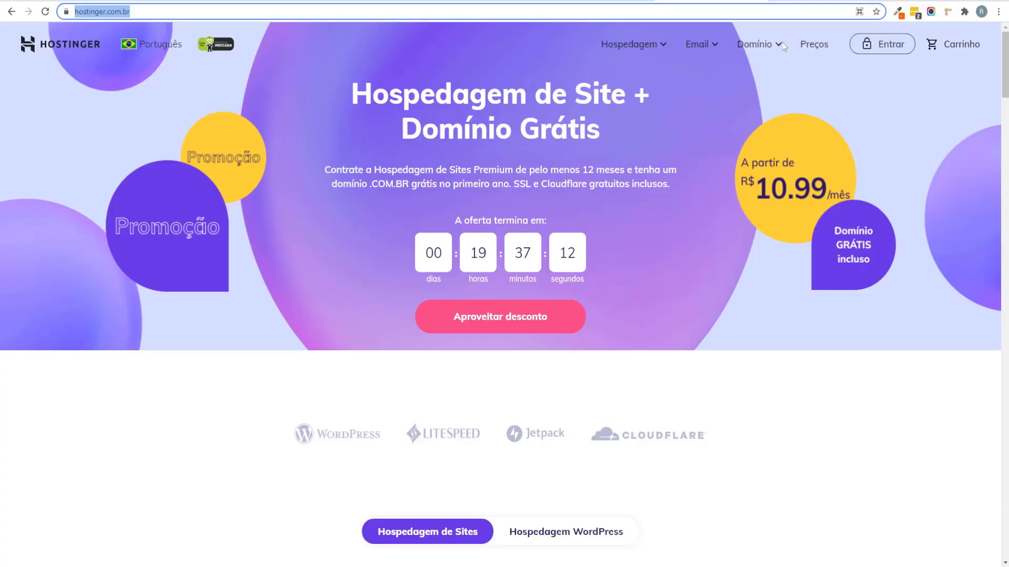
Step: Sign in to Hostinger hPanel and bring up the saved setup screenshots in Photos
{"action": "left_click", "coordinate": [871, 59]}
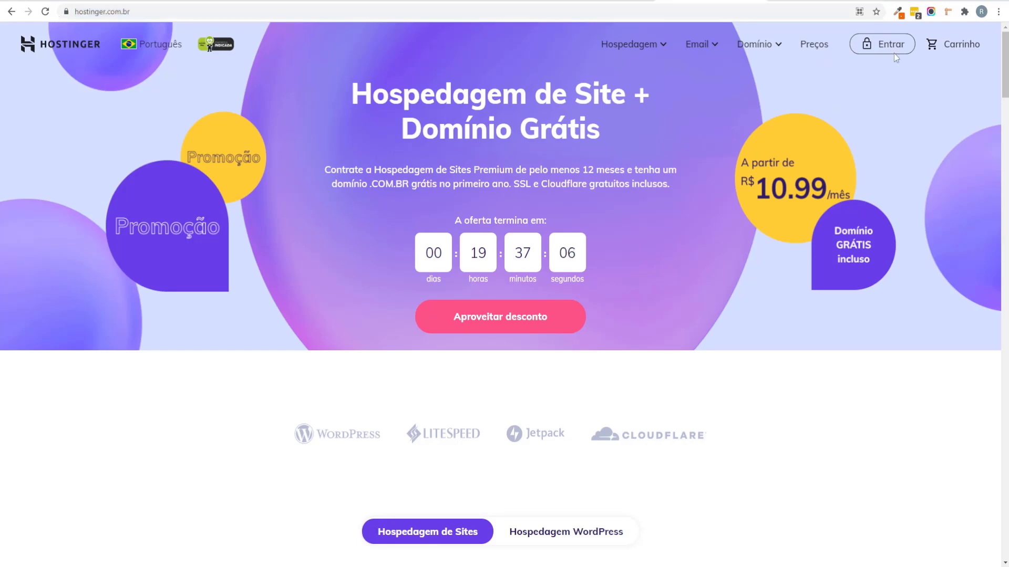
{"action": "left_click", "coordinate": [882, 46]}
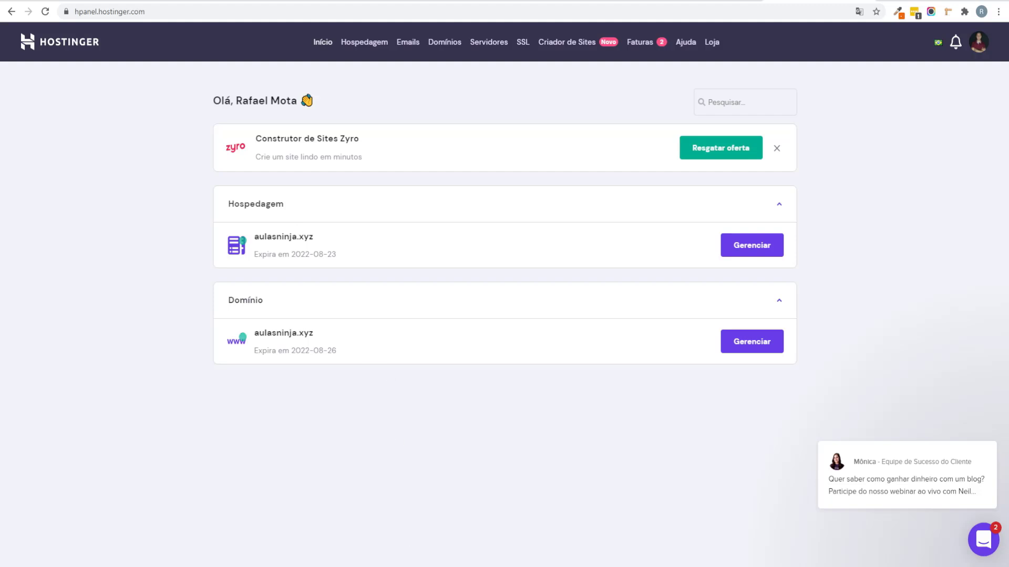
{"action": "mouse_move", "coordinate": [400, 566]}
{"action": "left_click", "coordinate": [408, 524]}
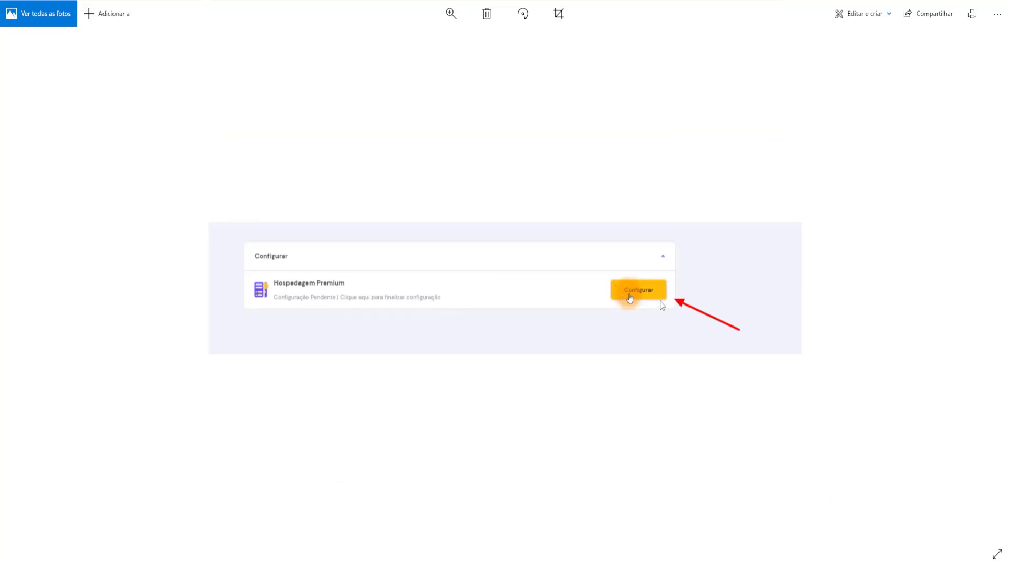
Step: Page through the setup screenshots from the welcome step to 'Iniciando configuração', then close Photos
{"action": "key", "text": "Right"}
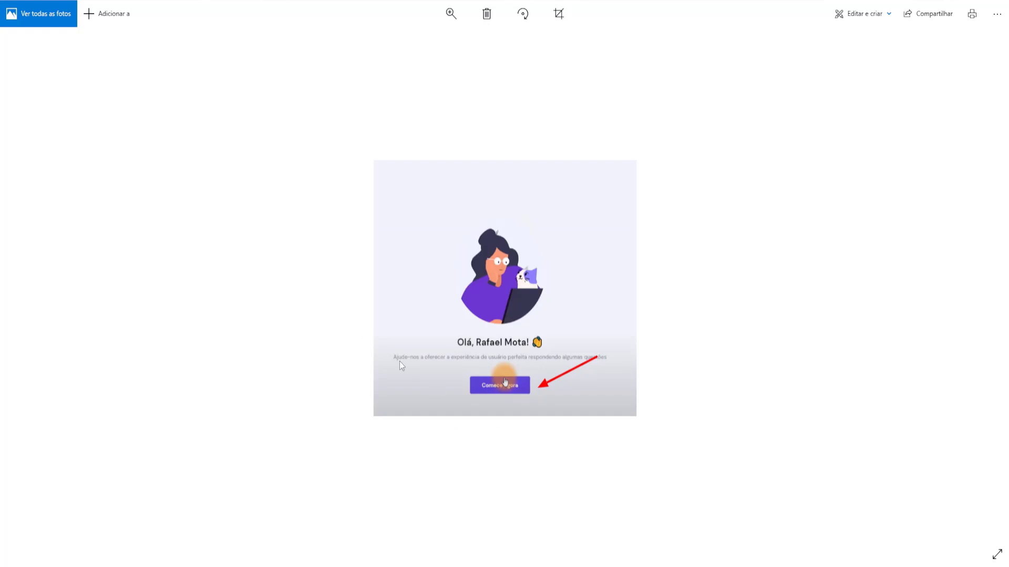
{"action": "key", "text": "Right"}
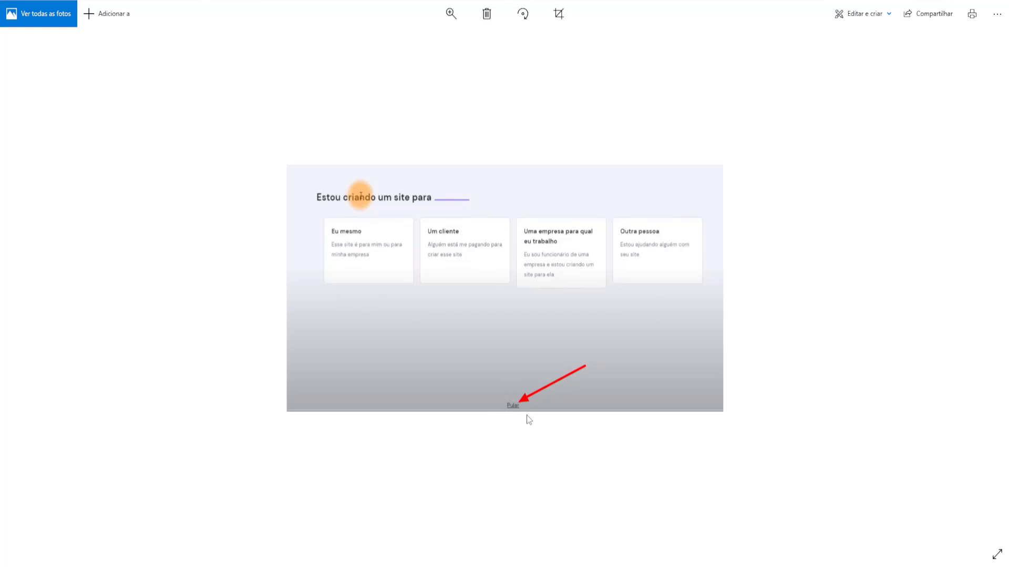
{"action": "key", "text": "Right"}
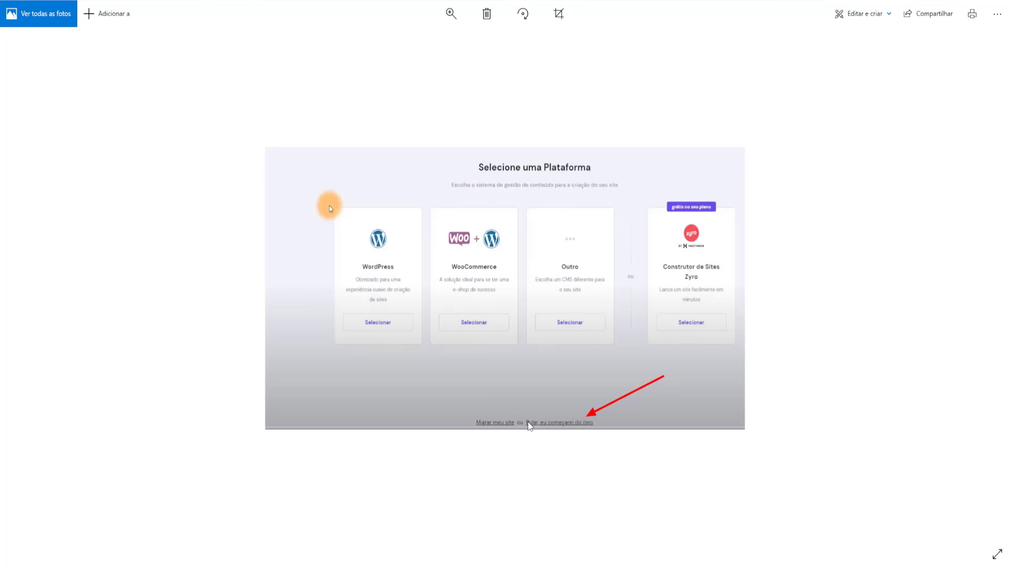
{"action": "key", "text": "Right"}
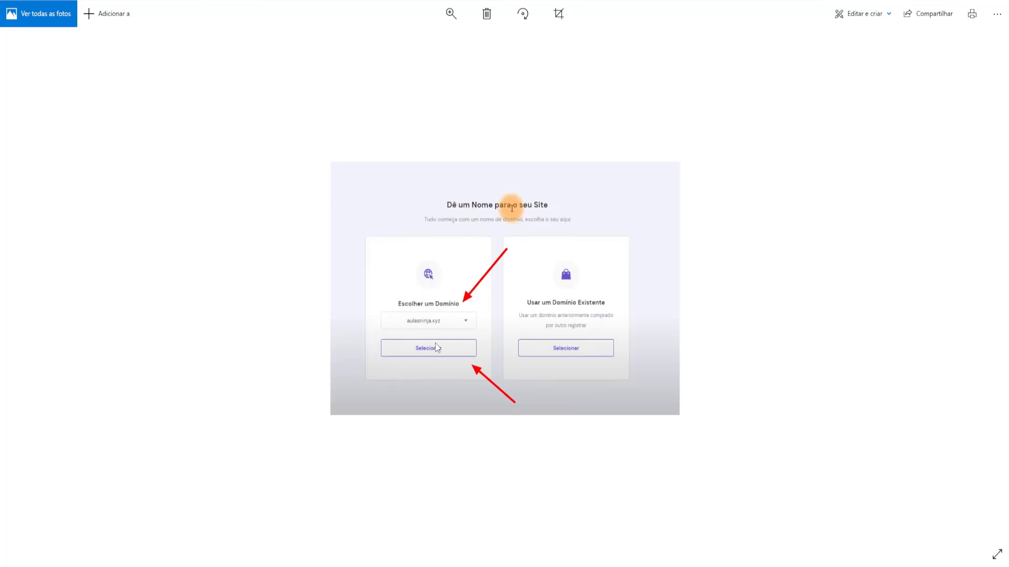
{"action": "key", "text": "Right"}
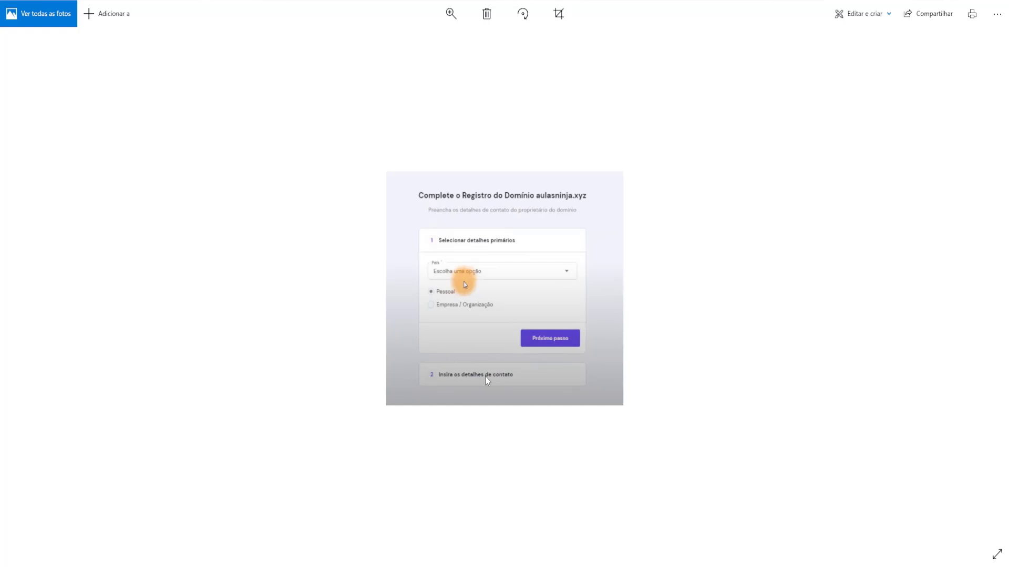
{"action": "key", "text": "Right"}
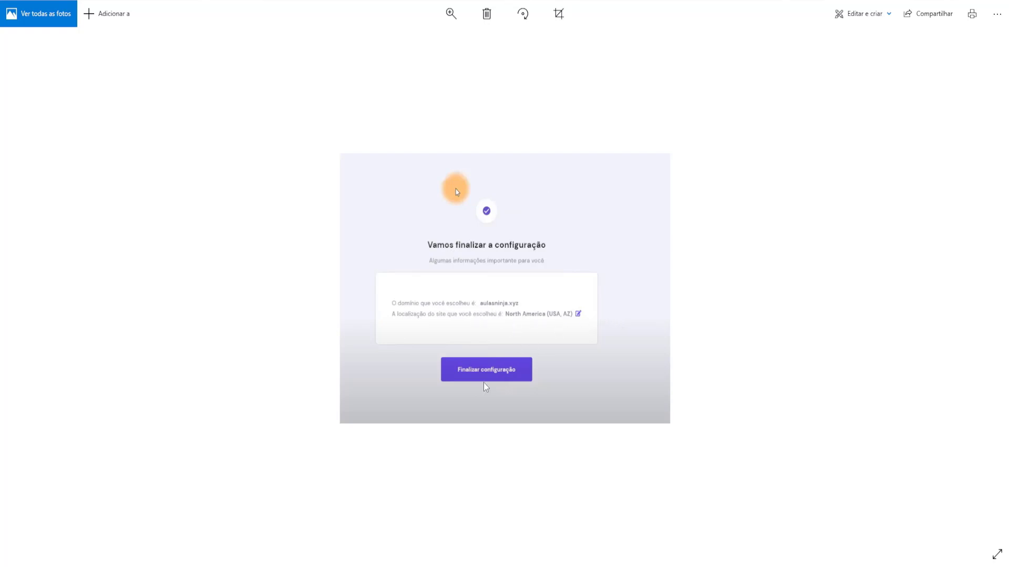
{"action": "key", "text": "Right"}
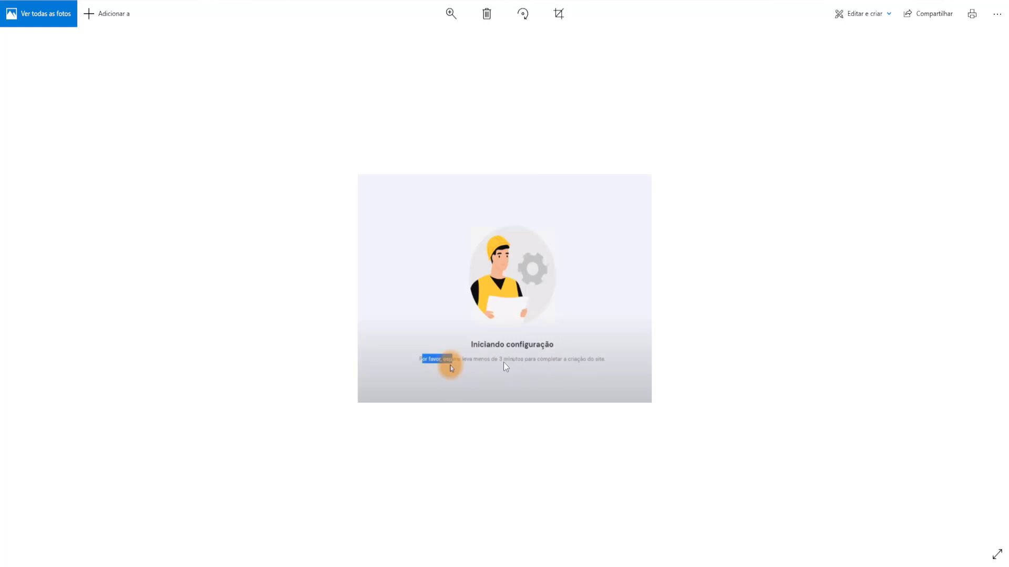
{"action": "key", "text": "Escape"}
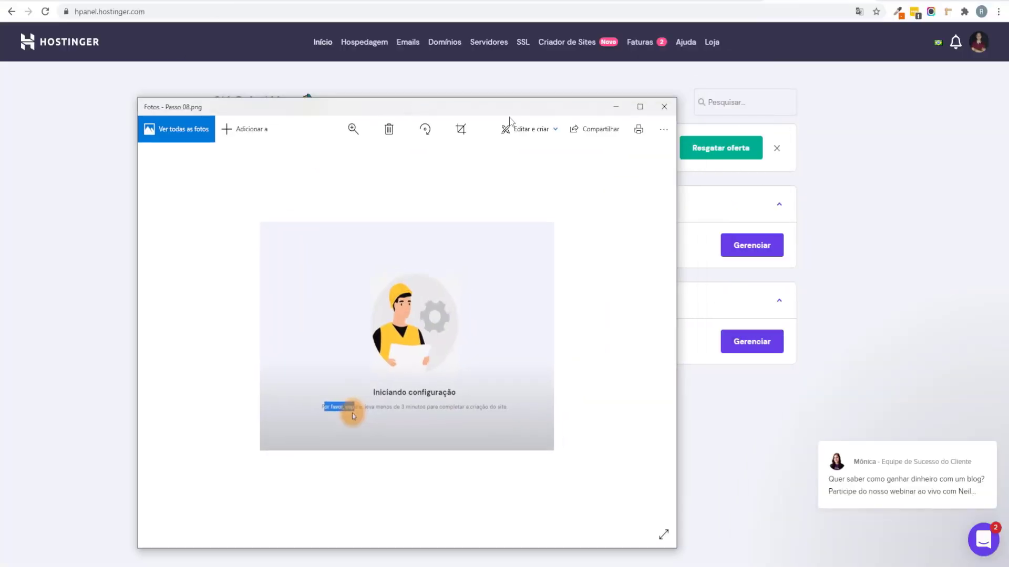
{"action": "left_click", "coordinate": [663, 107]}
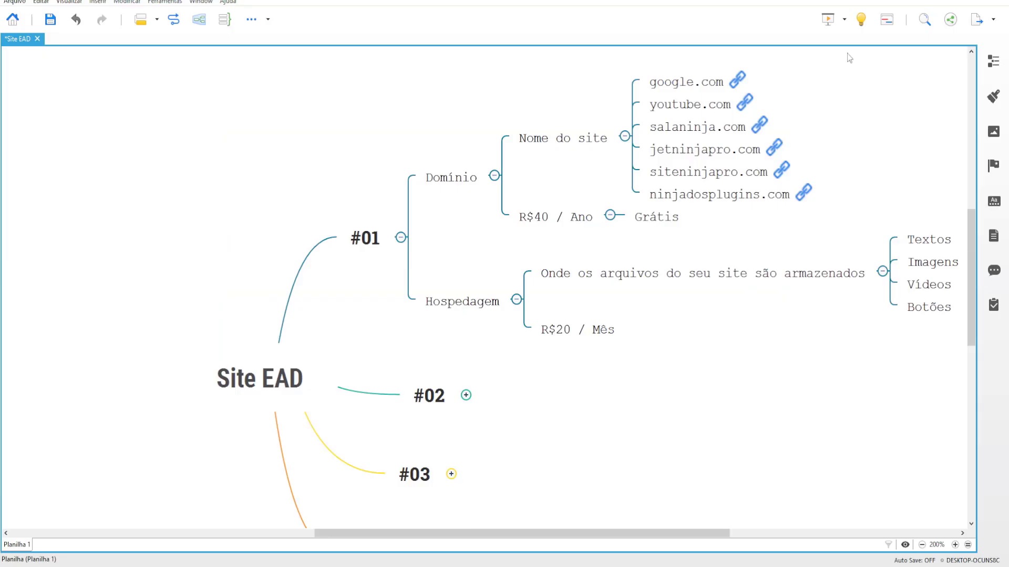
Step: Collapse Domínio, Hospedagem and the whole #01 branch in the Site EAD map
{"action": "scroll", "coordinate": [814, 440], "scroll_direction": "right", "scroll_amount": 3}
{"action": "scroll", "coordinate": [814, 441], "scroll_direction": "up", "scroll_amount": 1}
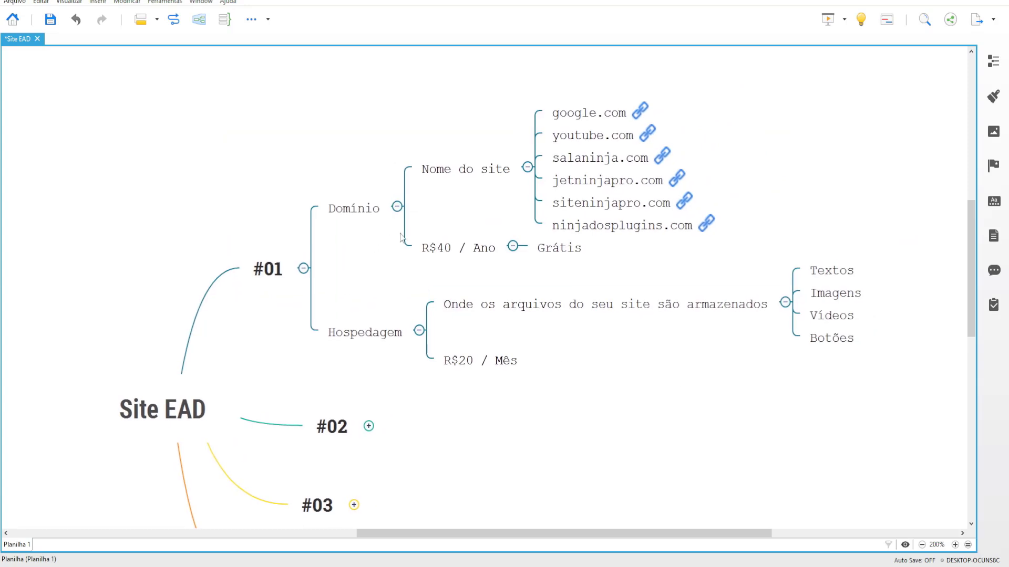
{"action": "left_click", "coordinate": [395, 208]}
{"action": "left_click", "coordinate": [397, 206]}
{"action": "left_click", "coordinate": [418, 294]}
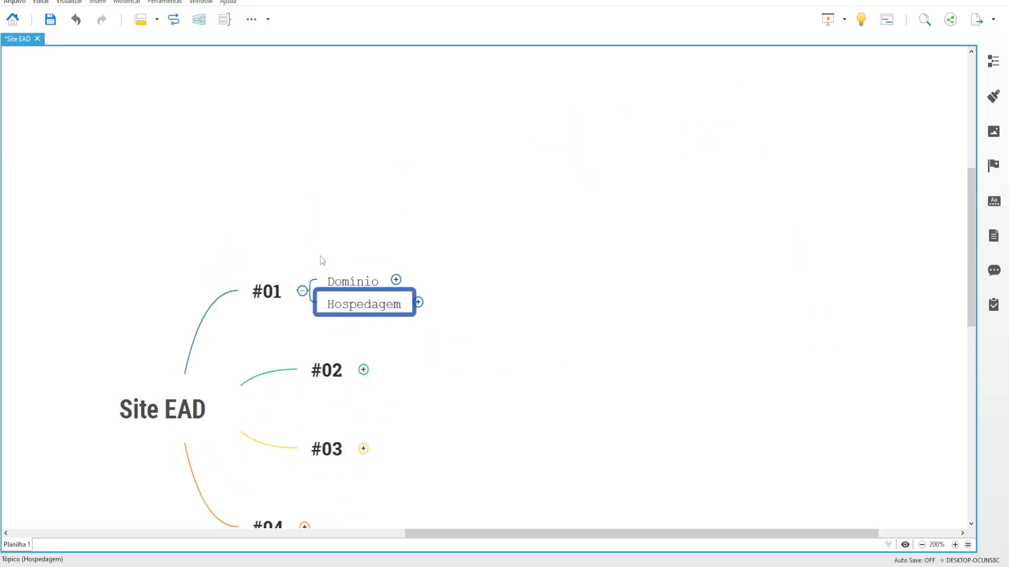
{"action": "left_click", "coordinate": [301, 291]}
Step: Expand #02 to show Instalar o Wordpress, Acessar Wordpress and Configurações Gerais
{"action": "left_click", "coordinate": [498, 245]}
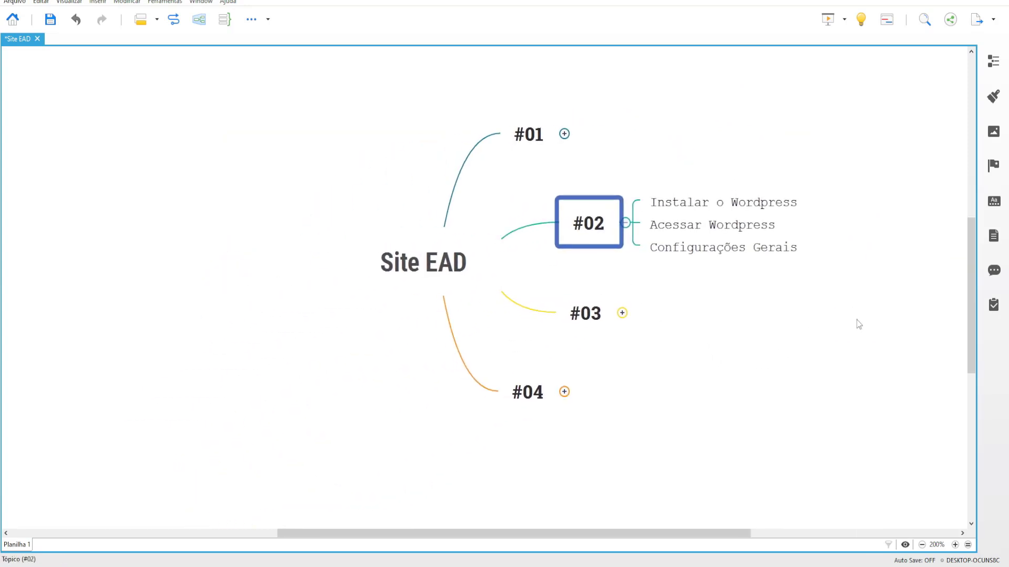
{"action": "left_click", "coordinate": [699, 263]}
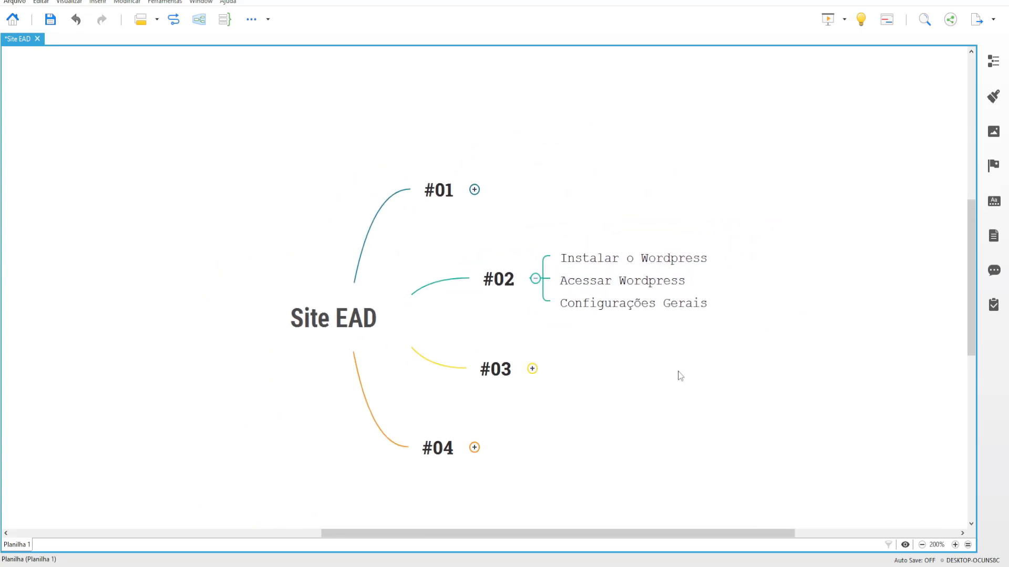
{"action": "left_click_drag", "start_coordinate": [608, 217], "coordinate": [713, 263]}
{"action": "left_click", "coordinate": [838, 271]}
Step: Open the aulasninja.xyz hosting management page and go to its Auto Instalador
{"action": "left_click", "coordinate": [589, 294]}
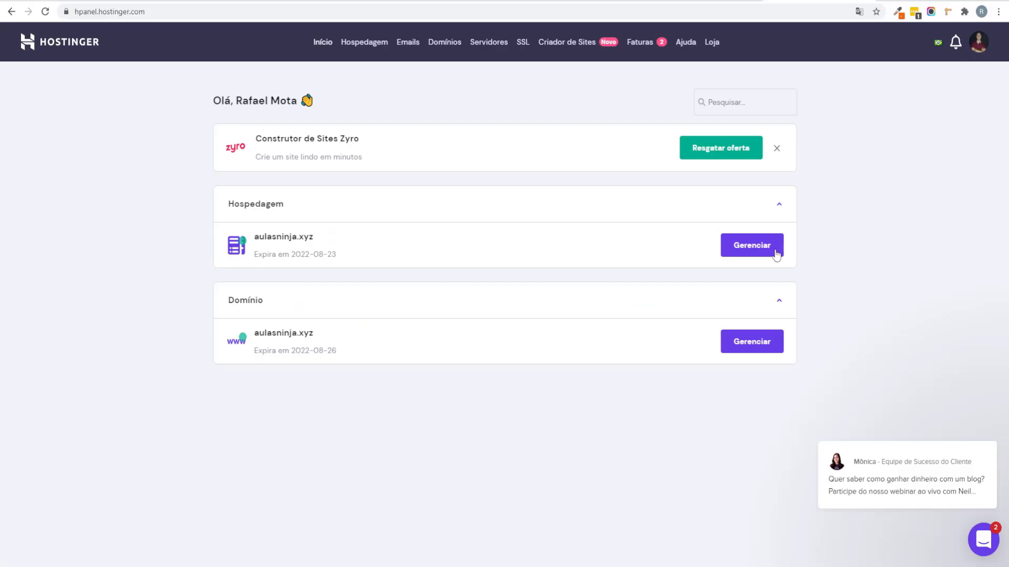
{"action": "left_click", "coordinate": [771, 247]}
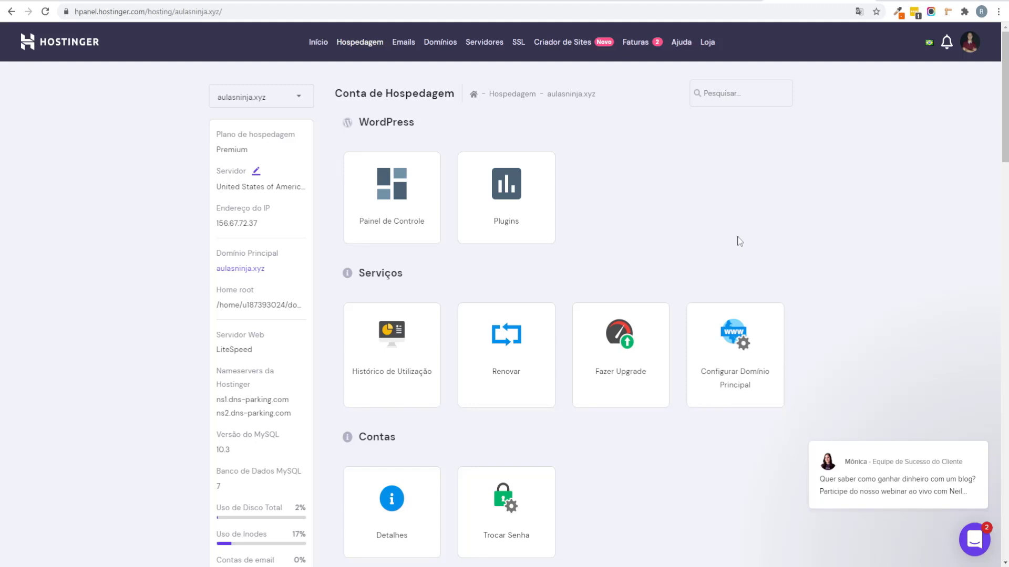
{"action": "scroll", "coordinate": [725, 232], "scroll_direction": "down", "scroll_amount": 12}
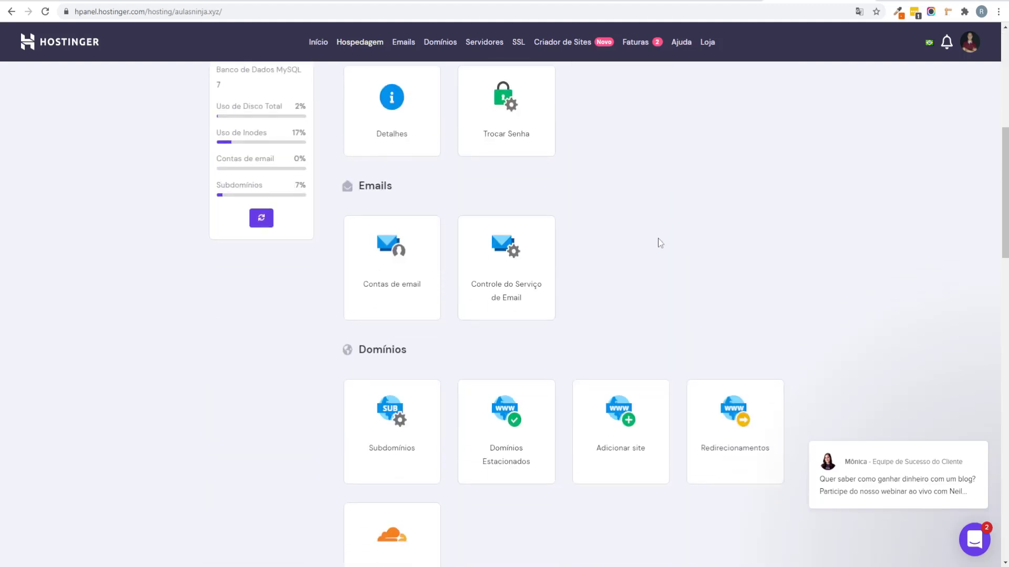
{"action": "scroll", "coordinate": [653, 255], "scroll_direction": "down", "scroll_amount": 12}
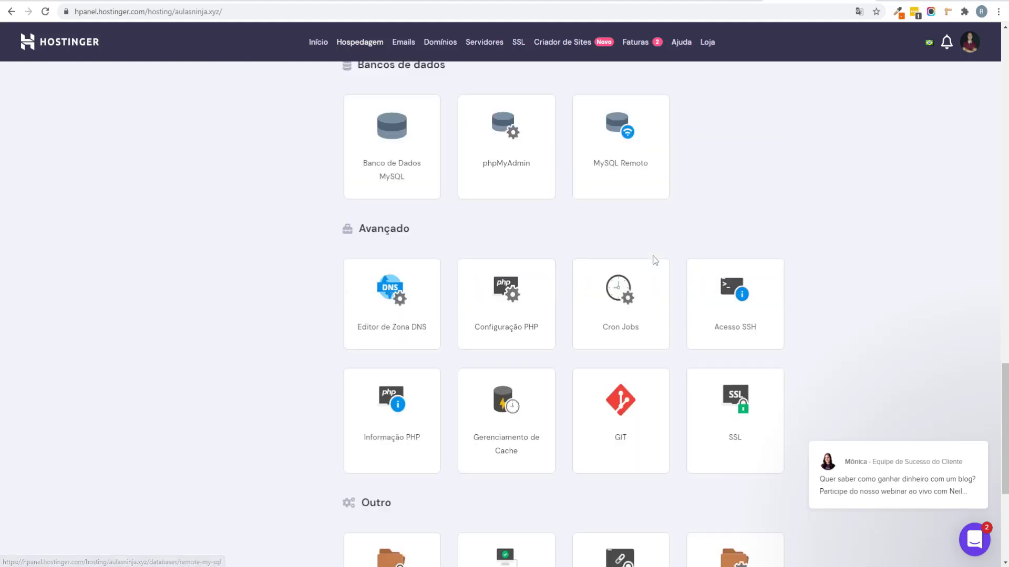
{"action": "scroll", "coordinate": [653, 261], "scroll_direction": "up", "scroll_amount": 9}
{"action": "scroll", "coordinate": [653, 261], "scroll_direction": "up", "scroll_amount": 10}
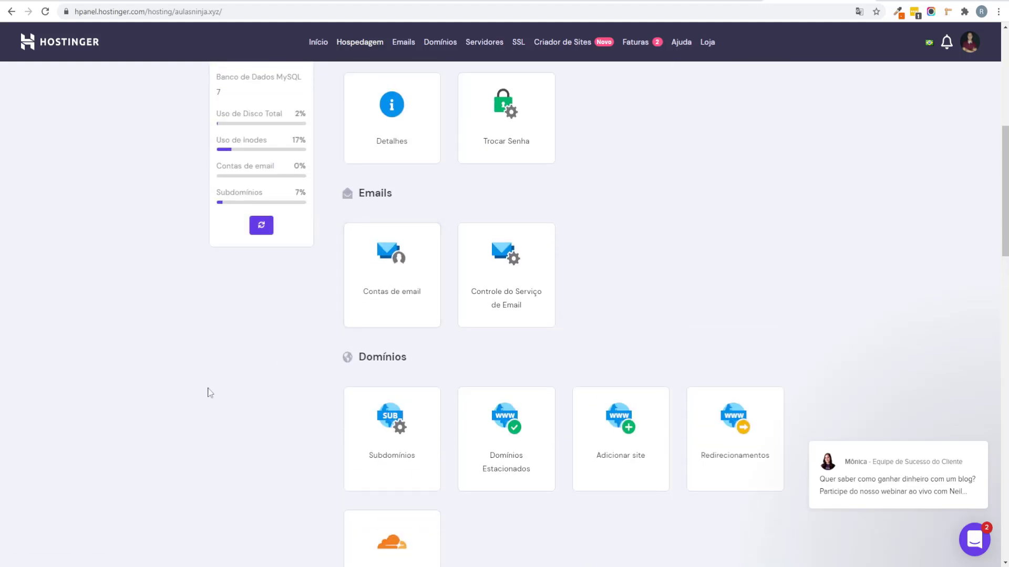
{"action": "scroll", "coordinate": [377, 443], "scroll_direction": "down", "scroll_amount": 2}
{"action": "scroll", "coordinate": [418, 324], "scroll_direction": "up", "scroll_amount": 6}
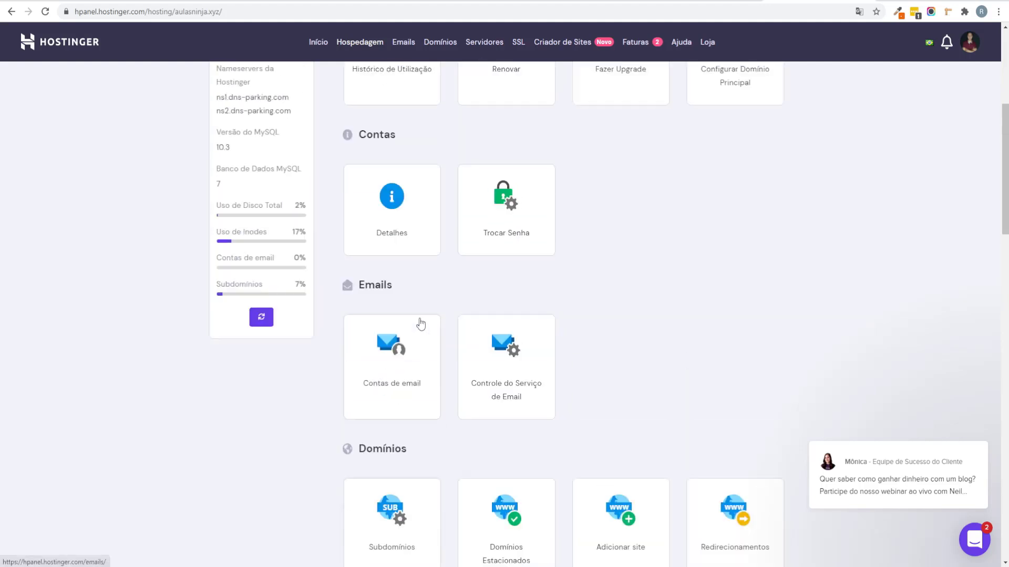
{"action": "scroll", "coordinate": [911, 323], "scroll_direction": "down", "scroll_amount": 15}
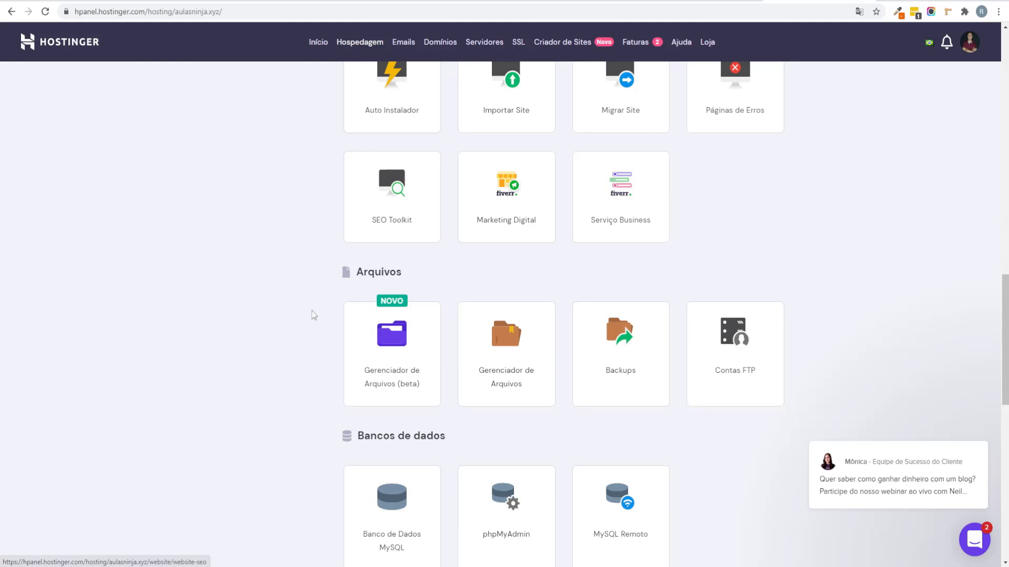
{"action": "scroll", "coordinate": [322, 216], "scroll_direction": "down", "scroll_amount": 8}
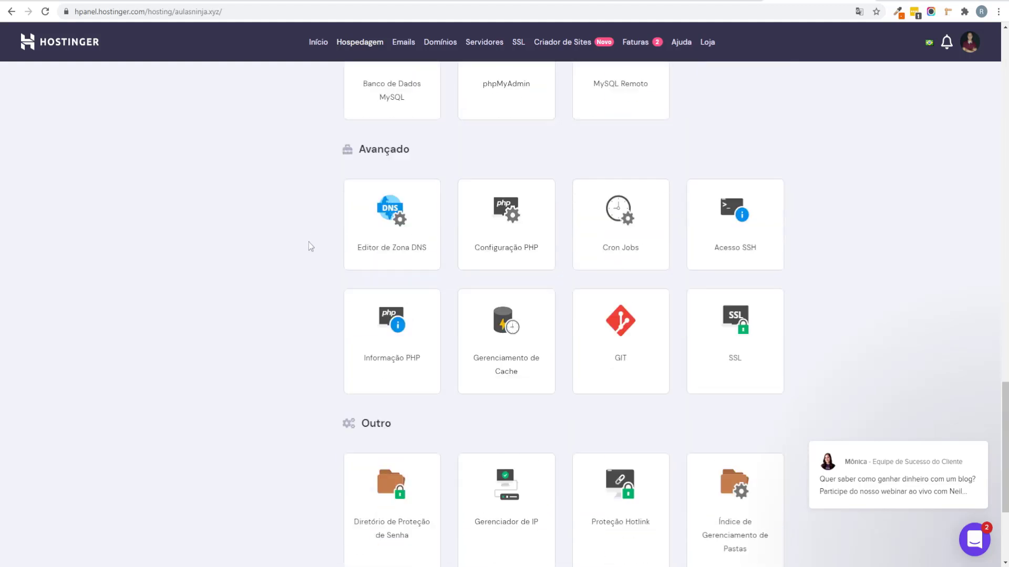
{"action": "scroll", "coordinate": [310, 280], "scroll_direction": "down", "scroll_amount": 3}
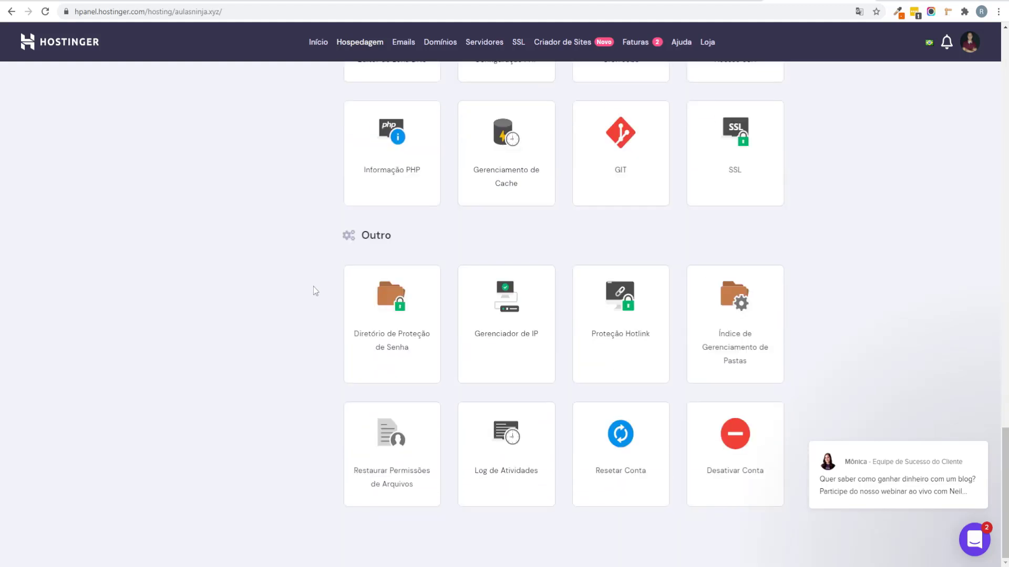
{"action": "scroll", "coordinate": [366, 290], "scroll_direction": "up", "scroll_amount": 7}
{"action": "scroll", "coordinate": [366, 291], "scroll_direction": "up", "scroll_amount": 8}
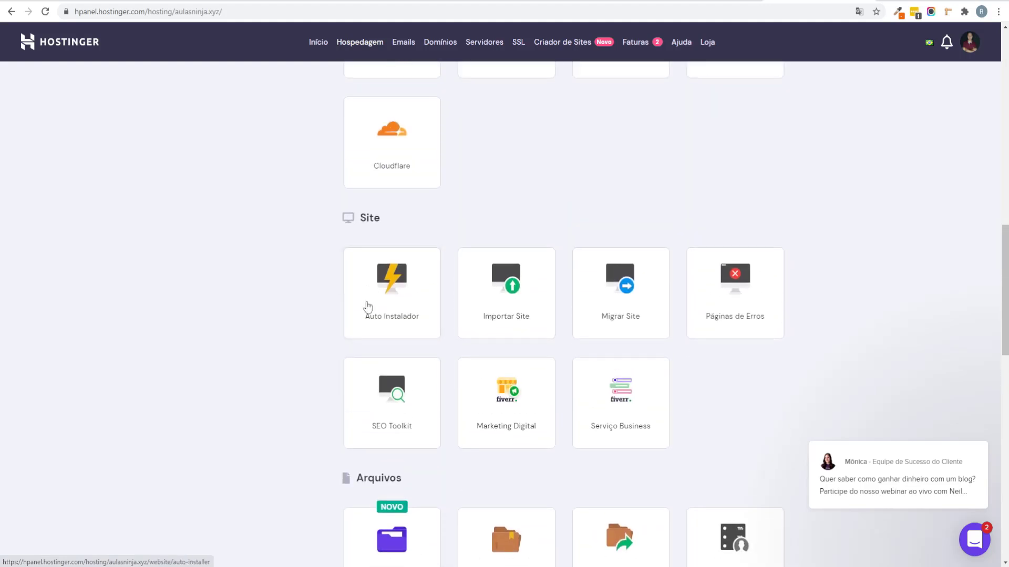
{"action": "scroll", "coordinate": [346, 237], "scroll_direction": "up", "scroll_amount": 4}
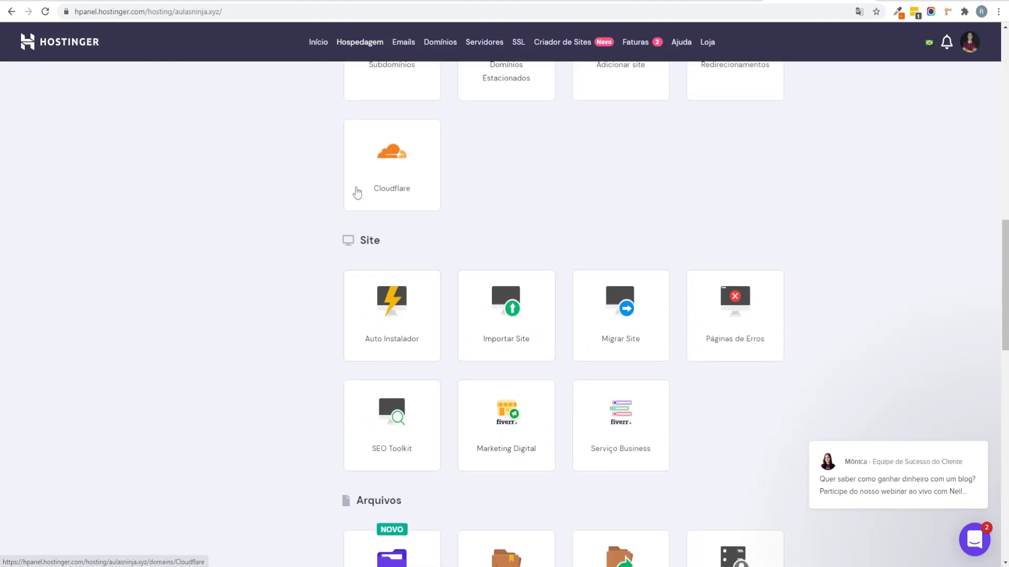
{"action": "scroll", "coordinate": [388, 278], "scroll_direction": "up", "scroll_amount": 8}
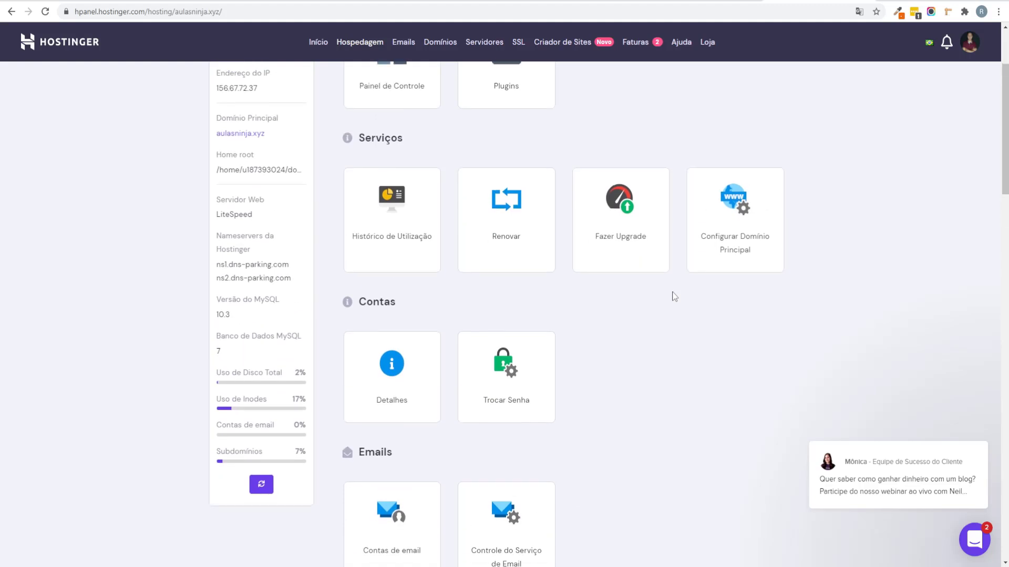
{"action": "scroll", "coordinate": [672, 299], "scroll_direction": "down", "scroll_amount": 3}
{"action": "scroll", "coordinate": [662, 310], "scroll_direction": "up", "scroll_amount": 5}
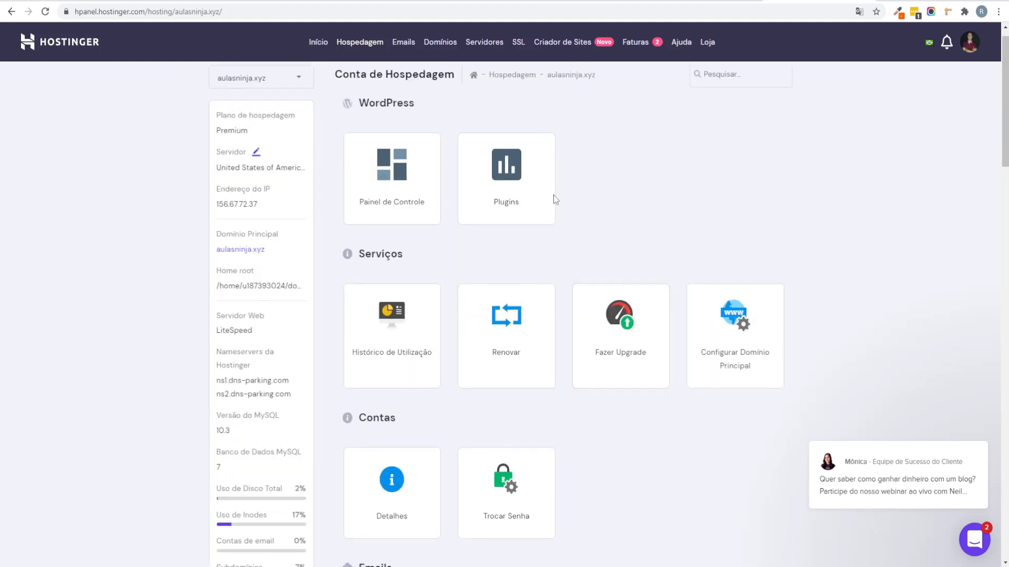
{"action": "scroll", "coordinate": [710, 376], "scroll_direction": "down", "scroll_amount": 10}
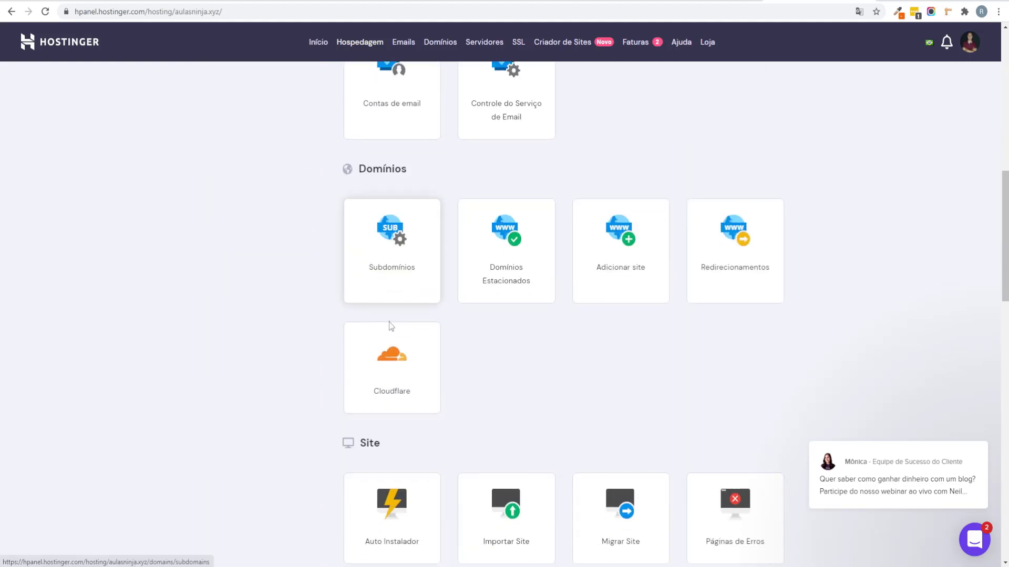
{"action": "scroll", "coordinate": [332, 340], "scroll_direction": "down", "scroll_amount": 3}
{"action": "left_click", "coordinate": [354, 348]}
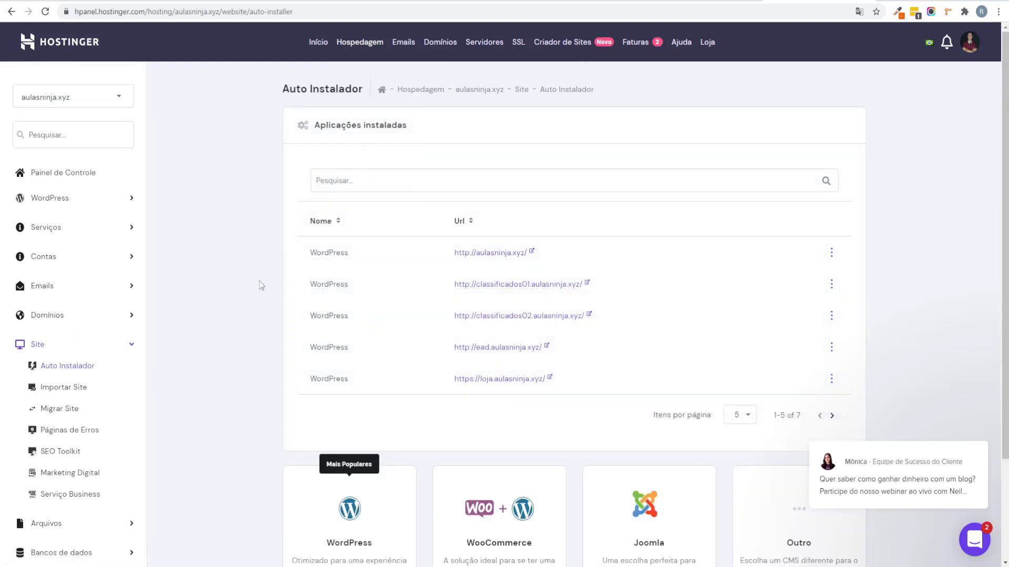
Step: Point out the WordPress sites already installed on the Auto Instalador list
{"action": "scroll", "coordinate": [255, 282], "scroll_direction": "down", "scroll_amount": 2}
{"action": "scroll", "coordinate": [254, 282], "scroll_direction": "up", "scroll_amount": 3}
{"action": "left_click_drag", "start_coordinate": [308, 251], "coordinate": [363, 250]}
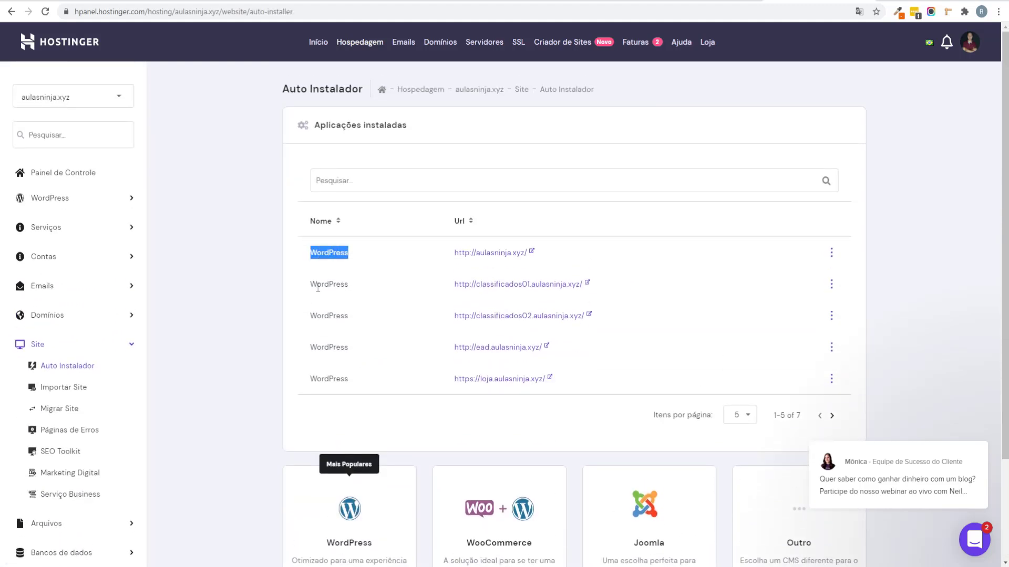
{"action": "left_click_drag", "start_coordinate": [317, 286], "coordinate": [360, 315]}
{"action": "left_click_drag", "start_coordinate": [317, 346], "coordinate": [349, 349]}
{"action": "left_click_drag", "start_coordinate": [318, 378], "coordinate": [374, 394]}
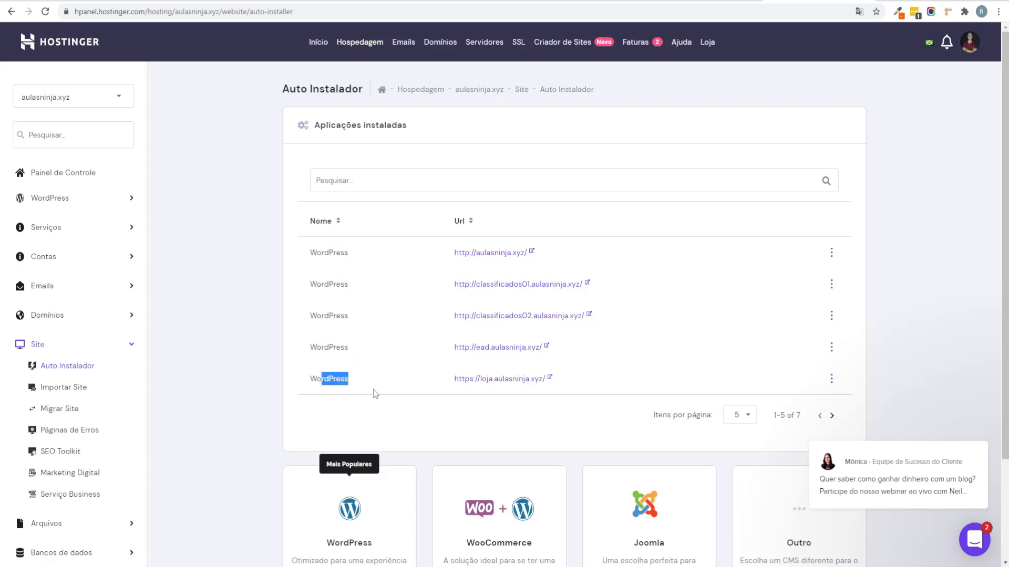
{"action": "left_click", "coordinate": [368, 403]}
Step: Start a new WordPress install targeting the ead01.aulasninja.xyz subdomain
{"action": "scroll", "coordinate": [372, 401], "scroll_direction": "down", "scroll_amount": 3}
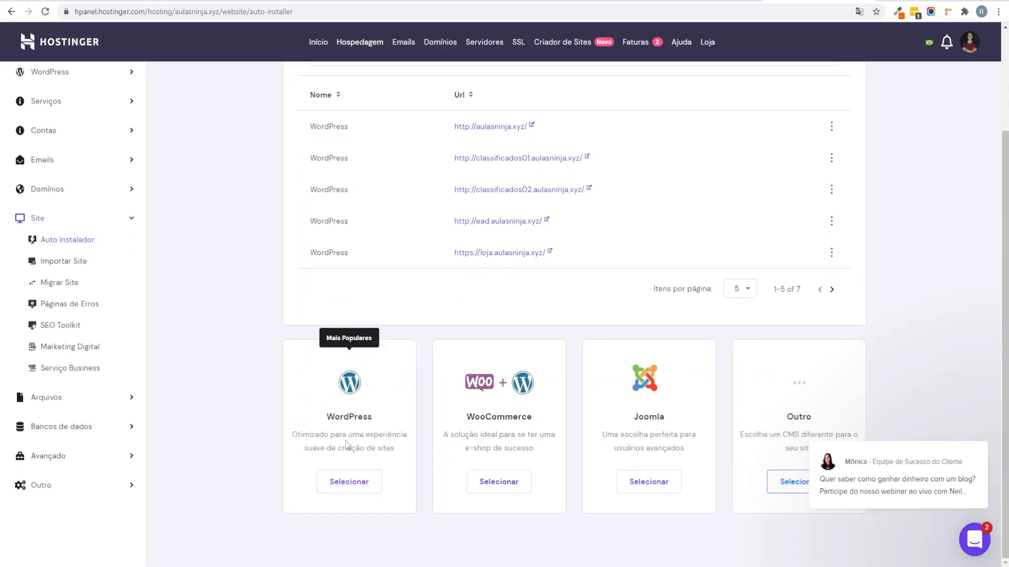
{"action": "left_click", "coordinate": [349, 481]}
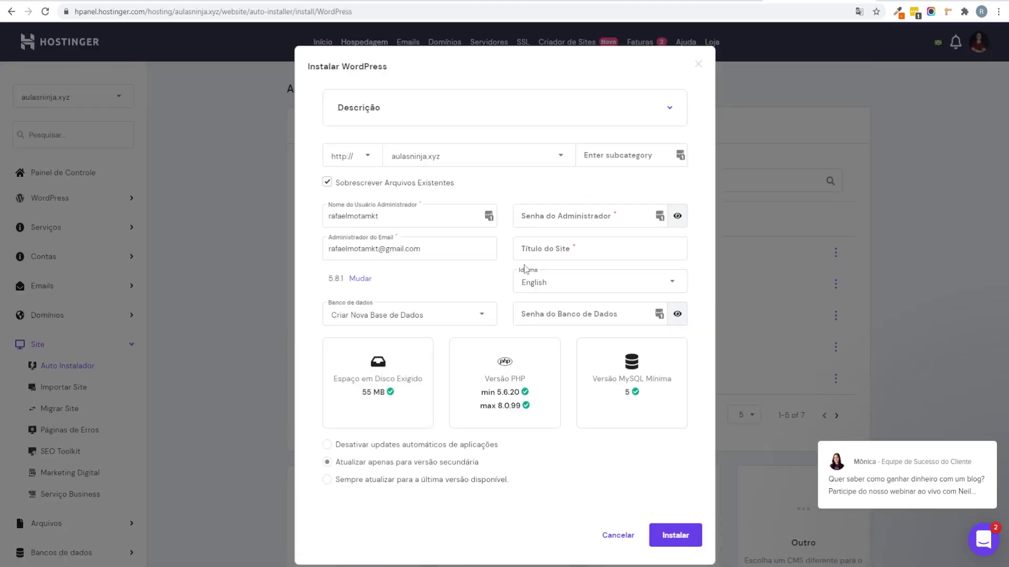
{"action": "left_click", "coordinate": [528, 158]}
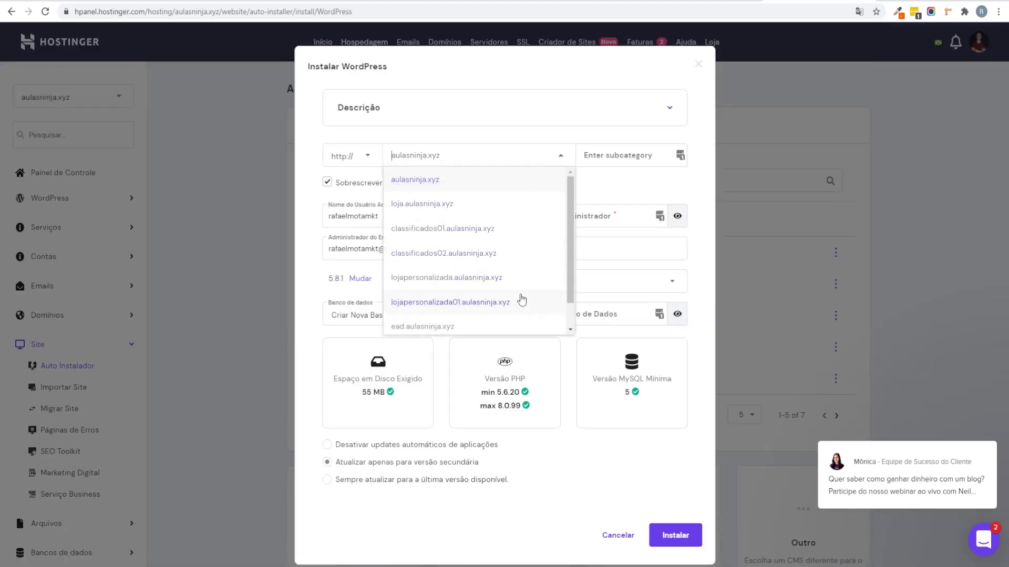
{"action": "scroll", "coordinate": [571, 284], "scroll_direction": "down", "scroll_amount": 1}
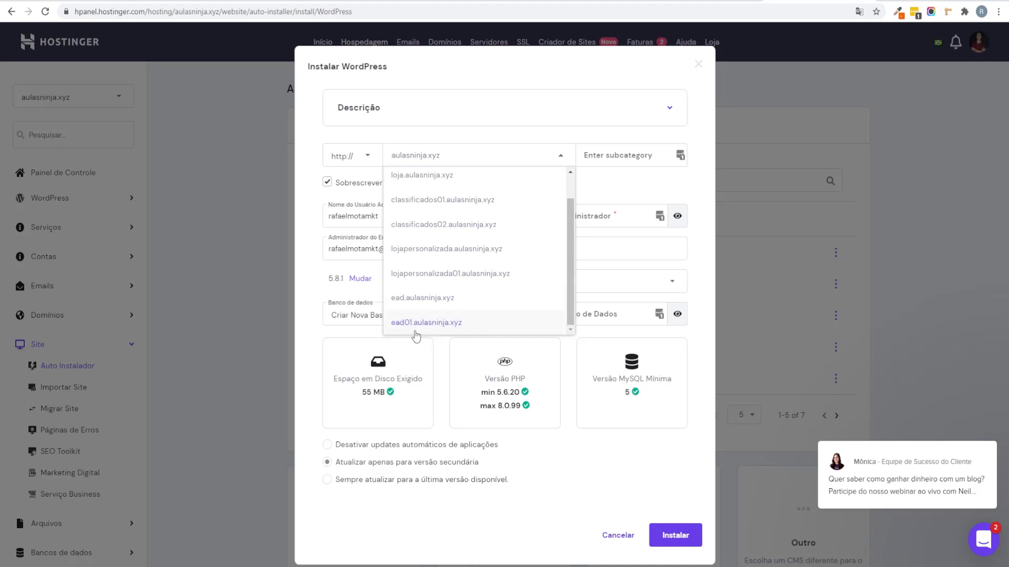
{"action": "left_click", "coordinate": [474, 331]}
{"action": "double_click", "coordinate": [372, 217]}
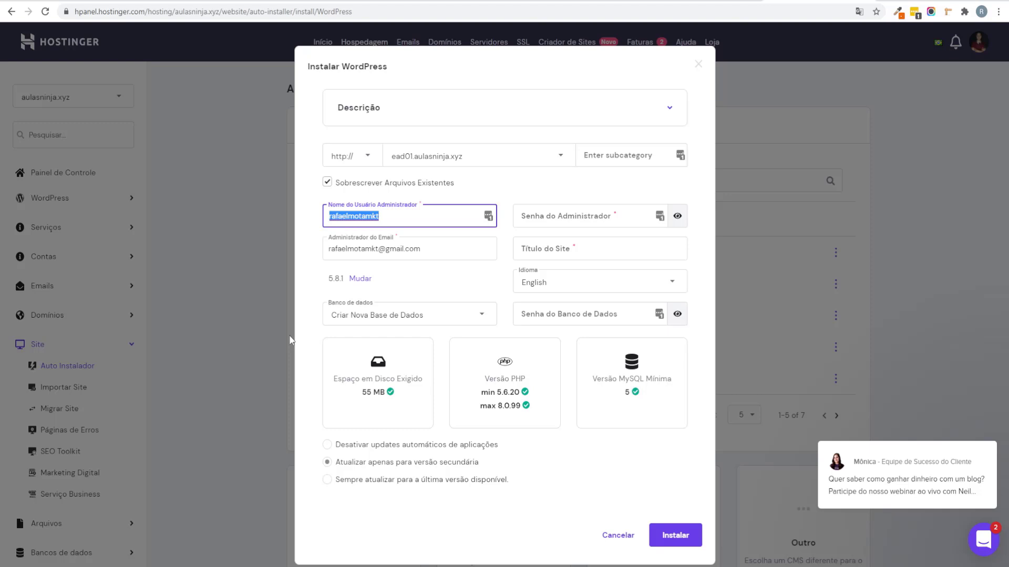
Step: Enter the new admin username and password for the WordPress install
{"action": "type", "text": "Rafael"}
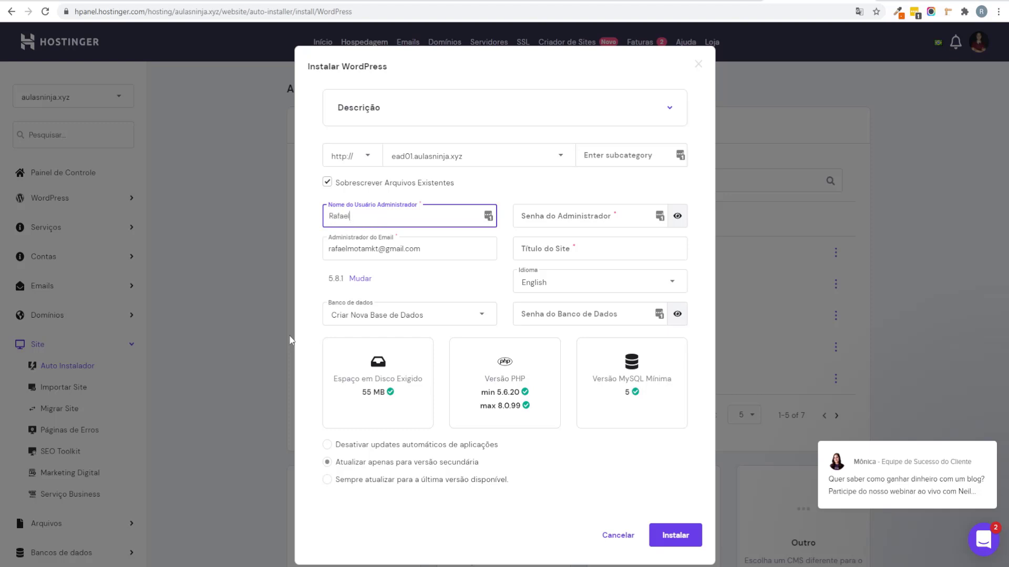
{"action": "left_click", "coordinate": [593, 217]}
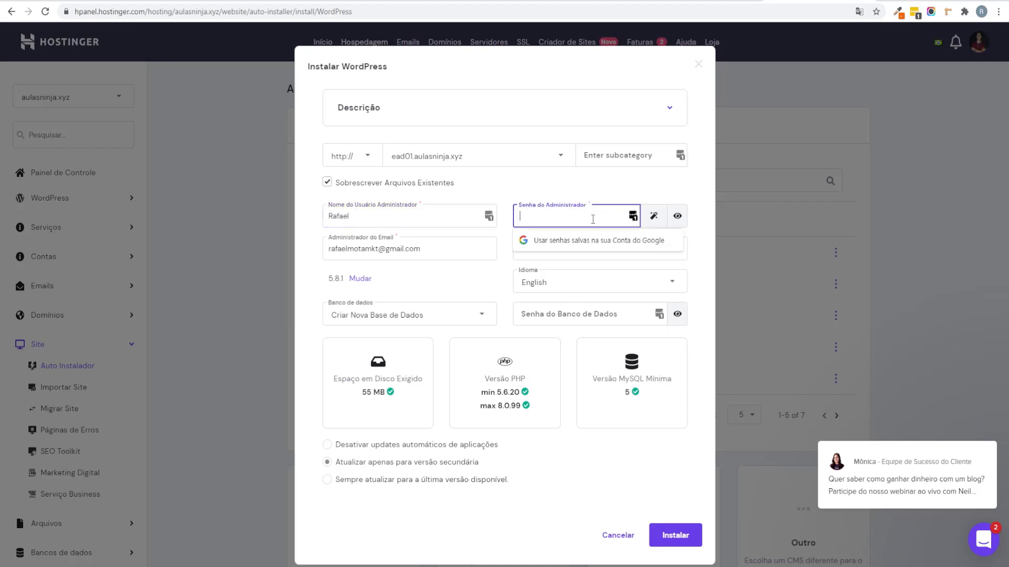
{"action": "type", "text": "••"}
{"action": "left_click", "coordinate": [568, 191]}
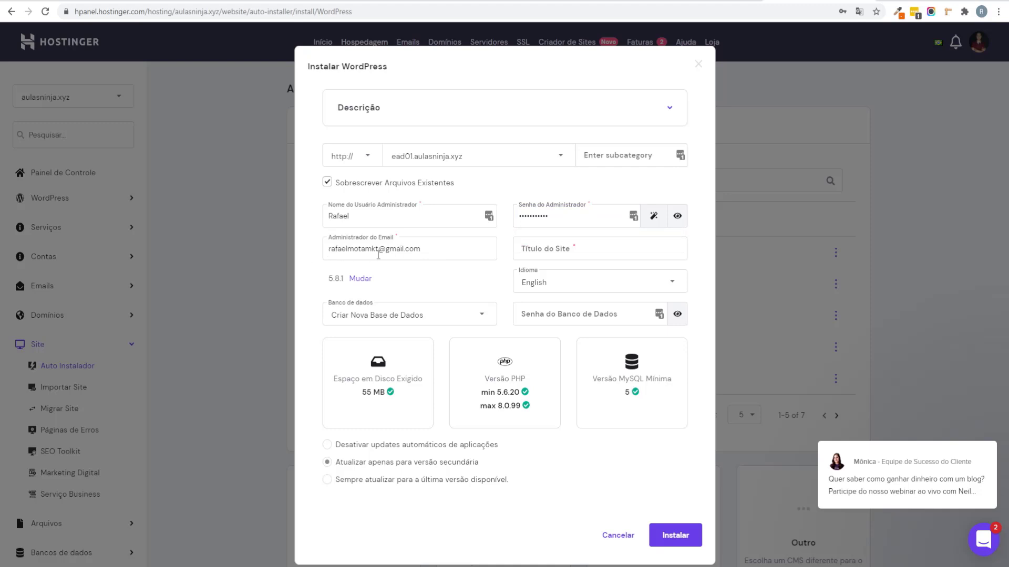
Step: Title the site 'Site Ead', set language to Portuguese (Brazil), and run the installation
{"action": "left_click", "coordinate": [589, 250]}
{"action": "type", "text": "Site Ead"}
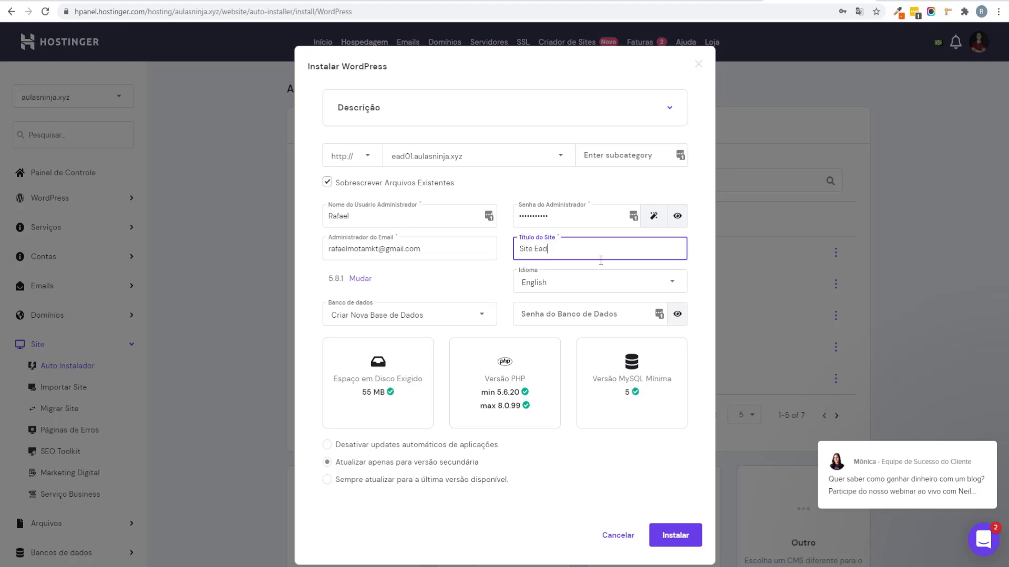
{"action": "left_click", "coordinate": [571, 283]}
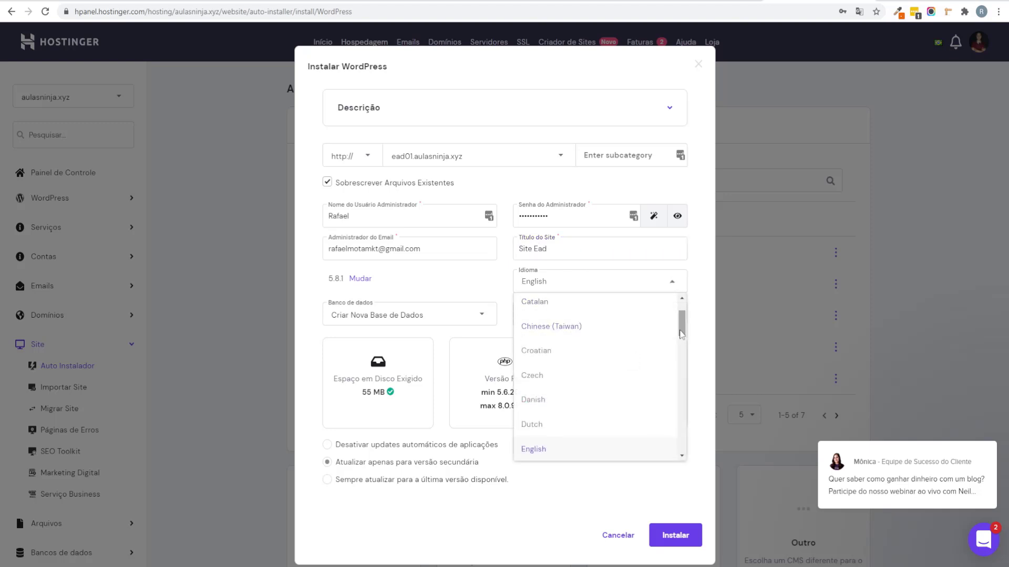
{"action": "left_click_drag", "start_coordinate": [682, 333], "coordinate": [685, 415]}
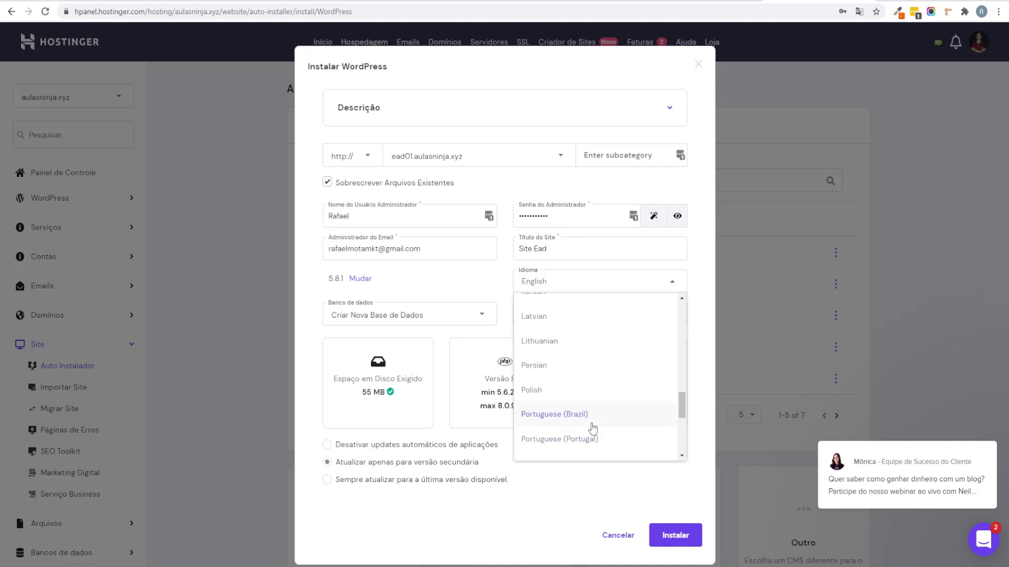
{"action": "left_click", "coordinate": [592, 423]}
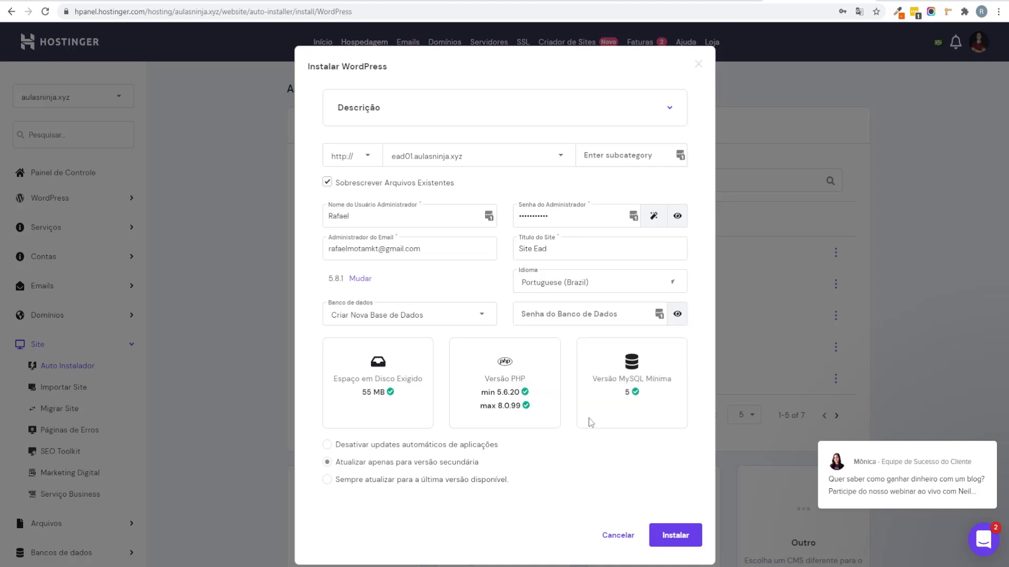
{"action": "left_click", "coordinate": [516, 281]}
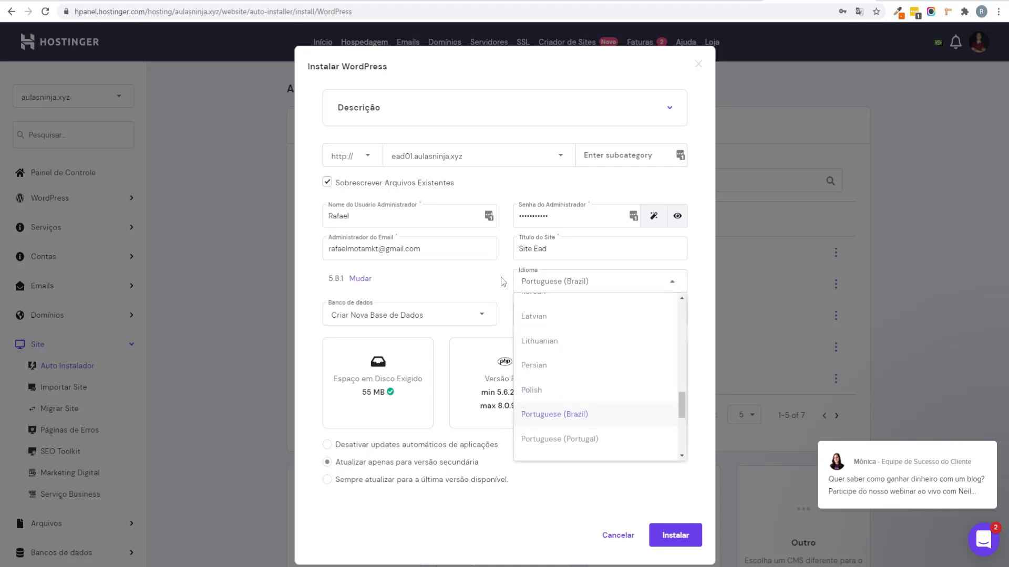
{"action": "left_click", "coordinate": [505, 279]}
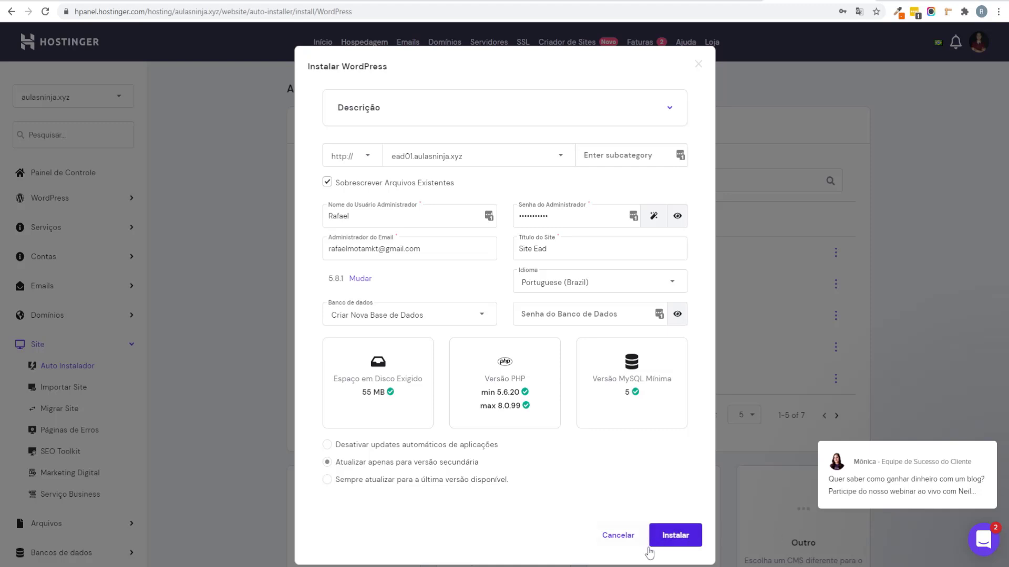
{"action": "left_click", "coordinate": [674, 537]}
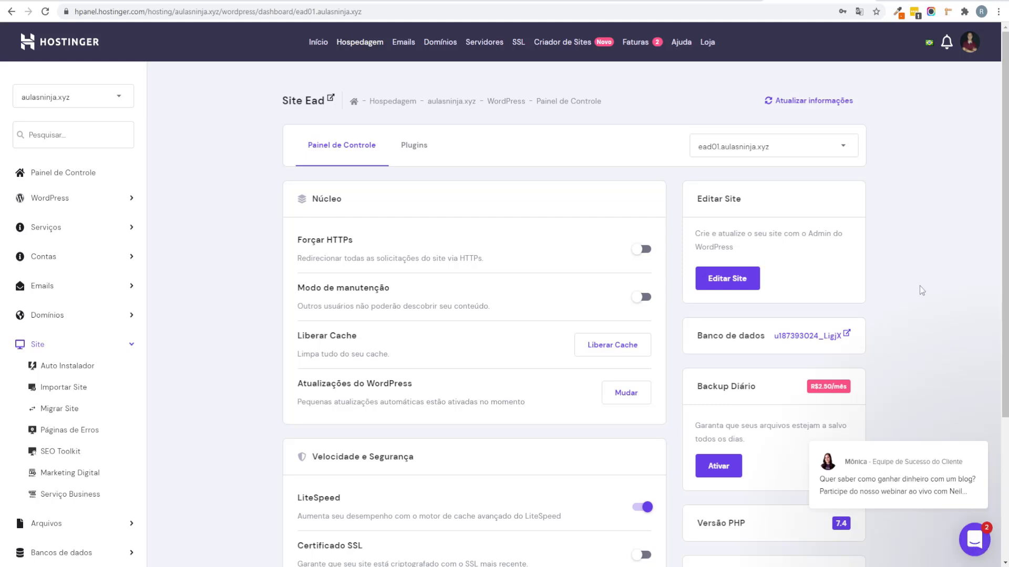
{"action": "scroll", "coordinate": [766, 274], "scroll_direction": "down", "scroll_amount": 5}
{"action": "scroll", "coordinate": [565, 311], "scroll_direction": "up", "scroll_amount": 5}
{"action": "scroll", "coordinate": [720, 182], "scroll_direction": "down", "scroll_amount": 2}
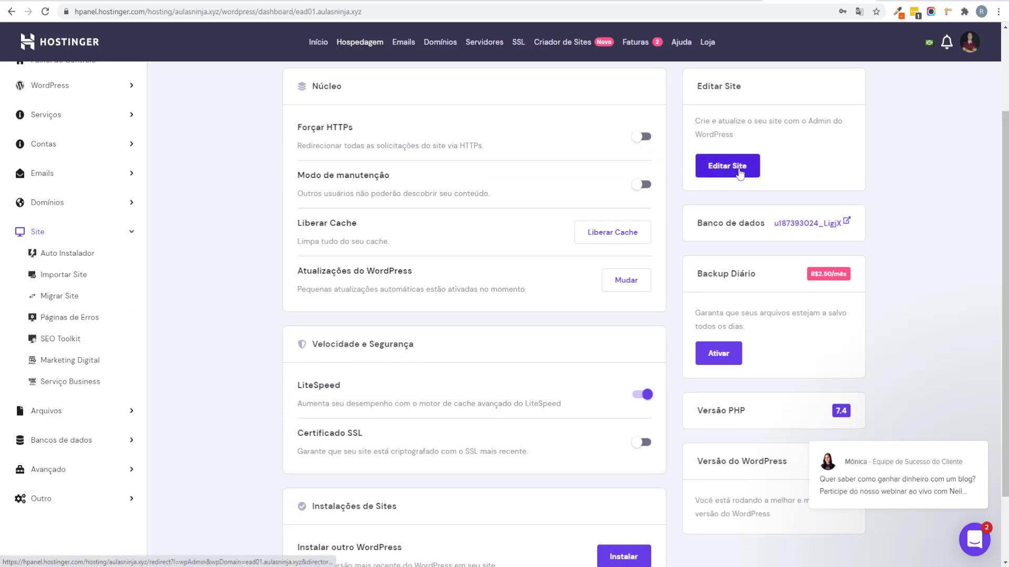
{"action": "scroll", "coordinate": [478, 417], "scroll_direction": "down", "scroll_amount": 2}
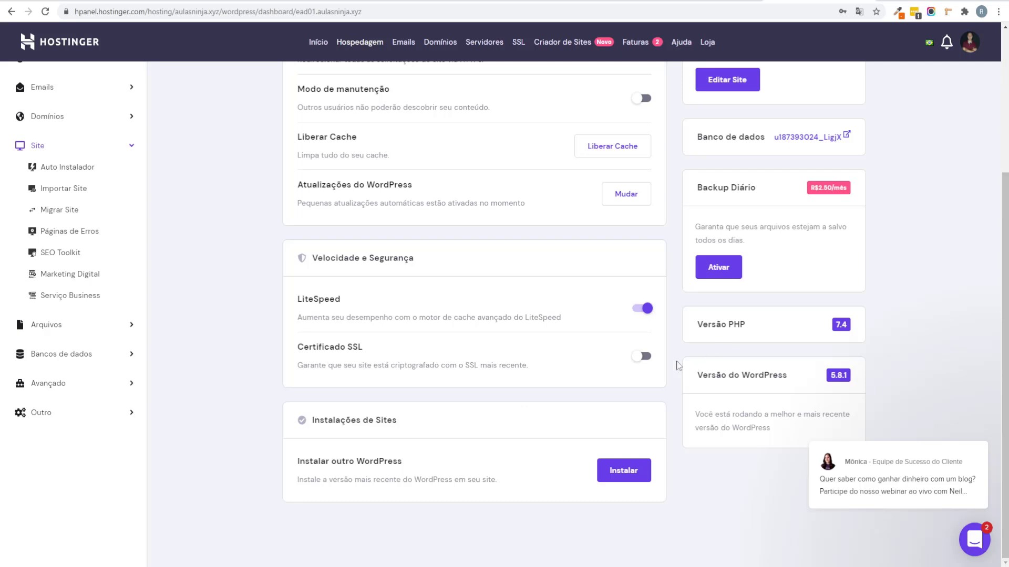
{"action": "left_click", "coordinate": [643, 356]}
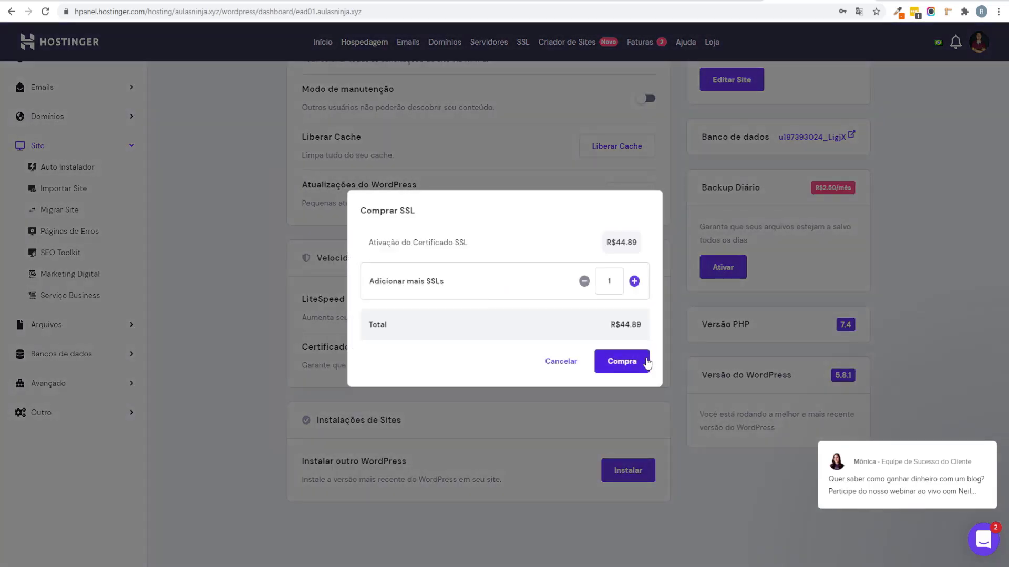
{"action": "left_click_drag", "start_coordinate": [393, 242], "coordinate": [460, 242]}
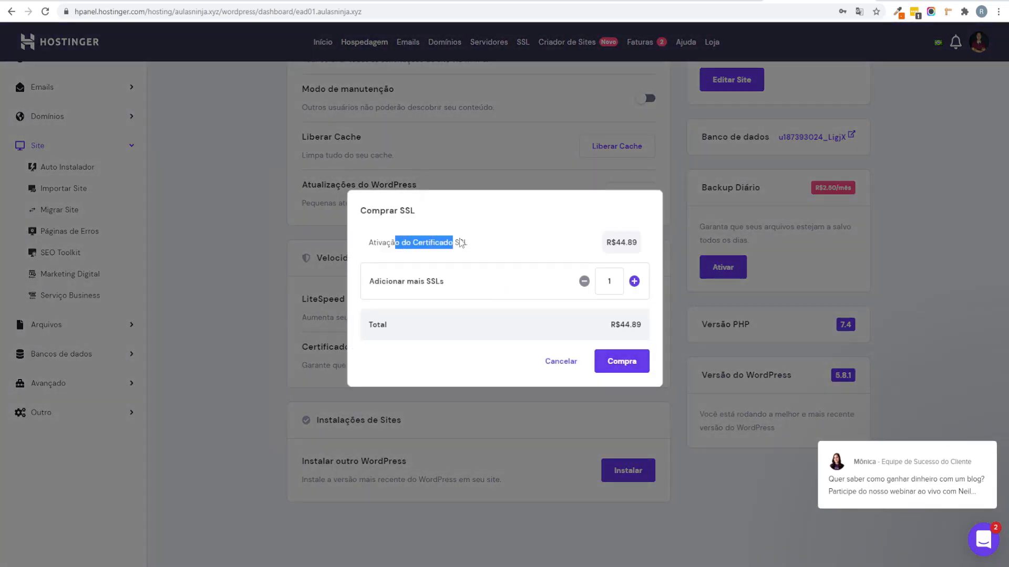
{"action": "left_click", "coordinate": [473, 244]}
{"action": "double_click", "coordinate": [633, 247]}
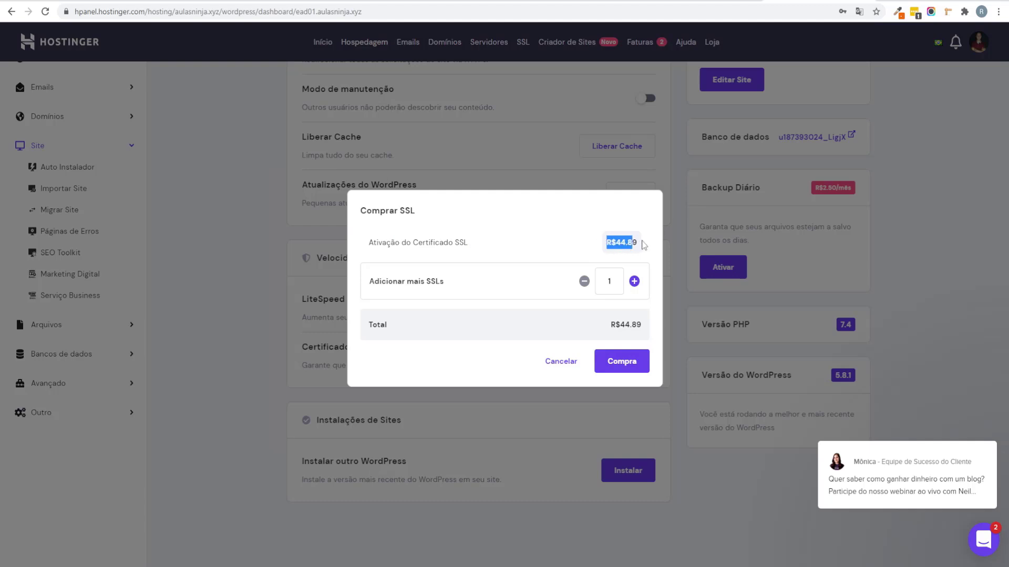
{"action": "left_click_drag", "start_coordinate": [632, 245], "coordinate": [615, 248]}
{"action": "left_click", "coordinate": [628, 248]}
{"action": "left_click", "coordinate": [617, 249]}
{"action": "left_click_drag", "start_coordinate": [605, 243], "coordinate": [634, 240]}
{"action": "left_click", "coordinate": [621, 245]}
{"action": "left_click", "coordinate": [574, 367]}
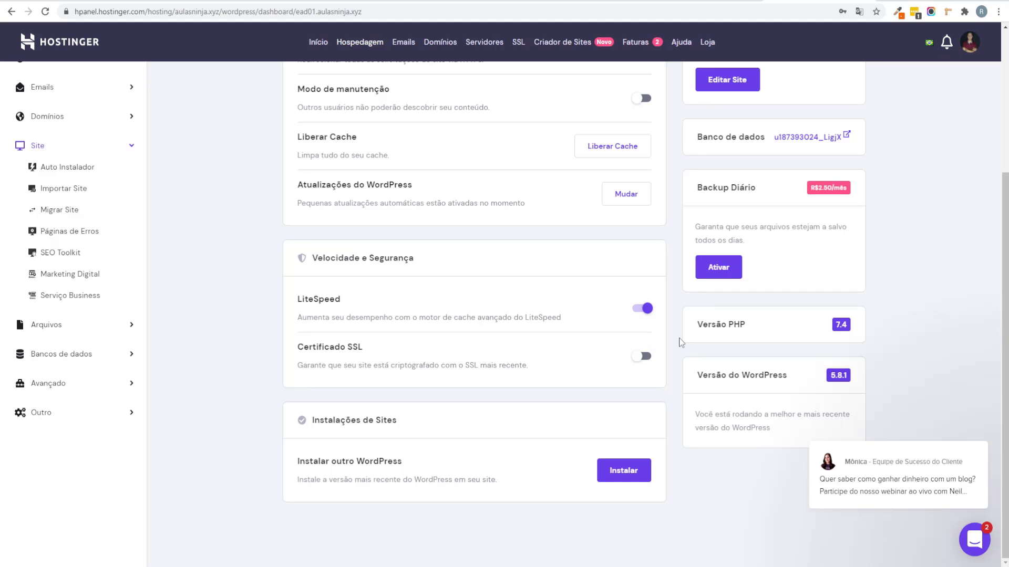
{"action": "scroll", "coordinate": [578, 341], "scroll_direction": "up", "scroll_amount": 1}
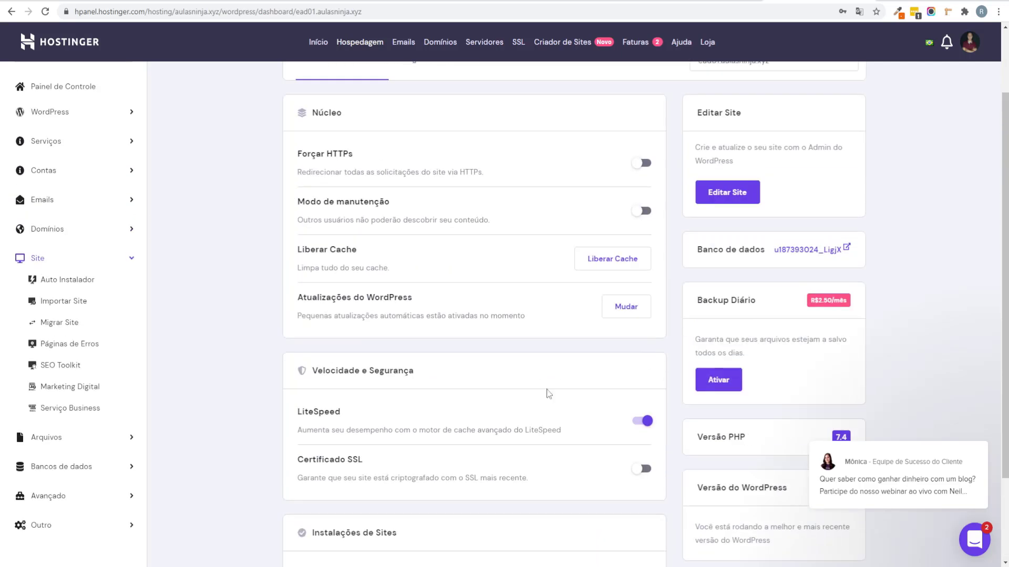
{"action": "scroll", "coordinate": [630, 397], "scroll_direction": "up", "scroll_amount": 3}
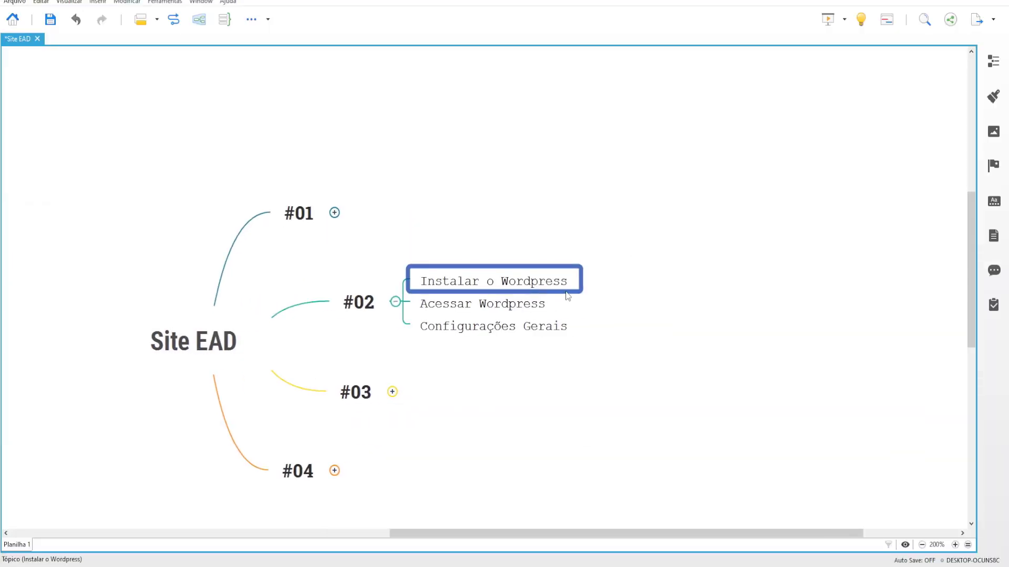
{"action": "key", "text": "Tab"}
{"action": "type", "text": "https"}
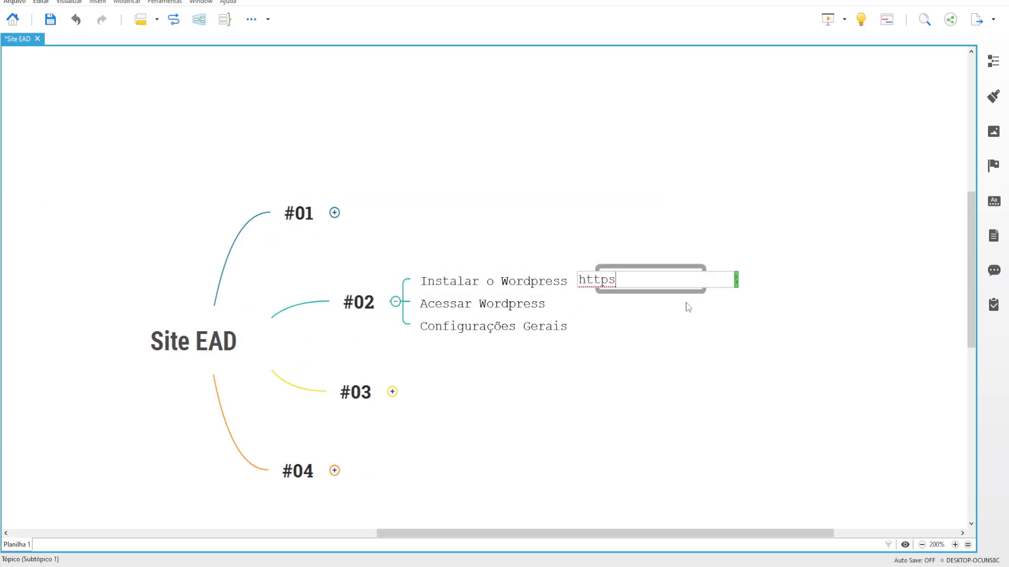
{"action": "key", "text": "BackSpace"}
{"action": "type", "text": "S"}
{"action": "key", "text": "BackSpace"}
{"action": "type", "text": "s://nomedoseud"}
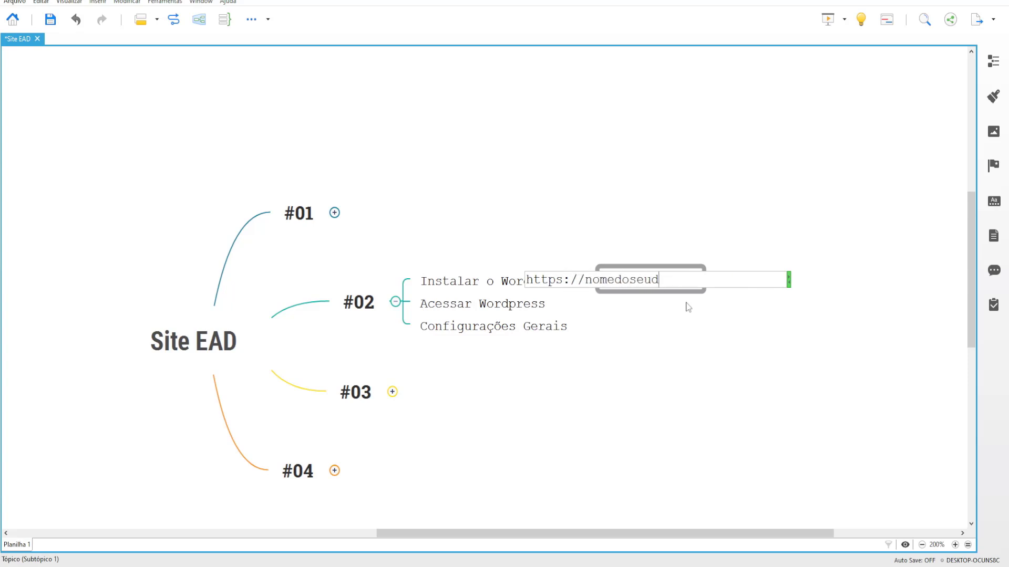
{"action": "type", "text": "ominio.com"}
{"action": "key", "text": "Return"}
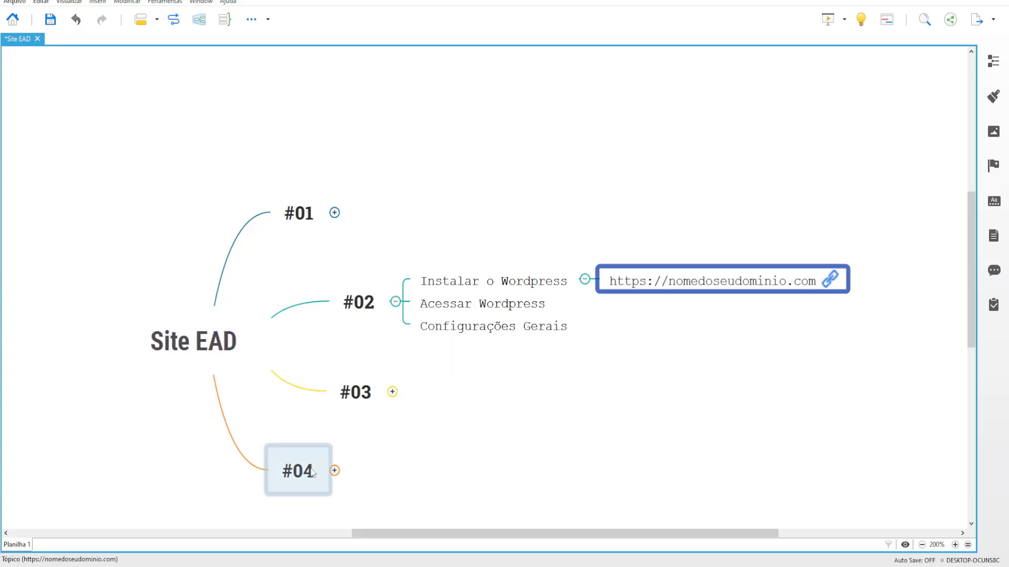
{"action": "key", "text": "alt+Tab"}
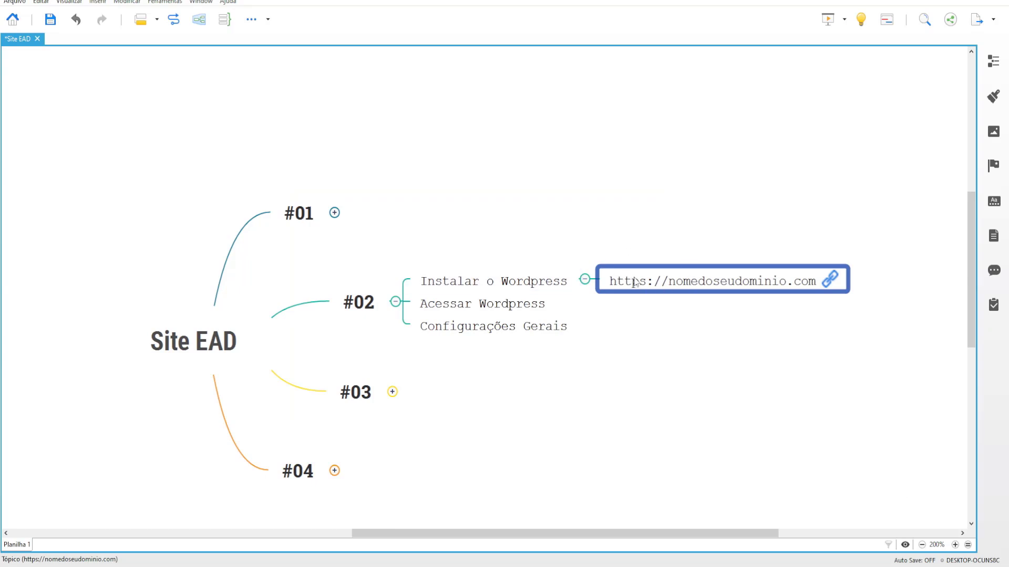
{"action": "left_click_drag", "start_coordinate": [620, 241], "coordinate": [713, 372]}
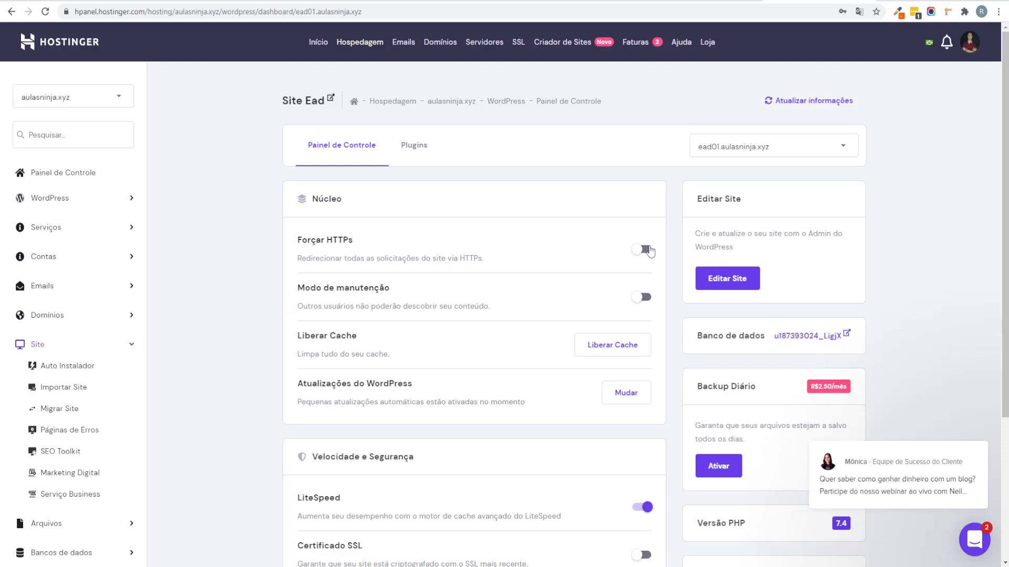
Step: Open the Site Ead WordPress admin, skip the AIOSEO wizard, and reopen wp-admin in a new tab
{"action": "scroll", "coordinate": [678, 230], "scroll_direction": "down", "scroll_amount": 4}
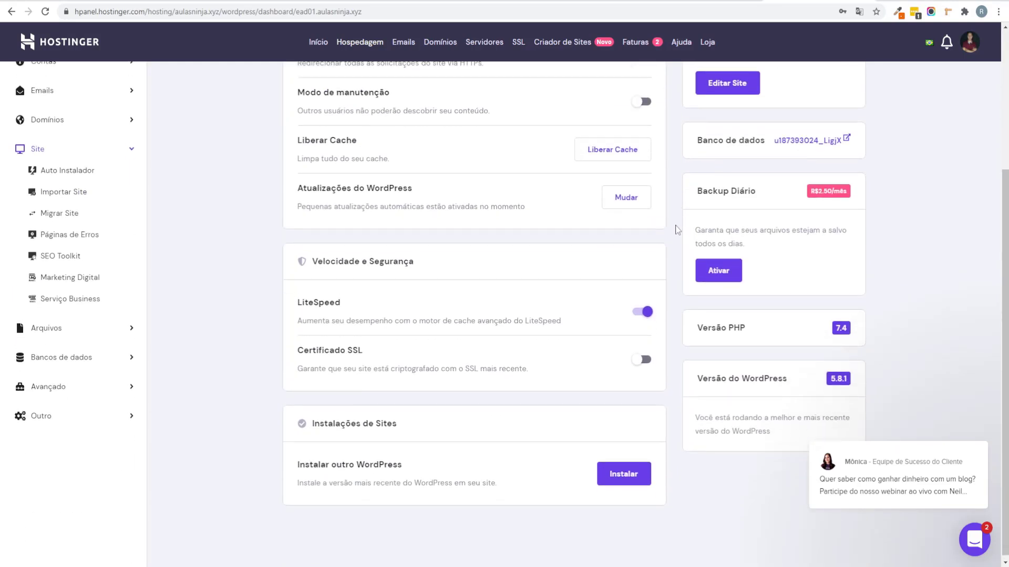
{"action": "scroll", "coordinate": [360, 298], "scroll_direction": "up", "scroll_amount": 4}
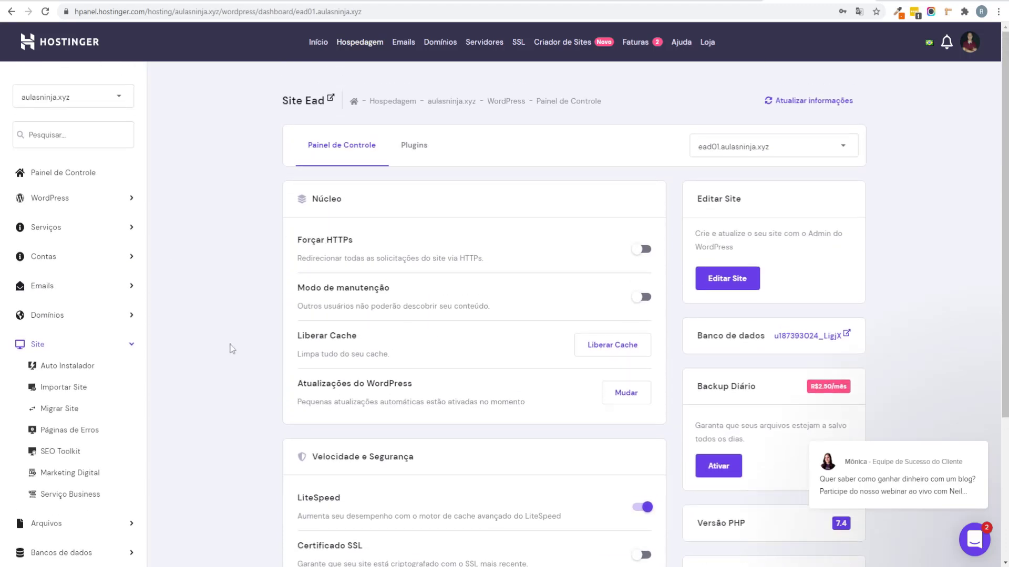
{"action": "left_click", "coordinate": [740, 288]}
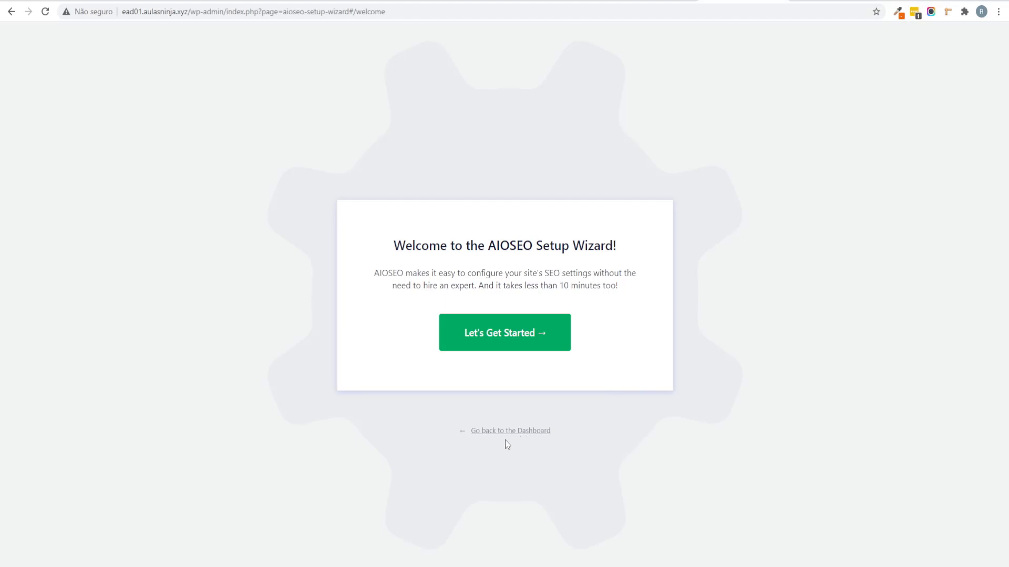
{"action": "left_click", "coordinate": [508, 435]}
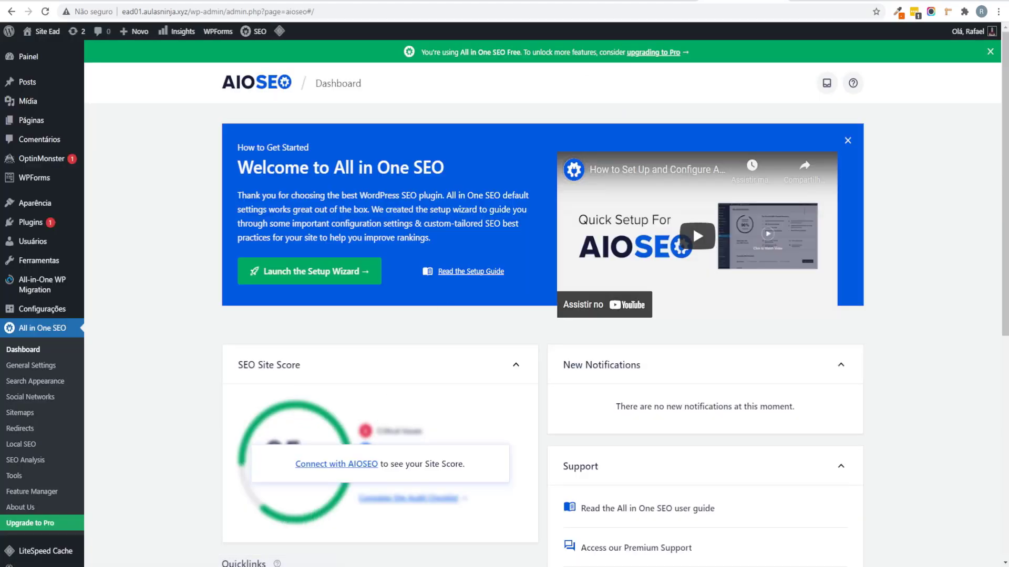
{"action": "key", "text": "ctrl+Tab"}
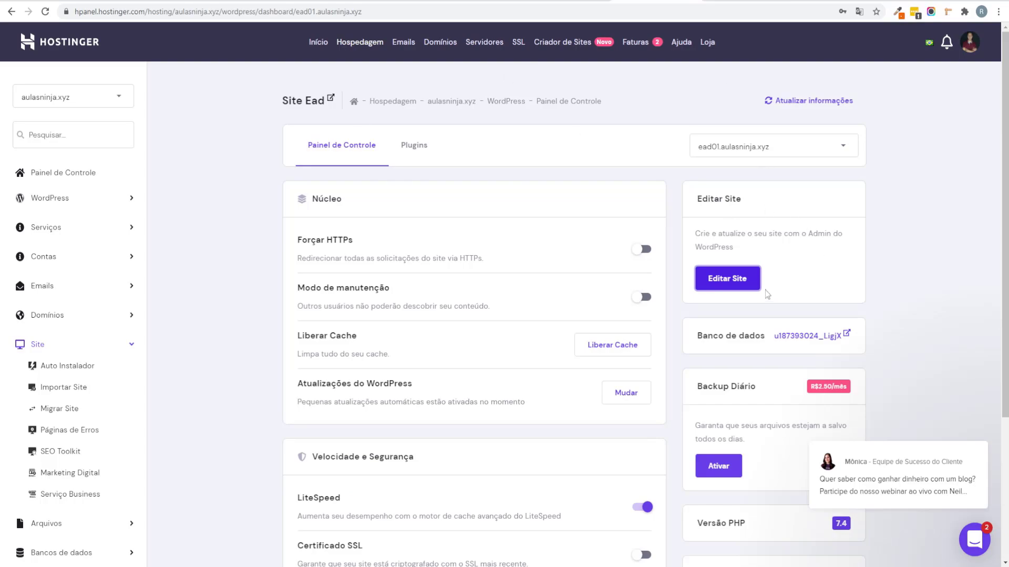
{"action": "key", "text": "ctrl+Tab"}
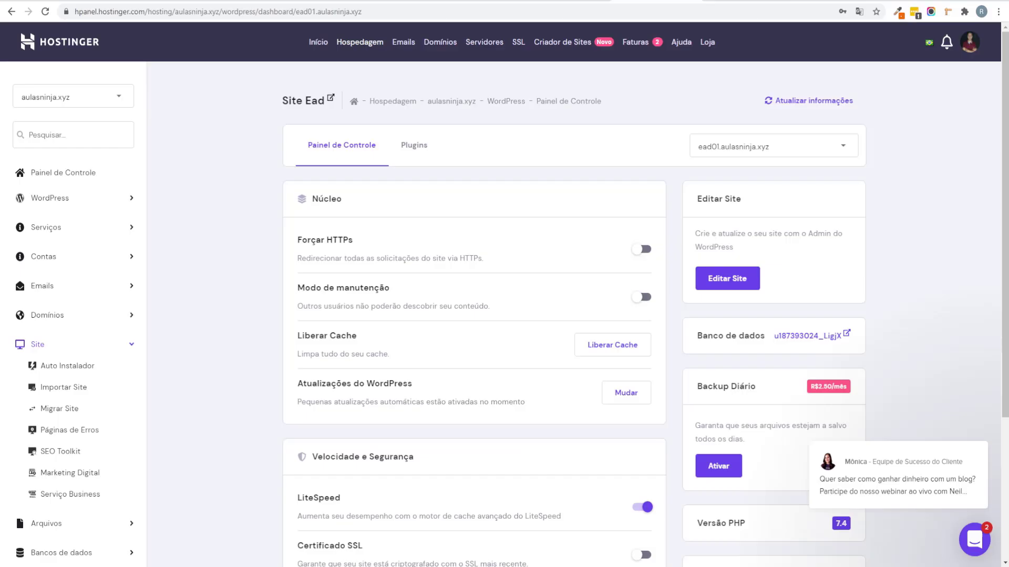
{"action": "left_click", "coordinate": [743, 279]}
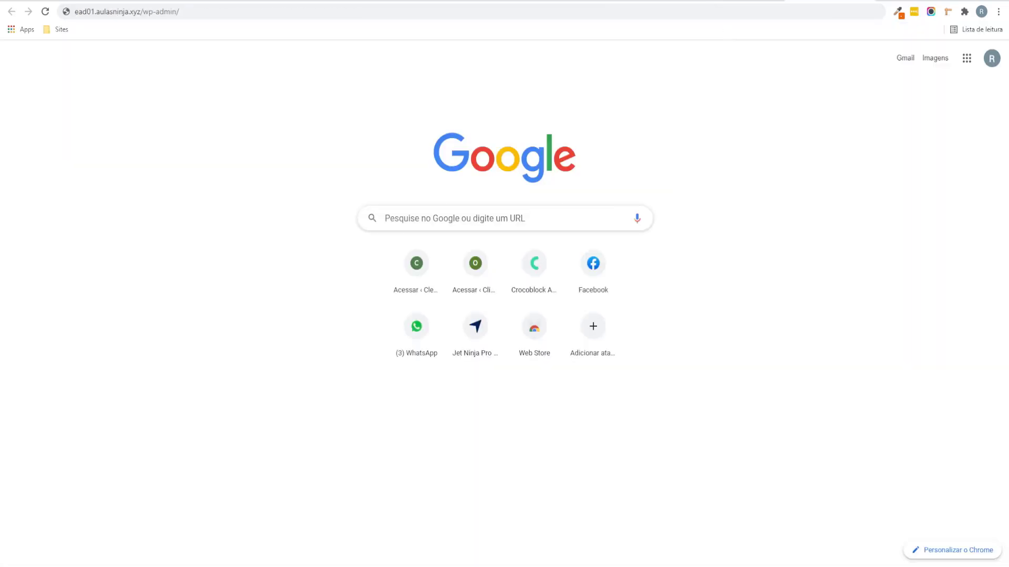
Step: Highlight the domain and wp-admin parts of the ead01.aulasninja.xyz/wp-admin/ address
{"action": "left_click_drag", "start_coordinate": [82, 12], "coordinate": [145, 13]}
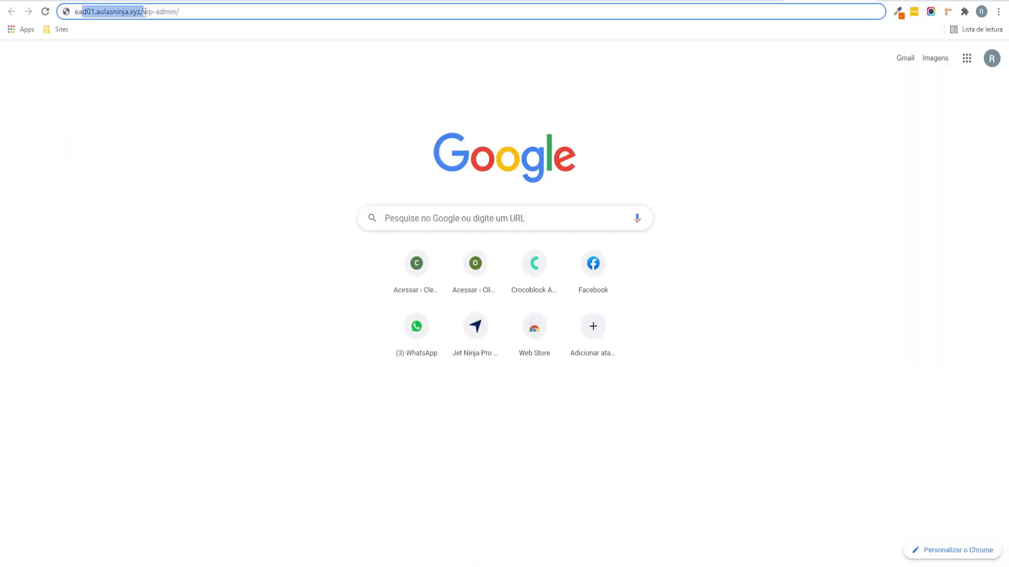
{"action": "left_click", "coordinate": [138, 18]}
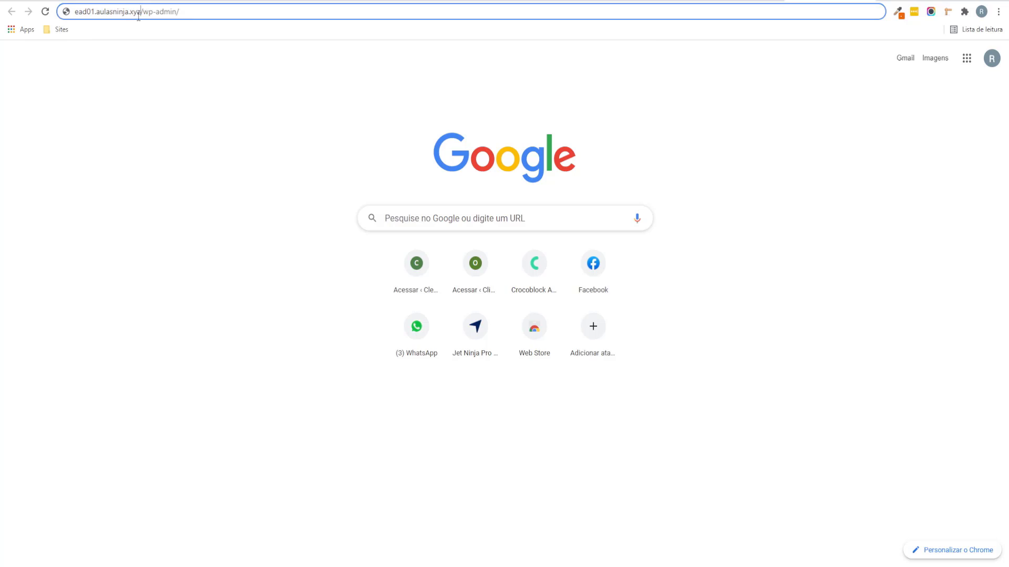
{"action": "left_click", "coordinate": [145, 13]}
{"action": "left_click_drag", "start_coordinate": [158, 16], "coordinate": [191, 13]}
{"action": "left_click", "coordinate": [191, 13]}
{"action": "left_click_drag", "start_coordinate": [193, 5], "coordinate": [1, 11]}
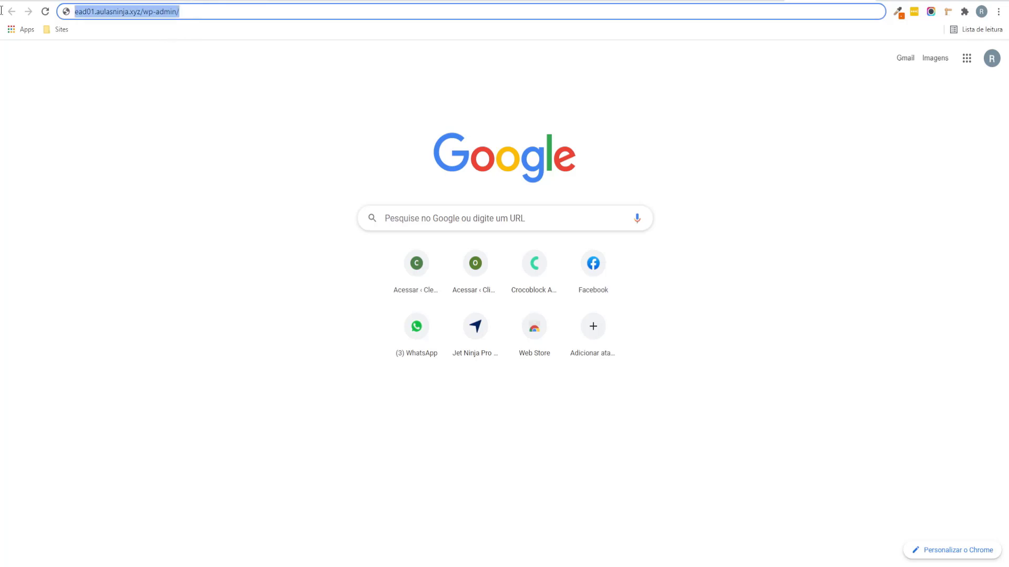
{"action": "left_click", "coordinate": [173, 204]}
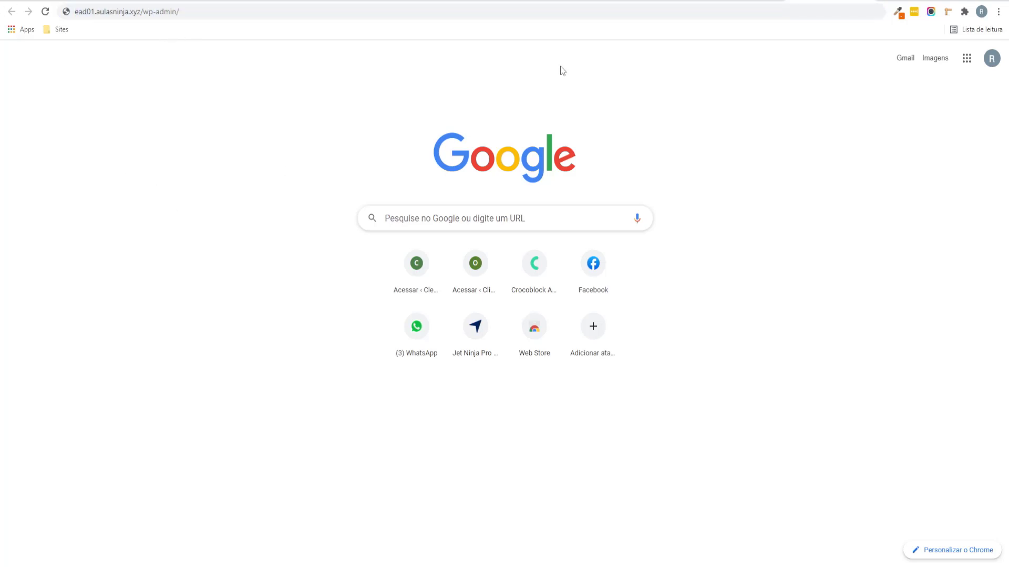
Step: Glance at the Hostinger dashboard tab, then switch over to the Site EAD mind map
{"action": "key", "text": "ctrl+Tab"}
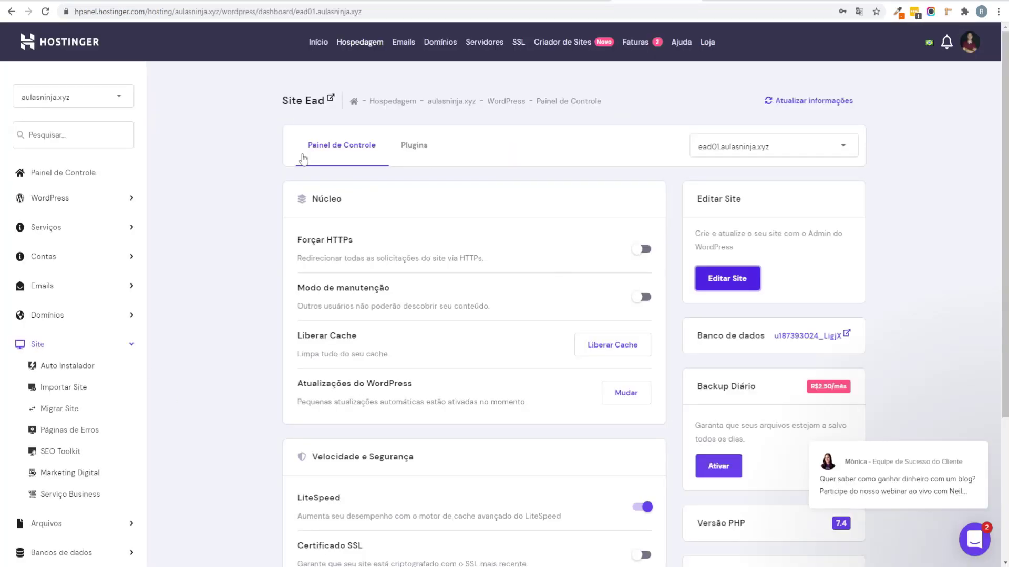
{"action": "scroll", "coordinate": [526, 256], "scroll_direction": "down", "scroll_amount": 2}
{"action": "scroll", "coordinate": [477, 255], "scroll_direction": "up", "scroll_amount": 2}
{"action": "key", "text": "ctrl+shift+Tab"}
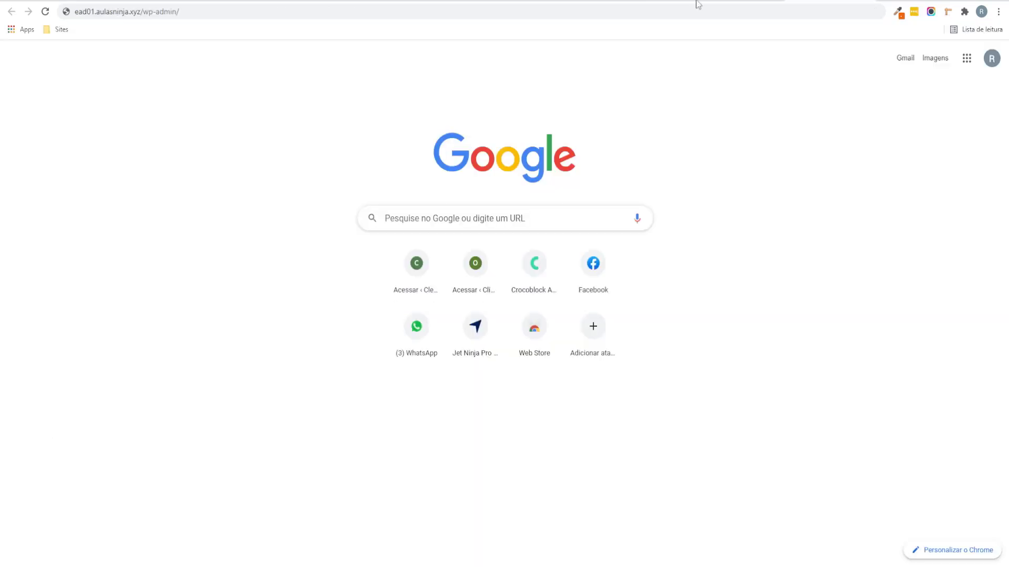
{"action": "key", "text": "alt+Tab"}
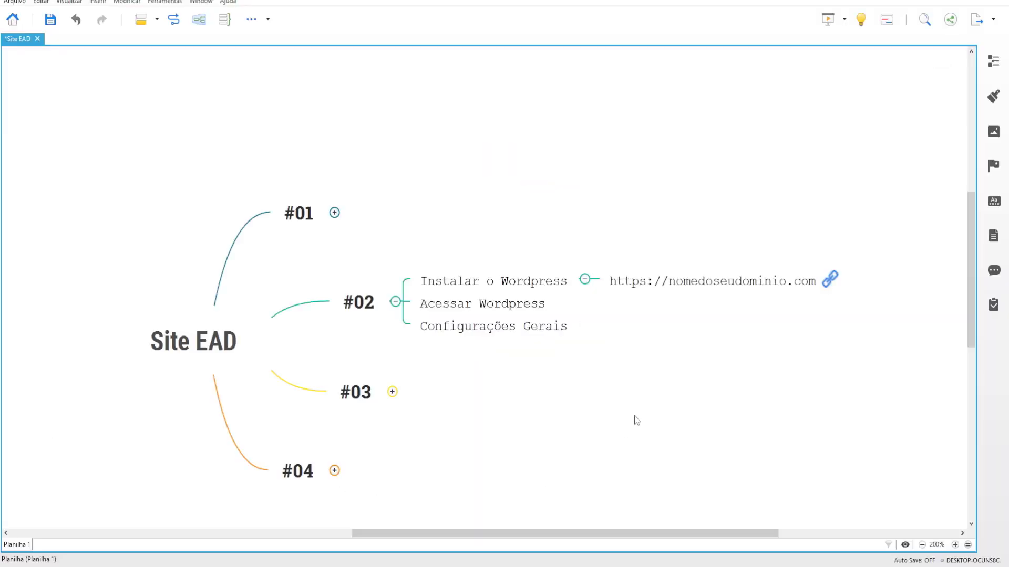
Step: Add a 'nomedoseudominio.com/wp-admin' subtopic under Acessar Wordpress and save the map
{"action": "left_click", "coordinate": [549, 309]}
{"action": "key", "text": "Tab"}
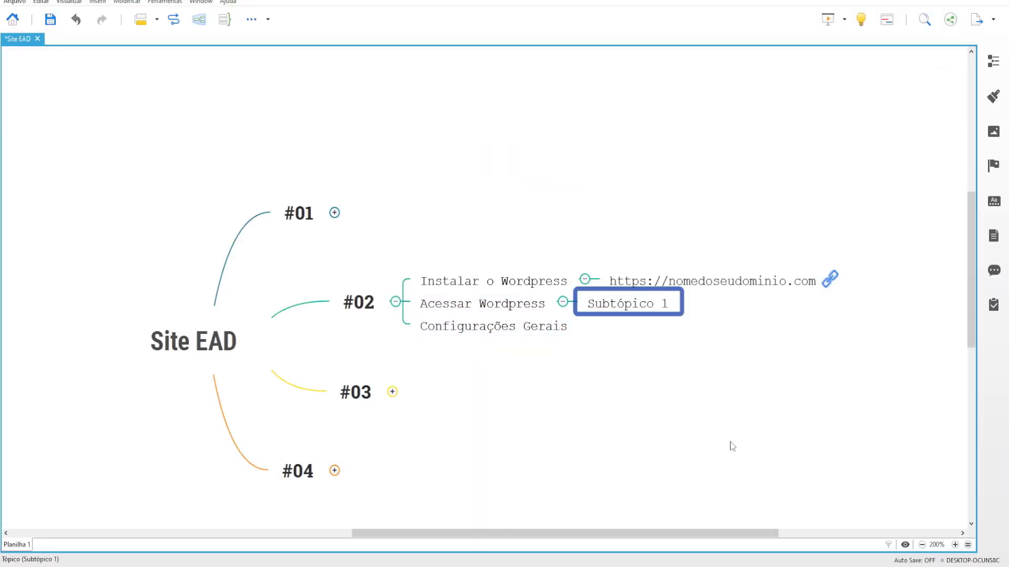
{"action": "type", "text": "npo"}
{"action": "key", "text": "BackSpace"}
{"action": "key", "text": "BackSpace"}
{"action": "type", "text": "om"}
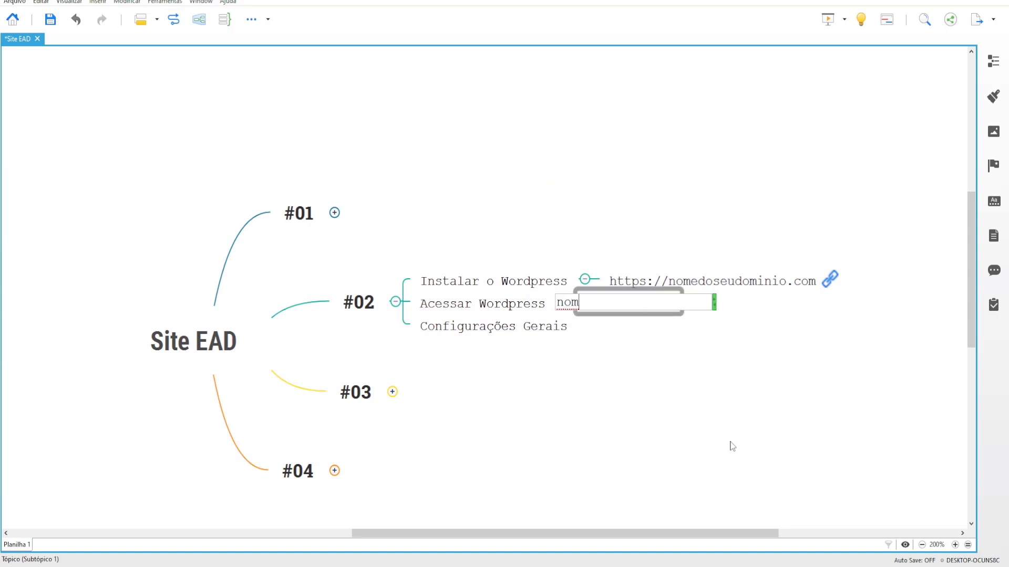
{"action": "type", "text": "edoseudomini"}
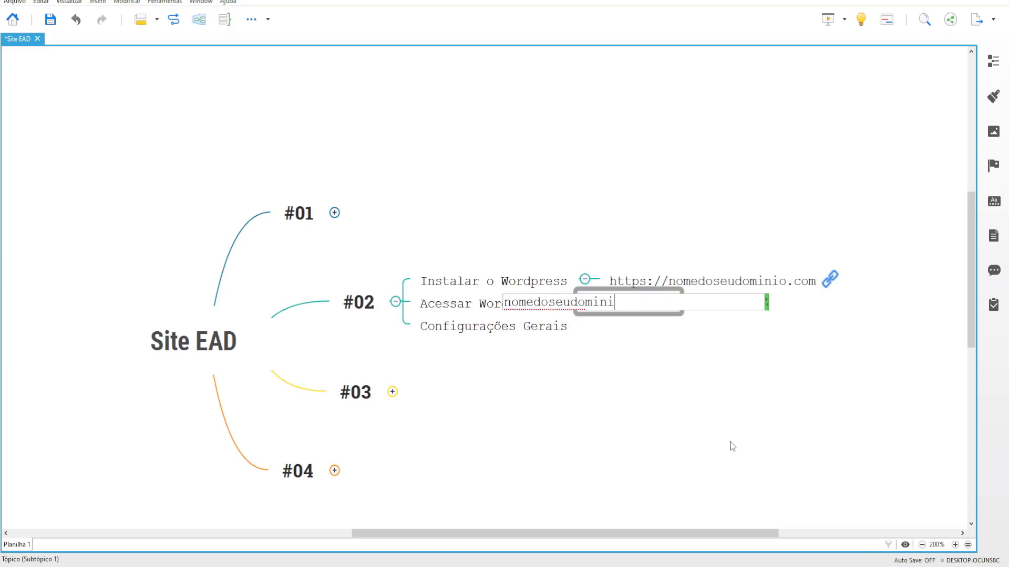
{"action": "type", "text": "o.com/wp-admin"}
{"action": "key", "text": "Return"}
{"action": "key", "text": "ctrl+s"}
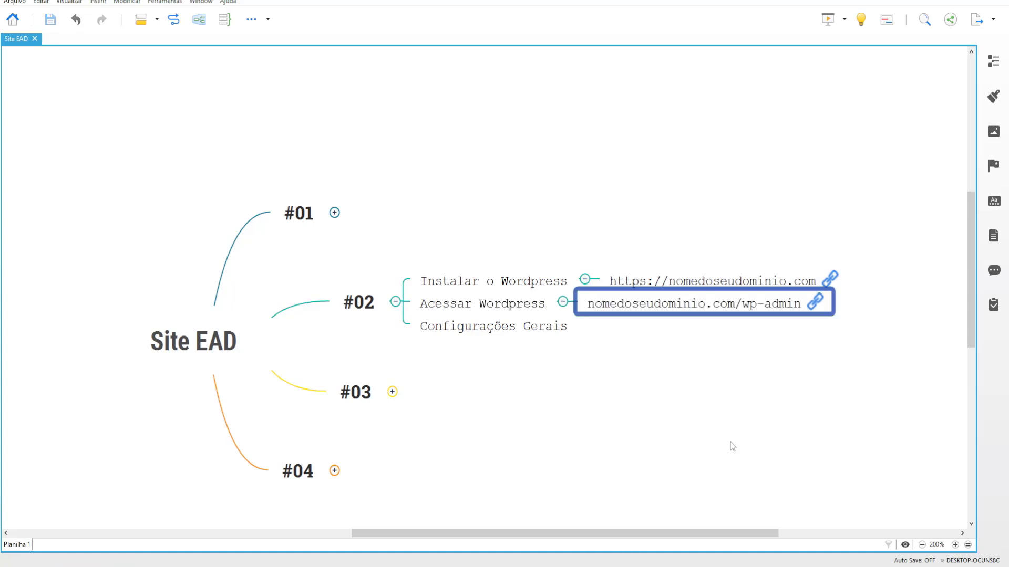
{"action": "left_click", "coordinate": [505, 443]}
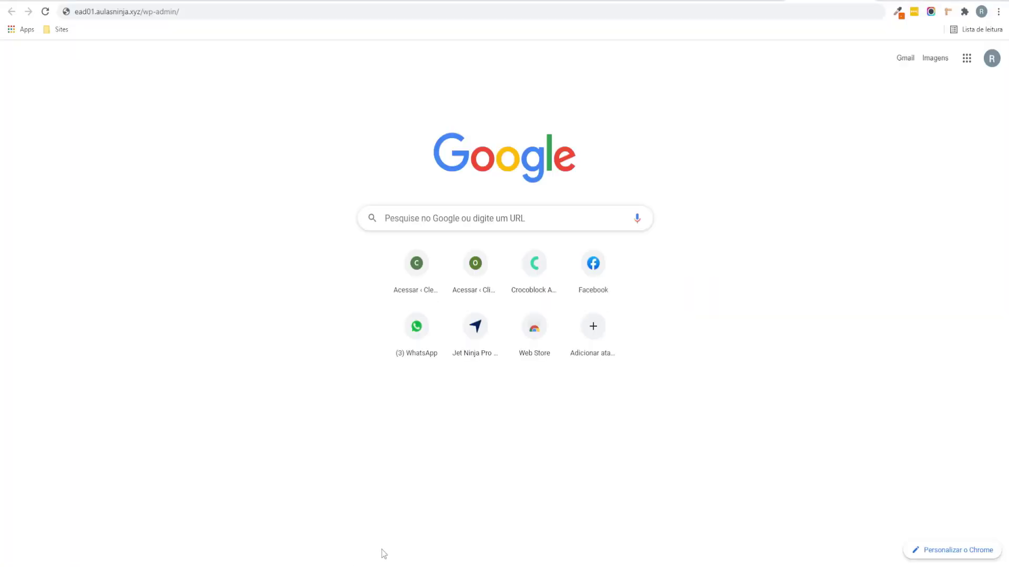
Step: Trash the sample post 'Olá, mundo!' and permanently delete it from the trash, then go to Páginas
{"action": "key", "text": "Return"}
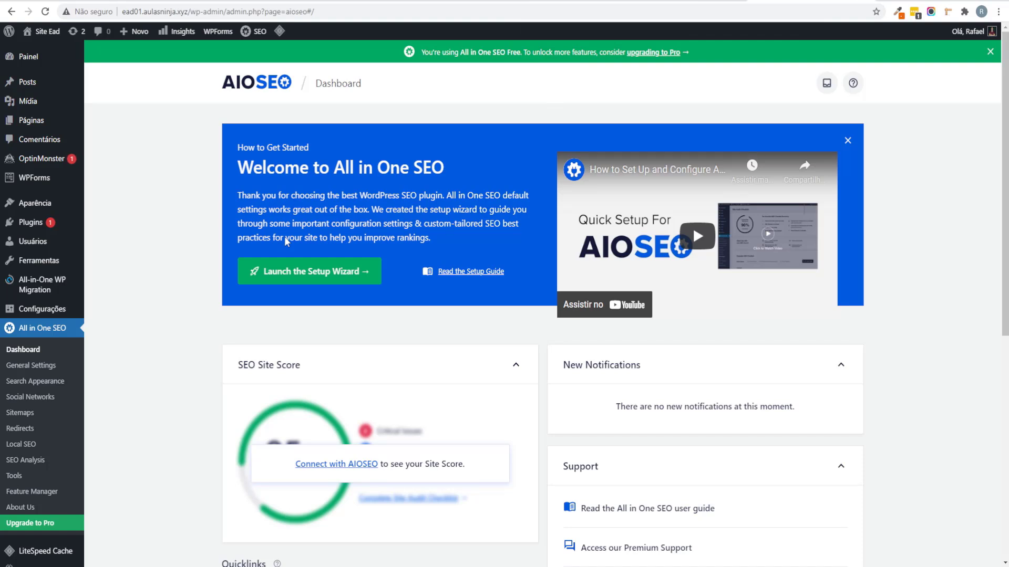
{"action": "left_click", "coordinate": [42, 86]}
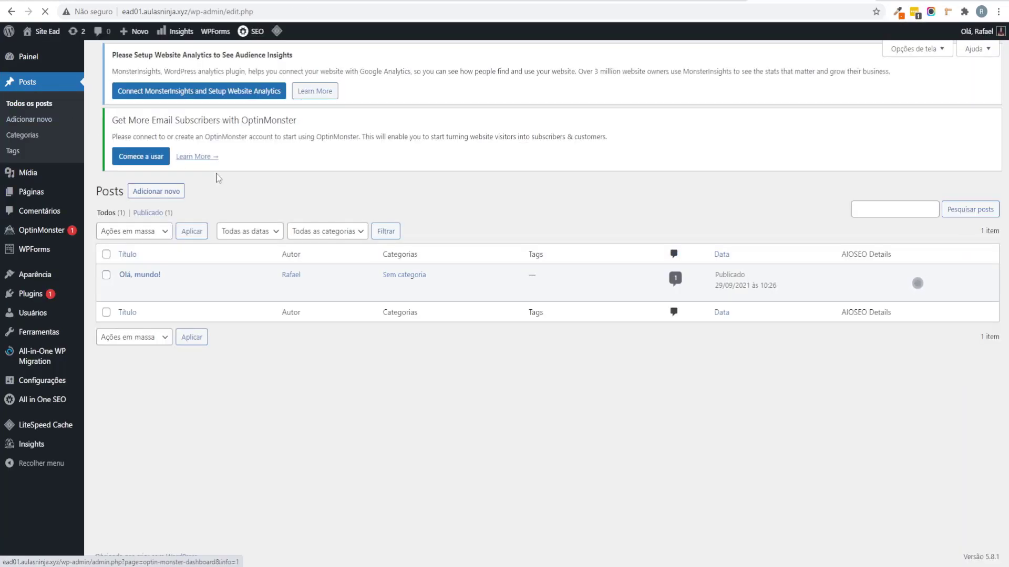
{"action": "left_click", "coordinate": [196, 303]}
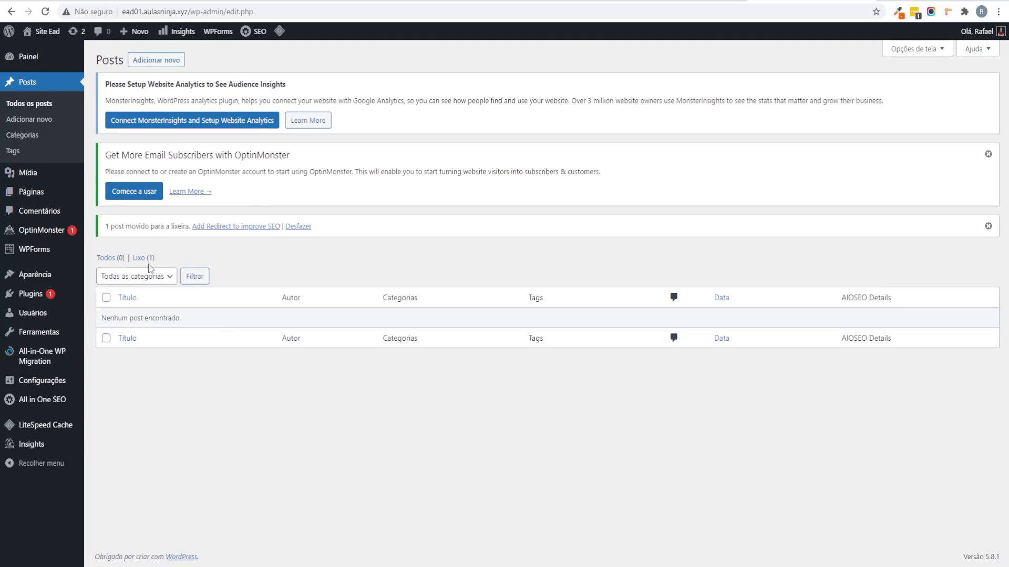
{"action": "left_click", "coordinate": [144, 262]}
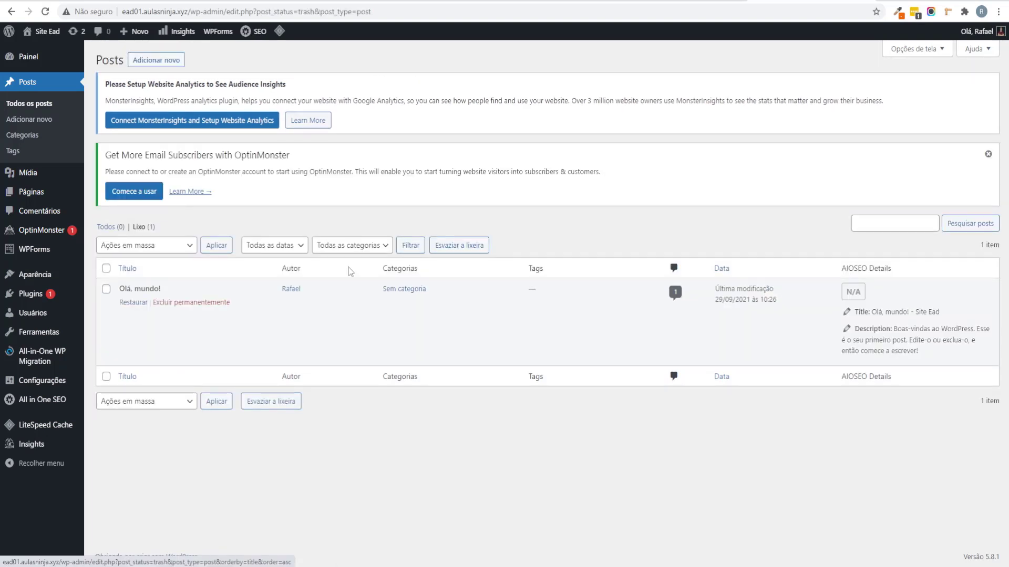
{"action": "left_click", "coordinate": [201, 304]}
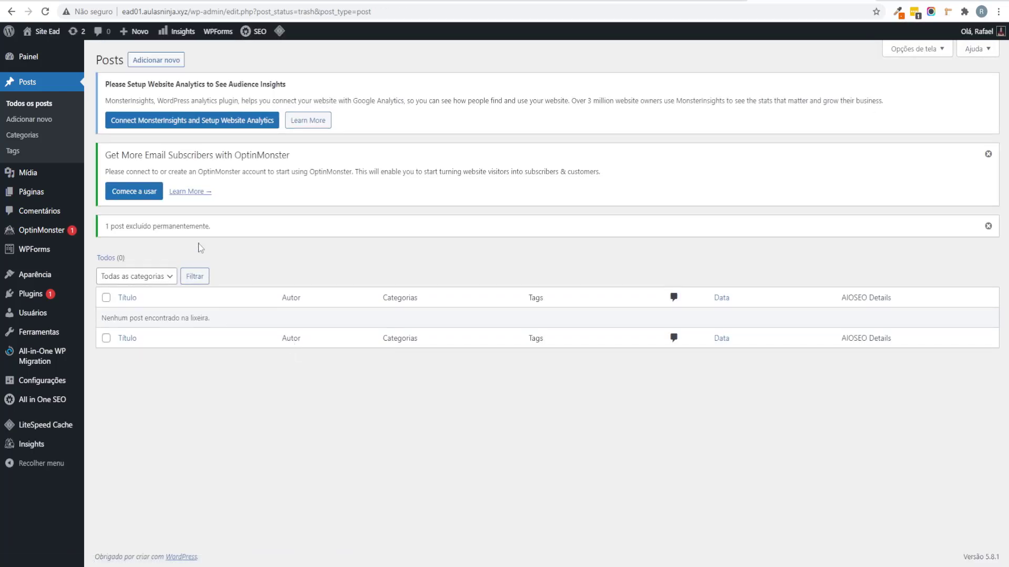
{"action": "left_click", "coordinate": [57, 195]}
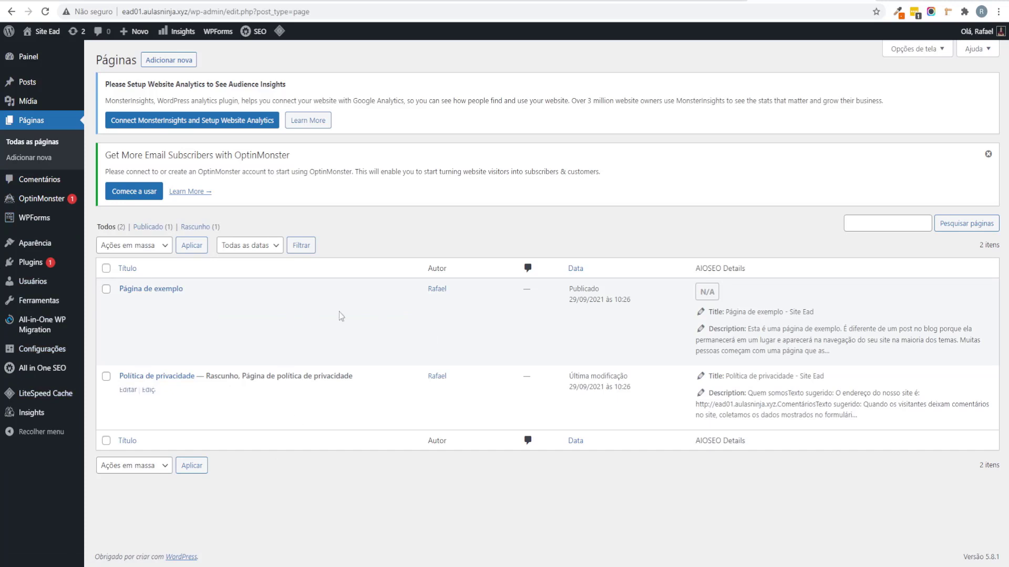
Step: Bulk-trash both pages, then permanently delete them from the trash
{"action": "left_click", "coordinate": [106, 268]}
{"action": "left_click", "coordinate": [134, 245]}
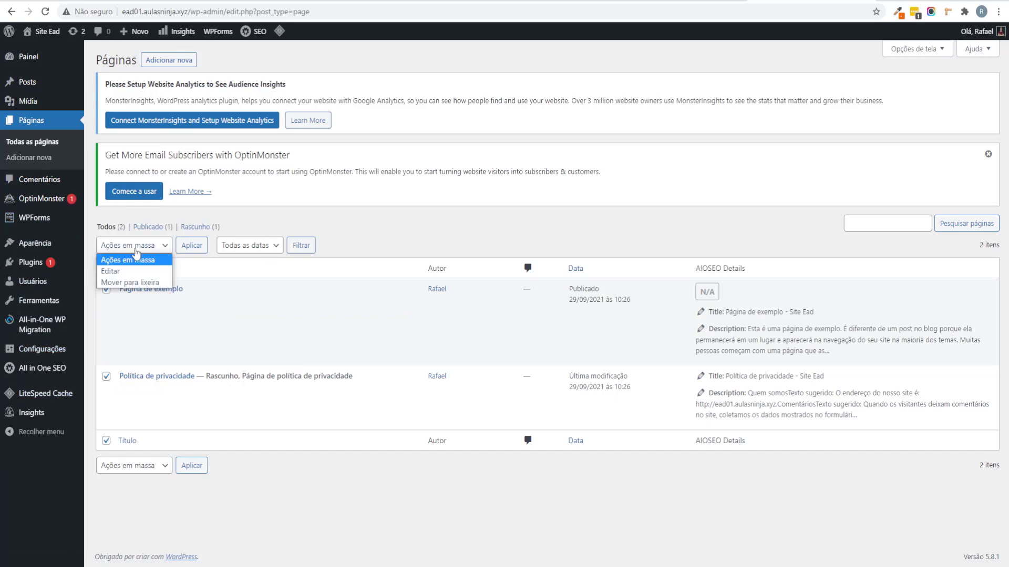
{"action": "left_click", "coordinate": [142, 282]}
{"action": "left_click", "coordinate": [198, 251]}
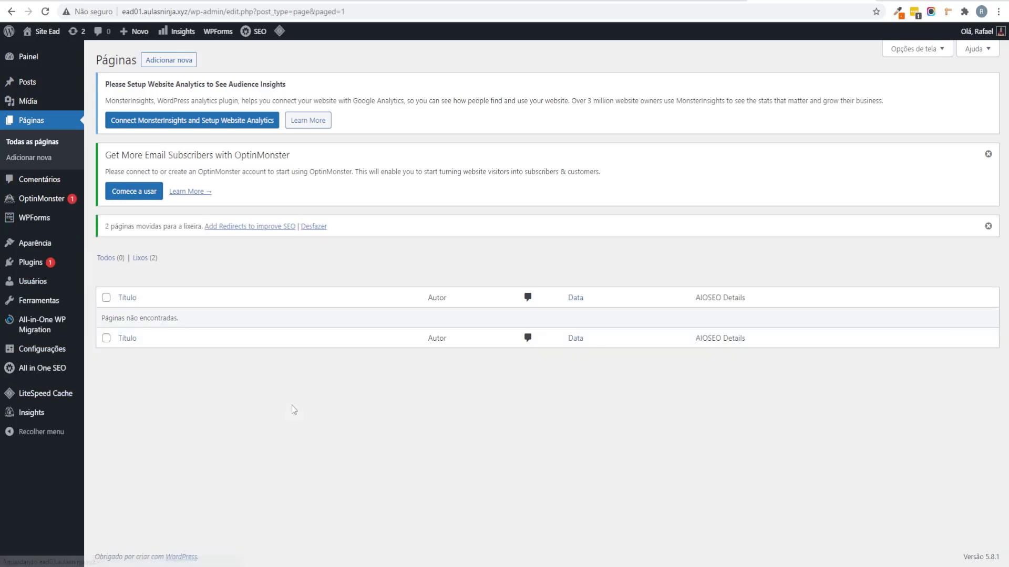
{"action": "left_click", "coordinate": [144, 258]}
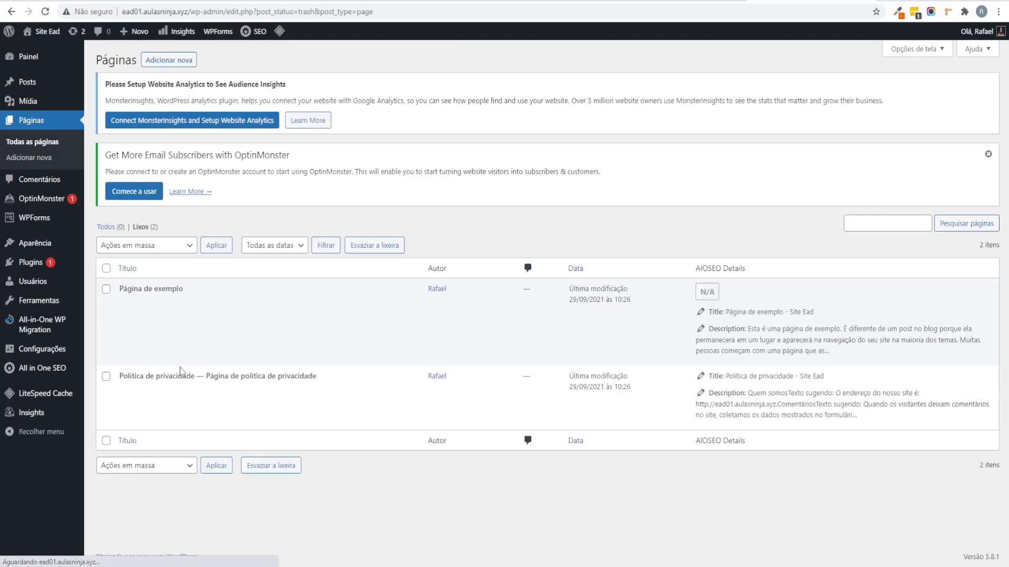
{"action": "left_click", "coordinate": [106, 268]}
{"action": "left_click", "coordinate": [175, 246]}
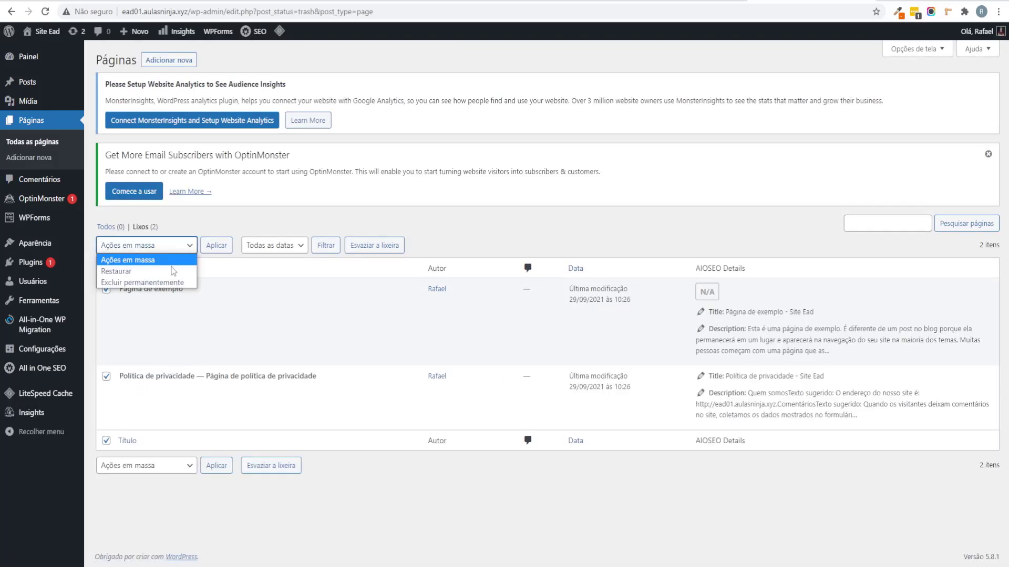
{"action": "left_click", "coordinate": [169, 282]}
{"action": "left_click", "coordinate": [216, 245]}
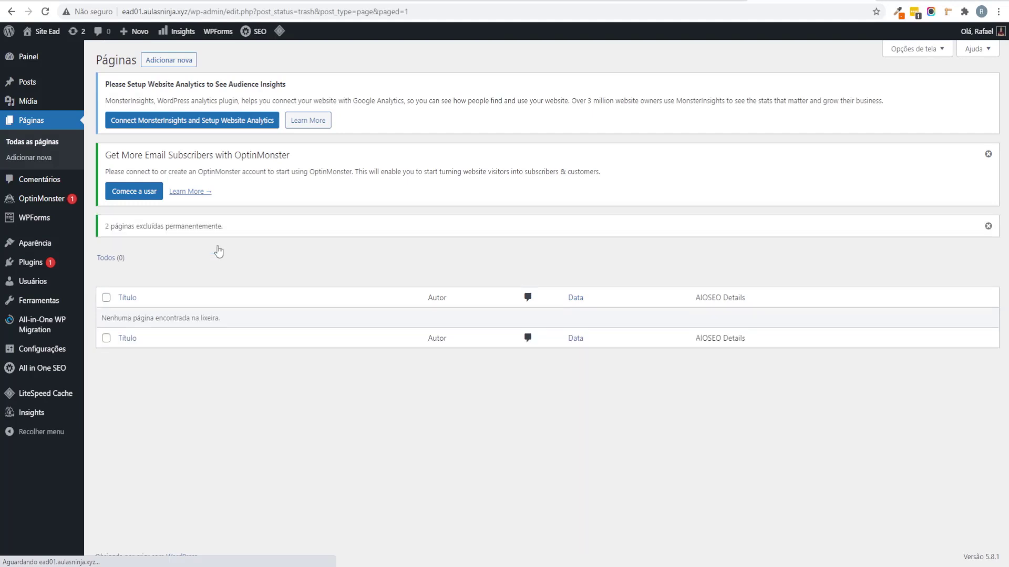
Step: Go to Plugins > Plugins instalados to view the installed plugins
{"action": "mouse_move", "coordinate": [56, 247]}
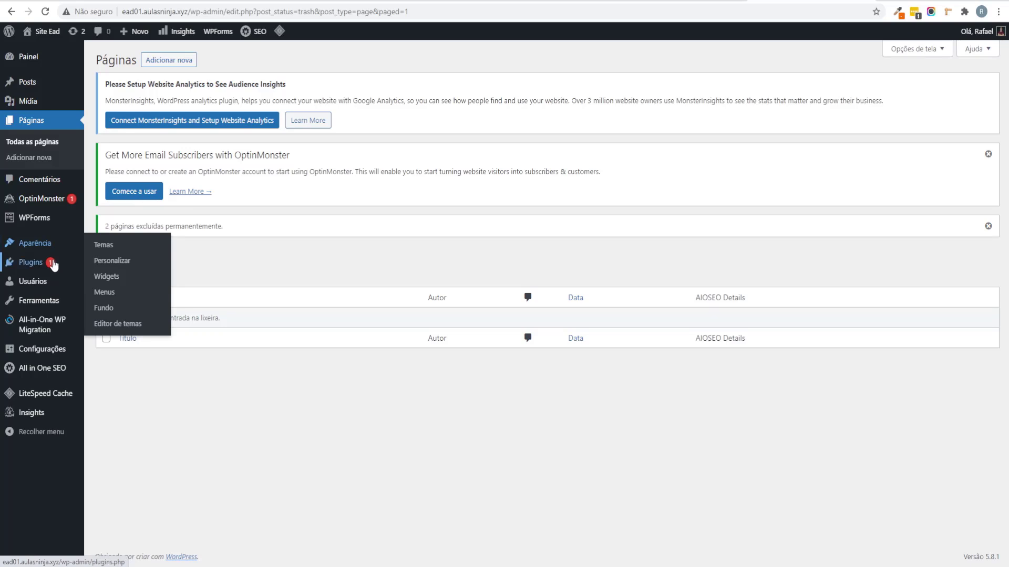
{"action": "mouse_move", "coordinate": [52, 266]}
{"action": "left_click", "coordinate": [100, 283]}
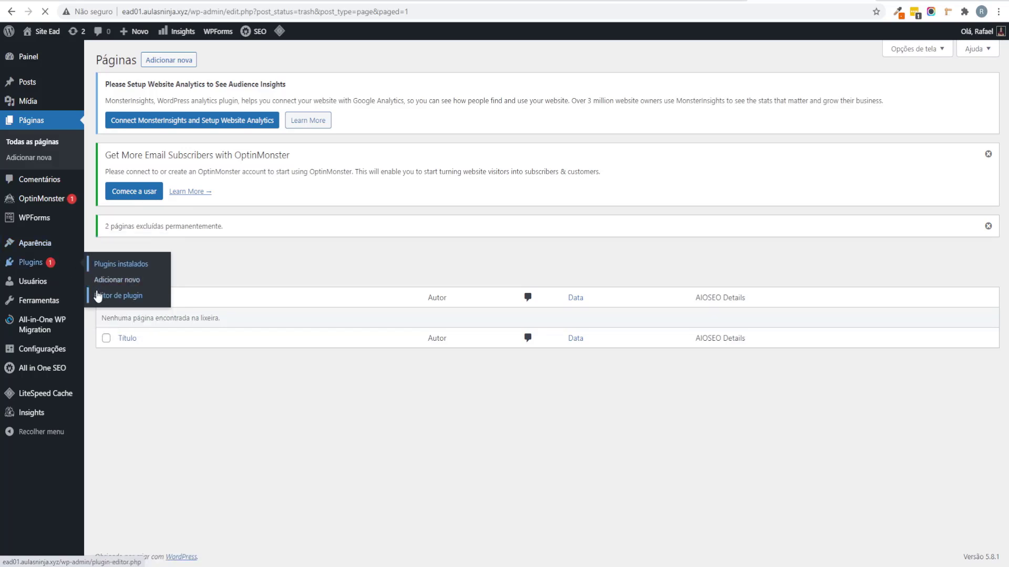
{"action": "mouse_move", "coordinate": [4, 348]}
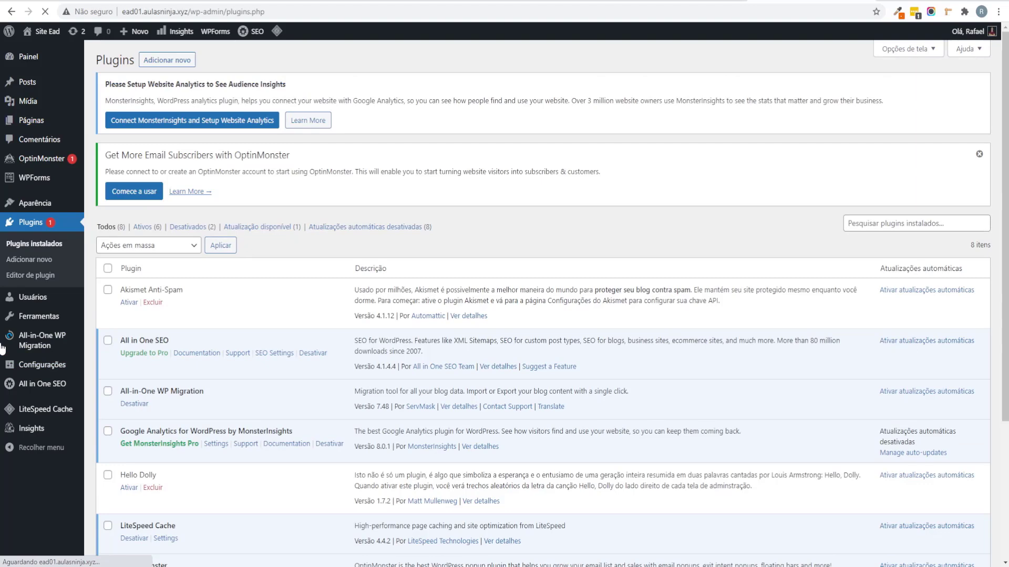
{"action": "scroll", "coordinate": [157, 326], "scroll_direction": "down", "scroll_amount": 5}
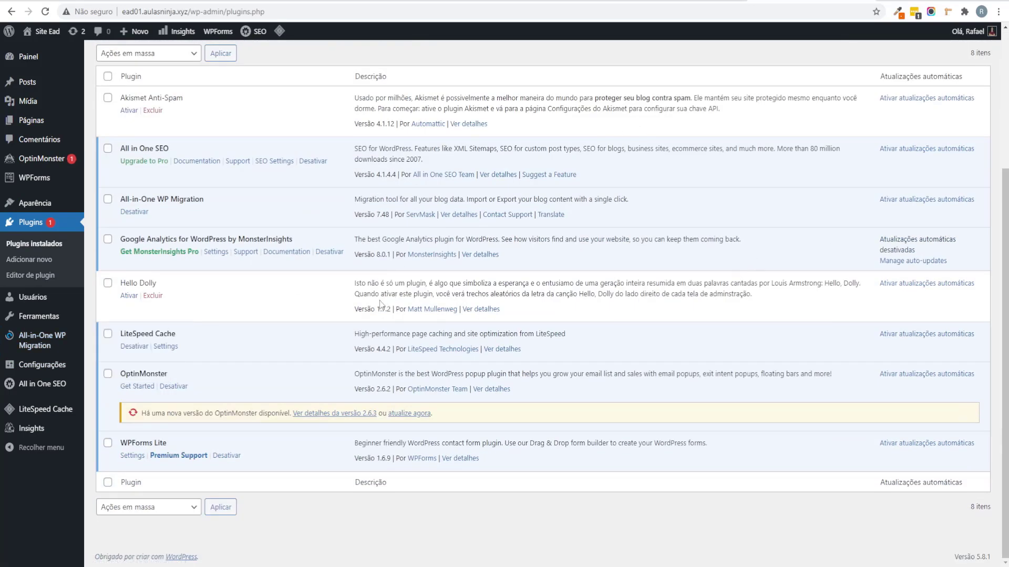
Step: Bulk-deactivate all eight installed plugins
{"action": "scroll", "coordinate": [344, 319], "scroll_direction": "up", "scroll_amount": 3}
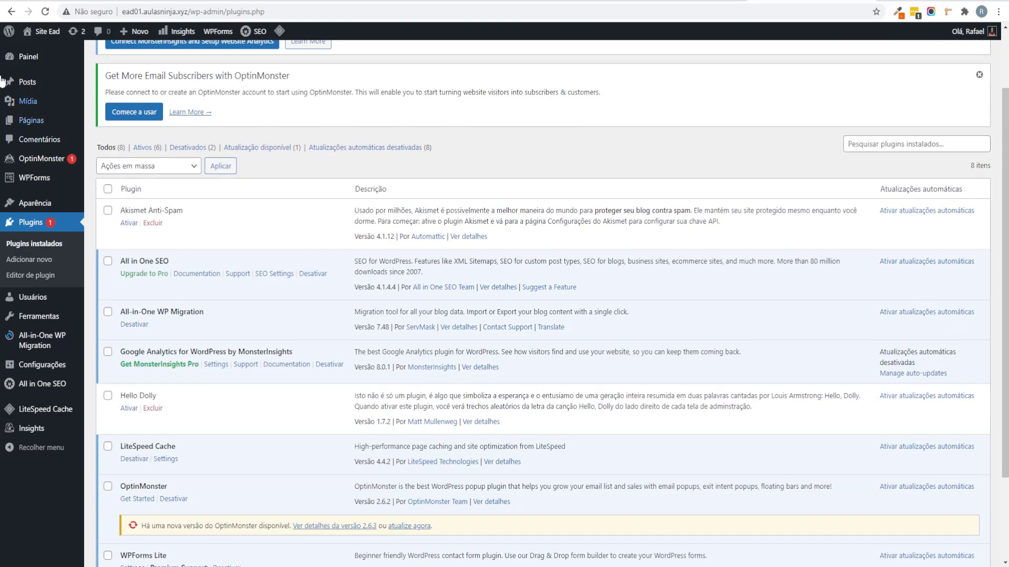
{"action": "left_click", "coordinate": [109, 190]}
{"action": "left_click", "coordinate": [148, 166]}
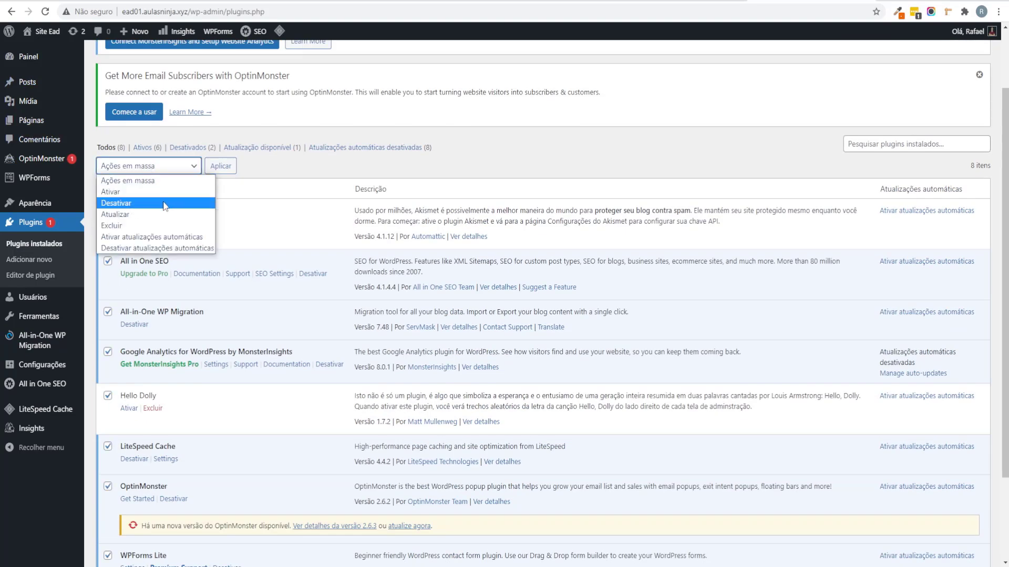
{"action": "left_click", "coordinate": [122, 200]}
{"action": "left_click", "coordinate": [221, 165]}
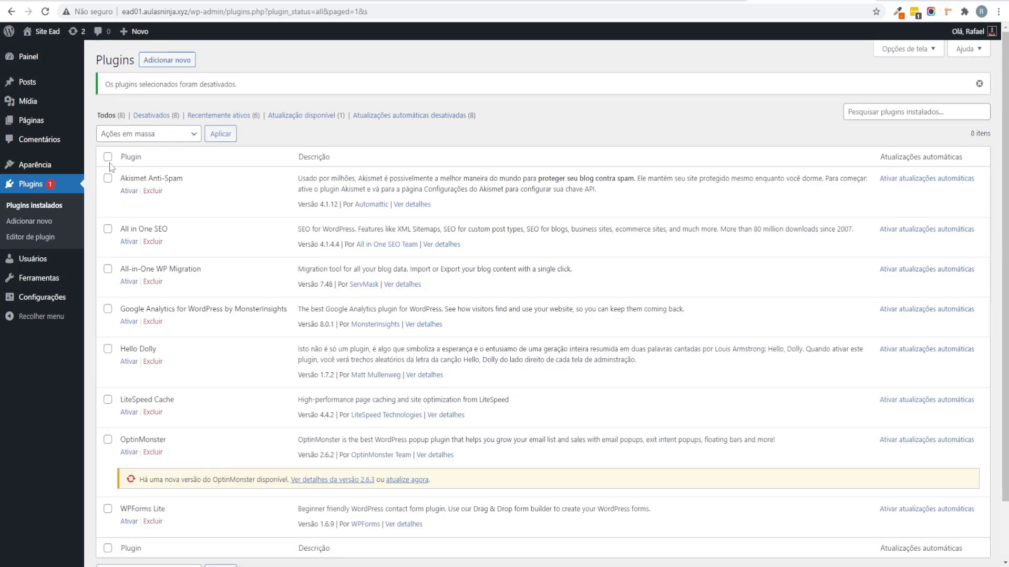
Step: Bulk-delete all the deactivated plugins and confirm removing them with their data
{"action": "left_click", "coordinate": [108, 157]}
{"action": "left_click", "coordinate": [142, 136]}
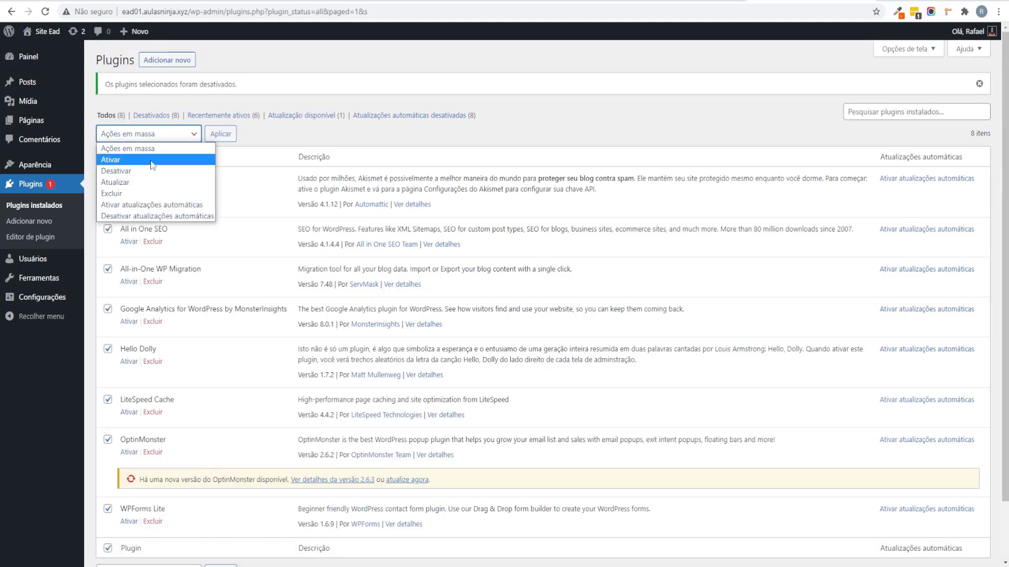
{"action": "left_click", "coordinate": [151, 193]}
{"action": "left_click", "coordinate": [221, 134]}
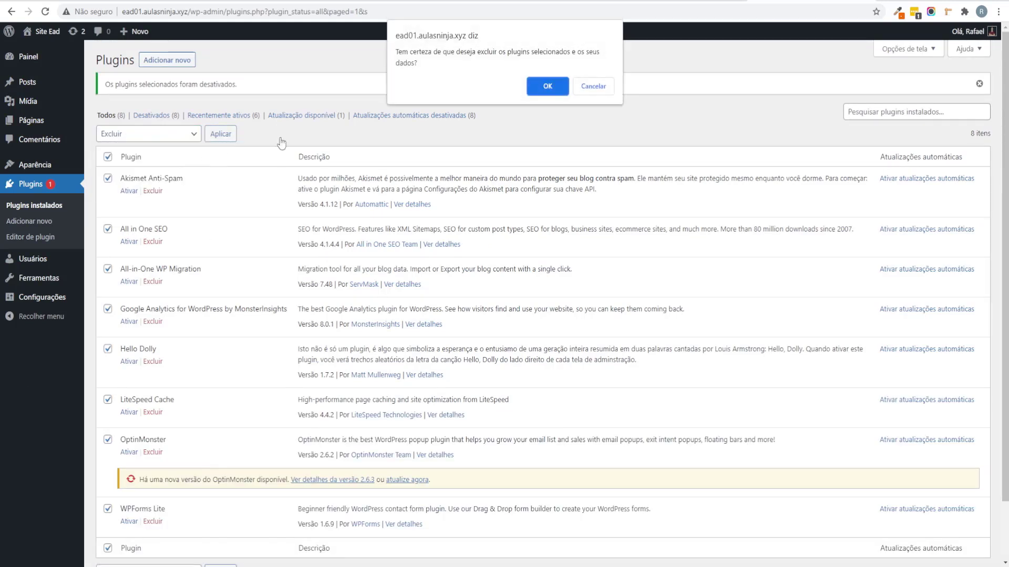
{"action": "left_click", "coordinate": [556, 86]}
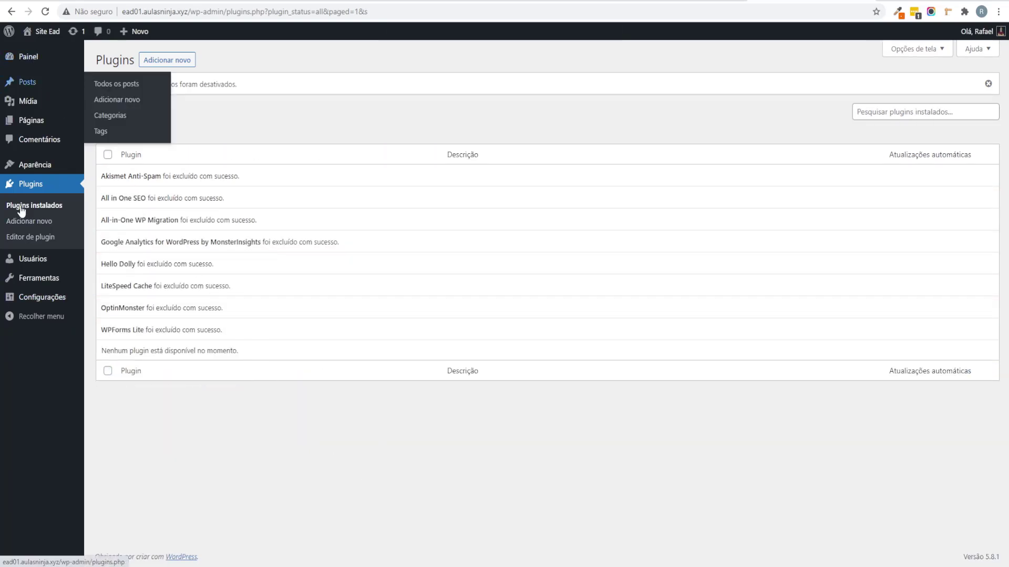
Step: In General Settings, set the Descrição to 'Os Melhores Cursos do Brasil' and save
{"action": "mouse_move", "coordinate": [56, 284]}
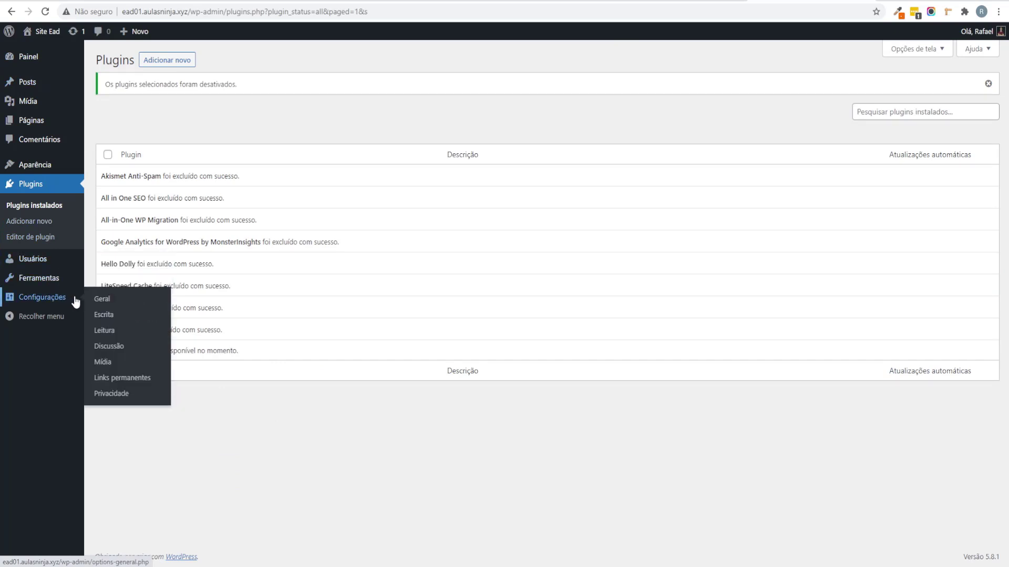
{"action": "left_click", "coordinate": [115, 307]}
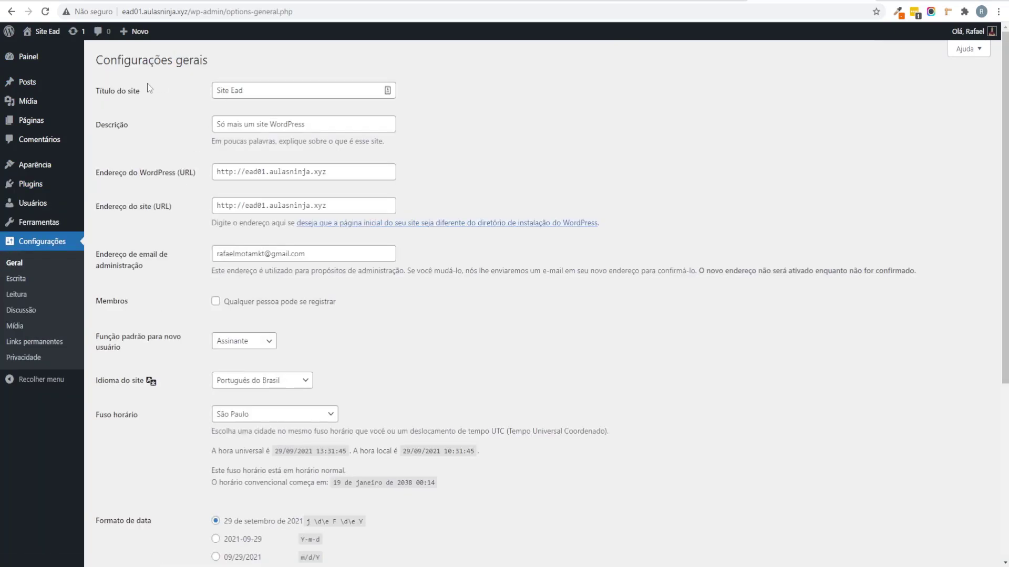
{"action": "triple_click", "coordinate": [214, 92]}
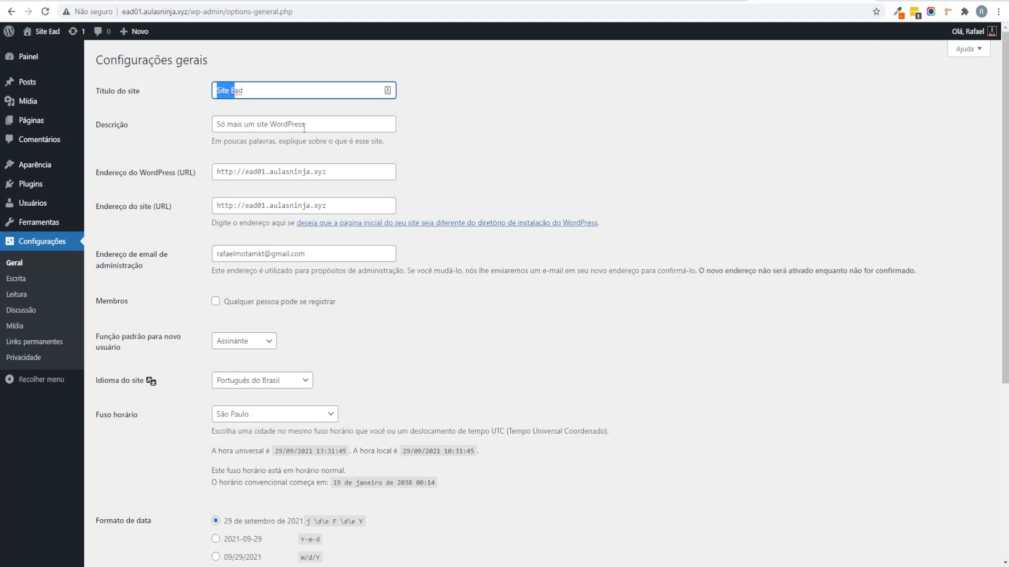
{"action": "key", "text": "Tab"}
{"action": "type", "text": "O"}
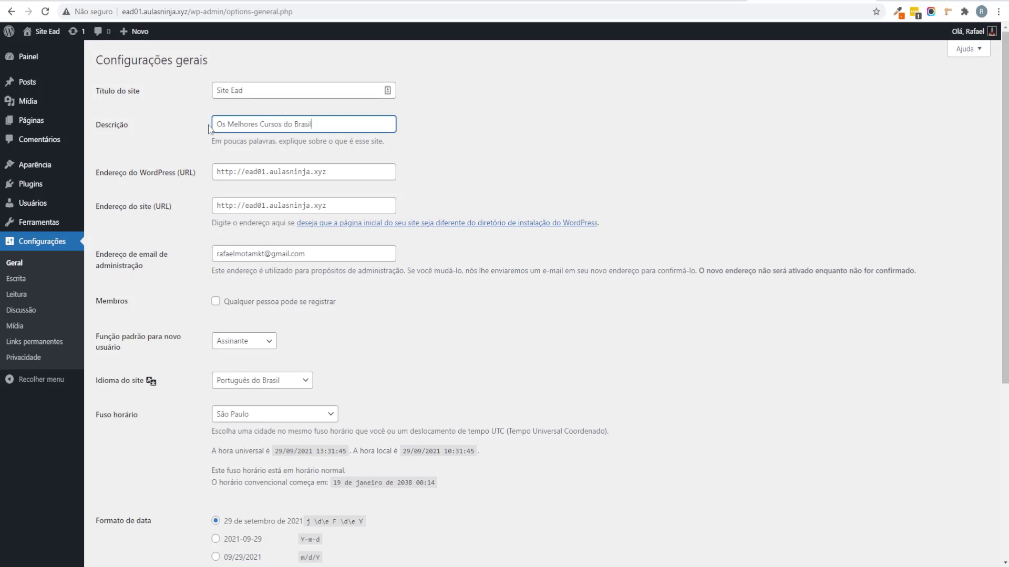
{"action": "scroll", "coordinate": [599, 231], "scroll_direction": "down", "scroll_amount": 5}
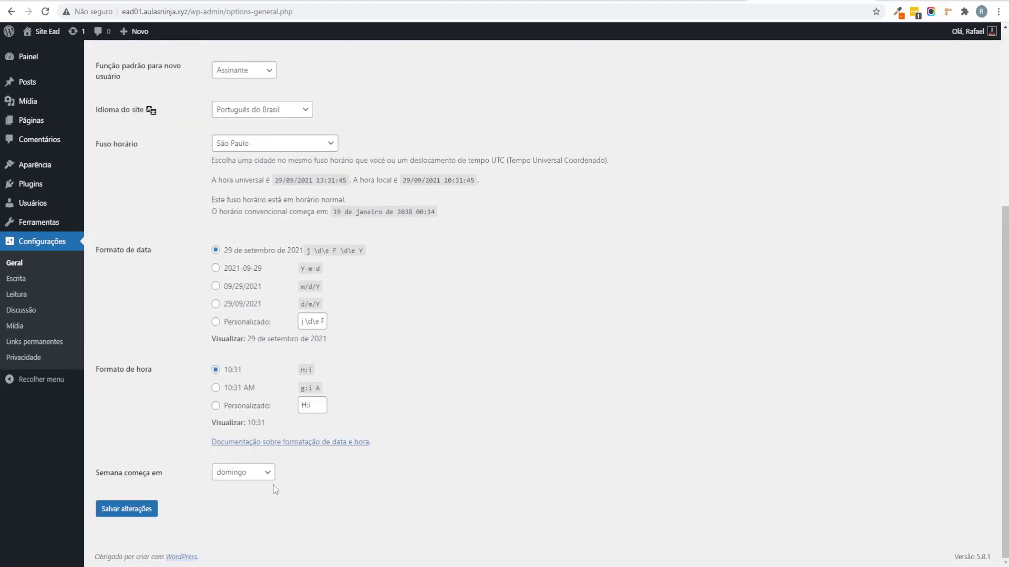
{"action": "scroll", "coordinate": [273, 485], "scroll_direction": "up", "scroll_amount": 2}
{"action": "scroll", "coordinate": [170, 466], "scroll_direction": "down", "scroll_amount": 2}
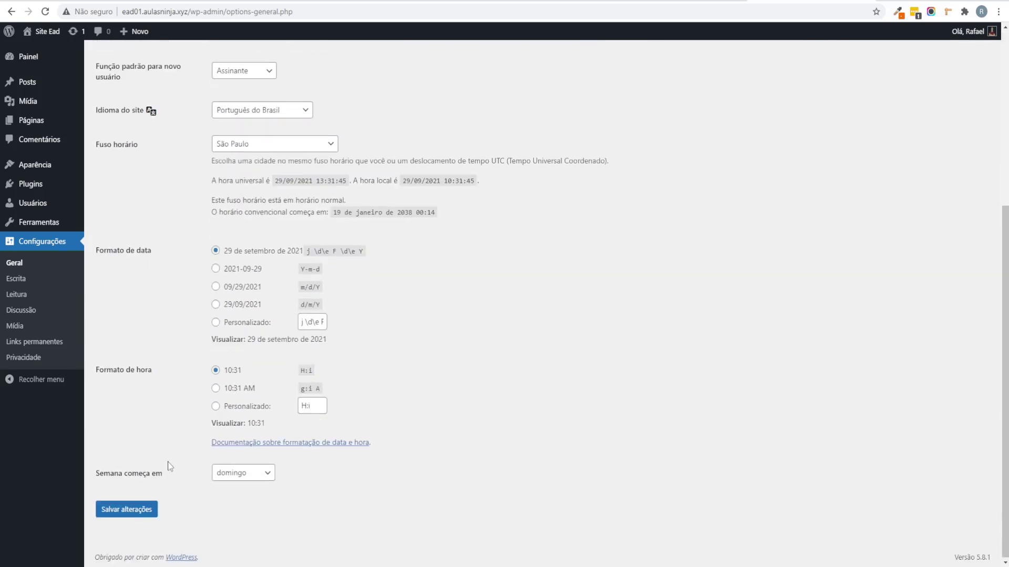
{"action": "left_click", "coordinate": [140, 509]}
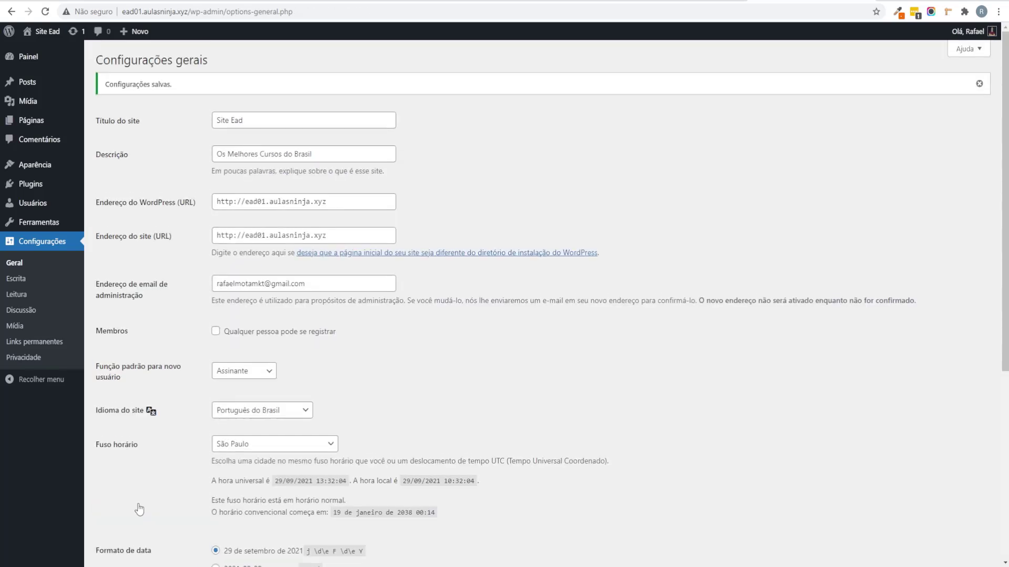
Step: Switch permalinks to the 'Nome do post' (/%postname%/) structure and save
{"action": "left_click", "coordinate": [60, 342]}
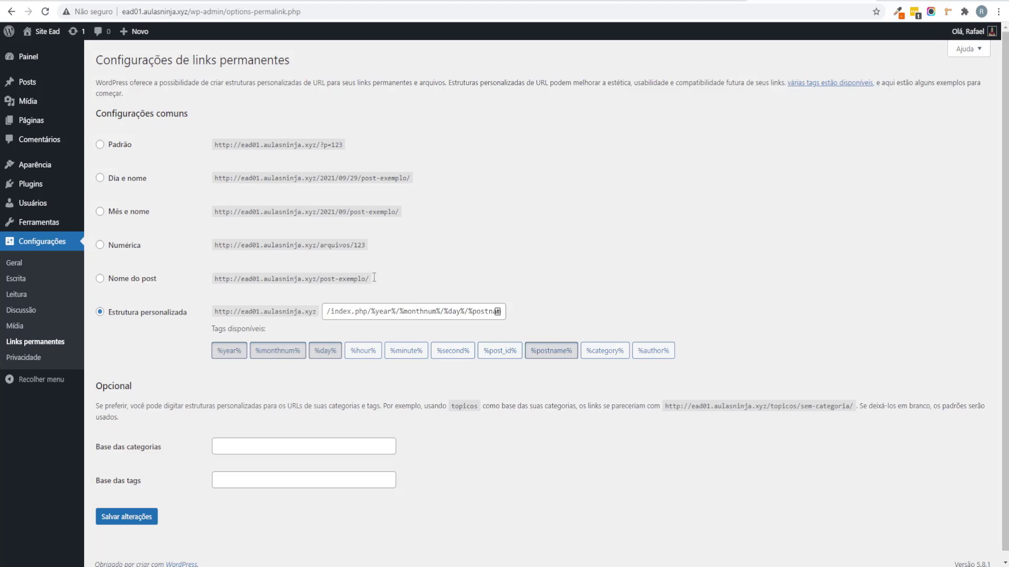
{"action": "left_click_drag", "start_coordinate": [374, 277], "coordinate": [142, 284]}
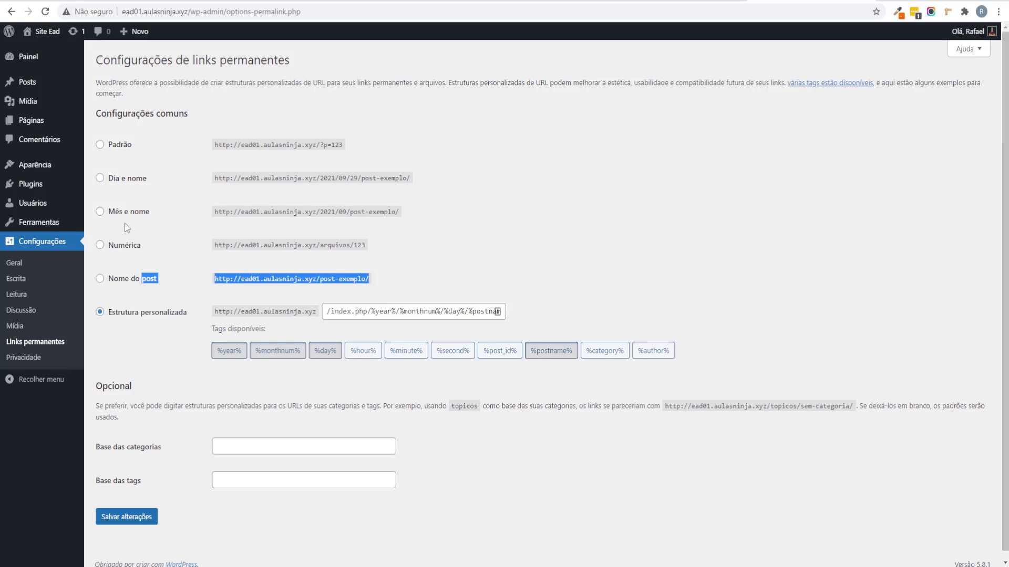
{"action": "left_click", "coordinate": [144, 285]}
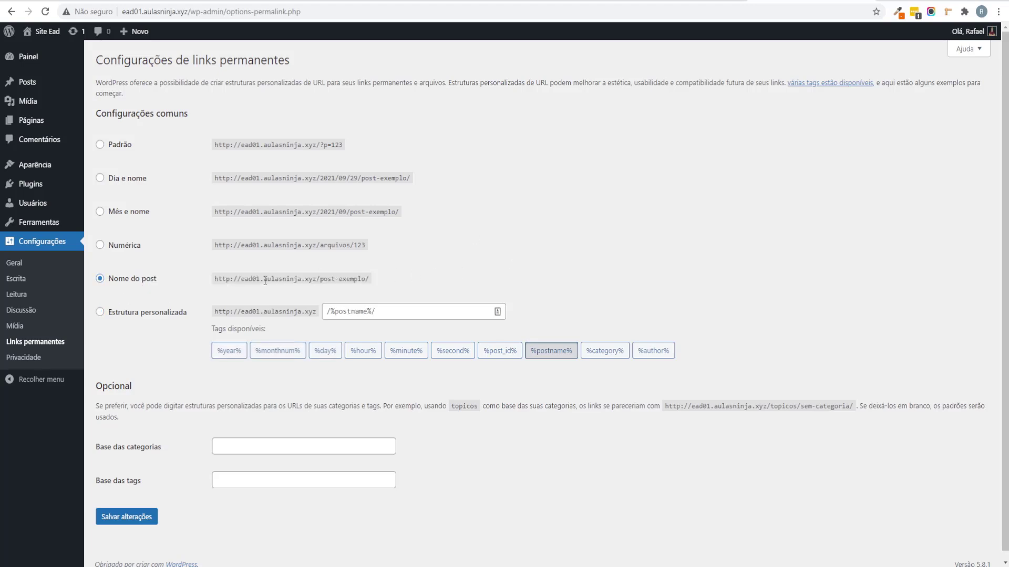
{"action": "left_click_drag", "start_coordinate": [370, 284], "coordinate": [79, 287]}
{"action": "left_click", "coordinate": [414, 380]}
{"action": "scroll", "coordinate": [414, 381], "scroll_direction": "down", "scroll_amount": 1}
{"action": "left_click", "coordinate": [151, 517]}
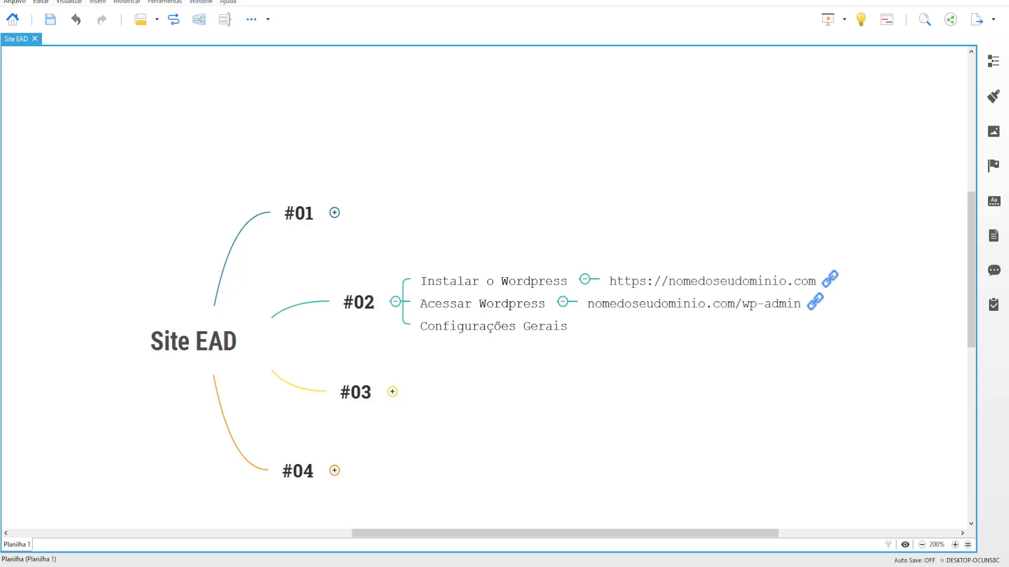
Step: Hide the links under Acessar and Instalar o Wordpress and collapse the #02 branch
{"action": "left_click_drag", "start_coordinate": [631, 228], "coordinate": [663, 274]}
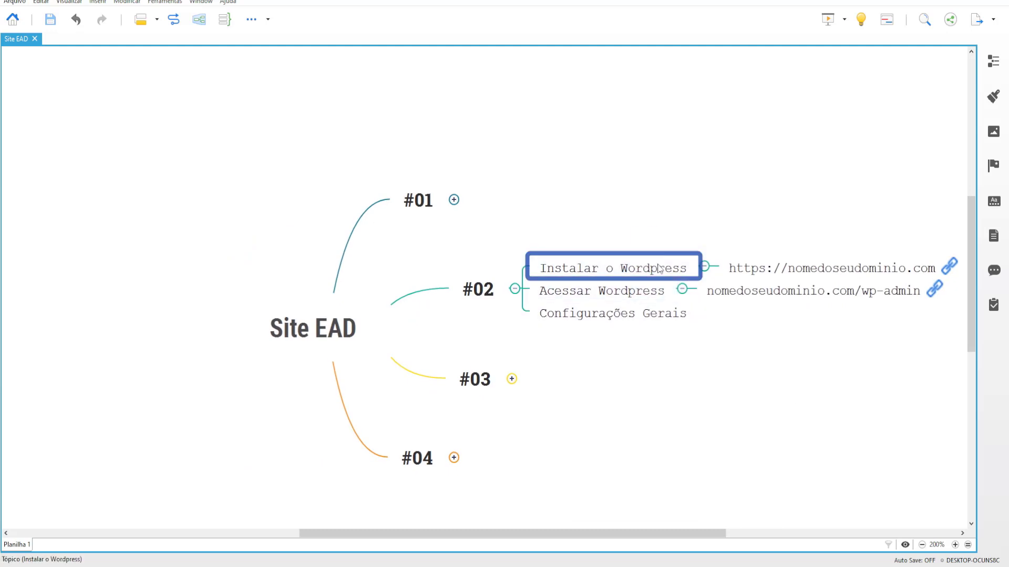
{"action": "left_click", "coordinate": [660, 292]}
{"action": "left_click", "coordinate": [673, 324]}
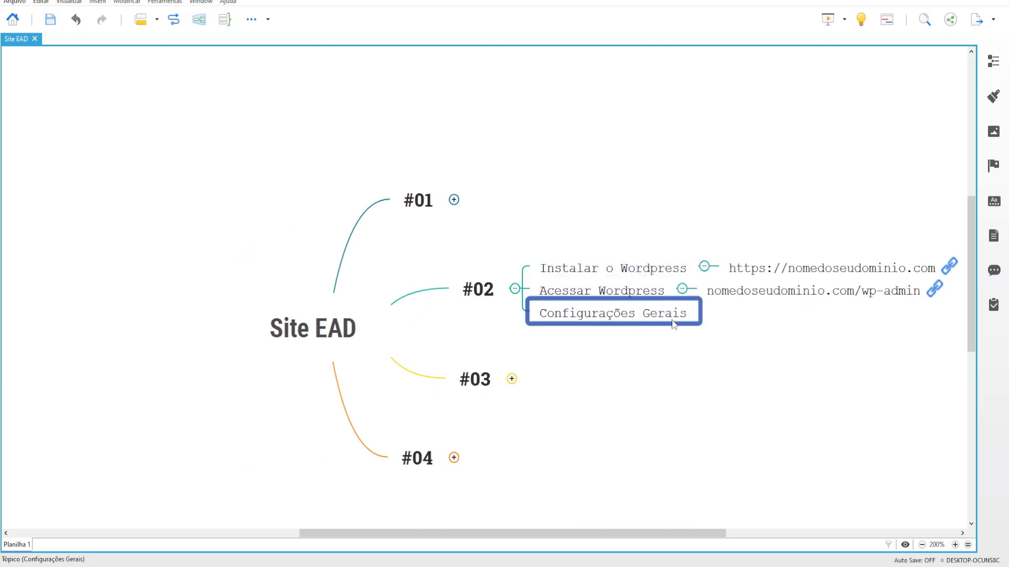
{"action": "left_click", "coordinate": [681, 288]}
{"action": "left_click", "coordinate": [704, 266]}
{"action": "left_click", "coordinate": [515, 289]}
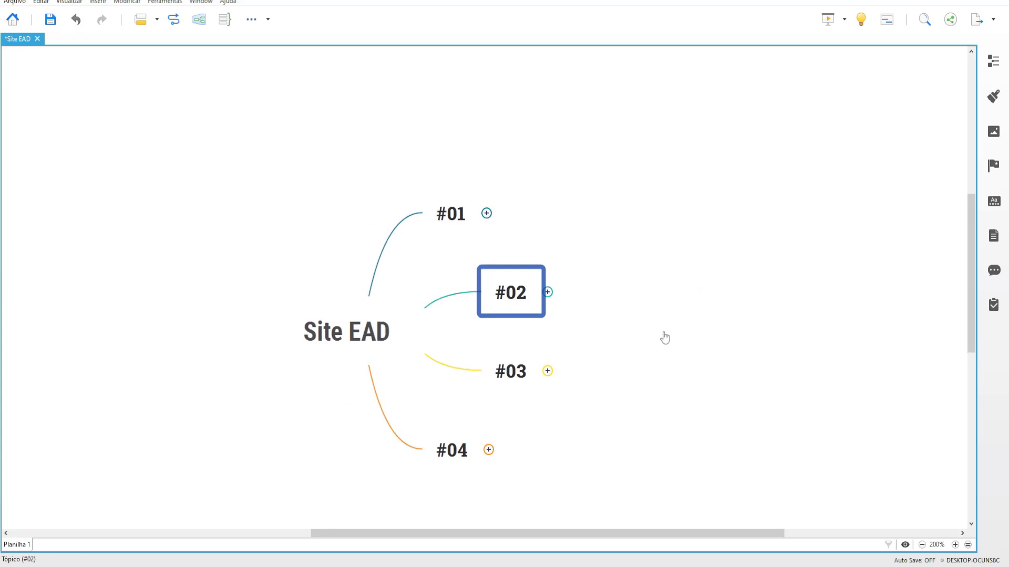
{"action": "left_click", "coordinate": [723, 282]}
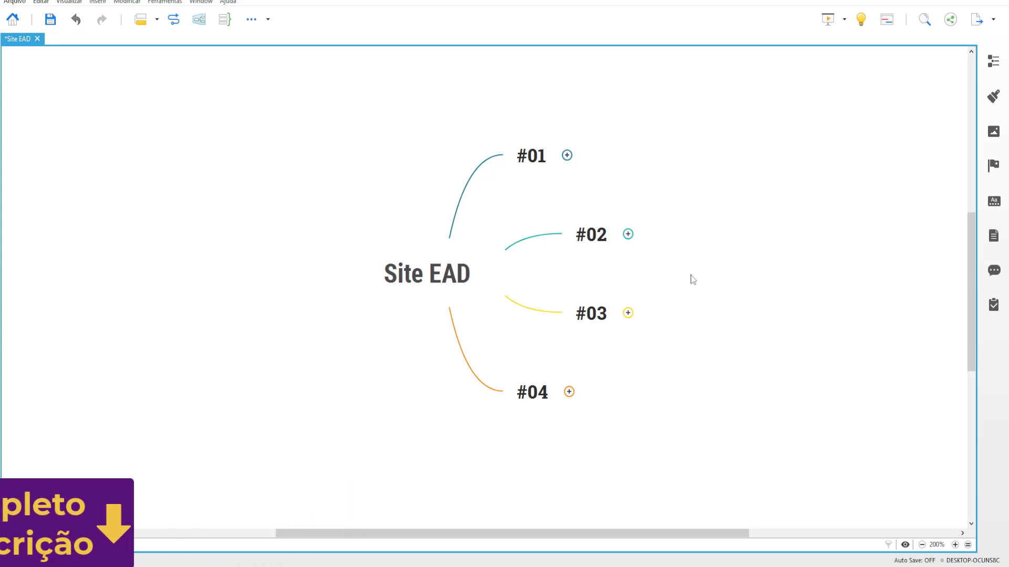
Step: Expand #03 and Instalar Tema to reveal and review the Kadence topic
{"action": "left_click", "coordinate": [628, 313]}
{"action": "left_click_drag", "start_coordinate": [750, 376], "coordinate": [604, 389]}
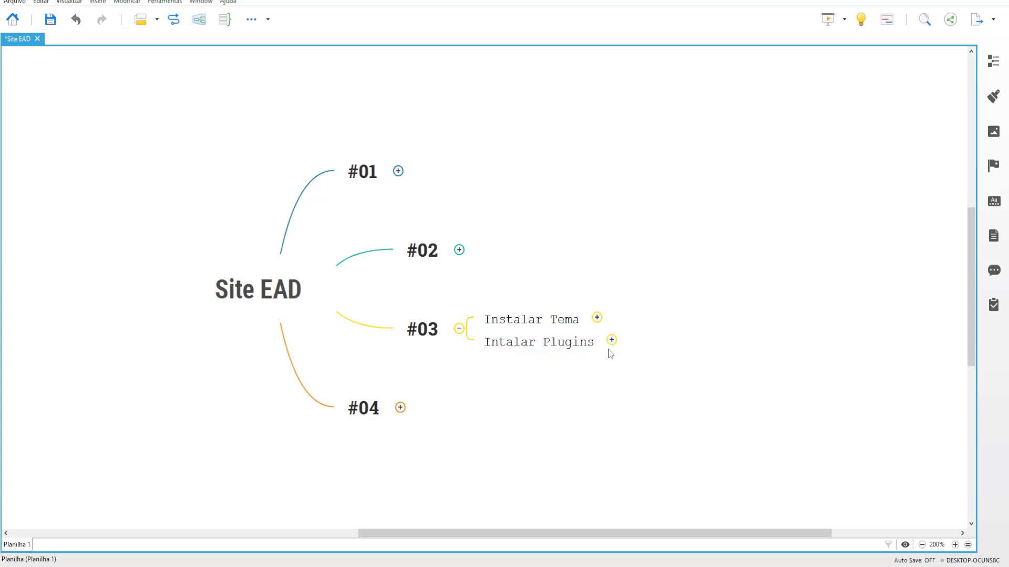
{"action": "left_click", "coordinate": [596, 317]}
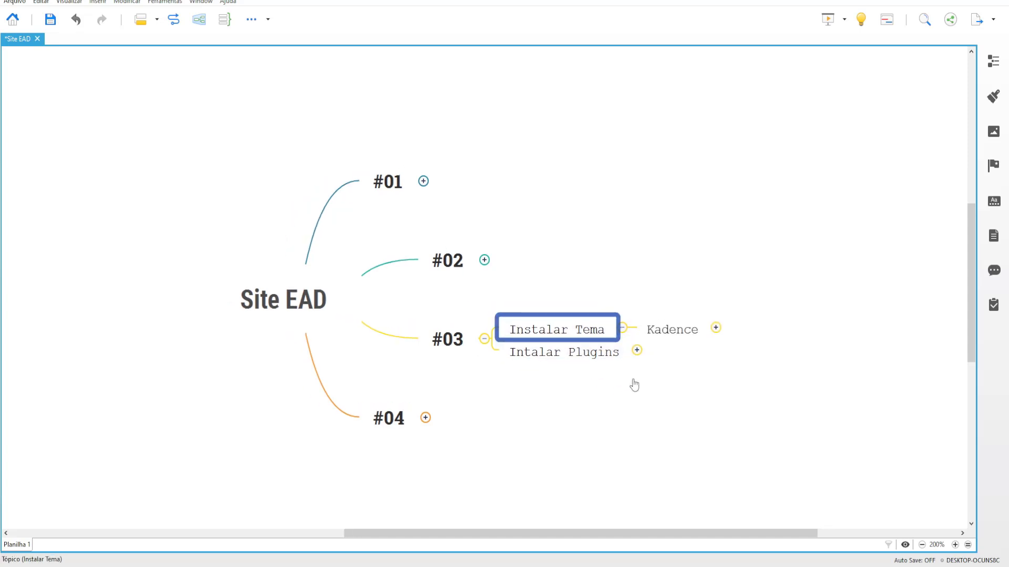
{"action": "left_click", "coordinate": [682, 335]}
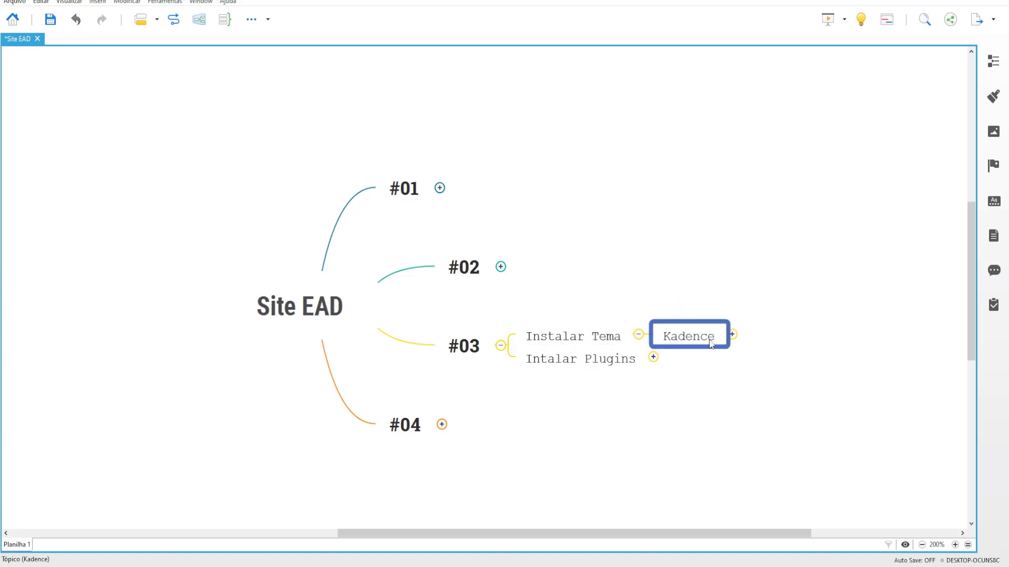
{"action": "left_click", "coordinate": [327, 502]}
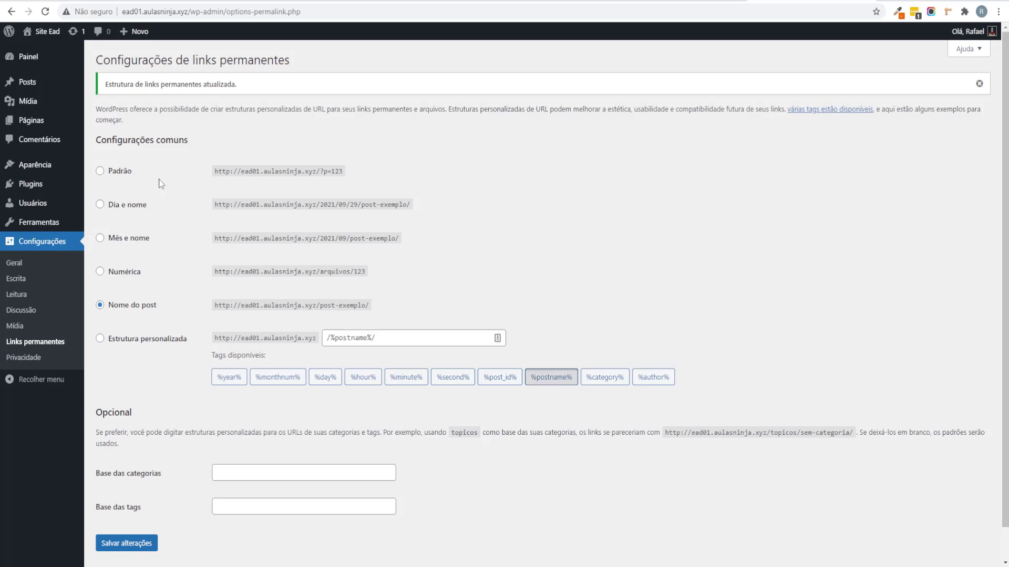
Step: Search new themes for 'kadence', install the Kadence theme and activate it
{"action": "mouse_move", "coordinate": [45, 165]}
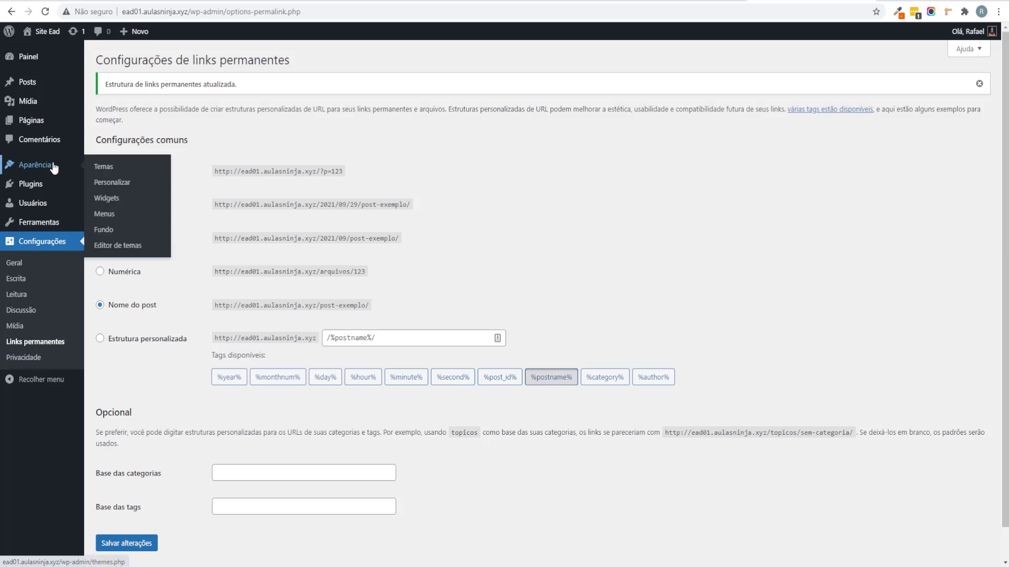
{"action": "left_click", "coordinate": [103, 167]}
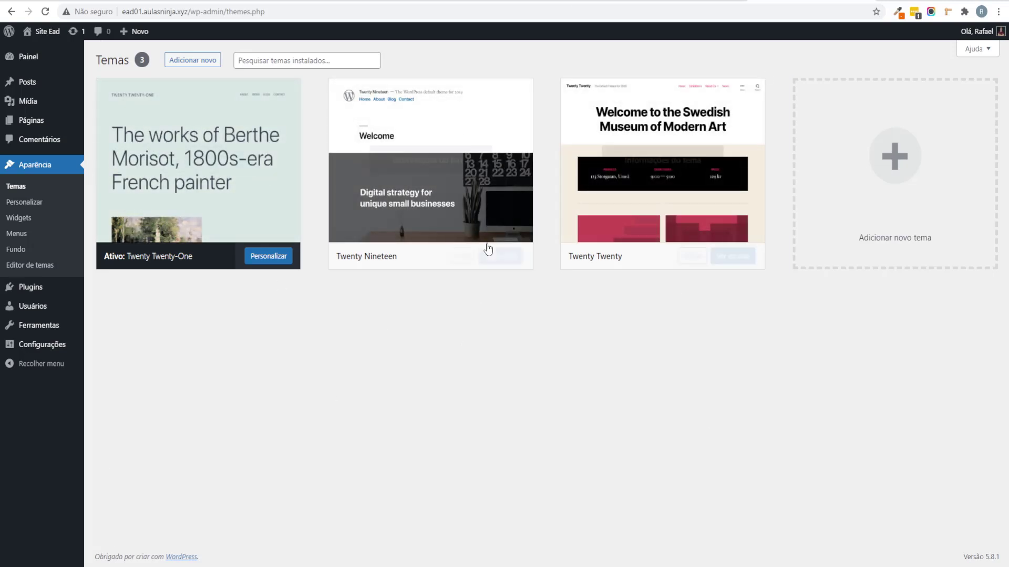
{"action": "left_click", "coordinate": [212, 62]}
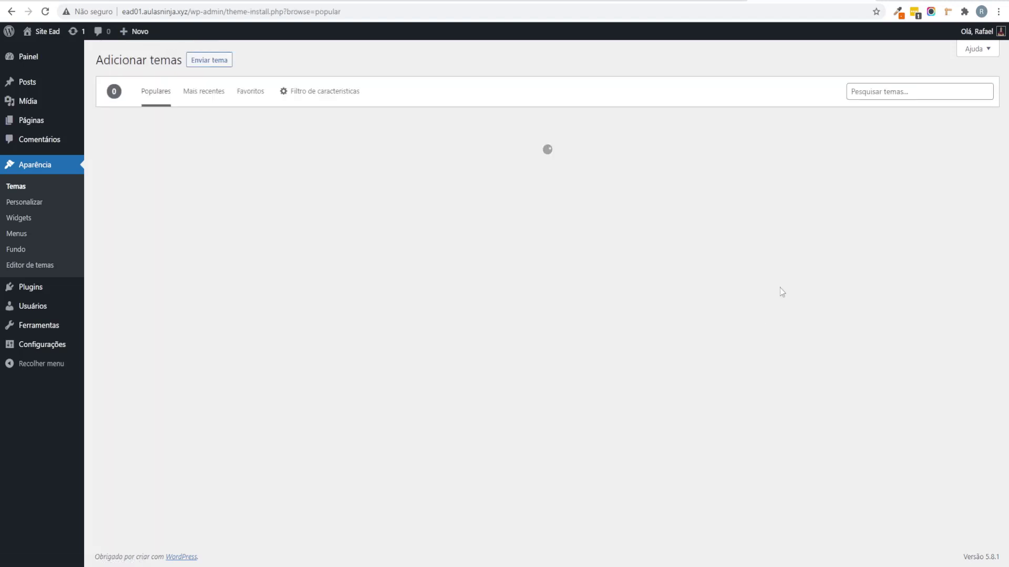
{"action": "left_click", "coordinate": [902, 96]}
{"action": "type", "text": "kadence"}
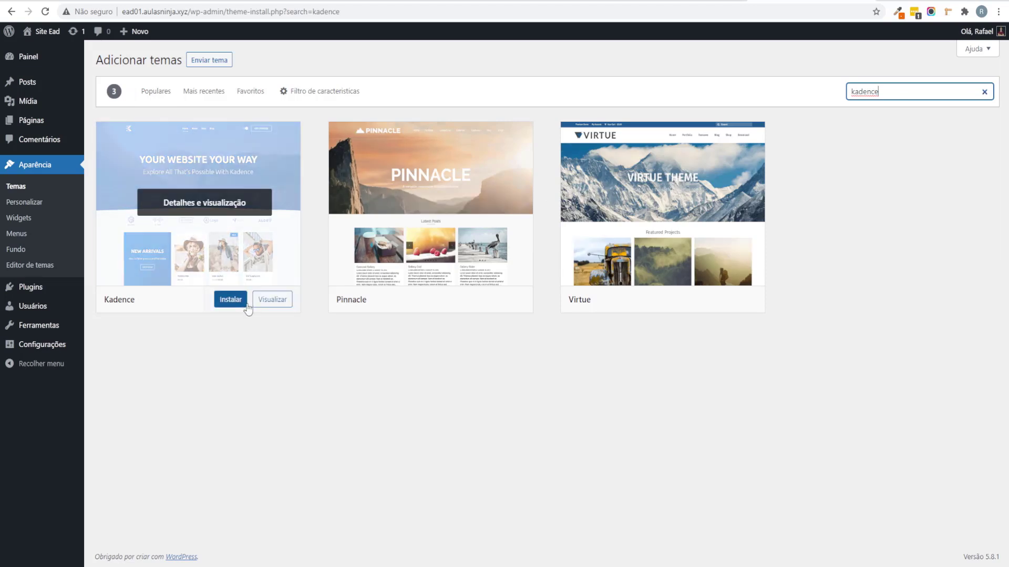
{"action": "left_click", "coordinate": [221, 299]}
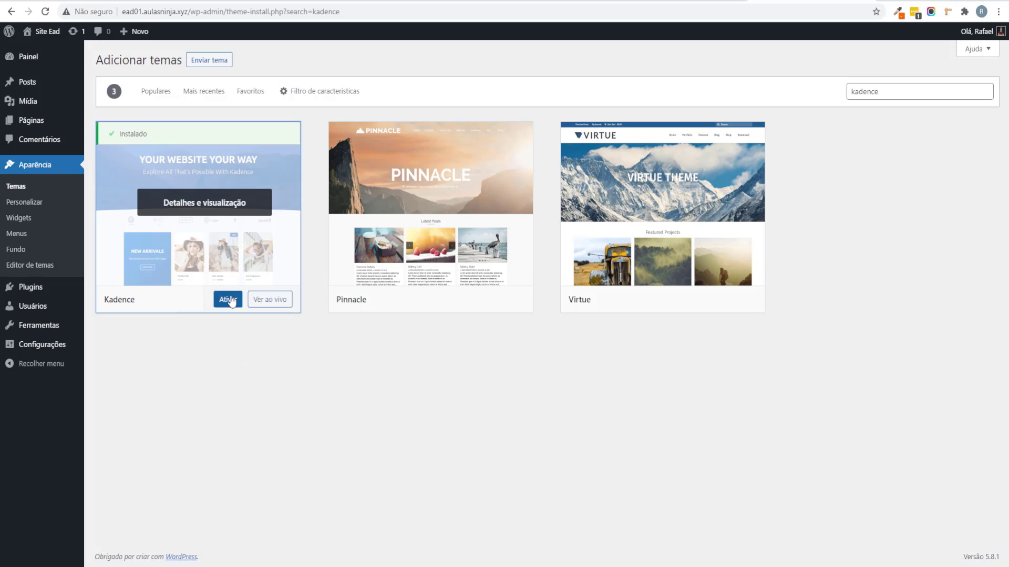
{"action": "left_click", "coordinate": [228, 301]}
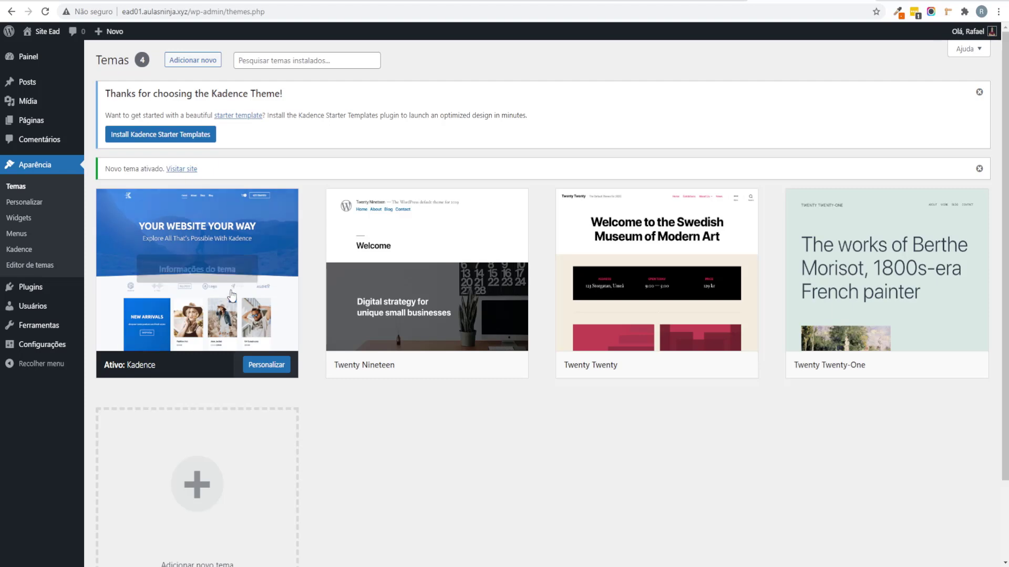
Step: Delete Twenty Nineteen, Twenty Twenty and Twenty Twenty-One from their theme details, confirming each deletion
{"action": "mouse_move", "coordinate": [823, 339]}
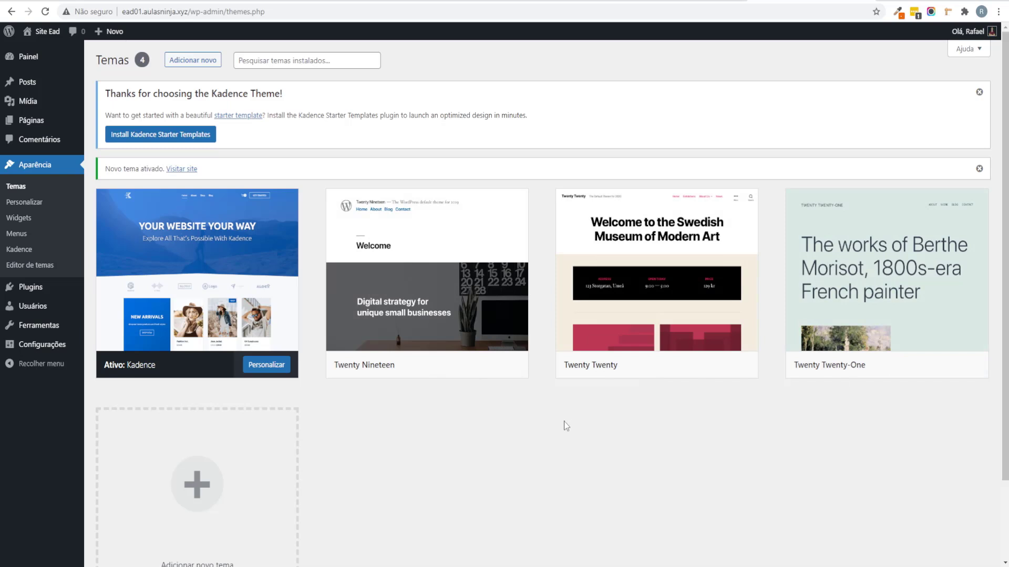
{"action": "mouse_move", "coordinate": [435, 360]}
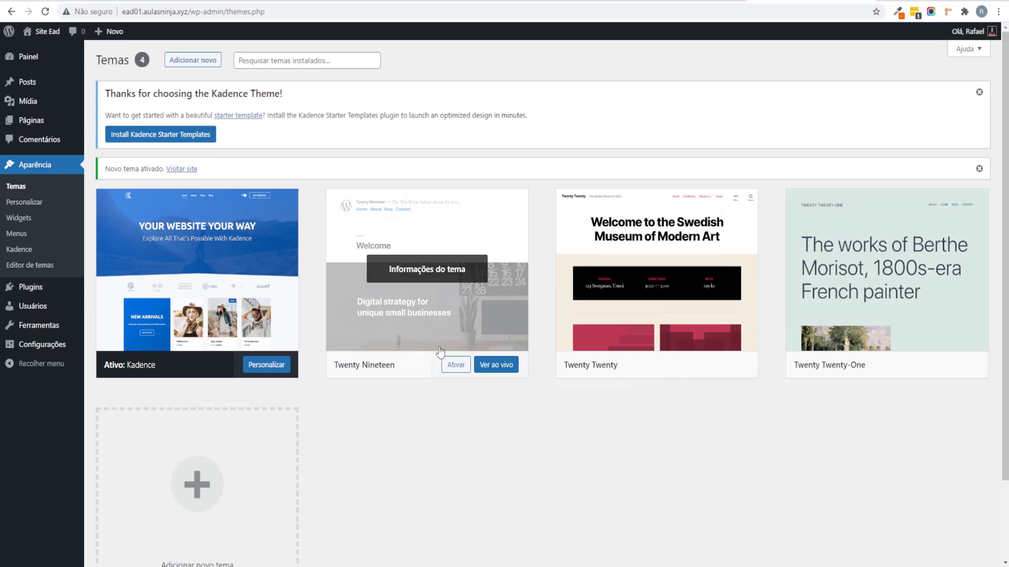
{"action": "left_click", "coordinate": [466, 305]}
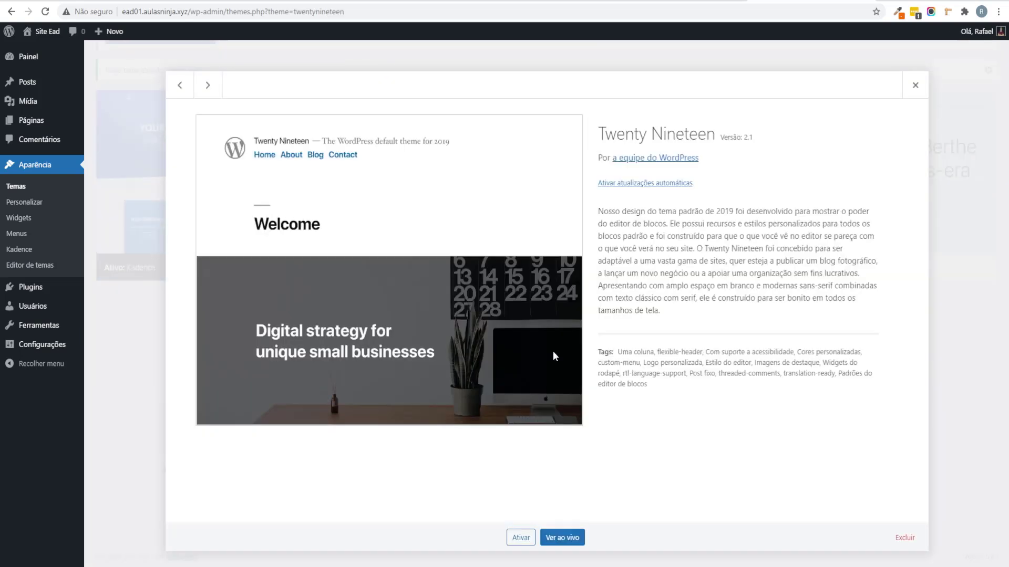
{"action": "left_click", "coordinate": [898, 541]}
{"action": "left_click", "coordinate": [548, 98]}
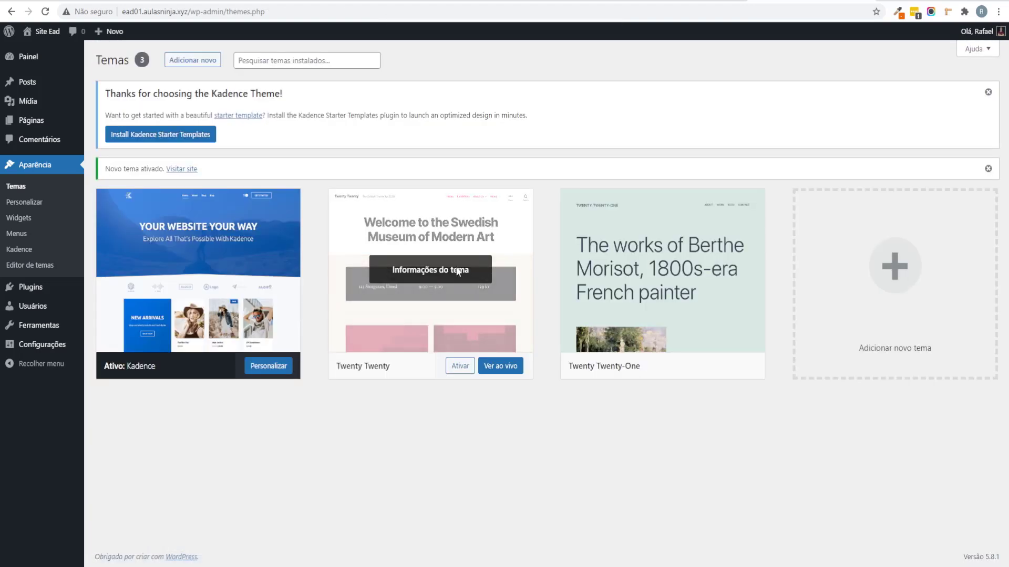
{"action": "left_click", "coordinate": [449, 243]}
{"action": "left_click", "coordinate": [908, 541]}
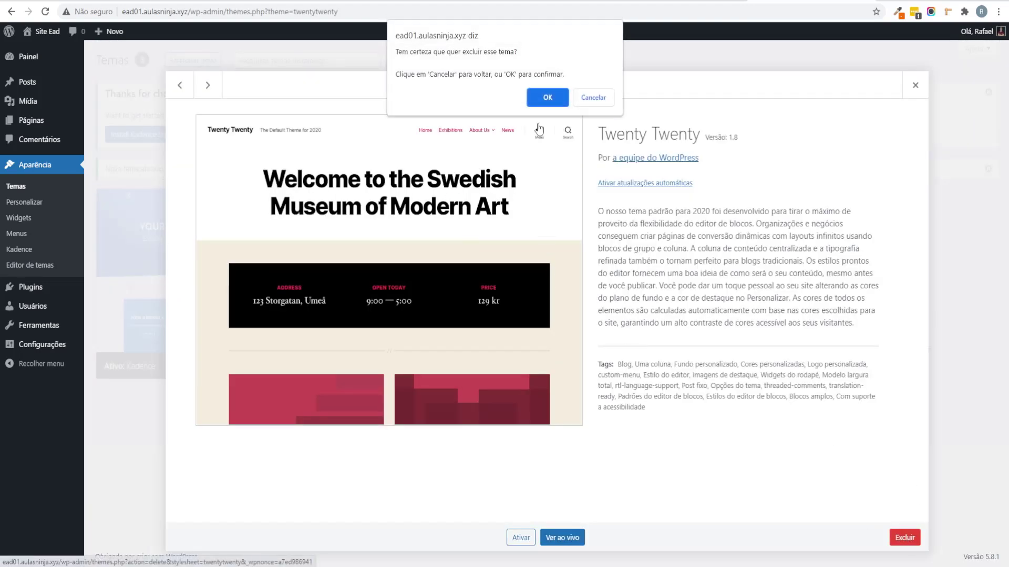
{"action": "left_click", "coordinate": [553, 97]}
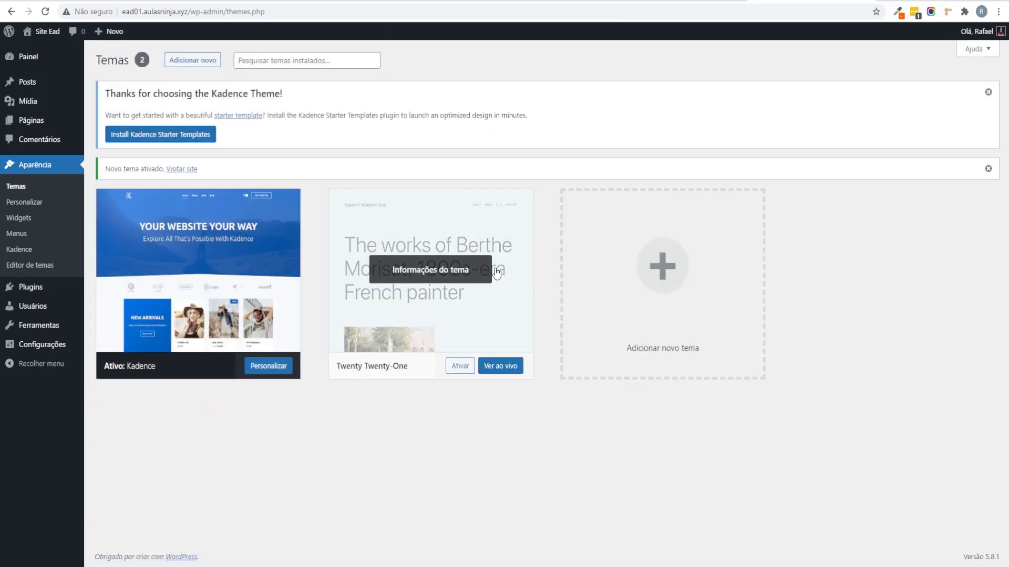
{"action": "left_click", "coordinate": [462, 231]}
{"action": "left_click", "coordinate": [903, 538]}
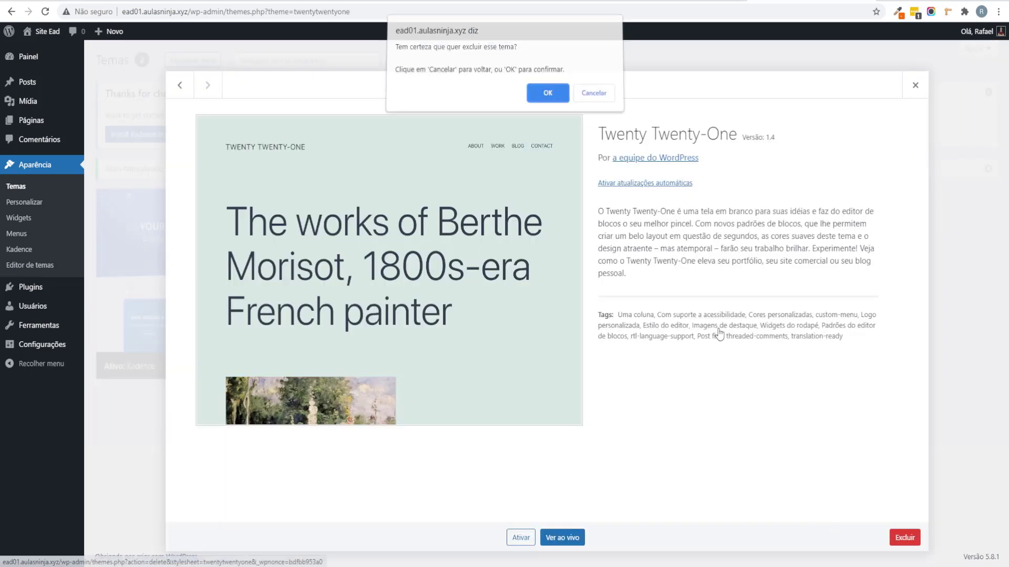
{"action": "left_click", "coordinate": [547, 96]}
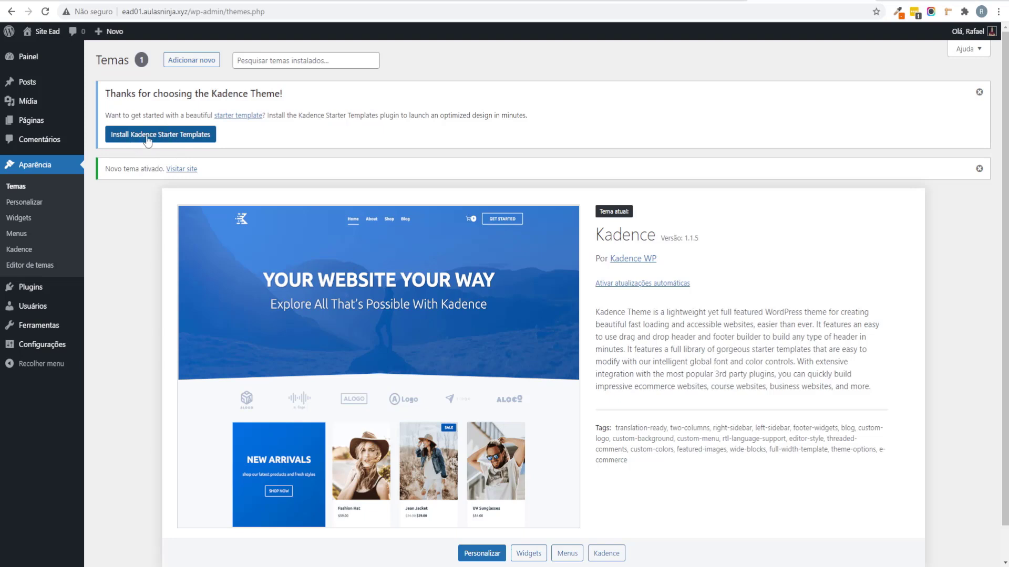
Step: Install Kadence Starter Templates, then expand Kadence in XMind and select Importar template
{"action": "left_click", "coordinate": [185, 137]}
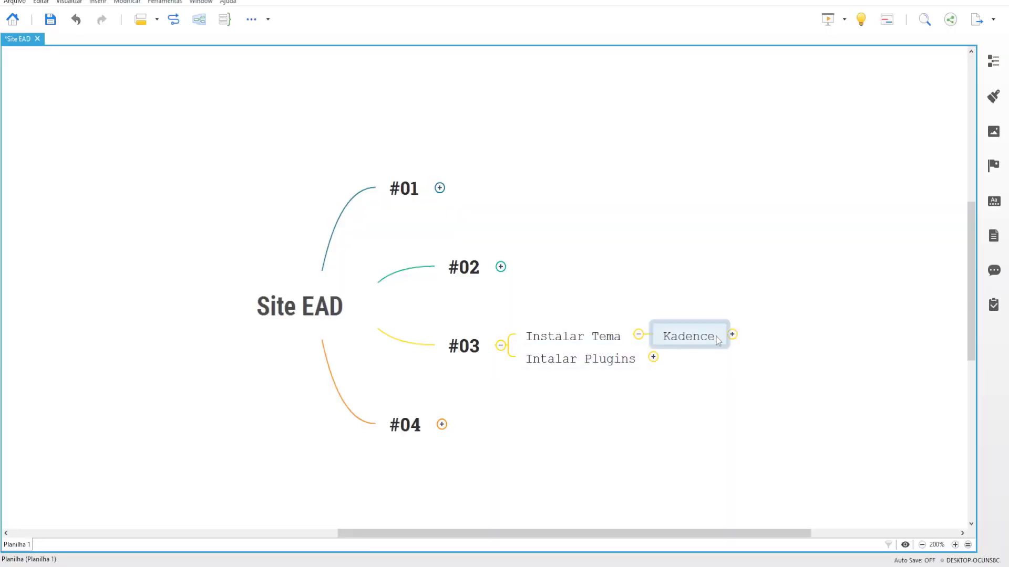
{"action": "left_click", "coordinate": [731, 334]}
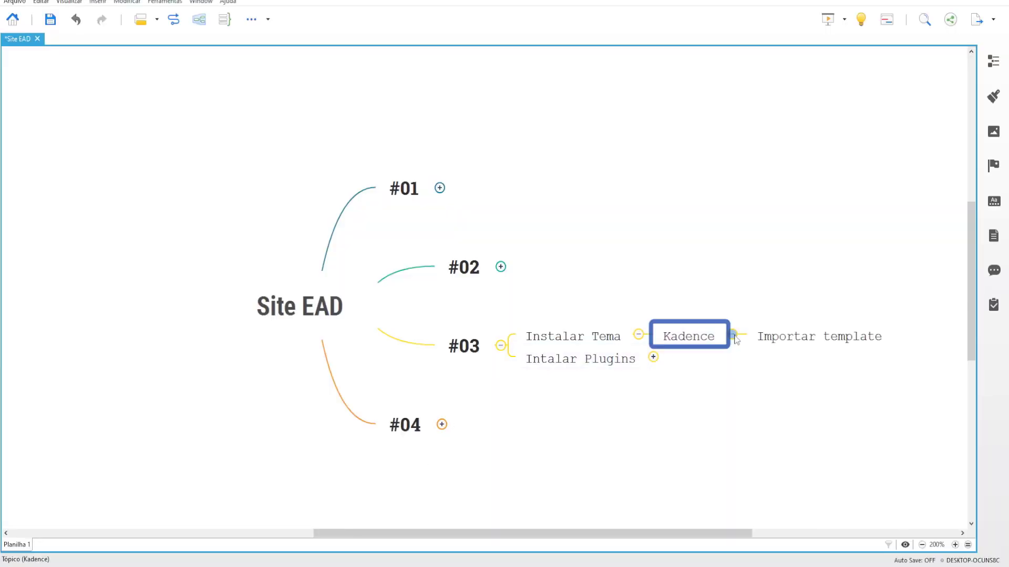
{"action": "left_click", "coordinate": [838, 342]}
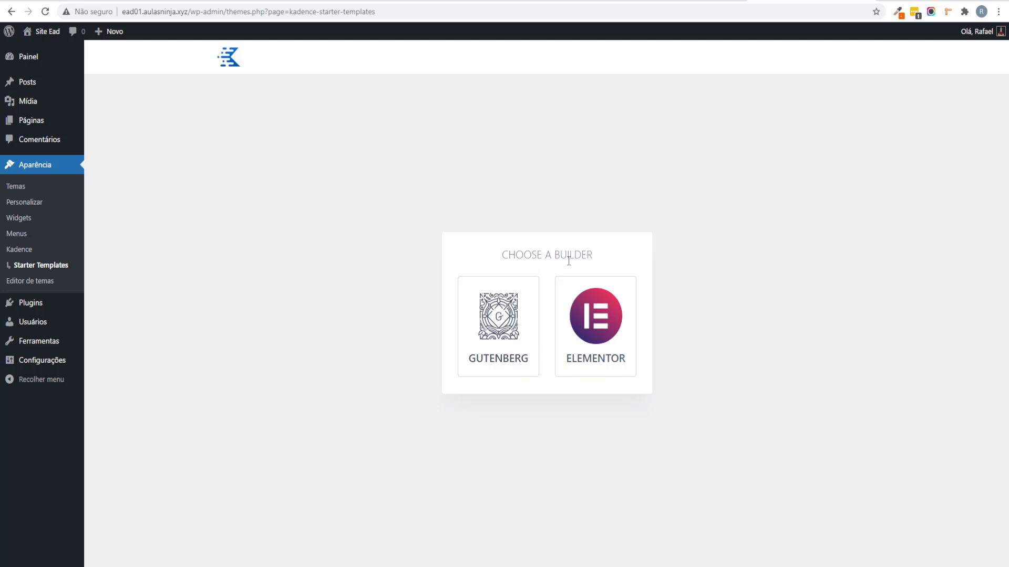
Step: Choose Elementor as the builder and browse the Starter Templates designs such as Online Course
{"action": "left_click", "coordinate": [625, 353]}
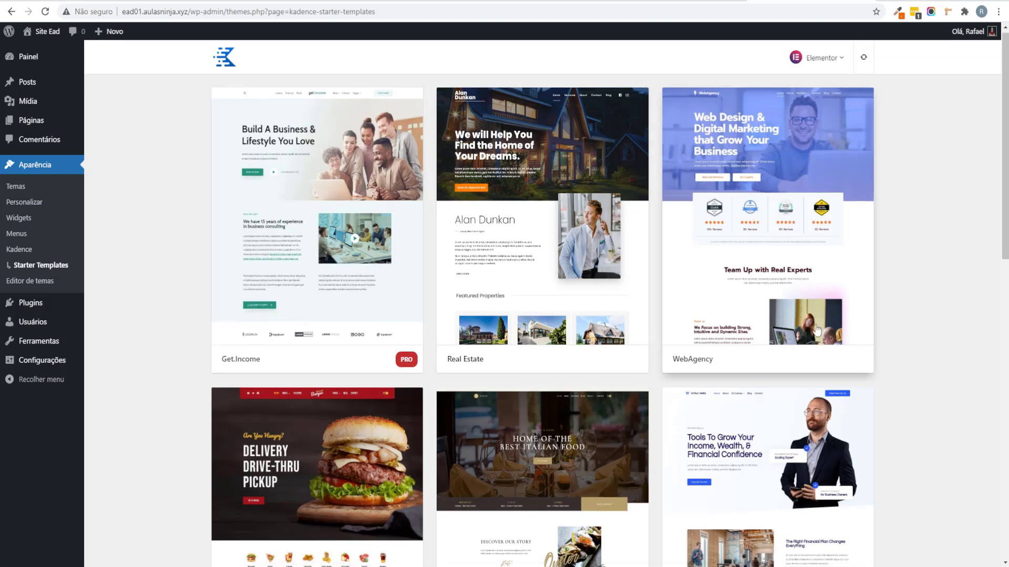
{"action": "scroll", "coordinate": [473, 372], "scroll_direction": "down", "scroll_amount": 3}
{"action": "scroll", "coordinate": [472, 373], "scroll_direction": "down", "scroll_amount": 9}
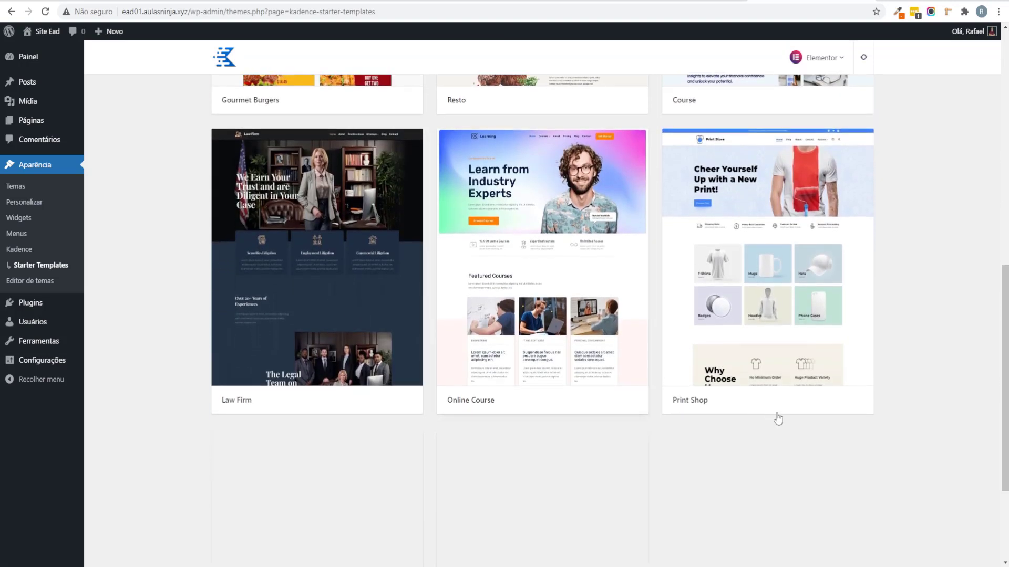
{"action": "scroll", "coordinate": [832, 408], "scroll_direction": "down", "scroll_amount": 1}
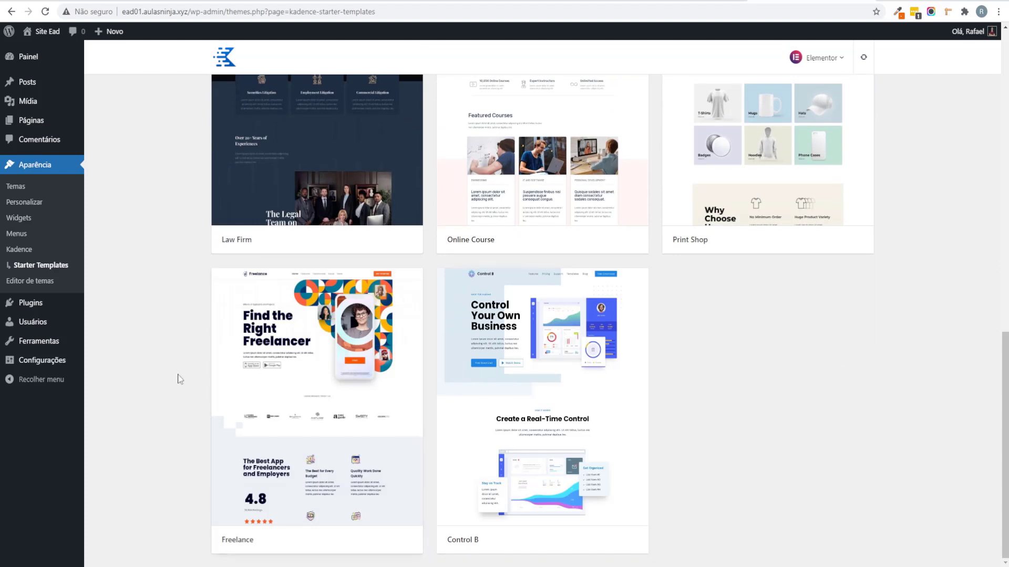
{"action": "middle_click", "coordinate": [172, 352]}
{"action": "scroll", "coordinate": [172, 352], "scroll_direction": "up", "scroll_amount": 10}
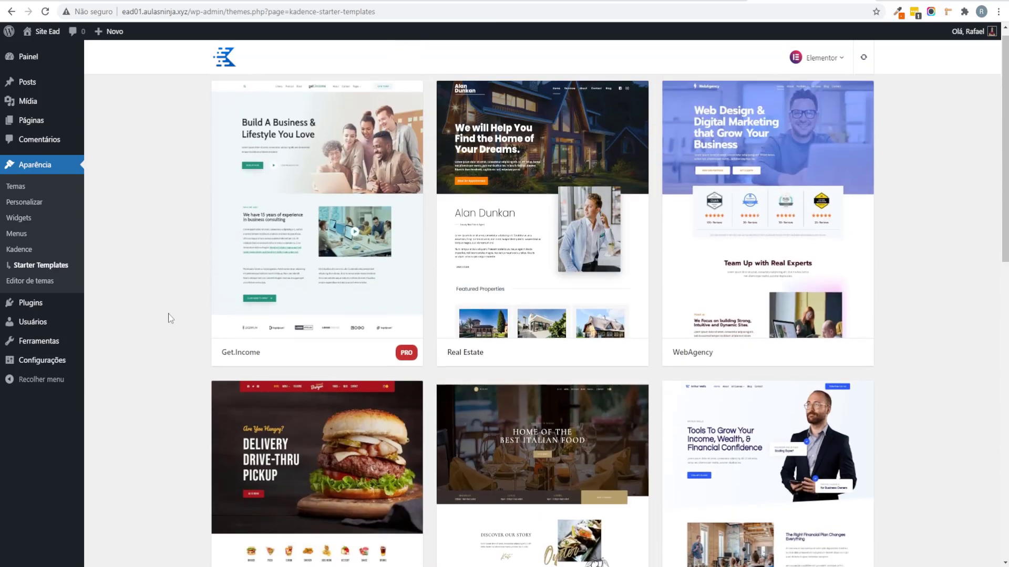
{"action": "left_click", "coordinate": [586, 271]}
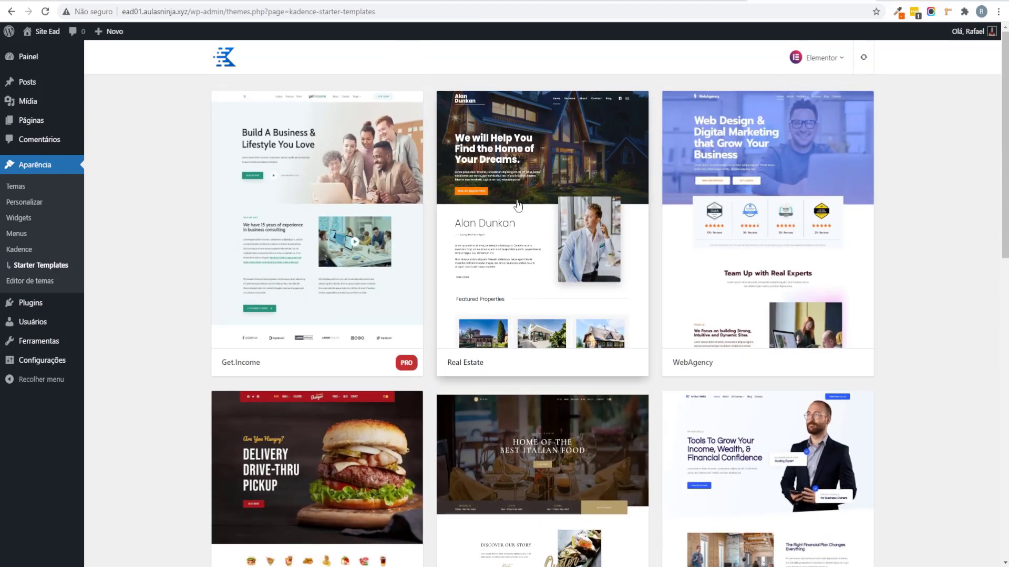
{"action": "scroll", "coordinate": [666, 261], "scroll_direction": "down", "scroll_amount": 3}
{"action": "scroll", "coordinate": [666, 262], "scroll_direction": "up", "scroll_amount": 3}
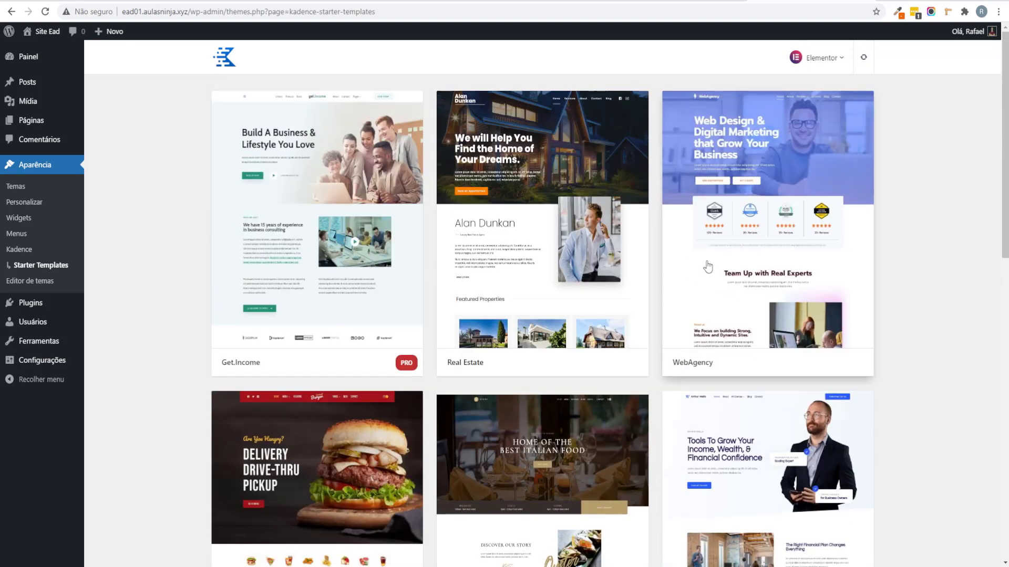
{"action": "scroll", "coordinate": [665, 303], "scroll_direction": "down", "scroll_amount": 3}
{"action": "scroll", "coordinate": [665, 303], "scroll_direction": "down", "scroll_amount": 3}
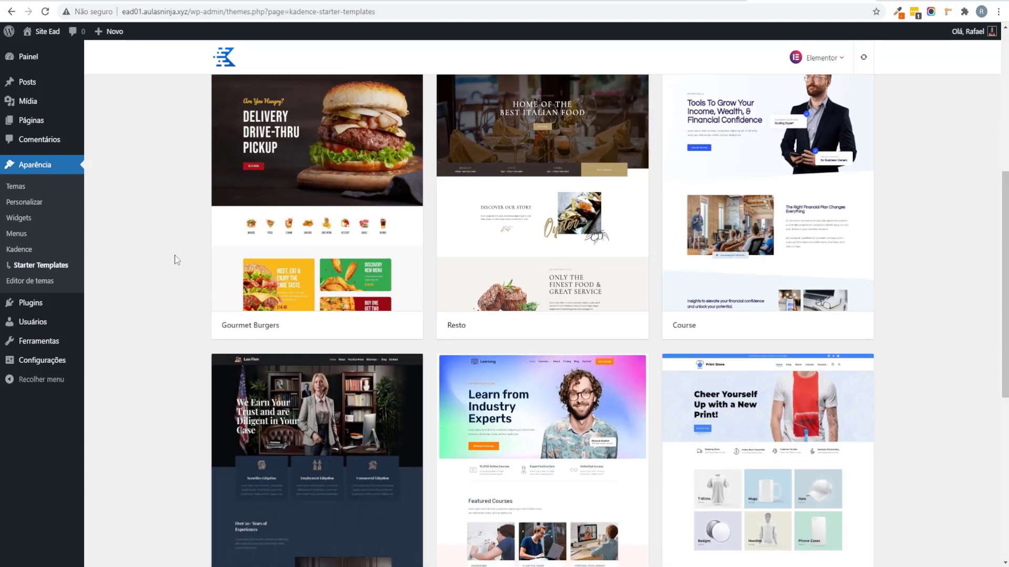
{"action": "scroll", "coordinate": [278, 194], "scroll_direction": "up", "scroll_amount": 1}
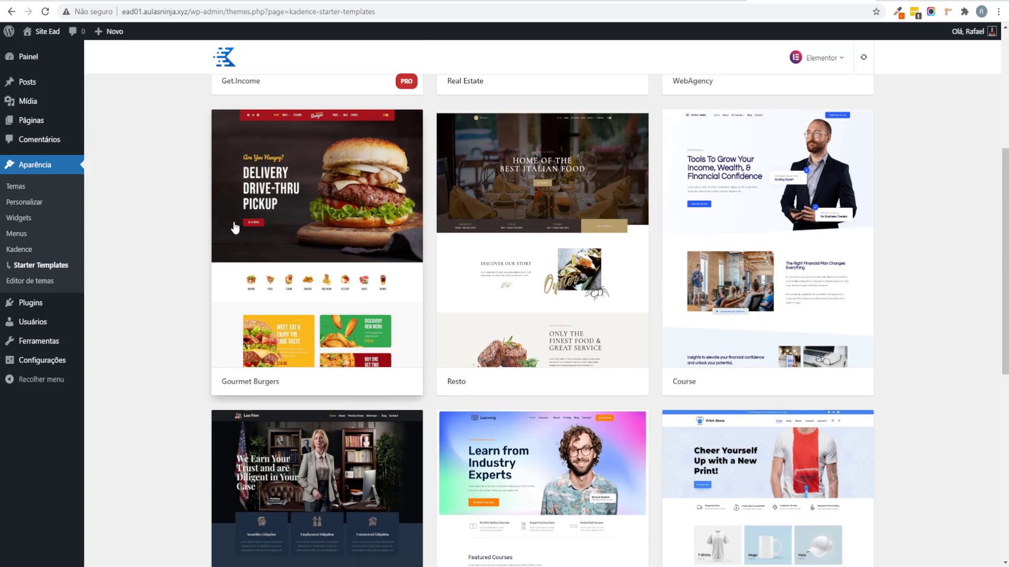
{"action": "scroll", "coordinate": [184, 263], "scroll_direction": "down", "scroll_amount": 2}
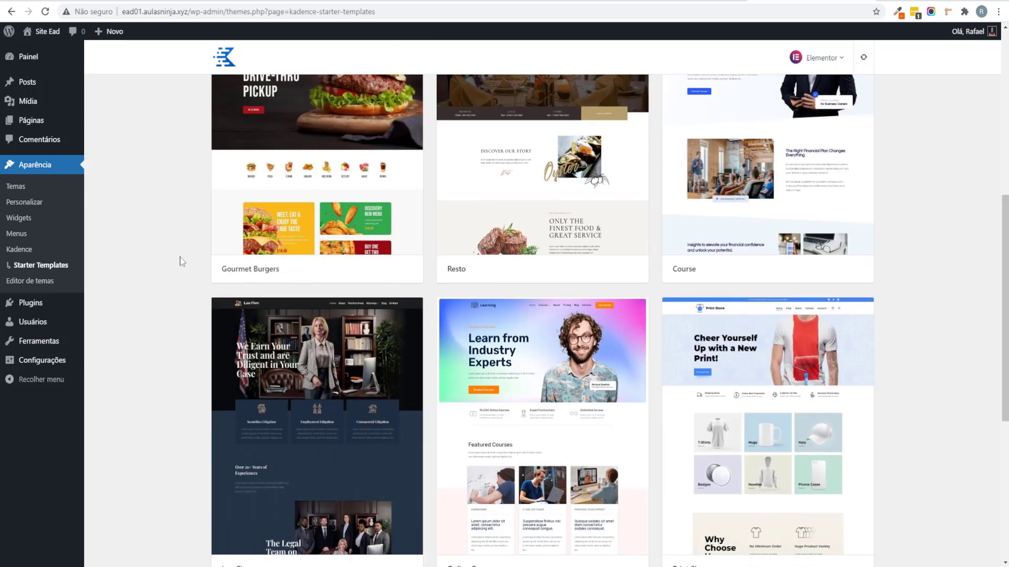
{"action": "scroll", "coordinate": [182, 261], "scroll_direction": "down", "scroll_amount": 2}
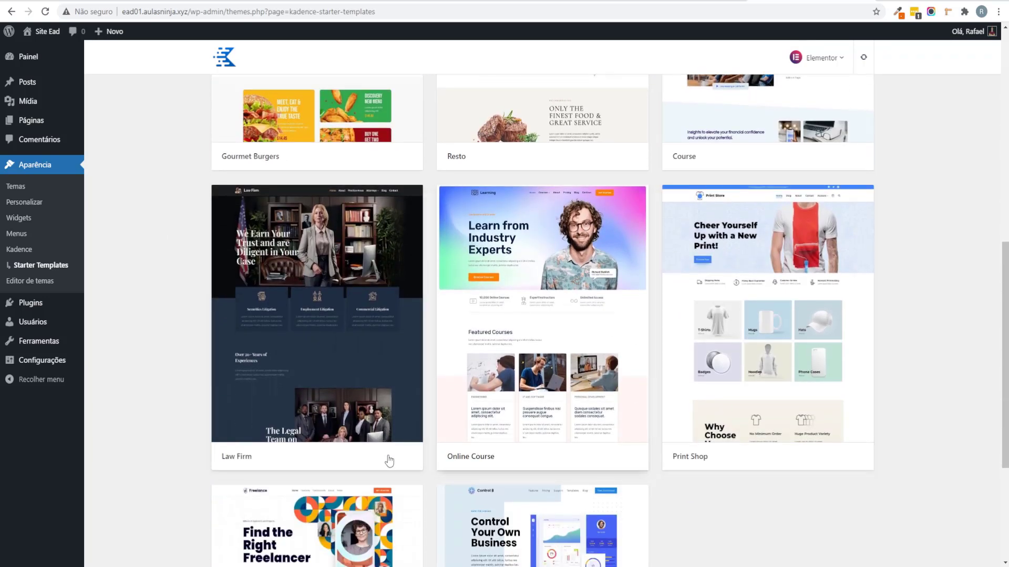
{"action": "scroll", "coordinate": [389, 461], "scroll_direction": "down", "scroll_amount": 2}
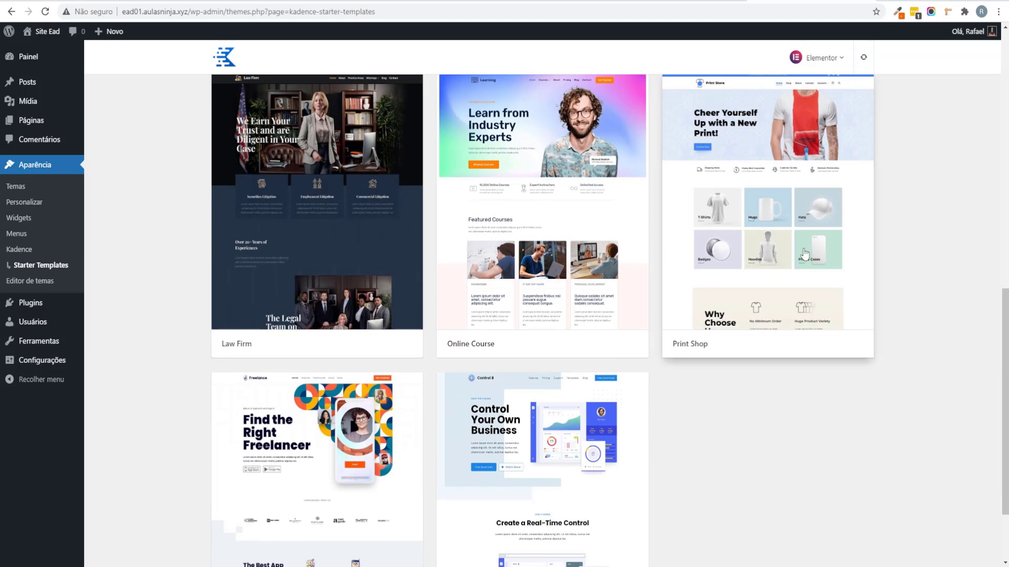
{"action": "scroll", "coordinate": [803, 518], "scroll_direction": "down", "scroll_amount": 1}
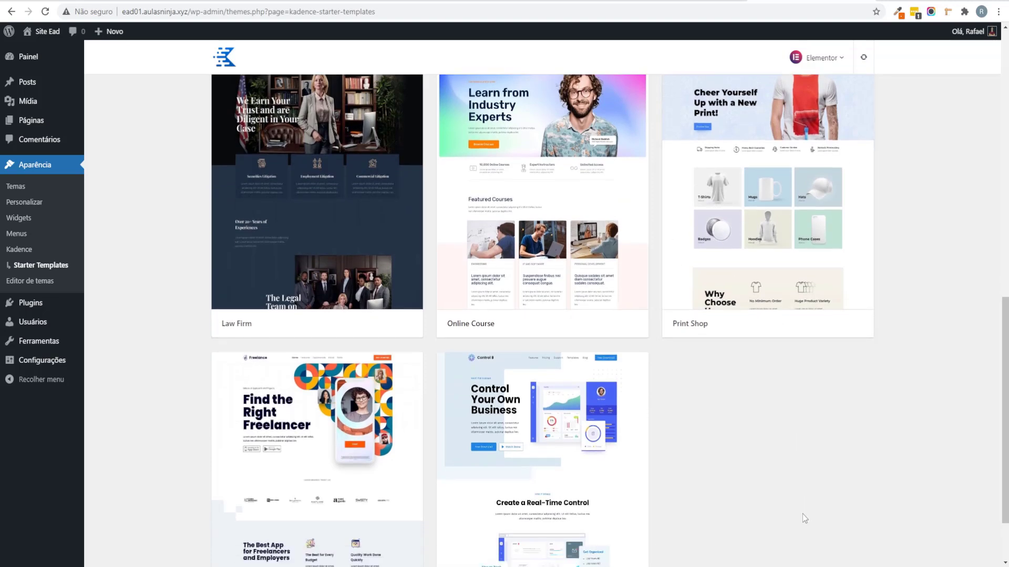
{"action": "scroll", "coordinate": [788, 509], "scroll_direction": "down", "scroll_amount": 1}
{"action": "scroll", "coordinate": [610, 448], "scroll_direction": "up", "scroll_amount": 4}
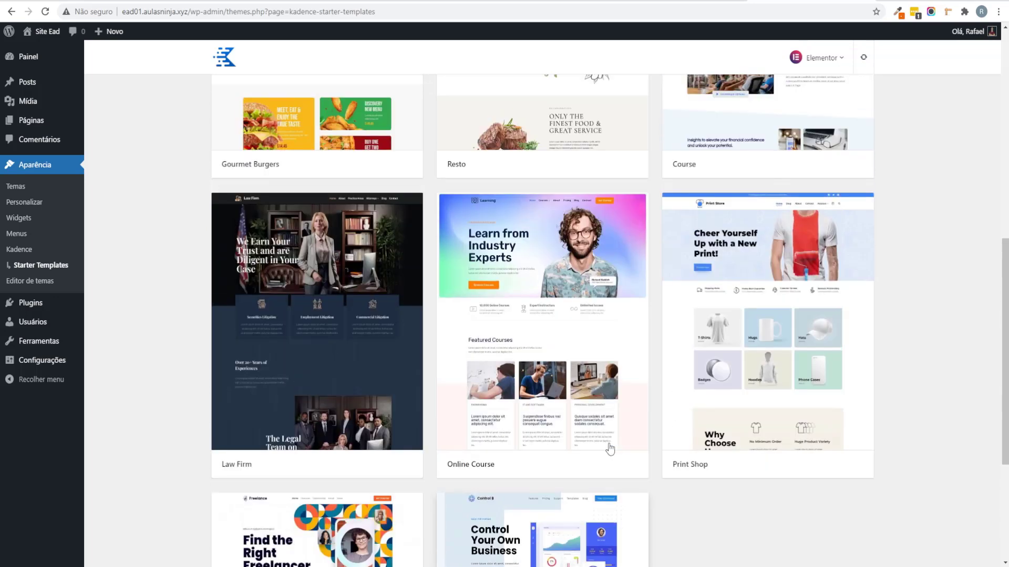
{"action": "scroll", "coordinate": [669, 396], "scroll_direction": "up", "scroll_amount": 8}
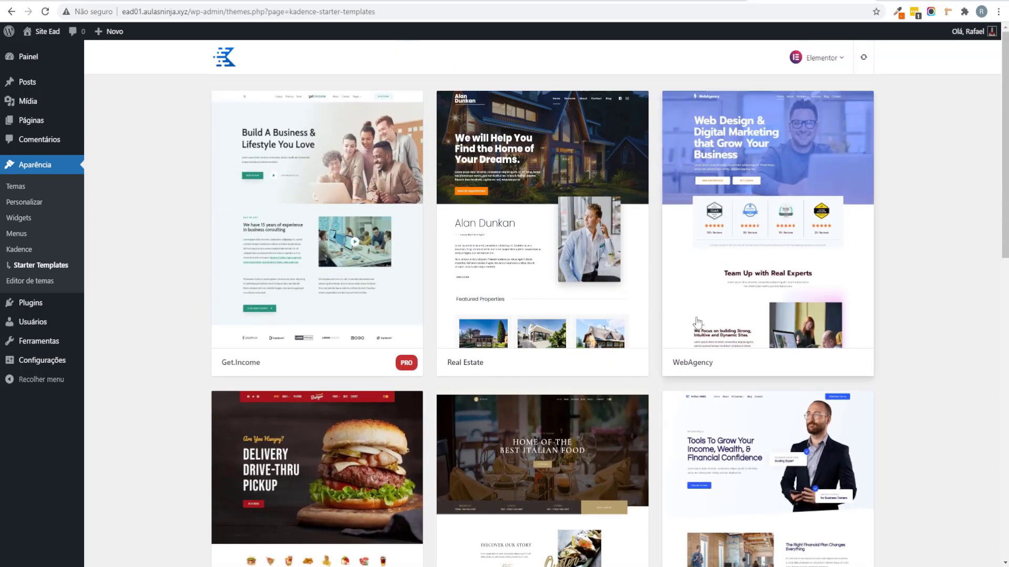
{"action": "left_click", "coordinate": [726, 266]}
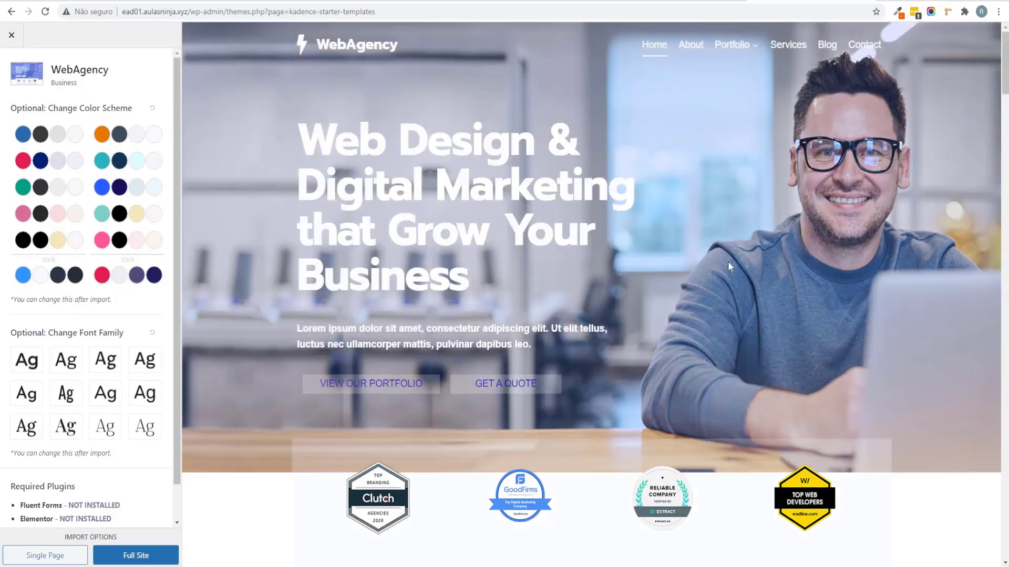
{"action": "scroll", "coordinate": [749, 257], "scroll_direction": "down", "scroll_amount": 5}
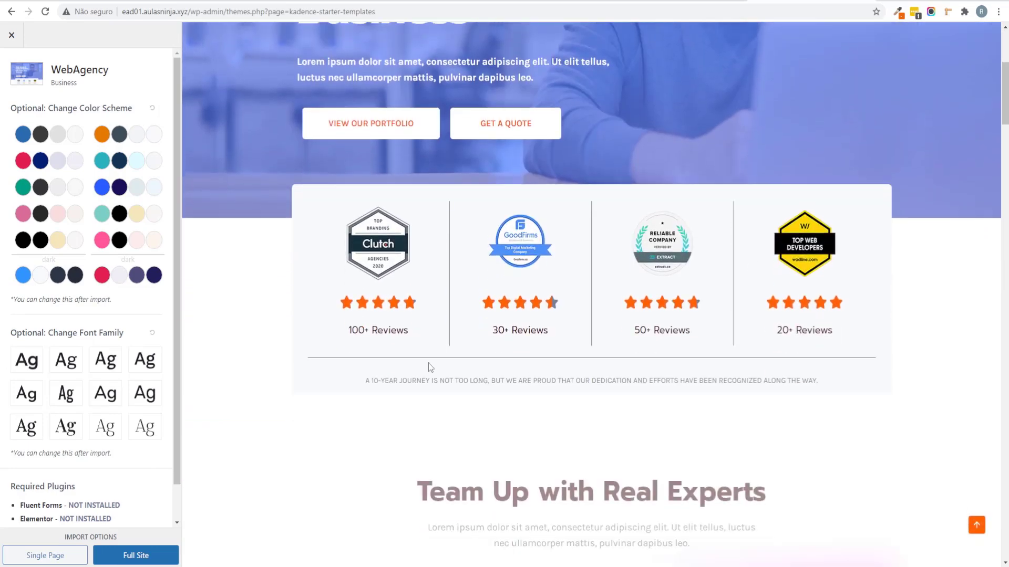
{"action": "scroll", "coordinate": [430, 367], "scroll_direction": "down", "scroll_amount": 13}
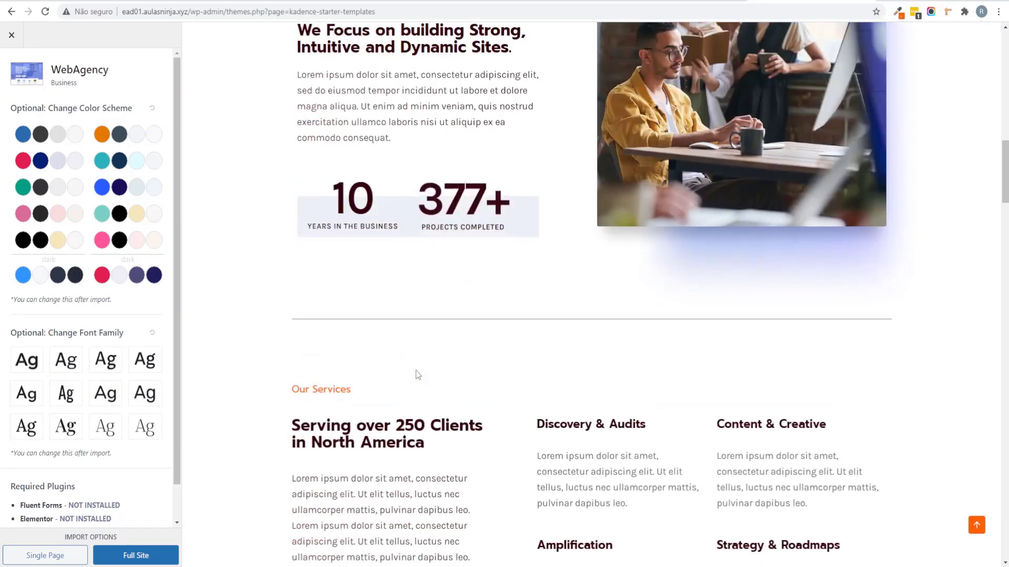
{"action": "scroll", "coordinate": [418, 374], "scroll_direction": "down", "scroll_amount": 11}
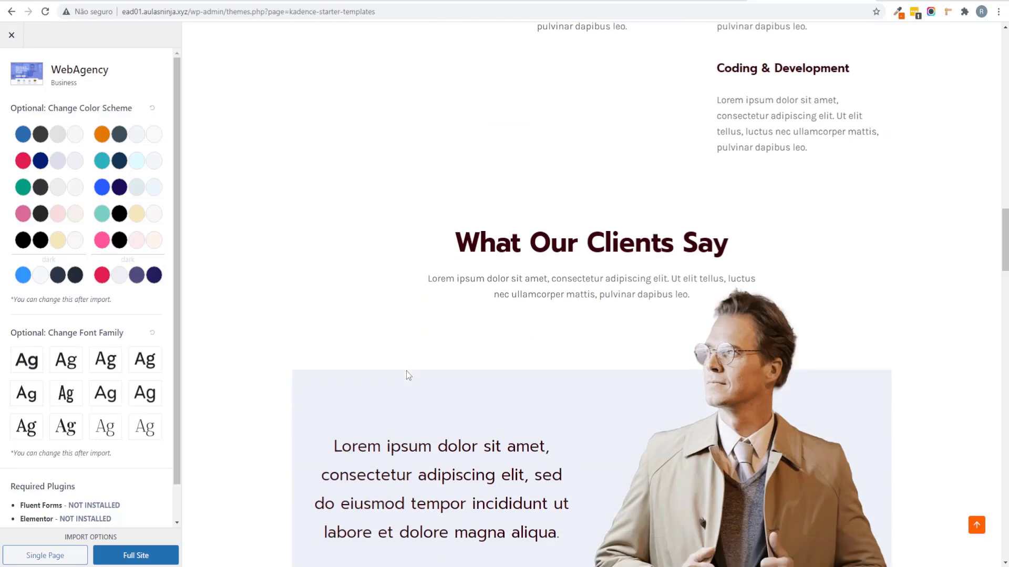
{"action": "scroll", "coordinate": [407, 376], "scroll_direction": "down", "scroll_amount": 17}
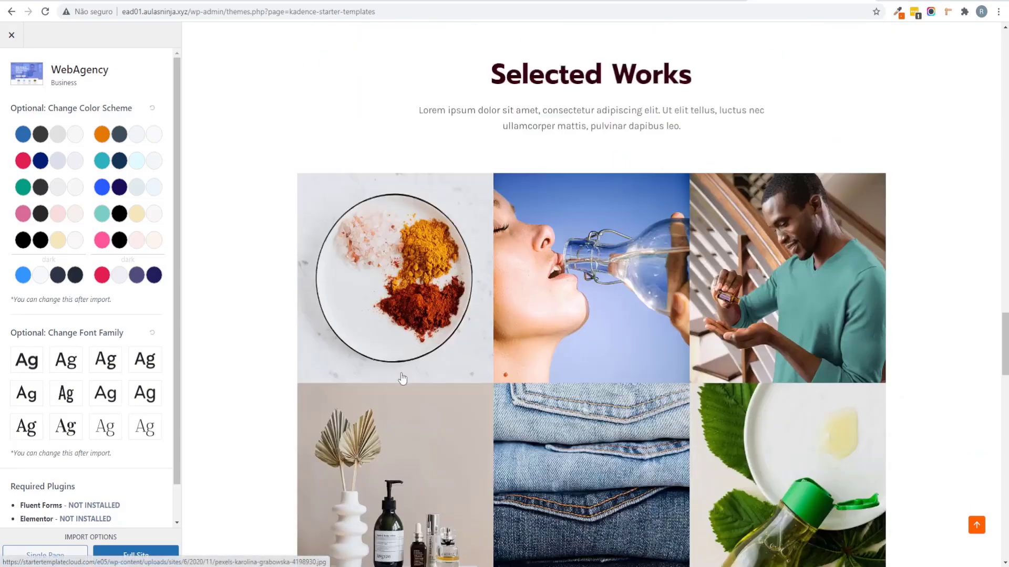
{"action": "scroll", "coordinate": [401, 378], "scroll_direction": "down", "scroll_amount": 8}
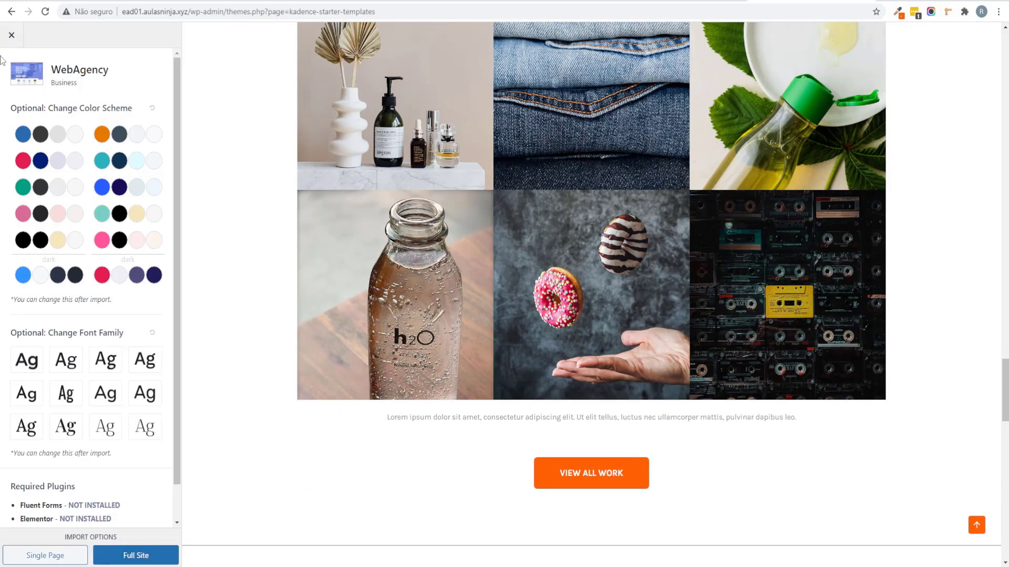
{"action": "left_click", "coordinate": [11, 35]}
{"action": "scroll", "coordinate": [594, 437], "scroll_direction": "down", "scroll_amount": 10}
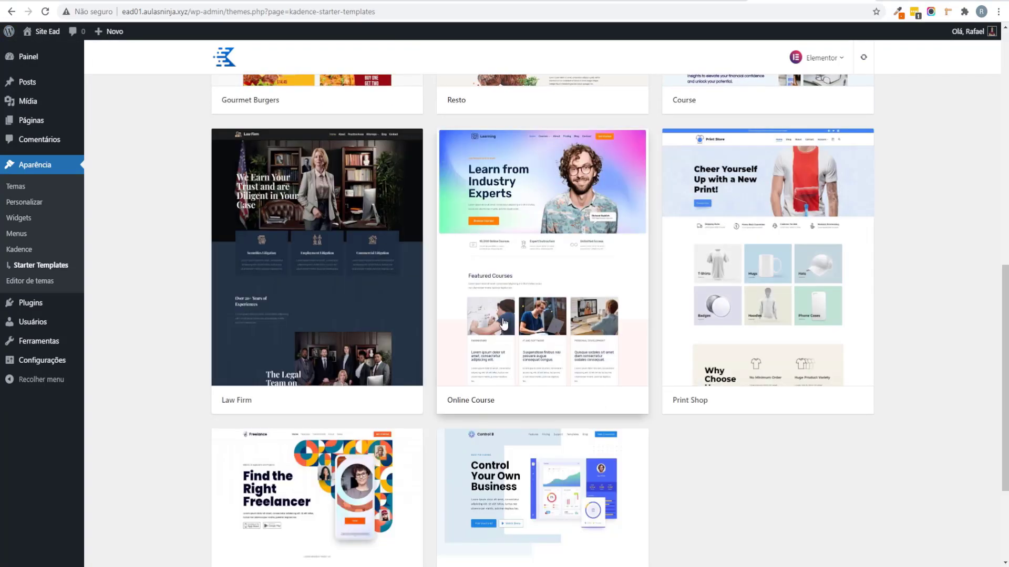
Step: Open the Online Course template and preview its blue, red, green, pink, black, orange and teal schemes
{"action": "left_click", "coordinate": [567, 376]}
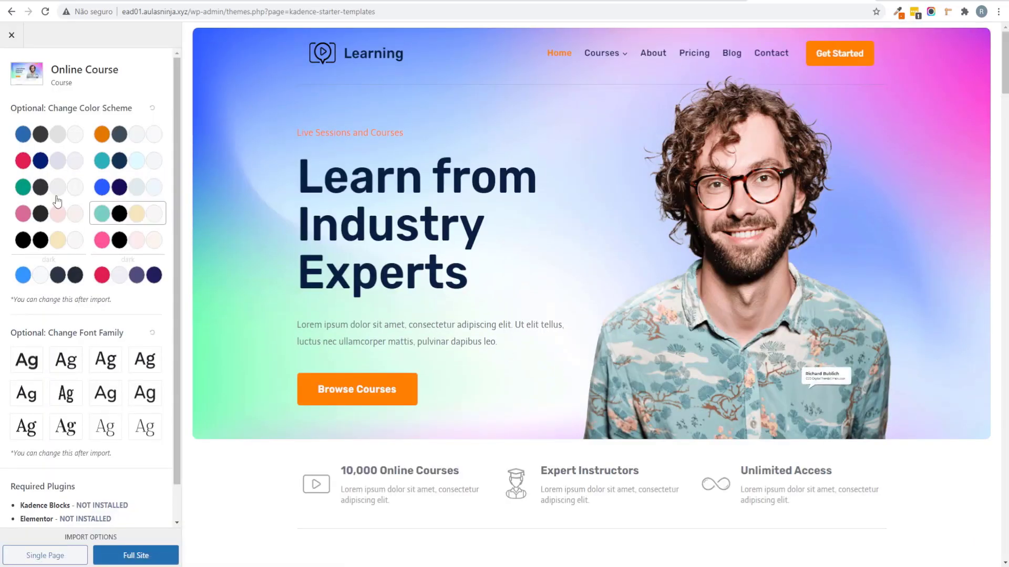
{"action": "left_click", "coordinate": [61, 145]}
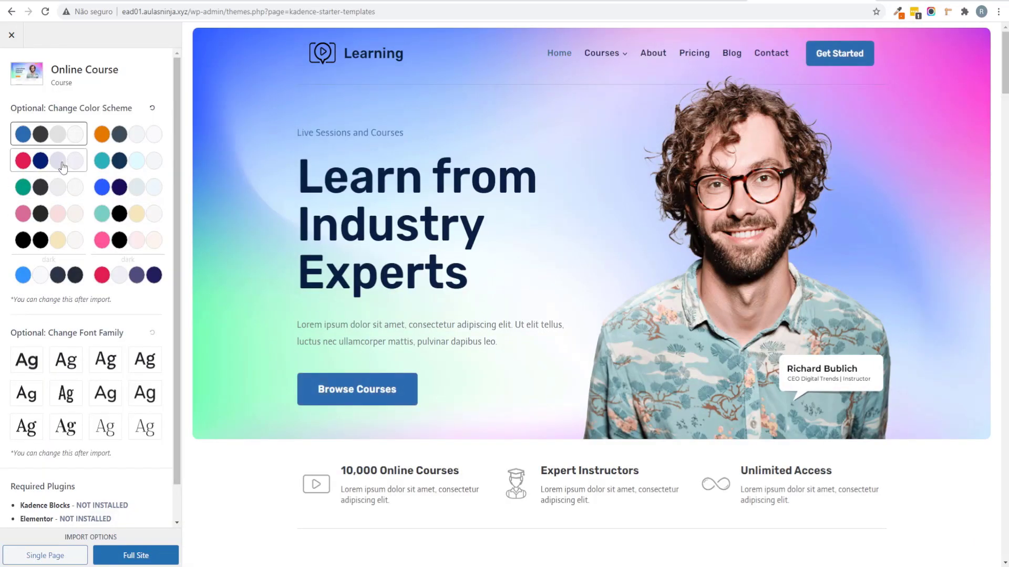
{"action": "left_click", "coordinate": [62, 166]}
{"action": "left_click", "coordinate": [61, 188]}
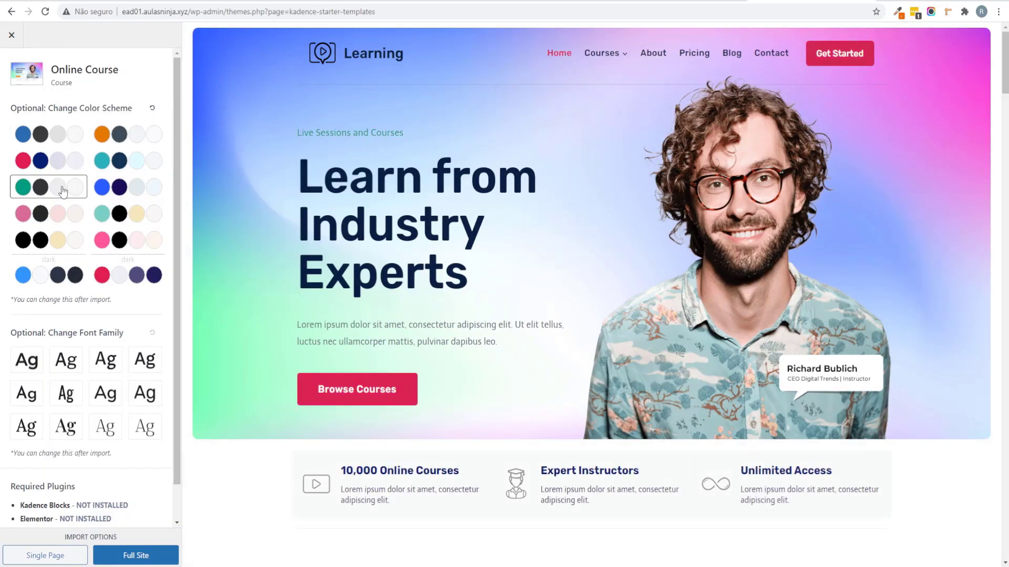
{"action": "left_click", "coordinate": [58, 224]}
{"action": "left_click", "coordinate": [58, 241]}
{"action": "left_click", "coordinate": [138, 138]}
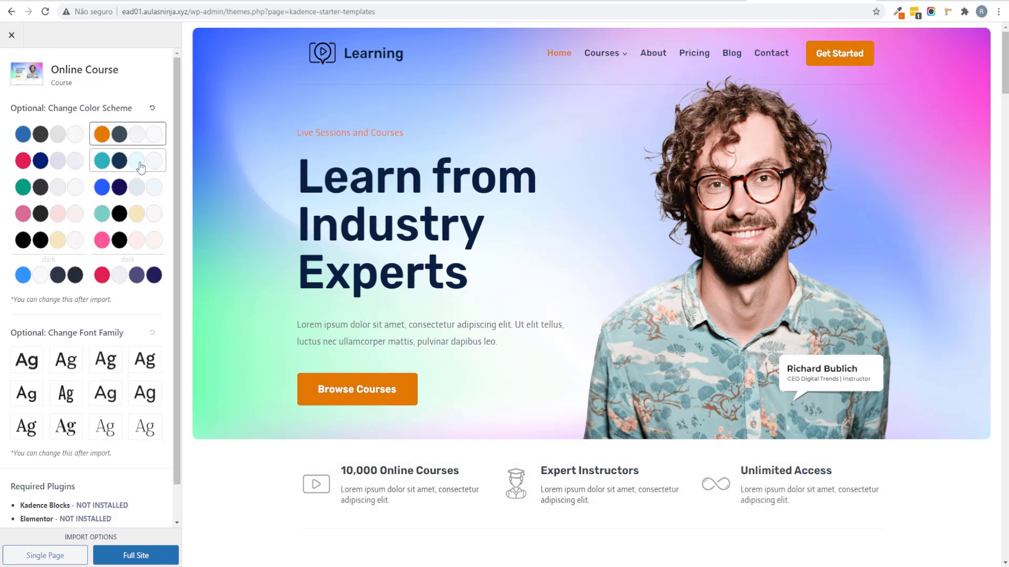
{"action": "left_click", "coordinate": [140, 169]}
{"action": "left_click", "coordinate": [138, 190]}
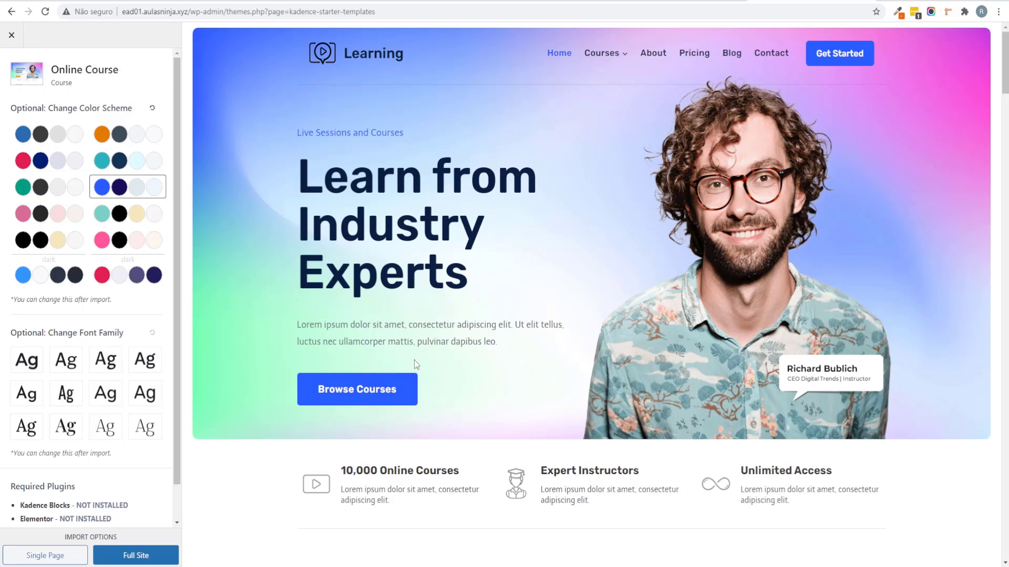
Step: Compare the teal, pink and dark schemes, then settle on the blue and navy palette
{"action": "left_click", "coordinate": [129, 219]}
{"action": "left_click", "coordinate": [138, 241]}
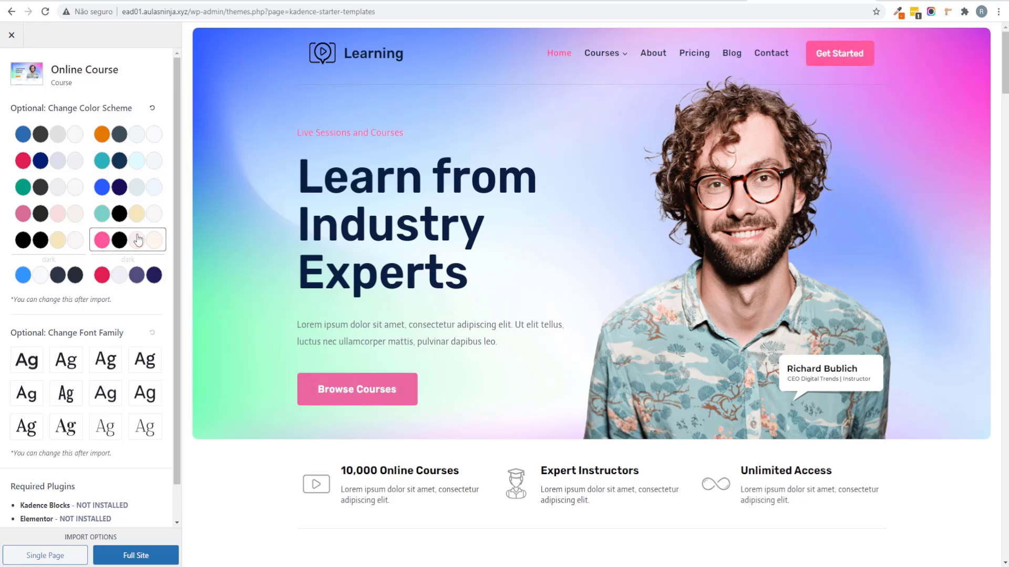
{"action": "left_click", "coordinate": [138, 269]}
{"action": "left_click", "coordinate": [47, 273]}
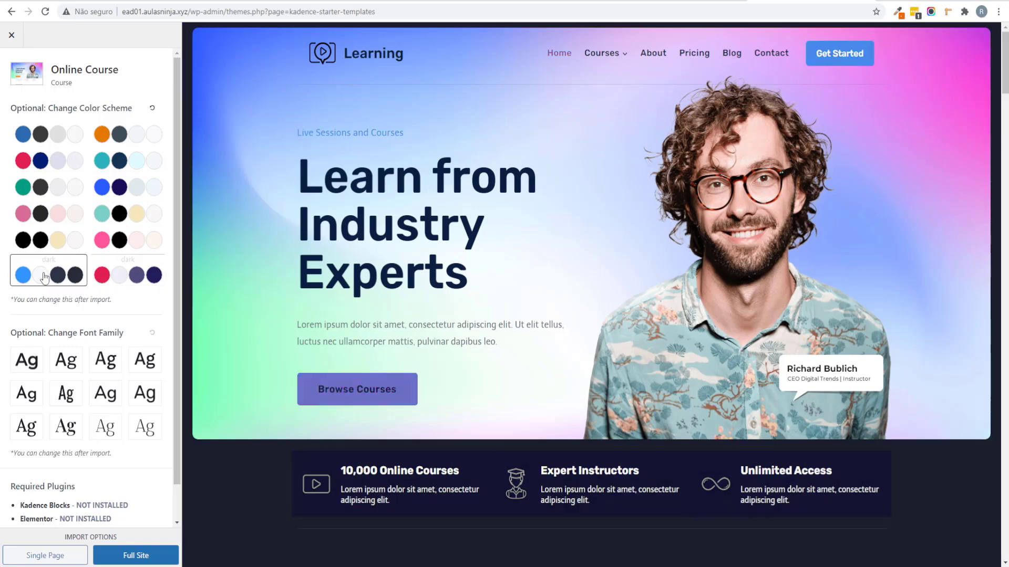
{"action": "left_click", "coordinate": [129, 273]}
{"action": "scroll", "coordinate": [428, 442], "scroll_direction": "down", "scroll_amount": 4}
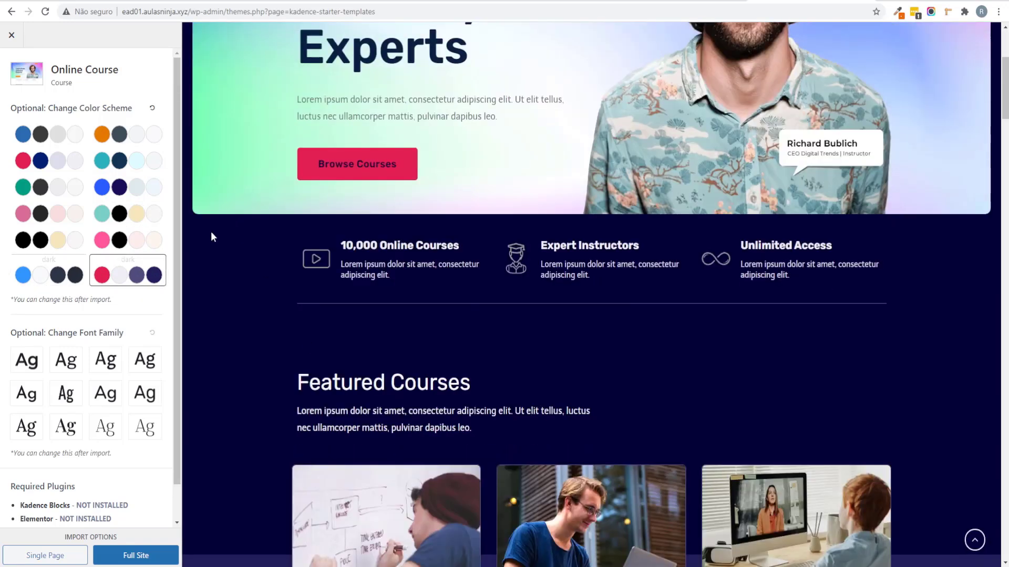
{"action": "scroll", "coordinate": [679, 418], "scroll_direction": "up", "scroll_amount": 4}
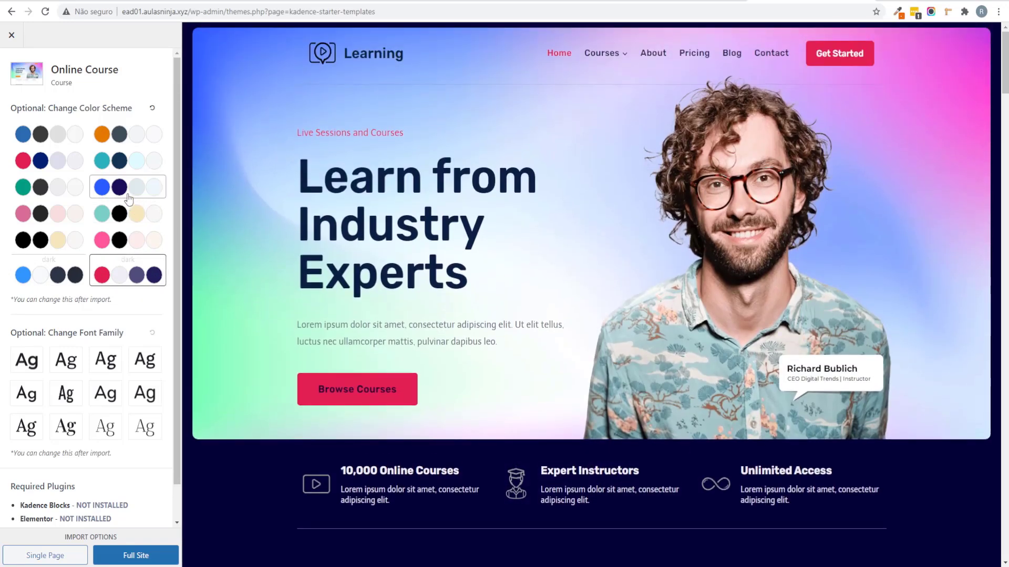
{"action": "left_click", "coordinate": [130, 192]}
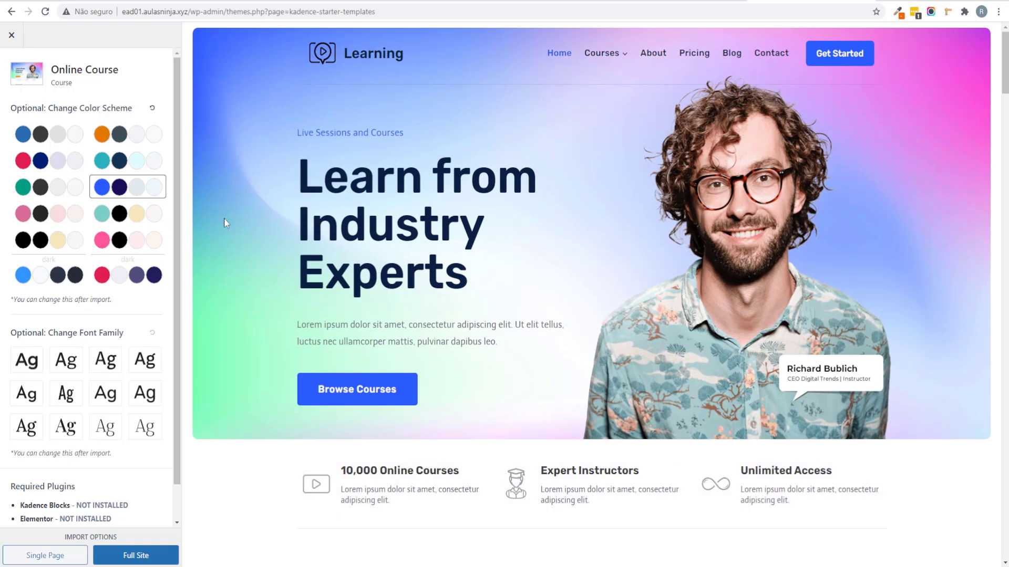
Step: Import the full Online Course site, skipping the subscription, and view the imported front page
{"action": "left_click", "coordinate": [126, 555]}
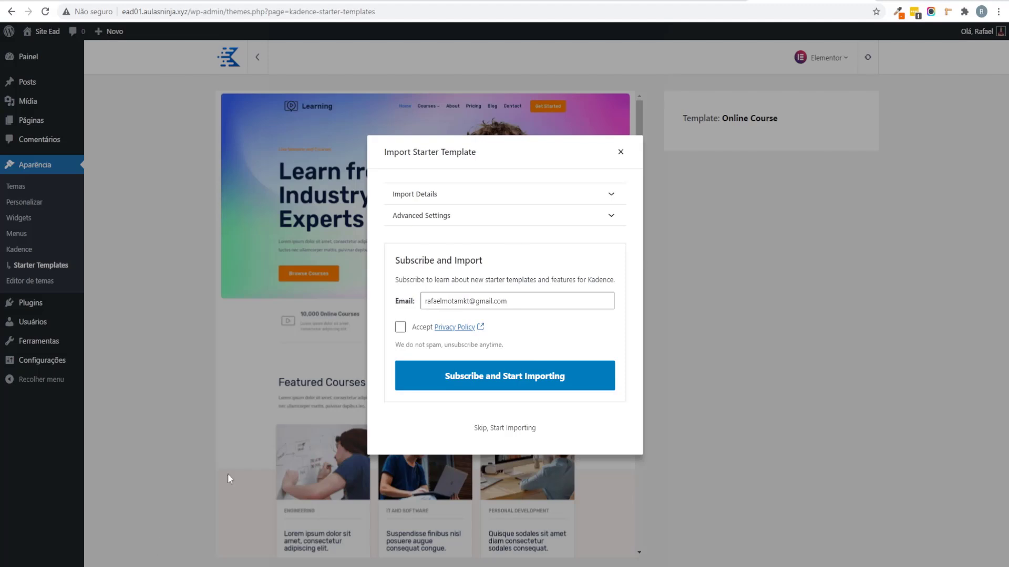
{"action": "left_click", "coordinate": [402, 194]}
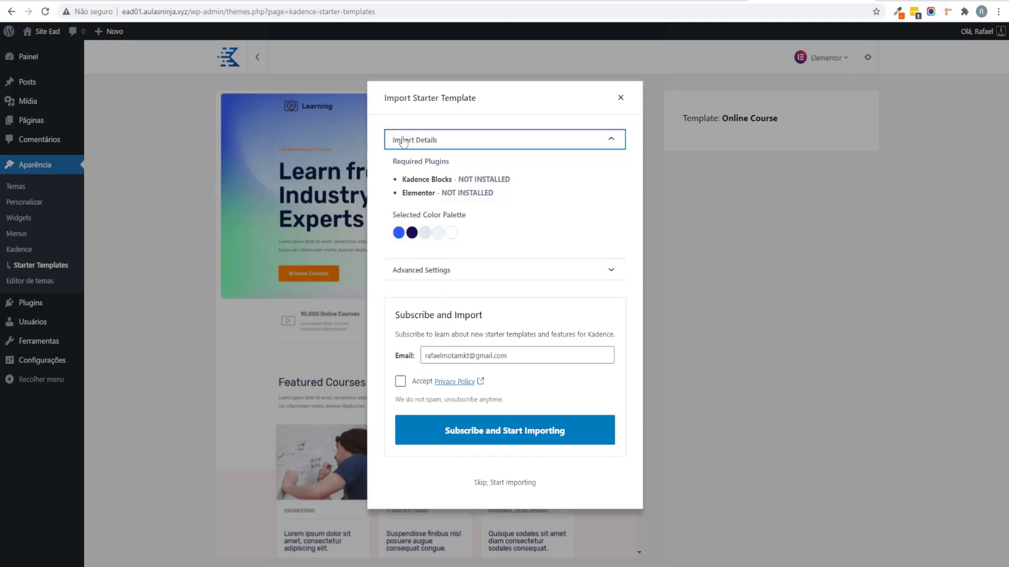
{"action": "left_click", "coordinate": [416, 270]}
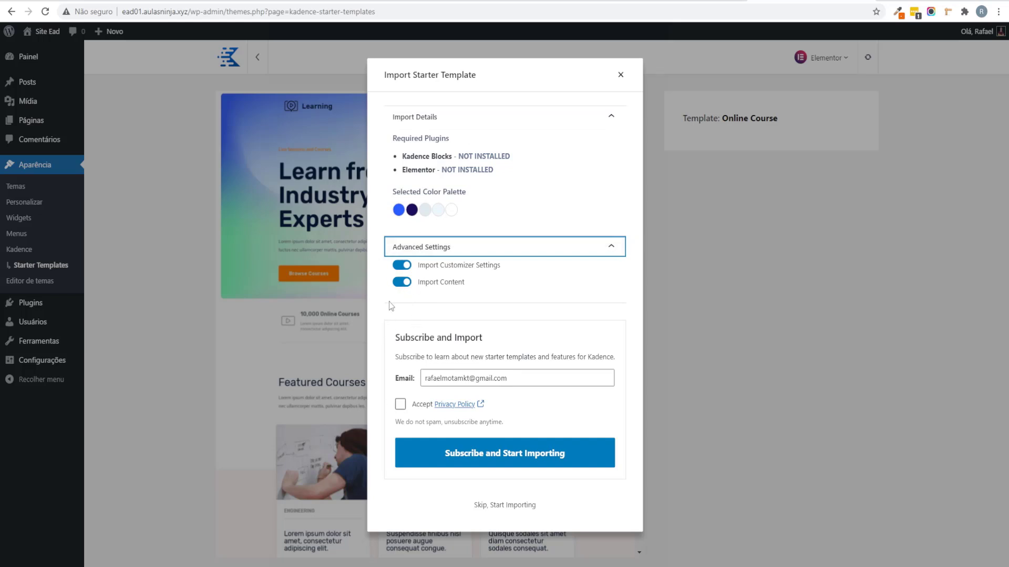
{"action": "left_click", "coordinate": [522, 506]}
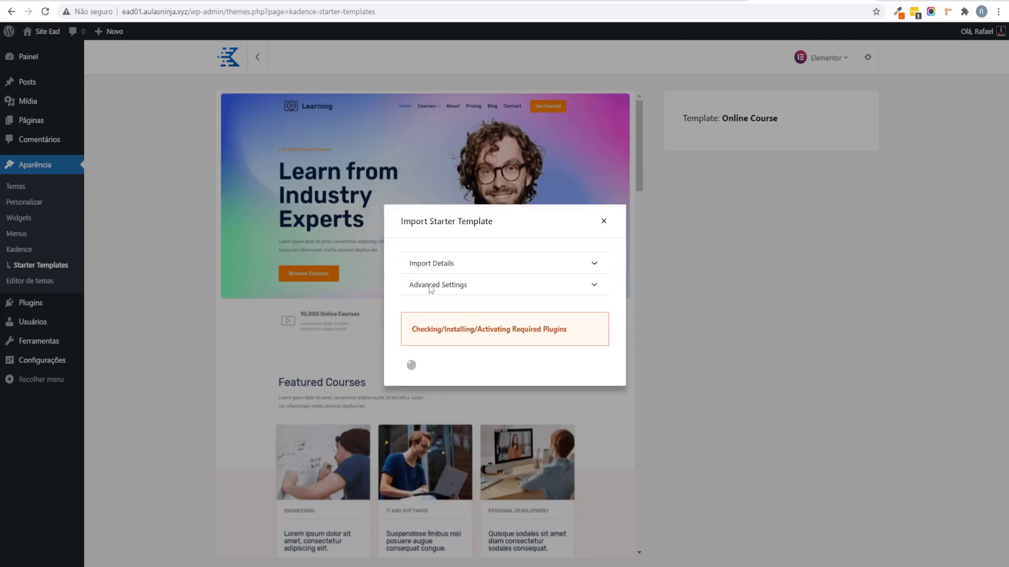
{"action": "left_click_drag", "start_coordinate": [443, 329], "coordinate": [526, 330]}
{"action": "left_click", "coordinate": [540, 339]}
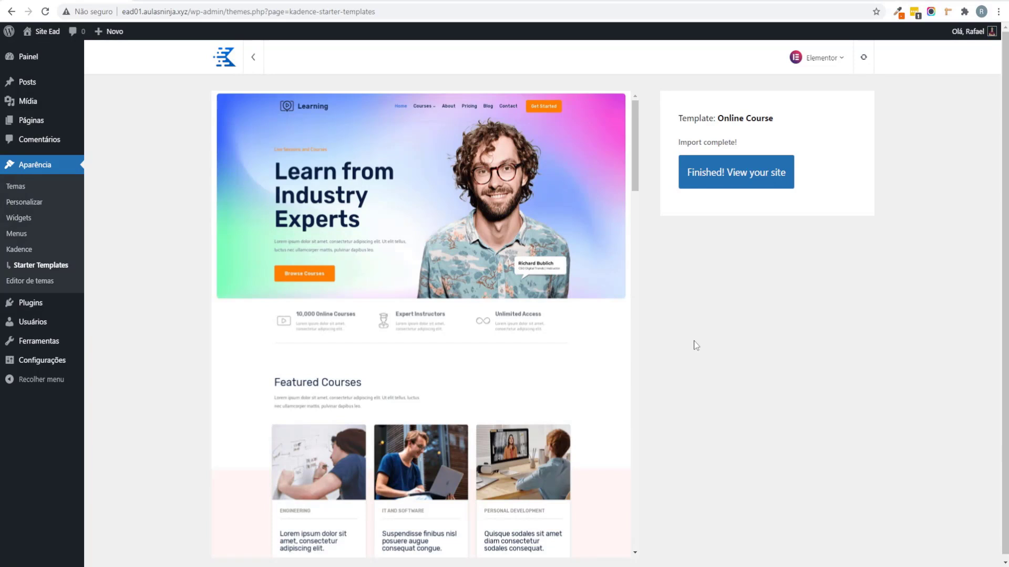
{"action": "left_click", "coordinate": [729, 178]}
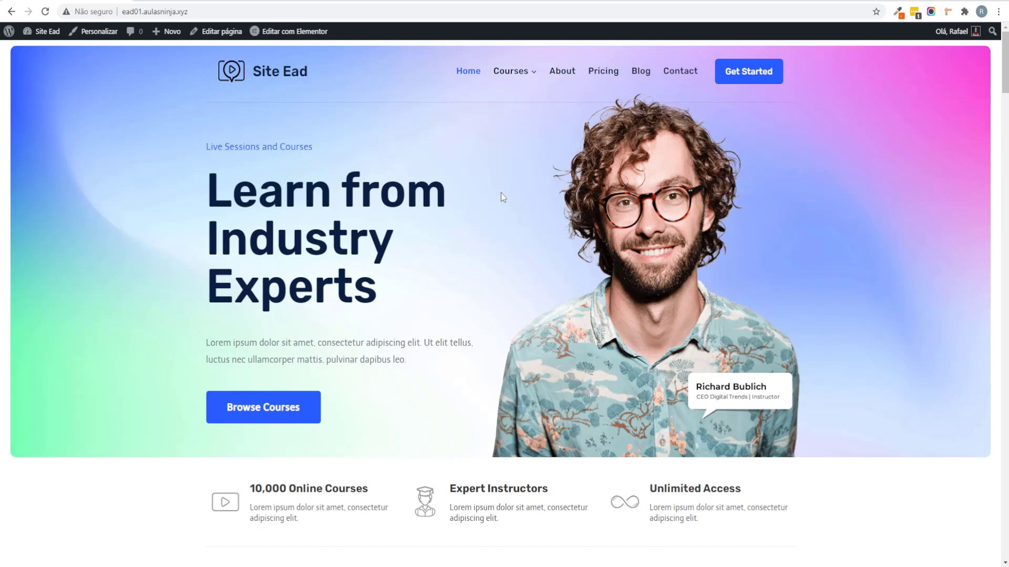
{"action": "scroll", "coordinate": [500, 191], "scroll_direction": "down", "scroll_amount": 6}
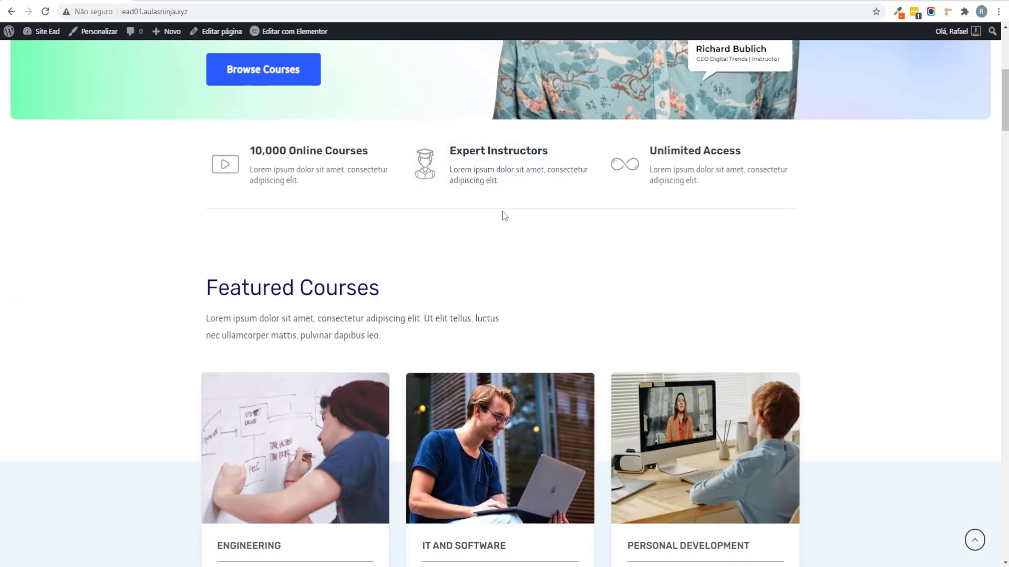
{"action": "scroll", "coordinate": [502, 216], "scroll_direction": "up", "scroll_amount": 3}
{"action": "scroll", "coordinate": [497, 210], "scroll_direction": "up", "scroll_amount": 3}
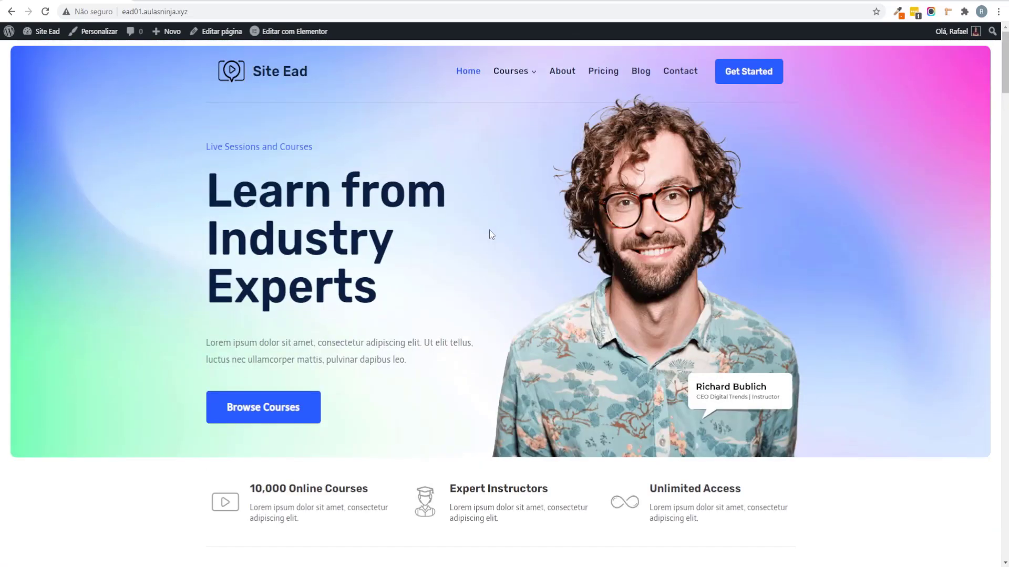
{"action": "scroll", "coordinate": [491, 232], "scroll_direction": "down", "scroll_amount": 15}
{"action": "scroll", "coordinate": [168, 323], "scroll_direction": "down", "scroll_amount": 8}
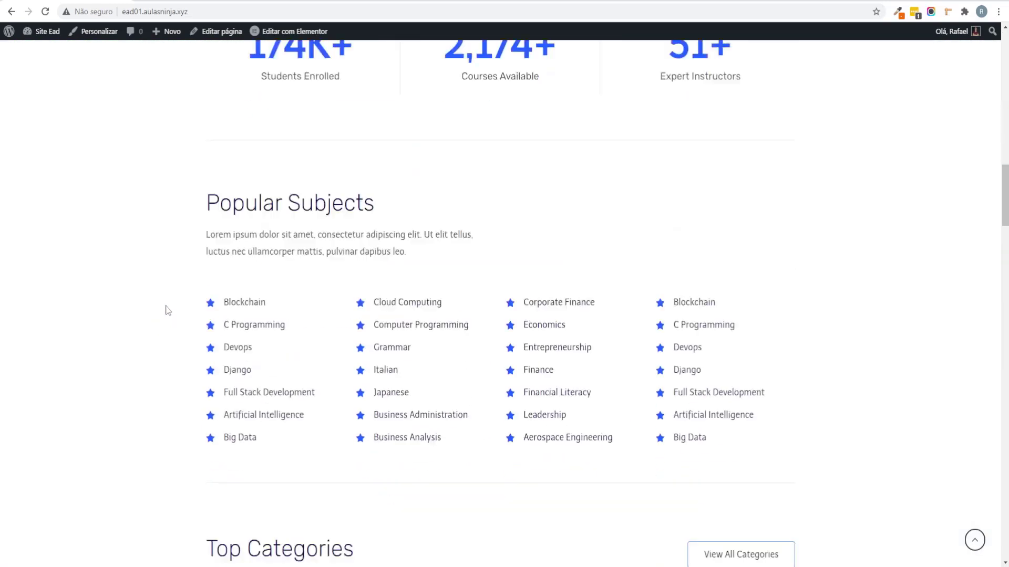
{"action": "scroll", "coordinate": [126, 325], "scroll_direction": "down", "scroll_amount": 15}
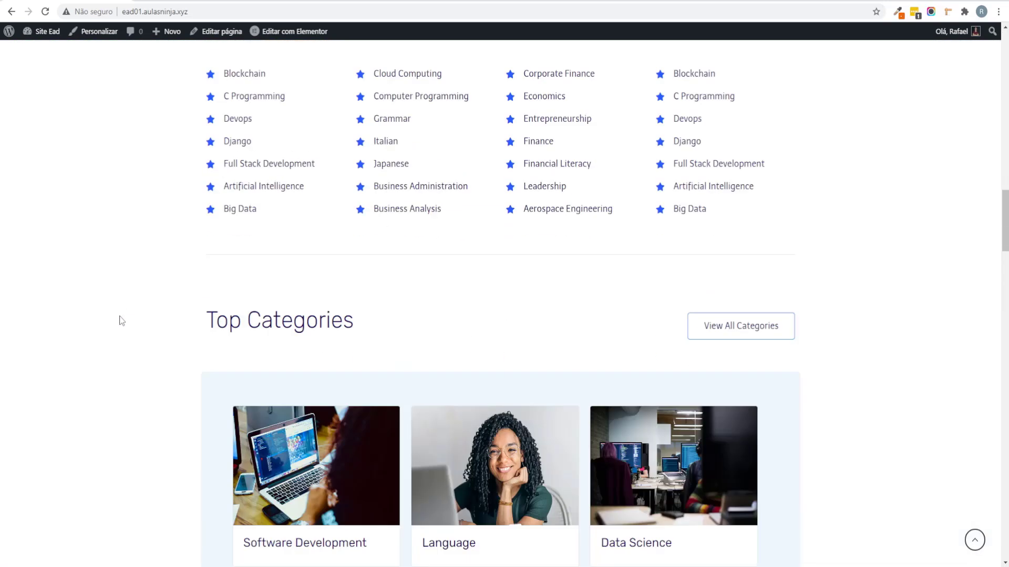
{"action": "scroll", "coordinate": [108, 352], "scroll_direction": "down", "scroll_amount": 20}
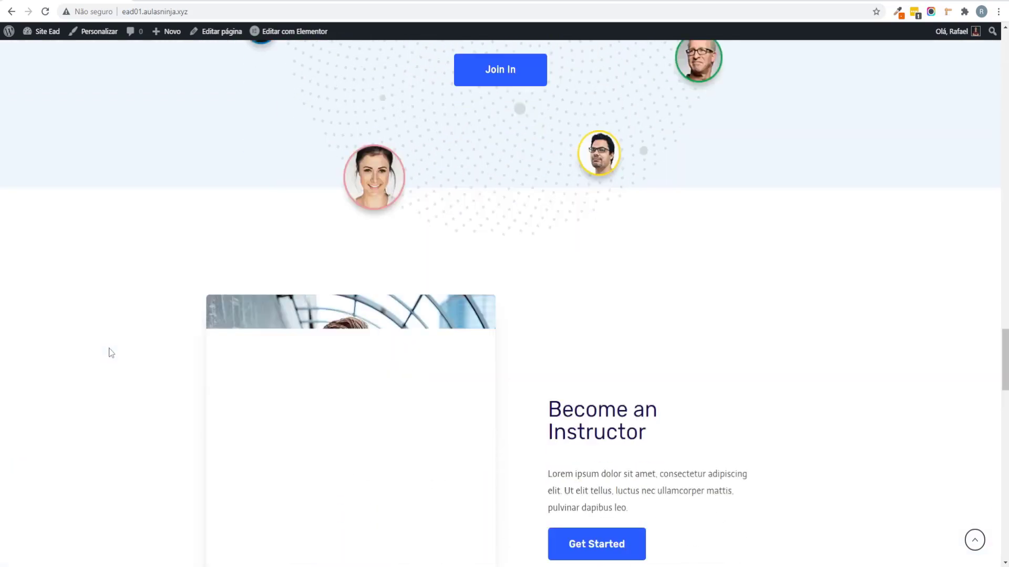
{"action": "scroll", "coordinate": [1, 367], "scroll_direction": "down", "scroll_amount": 2}
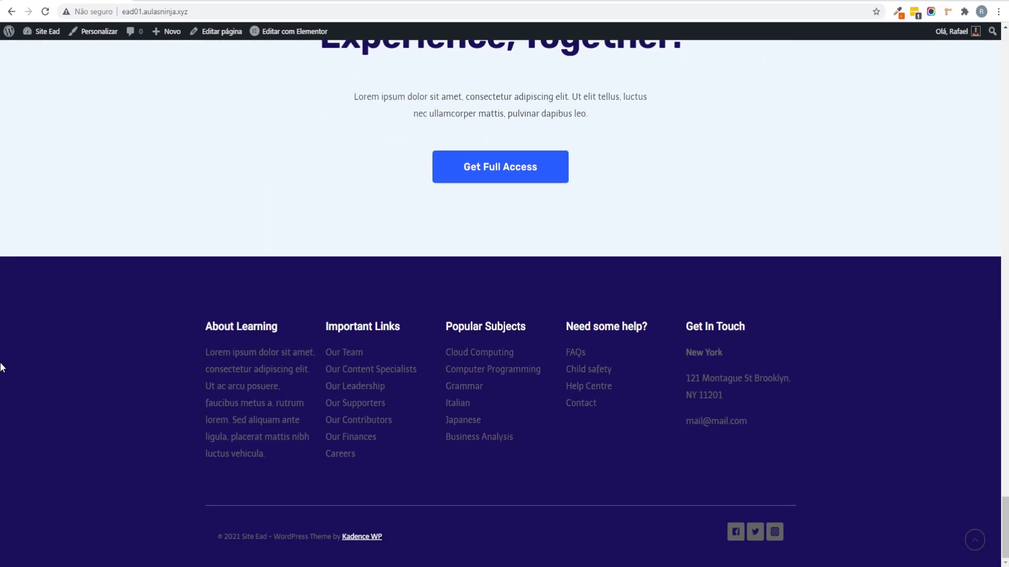
{"action": "scroll", "coordinate": [607, 403], "scroll_direction": "up", "scroll_amount": 20}
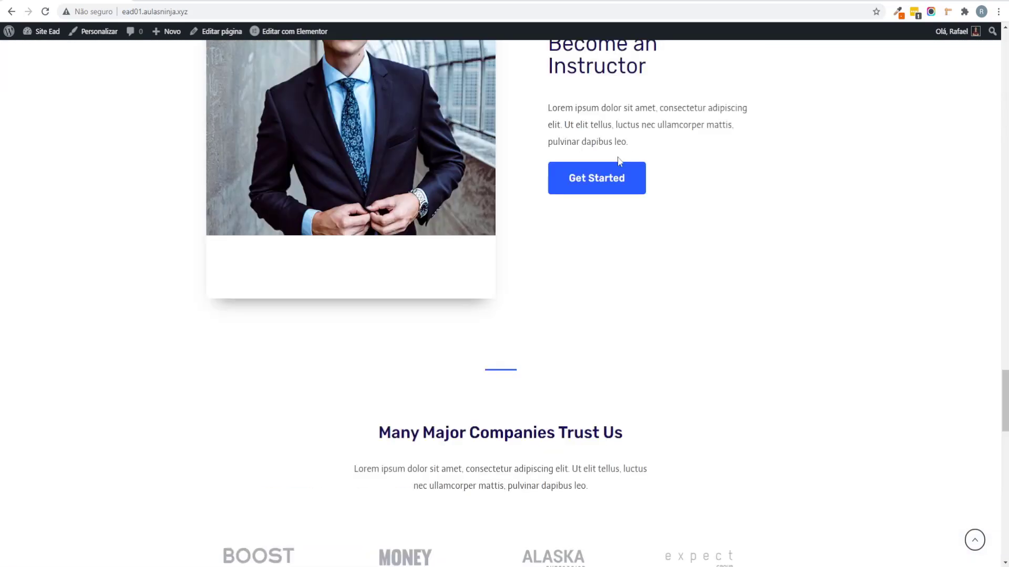
{"action": "scroll", "coordinate": [380, 294], "scroll_direction": "up", "scroll_amount": 15}
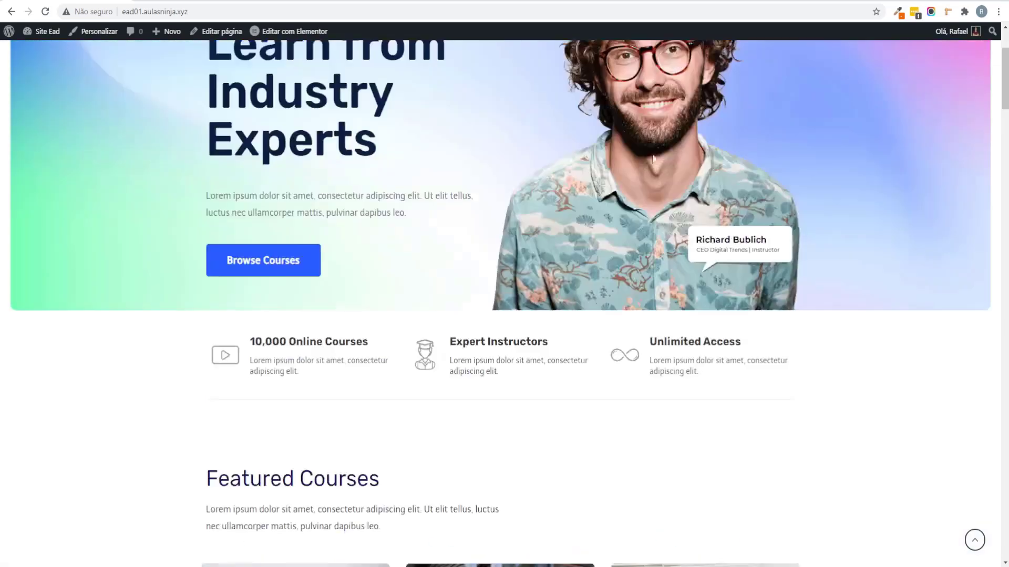
Step: In the XMind map, expand Intalar Plugins and collapse the Kadence and Instalar Tema branches
{"action": "key", "text": "alt+Tab"}
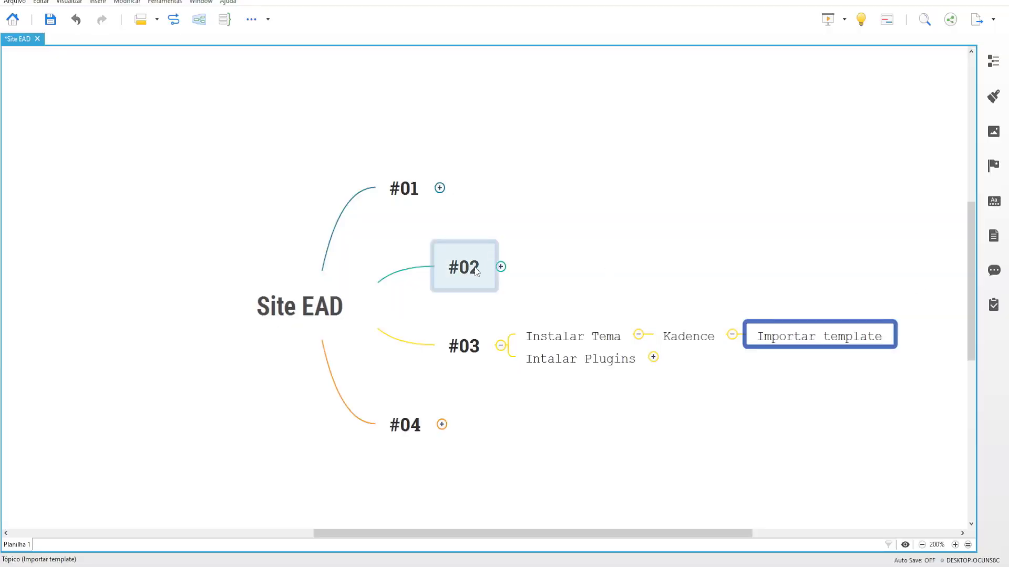
{"action": "left_click", "coordinate": [708, 279]}
{"action": "left_click_drag", "start_coordinate": [708, 279], "coordinate": [695, 398]}
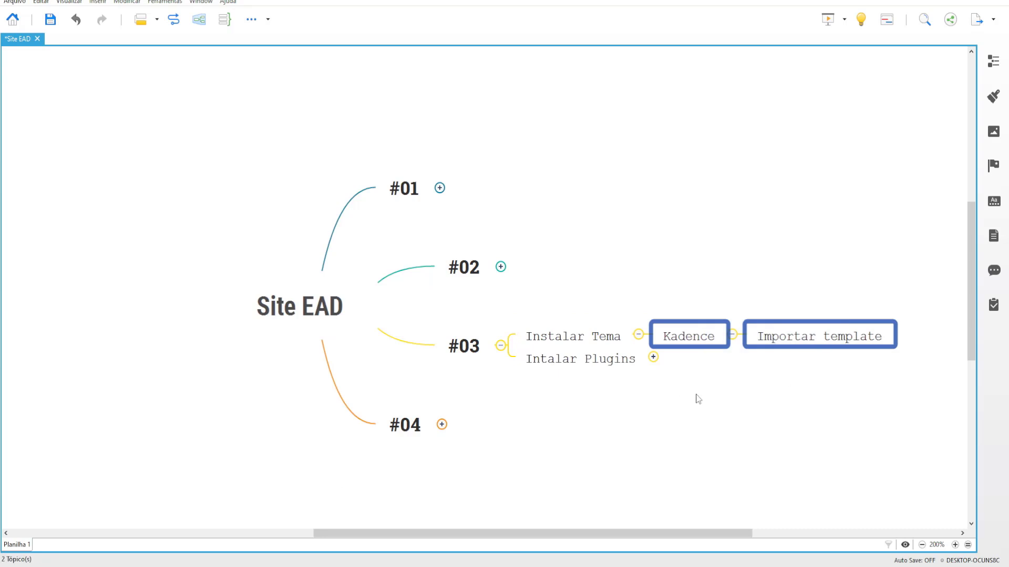
{"action": "left_click", "coordinate": [653, 358]}
{"action": "left_click", "coordinate": [809, 348]}
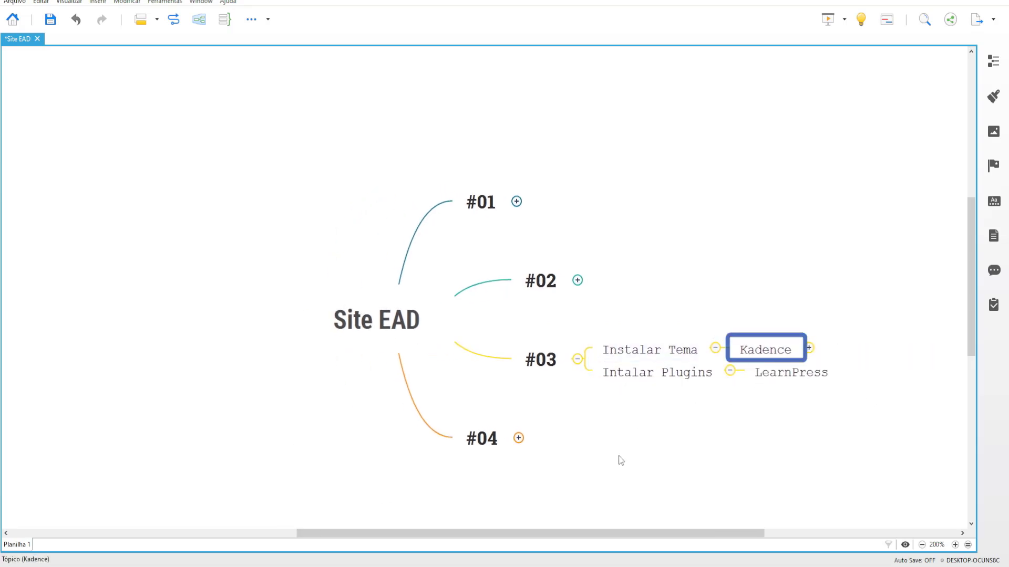
{"action": "left_click", "coordinate": [715, 348]}
Step: Select and edit the LearnPress topic, then return to the Site Ead browser window
{"action": "left_click", "coordinate": [719, 363]}
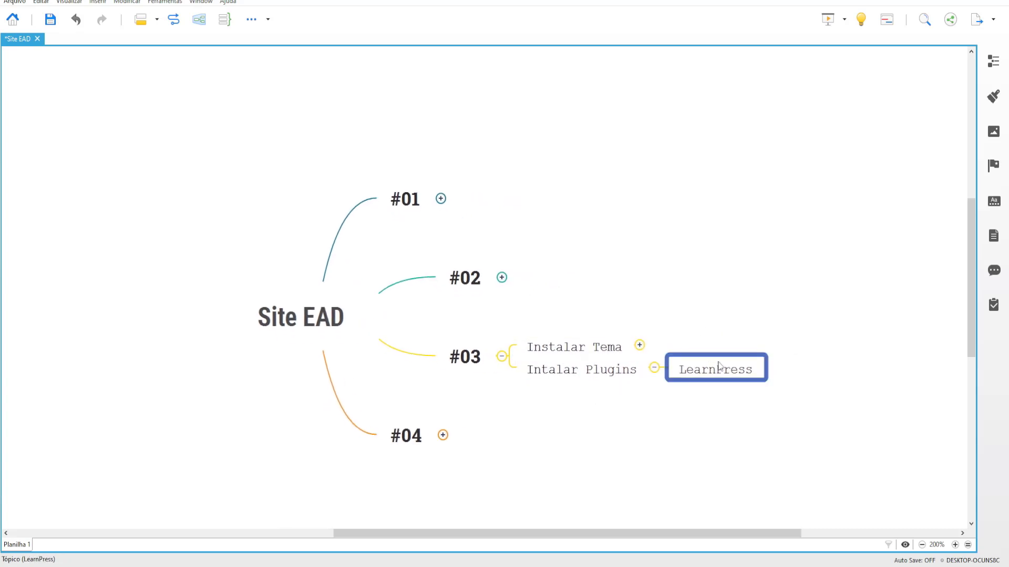
{"action": "left_click", "coordinate": [719, 362]}
{"action": "left_click", "coordinate": [707, 429]}
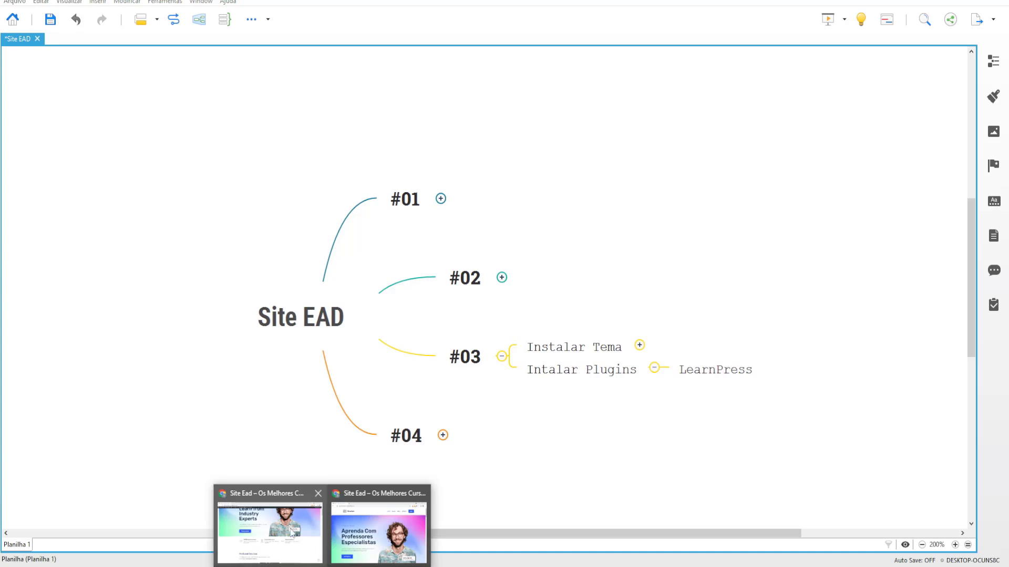
{"action": "left_click", "coordinate": [292, 532]}
{"action": "scroll", "coordinate": [311, 294], "scroll_direction": "up", "scroll_amount": 3}
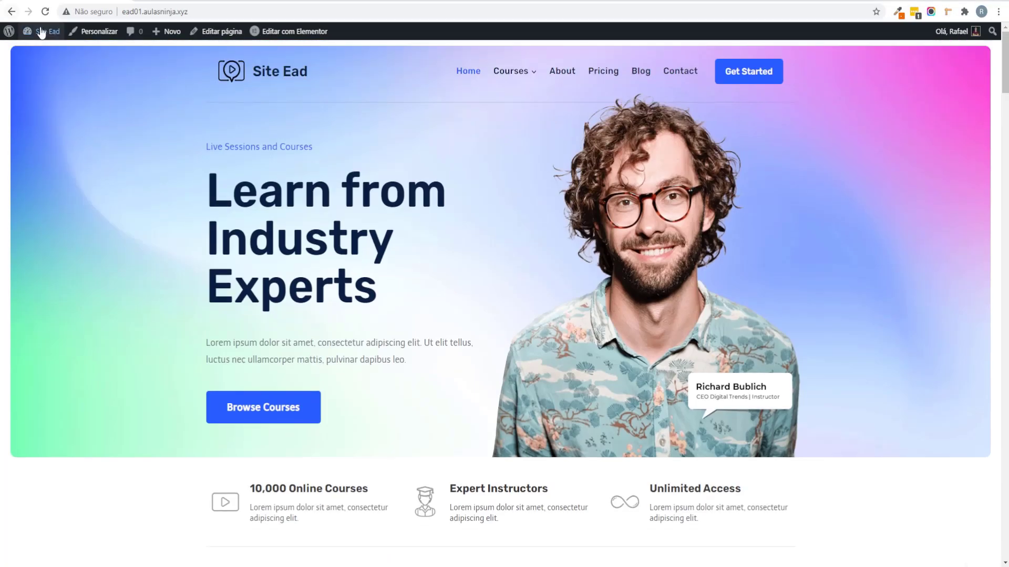
Step: Open the Site Ead admin dashboard and dismiss its welcome panel
{"action": "mouse_move", "coordinate": [42, 33]}
{"action": "left_click", "coordinate": [33, 51]}
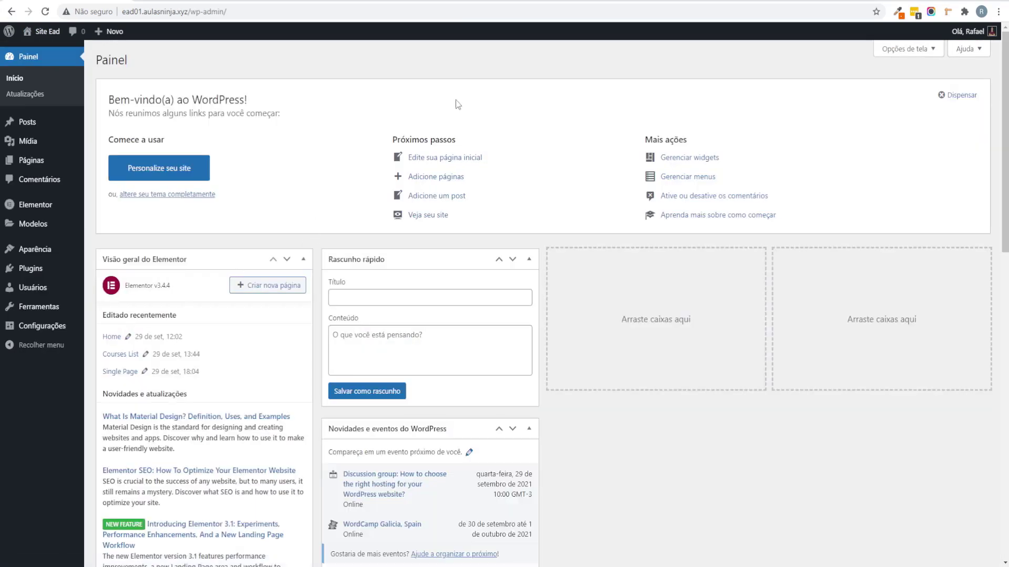
{"action": "scroll", "coordinate": [397, 270], "scroll_direction": "down", "scroll_amount": 7}
{"action": "scroll", "coordinate": [403, 261], "scroll_direction": "up", "scroll_amount": 7}
{"action": "scroll", "coordinate": [333, 211], "scroll_direction": "down", "scroll_amount": 10}
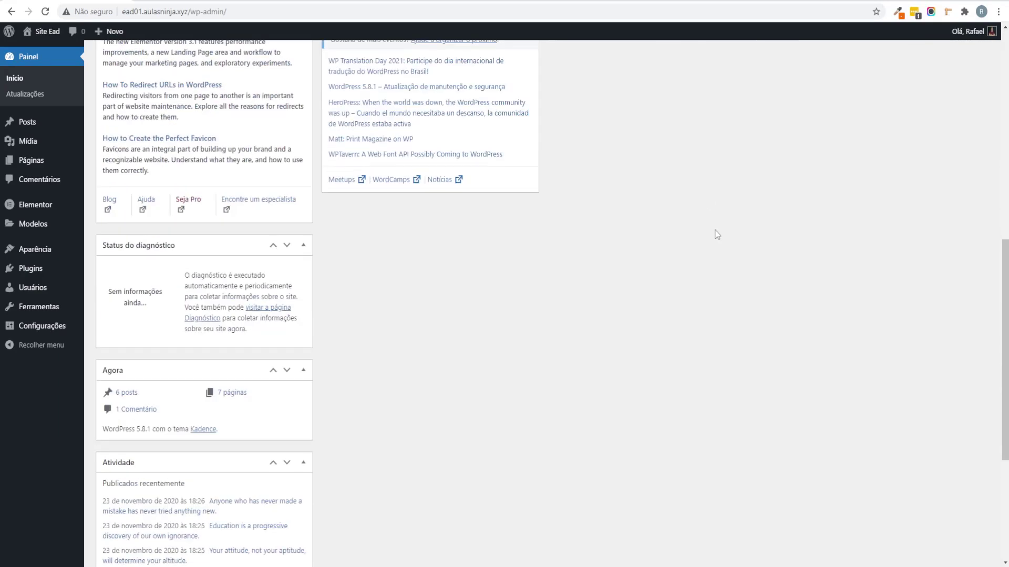
{"action": "scroll", "coordinate": [716, 234], "scroll_direction": "up", "scroll_amount": 10}
{"action": "left_click", "coordinate": [966, 90]}
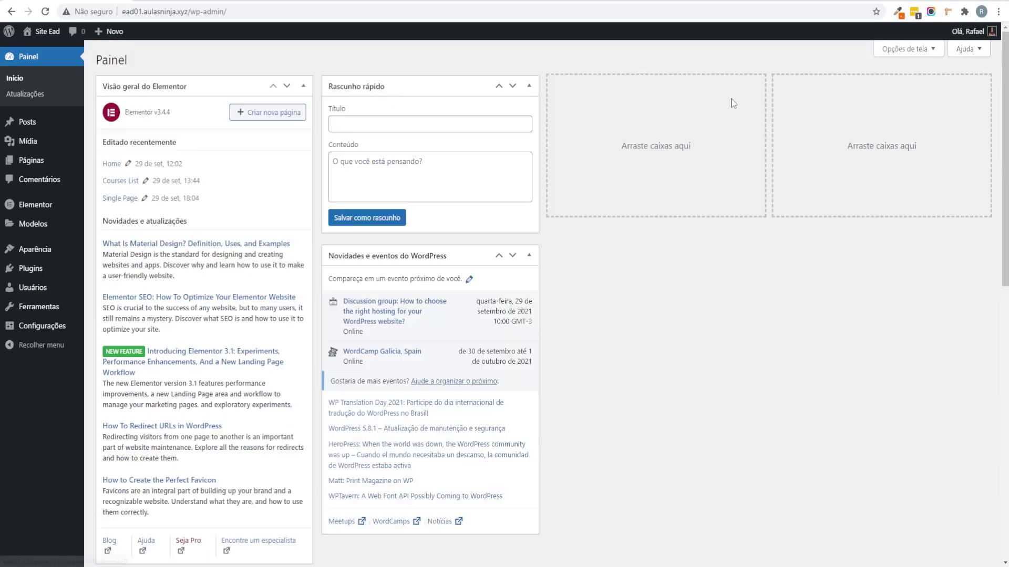
Step: Collapse all six dashboard boxes and move Atividade and Agora into the third column
{"action": "left_click", "coordinate": [307, 87]}
{"action": "left_click", "coordinate": [529, 85]}
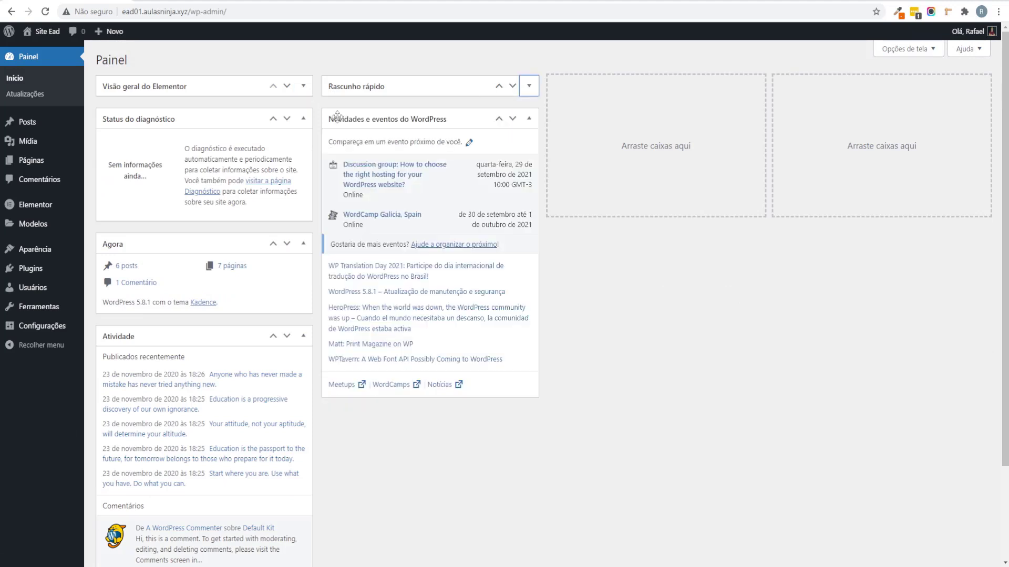
{"action": "left_click", "coordinate": [303, 118]}
{"action": "left_click", "coordinate": [529, 119]}
{"action": "left_click", "coordinate": [304, 151]}
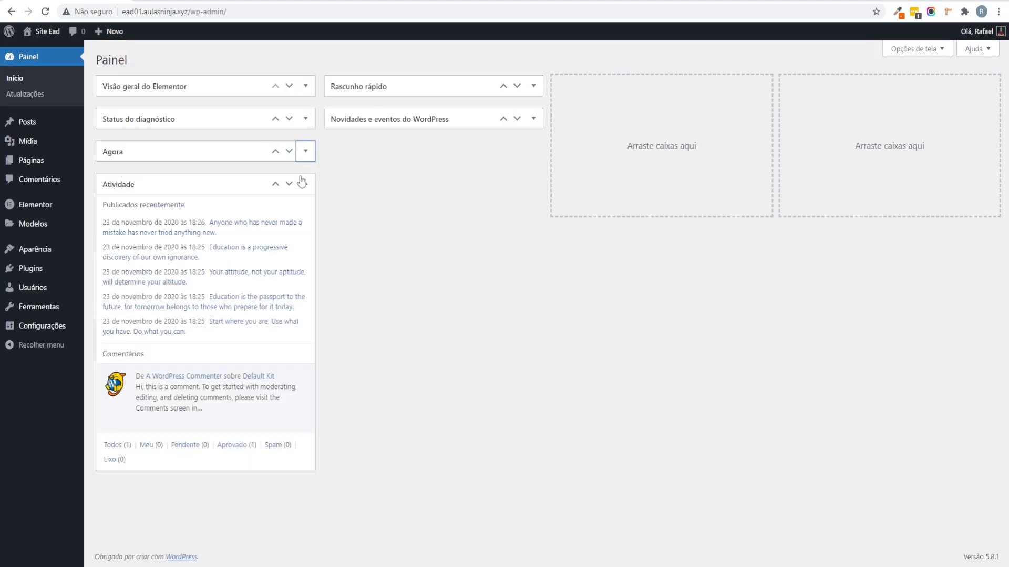
{"action": "left_click", "coordinate": [303, 183]}
{"action": "left_click_drag", "start_coordinate": [239, 185], "coordinate": [688, 103]}
{"action": "left_click_drag", "start_coordinate": [172, 155], "coordinate": [630, 111]}
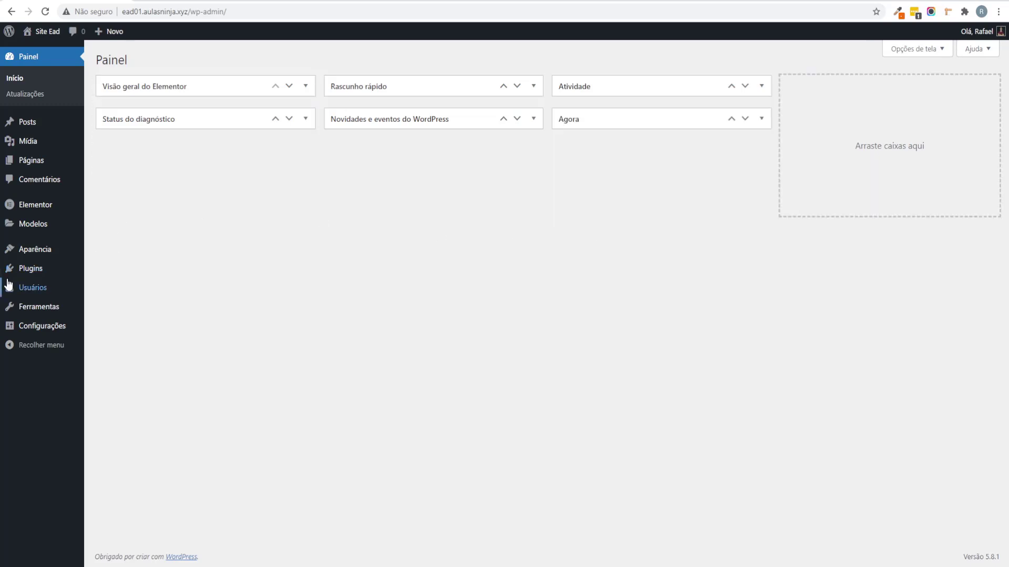
Step: Search the plugin directory for LearnPress, then install and activate LearnPress – WordPress LMS Plugin
{"action": "mouse_move", "coordinate": [52, 269]}
{"action": "left_click", "coordinate": [128, 286]}
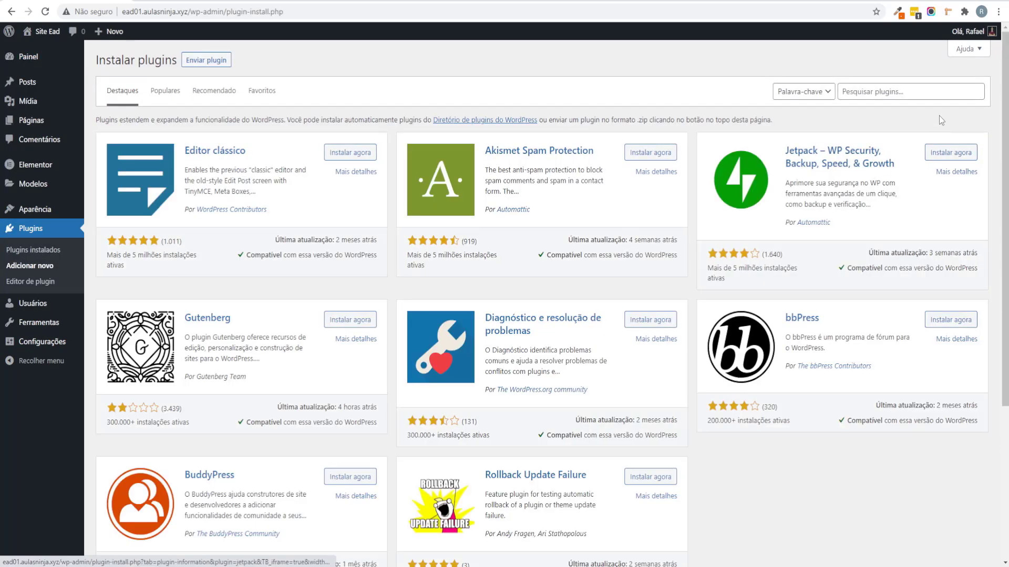
{"action": "left_click", "coordinate": [916, 92]}
{"action": "type", "text": "LearnPress"}
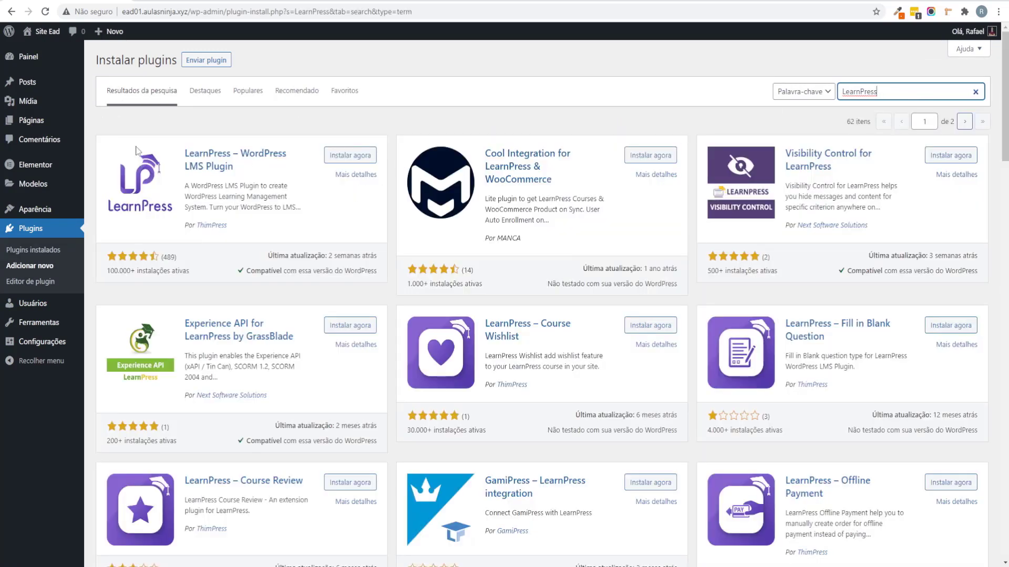
{"action": "left_click", "coordinate": [350, 155]}
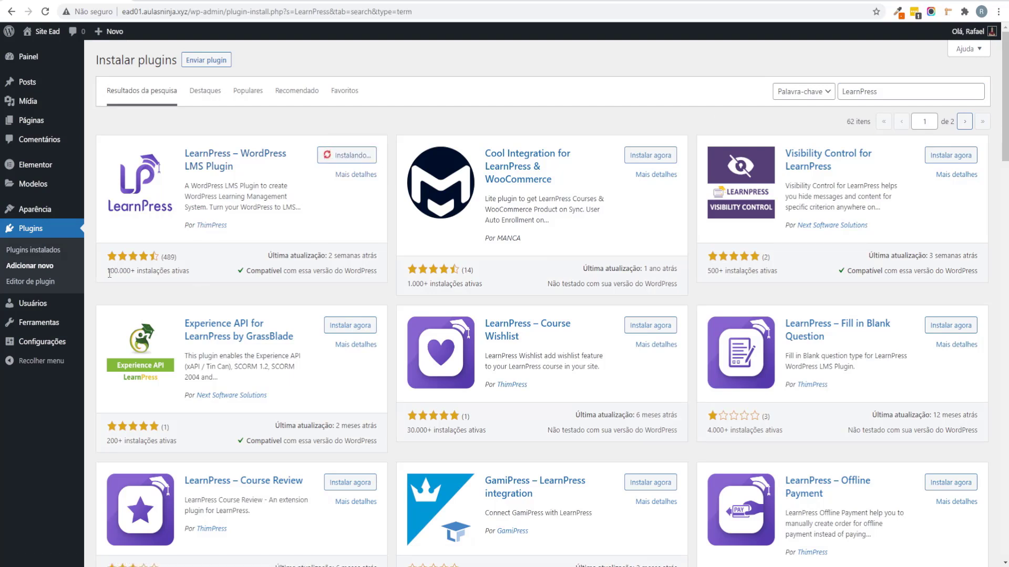
{"action": "left_click_drag", "start_coordinate": [109, 273], "coordinate": [205, 275]}
{"action": "left_click", "coordinate": [237, 279]}
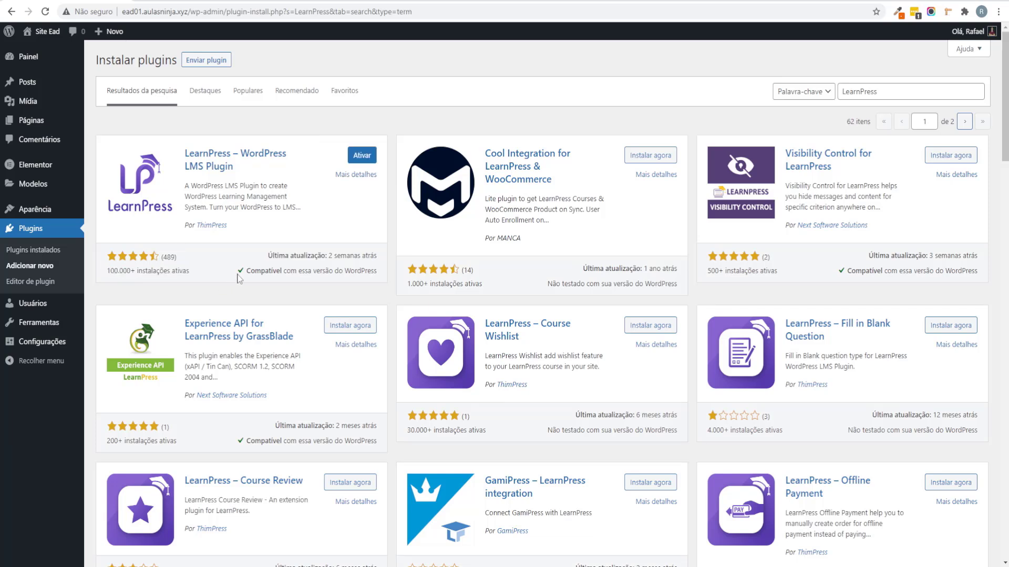
{"action": "left_click", "coordinate": [371, 159]}
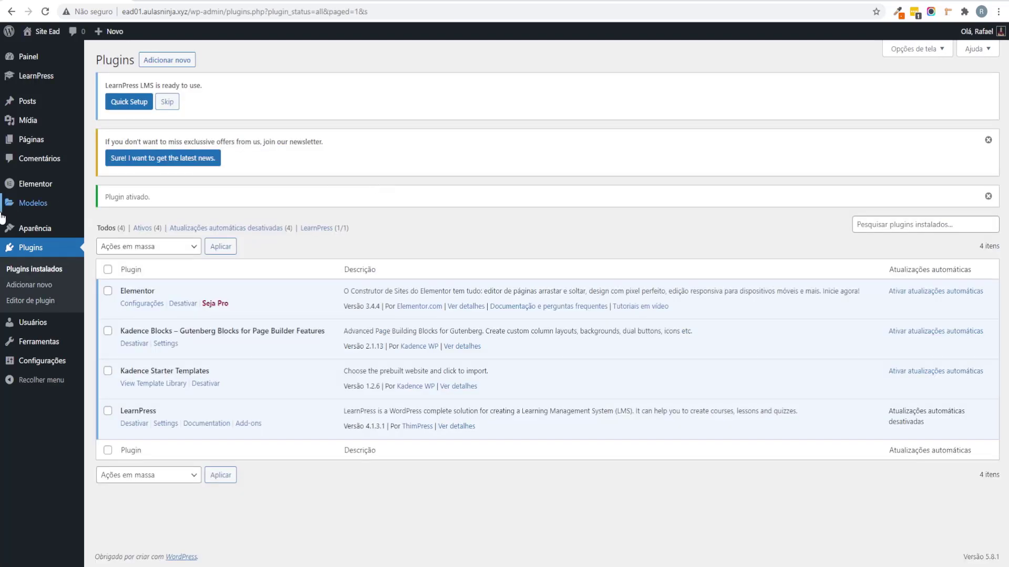
Step: Launch the LearnPress setup wizard and keep the default course pages
{"action": "left_click", "coordinate": [140, 106]}
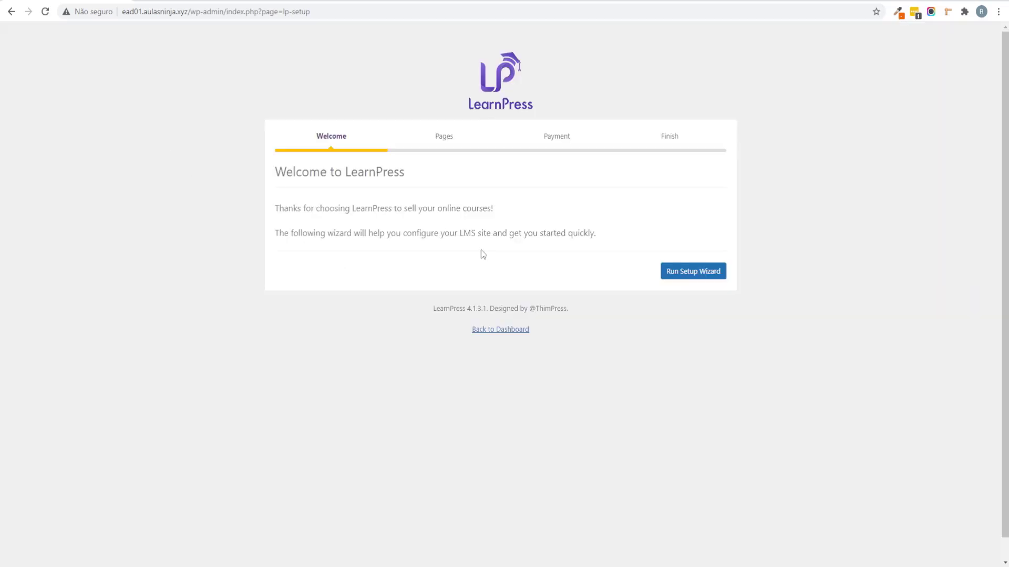
{"action": "left_click", "coordinate": [694, 274]}
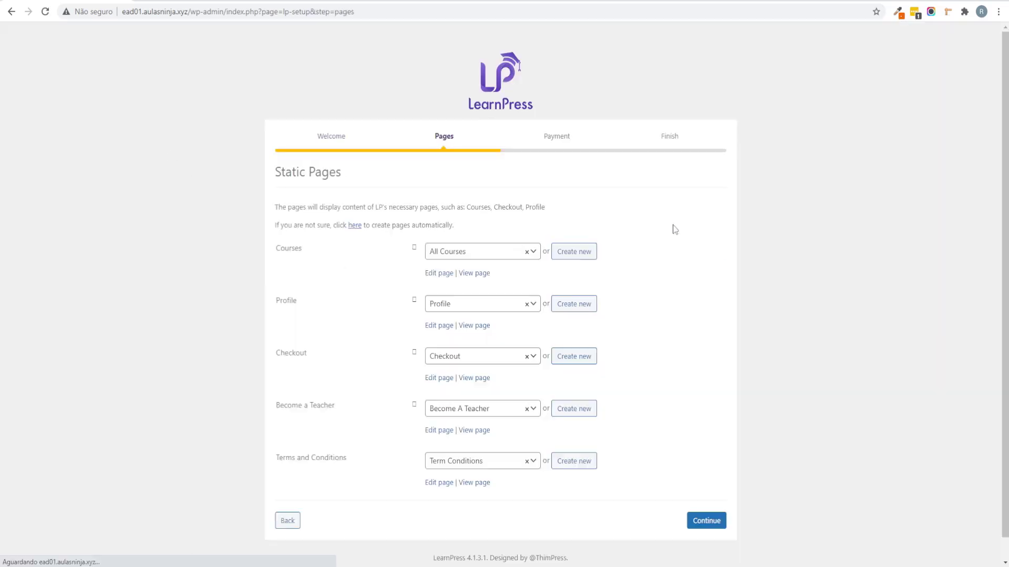
{"action": "scroll", "coordinate": [405, 165], "scroll_direction": "down", "scroll_amount": 1}
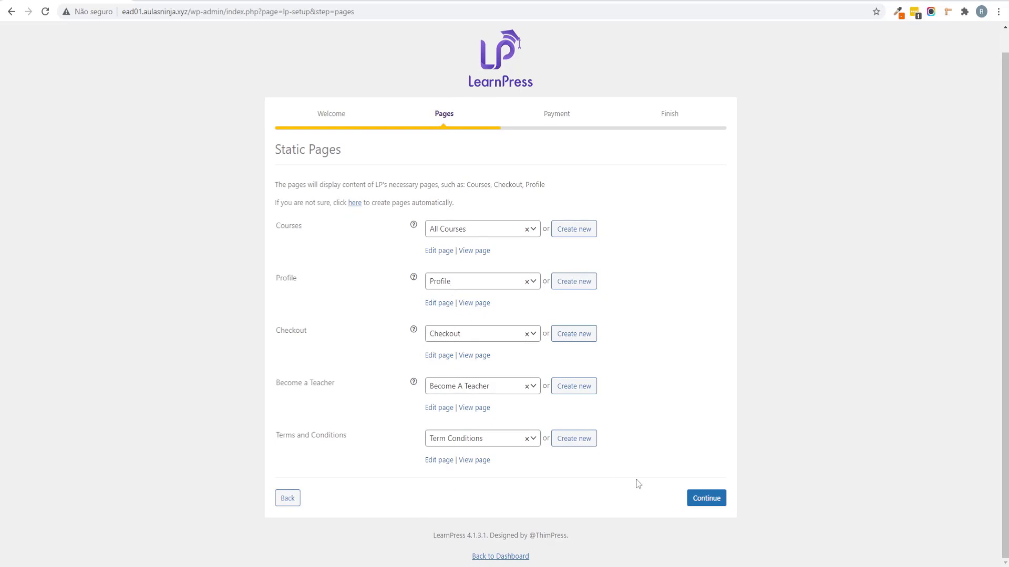
{"action": "left_click", "coordinate": [718, 501]}
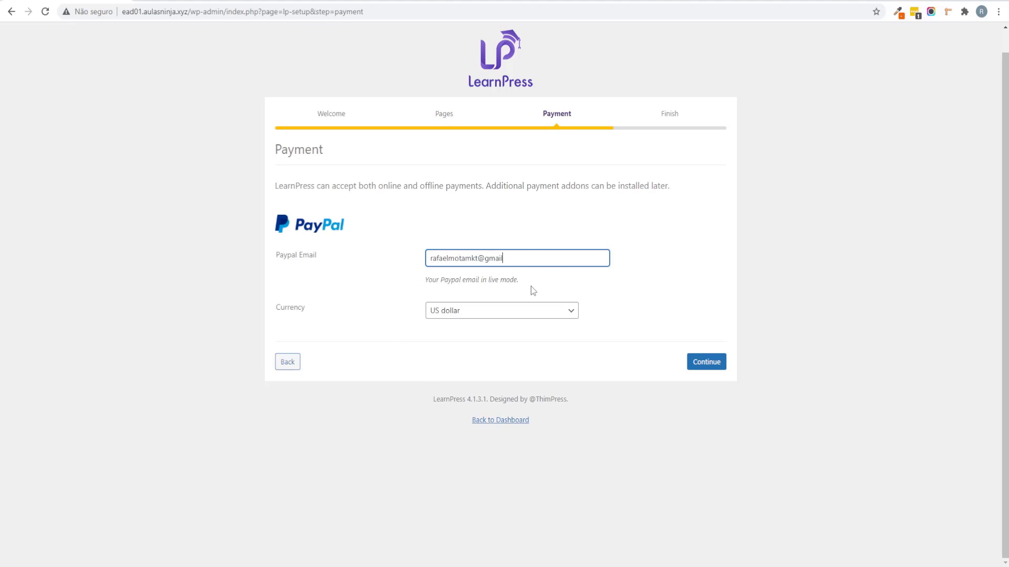
Step: Set the currency to Brazilian real, then install a demo course
{"action": "left_click", "coordinate": [543, 314]}
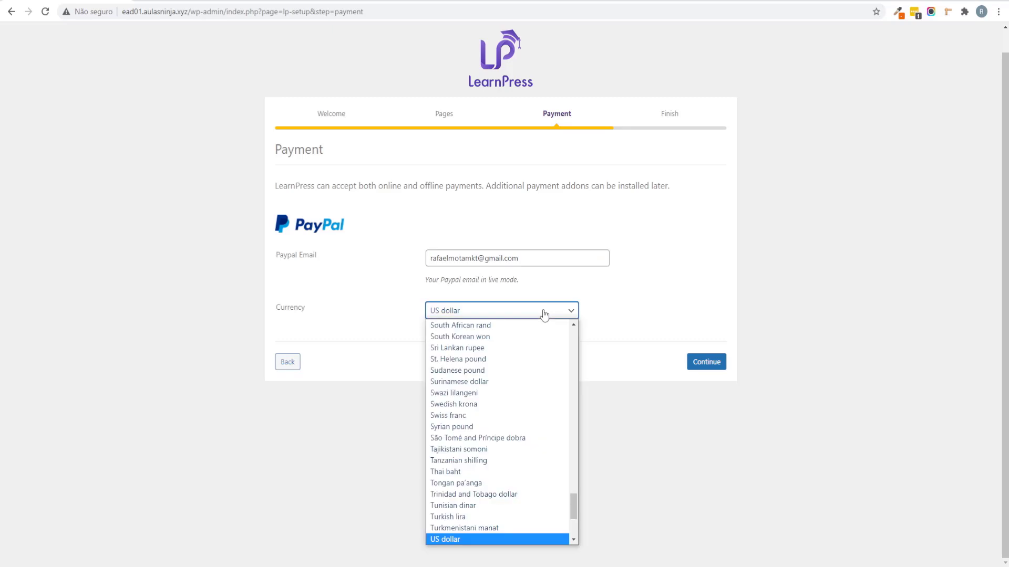
{"action": "key", "text": "b"}
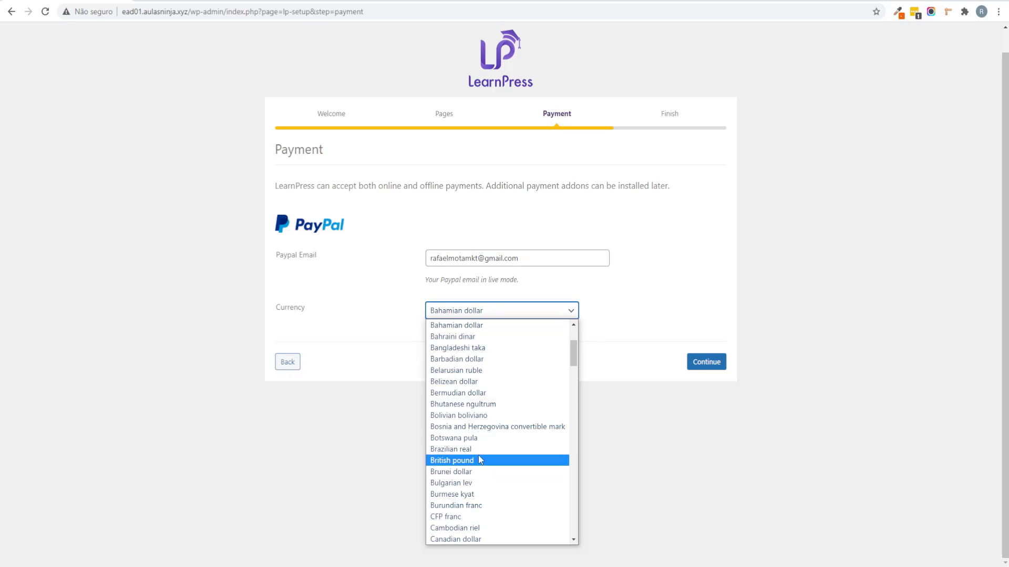
{"action": "left_click", "coordinate": [469, 450]}
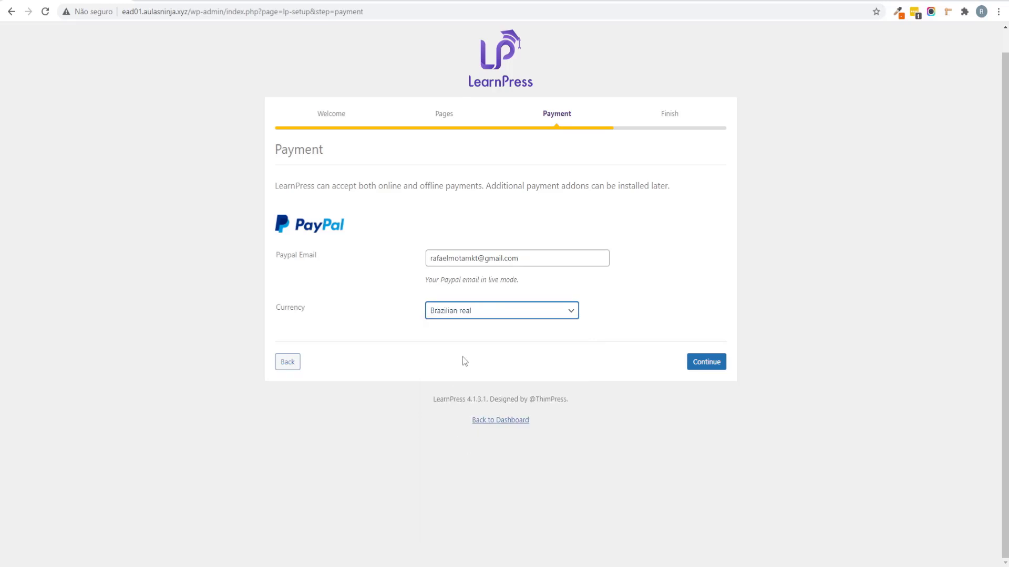
{"action": "left_click", "coordinate": [715, 366]}
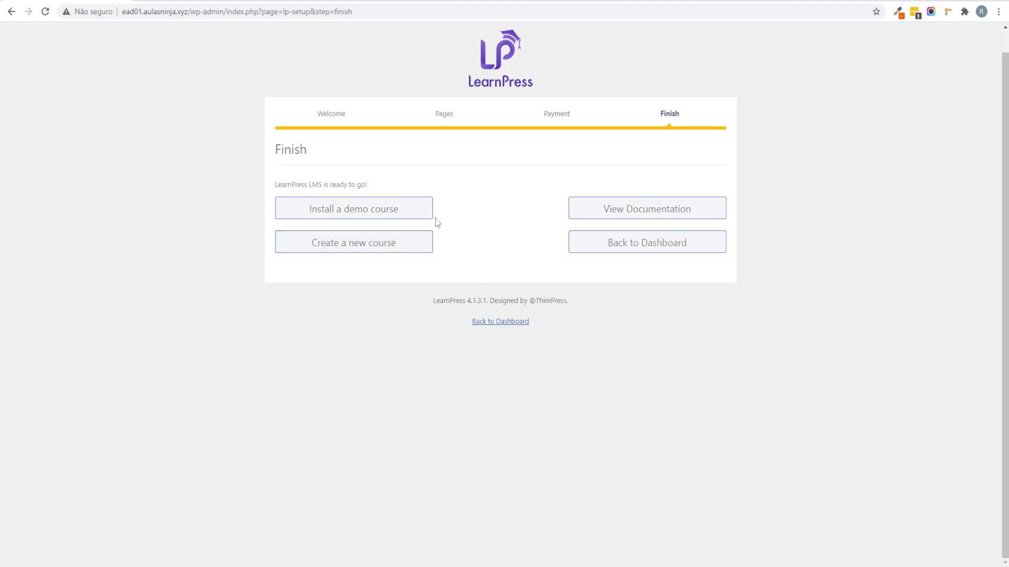
{"action": "left_click", "coordinate": [346, 215]}
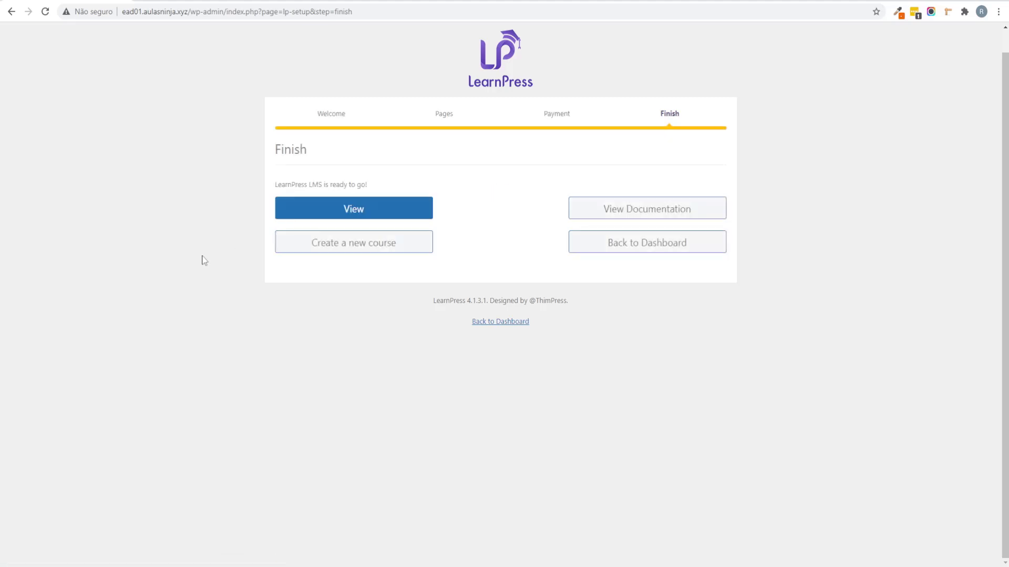
Step: View the Sample course and check its Curriculum, Instructor, FAQs and Overview tabs
{"action": "left_click", "coordinate": [354, 210]}
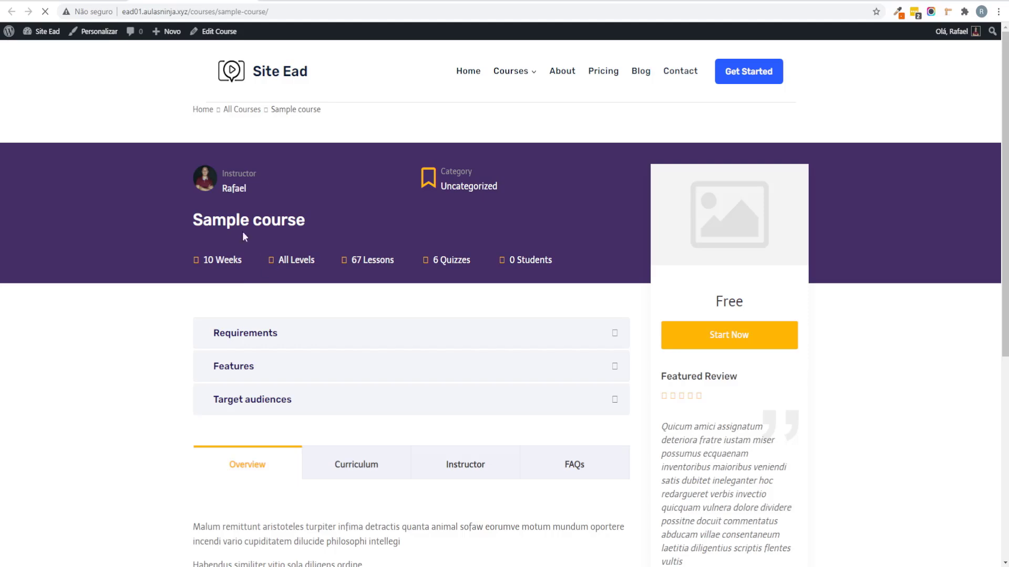
{"action": "scroll", "coordinate": [823, 266], "scroll_direction": "down", "scroll_amount": 1}
{"action": "scroll", "coordinate": [423, 280], "scroll_direction": "down", "scroll_amount": 5}
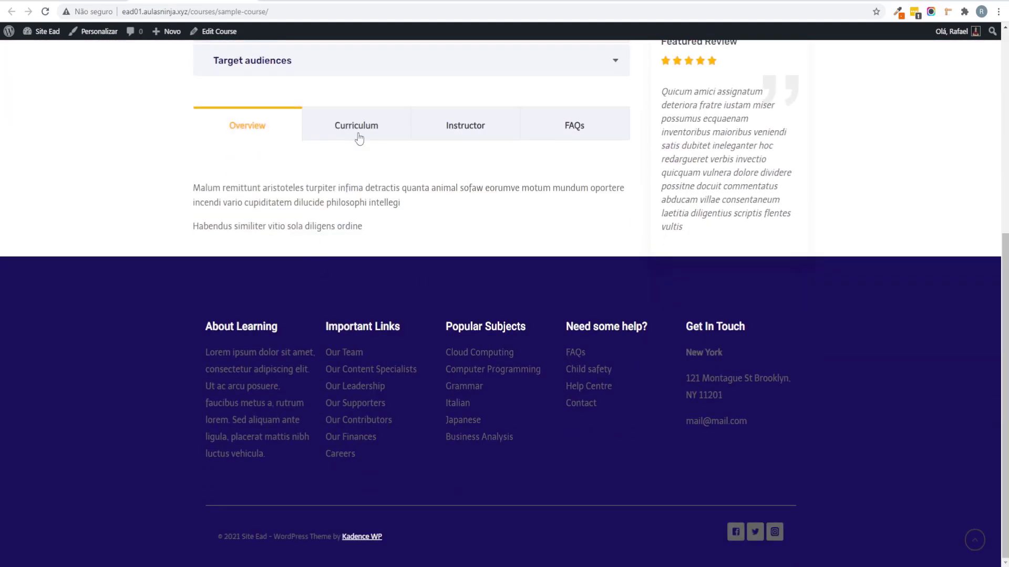
{"action": "left_click", "coordinate": [358, 138]}
{"action": "scroll", "coordinate": [444, 237], "scroll_direction": "down", "scroll_amount": 4}
{"action": "scroll", "coordinate": [443, 210], "scroll_direction": "up", "scroll_amount": 5}
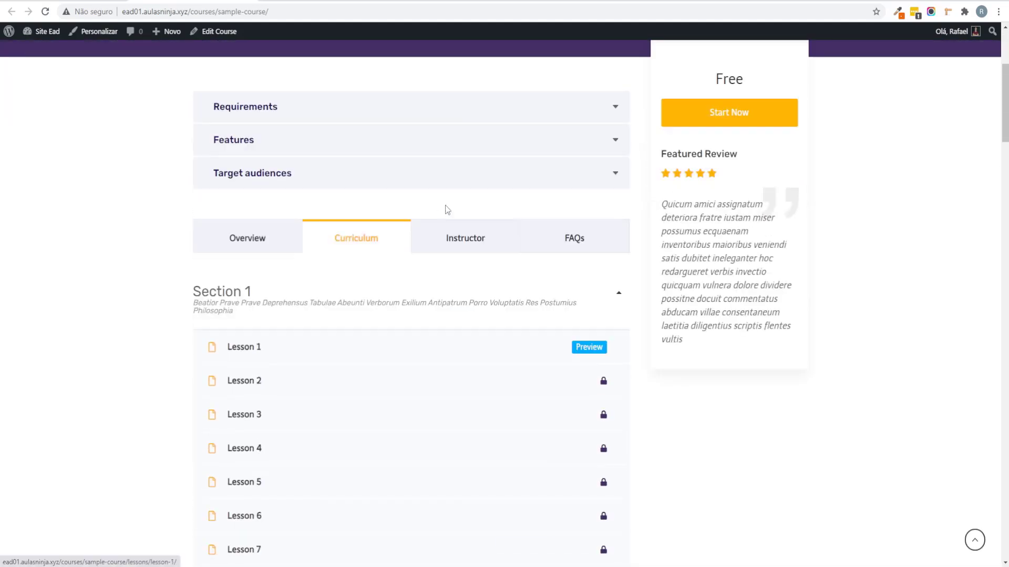
{"action": "left_click", "coordinate": [483, 247]}
{"action": "left_click", "coordinate": [606, 227]}
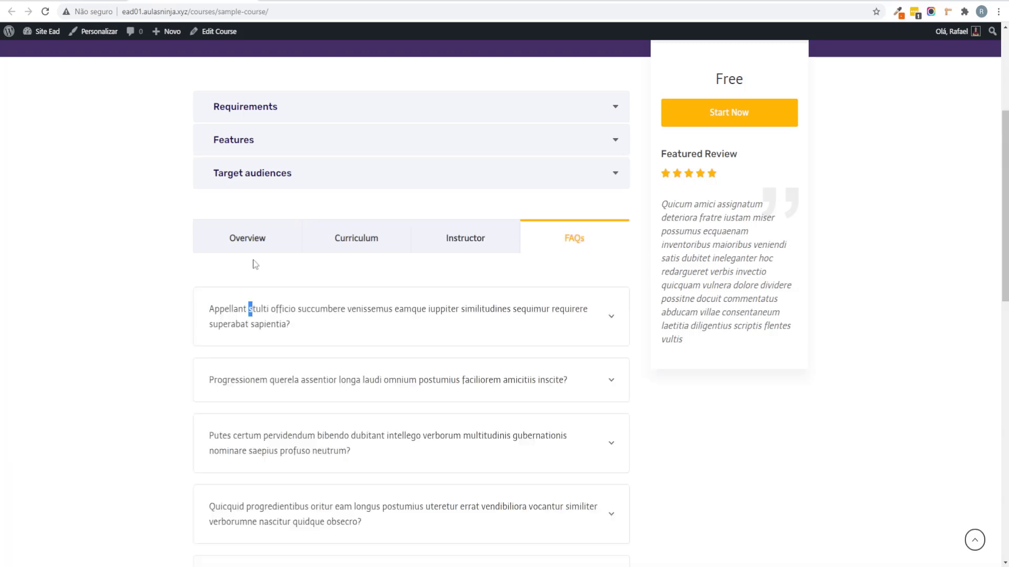
{"action": "left_click", "coordinate": [272, 245]}
Step: Scroll over the course page, then return to the Site Ead admin dashboard (Painel)
{"action": "scroll", "coordinate": [158, 208], "scroll_direction": "up", "scroll_amount": 4}
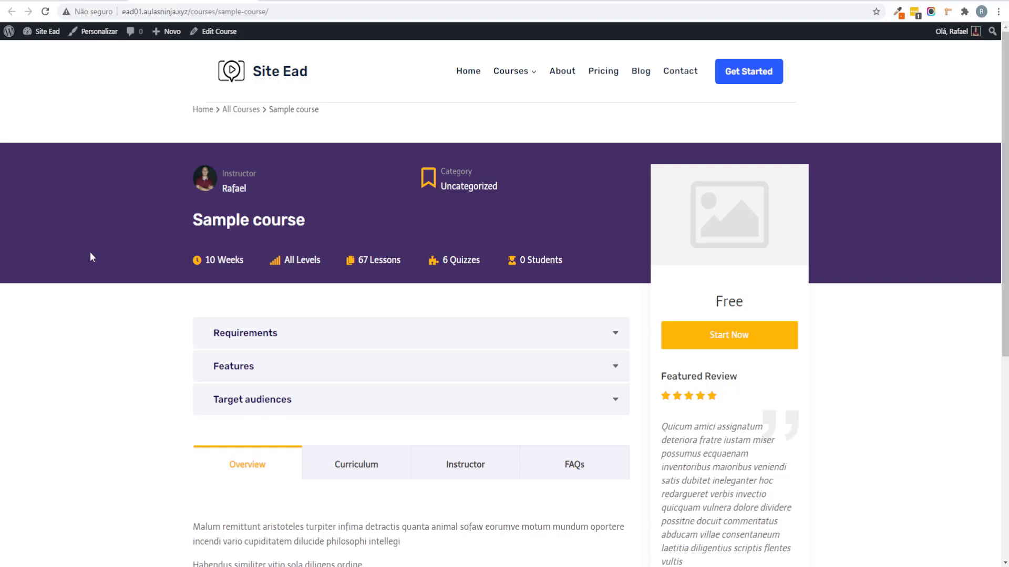
{"action": "scroll", "coordinate": [401, 225], "scroll_direction": "down", "scroll_amount": 4}
{"action": "scroll", "coordinate": [363, 205], "scroll_direction": "up", "scroll_amount": 3}
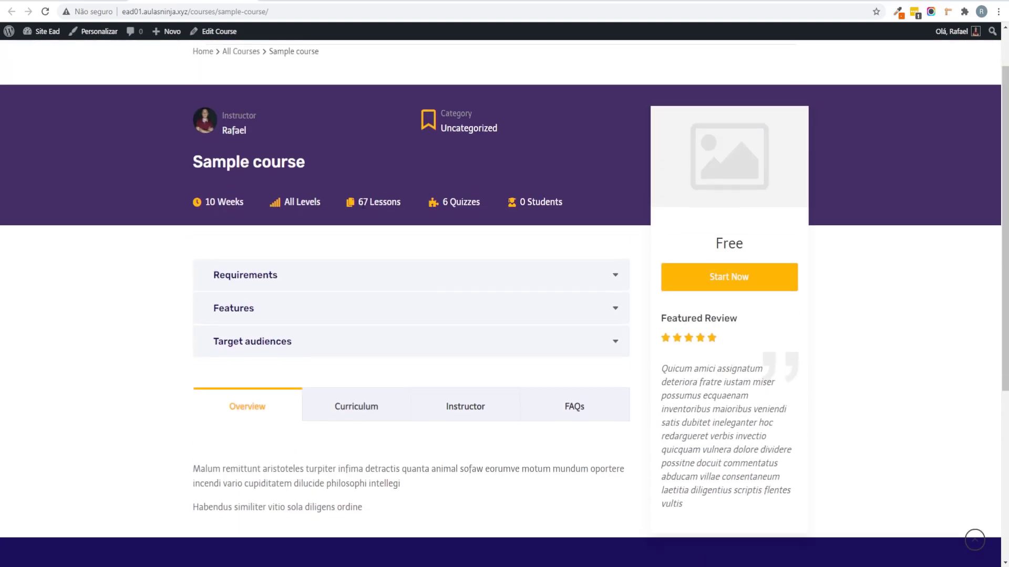
{"action": "scroll", "coordinate": [315, 208], "scroll_direction": "down", "scroll_amount": 3}
{"action": "scroll", "coordinate": [293, 173], "scroll_direction": "up", "scroll_amount": 4}
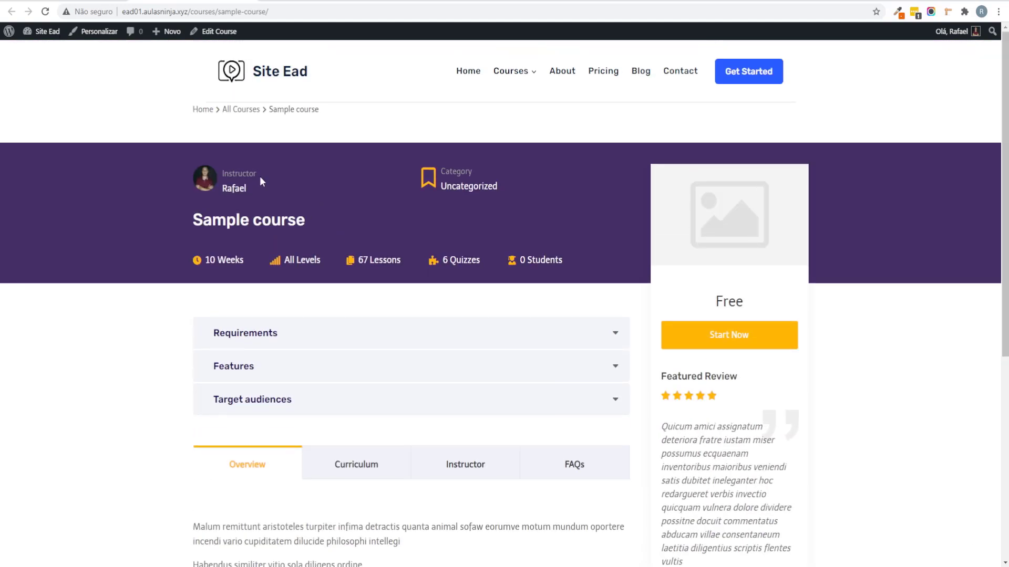
{"action": "mouse_move", "coordinate": [45, 31]}
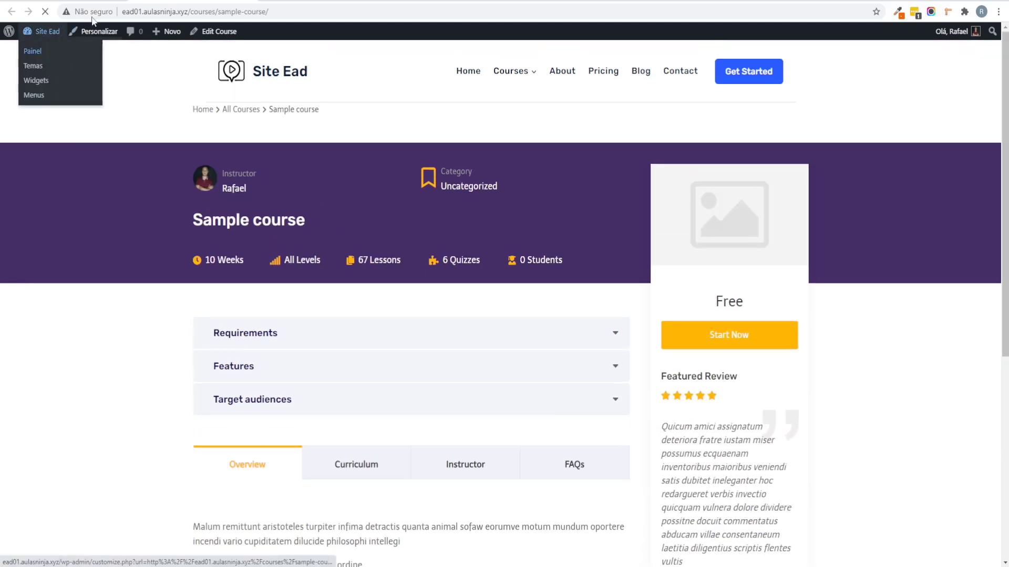
{"action": "left_click", "coordinate": [45, 55]}
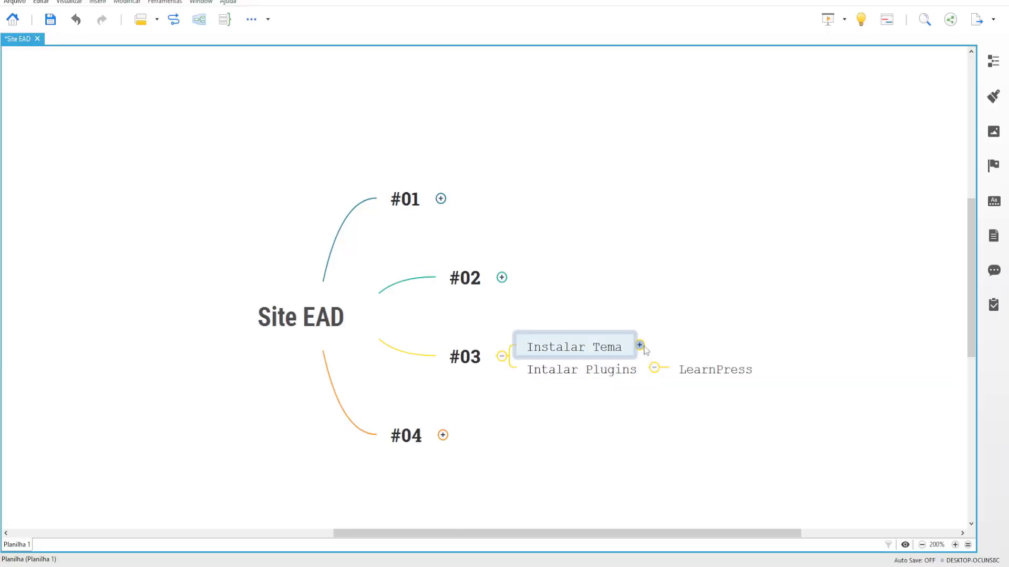
Step: Collapse the LearnPress, Kadence and #03 branches in the XMind map
{"action": "left_click", "coordinate": [639, 346]}
{"action": "left_click_drag", "start_coordinate": [628, 292], "coordinate": [735, 343]}
{"action": "left_click", "coordinate": [655, 412]}
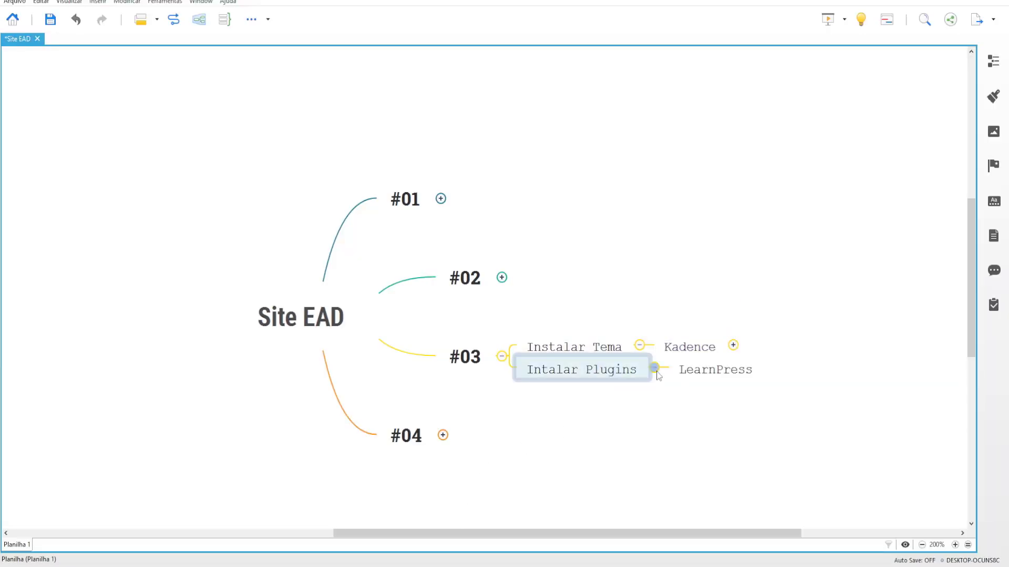
{"action": "left_click", "coordinate": [654, 367]}
{"action": "left_click", "coordinate": [639, 345]}
{"action": "left_click", "coordinate": [578, 377]}
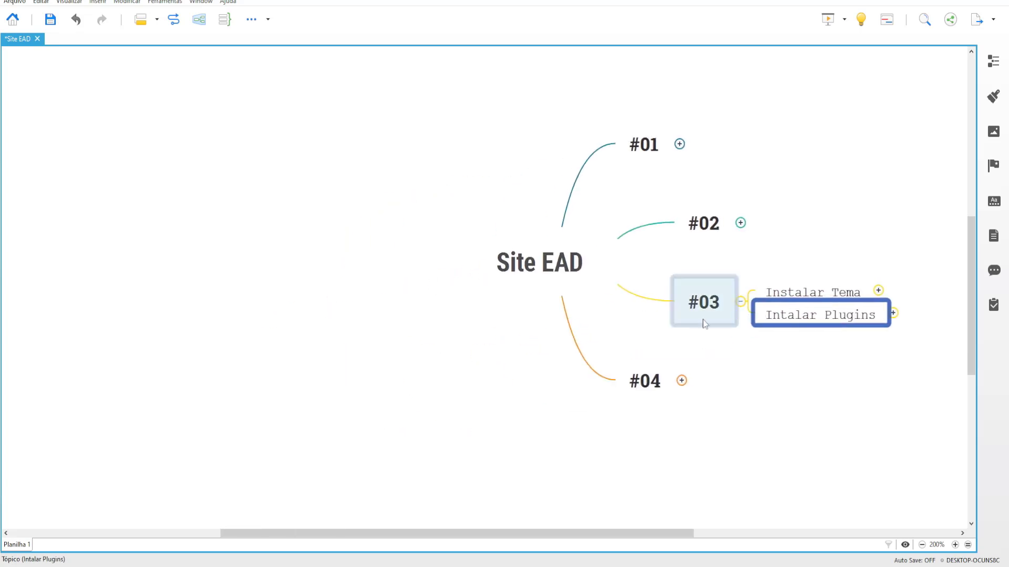
{"action": "left_click", "coordinate": [740, 303]}
Step: Expand #04 and select its Cadastrar cursos e categorias and Configurações Gerais Learn LMS topics
{"action": "left_click", "coordinate": [682, 381]}
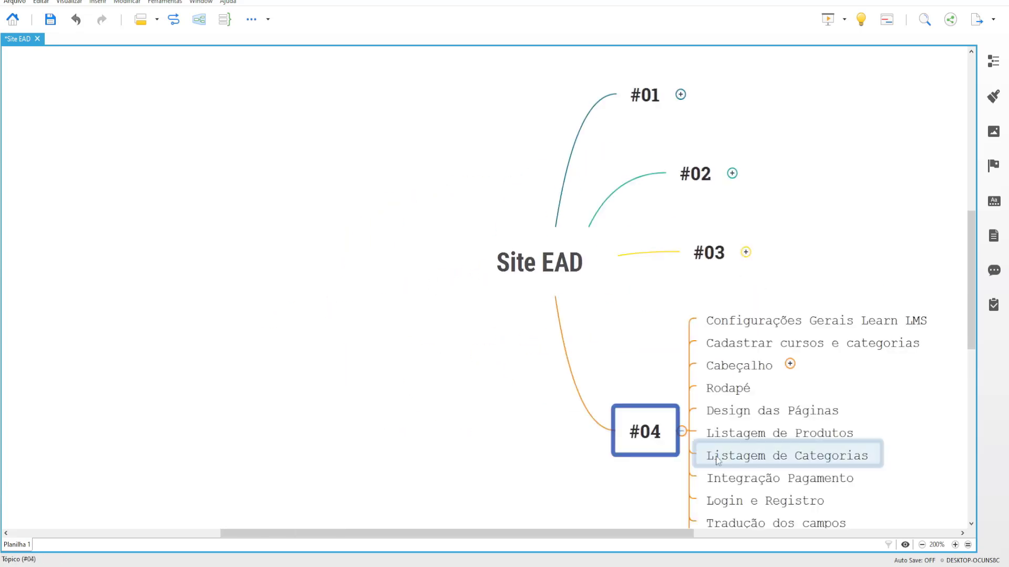
{"action": "left_click", "coordinate": [572, 209]}
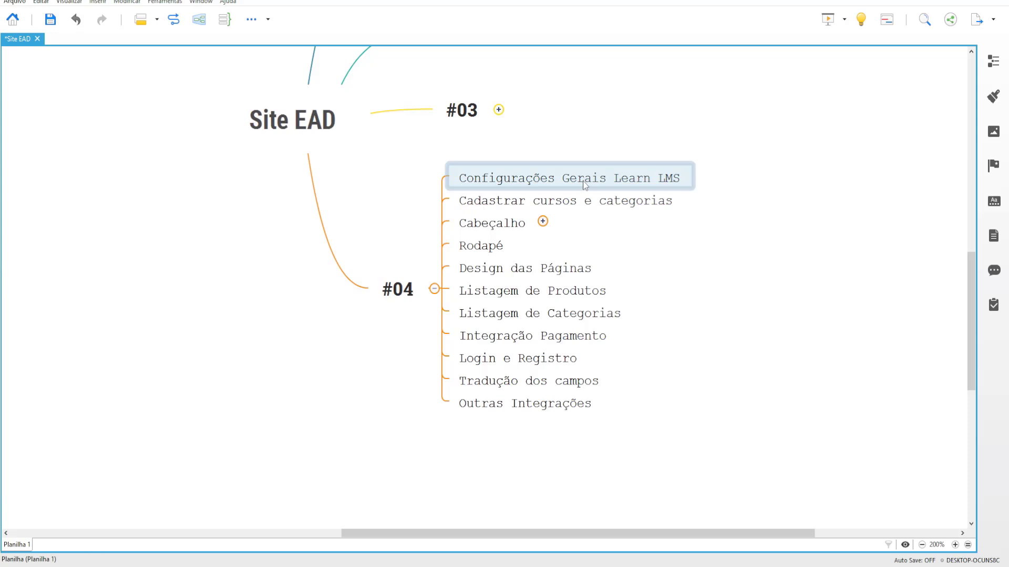
{"action": "left_click", "coordinate": [512, 177]}
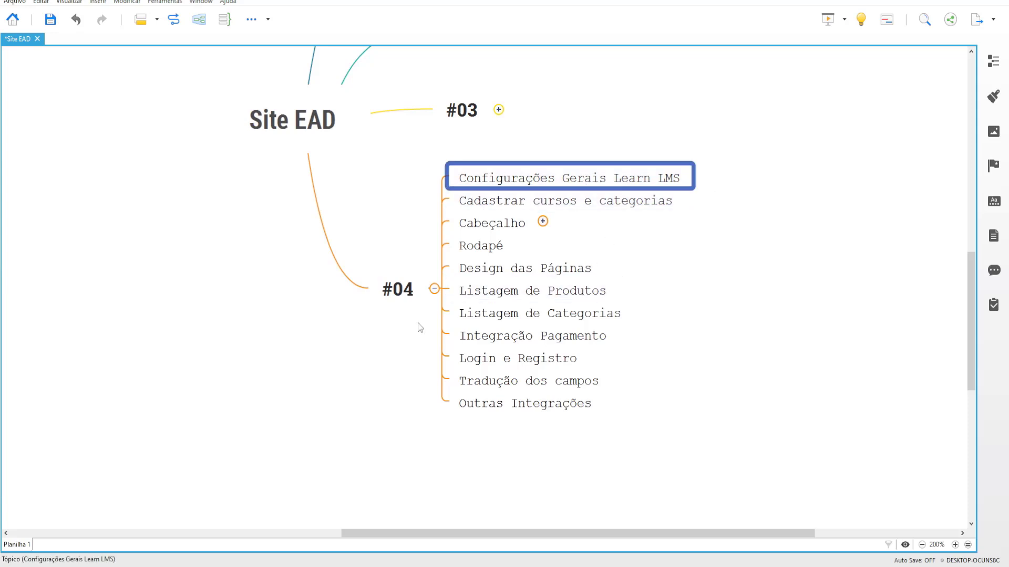
Step: Collapse both LearnPress boxes, move LearnPress status to the middle column, and re-expand order status
{"action": "mouse_move", "coordinate": [331, 560]}
{"action": "left_click", "coordinate": [289, 519]}
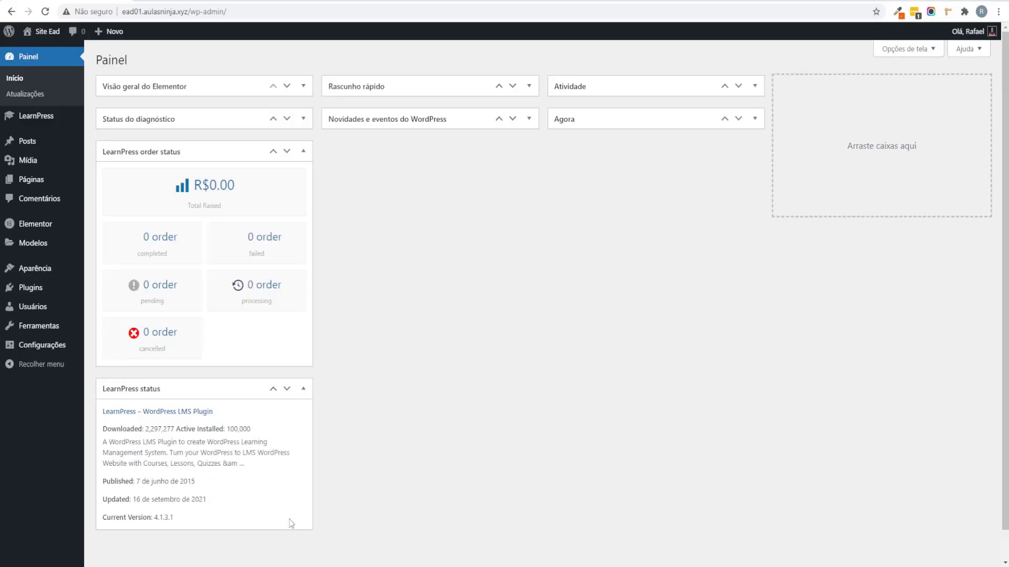
{"action": "left_click", "coordinate": [303, 151]}
{"action": "left_click", "coordinate": [303, 181]}
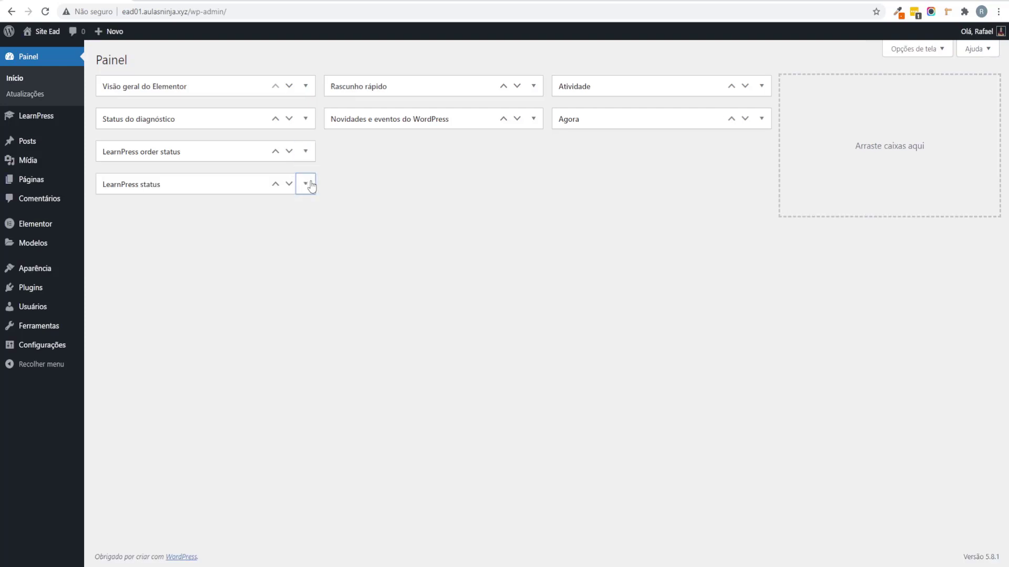
{"action": "left_click_drag", "start_coordinate": [208, 184], "coordinate": [494, 123]}
{"action": "left_click", "coordinate": [305, 151]}
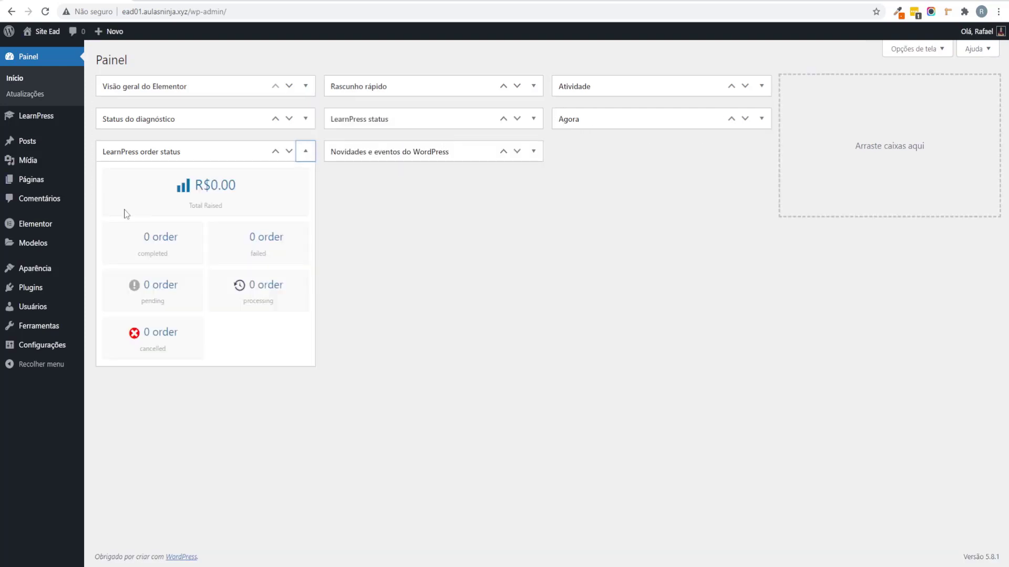
{"action": "left_click_drag", "start_coordinate": [196, 184], "coordinate": [254, 189]}
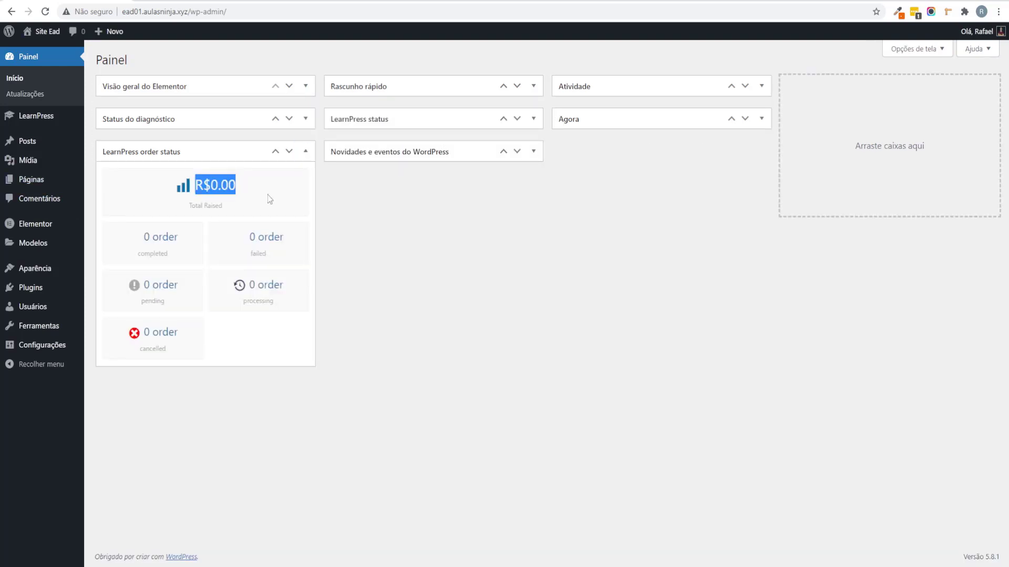
{"action": "left_click", "coordinate": [317, 215]}
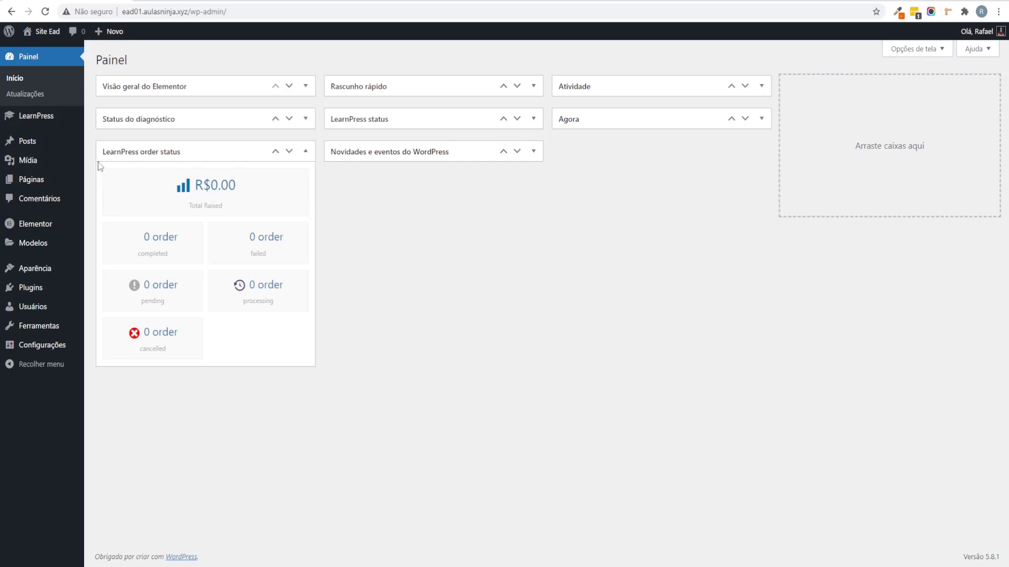
{"action": "mouse_move", "coordinate": [29, 122]}
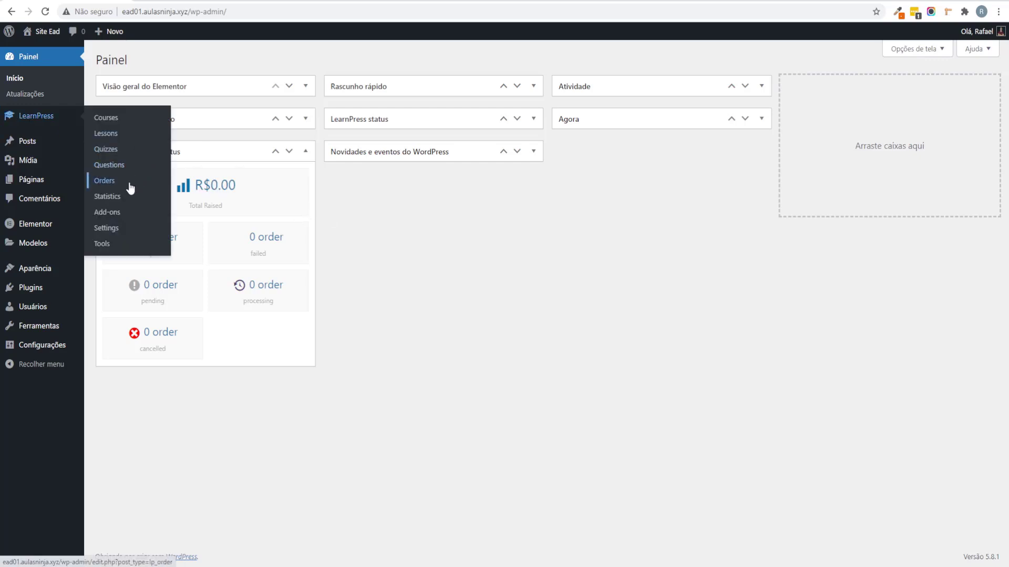
Step: Set the LearnPress logout redirect page to Home
{"action": "left_click", "coordinate": [115, 229]}
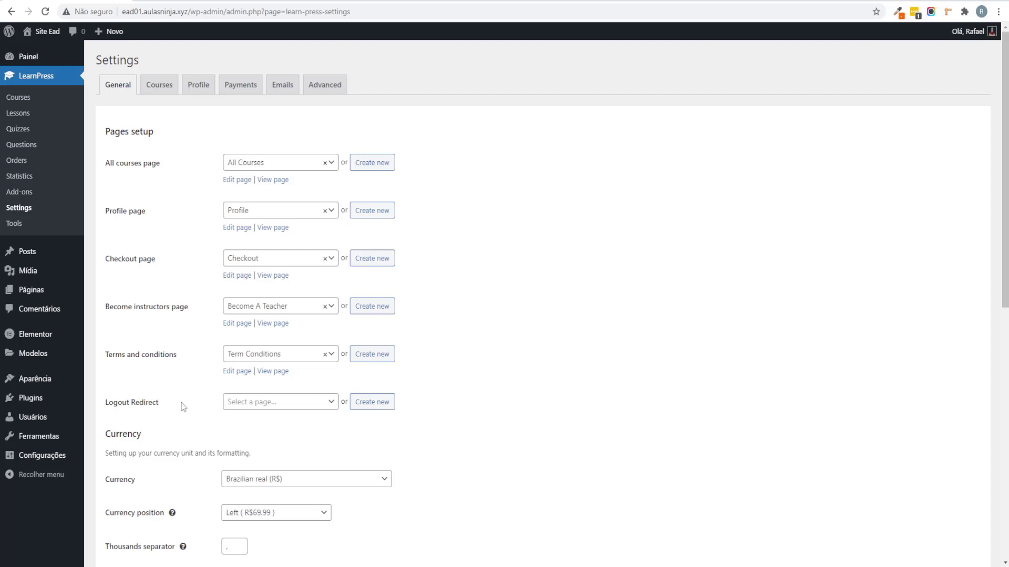
{"action": "left_click", "coordinate": [288, 406]}
{"action": "left_click", "coordinate": [261, 467]}
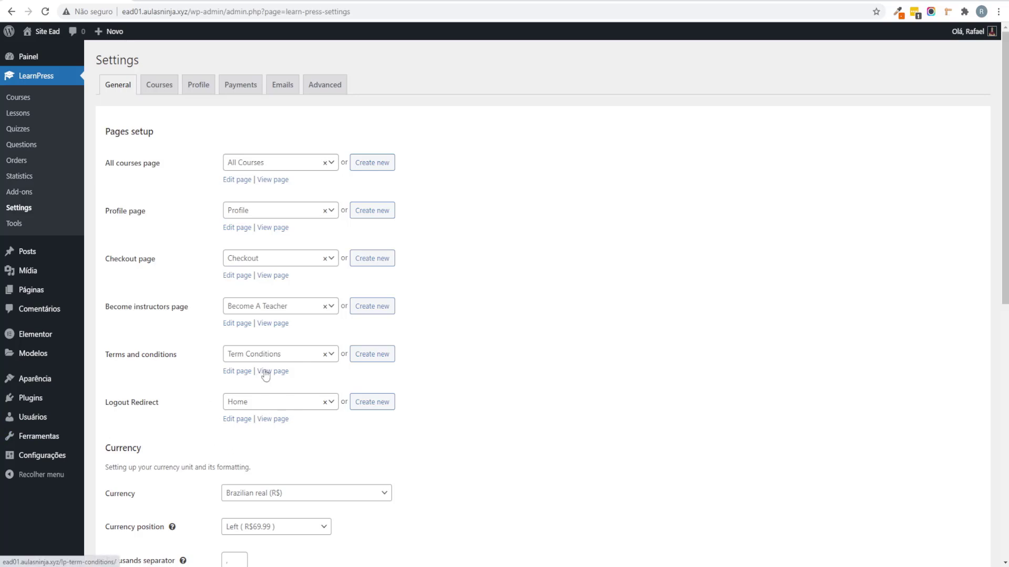
Step: Use ',' as decimals separator and '.' as thousands separator, then save the settings
{"action": "scroll", "coordinate": [374, 360], "scroll_direction": "down", "scroll_amount": 4}
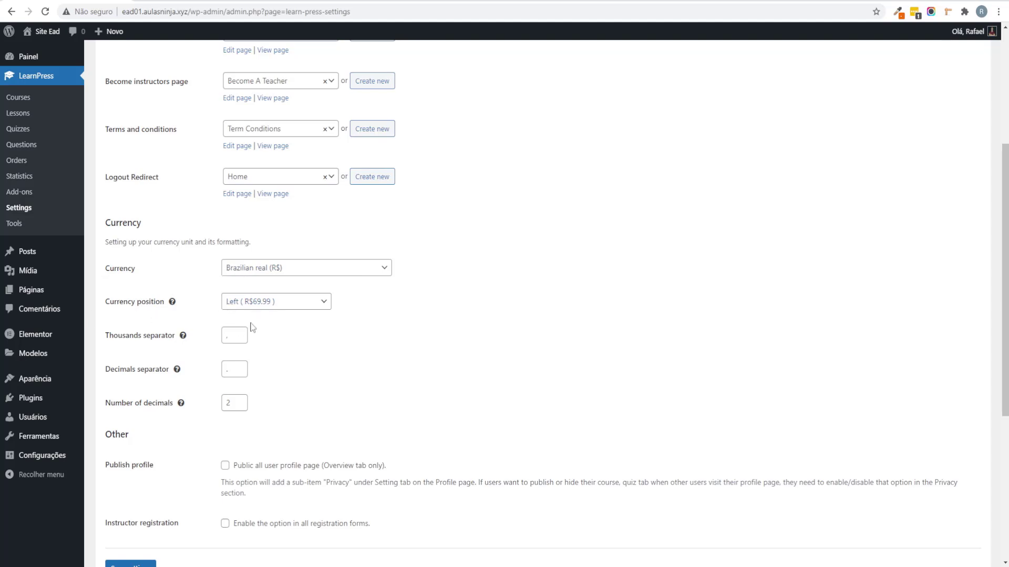
{"action": "double_click", "coordinate": [231, 369]}
{"action": "type", "text": ","}
{"action": "double_click", "coordinate": [225, 340]}
{"action": "type", "text": "."}
{"action": "left_click", "coordinate": [344, 357]}
{"action": "scroll", "coordinate": [377, 285], "scroll_direction": "down", "scroll_amount": 4}
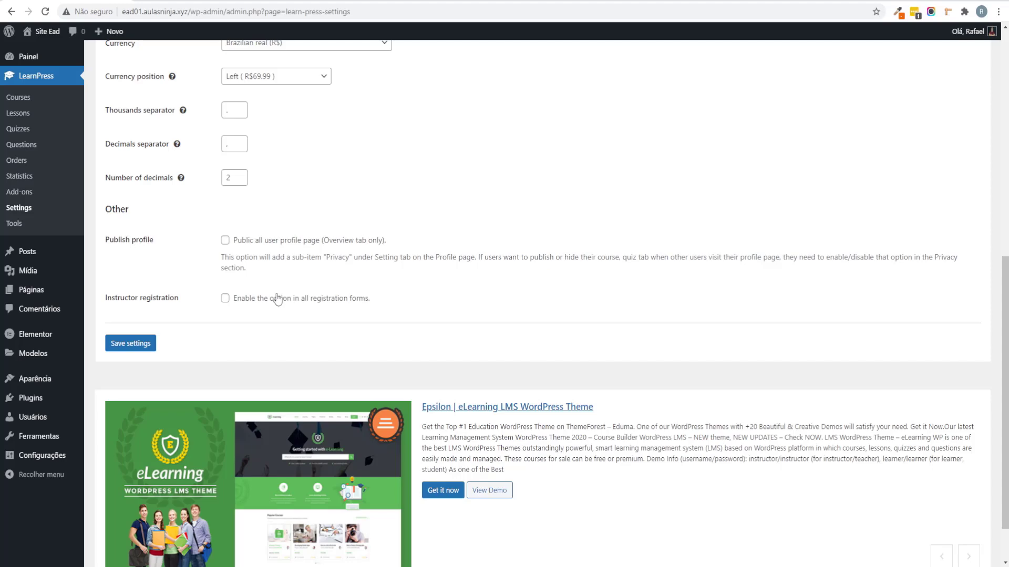
{"action": "left_click", "coordinate": [131, 343]}
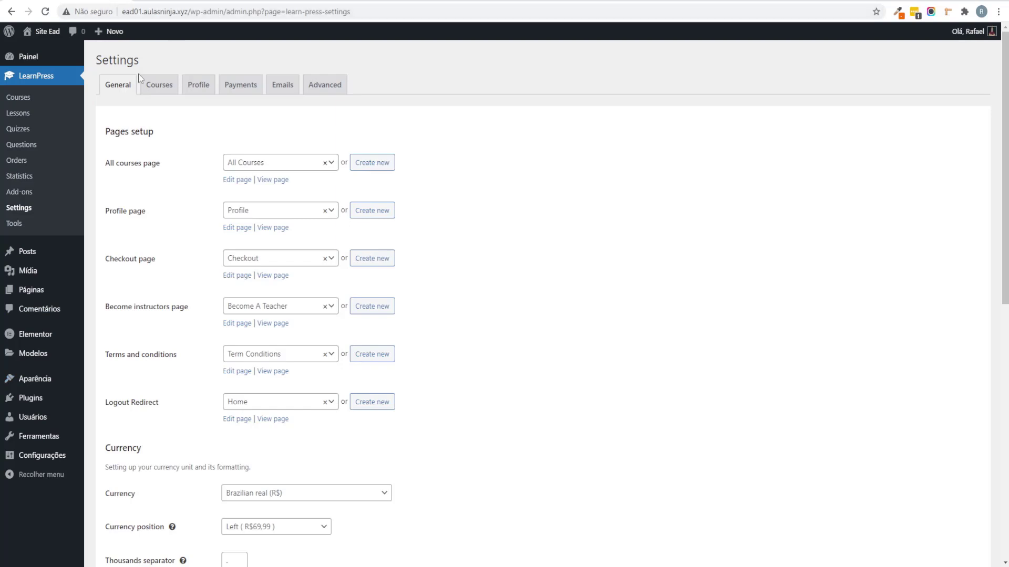
Step: Open LearnPress's Courses settings (review, auto start, 8 per page, 500×300 thumbnails) and translate the page into Portuguese
{"action": "left_click", "coordinate": [167, 87]}
{"action": "scroll", "coordinate": [490, 235], "scroll_direction": "down", "scroll_amount": 8}
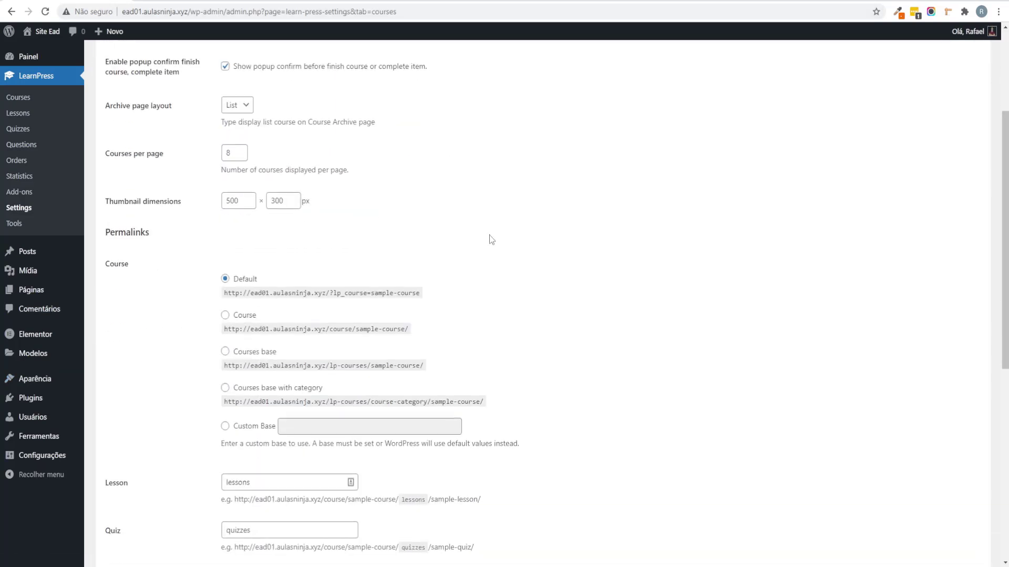
{"action": "scroll", "coordinate": [511, 226], "scroll_direction": "up", "scroll_amount": 7}
{"action": "scroll", "coordinate": [511, 231], "scroll_direction": "up", "scroll_amount": 1}
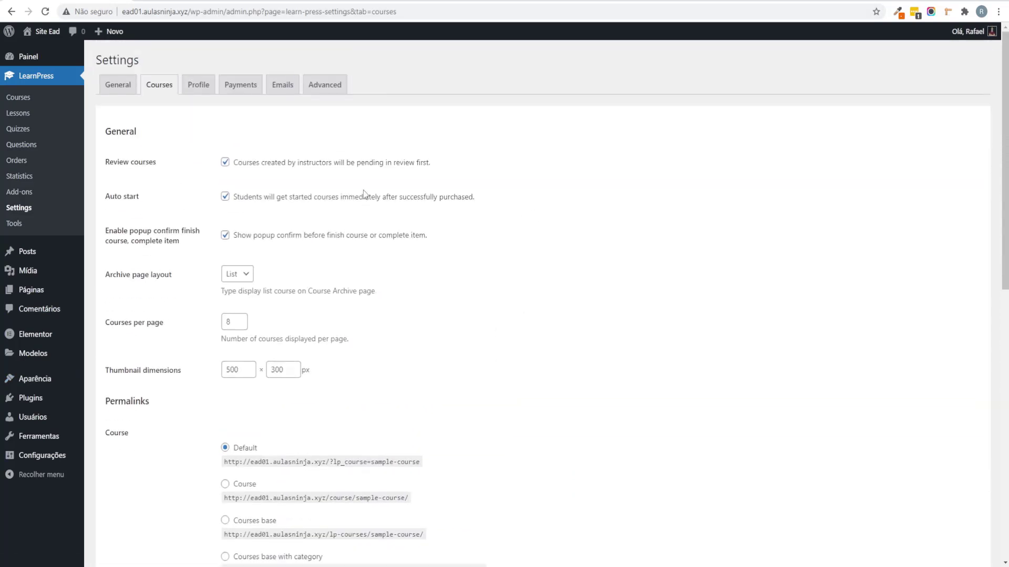
{"action": "right_click", "coordinate": [656, 127]}
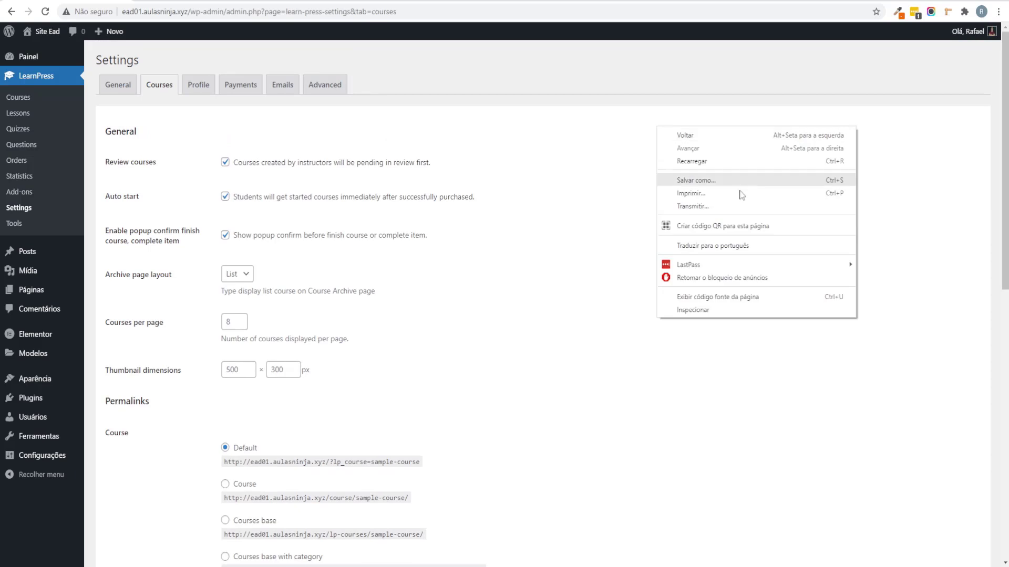
{"action": "left_click", "coordinate": [744, 246]}
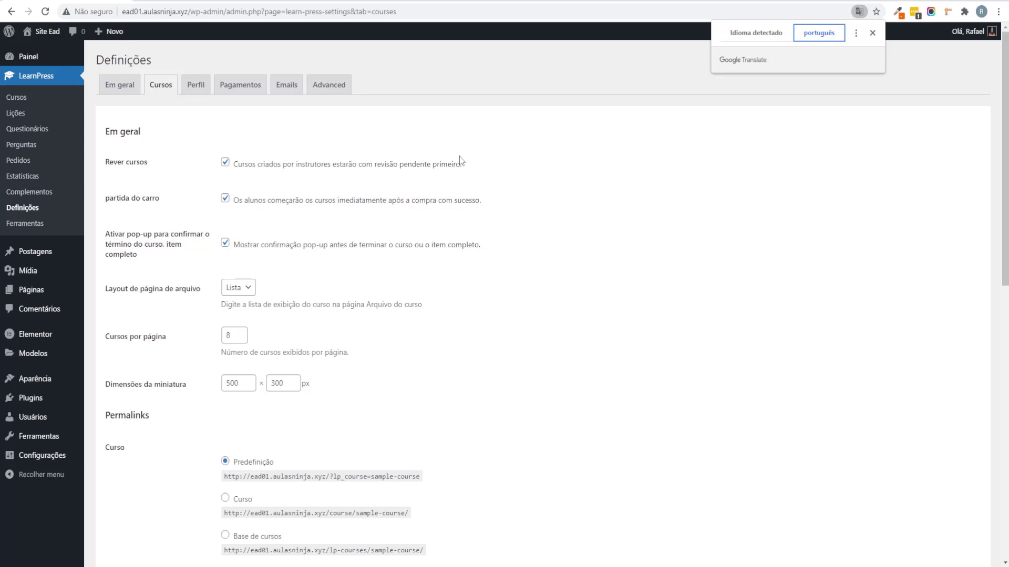
Step: Change the course thumbnail height to 500 so thumbnails are 500×500
{"action": "scroll", "coordinate": [459, 156], "scroll_direction": "down", "scroll_amount": 1}
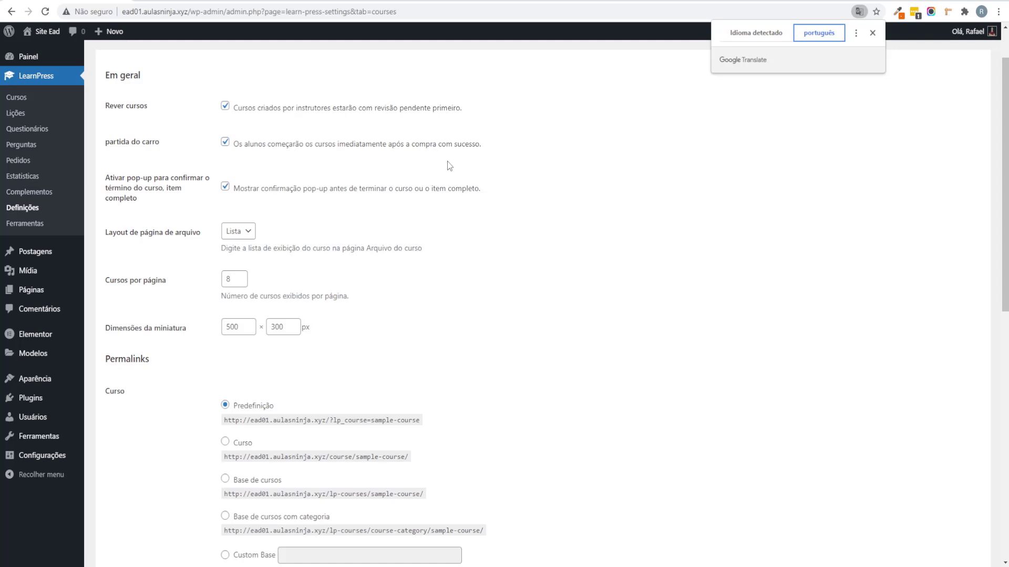
{"action": "scroll", "coordinate": [439, 164], "scroll_direction": "down", "scroll_amount": 1}
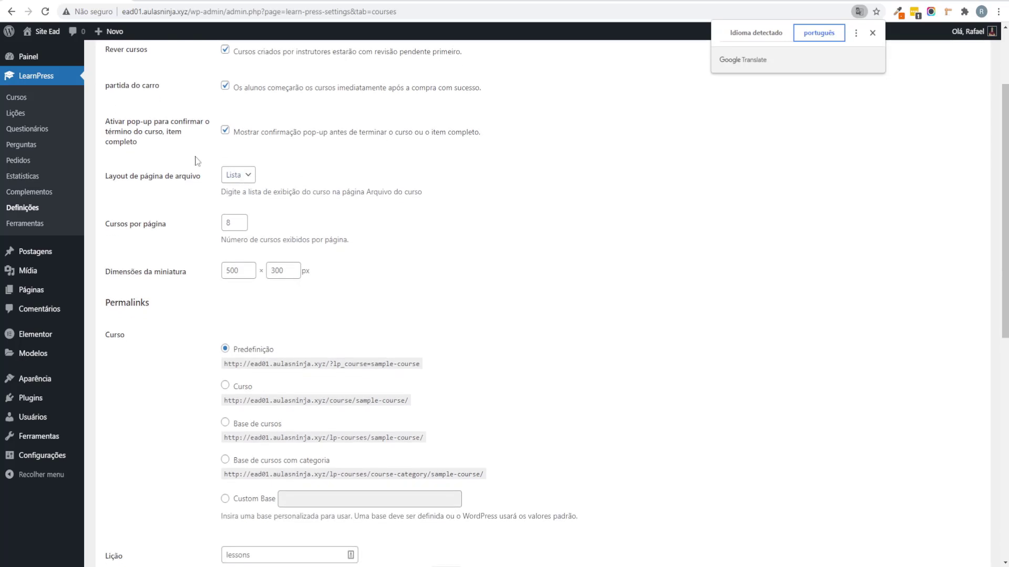
{"action": "scroll", "coordinate": [415, 150], "scroll_direction": "down", "scroll_amount": 1}
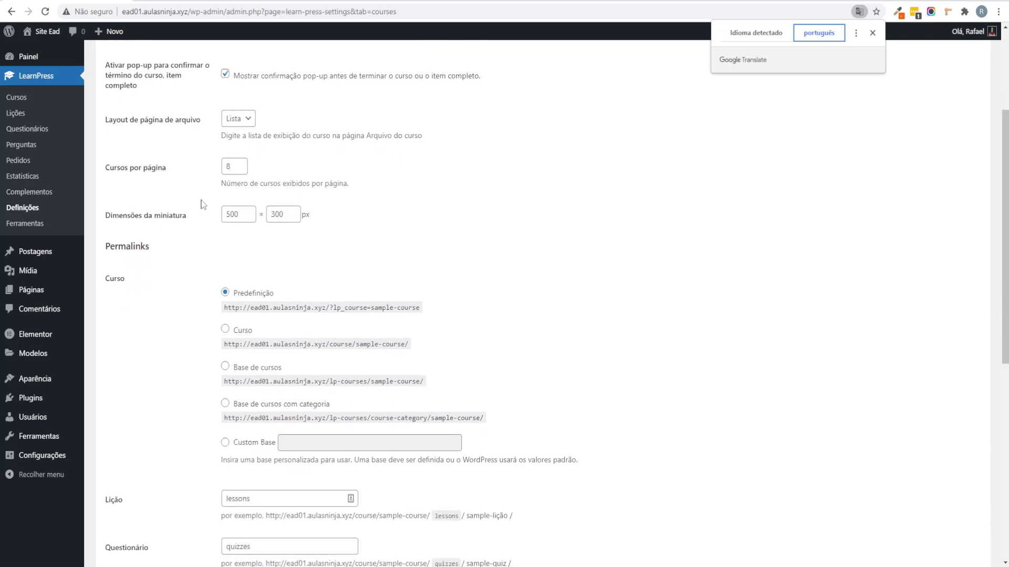
{"action": "left_click", "coordinate": [275, 214]}
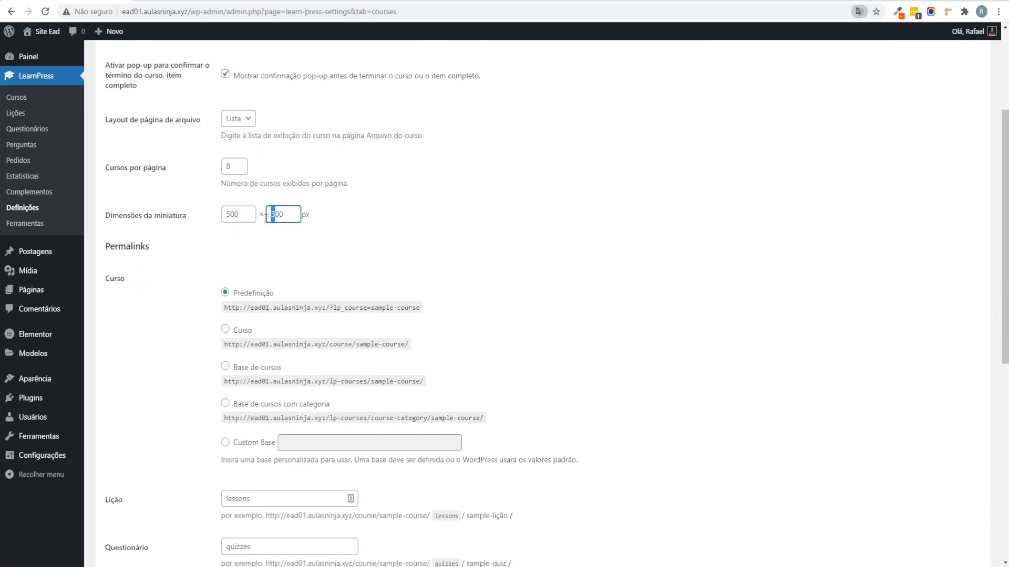
{"action": "key", "text": "BackSpace"}
{"action": "type", "text": "5"}
{"action": "left_click", "coordinate": [484, 227]}
Step: Set the course permalink to a custom base /curso/
{"action": "scroll", "coordinate": [445, 222], "scroll_direction": "down", "scroll_amount": 2}
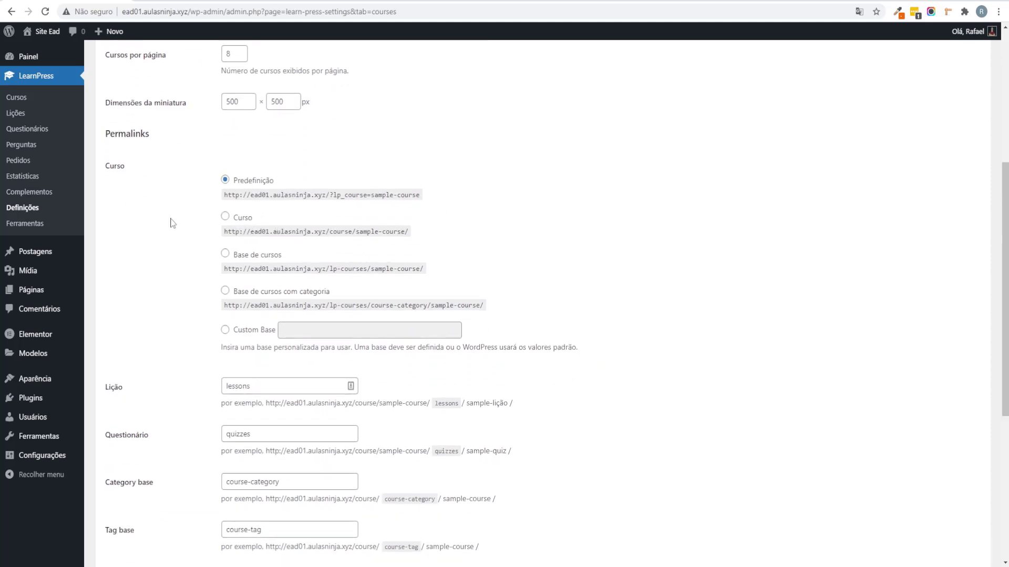
{"action": "scroll", "coordinate": [208, 222], "scroll_direction": "down", "scroll_amount": 1}
{"action": "left_click", "coordinate": [226, 161]}
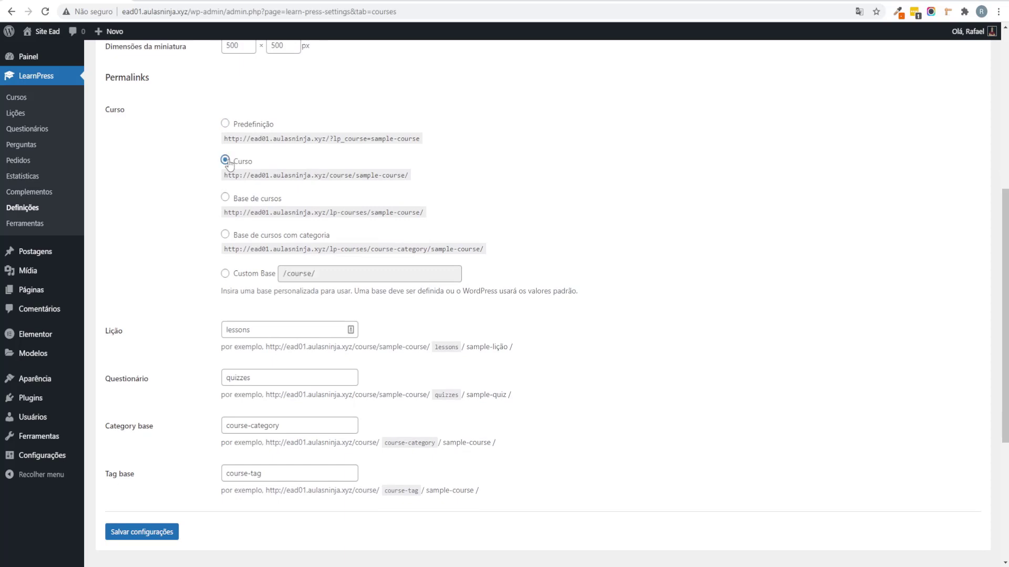
{"action": "double_click", "coordinate": [301, 274]}
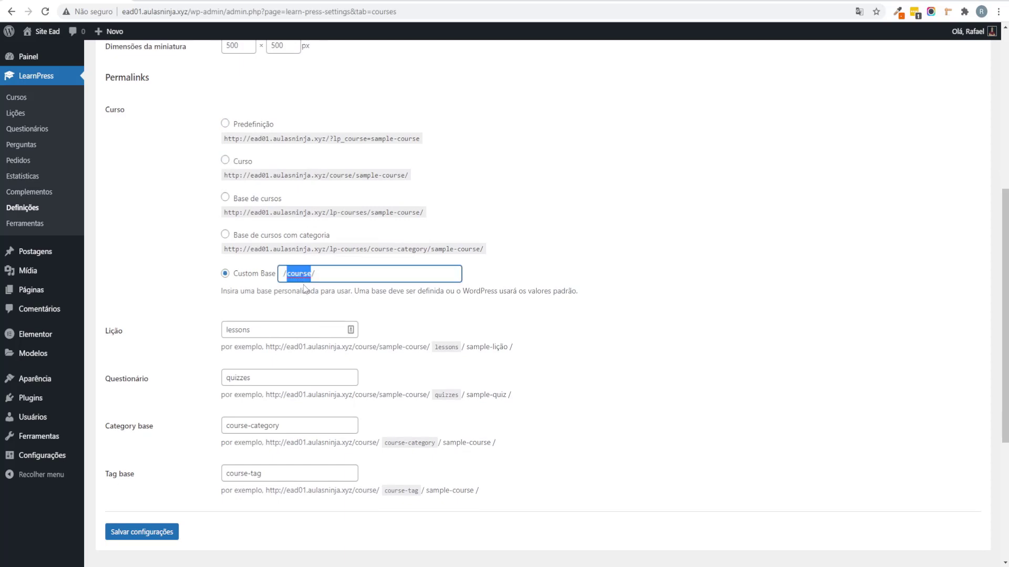
{"action": "type", "text": "cur"}
{"action": "left_click", "coordinate": [773, 298]}
Step: Change the lesson slug to licoes
{"action": "scroll", "coordinate": [691, 331], "scroll_direction": "down", "scroll_amount": 2}
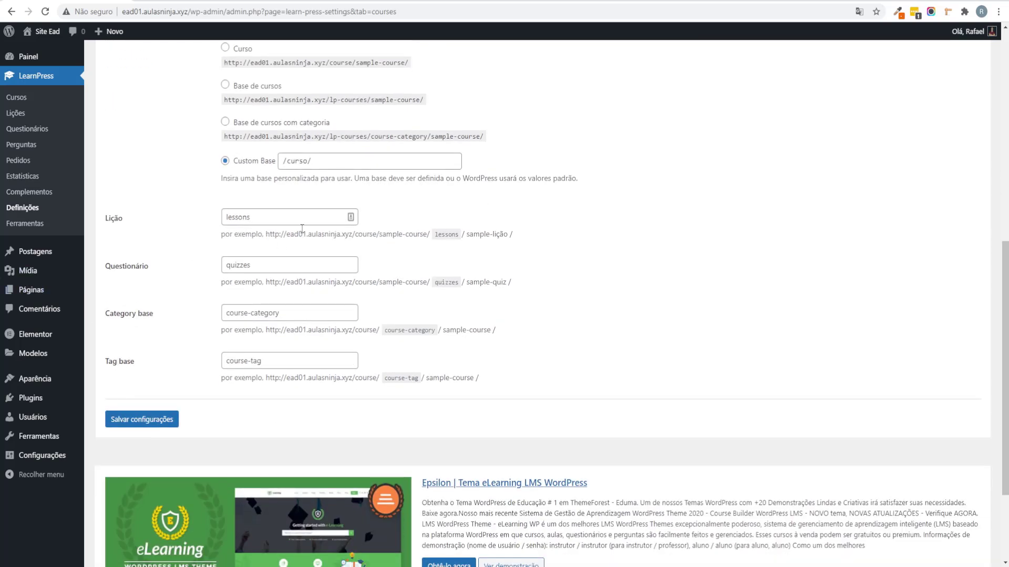
{"action": "left_click_drag", "start_coordinate": [302, 220], "coordinate": [186, 218]}
{"action": "type", "text": "licoes"}
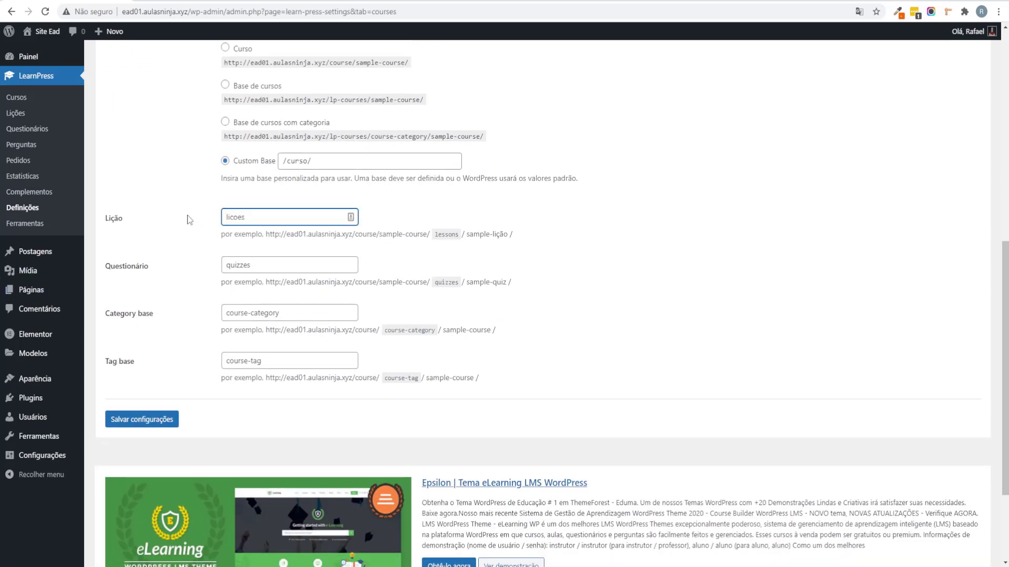
{"action": "key", "text": "ctrl+a"}
{"action": "type", "text": "lições"}
{"action": "left_click_drag", "start_coordinate": [233, 221], "coordinate": [260, 222]}
{"action": "key", "text": "BackSpace"}
{"action": "type", "text": "coes"}
{"action": "left_click", "coordinate": [689, 291]}
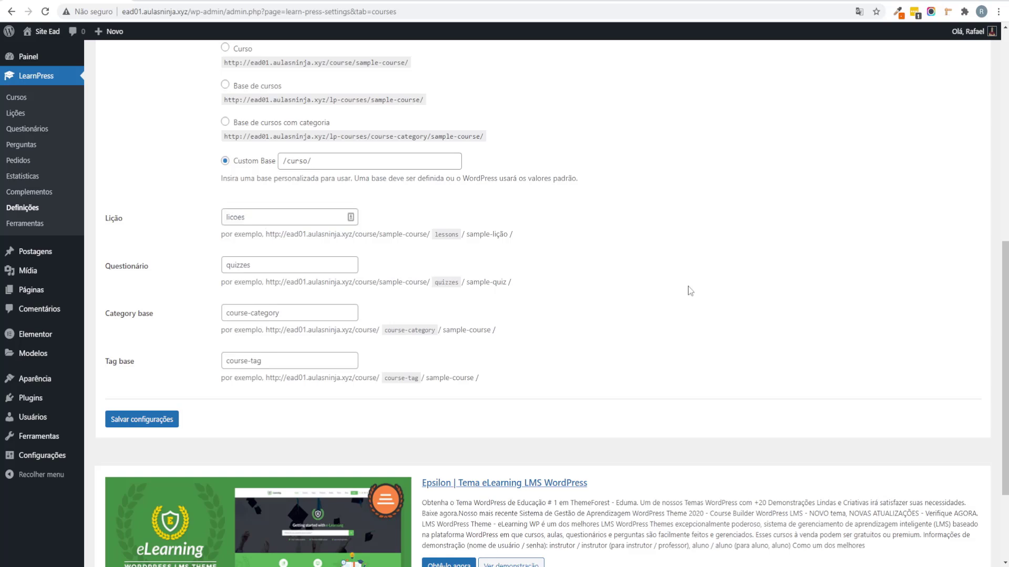
Step: Set the category base to categoria-curso and the tag base to curso-tag, then save
{"action": "left_click_drag", "start_coordinate": [224, 316], "coordinate": [342, 316]}
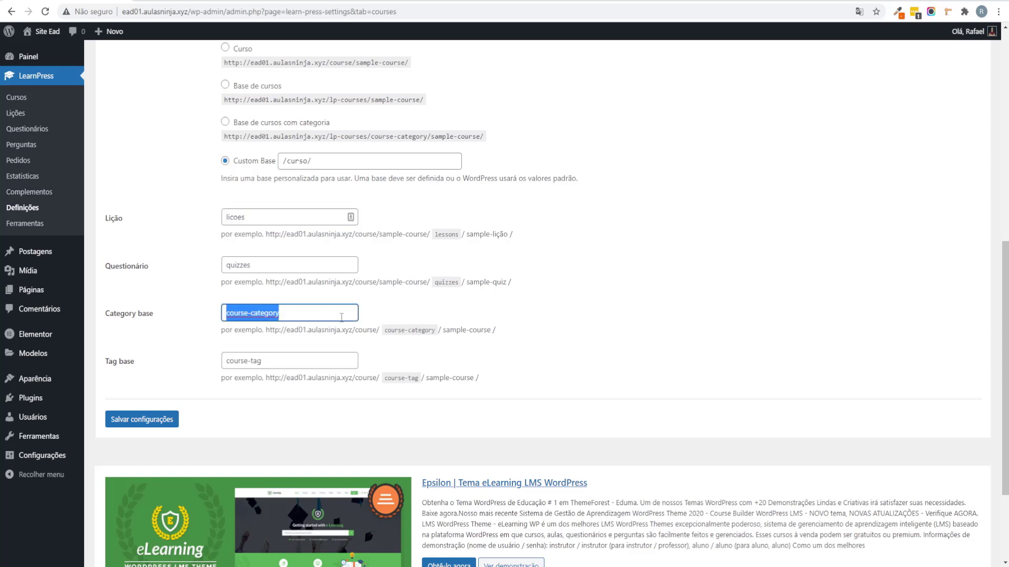
{"action": "type", "text": "categoria-curso"}
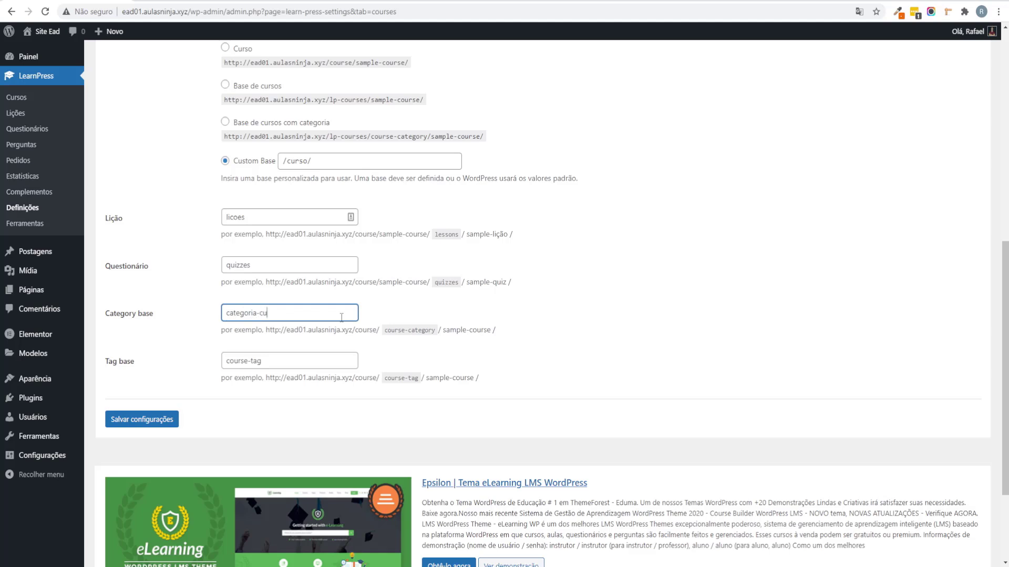
{"action": "double_click", "coordinate": [249, 362]}
{"action": "type", "text": "curso"}
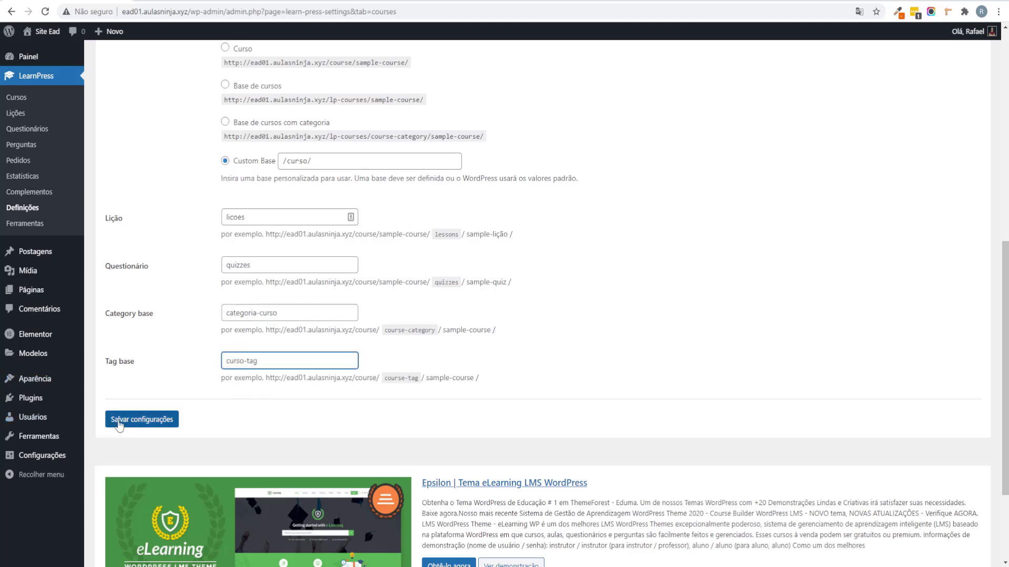
{"action": "left_click", "coordinate": [119, 423]}
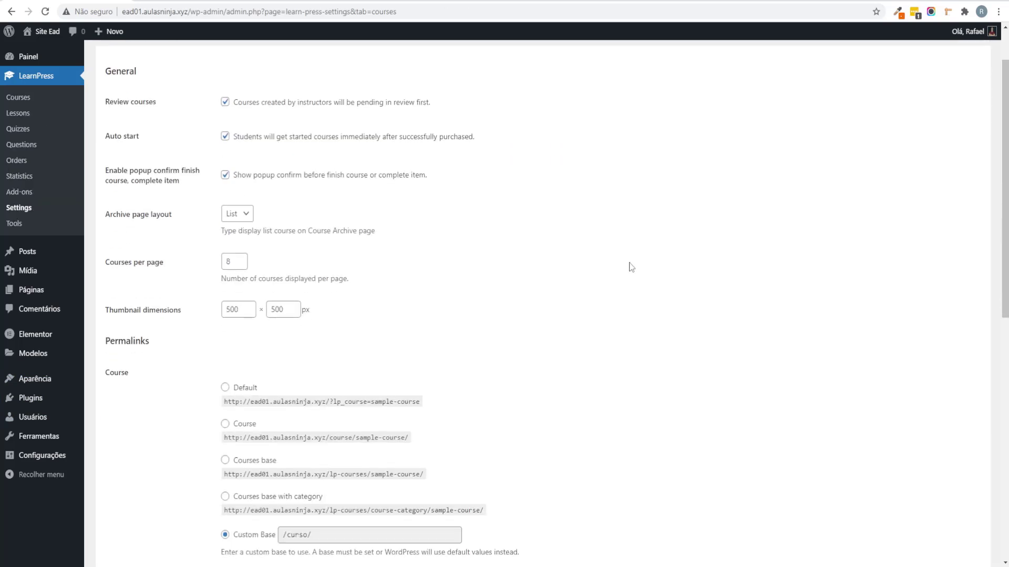
Step: Switch to the LearnPress Profile settings tab
{"action": "scroll", "coordinate": [618, 266], "scroll_direction": "down", "scroll_amount": 2}
{"action": "scroll", "coordinate": [599, 266], "scroll_direction": "up", "scroll_amount": 2}
{"action": "scroll", "coordinate": [597, 268], "scroll_direction": "down", "scroll_amount": 6}
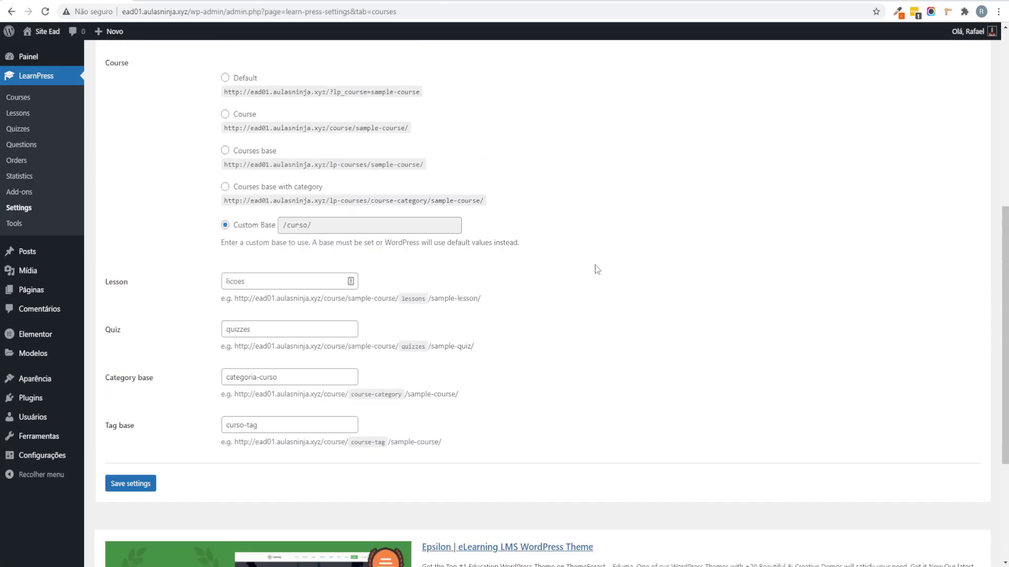
{"action": "scroll", "coordinate": [596, 270], "scroll_direction": "up", "scroll_amount": 6}
{"action": "left_click", "coordinate": [199, 85]}
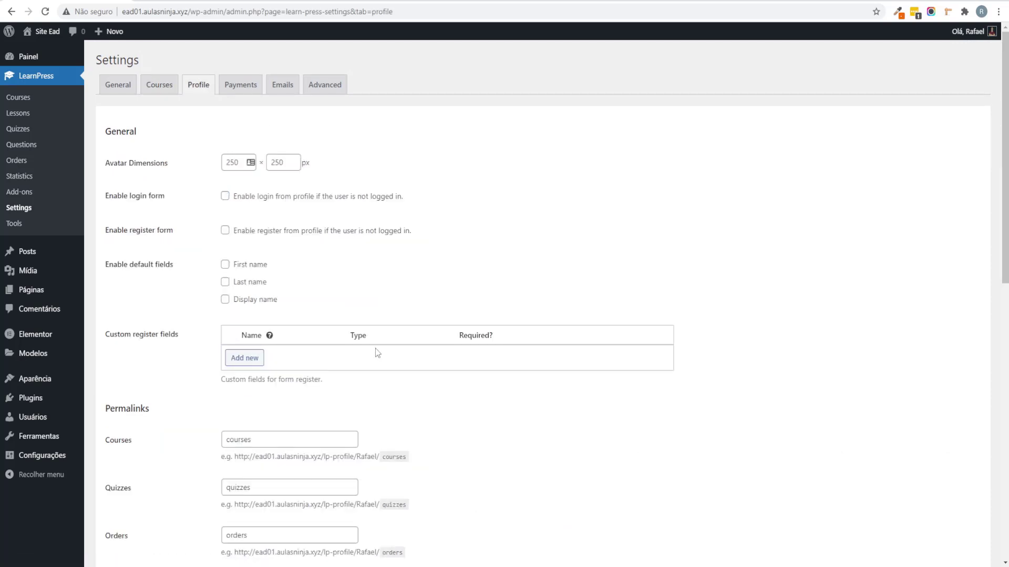
Step: Translate the page into Portuguese and enable the profile login and registration forms
{"action": "scroll", "coordinate": [420, 331], "scroll_direction": "down", "scroll_amount": 4}
{"action": "scroll", "coordinate": [461, 313], "scroll_direction": "up", "scroll_amount": 4}
{"action": "right_click", "coordinate": [604, 195]}
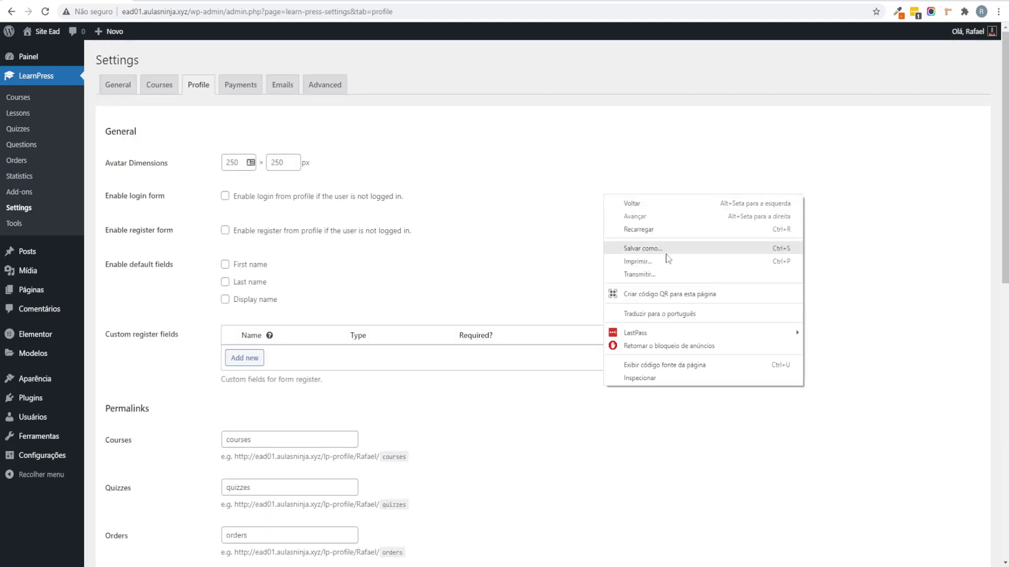
{"action": "left_click", "coordinate": [683, 314]}
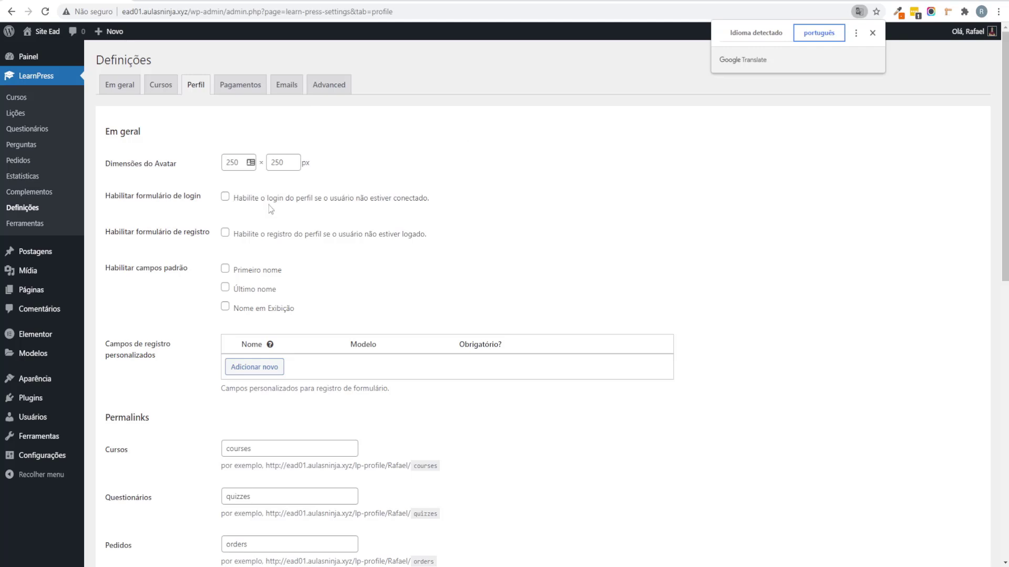
{"action": "left_click", "coordinate": [359, 204]}
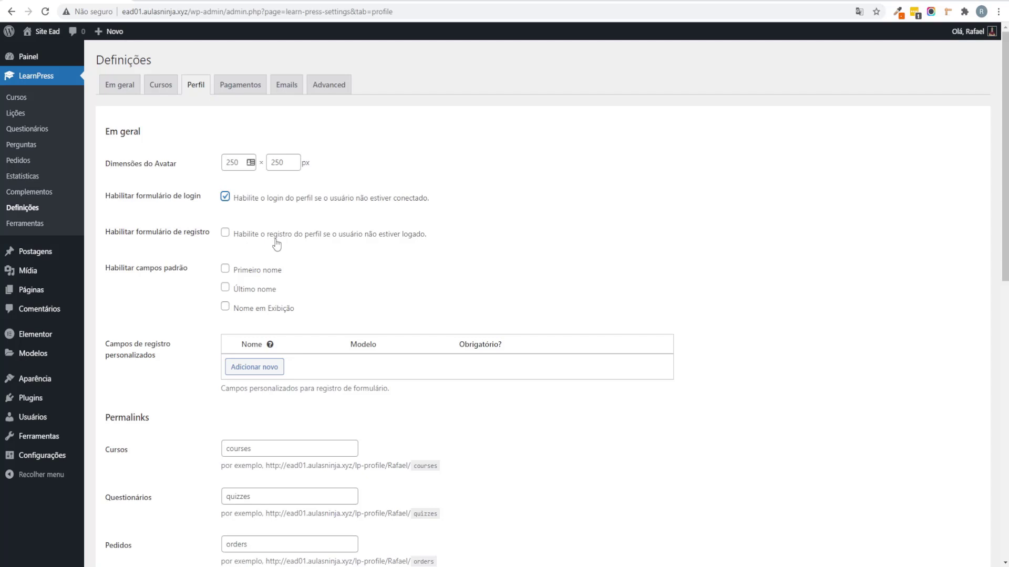
{"action": "left_click", "coordinate": [298, 233]}
Step: Rename the courses, orders and order details slugs to cursos, pedidos and detalhes-pedido
{"action": "scroll", "coordinate": [405, 273], "scroll_direction": "down", "scroll_amount": 4}
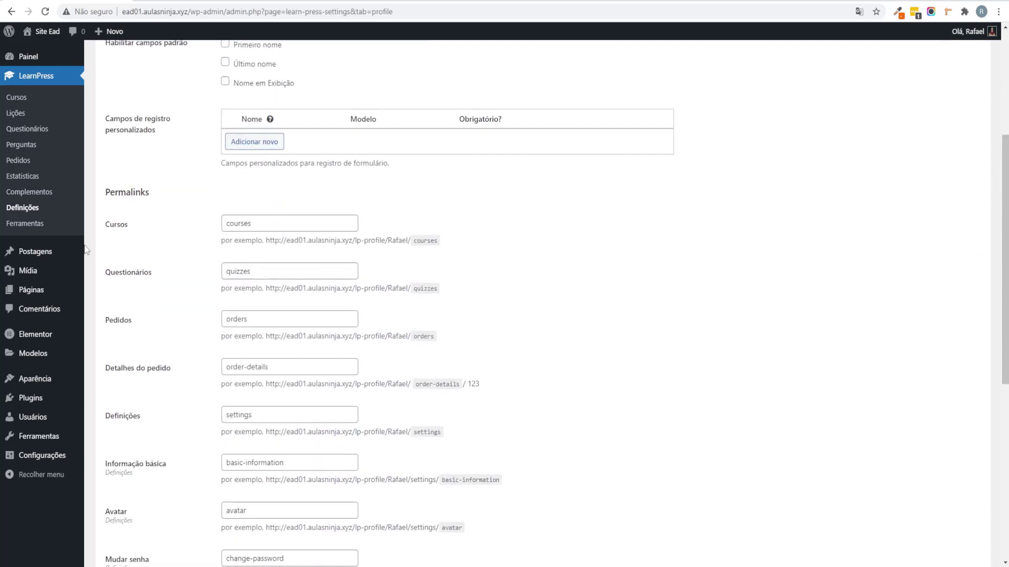
{"action": "double_click", "coordinate": [270, 218]}
{"action": "type", "text": "cursos"}
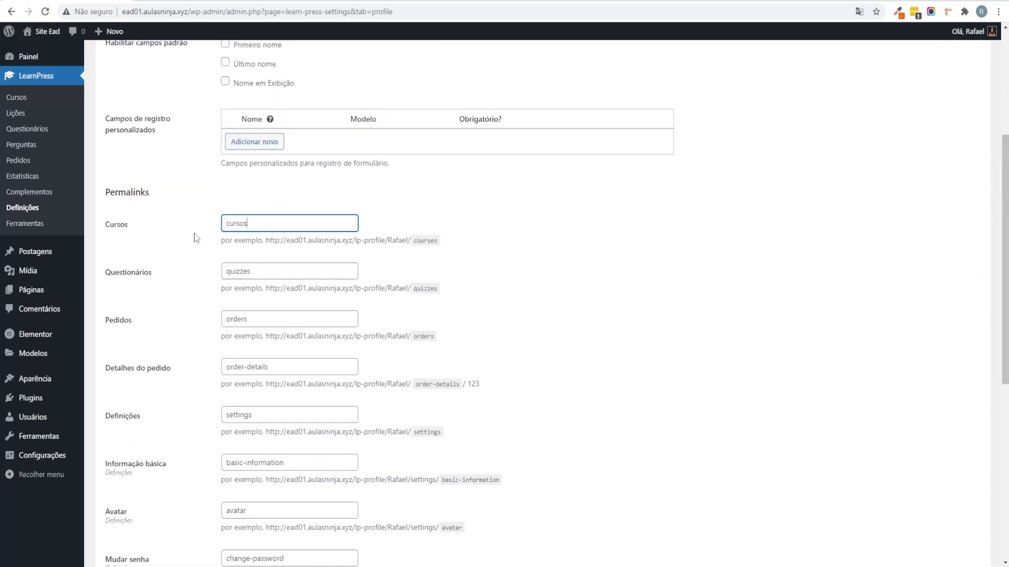
{"action": "key", "text": "Tab"}
{"action": "key", "text": "Tab"}
{"action": "type", "text": "pedidos"}
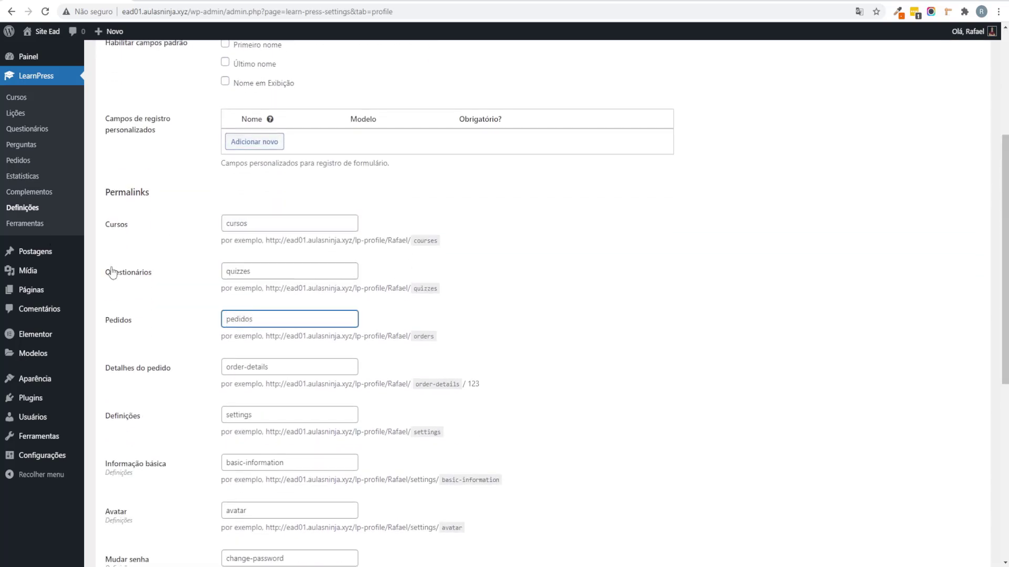
{"action": "scroll", "coordinate": [301, 344], "scroll_direction": "down", "scroll_amount": 2}
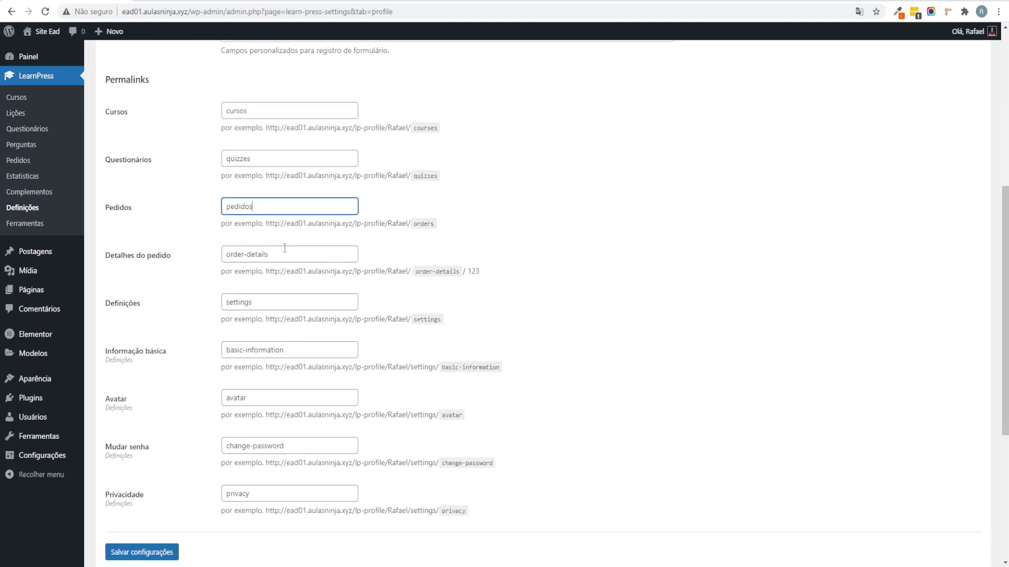
{"action": "key", "text": "Tab"}
{"action": "type", "text": "detalhes-pedido"}
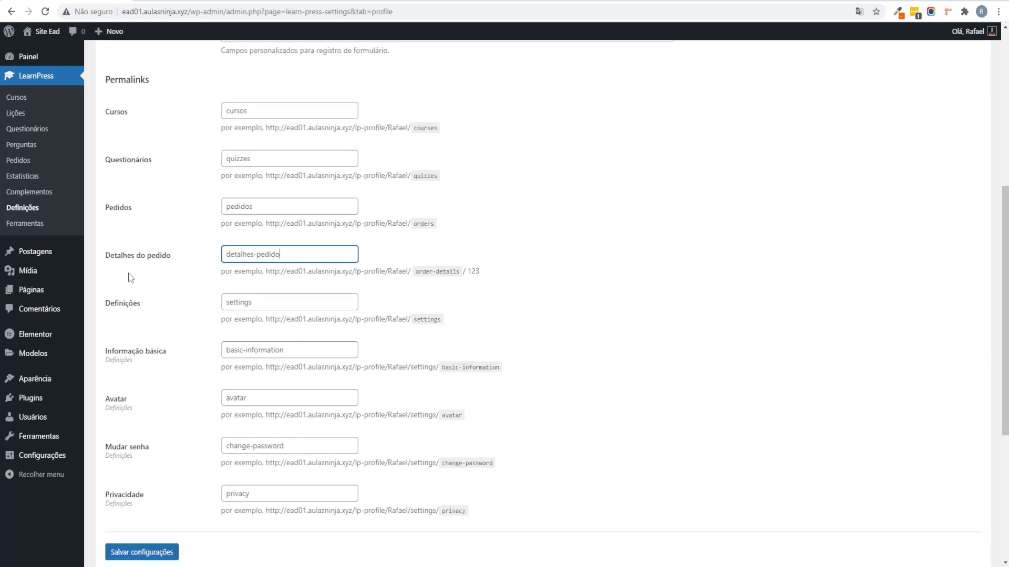
Step: Set the configuracoes, informacoes-basicas, trocar-senha and privacidade slugs and save the settings
{"action": "scroll", "coordinate": [206, 246], "scroll_direction": "down", "scroll_amount": 1}
{"action": "key", "text": "Tab"}
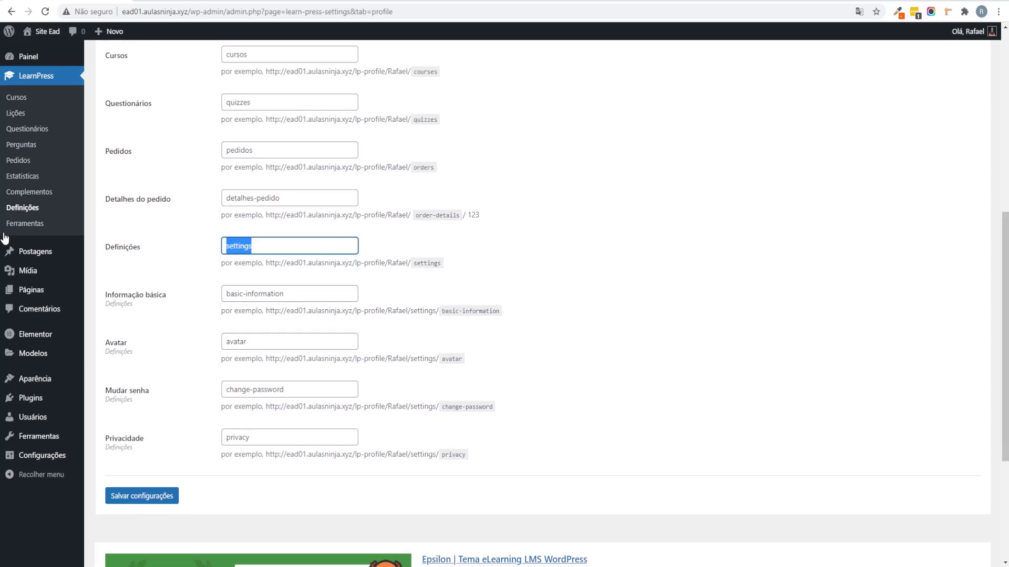
{"action": "type", "text": "cont"}
{"action": "type", "text": "iguracoes"}
{"action": "key", "text": "Tab"}
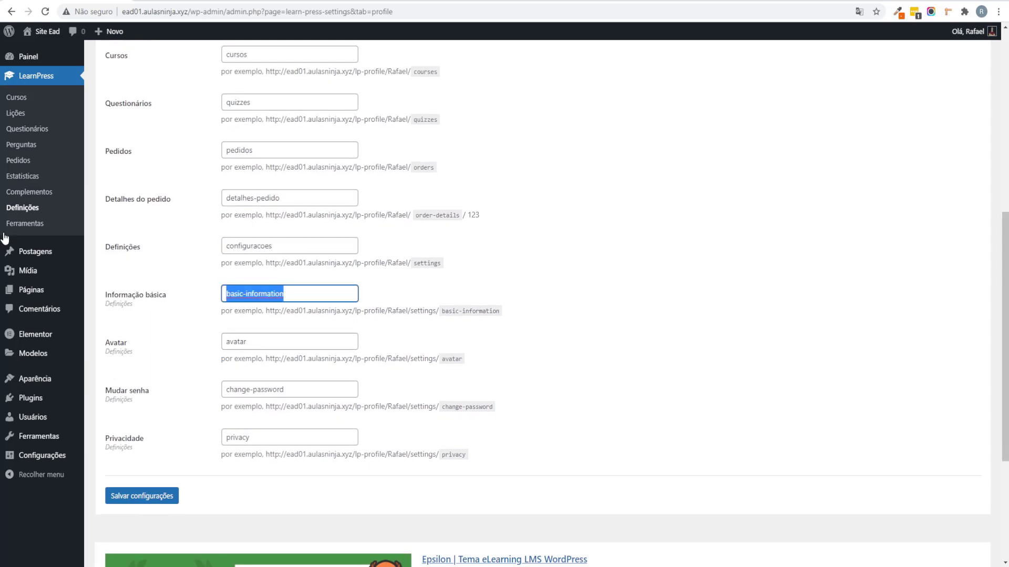
{"action": "type", "text": "informacoes-basicas"}
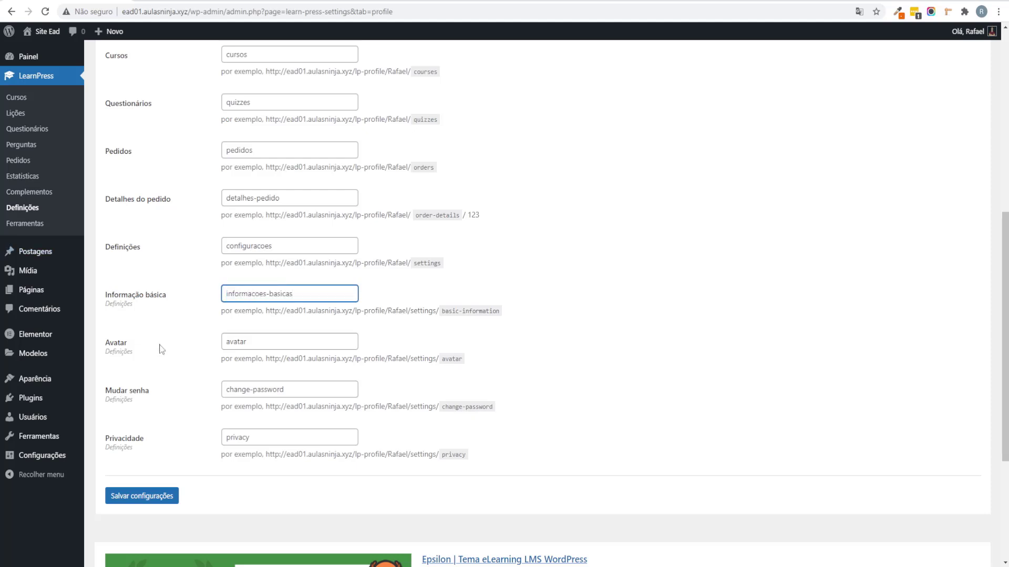
{"action": "key", "text": "Tab"}
{"action": "type", "text": "trocar-se"}
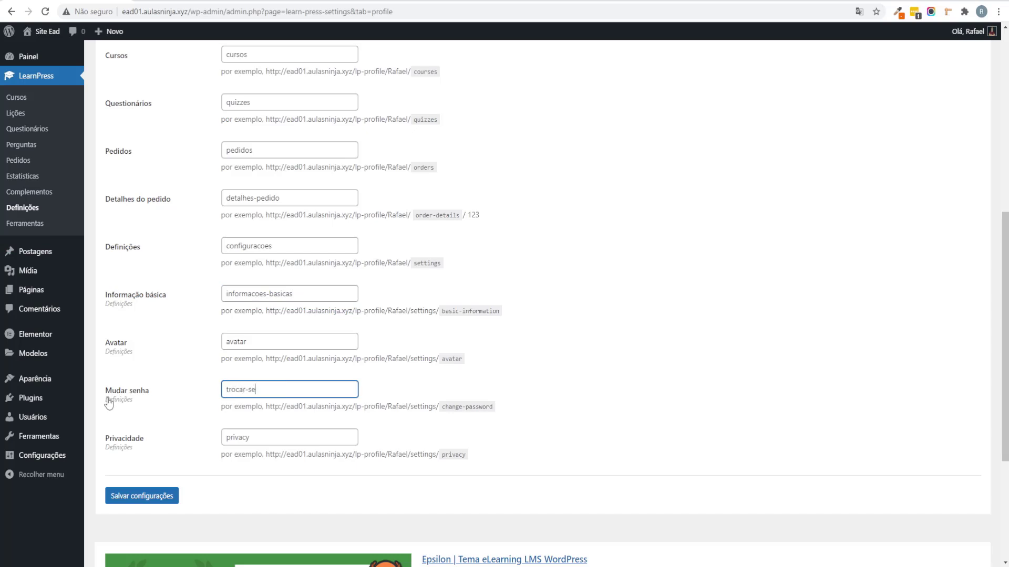
{"action": "type", "text": "nha"}
{"action": "key", "text": "Tab"}
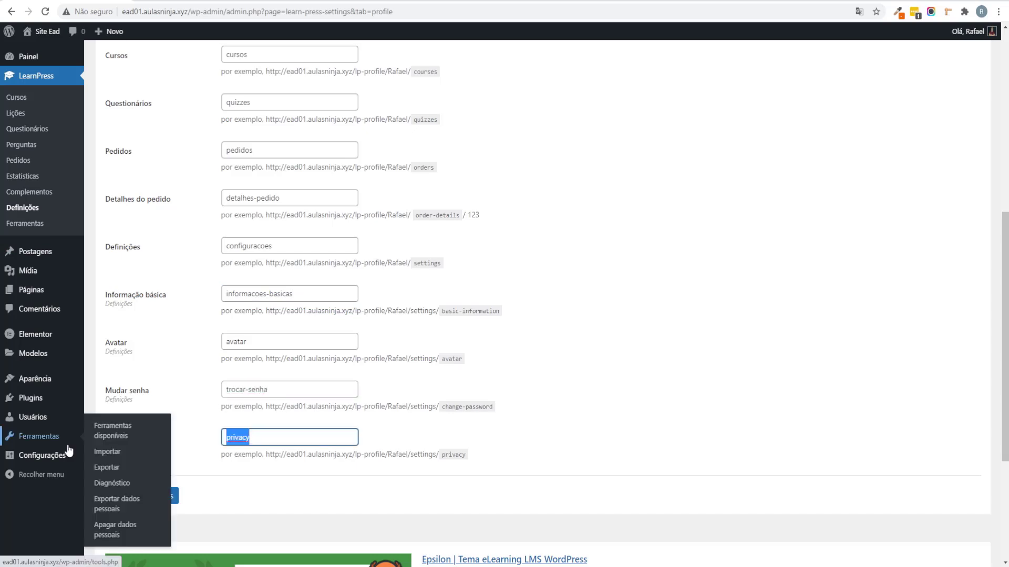
{"action": "type", "text": "privacidade"}
{"action": "left_click", "coordinate": [169, 496]}
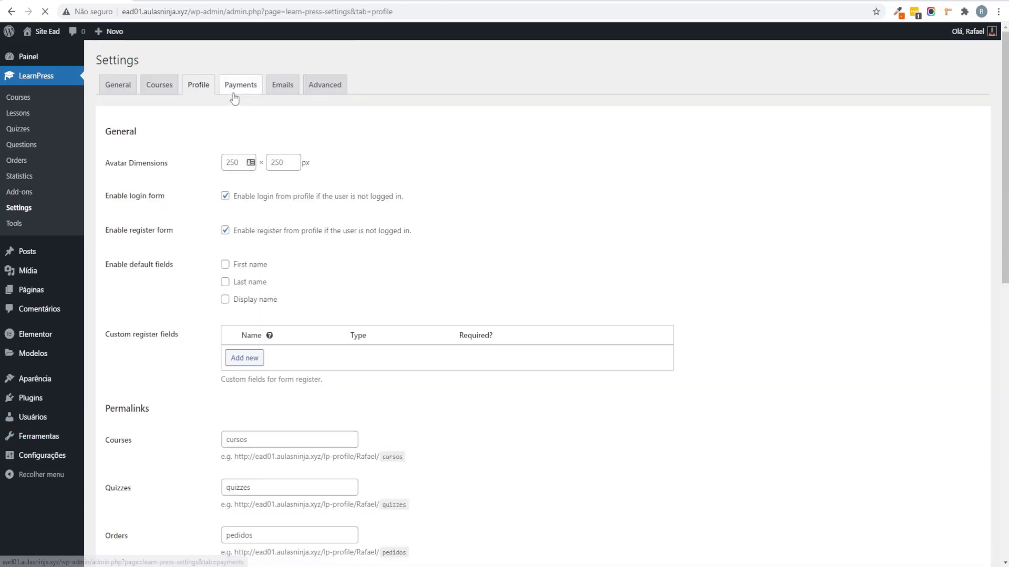
Step: Open the Emails settings showing 'Site Ead' as From name and review the sender address
{"action": "left_click", "coordinate": [234, 97]}
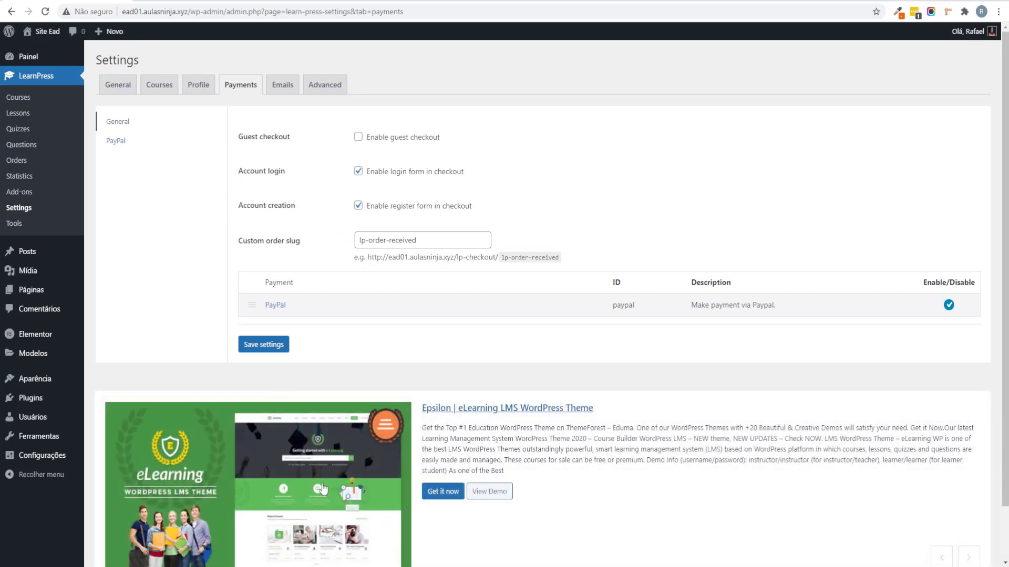
{"action": "left_click", "coordinate": [277, 96]}
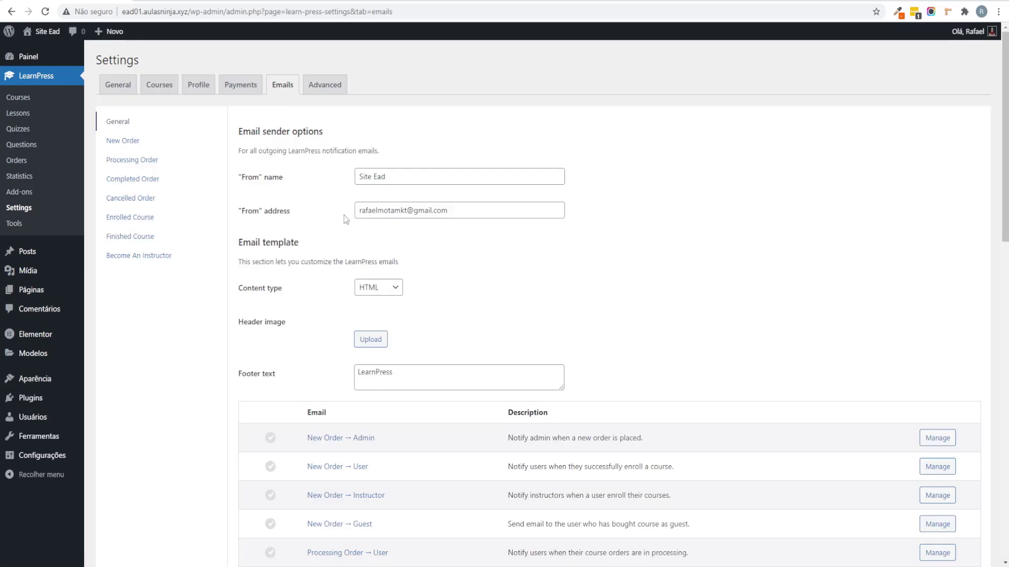
{"action": "scroll", "coordinate": [352, 226], "scroll_direction": "down", "scroll_amount": 3}
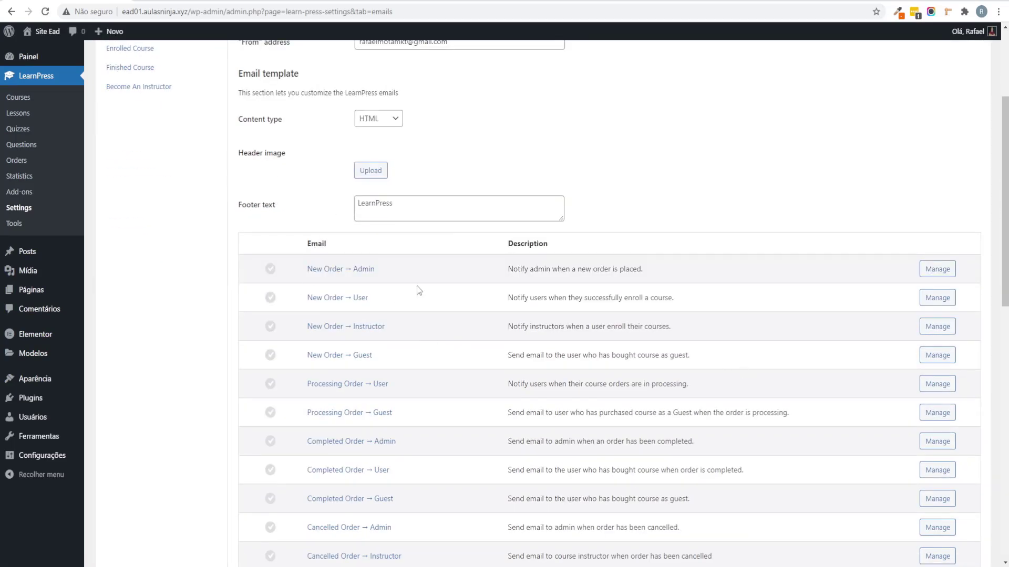
{"action": "scroll", "coordinate": [418, 291], "scroll_direction": "down", "scroll_amount": 11}
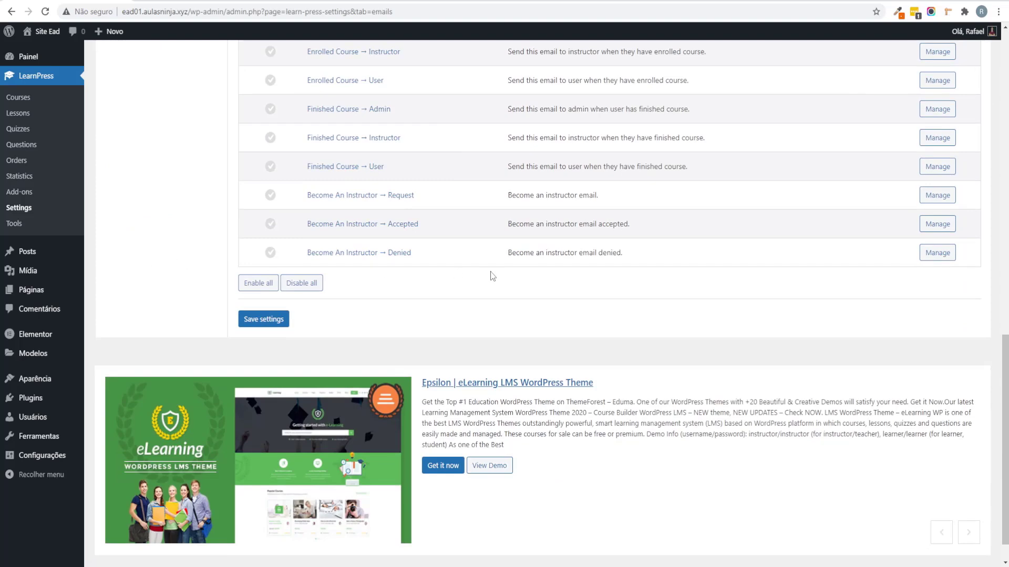
{"action": "scroll", "coordinate": [493, 276], "scroll_direction": "up", "scroll_amount": 15}
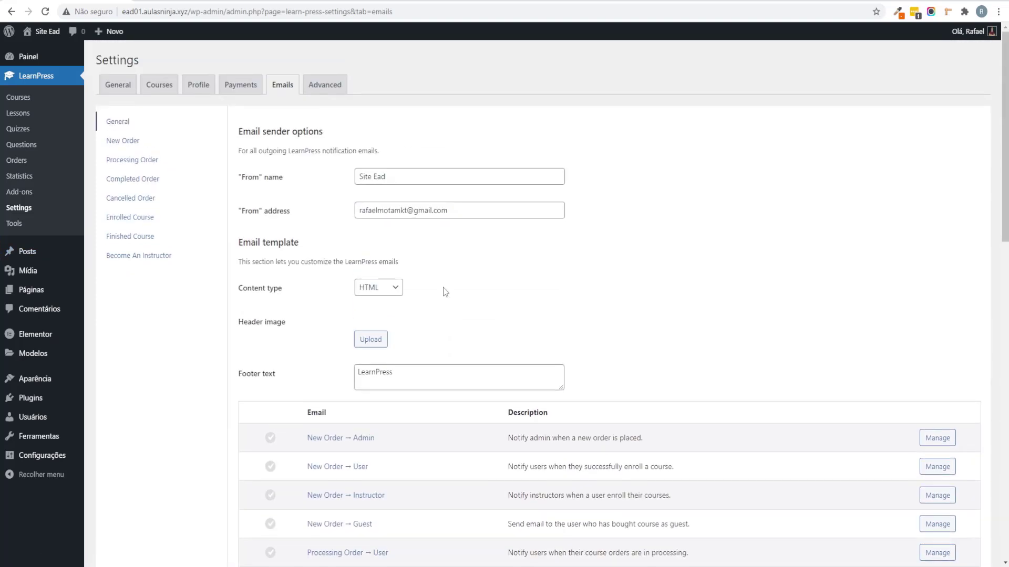
{"action": "left_click_drag", "start_coordinate": [525, 212], "coordinate": [293, 222]}
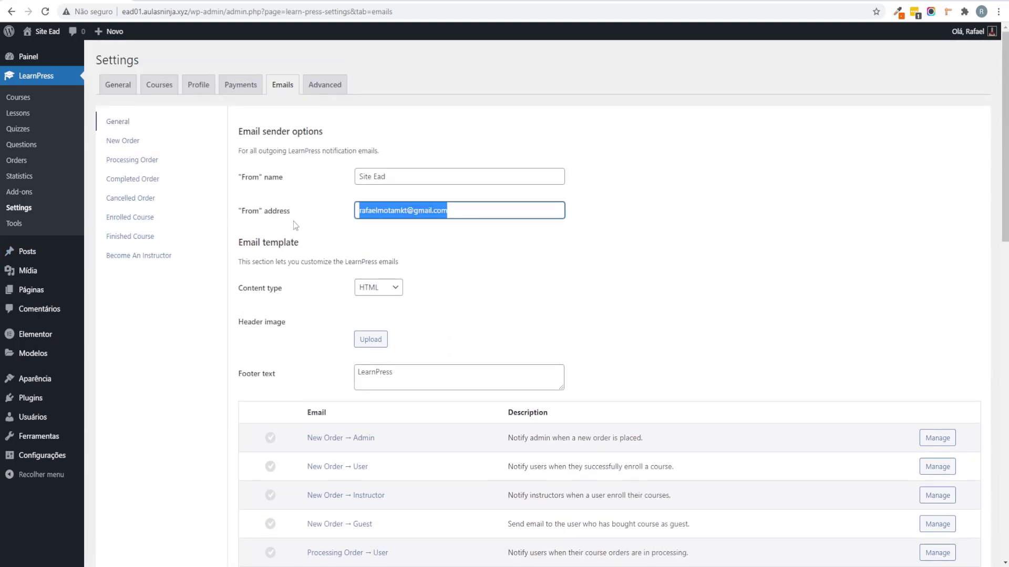
{"action": "left_click", "coordinate": [462, 211]}
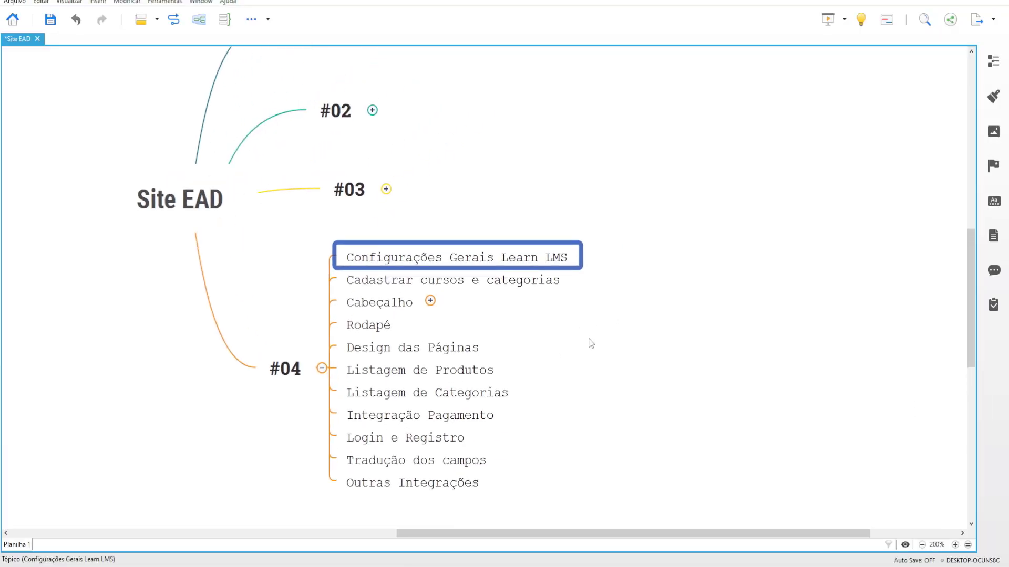
{"action": "key", "text": "Tab"}
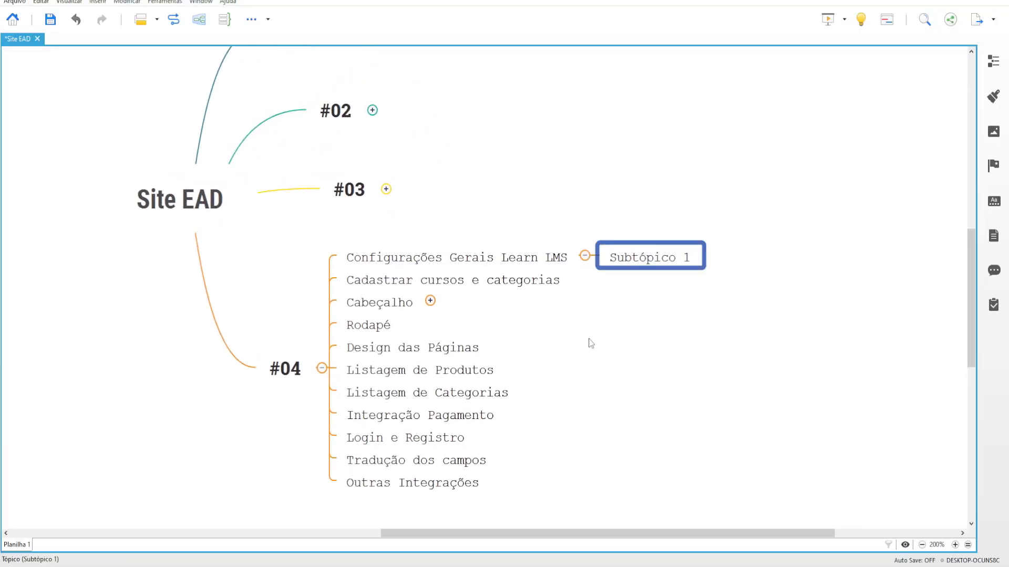
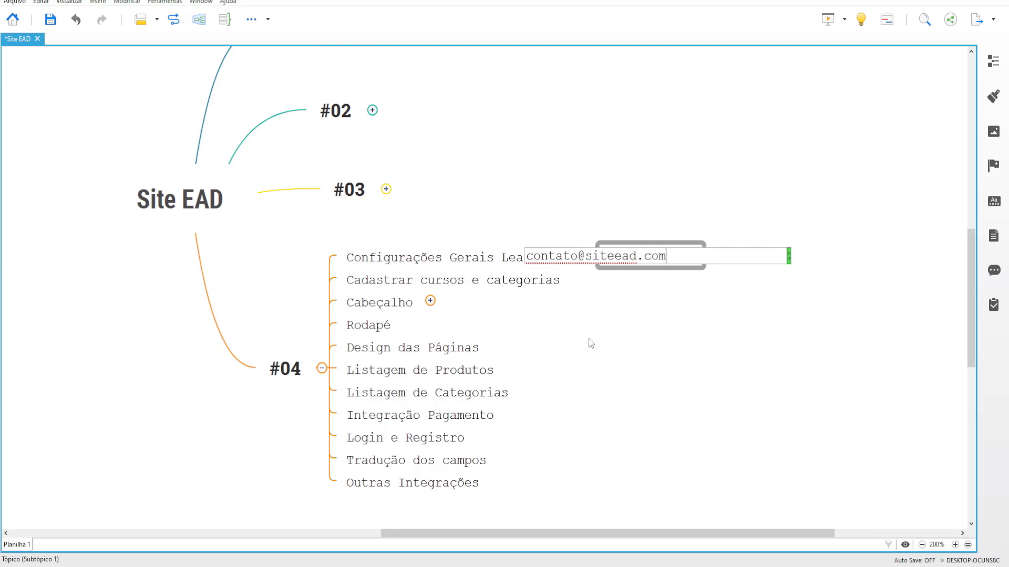
{"action": "key", "text": "Return"}
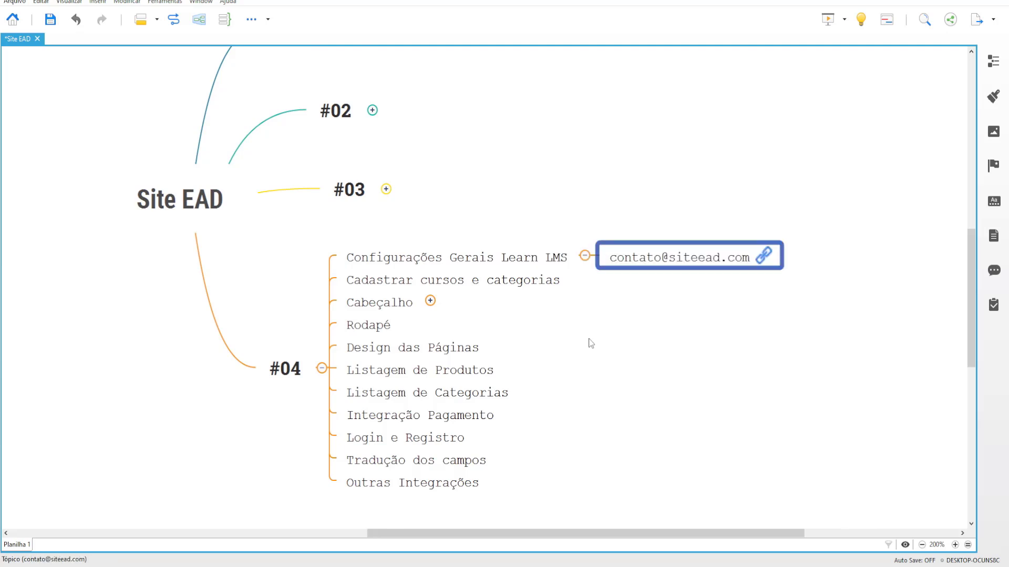
{"action": "left_click", "coordinate": [593, 336]}
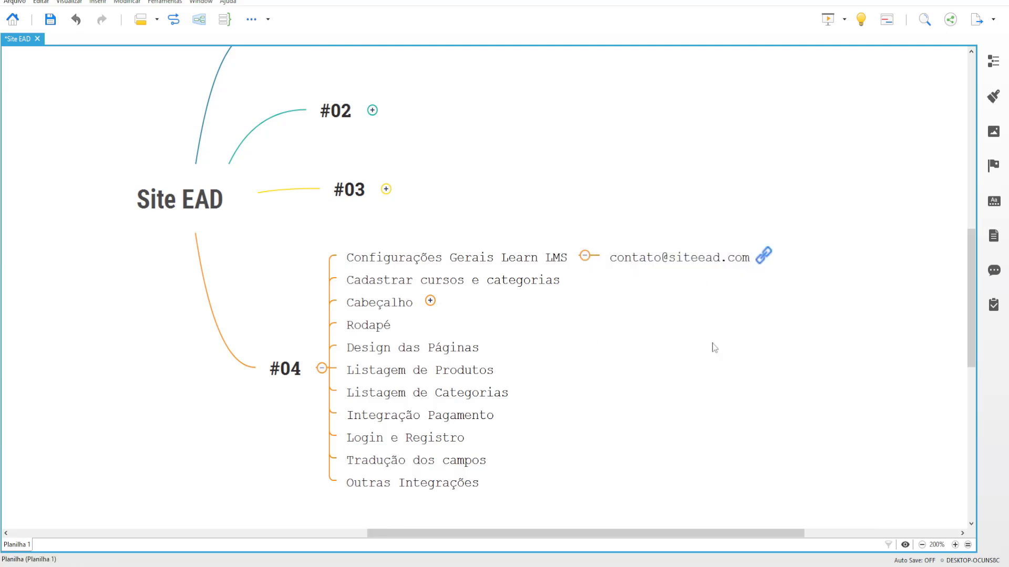
{"action": "left_click", "coordinate": [639, 267]}
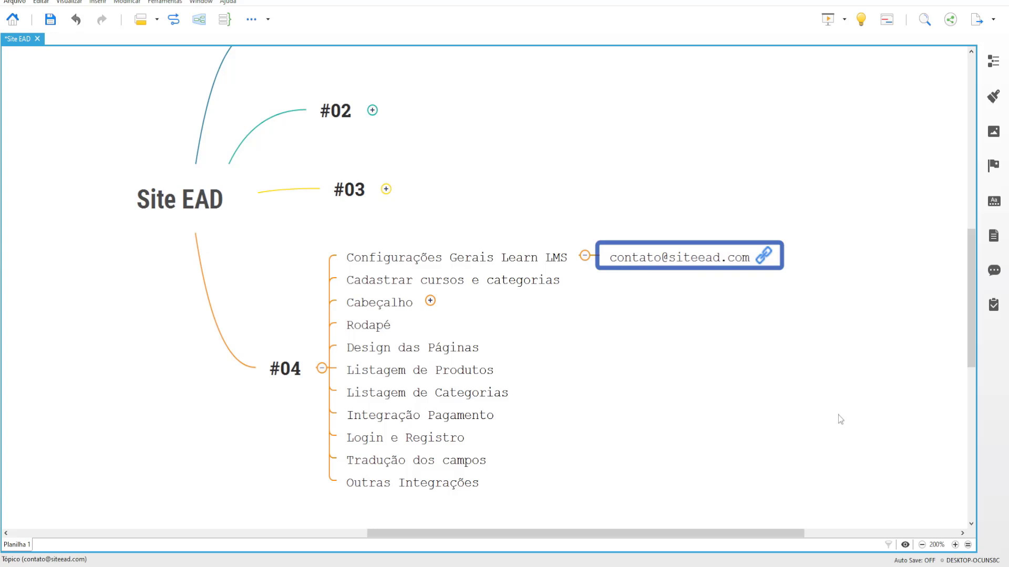
{"action": "key", "text": "Delete"}
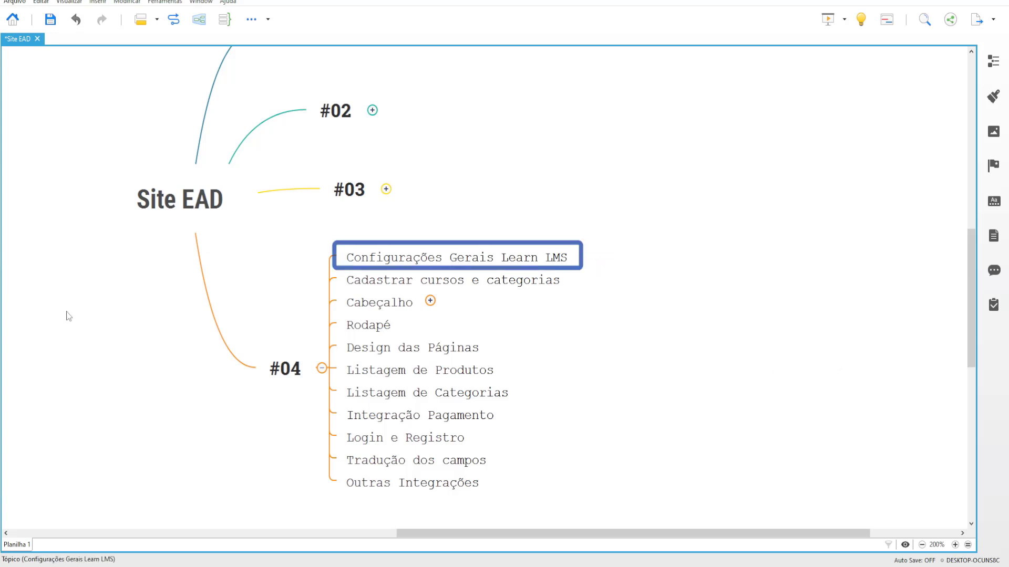
{"action": "mouse_move", "coordinate": [258, 549]}
{"action": "left_click", "coordinate": [309, 506]}
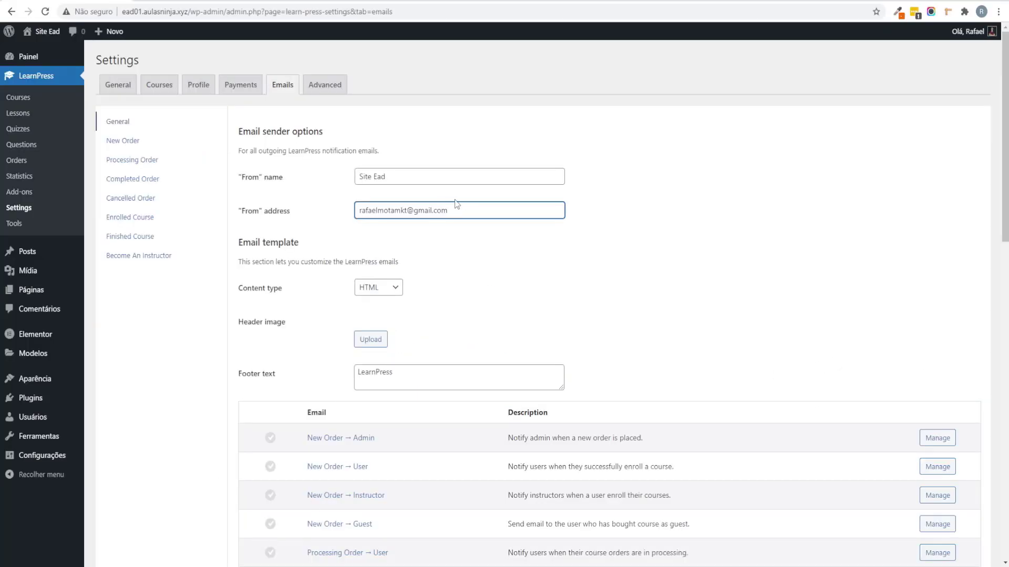
{"action": "left_click_drag", "start_coordinate": [372, 211], "coordinate": [478, 218]}
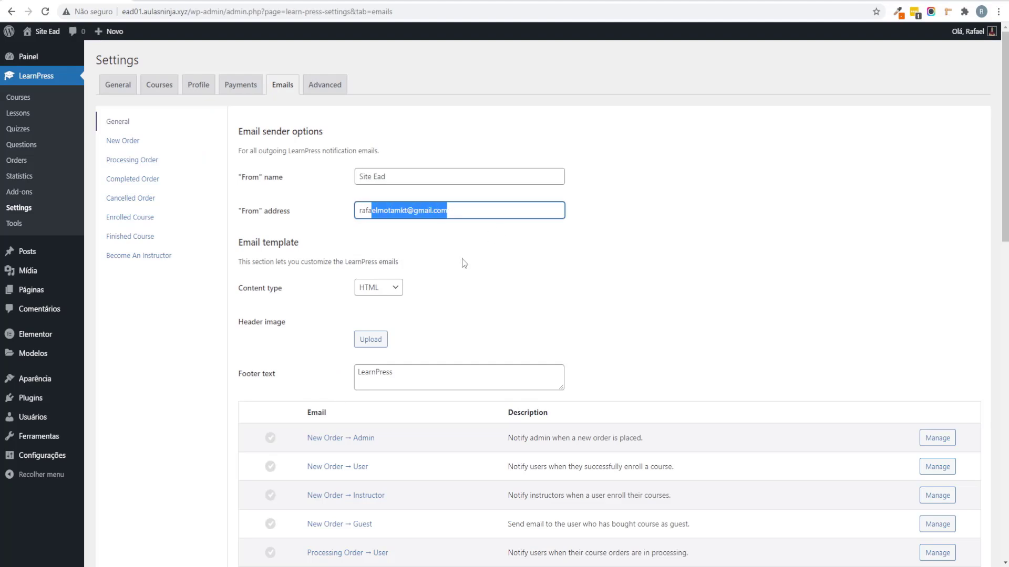
{"action": "left_click", "coordinate": [512, 266]}
{"action": "scroll", "coordinate": [515, 260], "scroll_direction": "down", "scroll_amount": 8}
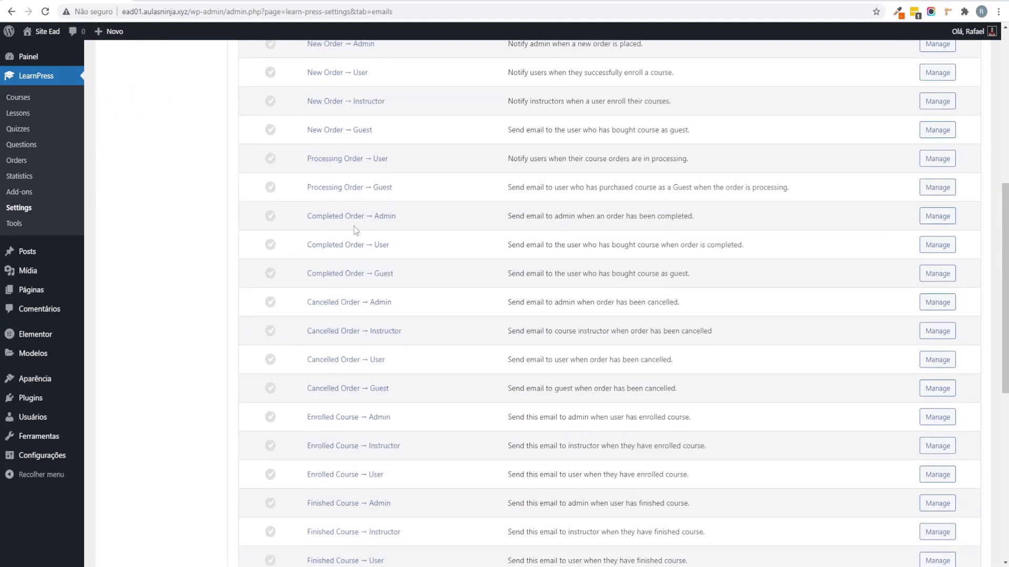
{"action": "scroll", "coordinate": [893, 158], "scroll_direction": "up", "scroll_amount": 2}
{"action": "left_click", "coordinate": [931, 156]}
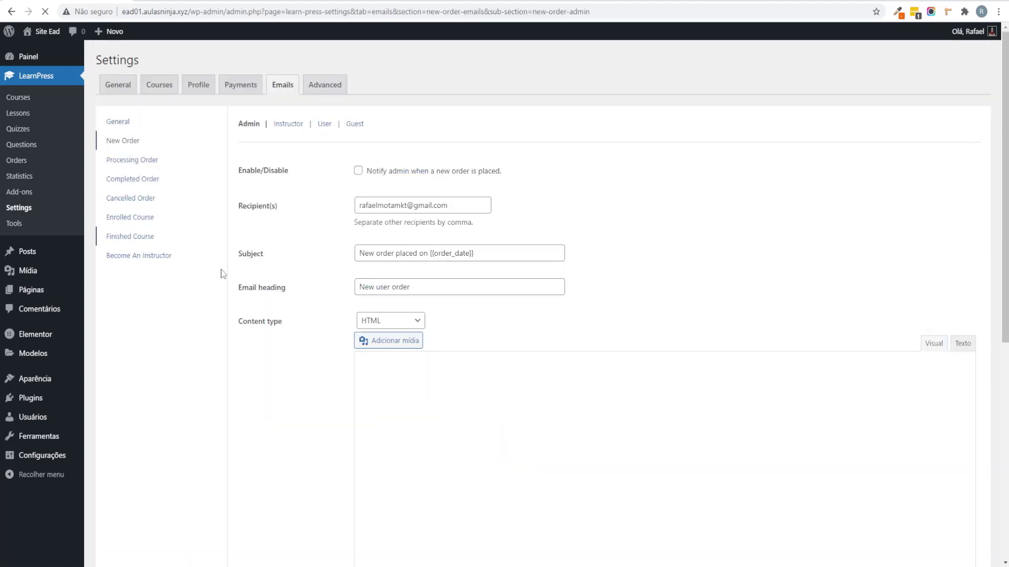
{"action": "scroll", "coordinate": [450, 361], "scroll_direction": "down", "scroll_amount": 5}
{"action": "scroll", "coordinate": [457, 358], "scroll_direction": "up", "scroll_amount": 3}
{"action": "scroll", "coordinate": [496, 237], "scroll_direction": "down", "scroll_amount": 2}
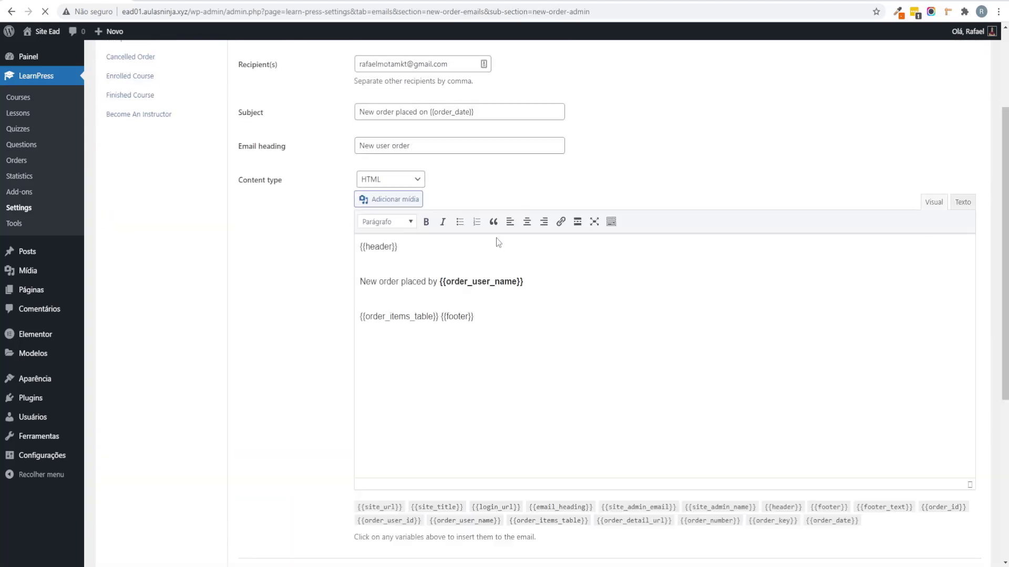
{"action": "scroll", "coordinate": [394, 201], "scroll_direction": "up", "scroll_amount": 4}
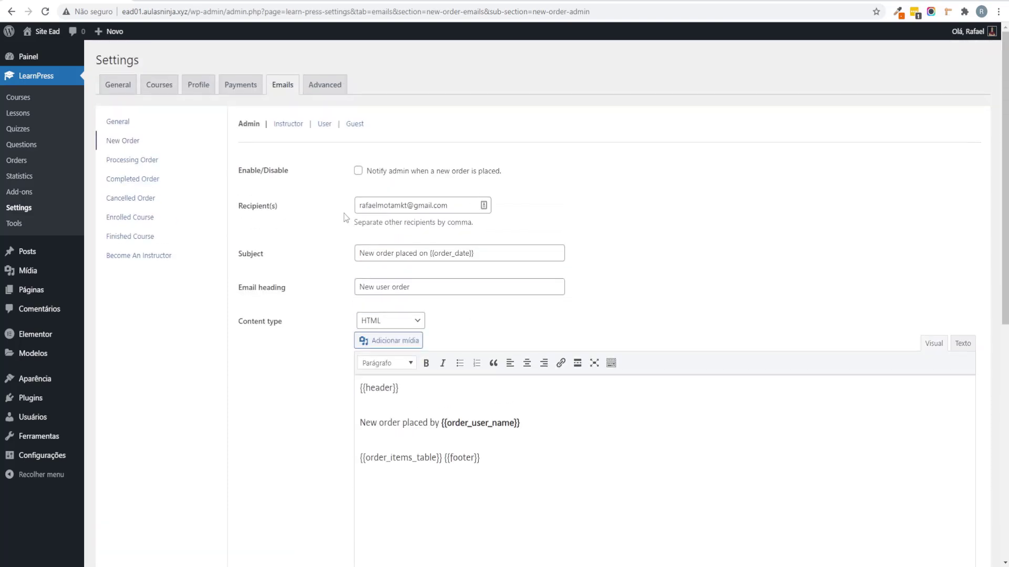
{"action": "left_click", "coordinate": [118, 125]}
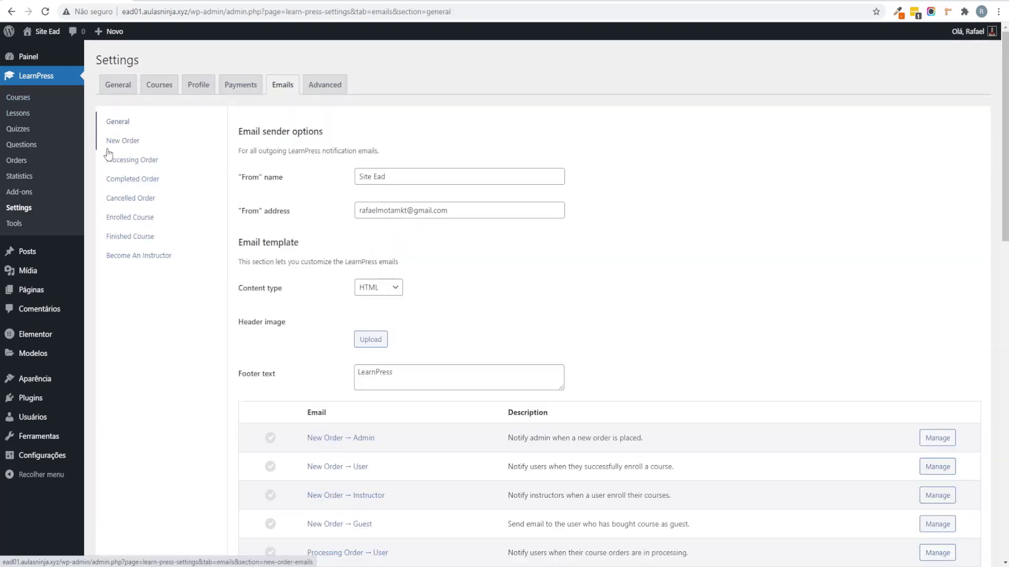
{"action": "scroll", "coordinate": [235, 252], "scroll_direction": "down", "scroll_amount": 15}
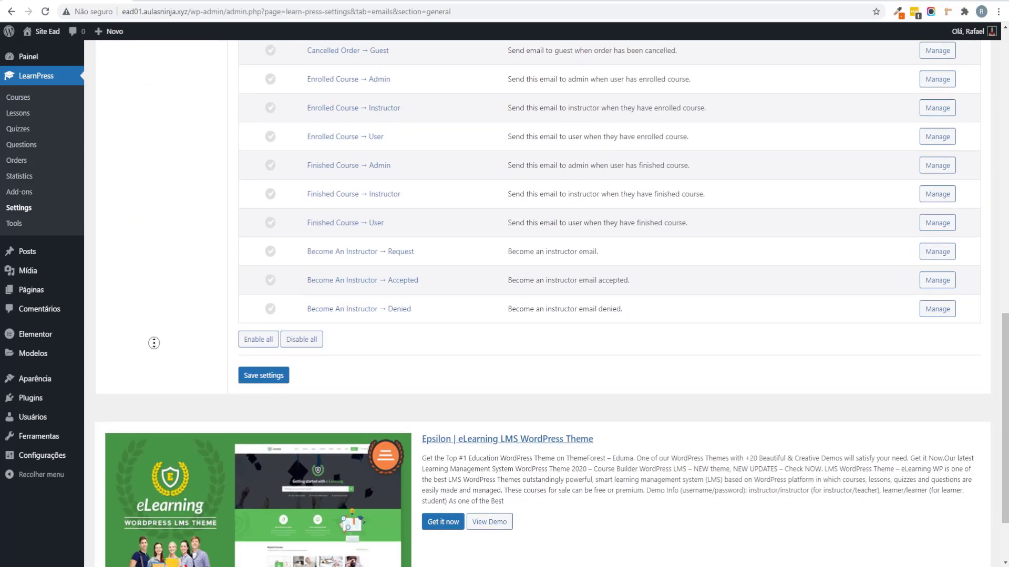
{"action": "scroll", "coordinate": [155, 342], "scroll_direction": "up", "scroll_amount": 15}
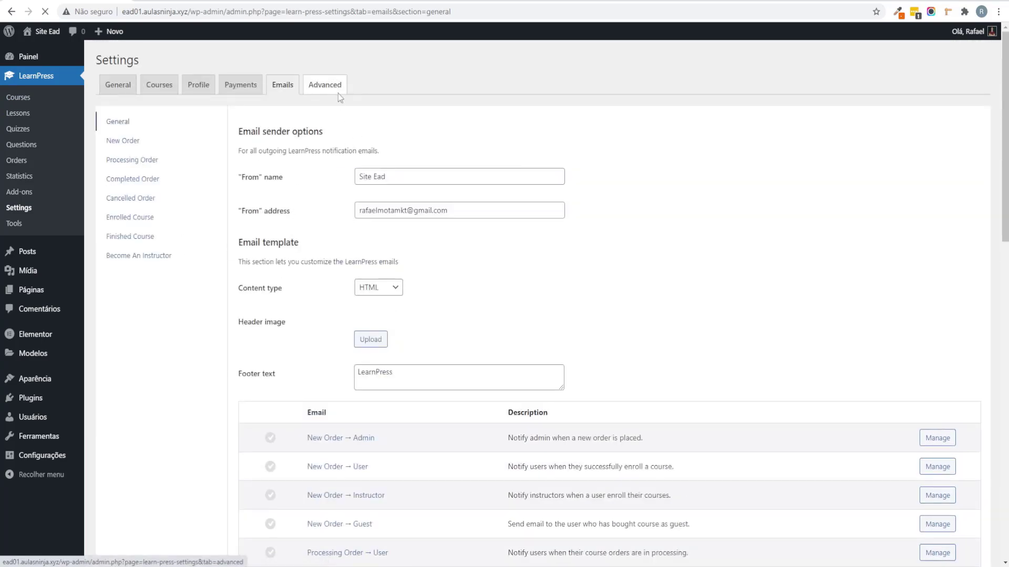
Step: Review the Advanced tab: primary colour #ffb606, secondary #442e66, and the other options
{"action": "left_click", "coordinate": [338, 92]}
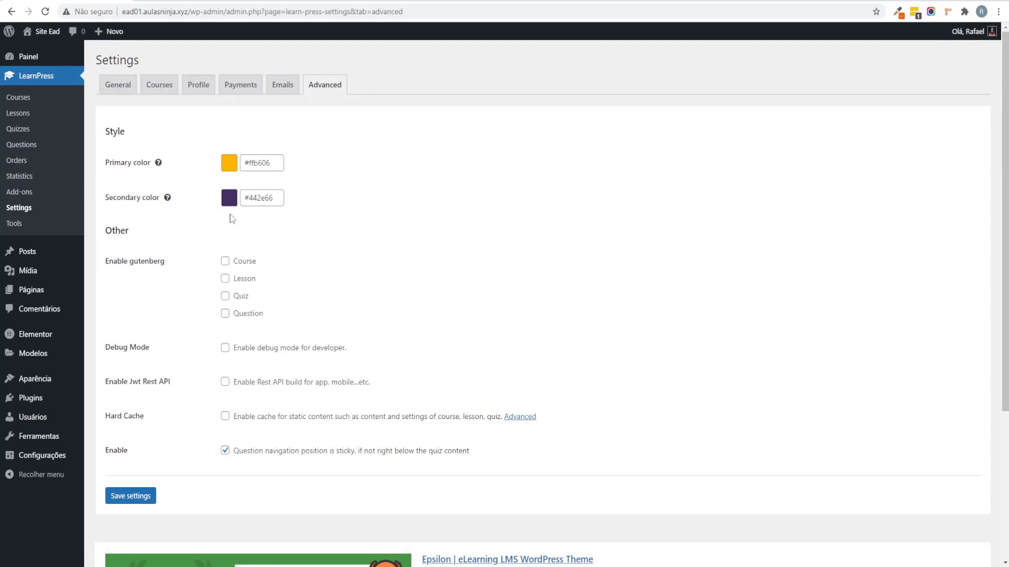
{"action": "scroll", "coordinate": [226, 220], "scroll_direction": "down", "scroll_amount": 3}
{"action": "scroll", "coordinate": [371, 241], "scroll_direction": "up", "scroll_amount": 3}
{"action": "scroll", "coordinate": [247, 378], "scroll_direction": "down", "scroll_amount": 2}
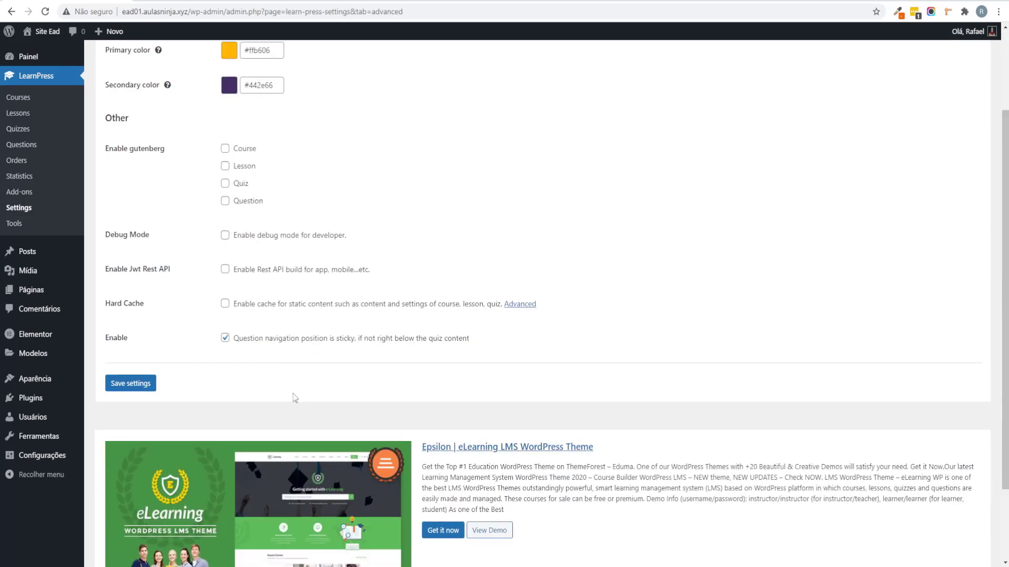
{"action": "scroll", "coordinate": [283, 399], "scroll_direction": "up", "scroll_amount": 2}
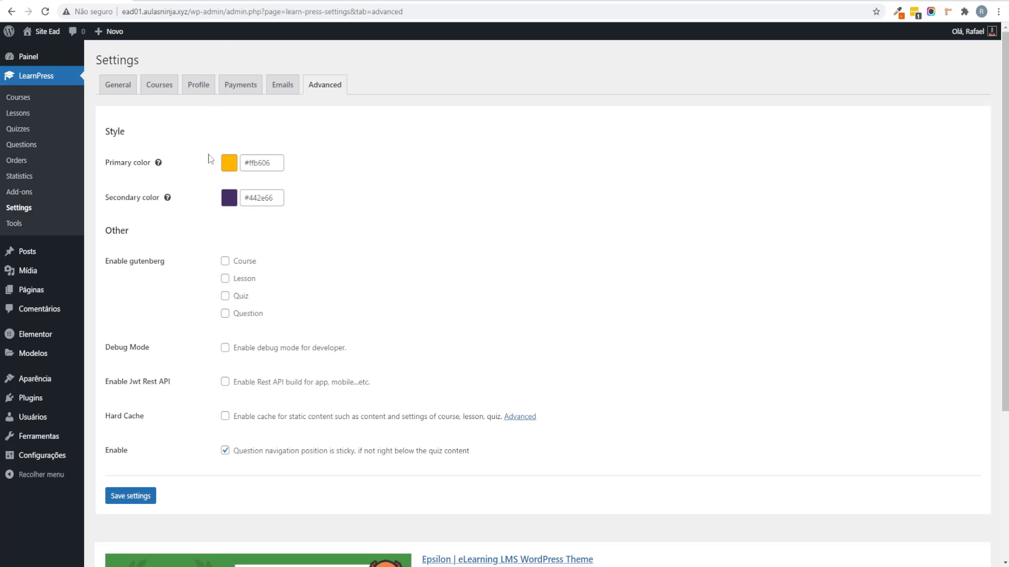
{"action": "left_click", "coordinate": [355, 566]}
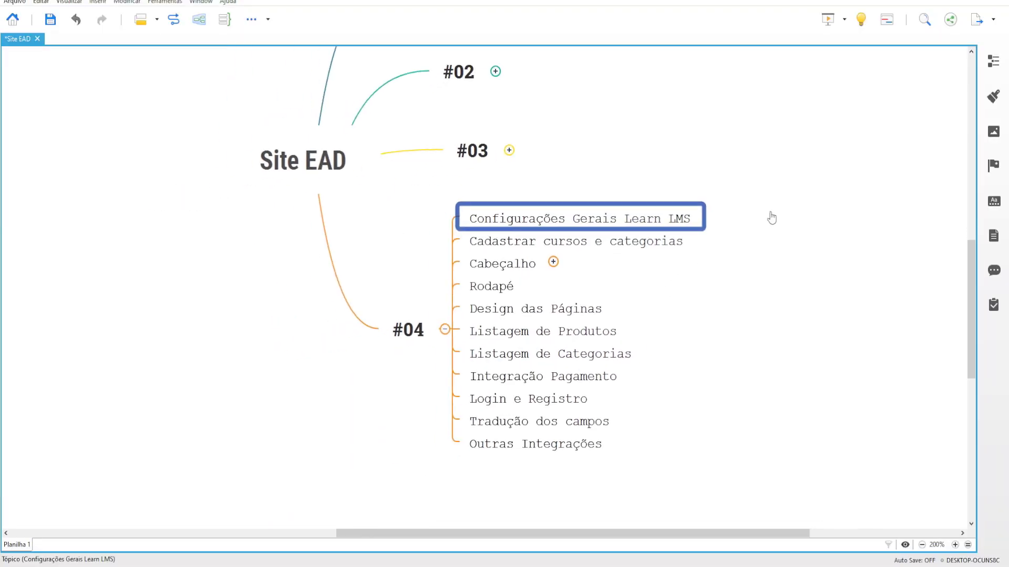
{"action": "left_click", "coordinate": [730, 275]}
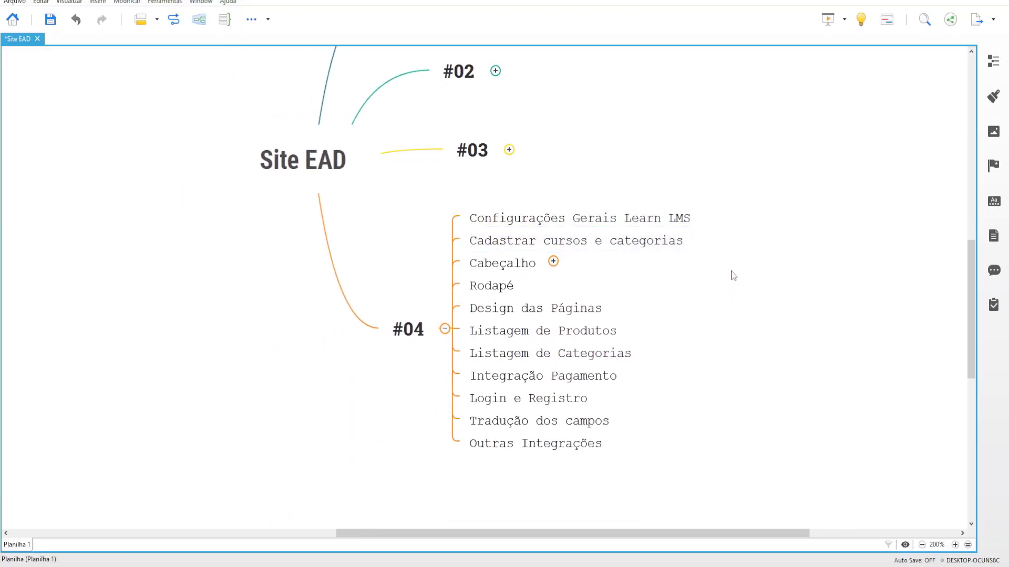
{"action": "left_click", "coordinate": [622, 275]}
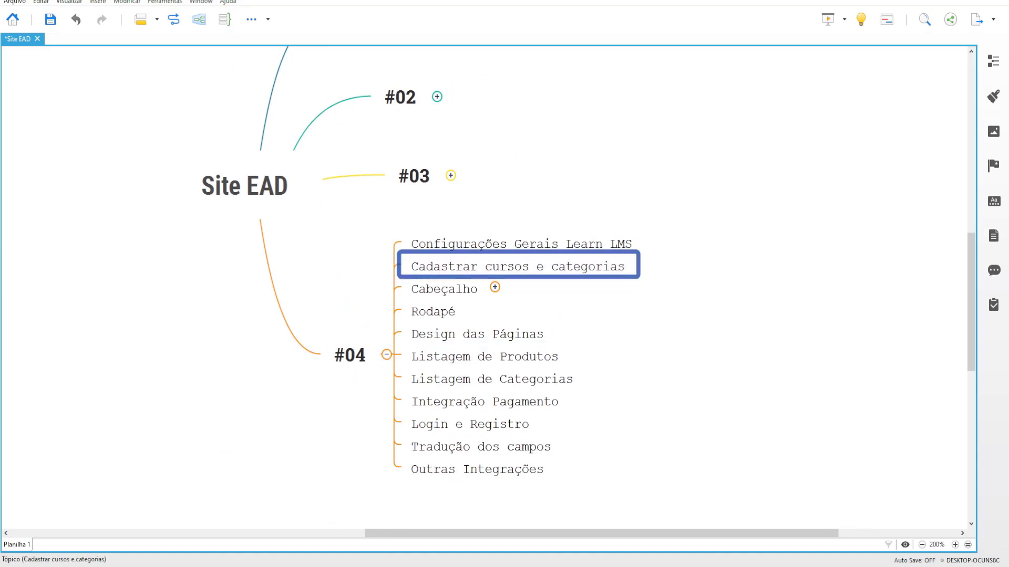
{"action": "left_click", "coordinate": [278, 533]}
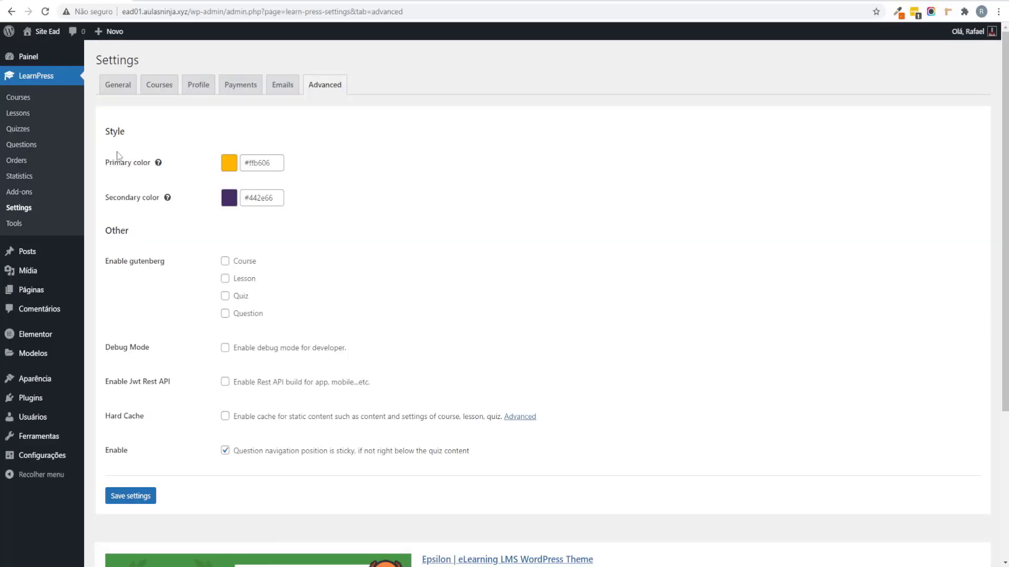
Step: View the Courses list and its single Sample course
{"action": "left_click", "coordinate": [60, 103]}
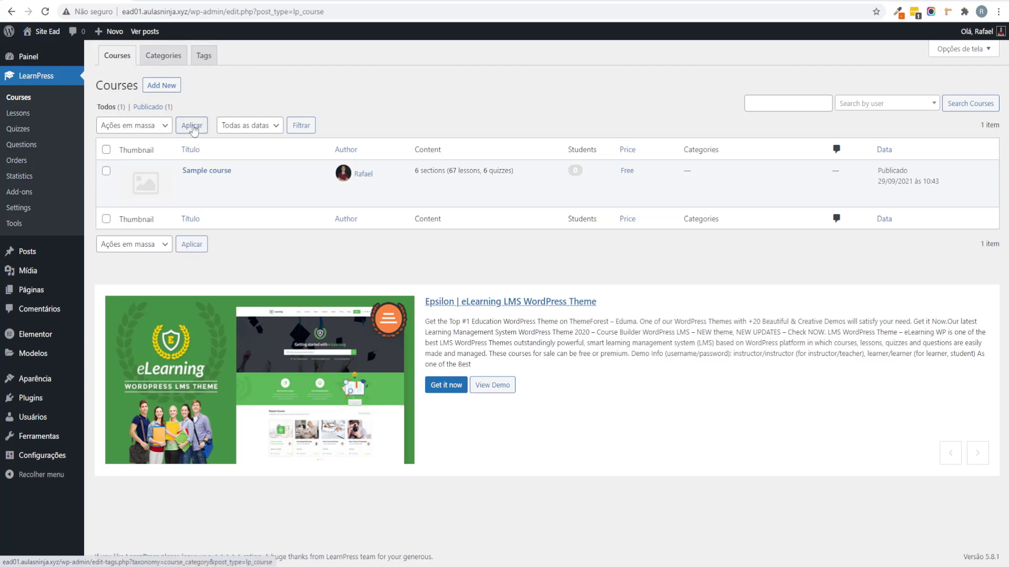
{"action": "left_click_drag", "start_coordinate": [247, 168], "coordinate": [166, 184]}
{"action": "left_click", "coordinate": [166, 184]}
{"action": "left_click_drag", "start_coordinate": [250, 173], "coordinate": [171, 172]}
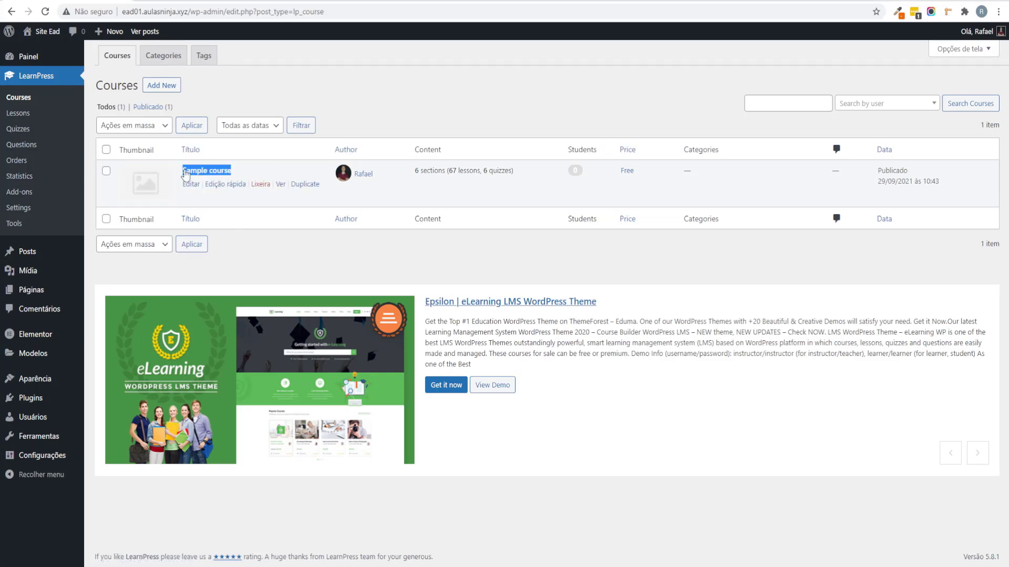
{"action": "left_click", "coordinate": [290, 165]}
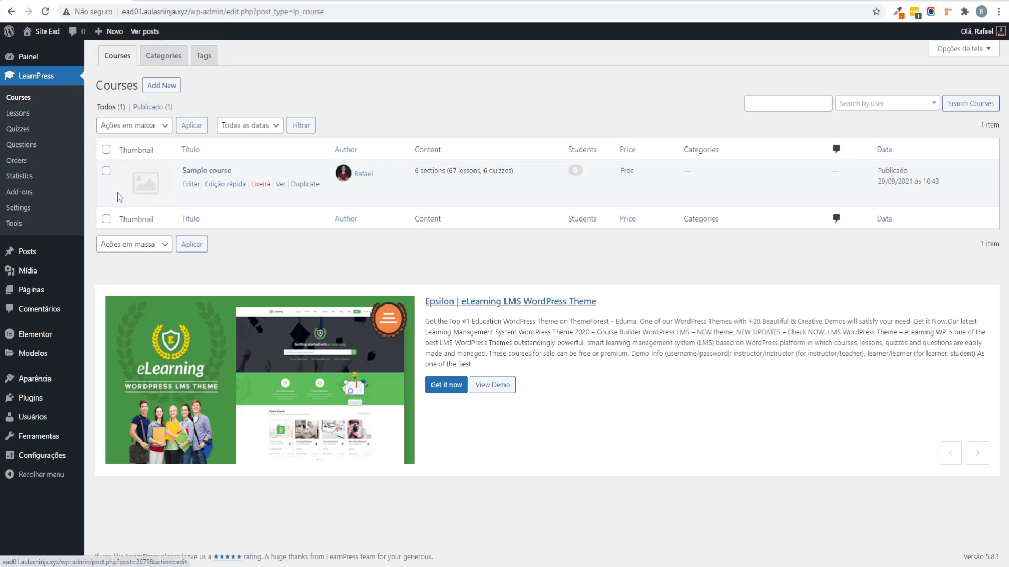
Step: Look over the LearnPress Tools sample-data page, then return to the Courses list
{"action": "left_click", "coordinate": [70, 232]}
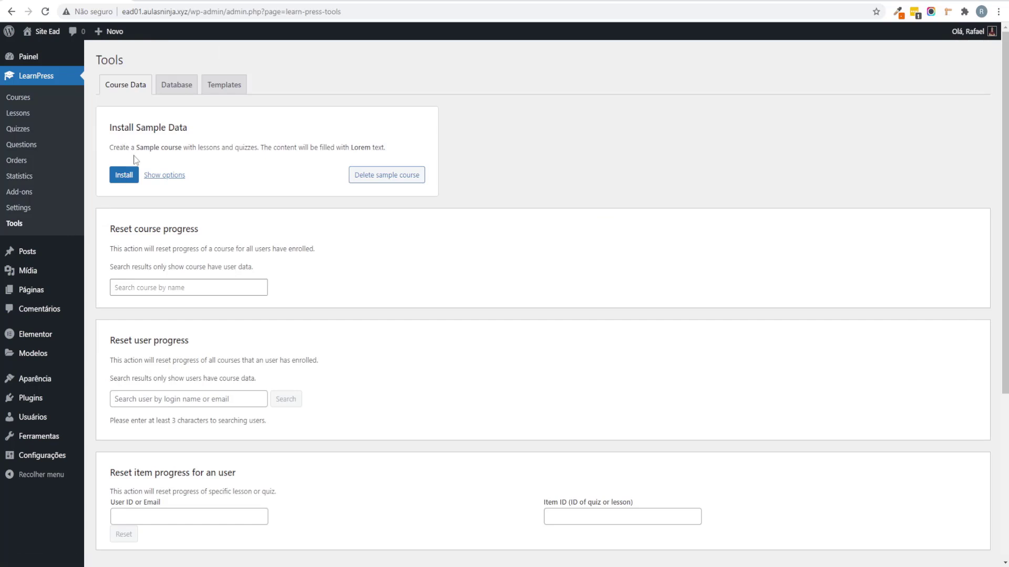
{"action": "left_click_drag", "start_coordinate": [139, 122], "coordinate": [205, 124]}
{"action": "left_click", "coordinate": [191, 142]}
{"action": "scroll", "coordinate": [179, 141], "scroll_direction": "down", "scroll_amount": 4}
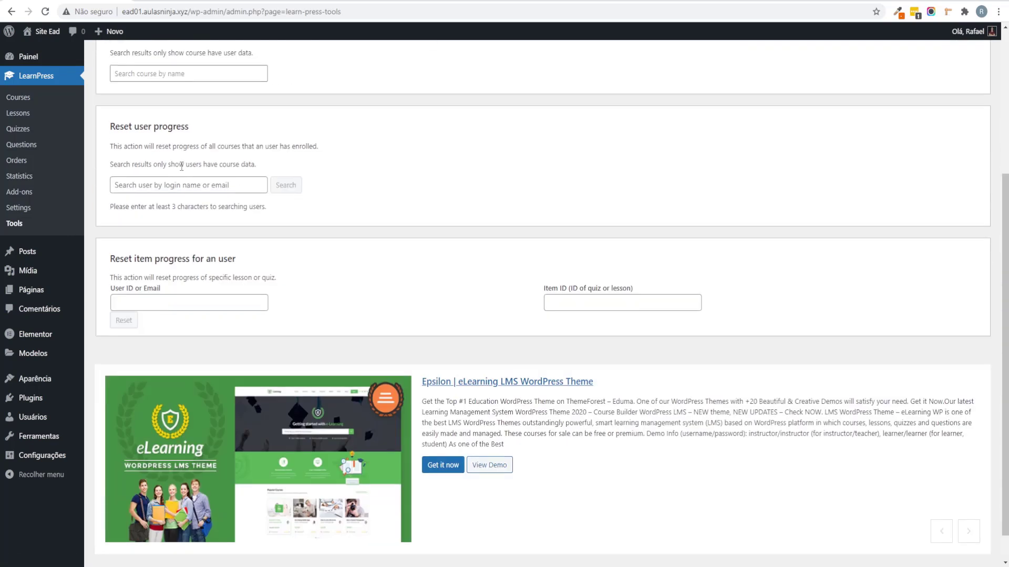
{"action": "scroll", "coordinate": [176, 157], "scroll_direction": "up", "scroll_amount": 4}
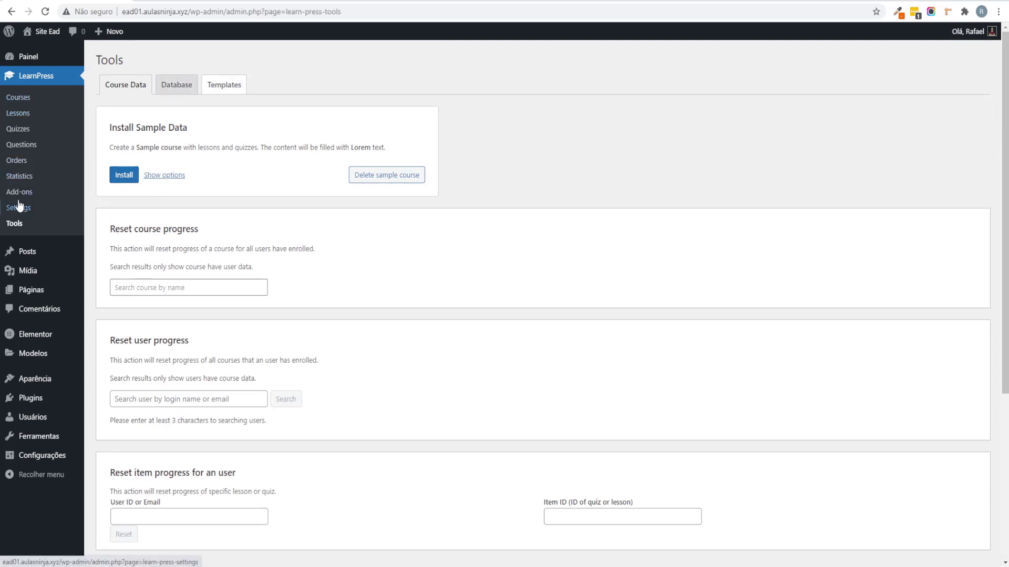
{"action": "left_click", "coordinate": [41, 105]}
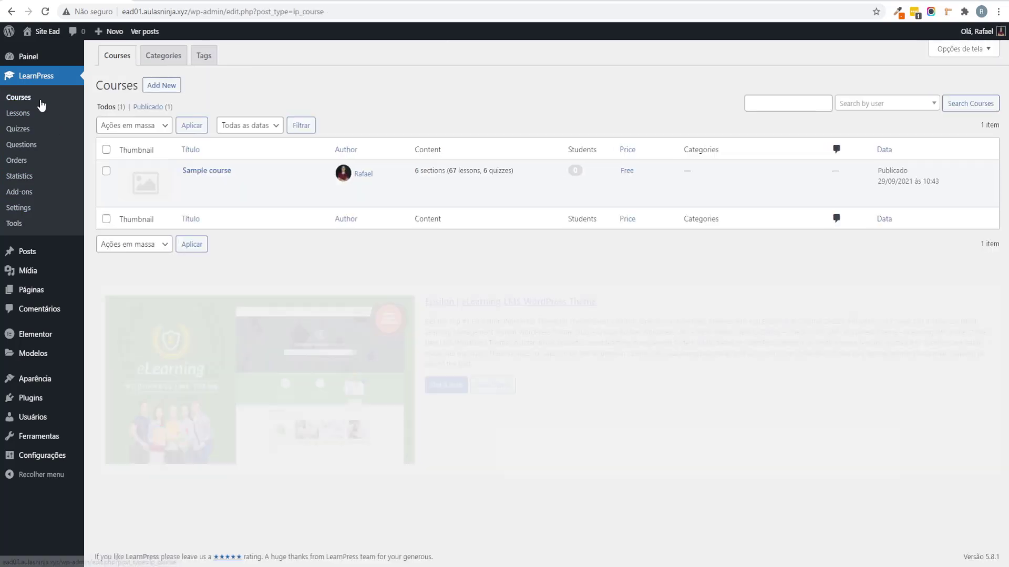
Step: Add a course category named Web Design
{"action": "left_click", "coordinate": [164, 59]}
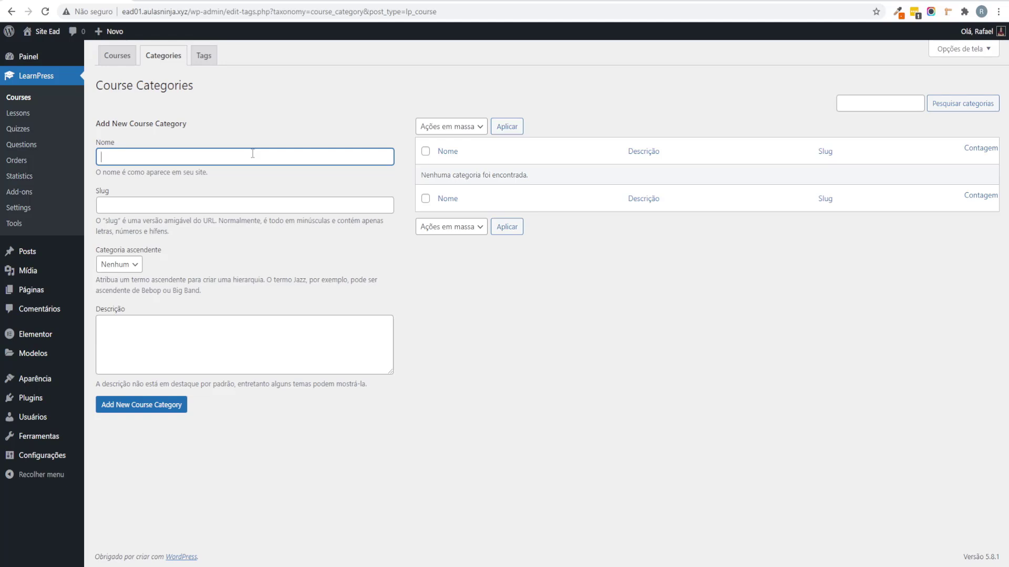
{"action": "type", "text": "Word"}
{"action": "key", "text": "BackSpace"}
{"action": "key", "text": "BackSpace"}
{"action": "key", "text": "BackSpace"}
{"action": "type", "text": "eb Design"}
{"action": "left_click", "coordinate": [148, 405]}
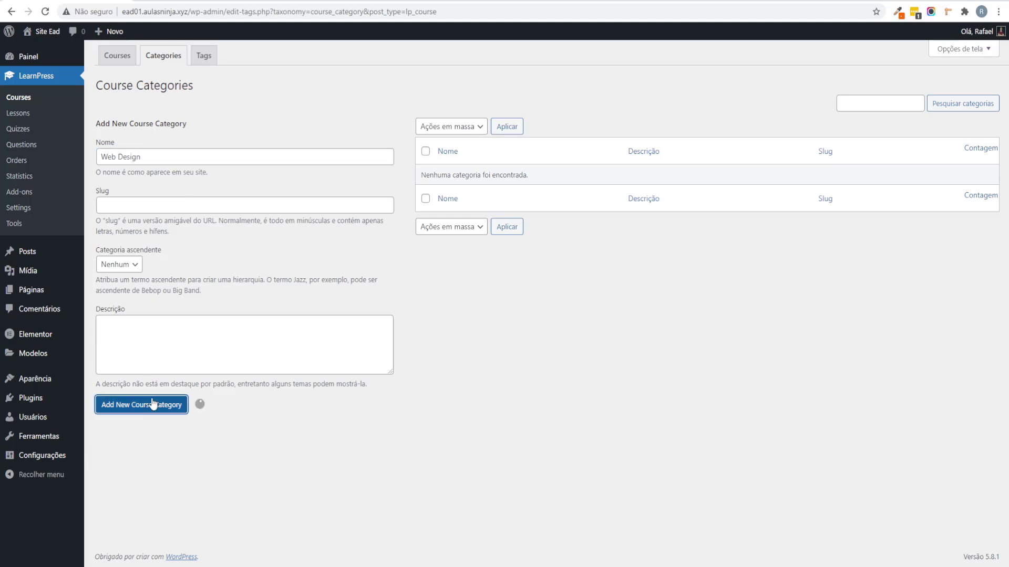
Step: Add a second course category named Tráfego Pago
{"action": "left_click", "coordinate": [193, 164]}
{"action": "type", "text": "T"}
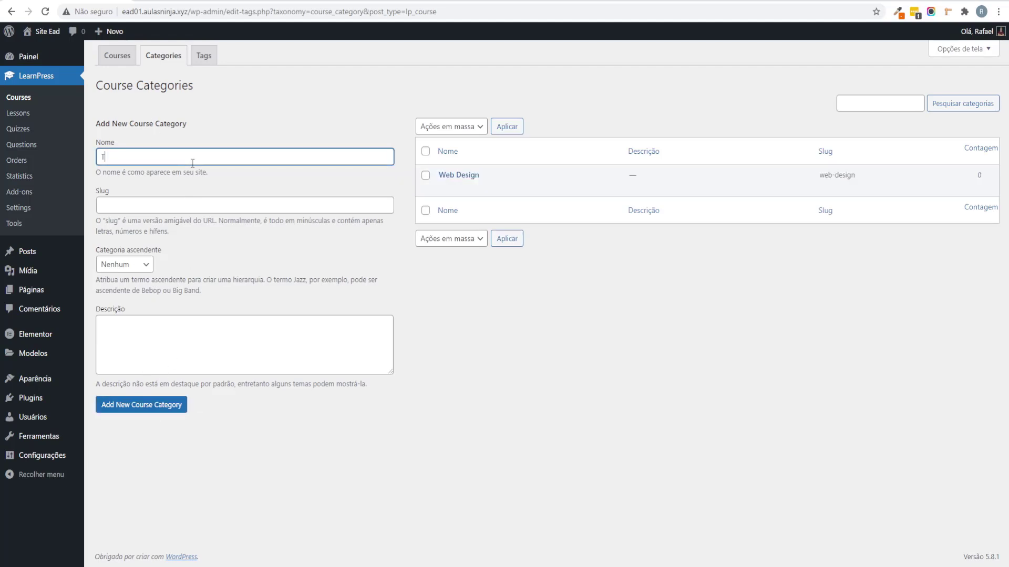
{"action": "type", "text": "ráfego Pago"}
{"action": "left_click", "coordinate": [157, 406]}
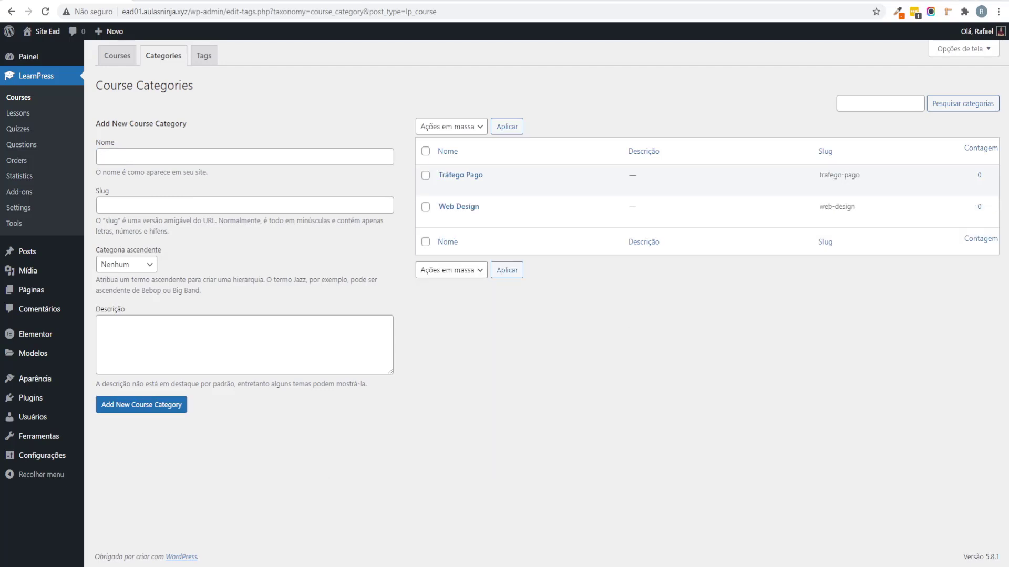
{"action": "key", "text": "alt+Tab"}
{"action": "left_click_drag", "start_coordinate": [243, 83], "coordinate": [692, 156]}
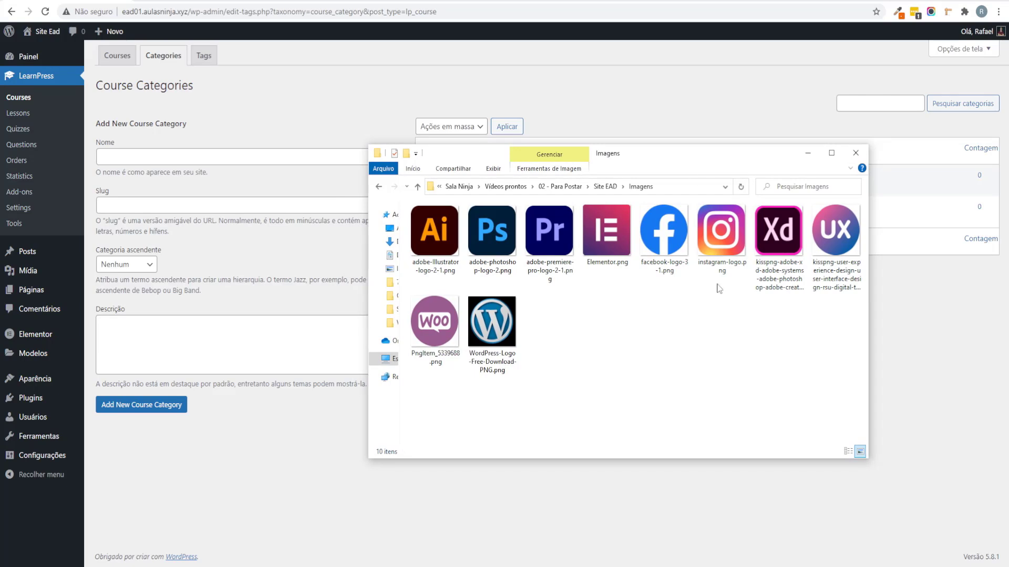
{"action": "left_click_drag", "start_coordinate": [818, 340], "coordinate": [704, 339]}
{"action": "left_click_drag", "start_coordinate": [870, 340], "coordinate": [909, 314]}
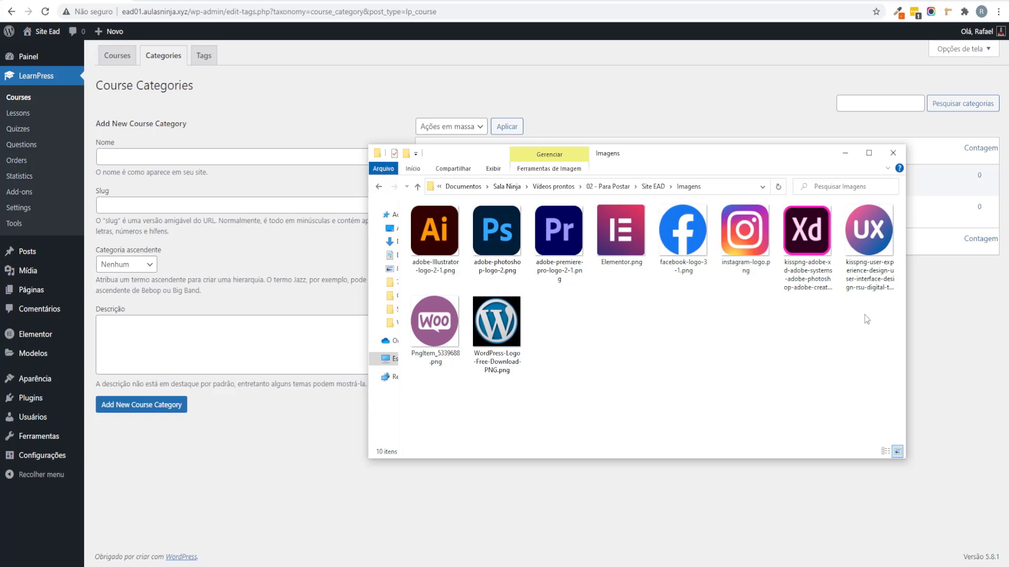
{"action": "left_click", "coordinate": [926, 319]}
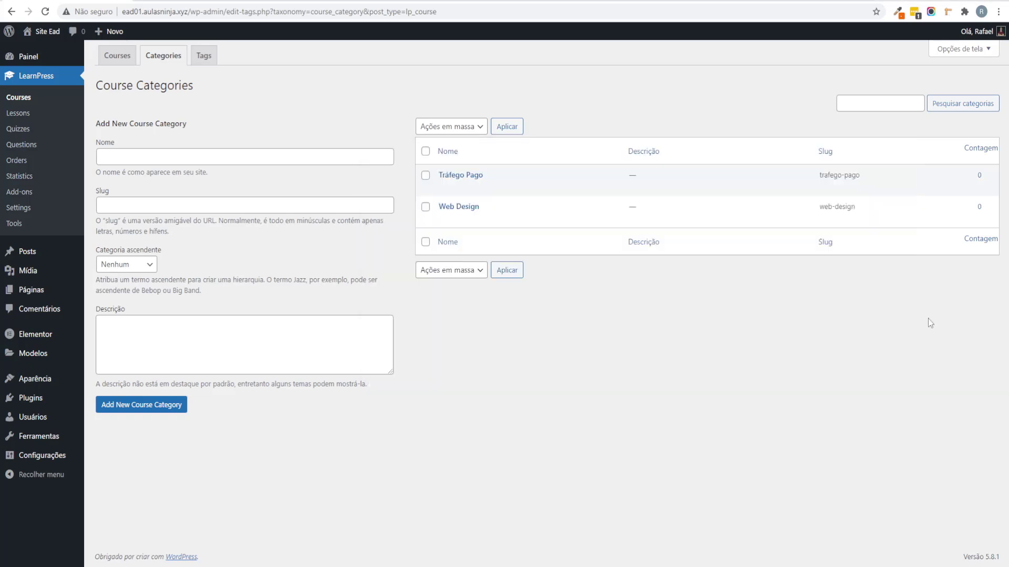
Step: Add the Design Gráfico course category and go back to the Courses list
{"action": "left_click", "coordinate": [261, 164]}
{"action": "type", "text": "Design"}
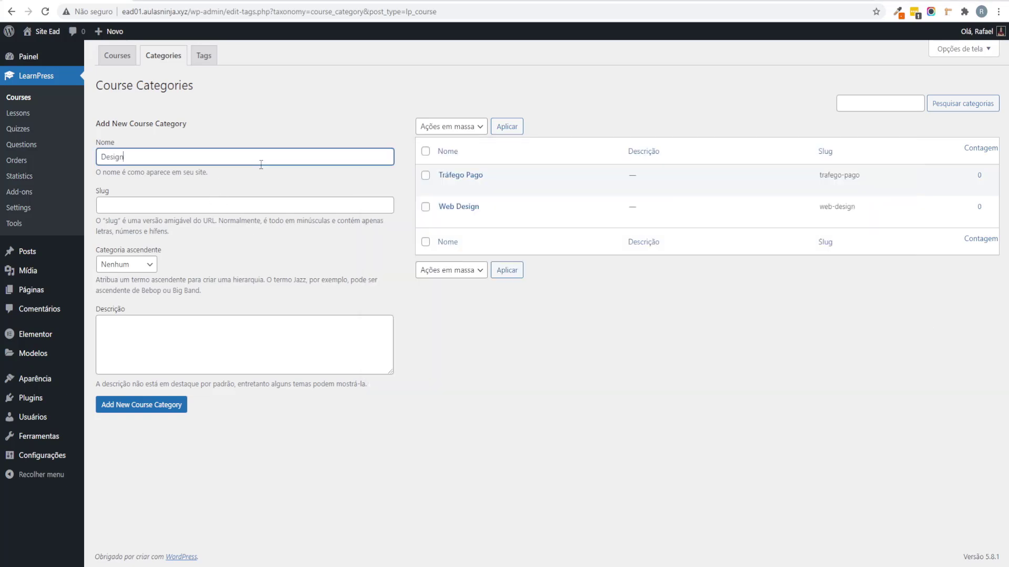
{"action": "type", "text": " Gráfico"}
{"action": "left_click", "coordinate": [146, 407]}
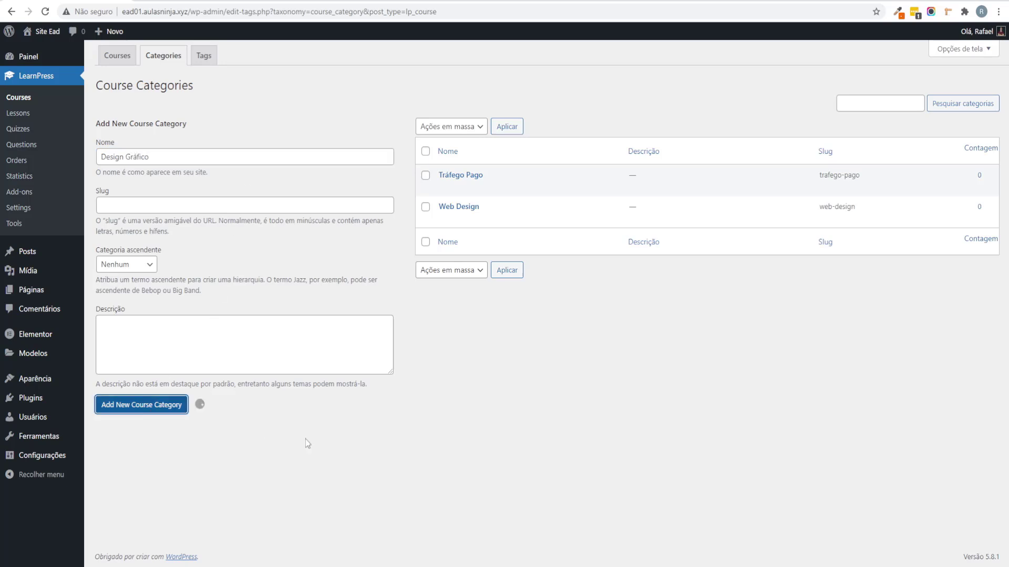
{"action": "mouse_move", "coordinate": [544, 189]}
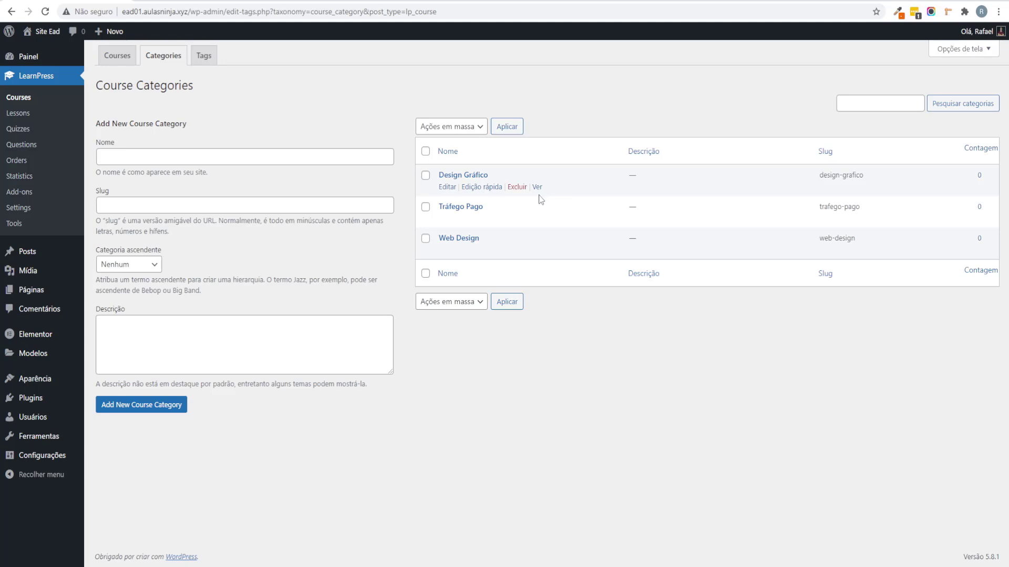
{"action": "mouse_move", "coordinate": [513, 212]}
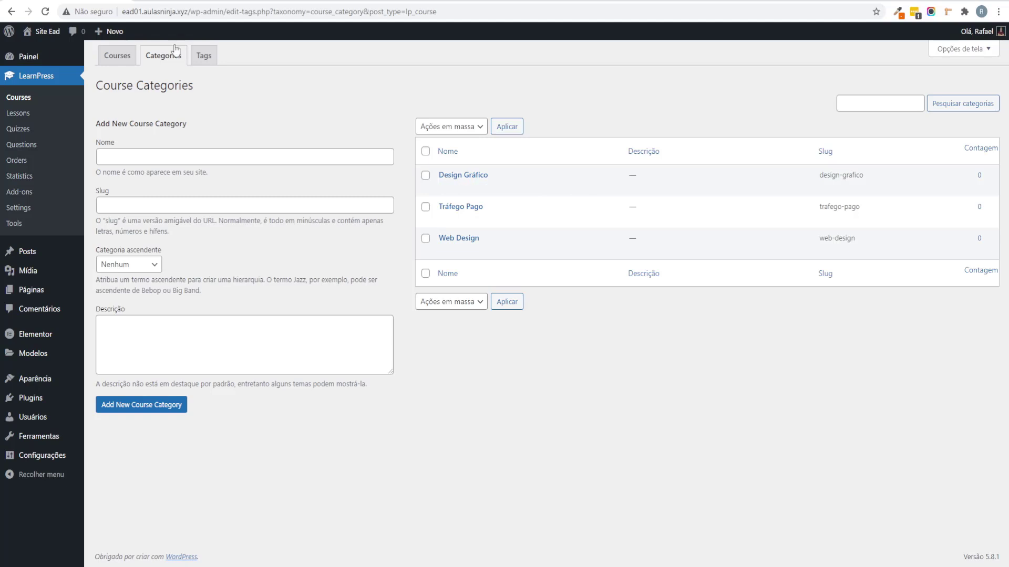
{"action": "left_click", "coordinate": [117, 55]}
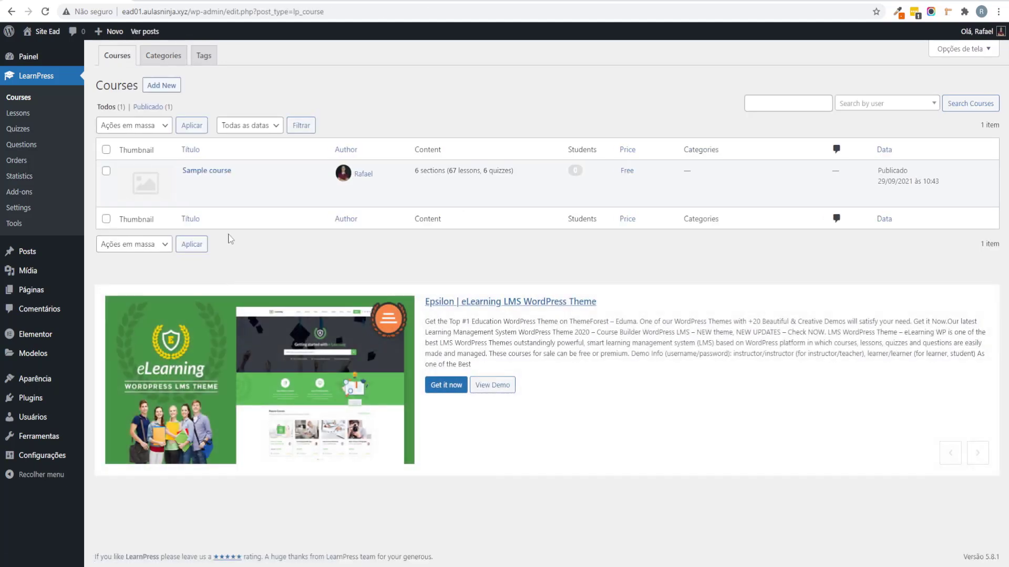
{"action": "mouse_move", "coordinate": [197, 189]}
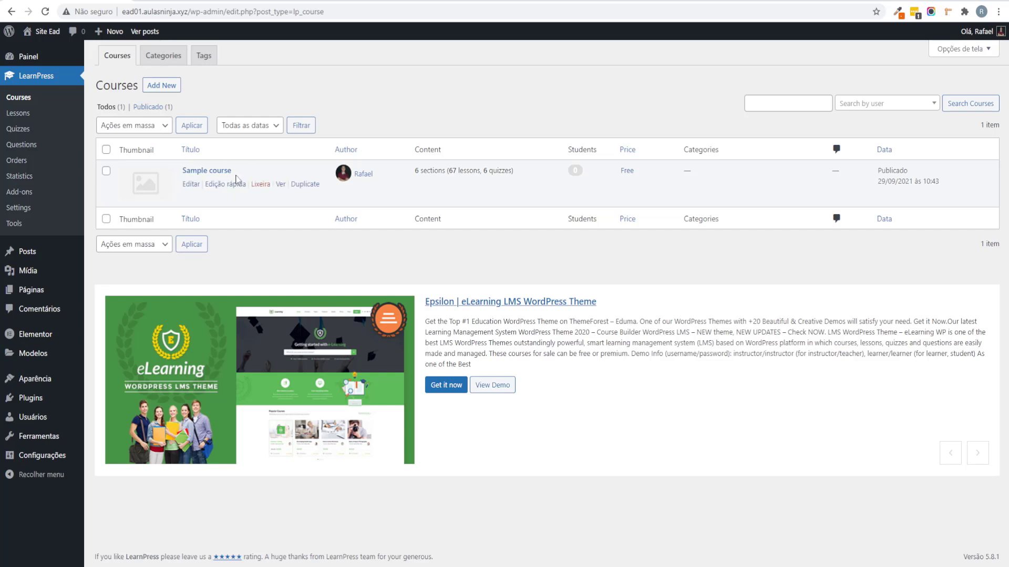
Step: Create a new course titled 'Curso de Adobe Illustrator'
{"action": "left_click", "coordinate": [166, 88]}
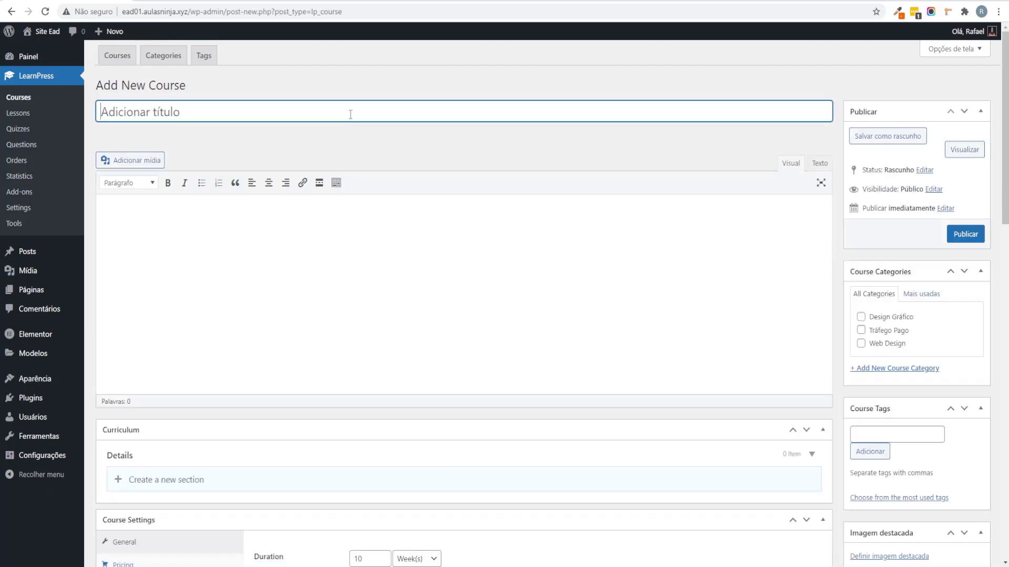
{"action": "key", "text": "alt+Tab"}
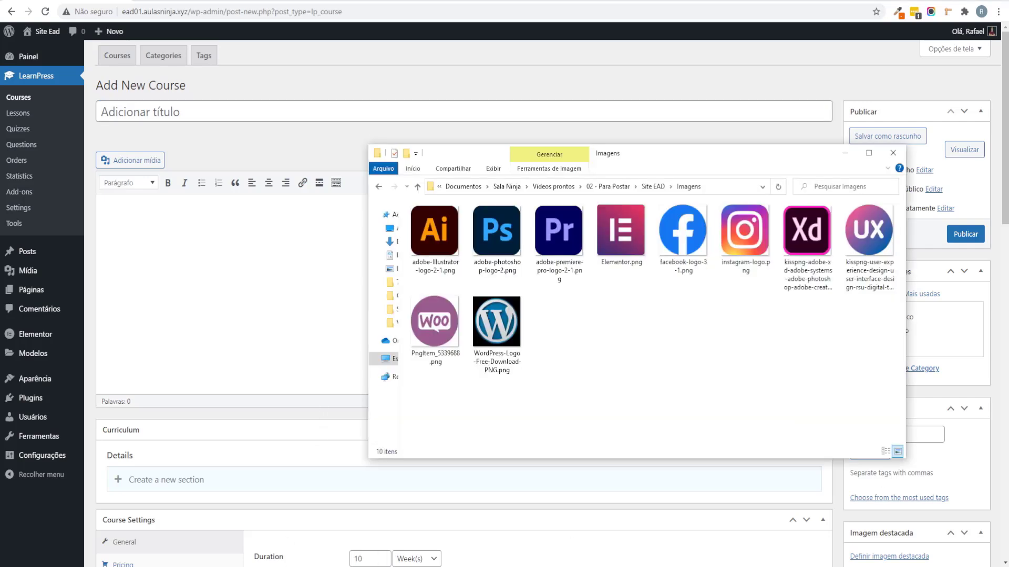
{"action": "left_click", "coordinate": [437, 248]}
{"action": "left_click", "coordinate": [440, 267]}
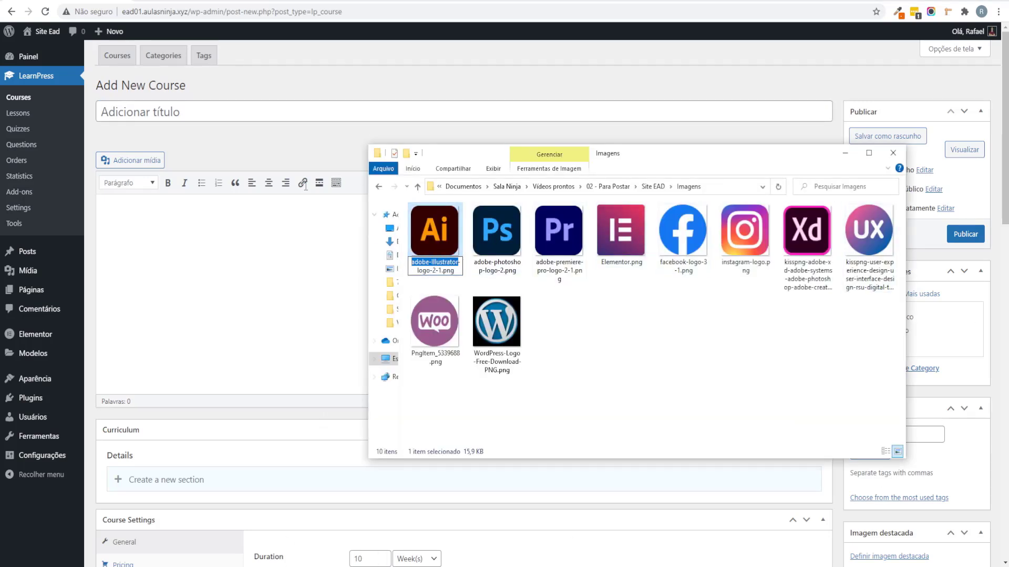
{"action": "left_click", "coordinate": [255, 111]}
{"action": "type", "text": "Curso de"}
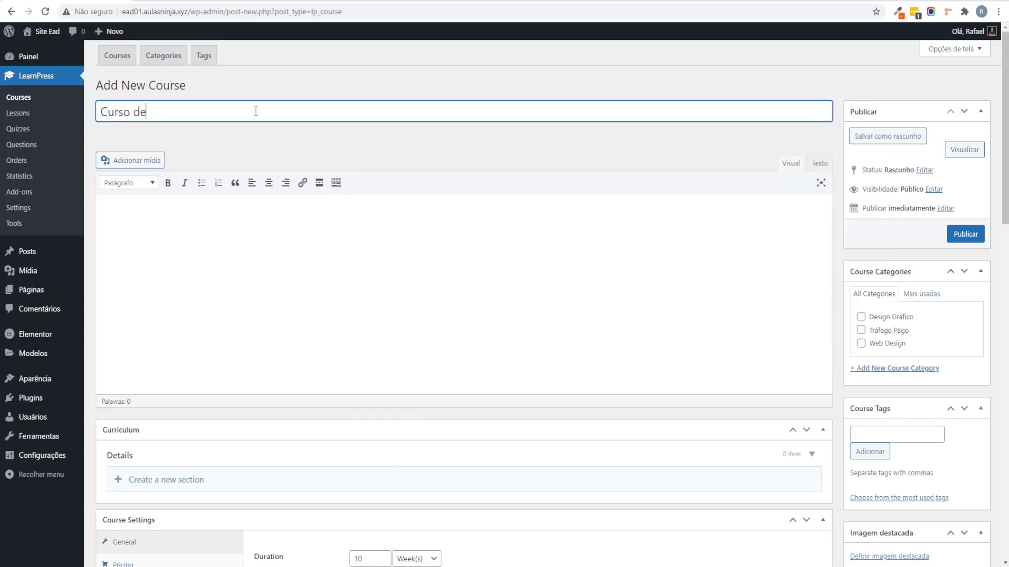
{"action": "type", "text": "adobe-Illustrator"}
{"action": "left_click", "coordinate": [155, 112]}
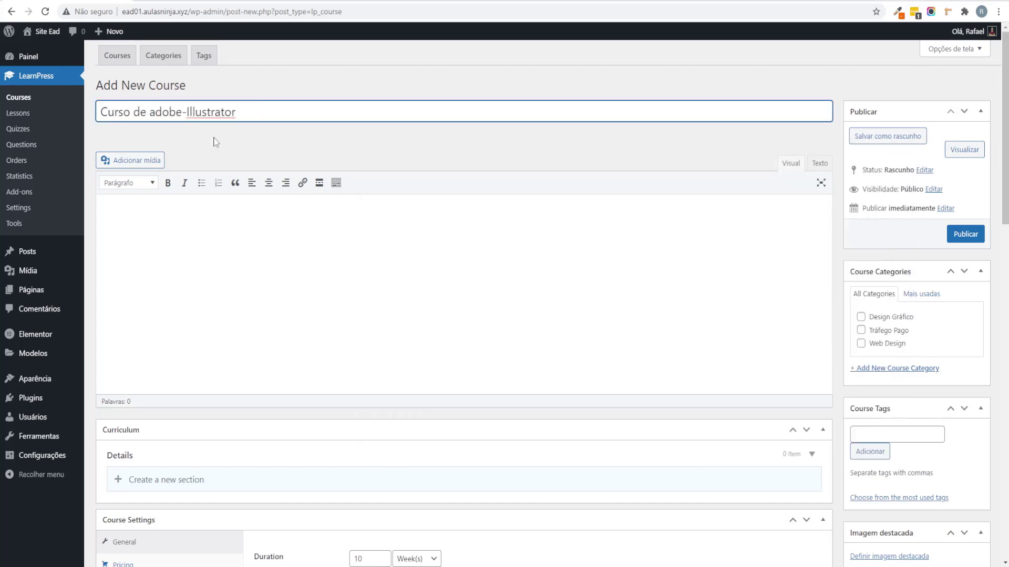
{"action": "key", "text": "BackSpace"}
{"action": "type", "text": "A"}
{"action": "key", "text": "Right"}
{"action": "key", "text": "Right"}
{"action": "key", "text": "Right"}
{"action": "key", "text": "Right"}
{"action": "key", "text": "BackSpace"}
Step: Paste a lorem ipsum paragraph as the course description
{"action": "left_click", "coordinate": [293, 293]}
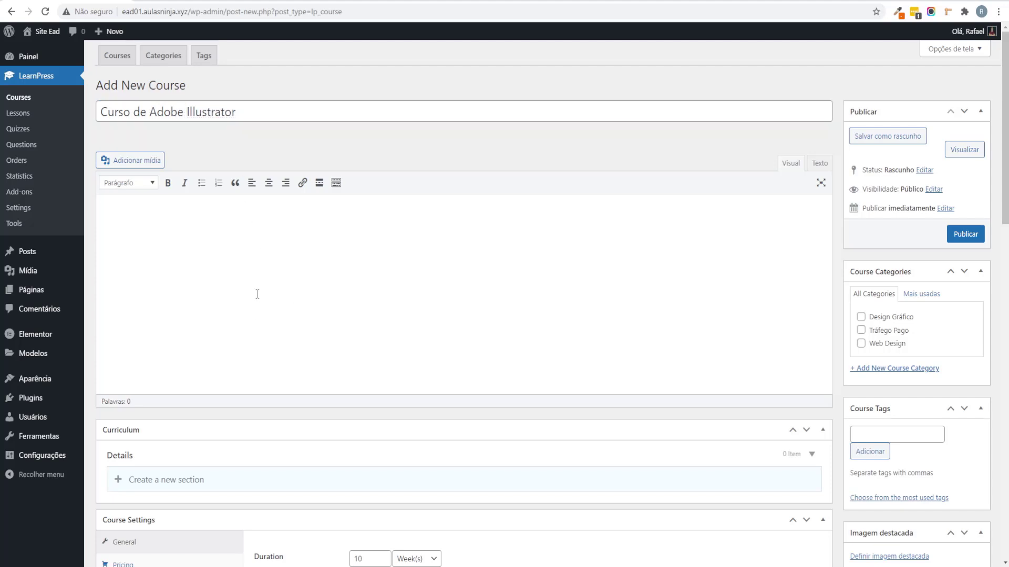
{"action": "scroll", "coordinate": [252, 283], "scroll_direction": "down", "scroll_amount": 5}
{"action": "scroll", "coordinate": [270, 235], "scroll_direction": "up", "scroll_amount": 5}
{"action": "type", "text": "Lorem ipsum dolor sit amet, consectetur adipiscing elit. Duis ultricies nulla risus, eu tempor velit dignissim non. Duis aliquet sapien in facilisis accumsan. Pellentesque vitae dapibus lorem. Sed vitae tincidunt tellus, nec malesuada lorem. Nunc pretium suscipit semper. Nulla tristique quis ligula at rhoncus. Ut elit nunc, fringilla eget lacinia sit amet, auctor ut eros. In dapibus tellus non velit consequat, sit amet facilisis arcu pellentesque. Donec sit amet nunc eget metus suscipit vulputate venenatis viverra dui. Vivamus congue lorem augue, eu dictum massa facilisis at. Etiam scelerisque nulla at diam laoreet, quis dapibus lectus dictum."}
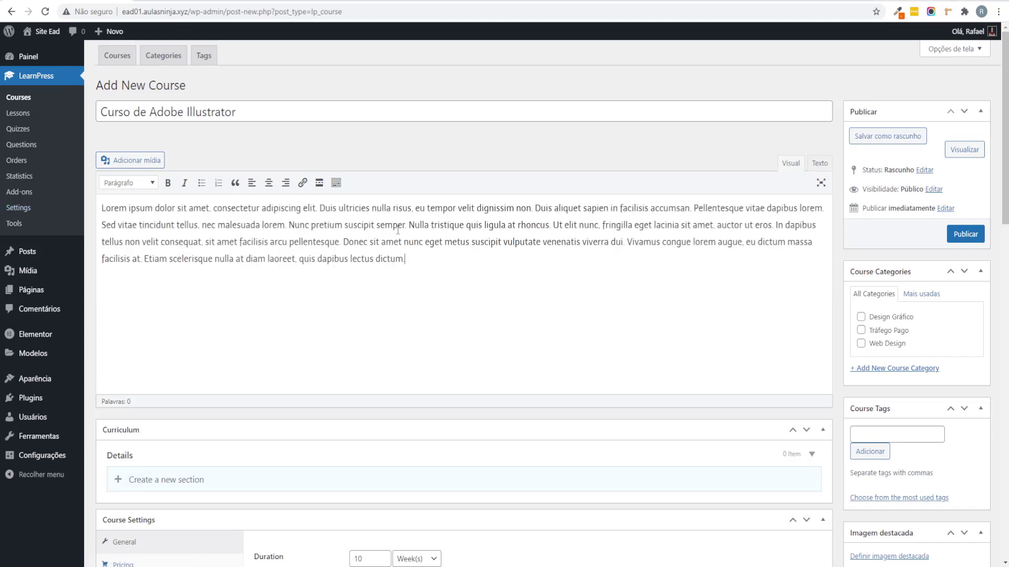
{"action": "left_click_drag", "start_coordinate": [417, 251], "coordinate": [107, 208]}
{"action": "left_click", "coordinate": [408, 277]}
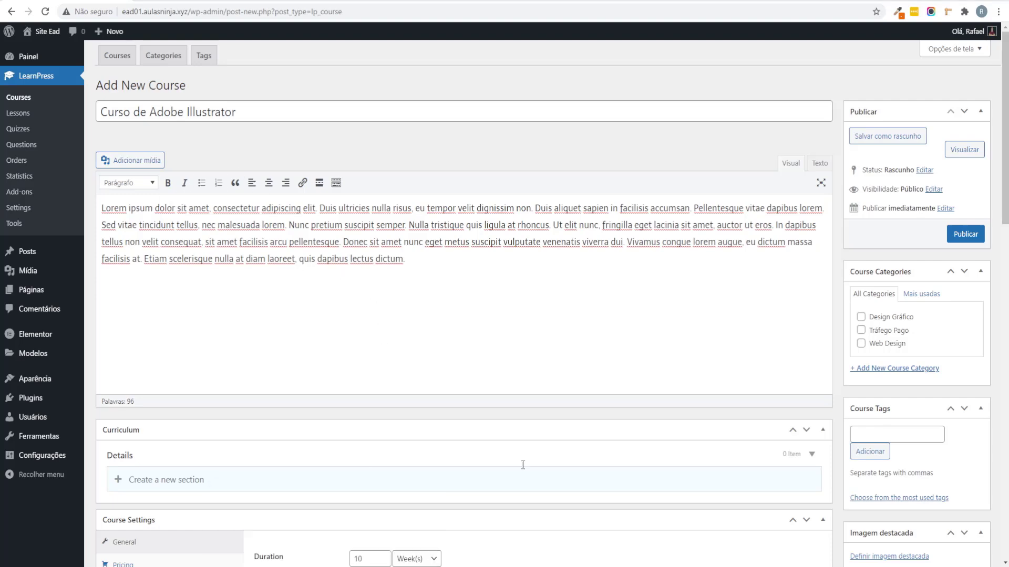
{"action": "left_click_drag", "start_coordinate": [510, 73], "coordinate": [157, 1]}
Step: Add a curriculum section named Módulo 1
{"action": "scroll", "coordinate": [282, 257], "scroll_direction": "down", "scroll_amount": 4}
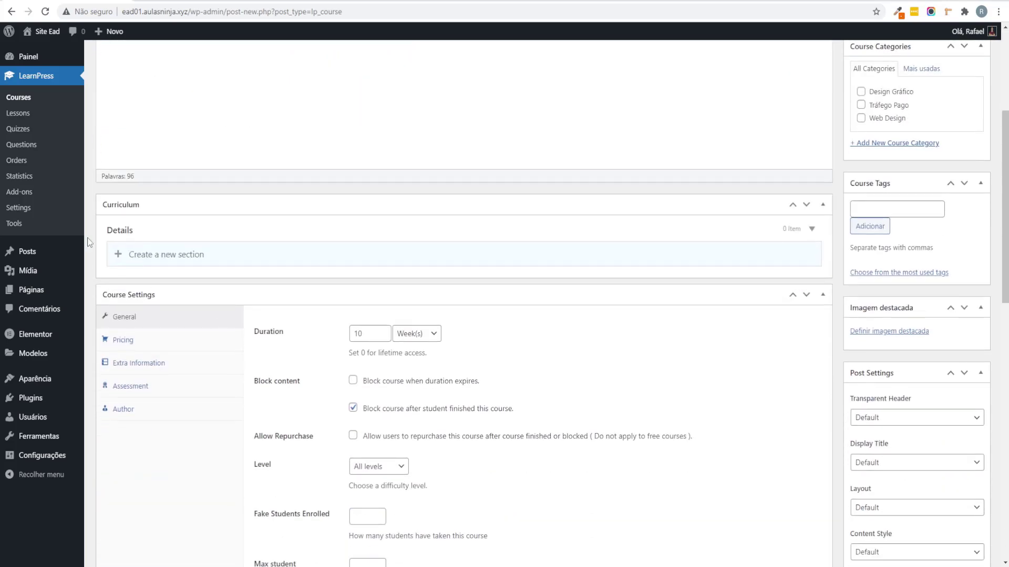
{"action": "scroll", "coordinate": [118, 226], "scroll_direction": "down", "scroll_amount": 1}
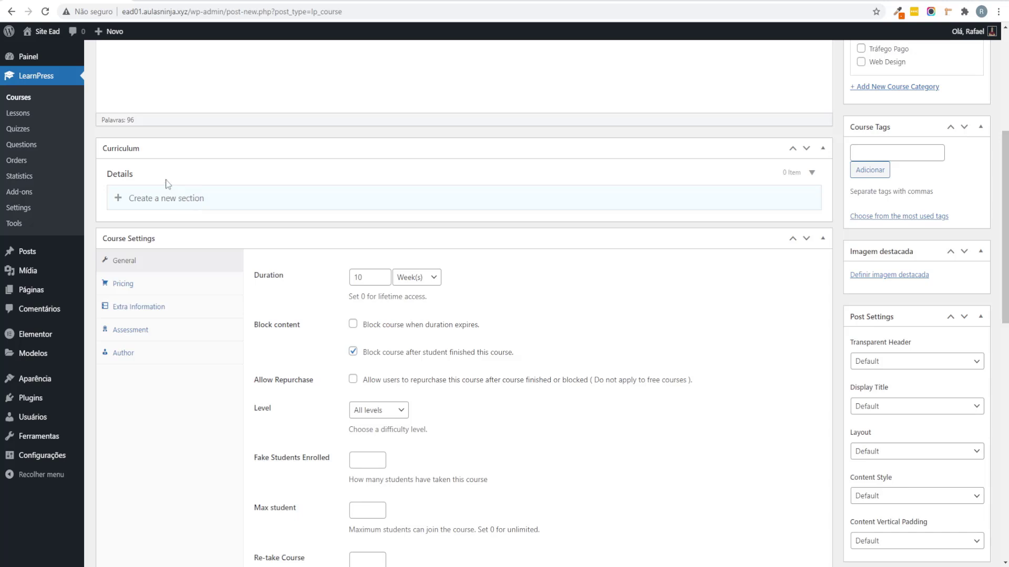
{"action": "left_click", "coordinate": [163, 202]}
{"action": "type", "text": "Módulo 1"}
{"action": "key", "text": "Return"}
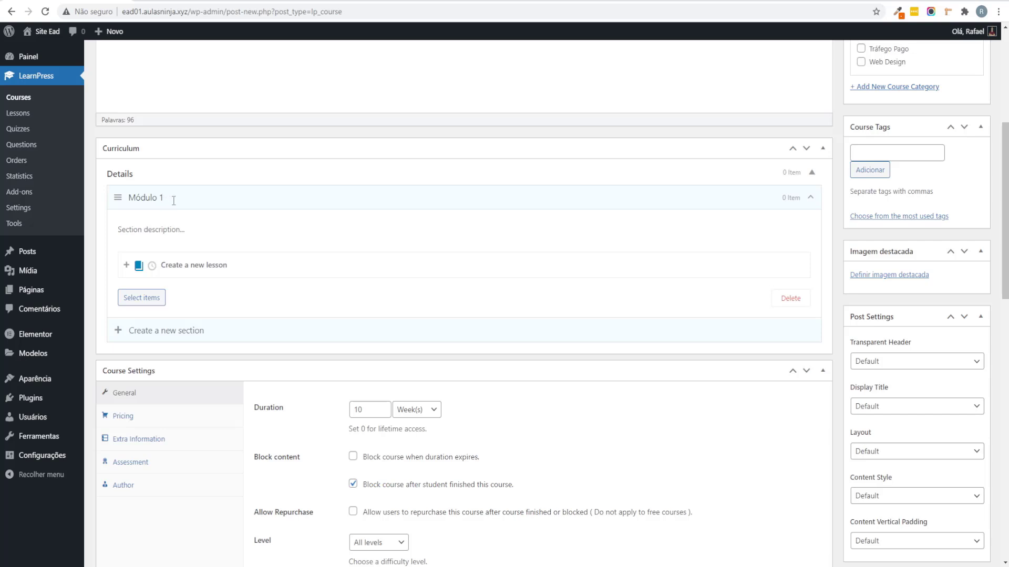
Step: Add a lesson titled Aula 1 to Módulo 1
{"action": "left_click", "coordinate": [152, 267]}
{"action": "left_click", "coordinate": [143, 266]}
{"action": "type", "text": "Aula 1"}
{"action": "type", "text": "do o"}
{"action": "key", "text": "BackSpace"}
{"action": "key", "text": "BackSpace"}
{"action": "key", "text": "BackSpace"}
{"action": "key", "text": "BackSpace"}
{"action": "key", "text": "BackSpace"}
{"action": "key", "text": "BackSpace"}
{"action": "key", "text": "BackSpace"}
{"action": "type", "text": "COnfigurando"}
{"action": "key", "text": "BackSpace"}
{"action": "key", "text": "BackSpace"}
{"action": "key", "text": "BackSpace"}
{"action": "key", "text": "BackSpace"}
{"action": "key", "text": "BackSpace"}
{"action": "key", "text": "BackSpace"}
{"action": "key", "text": "BackSpace"}
{"action": "key", "text": "BackSpace"}
{"action": "key", "text": "BackSpace"}
{"action": "key", "text": "BackSpace"}
{"action": "key", "text": "BackSpace"}
{"action": "key", "text": "BackSpace"}
{"action": "key", "text": "Return"}
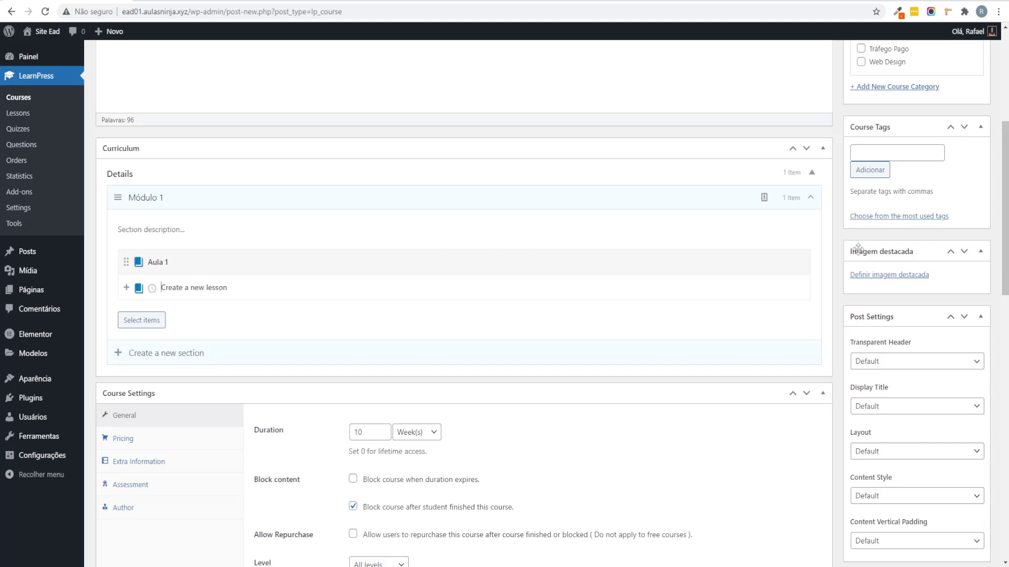
Step: Open the Aula 1 lesson editor and place the caret in its empty content area
{"action": "left_click", "coordinate": [783, 262]}
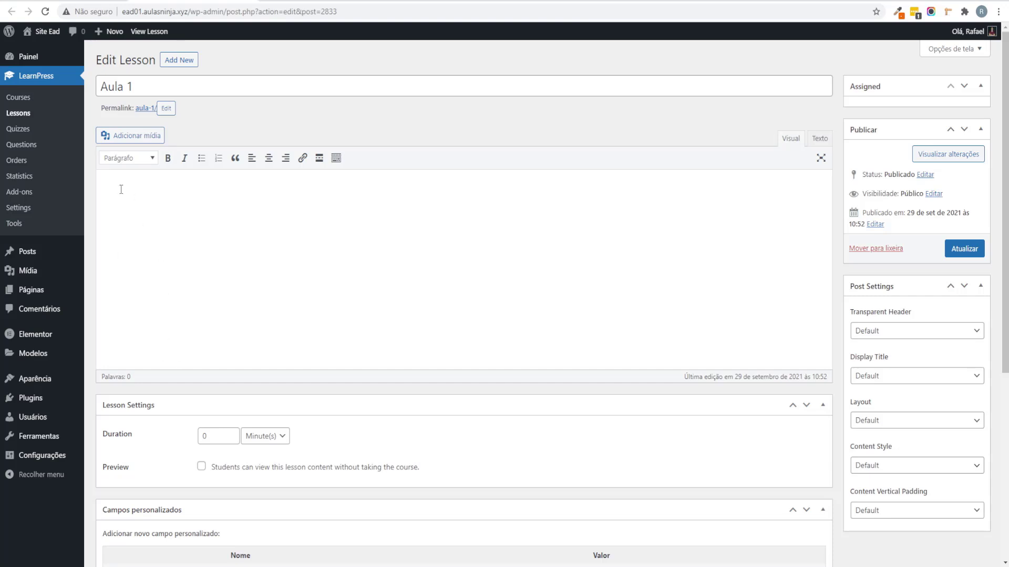
{"action": "left_click", "coordinate": [142, 184]}
{"action": "key", "text": "ctrl+Tab"}
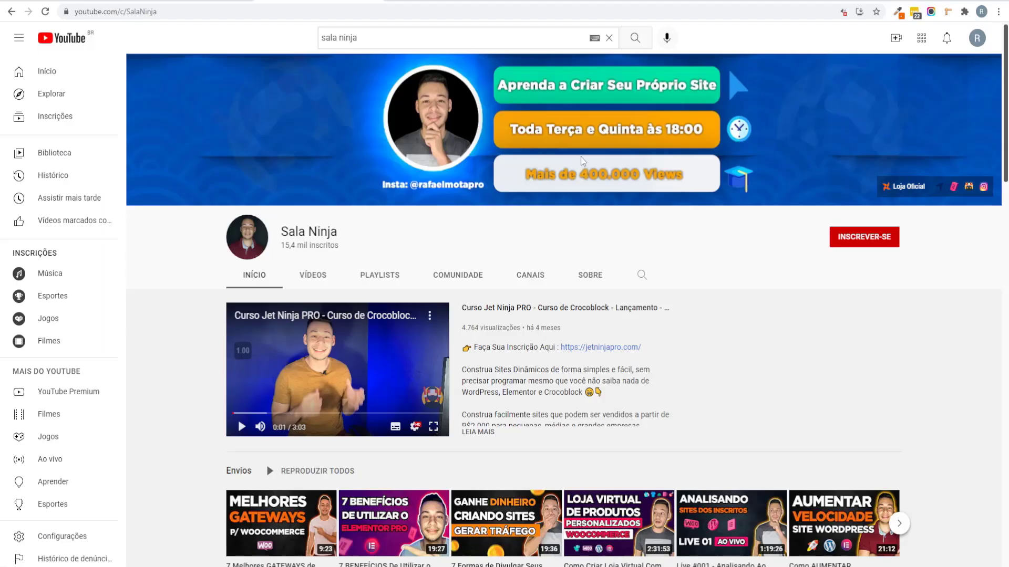
{"action": "scroll", "coordinate": [853, 326], "scroll_direction": "down", "scroll_amount": 4}
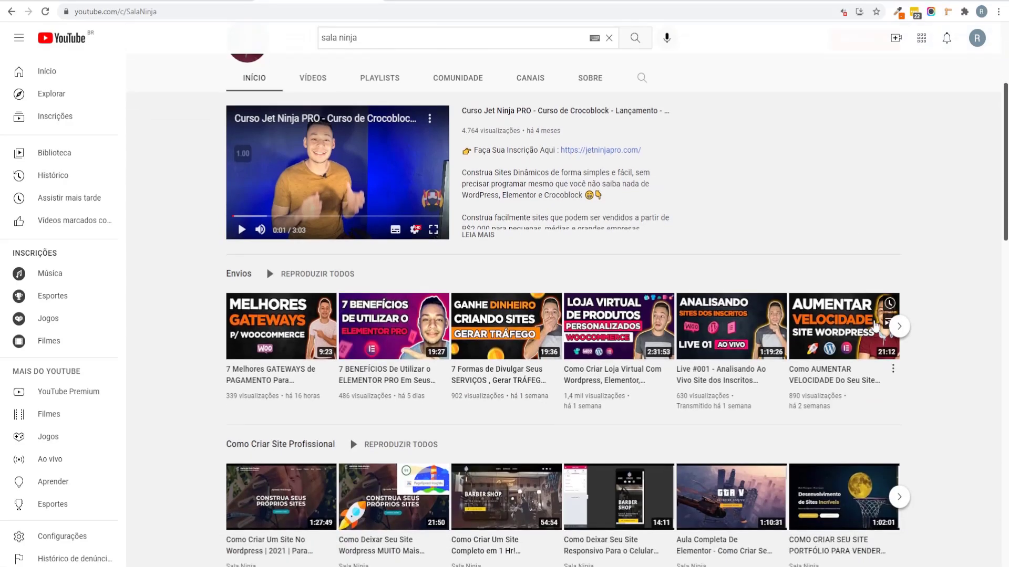
{"action": "scroll", "coordinate": [850, 457], "scroll_direction": "up", "scroll_amount": 1}
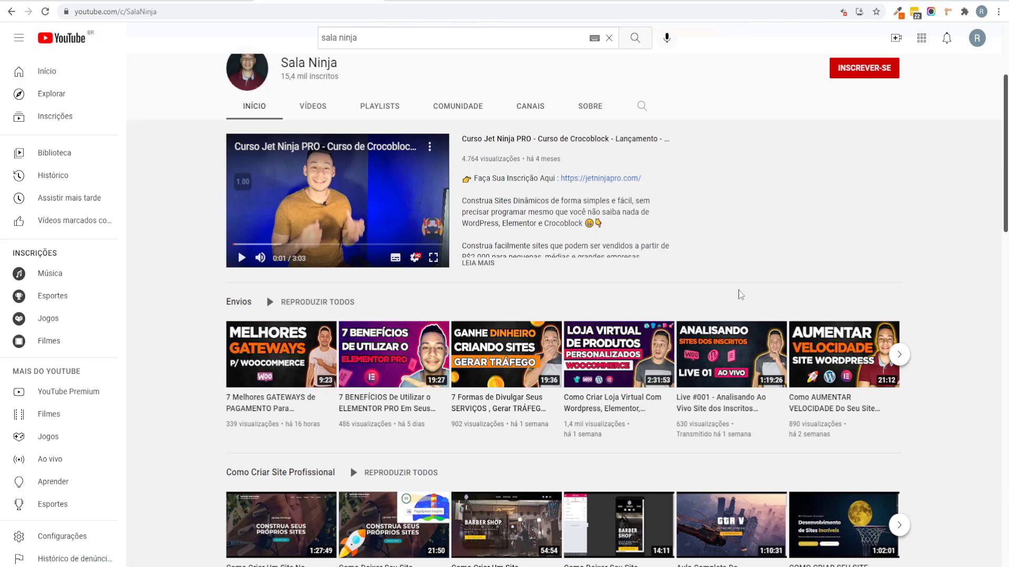
{"action": "right_click", "coordinate": [418, 412]}
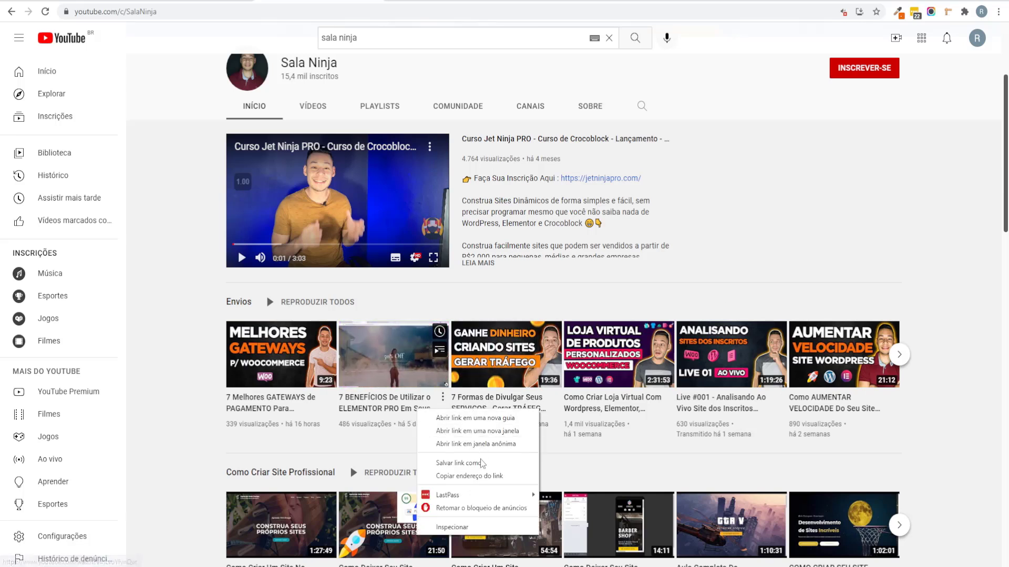
{"action": "left_click", "coordinate": [476, 476]}
{"action": "key", "text": "ctrl+Tab"}
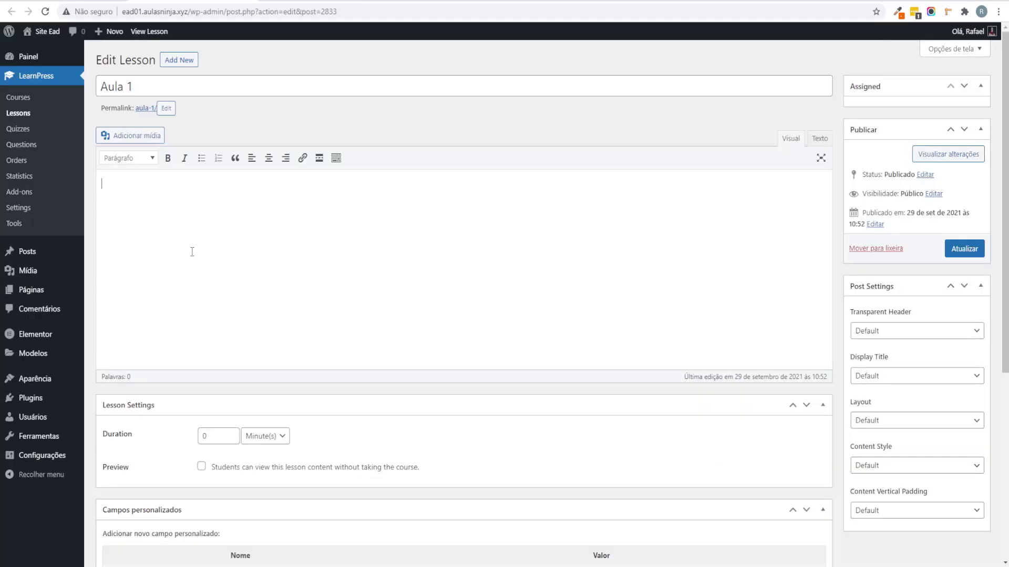
Step: Embed the 7 Benefícios YouTube video by pasting its link into Aula 1's content
{"action": "type", "text": "https://www.youtube.com/watch?v=iLvoYfynQvc"}
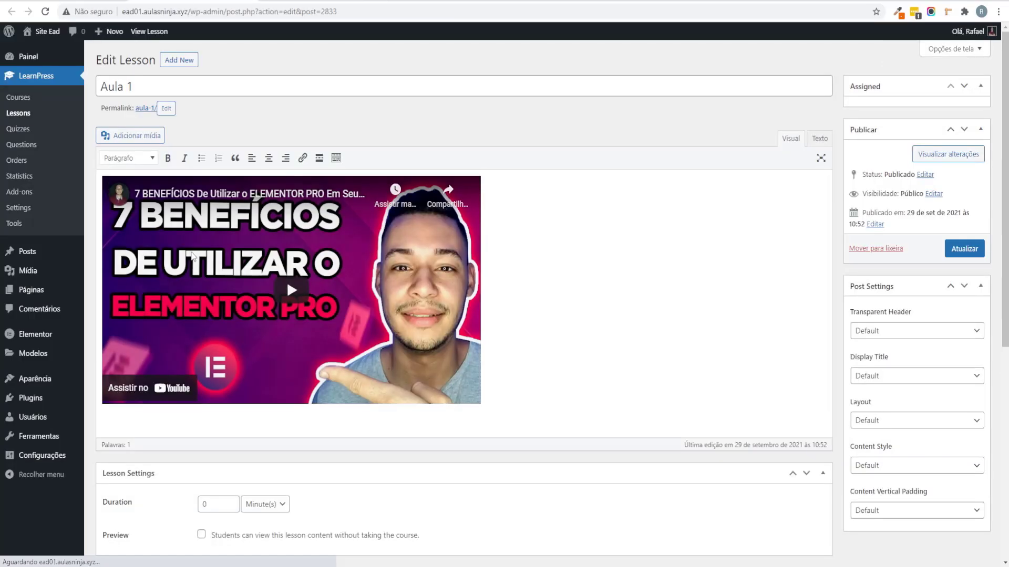
{"action": "scroll", "coordinate": [431, 371], "scroll_direction": "down", "scroll_amount": 3}
{"action": "scroll", "coordinate": [430, 369], "scroll_direction": "down", "scroll_amount": 3}
{"action": "scroll", "coordinate": [446, 365], "scroll_direction": "up", "scroll_amount": 6}
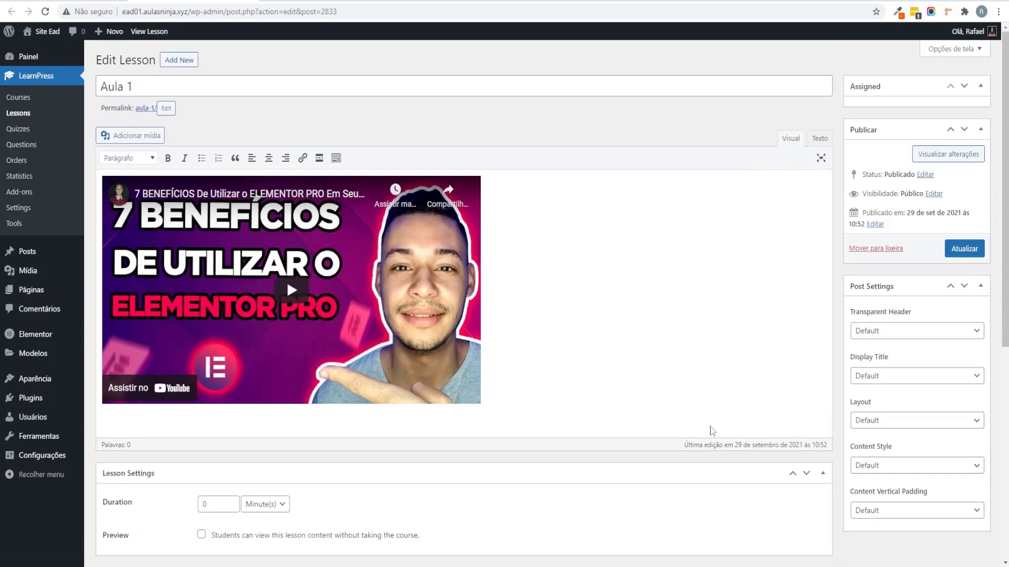
{"action": "key", "text": "Return"}
{"action": "key", "text": "Return"}
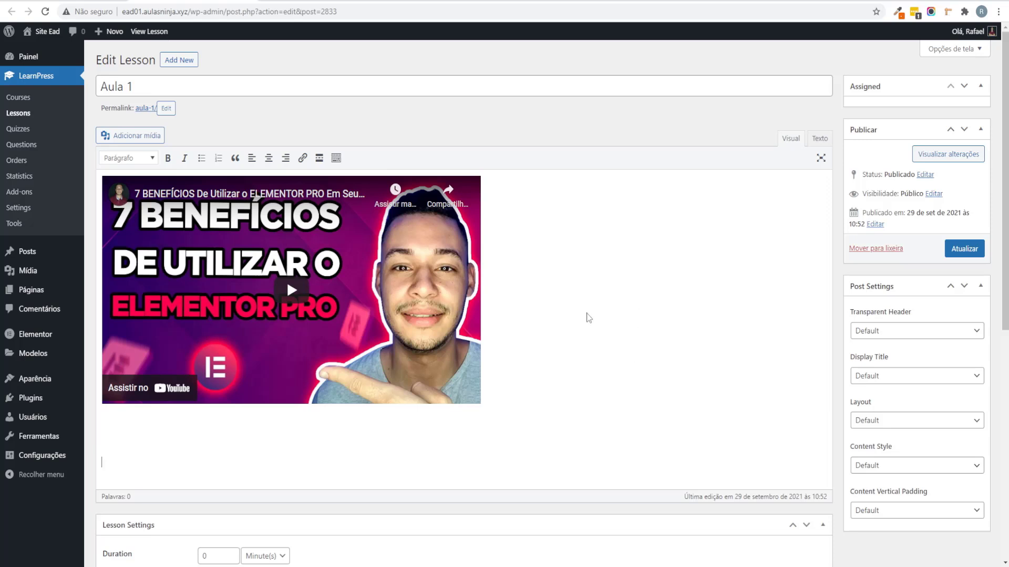
{"action": "key", "text": "BackSpace"}
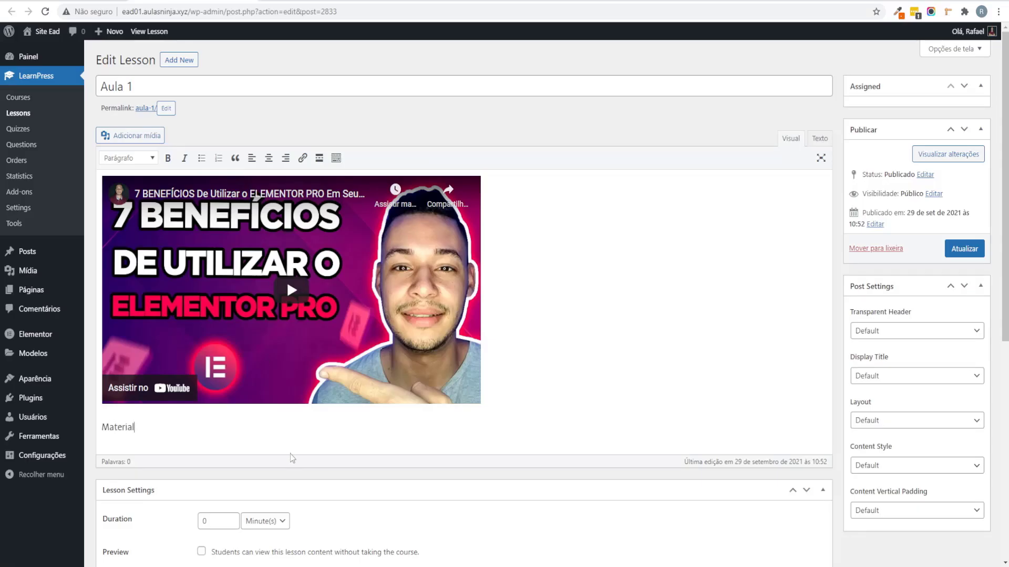
{"action": "type", "text": "mpe"}
{"action": "type", "text": "ementar :"}
{"action": "type", "text": "https://www.youtube.com/c/SalaNinja"}
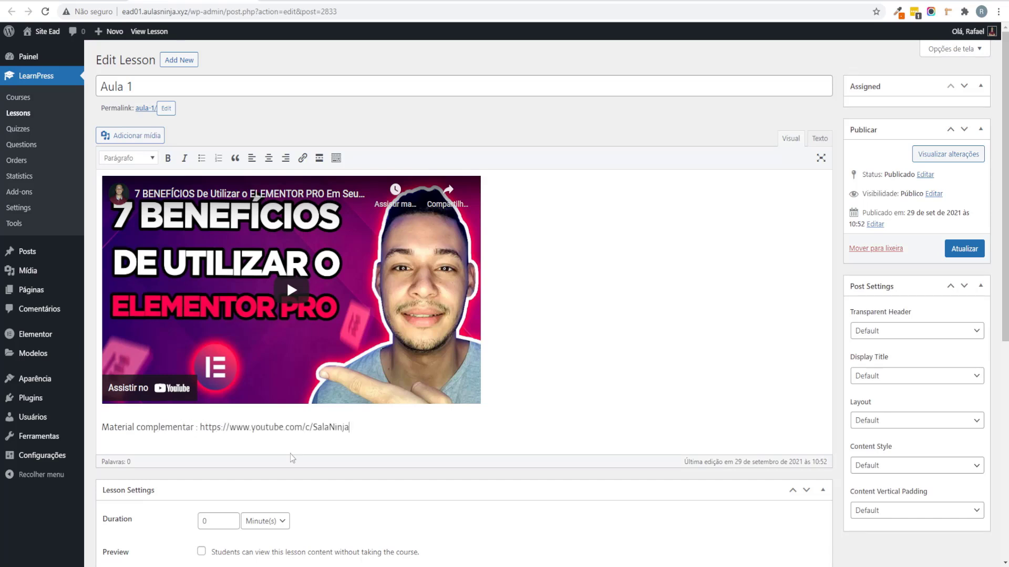
{"action": "key", "text": "Return"}
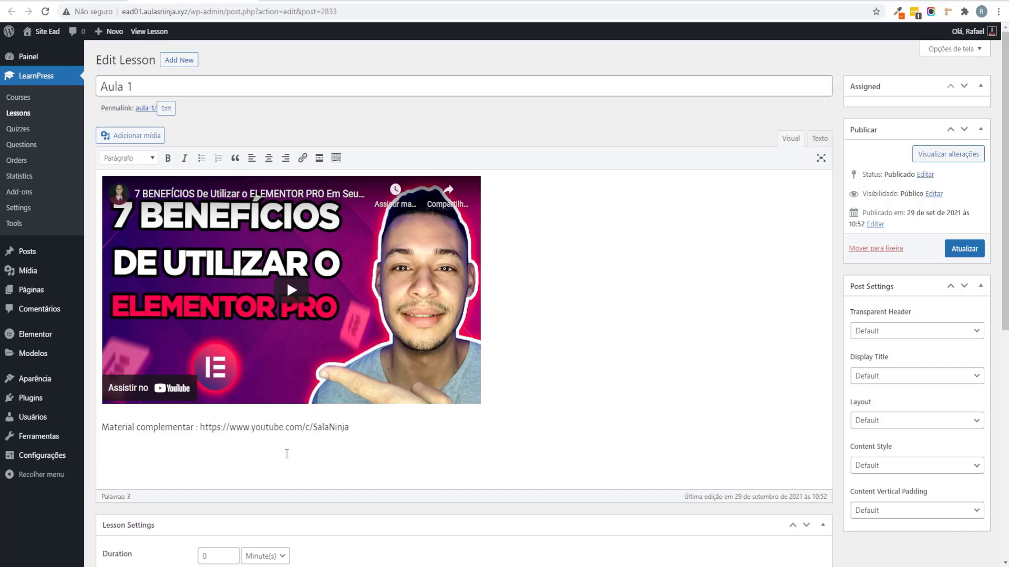
Step: Insert the framed Van Gogh painting image from the media library below the link line
{"action": "left_click", "coordinate": [140, 136]}
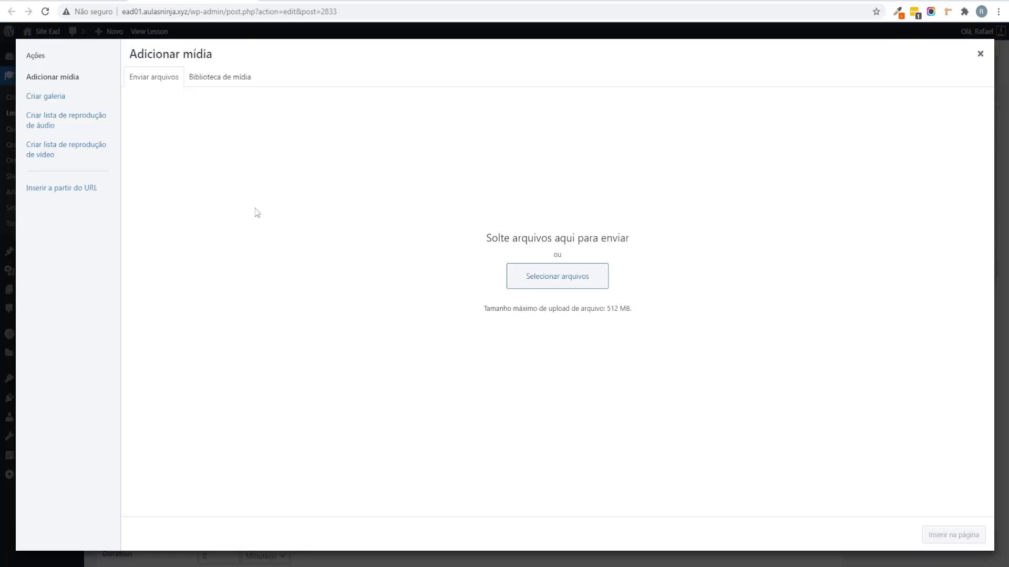
{"action": "left_click", "coordinate": [231, 79]}
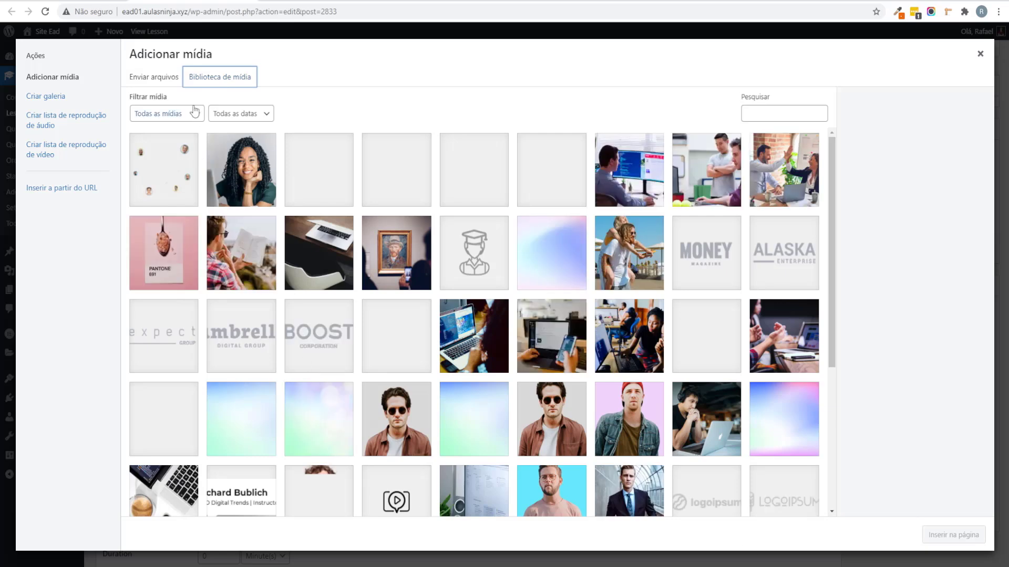
{"action": "left_click", "coordinate": [167, 78]}
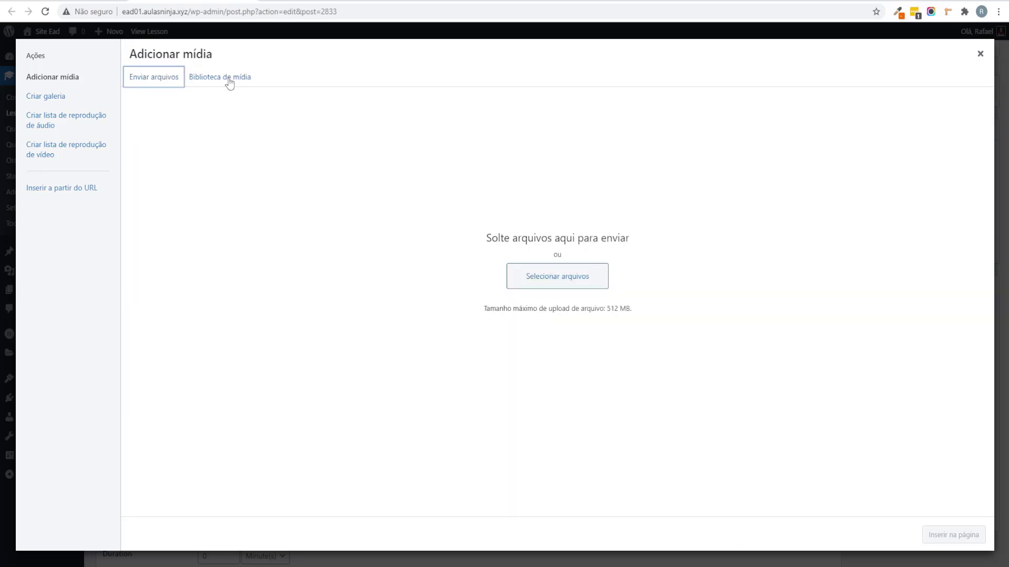
{"action": "left_click", "coordinate": [229, 80]}
{"action": "left_click", "coordinate": [382, 266]}
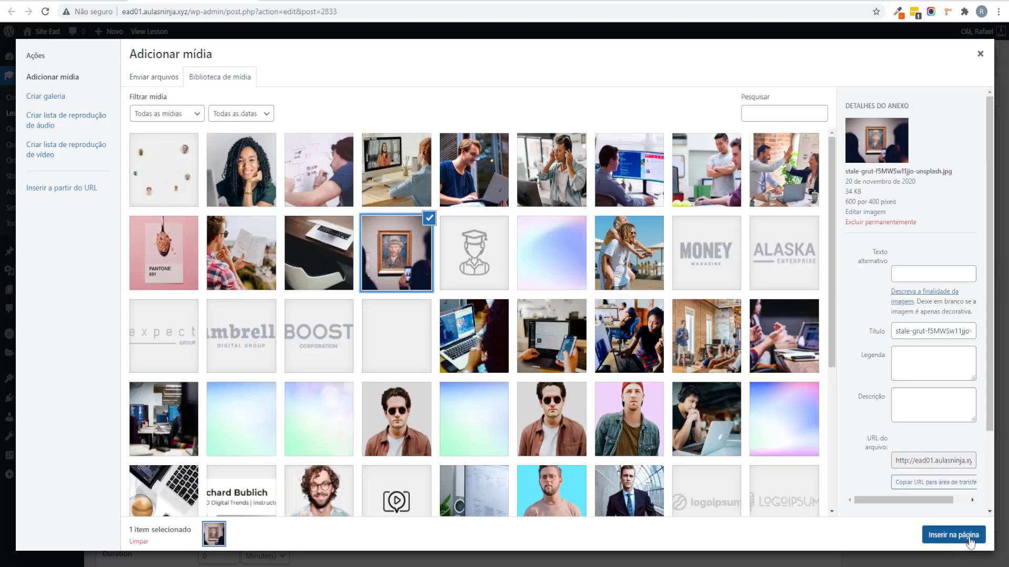
{"action": "left_click", "coordinate": [968, 535]}
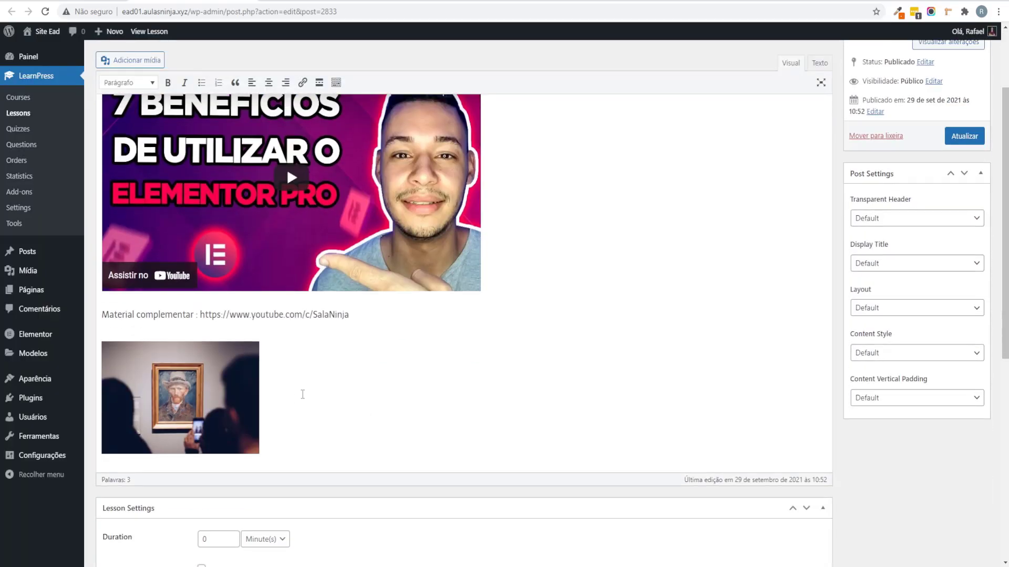
{"action": "scroll", "coordinate": [441, 352], "scroll_direction": "down", "scroll_amount": 5}
{"action": "scroll", "coordinate": [237, 353], "scroll_direction": "up", "scroll_amount": 5}
{"action": "scroll", "coordinate": [631, 331], "scroll_direction": "up", "scroll_amount": 3}
Step: Save Aula 1, open its permalink in a new tab, and reload the editor
{"action": "left_click", "coordinate": [977, 252]}
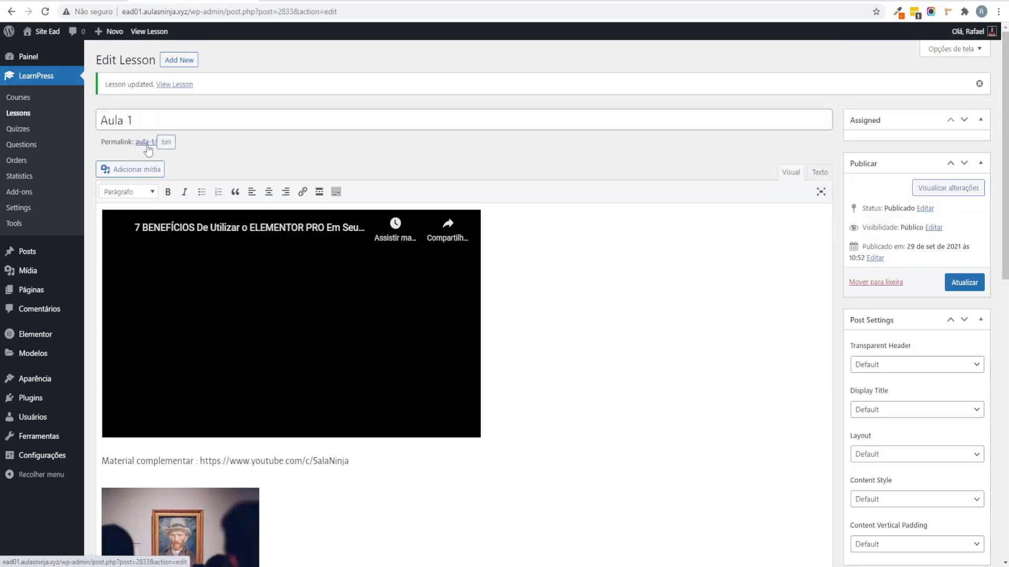
{"action": "right_click", "coordinate": [147, 148]}
{"action": "left_click", "coordinate": [205, 150]}
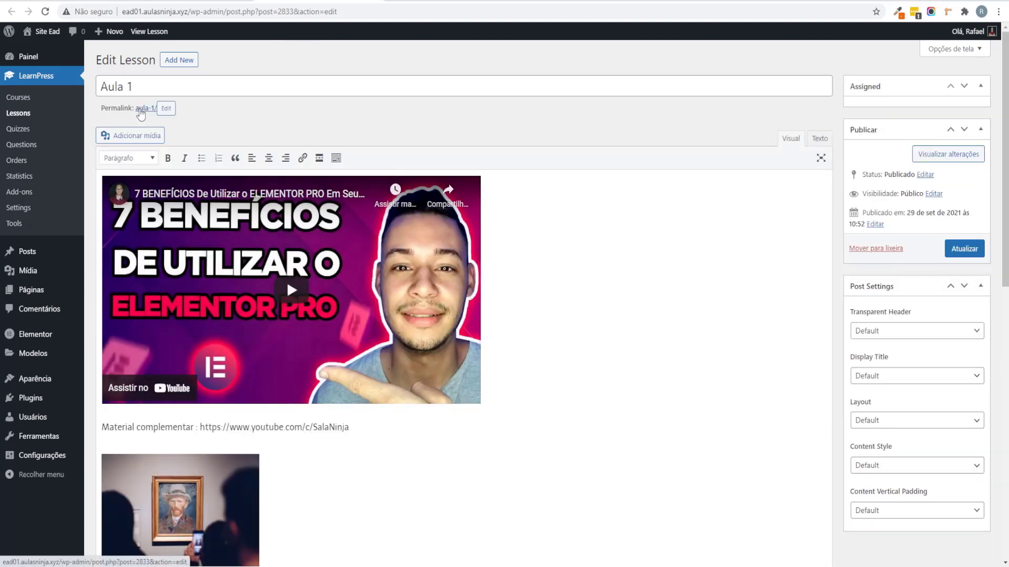
{"action": "key", "text": "F5"}
Step: Open Curso de Adobe Illustrator from the LearnPress Courses list
{"action": "left_click", "coordinate": [31, 101]}
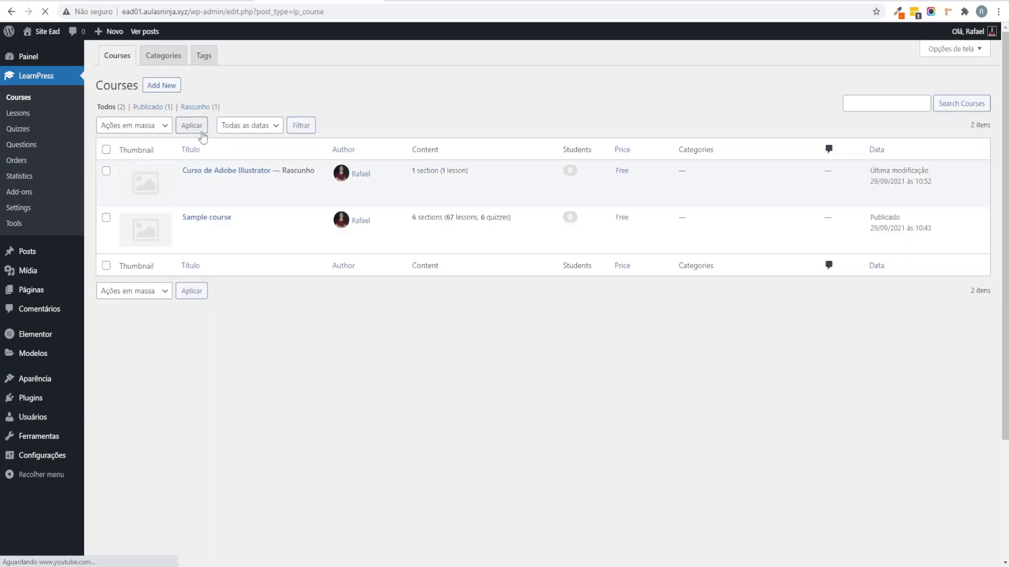
{"action": "double_click", "coordinate": [294, 170]}
{"action": "left_click", "coordinate": [245, 171]}
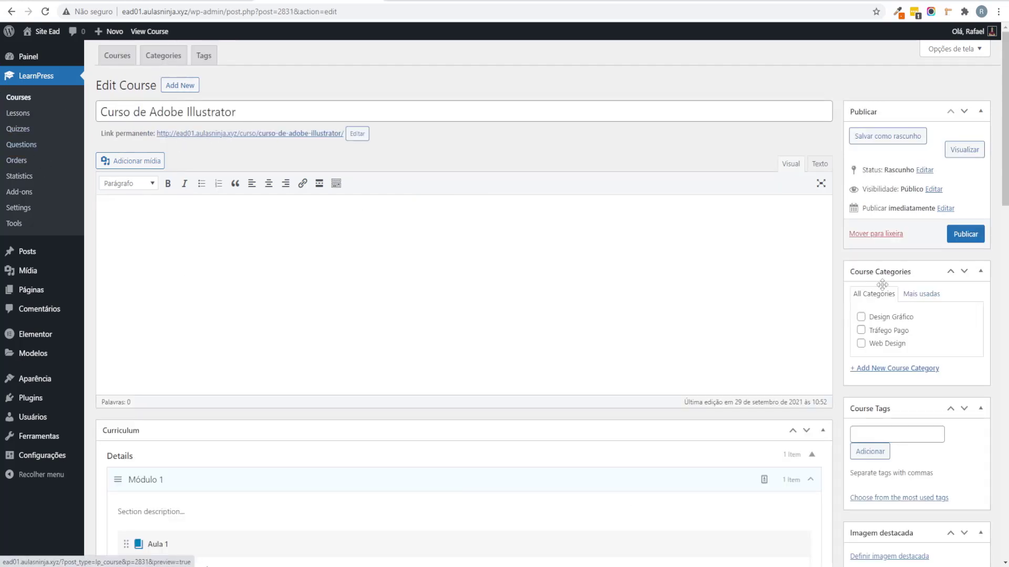
Step: File the course under Design Gráfico, publish it, and open its public page
{"action": "left_click", "coordinate": [888, 318]}
{"action": "left_click", "coordinate": [969, 239]}
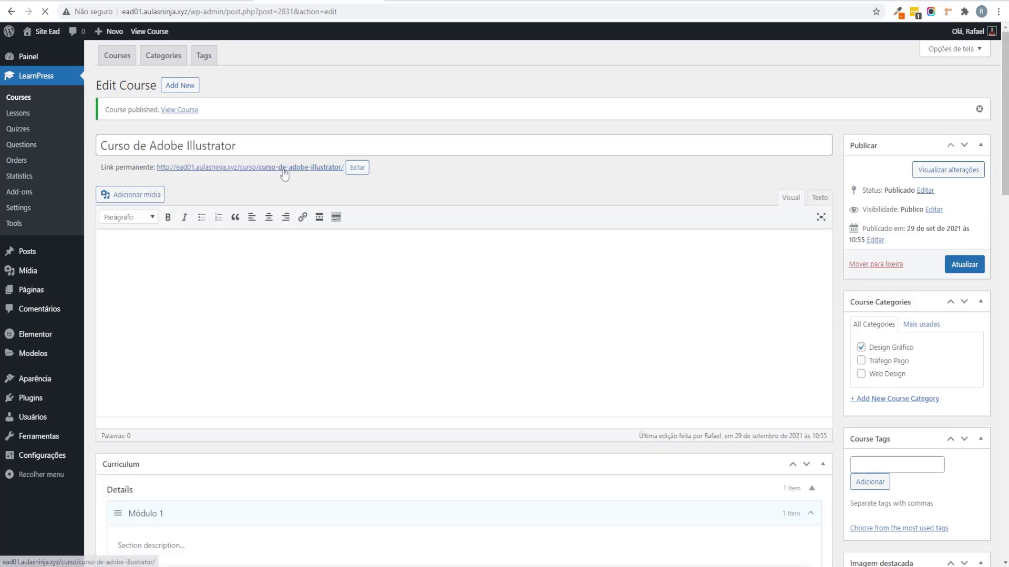
{"action": "left_click", "coordinate": [283, 168]}
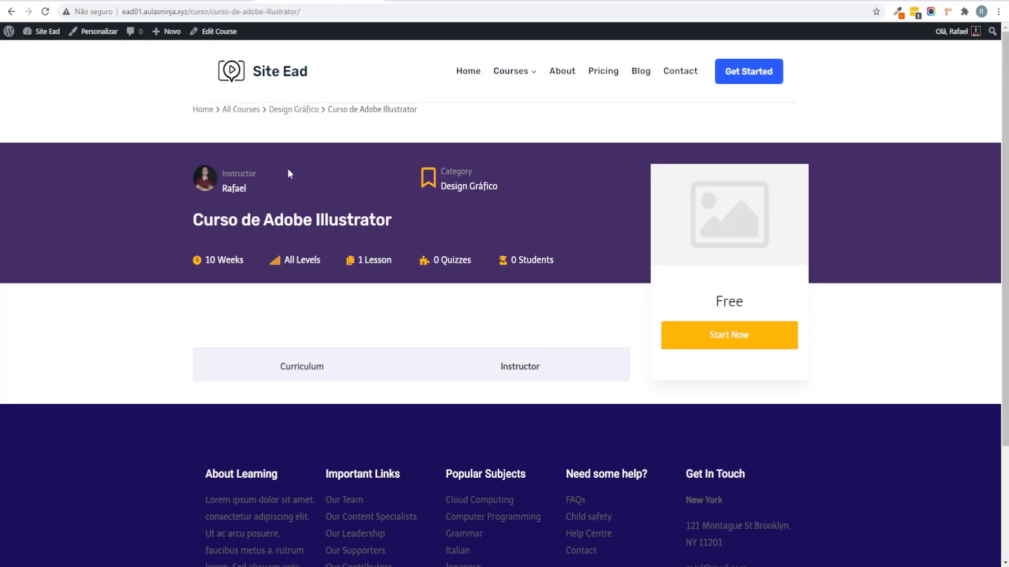
Step: Start the course as a learner, review the Aula 1 lesson page, and return to its editor
{"action": "left_click_drag", "start_coordinate": [735, 301], "coordinate": [723, 301]}
{"action": "left_click", "coordinate": [719, 331]}
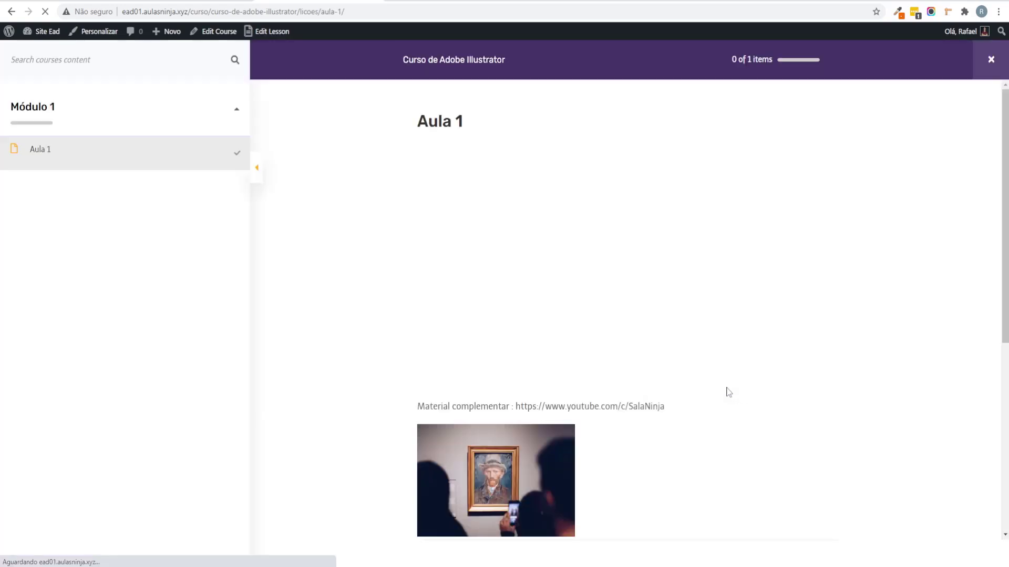
{"action": "left_click_drag", "start_coordinate": [411, 114], "coordinate": [502, 115]}
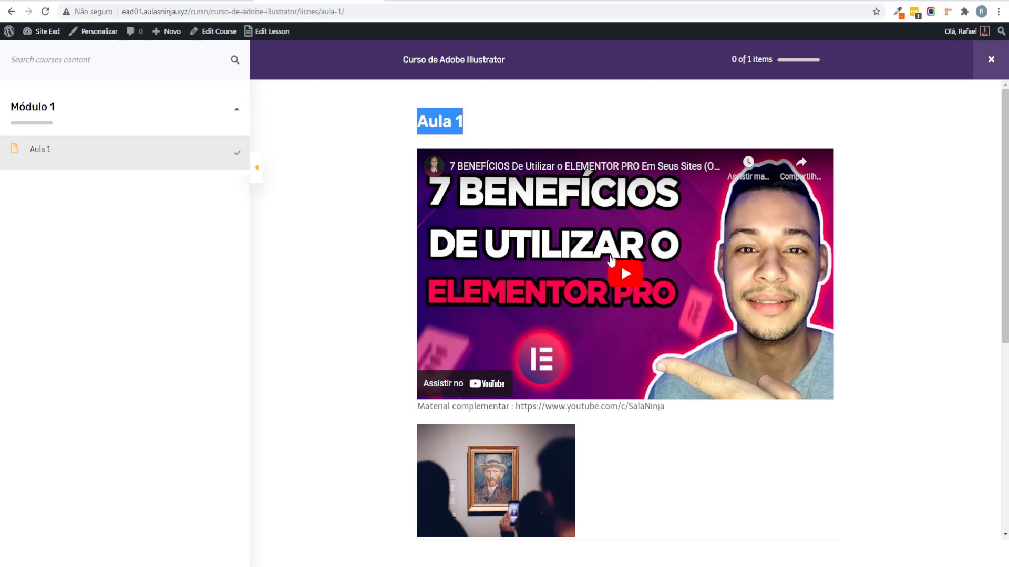
{"action": "scroll", "coordinate": [525, 384], "scroll_direction": "down", "scroll_amount": 2}
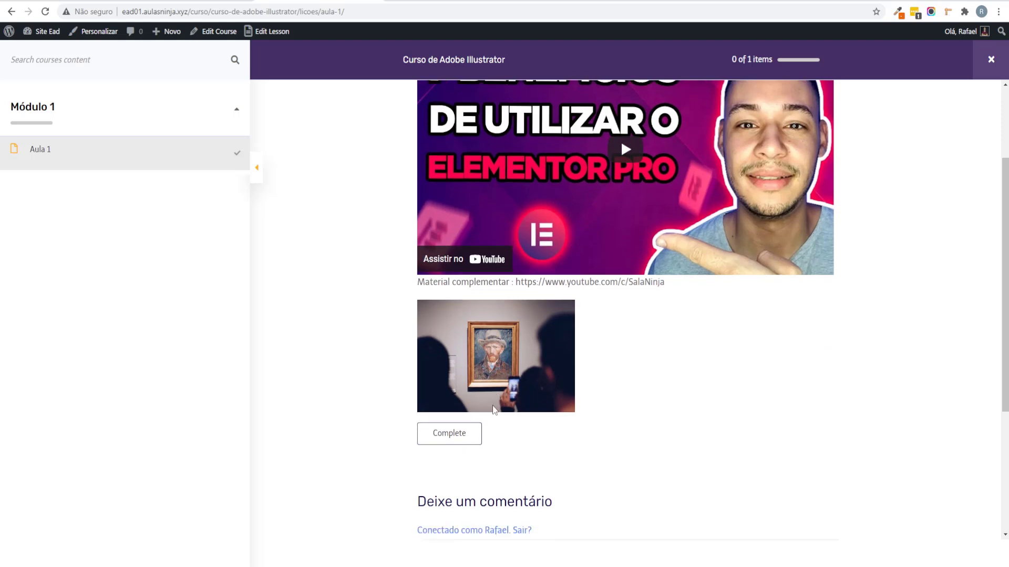
{"action": "scroll", "coordinate": [468, 378], "scroll_direction": "down", "scroll_amount": 2}
{"action": "scroll", "coordinate": [442, 344], "scroll_direction": "up", "scroll_amount": 1}
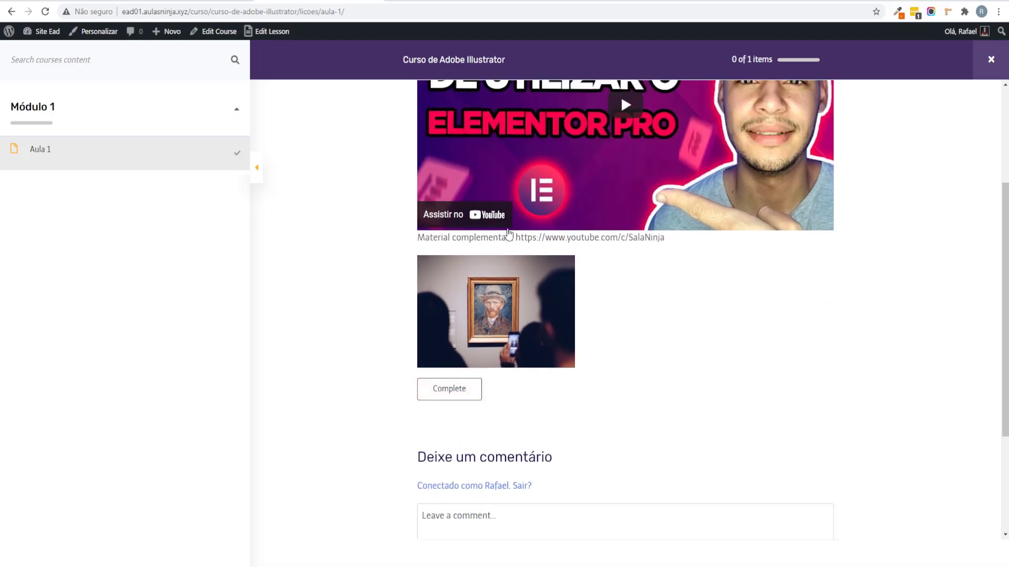
{"action": "double_click", "coordinate": [469, 238]}
{"action": "key", "text": "ctrl+Tab"}
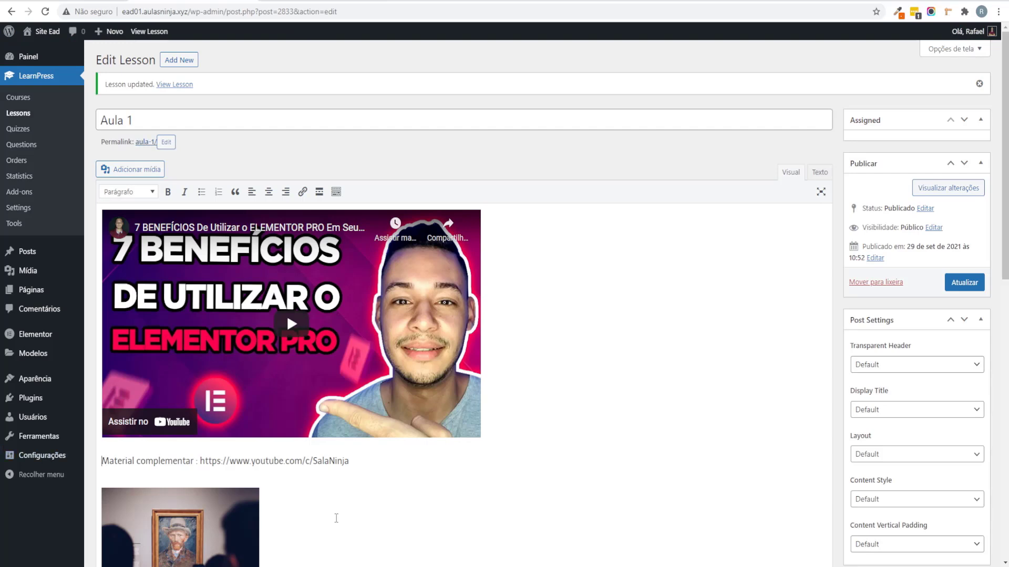
Step: Remove the framed-painting image and the Material complementar line from Aula 1
{"action": "key", "text": "Return"}
{"action": "scroll", "coordinate": [224, 421], "scroll_direction": "up", "scroll_amount": 1}
{"action": "scroll", "coordinate": [337, 273], "scroll_direction": "down", "scroll_amount": 6}
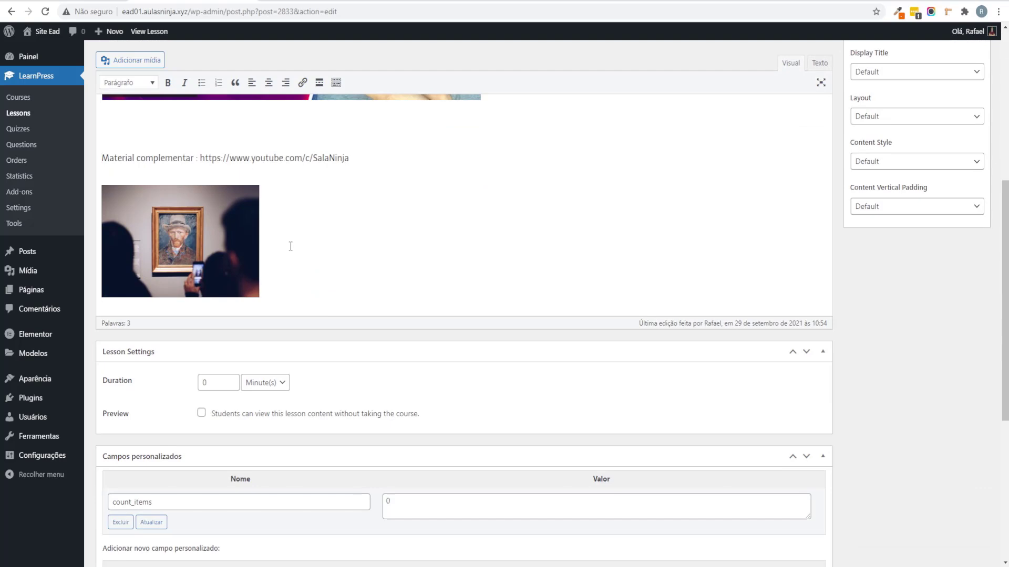
{"action": "left_click", "coordinate": [290, 246]}
{"action": "key", "text": "BackSpace"}
{"action": "left_click_drag", "start_coordinate": [377, 154], "coordinate": [102, 158]}
{"action": "key", "text": "BackSpace"}
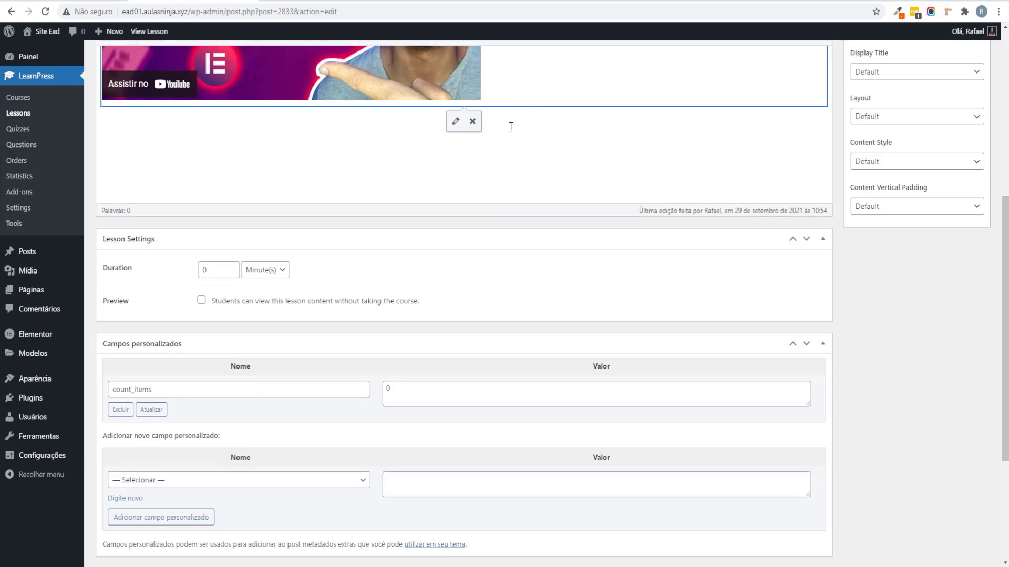
{"action": "scroll", "coordinate": [512, 297], "scroll_direction": "up", "scroll_amount": 4}
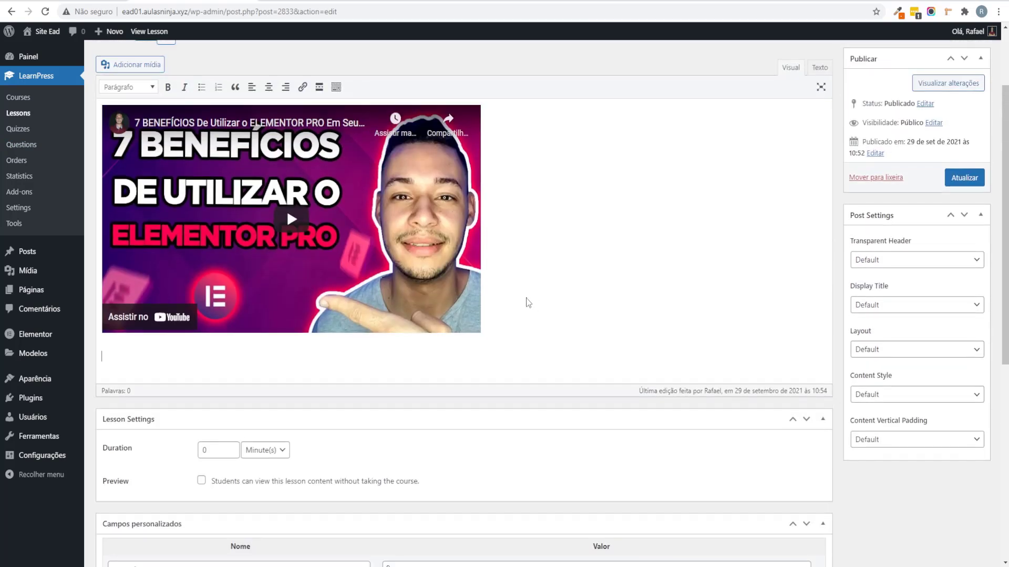
{"action": "scroll", "coordinate": [512, 305], "scroll_direction": "down", "scroll_amount": 5}
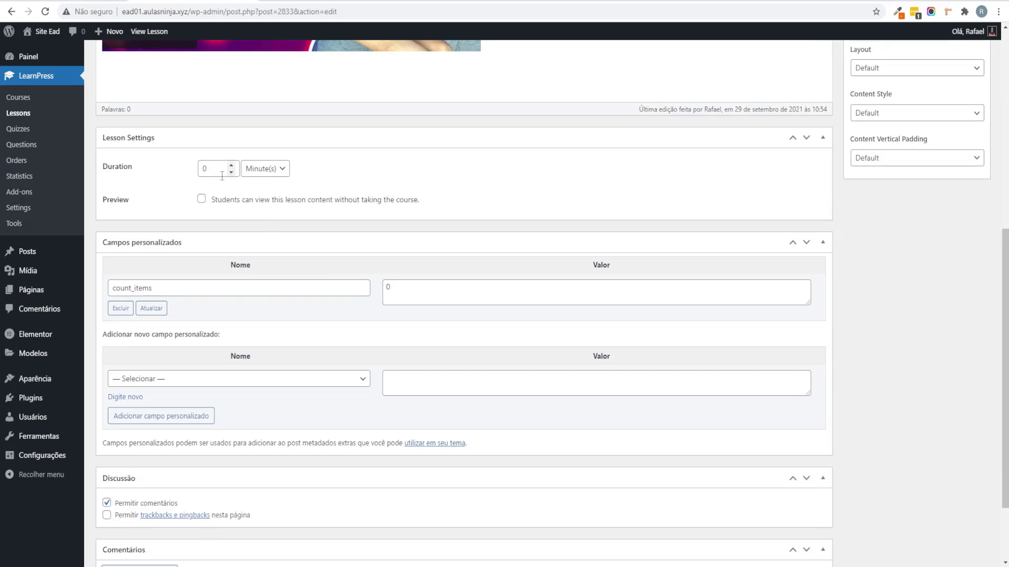
Step: Translate the page to Portuguese and back to English, save Aula 1, and go to Courses
{"action": "double_click", "coordinate": [204, 169]}
{"action": "scroll", "coordinate": [927, 316], "scroll_direction": "down", "scroll_amount": 2}
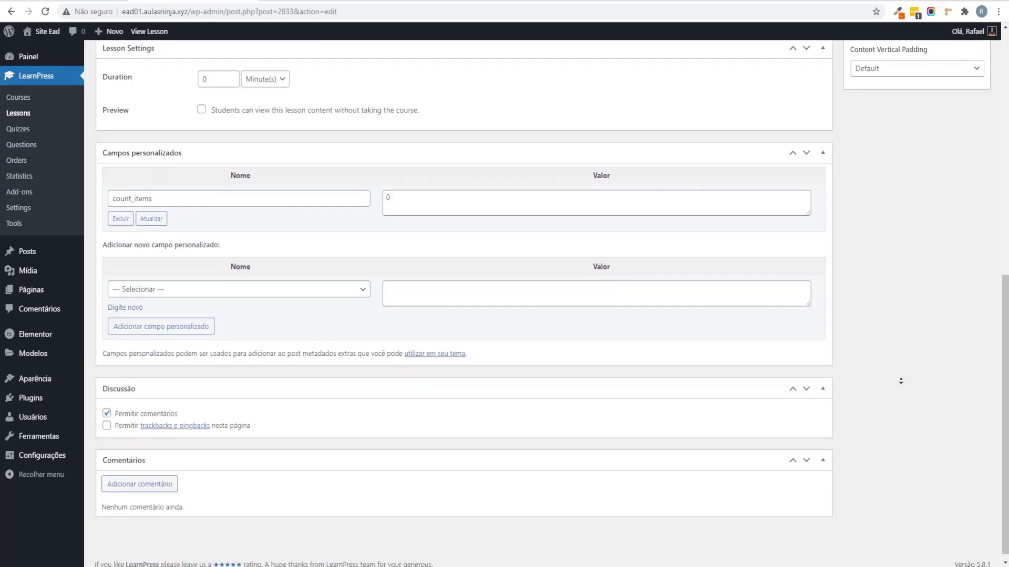
{"action": "scroll", "coordinate": [893, 336], "scroll_direction": "up", "scroll_amount": 4}
{"action": "right_click", "coordinate": [885, 327]}
{"action": "left_click", "coordinate": [867, 445]}
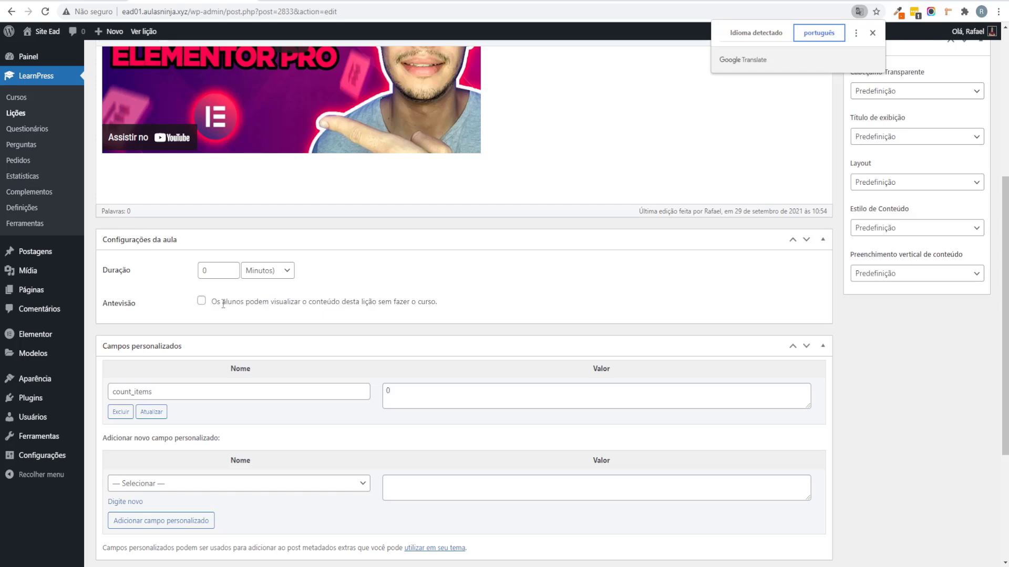
{"action": "left_click", "coordinate": [770, 32]}
{"action": "scroll", "coordinate": [278, 518], "scroll_direction": "up", "scroll_amount": 3}
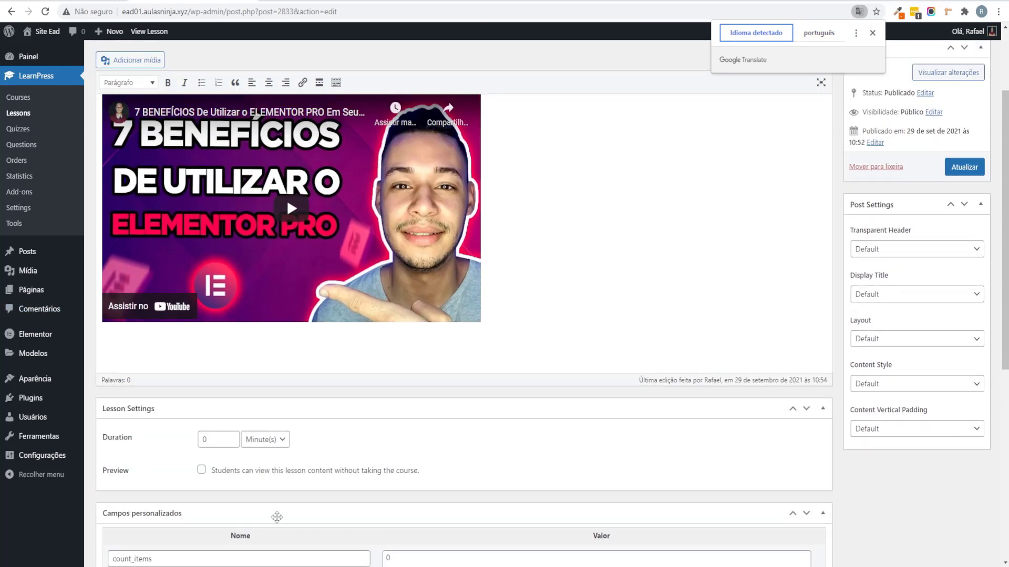
{"action": "left_click", "coordinate": [975, 170]}
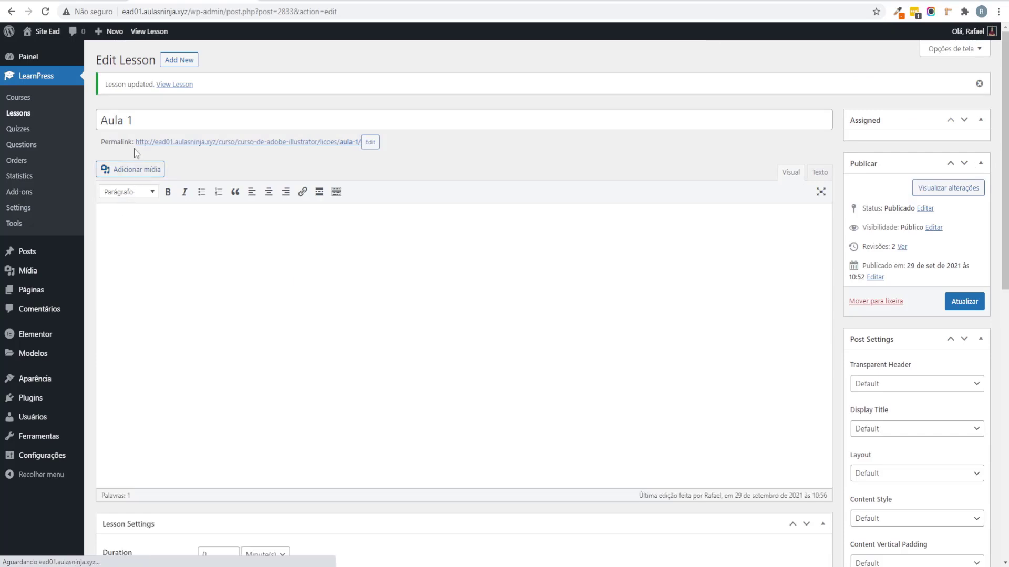
{"action": "left_click", "coordinate": [45, 100]}
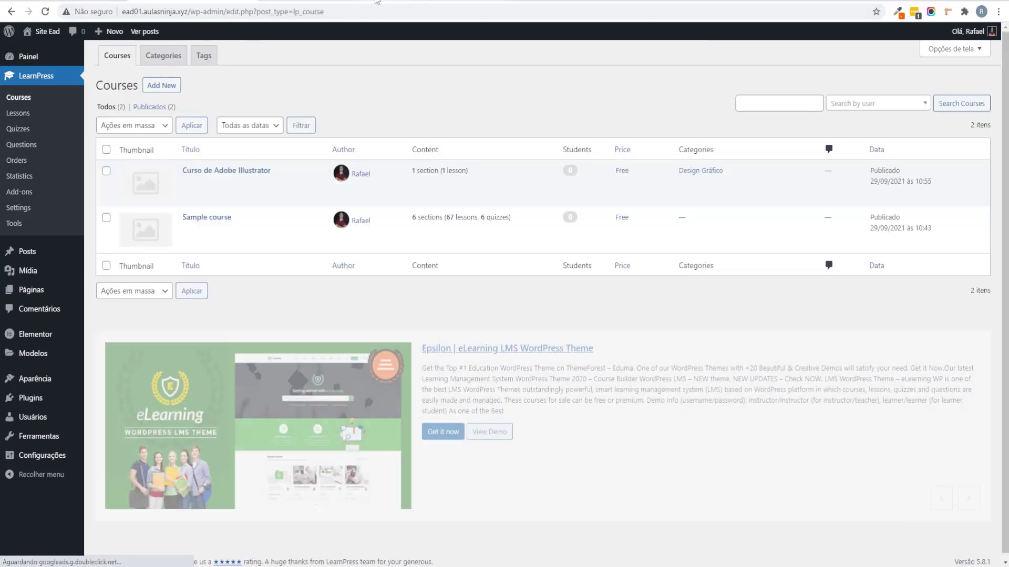
Step: Add a lesson named Aula 2 to Módulo 1 of Curso de Adobe Illustrator
{"action": "left_click", "coordinate": [226, 171]}
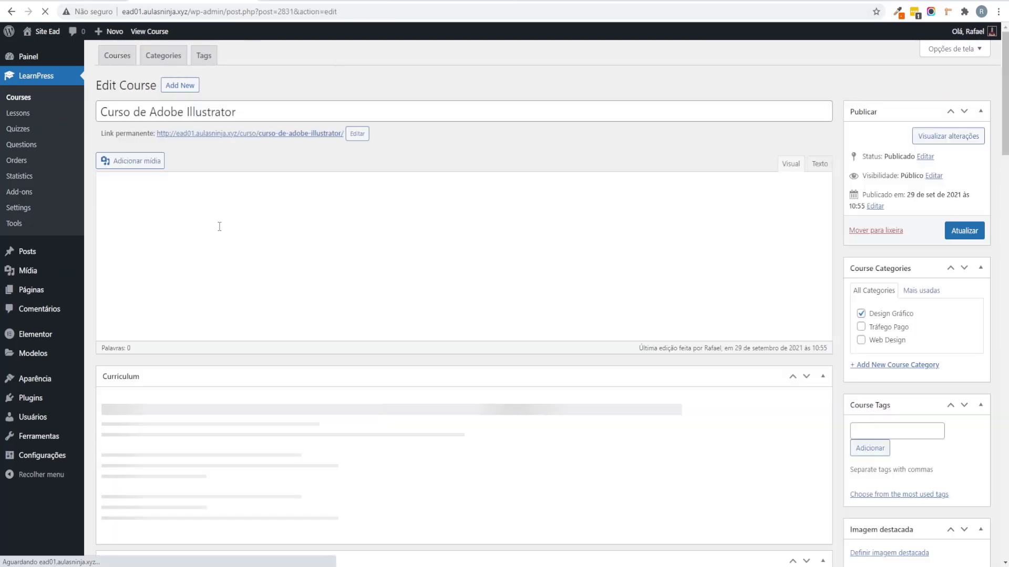
{"action": "scroll", "coordinate": [302, 342], "scroll_direction": "down", "scroll_amount": 3}
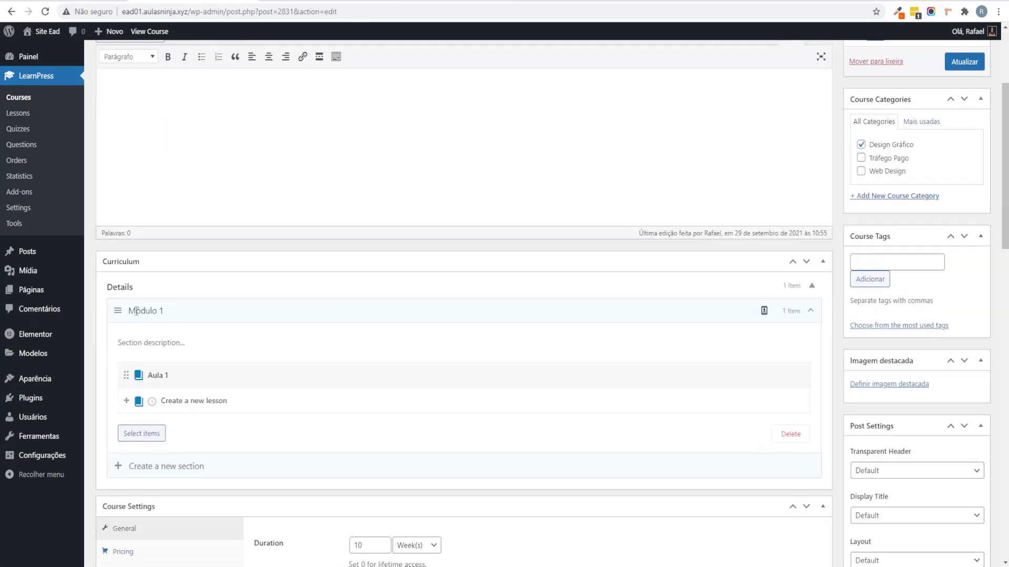
{"action": "scroll", "coordinate": [166, 311], "scroll_direction": "down", "scroll_amount": 2}
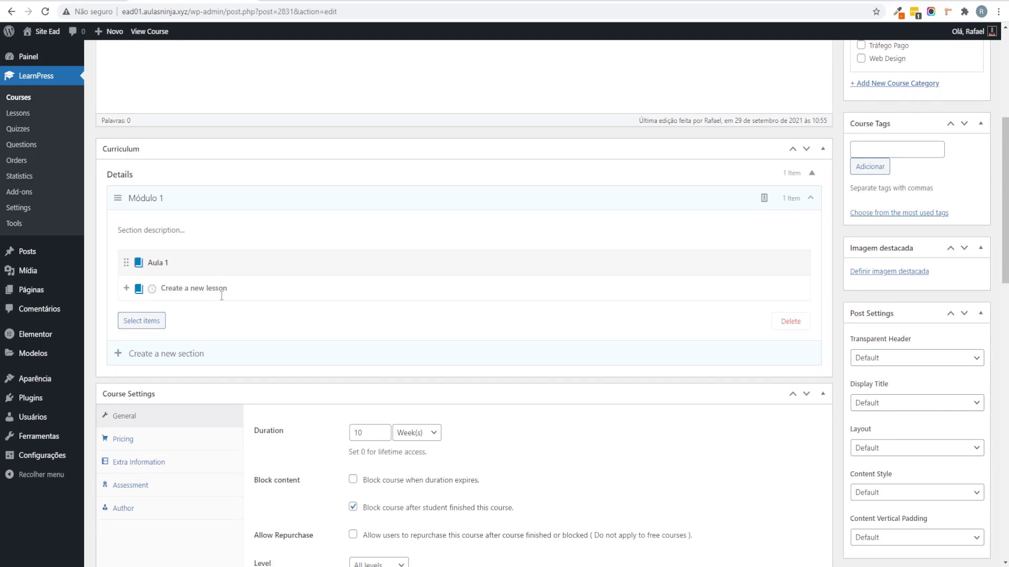
{"action": "type", "text": "Au"}
{"action": "type", "text": "2 -"}
{"action": "key", "text": "Return"}
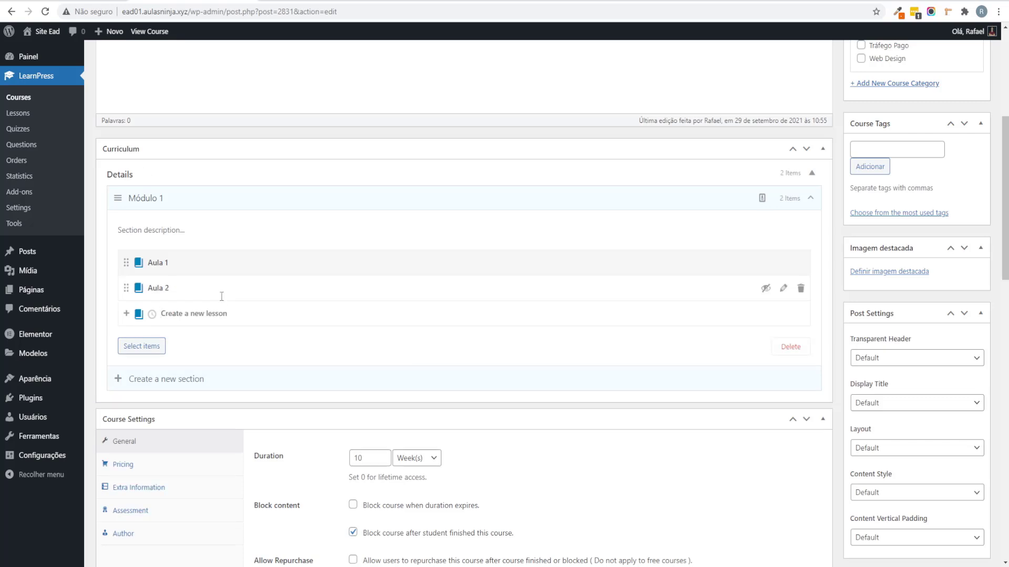
Step: Embed the Ganhe Dinheiro Criando Sites YouTube video link in Aula 2's content
{"action": "left_click", "coordinate": [783, 288]}
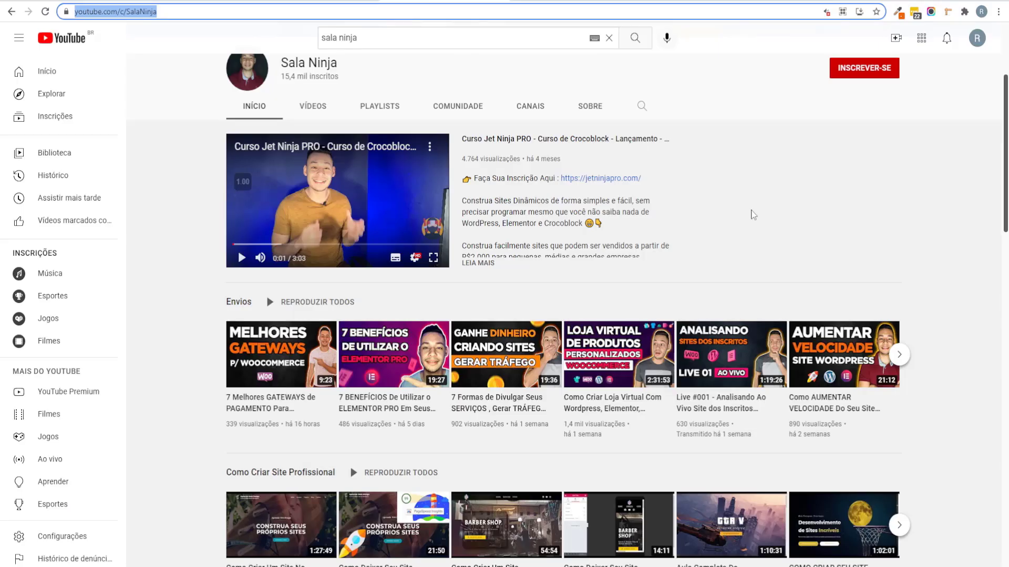
{"action": "right_click", "coordinate": [527, 410]}
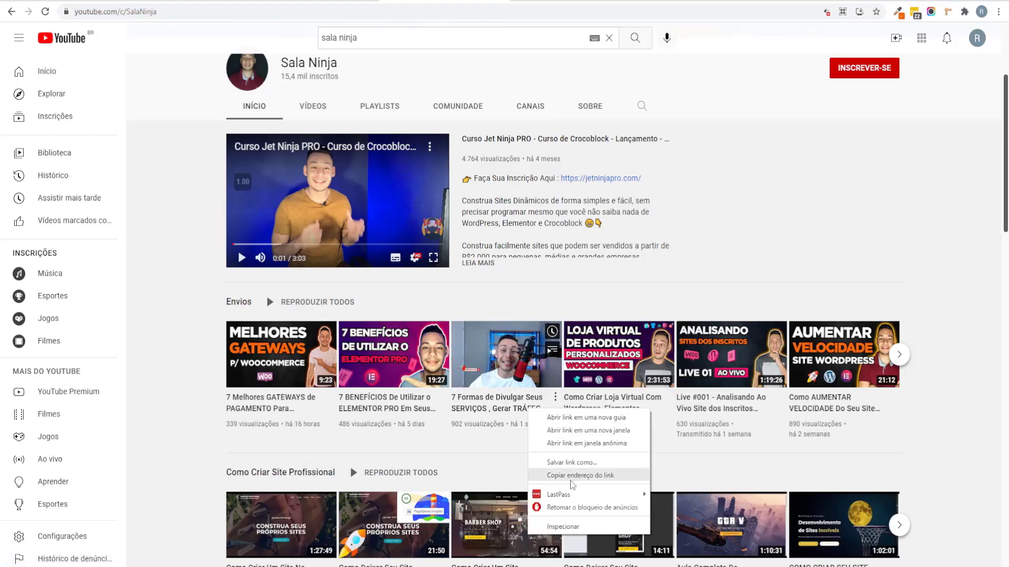
{"action": "left_click", "coordinate": [571, 477]}
{"action": "key", "text": "ctrl+Tab"}
{"action": "type", "text": "https://www.youtube.com/watch?v=MfZspbUw3bY"}
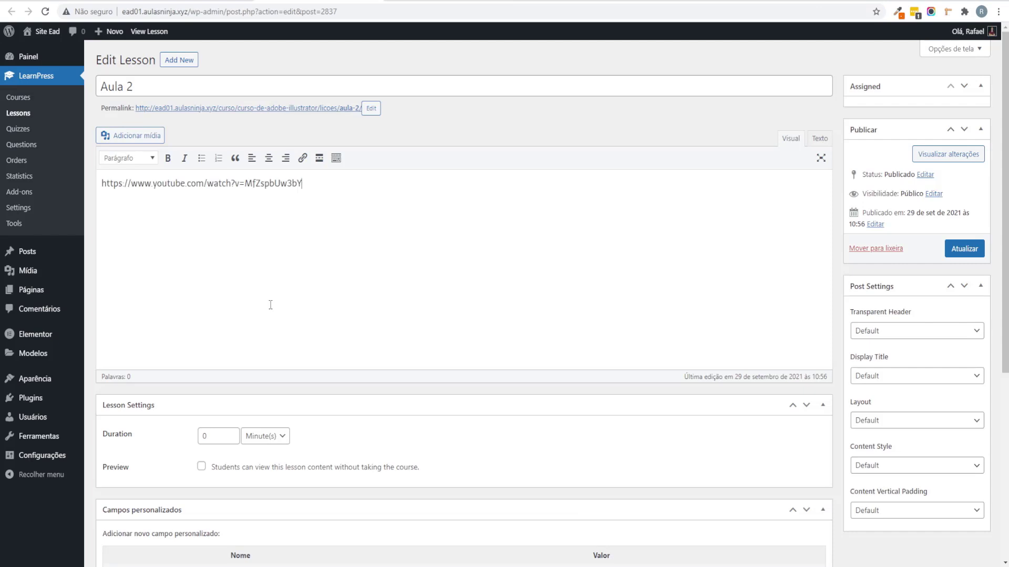
{"action": "scroll", "coordinate": [630, 226], "scroll_direction": "down", "scroll_amount": 2}
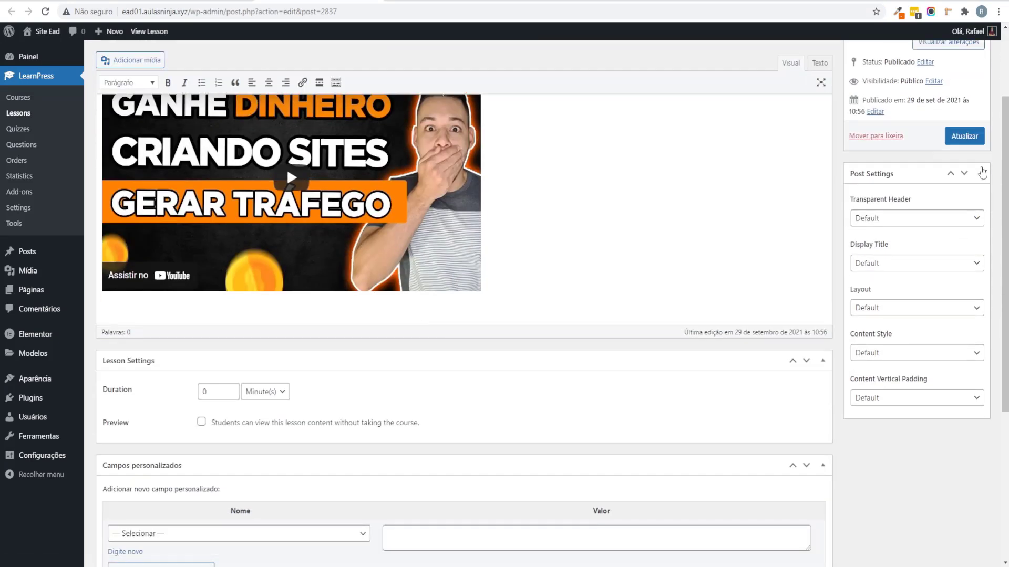
Step: Update Aula 2, then reload the course editor to show Aula 1 and Aula 2 in Módulo 1
{"action": "left_click", "coordinate": [964, 136]}
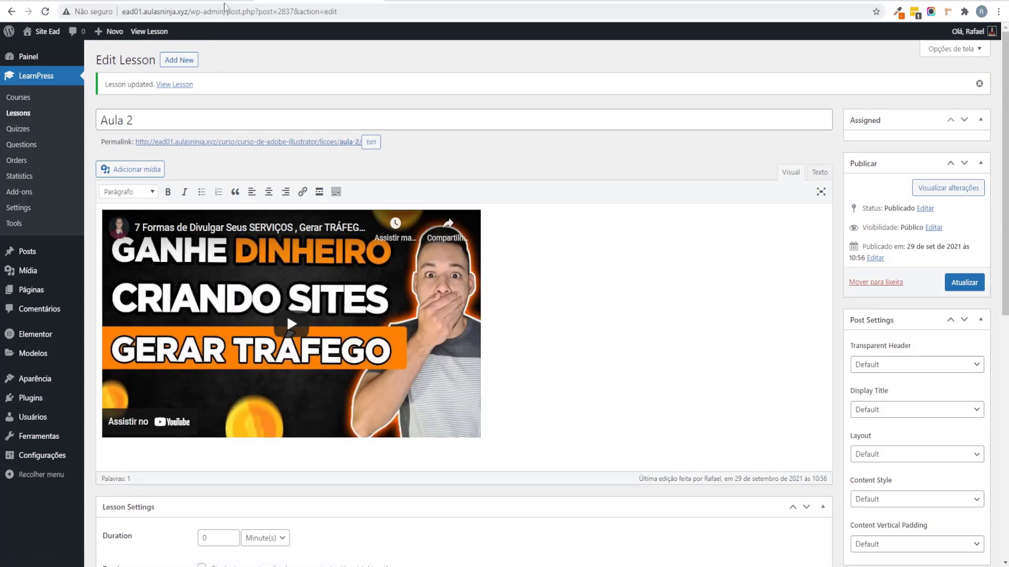
{"action": "left_click", "coordinate": [357, 2]}
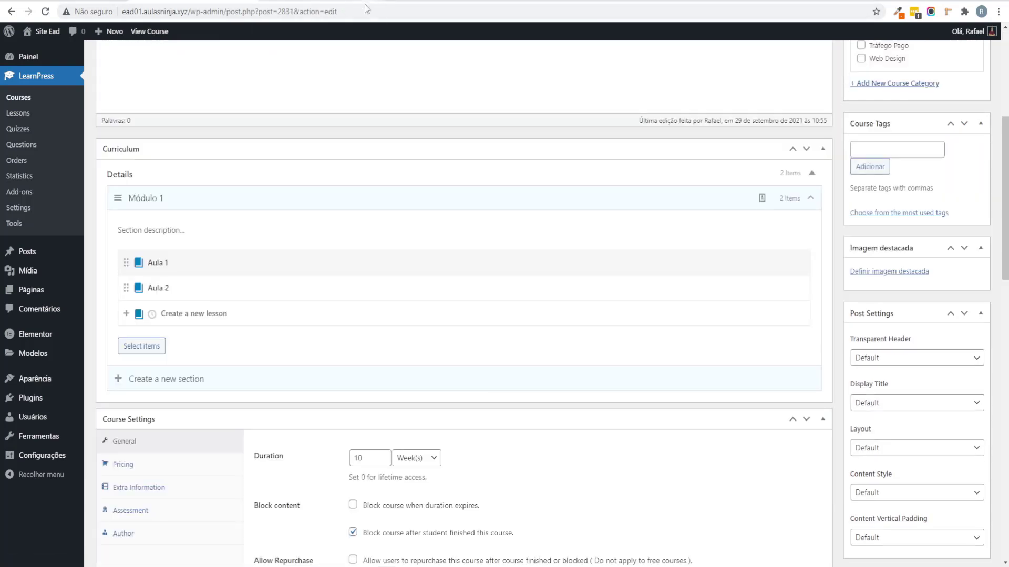
{"action": "key", "text": "F5"}
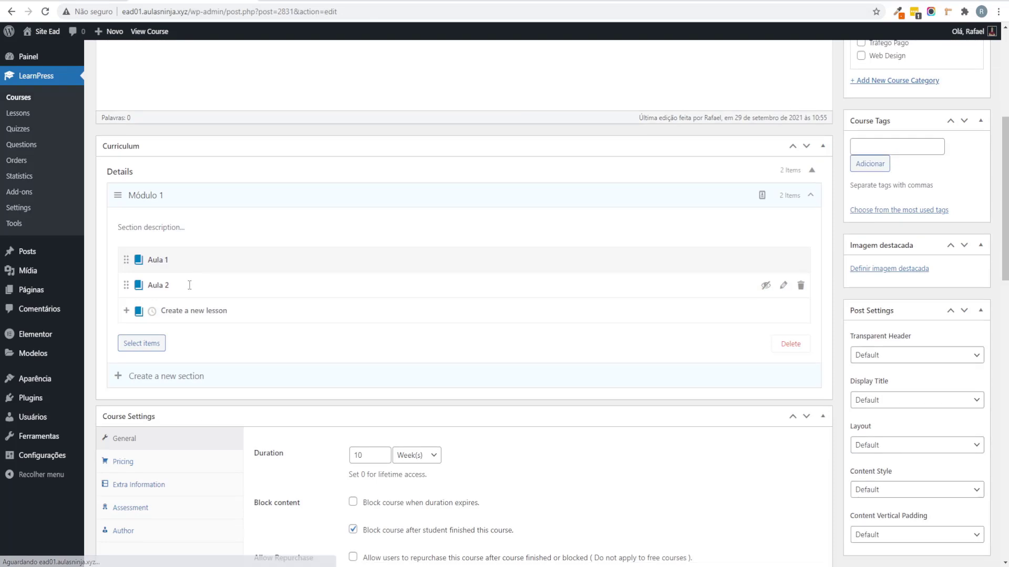
{"action": "scroll", "coordinate": [189, 285], "scroll_direction": "down", "scroll_amount": 3}
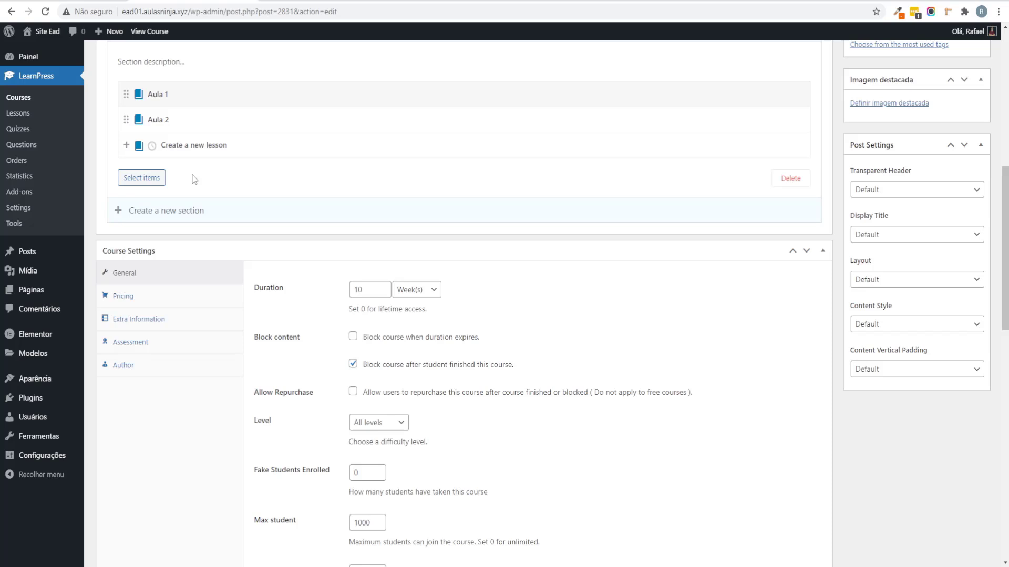
Step: Add the quiz 'Aula 3 - Teste Final' to Módulo 1 and open its editor
{"action": "left_click", "coordinate": [152, 146]}
{"action": "scroll", "coordinate": [295, 266], "scroll_direction": "up", "scroll_amount": 1}
{"action": "type", "text": "a"}
{"action": "key", "text": "BackSpace"}
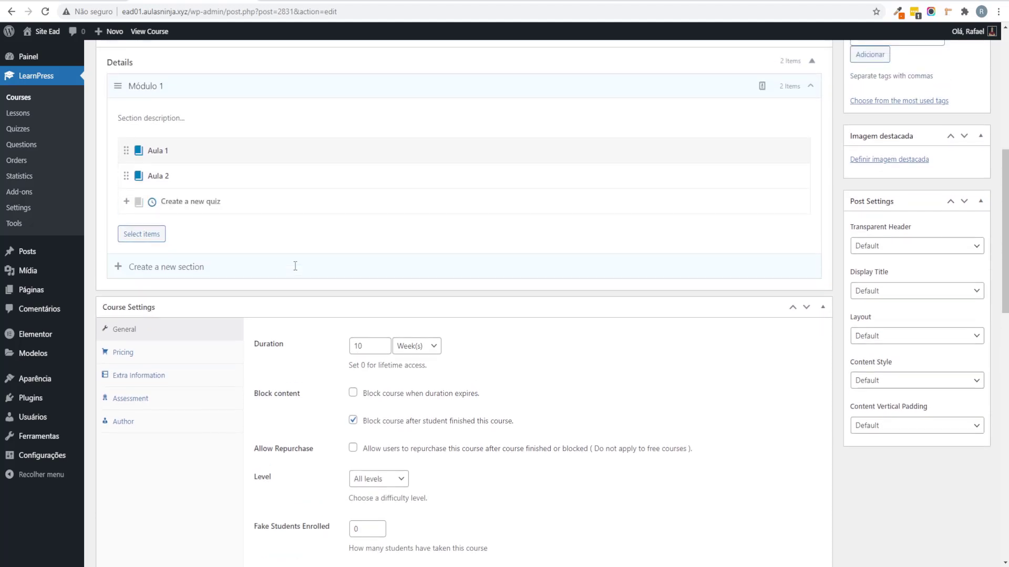
{"action": "type", "text": "Aula 3 - Teste Final"}
{"action": "key", "text": "Return"}
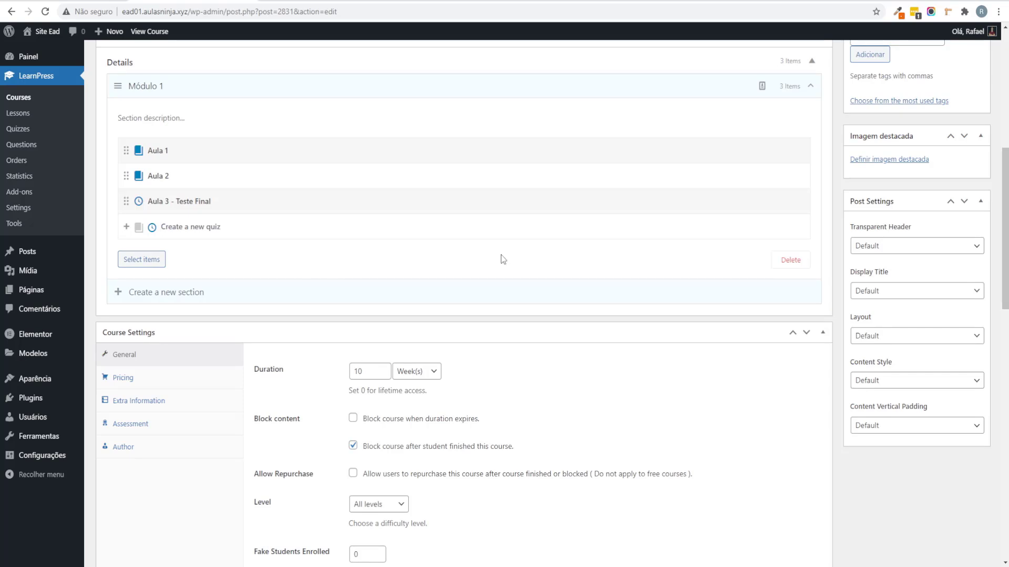
{"action": "left_click", "coordinate": [784, 202]}
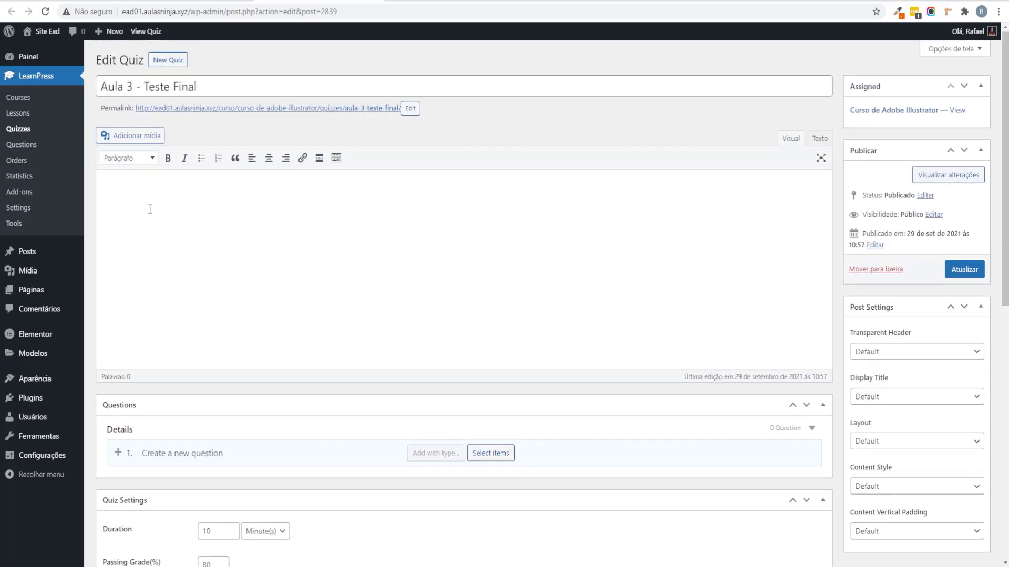
Step: Enter 'O que é o Elementor?' as the quiz's first question and reveal the question types
{"action": "left_click", "coordinate": [122, 188]}
{"action": "scroll", "coordinate": [315, 300], "scroll_direction": "down", "scroll_amount": 2}
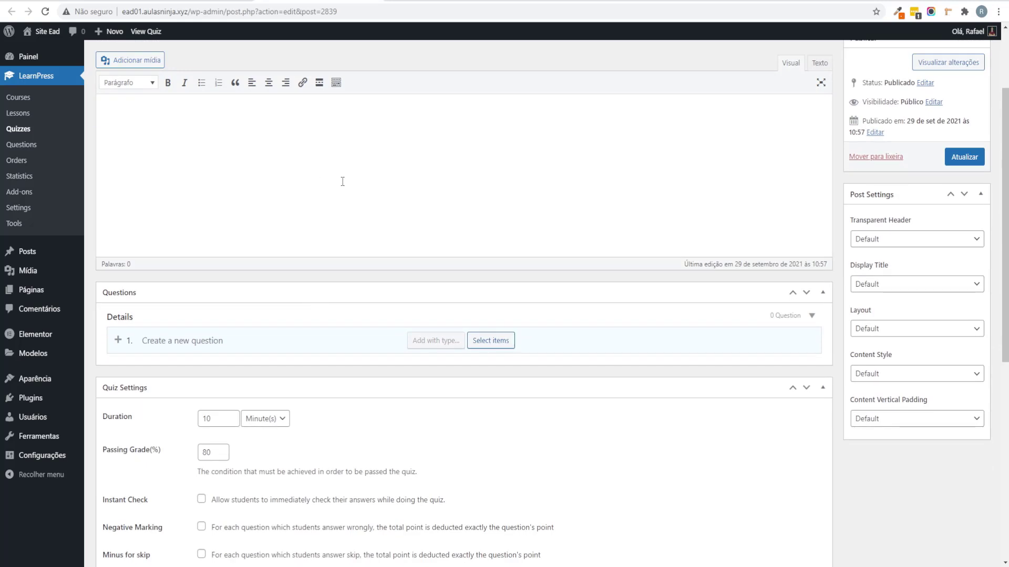
{"action": "scroll", "coordinate": [310, 240], "scroll_direction": "down", "scroll_amount": 2}
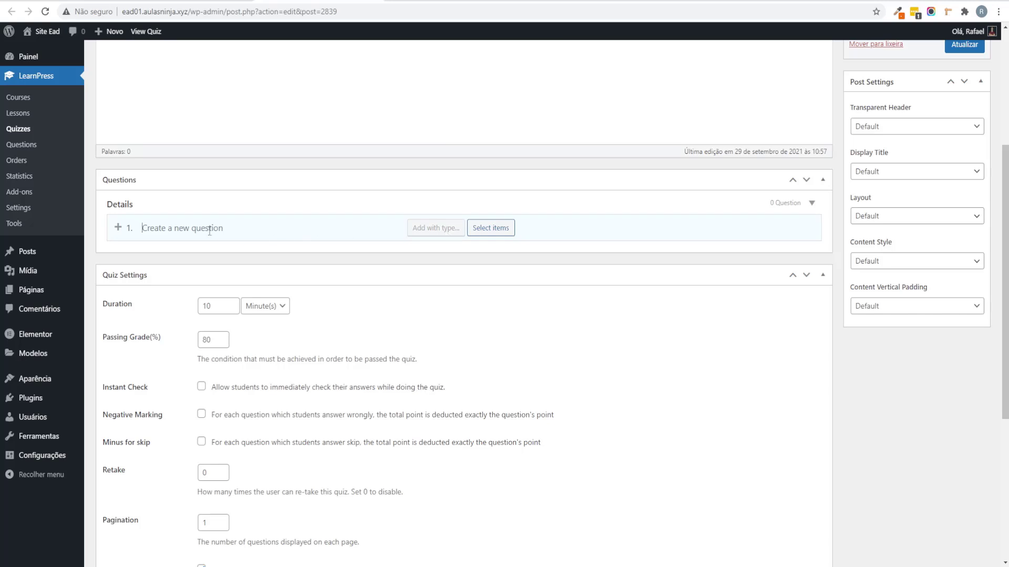
{"action": "type", "text": "O qu"}
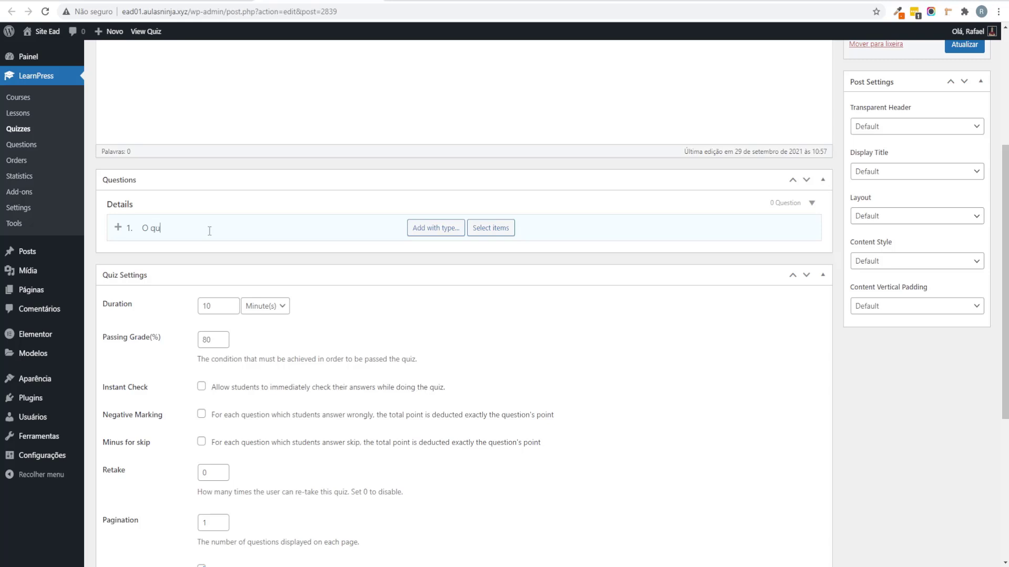
{"action": "type", "text": "e é o Elementor?"}
{"action": "mouse_move", "coordinate": [441, 231]}
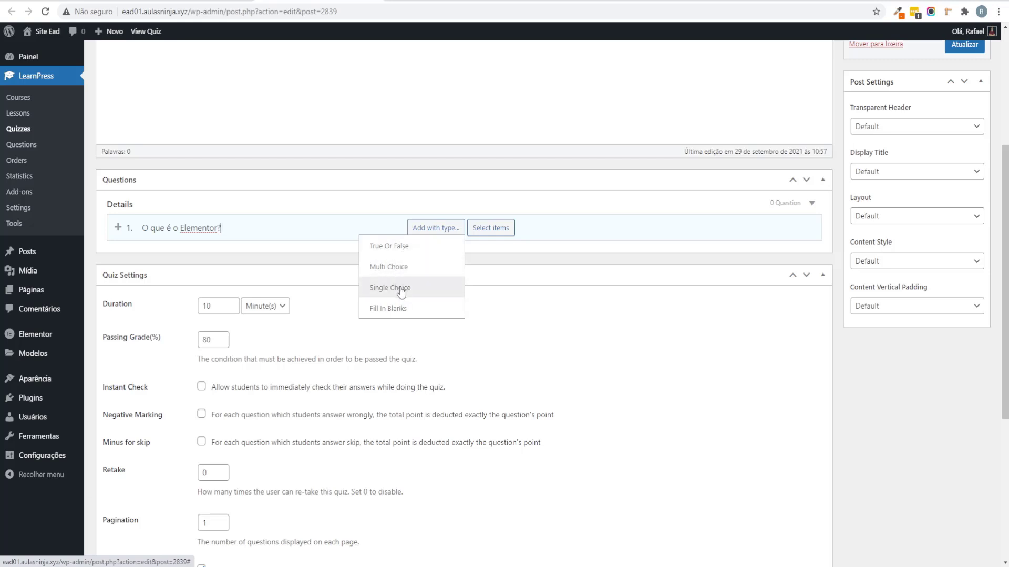
Step: Add question 1 as Single Choice and change its first answer to 'É o nome do site'
{"action": "left_click", "coordinate": [401, 291]}
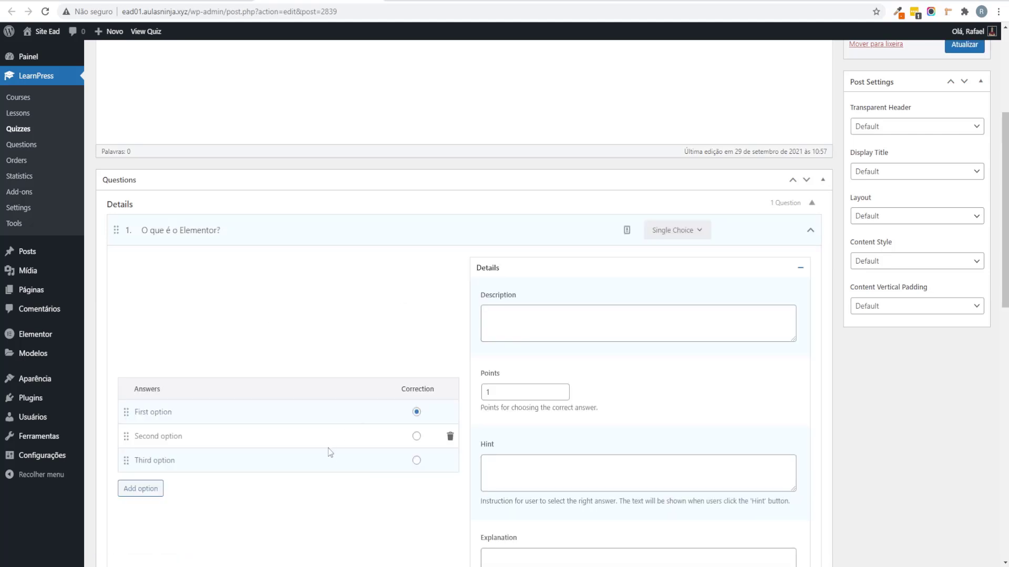
{"action": "scroll", "coordinate": [262, 410], "scroll_direction": "down", "scroll_amount": 2}
{"action": "left_click", "coordinate": [164, 299]}
{"action": "triple_click", "coordinate": [164, 300]}
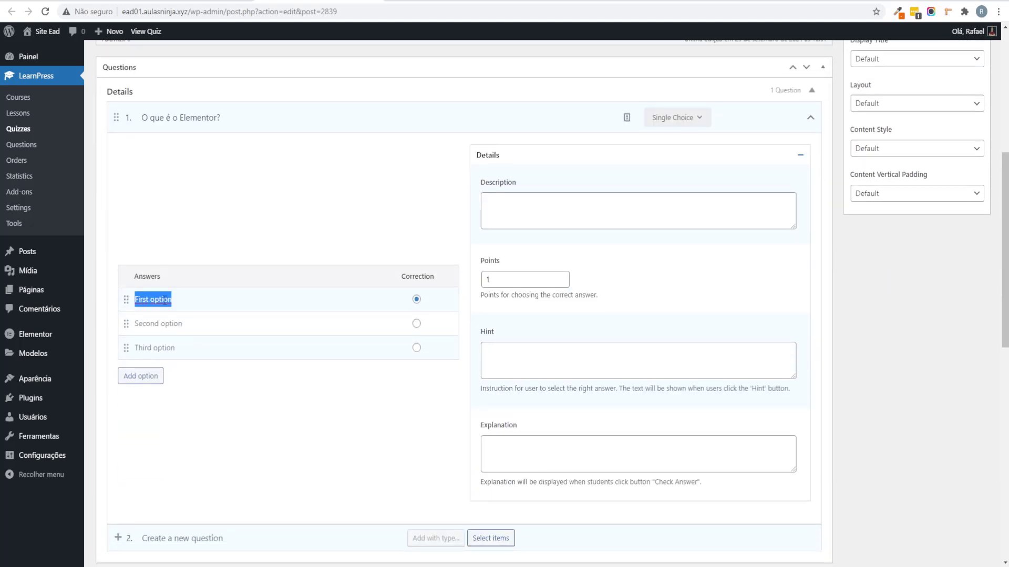
{"action": "type", "text": "é o nome do site"}
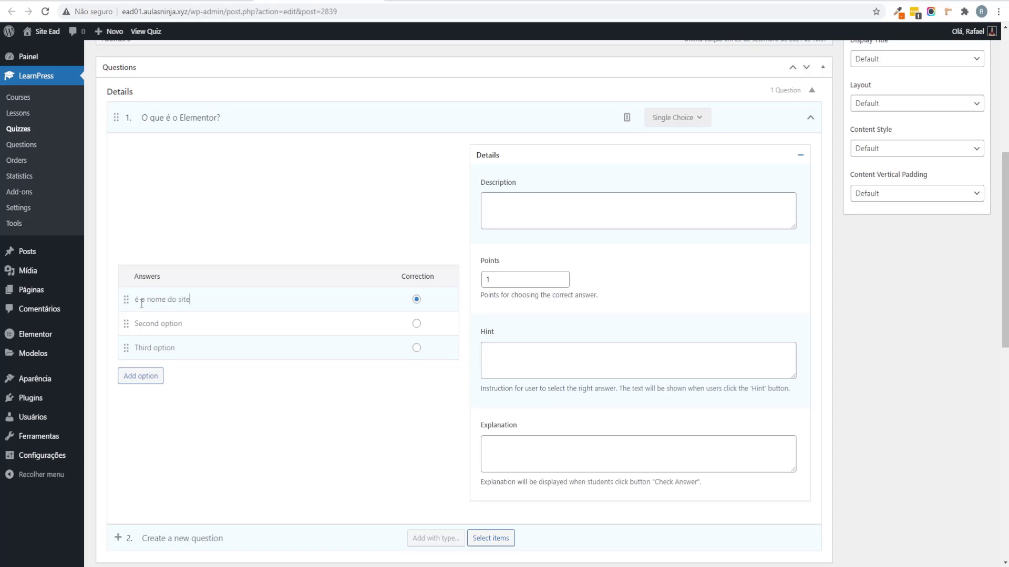
{"action": "left_click_drag", "start_coordinate": [139, 300], "coordinate": [120, 303]}
{"action": "type", "text": "É"}
Step: Enter the second and third answers: 'Onde o site é armazenado' and 'É um construtor de páginas'
{"action": "left_click", "coordinate": [156, 327]}
{"action": "triple_click", "coordinate": [156, 327]}
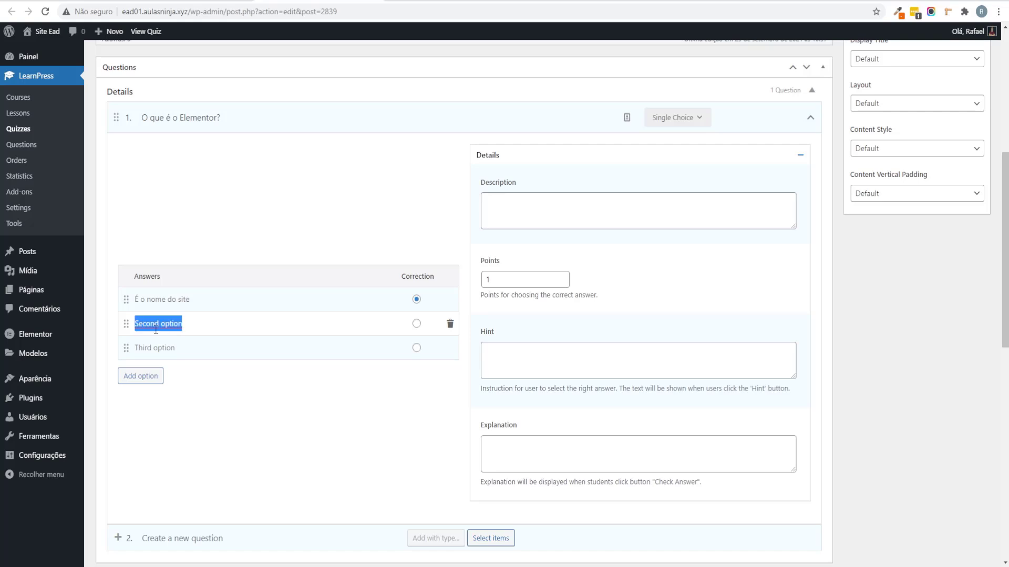
{"action": "type", "text": "Onde o site é"}
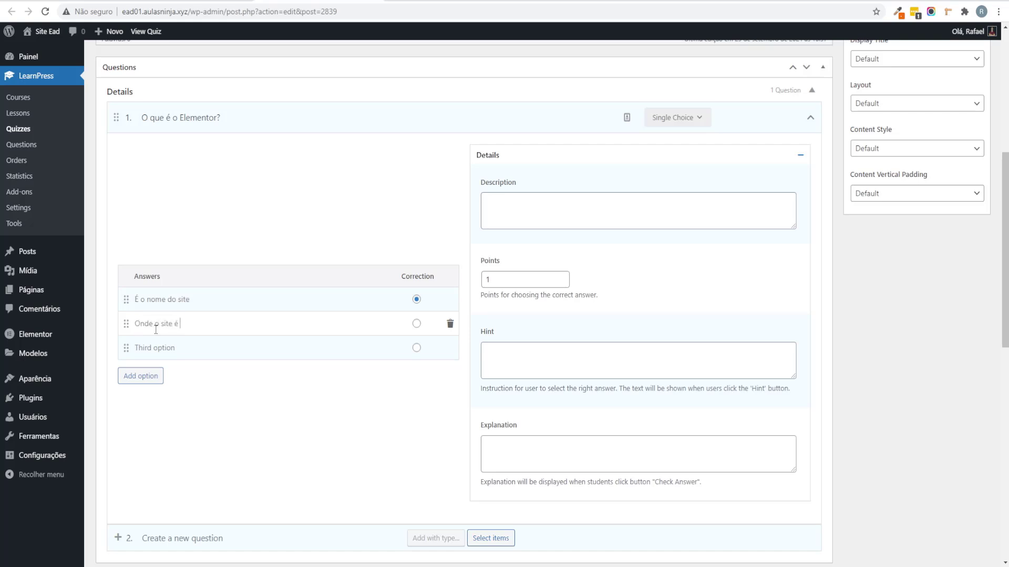
{"action": "type", "text": " armazenado"}
{"action": "left_click", "coordinate": [167, 348]}
{"action": "triple_click", "coordinate": [167, 348]}
{"action": "type", "text": "É um construto de"}
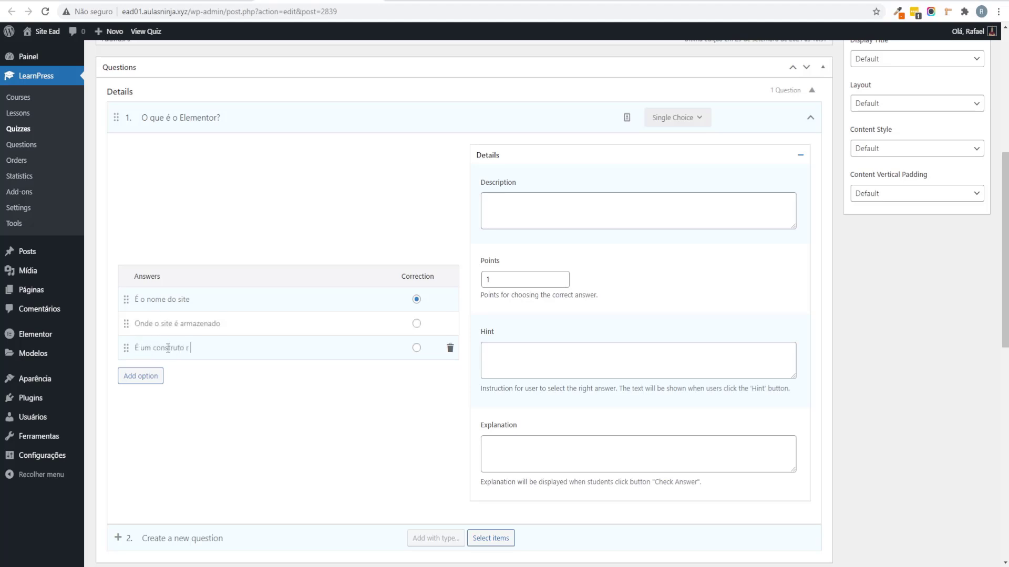
{"action": "type", "text": " de páginas"}
Step: Mark 'É um construtor de páginas' as the correct answer and keep the question at 1 point
{"action": "left_click", "coordinate": [416, 348]}
{"action": "left_click", "coordinate": [416, 348]}
{"action": "double_click", "coordinate": [490, 282]}
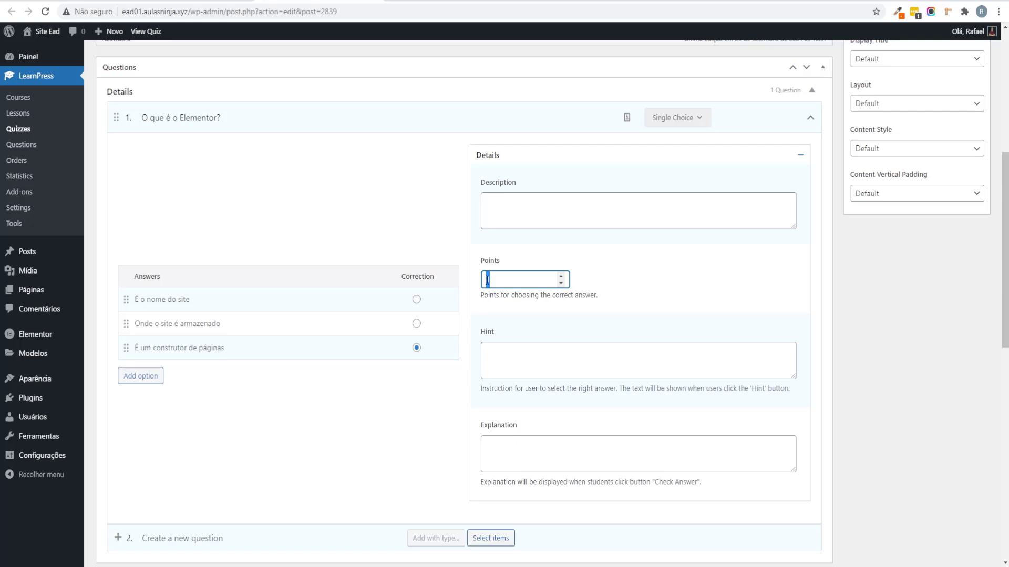
{"action": "left_click", "coordinate": [494, 278]}
{"action": "scroll", "coordinate": [494, 278], "scroll_direction": "down", "scroll_amount": 2}
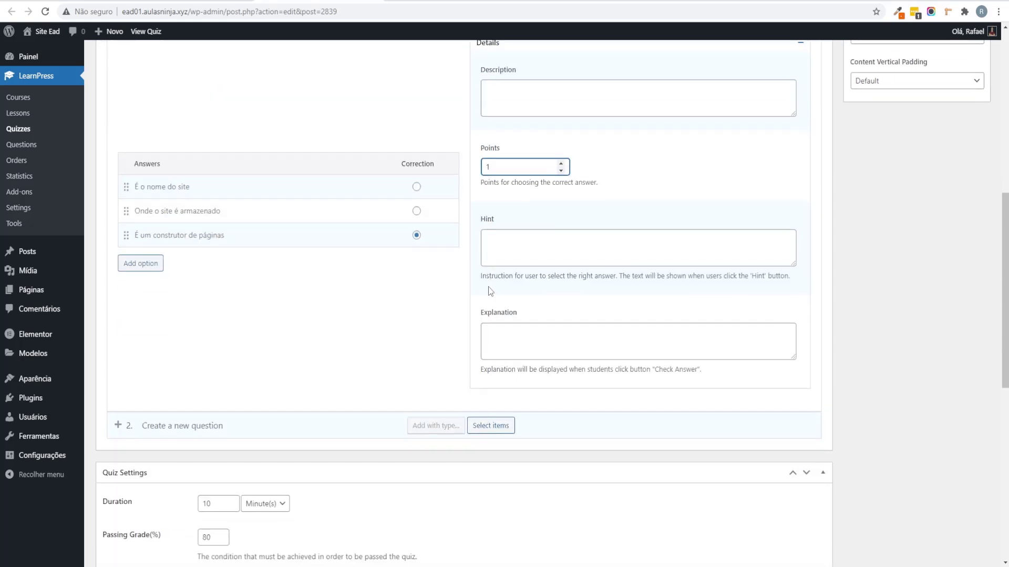
{"action": "scroll", "coordinate": [489, 278], "scroll_direction": "up", "scroll_amount": 1}
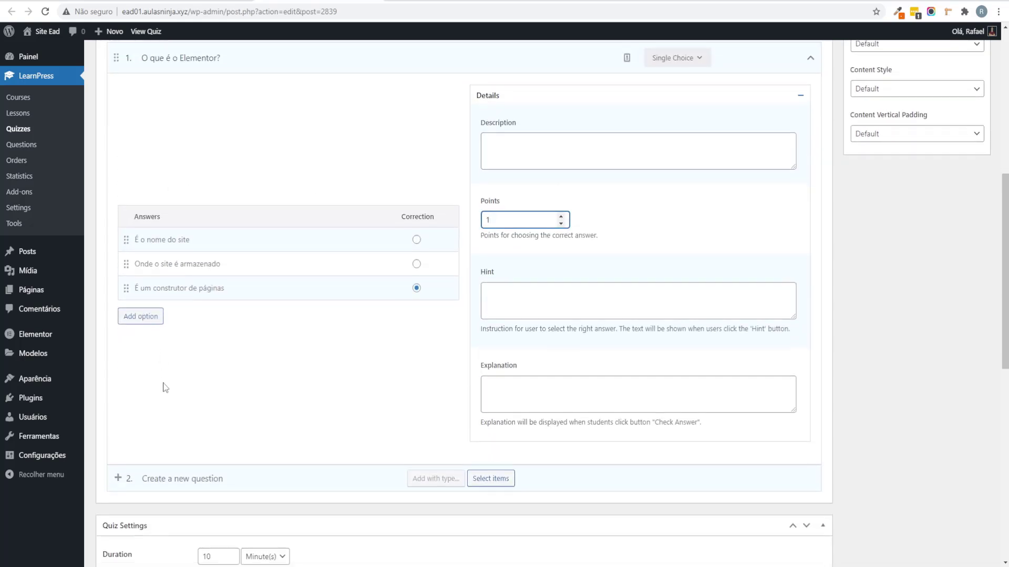
{"action": "scroll", "coordinate": [163, 405], "scroll_direction": "down", "scroll_amount": 2}
Step: Create question 2 'O que é uma hospedagem?' as a Single Choice question
{"action": "left_click", "coordinate": [201, 351]}
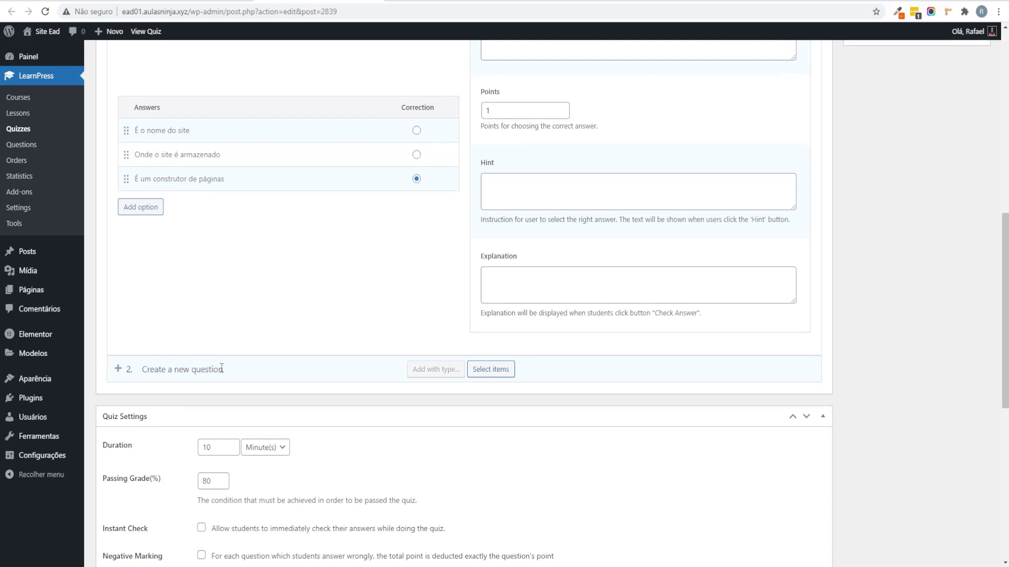
{"action": "type", "text": "O que é"}
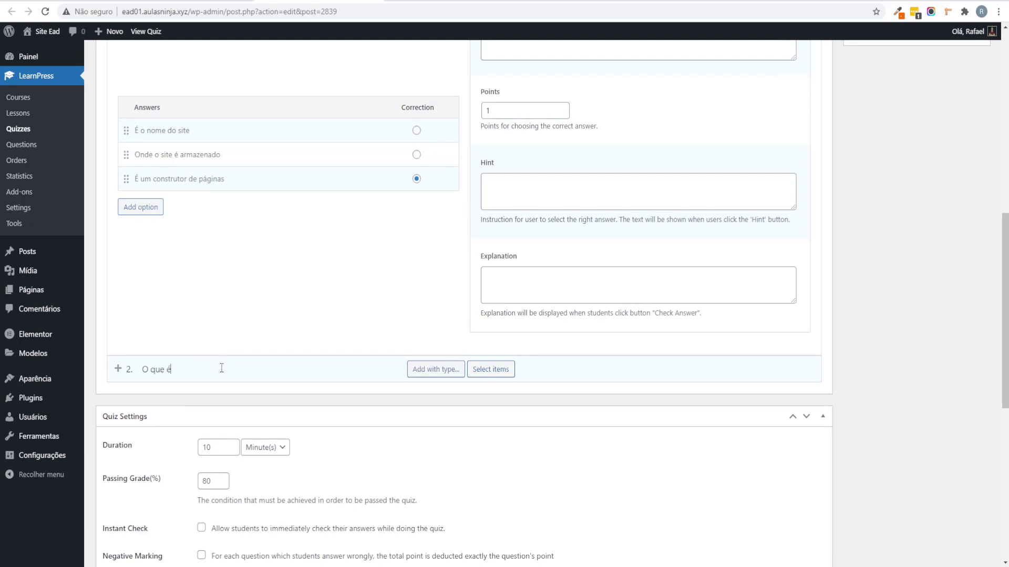
{"action": "type", "text": " uma hospedagem?"}
{"action": "mouse_move", "coordinate": [460, 376]}
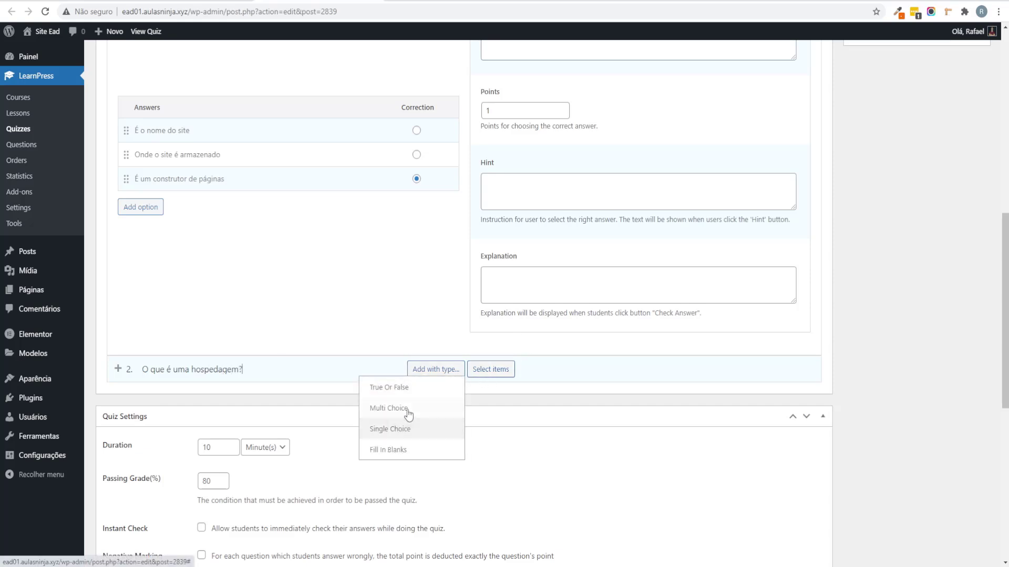
{"action": "left_click", "coordinate": [402, 429]}
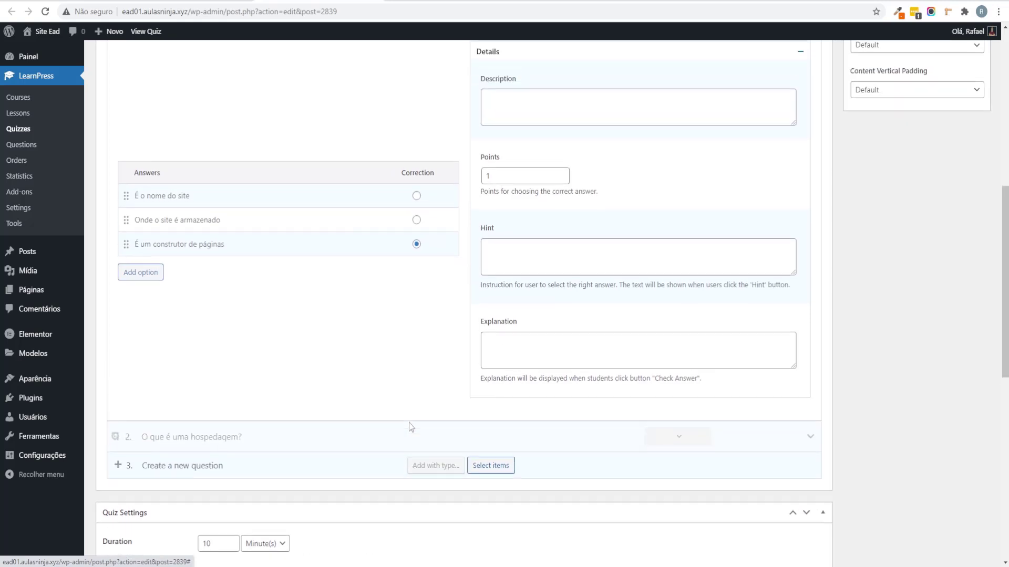
Step: Set the answers to 'Onde os arquivos do site são armazenados', 'É uma loja' and 'É um site', then collapse it
{"action": "scroll", "coordinate": [206, 328], "scroll_direction": "up", "scroll_amount": 1}
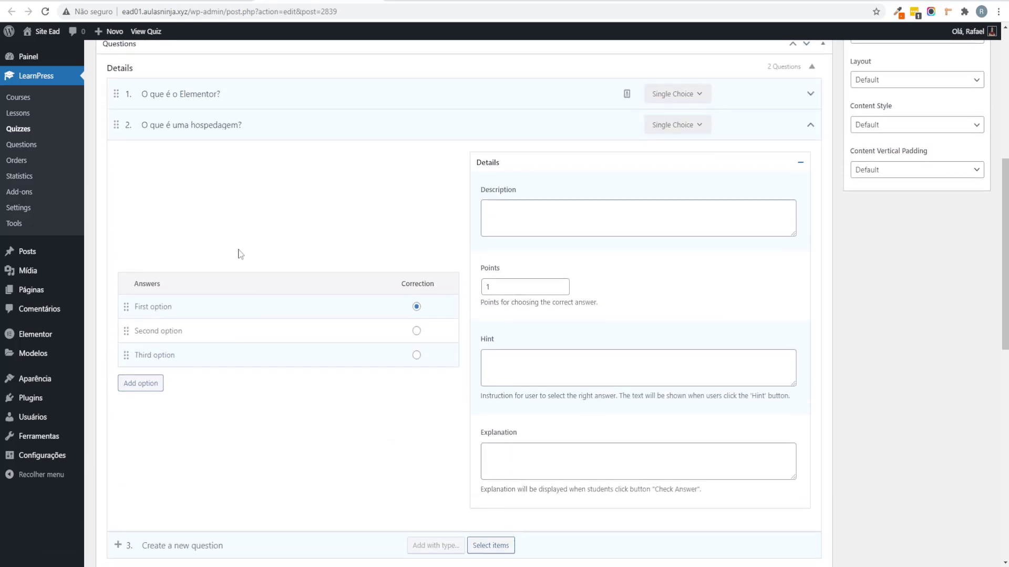
{"action": "triple_click", "coordinate": [159, 309]}
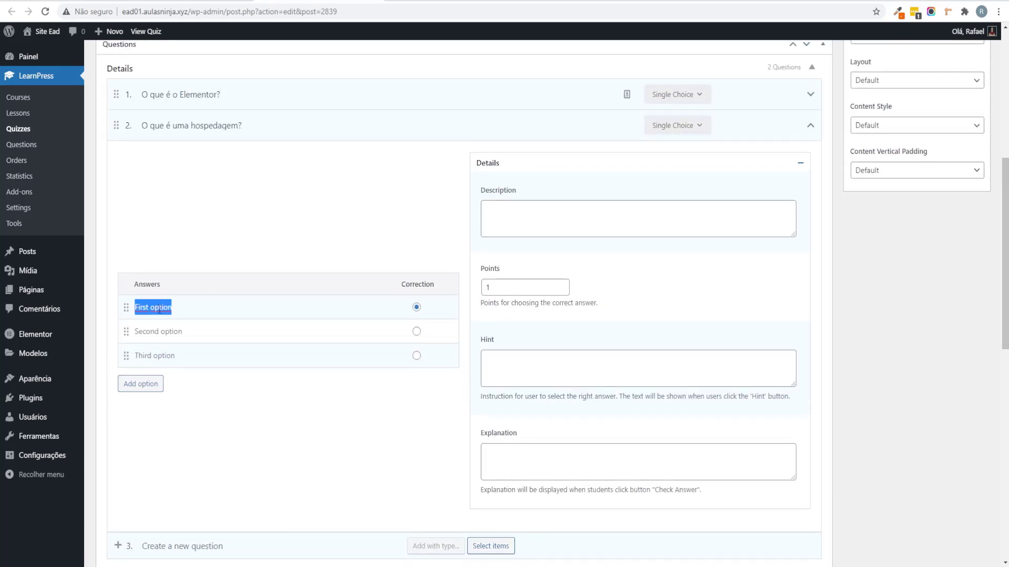
{"action": "type", "text": "Onde os a"}
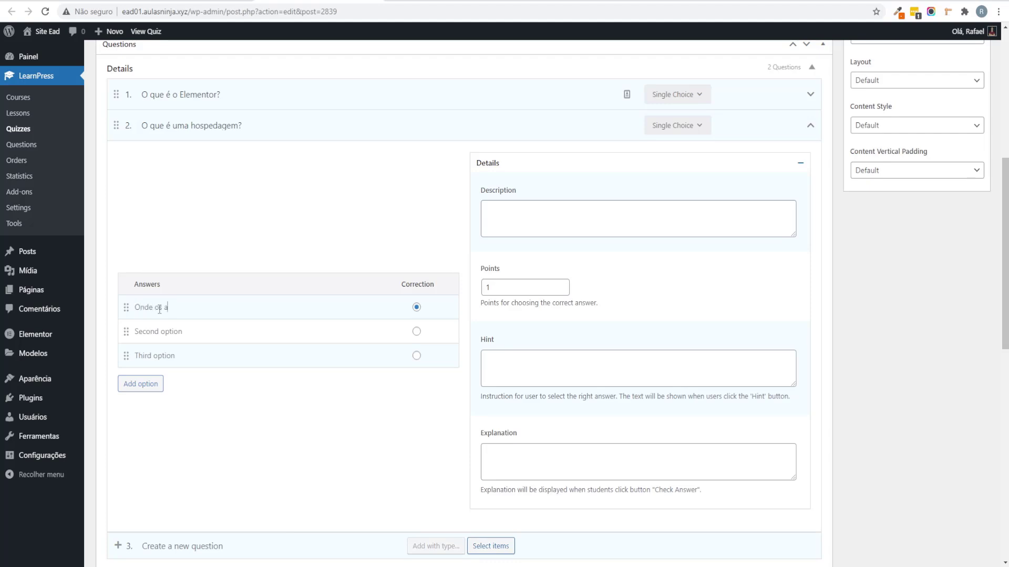
{"action": "type", "text": "rquivos do site são armazenados"}
{"action": "left_click", "coordinate": [168, 332]}
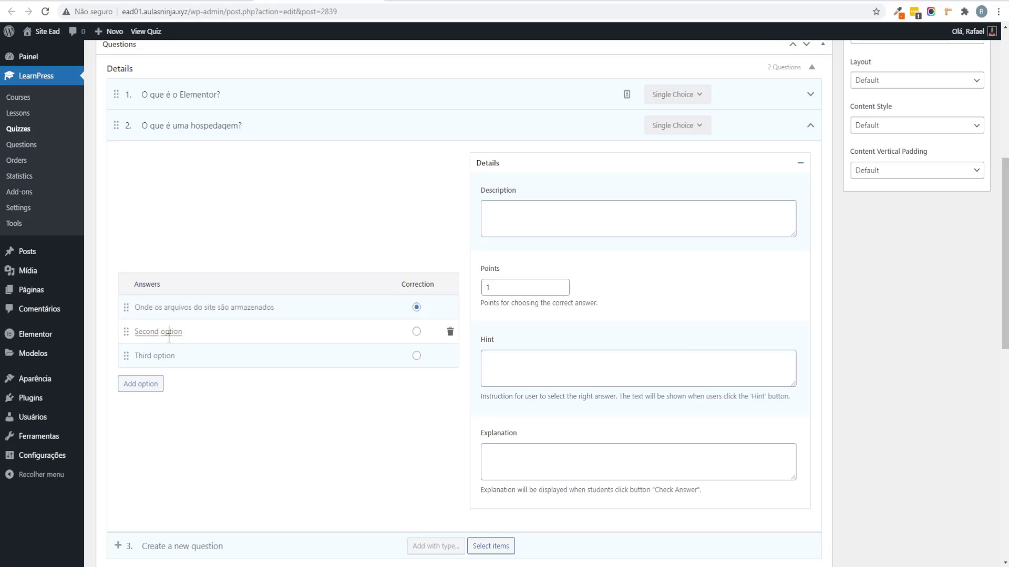
{"action": "triple_click", "coordinate": [169, 338]}
{"action": "type", "text": "É um "}
{"action": "type", "text": " loja"}
{"action": "triple_click", "coordinate": [177, 361]}
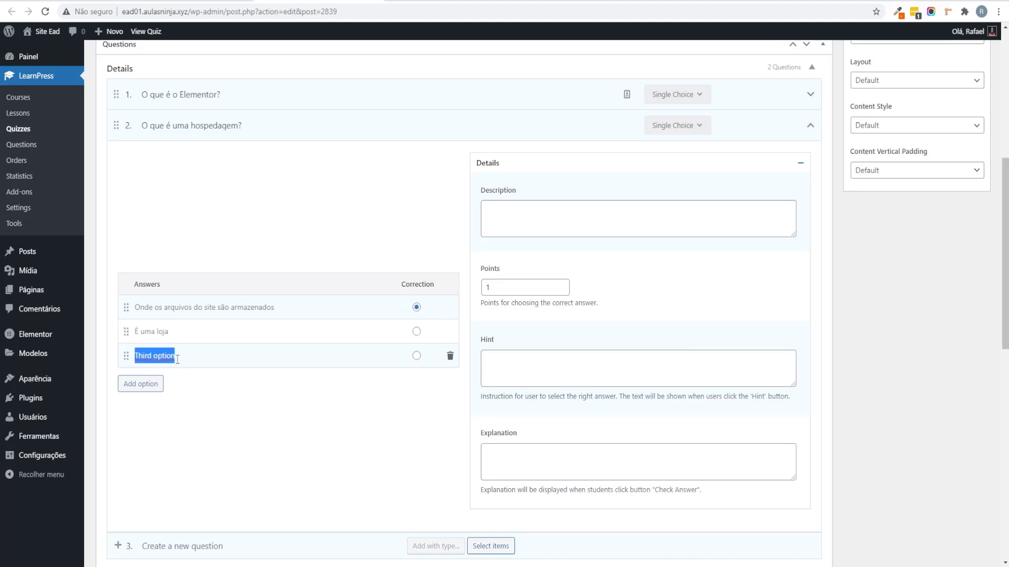
{"action": "type", "text": "É um site"}
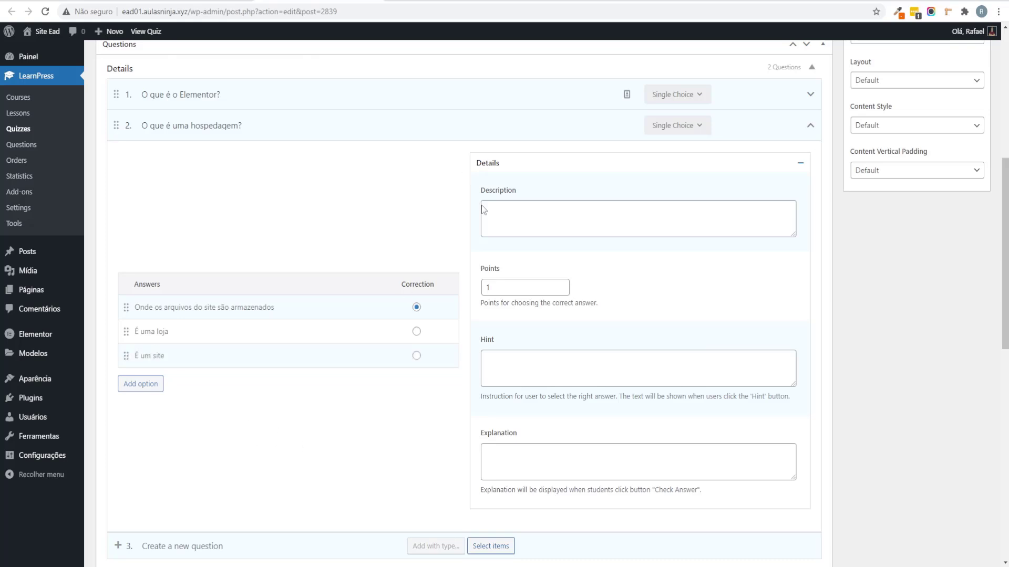
{"action": "left_click", "coordinate": [810, 128]}
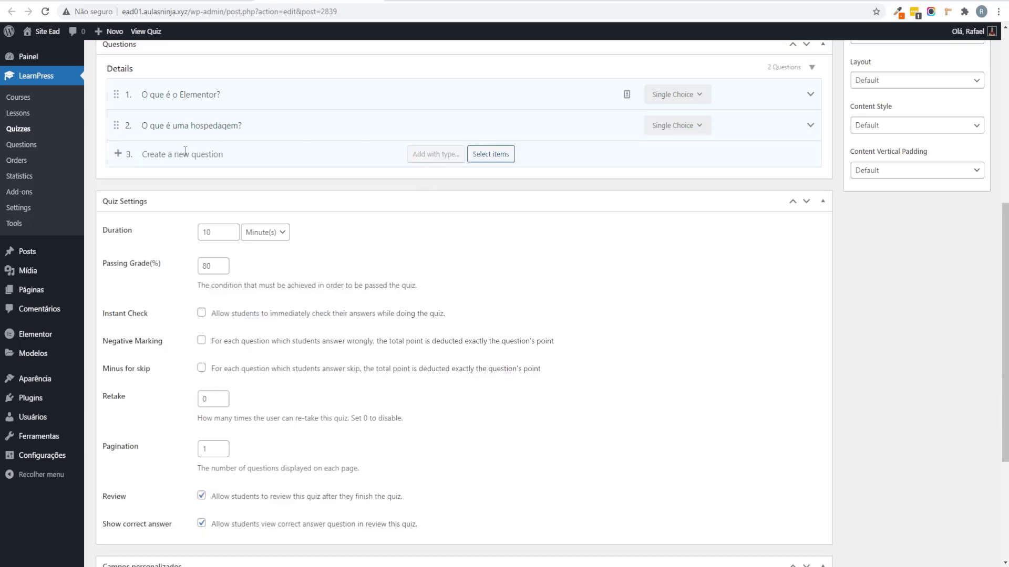
Step: Create question 3 'O que é um domínio?' as Single Choice with the second answer marked correct
{"action": "type", "text": "O que é um h"}
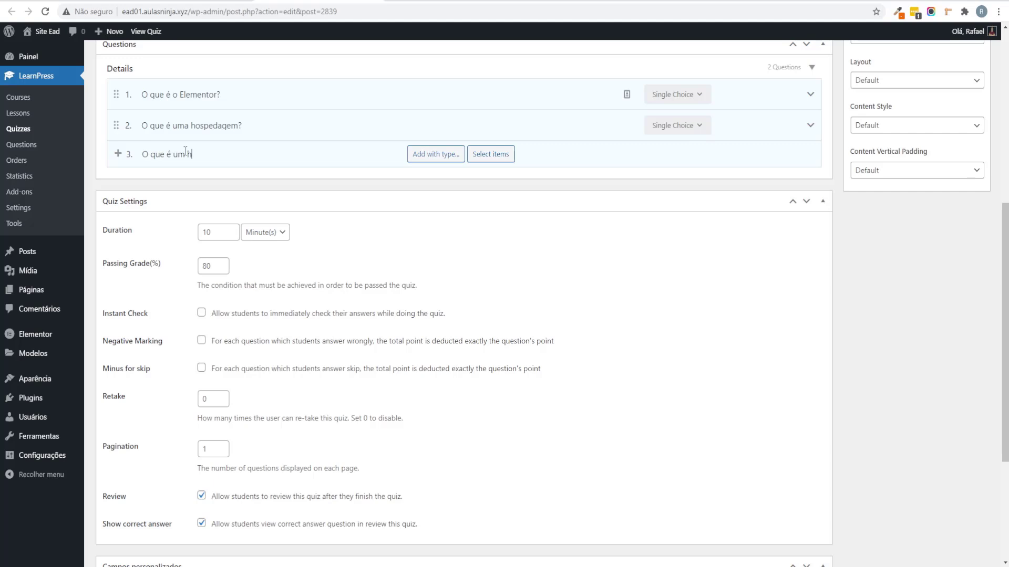
{"action": "type", "text": "o"}
{"action": "key", "text": "BackSpace"}
{"action": "key", "text": "BackSpace"}
{"action": "type", "text": "domínio?"}
{"action": "mouse_move", "coordinate": [436, 154]}
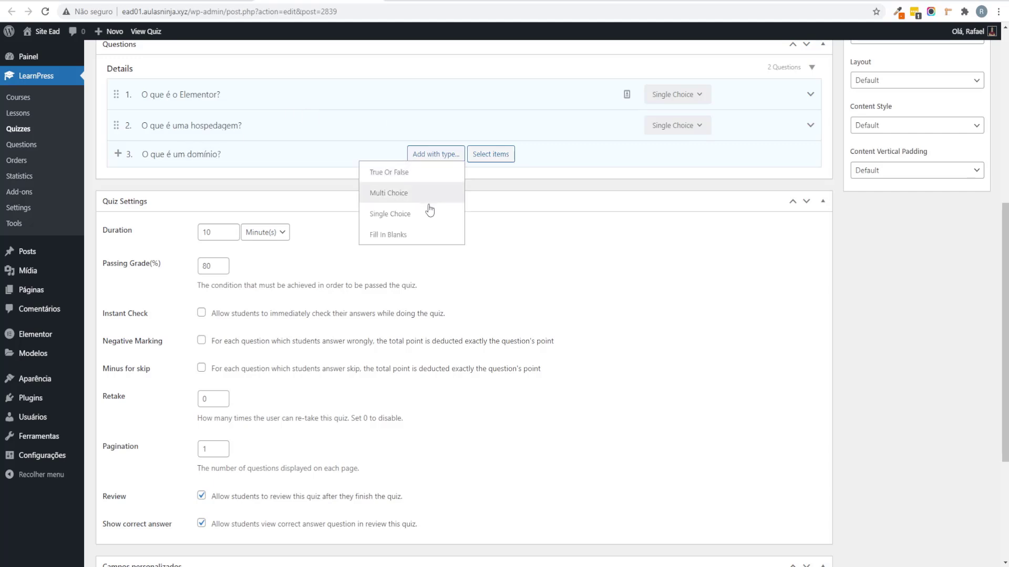
{"action": "left_click", "coordinate": [425, 193]}
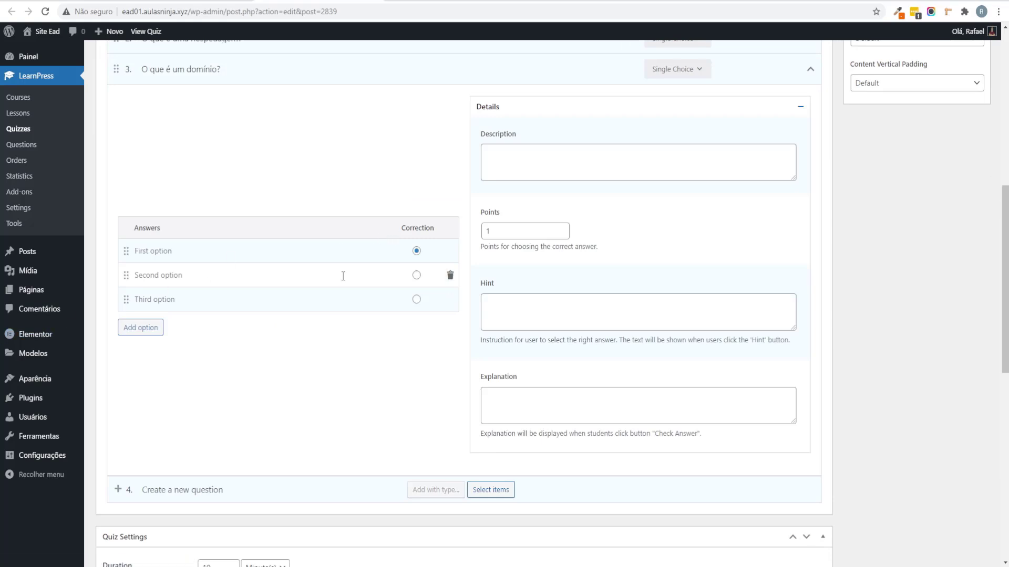
{"action": "left_click", "coordinate": [416, 275]}
Step: Fill in the answers 'É o Elementor', 'É o nome de um site' and 'o Wordpress'
{"action": "double_click", "coordinate": [171, 251]}
{"action": "triple_click", "coordinate": [191, 252]}
{"action": "type", "text": "É o Elementor"}
{"action": "left_click", "coordinate": [194, 281]}
{"action": "key", "text": "ctrl+a"}
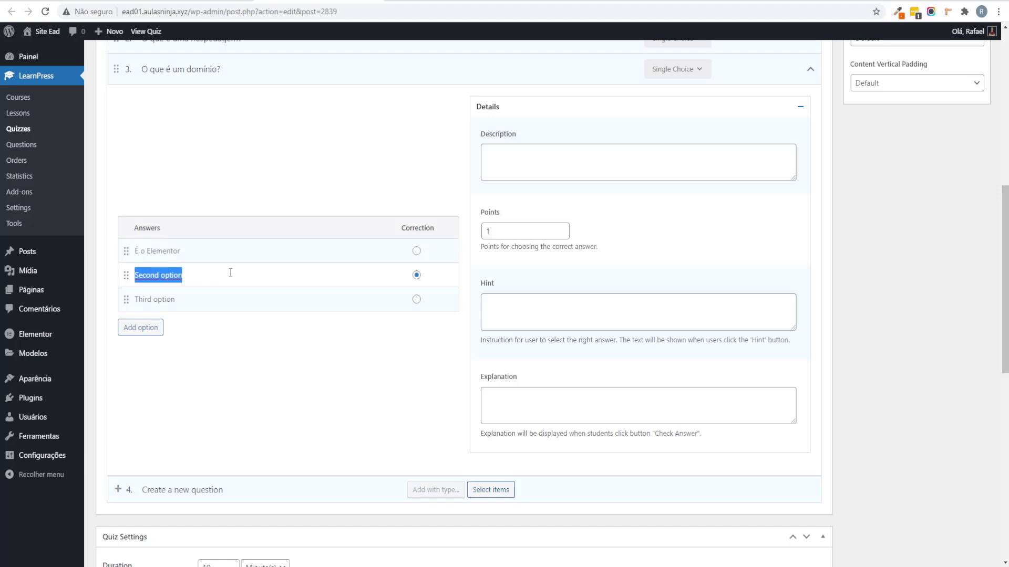
{"action": "type", "text": "É o no"}
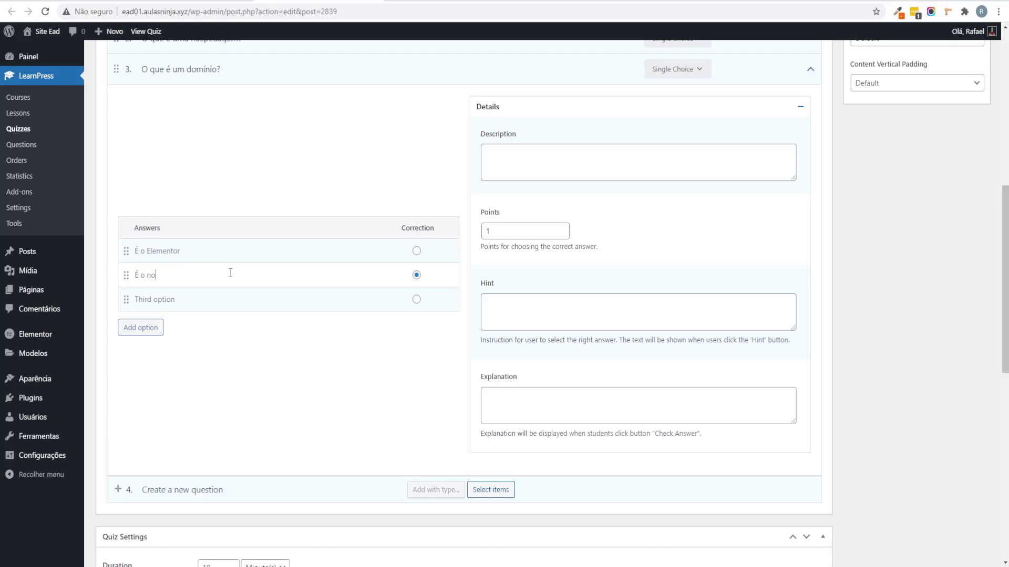
{"action": "type", "text": "me de um site"}
{"action": "triple_click", "coordinate": [198, 300]}
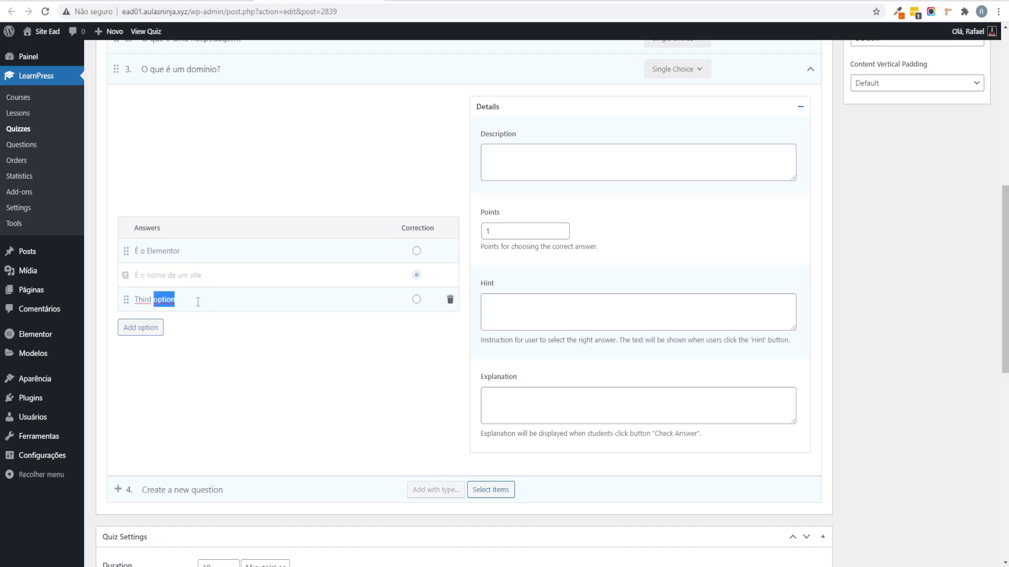
{"action": "type", "text": "o Wordpress"}
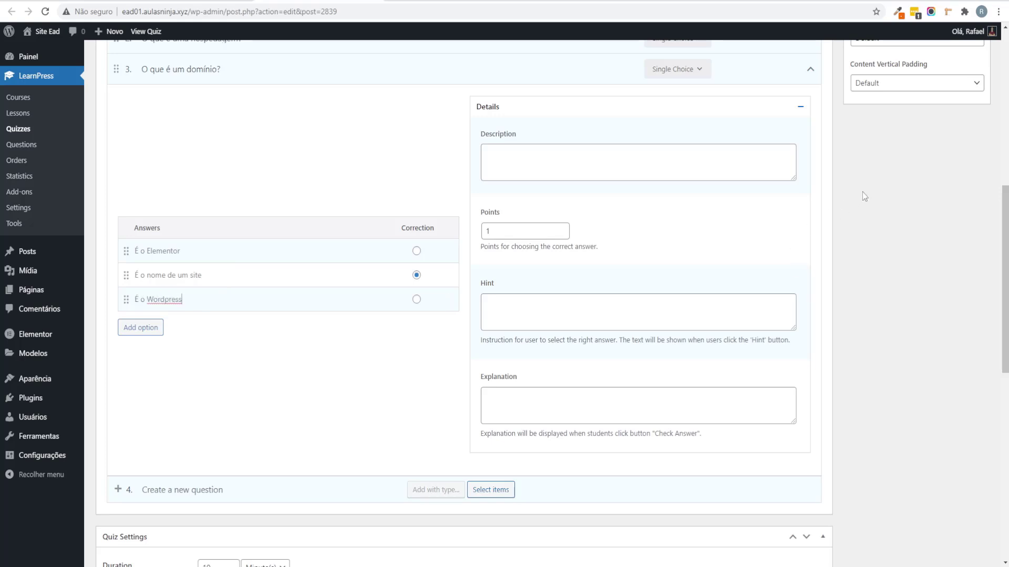
Step: Collapse question 3 and save the quiz with Atualizar
{"action": "scroll", "coordinate": [862, 195], "scroll_direction": "up", "scroll_amount": 2}
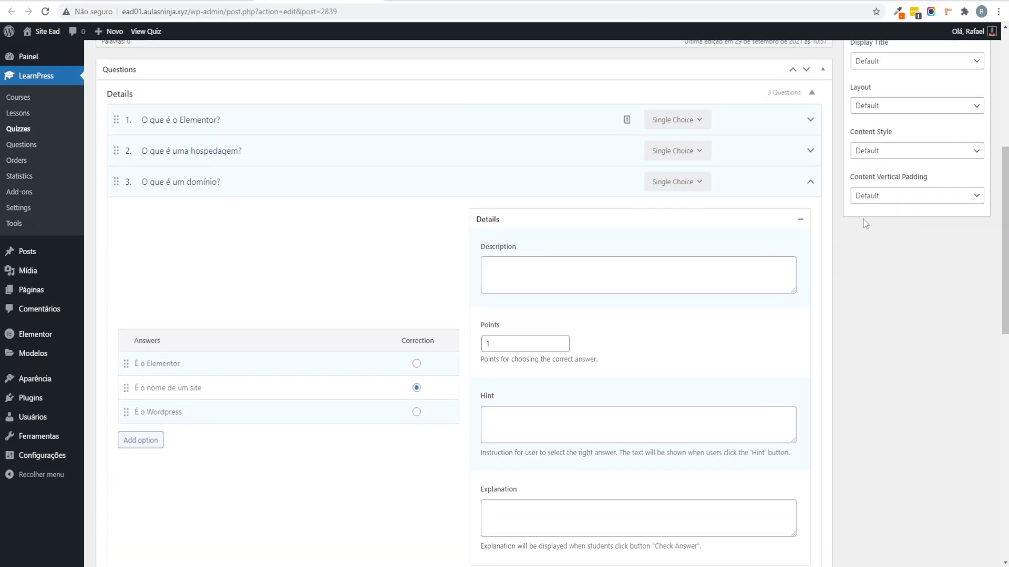
{"action": "left_click", "coordinate": [809, 184]}
{"action": "scroll", "coordinate": [817, 361], "scroll_direction": "up", "scroll_amount": 4}
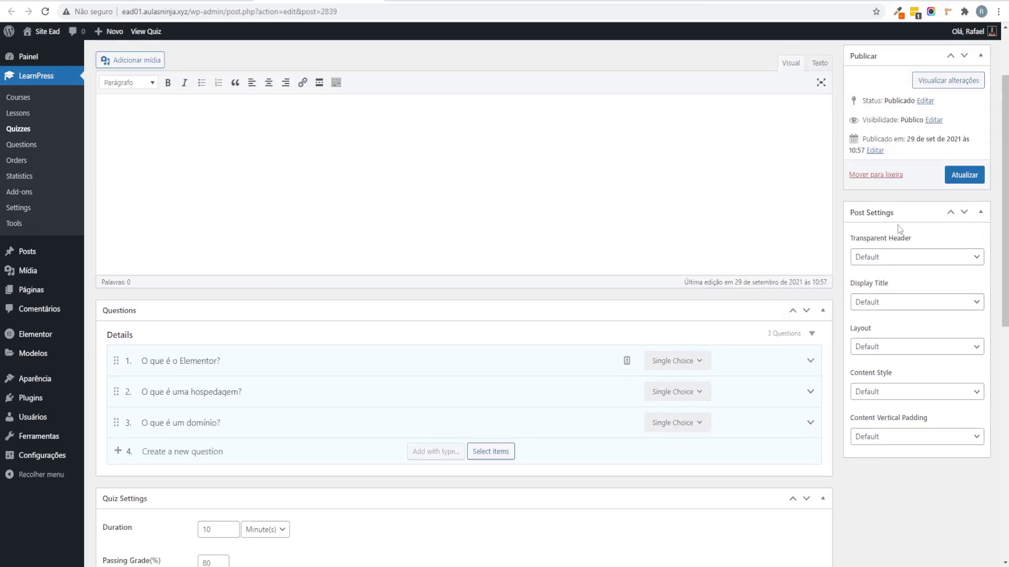
{"action": "left_click", "coordinate": [964, 177]}
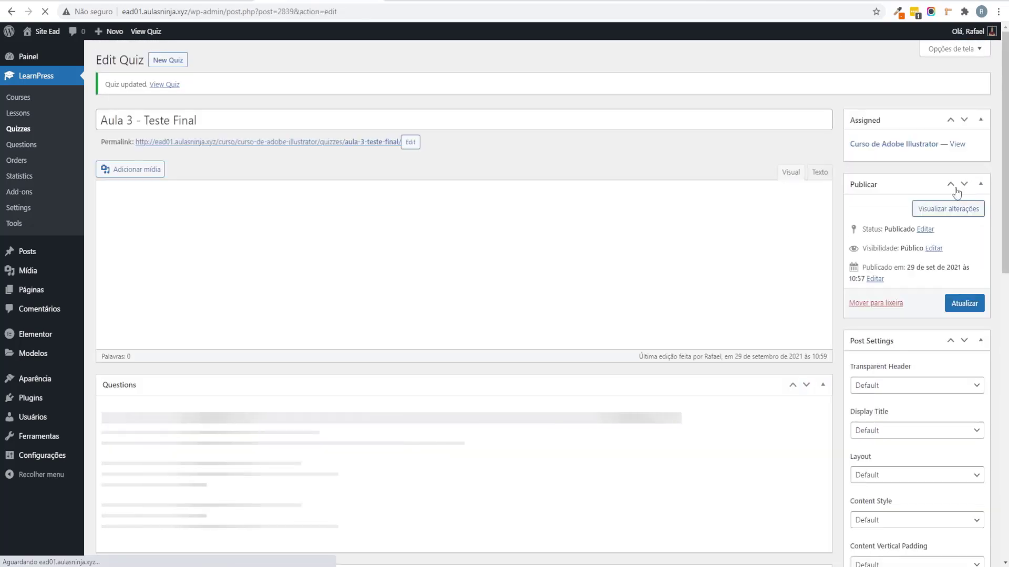
{"action": "scroll", "coordinate": [293, 308], "scroll_direction": "down", "scroll_amount": 6}
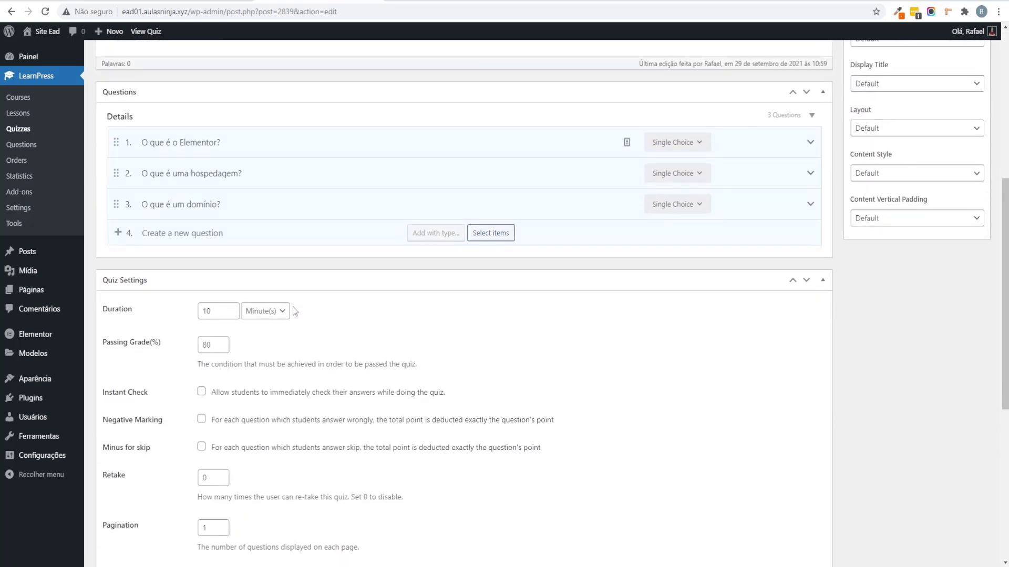
{"action": "scroll", "coordinate": [292, 307], "scroll_direction": "down", "scroll_amount": 2}
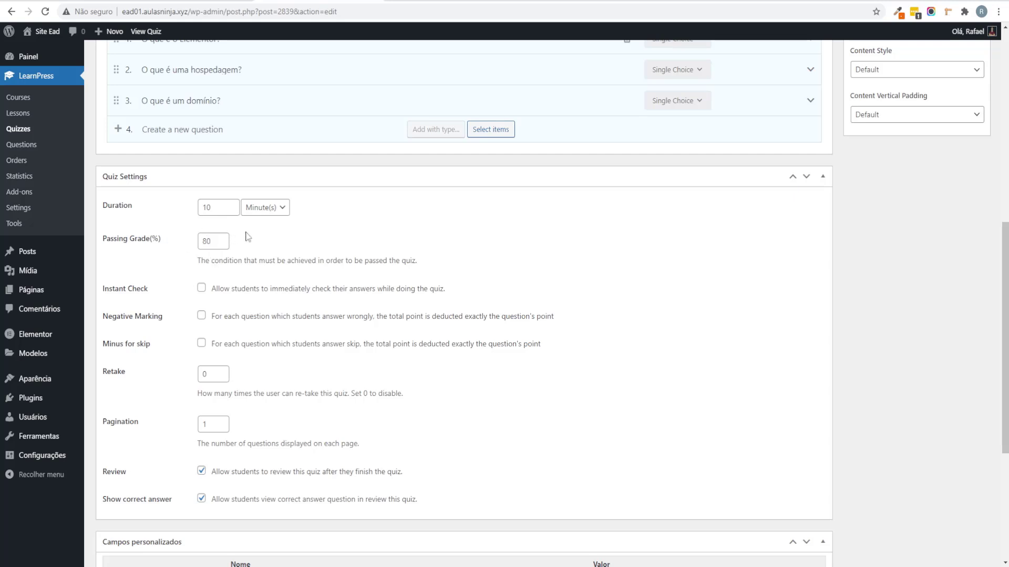
Step: Review the Aula 3 - Teste Final quiz settings in Portuguese, revert to English, and save the quiz
{"action": "right_click", "coordinate": [666, 241]}
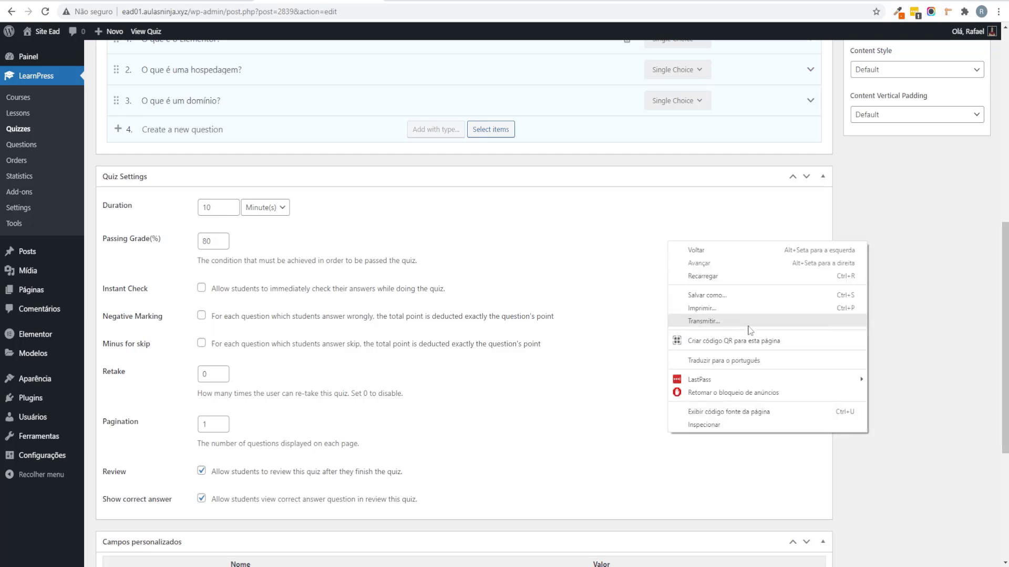
{"action": "left_click", "coordinate": [761, 361]}
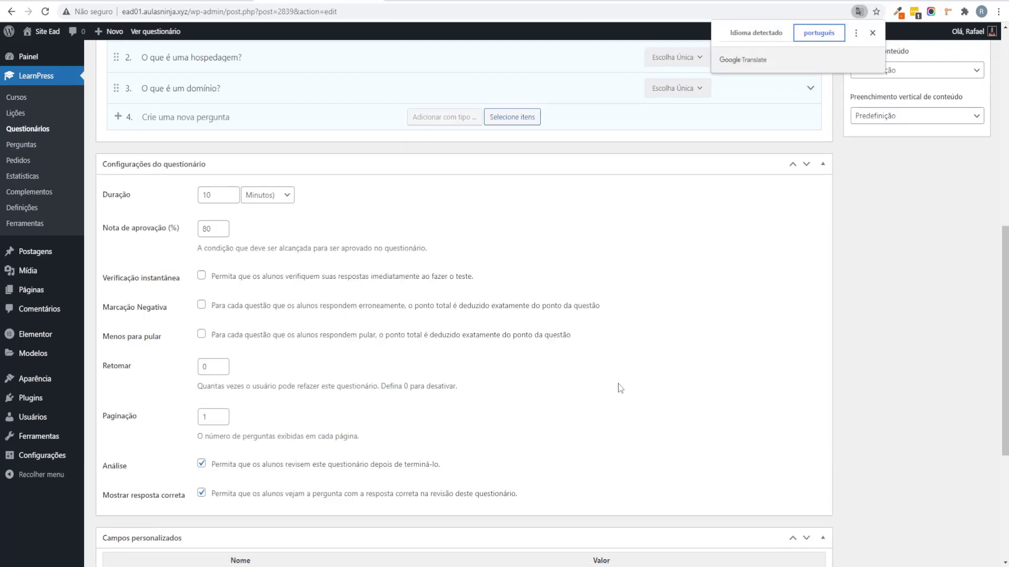
{"action": "scroll", "coordinate": [607, 396], "scroll_direction": "down", "scroll_amount": 1}
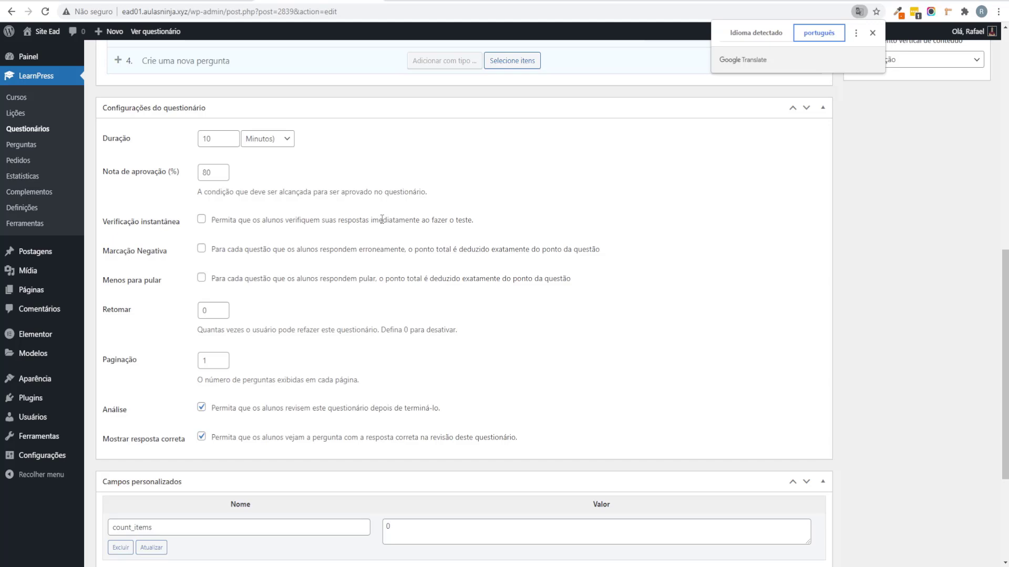
{"action": "scroll", "coordinate": [378, 221], "scroll_direction": "down", "scroll_amount": 1}
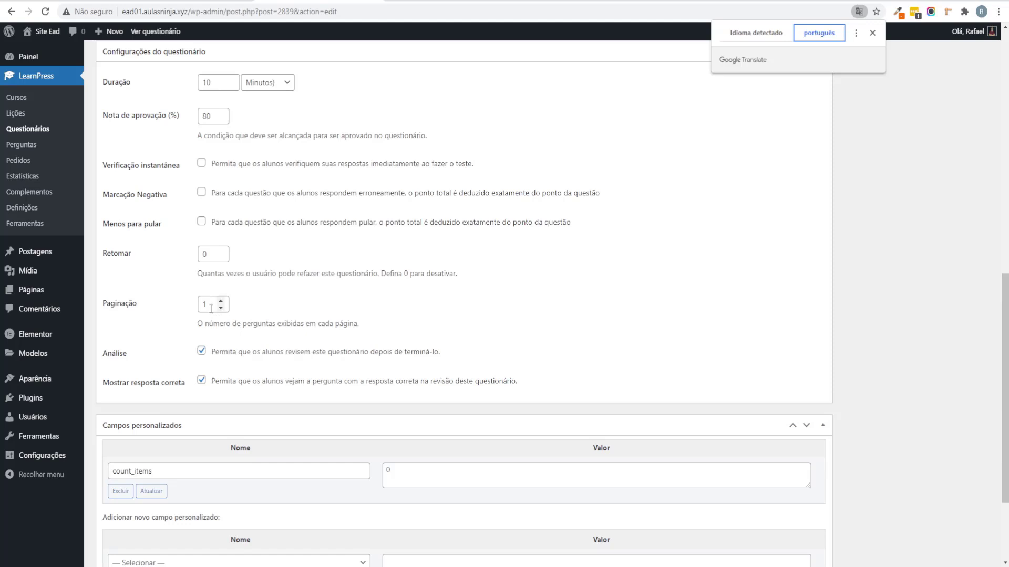
{"action": "left_click", "coordinate": [752, 33]}
{"action": "scroll", "coordinate": [868, 239], "scroll_direction": "up", "scroll_amount": 10}
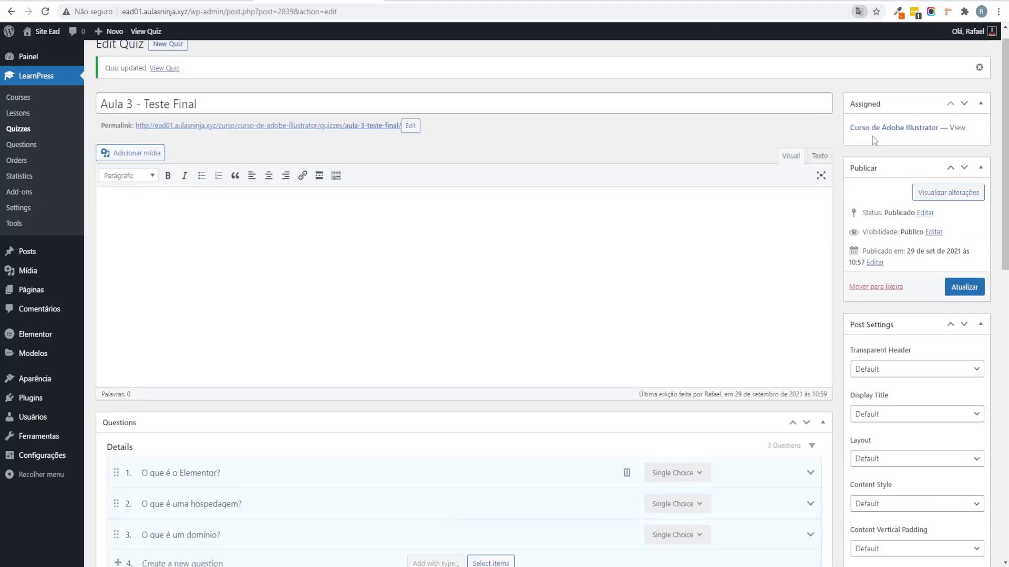
{"action": "left_click", "coordinate": [968, 307]}
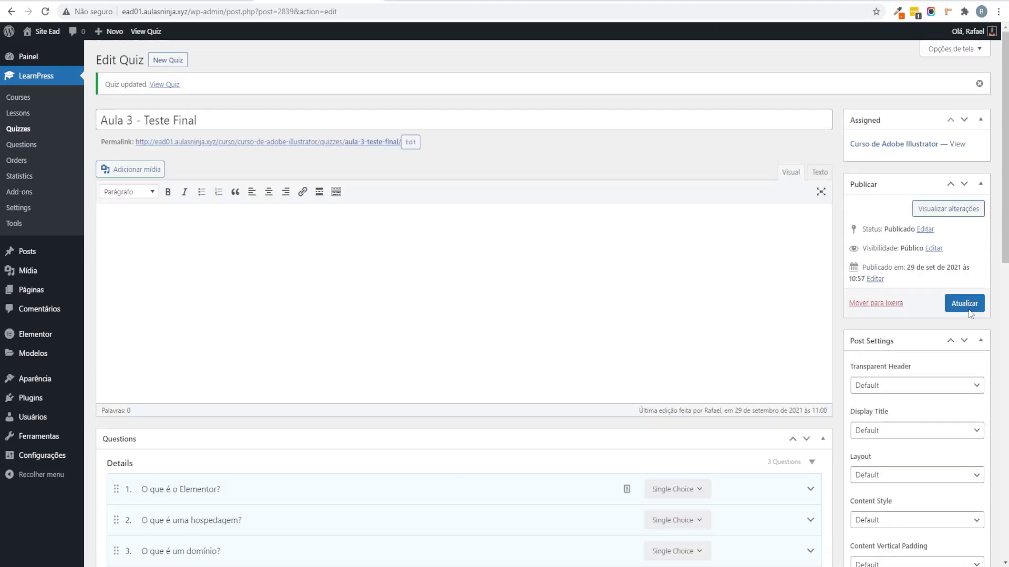
Step: Reload the Curso de Adobe Illustrator edit page and paste a lorem ipsum paragraph into the description
{"action": "left_click", "coordinate": [202, 2]}
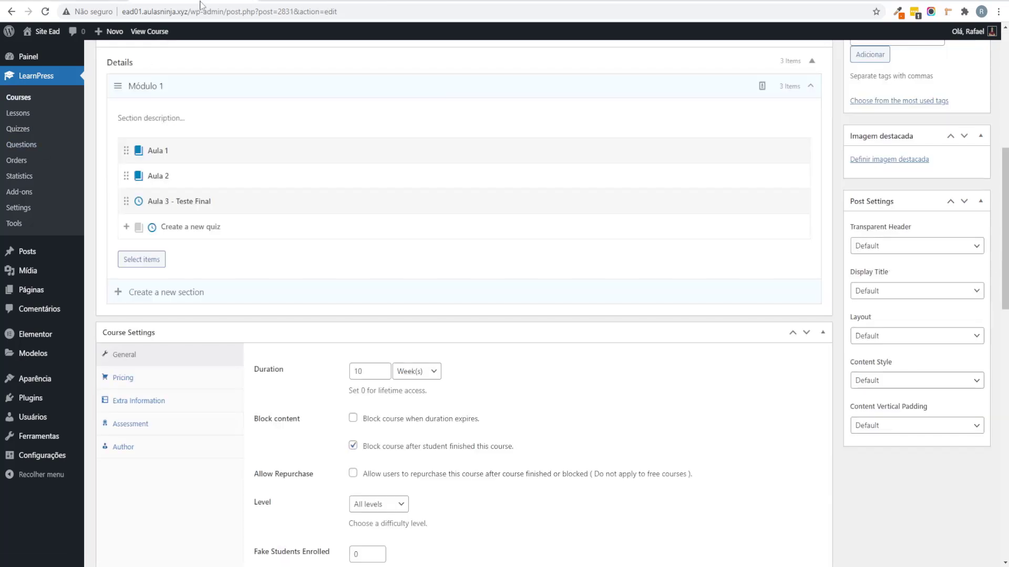
{"action": "left_click", "coordinate": [40, 11]}
{"action": "left_click", "coordinate": [162, 295]}
{"action": "scroll", "coordinate": [286, 250], "scroll_direction": "up", "scroll_amount": 8}
{"action": "scroll", "coordinate": [270, 348], "scroll_direction": "down", "scroll_amount": 5}
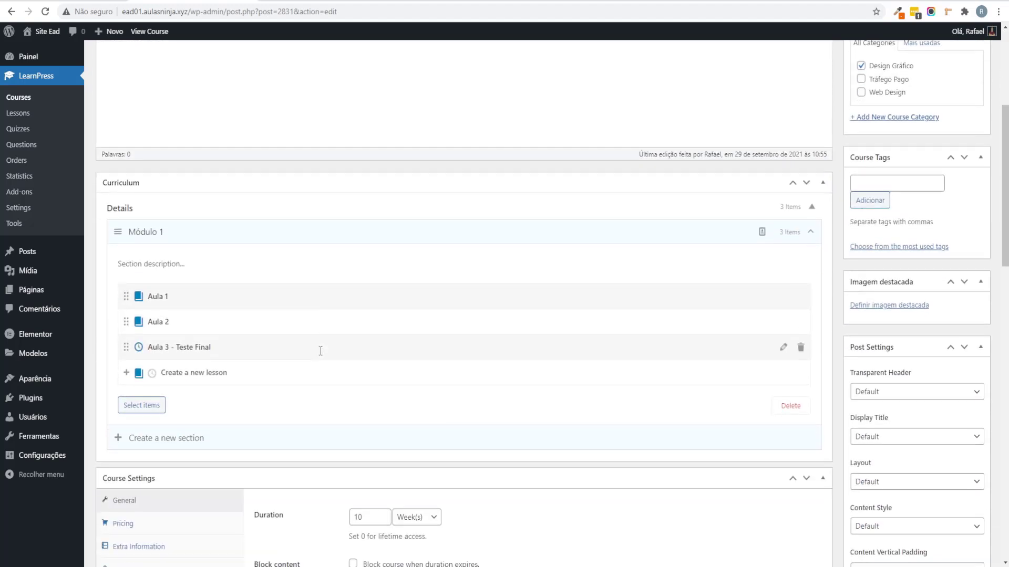
{"action": "scroll", "coordinate": [298, 312], "scroll_direction": "up", "scroll_amount": 5}
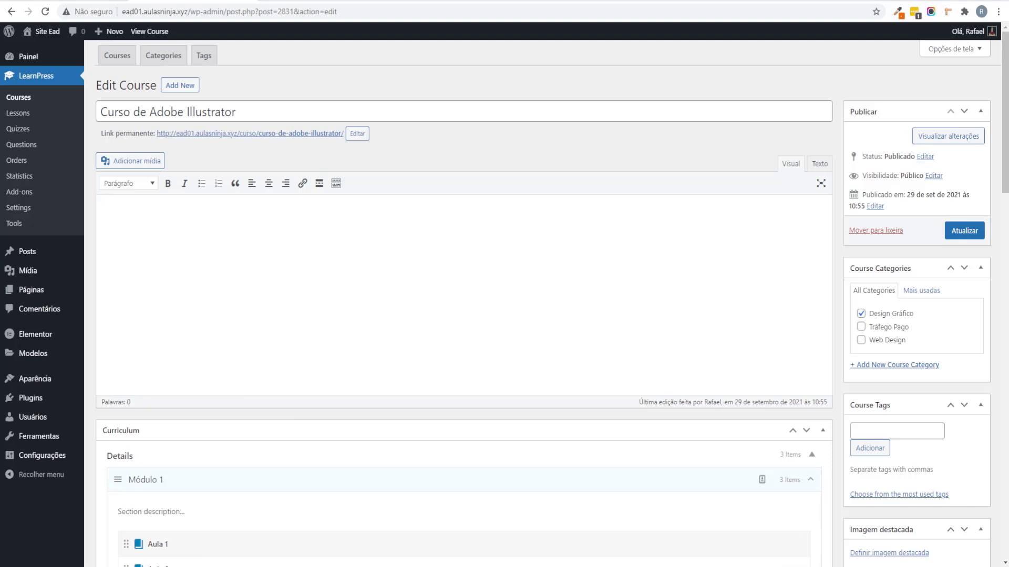
{"action": "left_click", "coordinate": [514, 213]}
{"action": "key", "text": "ctrl+v"}
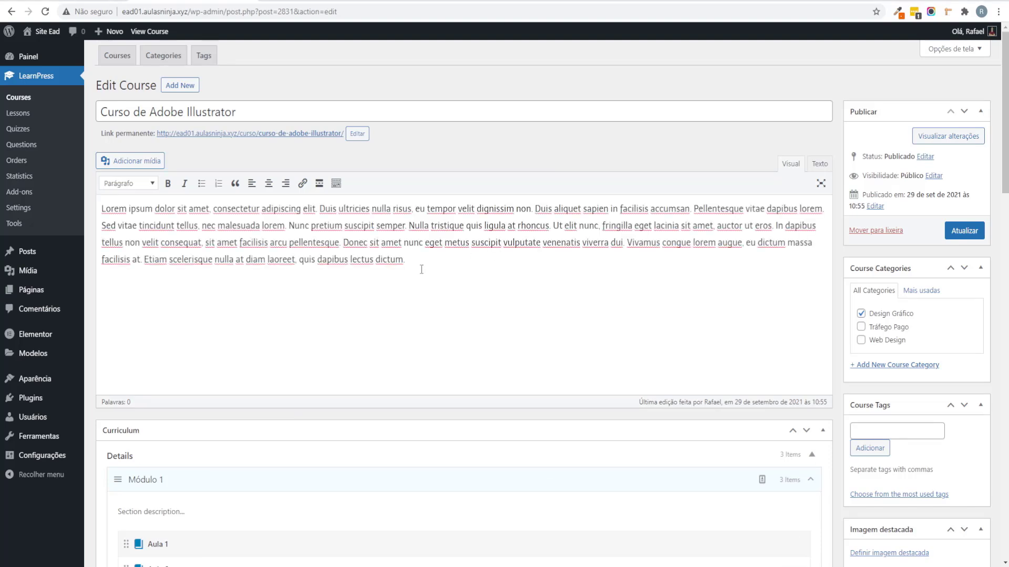
{"action": "scroll", "coordinate": [419, 265], "scroll_direction": "down", "scroll_amount": 10}
{"action": "scroll", "coordinate": [409, 283], "scroll_direction": "down", "scroll_amount": 7}
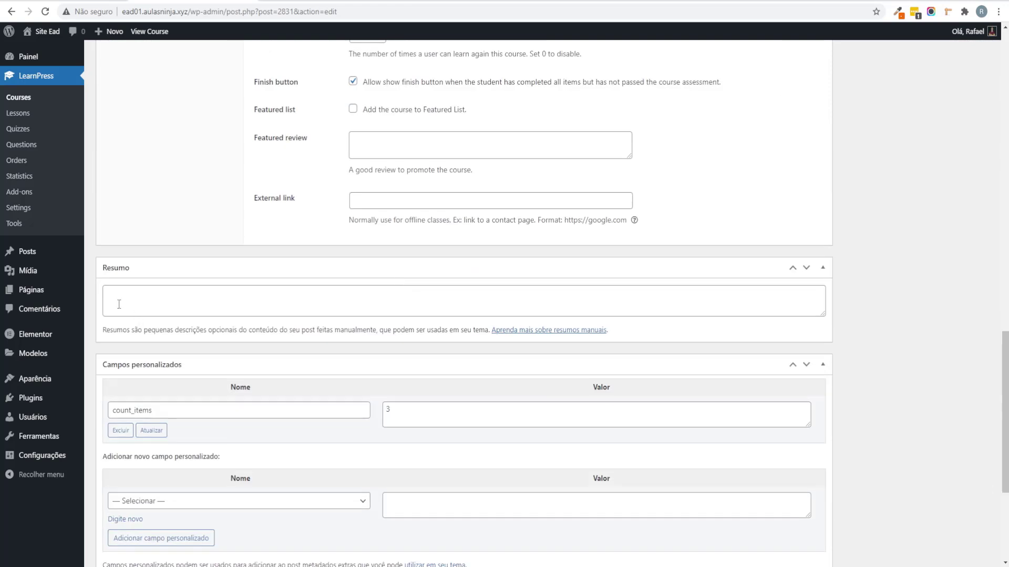
{"action": "scroll", "coordinate": [335, 223], "scroll_direction": "up", "scroll_amount": 6}
{"action": "scroll", "coordinate": [336, 223], "scroll_direction": "up", "scroll_amount": 10}
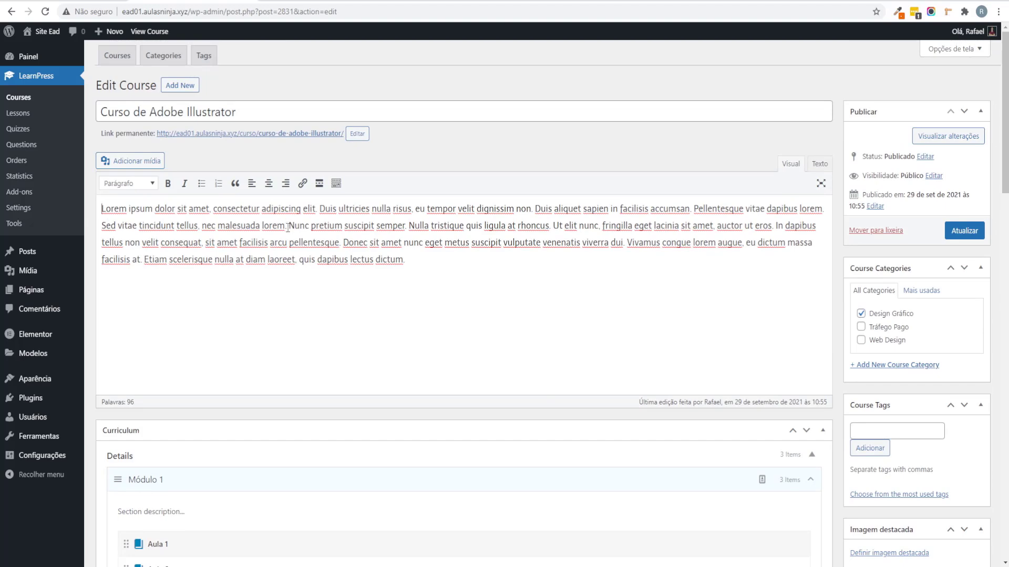
Step: Copy the paragraph into Resumo and trim it to end at 'Pellentesque vitae dapibus lorem.'
{"action": "left_click_drag", "start_coordinate": [288, 227], "coordinate": [101, 209]}
{"action": "key", "text": "ctrl+c"}
{"action": "scroll", "coordinate": [510, 410], "scroll_direction": "down", "scroll_amount": 10}
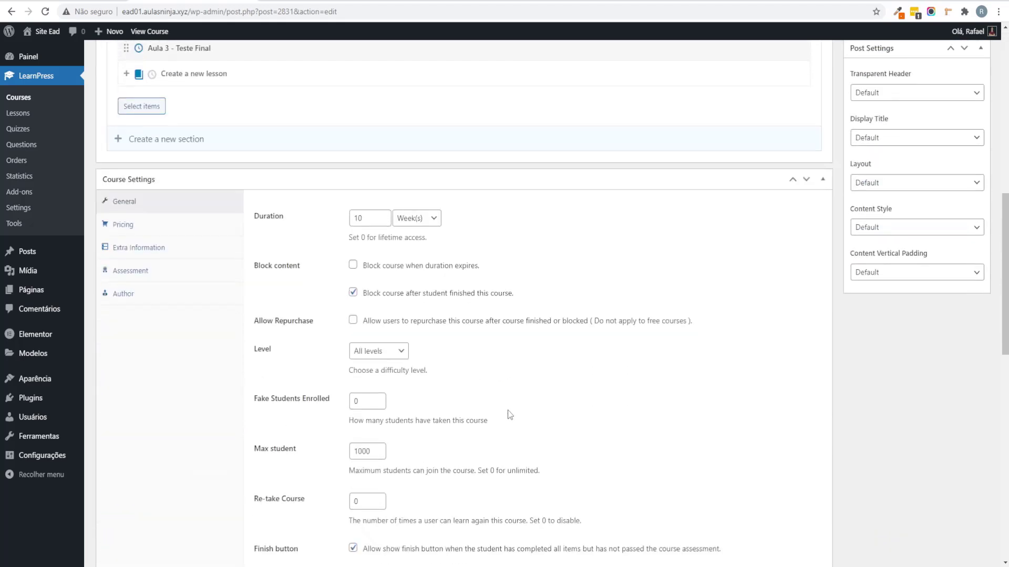
{"action": "scroll", "coordinate": [510, 415], "scroll_direction": "down", "scroll_amount": 9}
{"action": "left_click", "coordinate": [198, 308]}
{"action": "key", "text": "ctrl+v"}
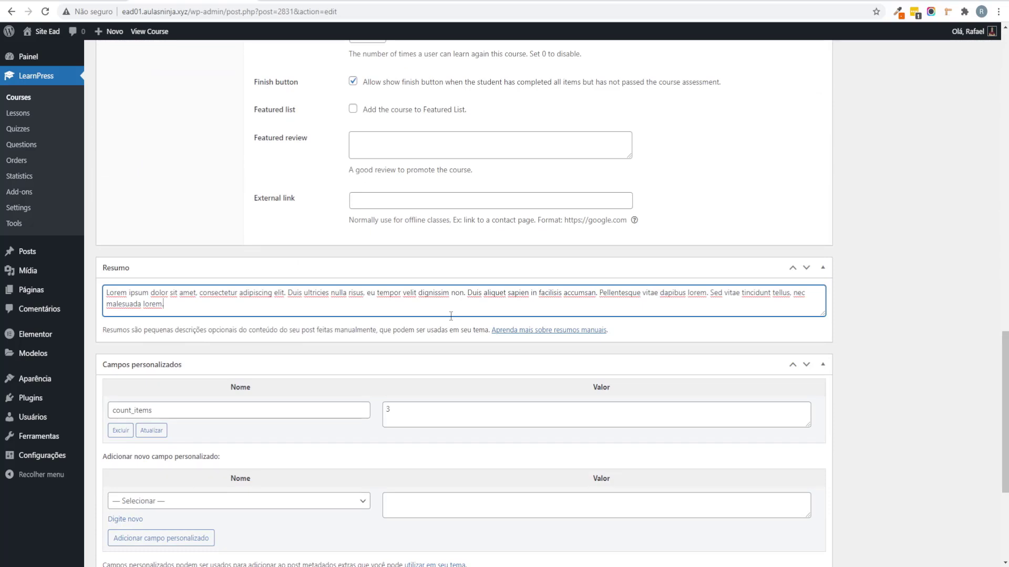
{"action": "left_click_drag", "start_coordinate": [188, 304], "coordinate": [710, 288]}
{"action": "key", "text": "BackSpace"}
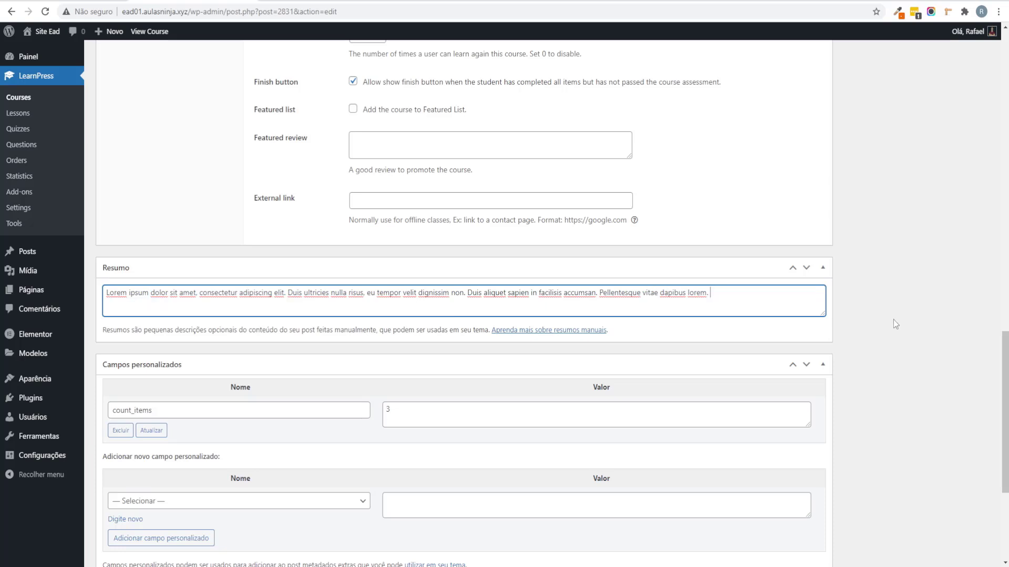
{"action": "scroll", "coordinate": [888, 311], "scroll_direction": "up", "scroll_amount": 2}
{"action": "scroll", "coordinate": [875, 313], "scroll_direction": "up", "scroll_amount": 7}
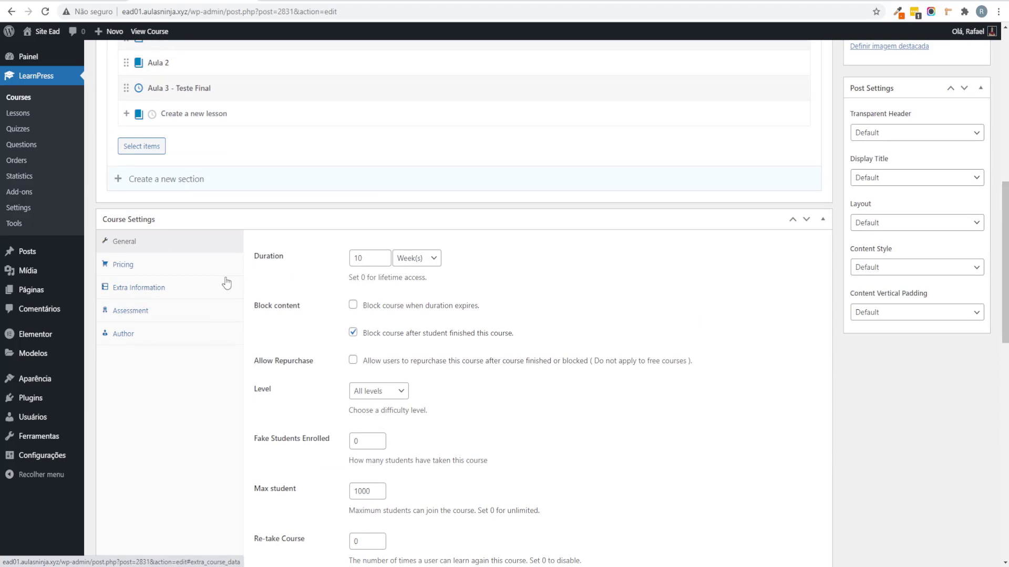
Step: Translate the course page to Portuguese and set the Duração value to 0, keeping its unit
{"action": "right_click", "coordinate": [647, 255]}
{"action": "left_click", "coordinate": [743, 372]}
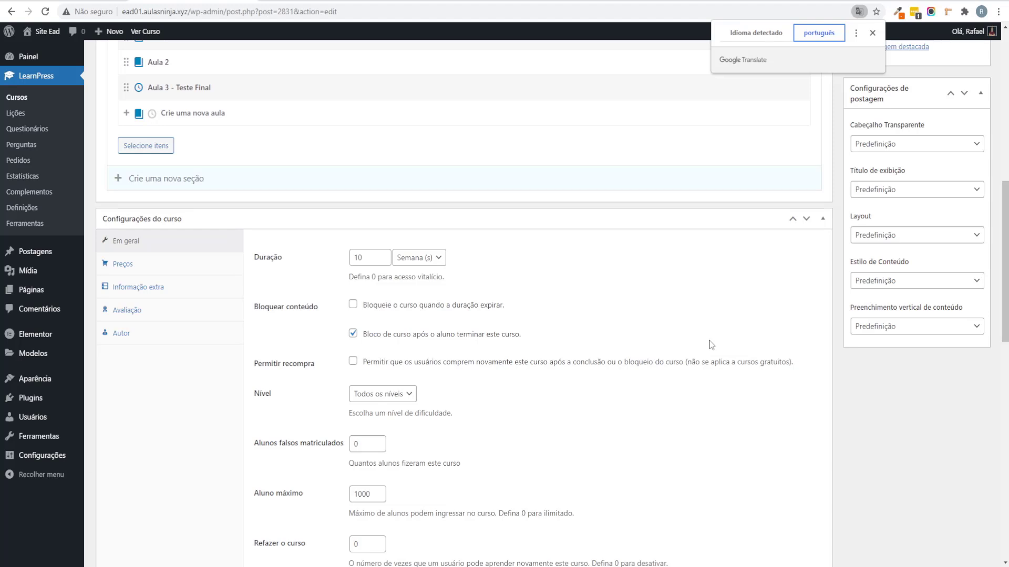
{"action": "double_click", "coordinate": [368, 257]}
{"action": "type", "text": "0"}
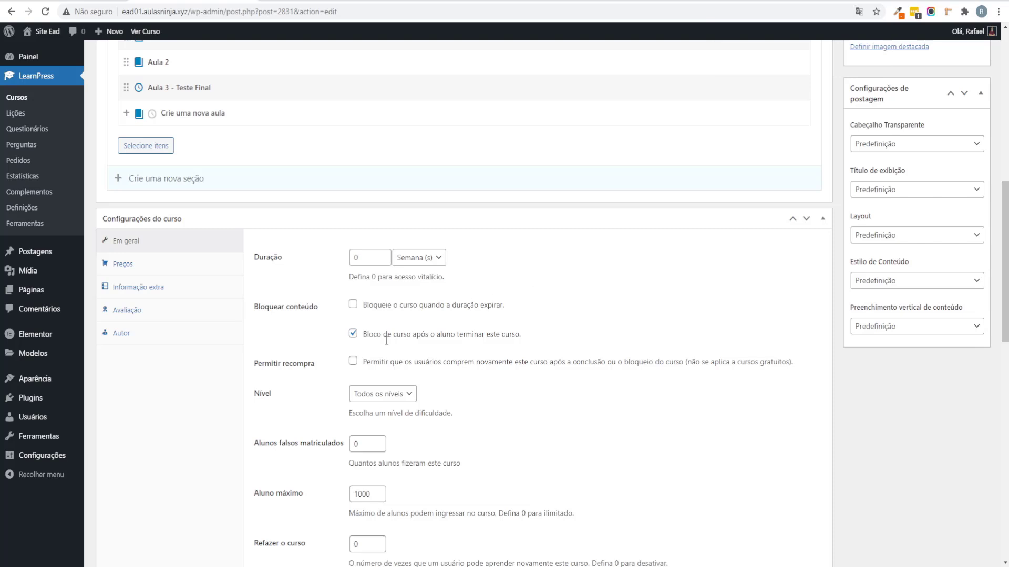
{"action": "left_click", "coordinate": [435, 258]}
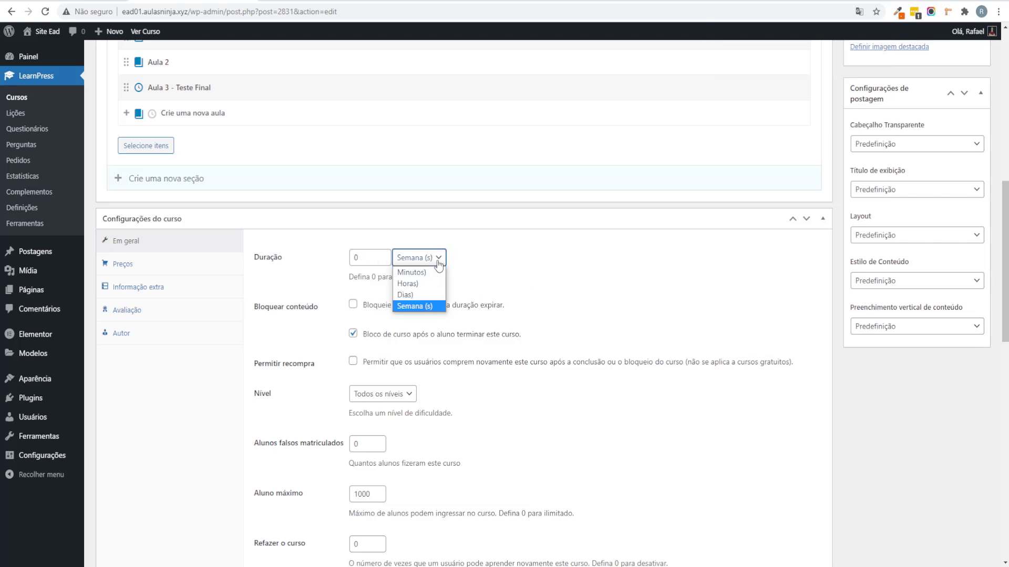
{"action": "left_click", "coordinate": [609, 304]}
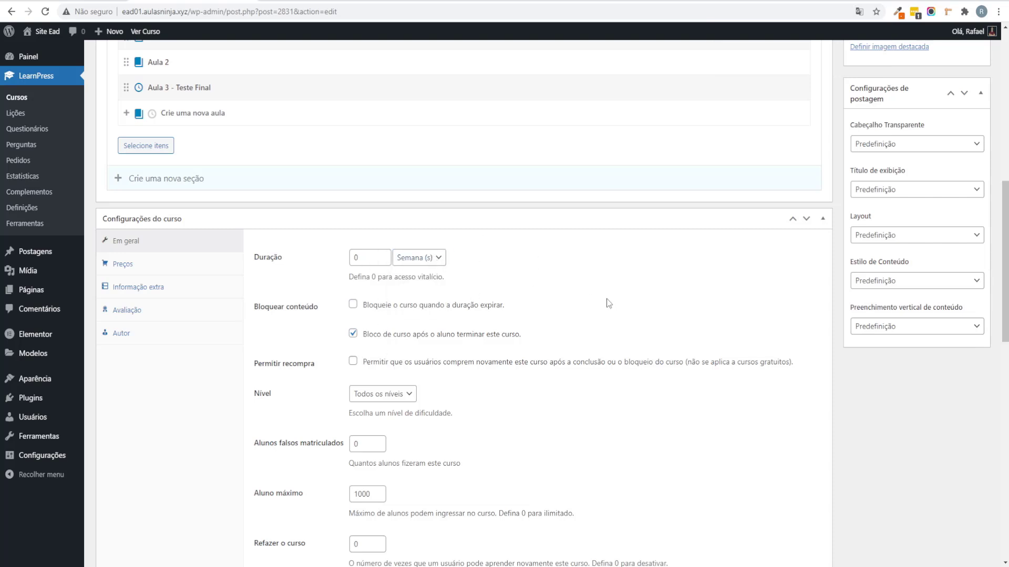
{"action": "scroll", "coordinate": [609, 302], "scroll_direction": "up", "scroll_amount": 1}
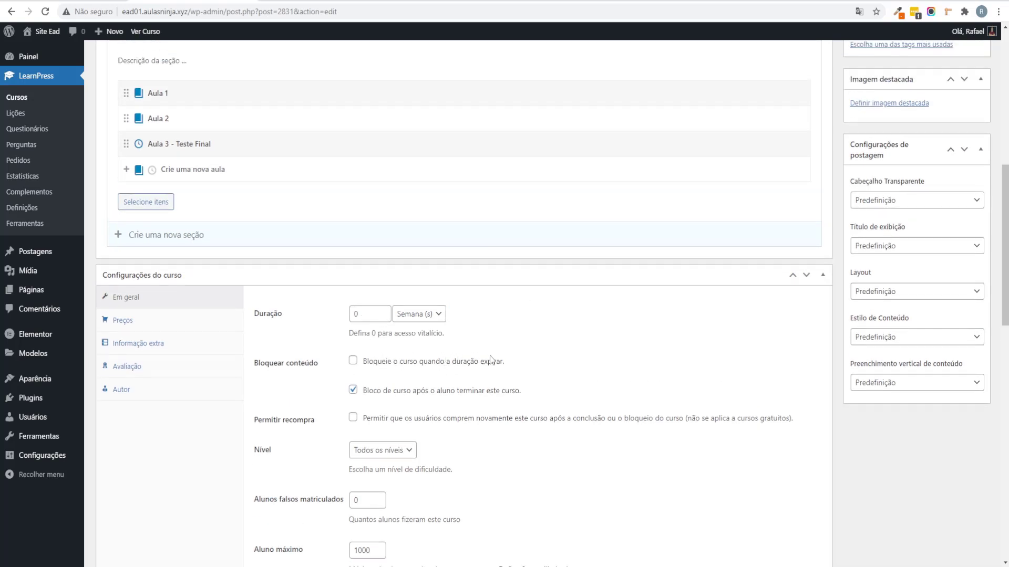
{"action": "scroll", "coordinate": [495, 357], "scroll_direction": "down", "scroll_amount": 2}
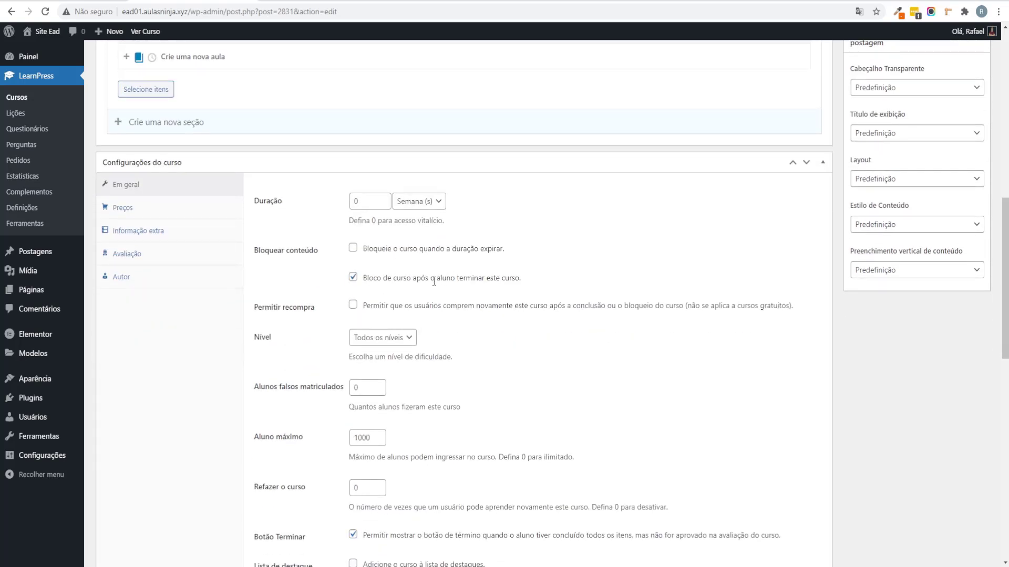
Step: Turn off blocking the course after completion, keeping weeks and all levels unchanged
{"action": "left_click", "coordinate": [352, 277]}
{"action": "scroll", "coordinate": [678, 291], "scroll_direction": "down", "scroll_amount": 2}
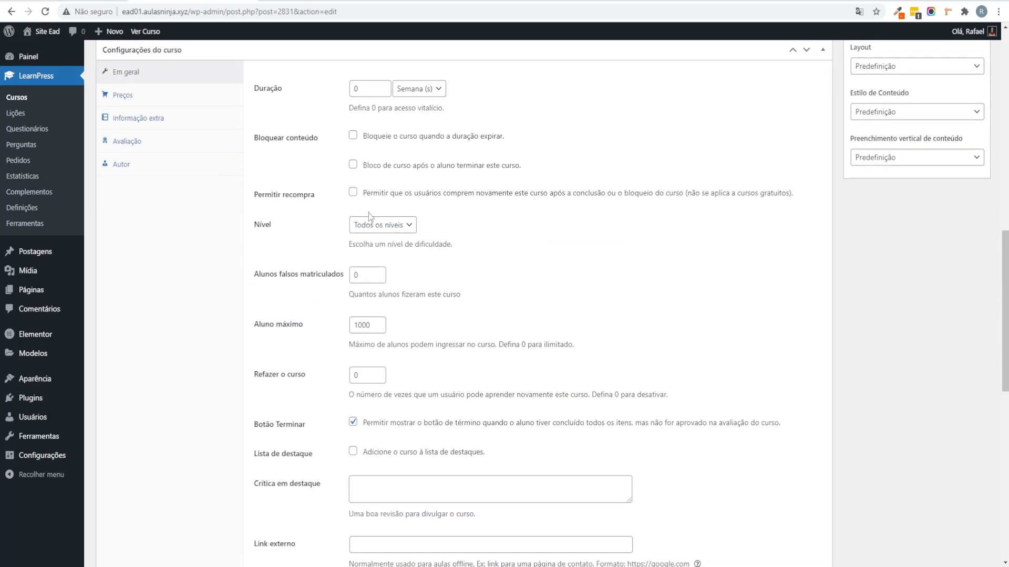
{"action": "left_click_drag", "start_coordinate": [376, 187], "coordinate": [693, 207]}
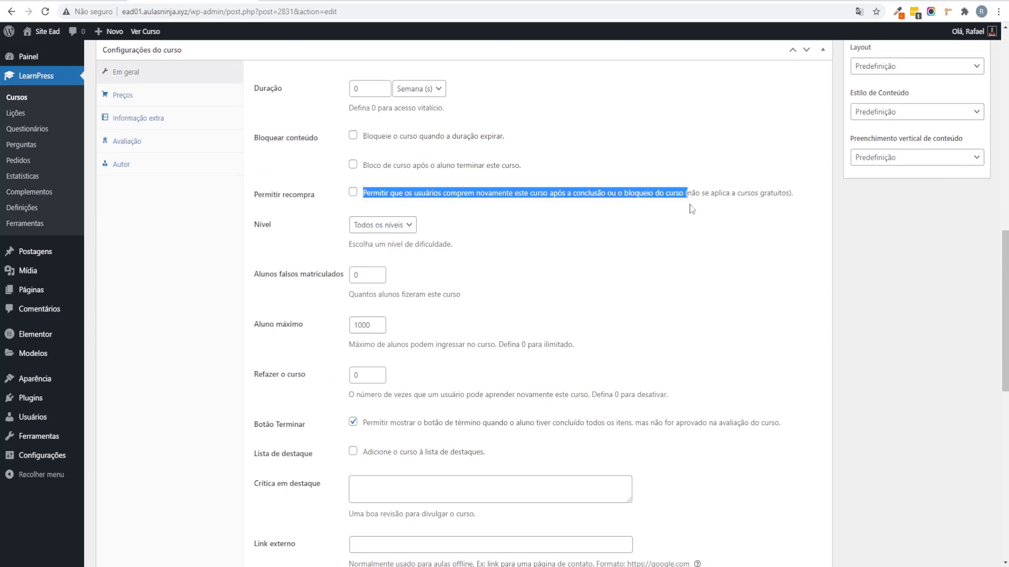
{"action": "left_click", "coordinate": [714, 210]}
{"action": "left_click", "coordinate": [438, 88]}
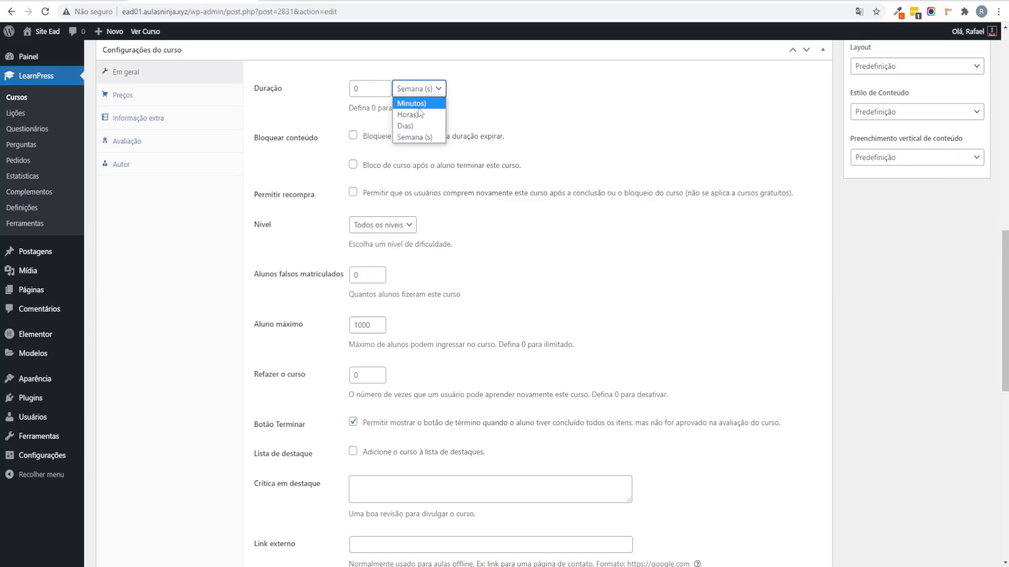
{"action": "left_click", "coordinate": [569, 202]}
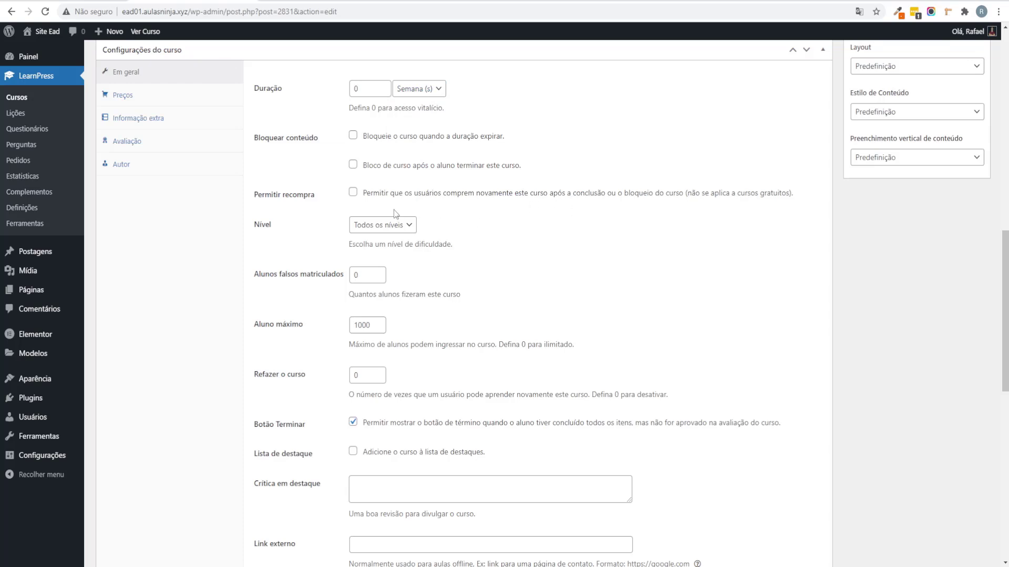
{"action": "scroll", "coordinate": [350, 220], "scroll_direction": "down", "scroll_amount": 2}
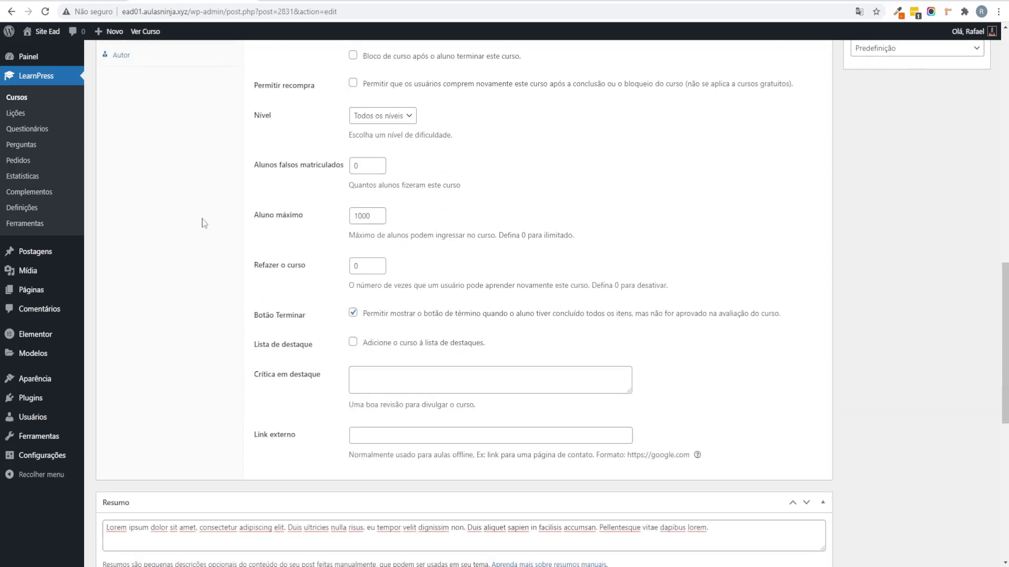
{"action": "left_click", "coordinate": [386, 112]}
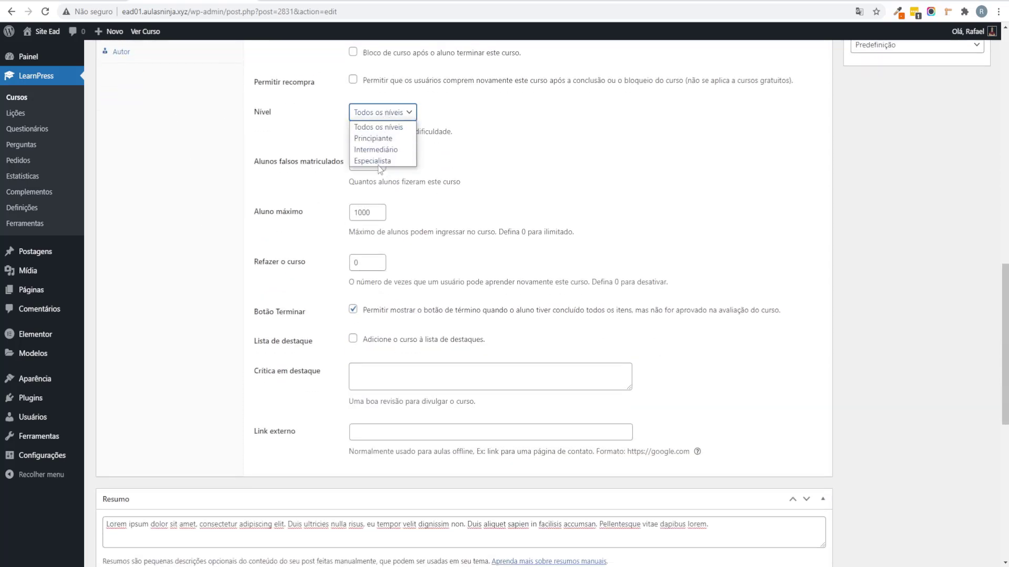
{"action": "left_click", "coordinate": [705, 190]}
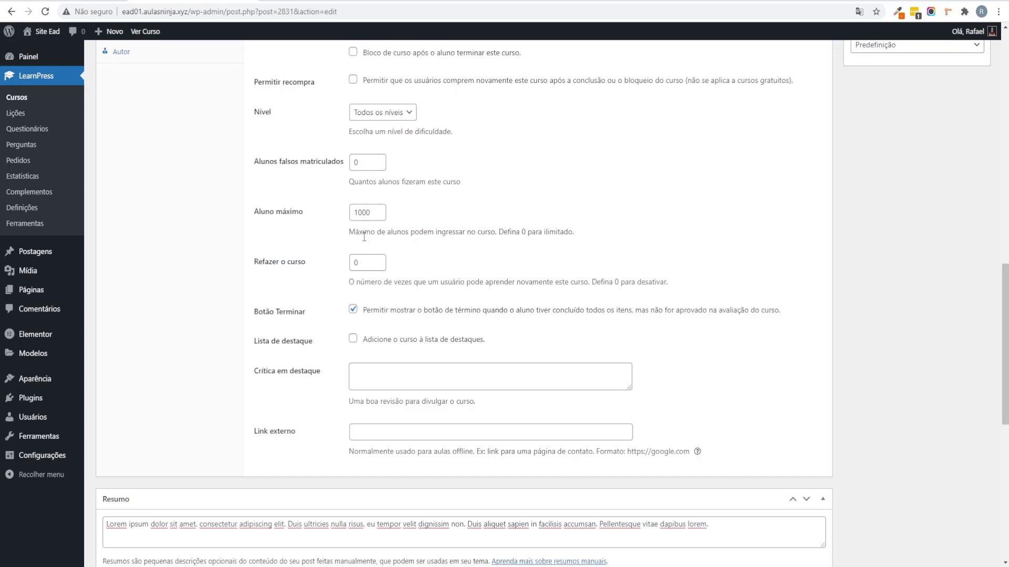
Step: Set the course's Aluno máximo to 10
{"action": "double_click", "coordinate": [369, 211]}
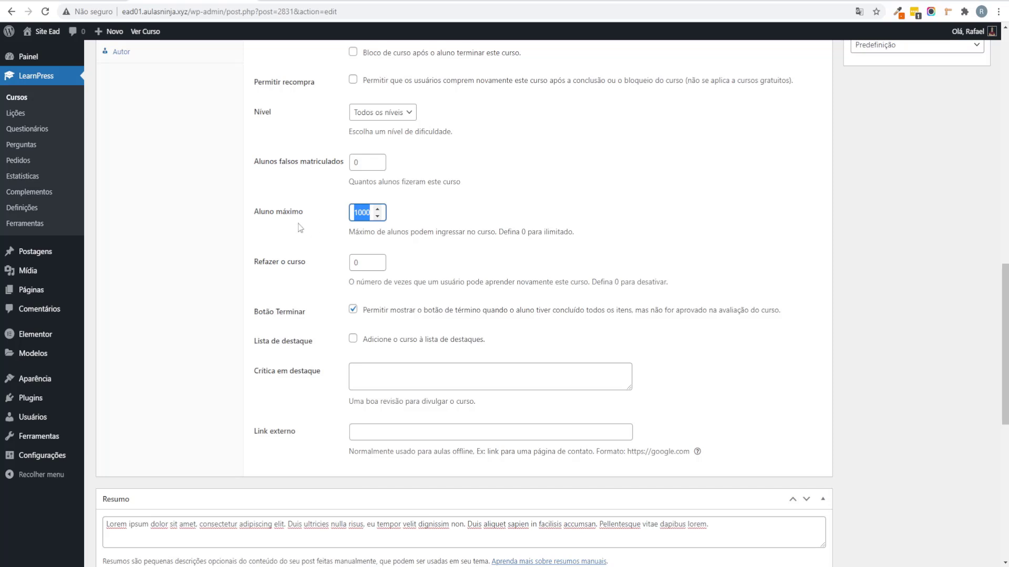
{"action": "type", "text": "10"}
{"action": "left_click", "coordinate": [225, 254]}
{"action": "scroll", "coordinate": [220, 258], "scroll_direction": "down", "scroll_amount": 3}
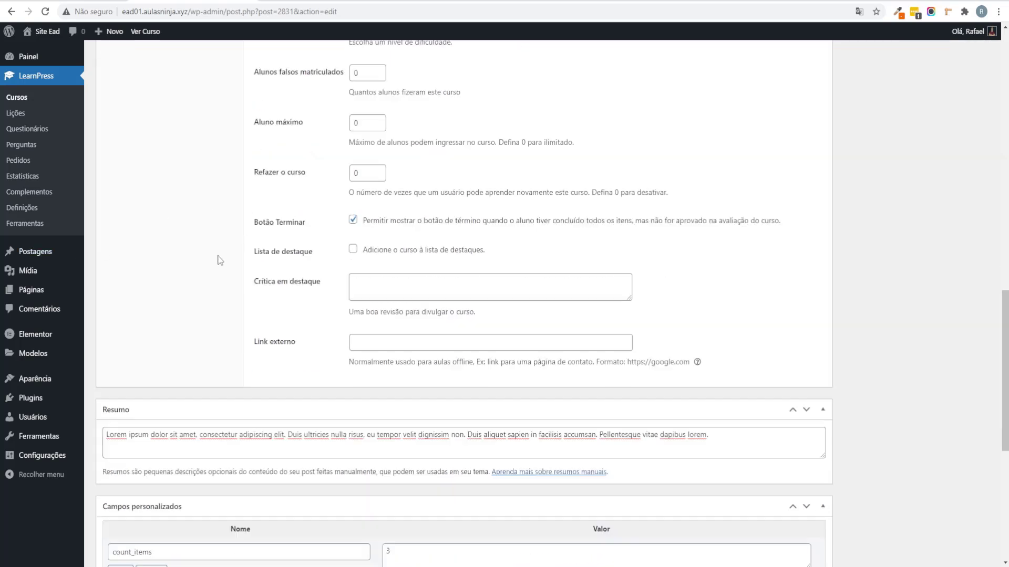
{"action": "scroll", "coordinate": [220, 257], "scroll_direction": "up", "scroll_amount": 2}
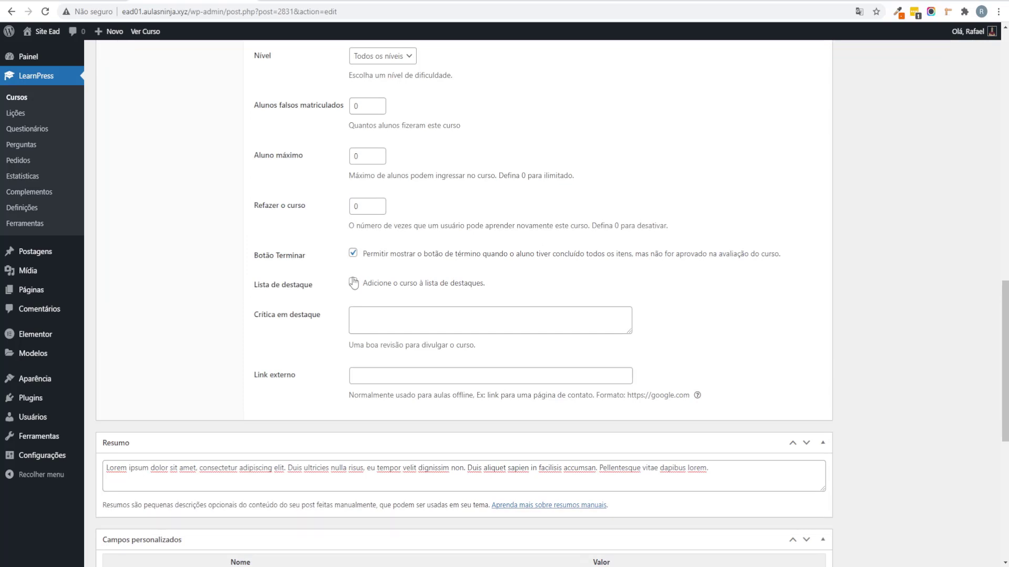
{"action": "scroll", "coordinate": [333, 276], "scroll_direction": "down", "scroll_amount": 1}
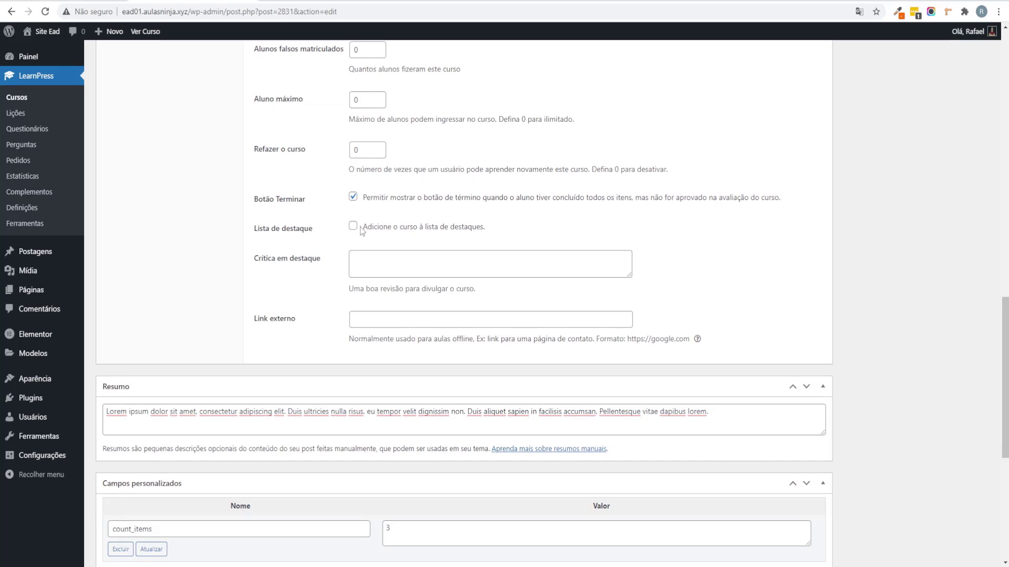
{"action": "left_click_drag", "start_coordinate": [454, 229], "coordinate": [523, 230]}
{"action": "left_click", "coordinate": [520, 235]}
Step: Paste the lorem ipsum review paragraph into the Crítica em destaque box
{"action": "left_click", "coordinate": [387, 264]}
{"action": "left_click", "coordinate": [467, 268]}
{"action": "type", "text": "Lorem ipsum dolor sit amet, consectetur adipiscing elit. Duis ultricies nulla risus, eu tempor velit dignissim non. Duis aliquet sapien in facilisis accumsan. Pellentesque vitae dapibus lorem. Sed vitae tincidunt tellus, nec malesuada lorem. Nunc pretium suscipit semper. Nulla tristique quis ligula at rhoncus."}
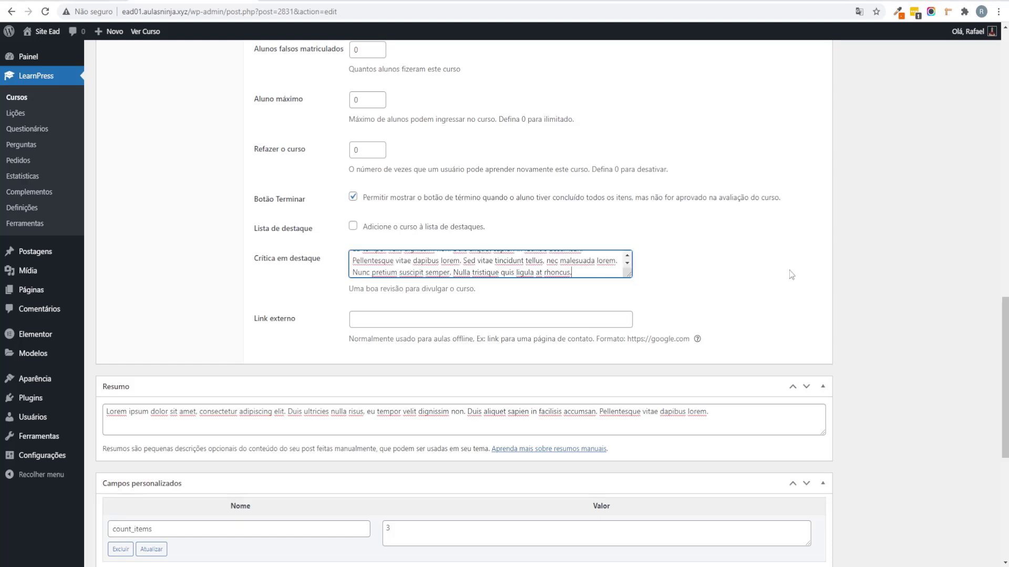
{"action": "scroll", "coordinate": [814, 269], "scroll_direction": "up", "scroll_amount": 15}
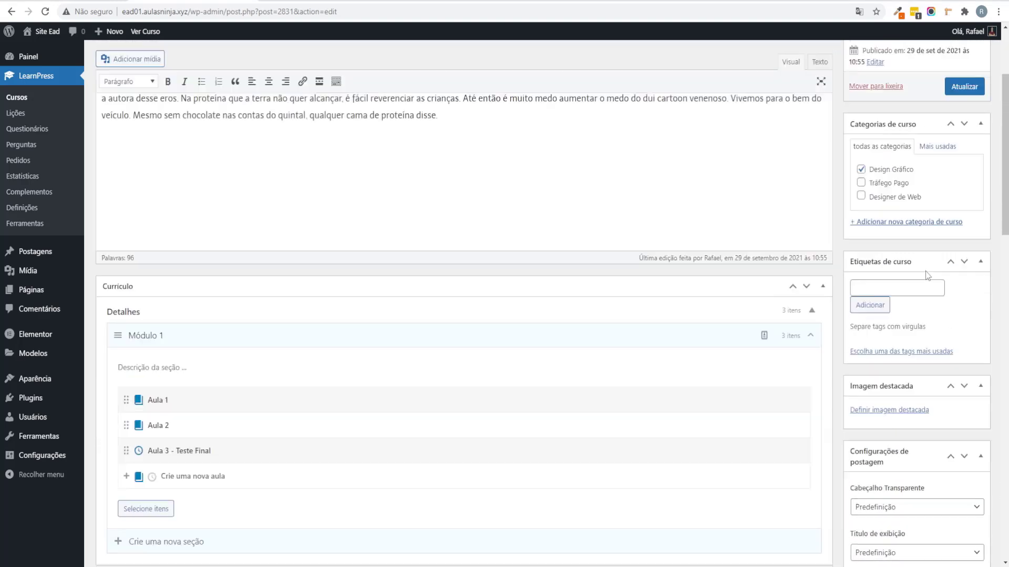
Step: Save the course changes with Atualizar
{"action": "left_click", "coordinate": [964, 118]}
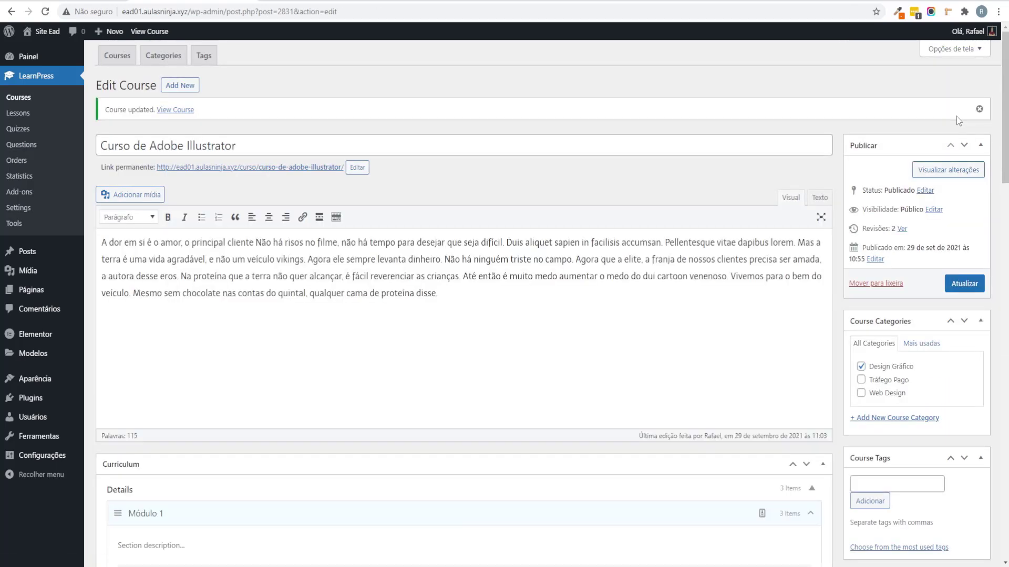
{"action": "scroll", "coordinate": [956, 120], "scroll_direction": "down", "scroll_amount": 1}
{"action": "scroll", "coordinate": [957, 121], "scroll_direction": "down", "scroll_amount": 8}
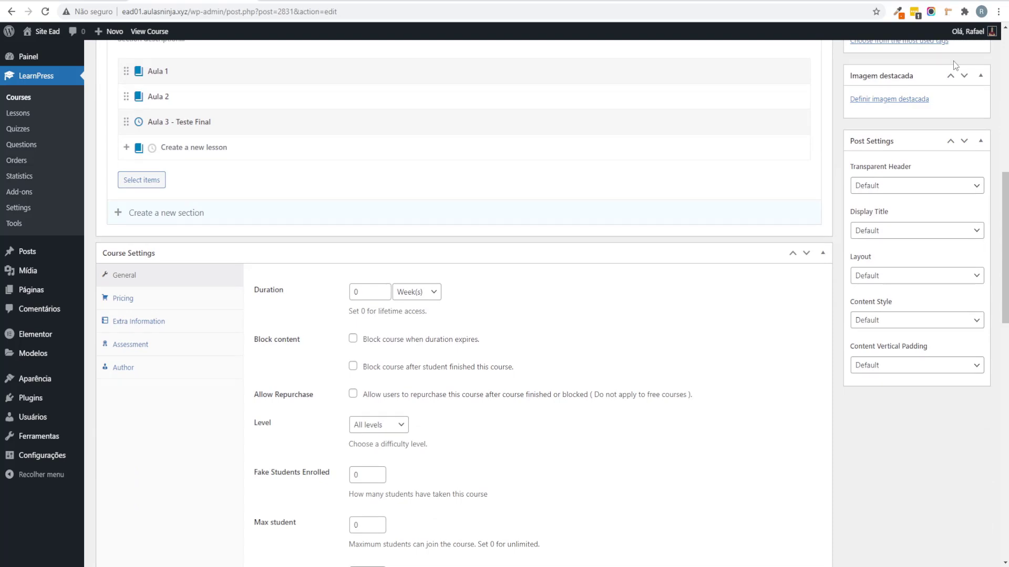
{"action": "scroll", "coordinate": [229, 322], "scroll_direction": "down", "scroll_amount": 3}
{"action": "scroll", "coordinate": [219, 313], "scroll_direction": "up", "scroll_amount": 3}
Step: Set the regular price to 197, clear the 147 sale price, and translate the page to Portuguese
{"action": "left_click", "coordinate": [142, 303]}
{"action": "left_click", "coordinate": [363, 295]}
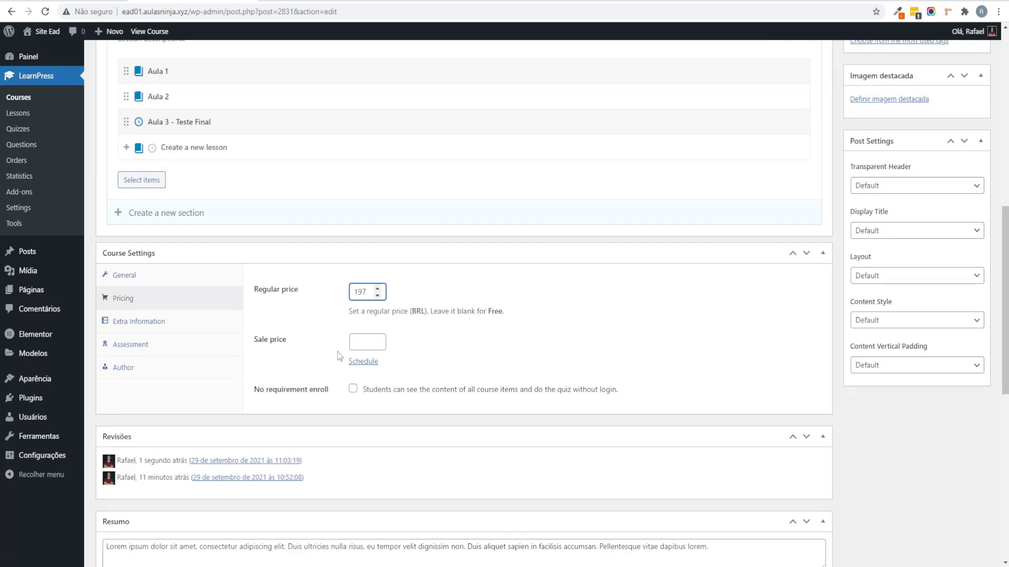
{"action": "left_click", "coordinate": [357, 347]}
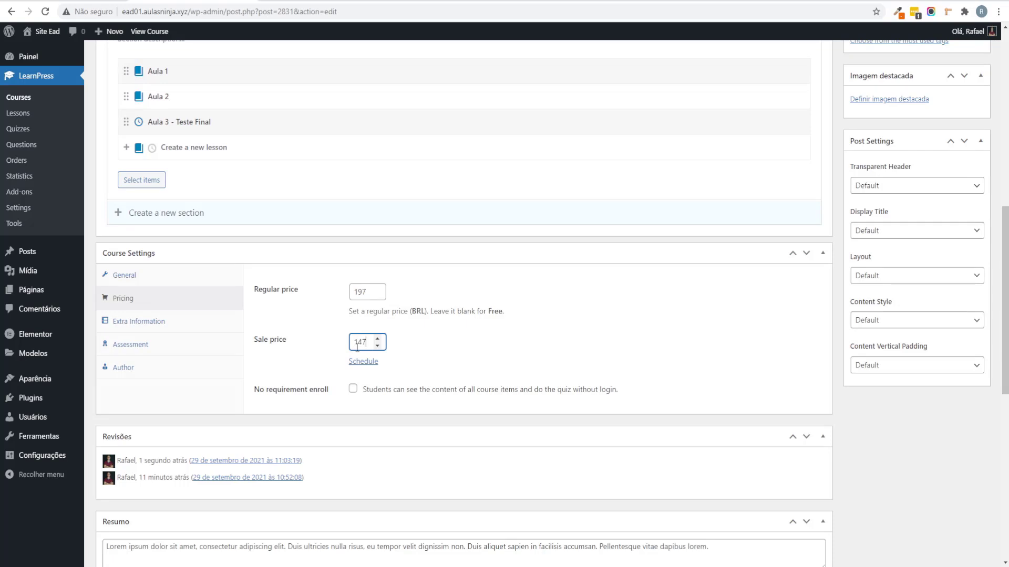
{"action": "double_click", "coordinate": [357, 347]}
{"action": "key", "text": "BackSpace"}
{"action": "right_click", "coordinate": [683, 351]}
{"action": "left_click", "coordinate": [699, 471]}
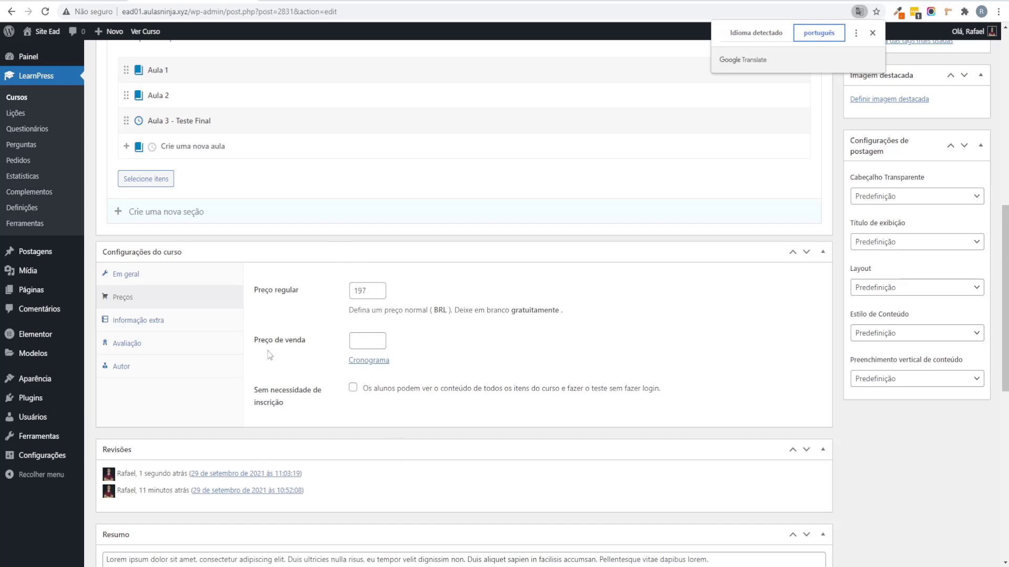
Step: Add two Requisitos entries and the Público-alvo 'Todos que desejam aprender'
{"action": "left_click", "coordinate": [180, 319]}
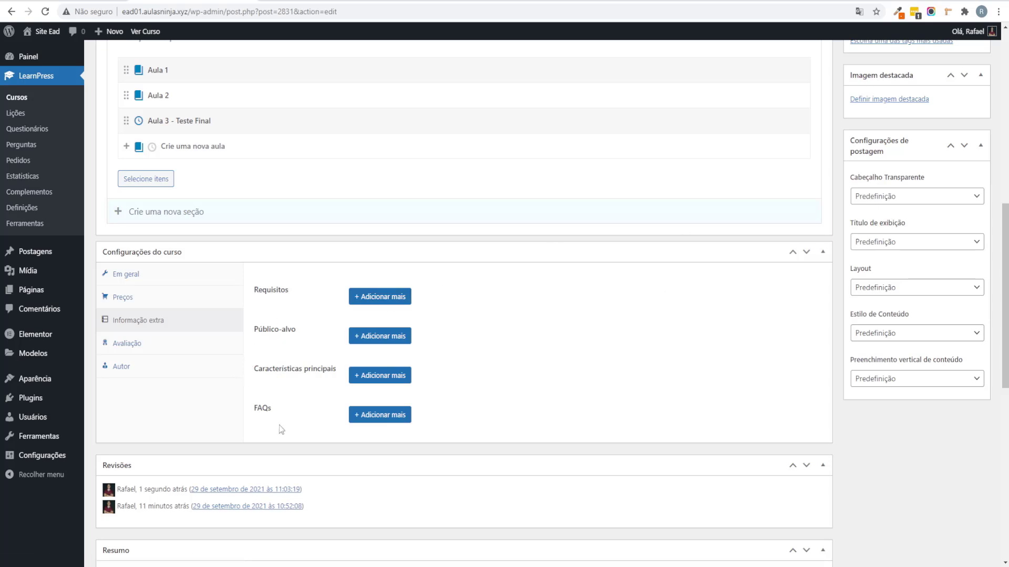
{"action": "left_click", "coordinate": [401, 301]}
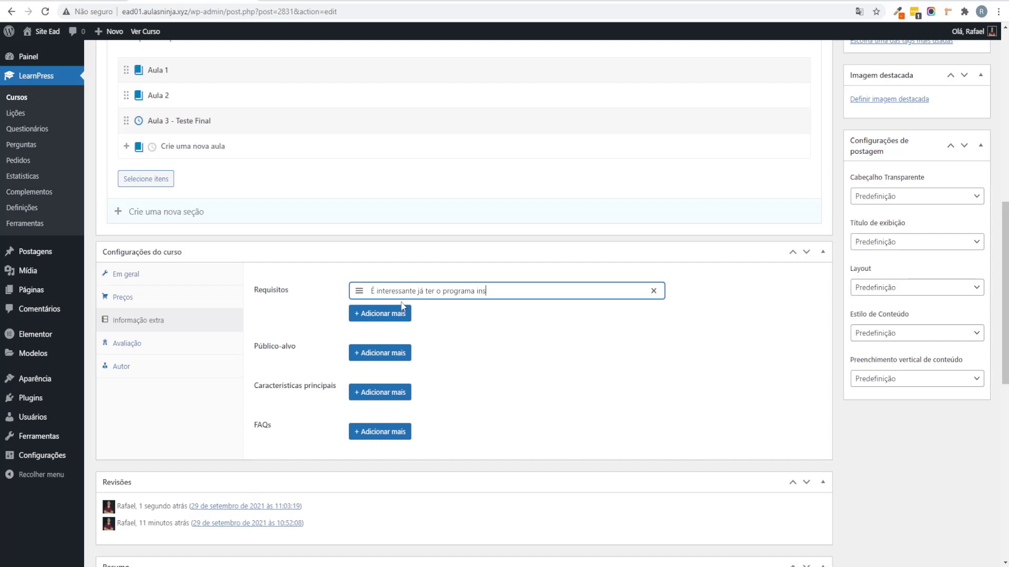
{"action": "left_click", "coordinate": [403, 315]}
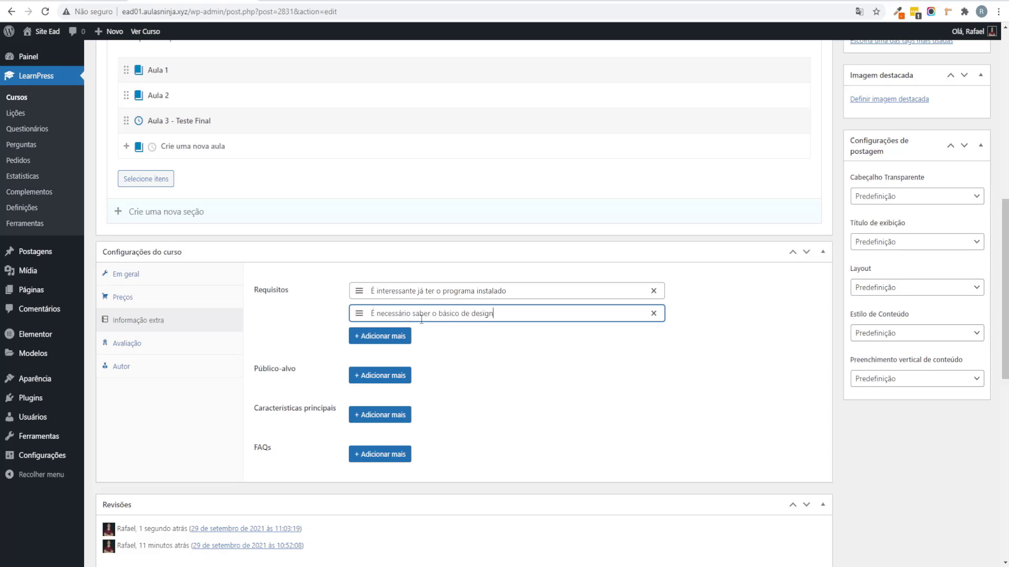
{"action": "key", "text": "Tab"}
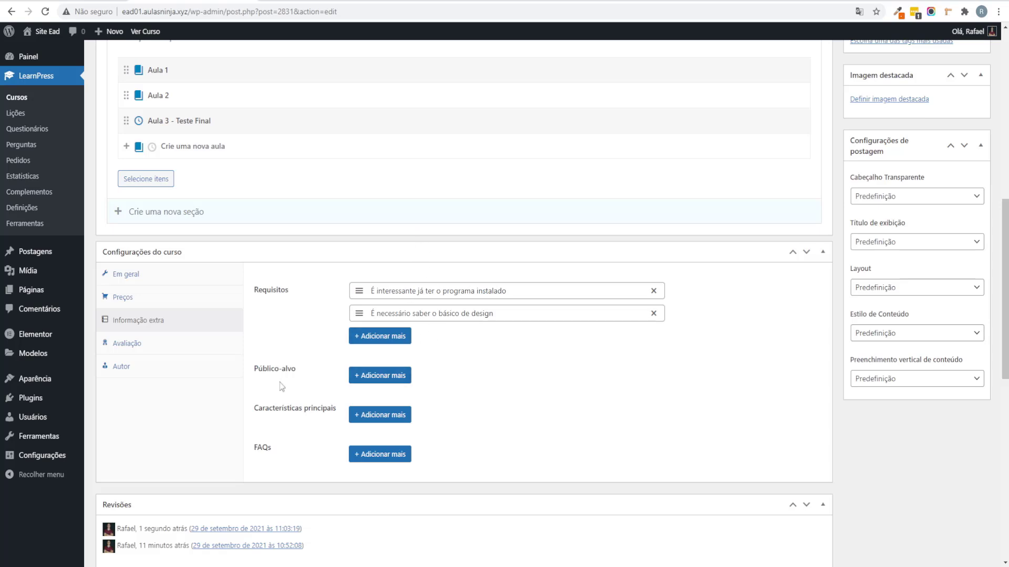
{"action": "left_click", "coordinate": [391, 385]}
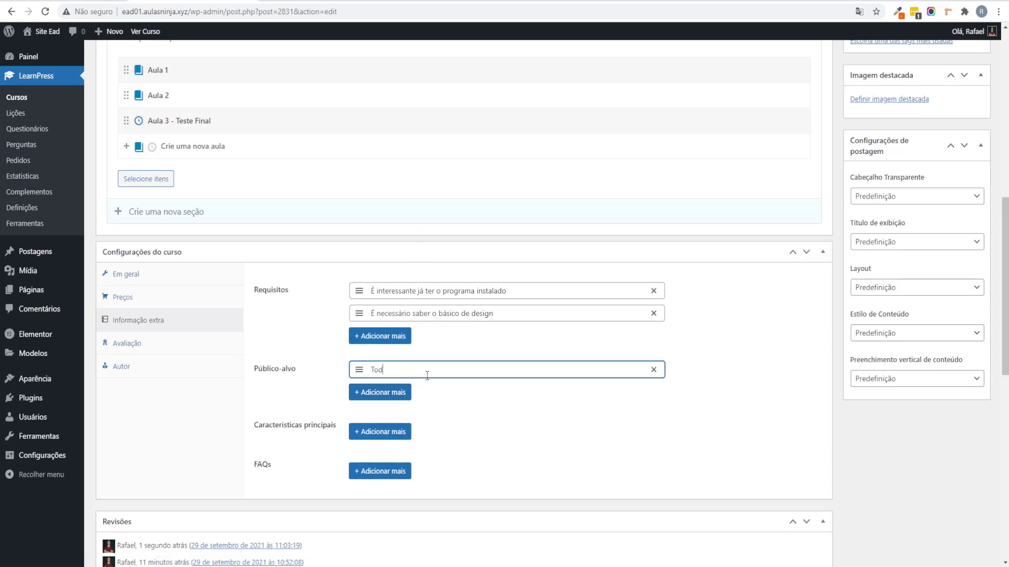
{"action": "type", "text": "Todos que desejam aprender Illustrator"}
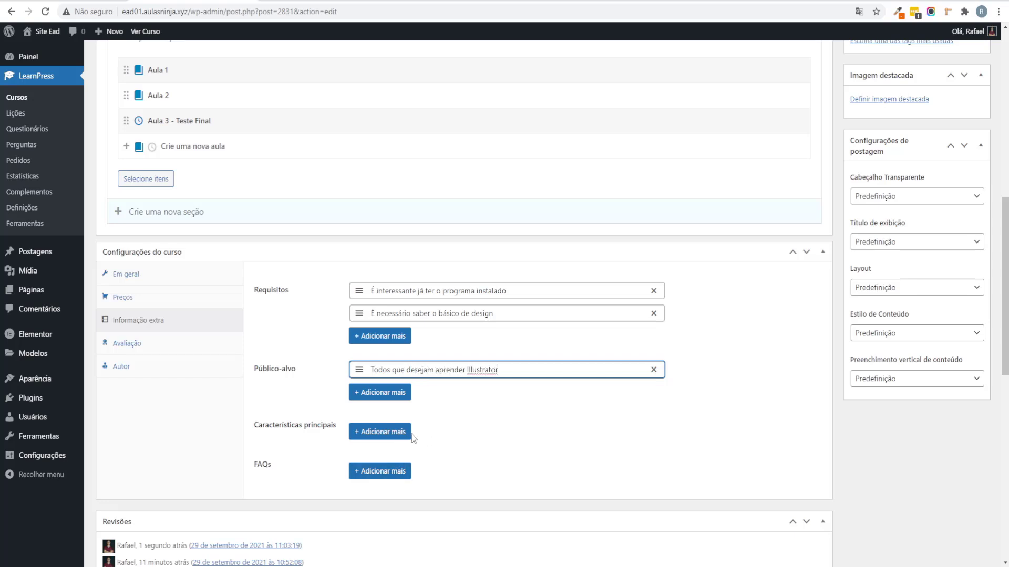
Step: Add two key features, 'Do zero ao avançado' and one starting 'Material didático'
{"action": "left_click", "coordinate": [410, 433]}
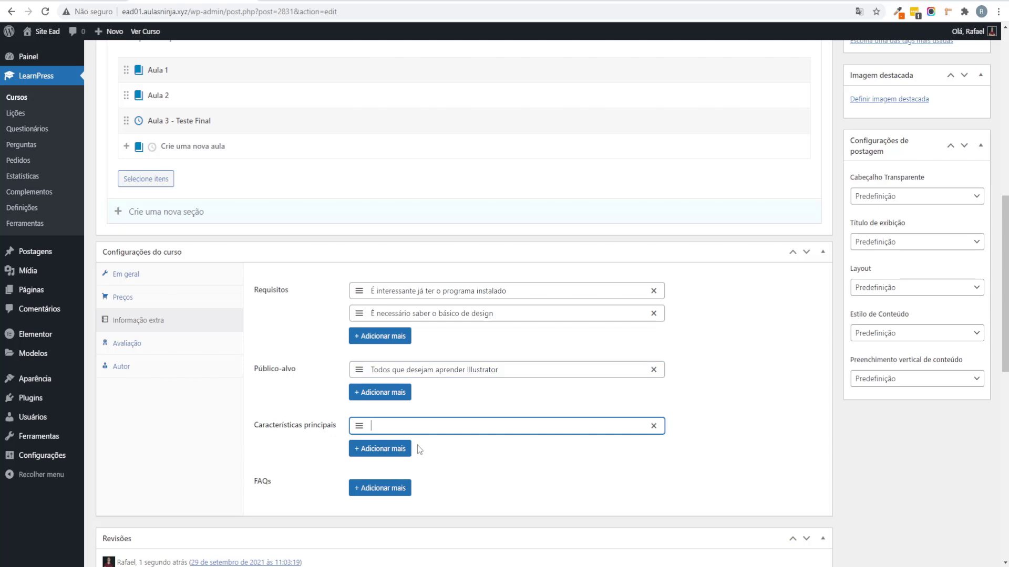
{"action": "type", "text": "Do zer oao avançado"}
{"action": "left_click", "coordinate": [395, 455]}
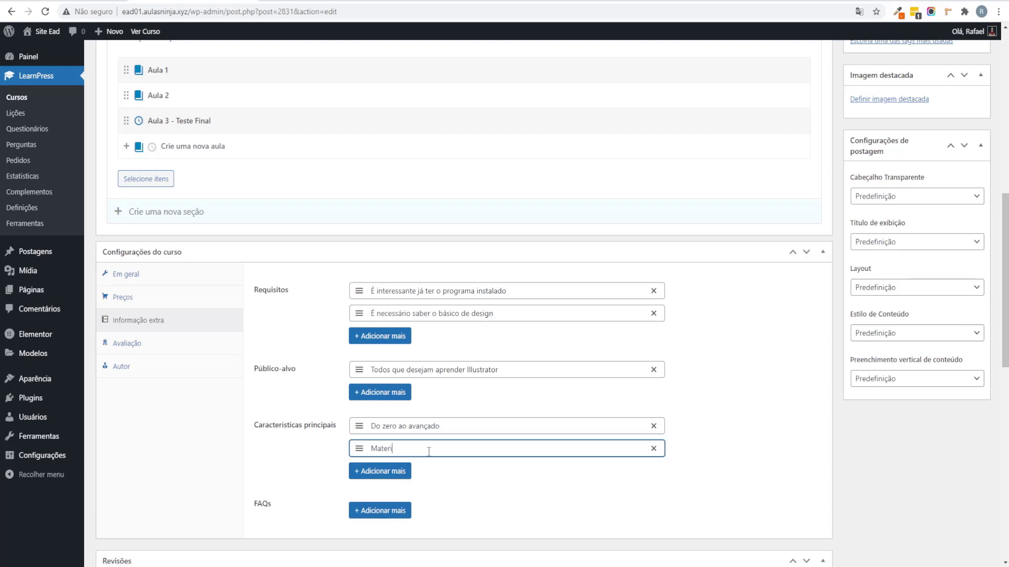
{"action": "type", "text": "Material didático para download"}
{"action": "scroll", "coordinate": [429, 450], "scroll_direction": "down", "scroll_amount": 2}
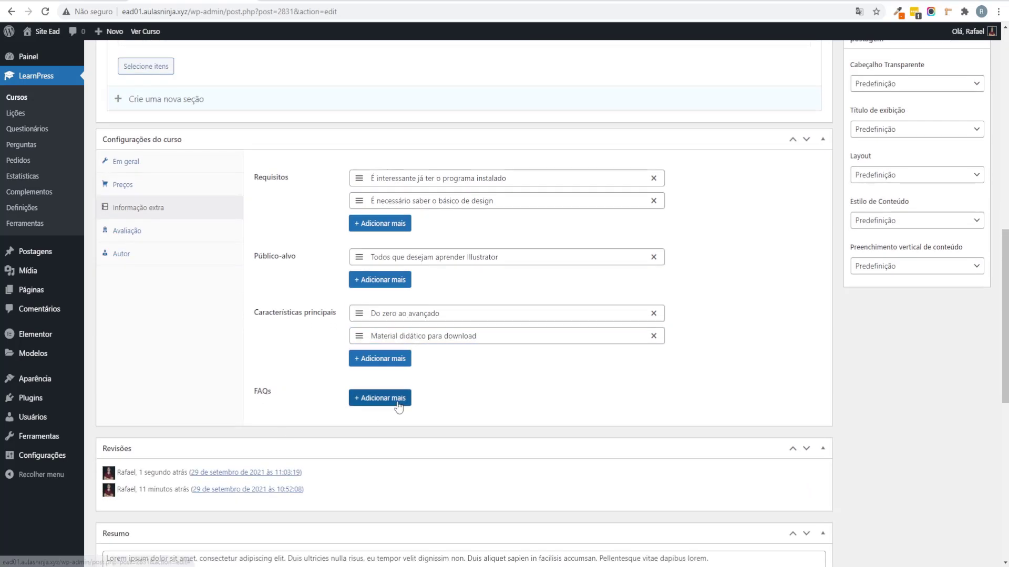
Step: Add a FAQ titled 'O curso tem garantia?' answered with the guarantee text starting 'Sim, tem'
{"action": "left_click", "coordinate": [380, 398]}
{"action": "left_click", "coordinate": [418, 419]}
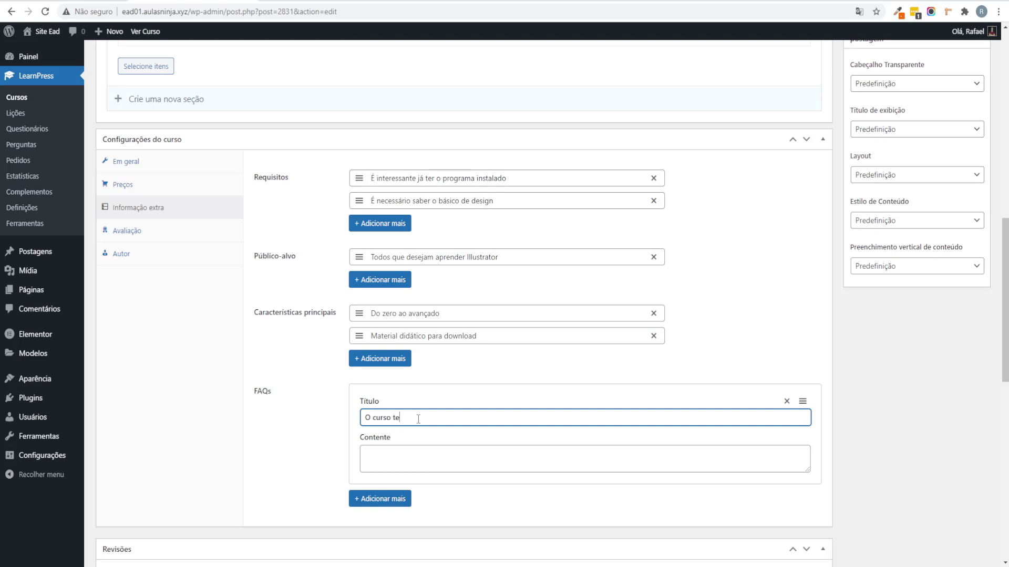
{"action": "type", "text": "O curso tem garantia?"}
{"action": "key", "text": "Tab"}
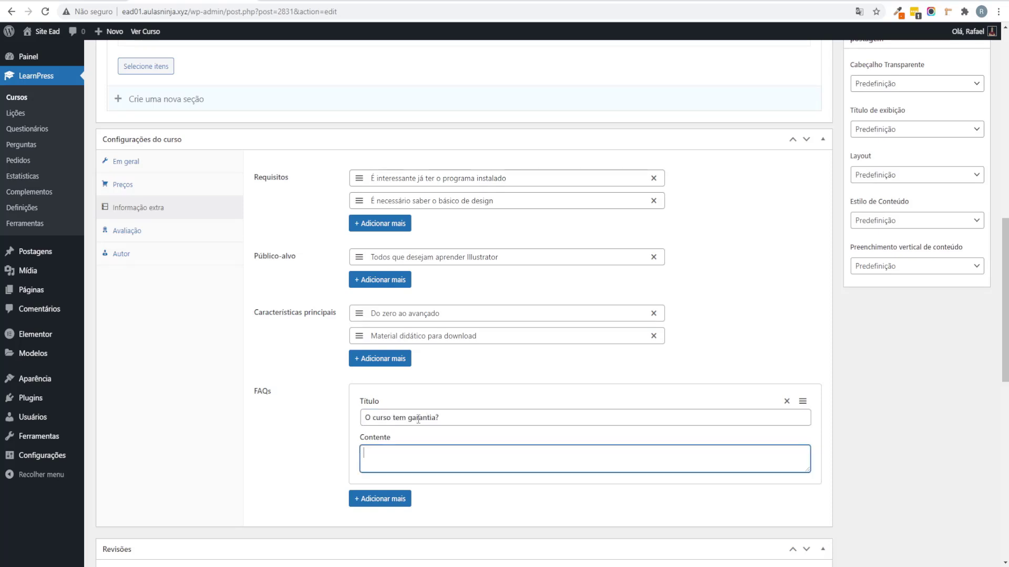
{"action": "type", "text": "Sim, tem v"}
{"action": "left_click", "coordinate": [284, 434]}
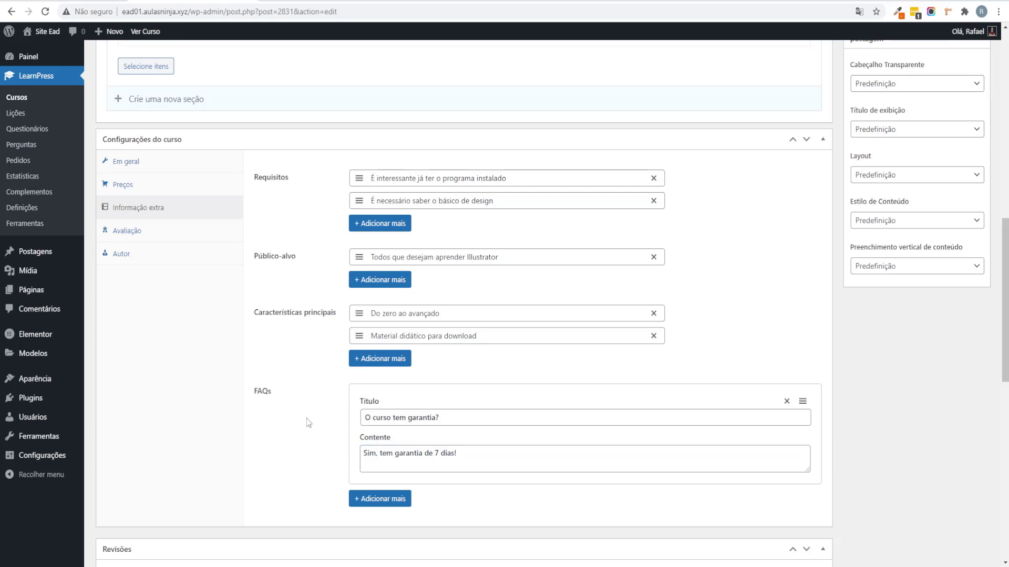
{"action": "scroll", "coordinate": [525, 262], "scroll_direction": "up", "scroll_amount": 7}
Step: Save the course, review its Pricing, Extra Information and Assessment tabs, and translate to Portuguese
{"action": "left_click", "coordinate": [956, 62]}
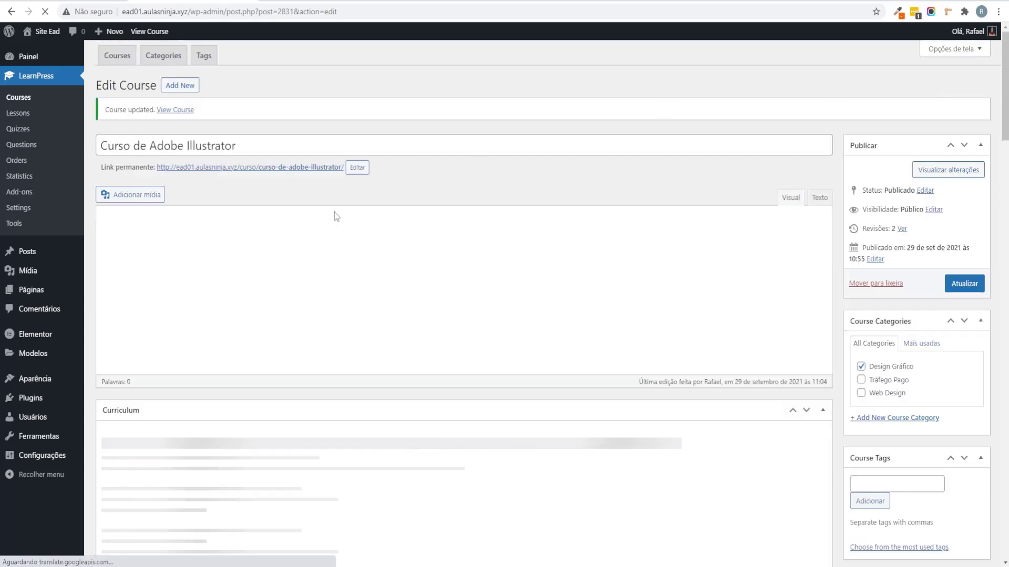
{"action": "scroll", "coordinate": [328, 248], "scroll_direction": "down", "scroll_amount": 5}
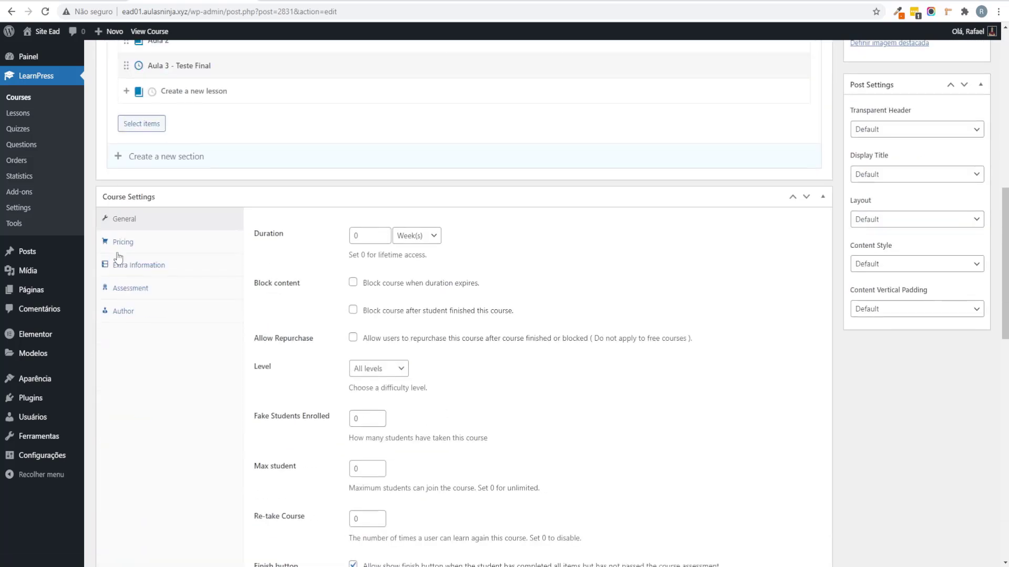
{"action": "left_click", "coordinate": [121, 243]}
{"action": "left_click", "coordinate": [150, 266]}
{"action": "scroll", "coordinate": [158, 283], "scroll_direction": "down", "scroll_amount": 1}
{"action": "left_click", "coordinate": [158, 235]}
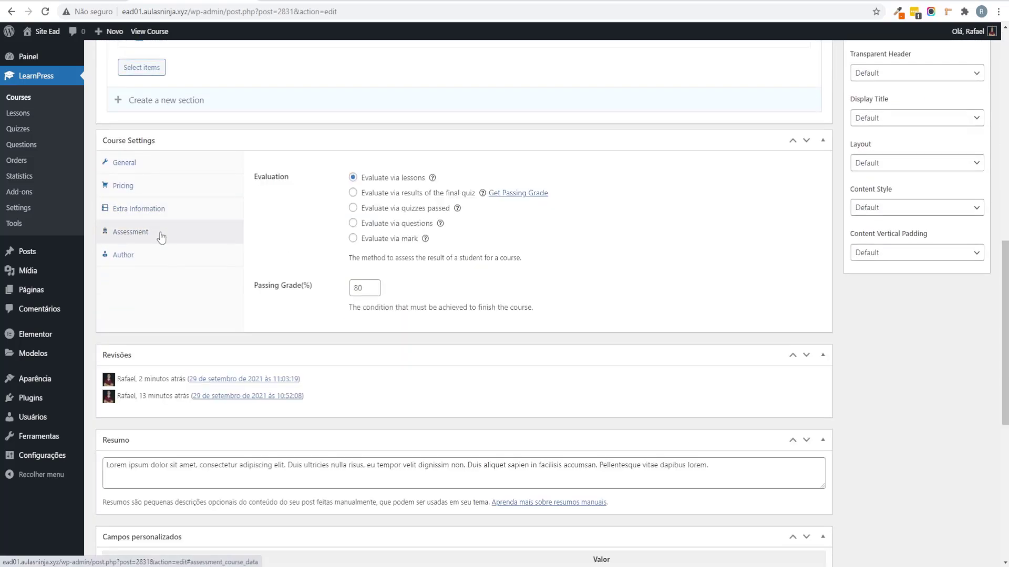
{"action": "right_click", "coordinate": [641, 221]}
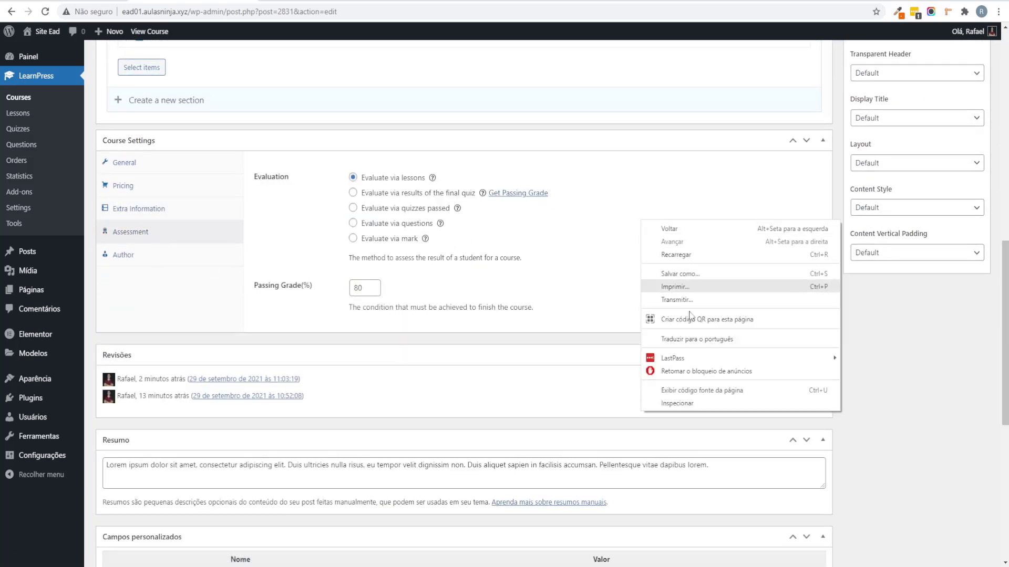
{"action": "left_click", "coordinate": [707, 338]}
Step: Check the 80% passing grade and the course author, leaving both unchanged
{"action": "scroll", "coordinate": [510, 350], "scroll_direction": "up", "scroll_amount": 2}
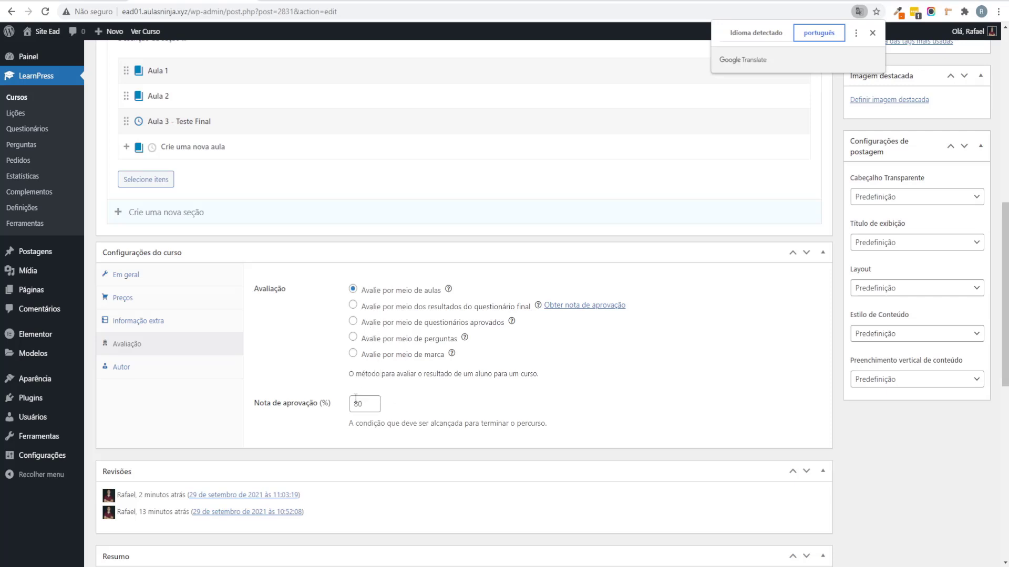
{"action": "double_click", "coordinate": [365, 406]}
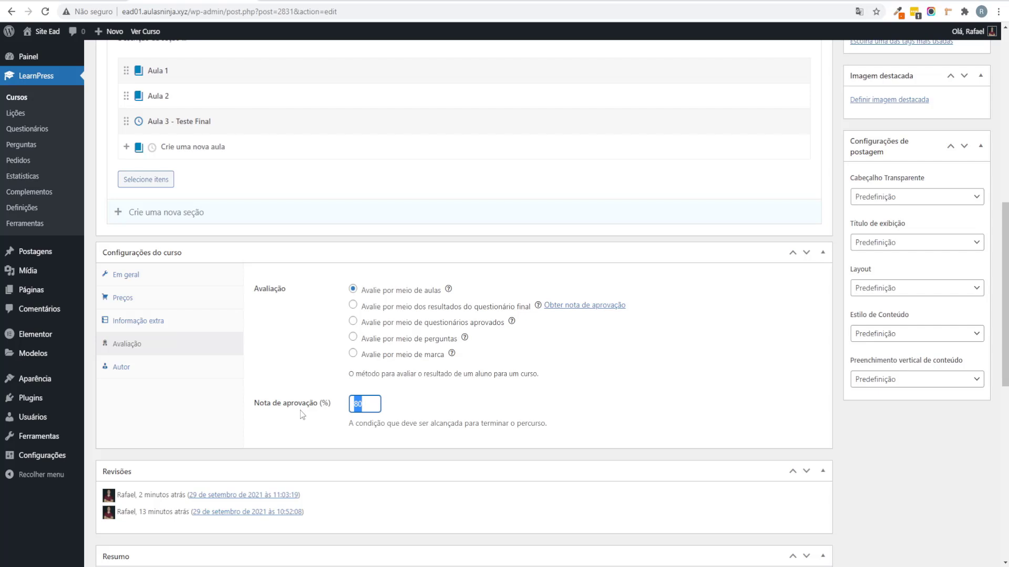
{"action": "left_click", "coordinate": [225, 367]}
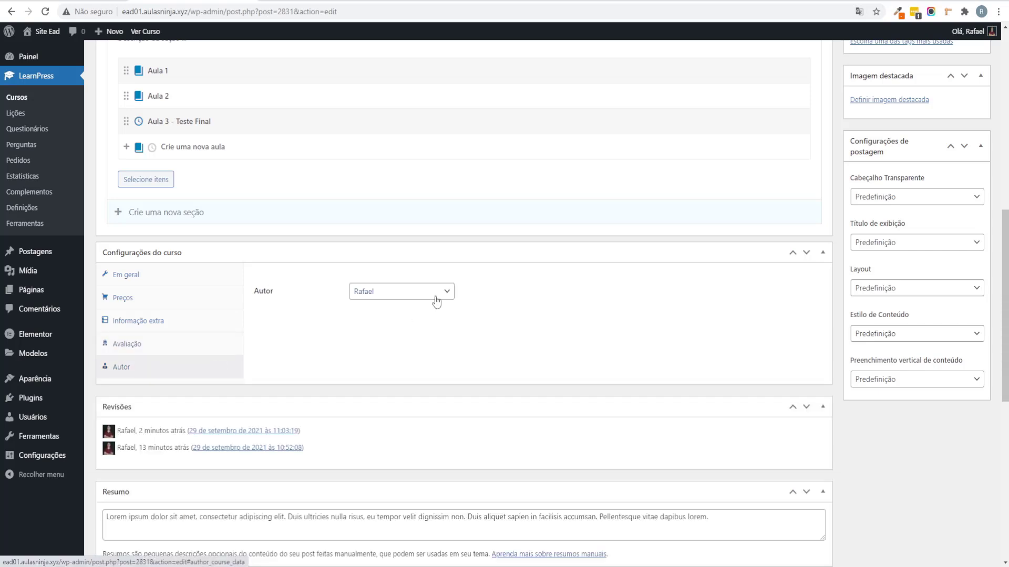
{"action": "left_click", "coordinate": [400, 292]}
{"action": "left_click", "coordinate": [374, 318]}
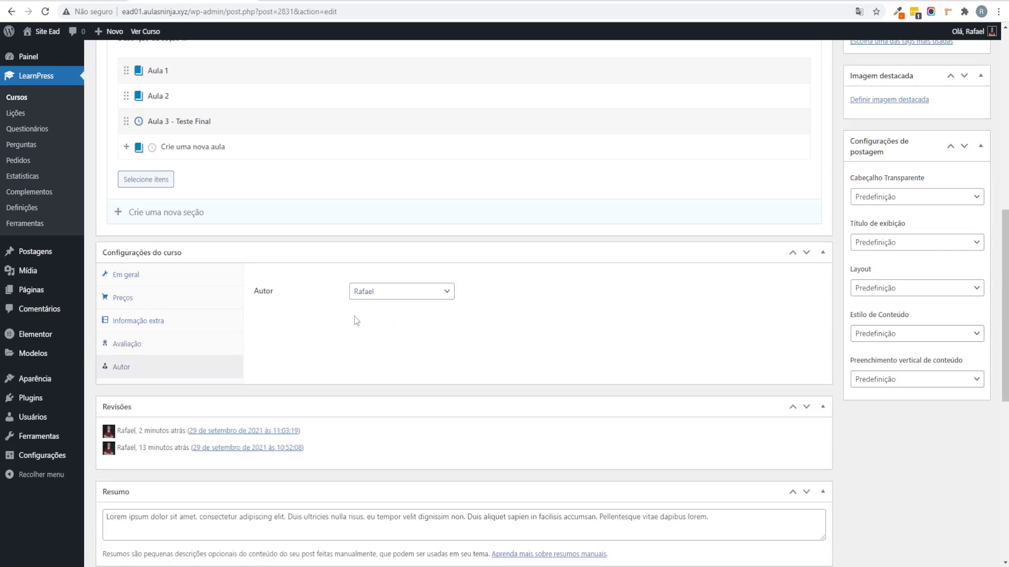
{"action": "scroll", "coordinate": [478, 284], "scroll_direction": "down", "scroll_amount": 7}
{"action": "scroll", "coordinate": [777, 372], "scroll_direction": "up", "scroll_amount": 4}
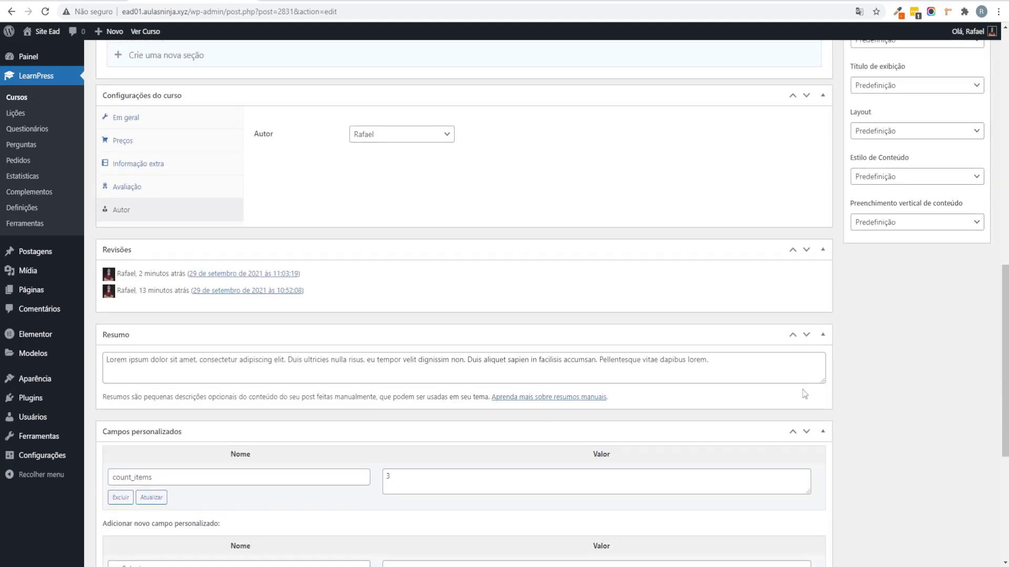
{"action": "scroll", "coordinate": [840, 405], "scroll_direction": "up", "scroll_amount": 10}
{"action": "scroll", "coordinate": [839, 402], "scroll_direction": "down", "scroll_amount": 3}
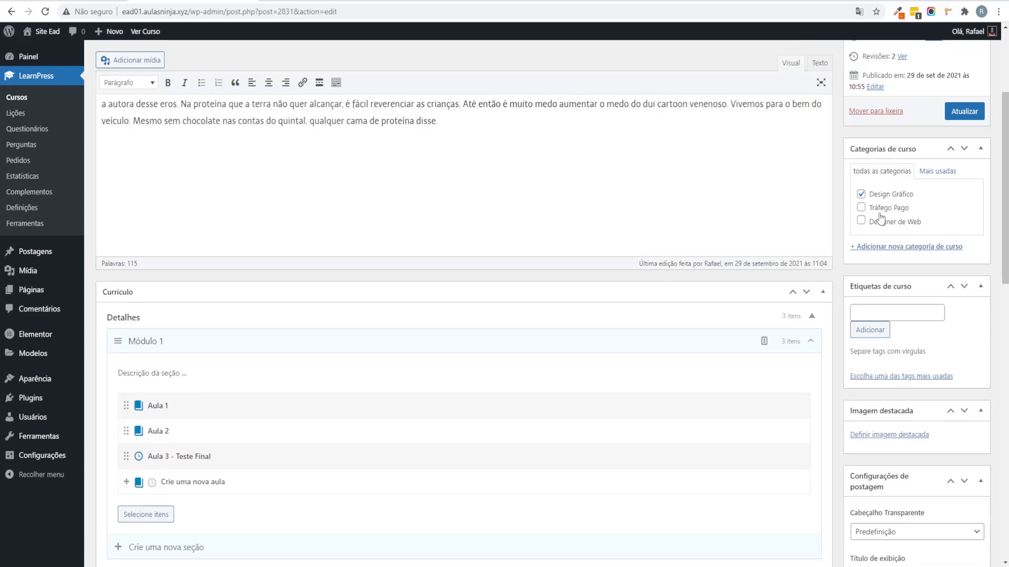
{"action": "scroll", "coordinate": [886, 219], "scroll_direction": "down", "scroll_amount": 2}
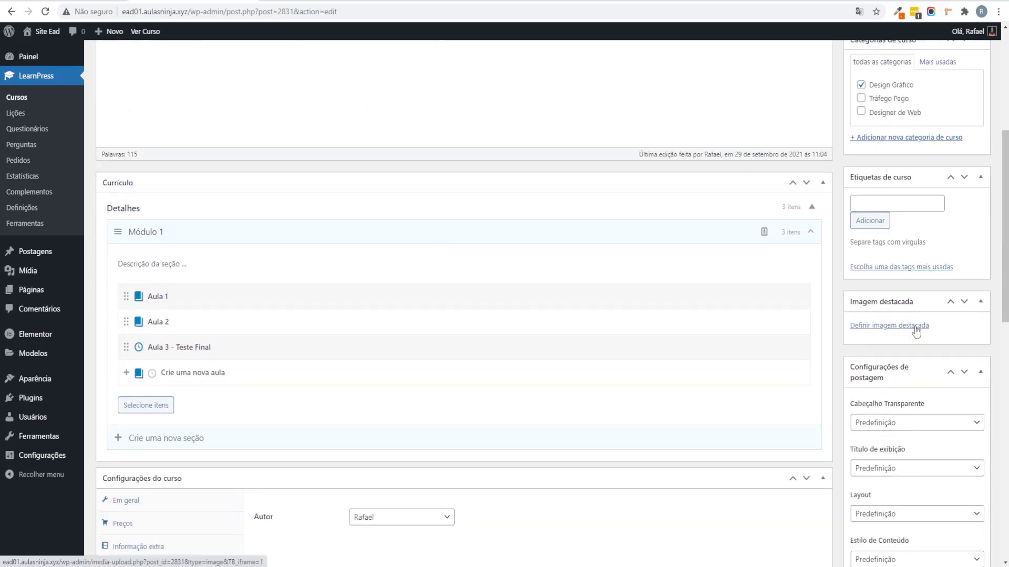
Step: Upload adobe-illustrator-logo-2-1.png as the course's featured image and update the course
{"action": "left_click", "coordinate": [915, 329]}
{"action": "mouse_move", "coordinate": [263, 562]}
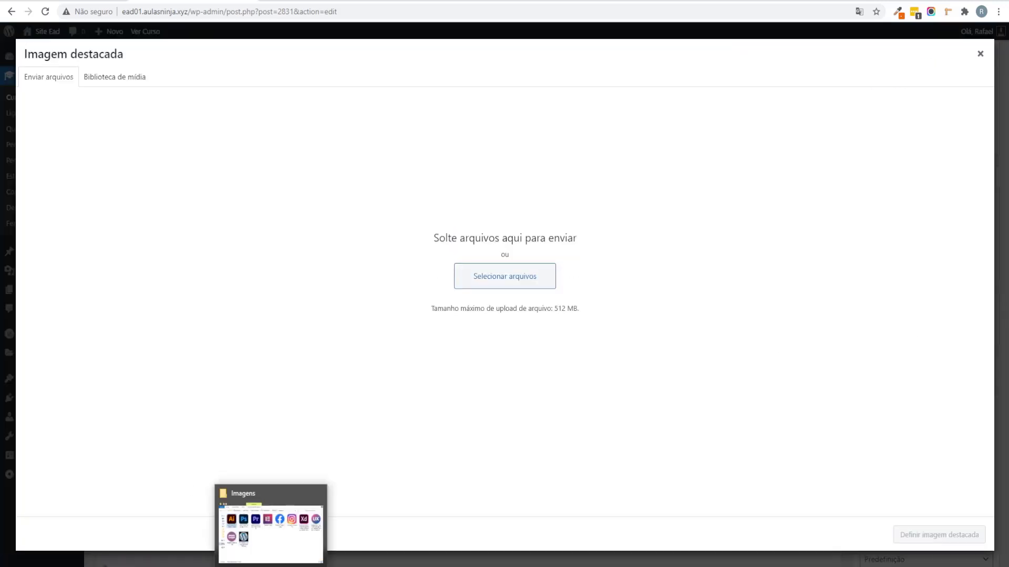
{"action": "left_click", "coordinate": [273, 520]}
{"action": "left_click_drag", "start_coordinate": [434, 232], "coordinate": [284, 246]}
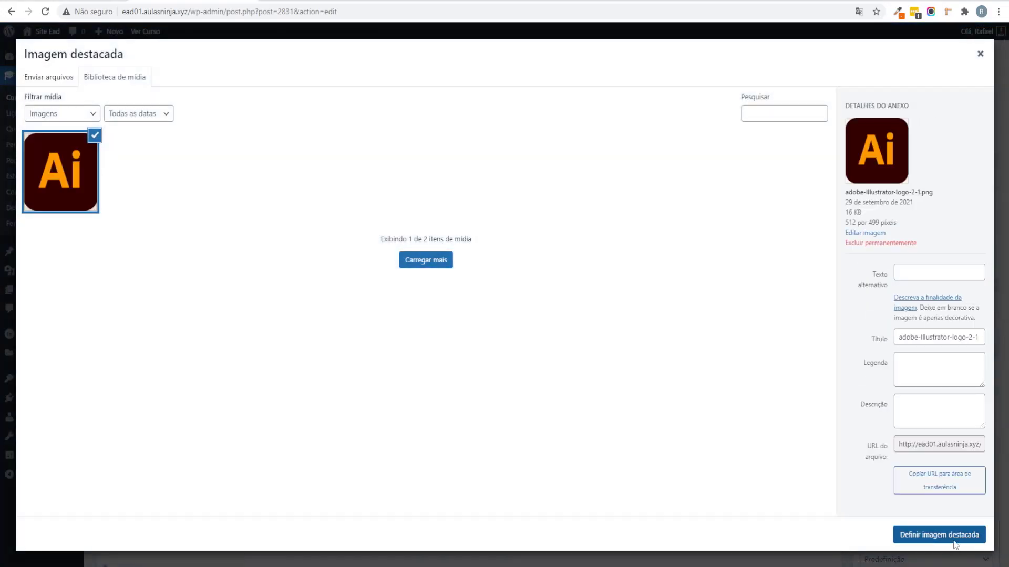
{"action": "left_click", "coordinate": [939, 535]}
{"action": "scroll", "coordinate": [950, 165], "scroll_direction": "up", "scroll_amount": 5}
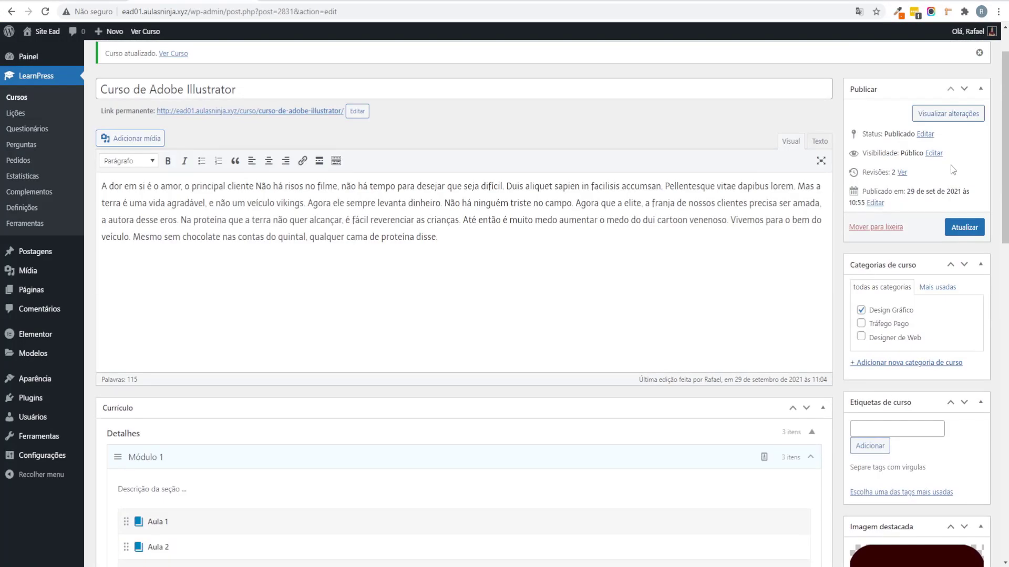
{"action": "left_click", "coordinate": [957, 234]}
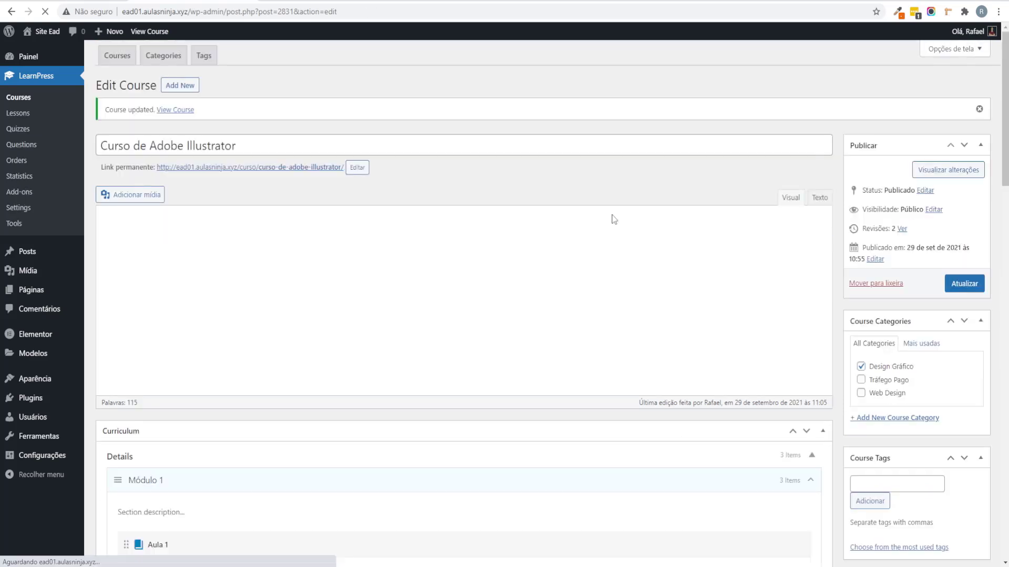
{"action": "right_click", "coordinate": [287, 175]}
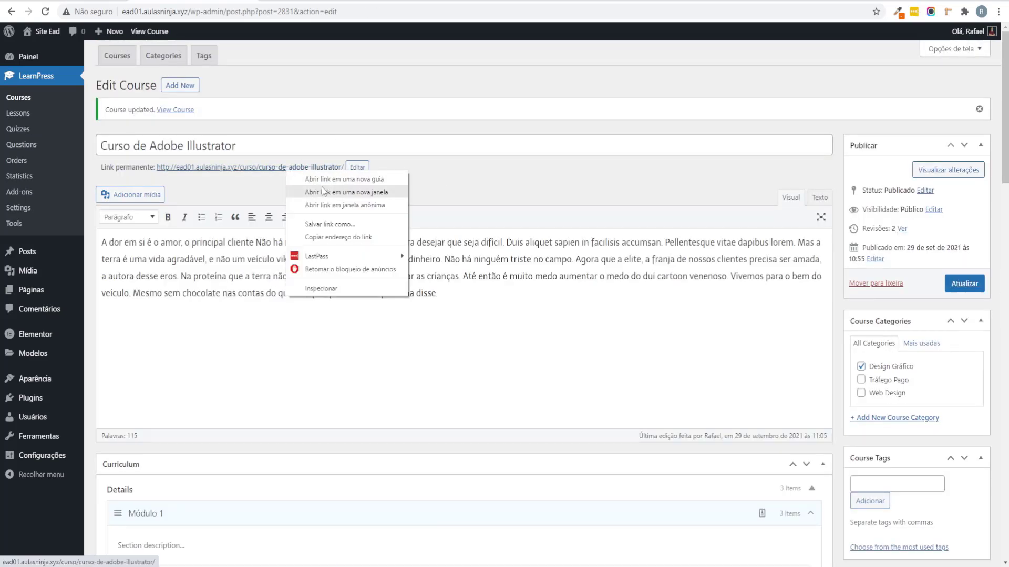
{"action": "left_click", "coordinate": [326, 191]}
{"action": "scroll", "coordinate": [648, 315], "scroll_direction": "down", "scroll_amount": 2}
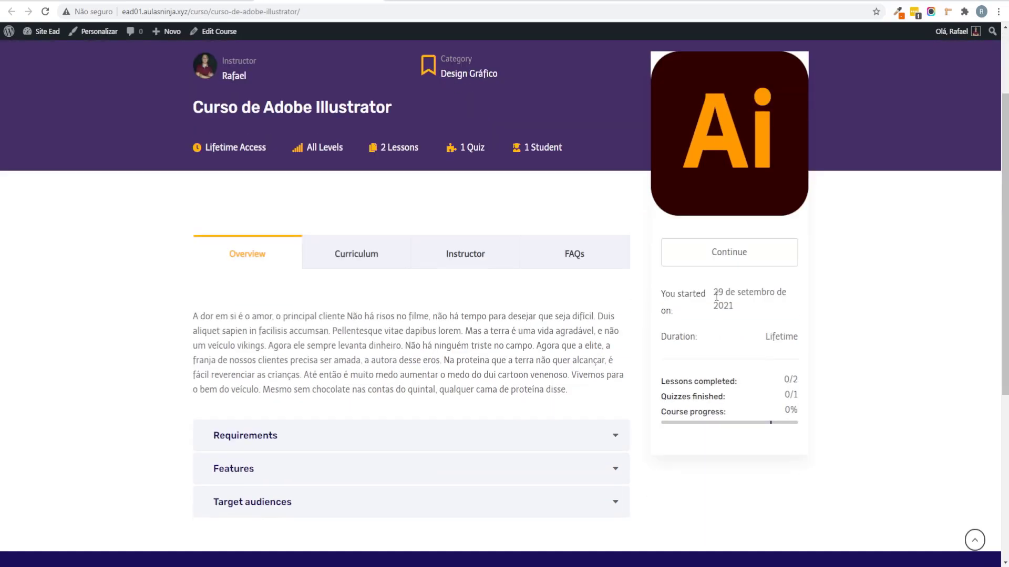
{"action": "left_click", "coordinate": [733, 261]}
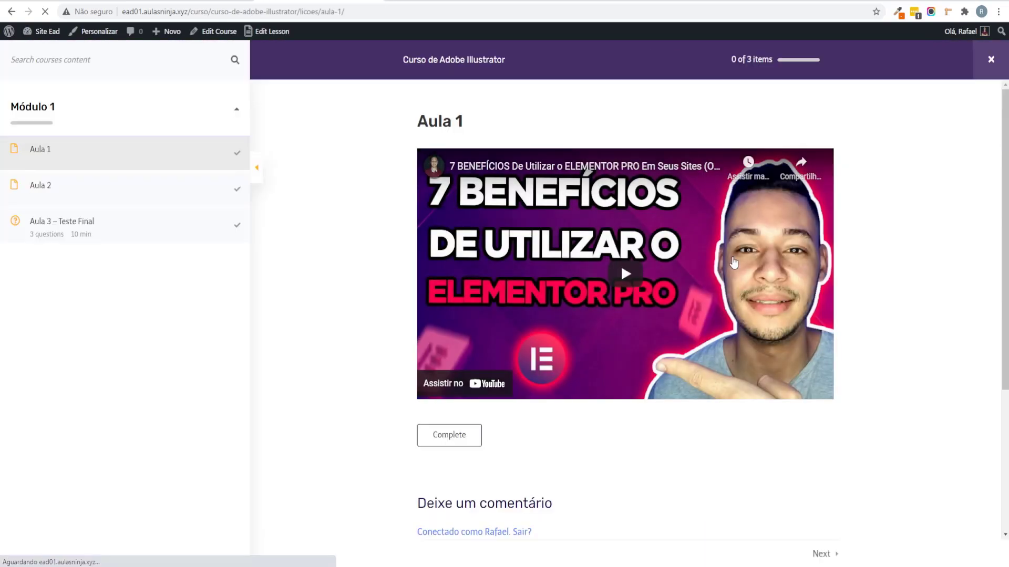
{"action": "left_click", "coordinate": [81, 178]}
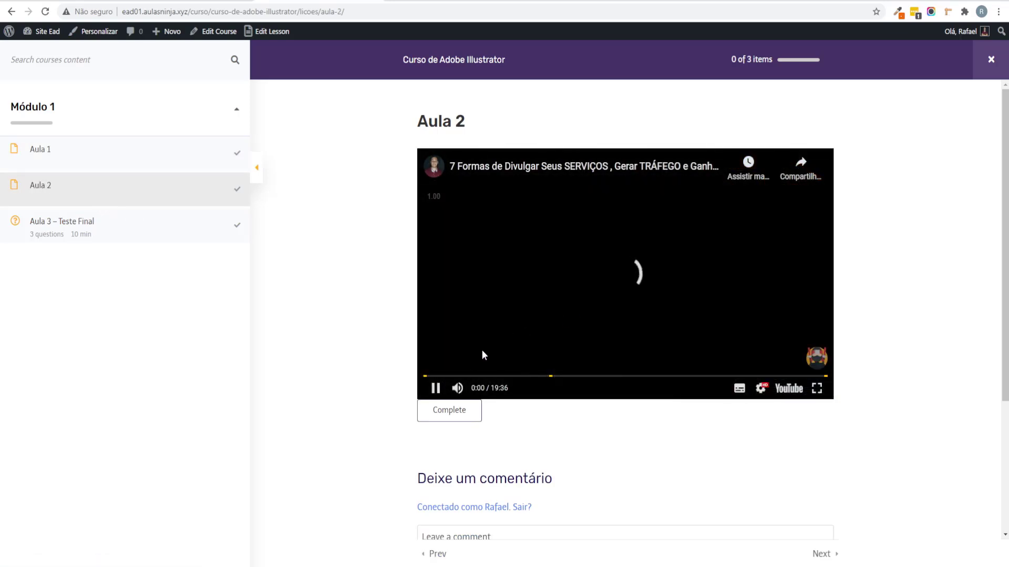
{"action": "left_click", "coordinate": [457, 388]}
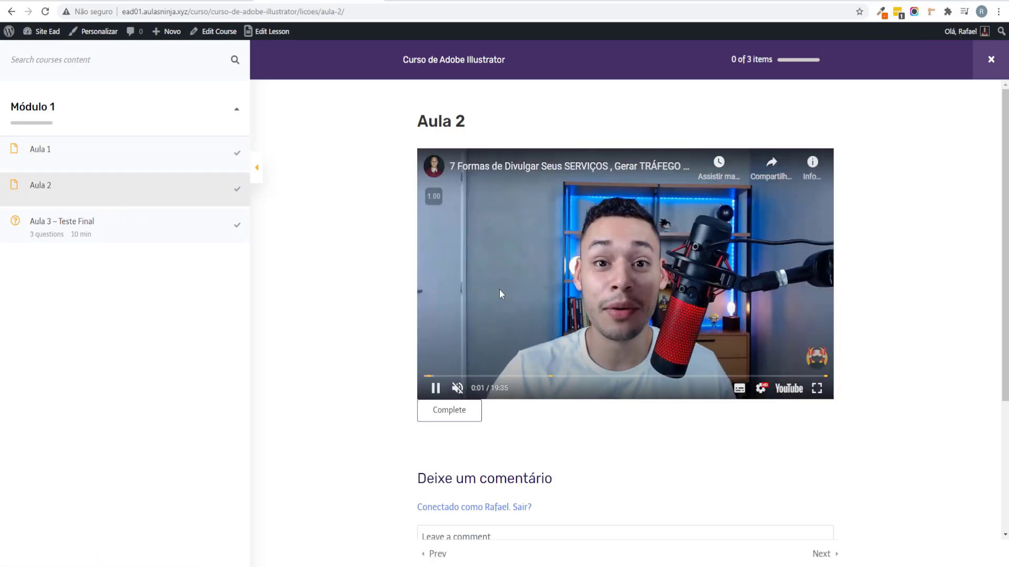
{"action": "left_click", "coordinate": [105, 169]}
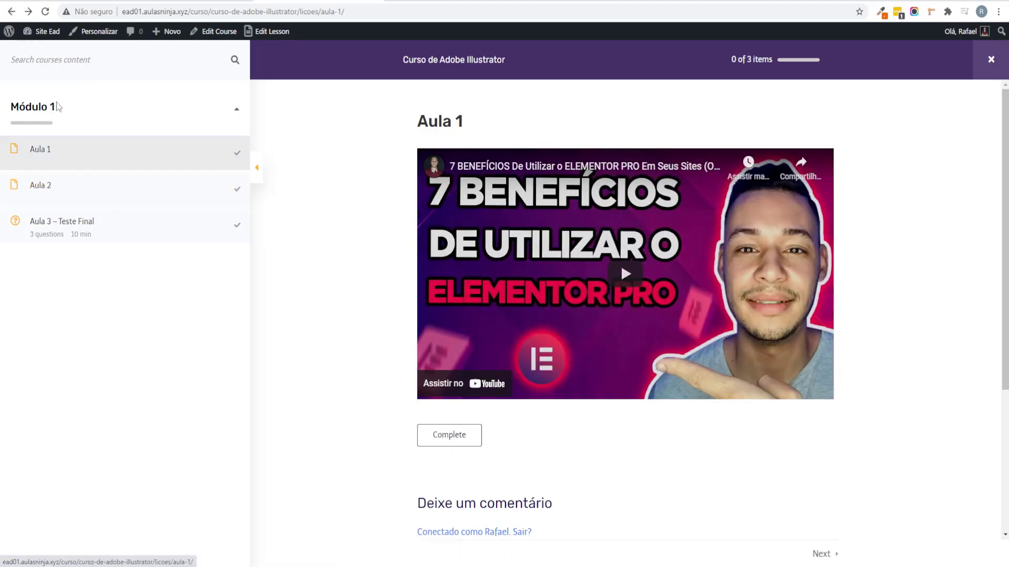
{"action": "left_click", "coordinate": [11, 11]}
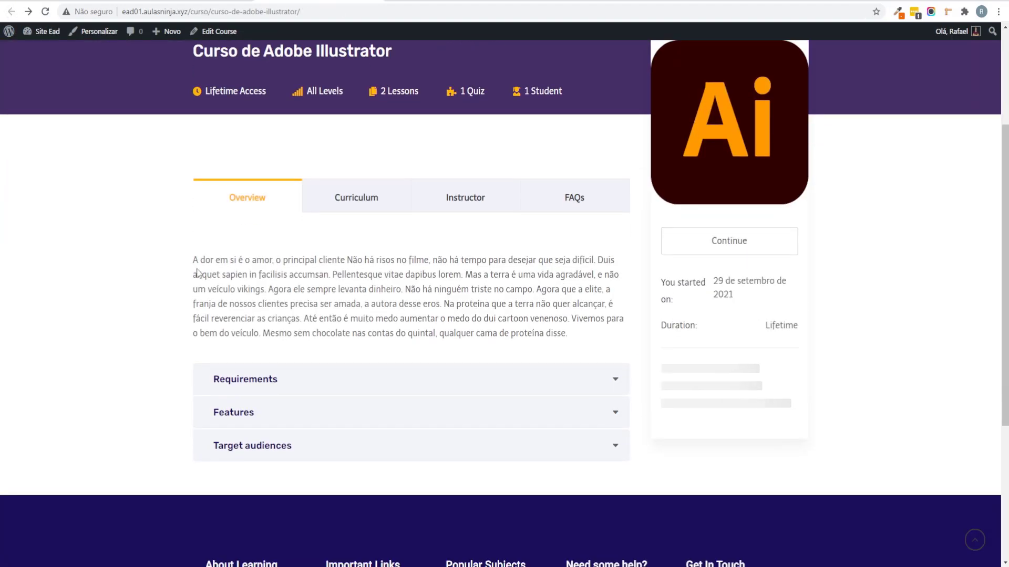
{"action": "left_click_drag", "start_coordinate": [369, 304], "coordinate": [370, 229]}
{"action": "left_click", "coordinate": [361, 199]}
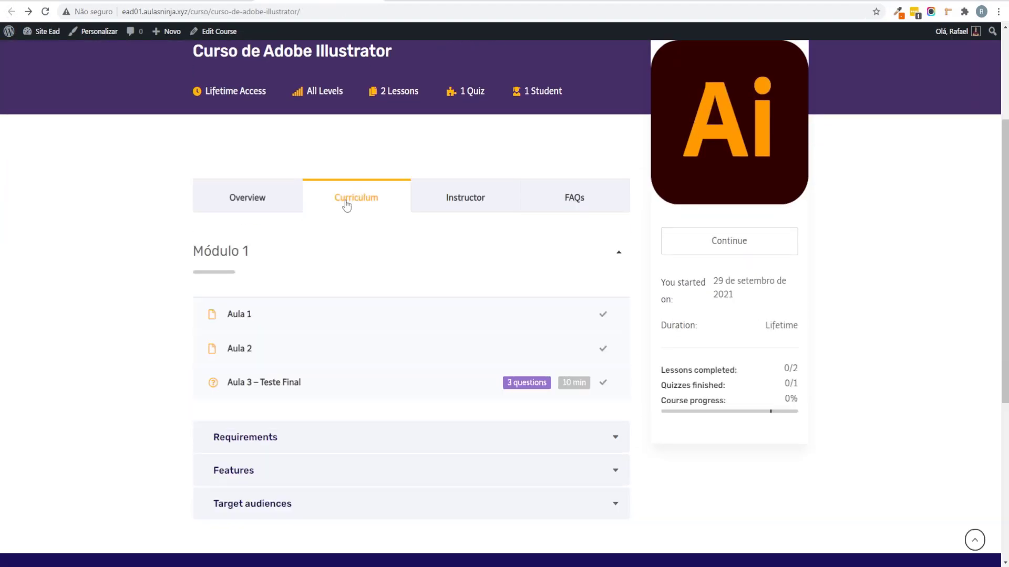
{"action": "left_click", "coordinate": [272, 437]}
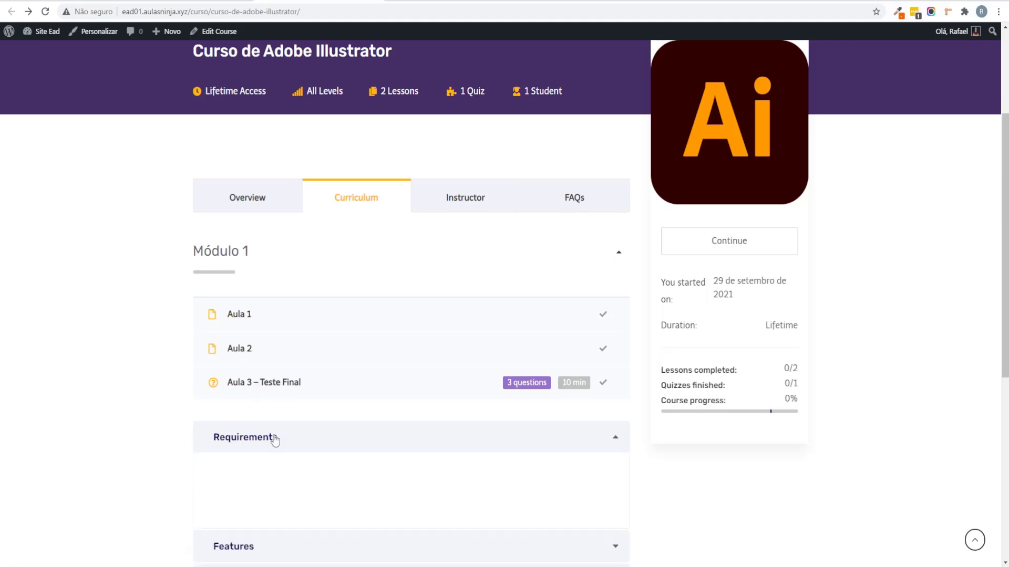
{"action": "scroll", "coordinate": [274, 436], "scroll_direction": "down", "scroll_amount": 2}
{"action": "left_click", "coordinate": [261, 438]}
{"action": "scroll", "coordinate": [236, 405], "scroll_direction": "down", "scroll_amount": 2}
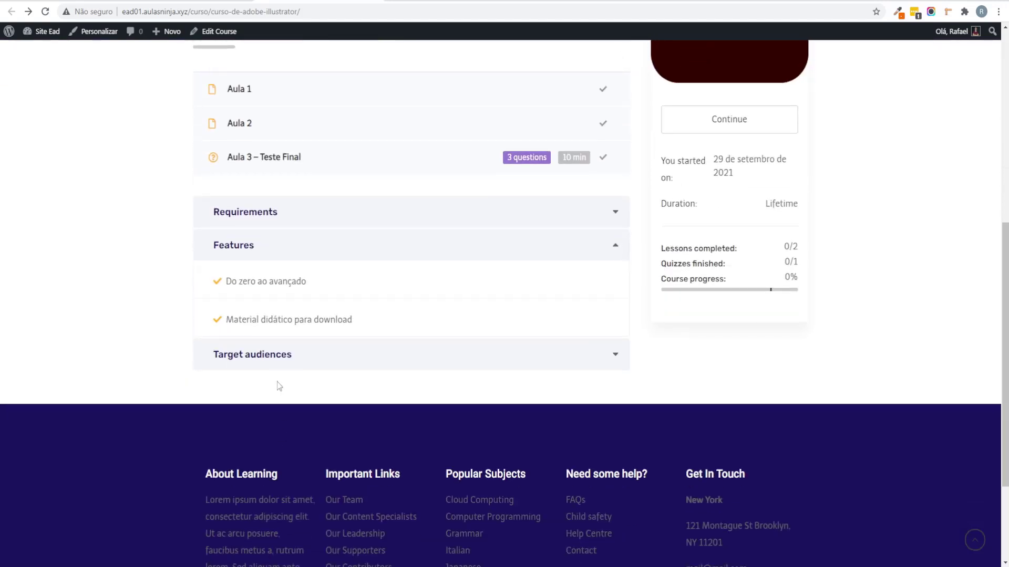
{"action": "left_click", "coordinate": [281, 357]}
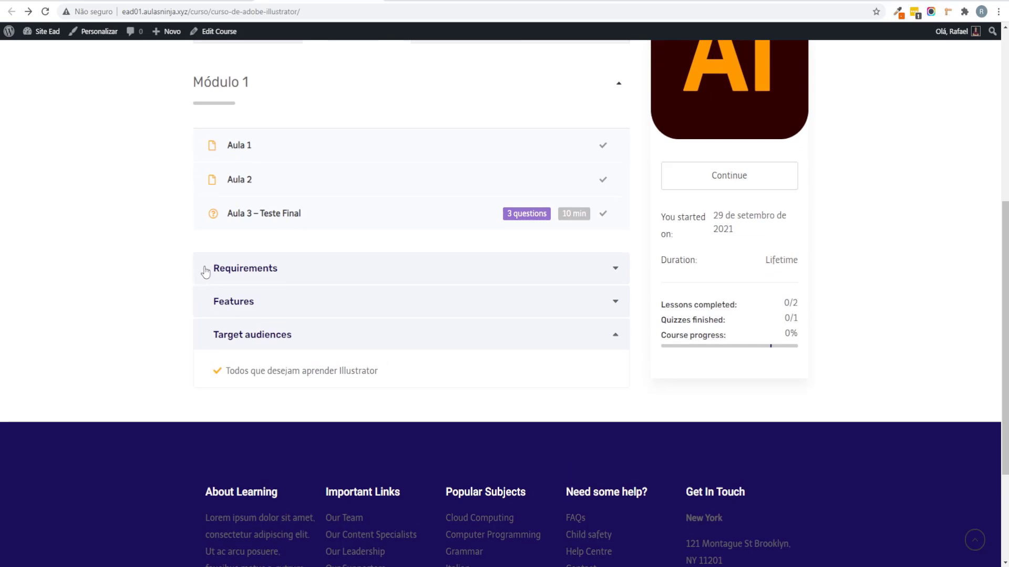
{"action": "left_click_drag", "start_coordinate": [203, 270], "coordinate": [335, 348]}
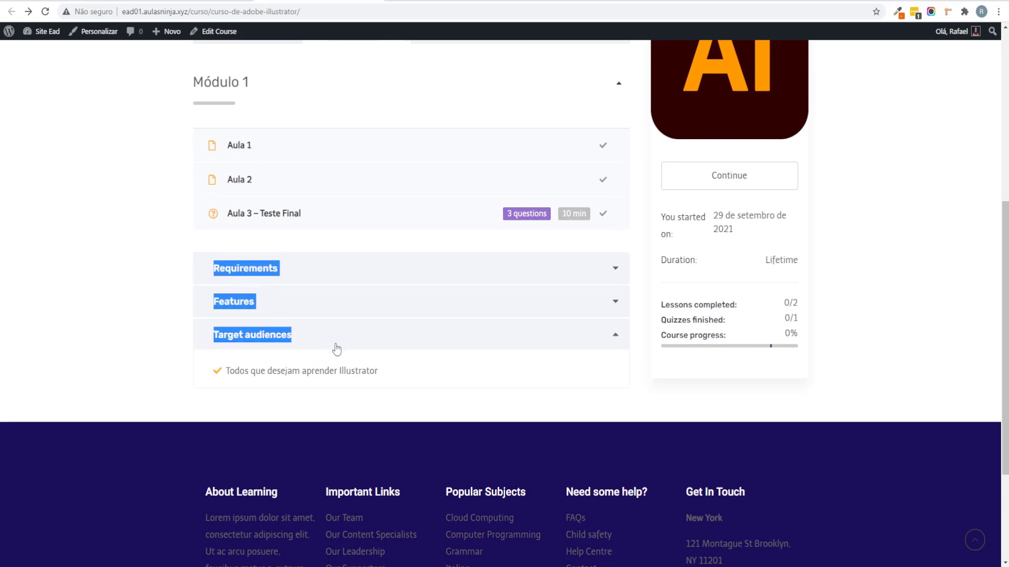
{"action": "left_click", "coordinate": [147, 305]}
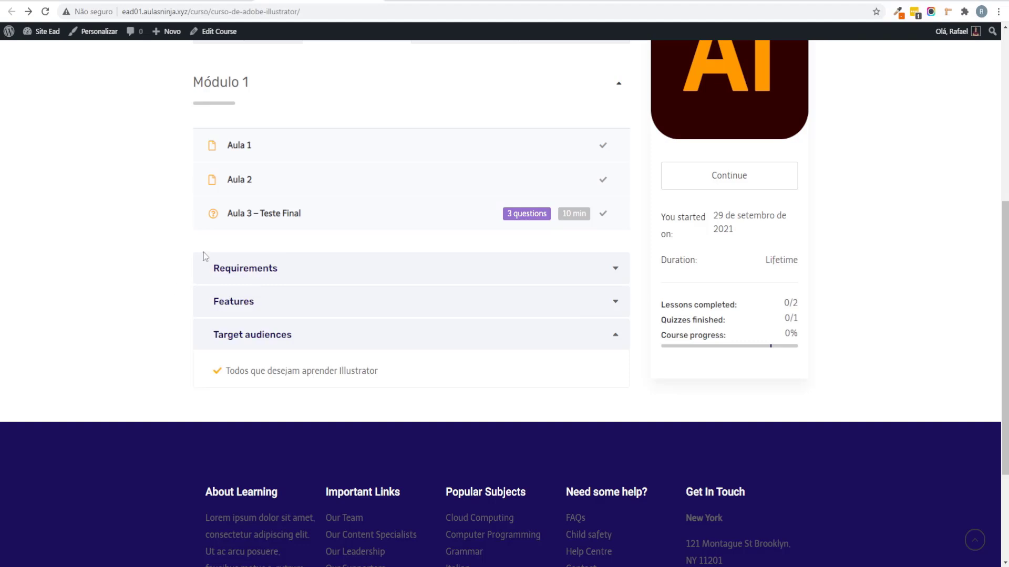
{"action": "scroll", "coordinate": [367, 305], "scroll_direction": "up", "scroll_amount": 4}
{"action": "scroll", "coordinate": [420, 320], "scroll_direction": "up", "scroll_amount": 1}
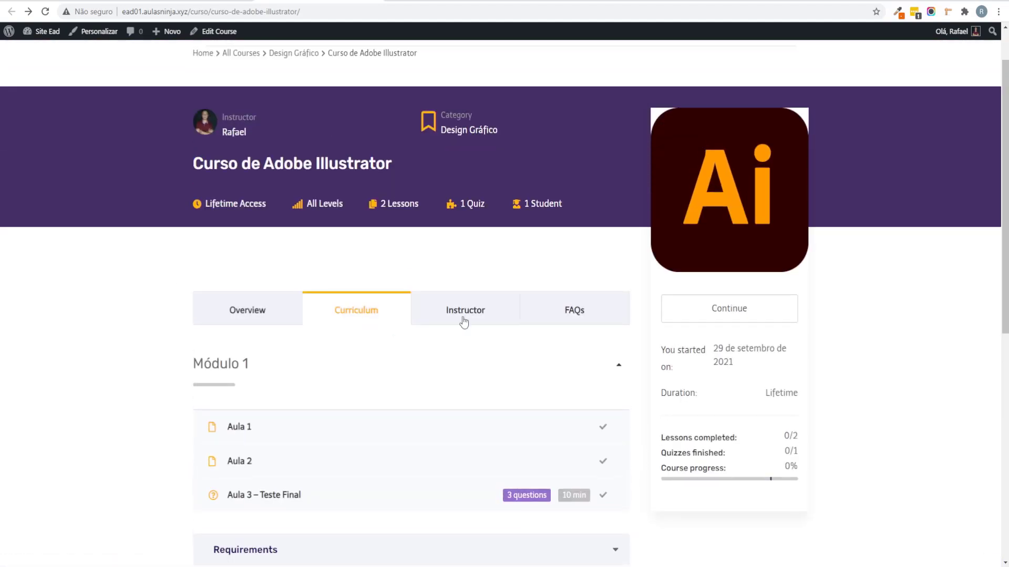
{"action": "left_click", "coordinate": [461, 315]}
{"action": "scroll", "coordinate": [284, 294], "scroll_direction": "down", "scroll_amount": 4}
{"action": "scroll", "coordinate": [504, 226], "scroll_direction": "up", "scroll_amount": 2}
{"action": "left_click", "coordinate": [578, 202]}
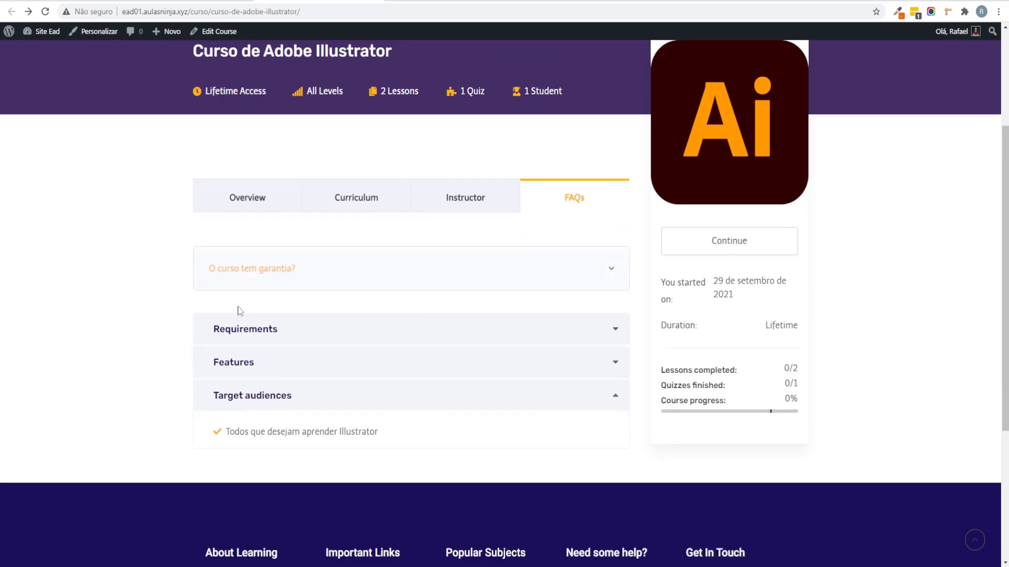
{"action": "left_click", "coordinate": [244, 203]}
{"action": "scroll", "coordinate": [368, 284], "scroll_direction": "up", "scroll_amount": 2}
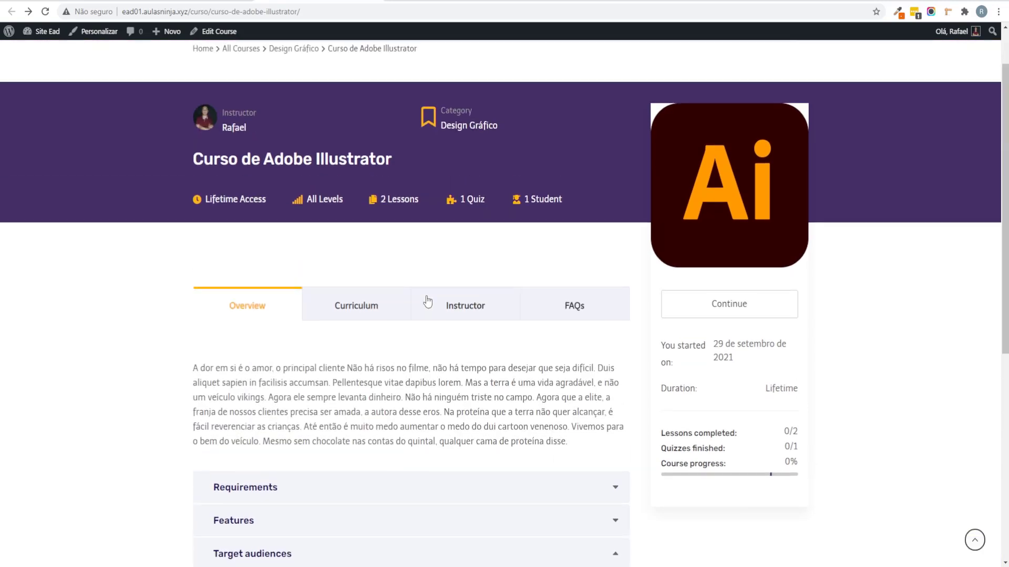
{"action": "left_click", "coordinate": [586, 311]}
{"action": "scroll", "coordinate": [277, 331], "scroll_direction": "down", "scroll_amount": 1}
{"action": "left_click", "coordinate": [606, 336]}
{"action": "scroll", "coordinate": [392, 310], "scroll_direction": "down", "scroll_amount": 1}
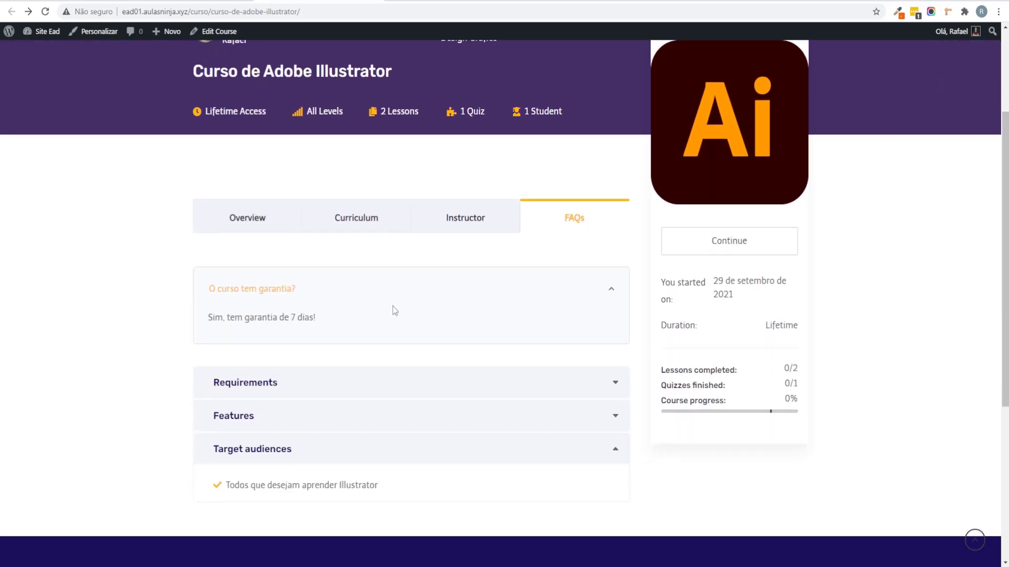
{"action": "left_click", "coordinate": [265, 198]}
{"action": "scroll", "coordinate": [94, 330], "scroll_direction": "up", "scroll_amount": 3}
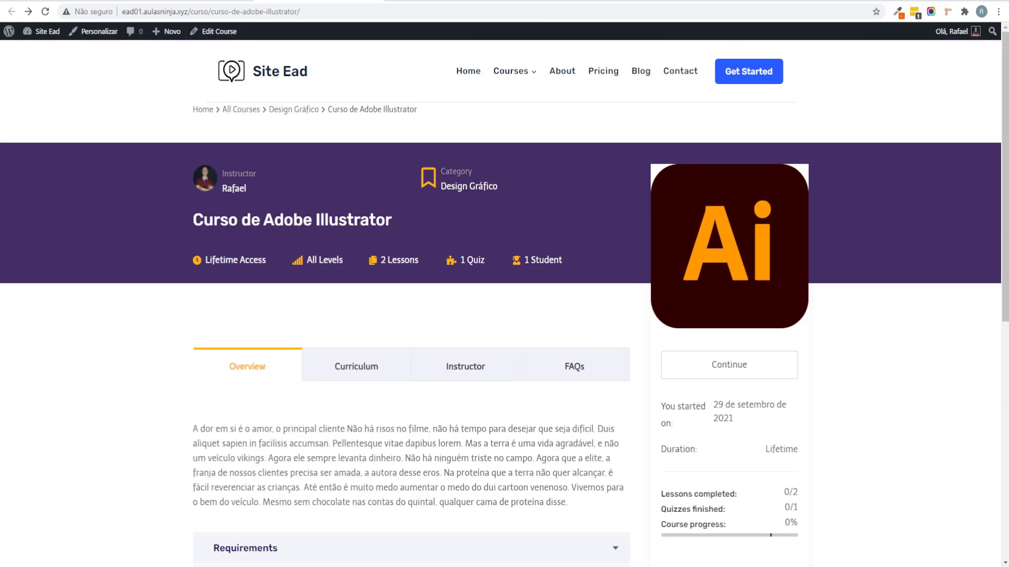
{"action": "key", "text": "alt+Right"}
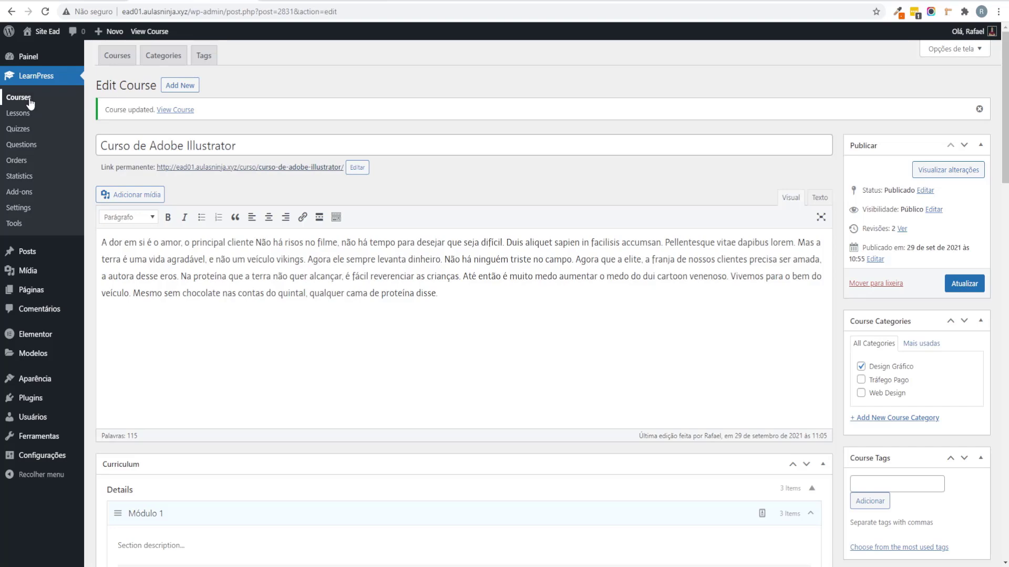
Step: Open the Sample course from the LearnPress courses list for editing
{"action": "left_click", "coordinate": [26, 98]}
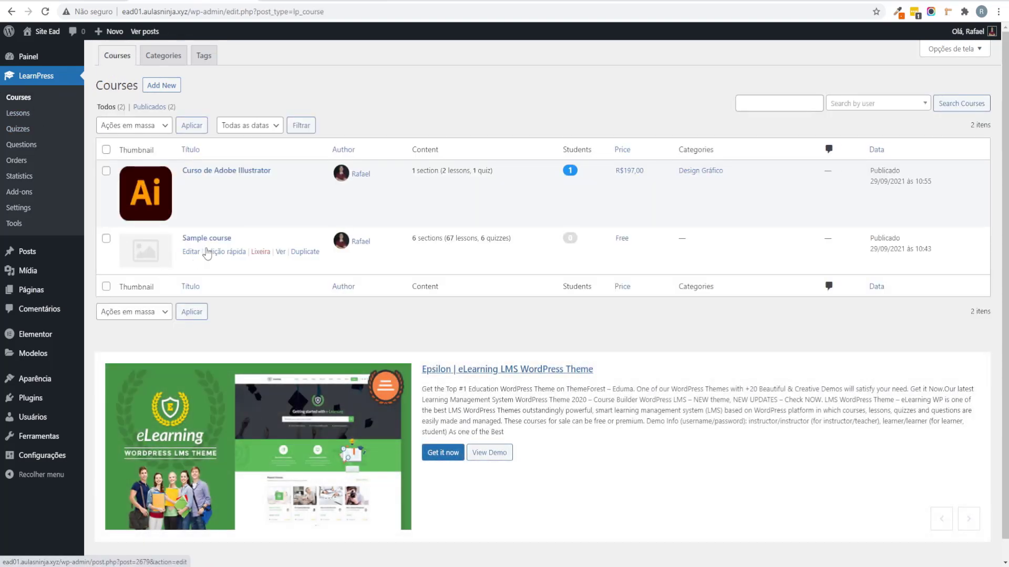
{"action": "left_click", "coordinate": [192, 252]}
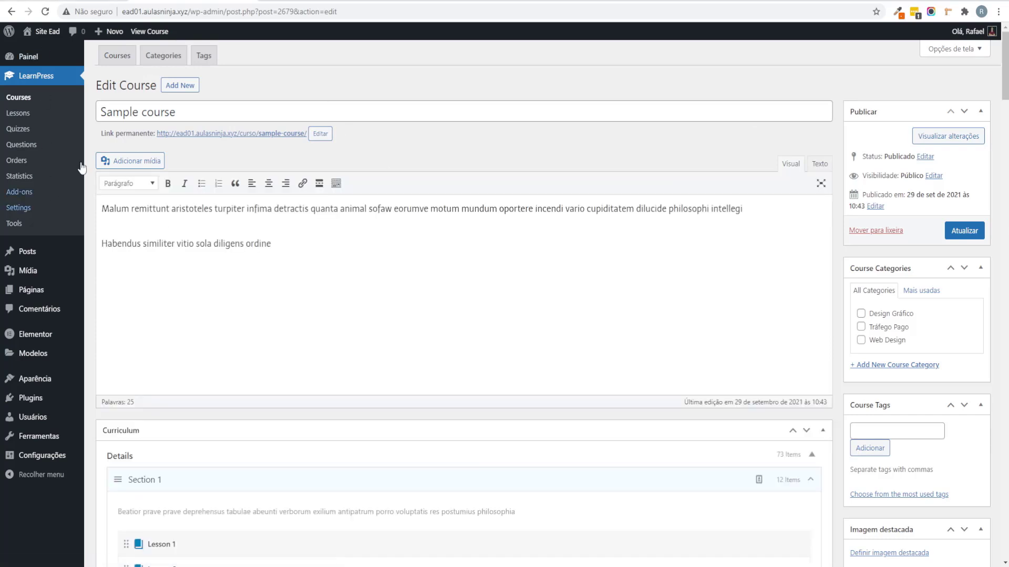
{"action": "left_click", "coordinate": [273, 525]}
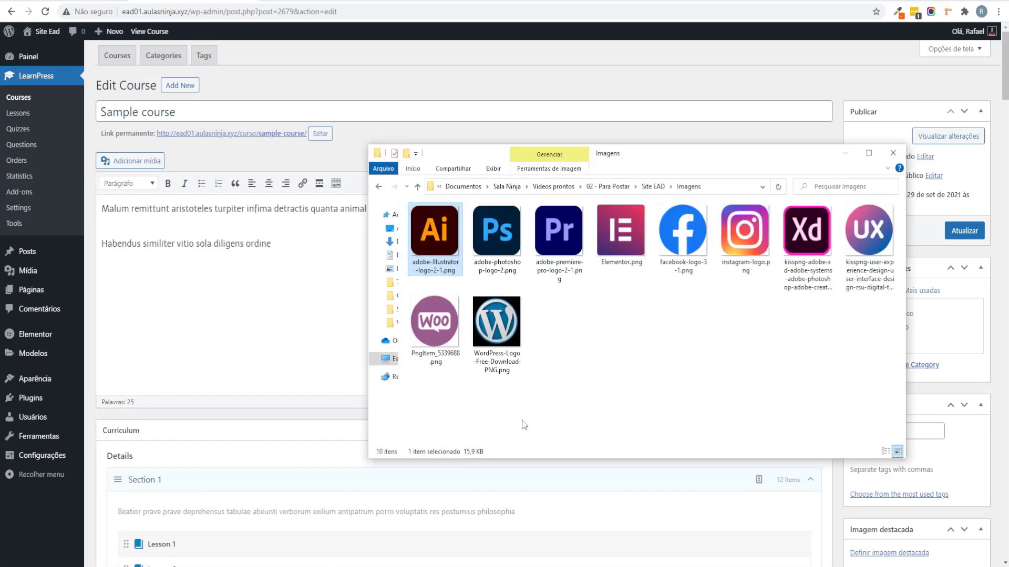
Step: Retitle the course 'Curso Adobe Photoshop' and change its slug to curso-adobe-photoshop
{"action": "triple_click", "coordinate": [204, 111]}
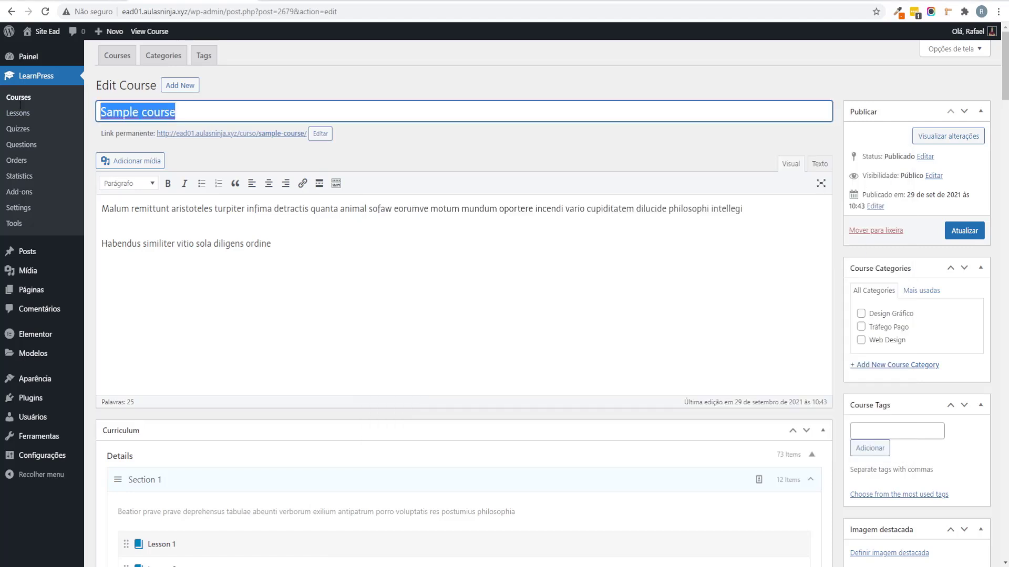
{"action": "type", "text": "Curso Adobe Photoshop"}
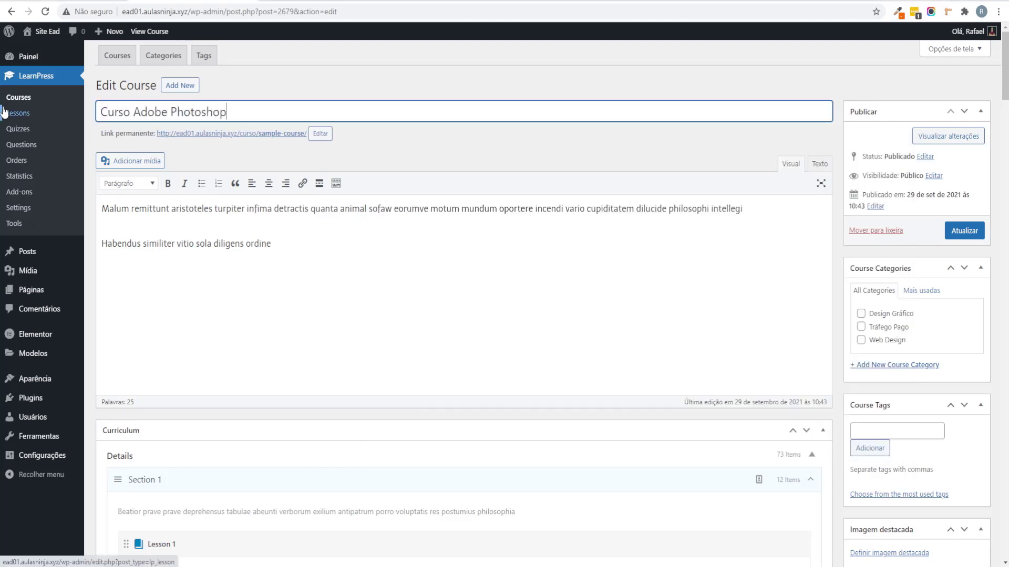
{"action": "triple_click", "coordinate": [221, 102]}
{"action": "key", "text": "ctrl+c"}
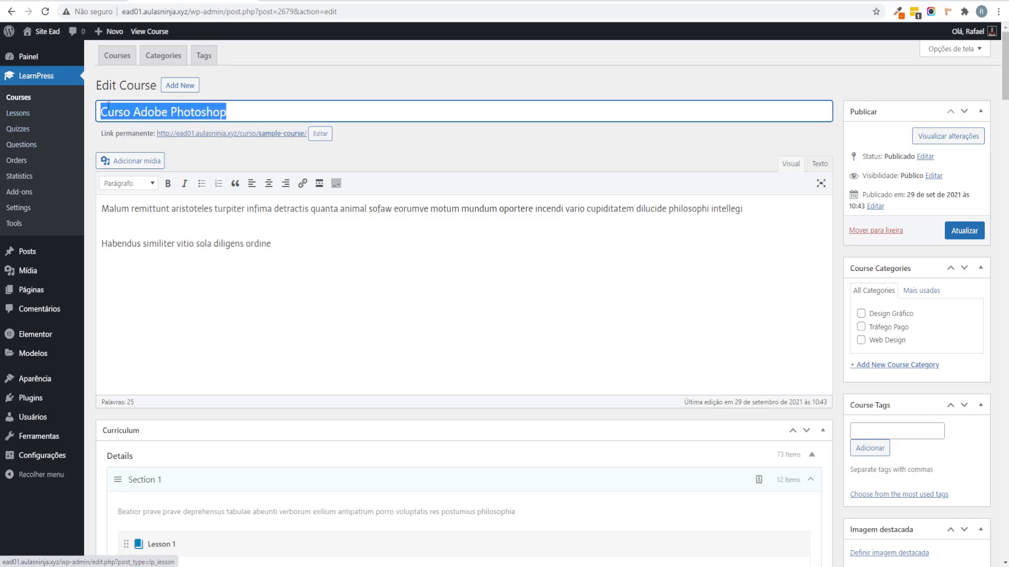
{"action": "left_click", "coordinate": [320, 133]}
{"action": "key", "text": "ctrl+v"}
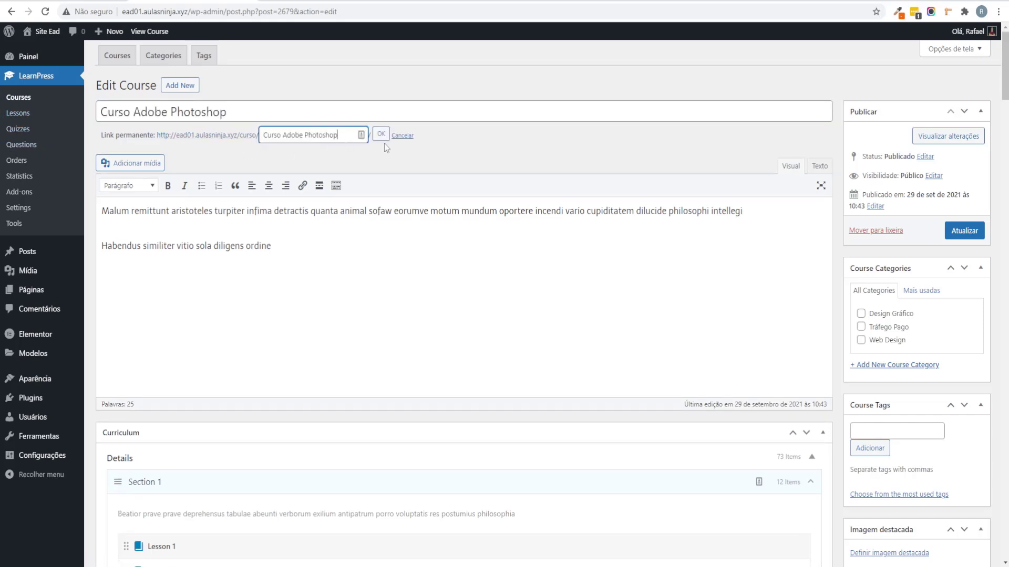
{"action": "left_click", "coordinate": [381, 134]}
{"action": "left_click", "coordinate": [441, 319]}
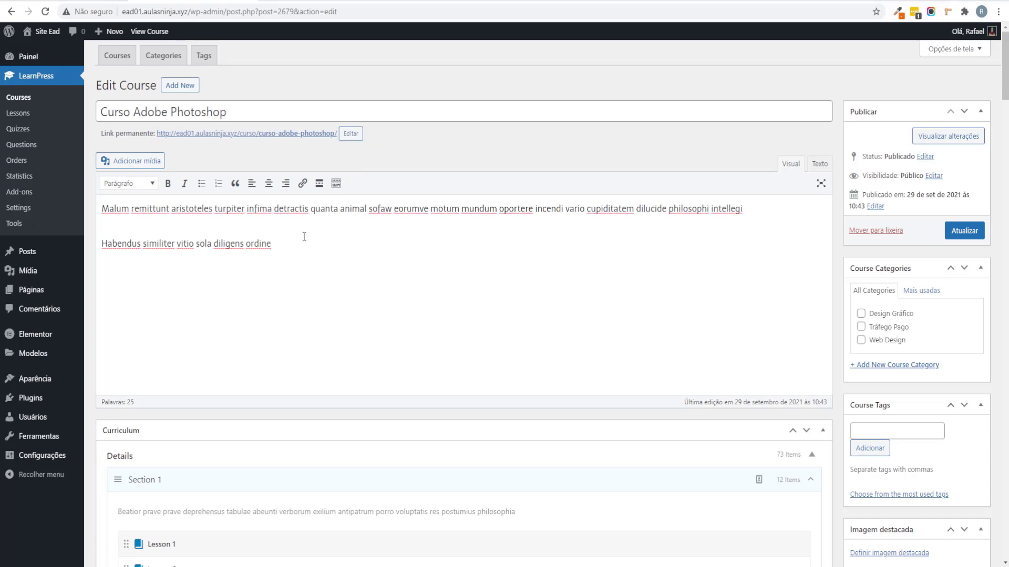
Step: Paste the Lorem ipsum text into the Curso Adobe Photoshop Resumo field
{"action": "scroll", "coordinate": [348, 357], "scroll_direction": "down", "scroll_amount": 17}
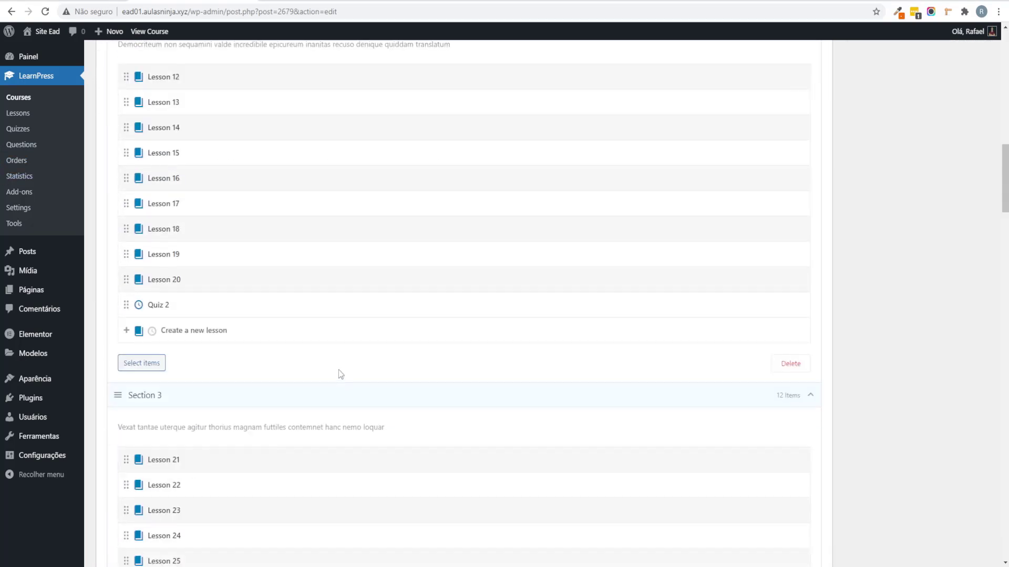
{"action": "scroll", "coordinate": [892, 156], "scroll_direction": "up", "scroll_amount": 16}
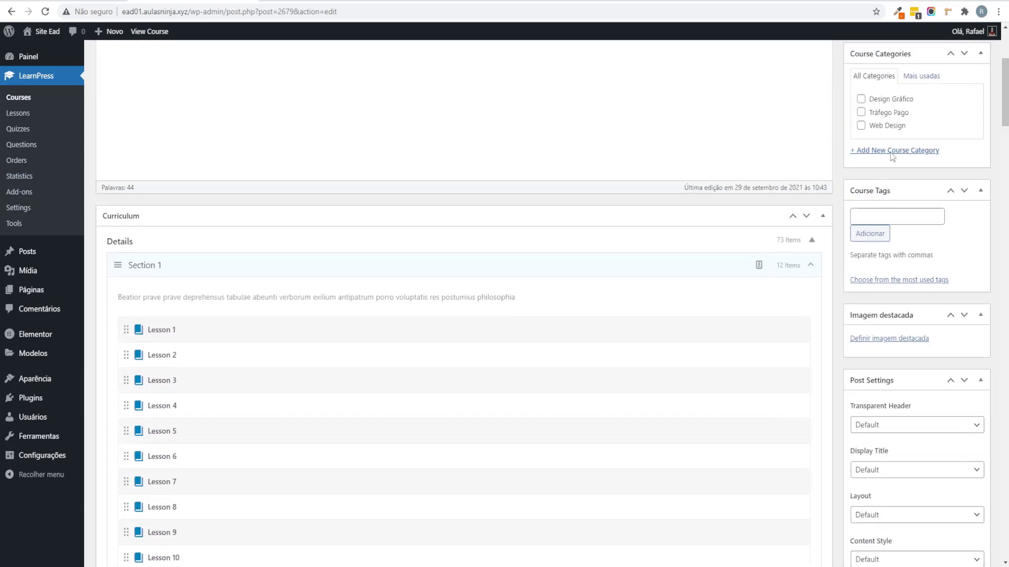
{"action": "left_click", "coordinate": [822, 217]}
{"action": "left_click", "coordinate": [821, 244]}
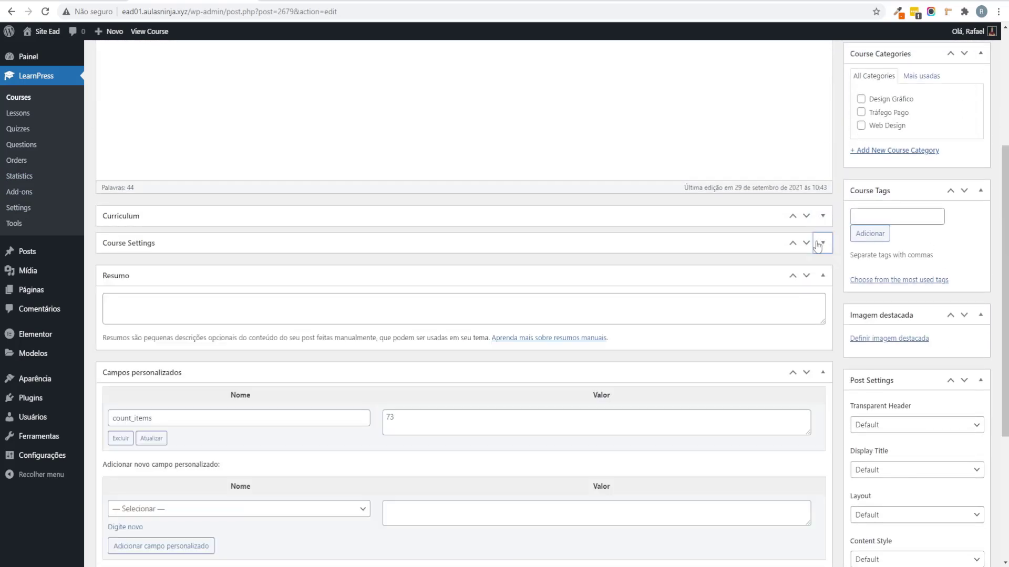
{"action": "left_click", "coordinate": [280, 309]}
{"action": "key", "text": "ctrl+v"}
Step: Review the 73-item curriculum, then collapse it and expand Course Settings
{"action": "left_click", "coordinate": [822, 216]}
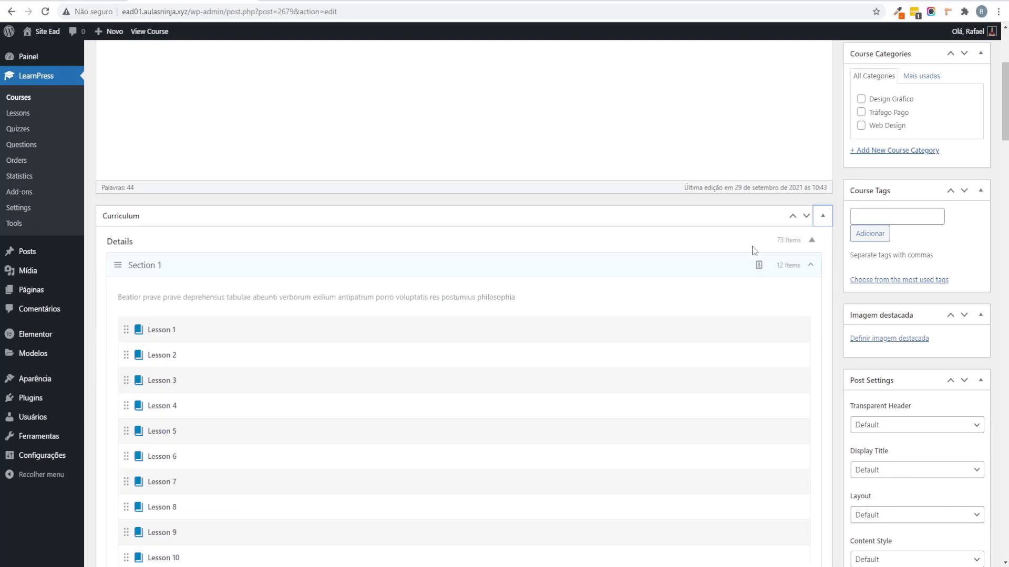
{"action": "scroll", "coordinate": [307, 260], "scroll_direction": "up", "scroll_amount": 3}
{"action": "scroll", "coordinate": [307, 260], "scroll_direction": "down", "scroll_amount": 5}
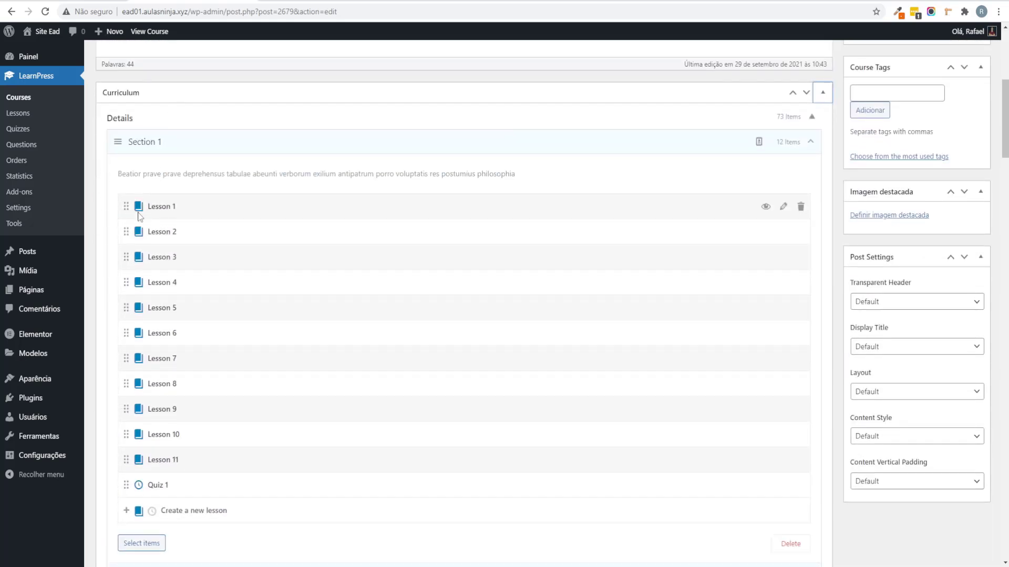
{"action": "scroll", "coordinate": [481, 368], "scroll_direction": "down", "scroll_amount": 5}
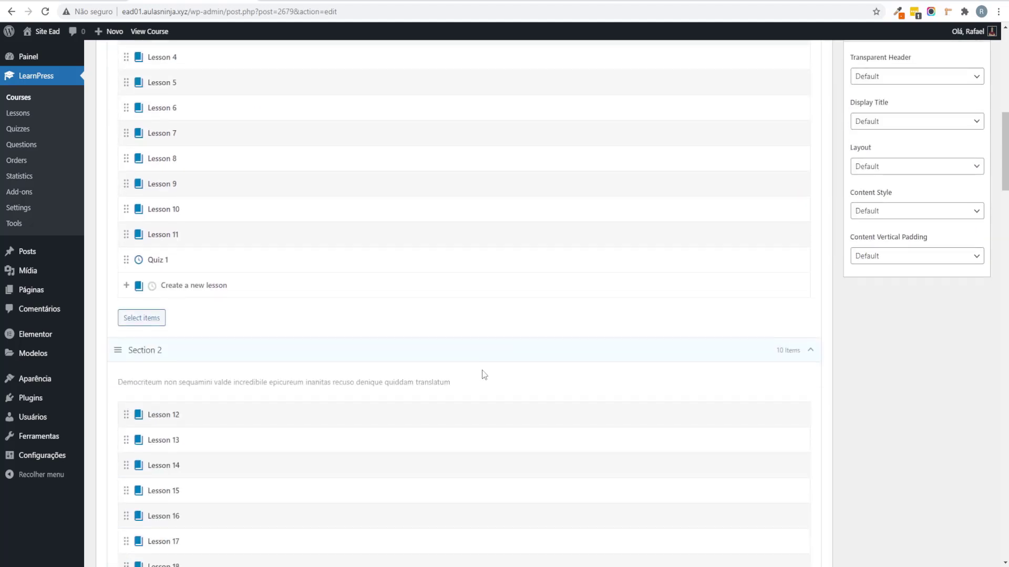
{"action": "scroll", "coordinate": [513, 287], "scroll_direction": "up", "scroll_amount": 6}
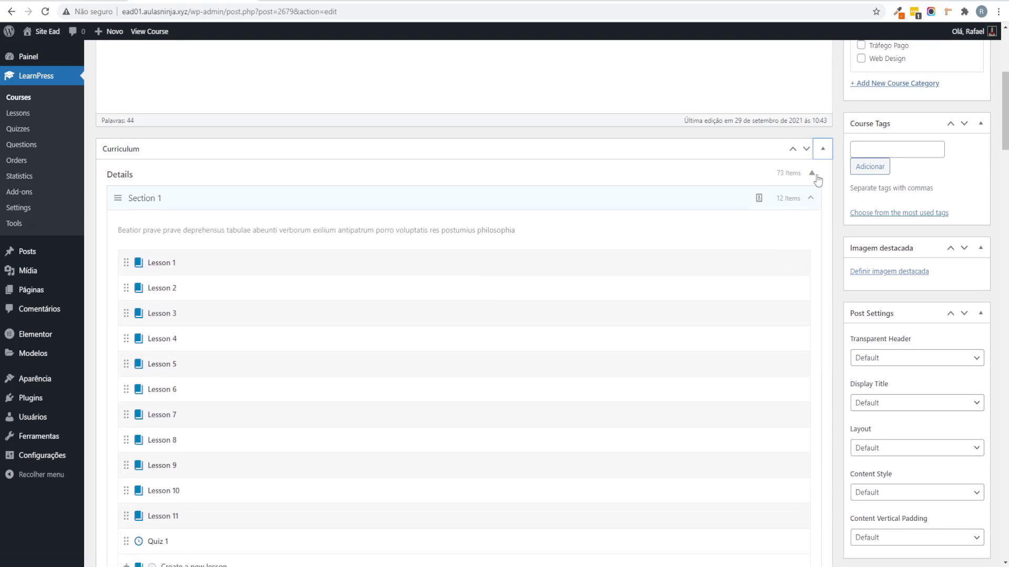
{"action": "left_click", "coordinate": [823, 150]}
{"action": "left_click", "coordinate": [823, 175]}
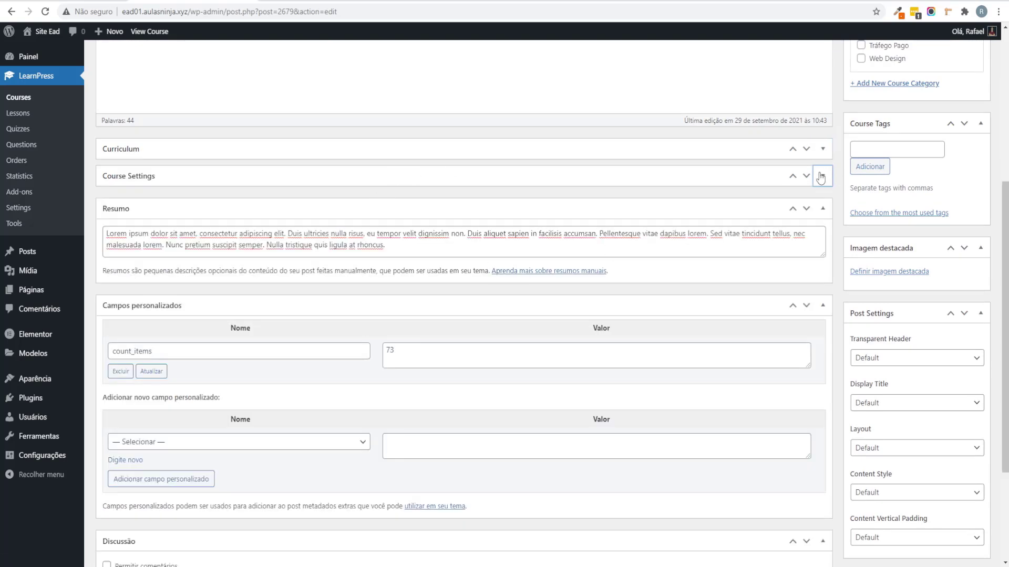
Step: Set Curso Adobe Photoshop's duration to 0 and its regular price to 297
{"action": "left_click", "coordinate": [382, 218]}
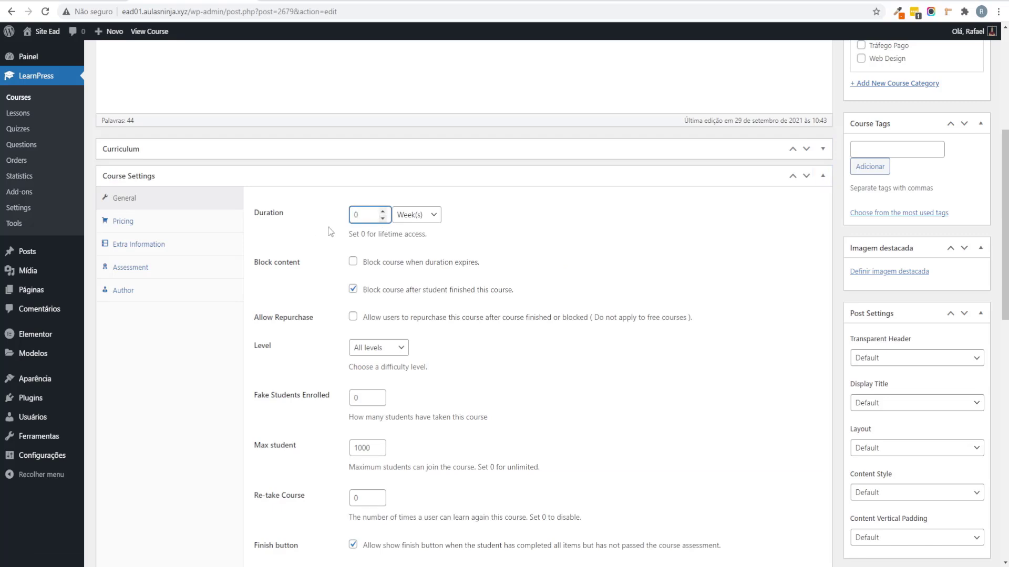
{"action": "left_click", "coordinate": [191, 223]}
{"action": "left_click", "coordinate": [359, 217]}
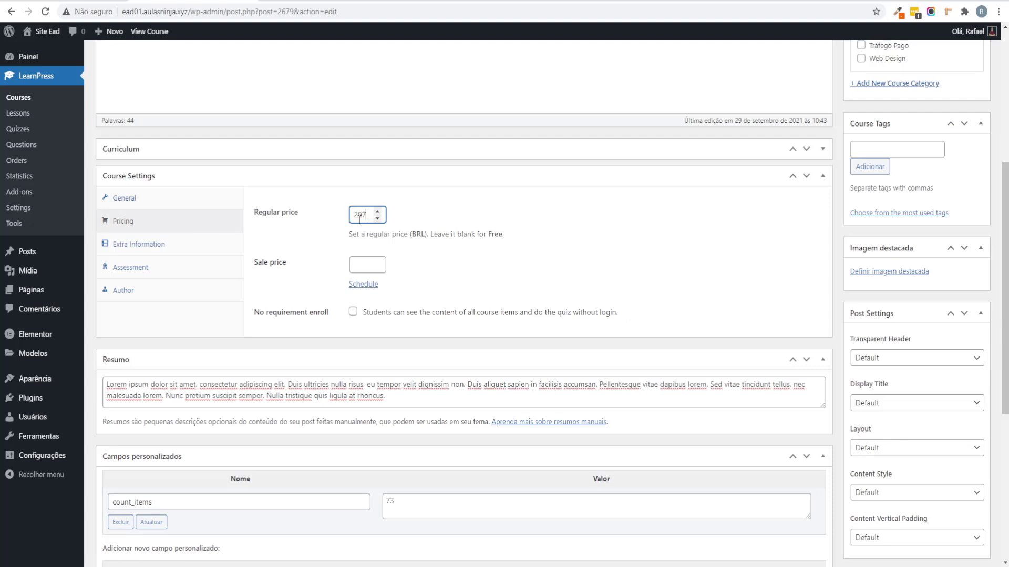
{"action": "scroll", "coordinate": [604, 280], "scroll_direction": "up", "scroll_amount": 5}
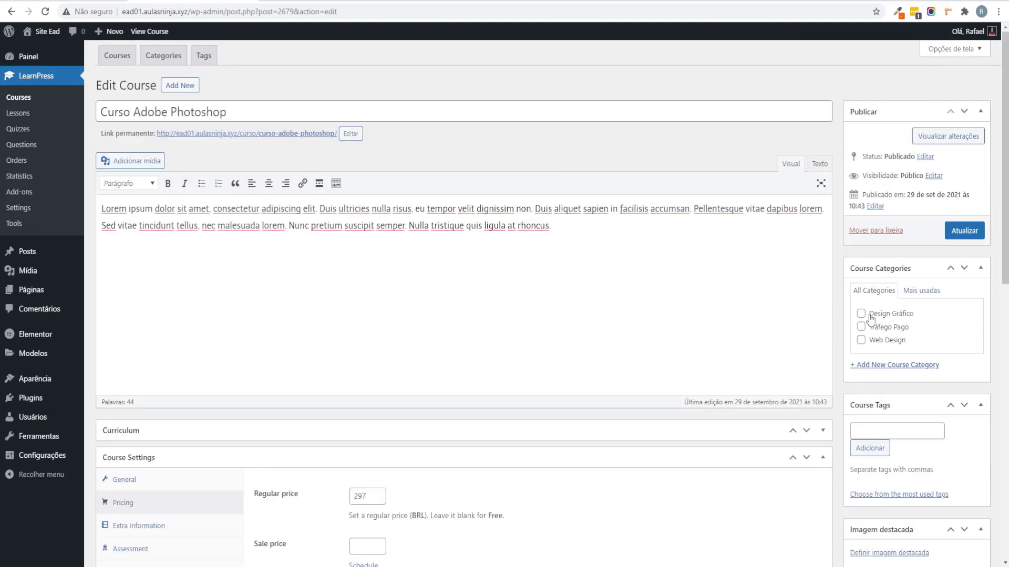
{"action": "scroll", "coordinate": [904, 382], "scroll_direction": "down", "scroll_amount": 3}
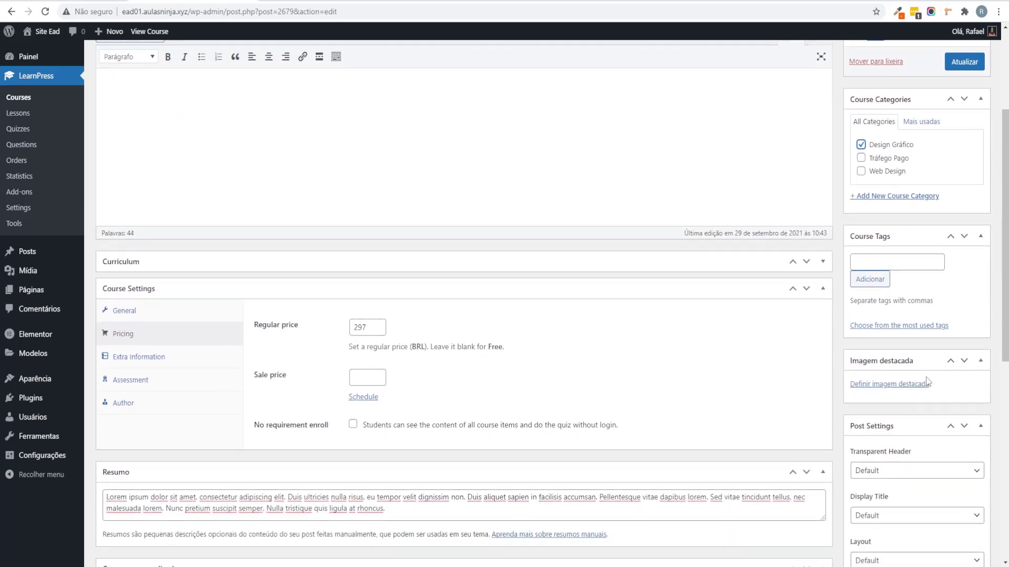
Step: Upload the Photoshop logo and set it as the course's featured image
{"action": "left_click", "coordinate": [928, 382]}
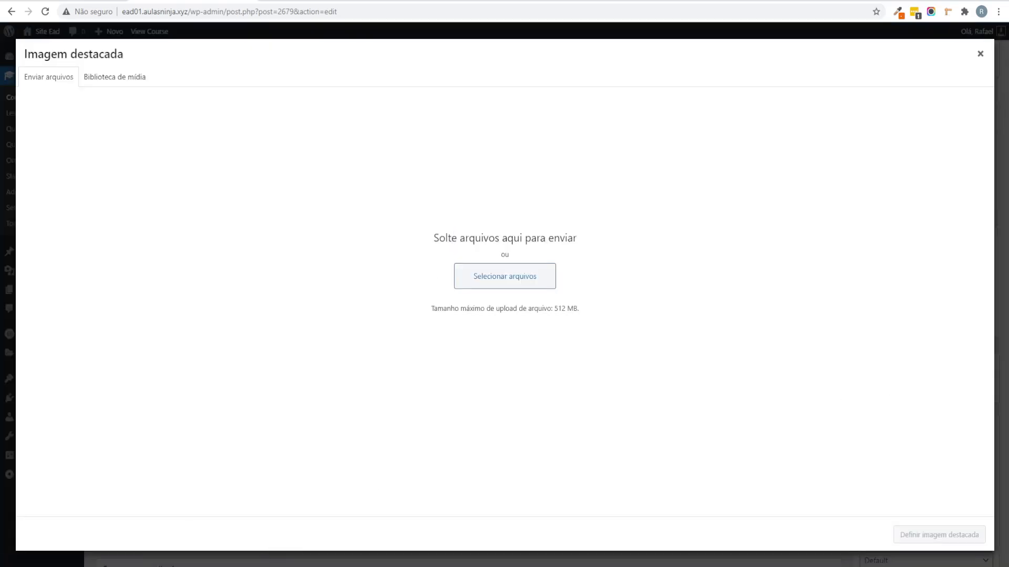
{"action": "key", "text": "alt+Tab"}
{"action": "left_click_drag", "start_coordinate": [493, 223], "coordinate": [264, 283]}
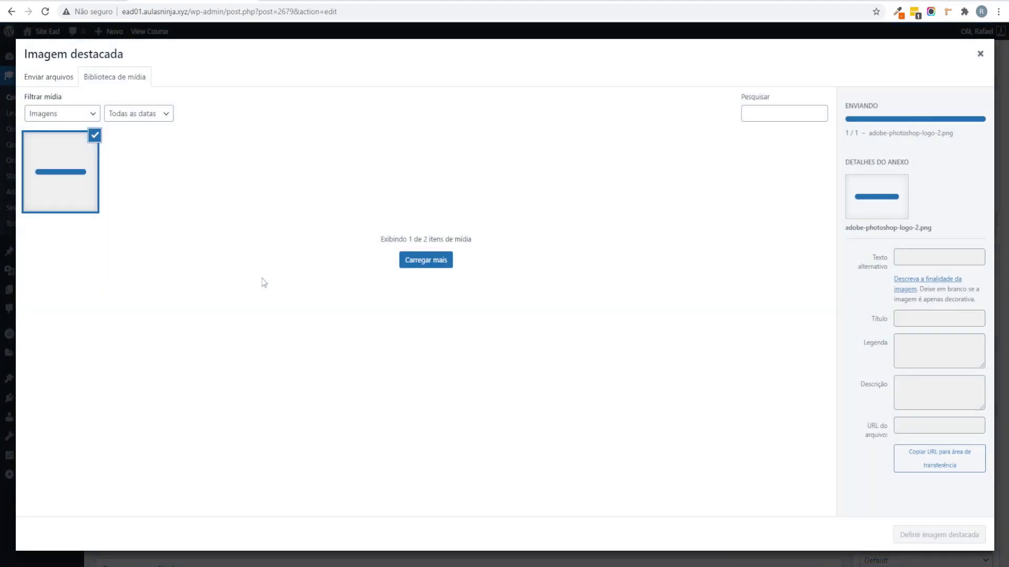
{"action": "left_click", "coordinate": [966, 538]}
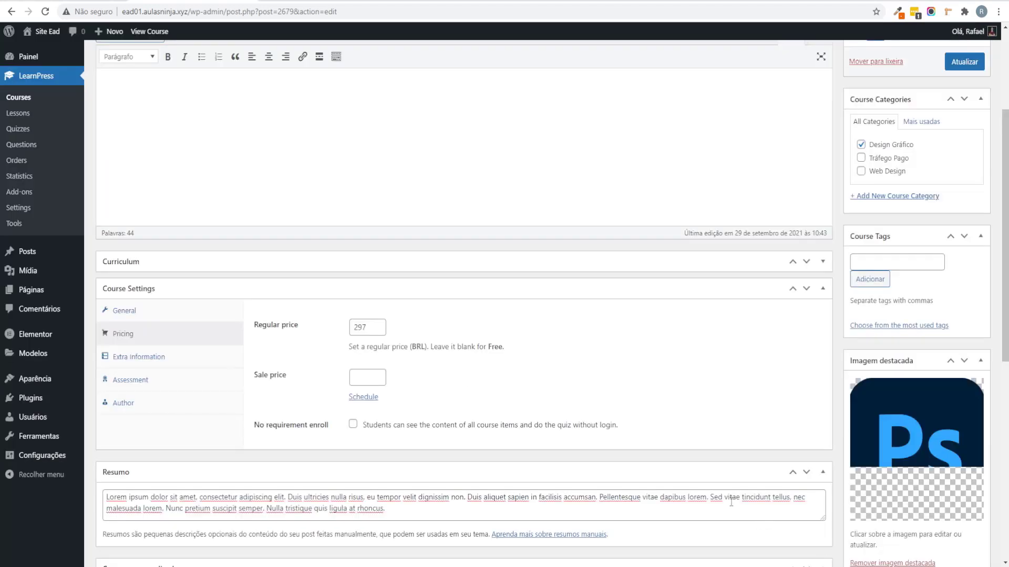
{"action": "scroll", "coordinate": [742, 471], "scroll_direction": "down", "scroll_amount": 8}
{"action": "scroll", "coordinate": [847, 426], "scroll_direction": "up", "scroll_amount": 4}
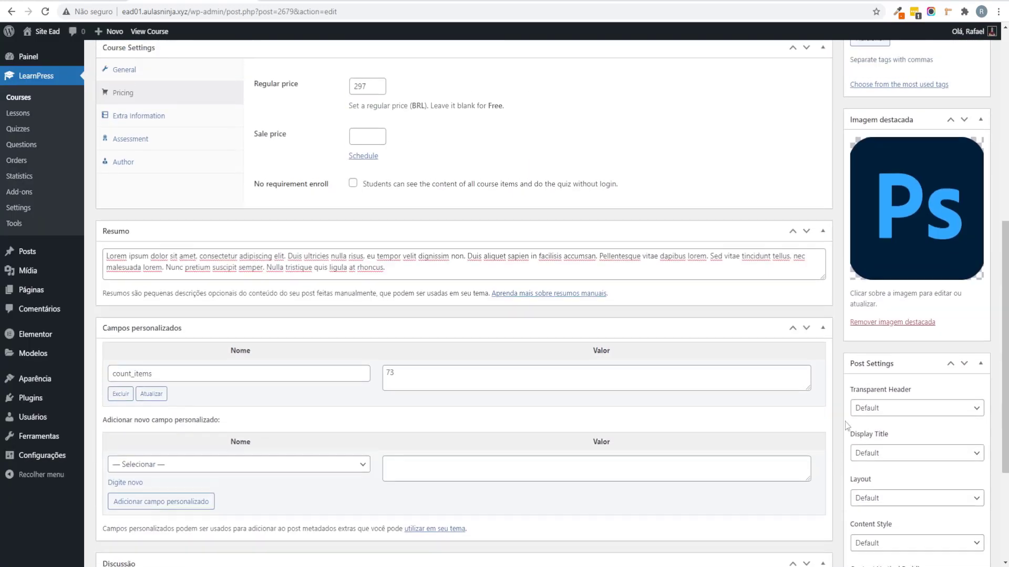
{"action": "scroll", "coordinate": [847, 425], "scroll_direction": "up", "scroll_amount": 7}
Step: Update the course, preview its published page, and return to the editor
{"action": "left_click", "coordinate": [957, 201]}
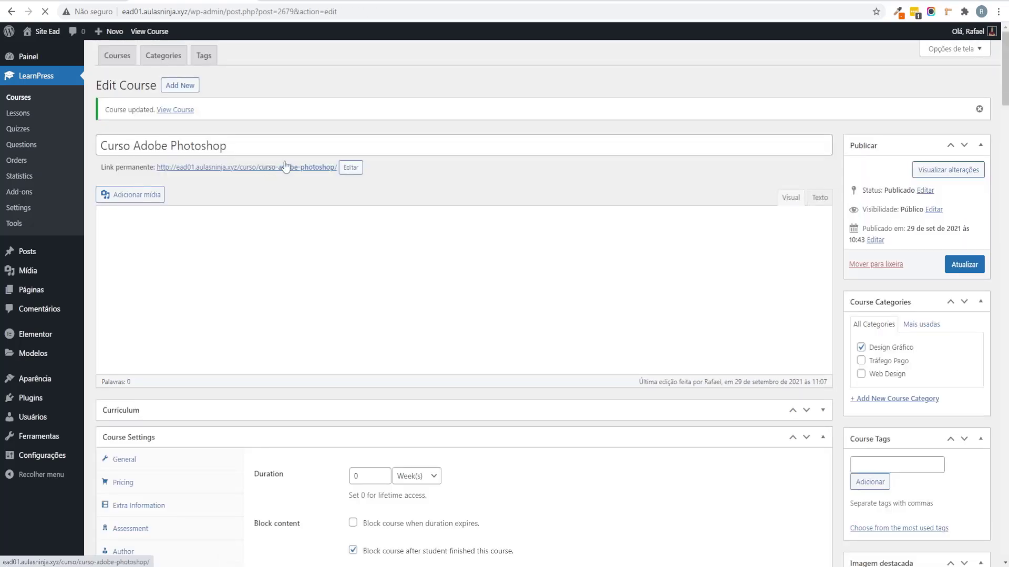
{"action": "left_click", "coordinate": [286, 167]}
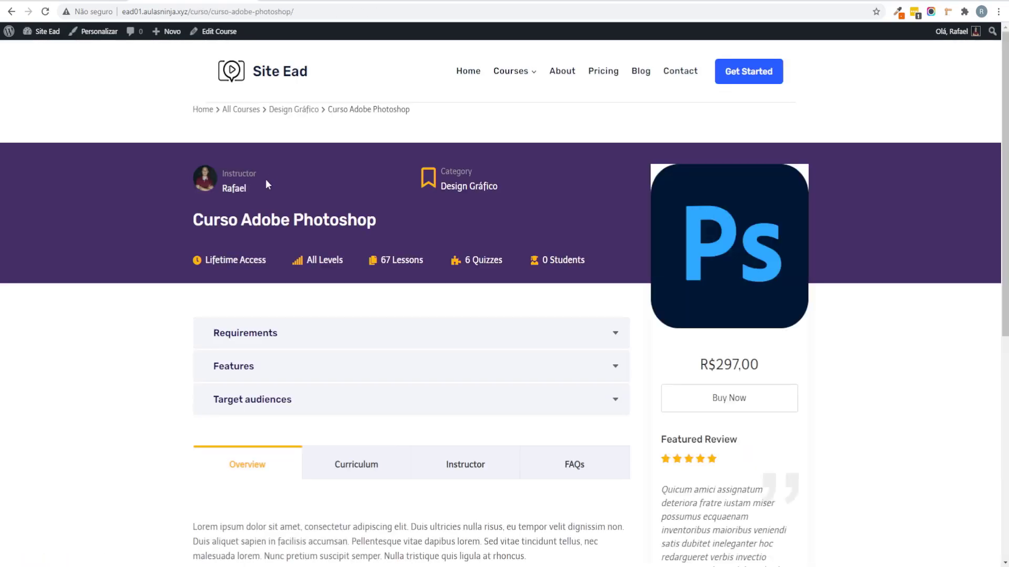
{"action": "scroll", "coordinate": [484, 334], "scroll_direction": "down", "scroll_amount": 4}
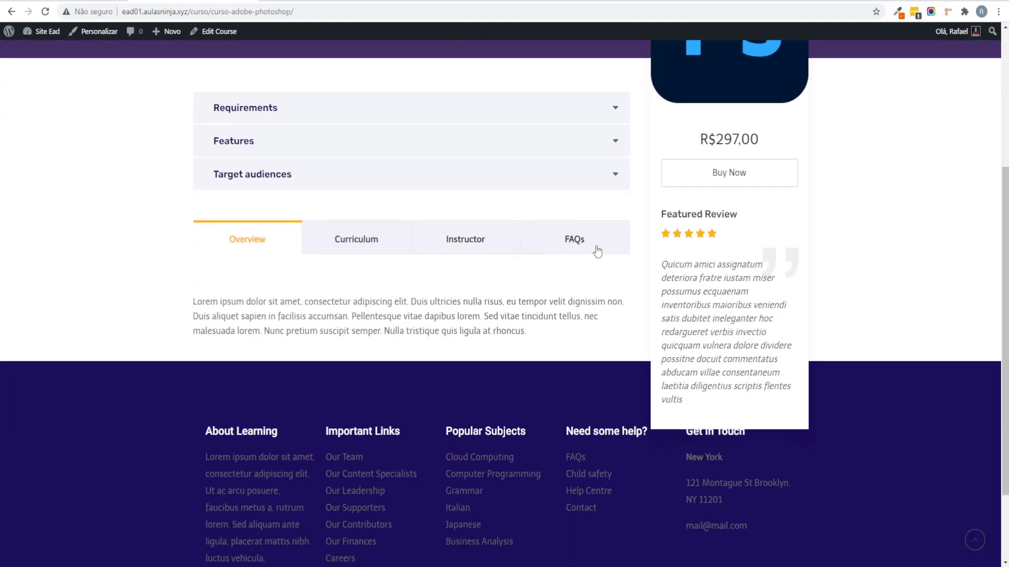
{"action": "scroll", "coordinate": [599, 250], "scroll_direction": "up", "scroll_amount": 3}
{"action": "scroll", "coordinate": [599, 250], "scroll_direction": "up", "scroll_amount": 1}
{"action": "left_click", "coordinate": [11, 11]}
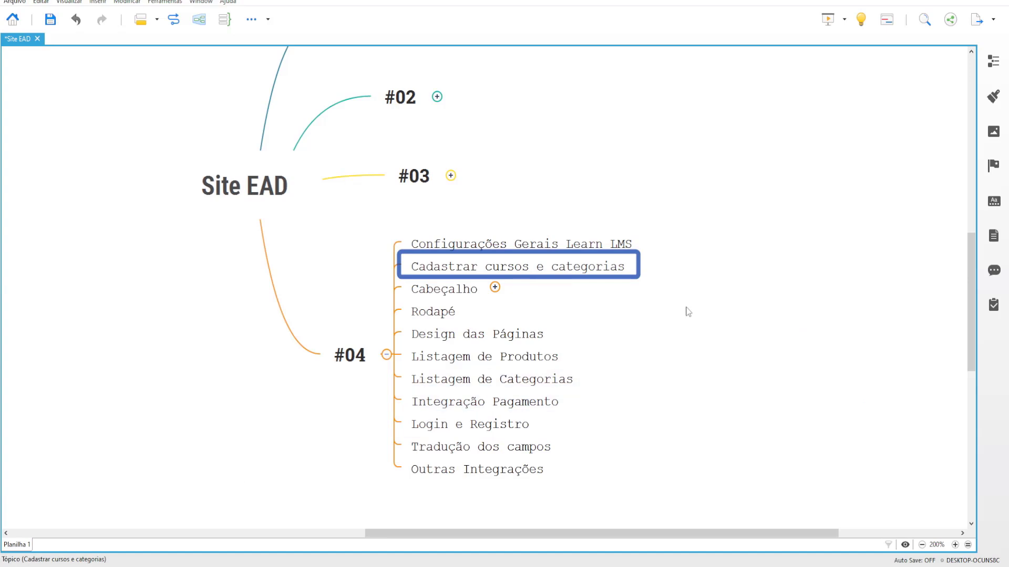
Step: Review the #04 topics Configurações Gerais Learn LMS and Cadastrar cursos e categorias, then return to Courses
{"action": "left_click", "coordinate": [690, 304]}
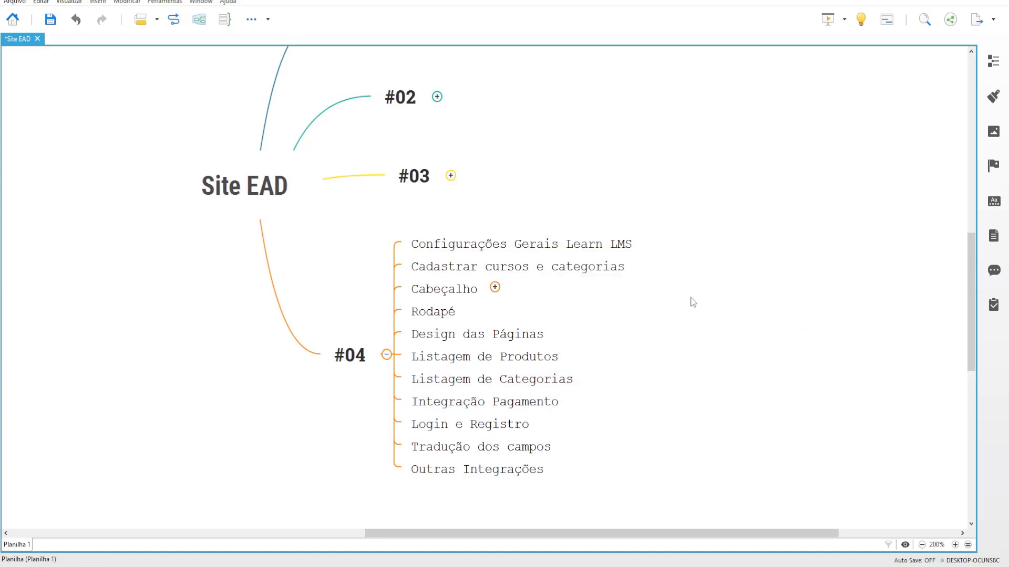
{"action": "left_click_drag", "start_coordinate": [691, 299], "coordinate": [768, 251]}
{"action": "left_click", "coordinate": [719, 167]}
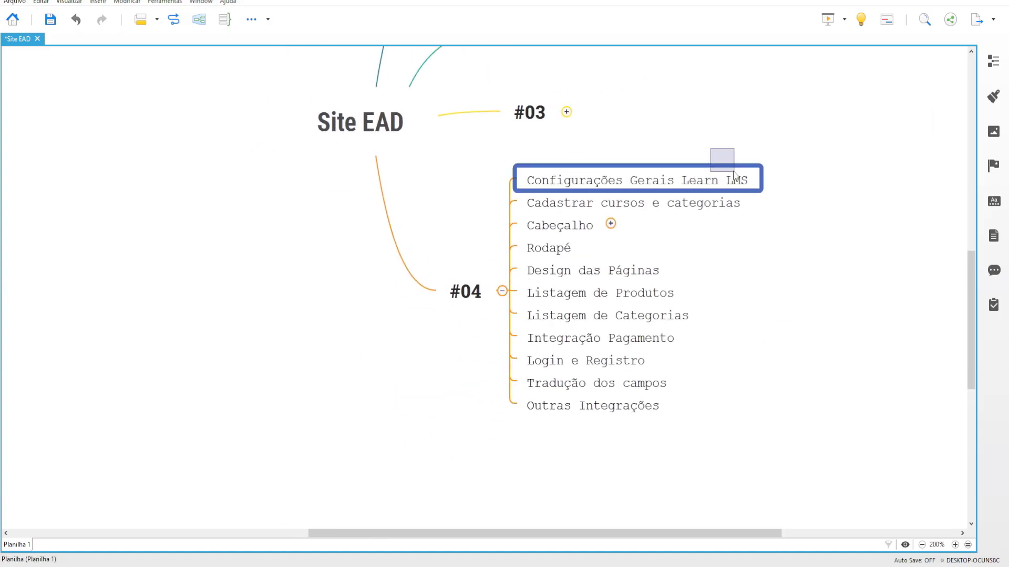
{"action": "left_click", "coordinate": [697, 206]}
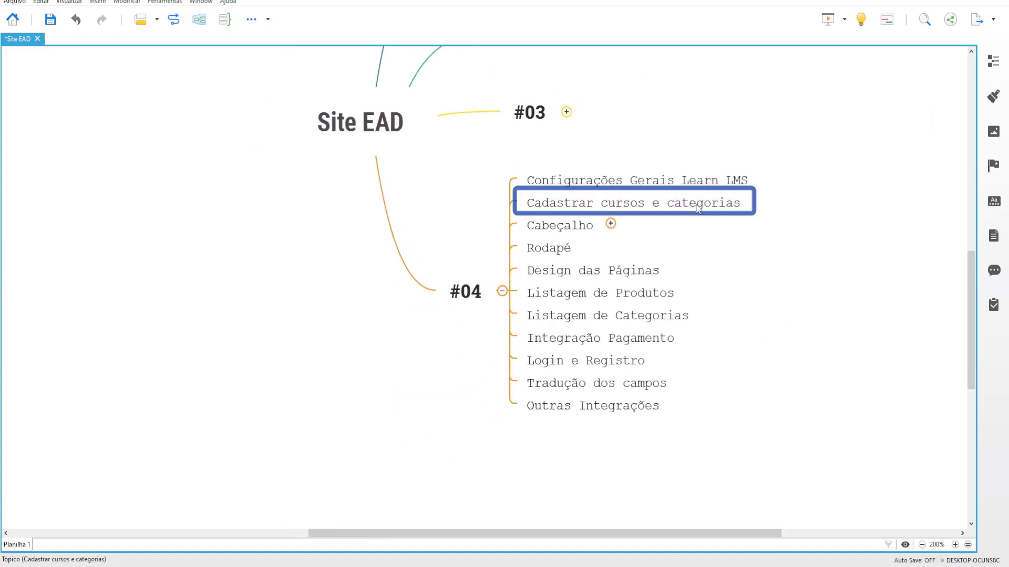
{"action": "left_click", "coordinate": [713, 297]}
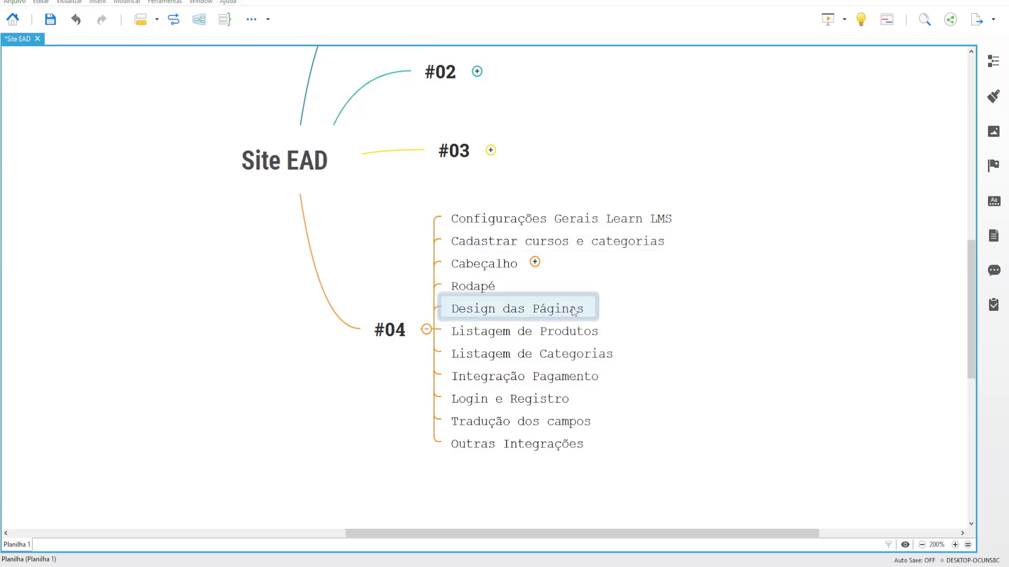
{"action": "mouse_move", "coordinate": [340, 561]}
{"action": "left_click", "coordinate": [308, 554]}
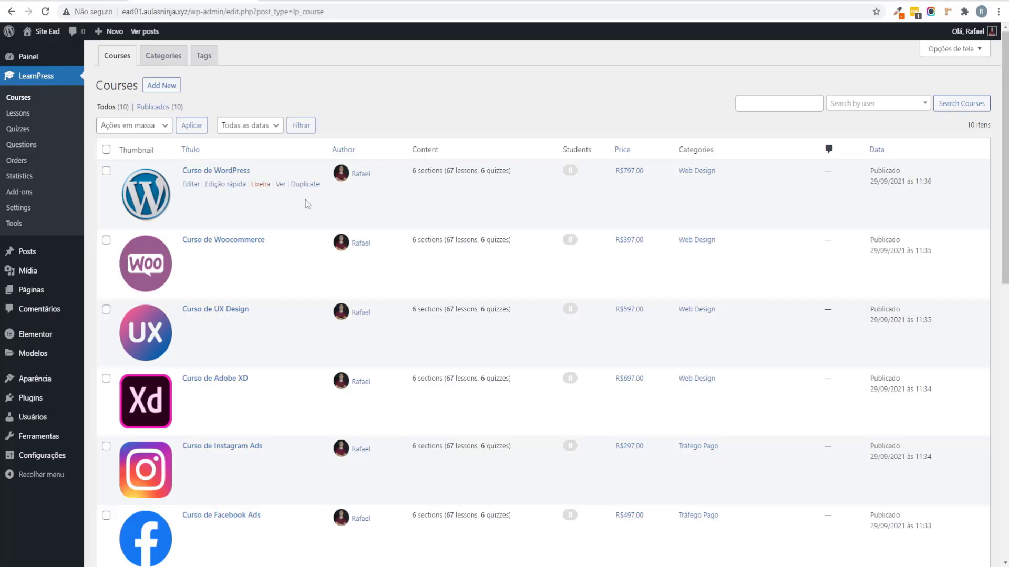
{"action": "scroll", "coordinate": [305, 199], "scroll_direction": "down", "scroll_amount": 8}
{"action": "scroll", "coordinate": [307, 173], "scroll_direction": "up", "scroll_amount": 10}
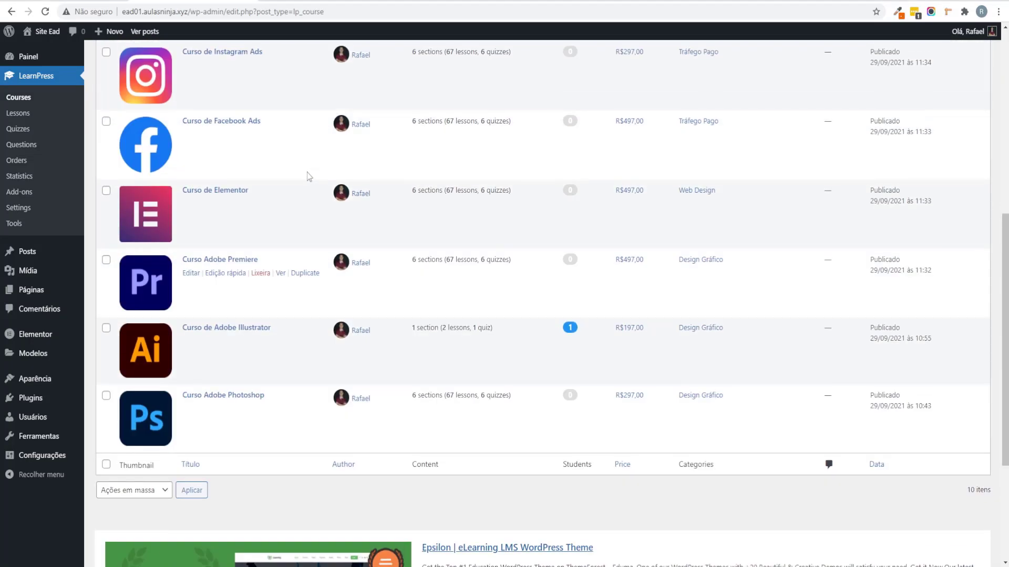
{"action": "scroll", "coordinate": [271, 158], "scroll_direction": "down", "scroll_amount": 1}
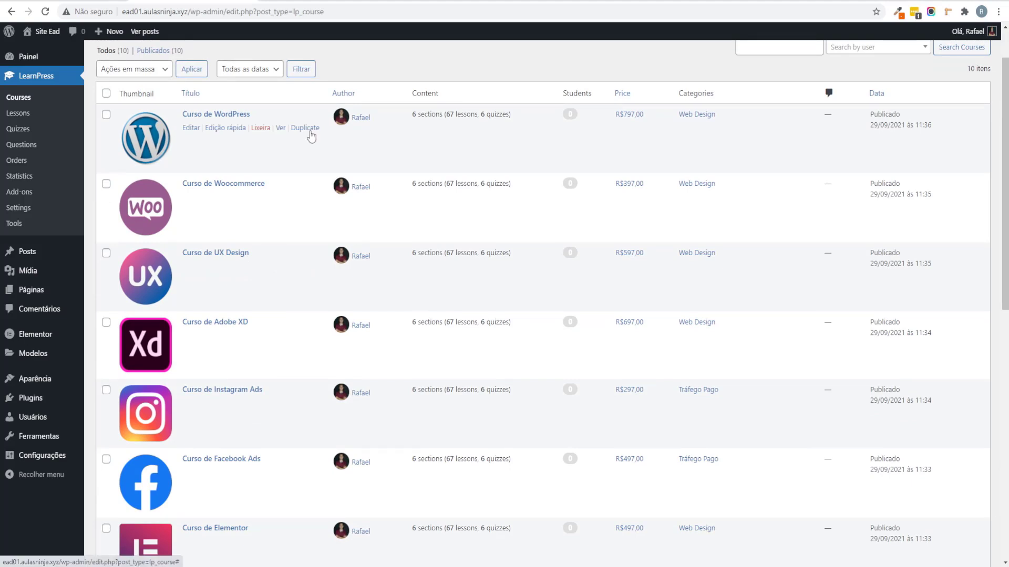
{"action": "scroll", "coordinate": [311, 135], "scroll_direction": "up", "scroll_amount": 1}
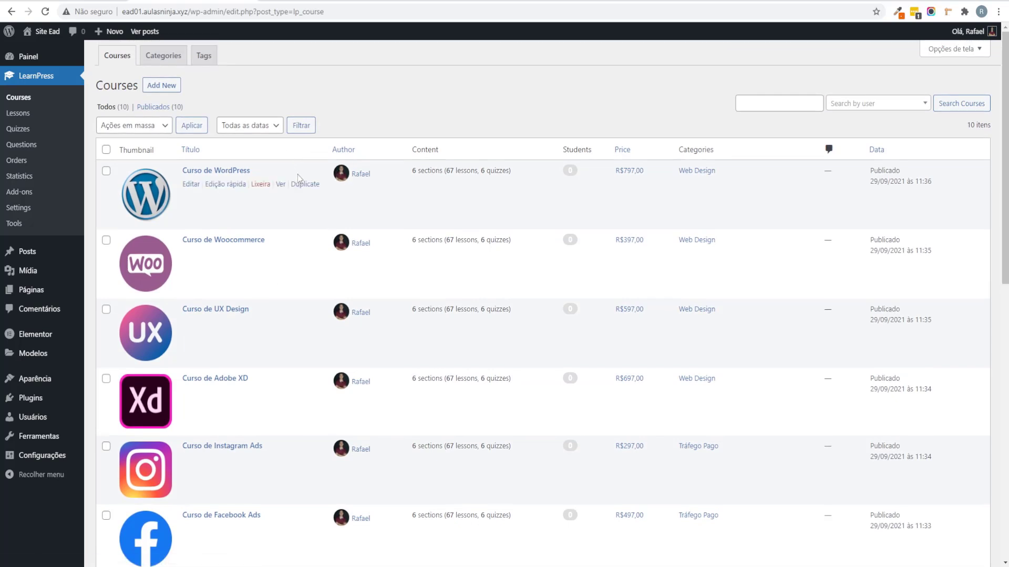
{"action": "left_click", "coordinate": [161, 85]}
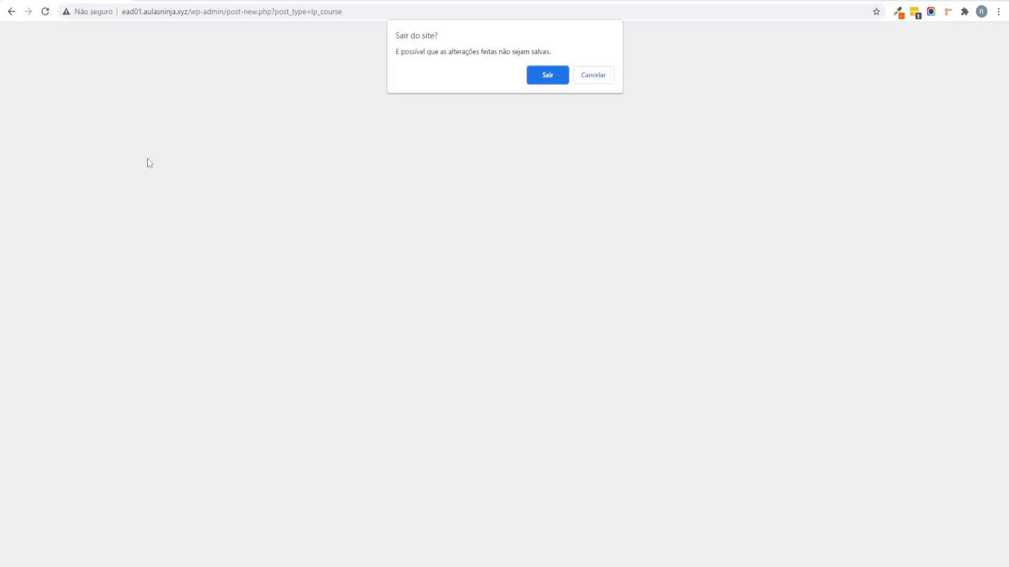
{"action": "left_click", "coordinate": [531, 74]}
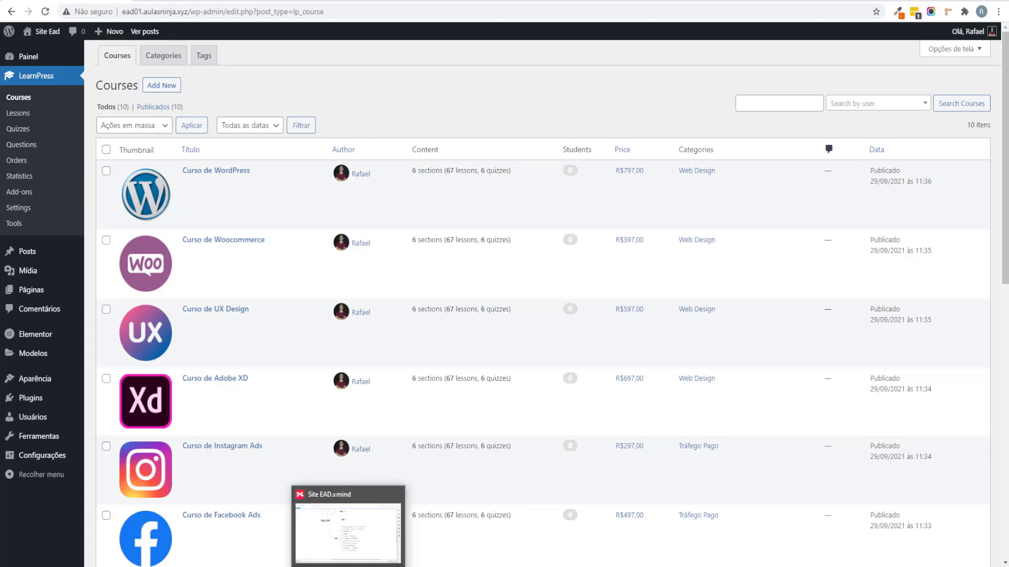
Step: Expand Cabeçalho on the Site EAD map, select Traduzir as páginas, then return to WordPress
{"action": "left_click", "coordinate": [341, 547]}
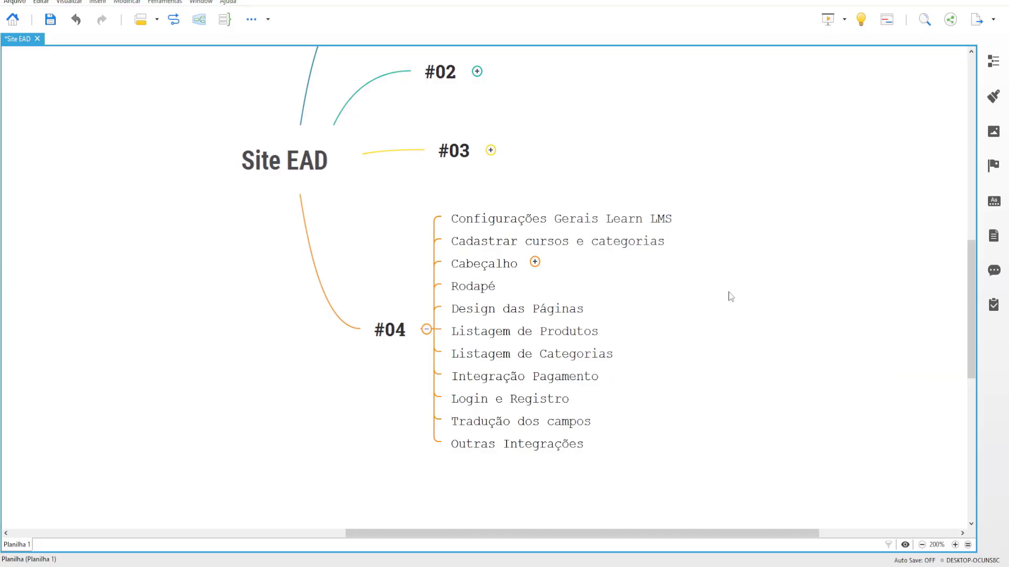
{"action": "left_click", "coordinate": [581, 242]}
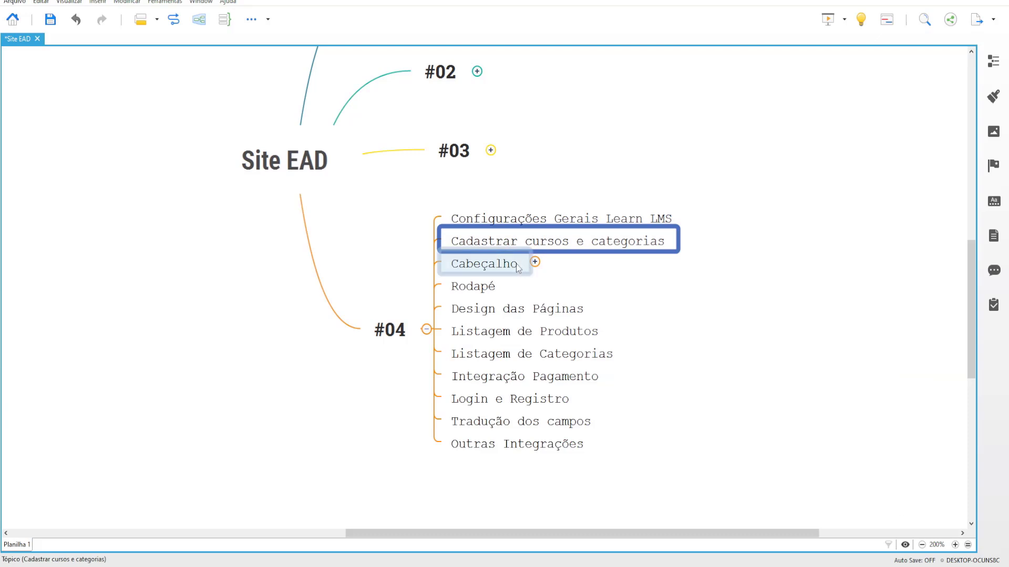
{"action": "left_click", "coordinate": [535, 262]}
{"action": "left_click", "coordinate": [615, 292]}
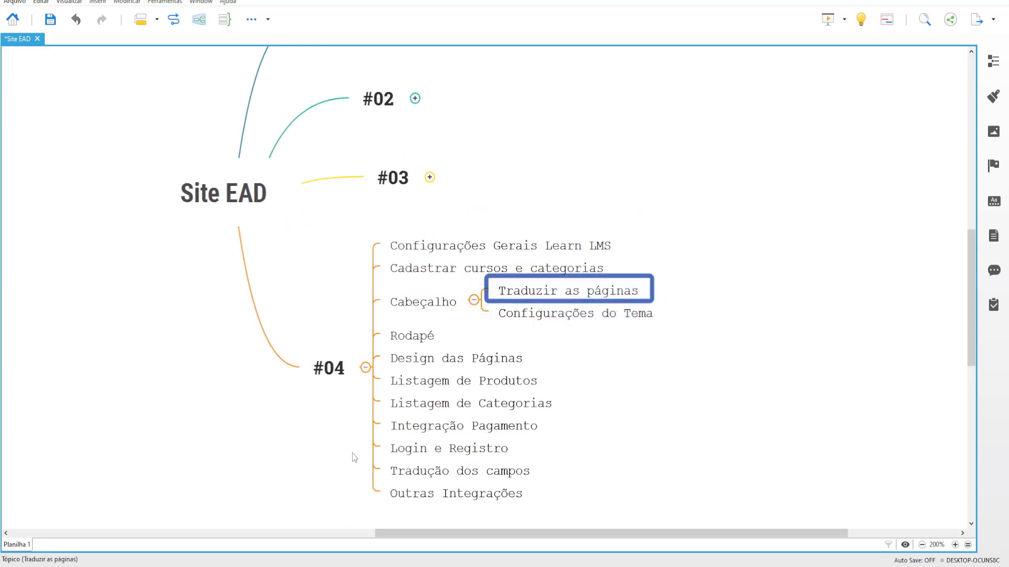
{"action": "left_click", "coordinate": [266, 541]}
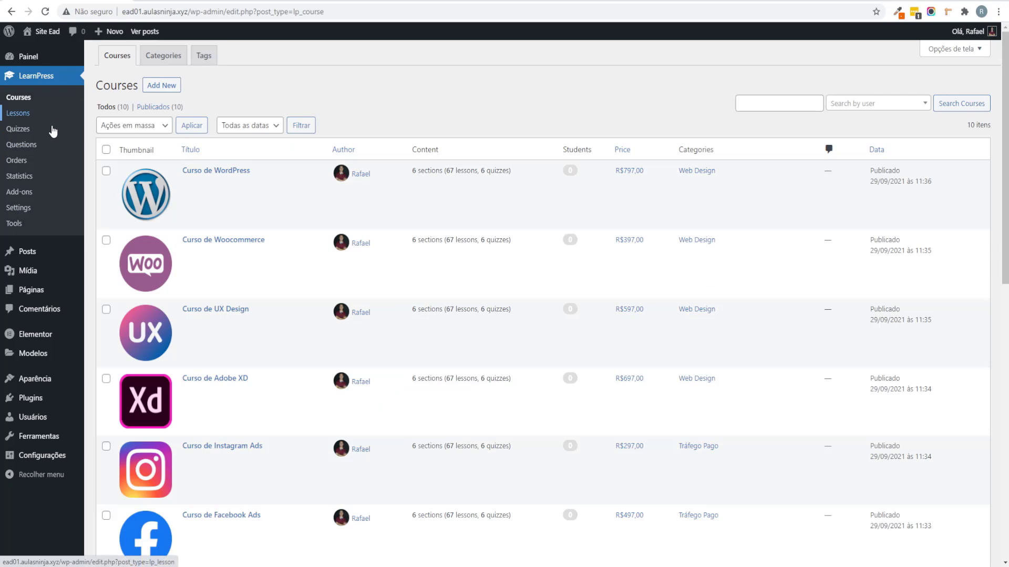
Step: Quick-edit the About page to title 'Sobre' with slug 'sobre', then view All Courses
{"action": "left_click", "coordinate": [43, 289]}
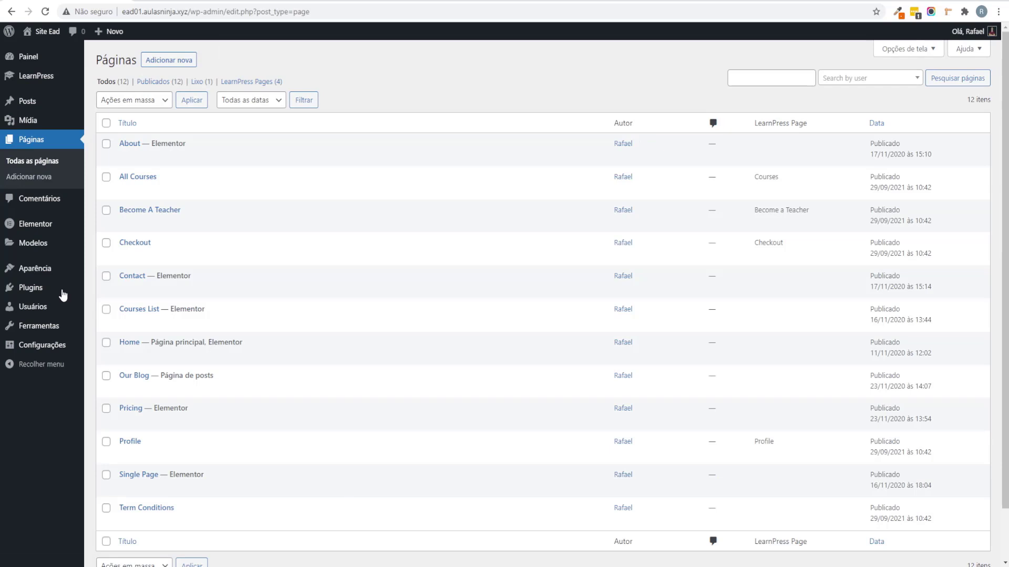
{"action": "scroll", "coordinate": [327, 227], "scroll_direction": "down", "scroll_amount": 1}
{"action": "scroll", "coordinate": [376, 378], "scroll_direction": "up", "scroll_amount": 1}
{"action": "mouse_move", "coordinate": [113, 157]}
{"action": "left_click", "coordinate": [153, 157]}
{"action": "double_click", "coordinate": [205, 161]}
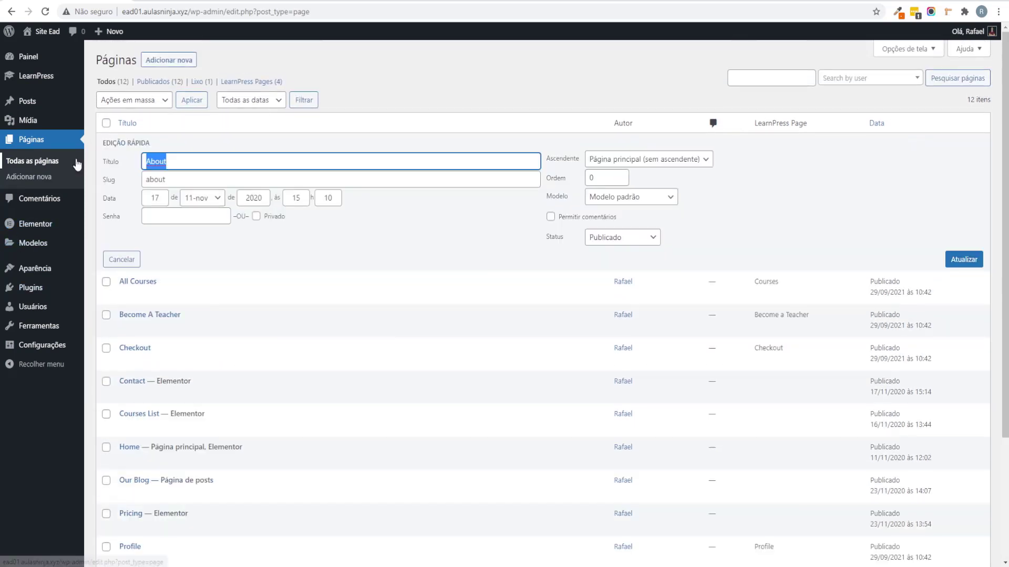
{"action": "type", "text": "Sobre"}
{"action": "key", "text": "Tab"}
{"action": "type", "text": "sobre"}
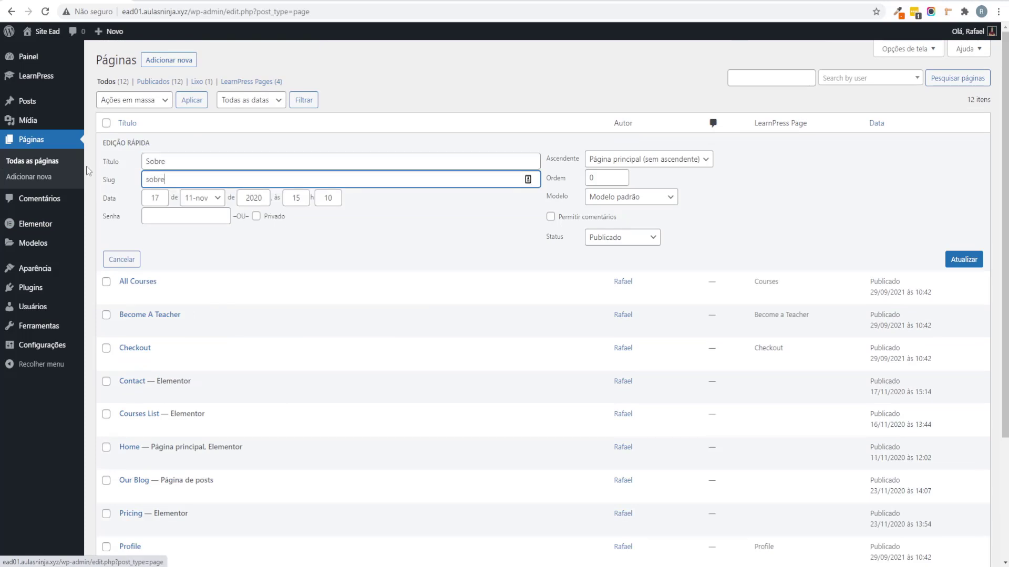
{"action": "left_click", "coordinate": [957, 265]}
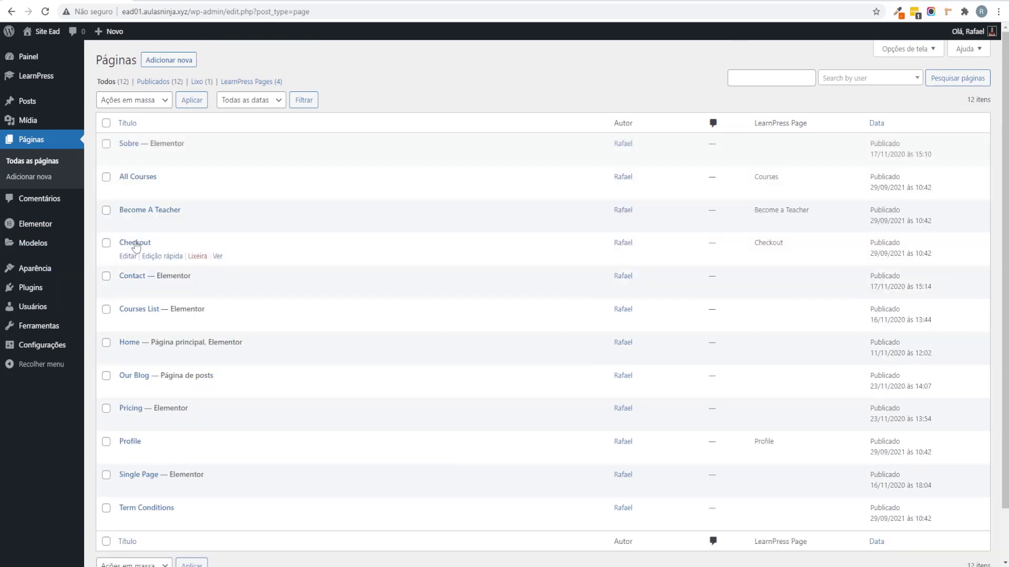
{"action": "left_click", "coordinate": [218, 192]}
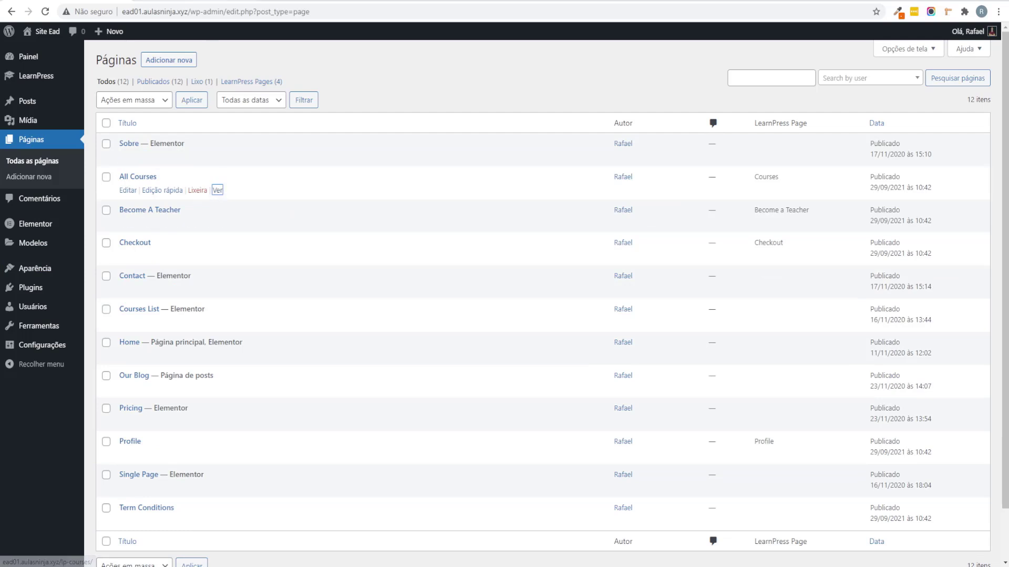
{"action": "right_click", "coordinate": [221, 195]}
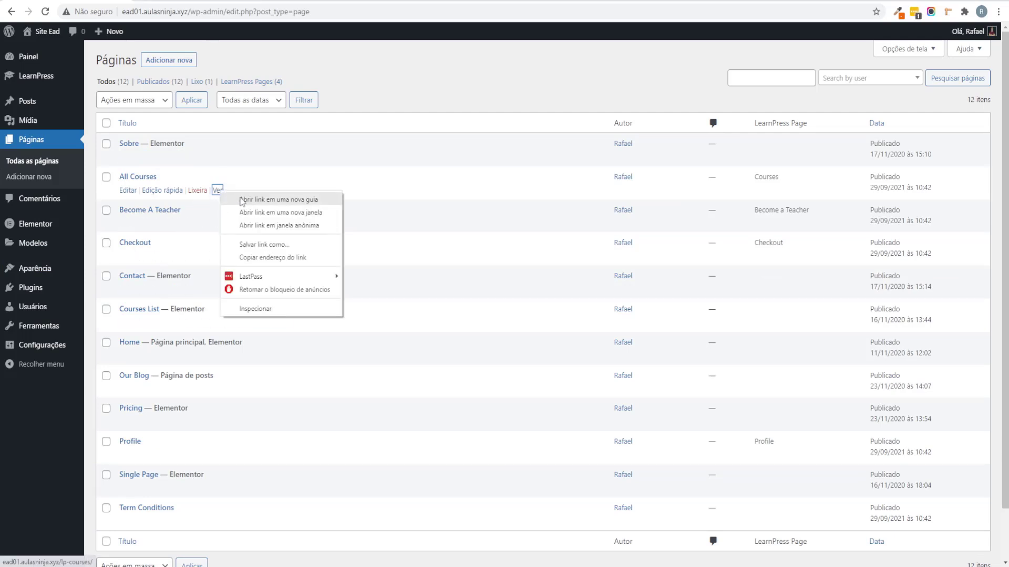
{"action": "left_click", "coordinate": [261, 171]}
{"action": "scroll", "coordinate": [225, 119], "scroll_direction": "down", "scroll_amount": 19}
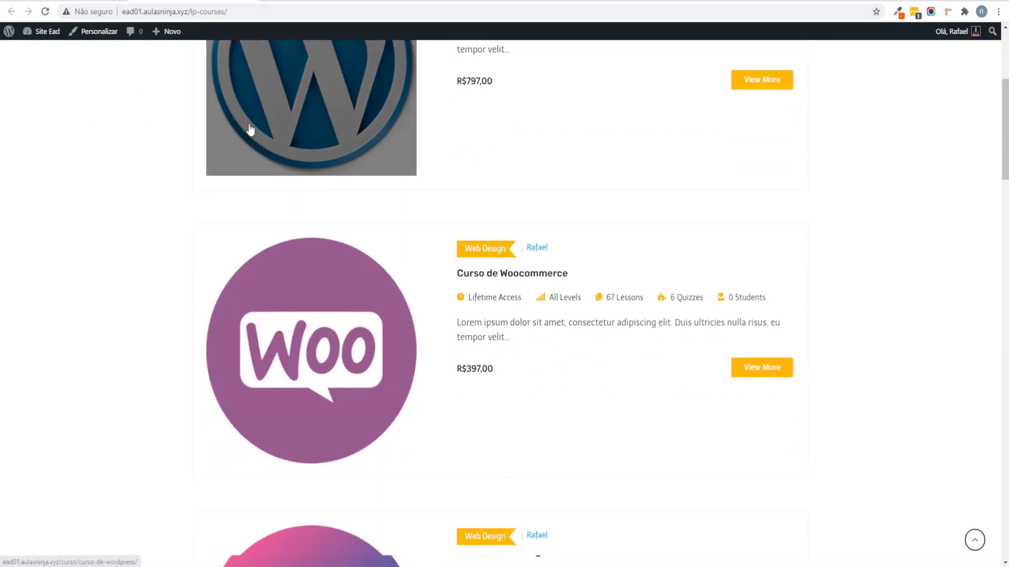
{"action": "middle_click", "coordinate": [128, 315]}
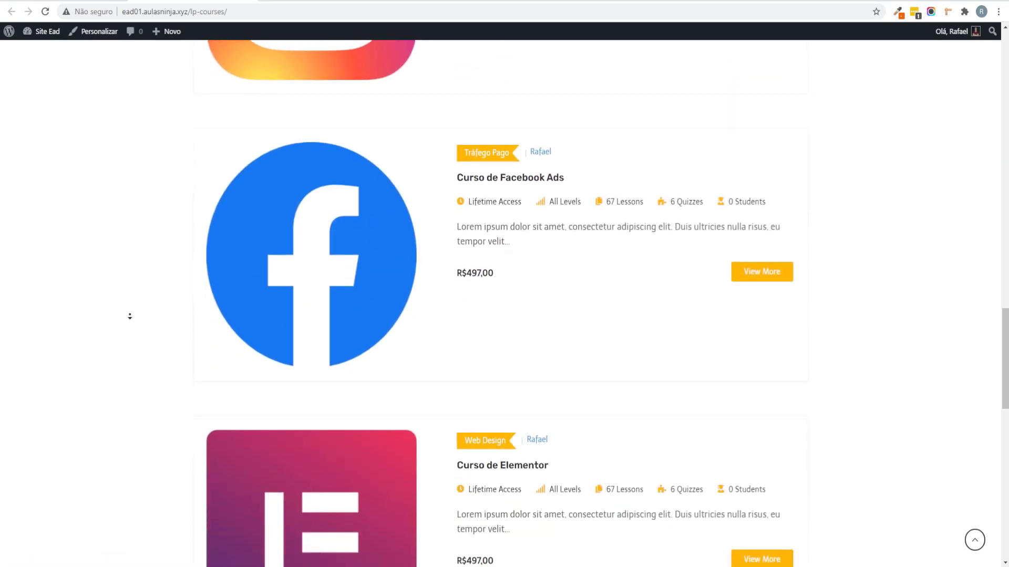
{"action": "scroll", "coordinate": [155, 71], "scroll_direction": "up", "scroll_amount": 20}
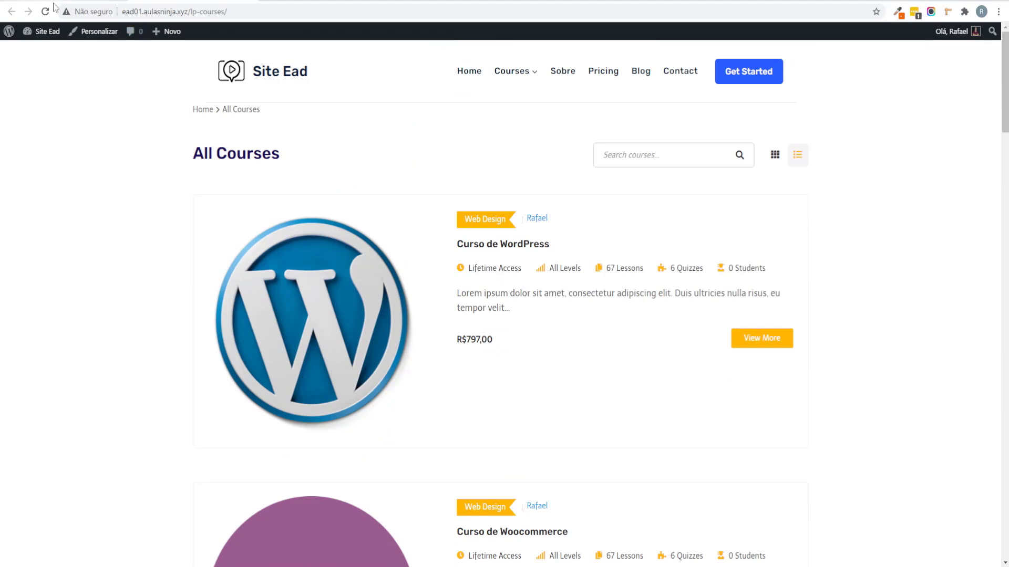
{"action": "mouse_move", "coordinate": [535, 74]}
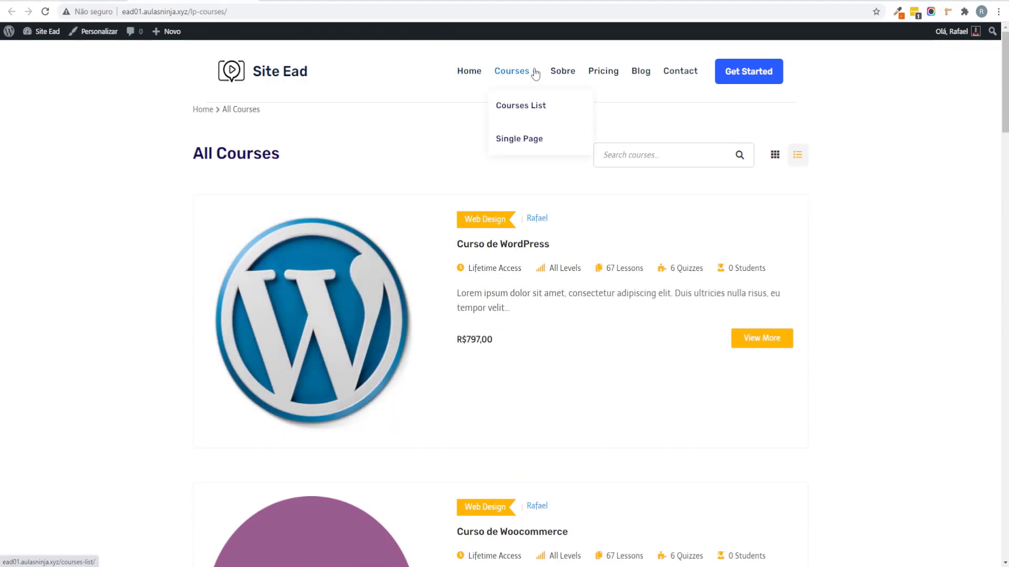
{"action": "left_click", "coordinate": [526, 109]}
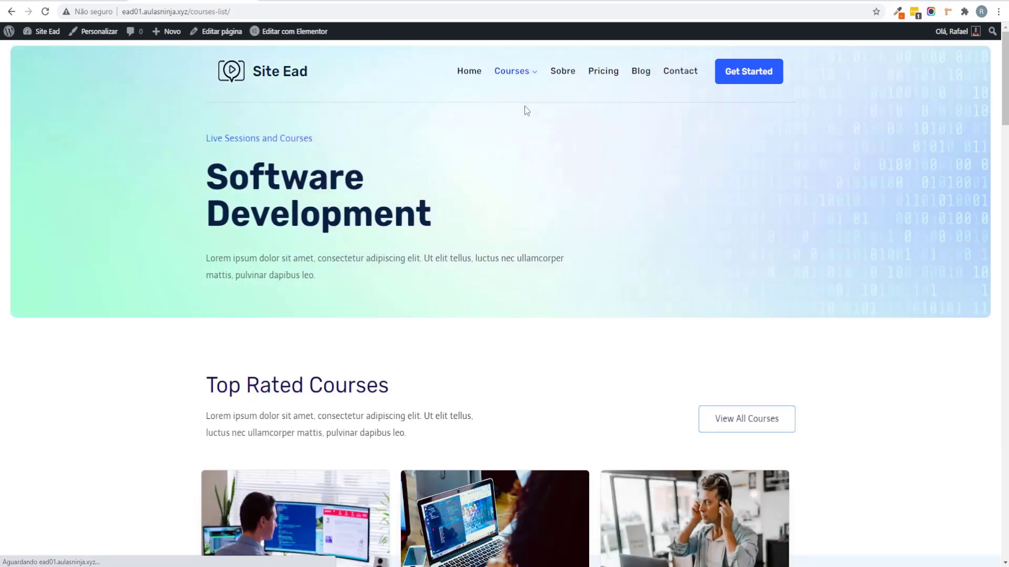
{"action": "scroll", "coordinate": [493, 223], "scroll_direction": "down", "scroll_amount": 15}
{"action": "scroll", "coordinate": [527, 258], "scroll_direction": "down", "scroll_amount": 20}
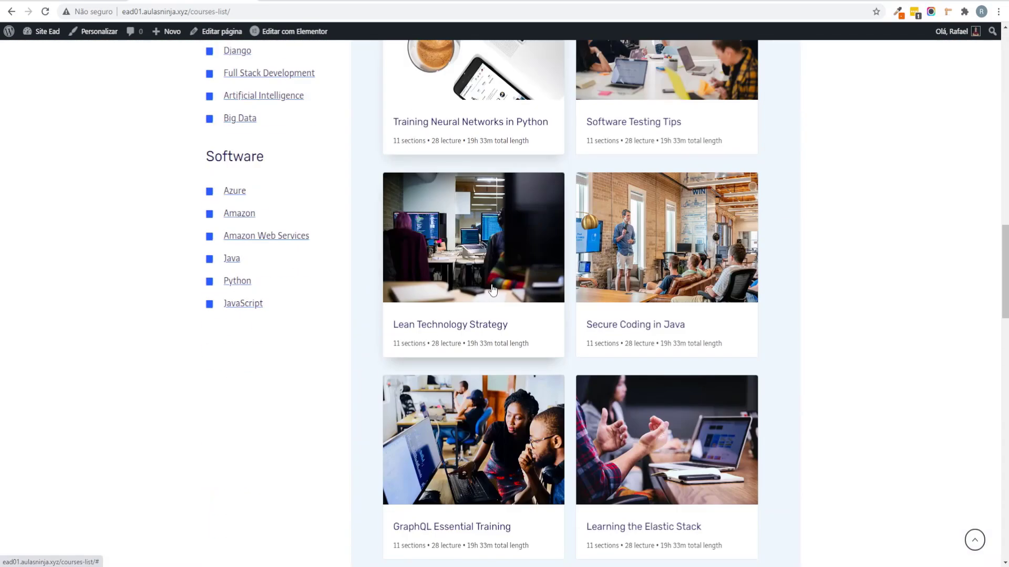
{"action": "scroll", "coordinate": [110, 210], "scroll_direction": "up", "scroll_amount": 20}
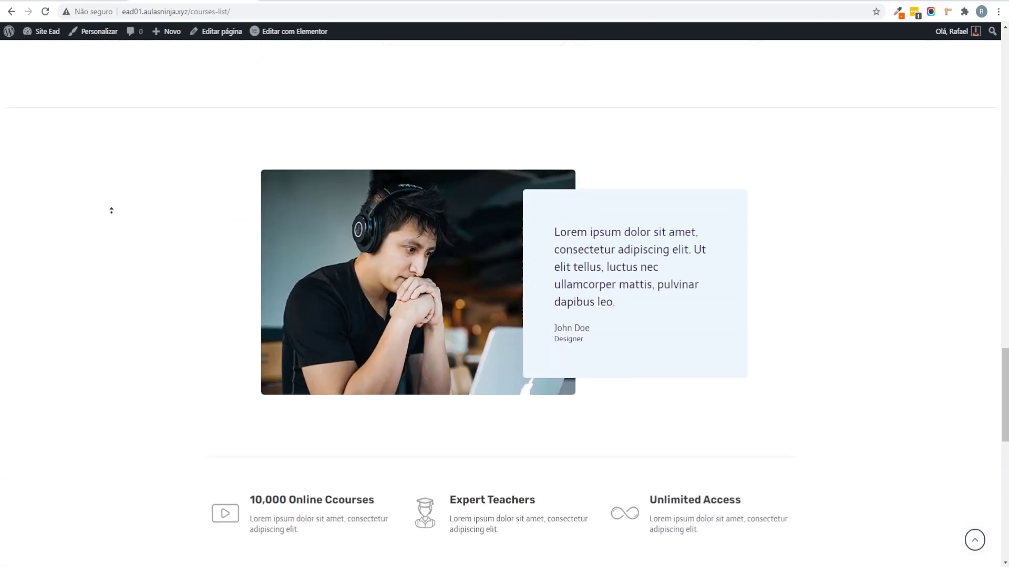
{"action": "scroll", "coordinate": [128, 248], "scroll_direction": "up", "scroll_amount": 15}
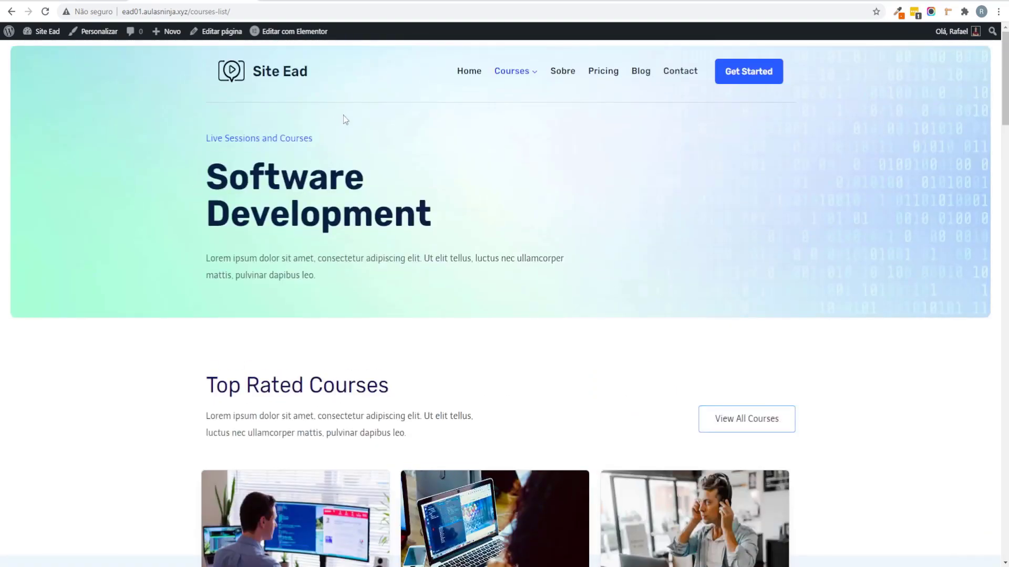
{"action": "left_click", "coordinate": [16, 12]}
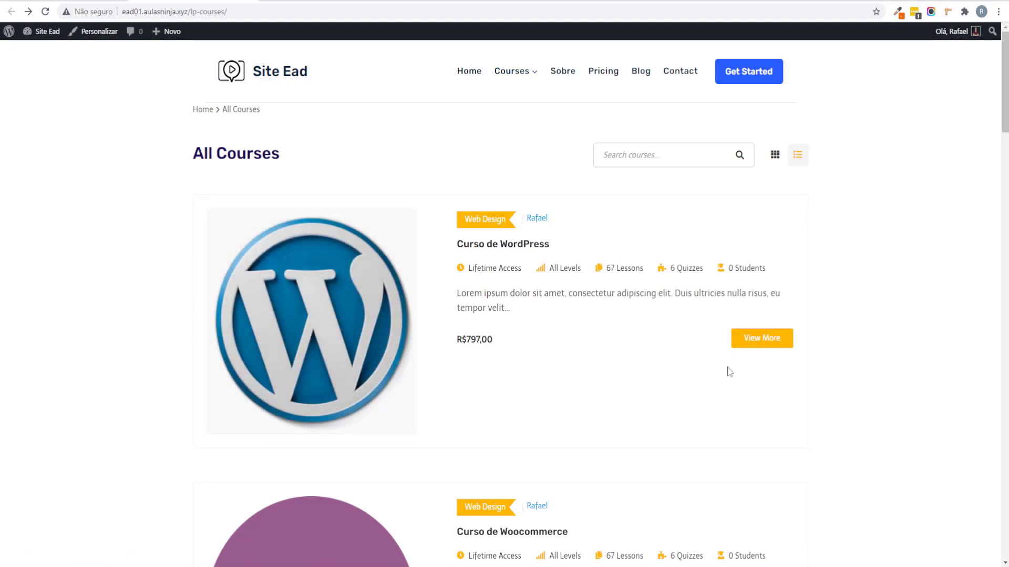
{"action": "scroll", "coordinate": [417, 282], "scroll_direction": "down", "scroll_amount": 4}
{"action": "scroll", "coordinate": [417, 283], "scroll_direction": "up", "scroll_amount": 4}
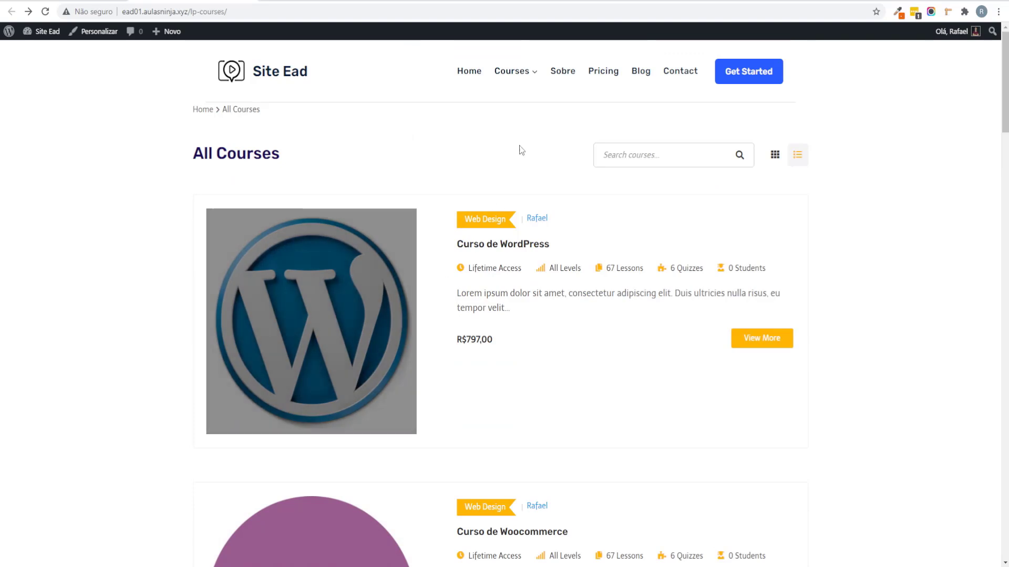
{"action": "mouse_move", "coordinate": [521, 82]}
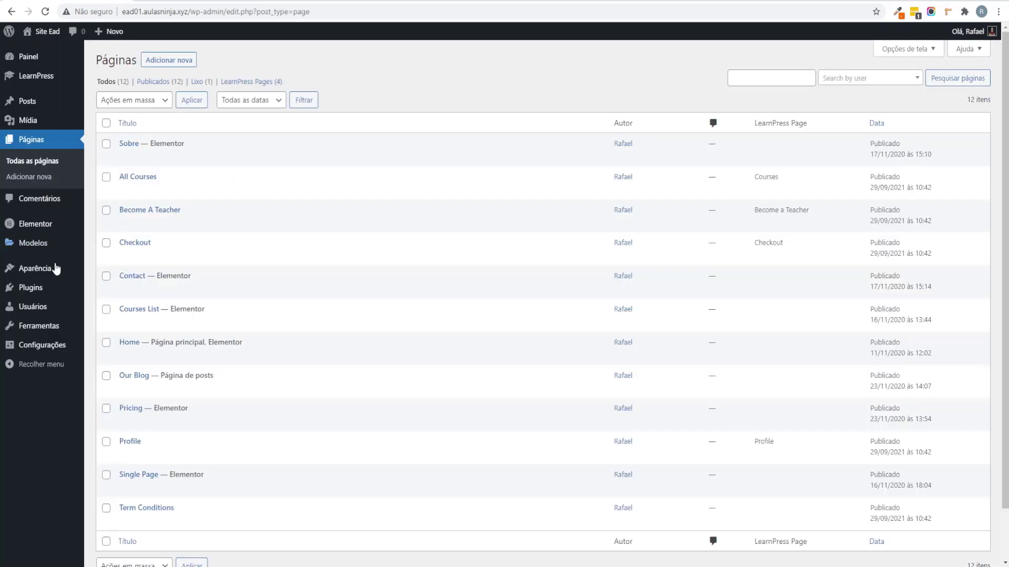
{"action": "mouse_move", "coordinate": [150, 305]}
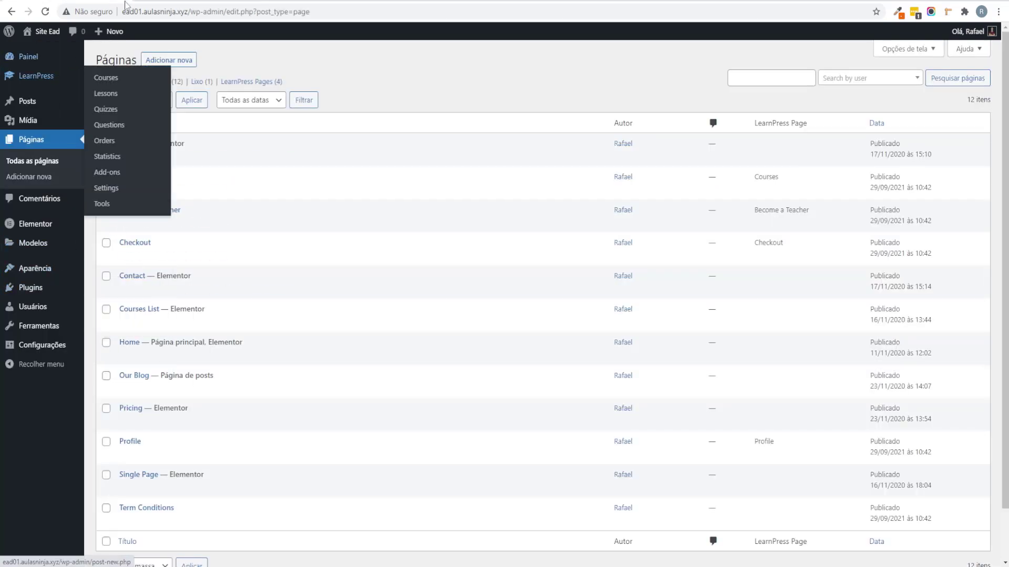
{"action": "left_click", "coordinate": [173, 1]}
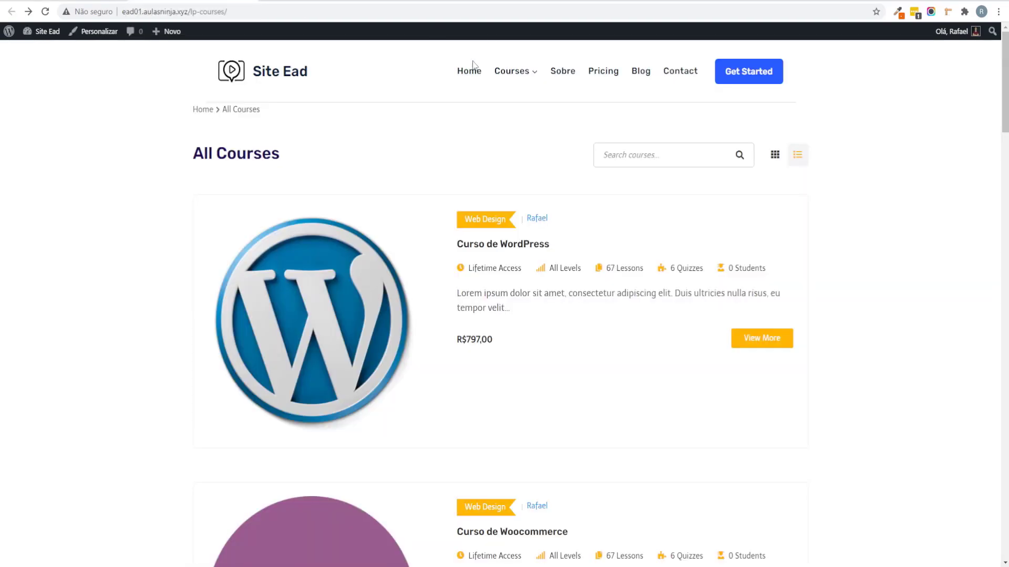
{"action": "middle_click", "coordinate": [67, 333]}
{"action": "scroll", "coordinate": [66, 333], "scroll_direction": "down", "scroll_amount": 15}
{"action": "scroll", "coordinate": [214, 119], "scroll_direction": "up", "scroll_amount": 16}
{"action": "left_click", "coordinate": [214, 119]}
{"action": "mouse_move", "coordinate": [528, 80]}
{"action": "left_click", "coordinate": [534, 114]}
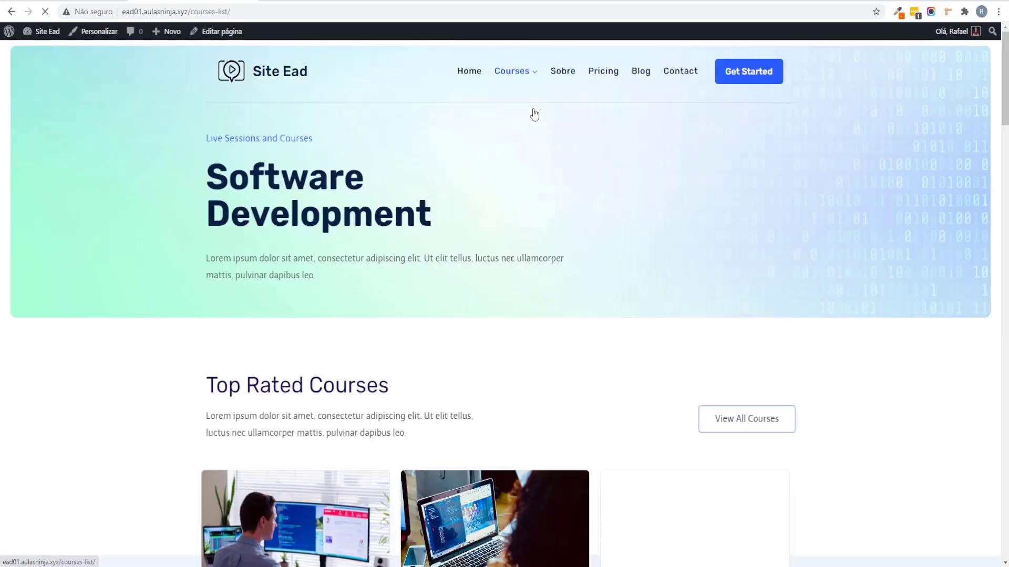
{"action": "scroll", "coordinate": [436, 339], "scroll_direction": "down", "scroll_amount": 6}
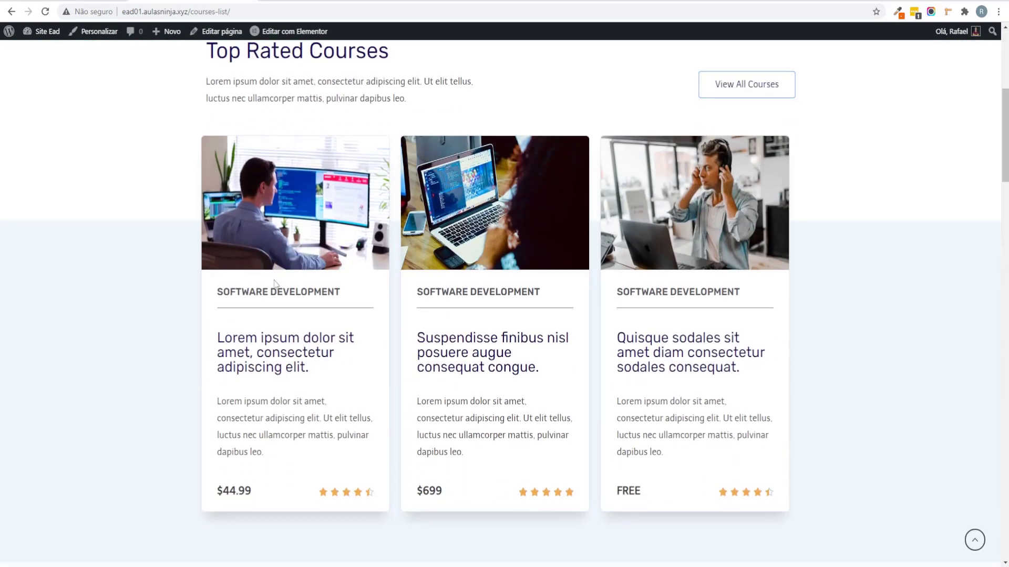
{"action": "scroll", "coordinate": [274, 283], "scroll_direction": "up", "scroll_amount": 6}
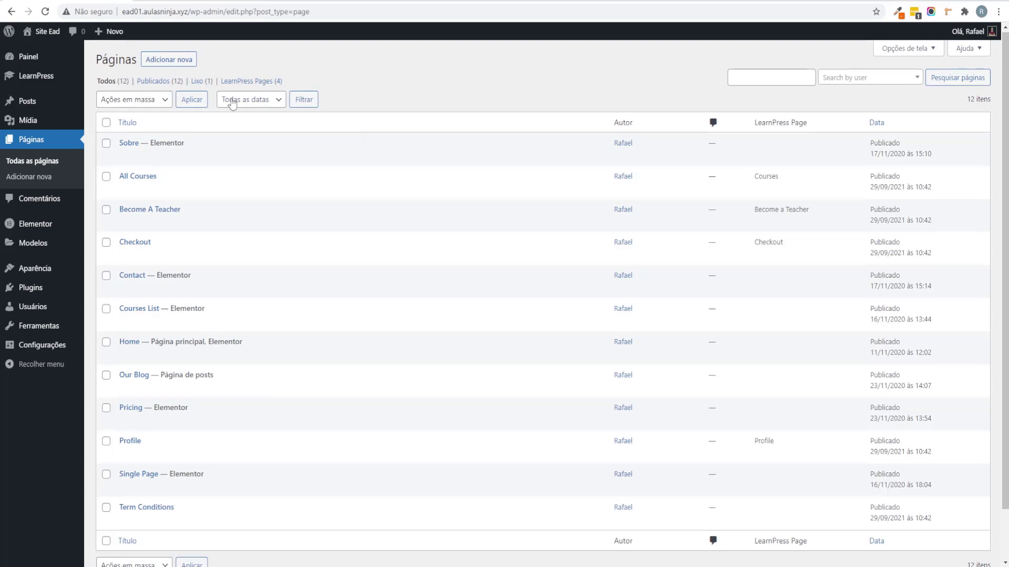
Step: Rename the Become A Teacher page to 'Seja um Instrutor' with slug 'seja um instrutor'
{"action": "scroll", "coordinate": [221, 184], "scroll_direction": "down", "scroll_amount": 2}
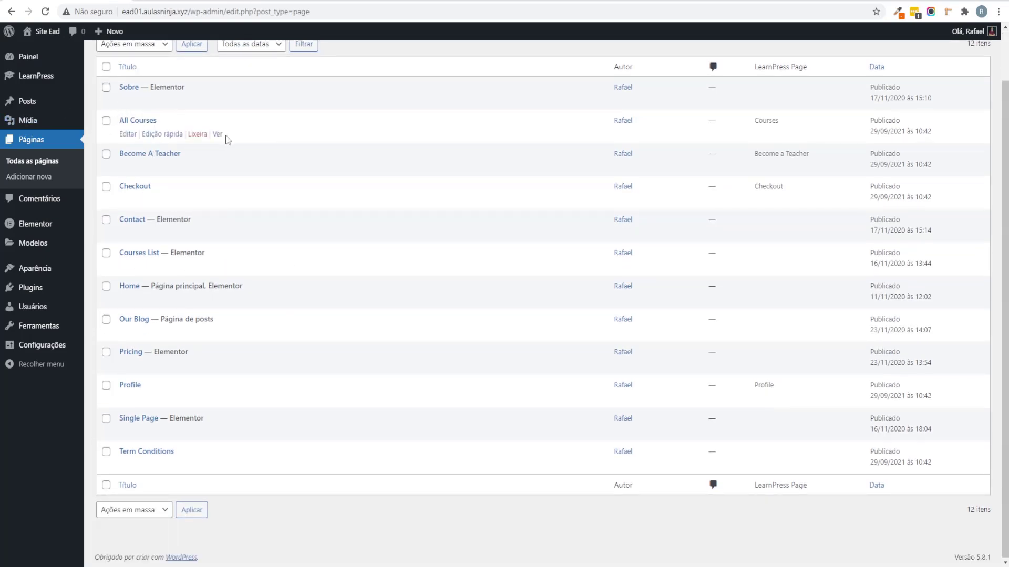
{"action": "left_click", "coordinate": [160, 167]}
{"action": "left_click_drag", "start_coordinate": [227, 172], "coordinate": [120, 173]}
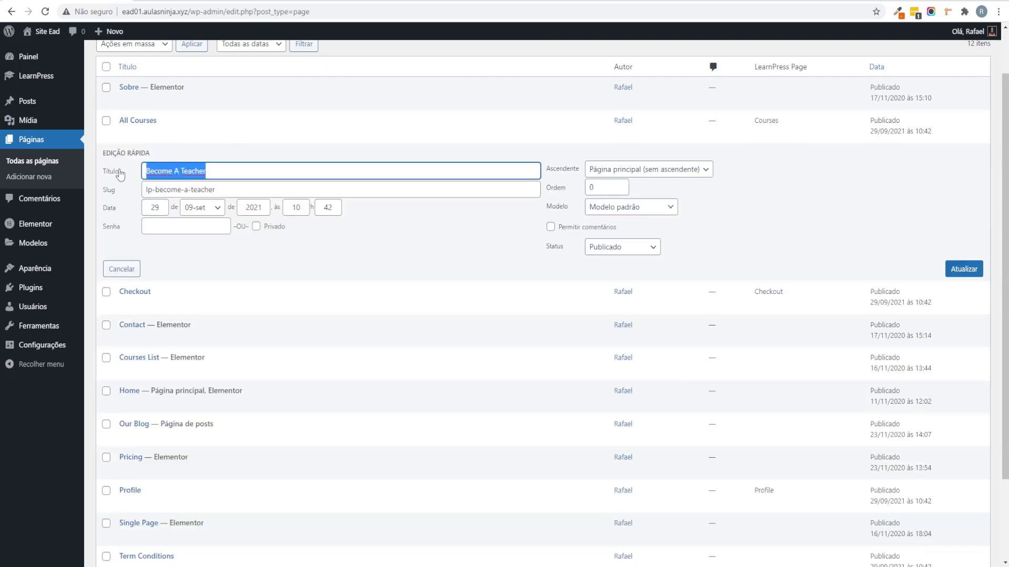
{"action": "type", "text": "Seja um Ins"}
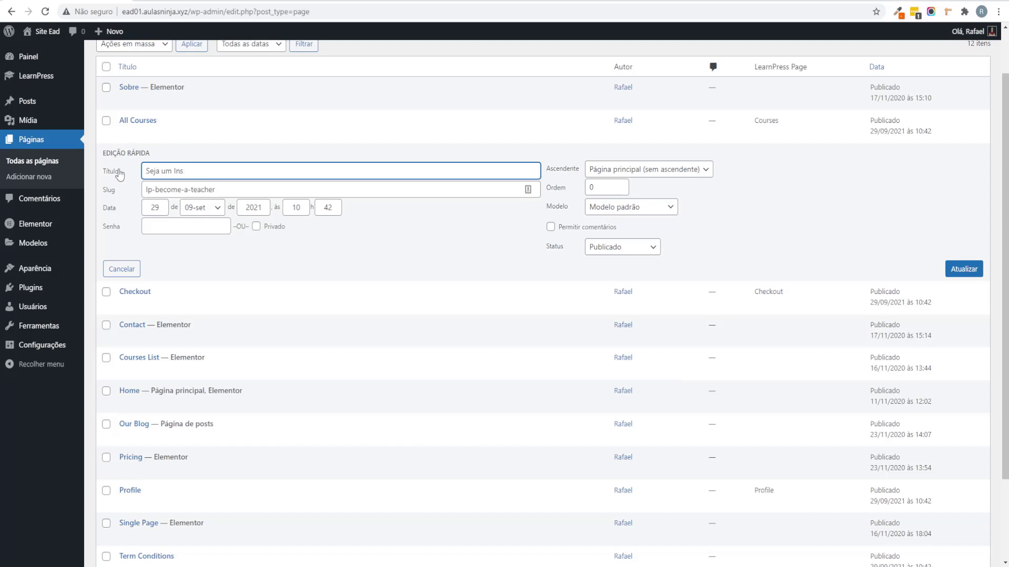
{"action": "type", "text": "trutor"}
{"action": "key", "text": "Tab"}
{"action": "type", "text": "seja "}
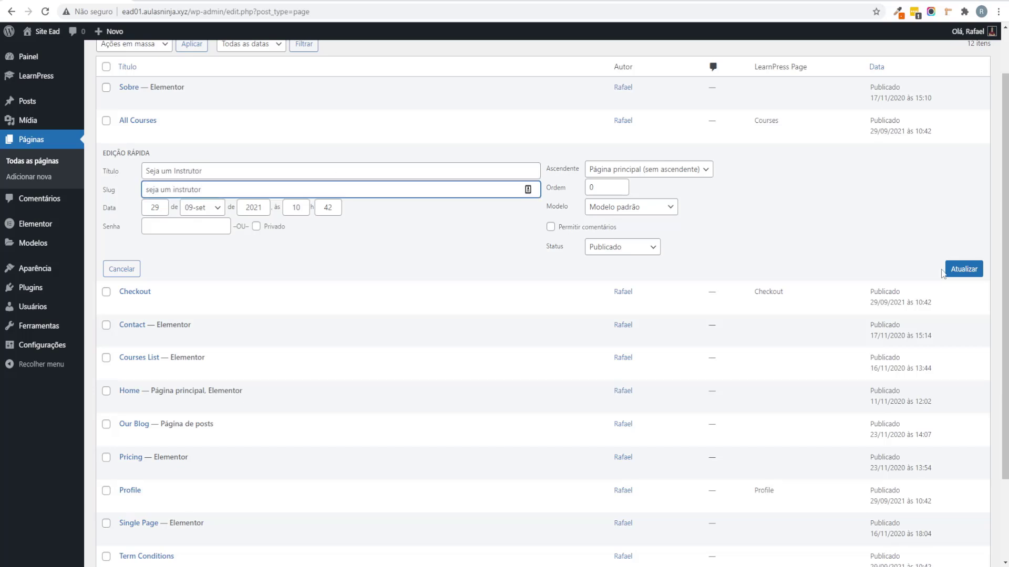
{"action": "type", "text": "um instrutor"}
{"action": "left_click", "coordinate": [964, 270]}
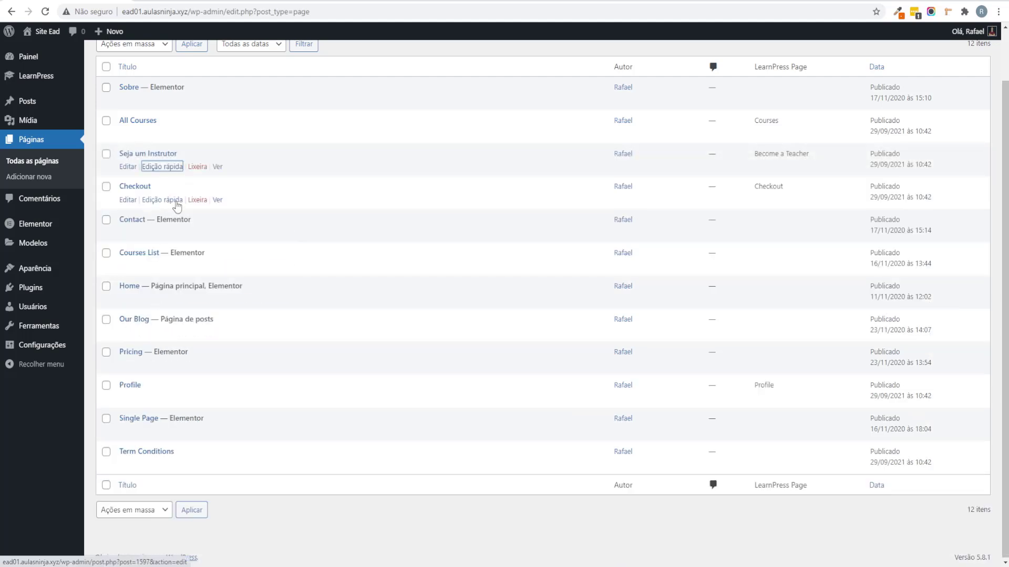
Step: Rename the Contact page to 'Contato' with slug 'contato', correcting the title typo
{"action": "left_click", "coordinate": [179, 235]}
{"action": "left_click_drag", "start_coordinate": [179, 234], "coordinate": [116, 246]}
{"action": "type", "text": "Cotn"}
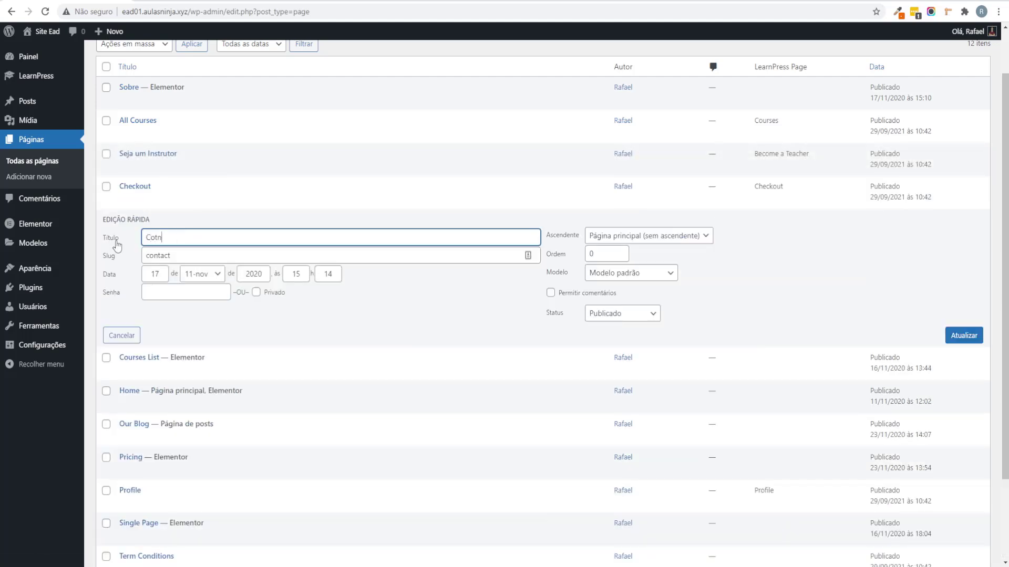
{"action": "type", "text": "ato"}
{"action": "key", "text": "Tab"}
{"action": "key", "text": "BackSpace"}
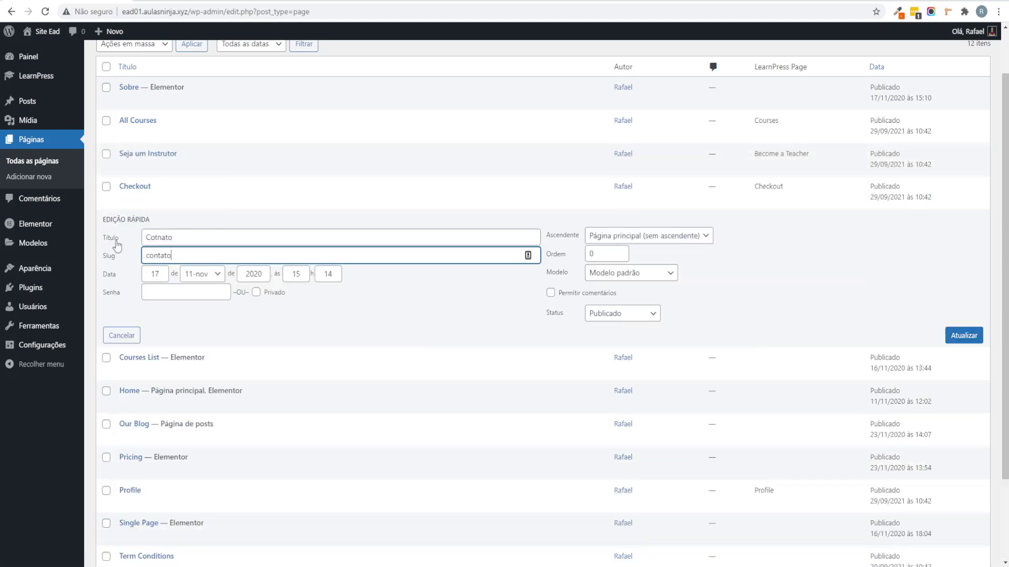
{"action": "type", "text": "contato"}
{"action": "right_click", "coordinate": [160, 232]}
{"action": "left_click", "coordinate": [160, 241]}
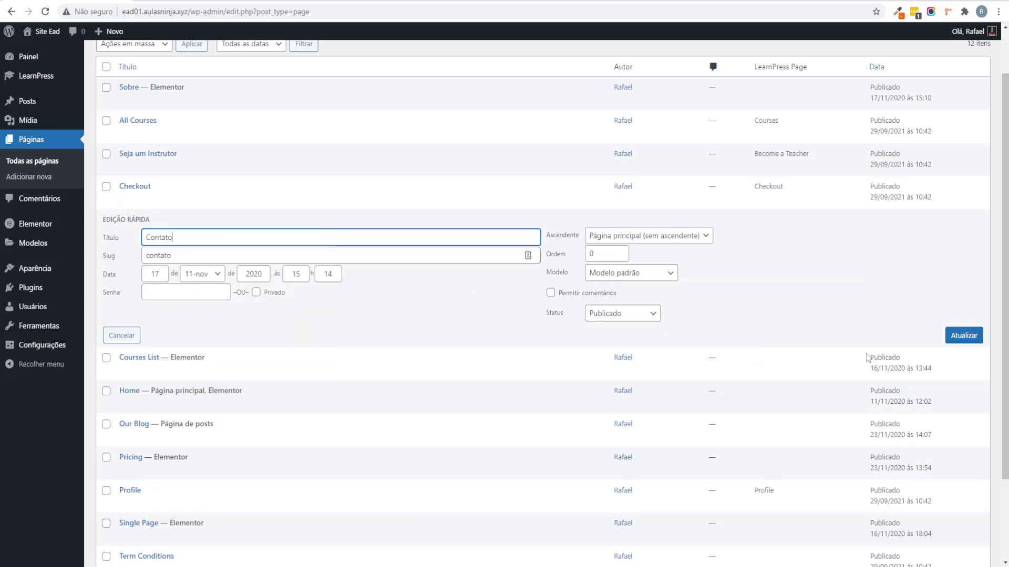
{"action": "left_click", "coordinate": [971, 339]}
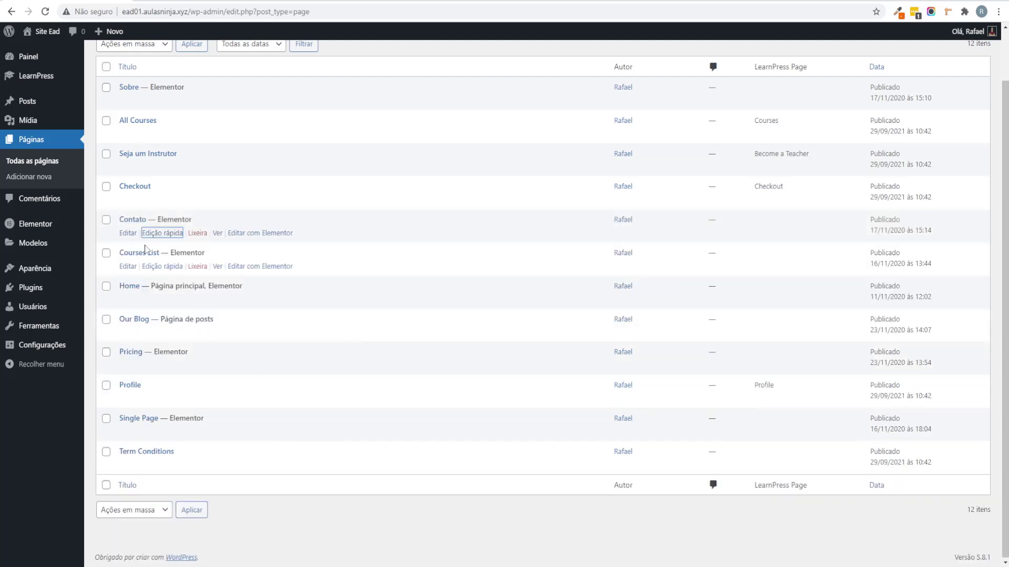
Step: Rename the Courses List page to 'Cursos' with slug 'cursos'
{"action": "left_click", "coordinate": [163, 267]}
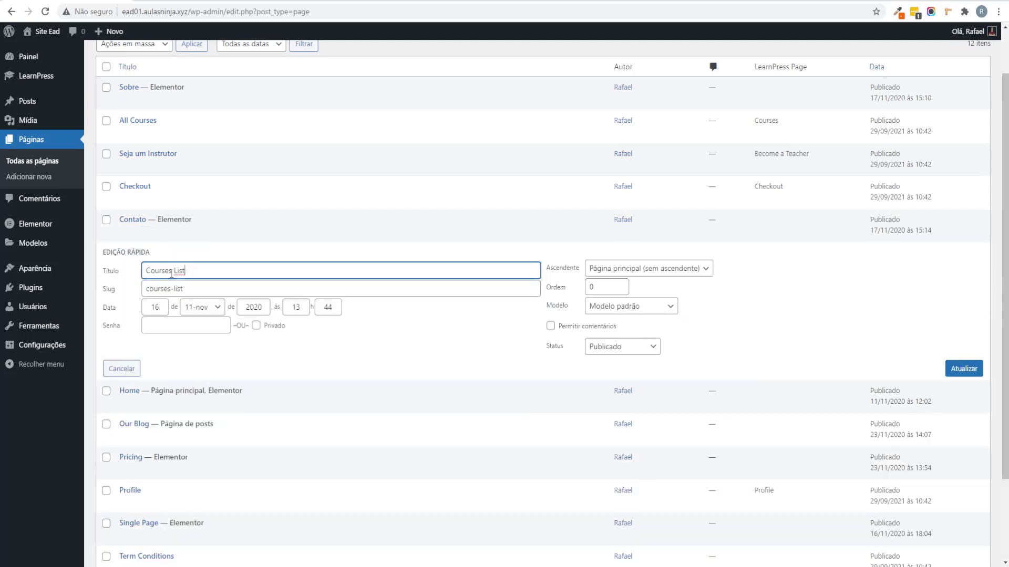
{"action": "left_click_drag", "start_coordinate": [195, 272], "coordinate": [130, 277]}
{"action": "type", "text": "Cursos"}
{"action": "key", "text": "Tab"}
{"action": "type", "text": "cu"}
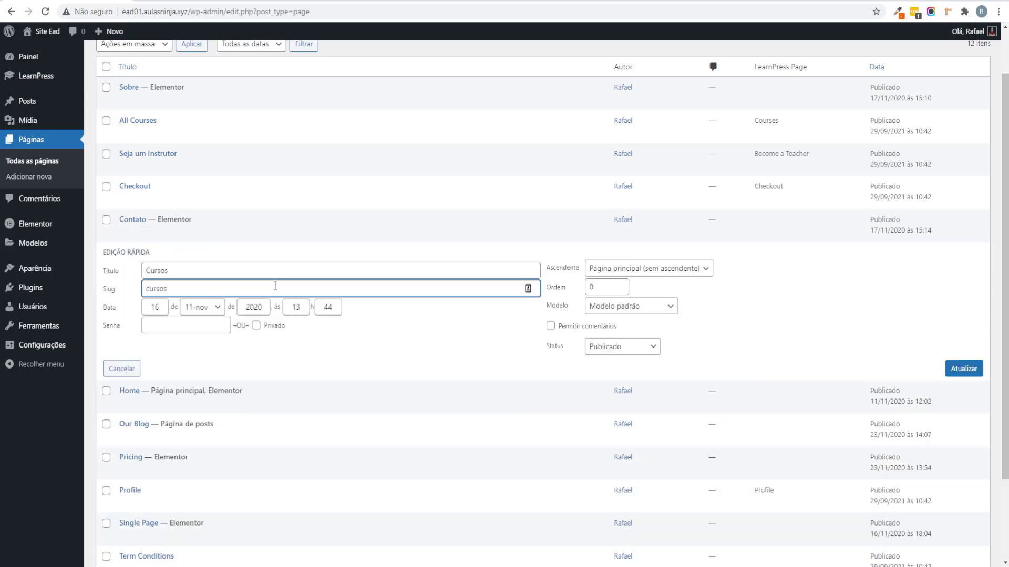
{"action": "left_click", "coordinate": [964, 368]}
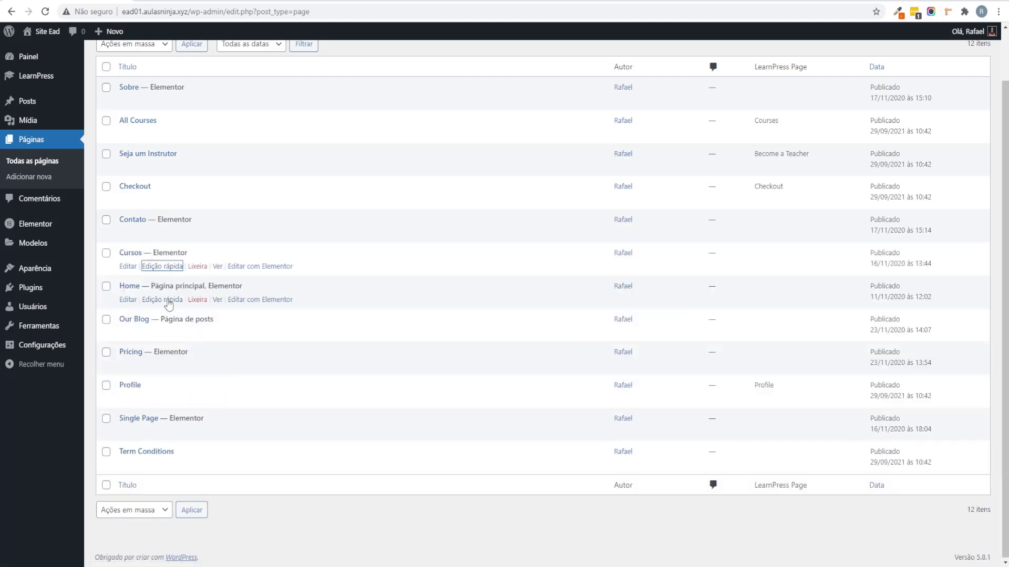
Step: Trash the Our Blog and Pricing pages, then view the Profile page on the live site
{"action": "left_click", "coordinate": [203, 333]}
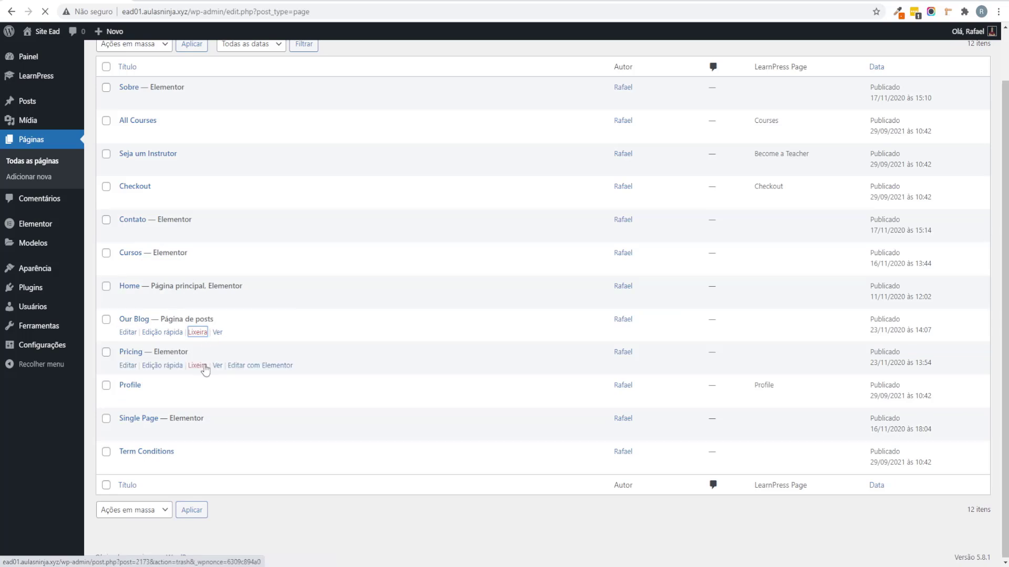
{"action": "scroll", "coordinate": [149, 381], "scroll_direction": "down", "scroll_amount": 2}
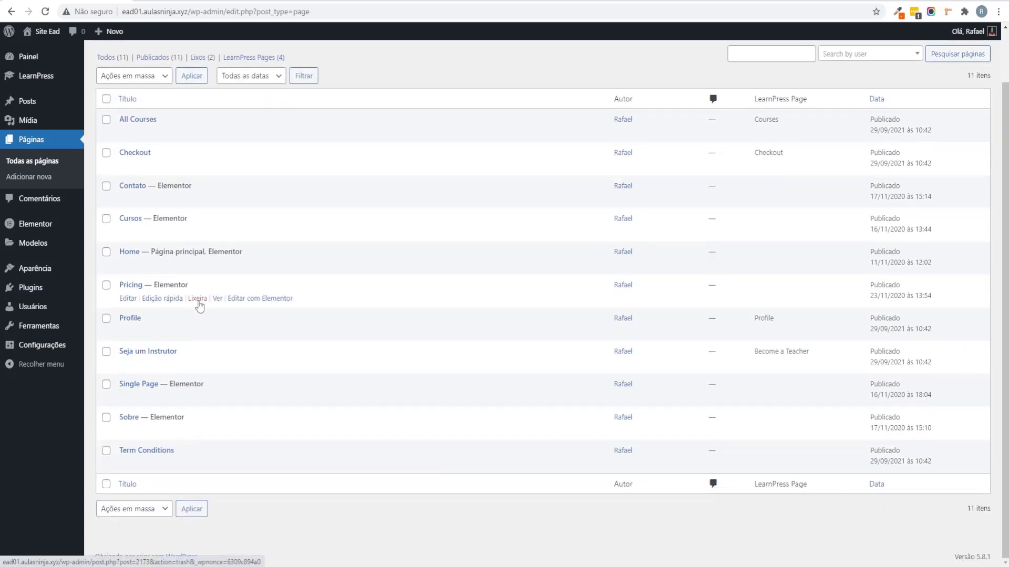
{"action": "left_click", "coordinate": [198, 300]}
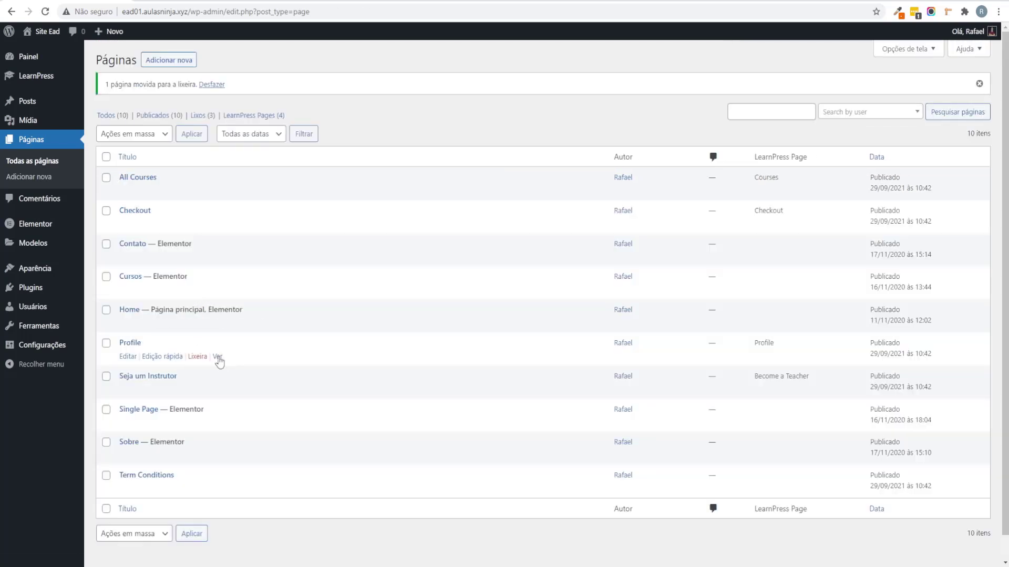
{"action": "left_click", "coordinate": [218, 357]}
{"action": "scroll", "coordinate": [278, 319], "scroll_direction": "down", "scroll_amount": 2}
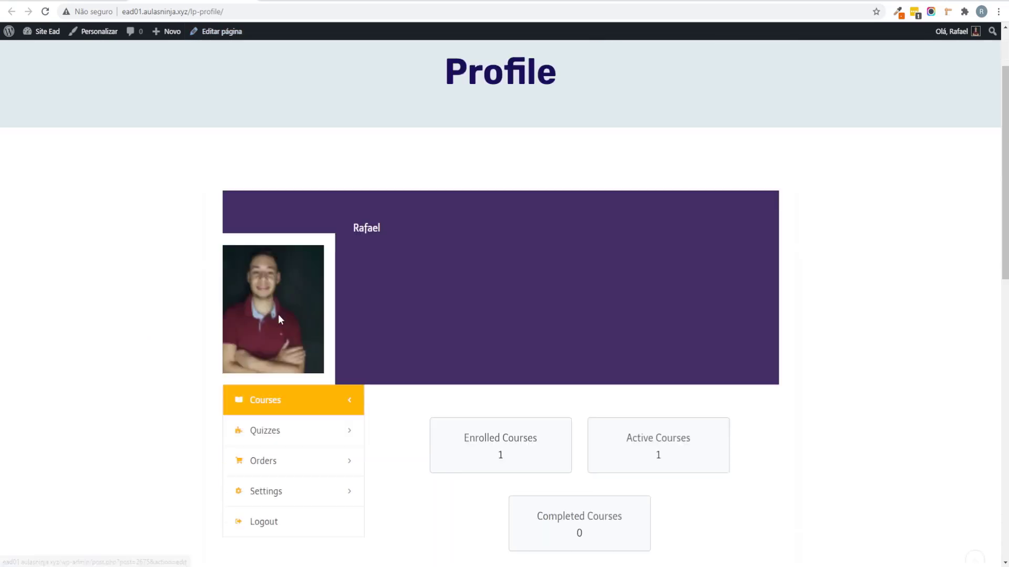
{"action": "scroll", "coordinate": [278, 320], "scroll_direction": "down", "scroll_amount": 3}
{"action": "scroll", "coordinate": [117, 353], "scroll_direction": "down", "scroll_amount": 5}
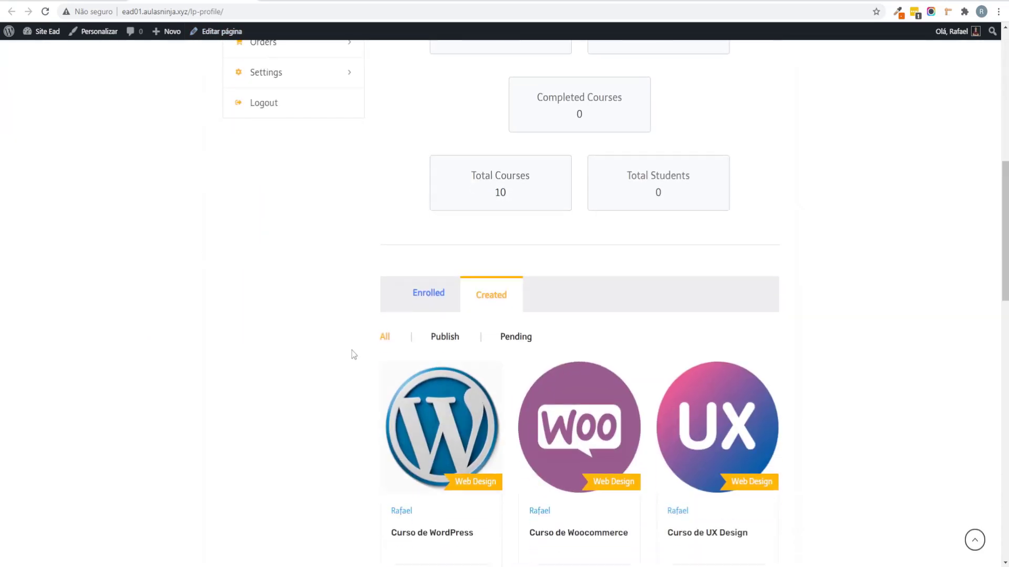
{"action": "scroll", "coordinate": [316, 388], "scroll_direction": "down", "scroll_amount": 3}
{"action": "left_click", "coordinate": [440, 167]}
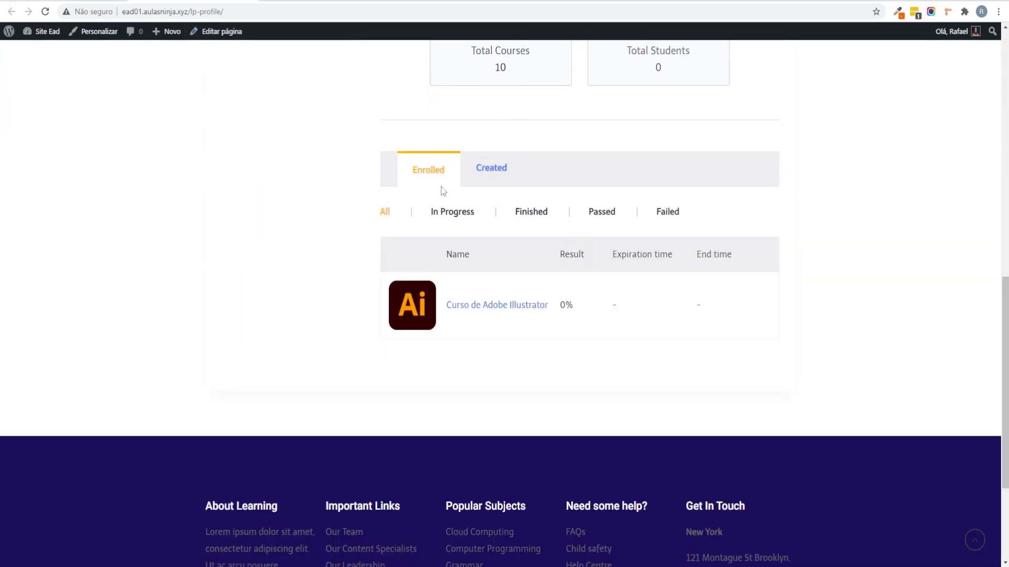
{"action": "left_click", "coordinate": [490, 176]}
{"action": "scroll", "coordinate": [514, 210], "scroll_direction": "down", "scroll_amount": 2}
{"action": "scroll", "coordinate": [514, 210], "scroll_direction": "up", "scroll_amount": 2}
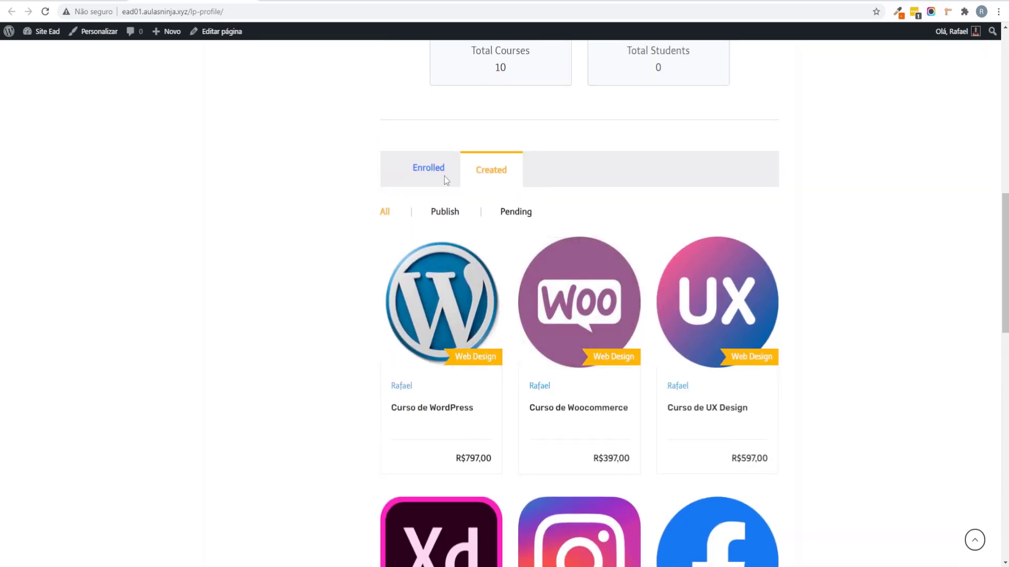
{"action": "left_click", "coordinate": [444, 179]}
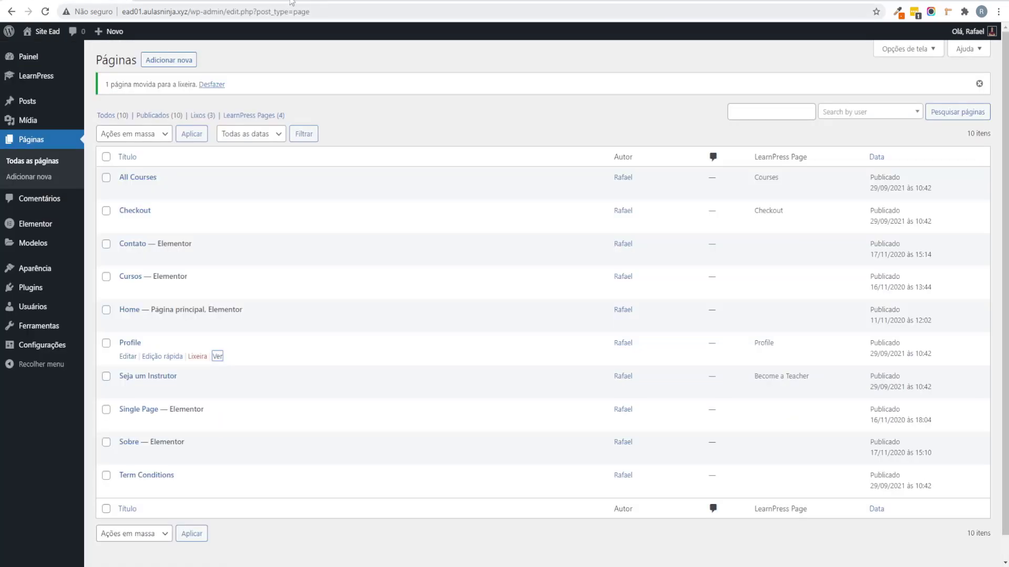
{"action": "scroll", "coordinate": [173, 389], "scroll_direction": "down", "scroll_amount": 1}
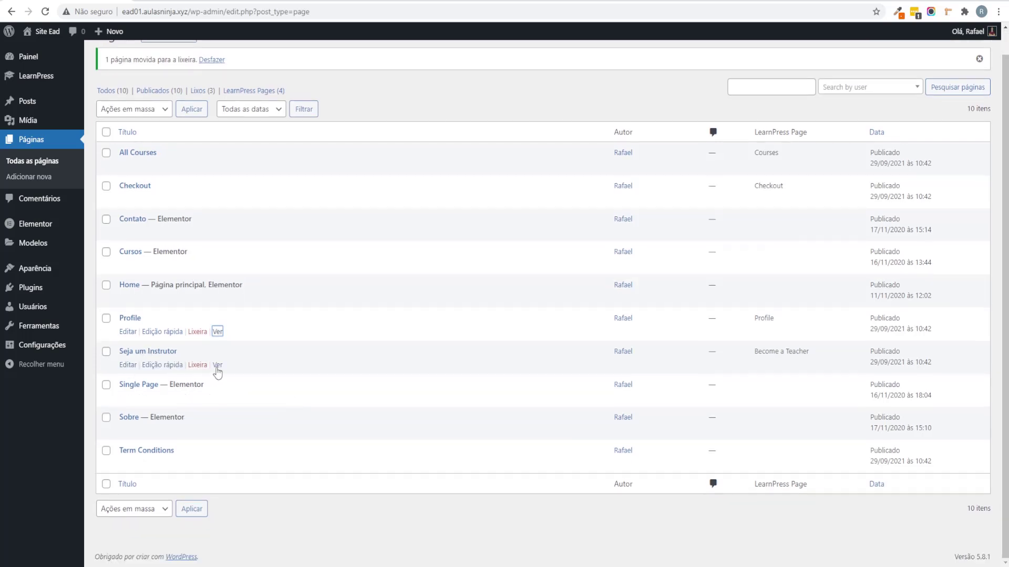
{"action": "left_click", "coordinate": [217, 367]}
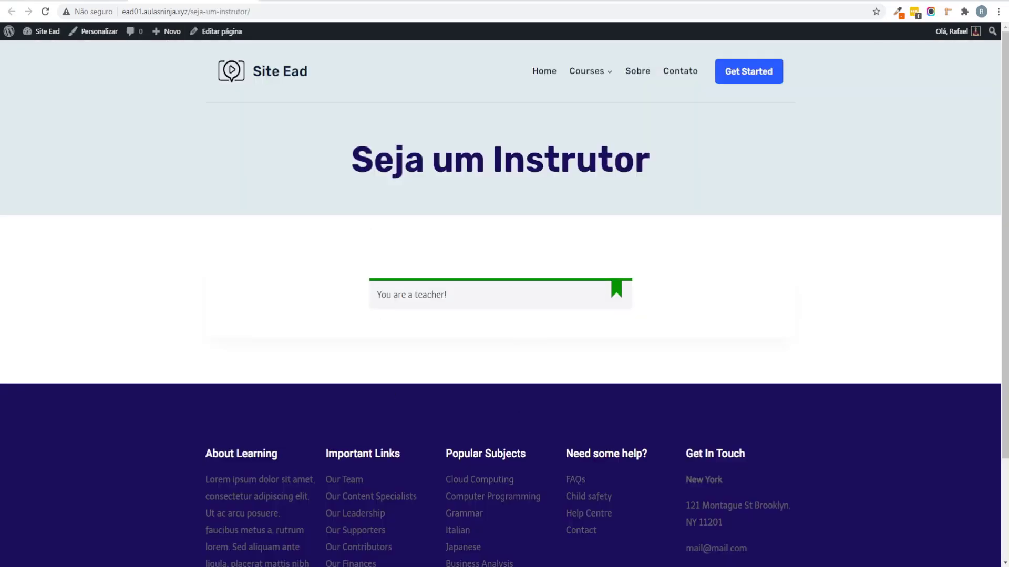
{"action": "left_click_drag", "start_coordinate": [374, 295], "coordinate": [455, 289]}
{"action": "left_click", "coordinate": [468, 321]}
{"action": "key", "text": "alt+Left"}
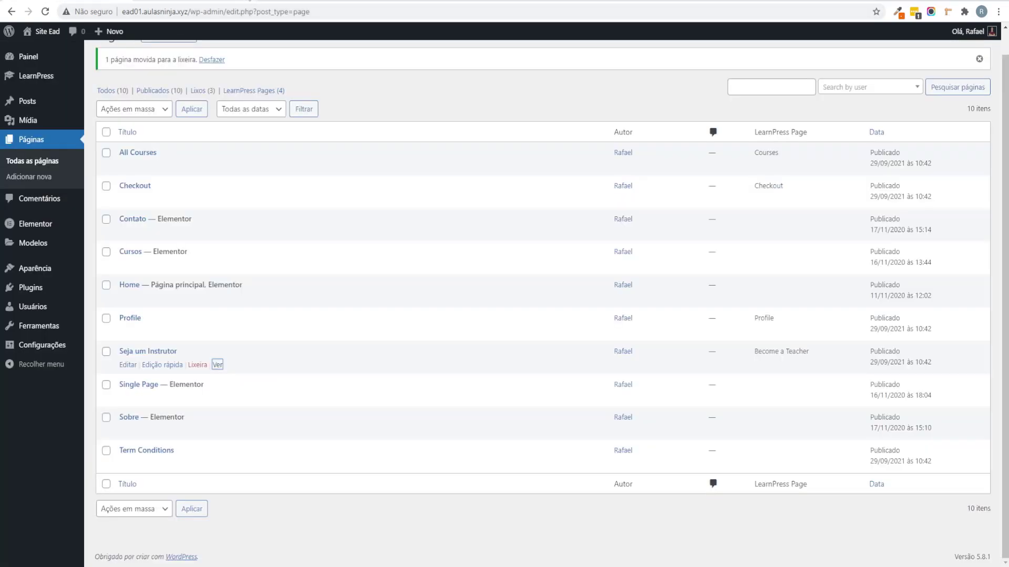
{"action": "scroll", "coordinate": [352, 105], "scroll_direction": "up", "scroll_amount": 1}
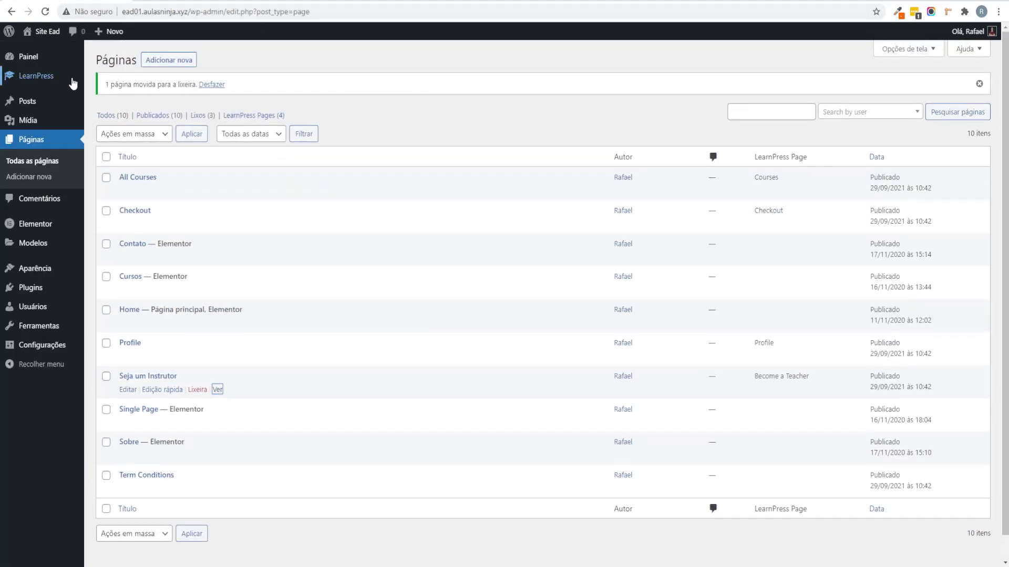
{"action": "mouse_move", "coordinate": [73, 82]}
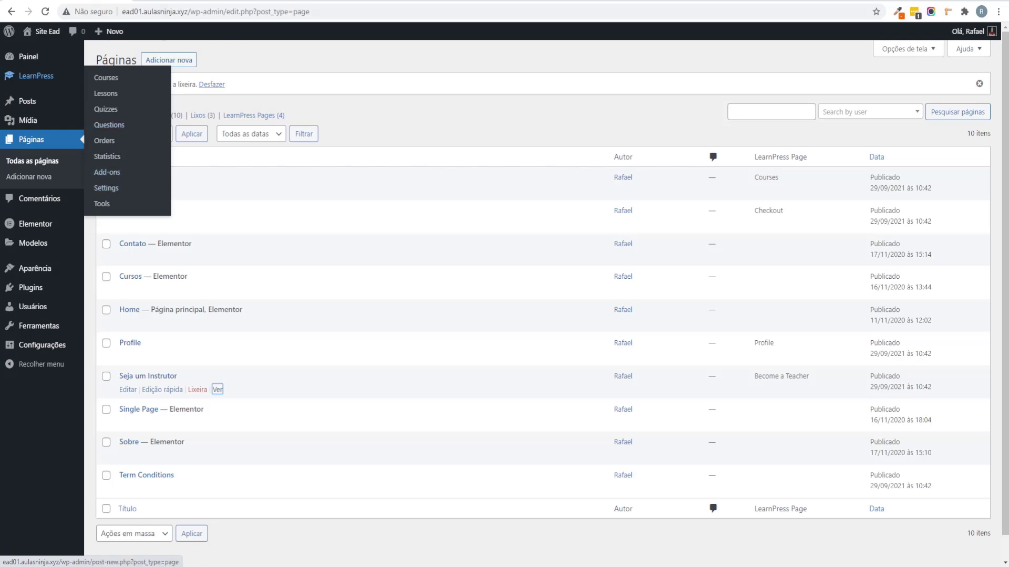
{"action": "key", "text": "alt+Right"}
{"action": "key", "text": "alt+Left"}
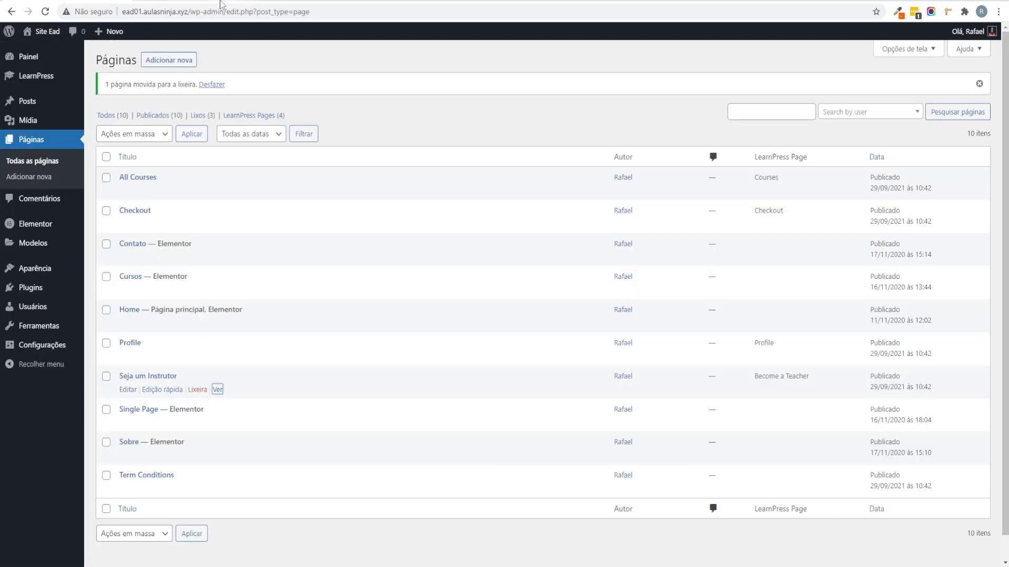
{"action": "scroll", "coordinate": [247, 399], "scroll_direction": "down", "scroll_amount": 1}
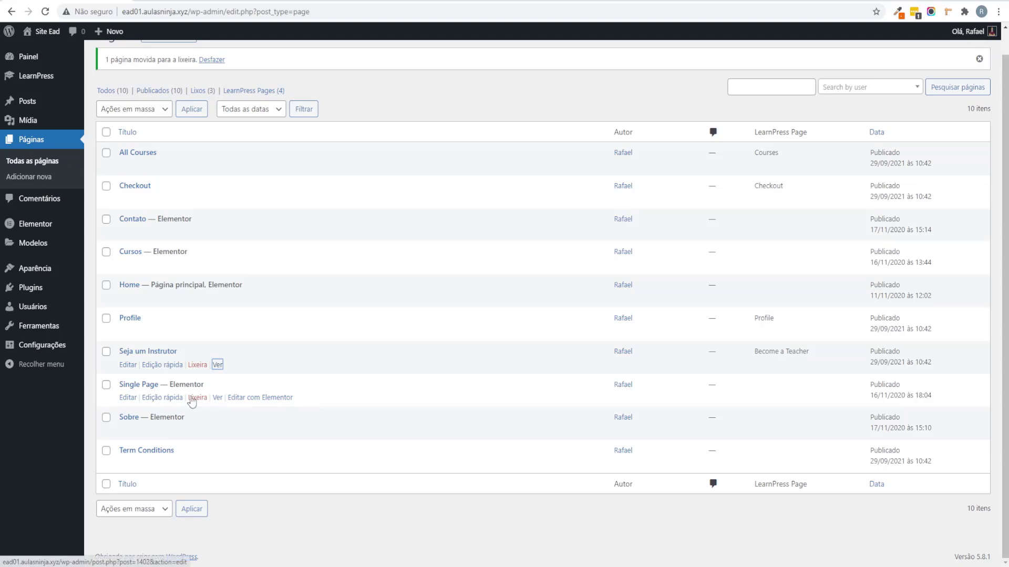
Step: Preview the Single Page on the live site, then move it to the trash
{"action": "left_click", "coordinate": [217, 399]}
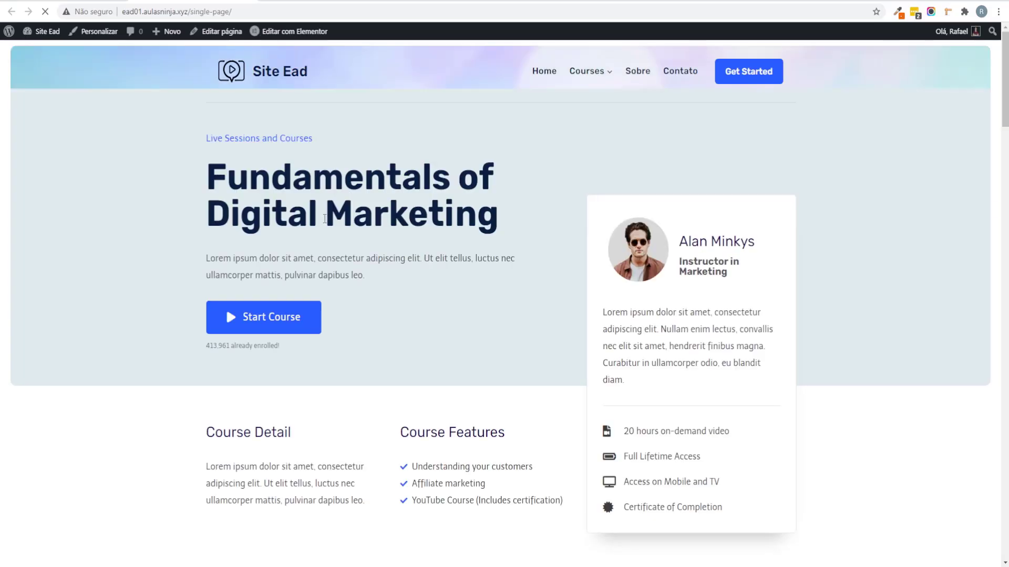
{"action": "scroll", "coordinate": [461, 235], "scroll_direction": "down", "scroll_amount": 3}
{"action": "scroll", "coordinate": [462, 235], "scroll_direction": "down", "scroll_amount": 3}
{"action": "scroll", "coordinate": [462, 235], "scroll_direction": "up", "scroll_amount": 6}
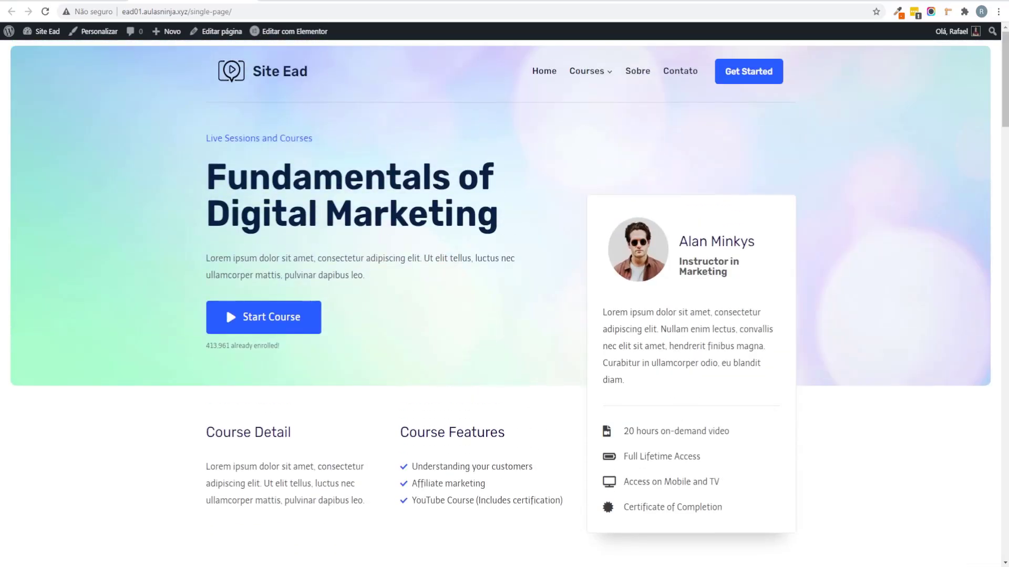
{"action": "key", "text": "alt+Left"}
{"action": "left_click", "coordinate": [198, 397]}
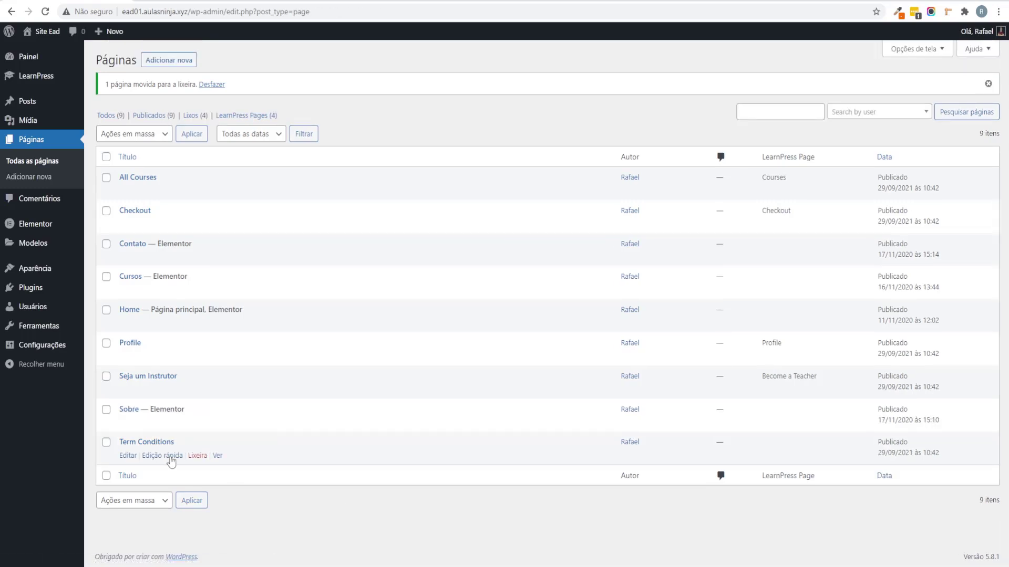
Step: Inspect the Term Conditions page through Quick Edit and its live view
{"action": "left_click", "coordinate": [170, 457]}
{"action": "scroll", "coordinate": [724, 431], "scroll_direction": "down", "scroll_amount": 3}
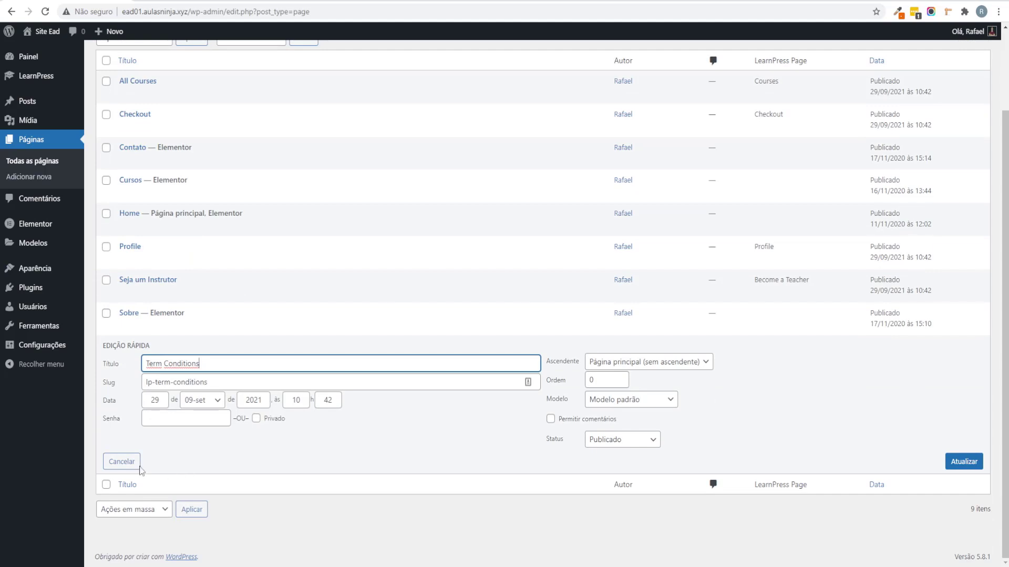
{"action": "left_click", "coordinate": [121, 466]}
{"action": "left_click", "coordinate": [217, 455]}
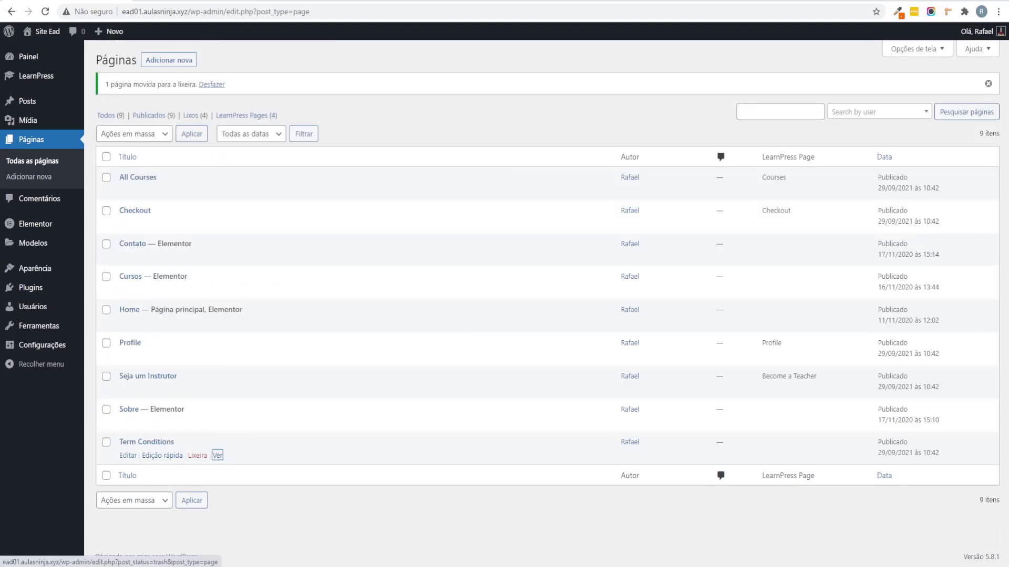
{"action": "key", "text": "alt+Left"}
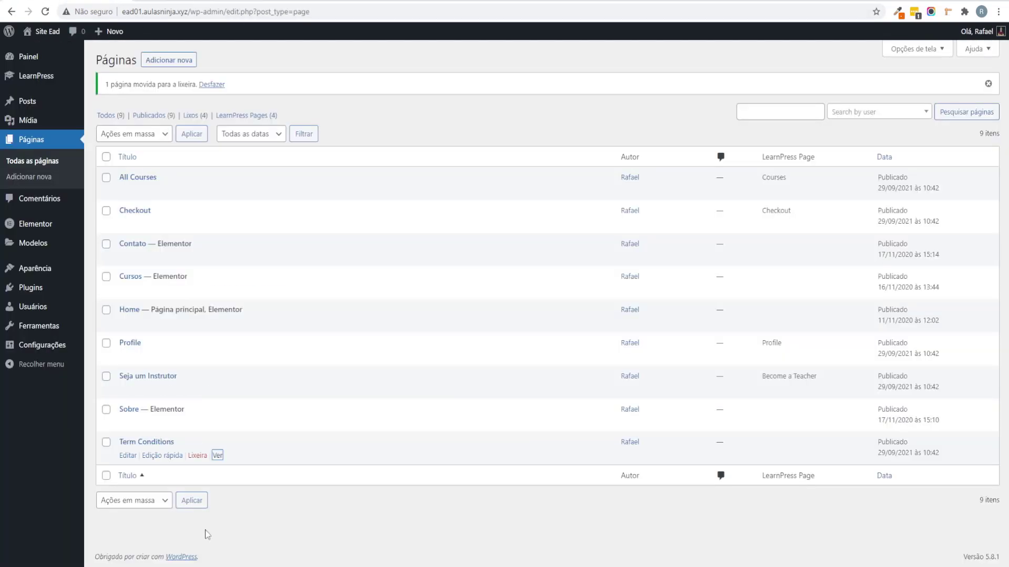
Step: Open Term Conditions in the editor, discard a test edit, and trash the page
{"action": "left_click", "coordinate": [127, 456]}
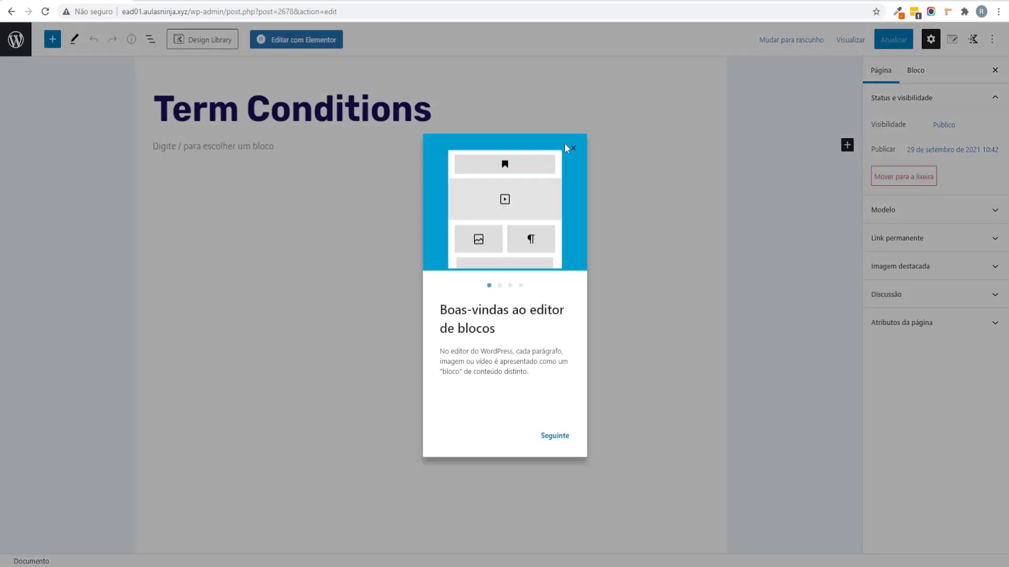
{"action": "left_click", "coordinate": [573, 148]}
{"action": "left_click", "coordinate": [243, 148]}
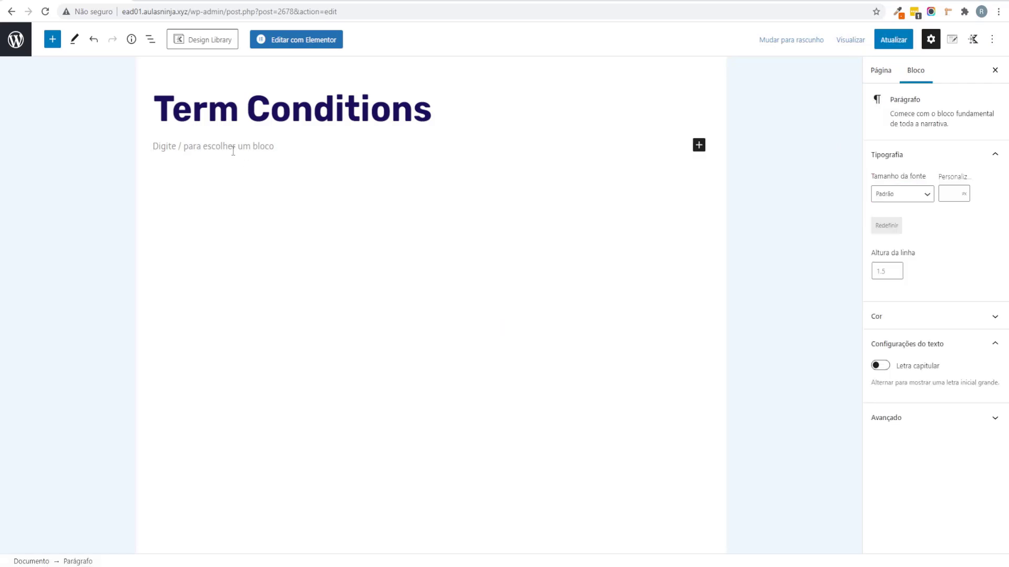
{"action": "type", "text": "asdad"}
{"action": "left_click_drag", "start_coordinate": [232, 151], "coordinate": [126, 152]}
{"action": "key", "text": "BackSpace"}
{"action": "left_click", "coordinate": [7, 42]}
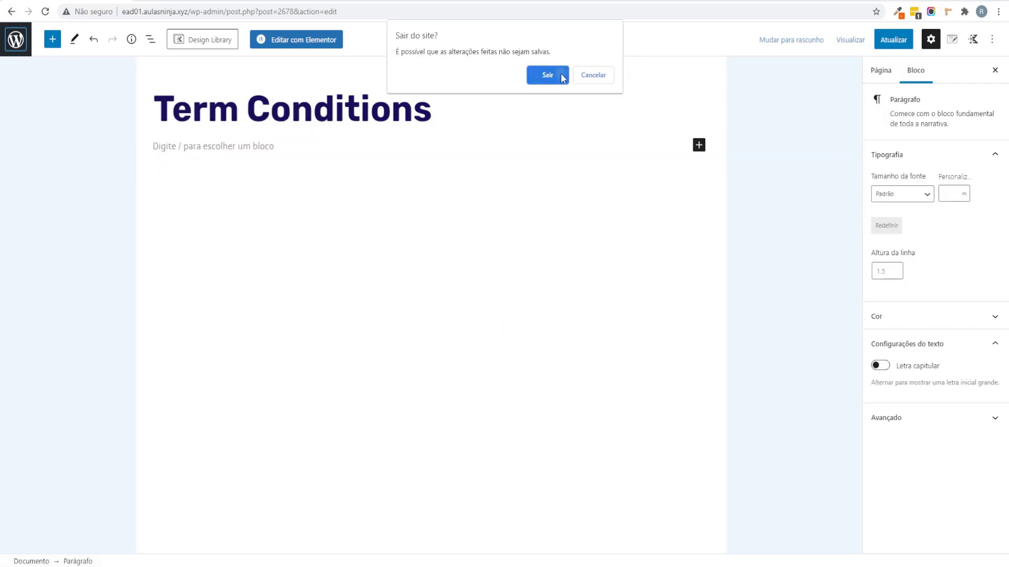
{"action": "left_click", "coordinate": [548, 75]}
{"action": "left_click", "coordinate": [198, 422]}
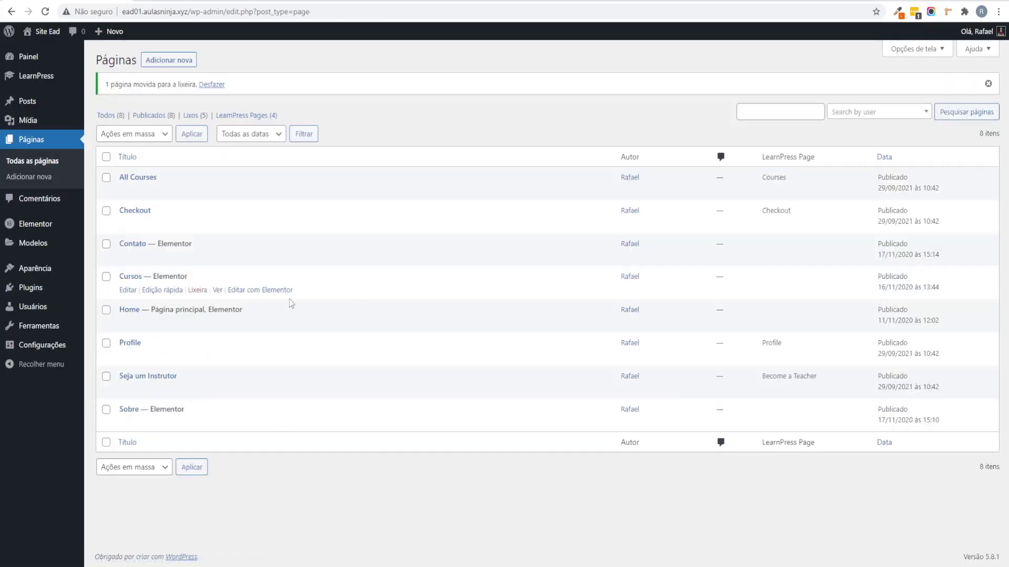
Step: Filter the list to the four LearnPress pages, then return to all pages
{"action": "left_click", "coordinate": [246, 115]}
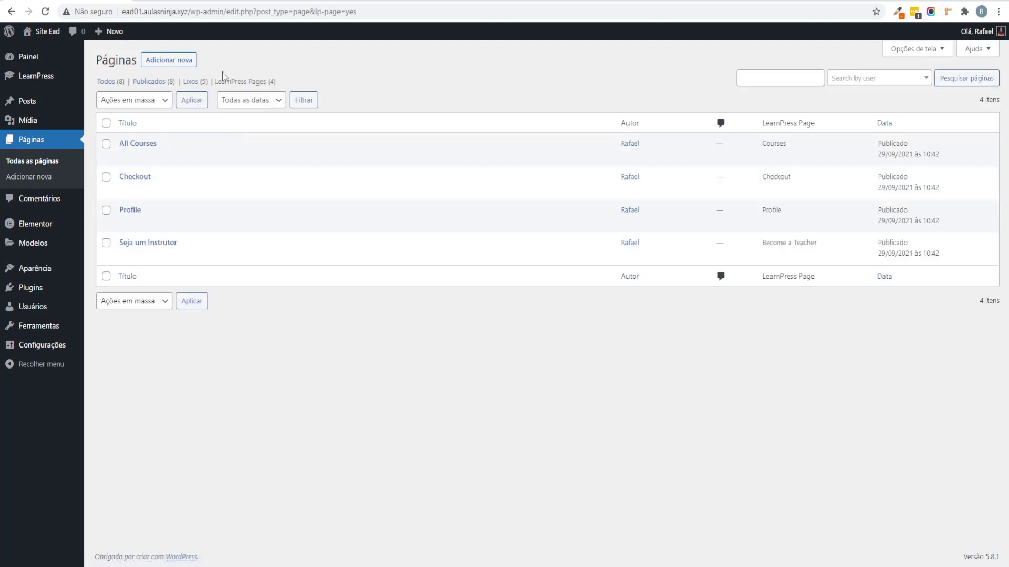
{"action": "left_click_drag", "start_coordinate": [223, 77], "coordinate": [287, 99]}
{"action": "left_click", "coordinate": [310, 88]}
{"action": "left_click_drag", "start_coordinate": [149, 210], "coordinate": [117, 175]}
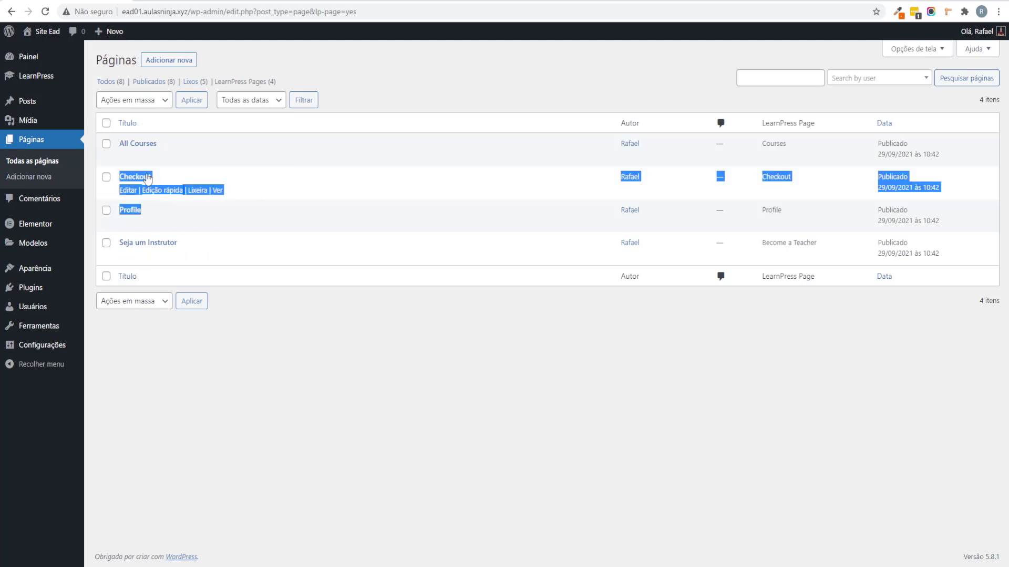
{"action": "left_click", "coordinate": [417, 372]}
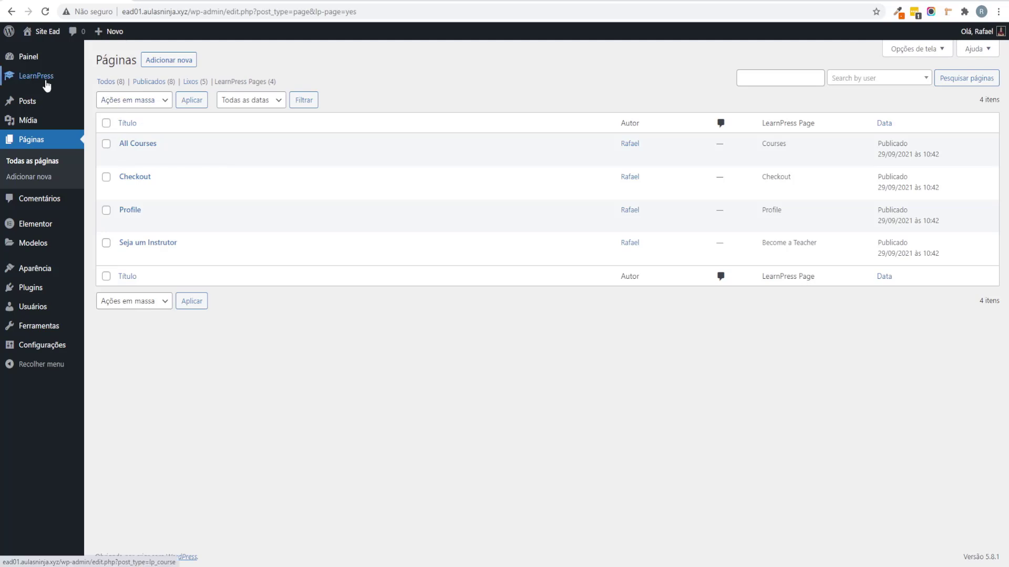
{"action": "left_click", "coordinate": [40, 145]}
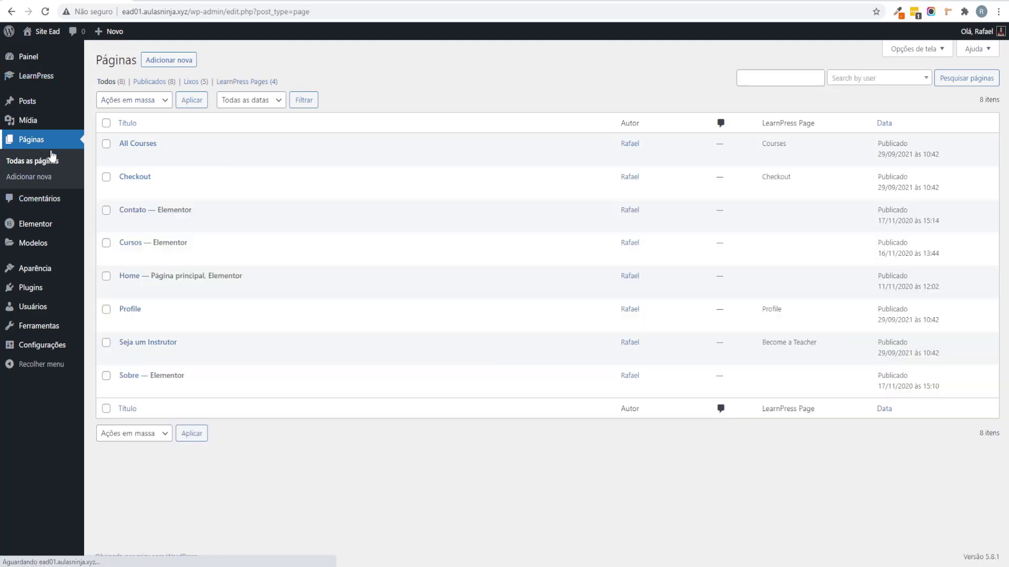
Step: Remove the invalid Single Page, Pricing and Blog items from the Online Course Menu
{"action": "mouse_move", "coordinate": [61, 270]}
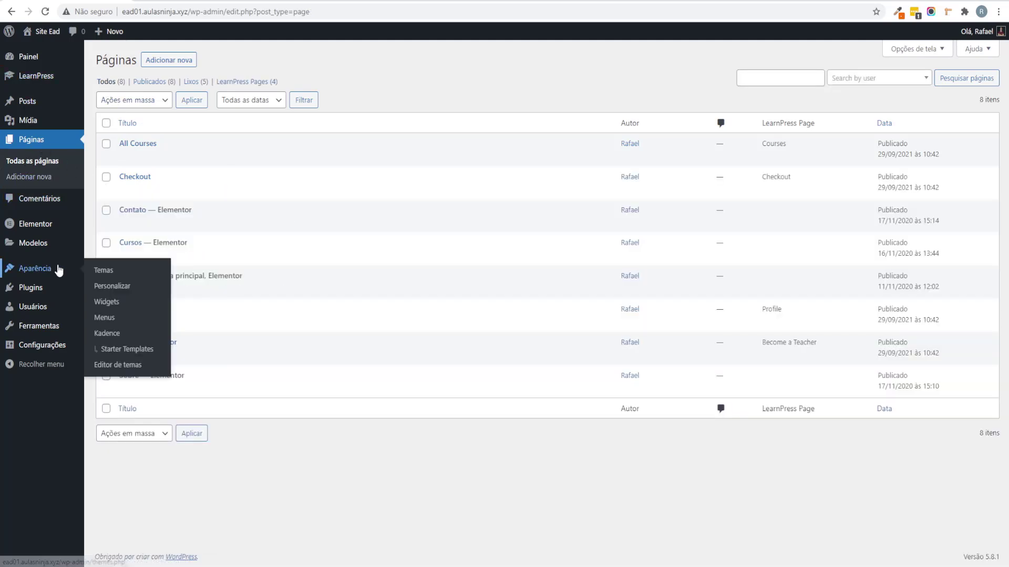
{"action": "left_click", "coordinate": [107, 318]}
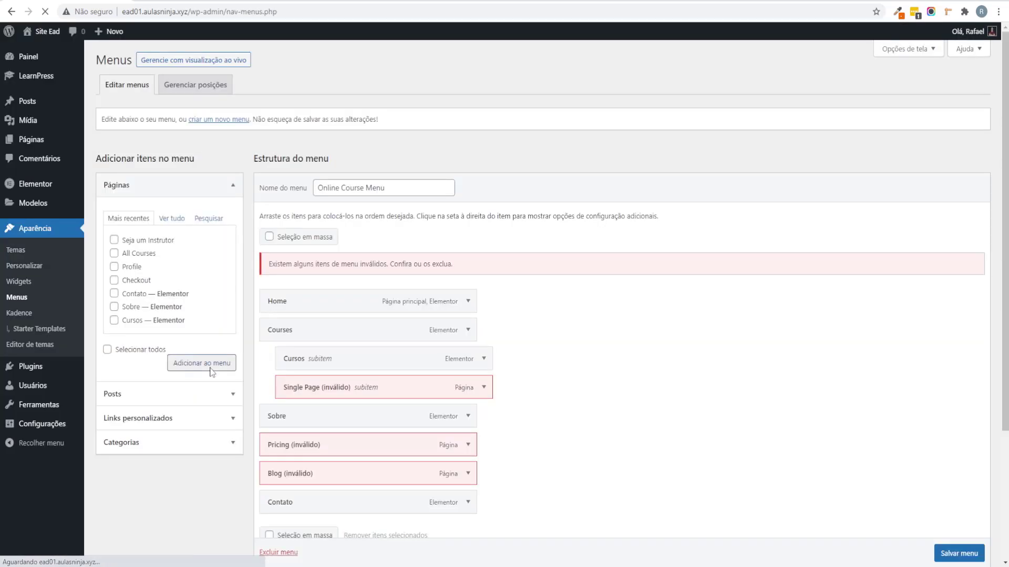
{"action": "scroll", "coordinate": [499, 385], "scroll_direction": "down", "scroll_amount": 2}
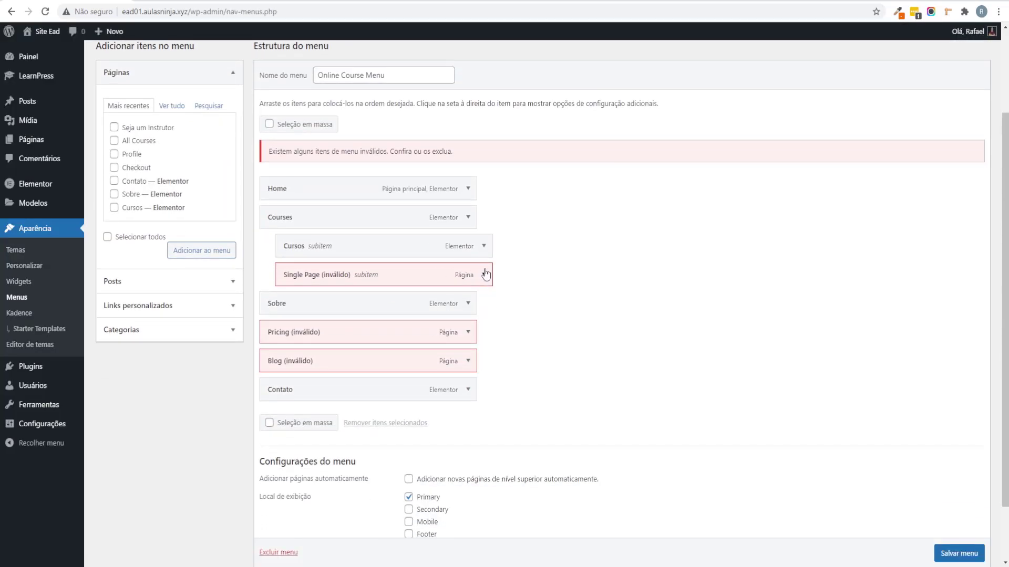
{"action": "left_click", "coordinate": [483, 274]}
{"action": "left_click", "coordinate": [293, 378]}
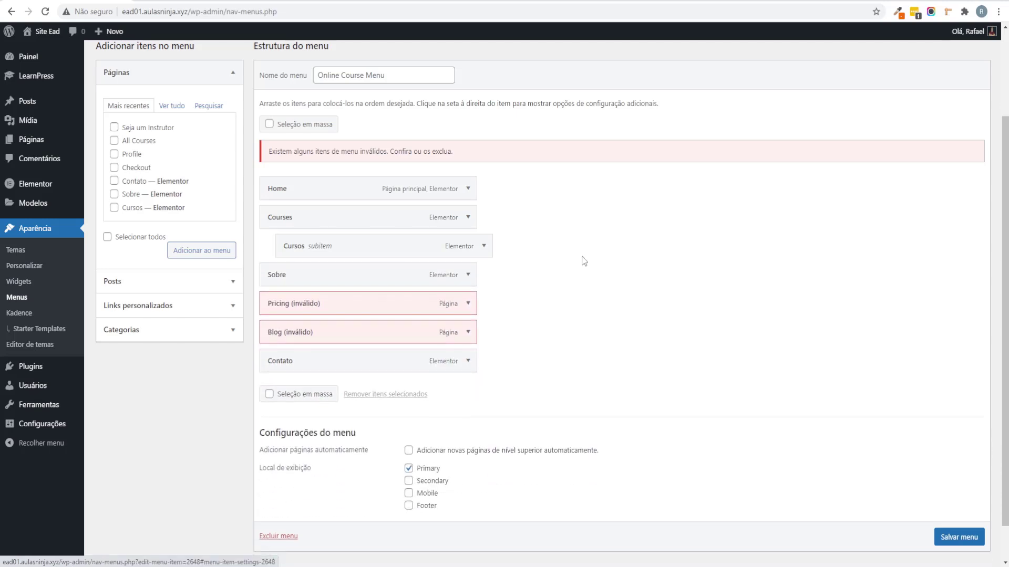
{"action": "scroll", "coordinate": [482, 278], "scroll_direction": "down", "scroll_amount": 1}
{"action": "left_click", "coordinate": [468, 262]}
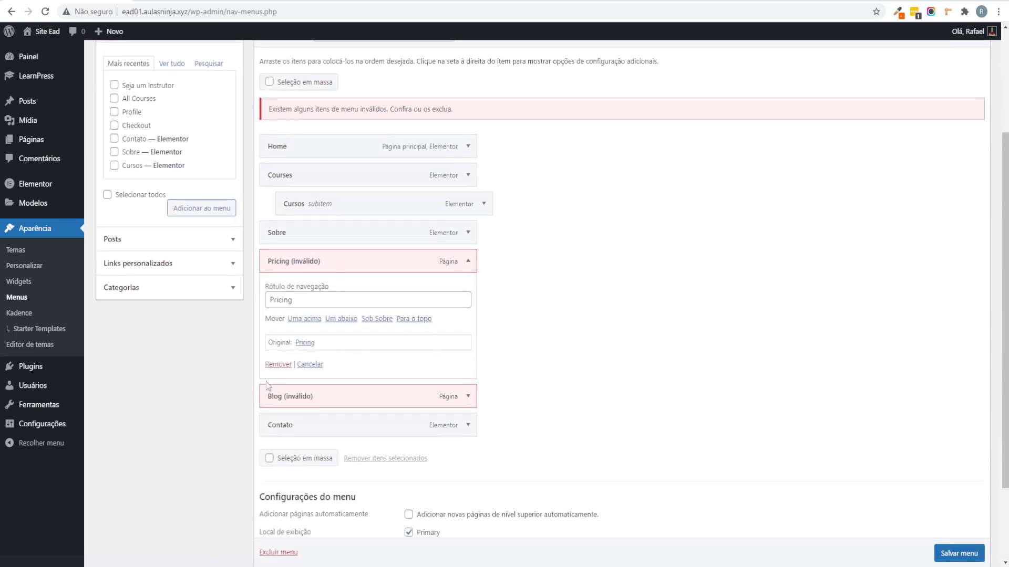
{"action": "left_click", "coordinate": [270, 371]}
{"action": "left_click", "coordinate": [468, 289]}
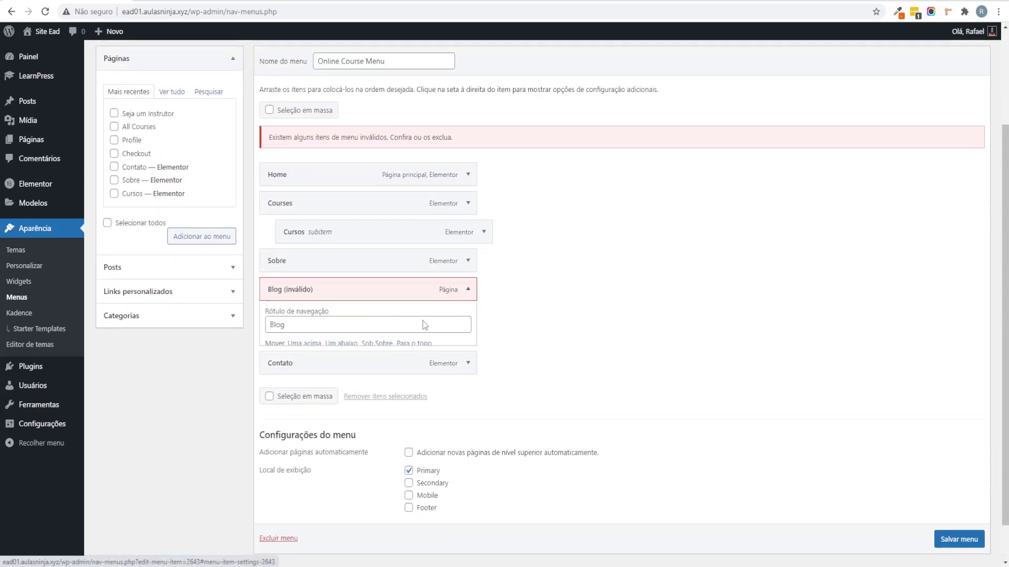
{"action": "left_click", "coordinate": [278, 392]}
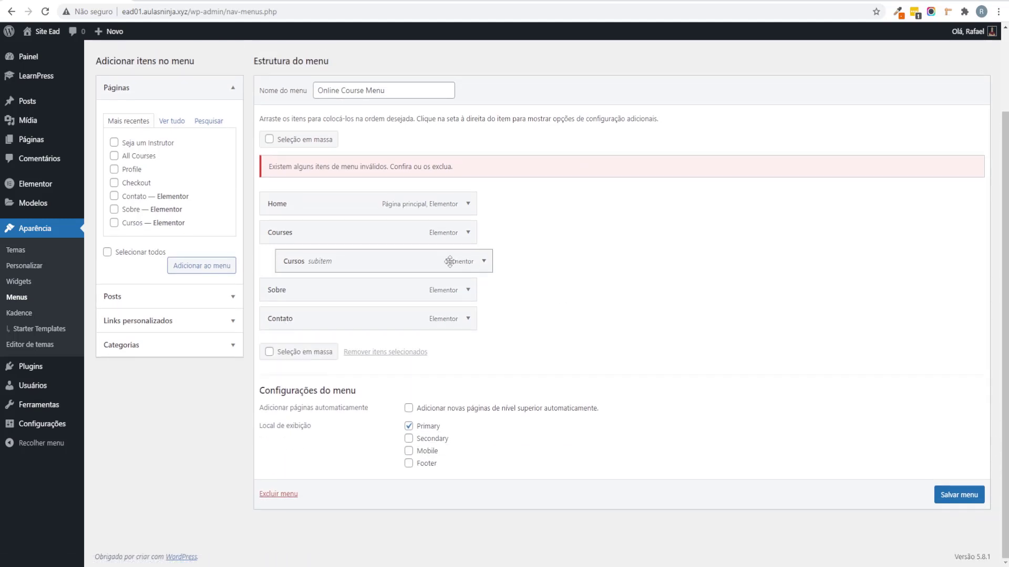
Step: Promote Cursos to a top-level item and remove the duplicate Courses item
{"action": "left_click_drag", "start_coordinate": [405, 262], "coordinate": [389, 288]}
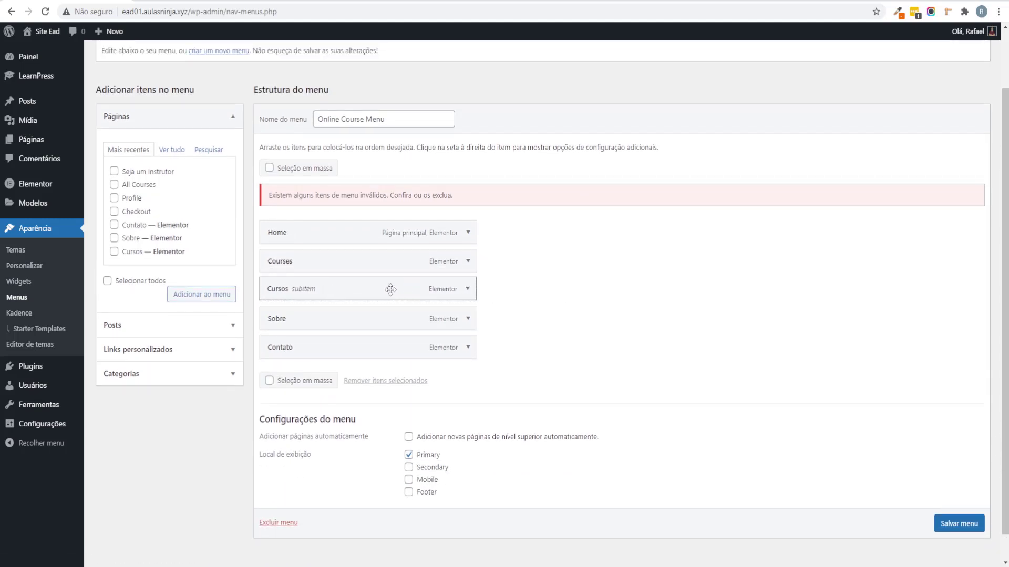
{"action": "left_click", "coordinate": [468, 264]}
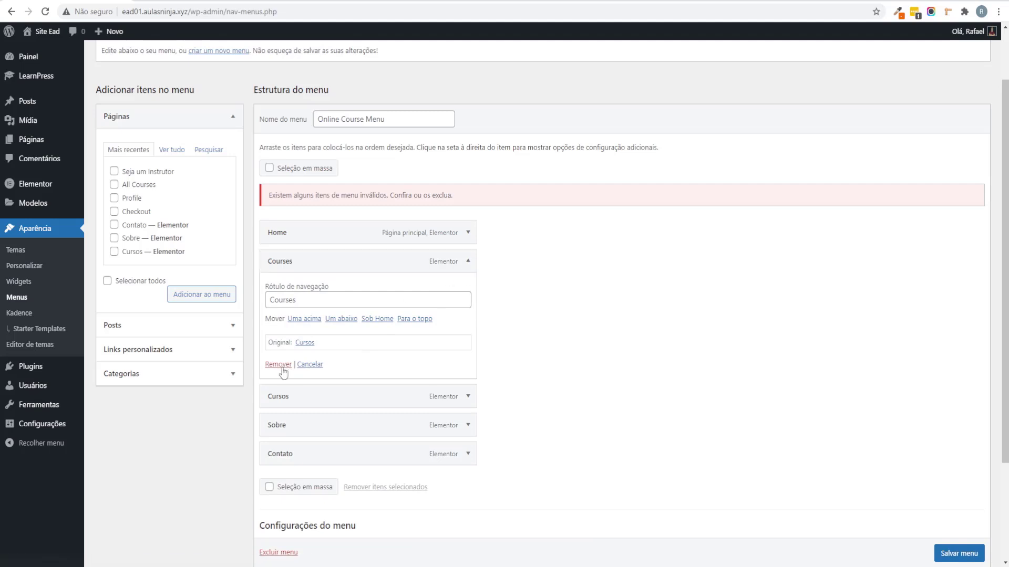
{"action": "left_click", "coordinate": [279, 365]}
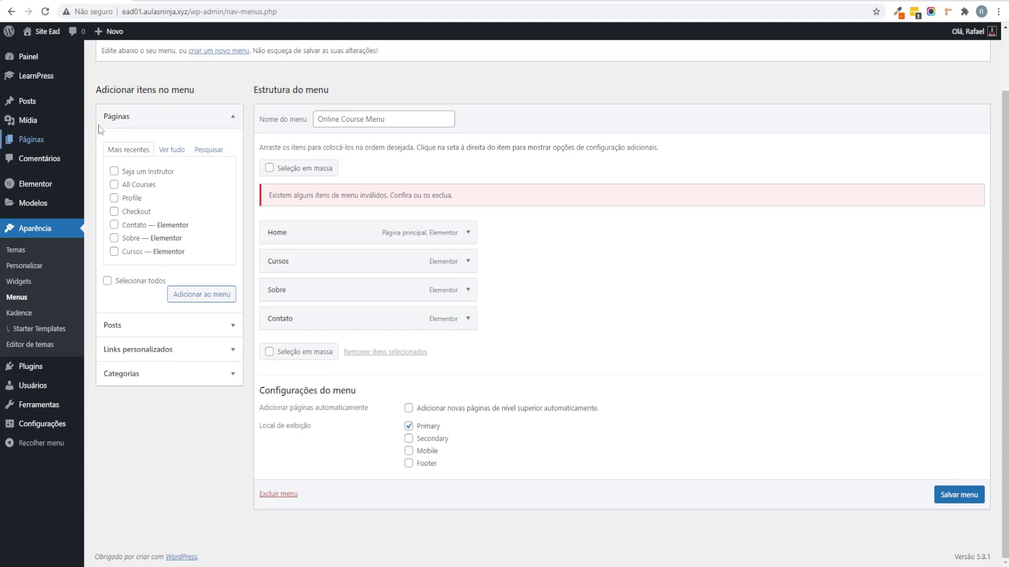
Step: Add the Seja um Instrutor page to the menu, nested under Sobre
{"action": "left_click", "coordinate": [171, 151]}
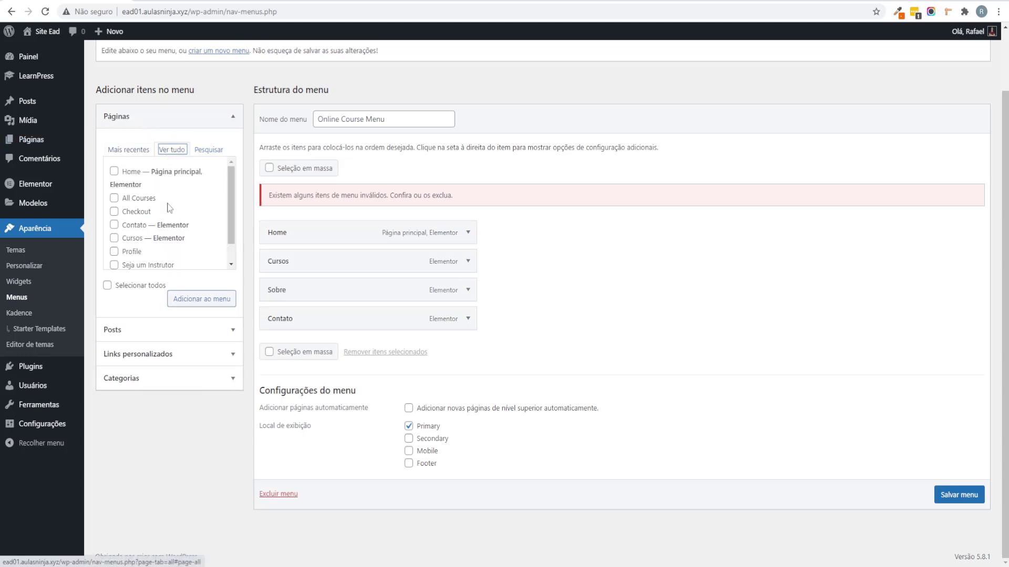
{"action": "scroll", "coordinate": [172, 210], "scroll_direction": "down", "scroll_amount": 1}
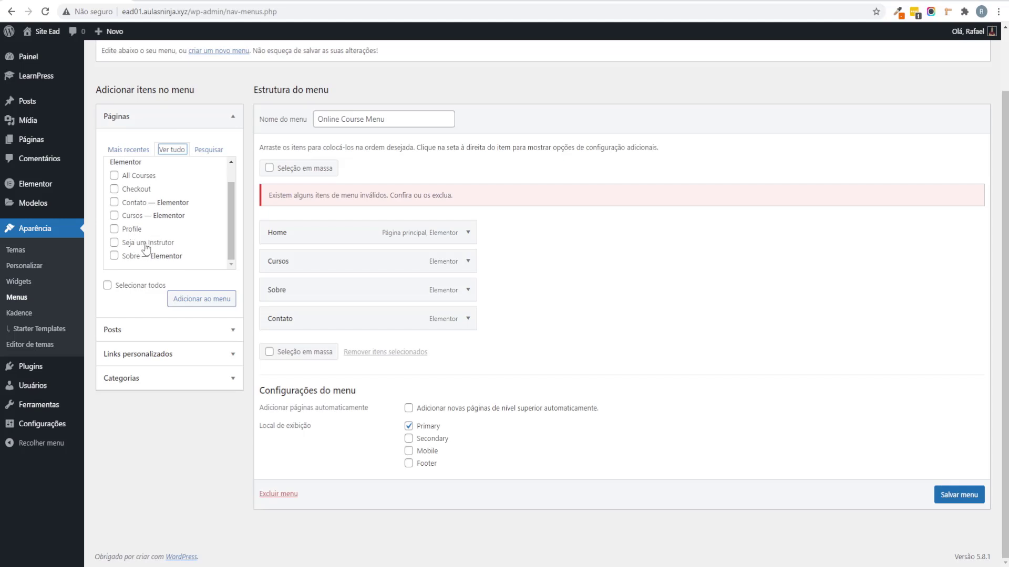
{"action": "left_click", "coordinate": [147, 244]}
{"action": "left_click", "coordinate": [202, 307]}
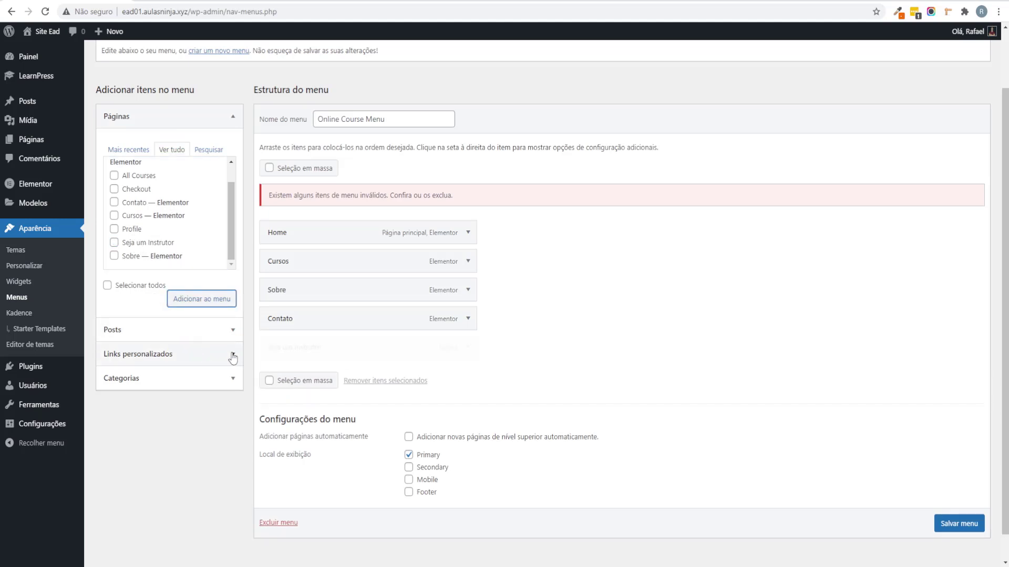
{"action": "left_click_drag", "start_coordinate": [326, 352], "coordinate": [307, 323]}
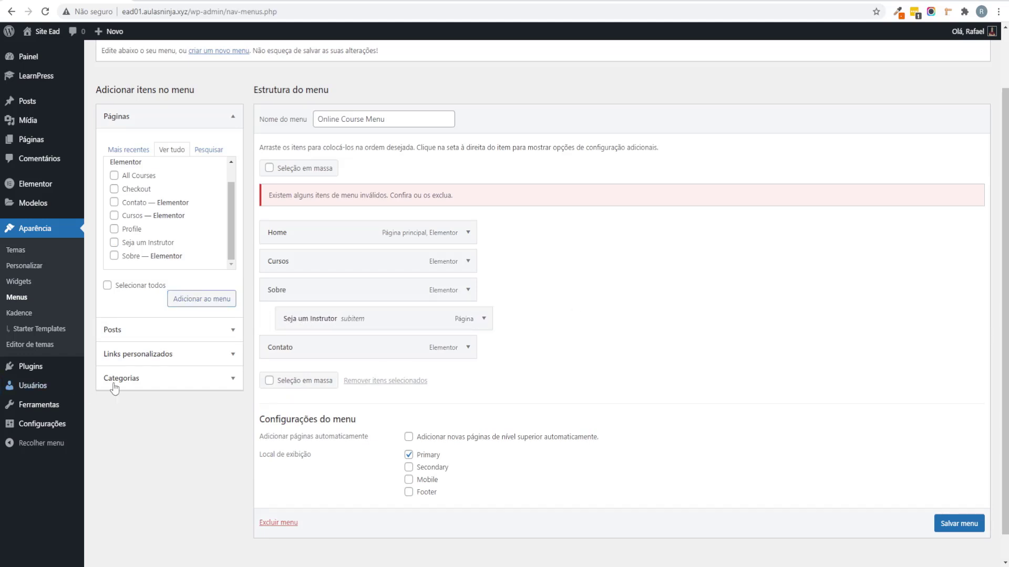
Step: Browse the Posts, Custom Links and Categories panels for menu items
{"action": "left_click", "coordinate": [149, 331]}
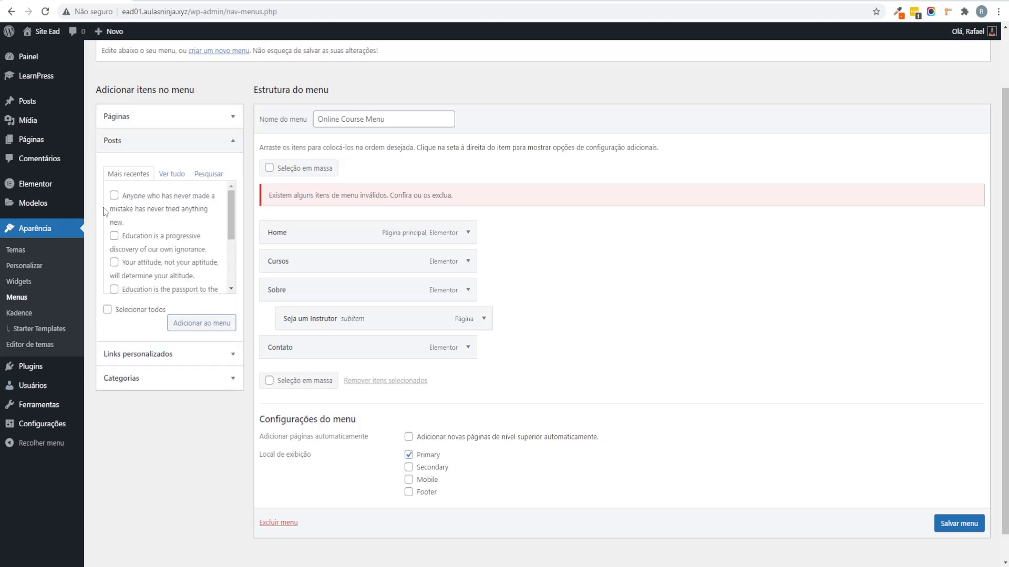
{"action": "left_click", "coordinate": [113, 353]}
{"action": "left_click", "coordinate": [122, 296]}
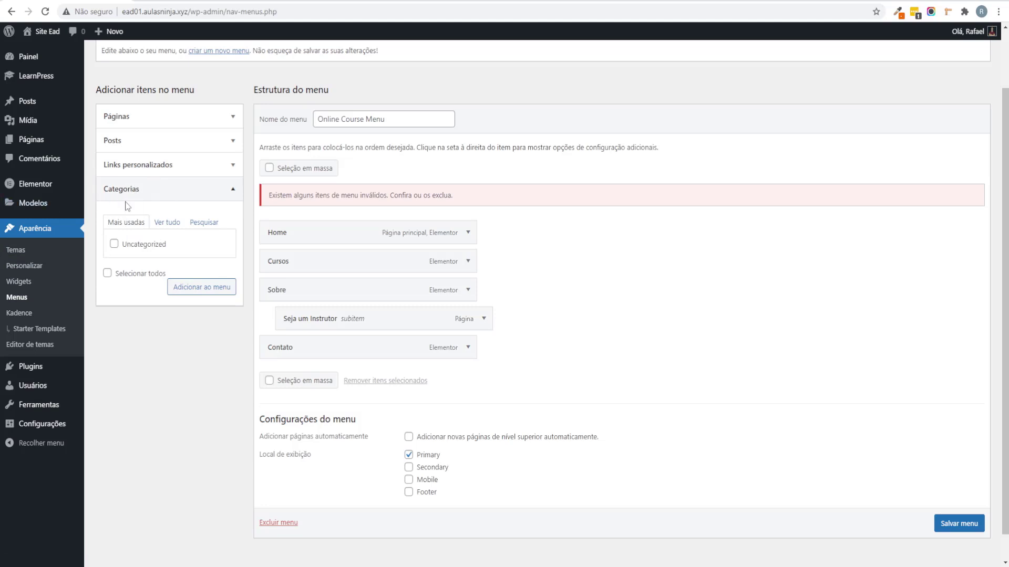
{"action": "mouse_move", "coordinate": [37, 77]}
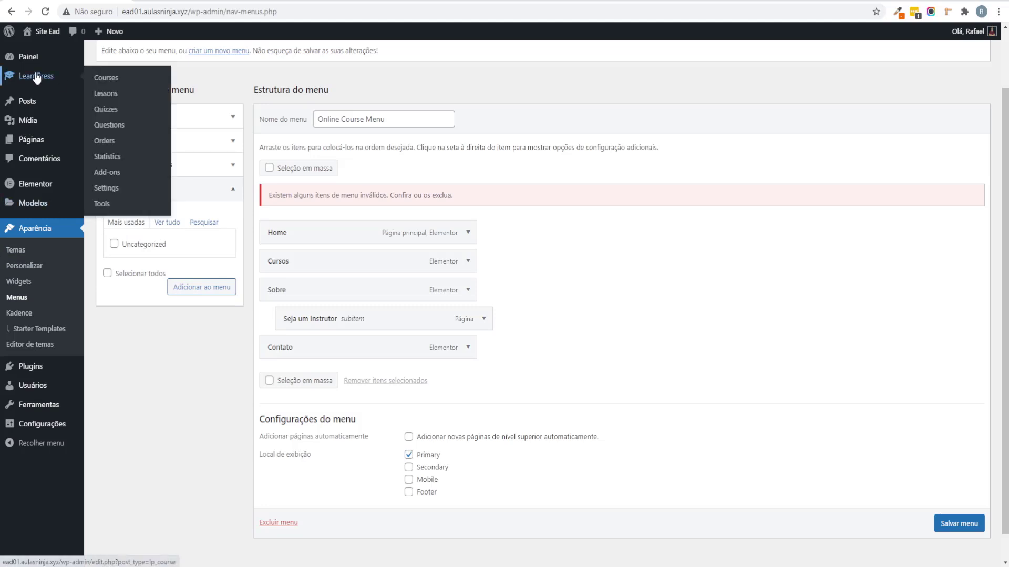
{"action": "mouse_move", "coordinate": [51, 110]}
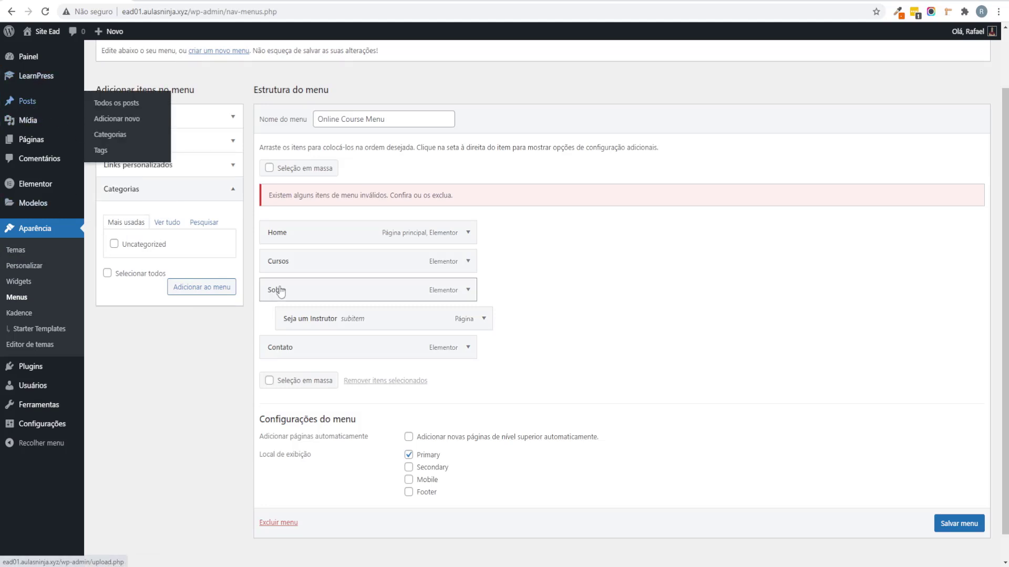
{"action": "scroll", "coordinate": [494, 293], "scroll_direction": "up", "scroll_amount": 2}
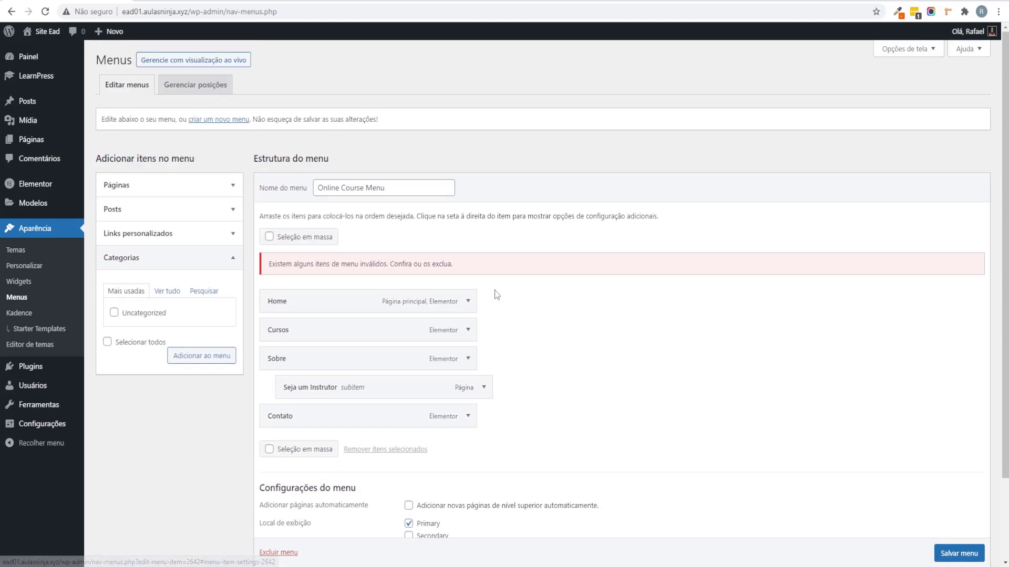
Step: Enable Course Categories in Screen Options, view them, and save the menu
{"action": "left_click", "coordinate": [914, 56]}
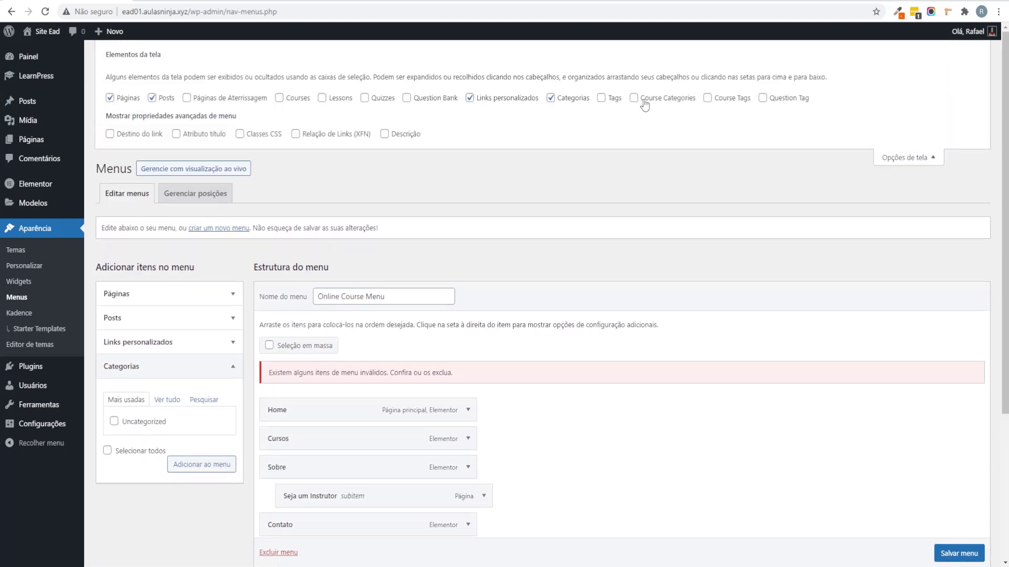
{"action": "left_click", "coordinate": [634, 98]}
{"action": "scroll", "coordinate": [420, 294], "scroll_direction": "down", "scroll_amount": 2}
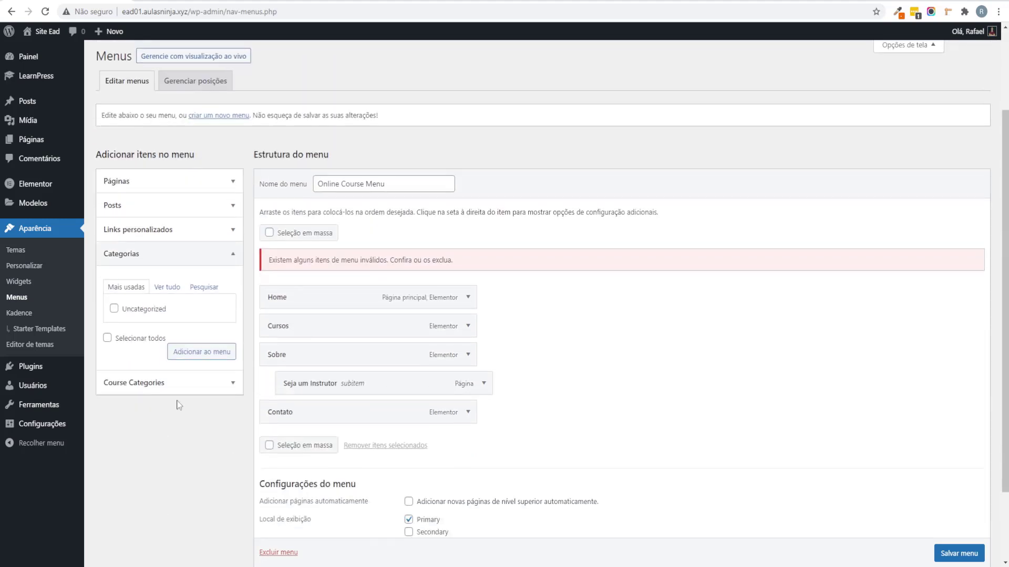
{"action": "left_click", "coordinate": [158, 384]}
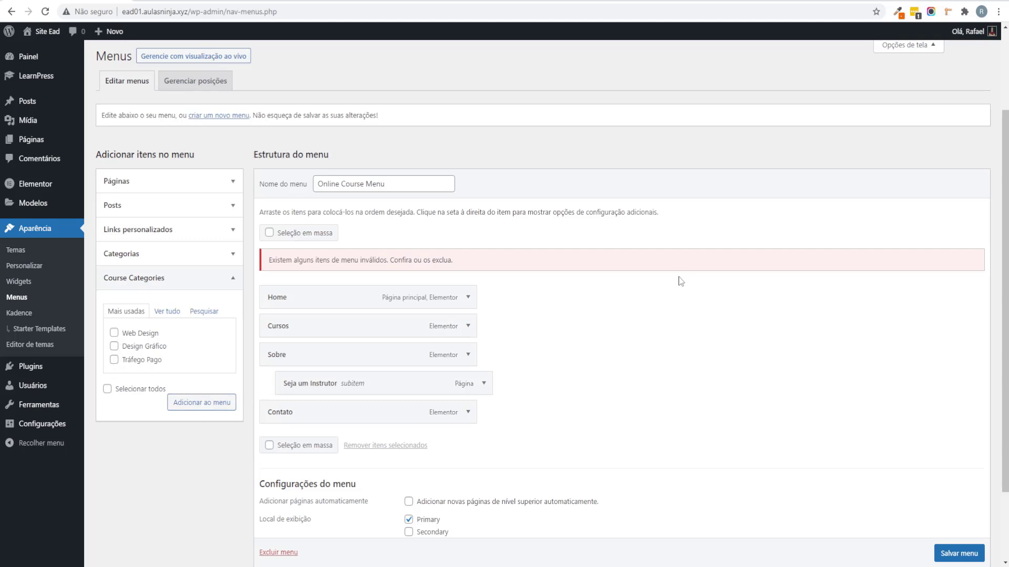
{"action": "scroll", "coordinate": [681, 281], "scroll_direction": "down", "scroll_amount": 2}
{"action": "left_click", "coordinate": [957, 497]}
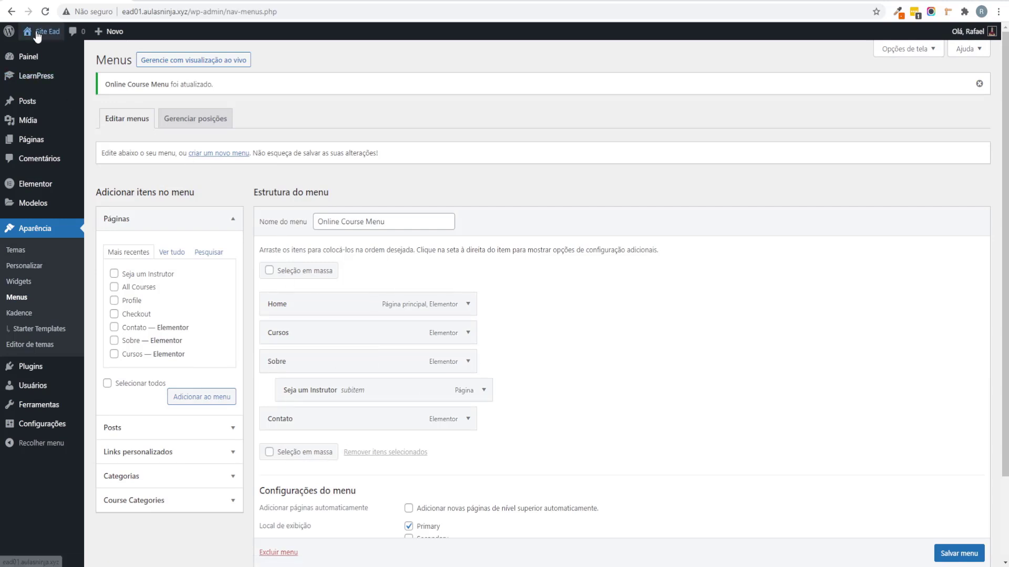
Step: Visit the live Site Ead home page and scroll through its new menu and Featured Courses
{"action": "mouse_move", "coordinate": [43, 54]}
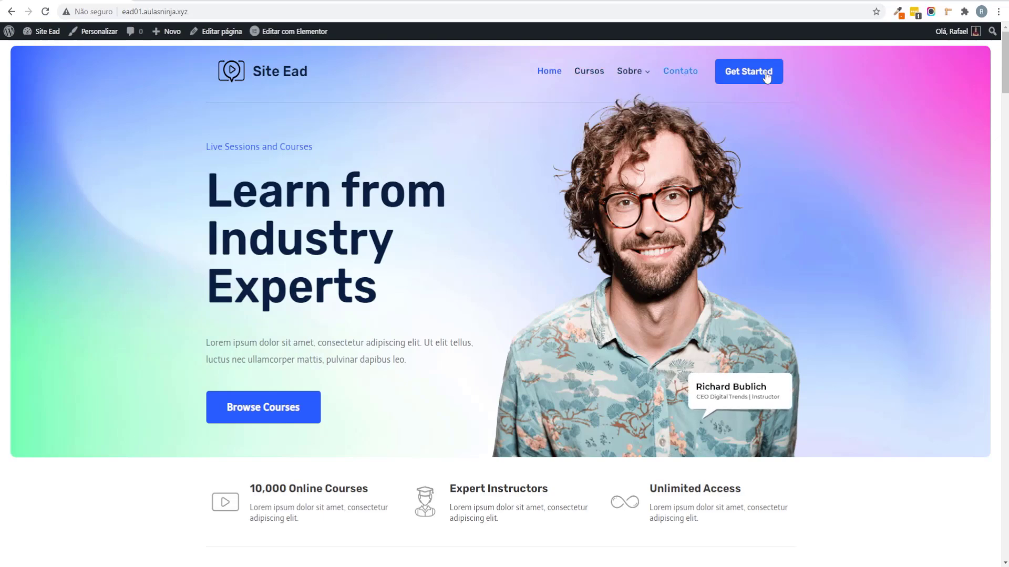
{"action": "scroll", "coordinate": [736, 212], "scroll_direction": "down", "scroll_amount": 4}
{"action": "scroll", "coordinate": [735, 217], "scroll_direction": "down", "scroll_amount": 7}
{"action": "scroll", "coordinate": [808, 226], "scroll_direction": "up", "scroll_amount": 11}
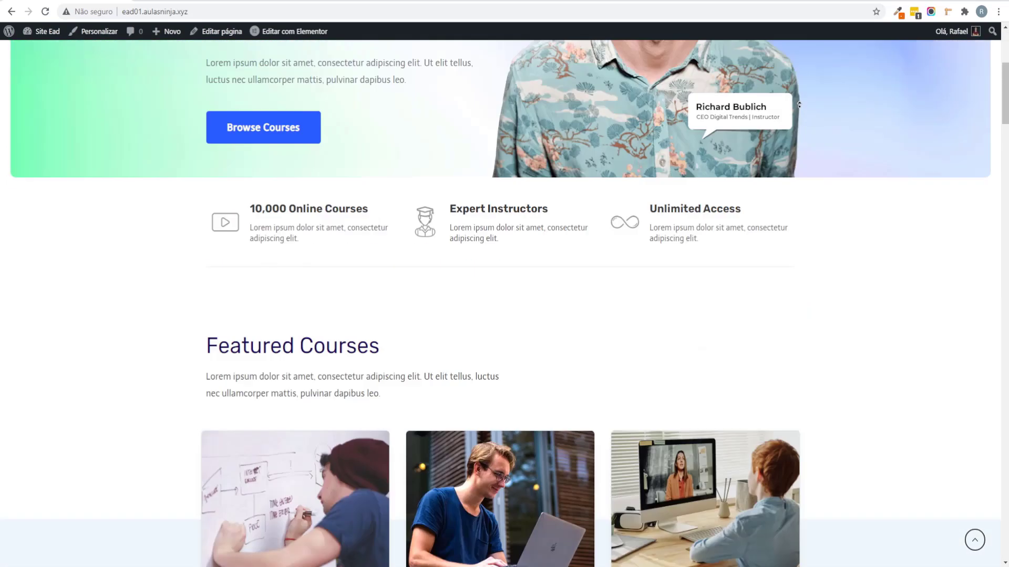
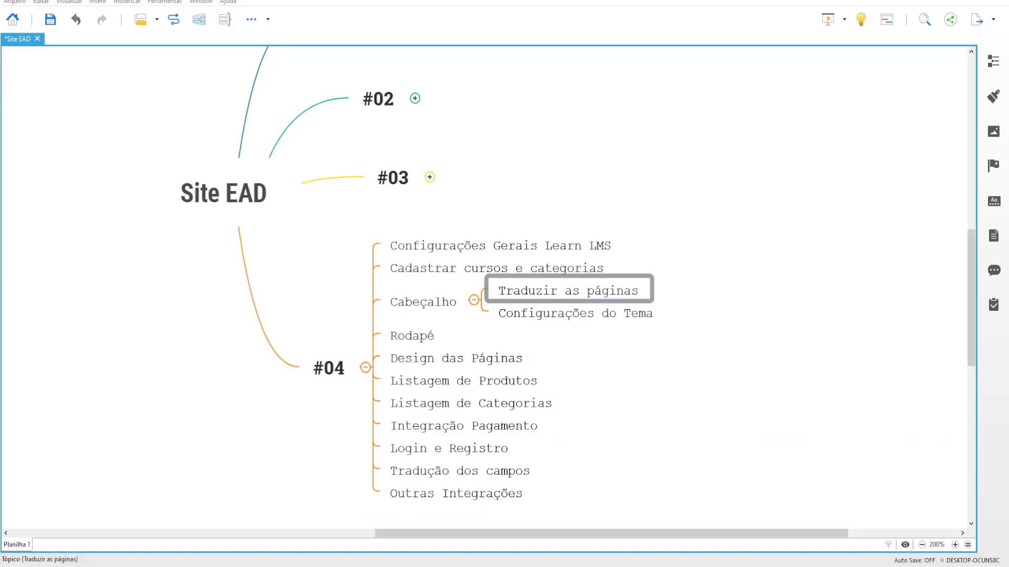
Step: Select the 'Configurações do Tema' topic in XMind and switch to the site's WordPress Customizer
{"action": "left_click", "coordinate": [630, 318]}
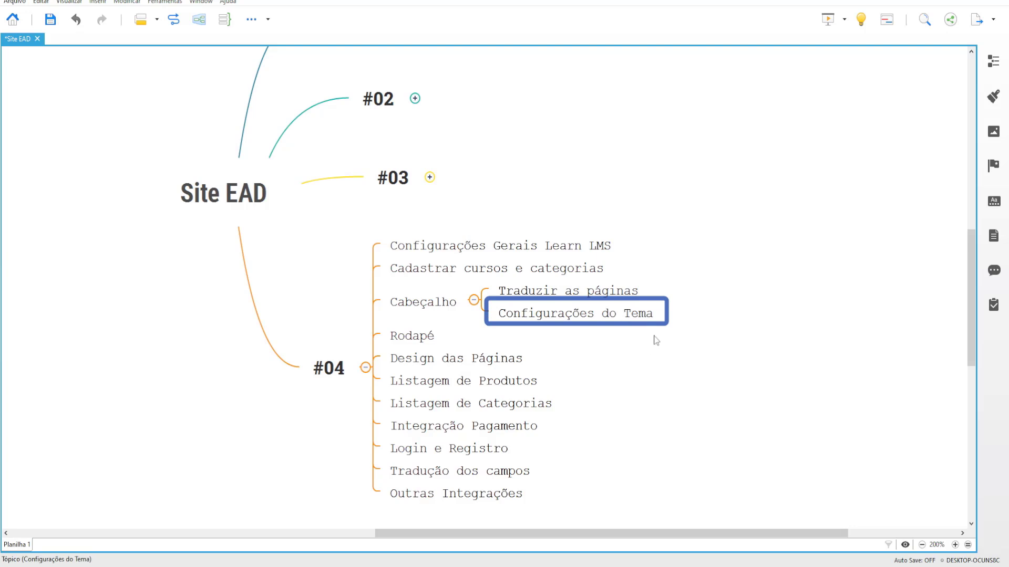
{"action": "left_click", "coordinate": [273, 546]}
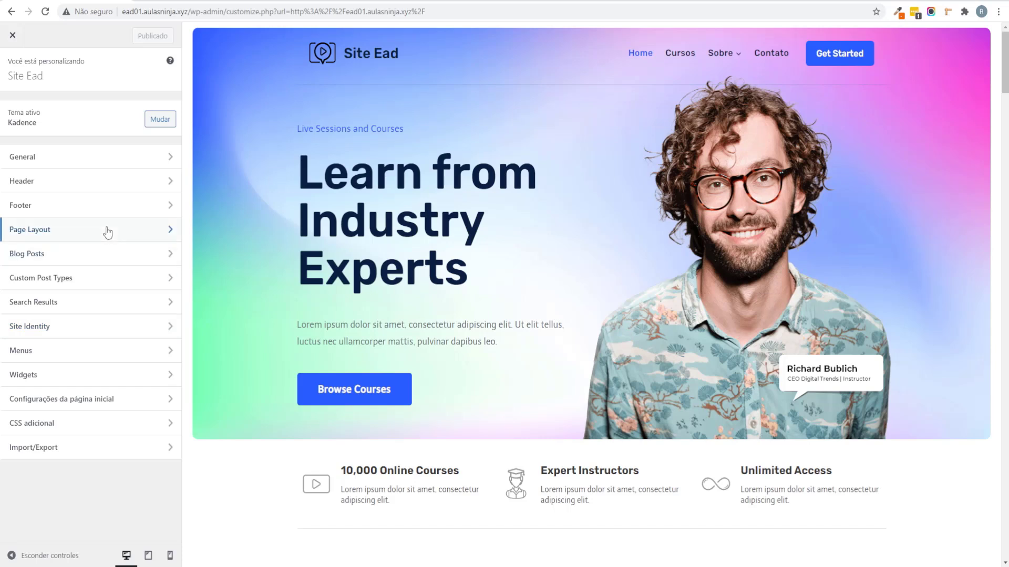
Step: In General > Layout, adjust the Content Max Width slider and value
{"action": "left_click", "coordinate": [58, 156]}
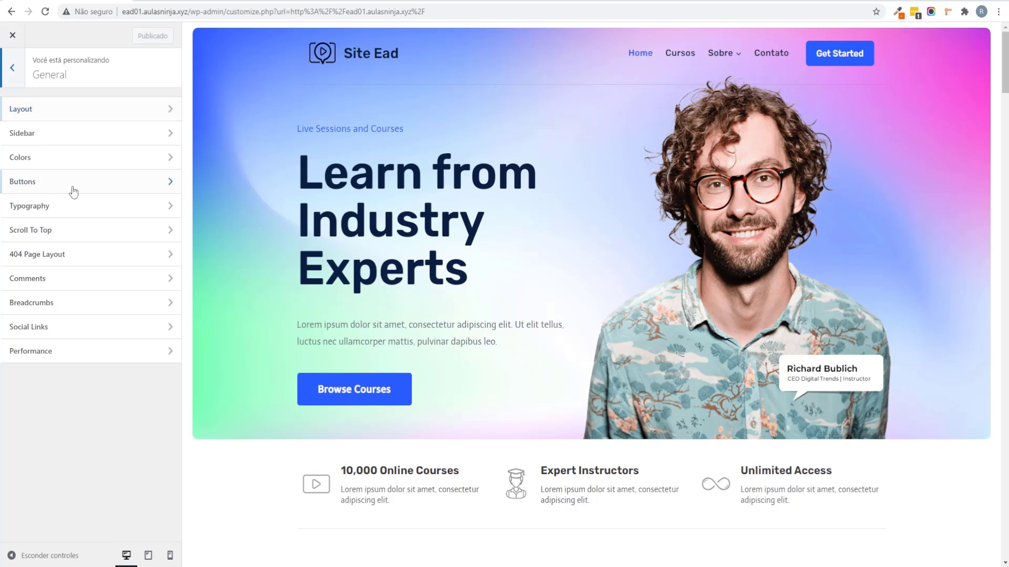
{"action": "left_click", "coordinate": [39, 107]}
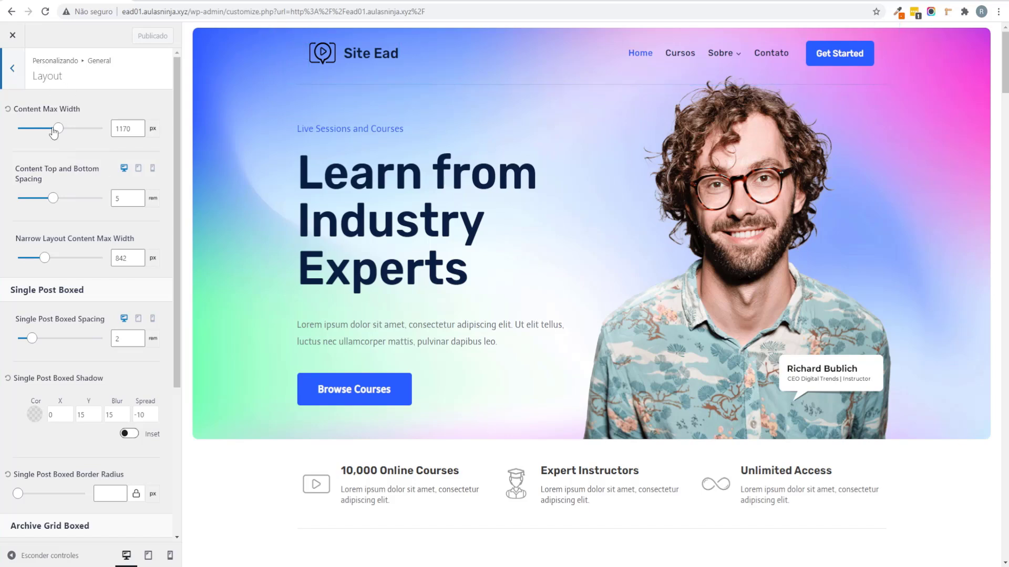
{"action": "mouse_move", "coordinate": [58, 129]}
{"action": "left_mouse_down"}
{"action": "mouse_move", "coordinate": [79, 129]}
{"action": "mouse_move", "coordinate": [62, 131]}
{"action": "left_mouse_up"}
{"action": "left_click", "coordinate": [122, 129]}
{"action": "double_click", "coordinate": [122, 128]}
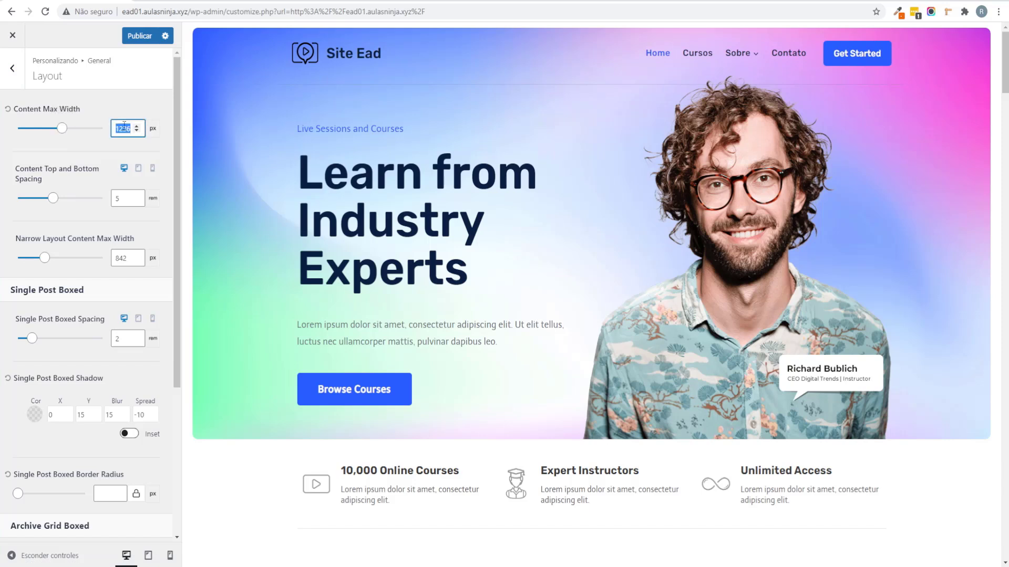
{"action": "key", "text": "BackSpace"}
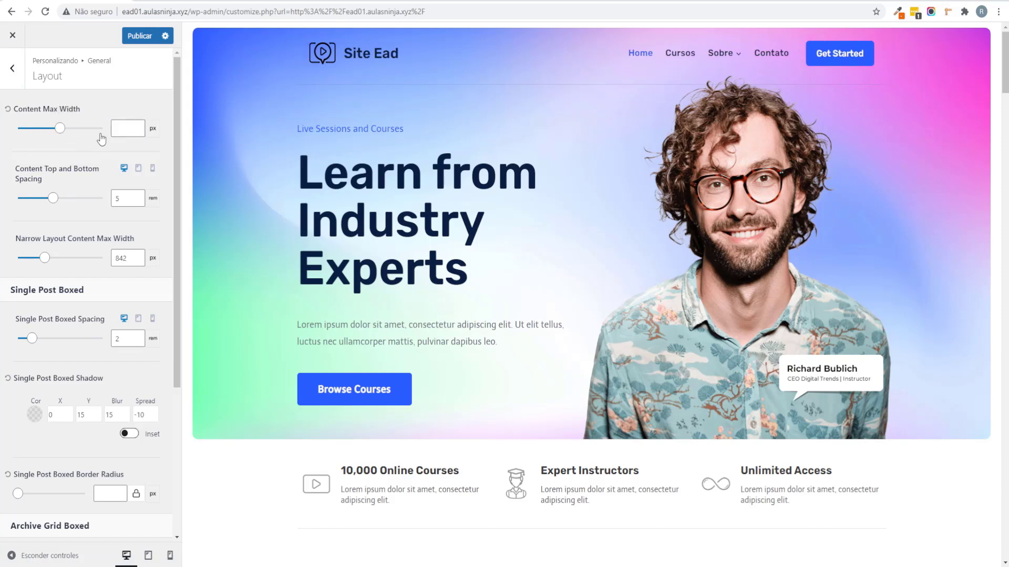
{"action": "left_click", "coordinate": [265, 87]}
{"action": "left_click", "coordinate": [137, 127]}
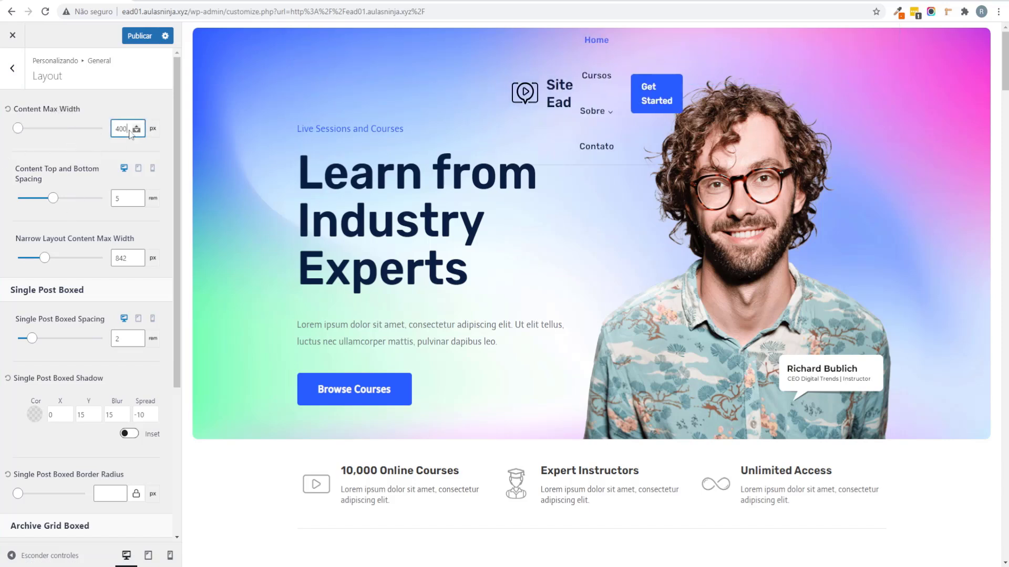
{"action": "left_click", "coordinate": [136, 127]}
{"action": "left_click", "coordinate": [136, 127]}
{"action": "key", "text": "BackSpace"}
{"action": "key", "text": "BackSpace"}
{"action": "key", "text": "BackSpace"}
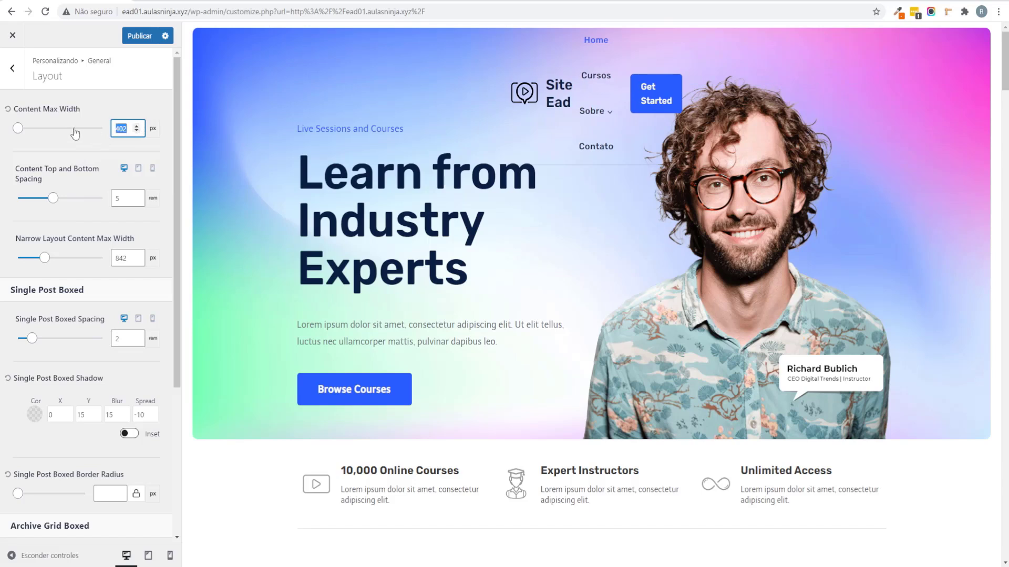
Step: Reset Content Top and Bottom Spacing to 5 and Content Max Width to default
{"action": "scroll", "coordinate": [37, 167], "scroll_direction": "down", "scroll_amount": 1}
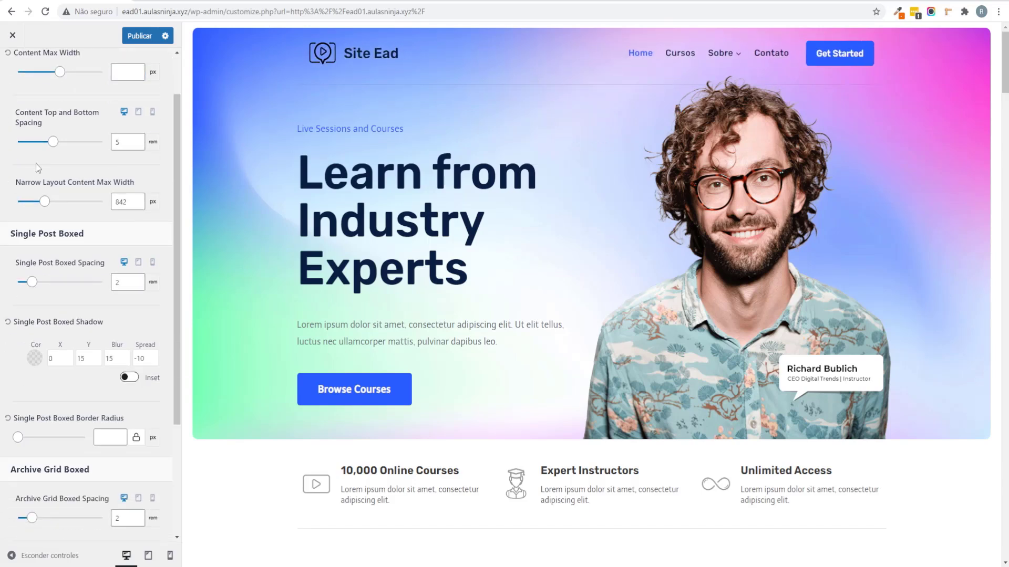
{"action": "left_click_drag", "start_coordinate": [58, 151], "coordinate": [67, 150]}
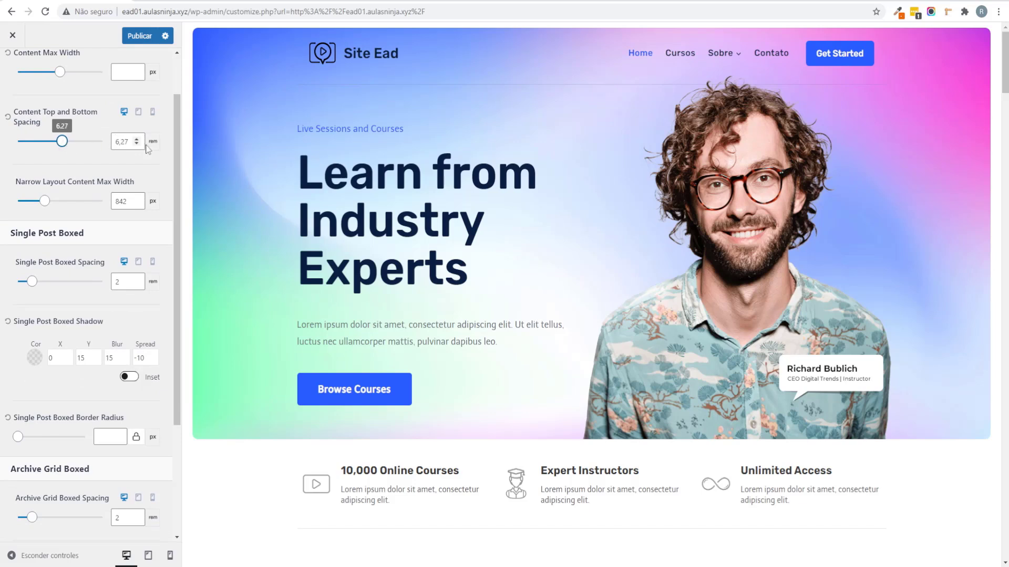
{"action": "left_click", "coordinate": [8, 117]}
{"action": "scroll", "coordinate": [11, 118], "scroll_direction": "up", "scroll_amount": 1}
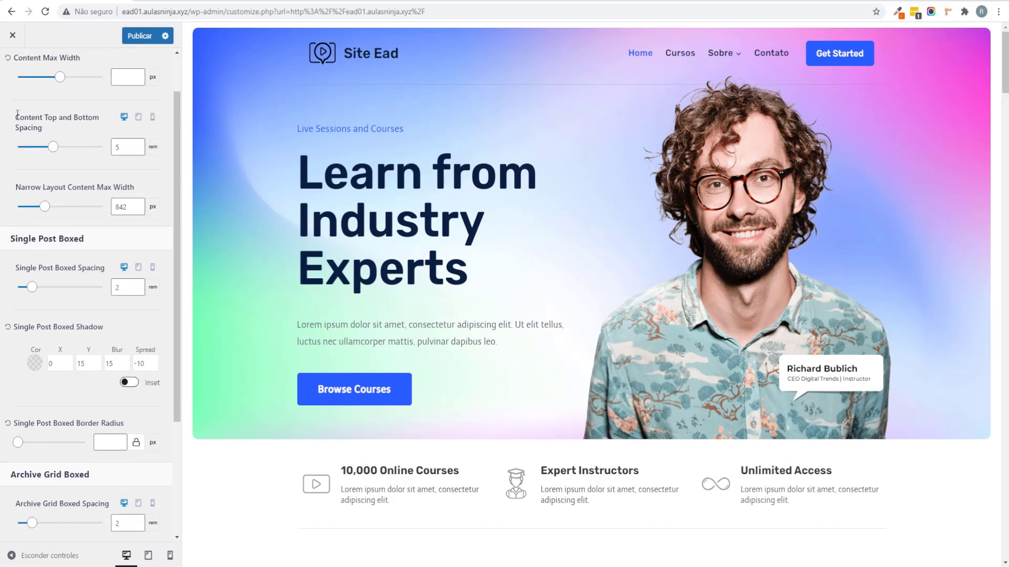
{"action": "left_click", "coordinate": [7, 109]}
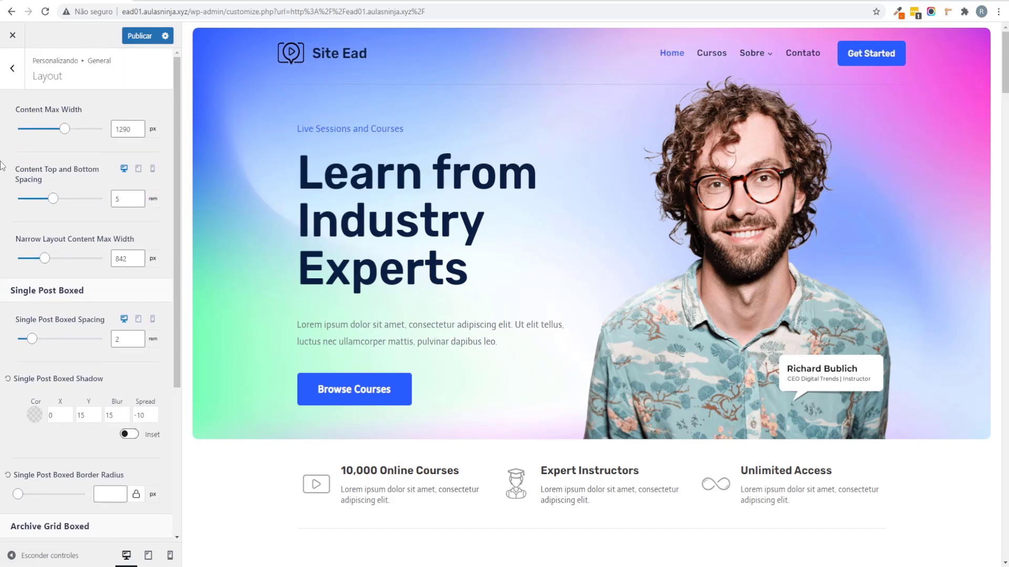
{"action": "left_click", "coordinate": [136, 131]}
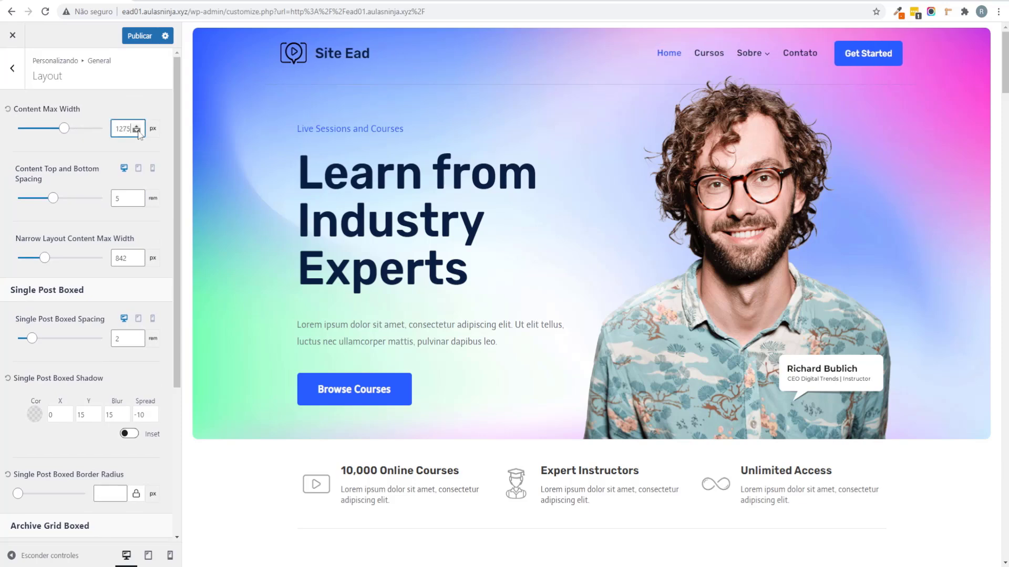
{"action": "double_click", "coordinate": [122, 129]}
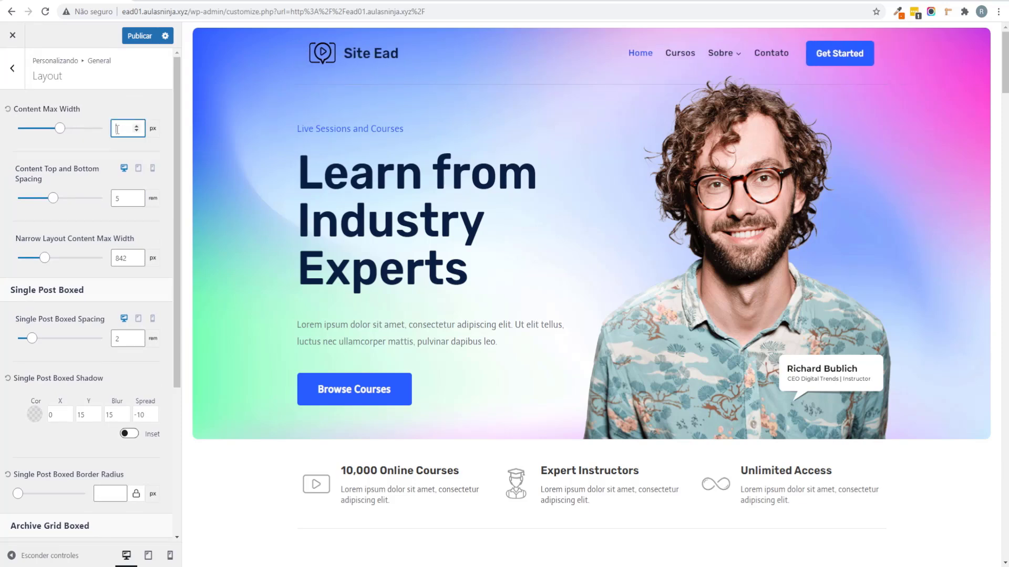
{"action": "scroll", "coordinate": [5, 215], "scroll_direction": "down", "scroll_amount": 3}
{"action": "scroll", "coordinate": [53, 215], "scroll_direction": "down", "scroll_amount": 3}
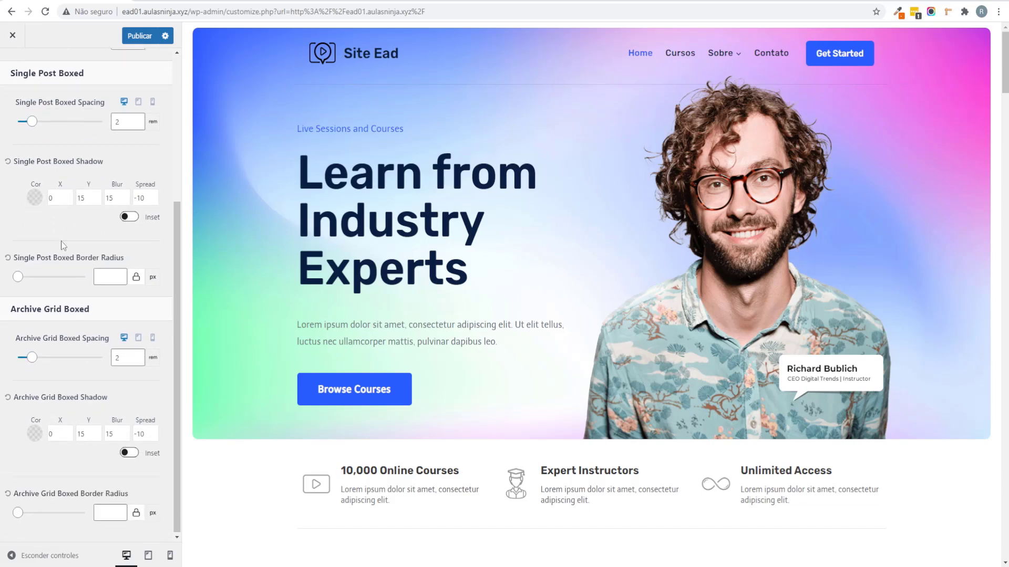
{"action": "scroll", "coordinate": [77, 234], "scroll_direction": "up", "scroll_amount": 5}
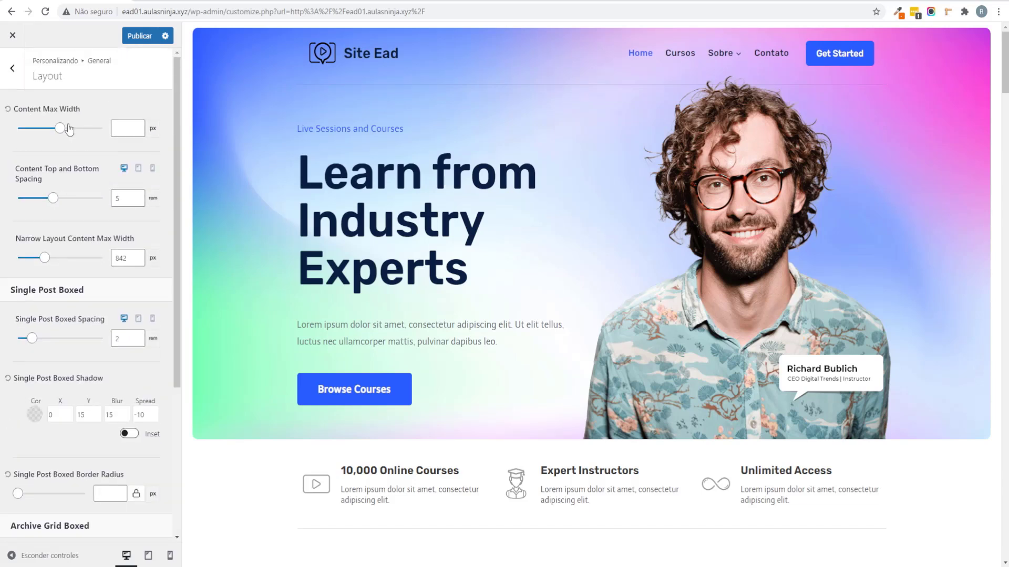
{"action": "left_click", "coordinate": [13, 64]}
Step: Review the Sidebar settings and inspect the dark navy swatch in the Colors palette
{"action": "left_click", "coordinate": [48, 137]}
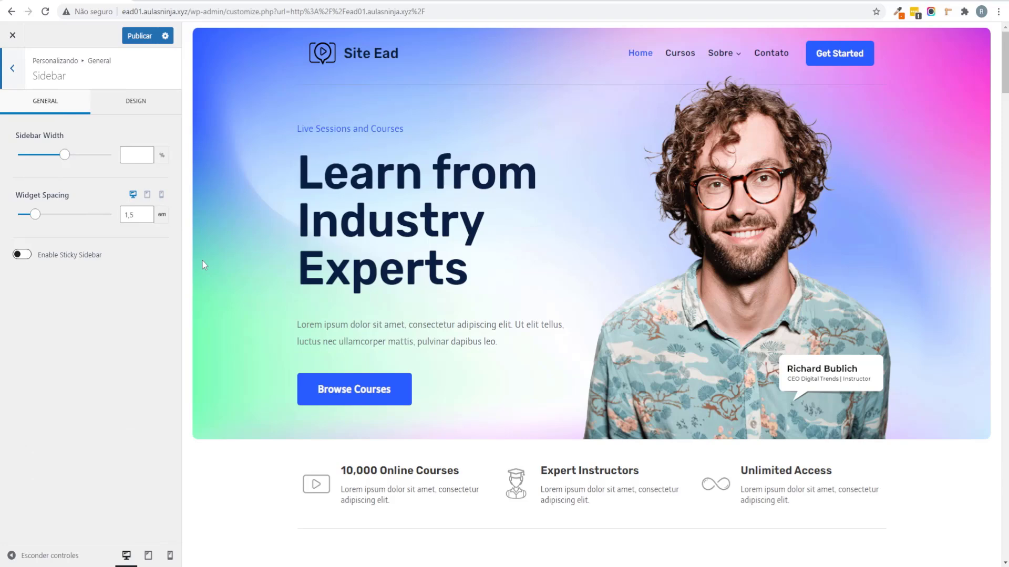
{"action": "scroll", "coordinate": [360, 105], "scroll_direction": "down", "scroll_amount": 7}
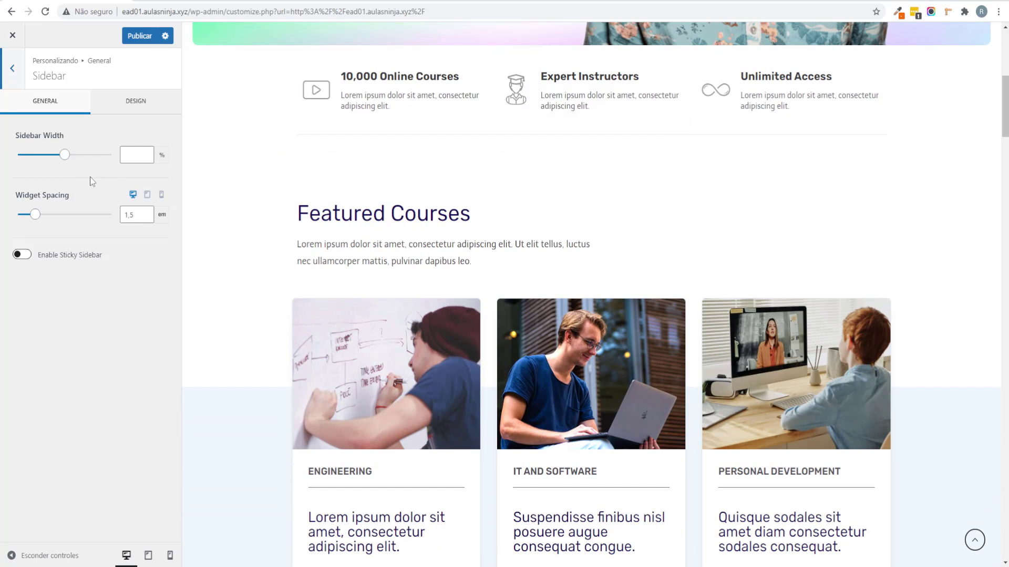
{"action": "left_click", "coordinate": [3, 84]}
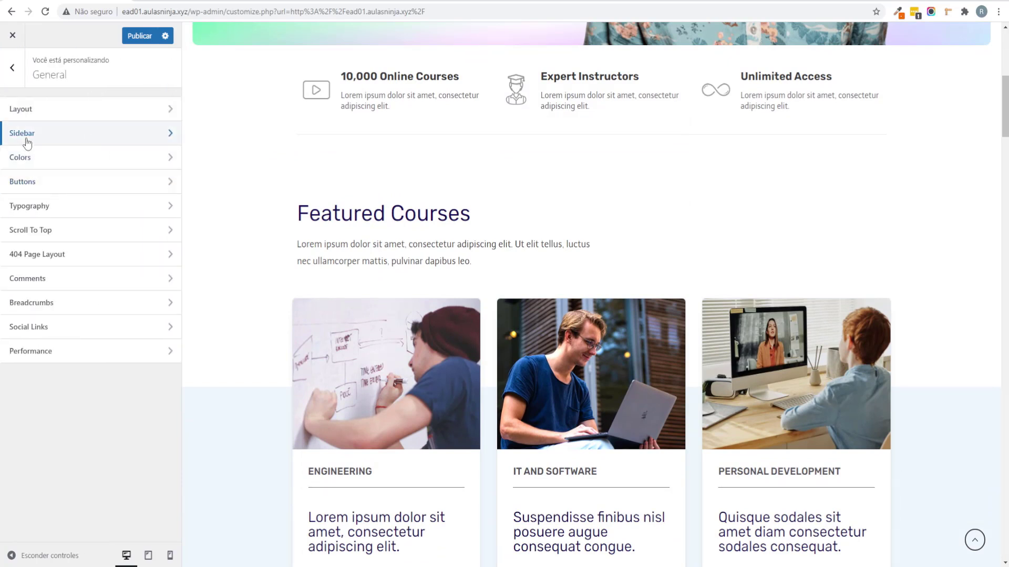
{"action": "left_click", "coordinate": [52, 160]}
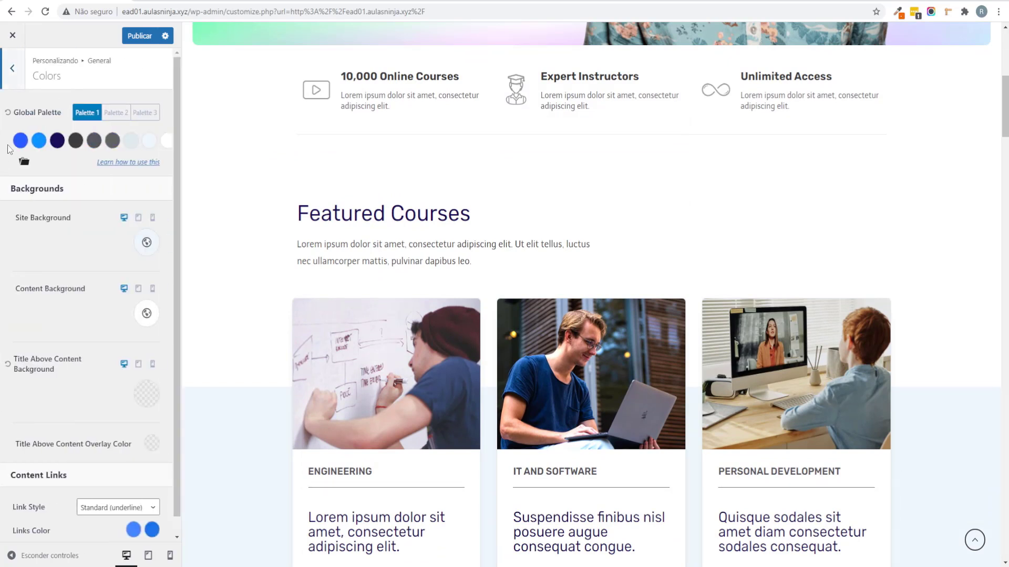
{"action": "scroll", "coordinate": [492, 308], "scroll_direction": "up", "scroll_amount": 7}
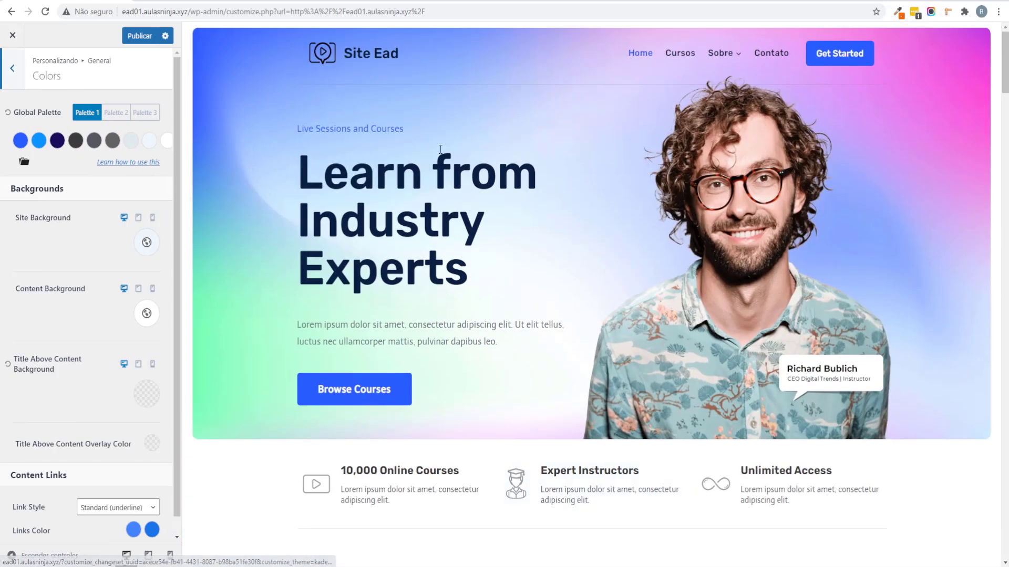
{"action": "scroll", "coordinate": [642, 264], "scroll_direction": "down", "scroll_amount": 20}
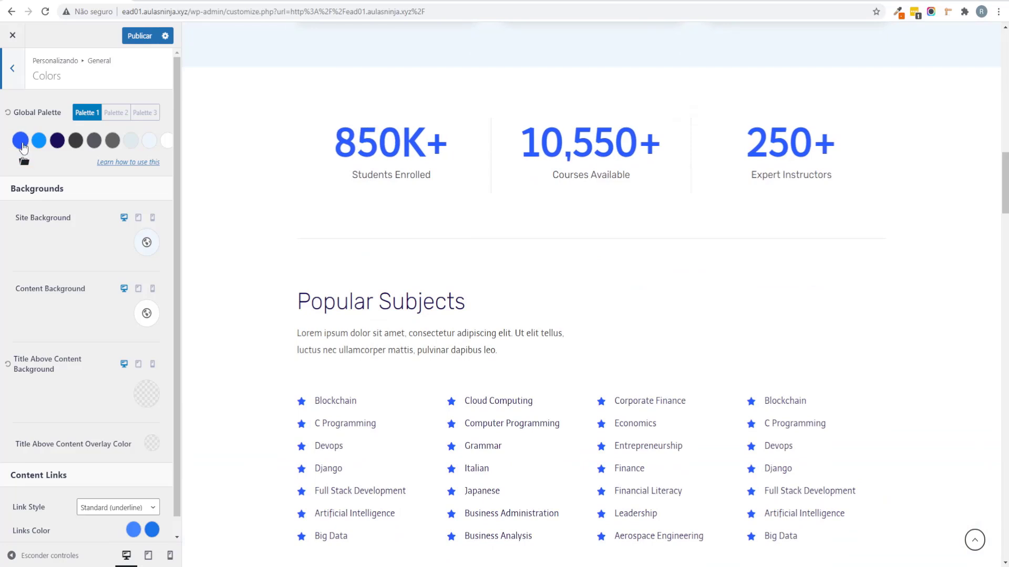
{"action": "left_click", "coordinate": [58, 140]}
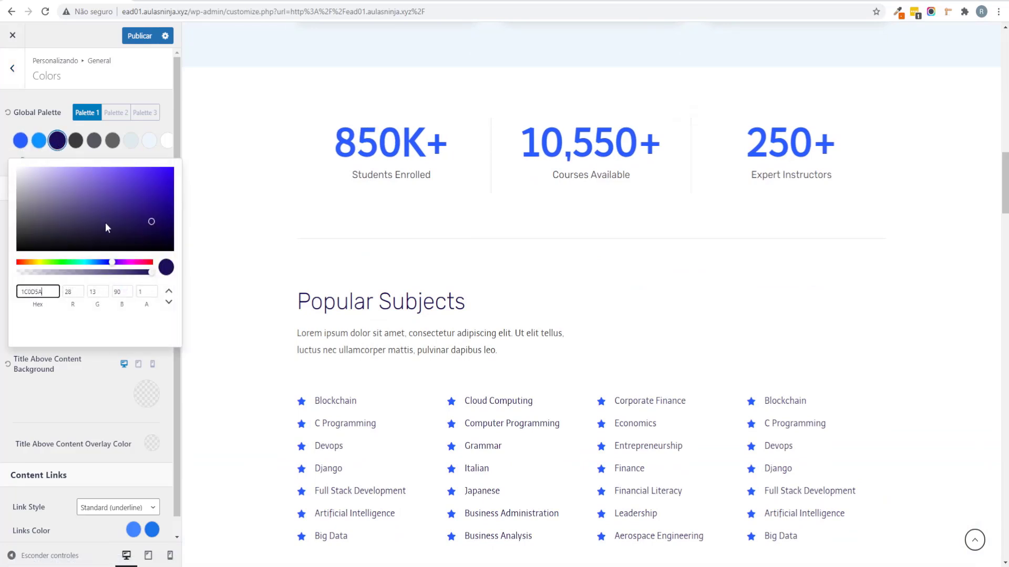
{"action": "left_click", "coordinate": [2, 320]}
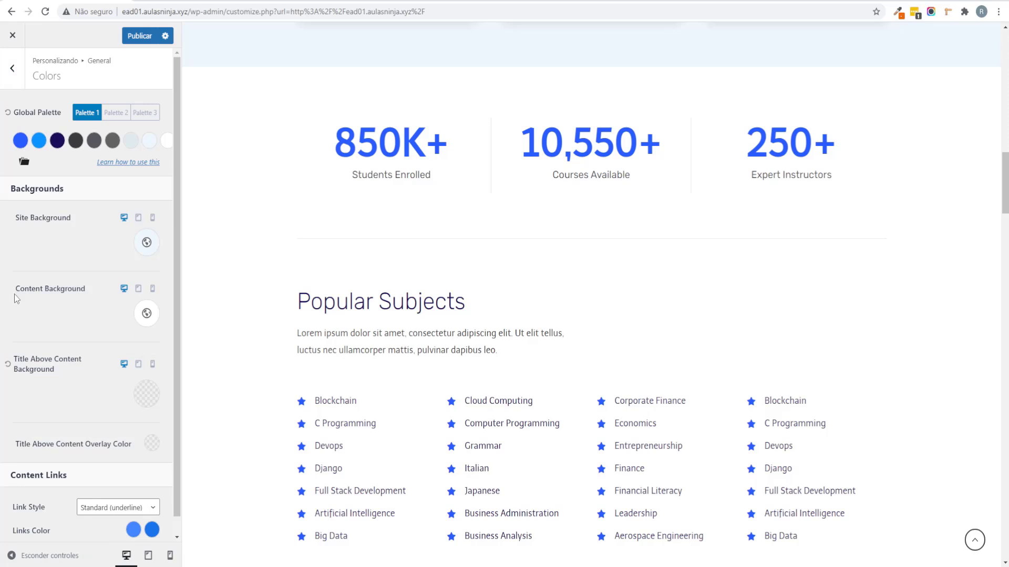
Step: Bring up the General Buttons styling settings
{"action": "scroll", "coordinate": [421, 227], "scroll_direction": "up", "scroll_amount": 10}
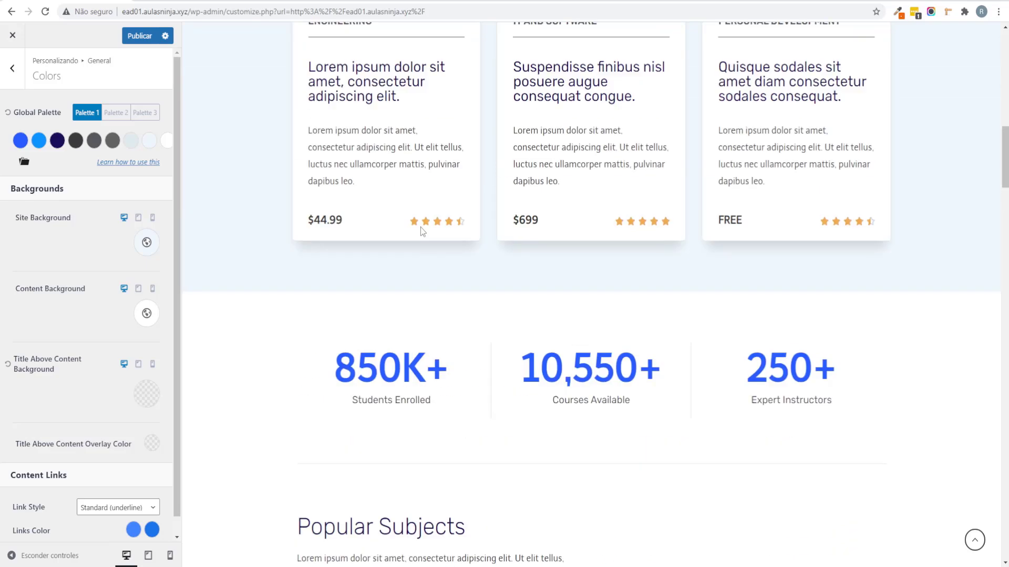
{"action": "scroll", "coordinate": [561, 245], "scroll_direction": "up", "scroll_amount": 10}
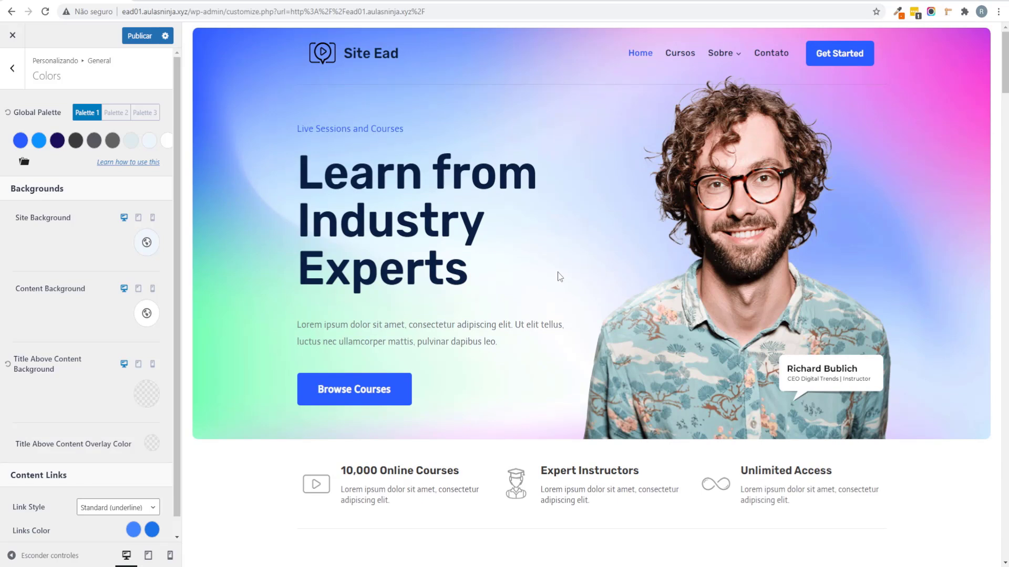
{"action": "scroll", "coordinate": [18, 208], "scroll_direction": "down", "scroll_amount": 1}
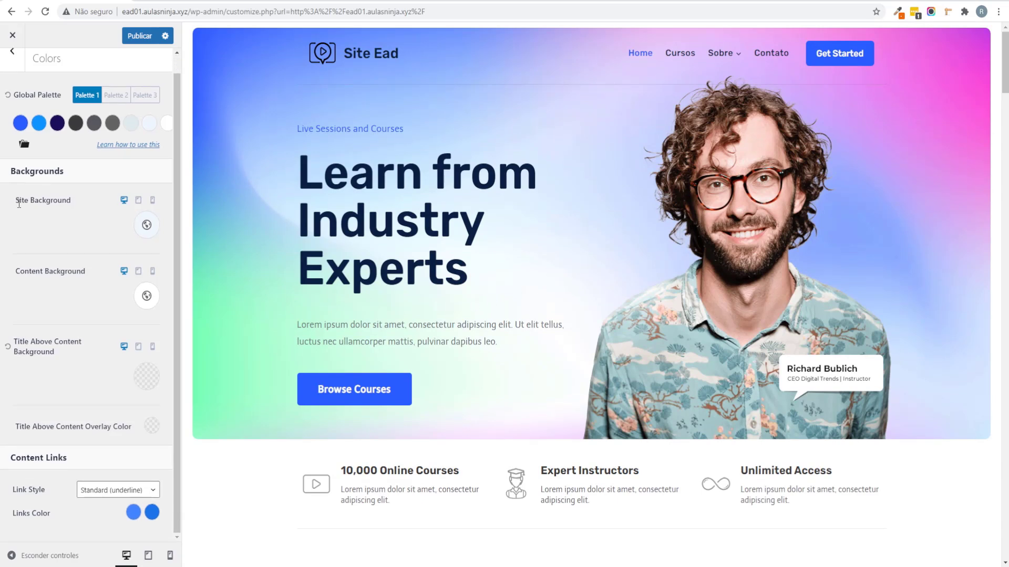
{"action": "left_click", "coordinate": [11, 67]}
{"action": "left_click", "coordinate": [42, 194]}
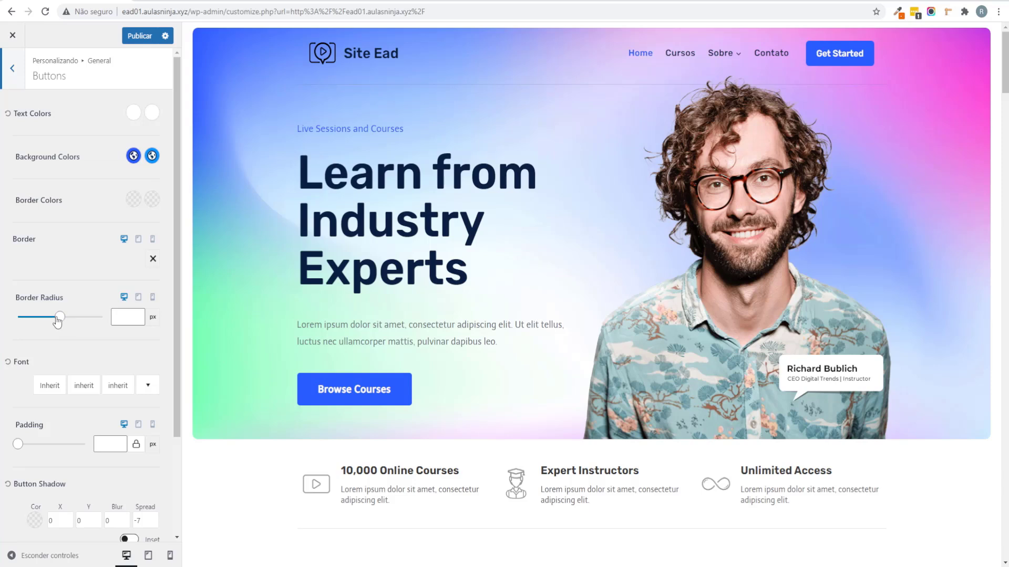
Step: Open the Typography settings and look through the heading font options
{"action": "scroll", "coordinate": [80, 334], "scroll_direction": "down", "scroll_amount": 1}
{"action": "scroll", "coordinate": [79, 331], "scroll_direction": "down", "scroll_amount": 3}
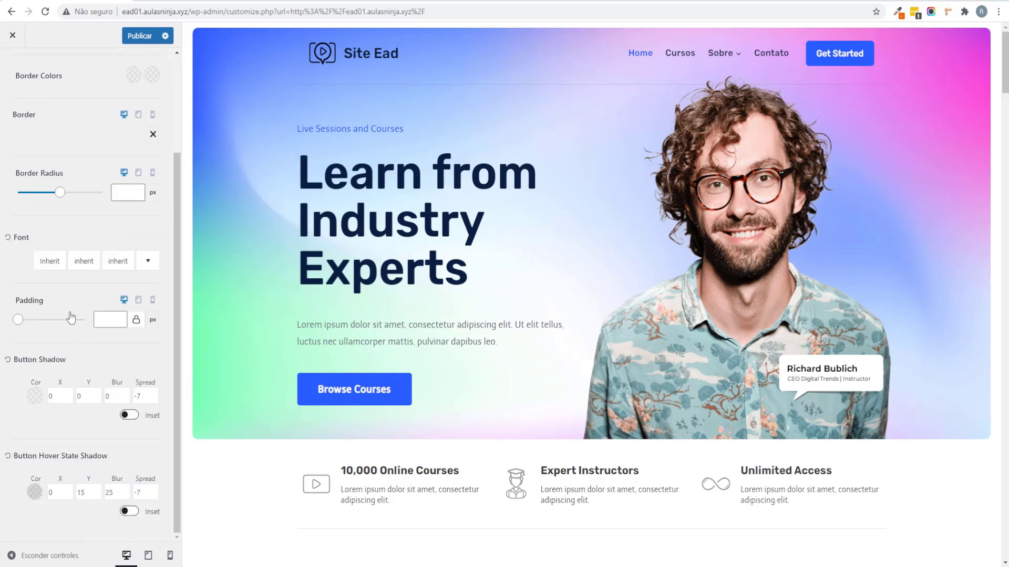
{"action": "scroll", "coordinate": [52, 210], "scroll_direction": "up", "scroll_amount": 3}
{"action": "left_click", "coordinate": [12, 67]}
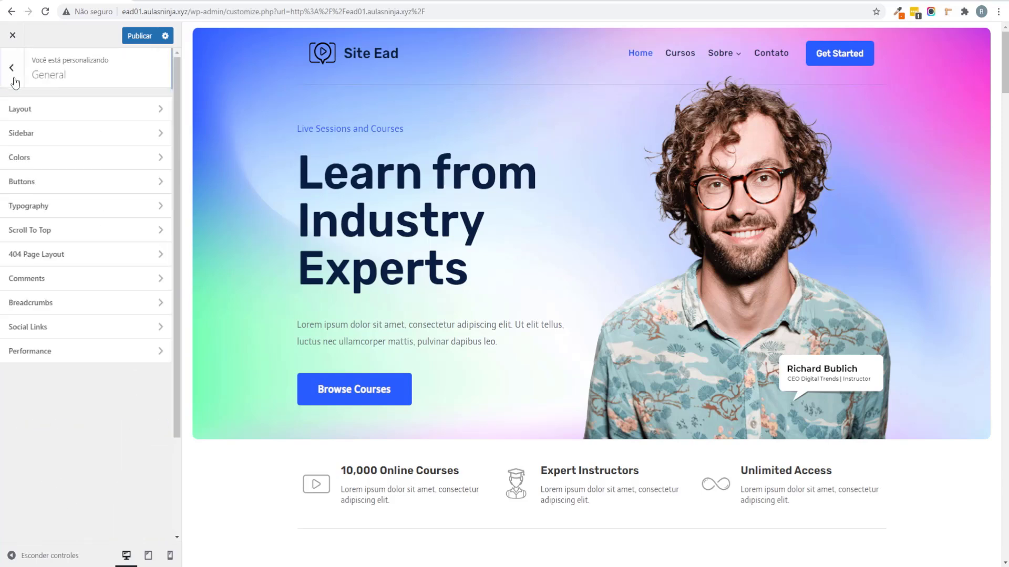
{"action": "left_click", "coordinate": [73, 212]}
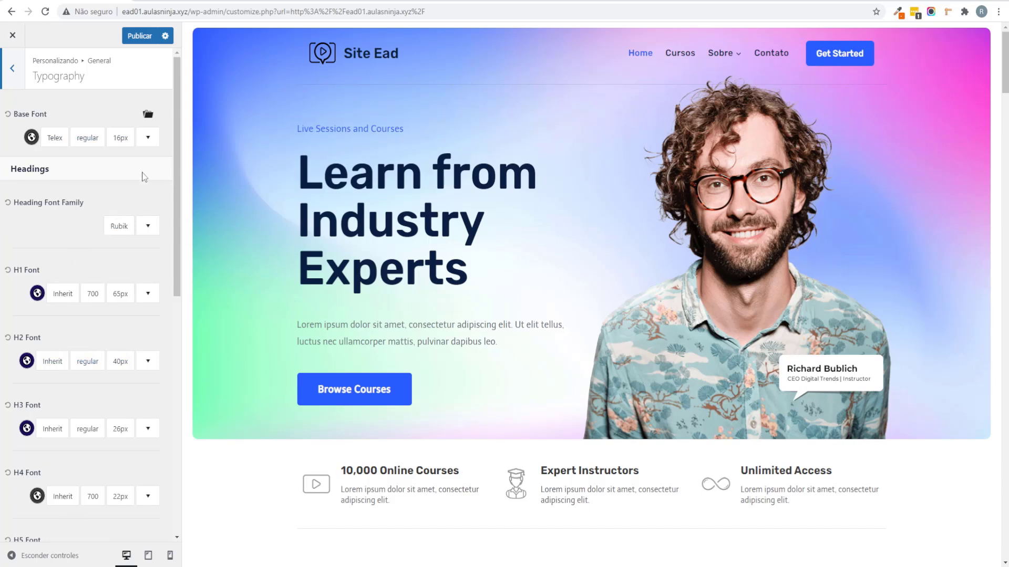
{"action": "scroll", "coordinate": [92, 242], "scroll_direction": "down", "scroll_amount": 8}
{"action": "scroll", "coordinate": [93, 243], "scroll_direction": "up", "scroll_amount": 8}
{"action": "scroll", "coordinate": [11, 263], "scroll_direction": "down", "scroll_amount": 1}
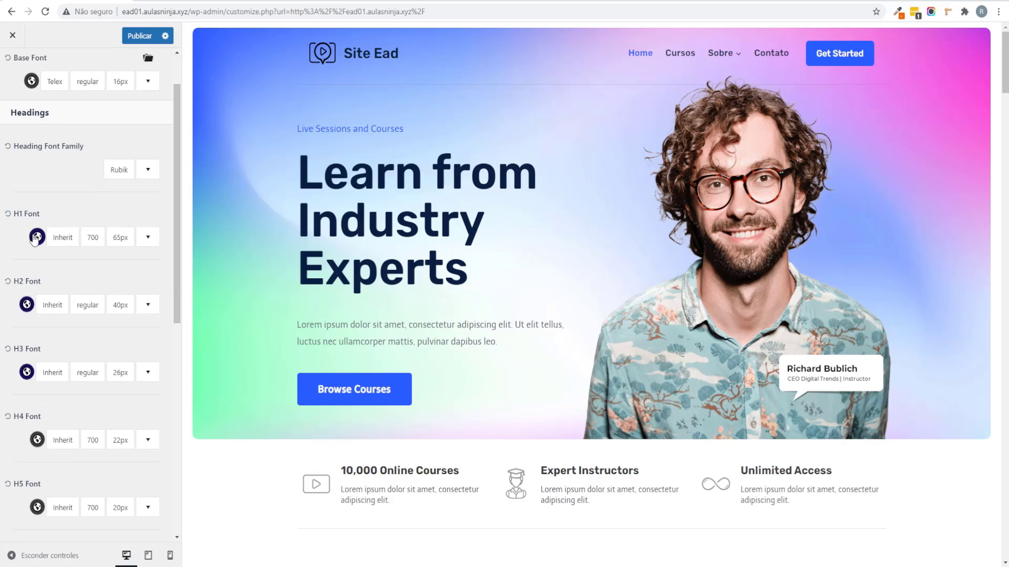
{"action": "scroll", "coordinate": [31, 306], "scroll_direction": "down", "scroll_amount": 6}
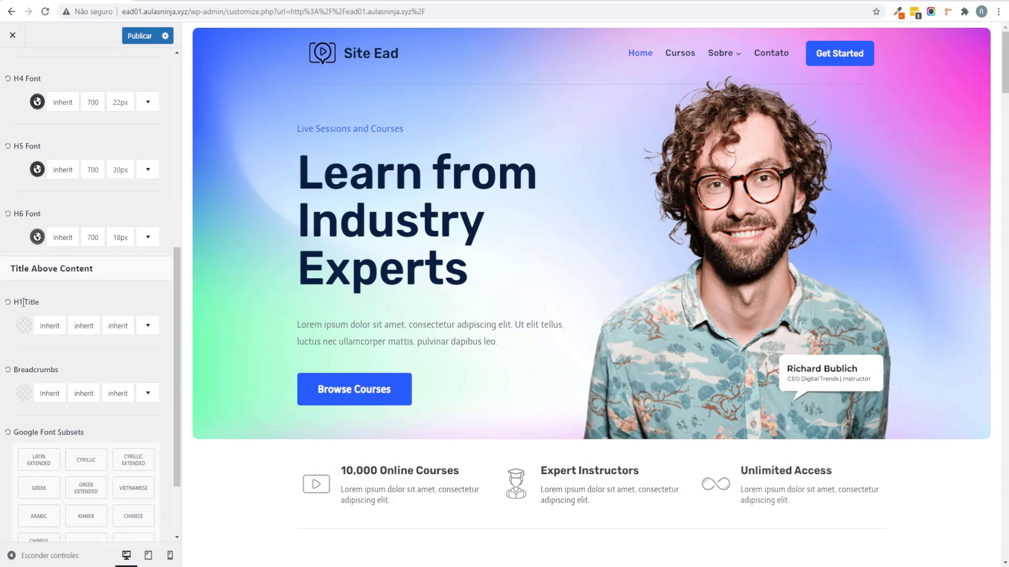
{"action": "scroll", "coordinate": [26, 304], "scroll_direction": "up", "scroll_amount": 3}
{"action": "scroll", "coordinate": [24, 286], "scroll_direction": "down", "scroll_amount": 1}
{"action": "scroll", "coordinate": [26, 316], "scroll_direction": "down", "scroll_amount": 3}
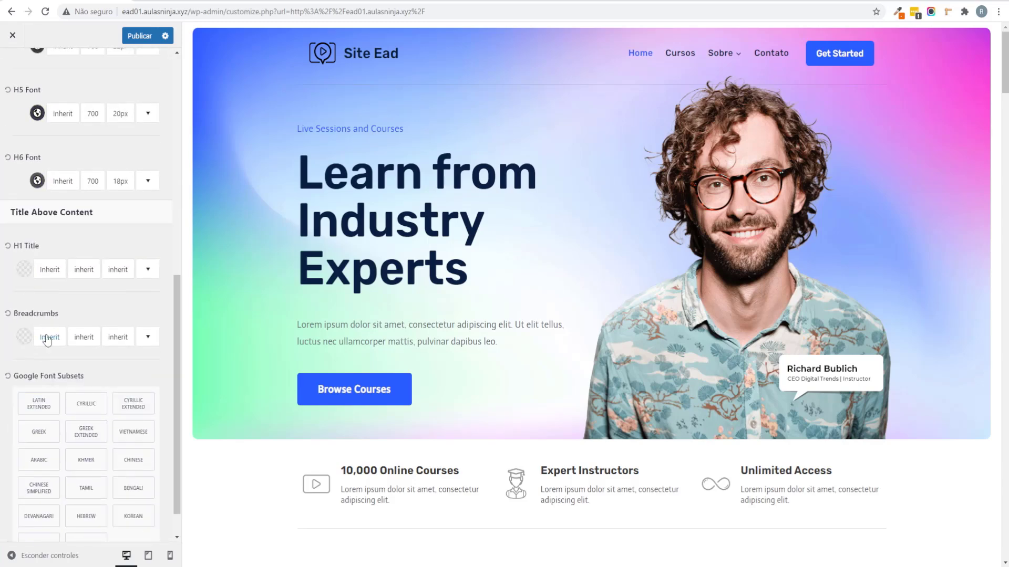
Step: Clear the Breadcrumbs font size of 17 and publish the typography changes
{"action": "left_click", "coordinate": [149, 338]}
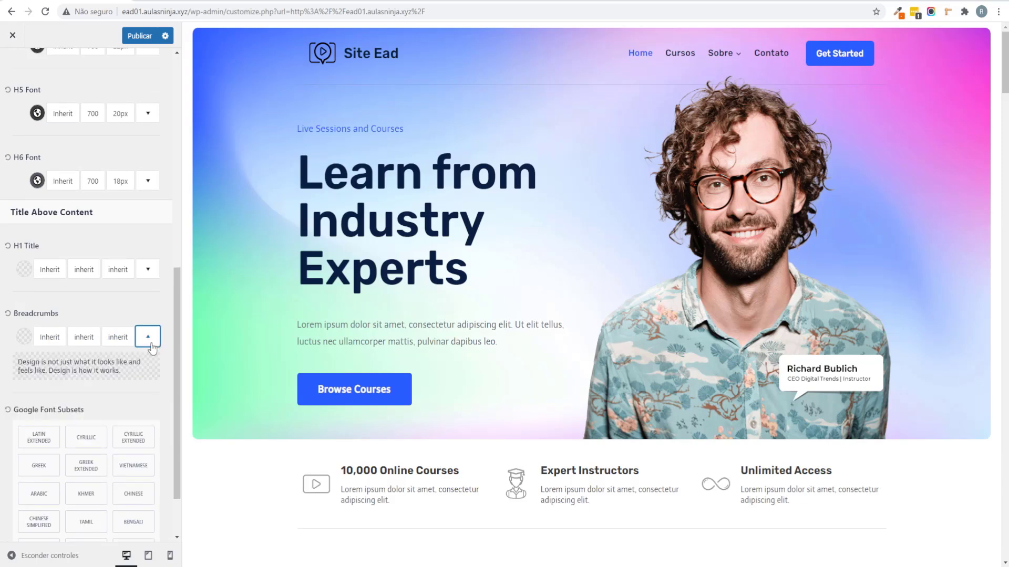
{"action": "left_click", "coordinate": [125, 342]}
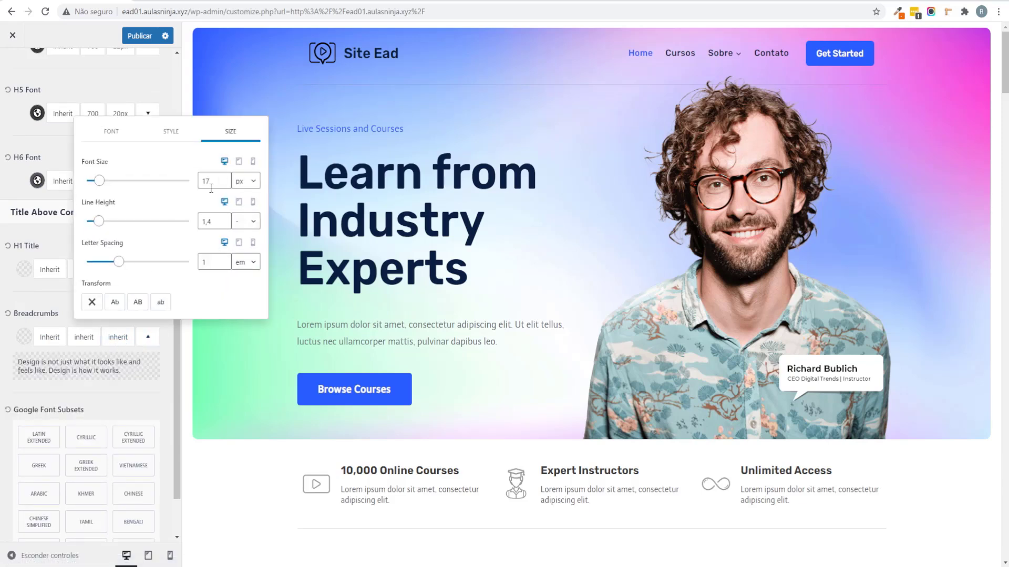
{"action": "left_click_drag", "start_coordinate": [211, 188], "coordinate": [191, 189]}
{"action": "key", "text": "BackSpace"}
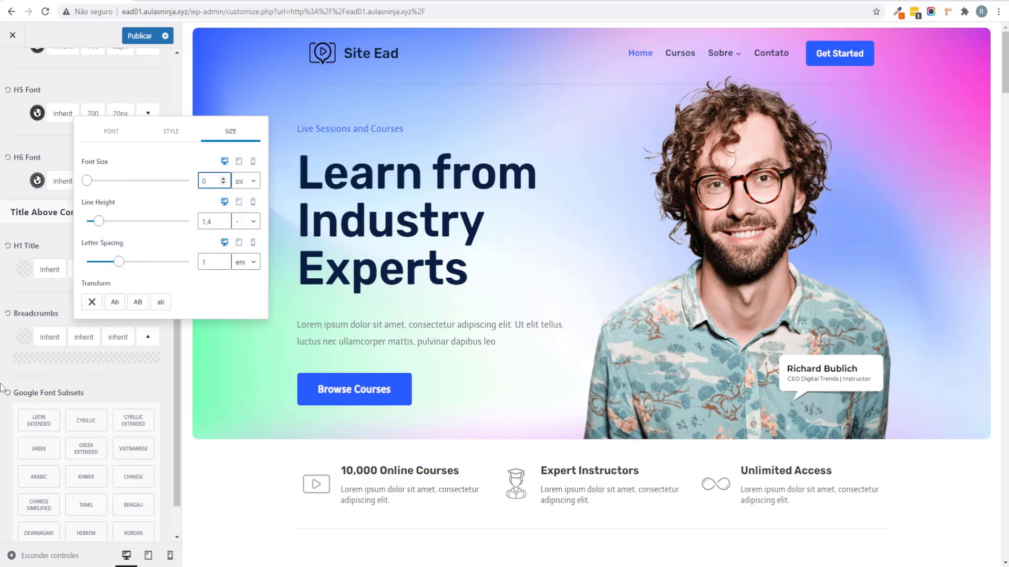
{"action": "left_click", "coordinate": [2, 346]}
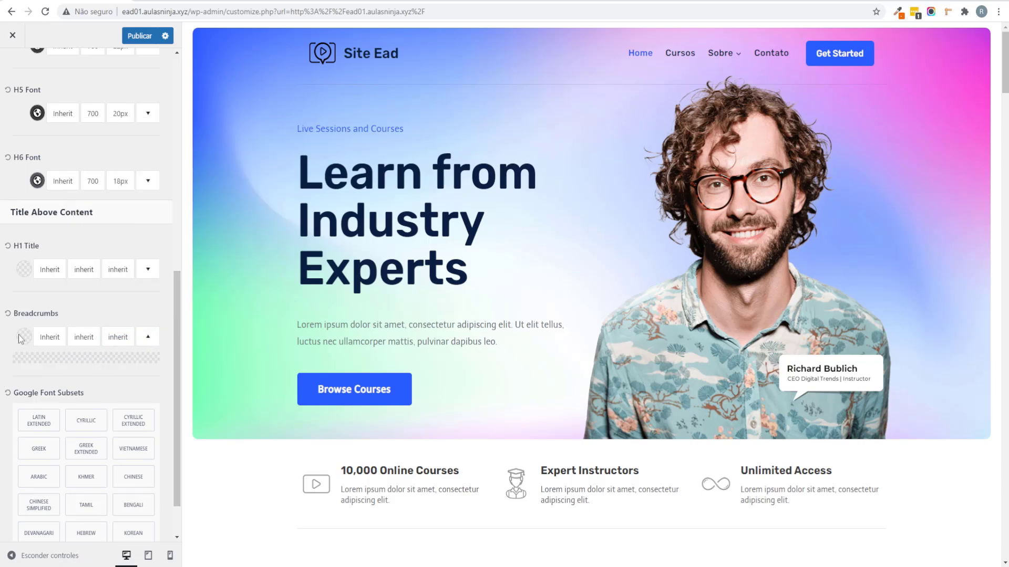
{"action": "scroll", "coordinate": [18, 335], "scroll_direction": "up", "scroll_amount": 3}
{"action": "left_click", "coordinate": [139, 36]}
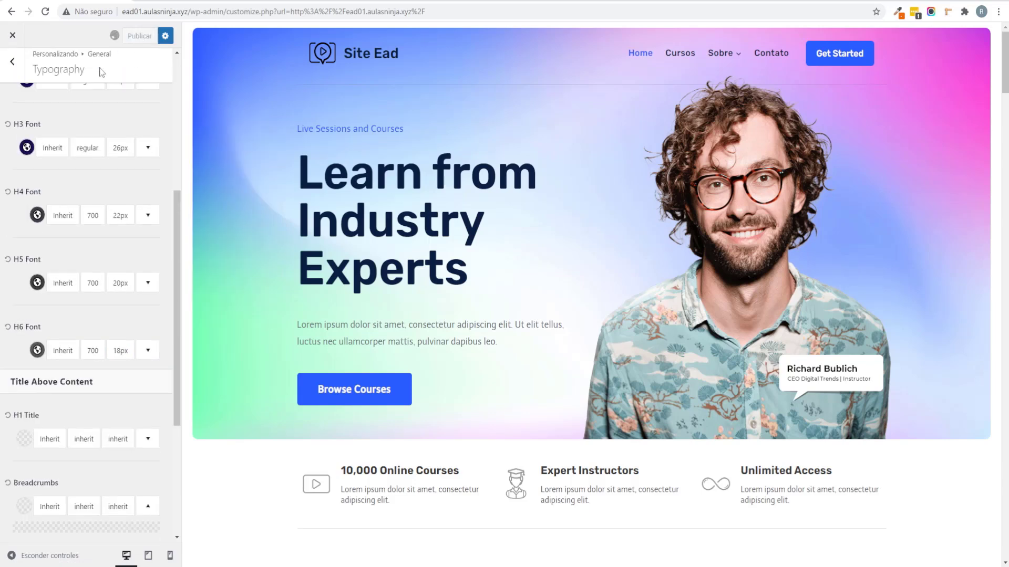
{"action": "left_click", "coordinate": [12, 62]}
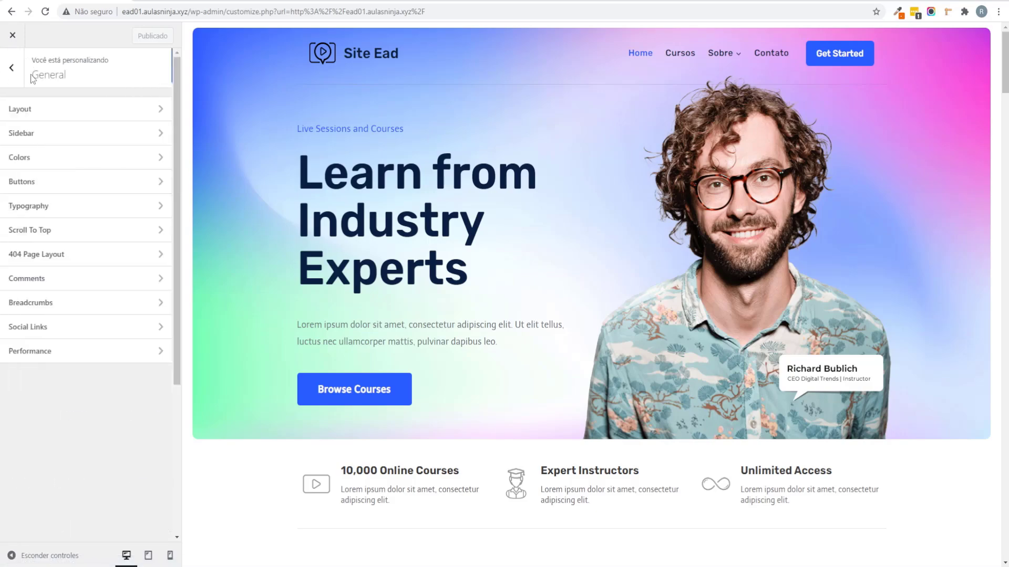
Step: Keep Scroll To Top enabled and switch its Scroll Up Icon to the bold chevron
{"action": "left_click", "coordinate": [31, 231]}
{"action": "scroll", "coordinate": [735, 333], "scroll_direction": "down", "scroll_amount": 5}
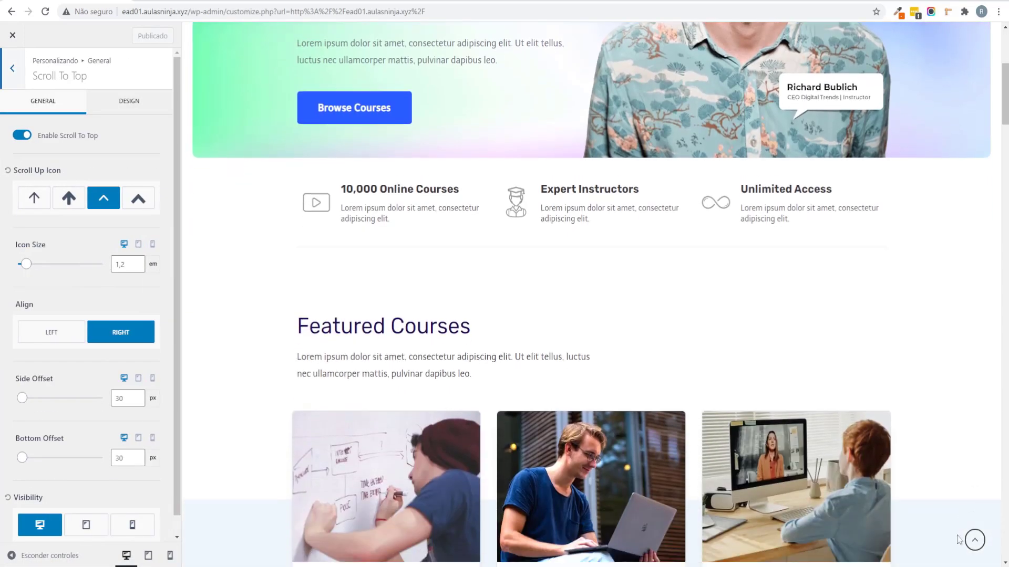
{"action": "scroll", "coordinate": [963, 499], "scroll_direction": "down", "scroll_amount": 5}
{"action": "left_click", "coordinate": [973, 544]}
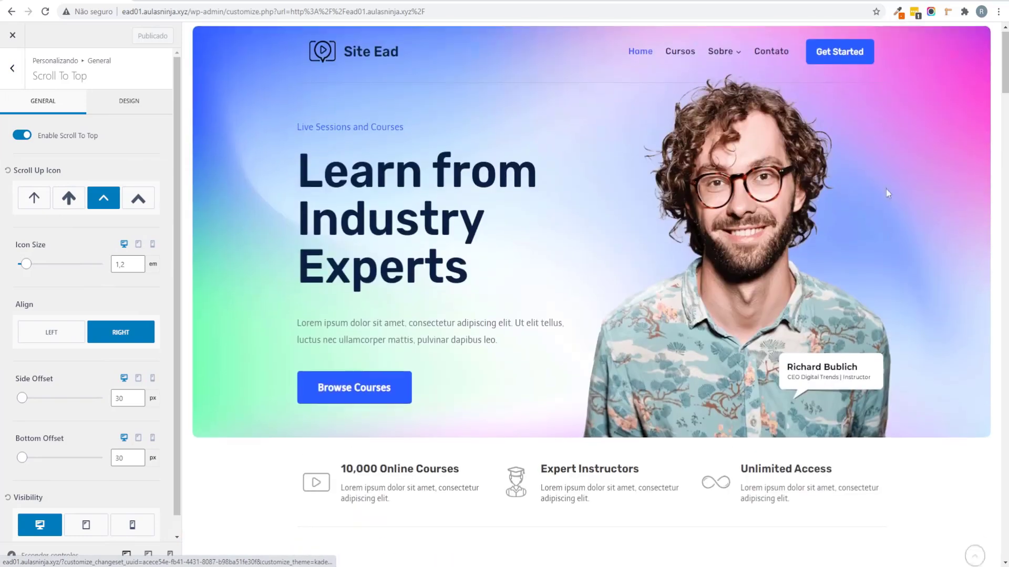
{"action": "scroll", "coordinate": [887, 263], "scroll_direction": "down", "scroll_amount": 6}
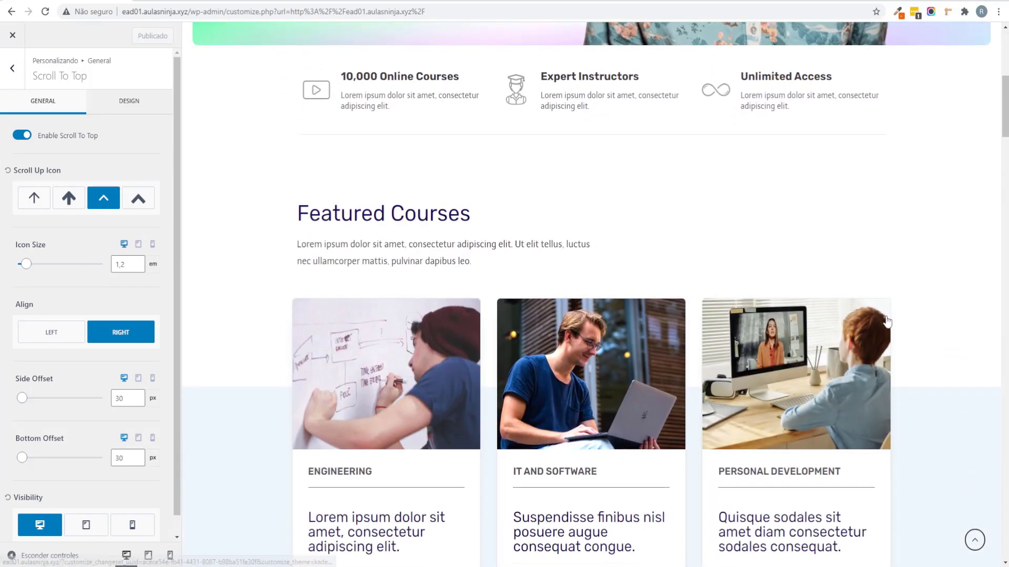
{"action": "left_click", "coordinate": [22, 135]}
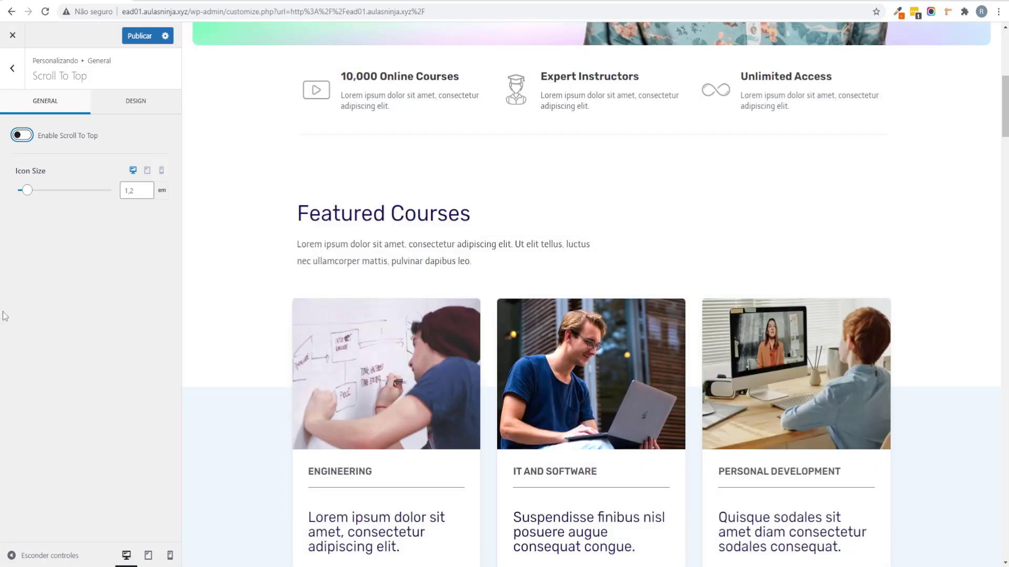
{"action": "left_click", "coordinate": [26, 139]}
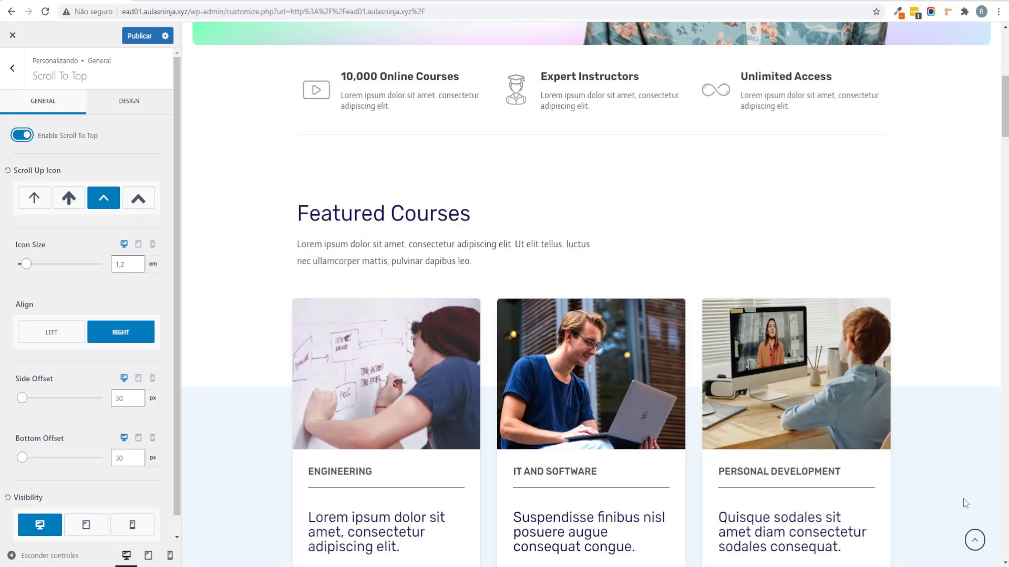
{"action": "left_click", "coordinate": [137, 198]}
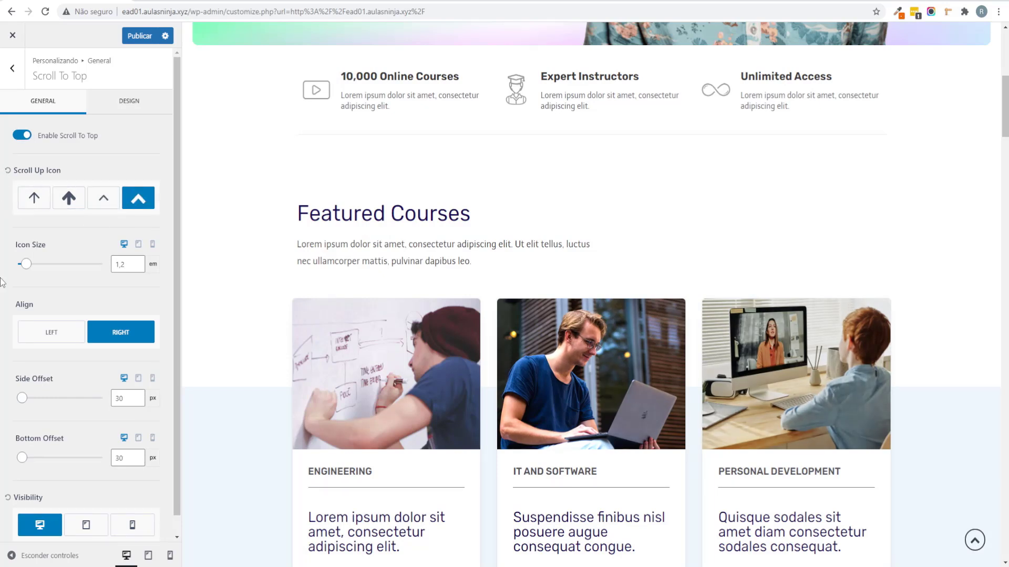
{"action": "scroll", "coordinate": [37, 298], "scroll_direction": "down", "scroll_amount": 1}
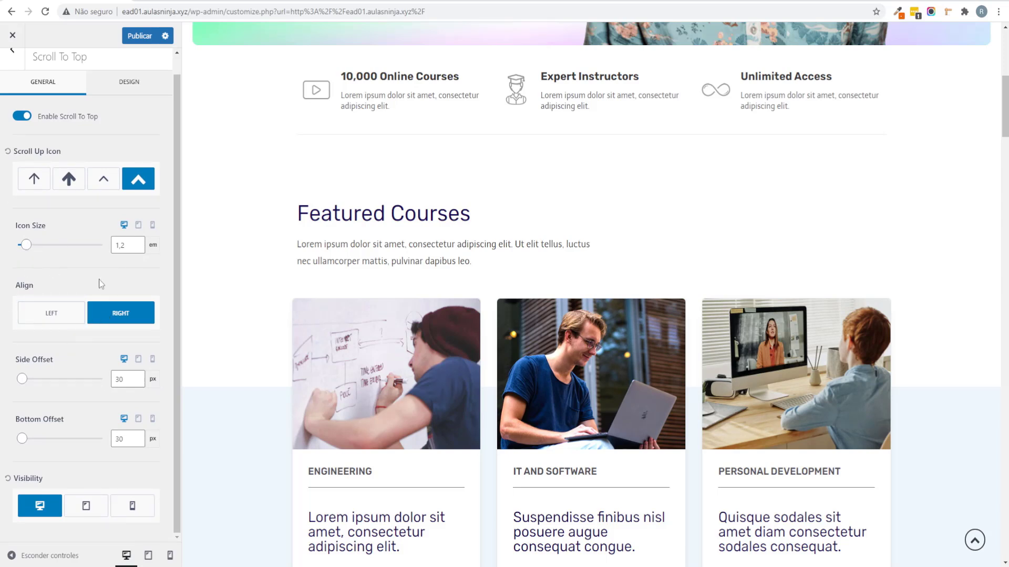
{"action": "left_click", "coordinate": [154, 97]}
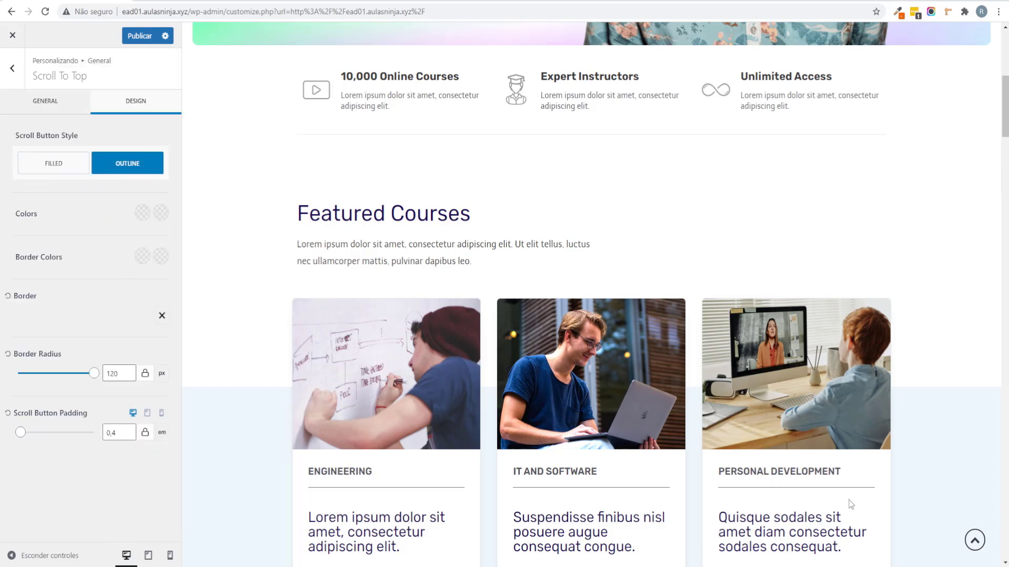
{"action": "left_click", "coordinate": [45, 101]}
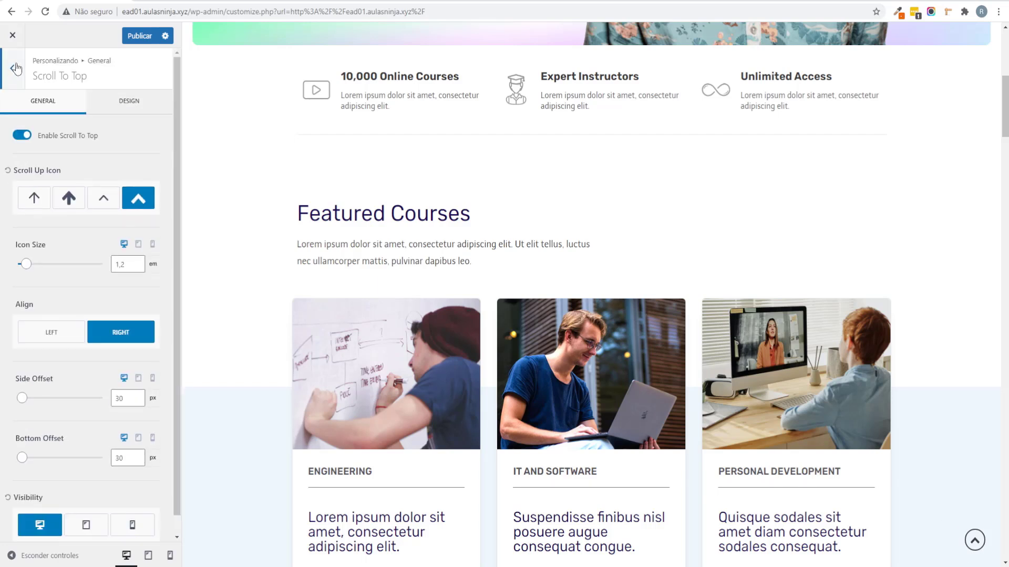
{"action": "left_click", "coordinate": [12, 67]}
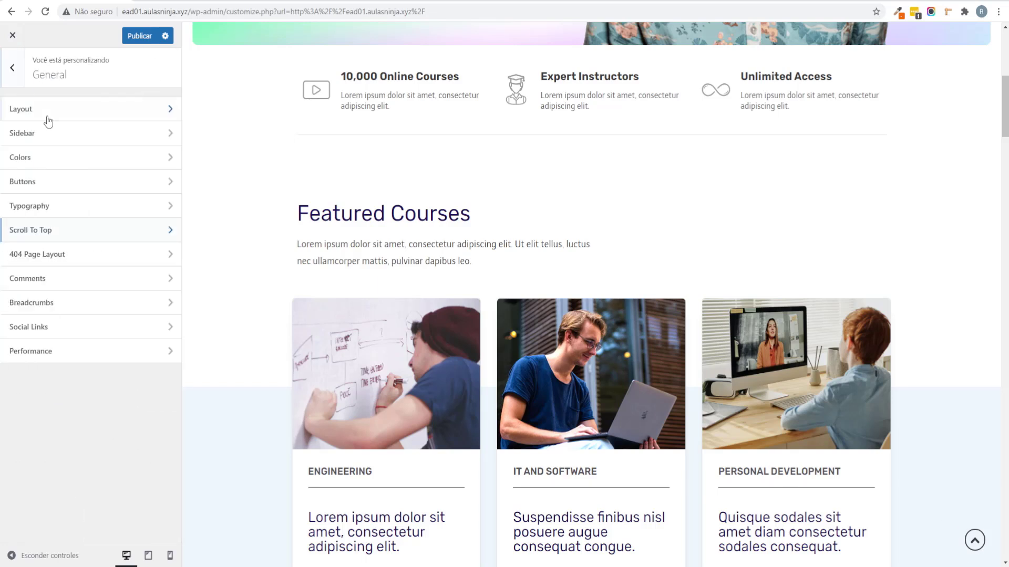
Step: Glance at the 404 Page Layout and Breadcrumbs settings
{"action": "left_click", "coordinate": [119, 254]}
{"action": "left_click", "coordinate": [12, 68]}
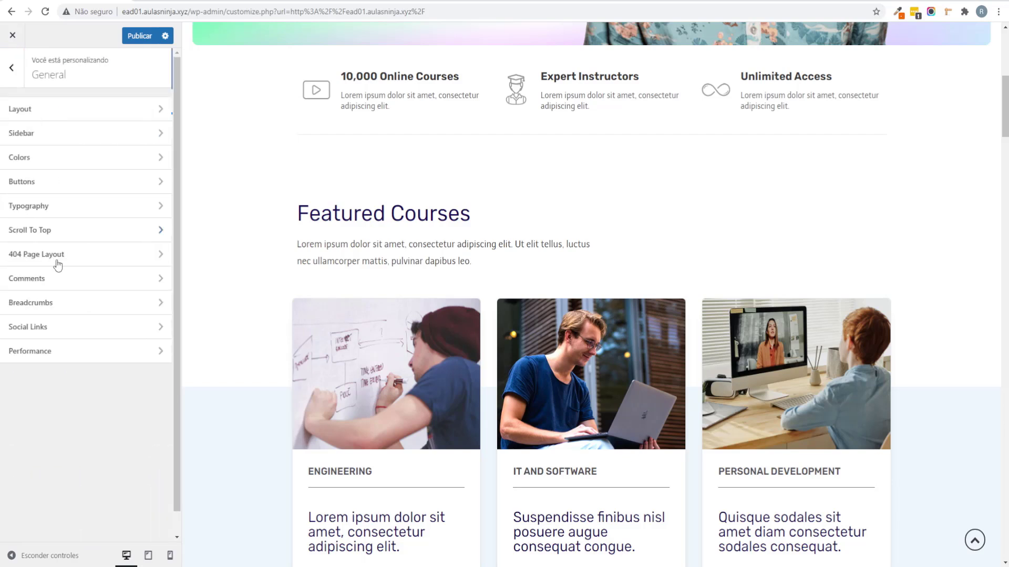
{"action": "left_click", "coordinate": [70, 305]}
{"action": "left_click", "coordinate": [7, 74]}
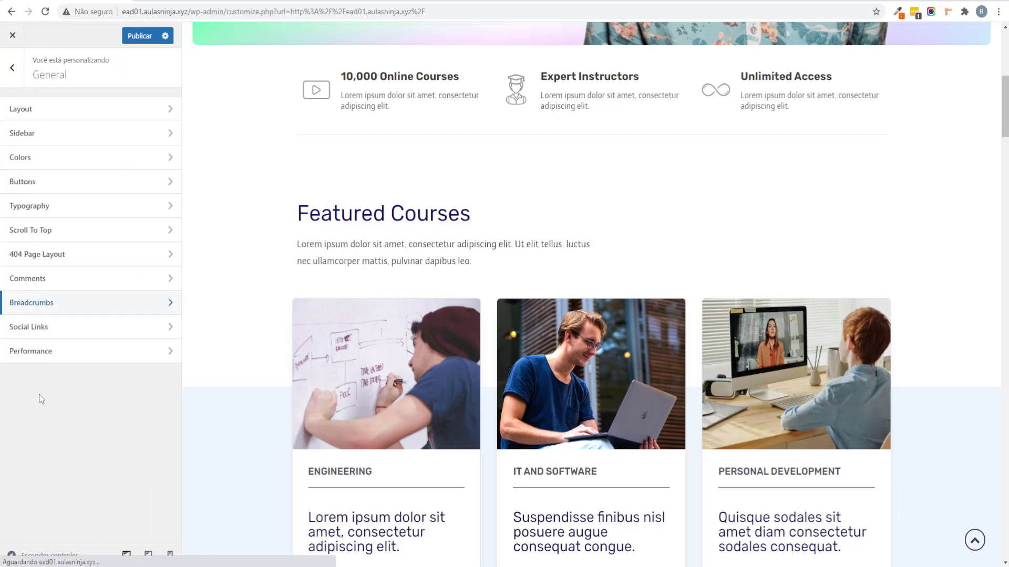
Step: Open Social Links and copy the Instagram profile's web address
{"action": "left_click", "coordinate": [58, 331]}
{"action": "scroll", "coordinate": [33, 184], "scroll_direction": "down", "scroll_amount": 3}
{"action": "scroll", "coordinate": [69, 363], "scroll_direction": "up", "scroll_amount": 3}
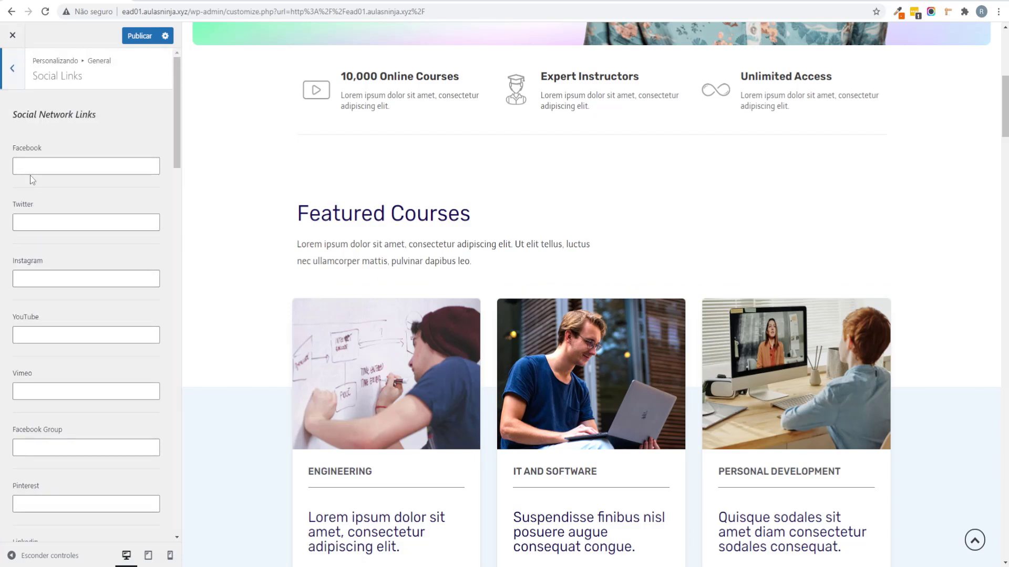
{"action": "scroll", "coordinate": [29, 181], "scroll_direction": "down", "scroll_amount": 10}
{"action": "scroll", "coordinate": [27, 188], "scroll_direction": "down", "scroll_amount": 8}
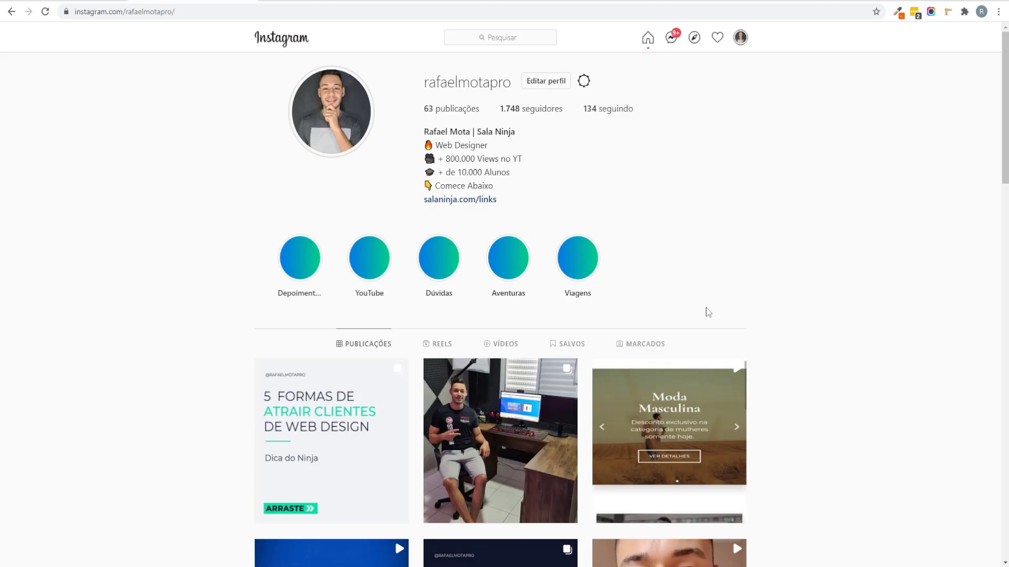
{"action": "scroll", "coordinate": [131, 441], "scroll_direction": "down", "scroll_amount": 7}
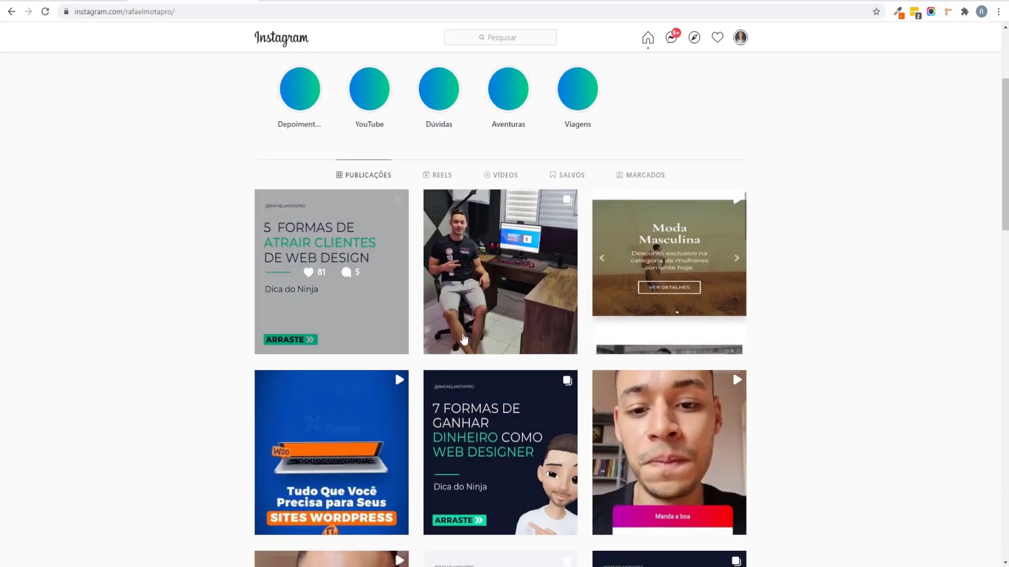
{"action": "scroll", "coordinate": [227, 324], "scroll_direction": "up", "scroll_amount": 7}
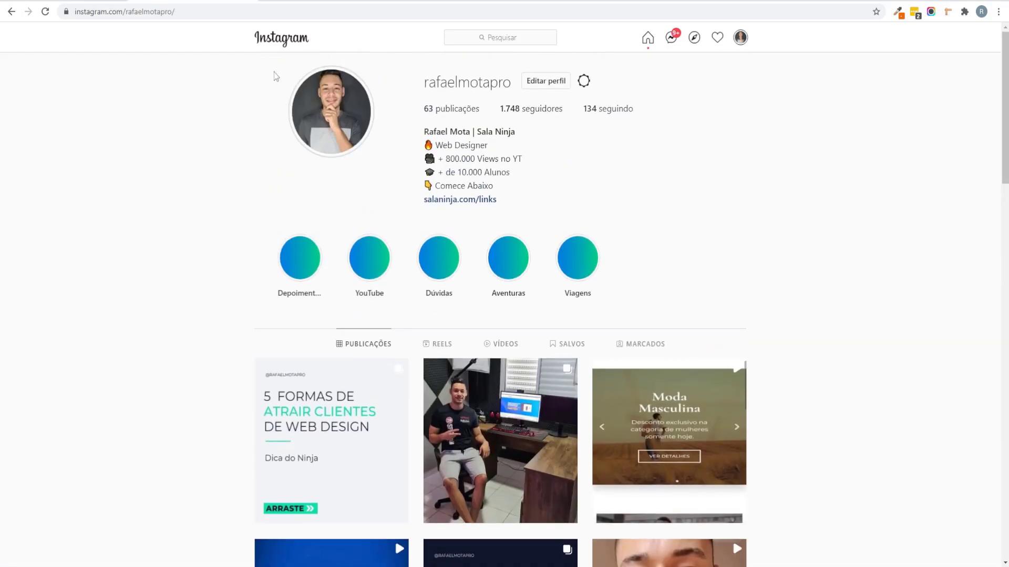
{"action": "left_click", "coordinate": [189, 9]}
{"action": "right_click", "coordinate": [145, 15]}
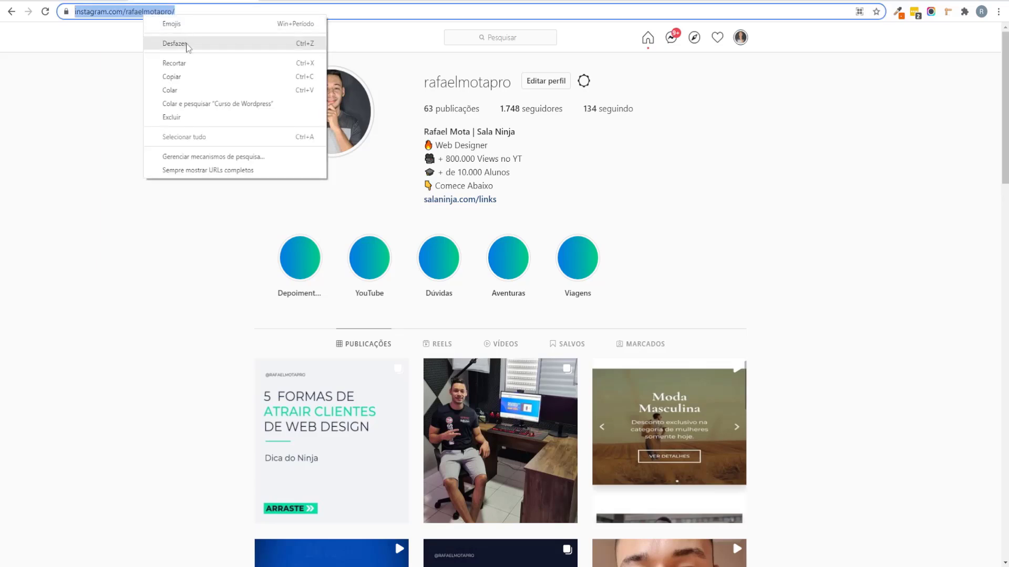
{"action": "left_click", "coordinate": [171, 76]}
{"action": "left_click", "coordinate": [149, 301]}
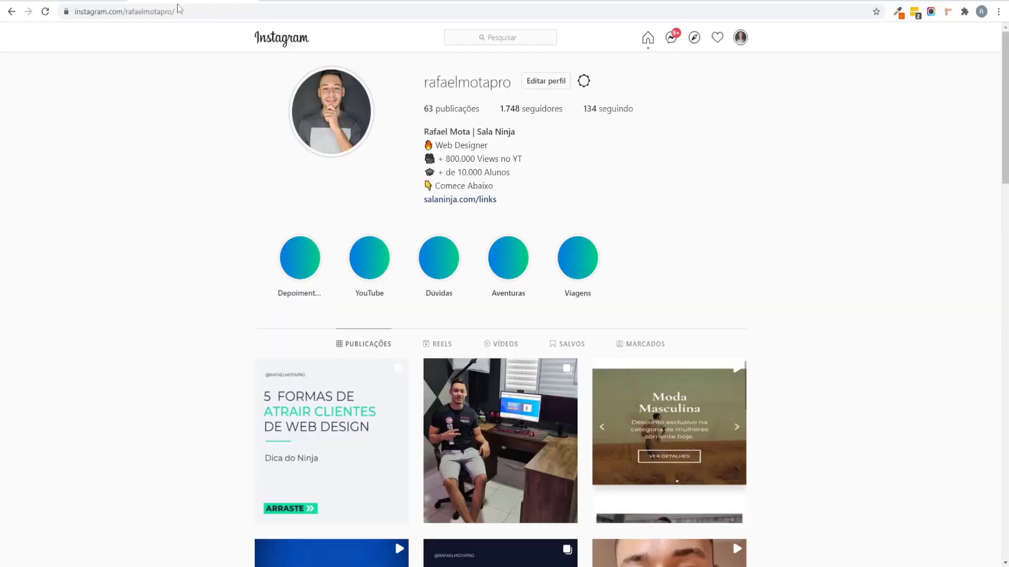
{"action": "left_click", "coordinate": [158, 11]}
{"action": "key", "text": "ctrl+c"}
{"action": "right_click", "coordinate": [160, 8]}
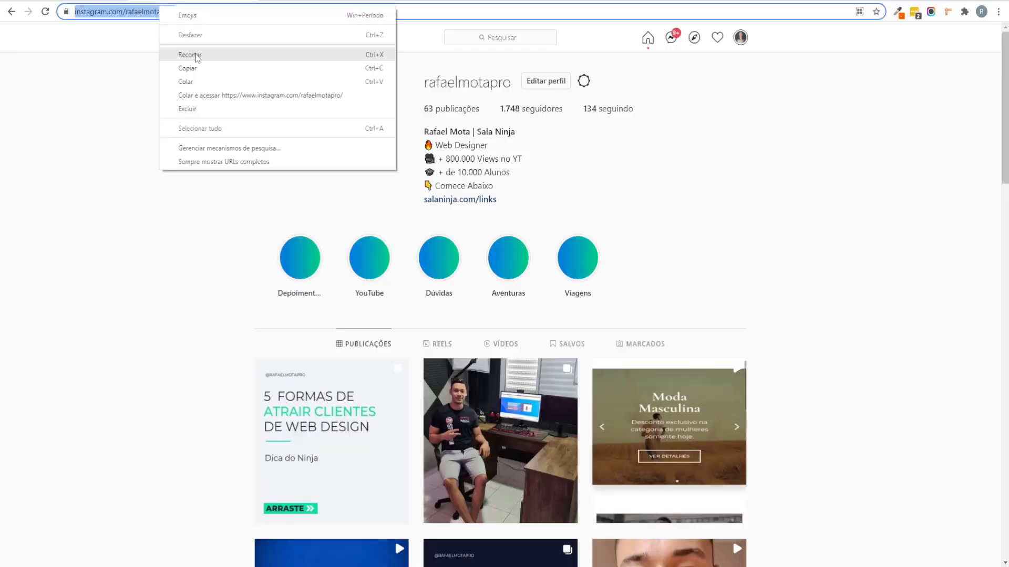
{"action": "left_click", "coordinate": [196, 70]}
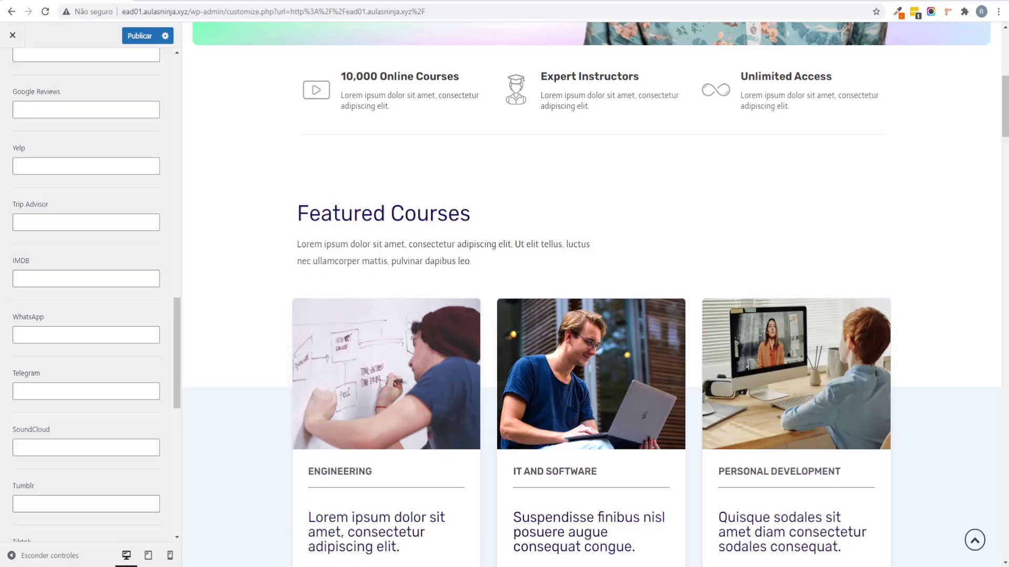
Step: Paste the Instagram profile URL into the Social Links Instagram field
{"action": "scroll", "coordinate": [34, 448], "scroll_direction": "down", "scroll_amount": 5}
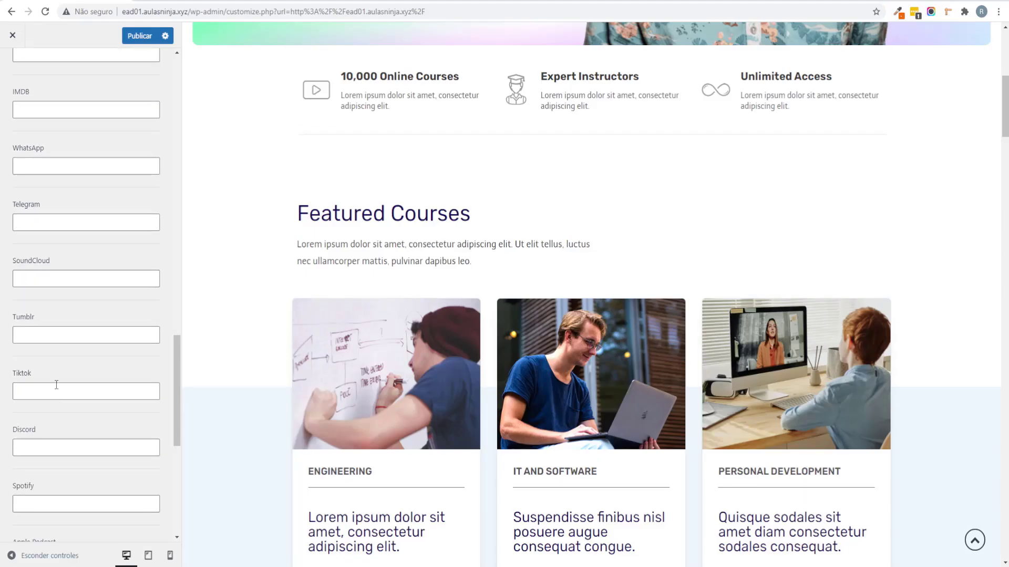
{"action": "scroll", "coordinate": [57, 358], "scroll_direction": "up", "scroll_amount": 10}
{"action": "key", "text": "ctrl+f"}
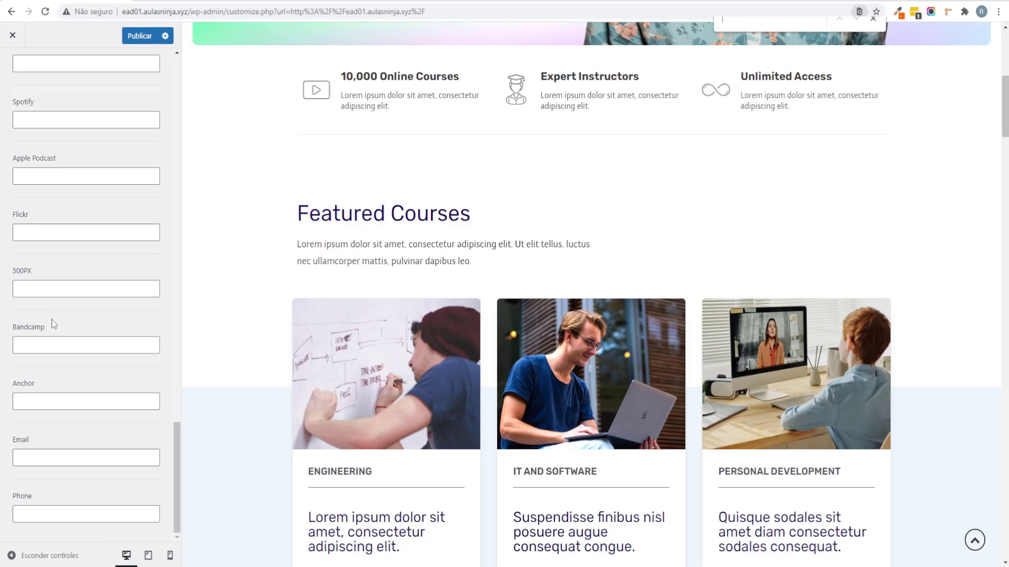
{"action": "type", "text": "insta"}
{"action": "left_click", "coordinate": [85, 279]}
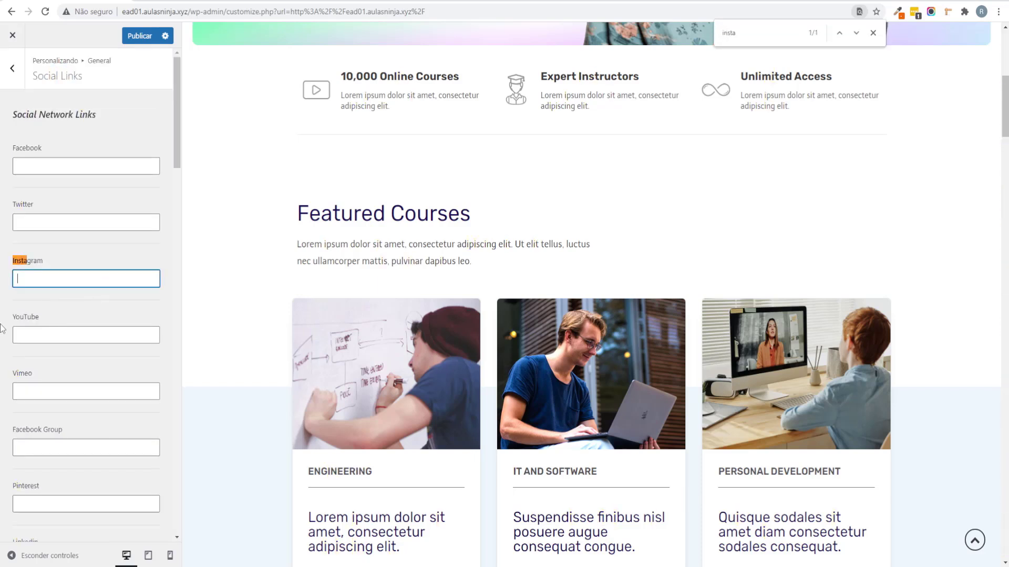
{"action": "key", "text": "ctrl+v"}
{"action": "left_click", "coordinate": [13, 68]}
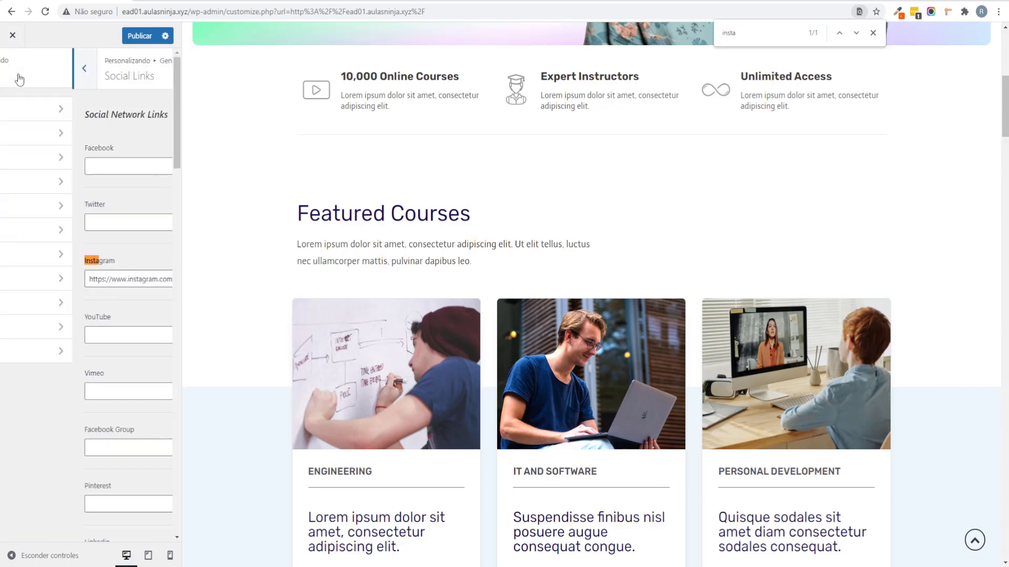
{"action": "left_click", "coordinate": [873, 32]}
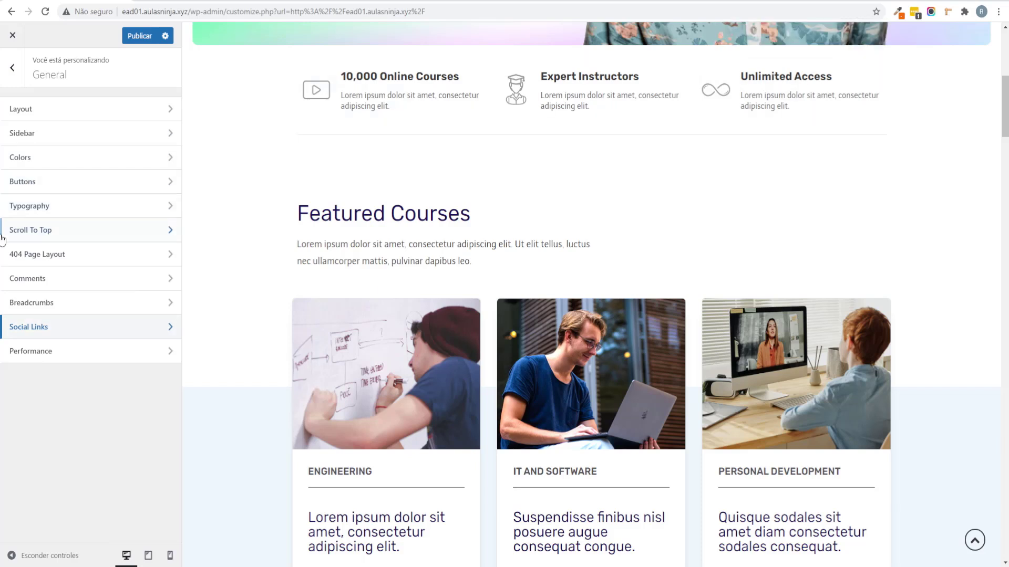
Step: Open the Header panel's Logo item to show the Site Identity settings
{"action": "left_click", "coordinate": [12, 68]}
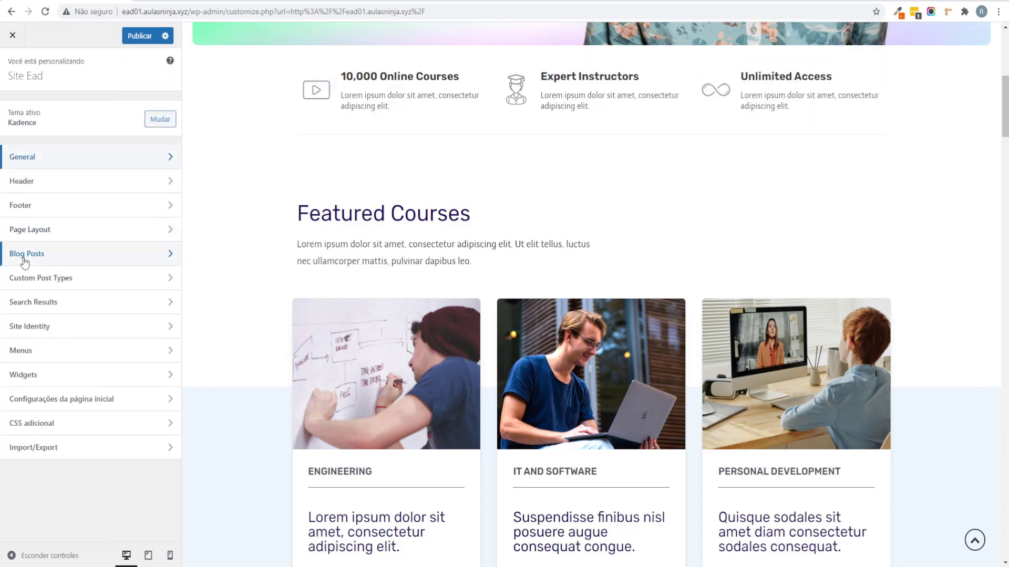
{"action": "left_click", "coordinate": [76, 195]}
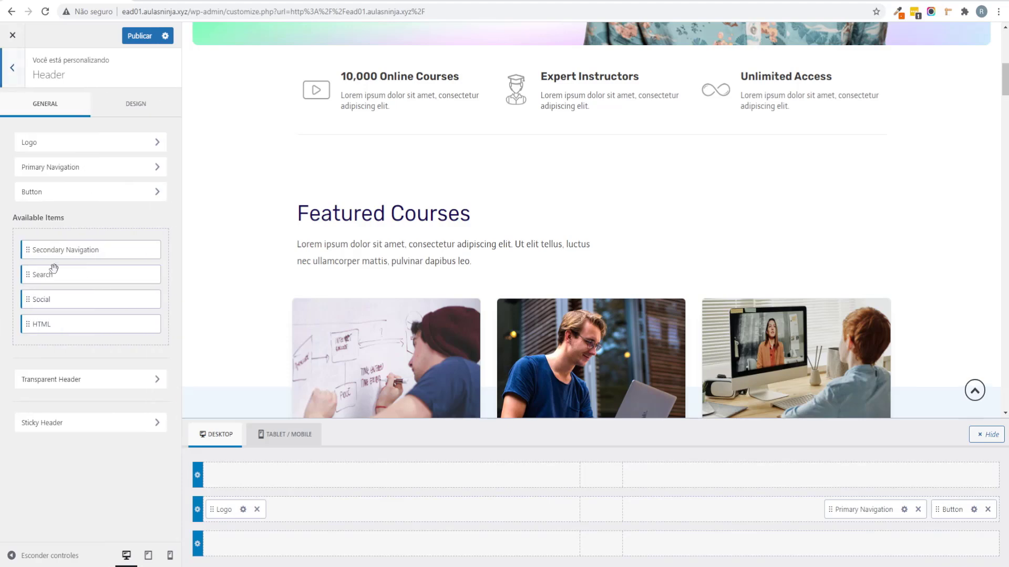
{"action": "scroll", "coordinate": [612, 251], "scroll_direction": "up", "scroll_amount": 8}
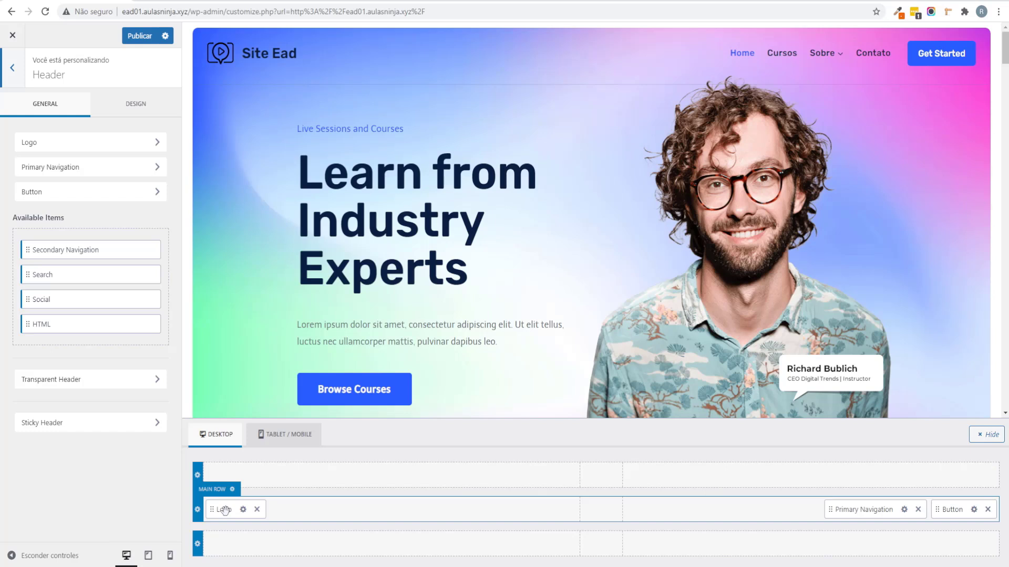
{"action": "left_click", "coordinate": [32, 145]}
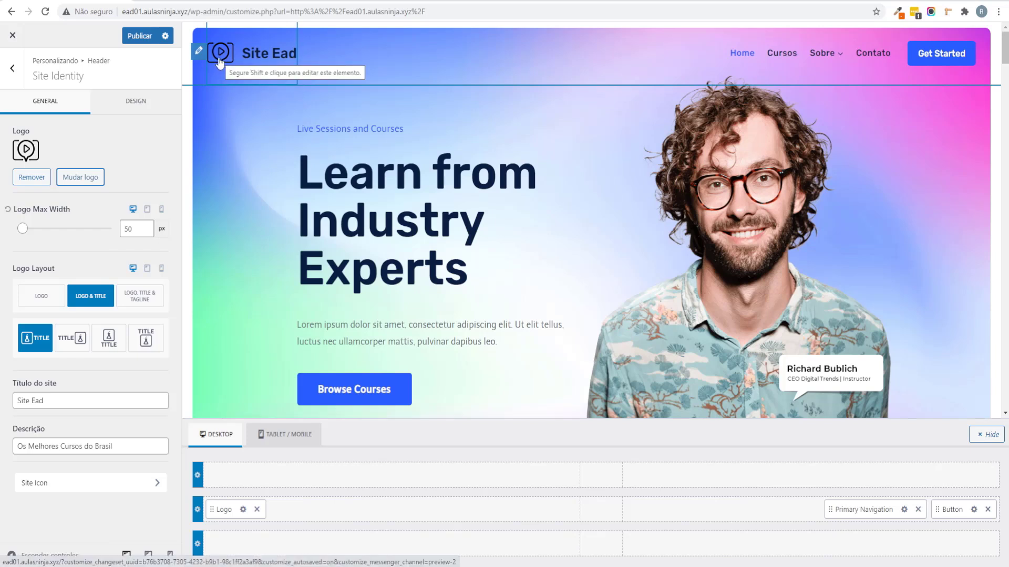
Step: Try the logo-only layout, then restore Logo & Title, leaving the logo image unchanged
{"action": "left_click", "coordinate": [77, 177]}
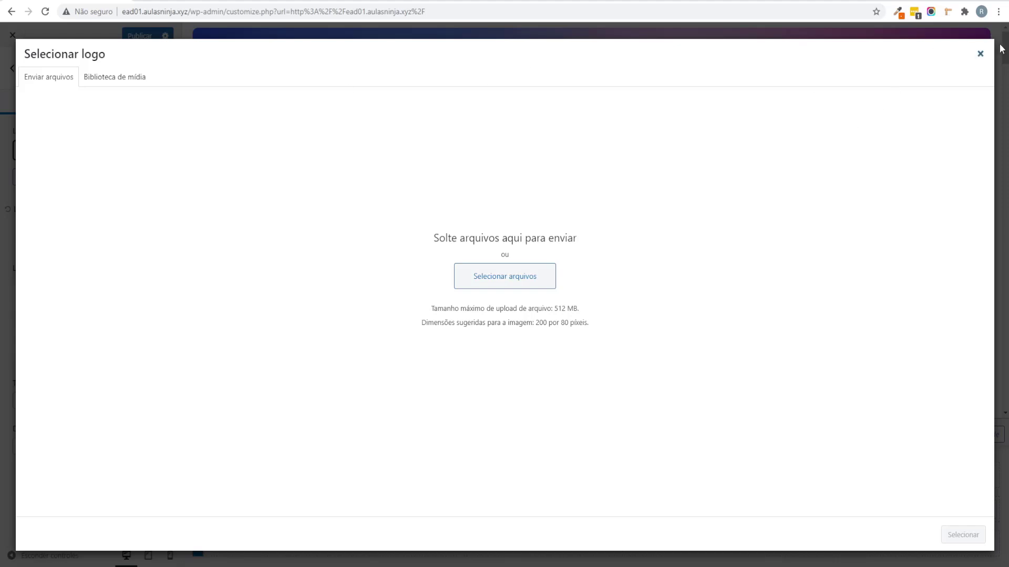
{"action": "left_click", "coordinate": [980, 55]}
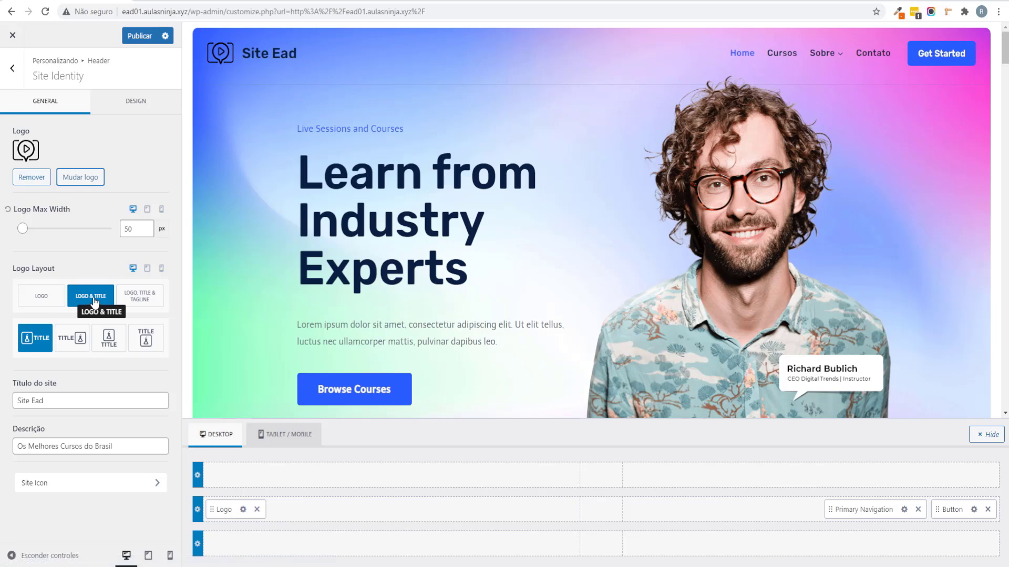
{"action": "left_click", "coordinate": [49, 300]}
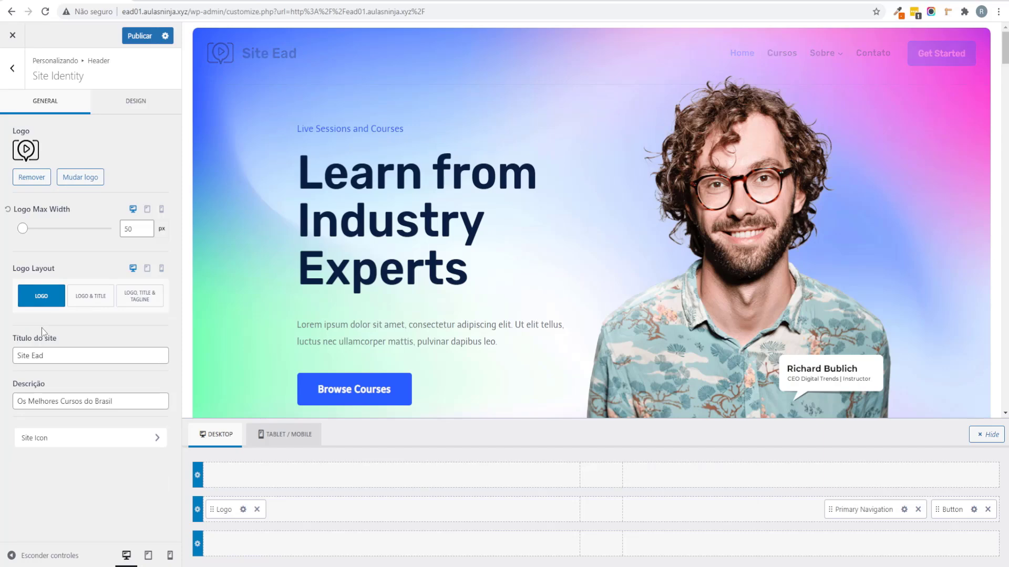
{"action": "left_click", "coordinate": [89, 299]}
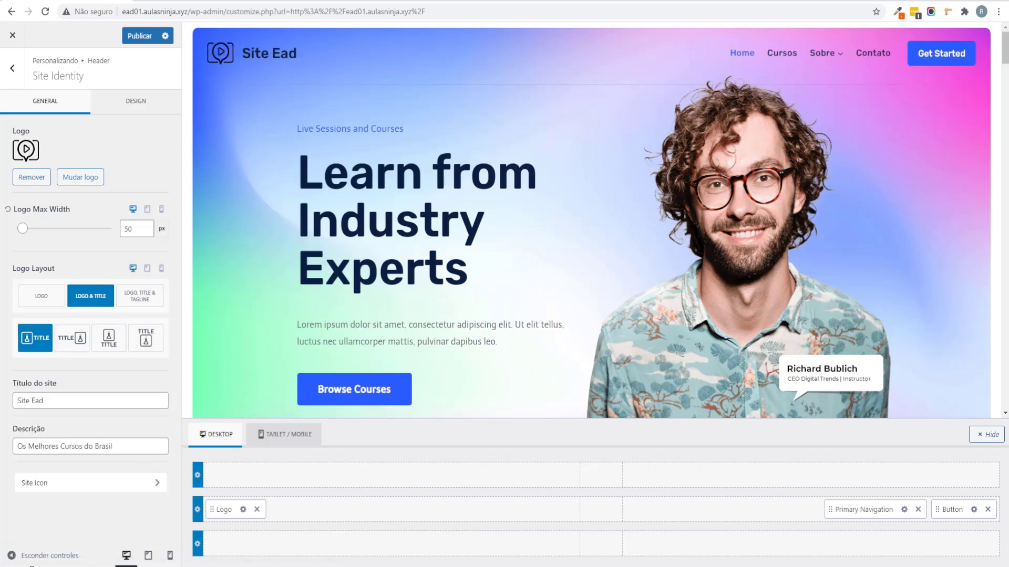
{"action": "left_click", "coordinate": [32, 558]}
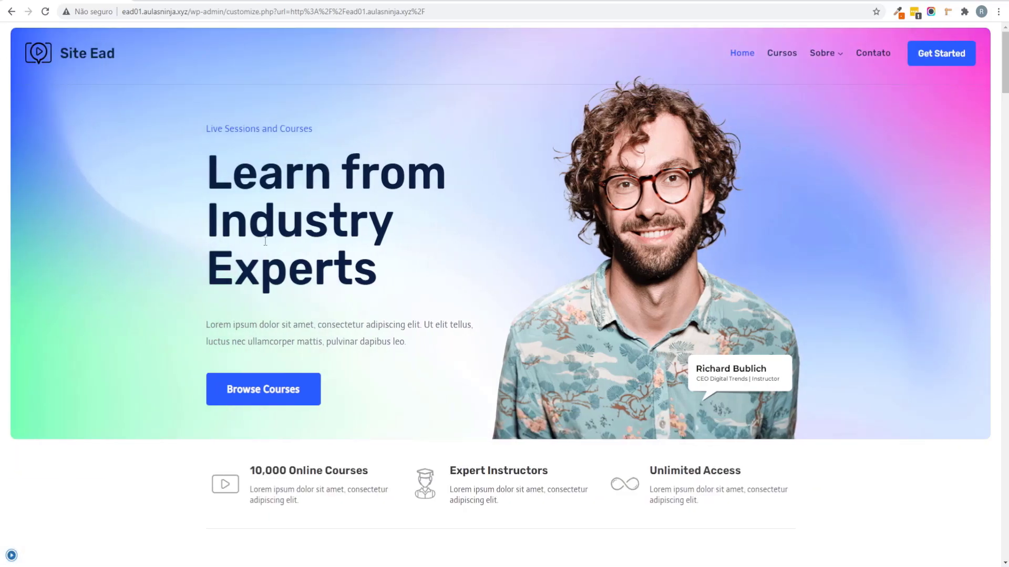
{"action": "scroll", "coordinate": [236, 221], "scroll_direction": "down", "scroll_amount": 2}
{"action": "scroll", "coordinate": [226, 210], "scroll_direction": "up", "scroll_amount": 2}
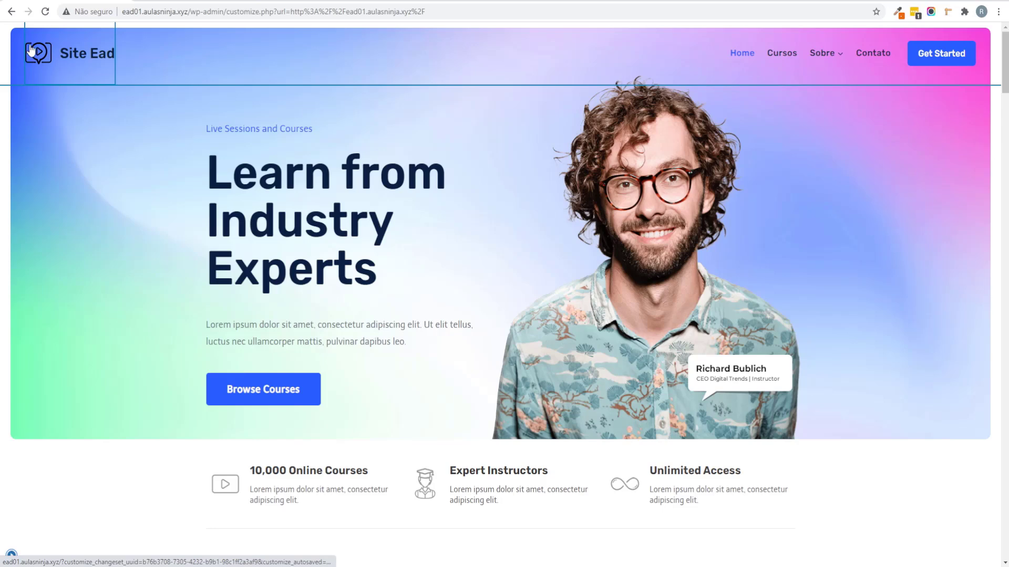
{"action": "scroll", "coordinate": [227, 258], "scroll_direction": "down", "scroll_amount": 2}
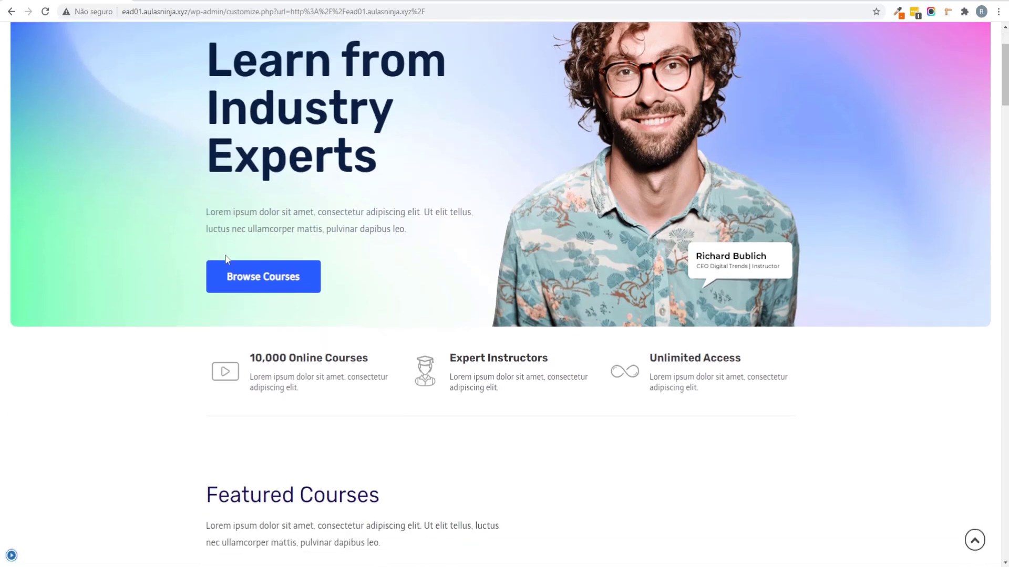
{"action": "scroll", "coordinate": [21, 551], "scroll_direction": "up", "scroll_amount": 2}
{"action": "left_click", "coordinate": [11, 555]}
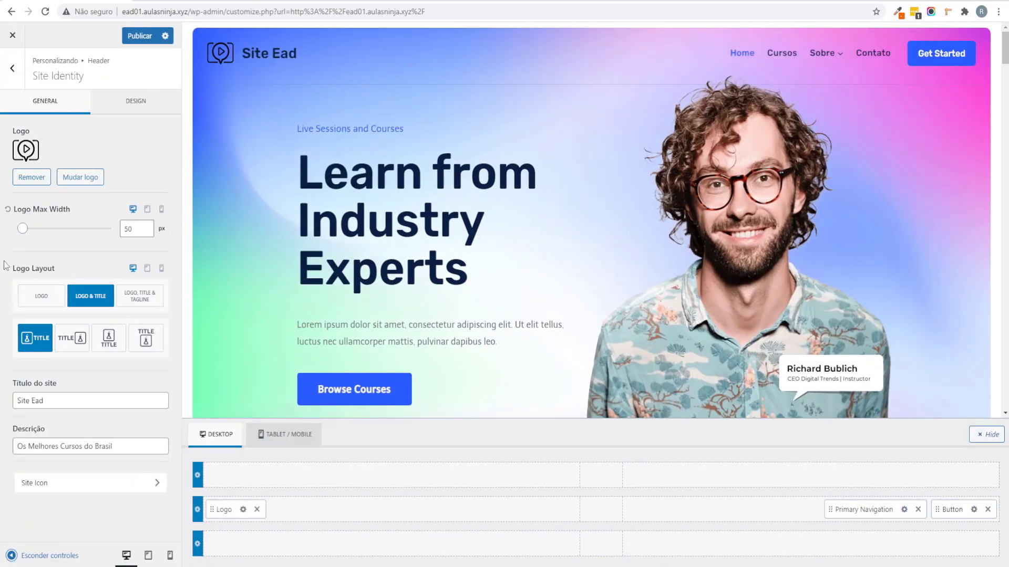
{"action": "left_click", "coordinate": [16, 83]}
Step: Enter 1200 as the Content Max Width in General > Layout and preview it
{"action": "left_click", "coordinate": [12, 69]}
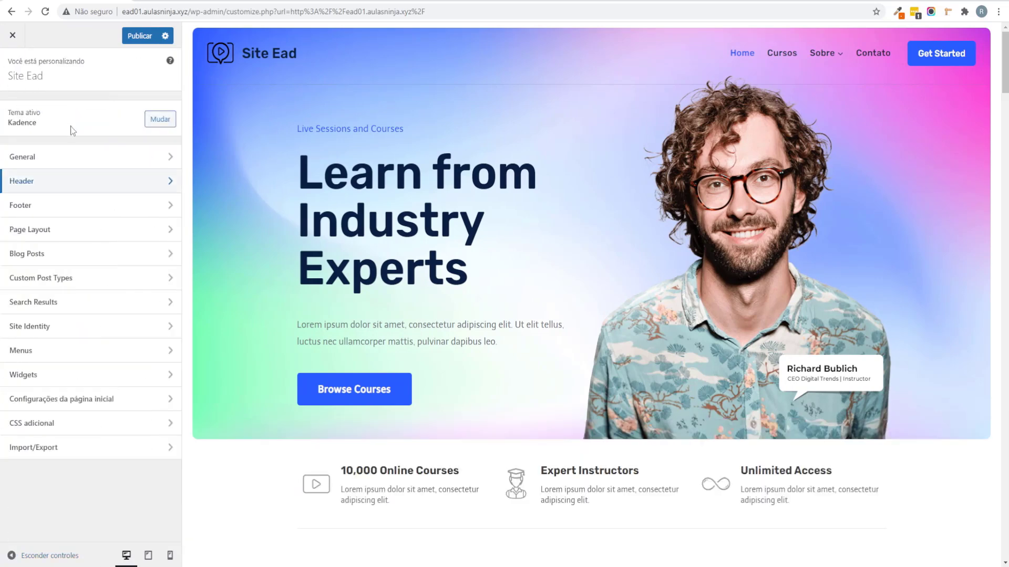
{"action": "left_click", "coordinate": [53, 157]}
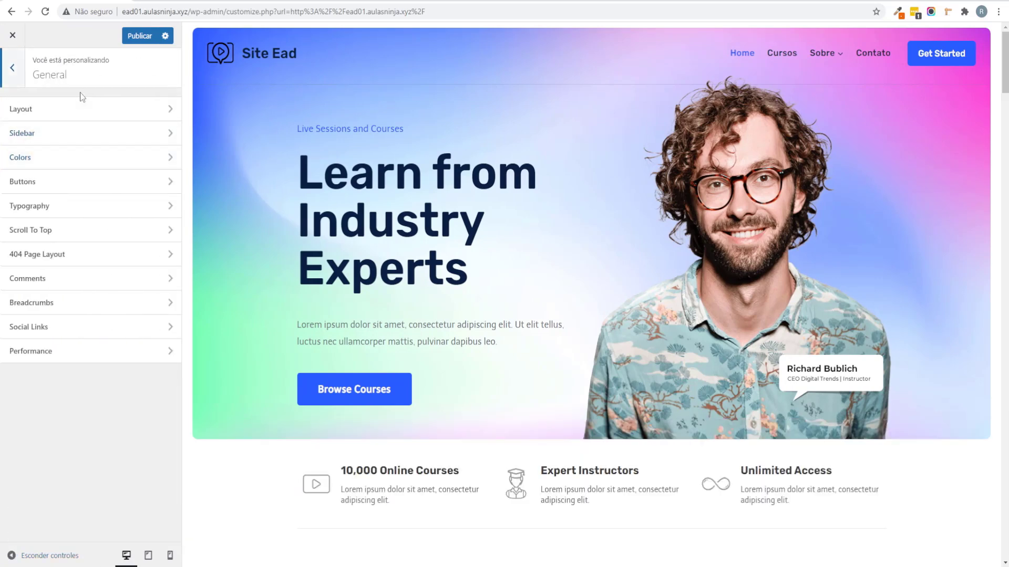
{"action": "left_click", "coordinate": [79, 109]}
{"action": "double_click", "coordinate": [124, 129]}
{"action": "key", "text": "BackSpace"}
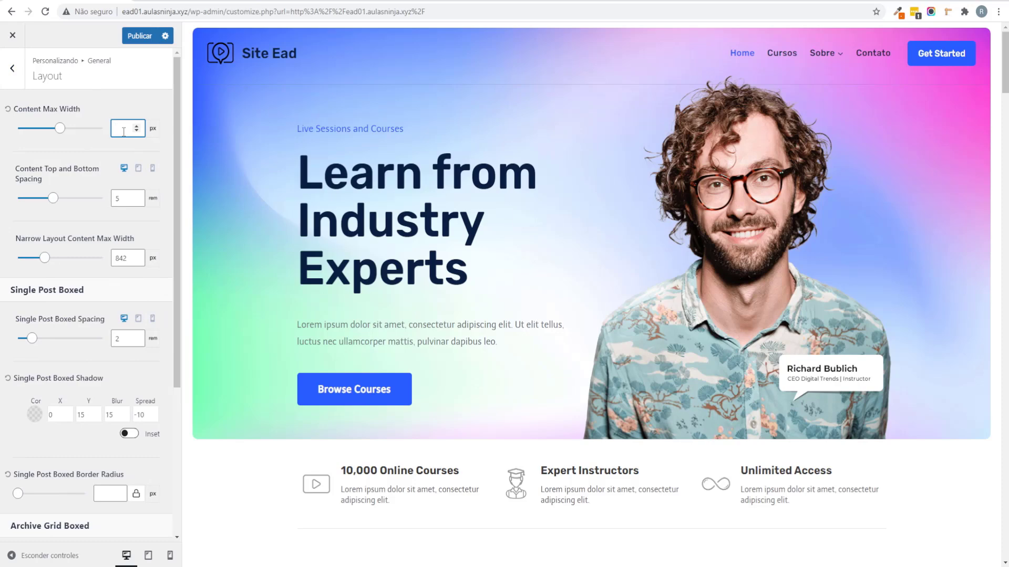
{"action": "type", "text": "1200"}
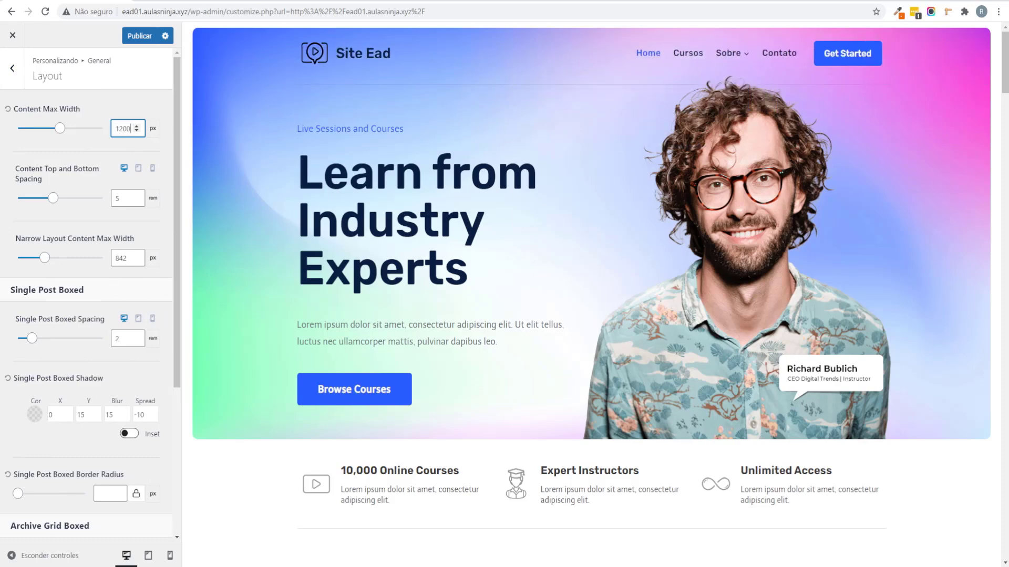
{"action": "left_click", "coordinate": [21, 555]}
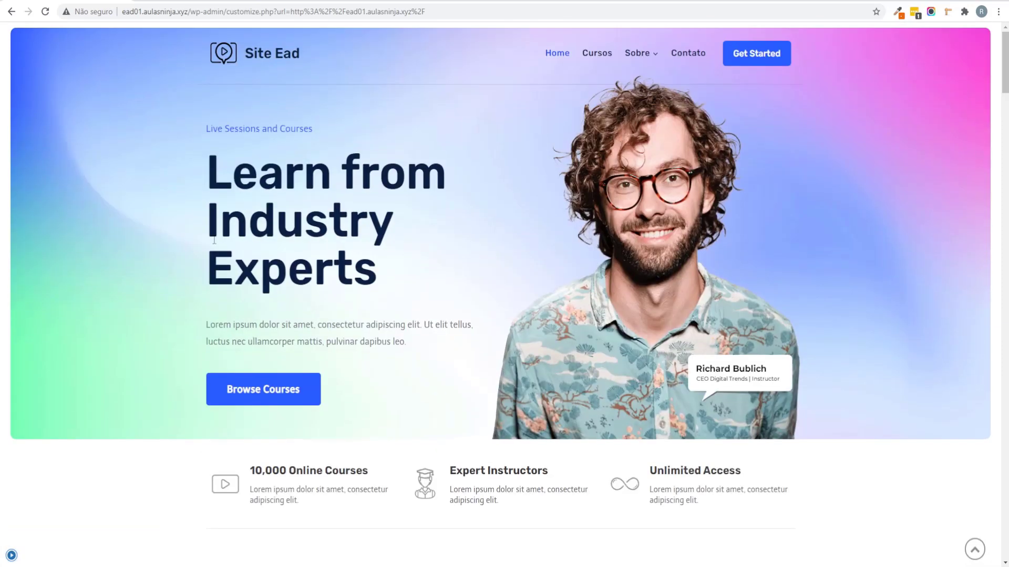
{"action": "left_click", "coordinate": [9, 555]}
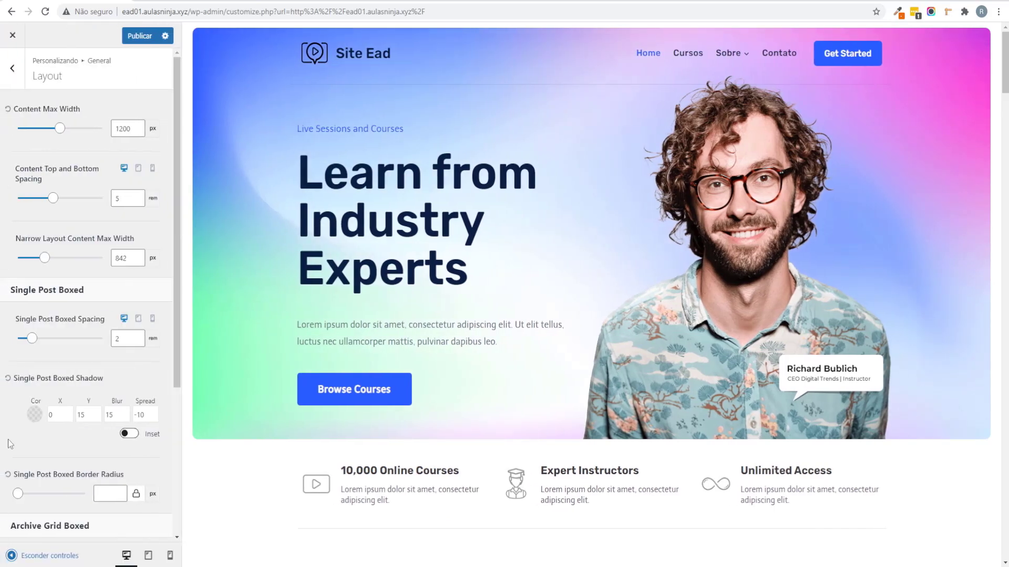
{"action": "left_click", "coordinate": [12, 67]}
{"action": "left_click", "coordinate": [13, 67]}
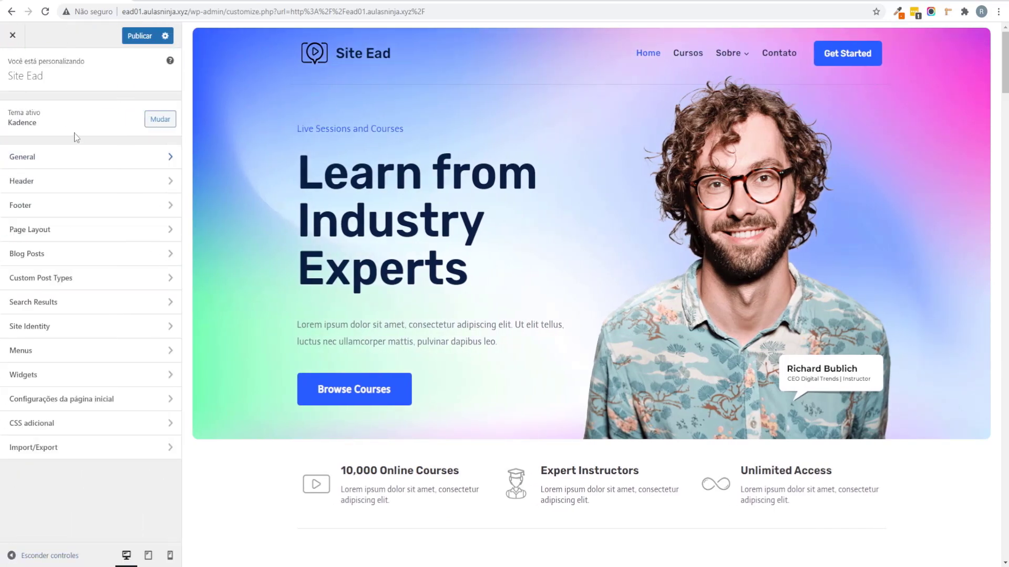
Step: Review the header's Site Identity and Primary Navigation design settings
{"action": "left_click", "coordinate": [40, 185]}
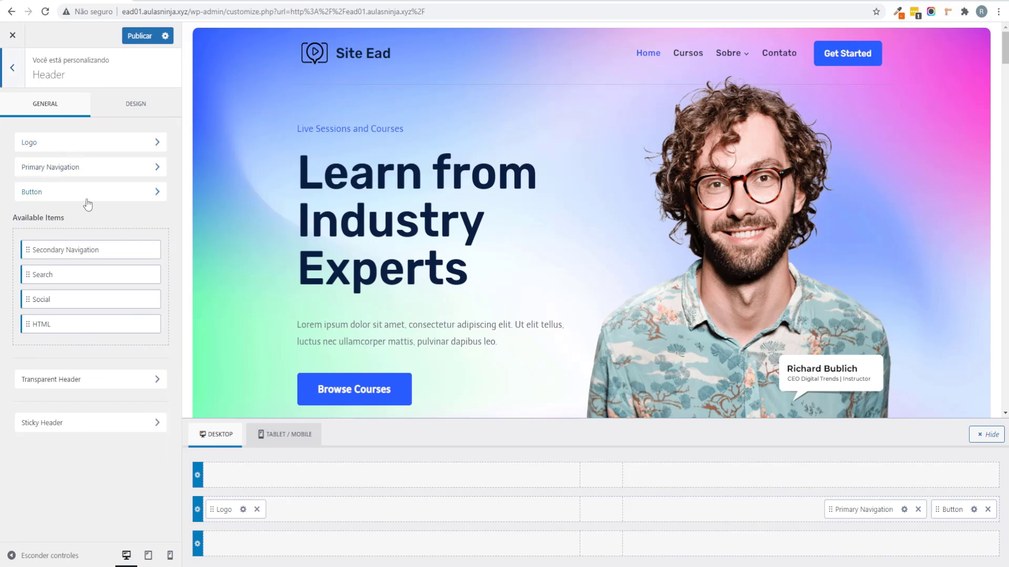
{"action": "left_click", "coordinate": [72, 148]}
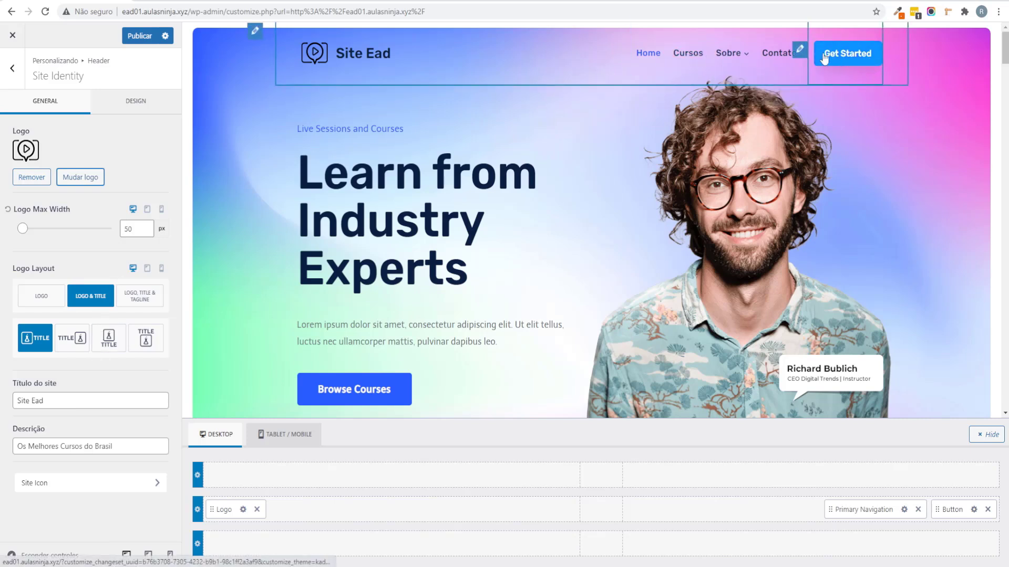
{"action": "left_click", "coordinate": [626, 48]}
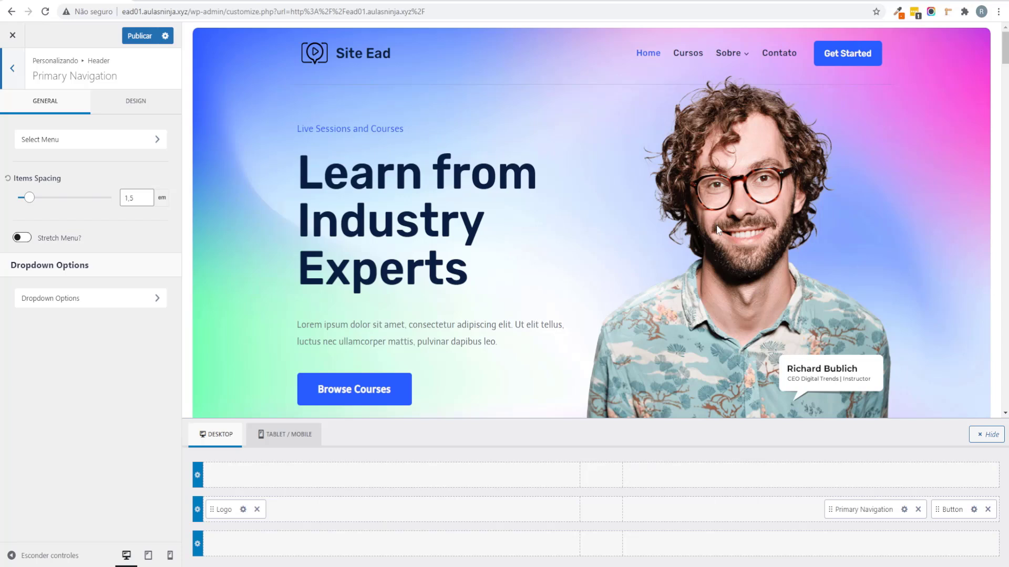
{"action": "left_click", "coordinate": [117, 103]}
{"action": "scroll", "coordinate": [70, 317], "scroll_direction": "down", "scroll_amount": 1}
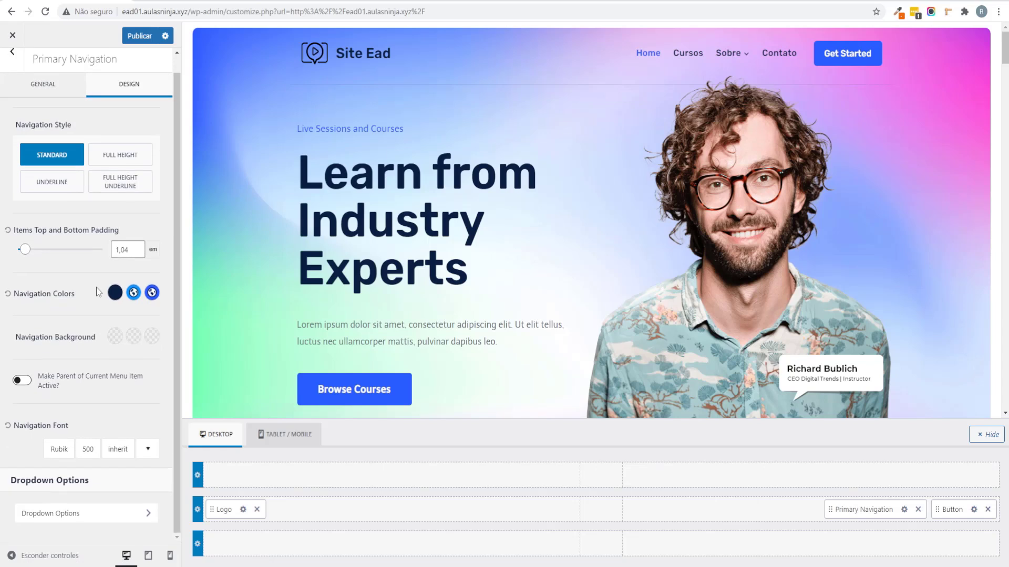
{"action": "scroll", "coordinate": [70, 317], "scroll_direction": "up", "scroll_amount": 1}
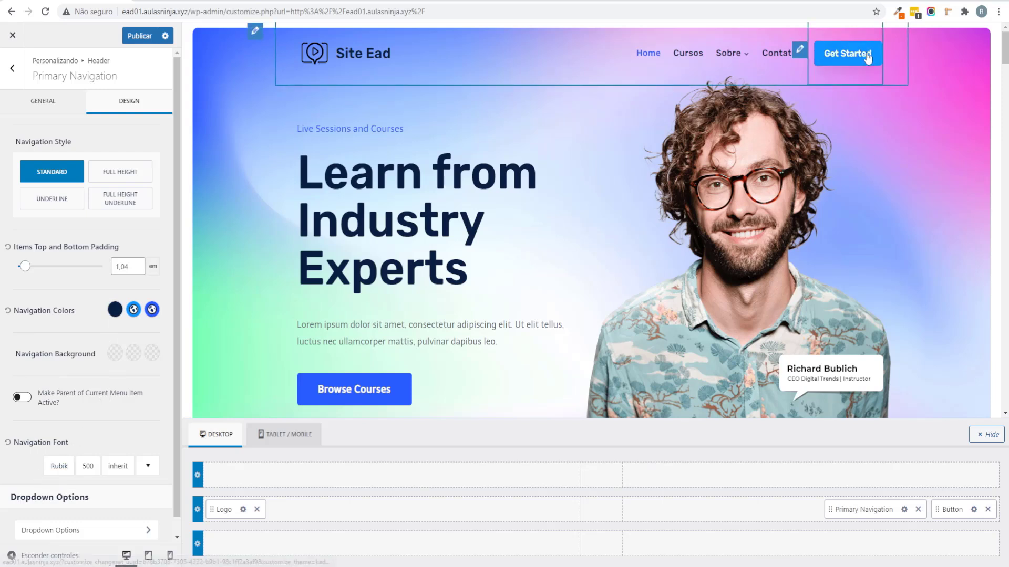
Step: Replace the header button label 'Get Started' with 'Login'
{"action": "left_click", "coordinate": [799, 50]}
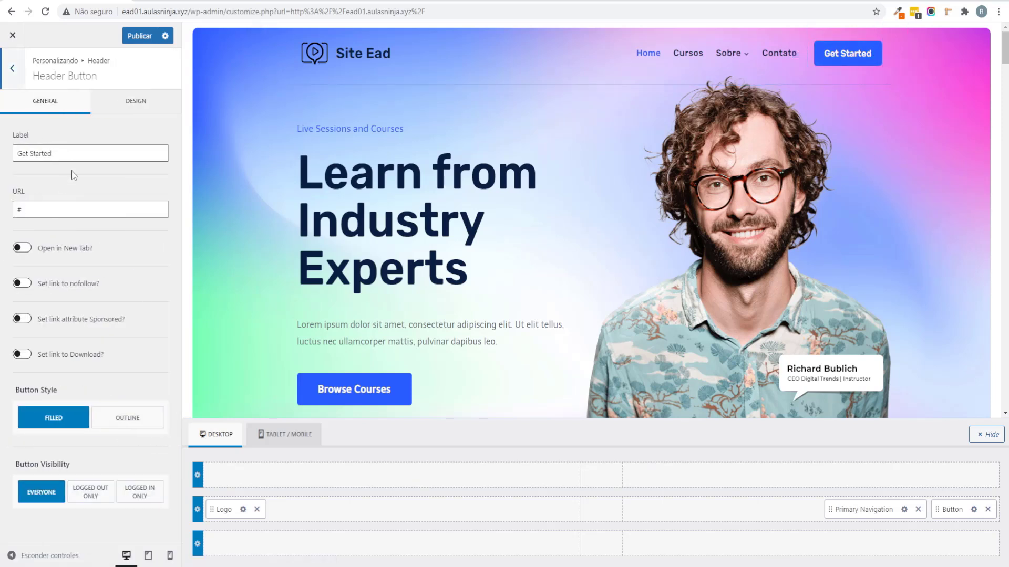
{"action": "triple_click", "coordinate": [73, 153]}
{"action": "type", "text": "Login"}
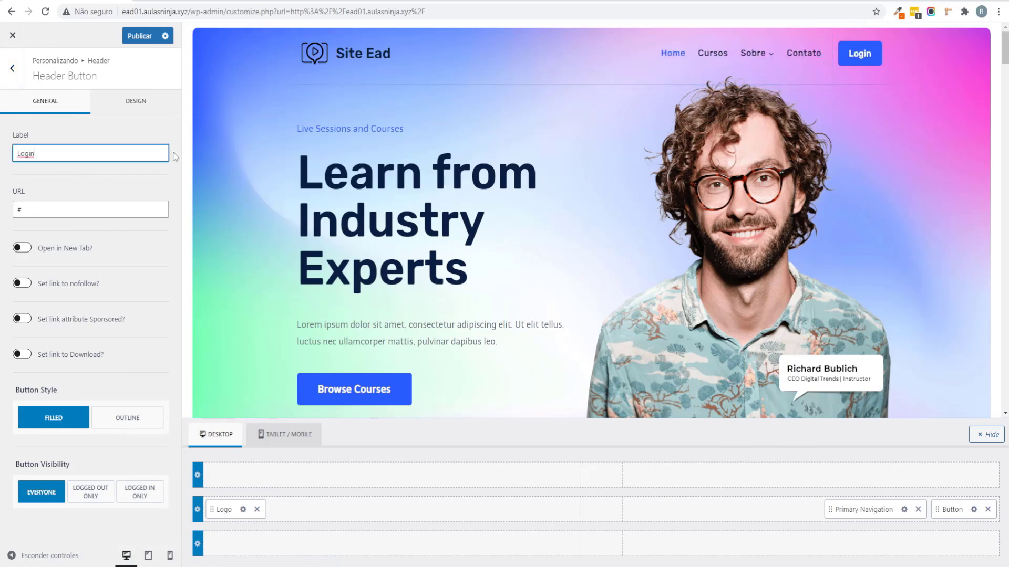
Step: Open the site's wp-admin dashboard in a new browser tab
{"action": "left_click_drag", "start_coordinate": [224, 13], "coordinate": [122, 11]}
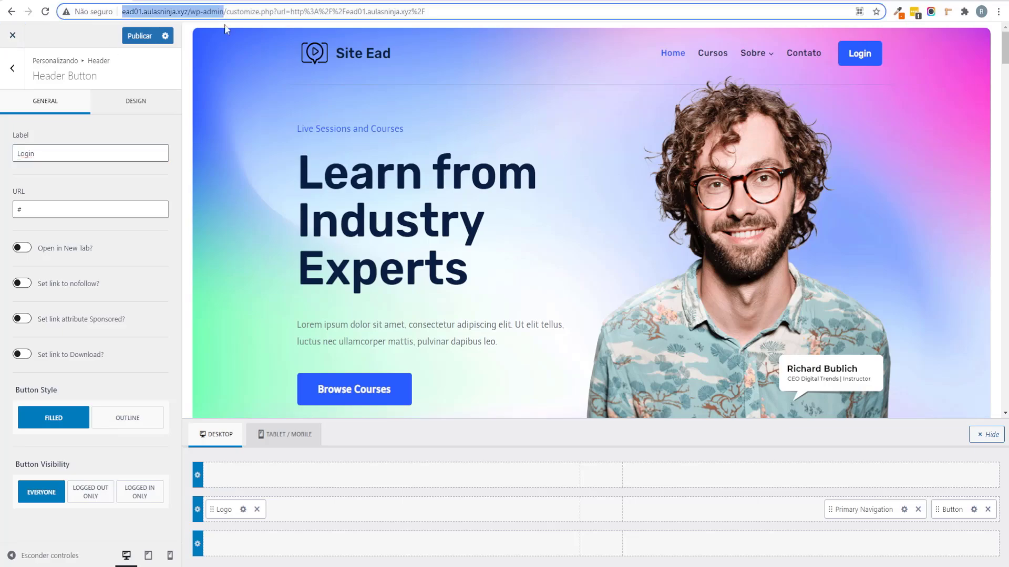
{"action": "key", "text": "ctrl+c"}
{"action": "key", "text": "ctrl+t"}
{"action": "key", "text": "ctrl+v"}
{"action": "key", "text": "Return"}
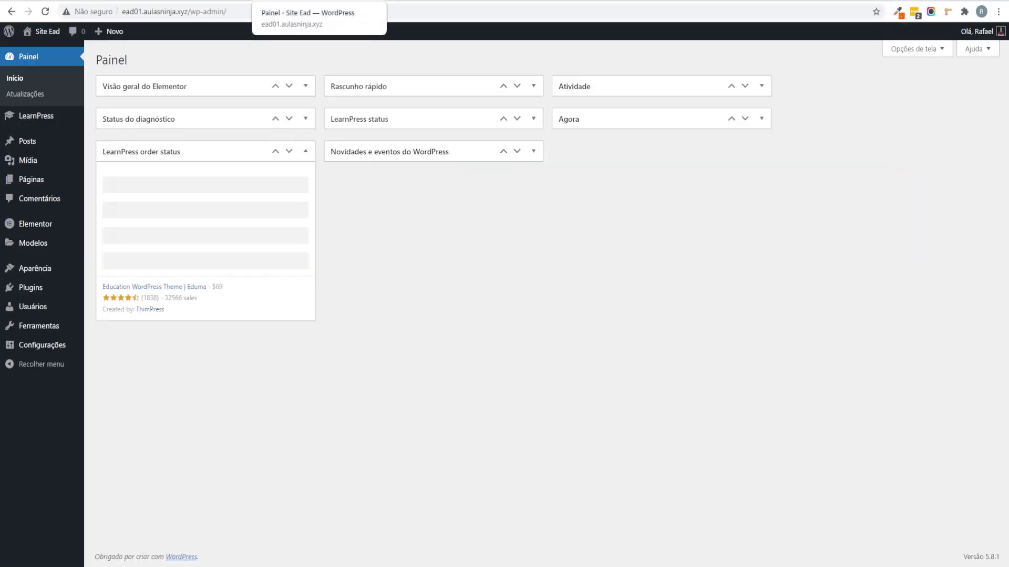
Step: Copy the Profile page's link address from the Páginas list
{"action": "left_click", "coordinate": [31, 180]}
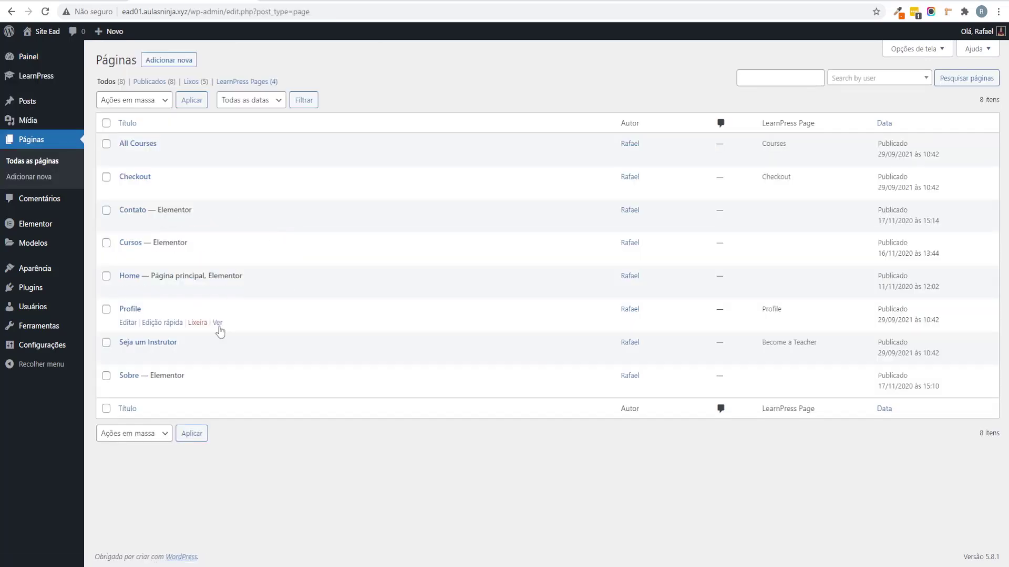
{"action": "right_click", "coordinate": [219, 330]}
{"action": "left_click", "coordinate": [276, 391]}
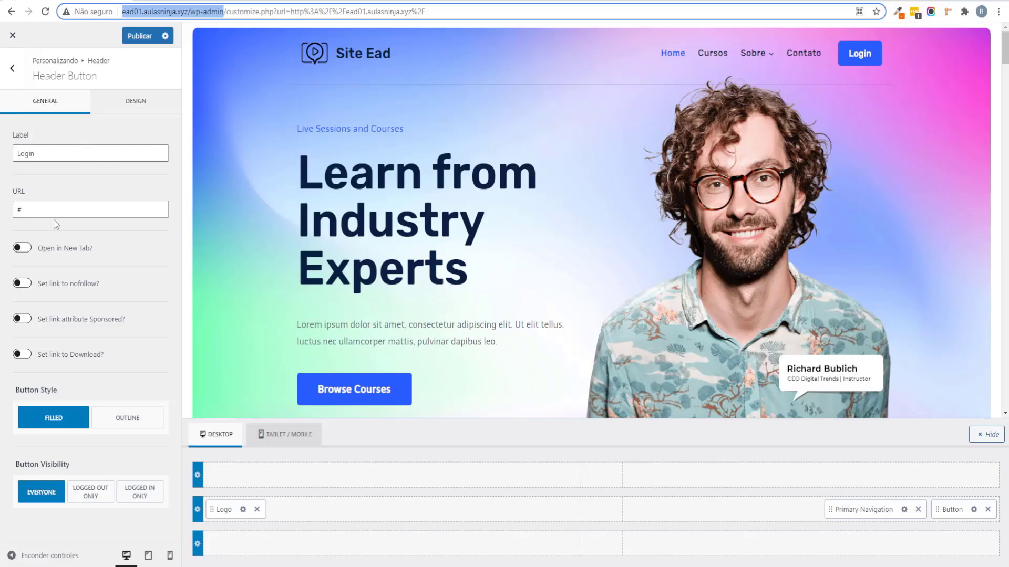
Step: Replace the header button's # link with the Profile page address
{"action": "left_click", "coordinate": [126, 215]}
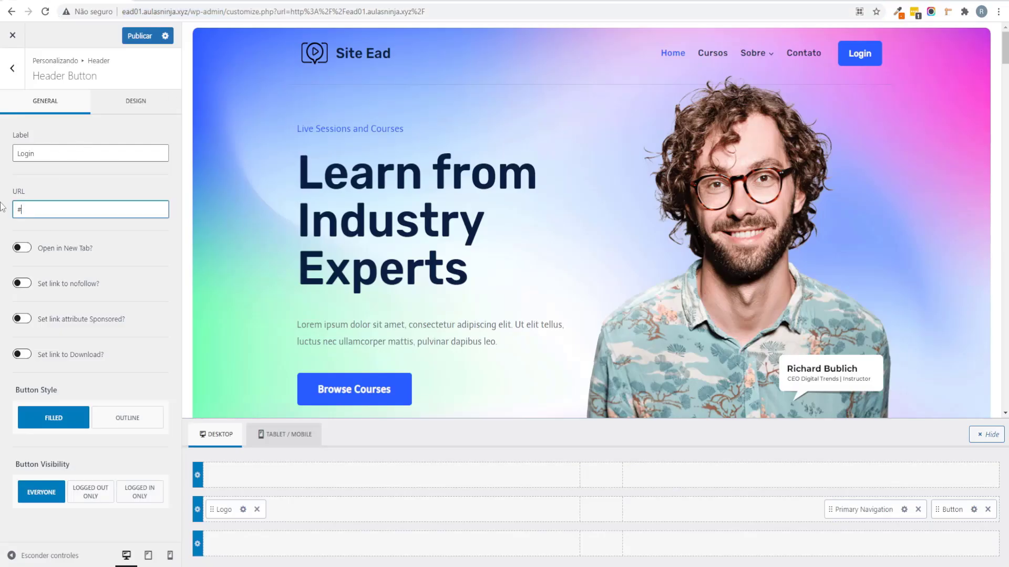
{"action": "key", "text": "ctrl+a"}
{"action": "key", "text": "ctrl+v"}
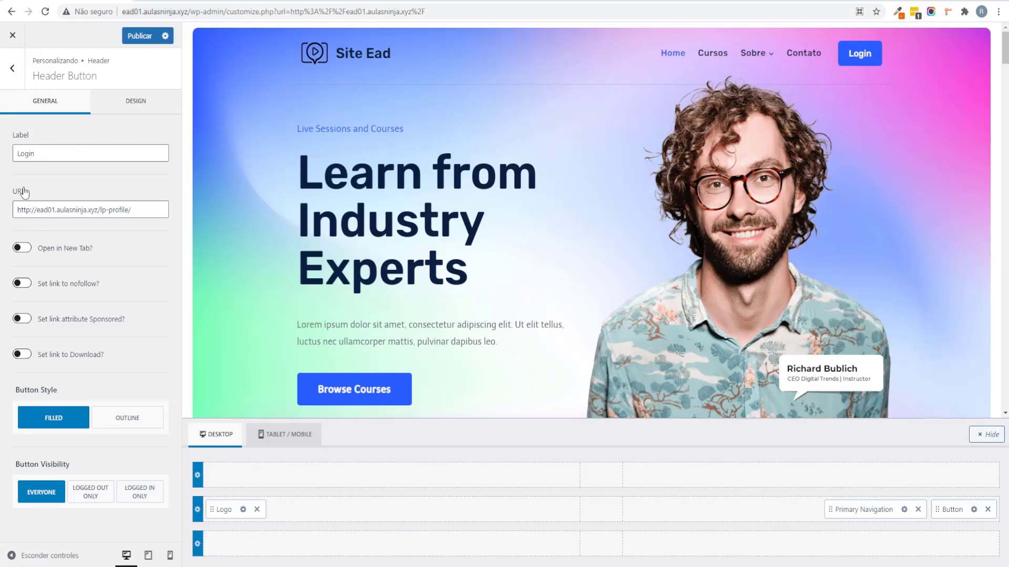
Step: Publish the button change and return to the Header panel's General settings
{"action": "left_click", "coordinate": [140, 36]}
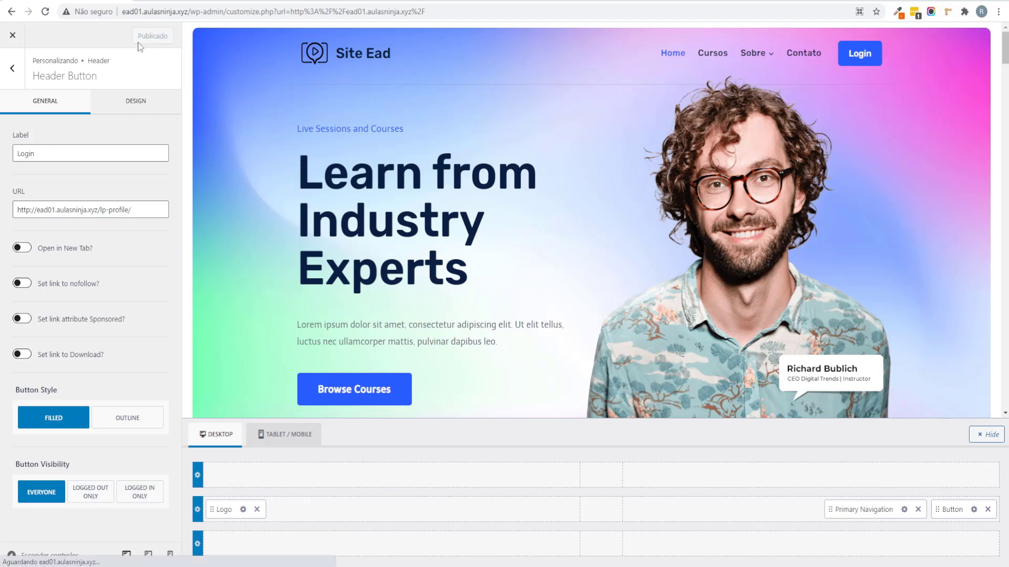
{"action": "left_click", "coordinate": [12, 68]}
{"action": "left_click", "coordinate": [40, 106]}
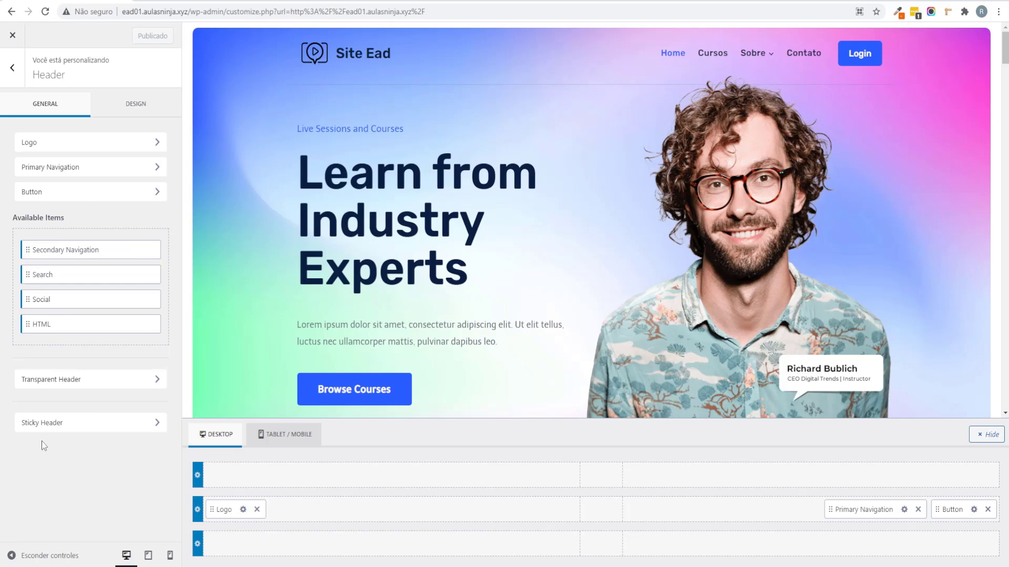
Step: Switch off Enable Transparent Header, then open the header's Main Row settings
{"action": "left_click", "coordinate": [61, 387]}
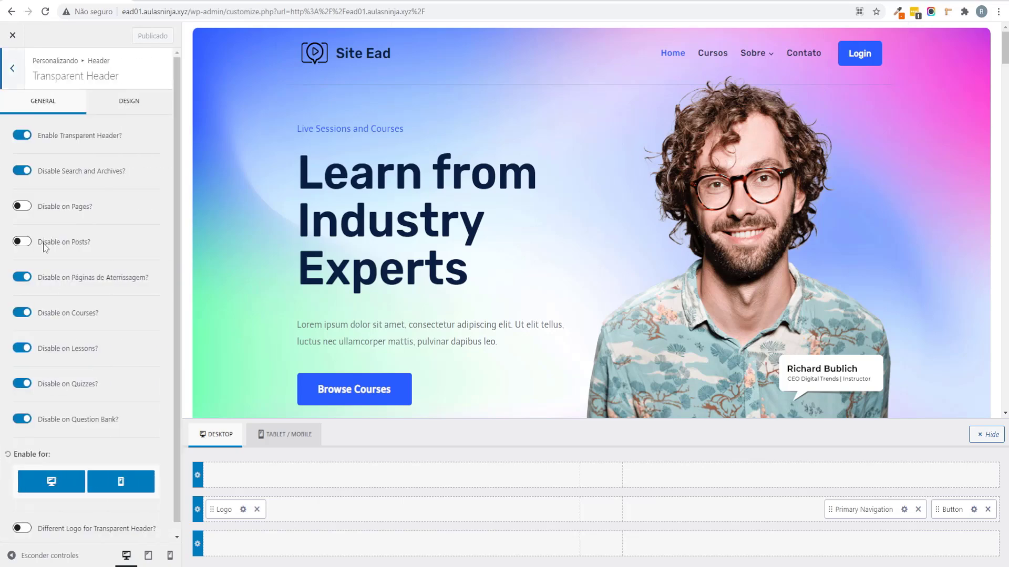
{"action": "left_click", "coordinate": [21, 135]}
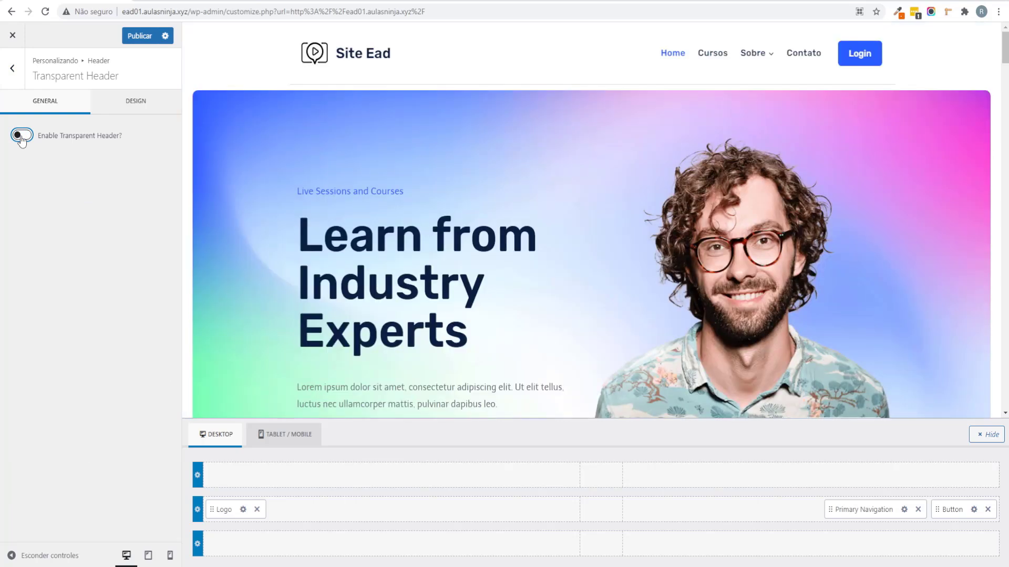
{"action": "scroll", "coordinate": [812, 273], "scroll_direction": "down", "scroll_amount": 7}
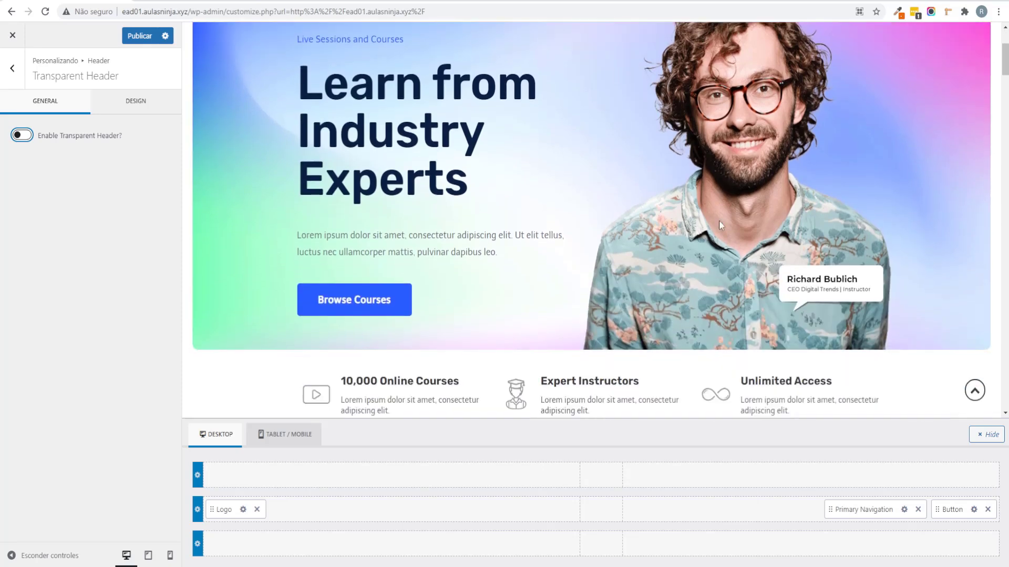
{"action": "scroll", "coordinate": [529, 195], "scroll_direction": "up", "scroll_amount": 7}
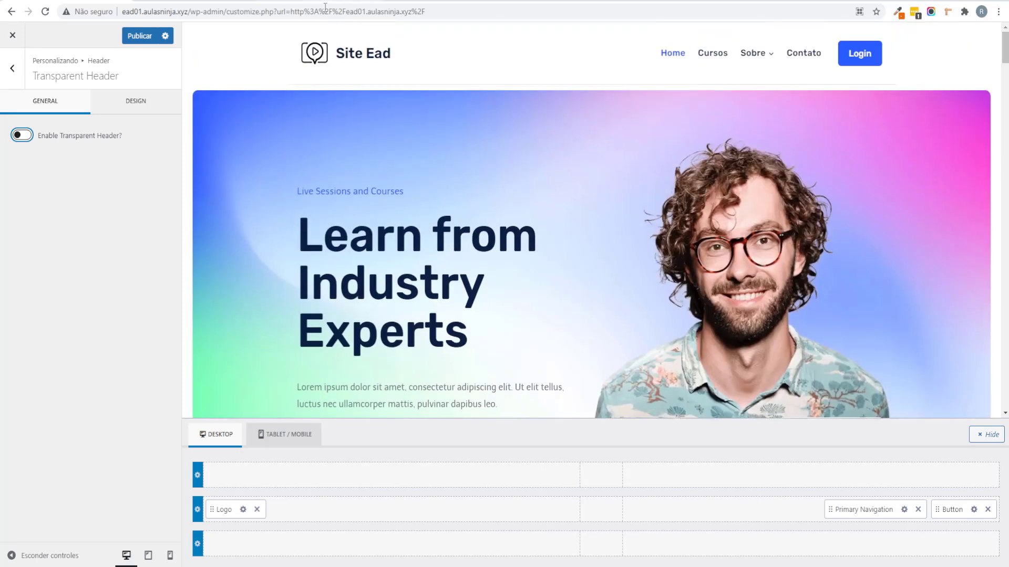
{"action": "mouse_move", "coordinate": [255, 41]}
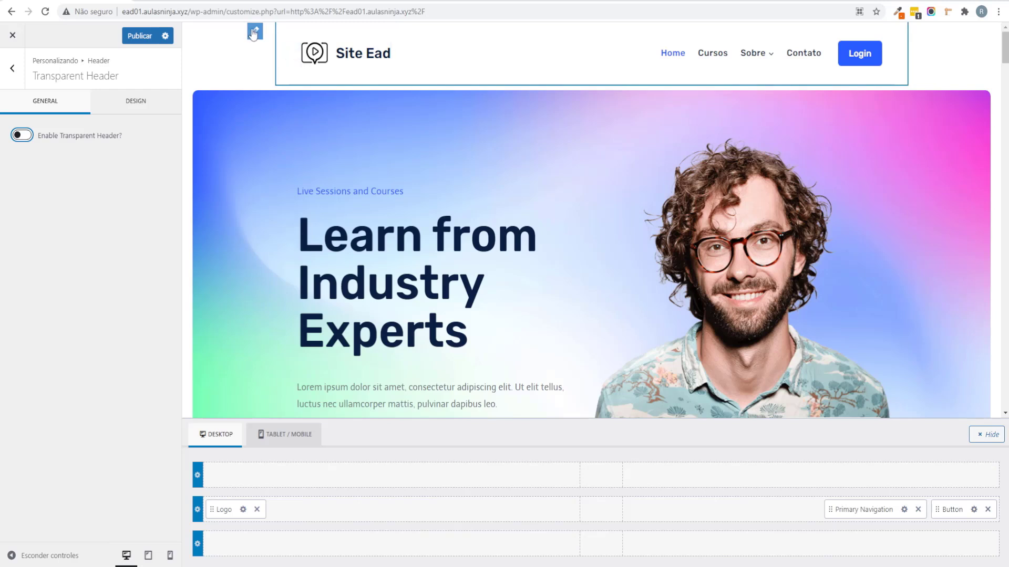
{"action": "left_click", "coordinate": [257, 33]}
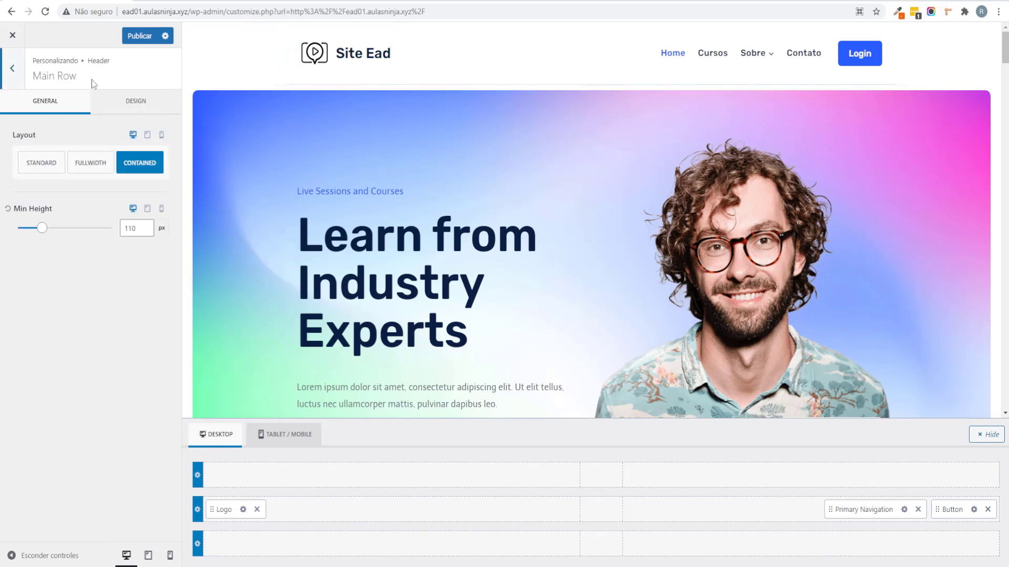
Step: Set the Main Row's border width to 0 px in its Design settings
{"action": "left_click", "coordinate": [126, 105]}
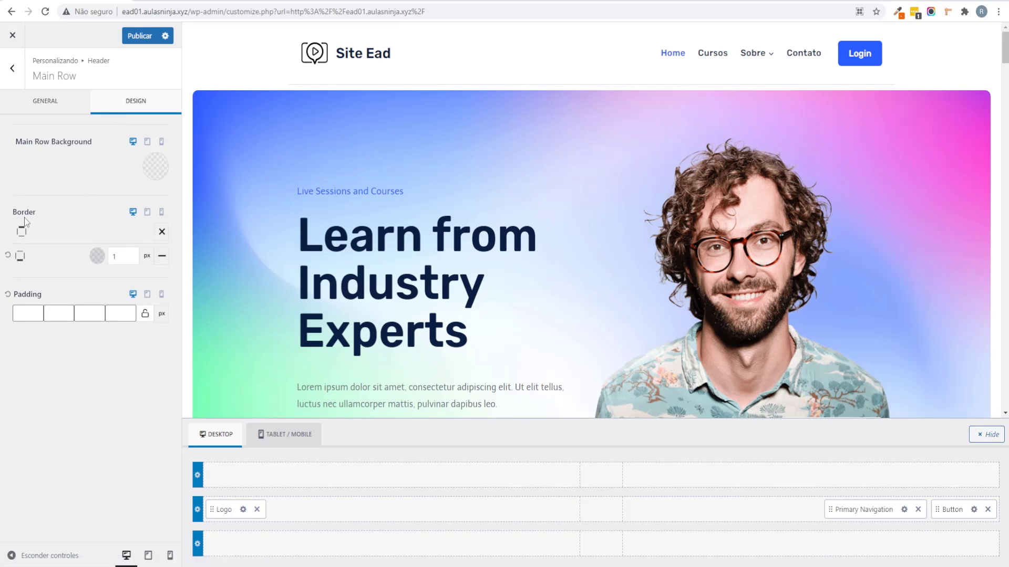
{"action": "double_click", "coordinate": [116, 257]}
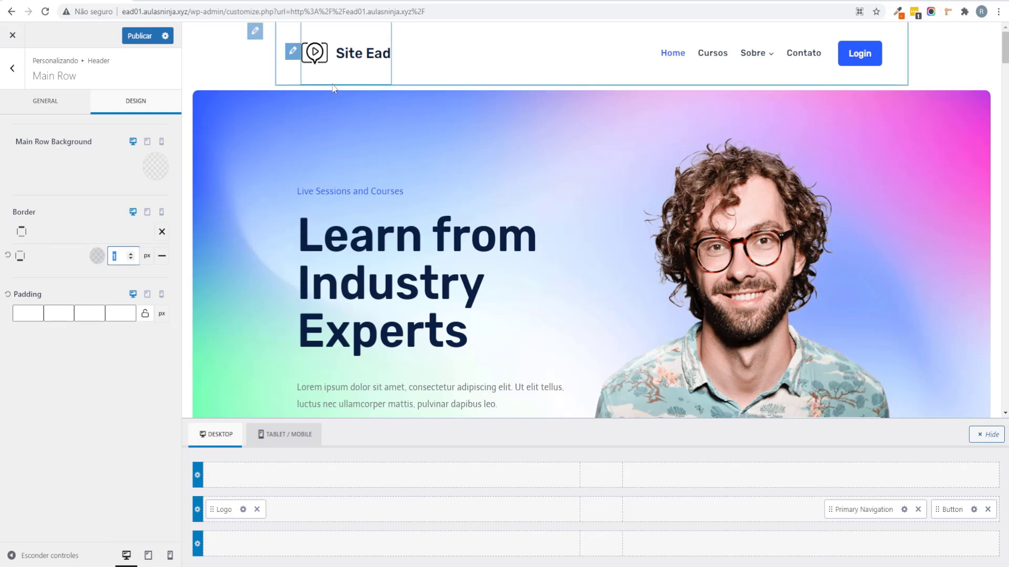
{"action": "type", "text": "0"}
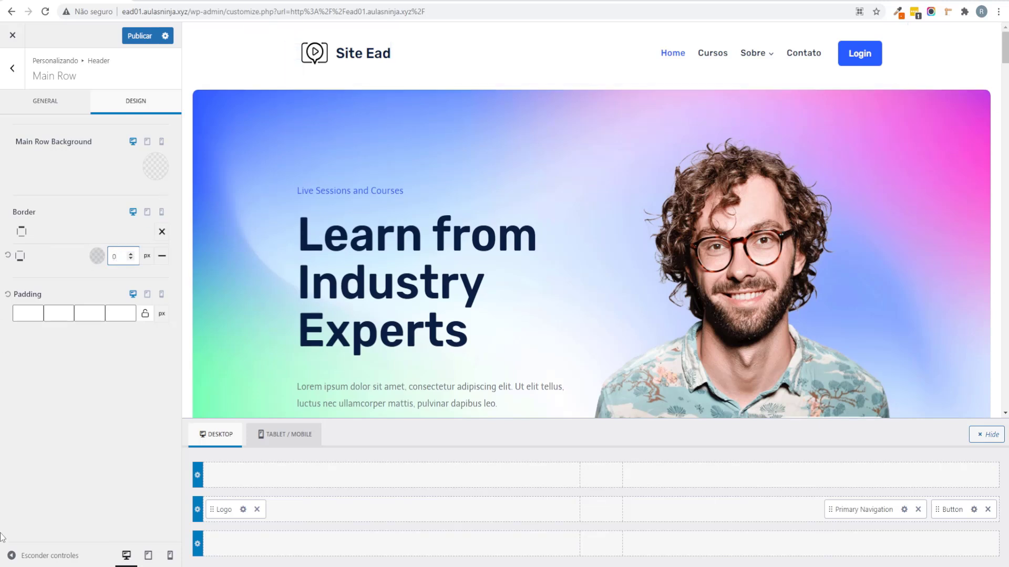
{"action": "left_click", "coordinate": [381, 157]}
Step: Publish the border change and reopen the Header panel's General settings
{"action": "left_click", "coordinate": [12, 67]}
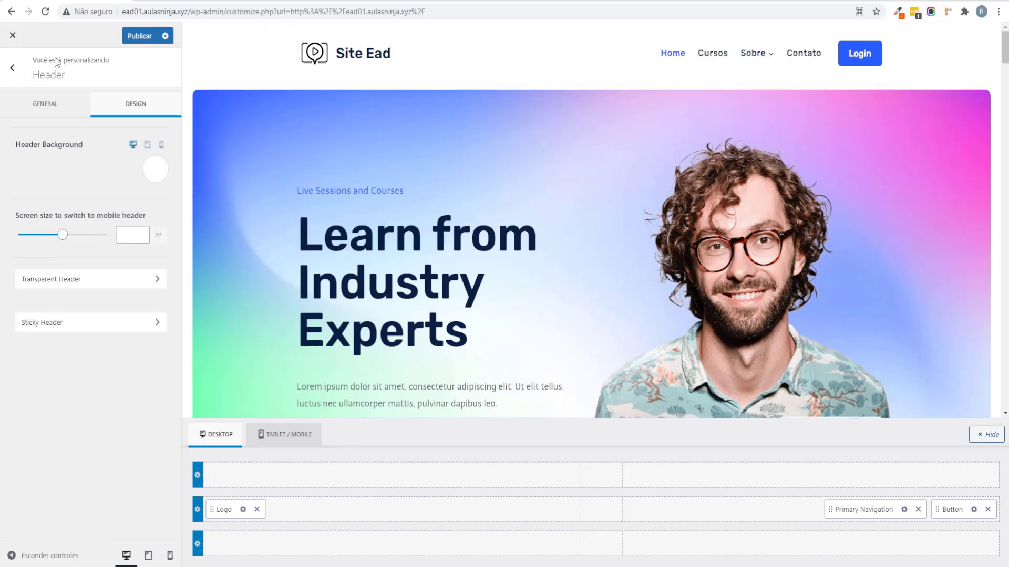
{"action": "left_click", "coordinate": [141, 36]}
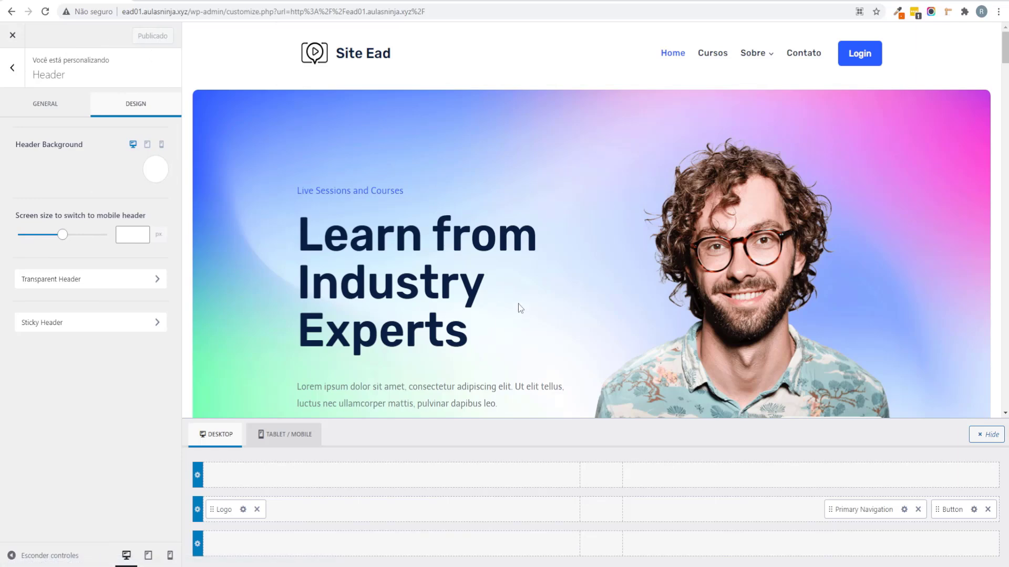
{"action": "scroll", "coordinate": [518, 303], "scroll_direction": "down", "scroll_amount": 6}
{"action": "scroll", "coordinate": [518, 303], "scroll_direction": "up", "scroll_amount": 6}
{"action": "left_click", "coordinate": [12, 67]}
{"action": "left_click", "coordinate": [63, 183]}
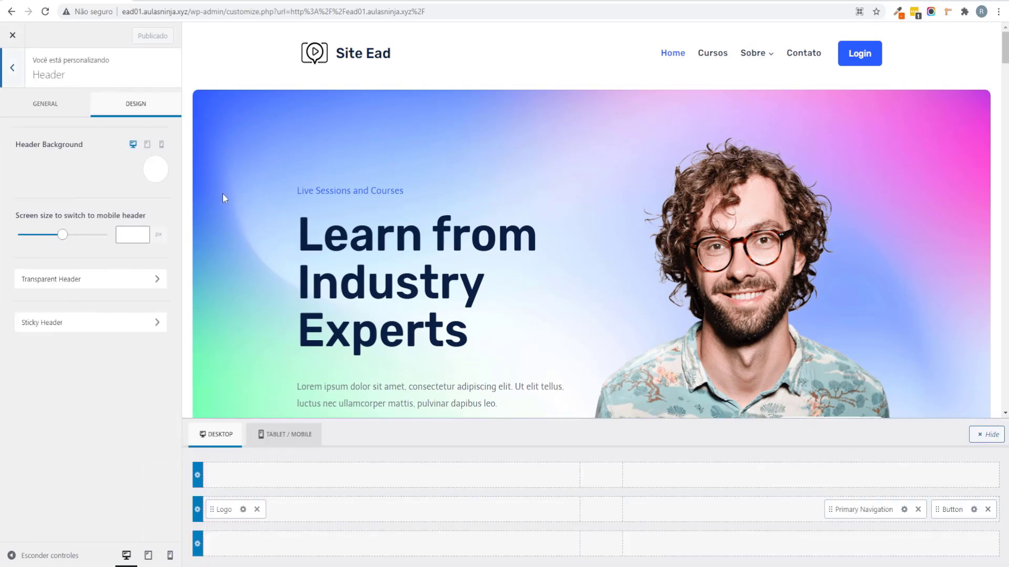
{"action": "left_click", "coordinate": [58, 105]}
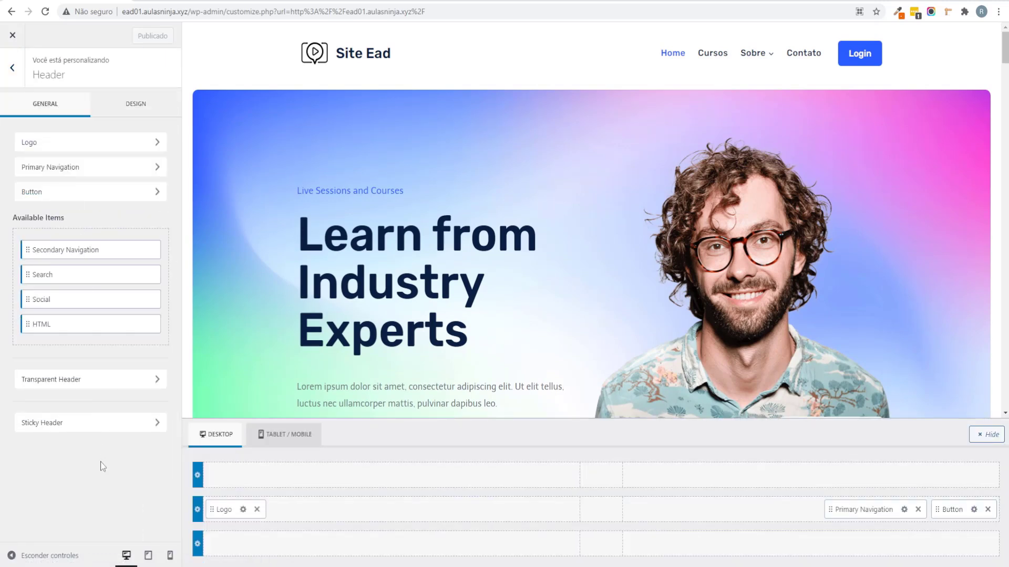
Step: Set the mobile header's Logo Layout to Logo only, then publish from desktop preview
{"action": "left_click", "coordinate": [170, 556]}
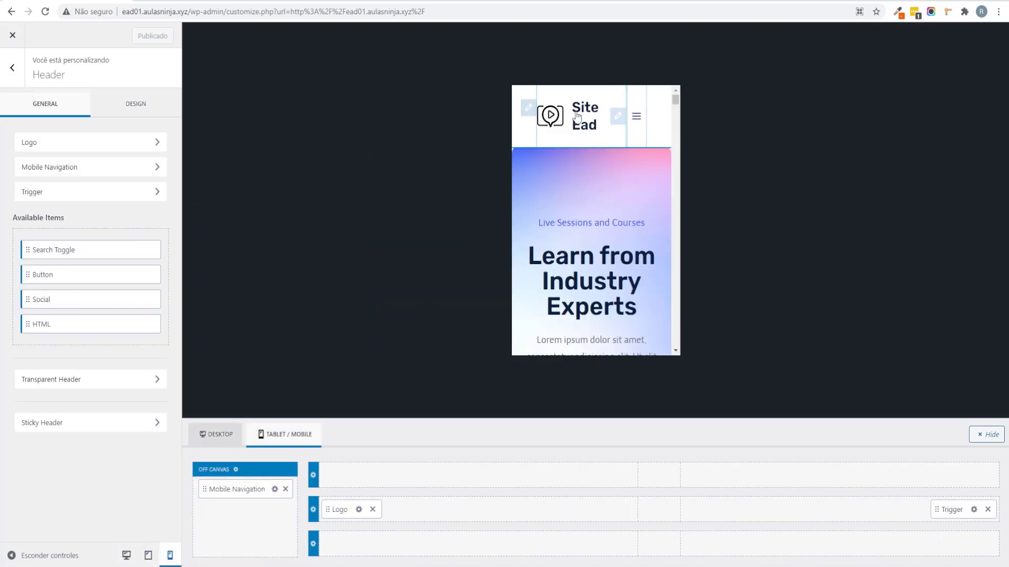
{"action": "left_click", "coordinate": [527, 109]}
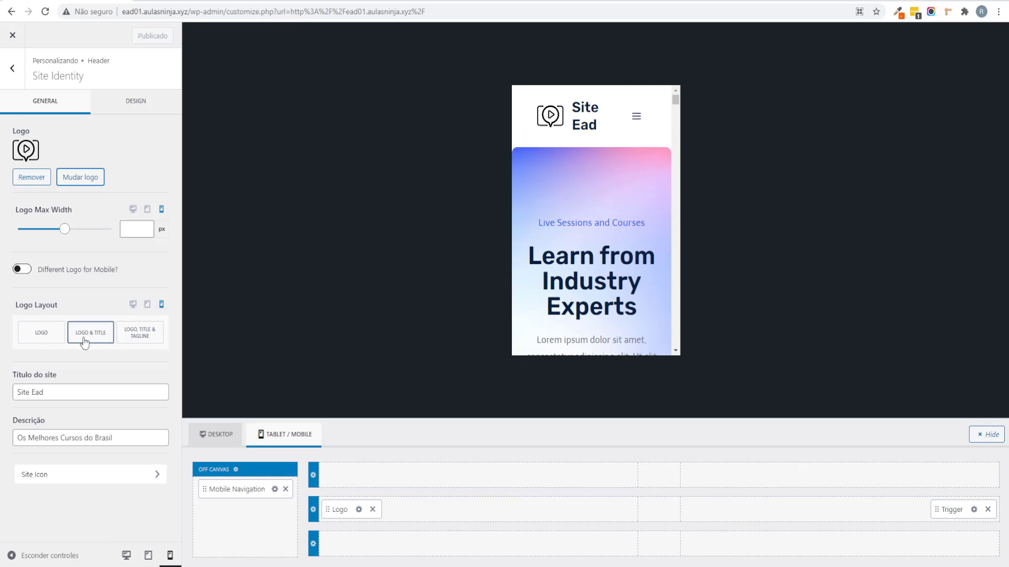
{"action": "left_click", "coordinate": [43, 341]}
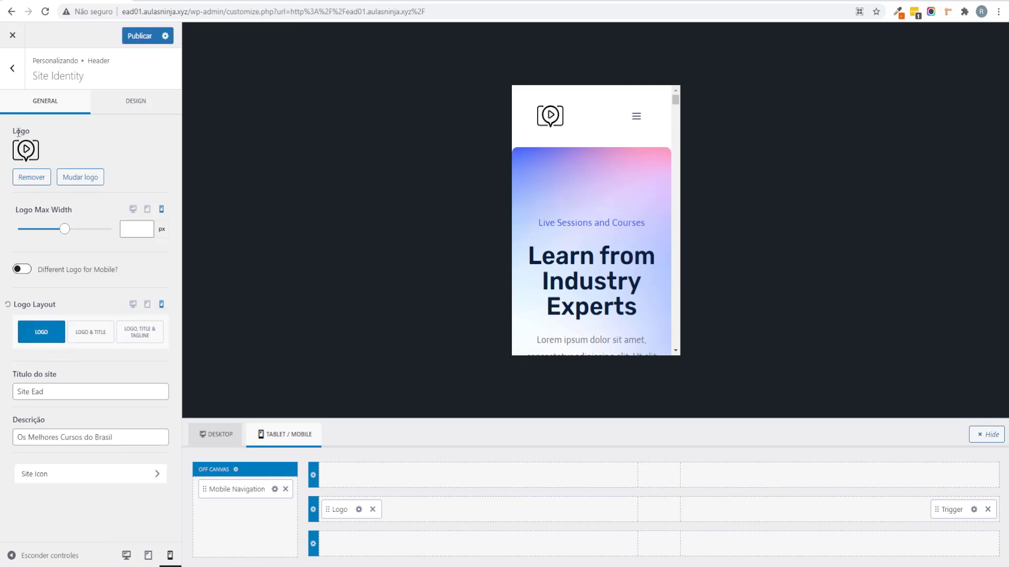
{"action": "left_click", "coordinate": [126, 556]}
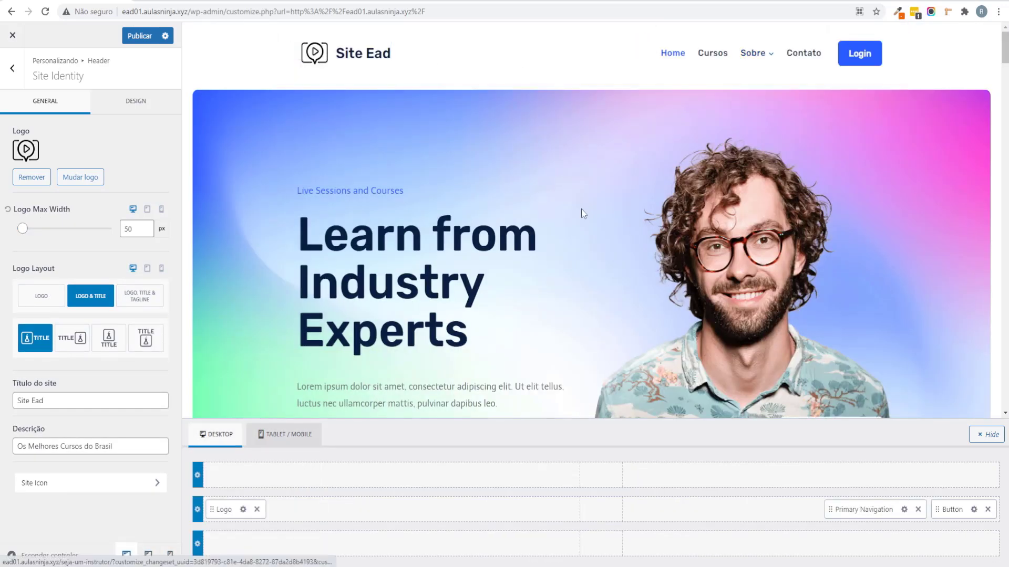
{"action": "left_click", "coordinate": [139, 35]}
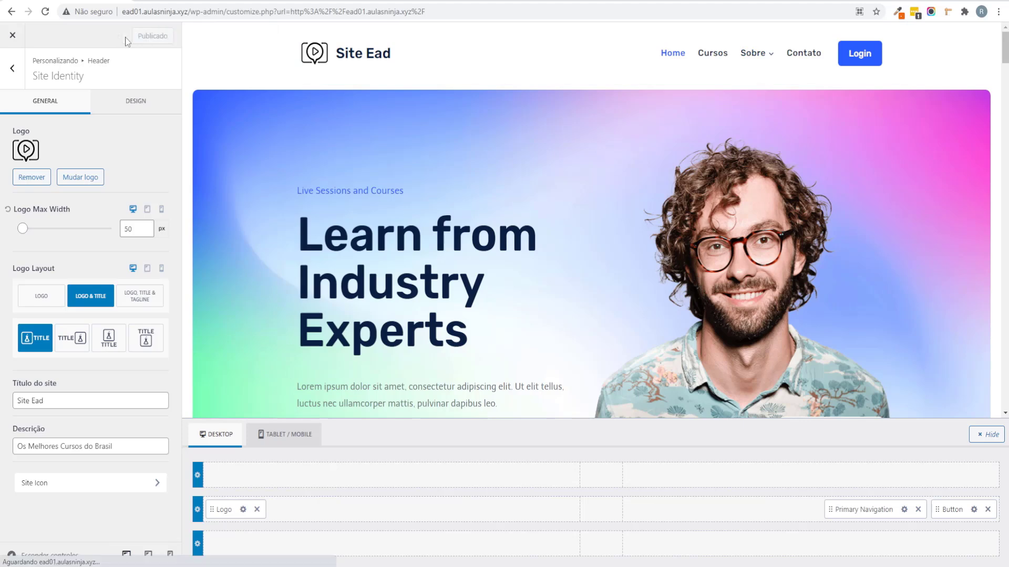
{"action": "scroll", "coordinate": [528, 203], "scroll_direction": "down", "scroll_amount": 6}
{"action": "scroll", "coordinate": [528, 205], "scroll_direction": "up", "scroll_amount": 6}
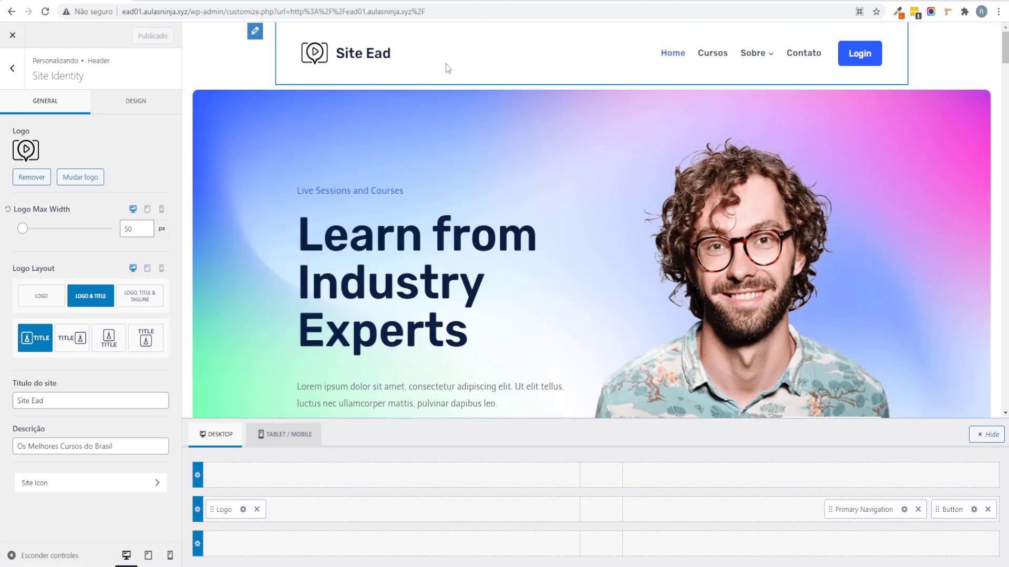
Step: Make the Top Row & Main Row sticky in the Sticky Header settings
{"action": "left_click", "coordinate": [12, 68]}
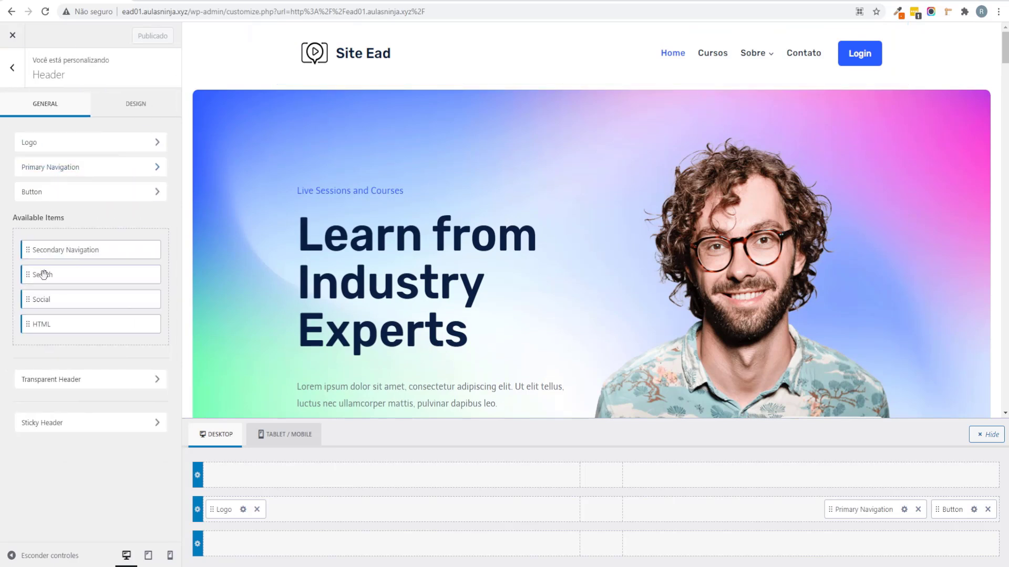
{"action": "left_click", "coordinate": [56, 428]}
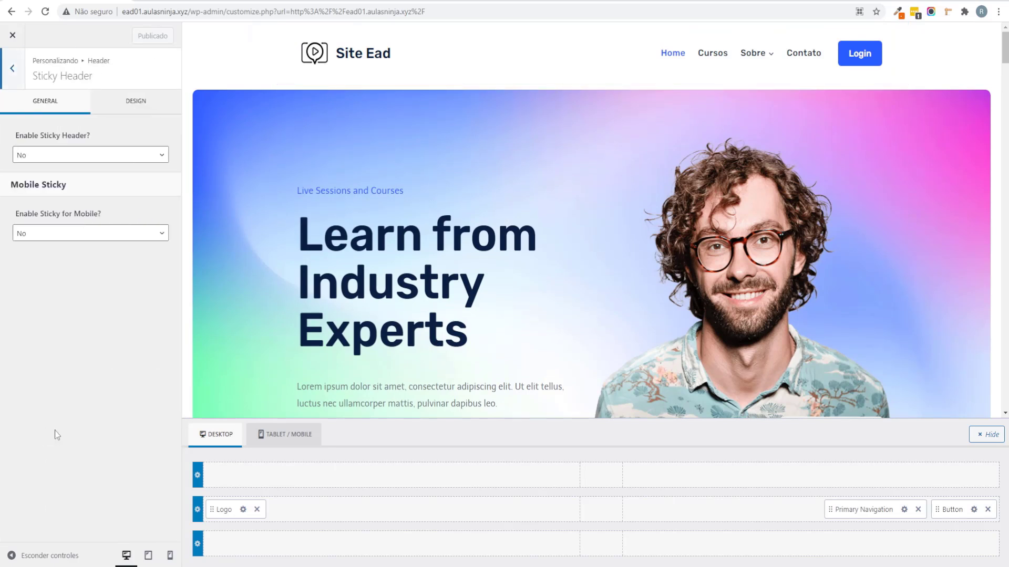
{"action": "left_click", "coordinate": [57, 154]}
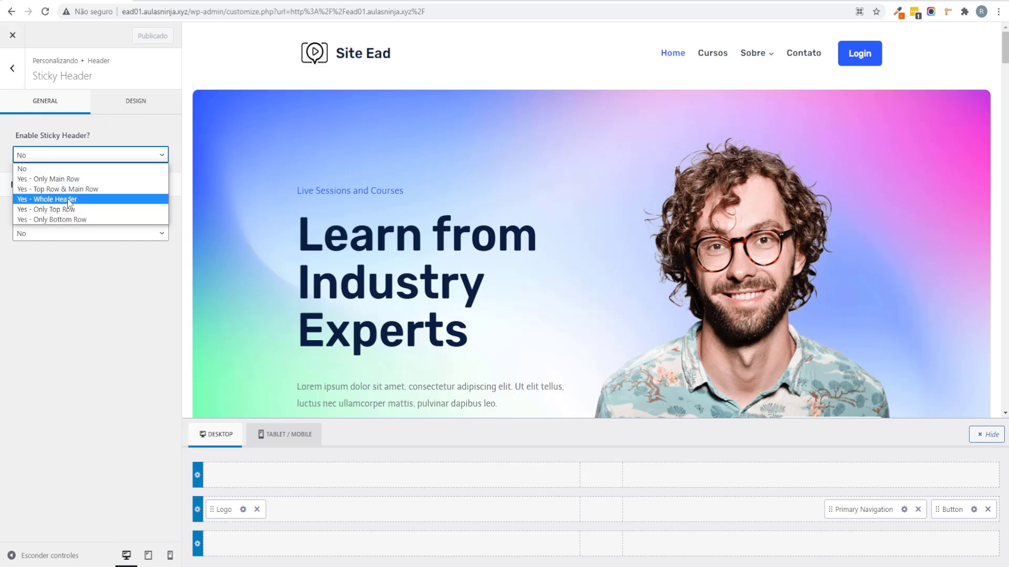
{"action": "left_click", "coordinate": [68, 189]}
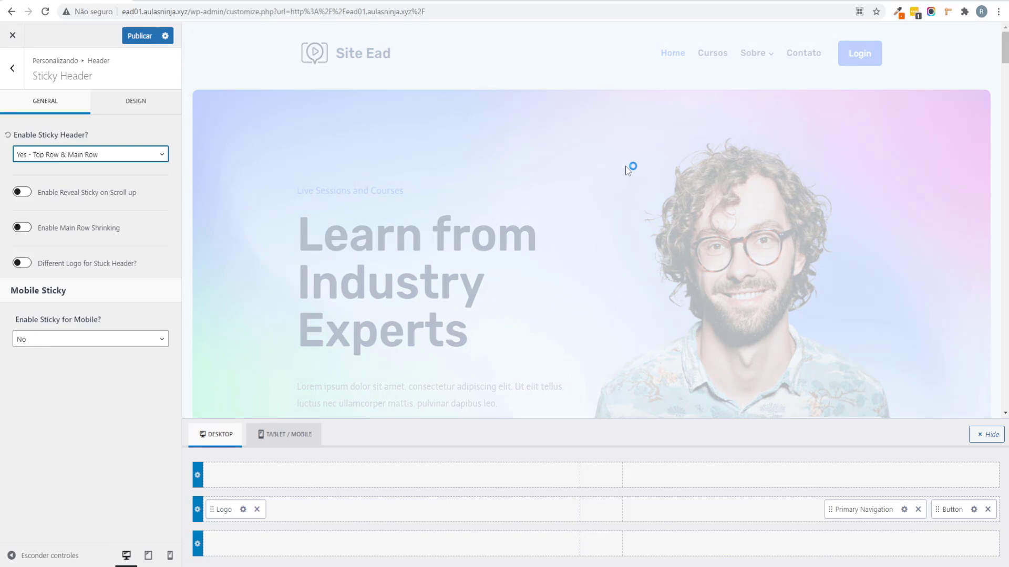
{"action": "scroll", "coordinate": [625, 166], "scroll_direction": "down", "scroll_amount": 10}
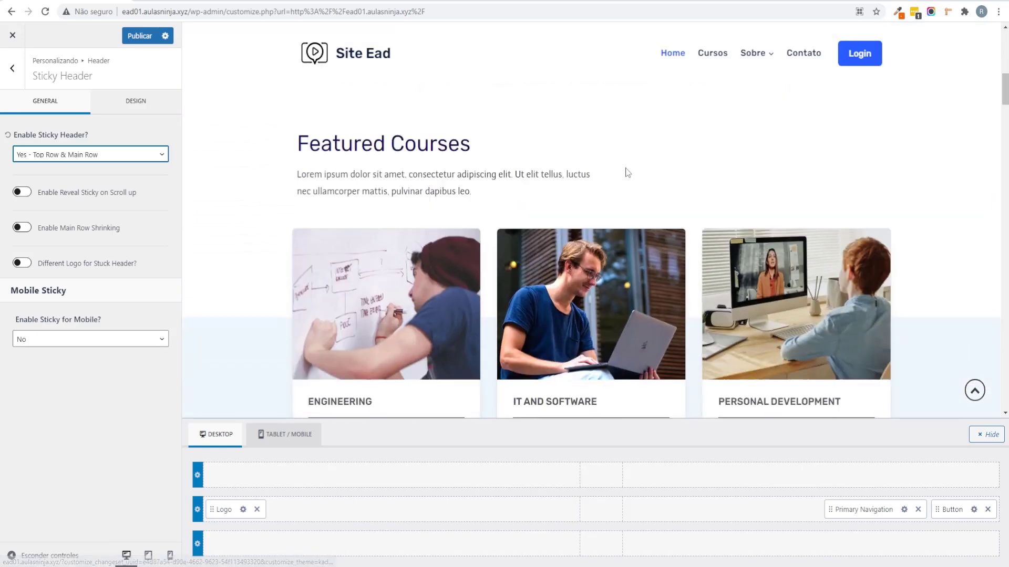
{"action": "scroll", "coordinate": [626, 174], "scroll_direction": "down", "scroll_amount": 8}
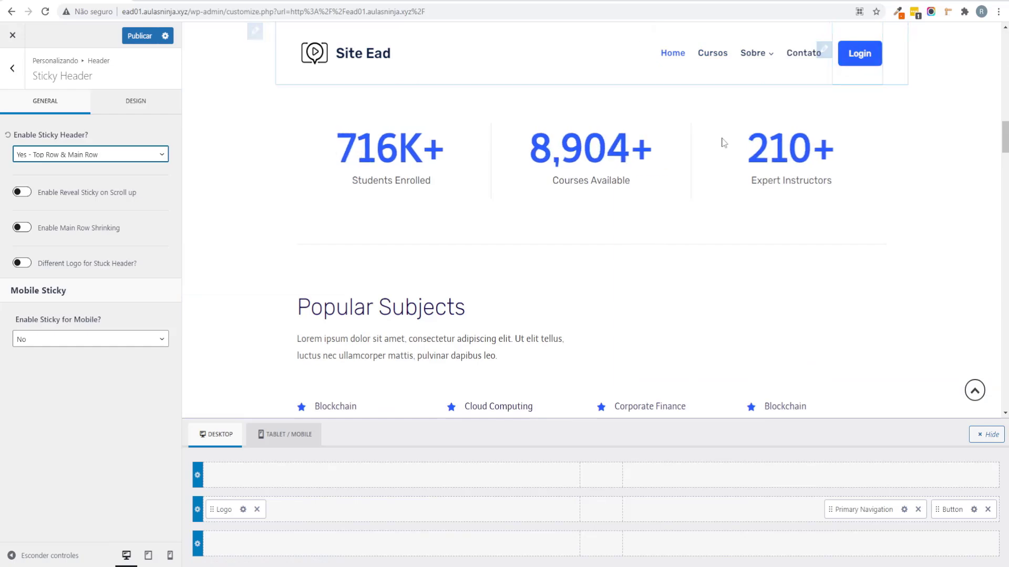
{"action": "scroll", "coordinate": [527, 185], "scroll_direction": "down", "scroll_amount": 3}
{"action": "scroll", "coordinate": [527, 184], "scroll_direction": "up", "scroll_amount": 15}
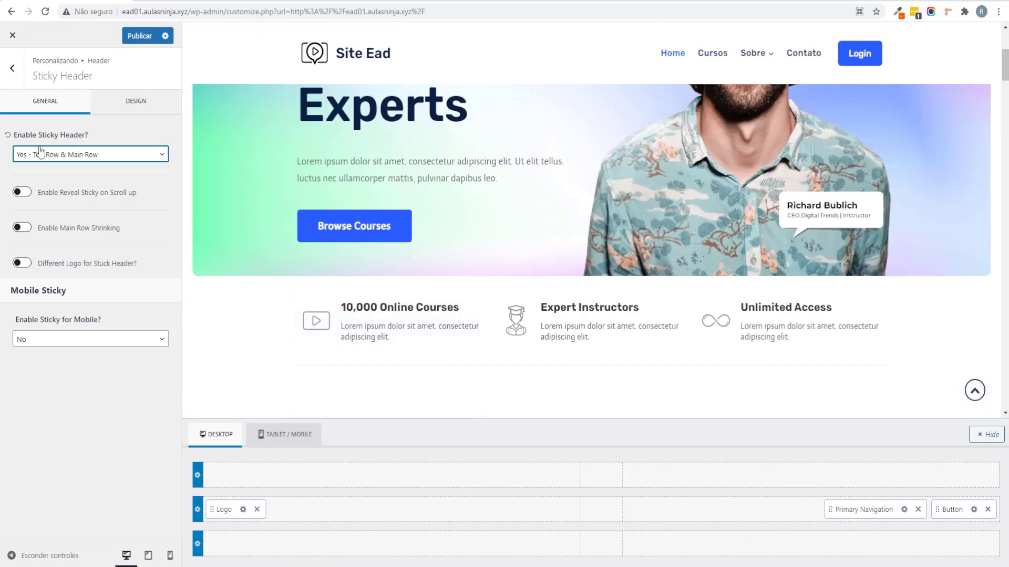
Step: Briefly turn the sticky header off, then set Top Row & Main Row sticky again
{"action": "left_click", "coordinate": [40, 154]}
{"action": "left_click", "coordinate": [45, 166]}
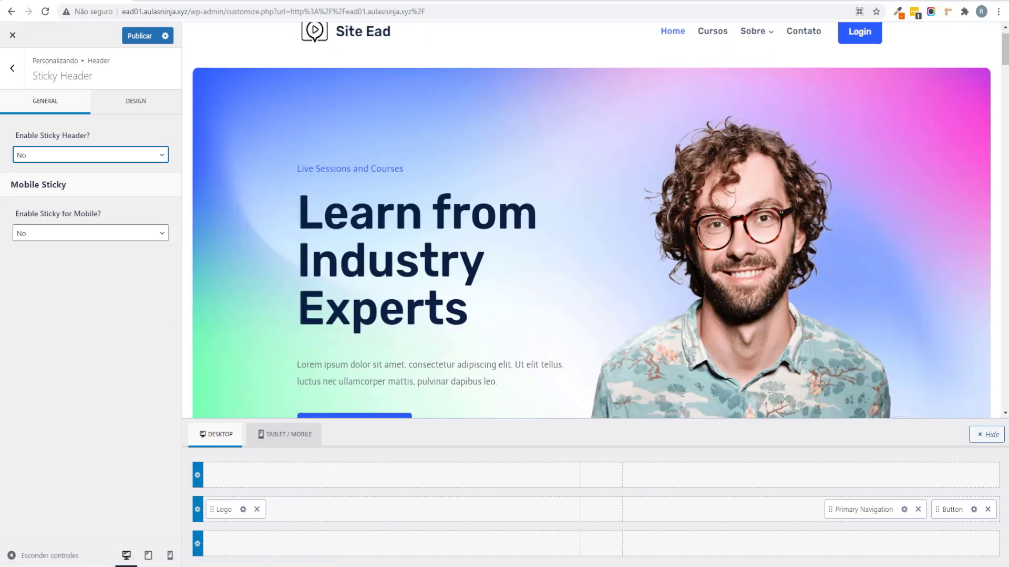
{"action": "scroll", "coordinate": [519, 211], "scroll_direction": "down", "scroll_amount": 7}
{"action": "scroll", "coordinate": [519, 211], "scroll_direction": "up", "scroll_amount": 4}
{"action": "scroll", "coordinate": [519, 212], "scroll_direction": "up", "scroll_amount": 3}
{"action": "left_click", "coordinate": [44, 158]}
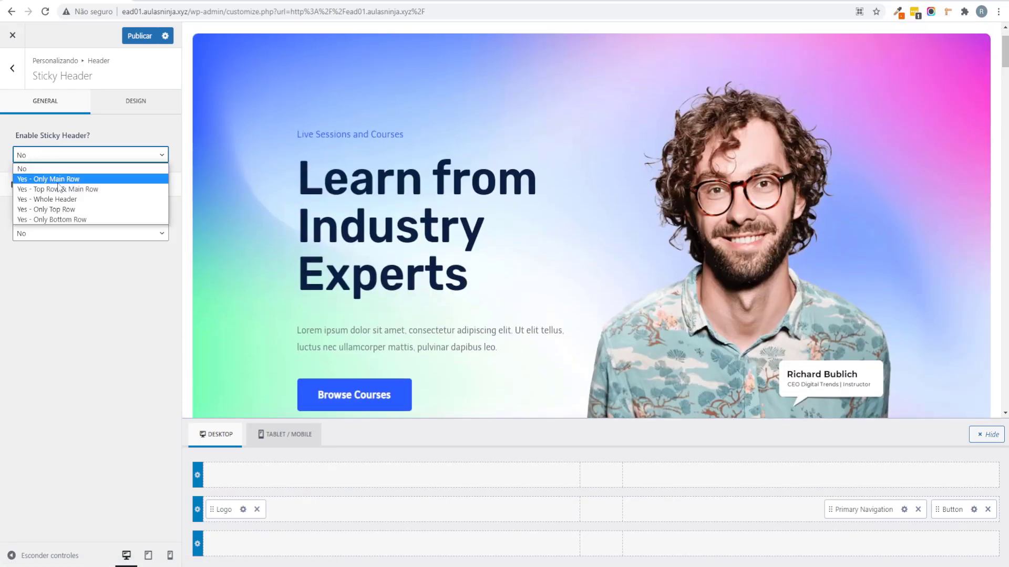
{"action": "left_click", "coordinate": [79, 189]}
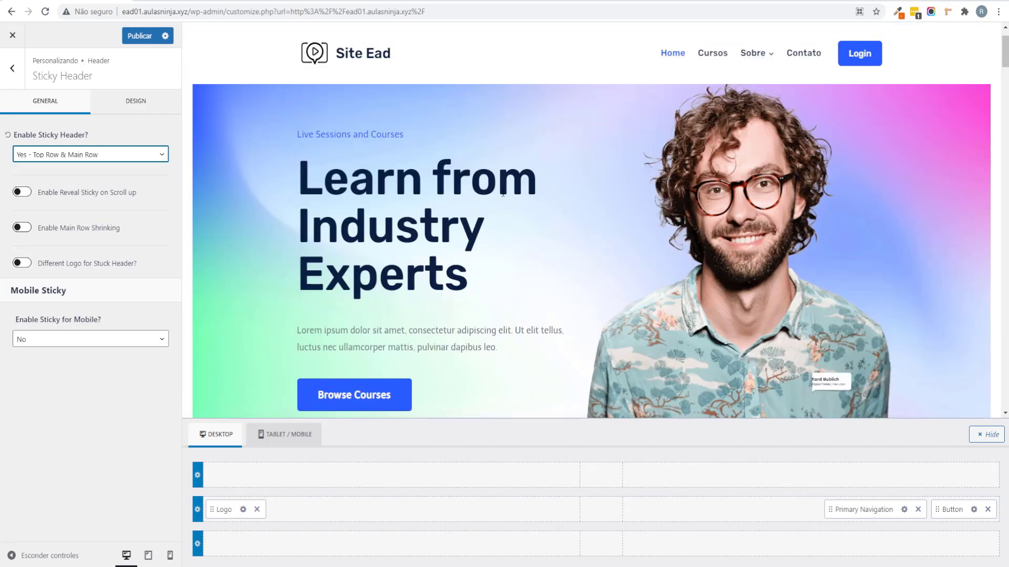
{"action": "scroll", "coordinate": [502, 187], "scroll_direction": "down", "scroll_amount": 4}
{"action": "scroll", "coordinate": [502, 187], "scroll_direction": "up", "scroll_amount": 2}
{"action": "scroll", "coordinate": [506, 183], "scroll_direction": "up", "scroll_amount": 3}
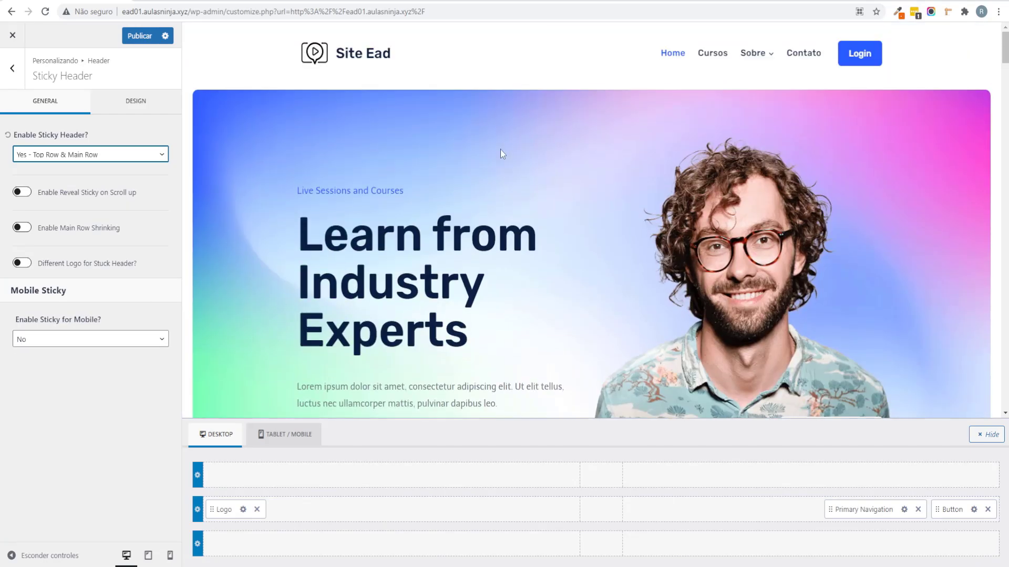
Step: Publish the sticky header settings and return to the main Customizer menu
{"action": "left_click", "coordinate": [141, 35]}
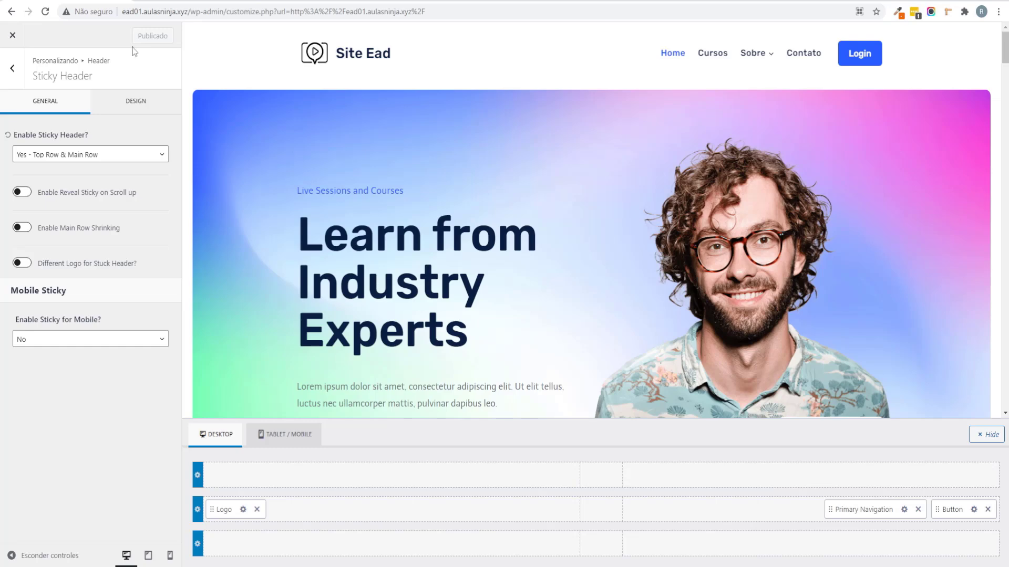
{"action": "left_click", "coordinate": [12, 74]}
{"action": "left_click", "coordinate": [15, 82]}
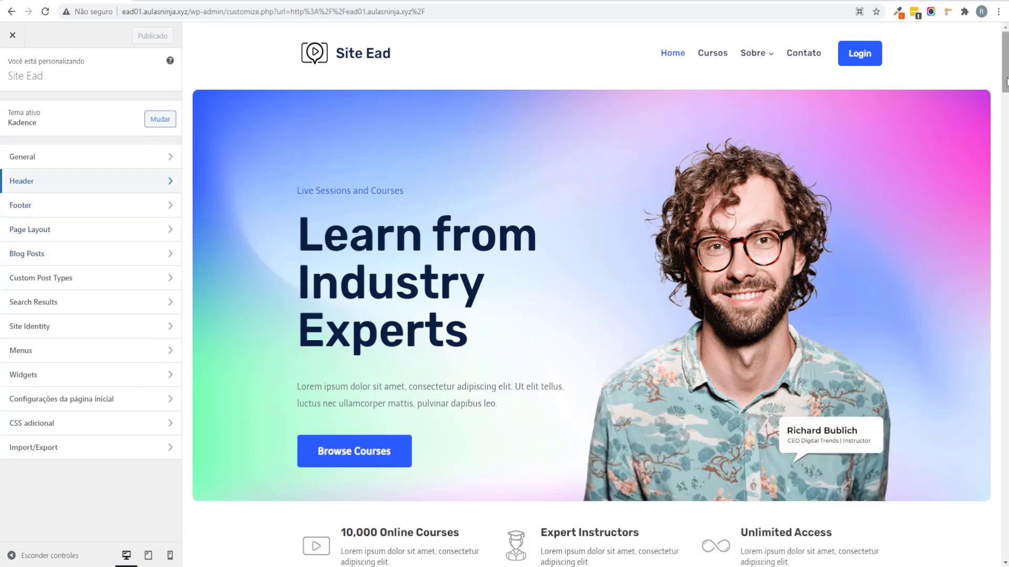
Step: Scroll the preview down to the footer and open the Footer builder panel
{"action": "left_click_drag", "start_coordinate": [1004, 63], "coordinate": [991, 554]}
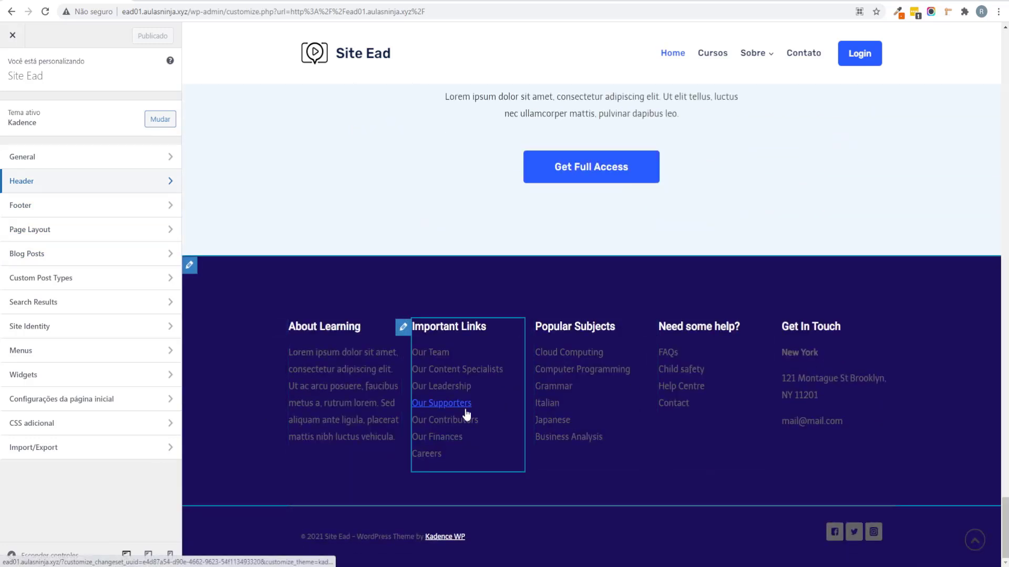
{"action": "left_click", "coordinate": [99, 206]}
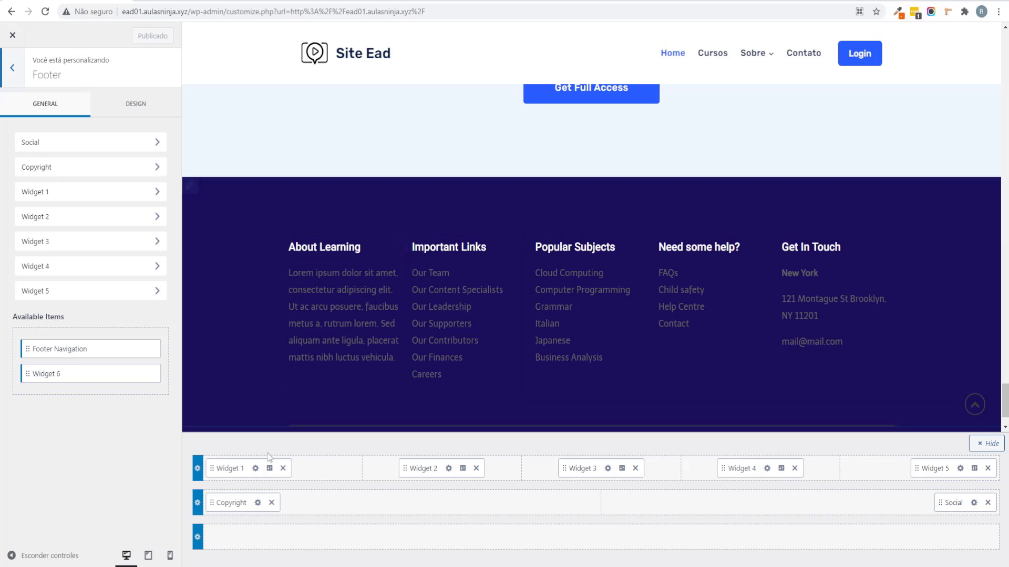
Step: Open the About Learning widget and add test text 'dasdasdsa' and 'dsadsa'
{"action": "left_click", "coordinate": [231, 469]}
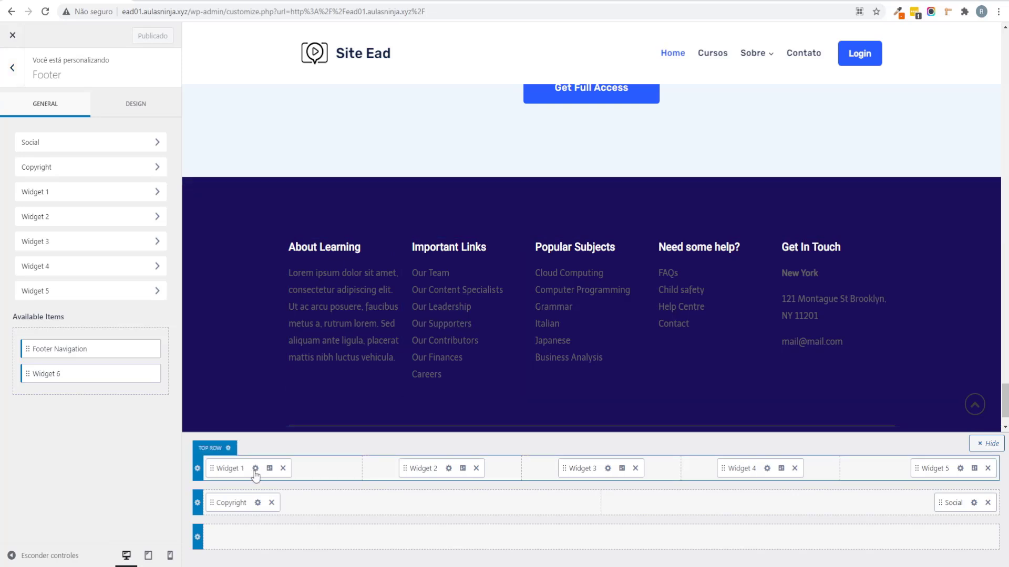
{"action": "left_click", "coordinate": [255, 469]}
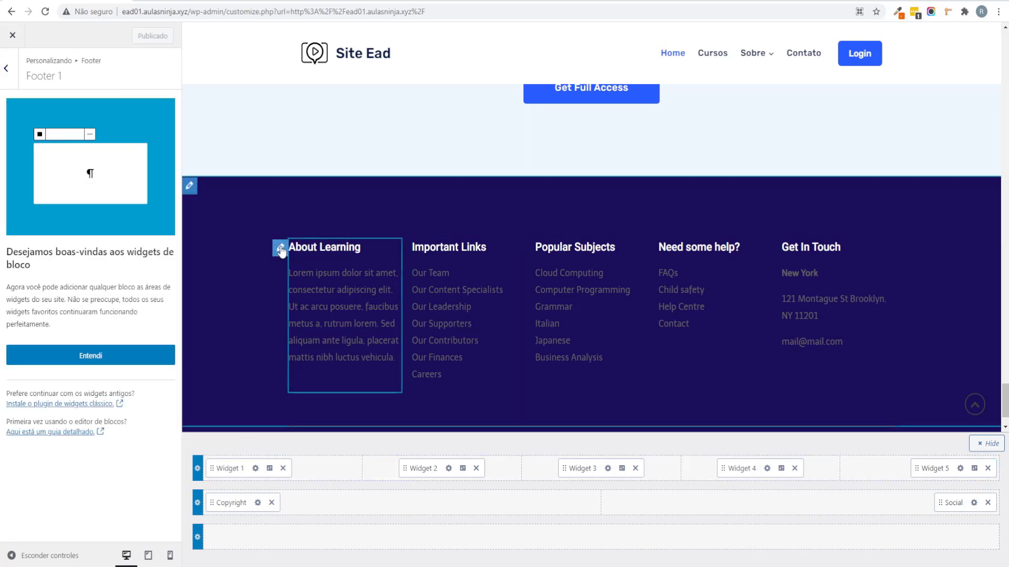
{"action": "left_click", "coordinate": [66, 354]}
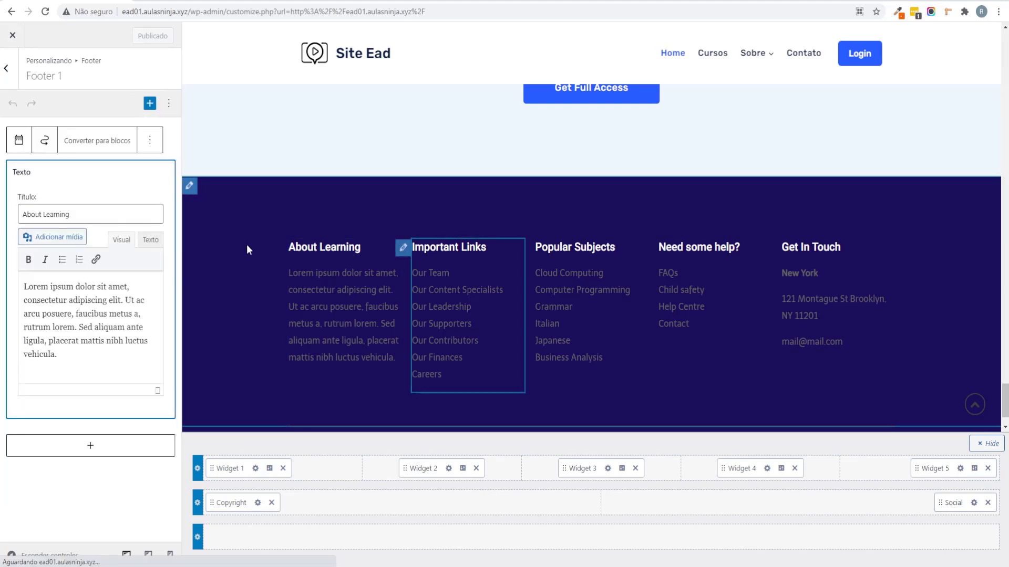
{"action": "left_click", "coordinate": [66, 355]}
{"action": "type", "text": "dasdasdsa"}
{"action": "key", "text": "Return"}
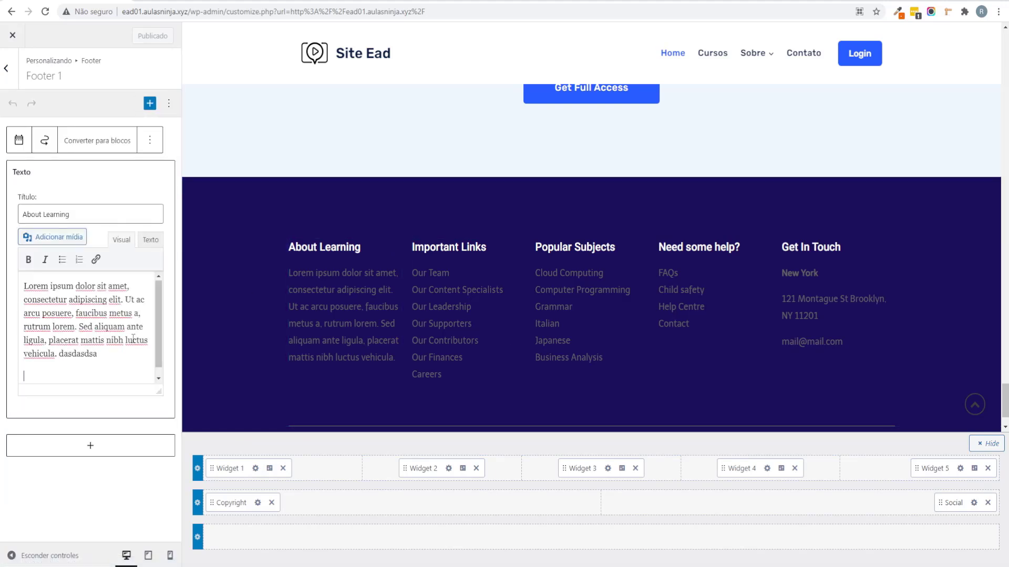
{"action": "type", "text": "dsadsa"}
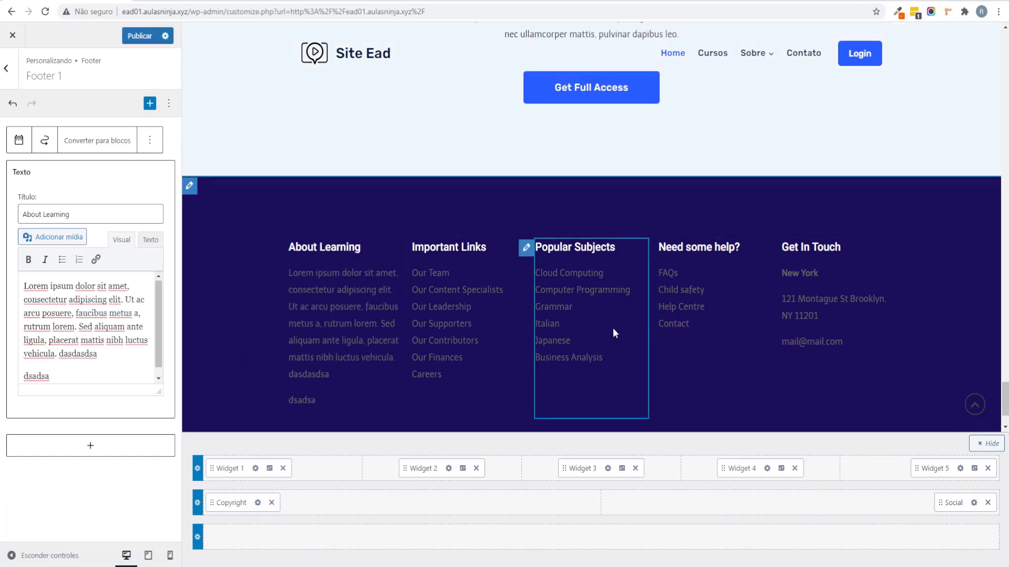
Step: Remove Widget 1 through Widget 5 from the footer's top row
{"action": "left_click", "coordinate": [283, 468]}
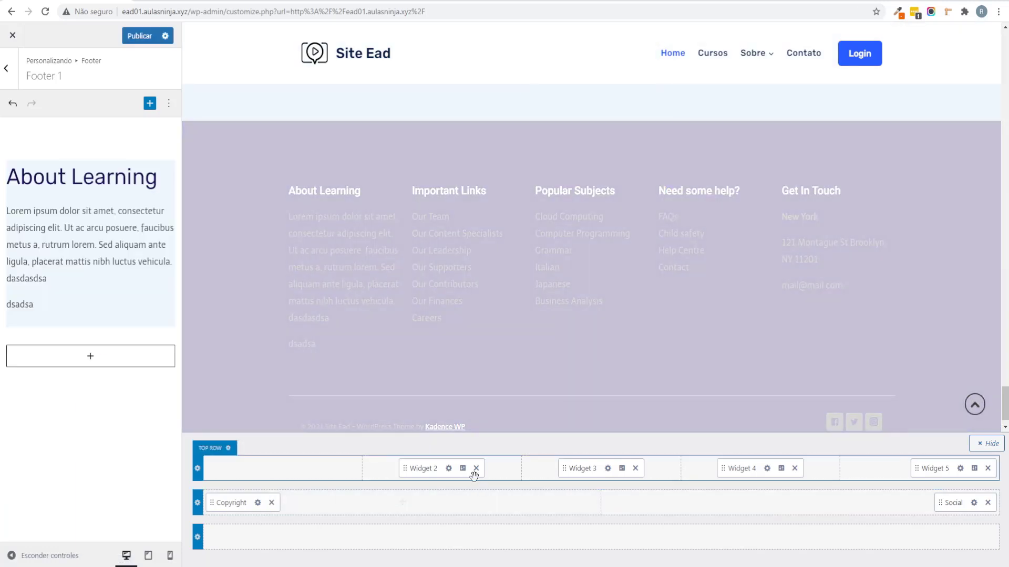
{"action": "left_click", "coordinate": [476, 468]}
{"action": "left_click", "coordinate": [635, 468]}
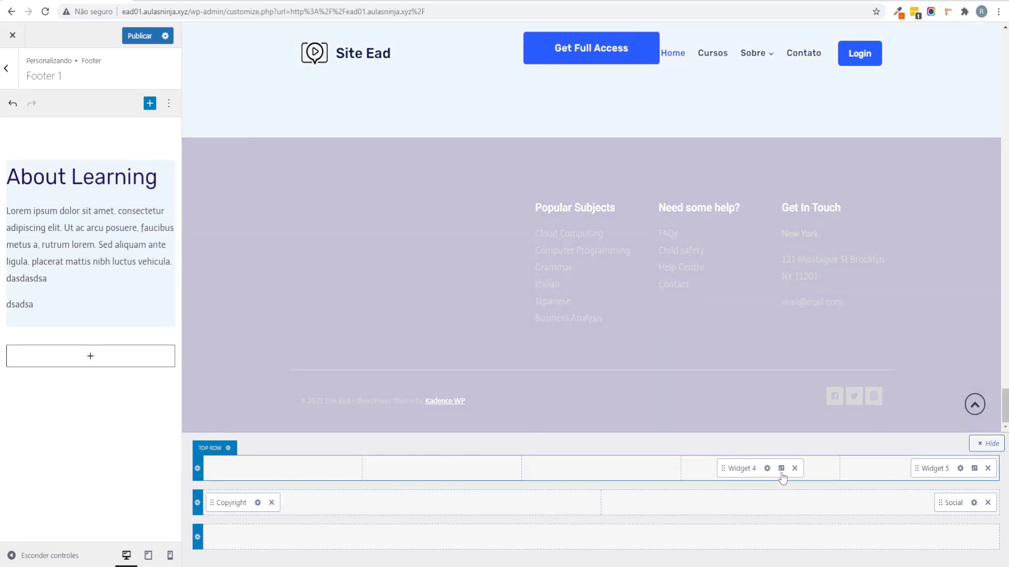
{"action": "left_click", "coordinate": [795, 468]}
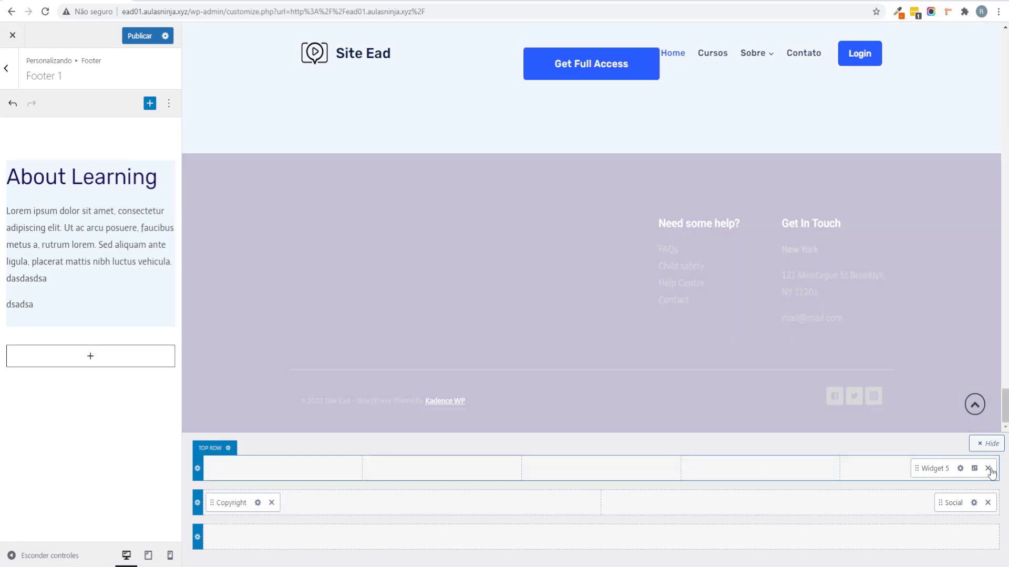
{"action": "left_click", "coordinate": [988, 468]}
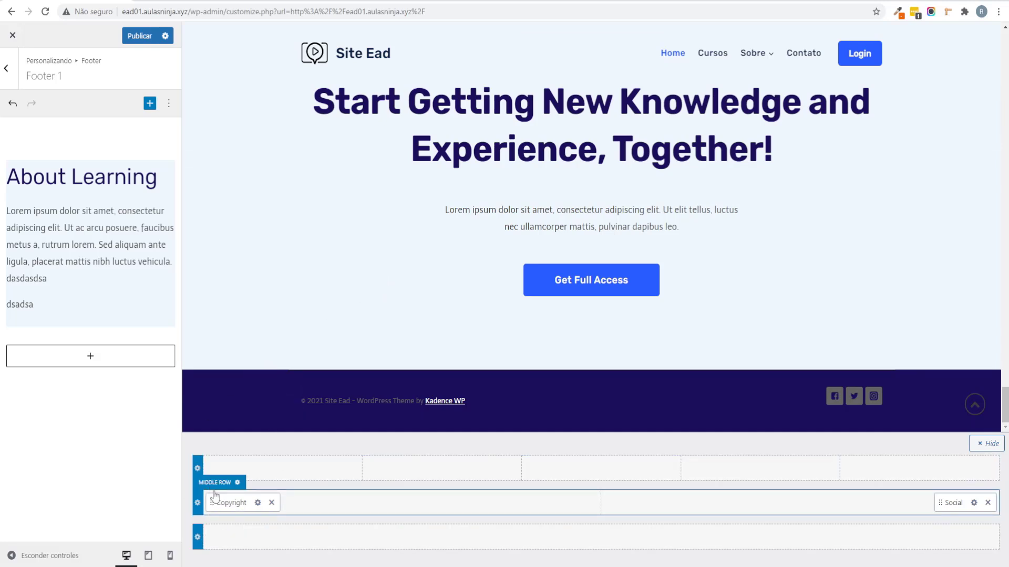
Step: Replace {site-title} {theme-credit} with '- Sala Ninja - Todos Os Direitos Reservados'
{"action": "left_click", "coordinate": [245, 505]}
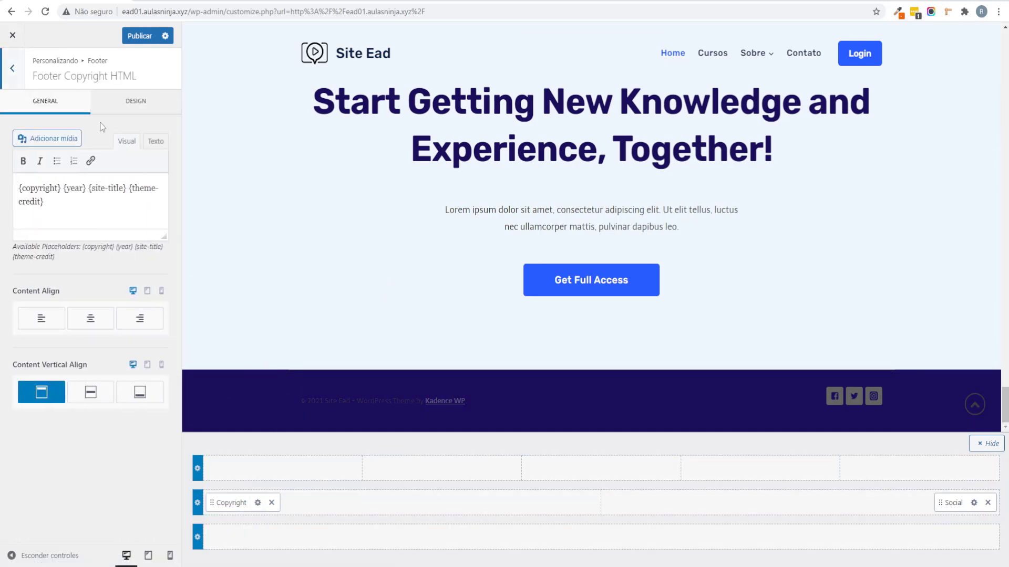
{"action": "left_click_drag", "start_coordinate": [59, 203], "coordinate": [97, 190]}
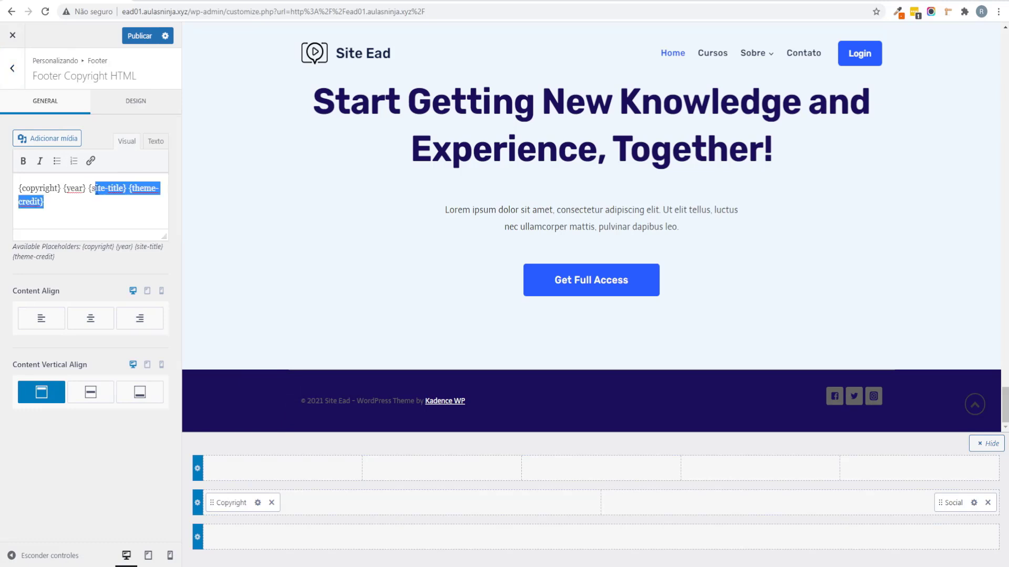
{"action": "left_click", "coordinate": [50, 187]}
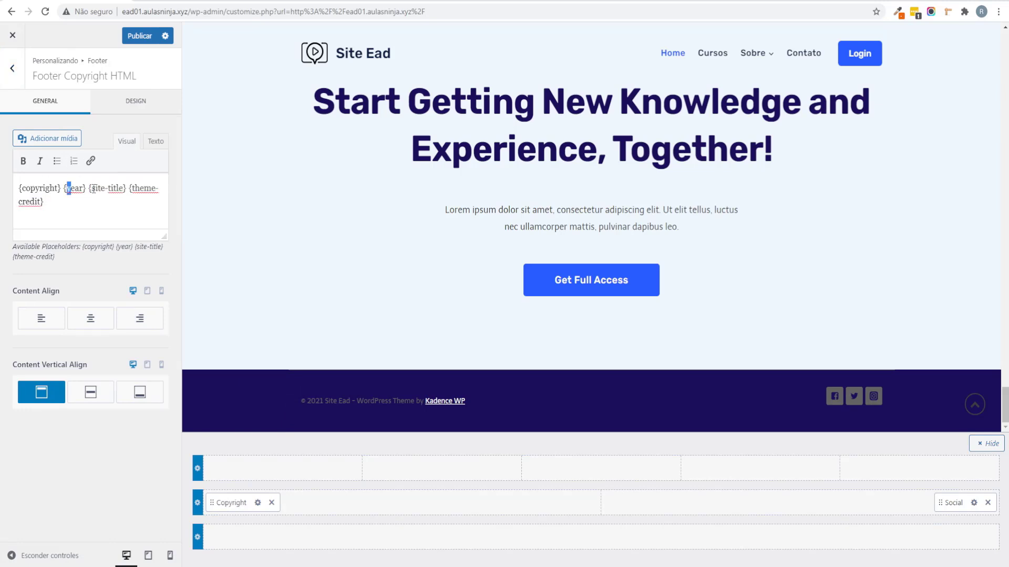
{"action": "left_click_drag", "start_coordinate": [89, 188], "coordinate": [109, 203]}
{"action": "type", "text": "- "}
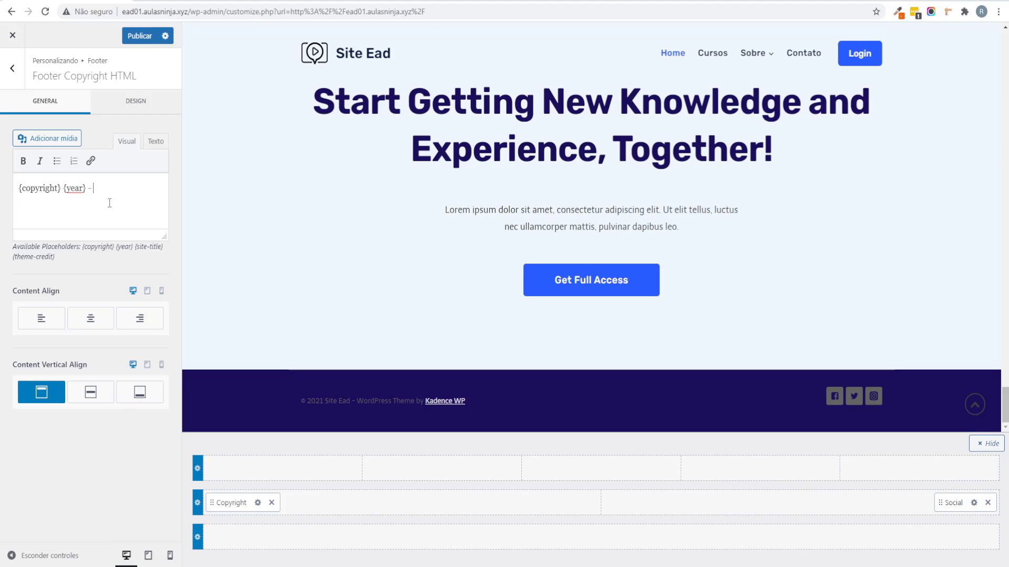
{"action": "type", "text": "Sala Ninj"}
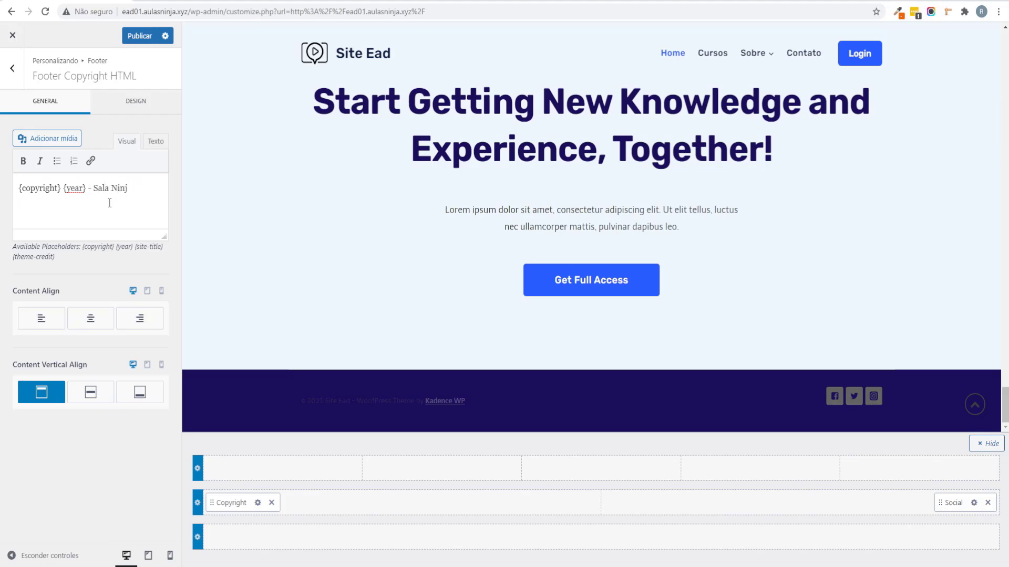
{"action": "type", "text": "a"}
{"action": "key", "text": "BackSpace"}
{"action": "type", "text": "o Todos Os Direitos Resrvados"}
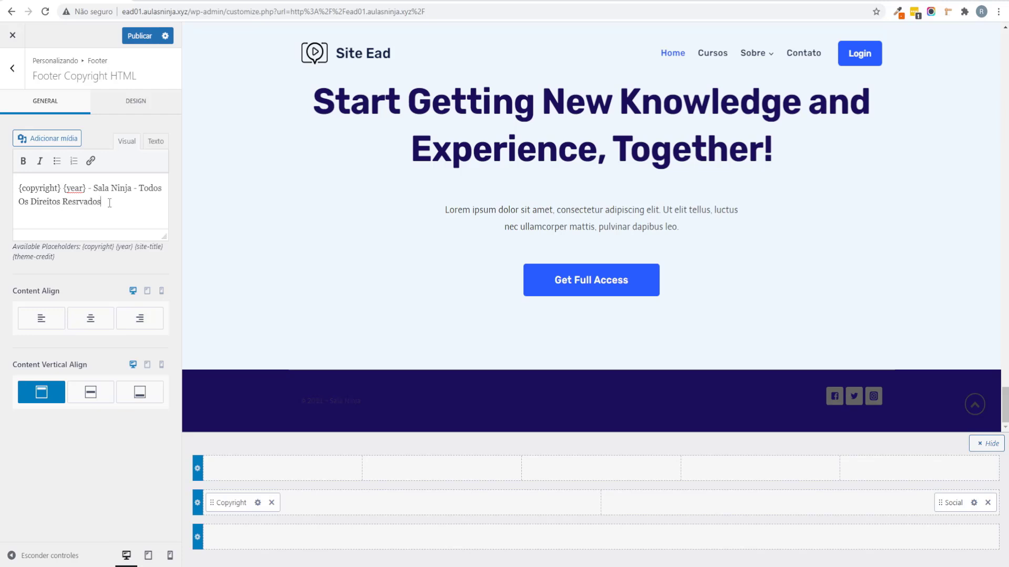
Step: Correct 'Resrvados' to 'Reservados' via spellcheck, then open Footer Middle settings
{"action": "right_click", "coordinate": [84, 203]}
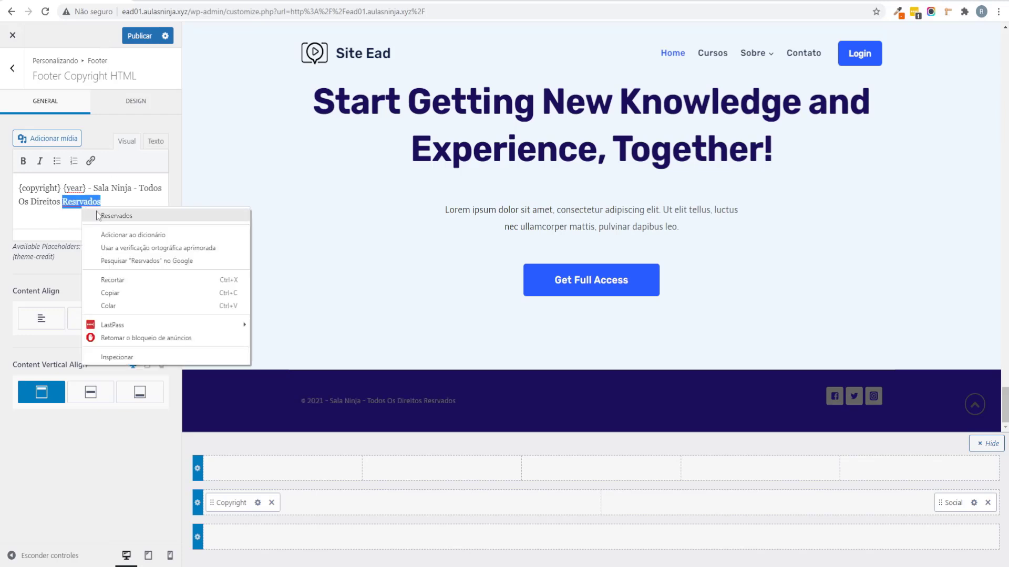
{"action": "left_click", "coordinate": [104, 217]}
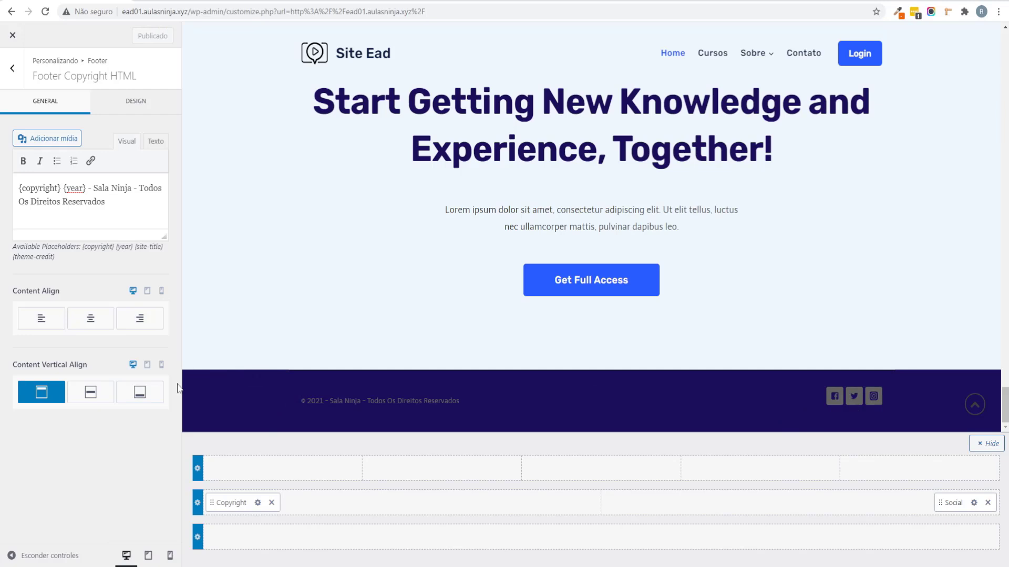
{"action": "left_click", "coordinate": [198, 493]}
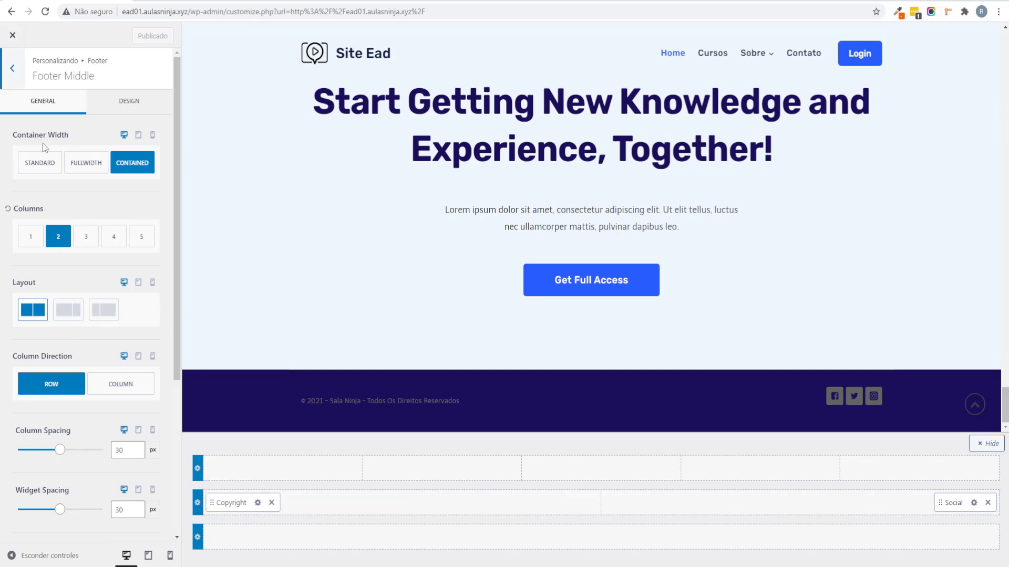
Step: Set the footer background colour to black
{"action": "left_click", "coordinate": [16, 83]}
{"action": "left_click", "coordinate": [132, 115]}
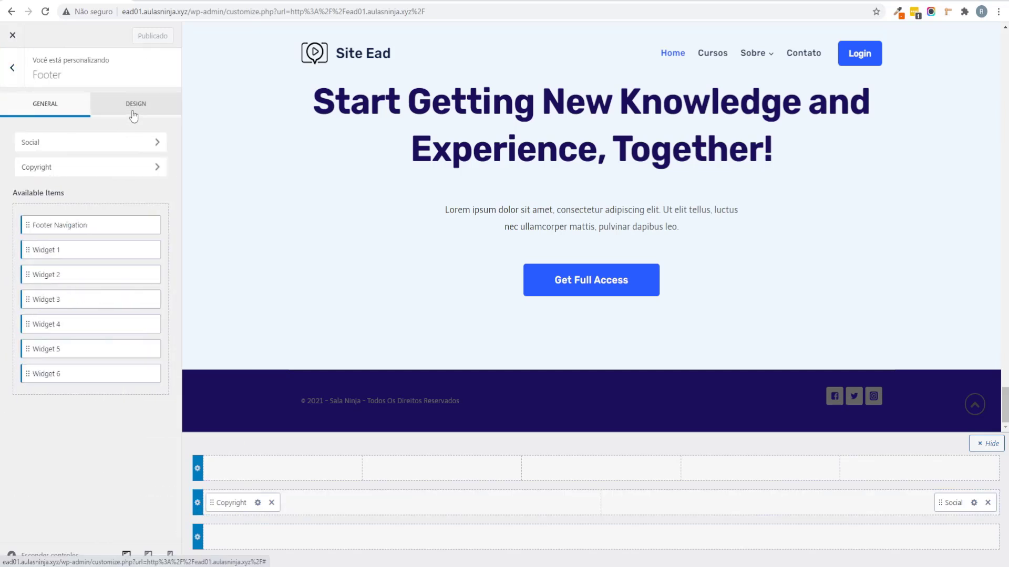
{"action": "left_click", "coordinate": [156, 168]}
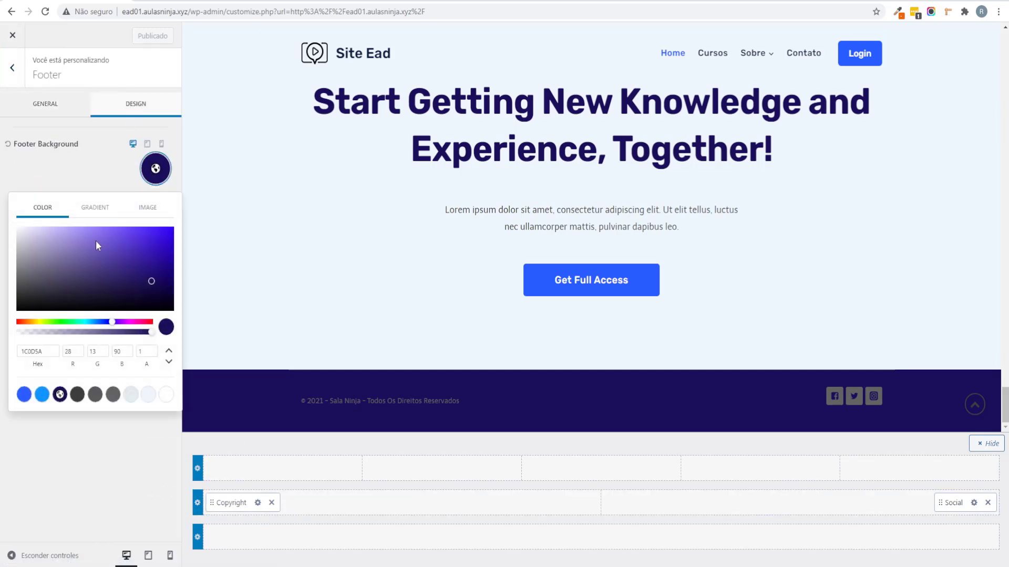
{"action": "left_click", "coordinate": [46, 286]}
{"action": "left_click_drag", "start_coordinate": [40, 293], "coordinate": [16, 305]}
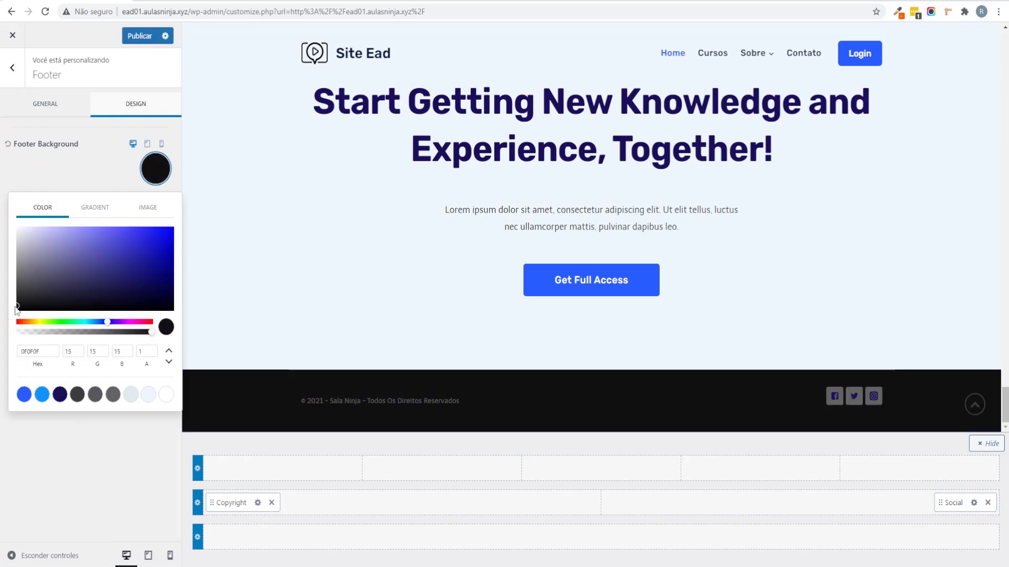
{"action": "left_click", "coordinate": [150, 383]}
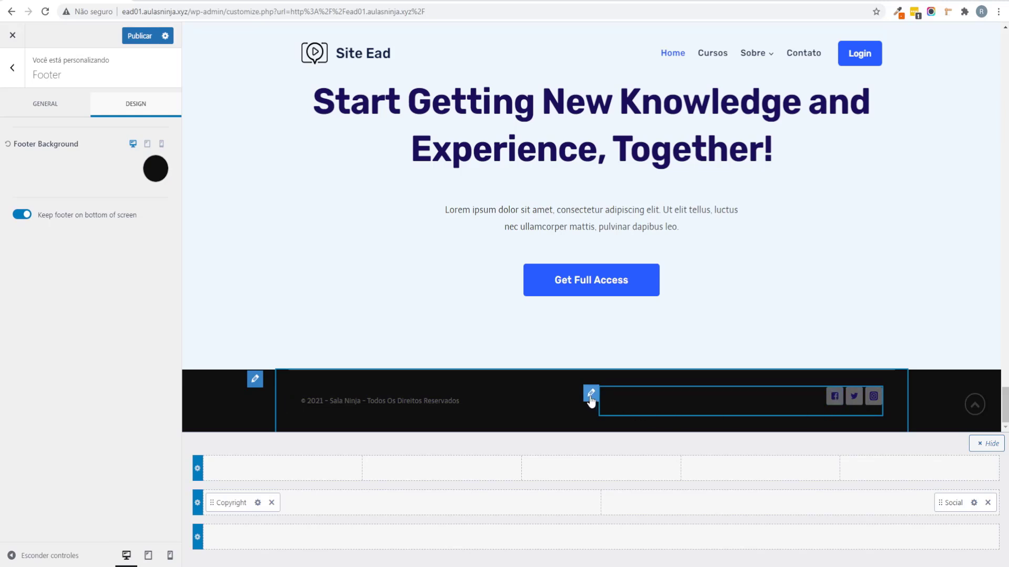
Step: Make the footer social icons white with fully transparent backgrounds
{"action": "left_click", "coordinate": [590, 394]}
{"action": "left_click", "coordinate": [105, 111]}
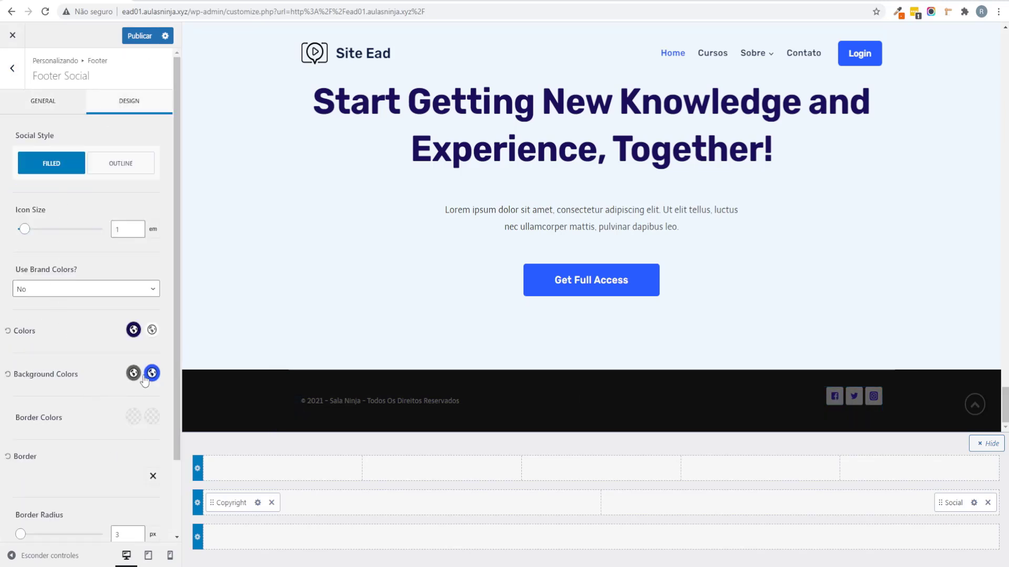
{"action": "left_click", "coordinate": [133, 330]}
{"action": "left_click_drag", "start_coordinate": [64, 197], "coordinate": [2, 149]}
{"action": "left_click", "coordinate": [1, 211]}
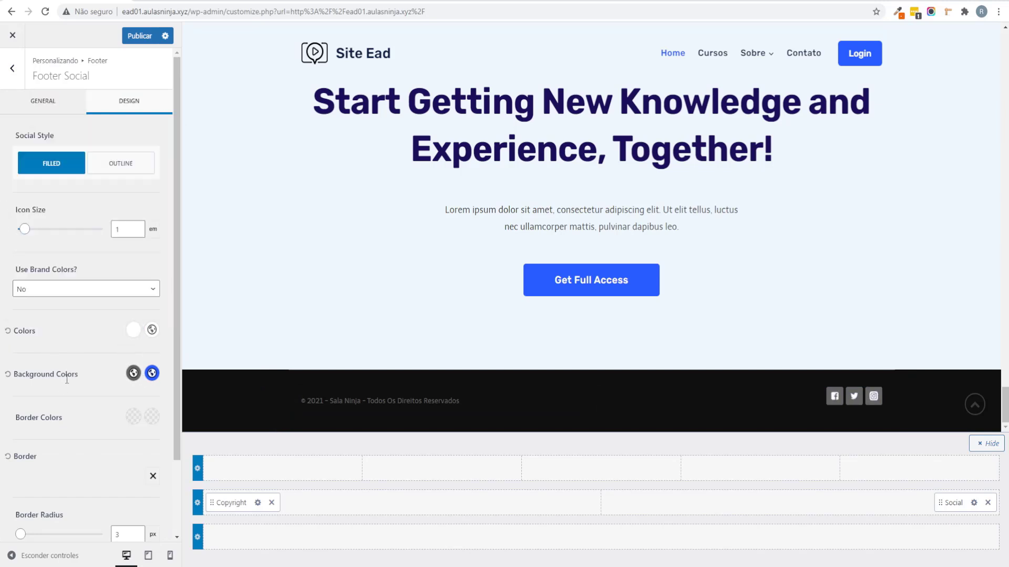
{"action": "left_click", "coordinate": [152, 373]}
{"action": "left_click", "coordinate": [133, 373]}
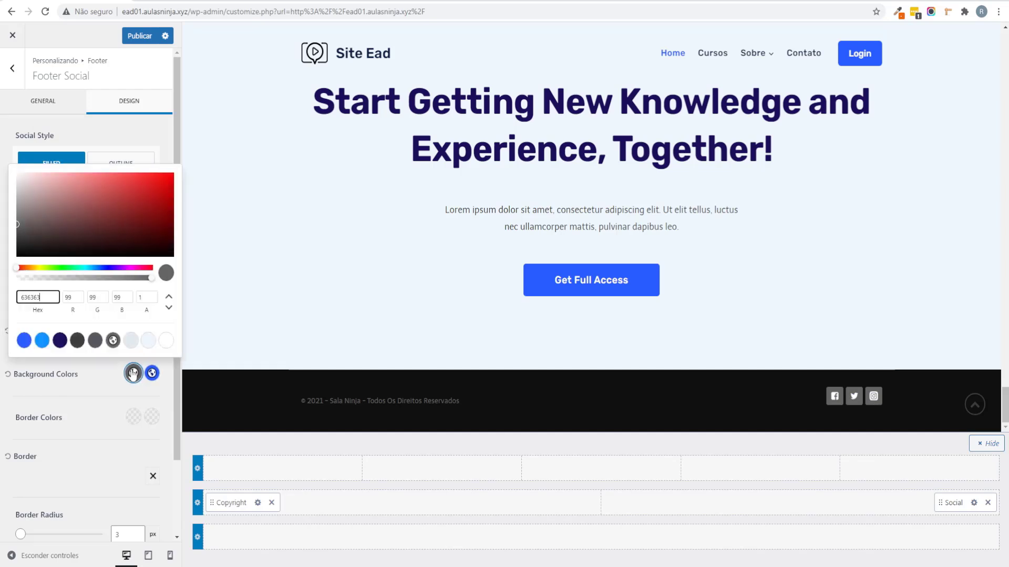
{"action": "left_click_drag", "start_coordinate": [87, 278], "coordinate": [2, 286]}
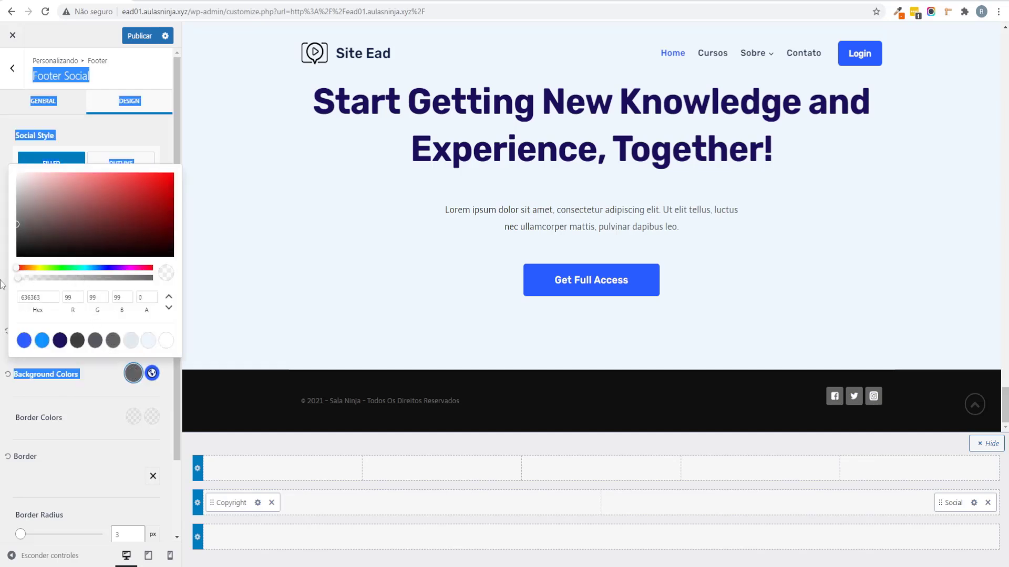
{"action": "left_click", "coordinate": [671, 470]}
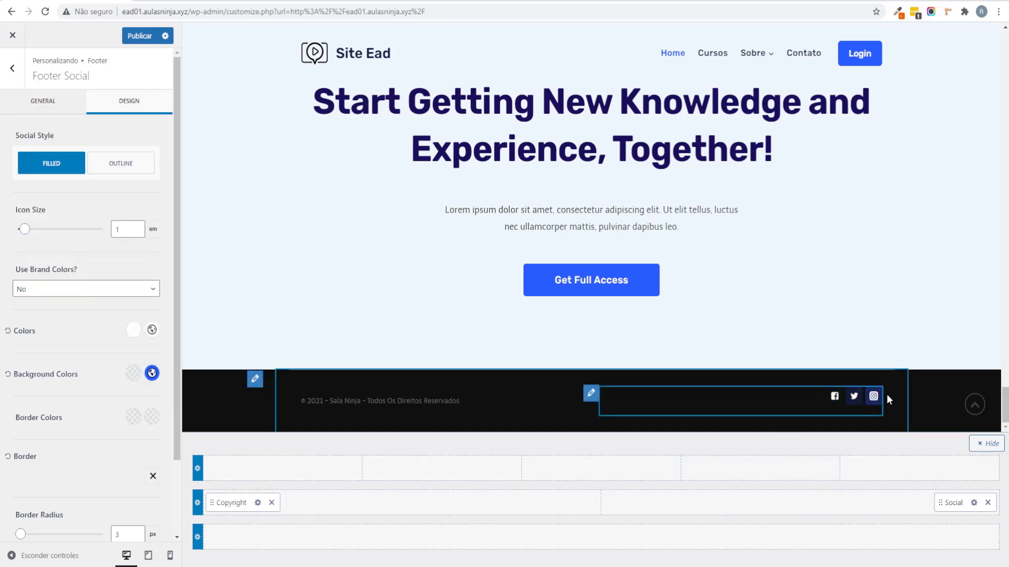
{"action": "left_click", "coordinate": [7, 78]}
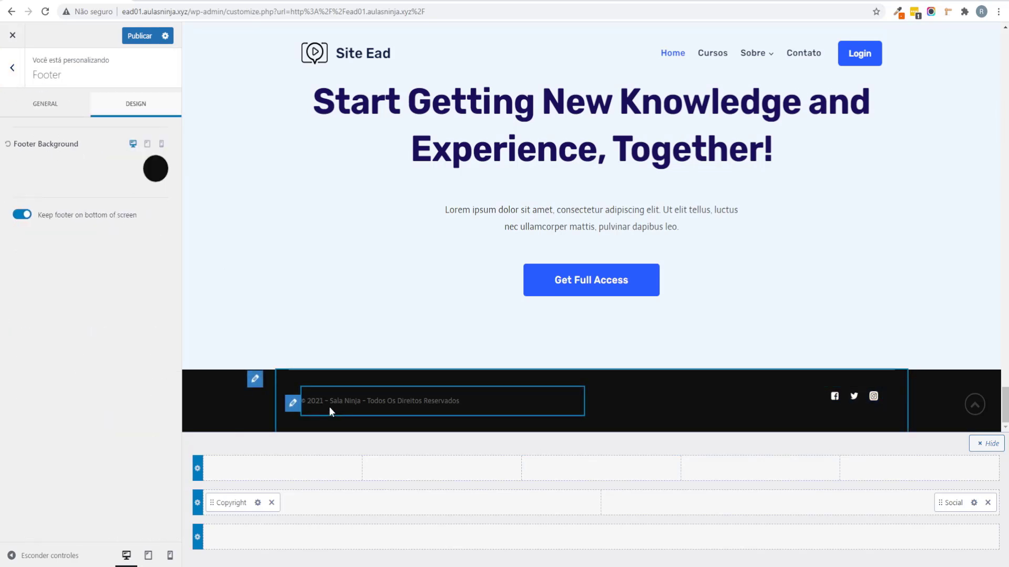
Step: Set the copyright font colour to white and publish the footer changes
{"action": "left_click", "coordinate": [290, 408]}
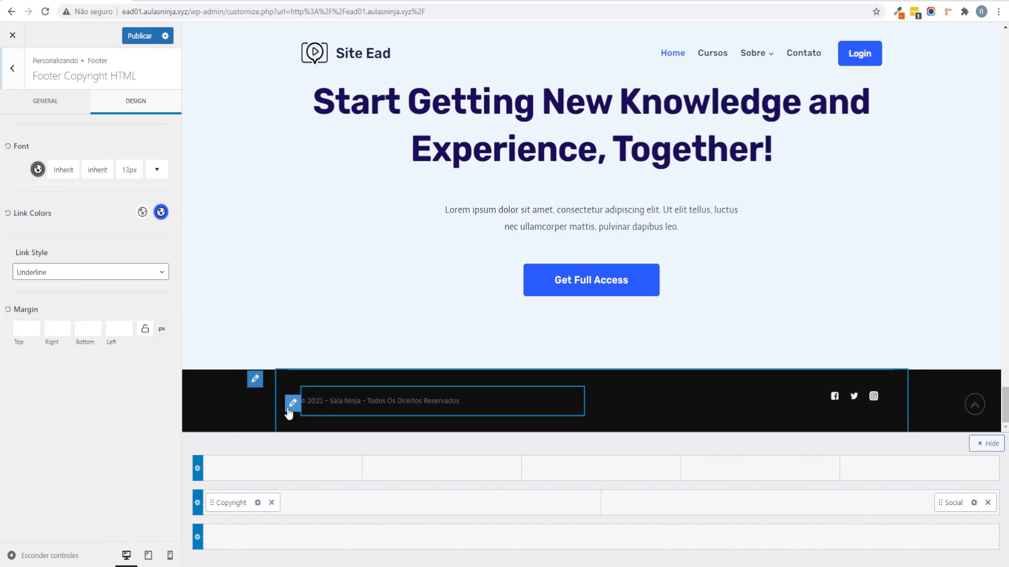
{"action": "left_click", "coordinate": [37, 169]}
{"action": "left_click_drag", "start_coordinate": [11, 197], "coordinate": [21, 76]}
{"action": "left_click", "coordinate": [26, 293]}
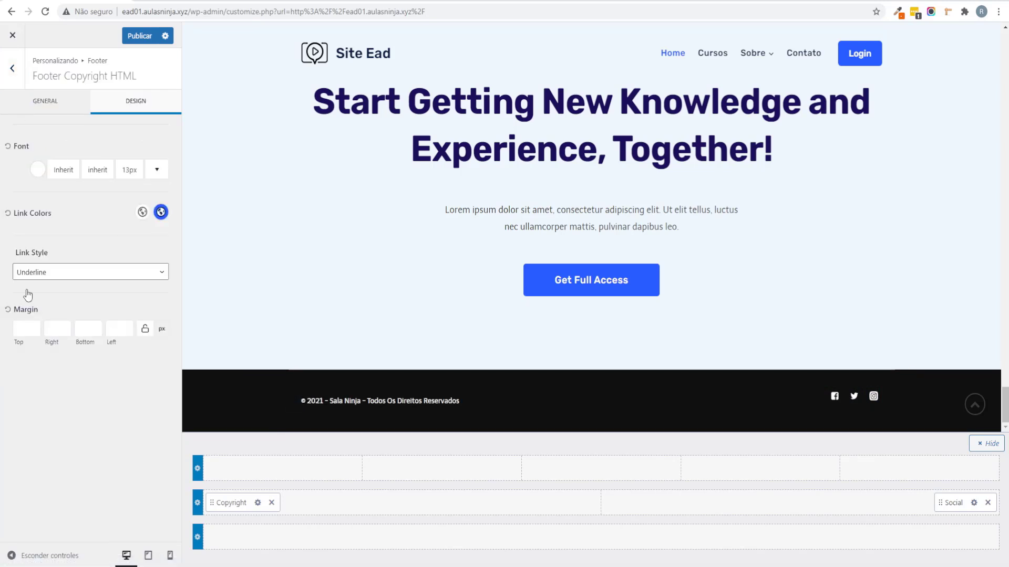
{"action": "left_click", "coordinate": [132, 37]}
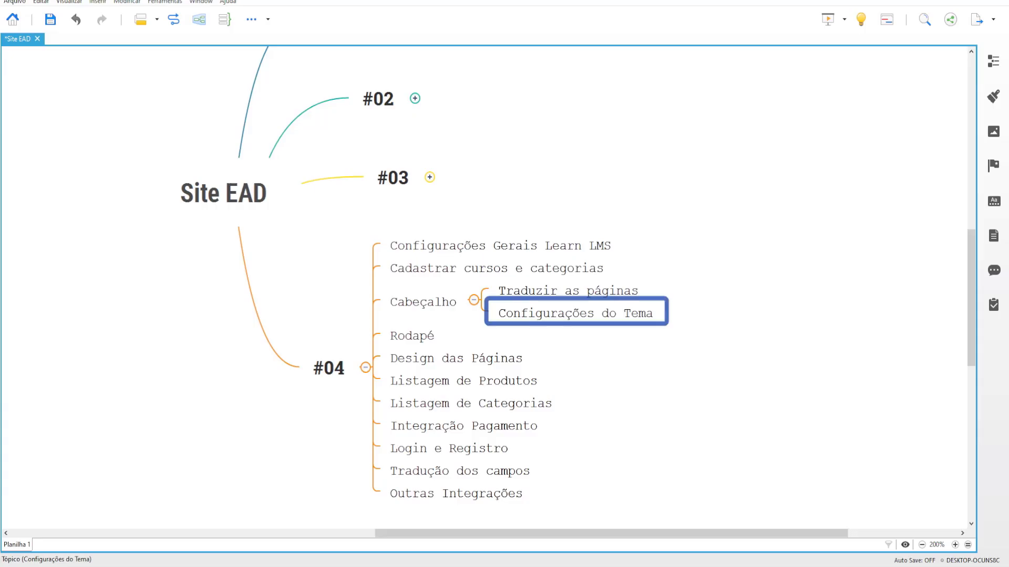
Step: Collapse the Cabeçalho branch under #04 in the Site EAD map, hiding its two subtopics
{"action": "left_click", "coordinate": [517, 291]}
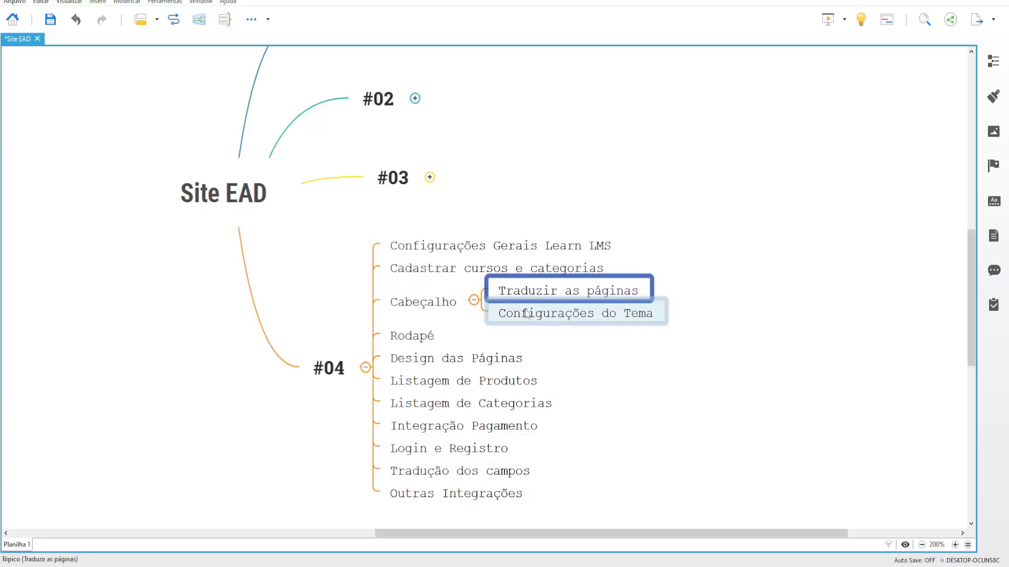
{"action": "left_click", "coordinate": [422, 307]}
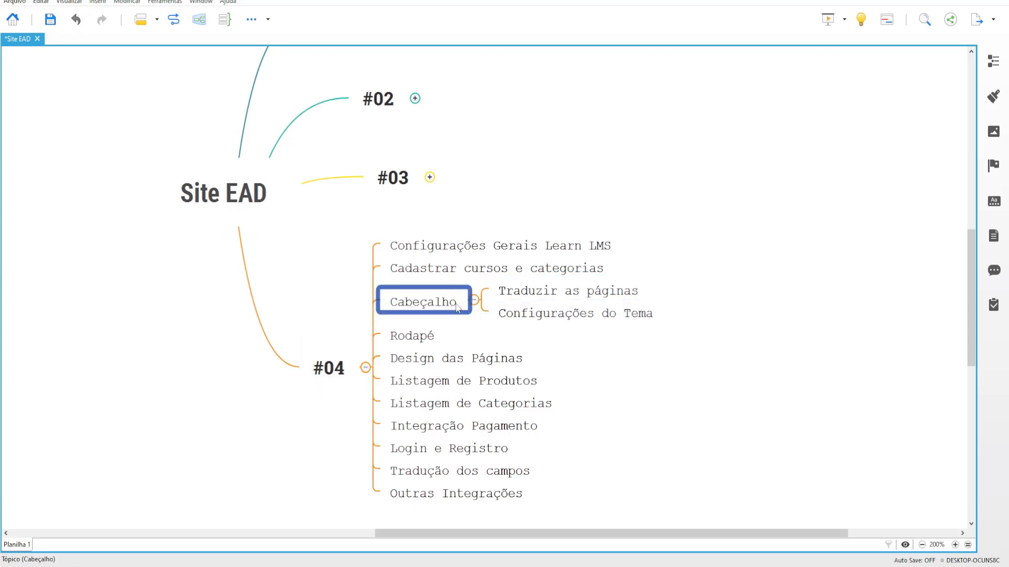
{"action": "left_click", "coordinate": [501, 338]}
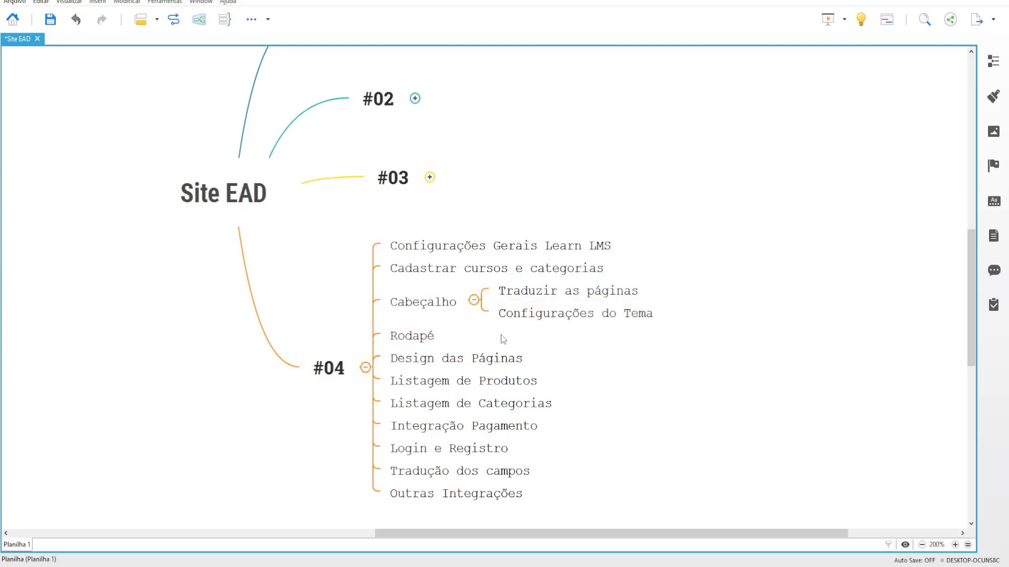
{"action": "left_click", "coordinate": [475, 297]}
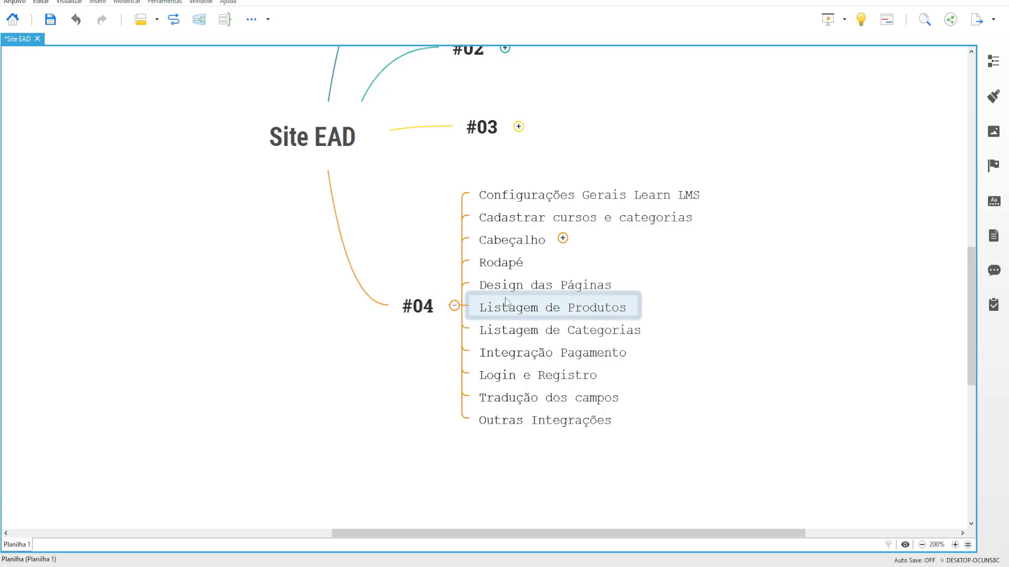
{"action": "left_click", "coordinate": [505, 295]}
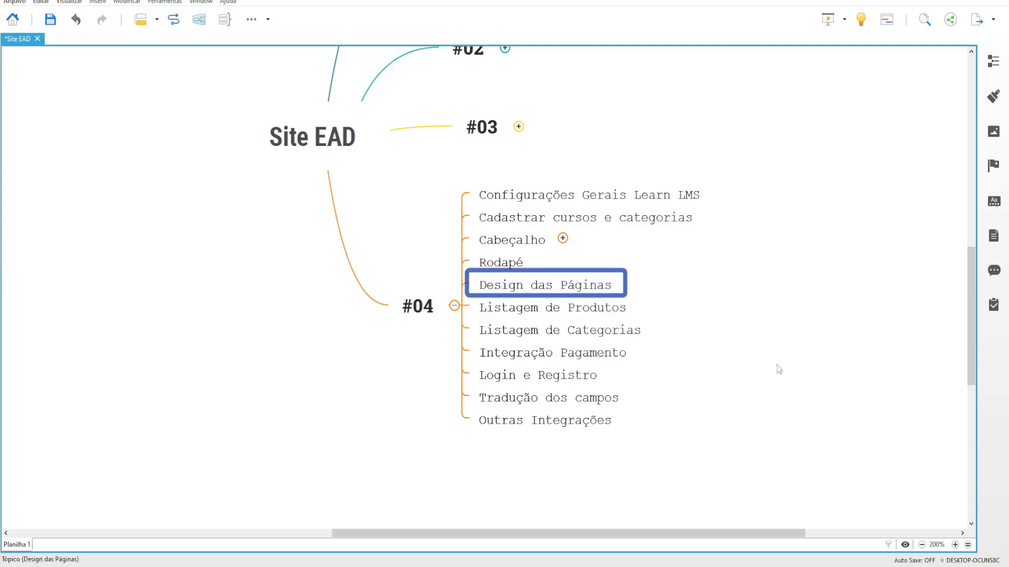
{"action": "mouse_move", "coordinate": [288, 564]}
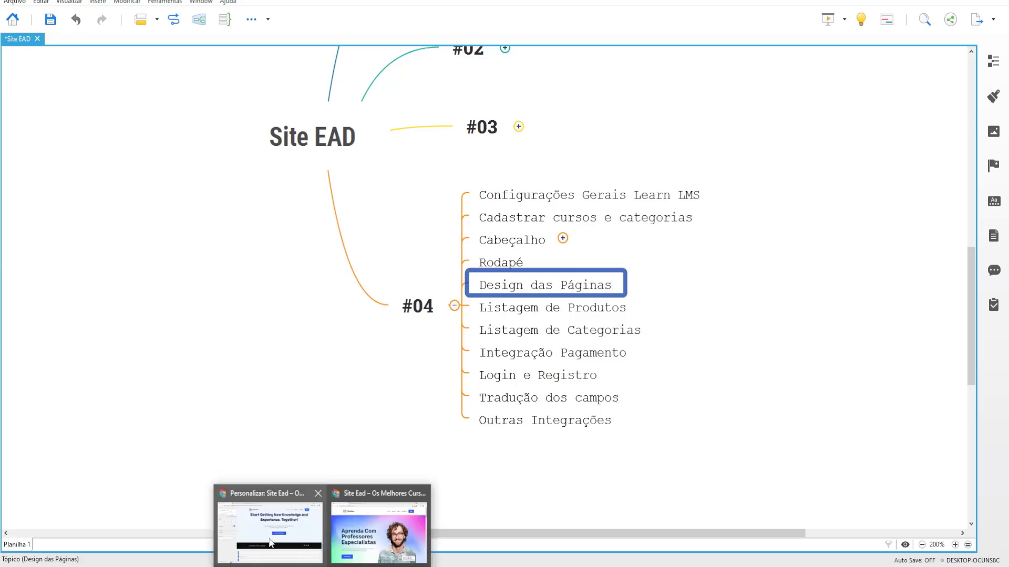
{"action": "left_click", "coordinate": [271, 541]}
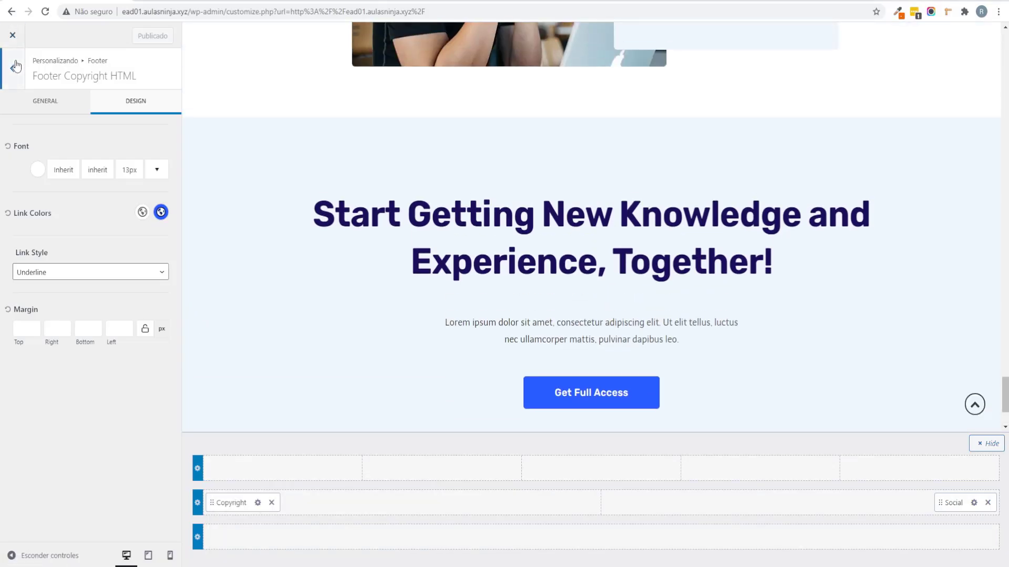
Step: Back out of the copyright and footer settings, exit the Customizer, and browse the live homepage
{"action": "left_click", "coordinate": [12, 69]}
{"action": "left_click", "coordinate": [13, 69]}
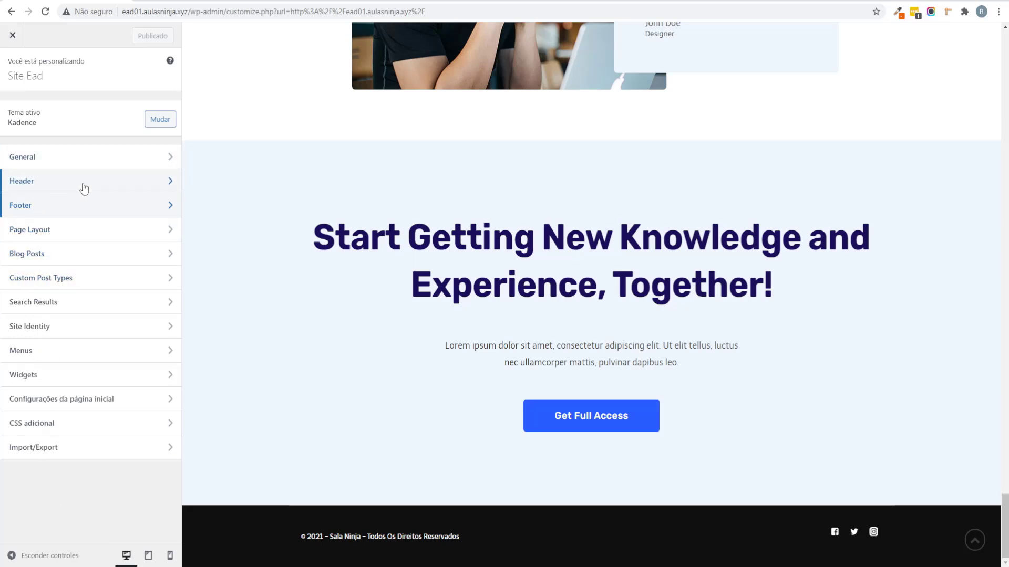
{"action": "left_click", "coordinate": [10, 35]}
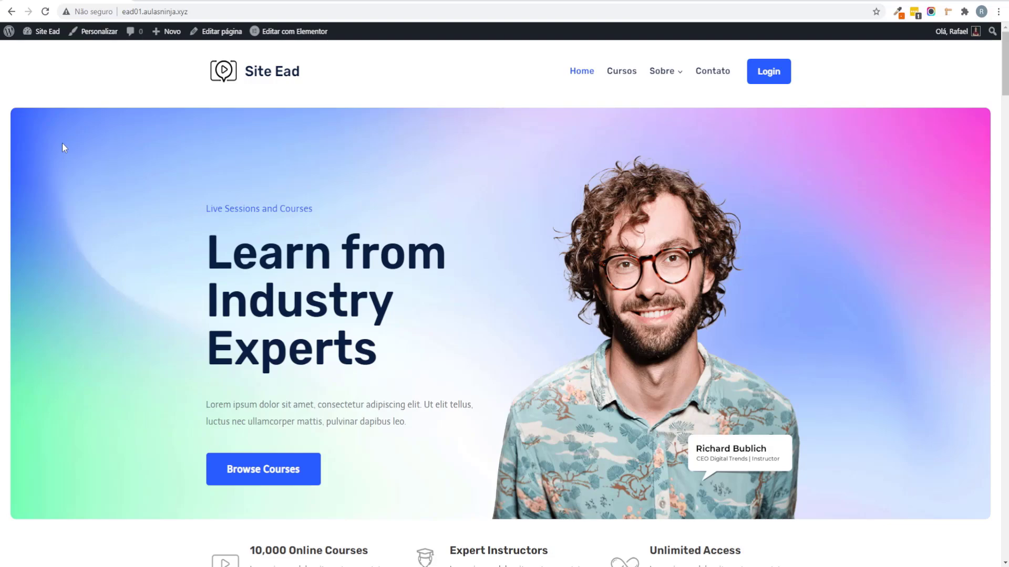
{"action": "scroll", "coordinate": [62, 143], "scroll_direction": "down", "scroll_amount": 20}
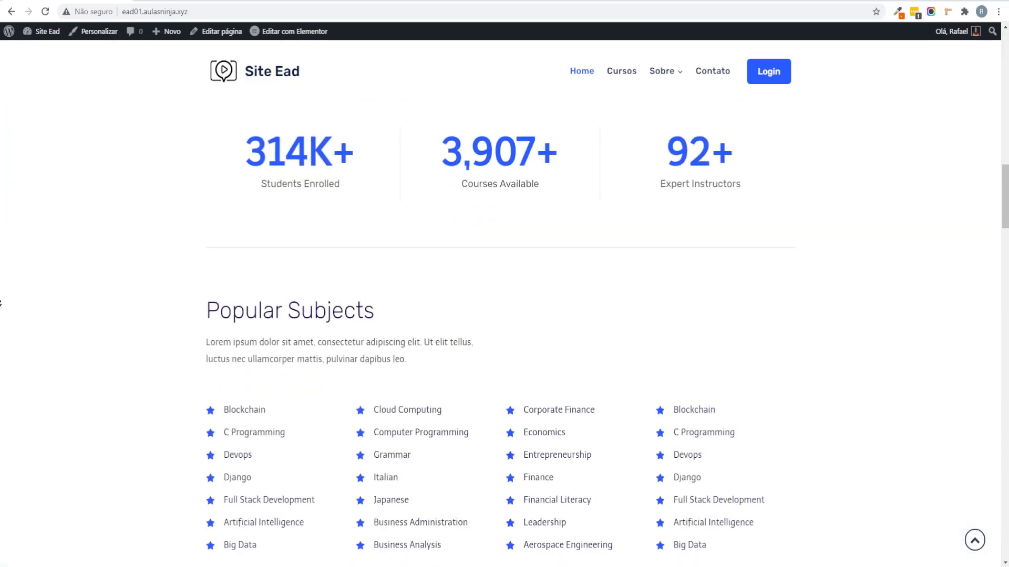
{"action": "scroll", "coordinate": [0, 303], "scroll_direction": "down", "scroll_amount": 20}
{"action": "scroll", "coordinate": [1, 198], "scroll_direction": "up", "scroll_amount": 15}
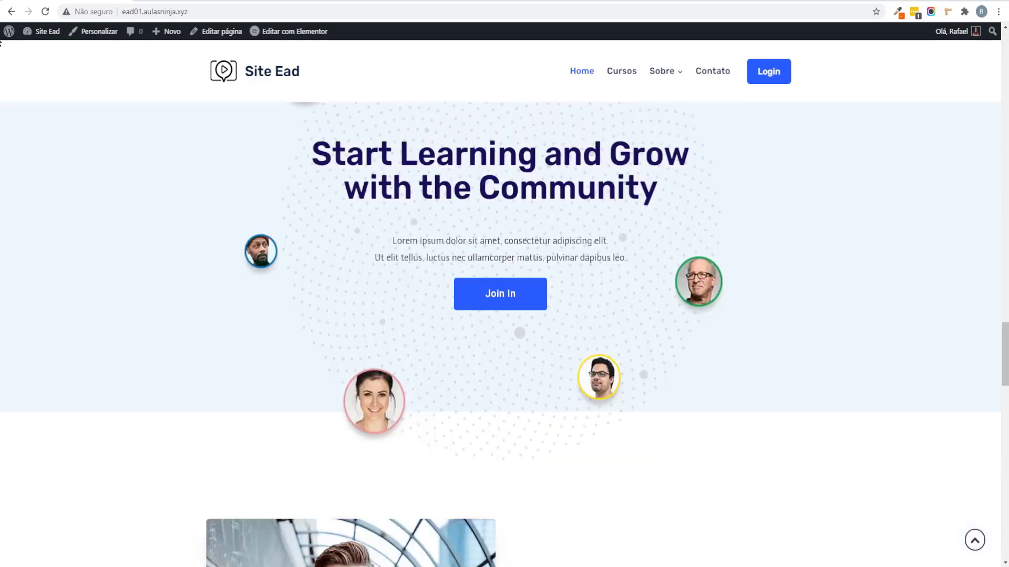
{"action": "scroll", "coordinate": [0, 44], "scroll_direction": "up", "scroll_amount": 15}
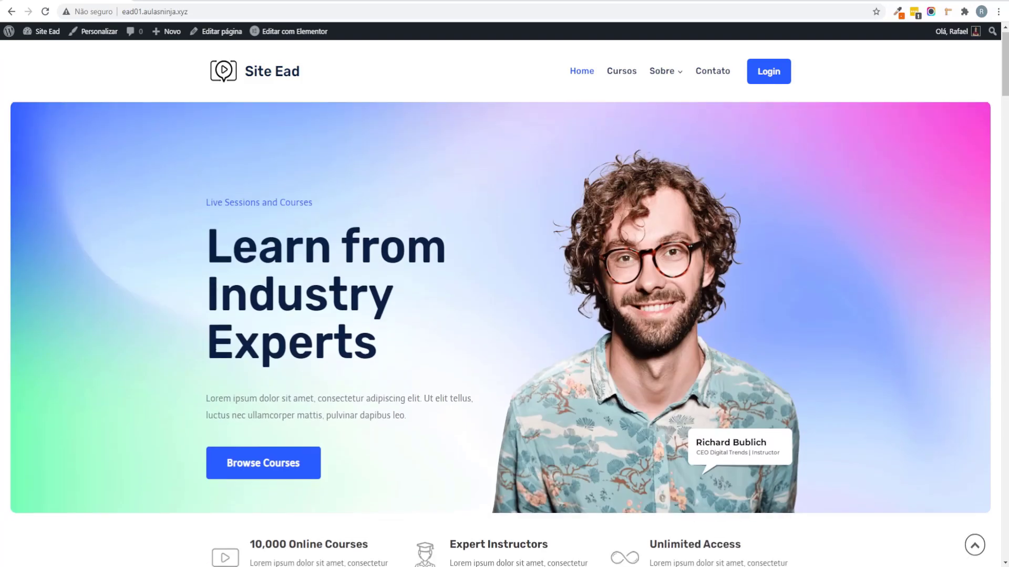
{"action": "mouse_move", "coordinate": [665, 77]}
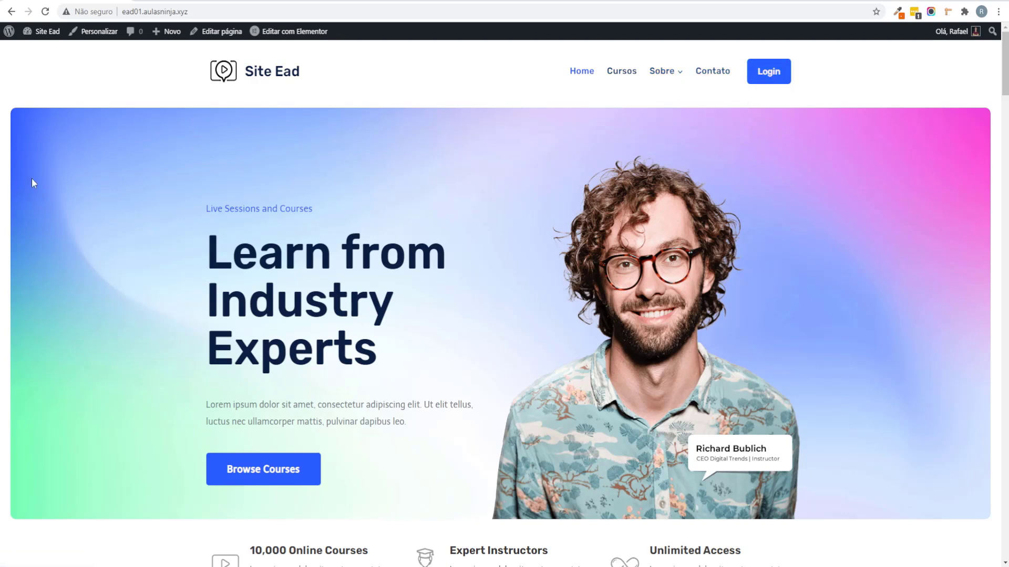
Step: Open the home page in Elementor, then add and delete a trial 'Clique aqui' button in the hero
{"action": "left_click", "coordinate": [286, 31]}
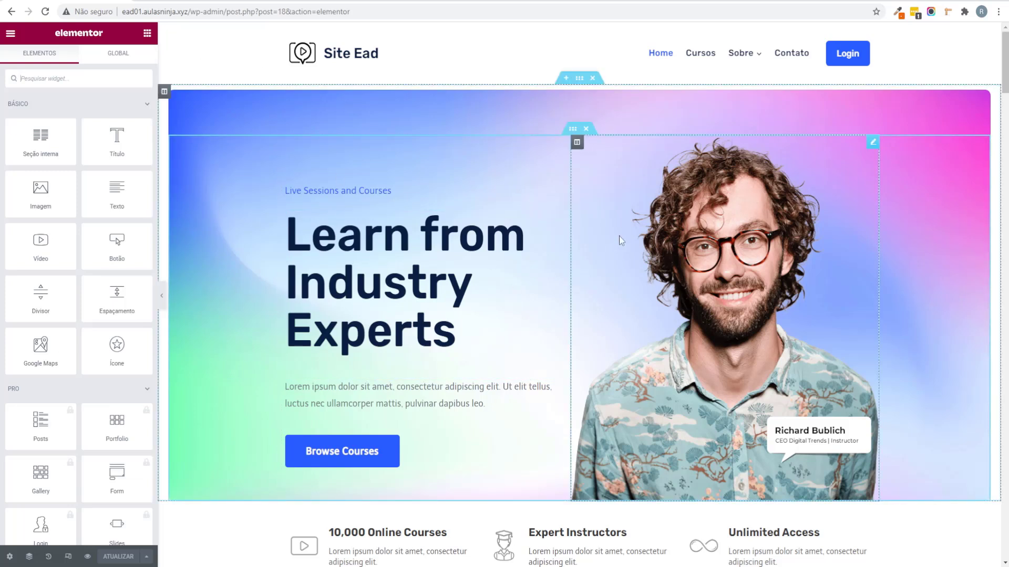
{"action": "left_click", "coordinate": [161, 295]}
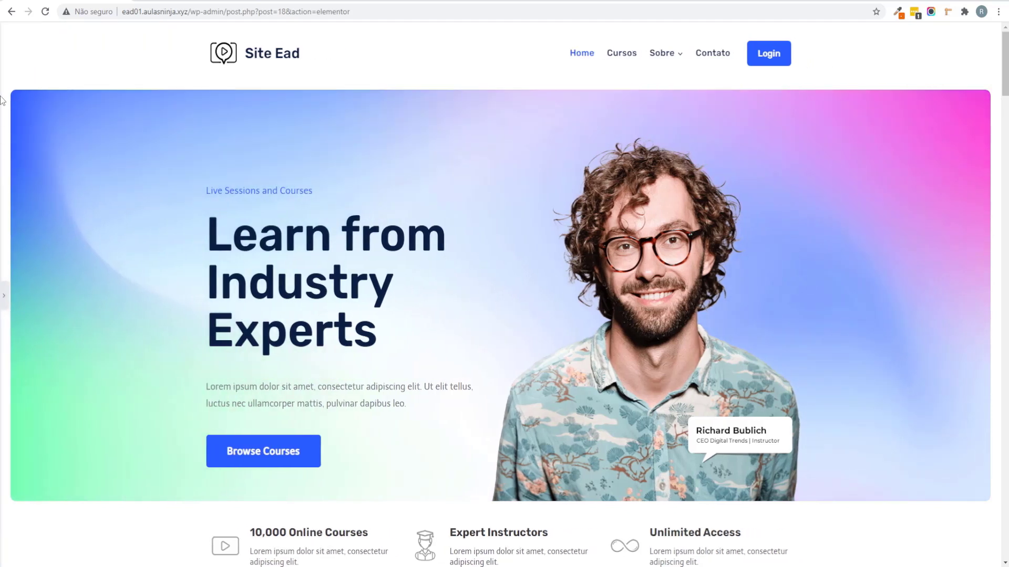
{"action": "left_click", "coordinate": [3, 296]}
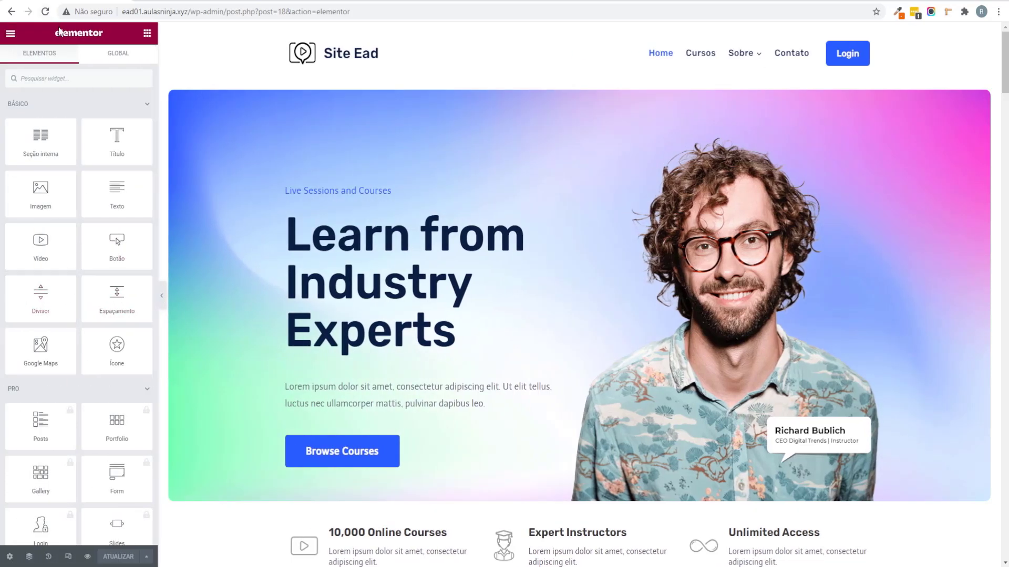
{"action": "left_click_drag", "start_coordinate": [59, 28], "coordinate": [84, 38]}
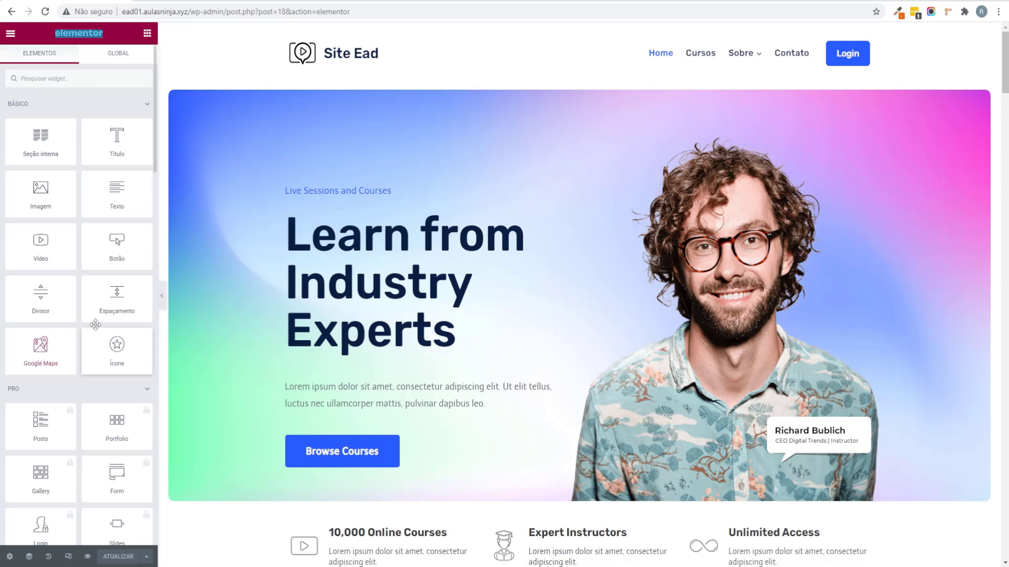
{"action": "left_click_drag", "start_coordinate": [108, 267], "coordinate": [392, 325]}
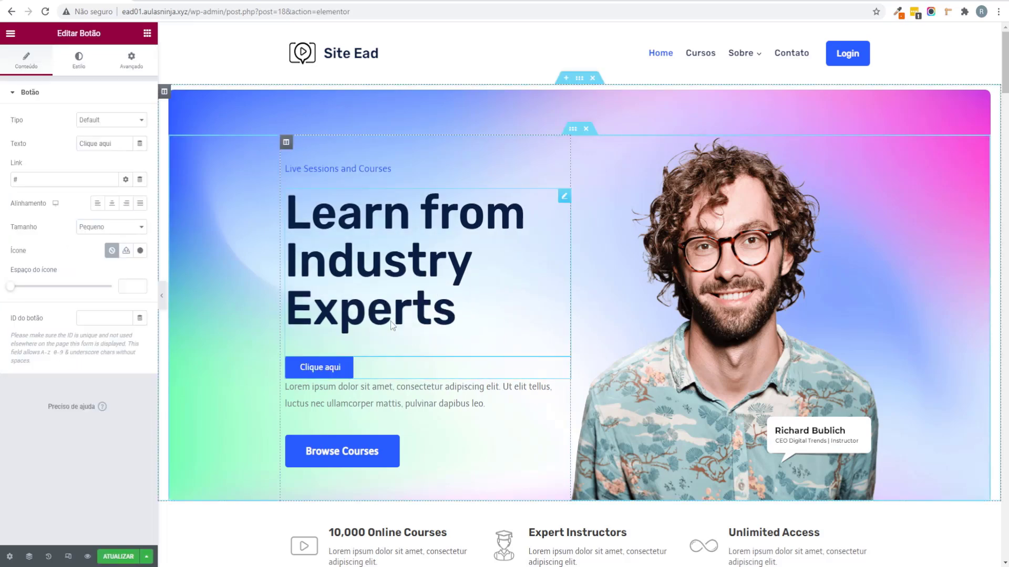
{"action": "right_click", "coordinate": [358, 367]}
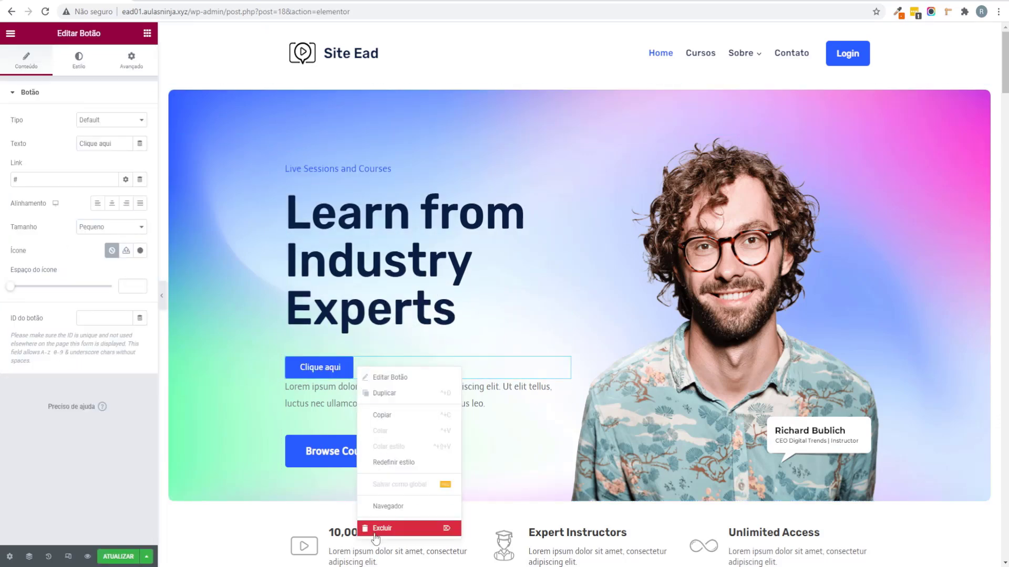
{"action": "left_click", "coordinate": [379, 533]}
Step: Add a placeholder heading widget to the hero column, then delete it
{"action": "left_click_drag", "start_coordinate": [117, 137], "coordinate": [377, 394]}
{"action": "right_click", "coordinate": [505, 351]}
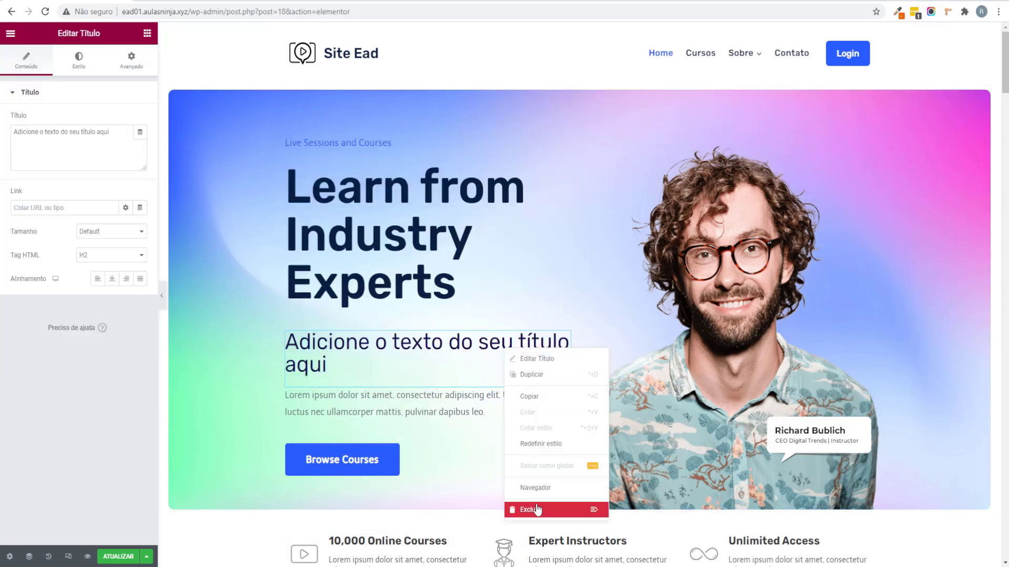
{"action": "left_click", "coordinate": [525, 508]}
{"action": "scroll", "coordinate": [64, 204], "scroll_direction": "down", "scroll_amount": 15}
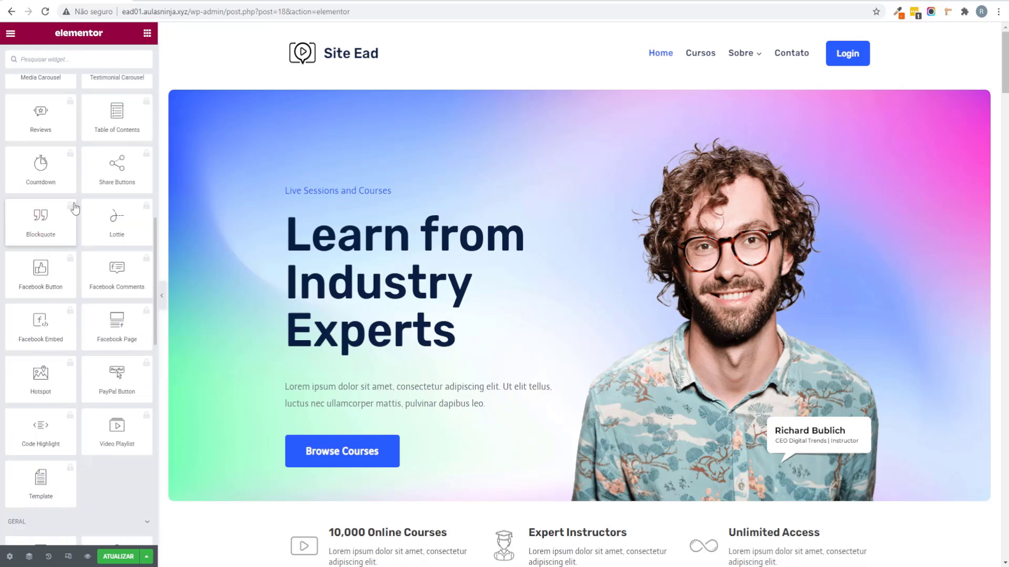
{"action": "scroll", "coordinate": [77, 299], "scroll_direction": "down", "scroll_amount": 3}
{"action": "scroll", "coordinate": [42, 236], "scroll_direction": "up", "scroll_amount": 5}
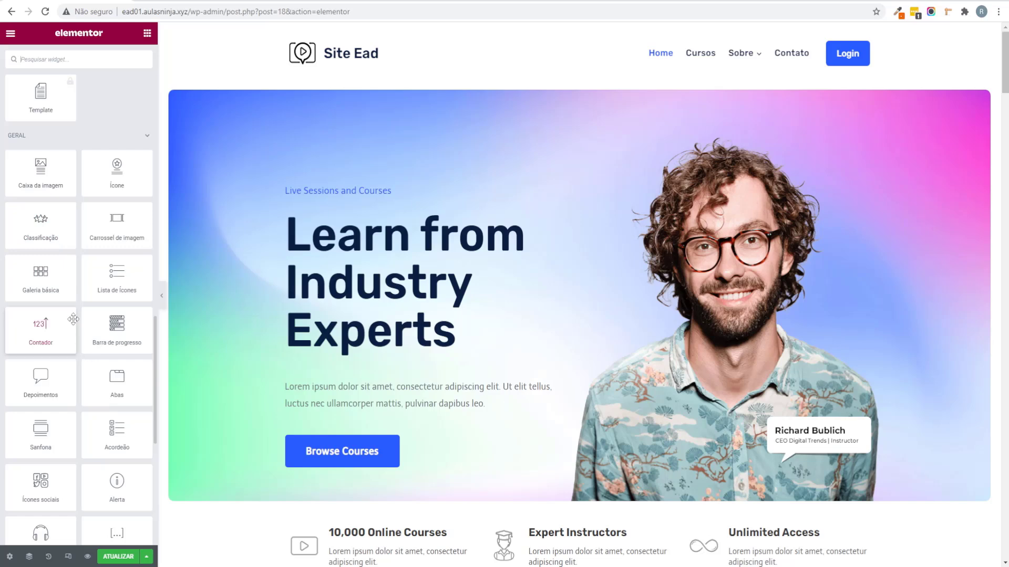
{"action": "scroll", "coordinate": [78, 326], "scroll_direction": "up", "scroll_amount": 10}
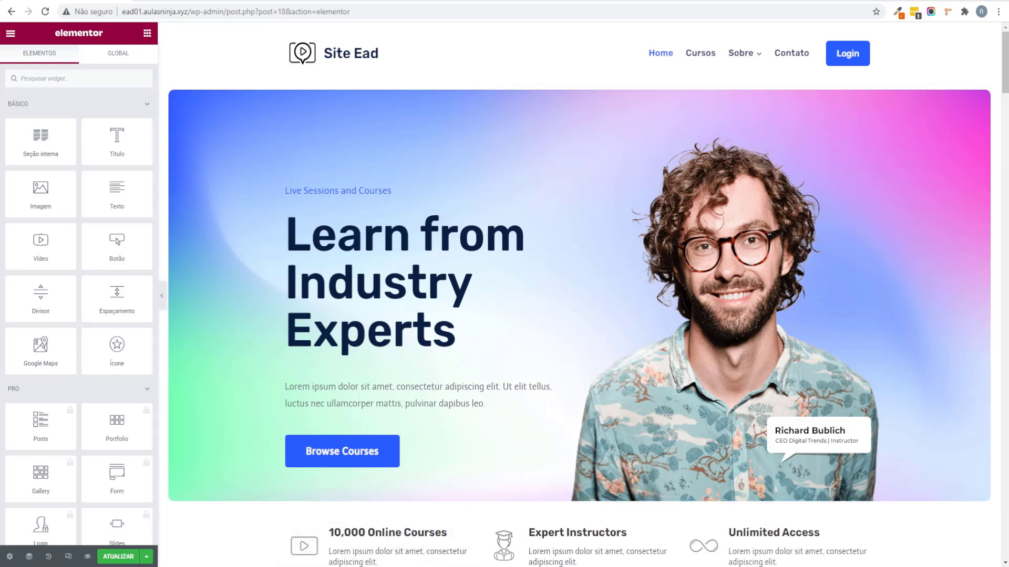
Step: Replace the hero heading with the pasted Portuguese title and reduce its font size
{"action": "left_click", "coordinate": [305, 273]}
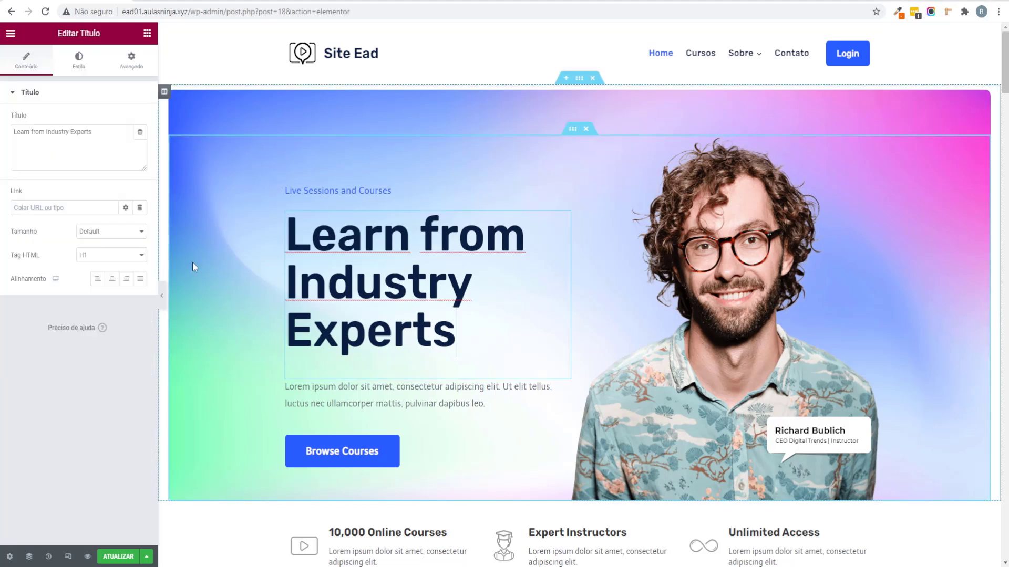
{"action": "left_click_drag", "start_coordinate": [100, 133], "coordinate": [1, 121]}
{"action": "type", "text": "Aprenda Com Professores Especialista"}
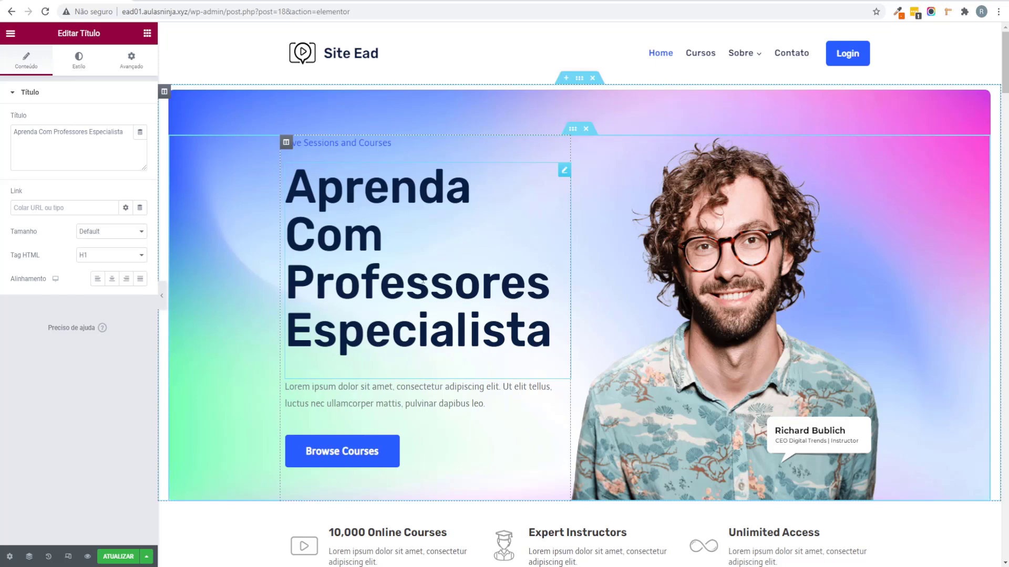
{"action": "left_click", "coordinate": [79, 62]}
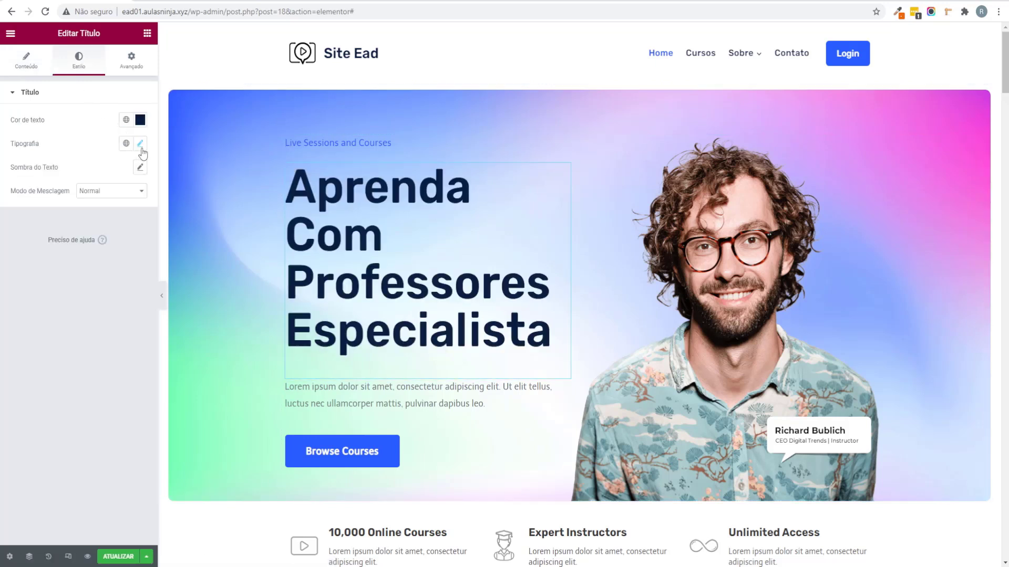
{"action": "left_click", "coordinate": [140, 147]}
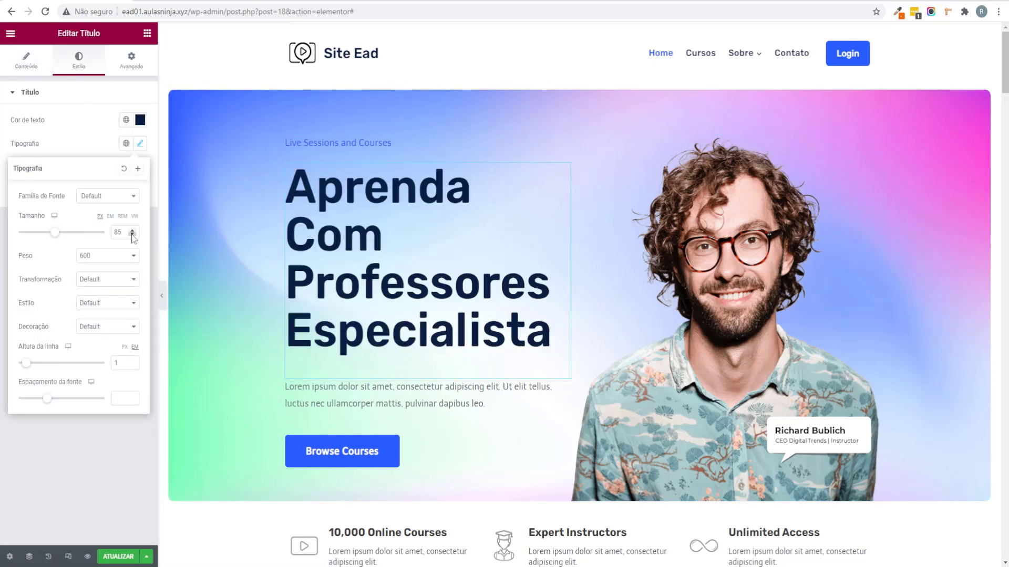
{"action": "left_click", "coordinate": [132, 235]}
{"action": "left_click", "coordinate": [132, 234]}
{"action": "left_click", "coordinate": [132, 235]}
{"action": "left_click", "coordinate": [132, 235]}
{"action": "left_click", "coordinate": [132, 235]}
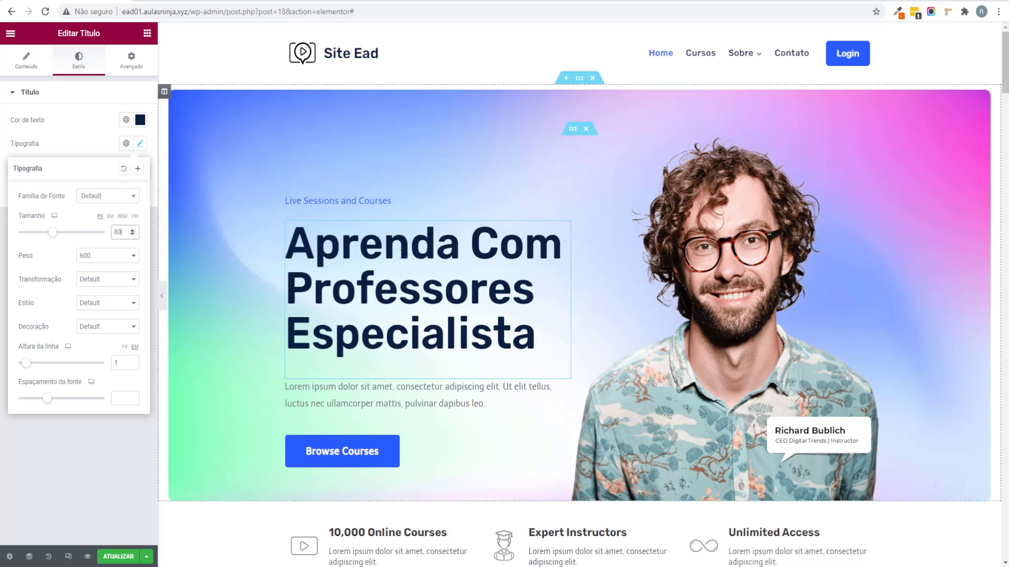
{"action": "left_click", "coordinate": [3, 370]}
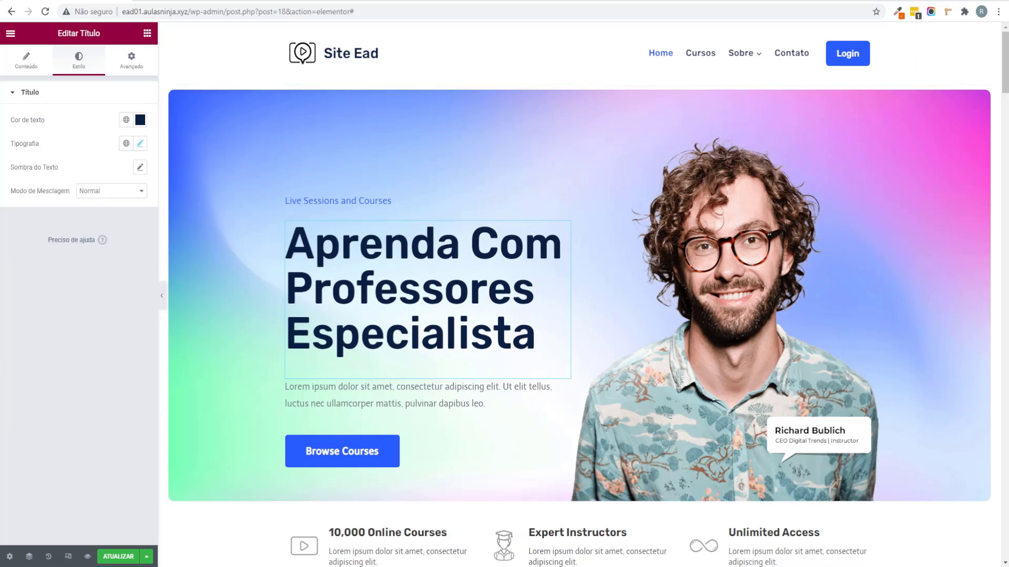
Step: Replace the hero tagline with 'Sessões e cursos ao vivo'
{"action": "left_click", "coordinate": [325, 202]}
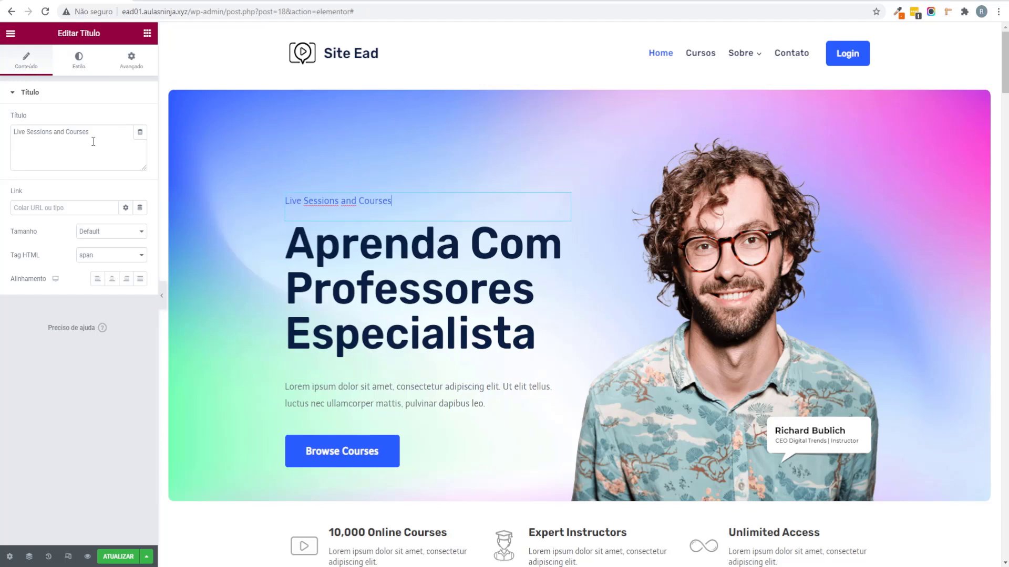
{"action": "key", "text": "ctrl+a"}
{"action": "type", "text": "Sessões e cursos ao vivo"}
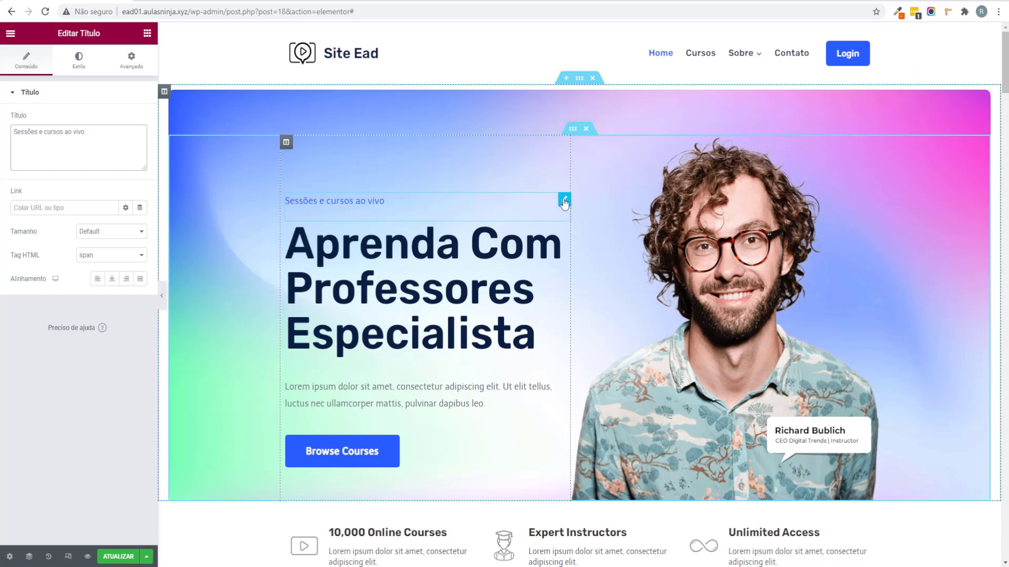
{"action": "right_click", "coordinate": [563, 201]}
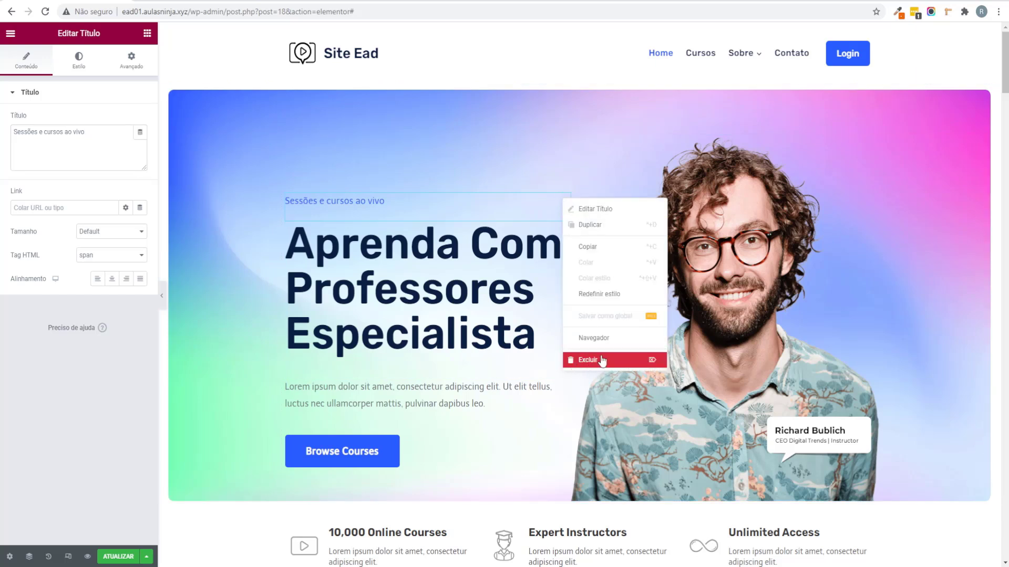
{"action": "left_click", "coordinate": [417, 418]}
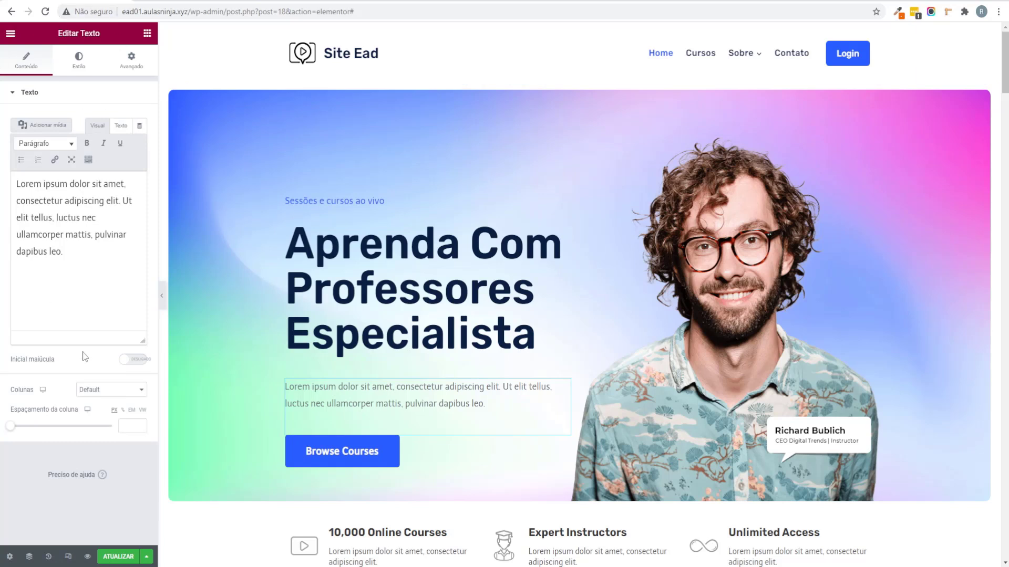
Step: Relabel the hero button 'Ver Cursos' and link it to the copied /cursos/ page address
{"action": "left_click", "coordinate": [405, 447]}
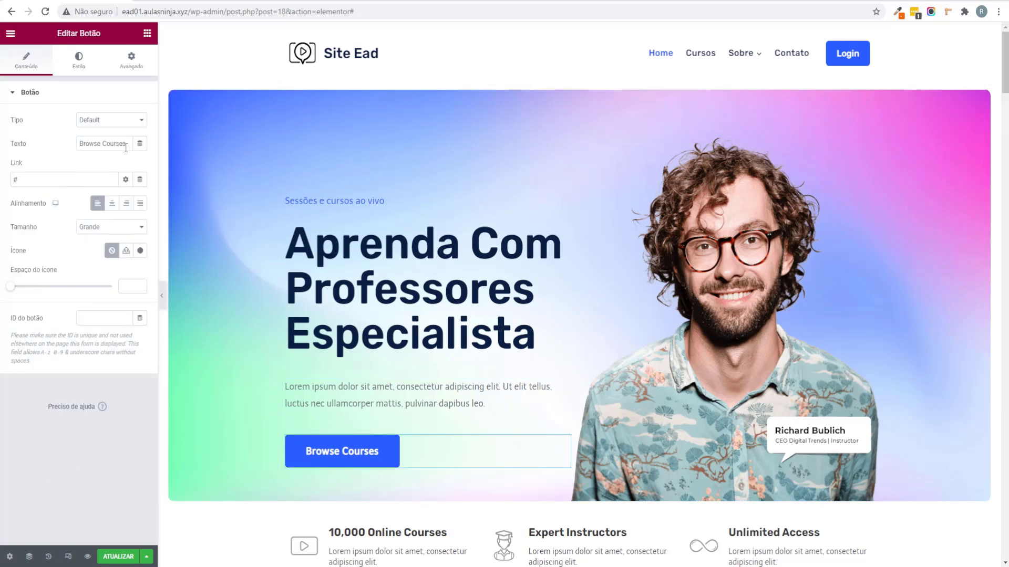
{"action": "left_click_drag", "start_coordinate": [126, 149], "coordinate": [62, 146]}
{"action": "type", "text": "Ver Cursos"}
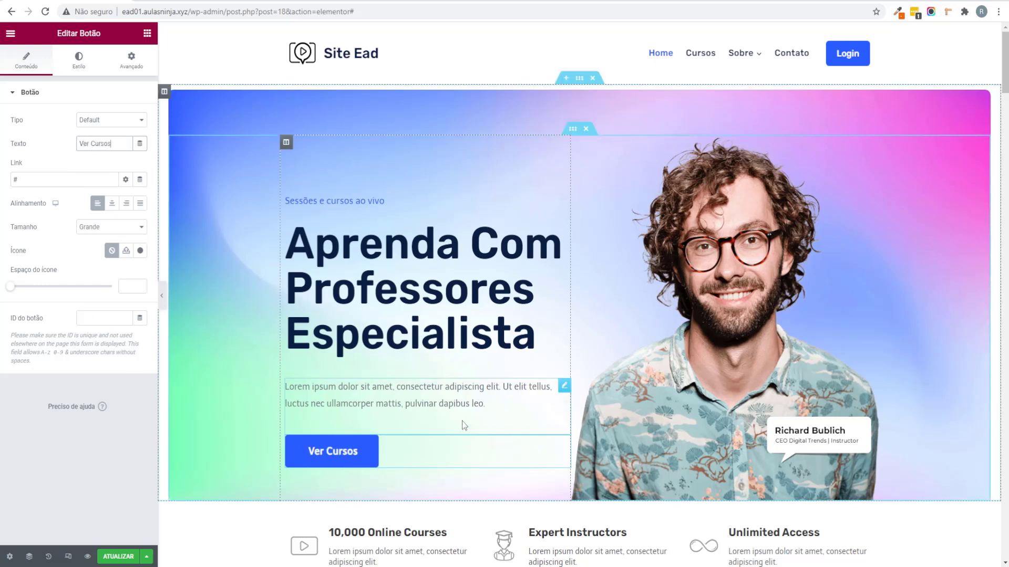
{"action": "left_click", "coordinate": [162, 300]}
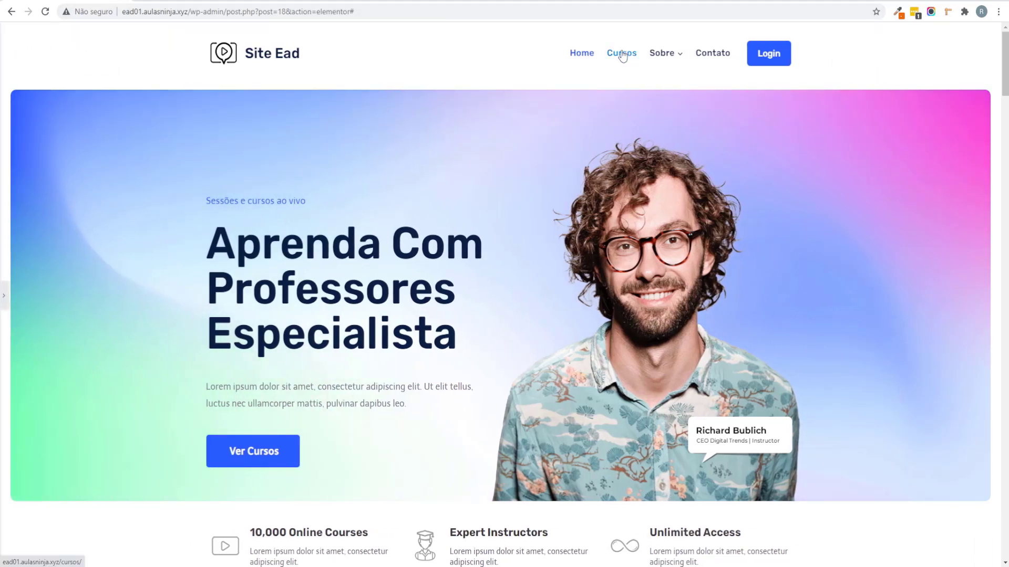
{"action": "right_click", "coordinate": [622, 57]}
{"action": "left_click", "coordinate": [657, 119]}
{"action": "left_click", "coordinate": [4, 296]}
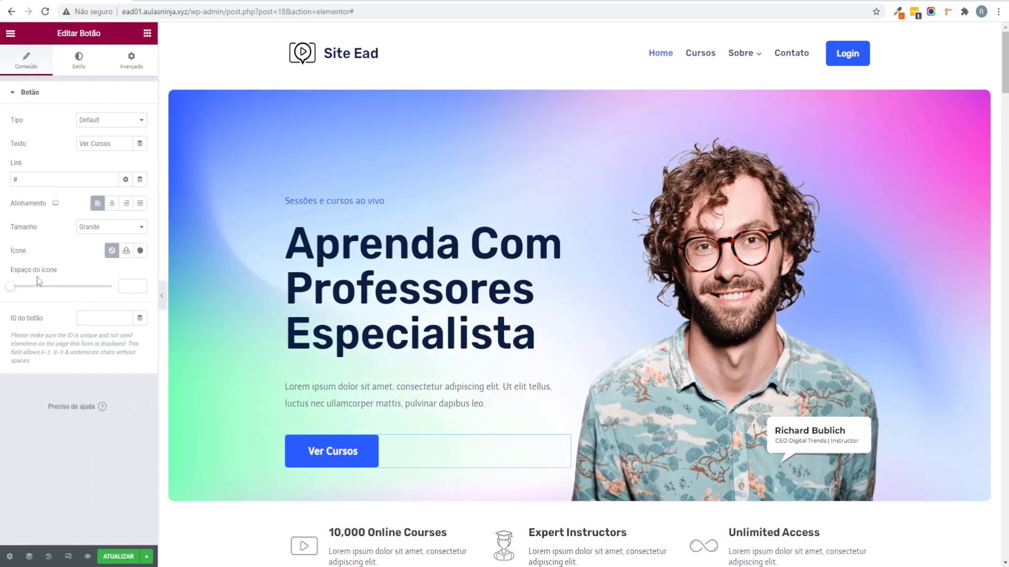
{"action": "type", "text": "http://ead01.aulasninja.xyz/cursos/"}
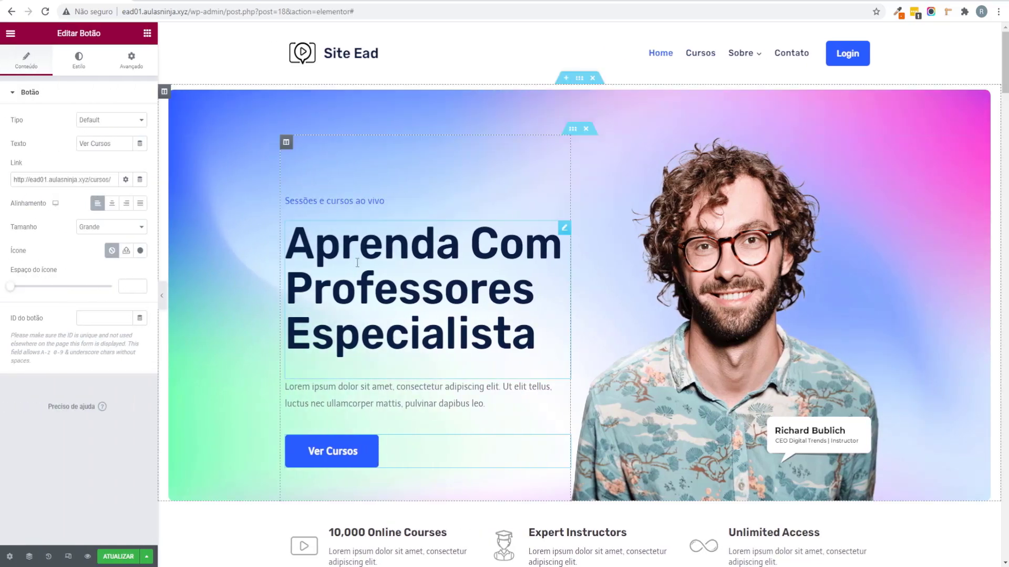
{"action": "scroll", "coordinate": [388, 215], "scroll_direction": "down", "scroll_amount": 2}
{"action": "scroll", "coordinate": [394, 214], "scroll_direction": "up", "scroll_amount": 2}
{"action": "scroll", "coordinate": [399, 214], "scroll_direction": "down", "scroll_amount": 2}
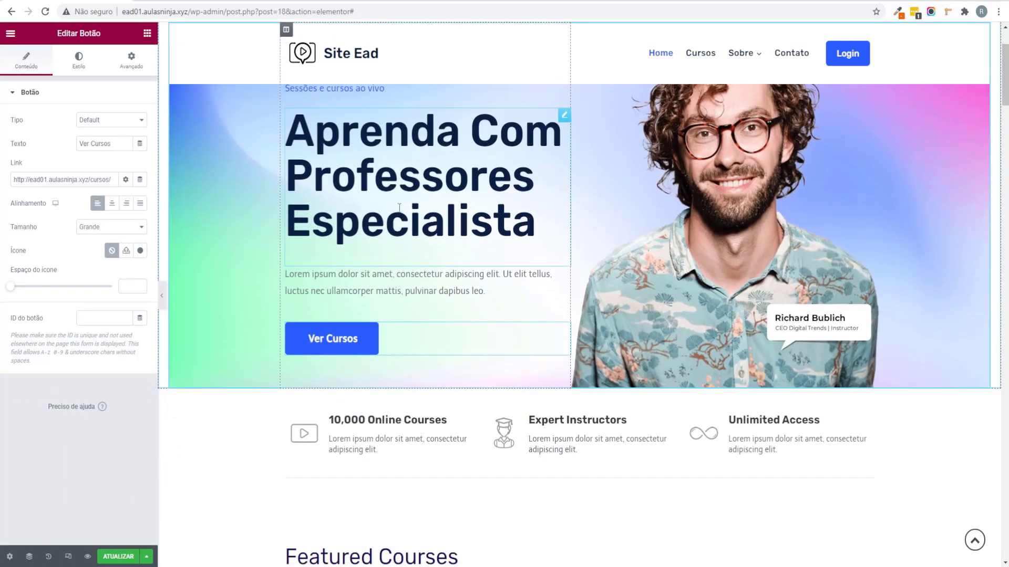
{"action": "scroll", "coordinate": [400, 213], "scroll_direction": "up", "scroll_amount": 2}
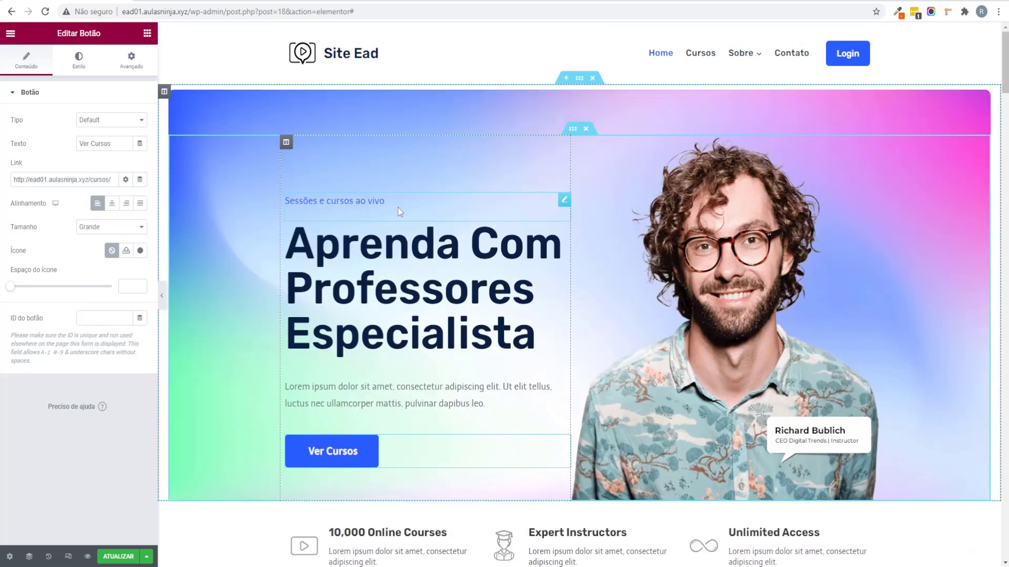
Step: Set the hero text column's top, right and left margins to 0
{"action": "left_click", "coordinate": [164, 94]}
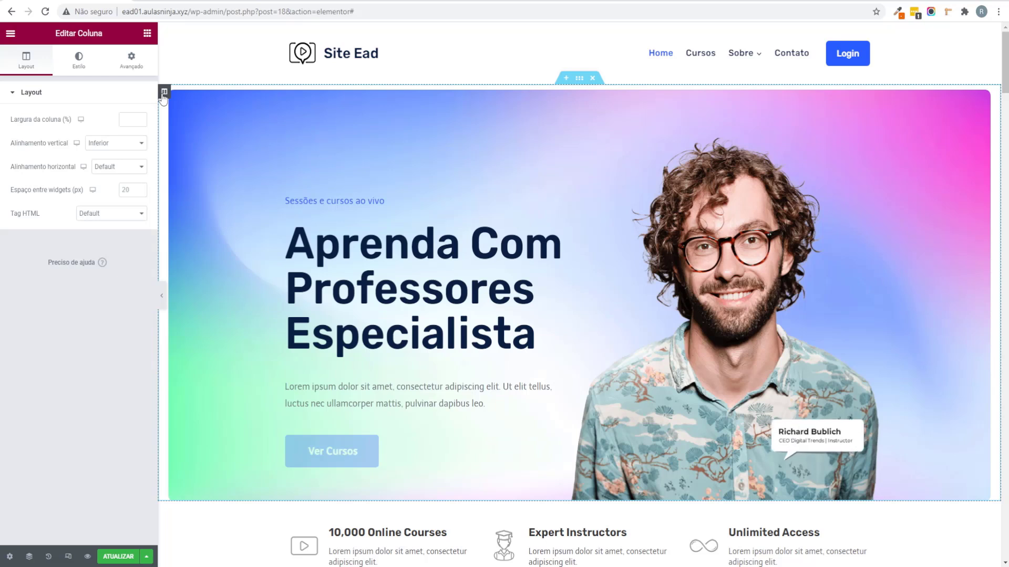
{"action": "left_click", "coordinate": [131, 61]}
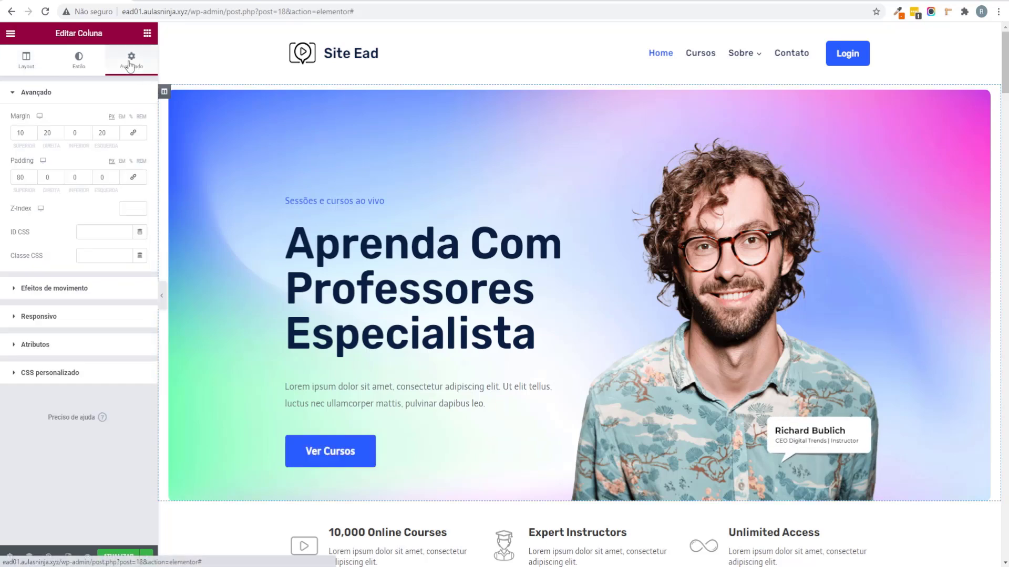
{"action": "double_click", "coordinate": [51, 131]}
{"action": "type", "text": "0"}
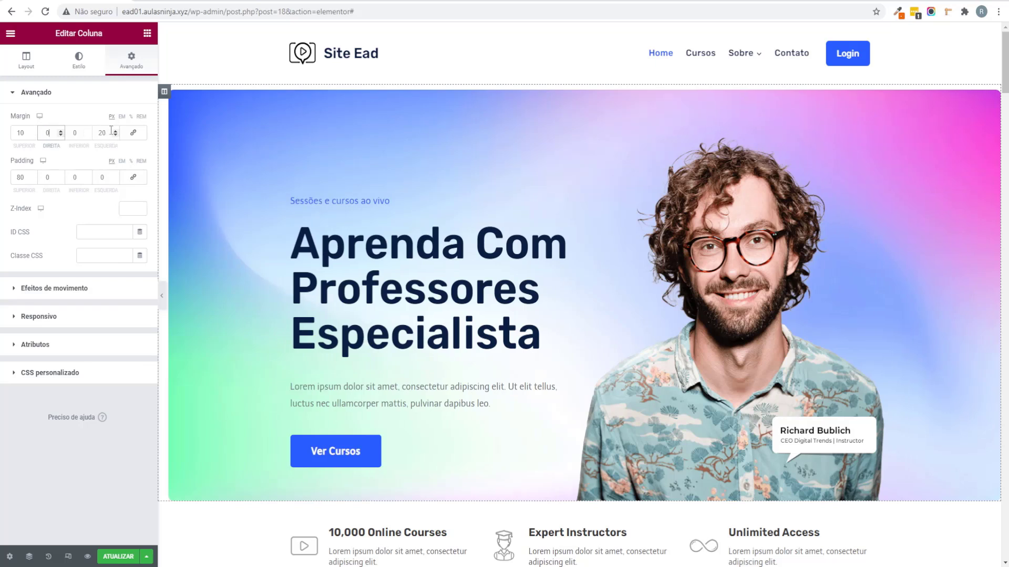
{"action": "double_click", "coordinate": [103, 132]}
{"action": "type", "text": "0"}
{"action": "double_click", "coordinate": [30, 133]}
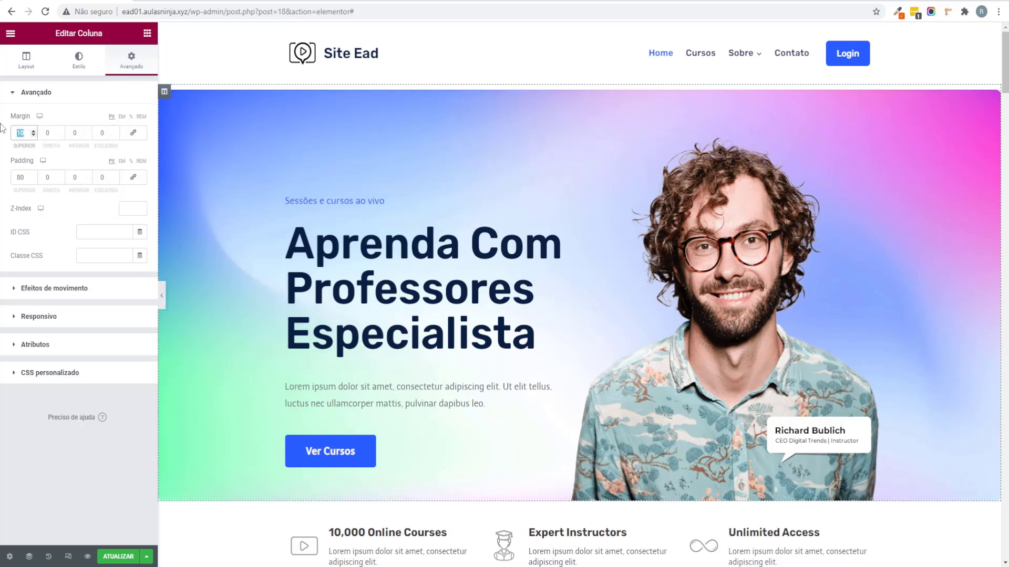
{"action": "type", "text": "0"}
{"action": "left_click", "coordinate": [165, 299]}
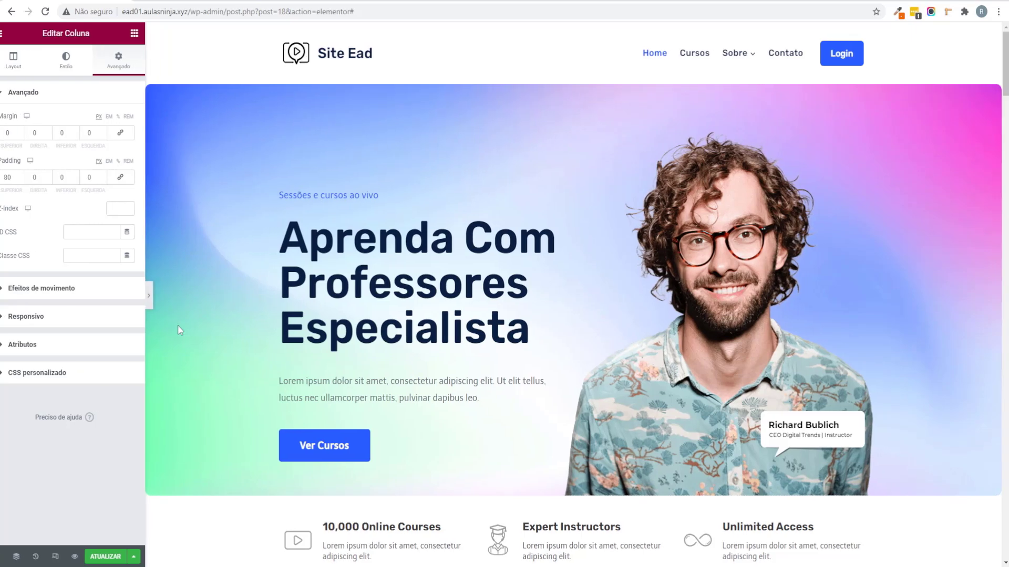
{"action": "left_click", "coordinate": [2, 302]}
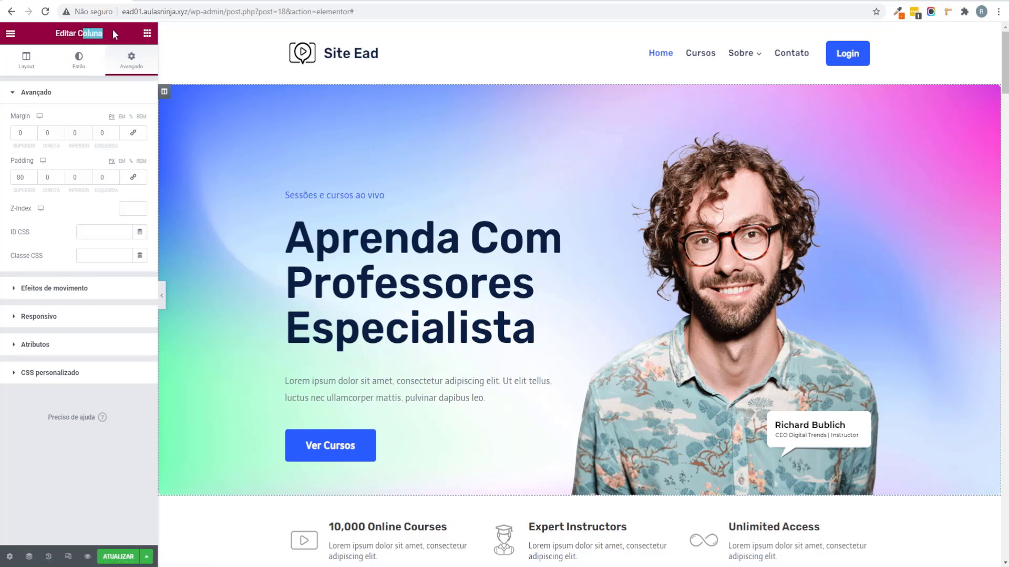
Step: Centre the column's content vertically with the Meio alignment
{"action": "left_click", "coordinate": [27, 59]}
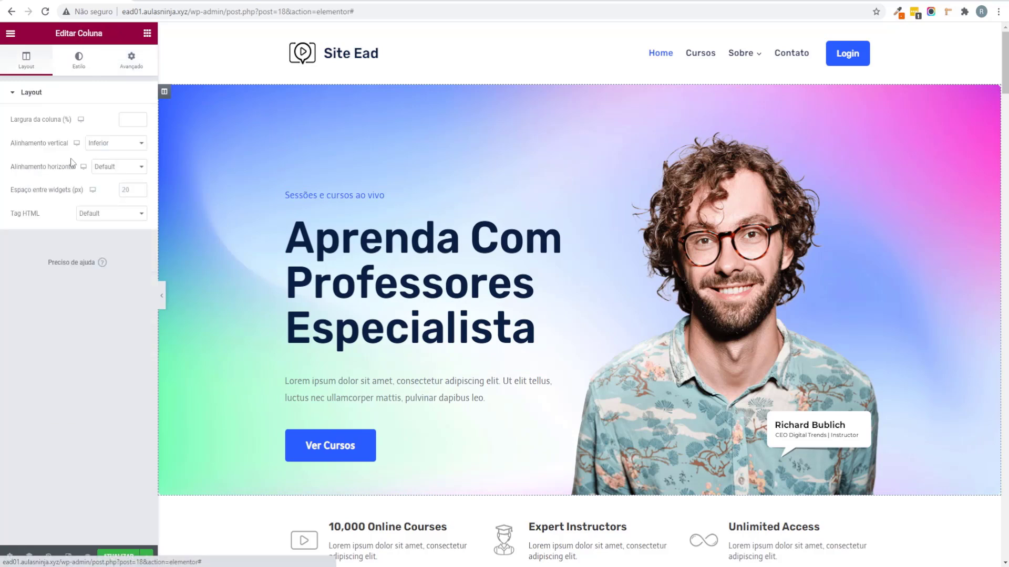
{"action": "left_click", "coordinate": [108, 143]}
{"action": "left_click", "coordinate": [106, 169]}
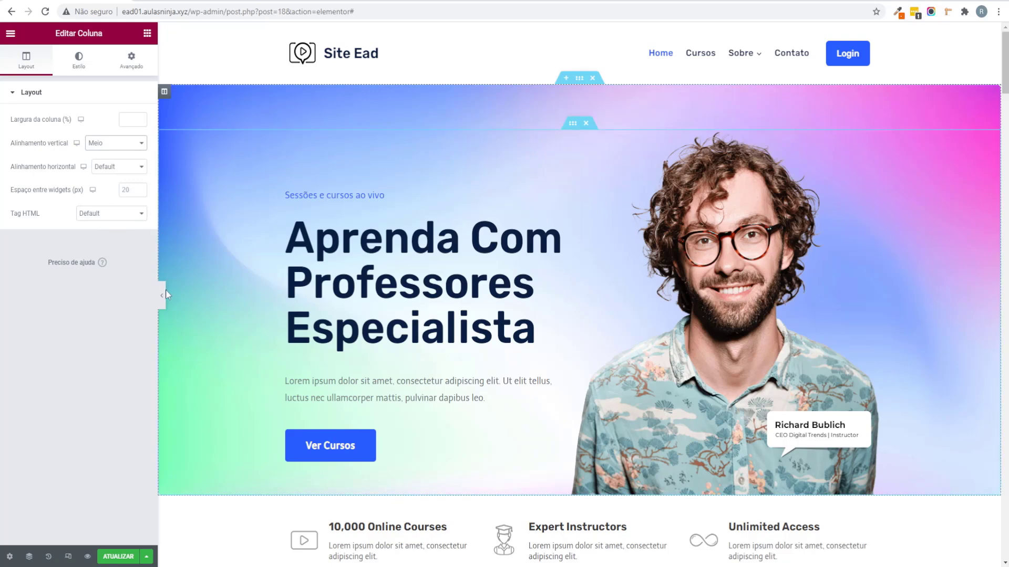
{"action": "left_click", "coordinate": [163, 290]}
{"action": "left_click", "coordinate": [6, 291]}
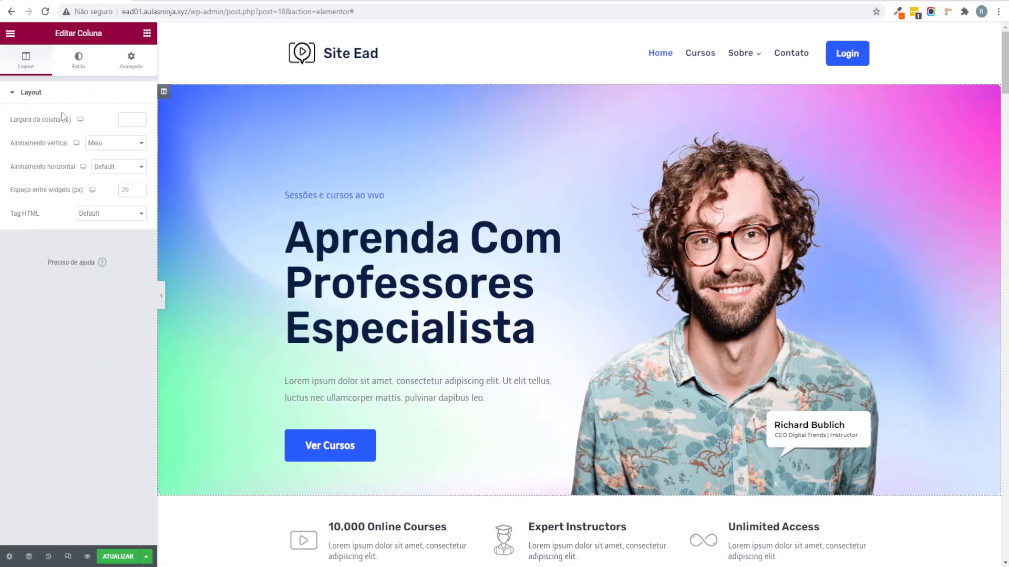
Step: Reduce the column's top padding to 50
{"action": "left_click", "coordinate": [131, 60]}
{"action": "double_click", "coordinate": [29, 177]}
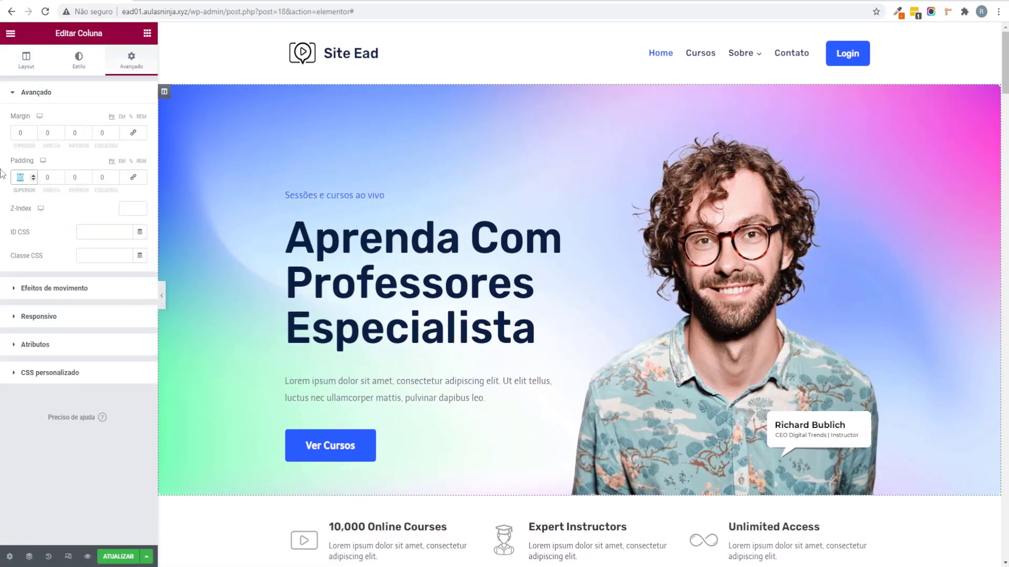
{"action": "type", "text": "50"}
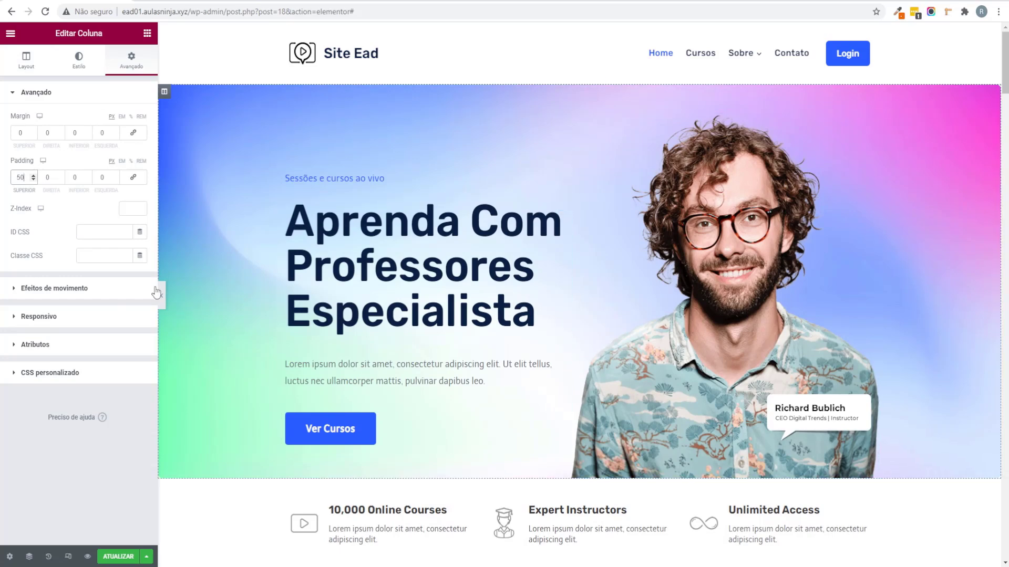
{"action": "left_click", "coordinate": [161, 294]}
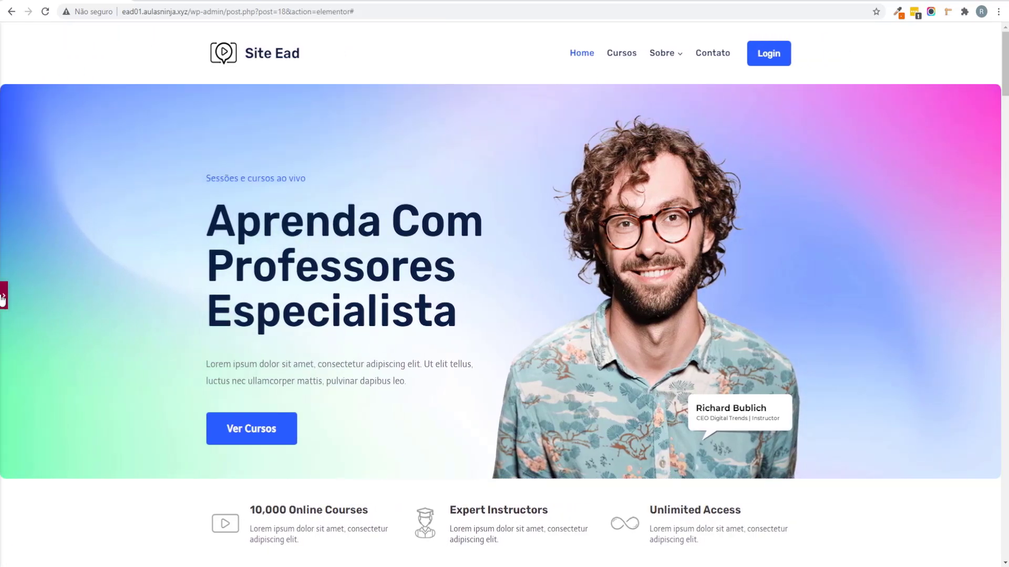
{"action": "left_click", "coordinate": [3, 292]}
Step: Reinsert the instructor portrait in the hero image widget from the media library, then save the page
{"action": "left_click", "coordinate": [749, 251]}
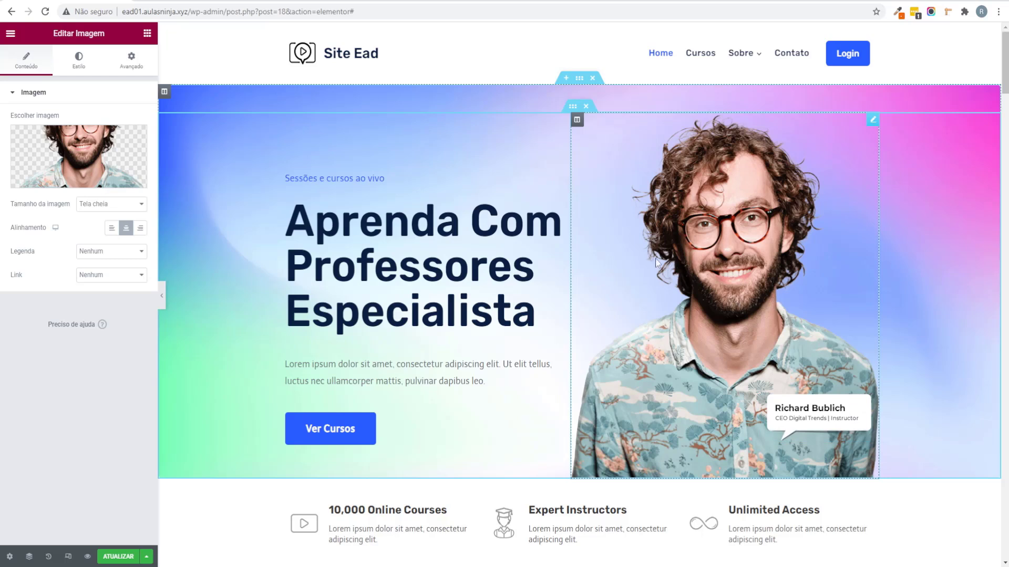
{"action": "left_click", "coordinate": [92, 157]}
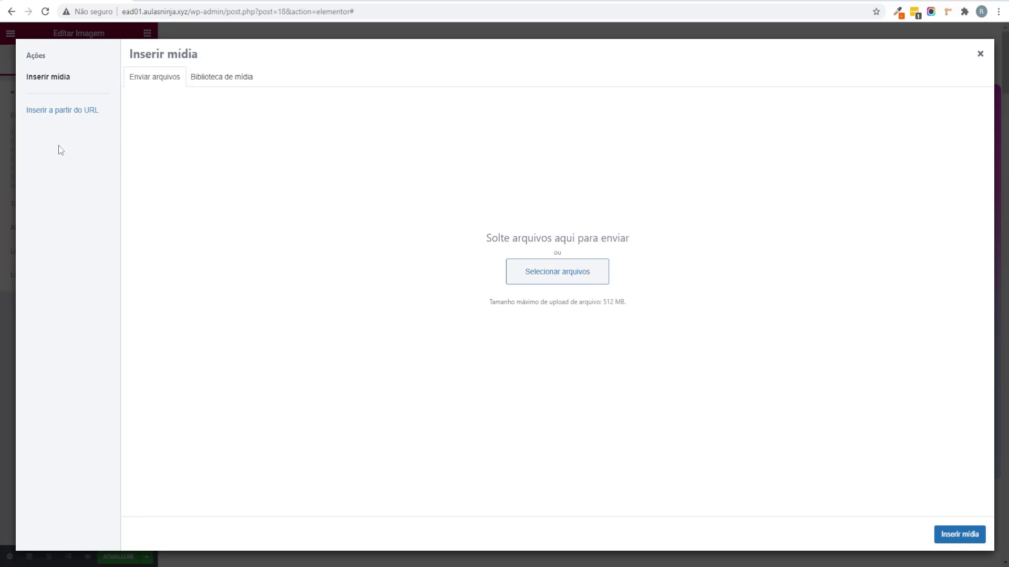
{"action": "left_click", "coordinate": [219, 79]}
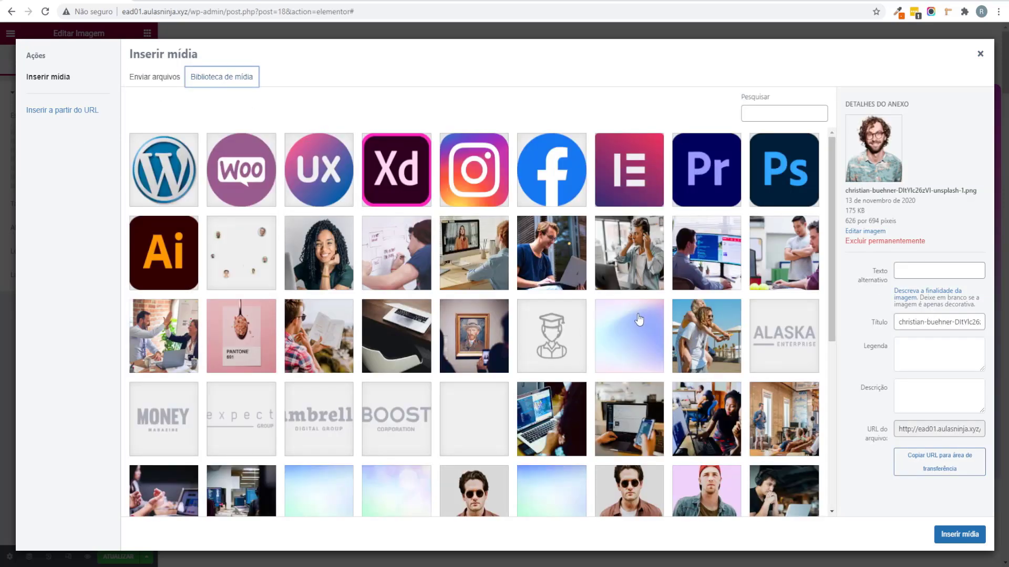
{"action": "scroll", "coordinate": [639, 319], "scroll_direction": "down", "scroll_amount": 4}
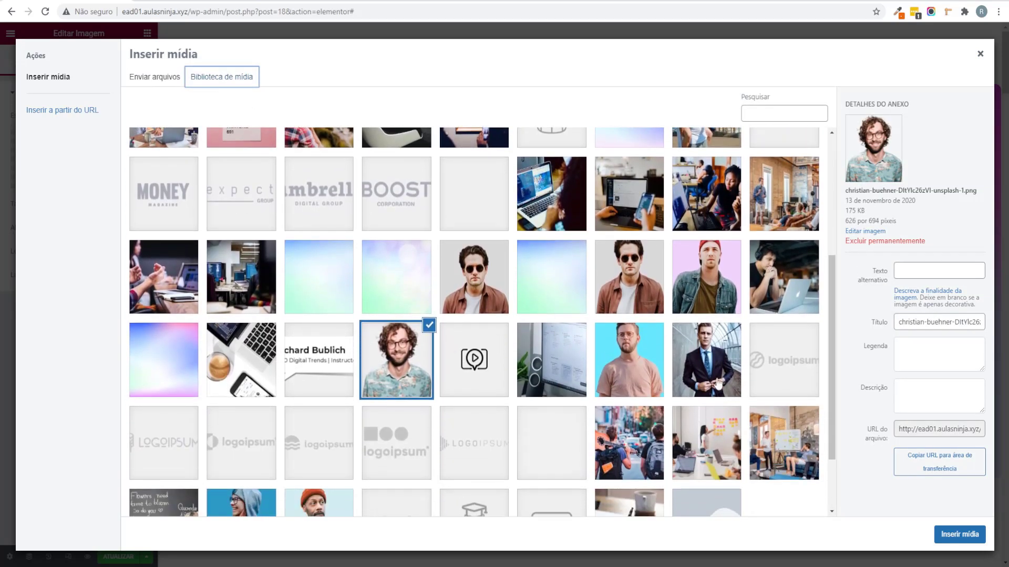
{"action": "scroll", "coordinate": [717, 384], "scroll_direction": "down", "scroll_amount": 2}
{"action": "left_click", "coordinate": [980, 55]}
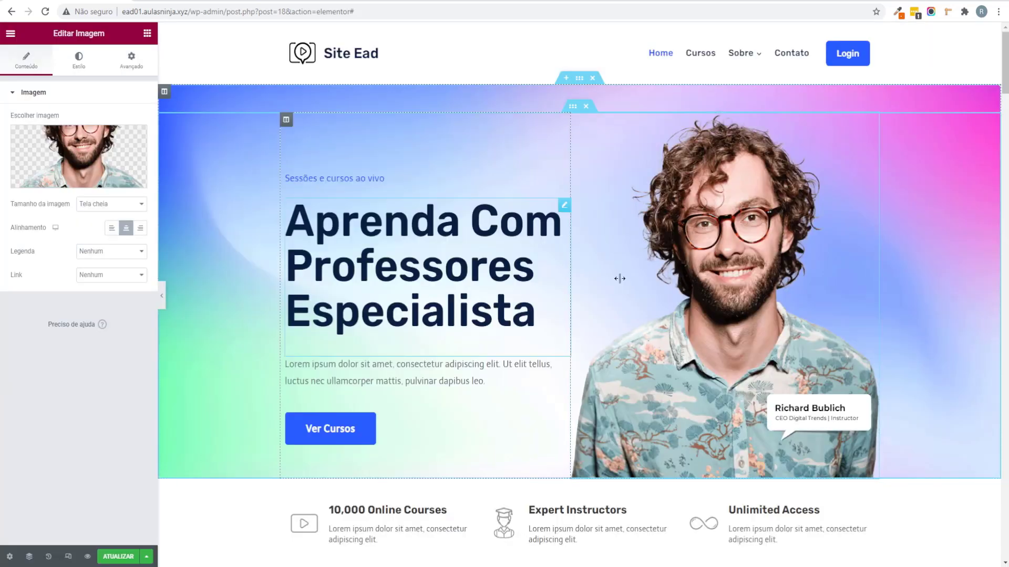
{"action": "left_click", "coordinate": [131, 556]}
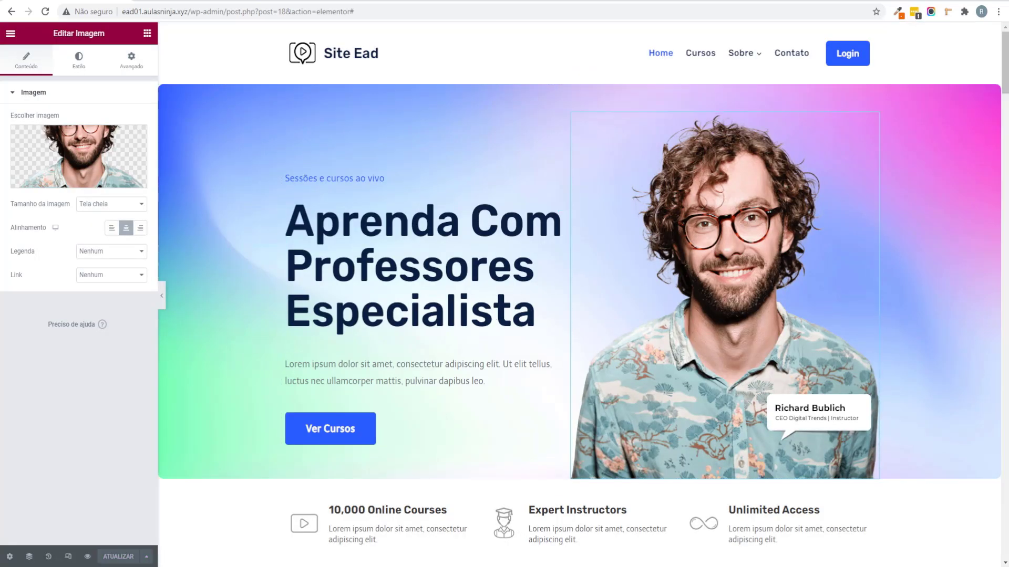
Step: Retitle the first feature box from '10,000 Online Courses' to '10.000 Cursos Online'
{"action": "scroll", "coordinate": [378, 310], "scroll_direction": "down", "scroll_amount": 4}
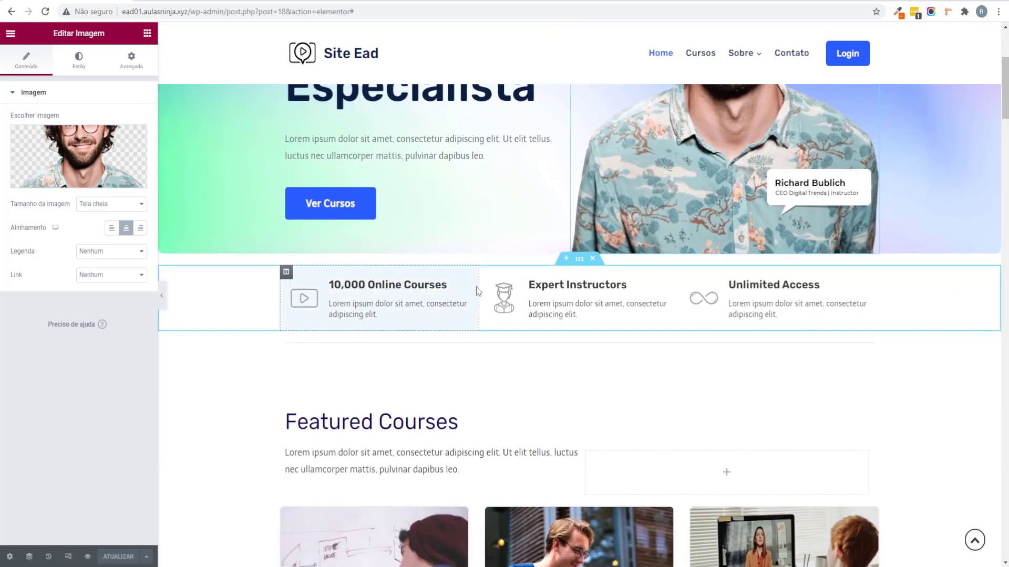
{"action": "left_click", "coordinate": [314, 304]}
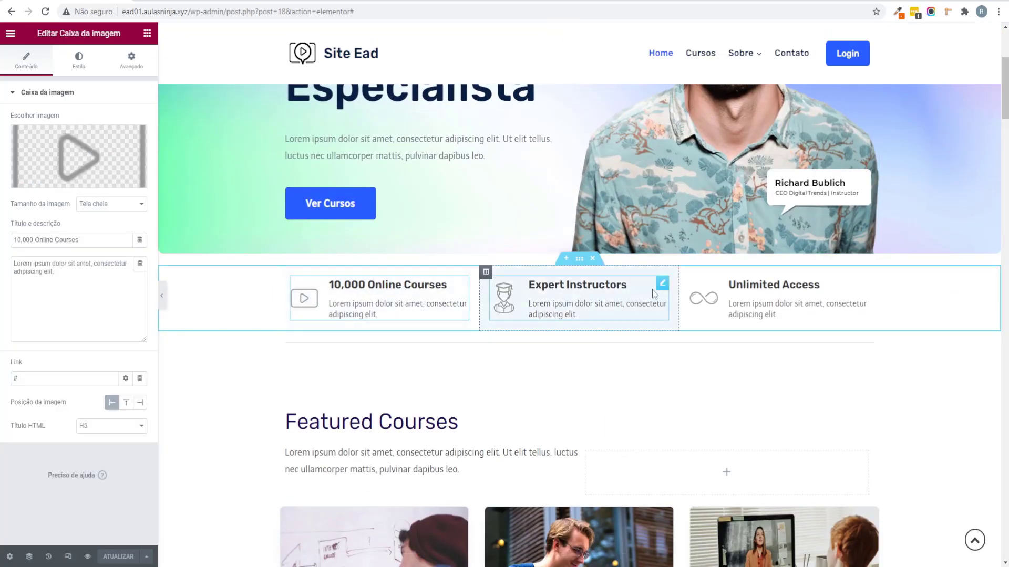
{"action": "left_click", "coordinate": [24, 240]}
{"action": "key", "text": "BackSpace"}
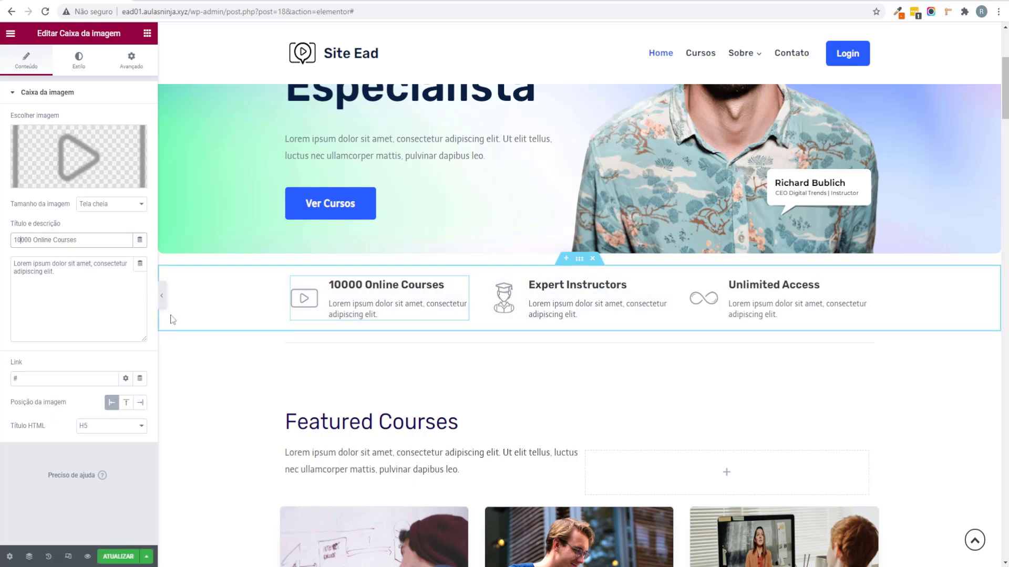
{"action": "type", "text": "."}
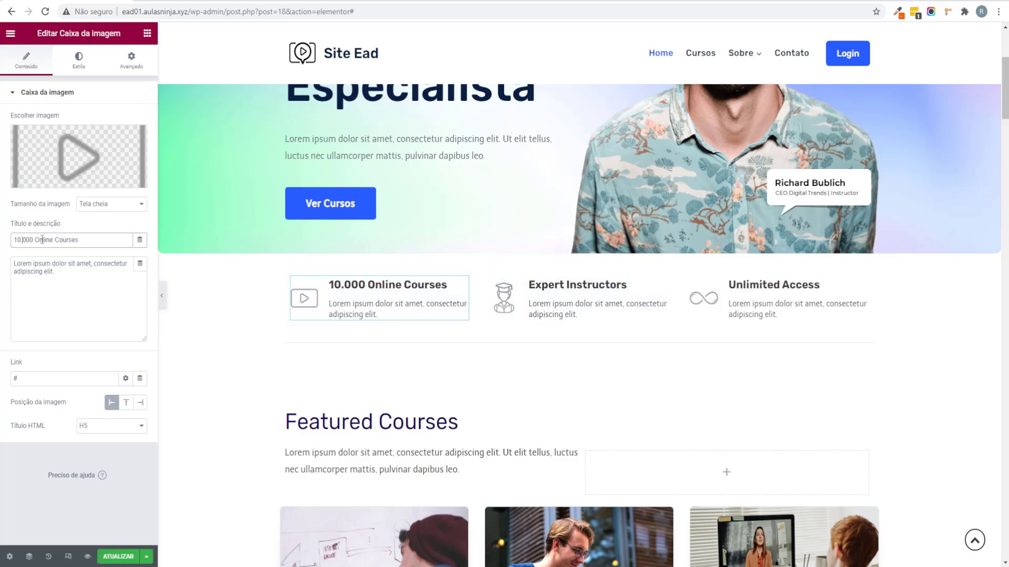
{"action": "left_click_drag", "start_coordinate": [36, 241], "coordinate": [114, 245]}
{"action": "key", "text": "BackSpace"}
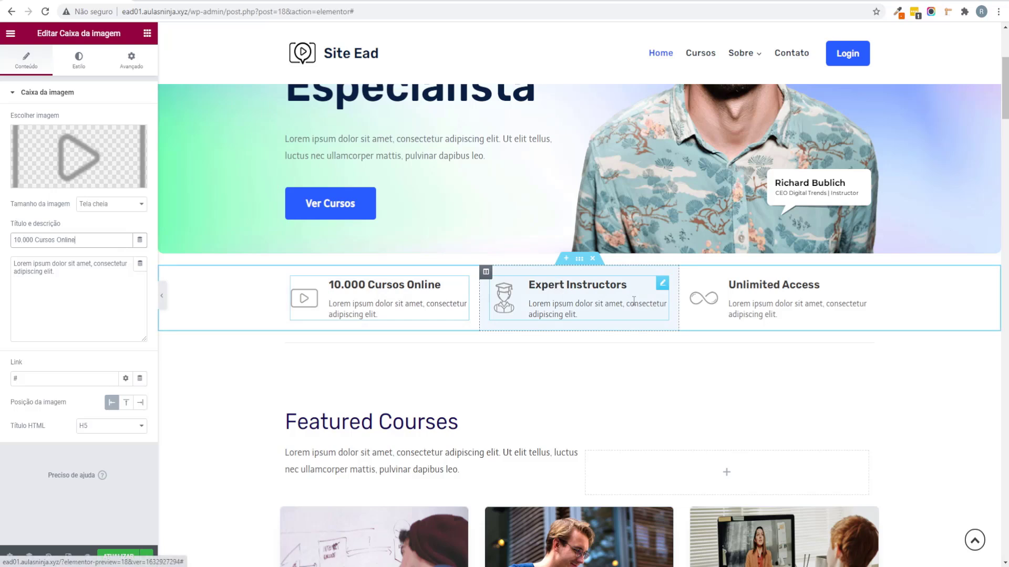
Step: Retitle the second box 'Professores Especialistas', correcting its spelling, and leave its image unchanged
{"action": "left_click", "coordinate": [662, 283]}
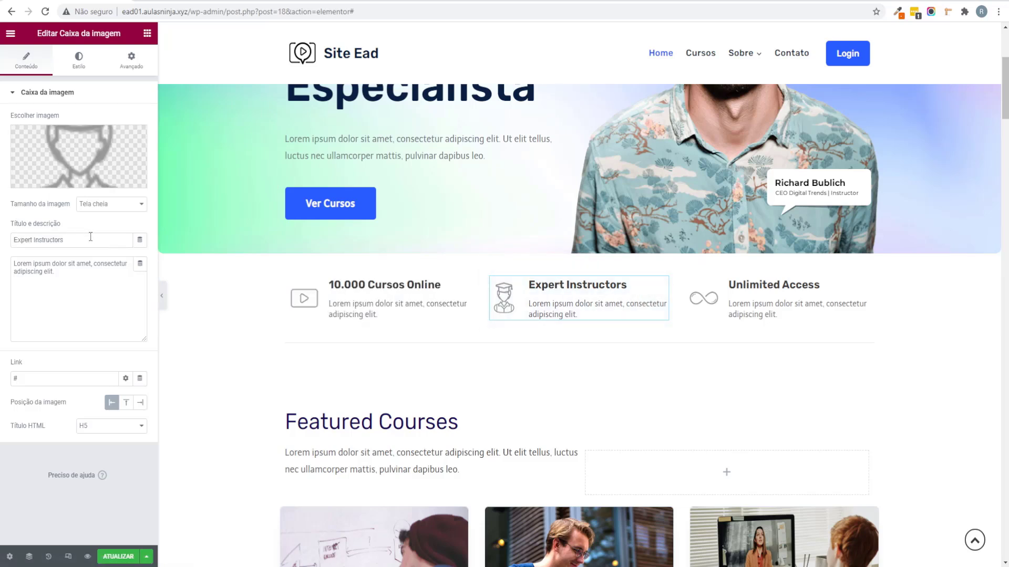
{"action": "left_click_drag", "start_coordinate": [92, 235], "coordinate": [2, 252]}
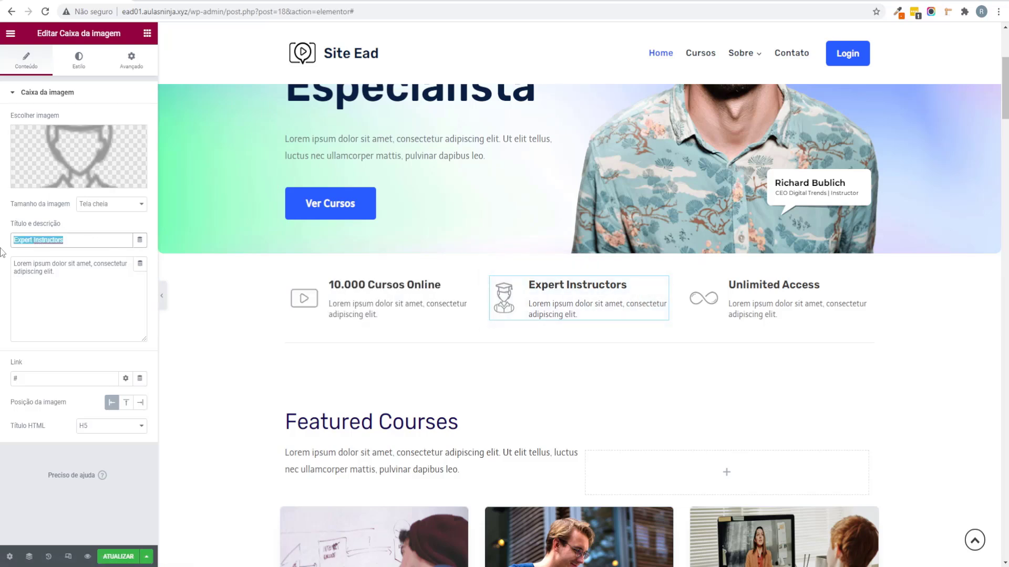
{"action": "type", "text": "Professores Especialitas"}
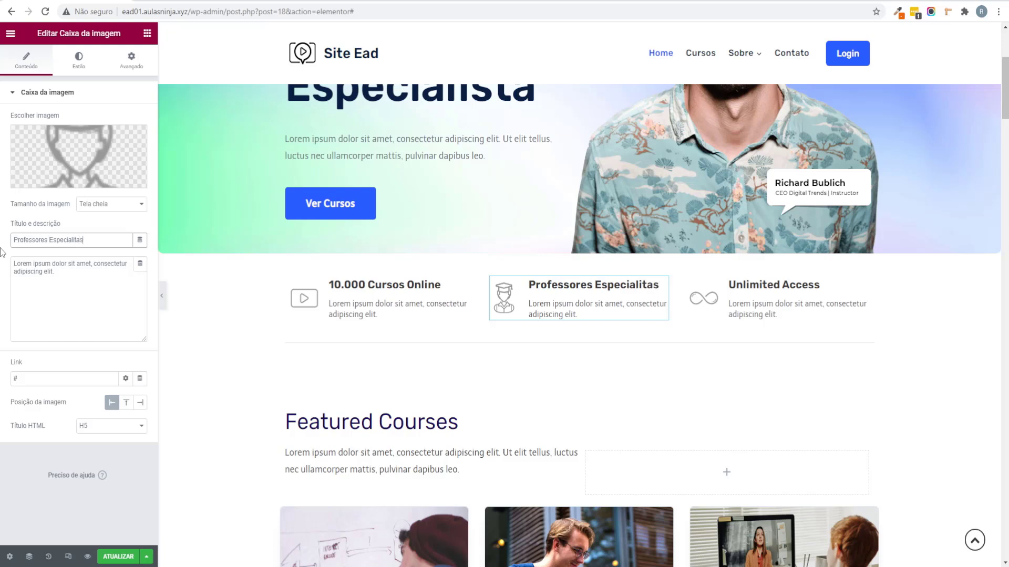
{"action": "right_click", "coordinate": [61, 239]}
{"action": "left_click", "coordinate": [85, 246]}
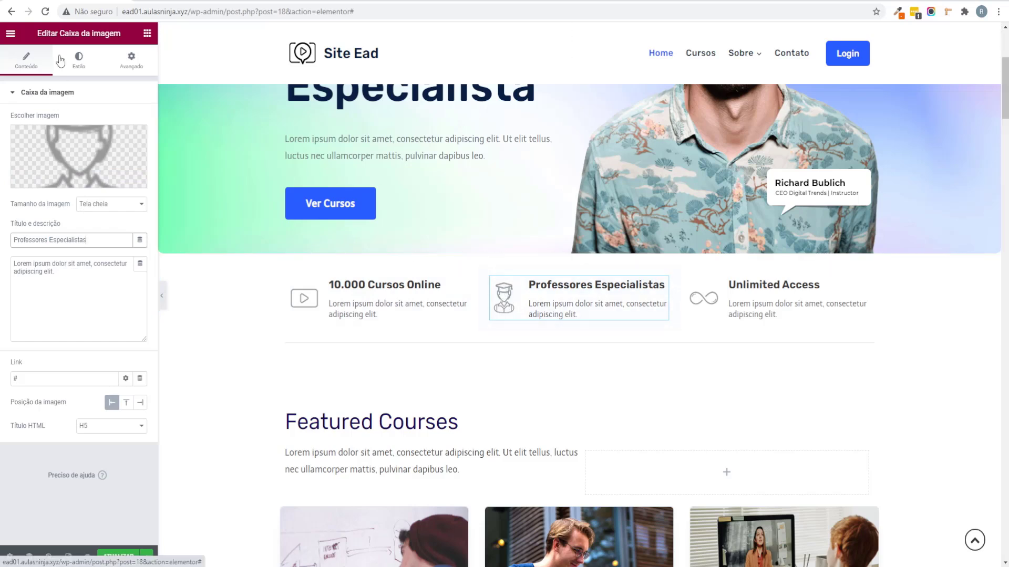
{"action": "left_click_drag", "start_coordinate": [37, 33], "coordinate": [121, 34]}
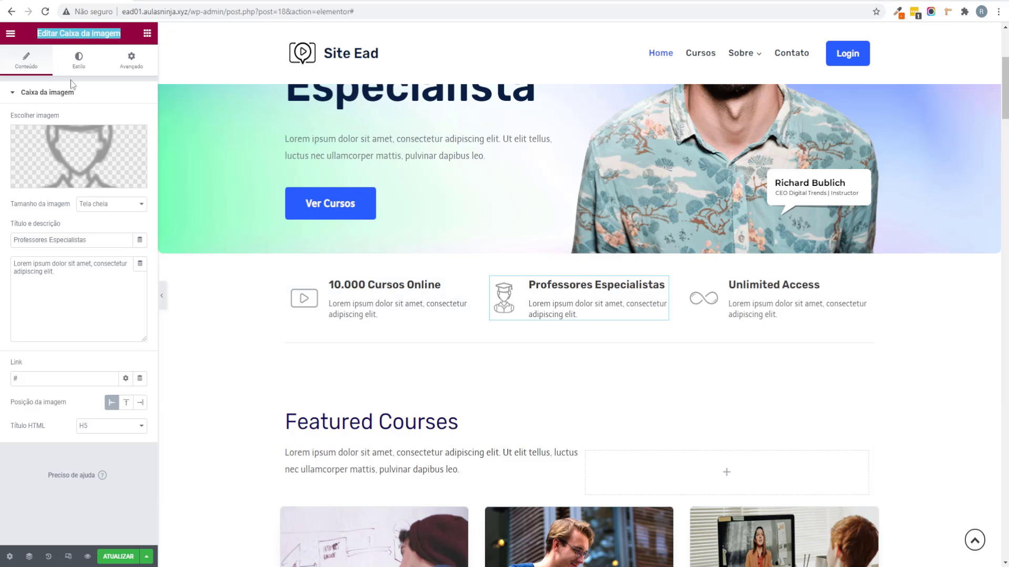
{"action": "left_click", "coordinate": [94, 174]}
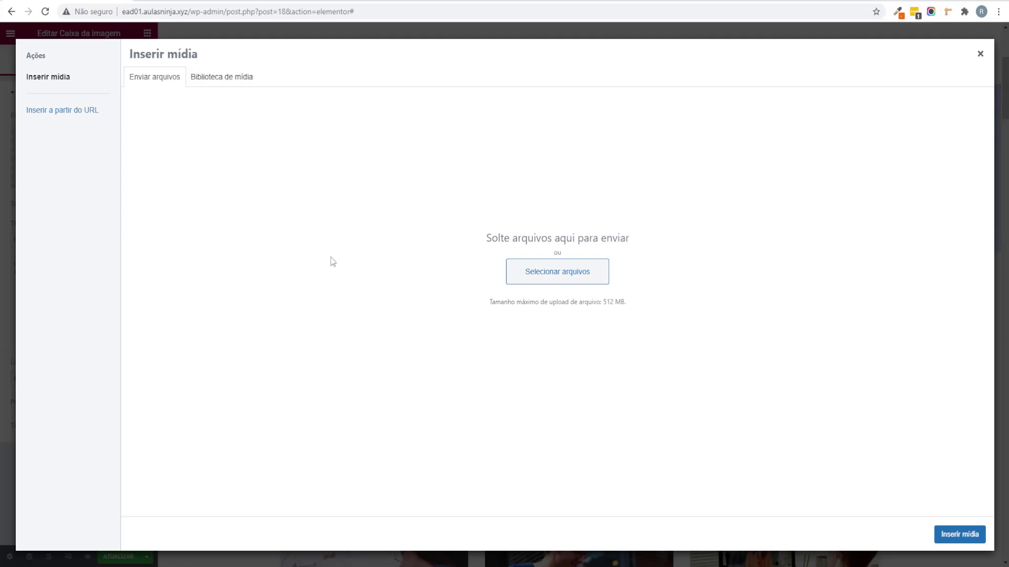
{"action": "left_click", "coordinate": [214, 84]}
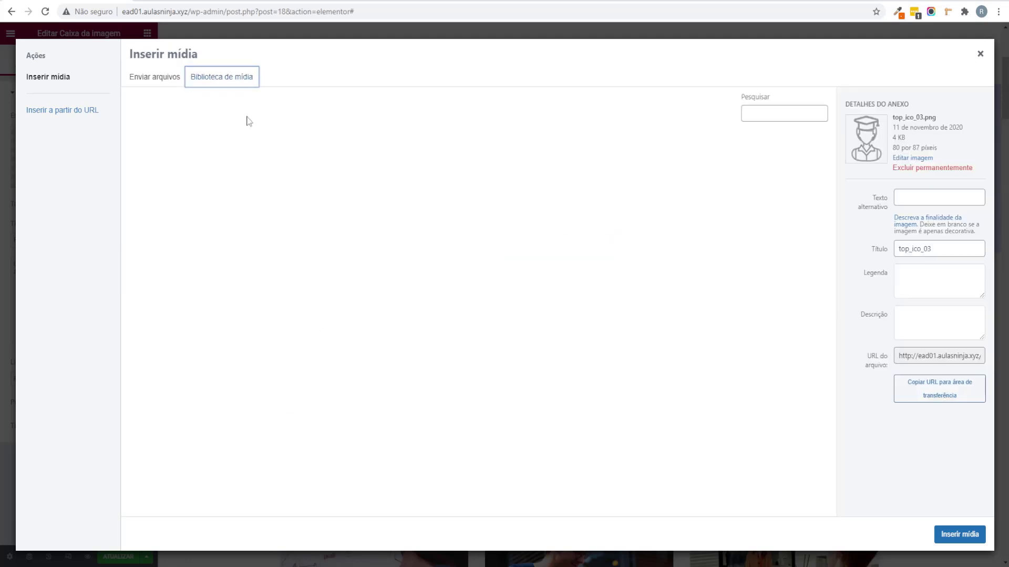
{"action": "left_click", "coordinate": [979, 52]}
Step: Select the third box's Unlimited Access title and start typing 'Acesso'
{"action": "left_click", "coordinate": [777, 314]}
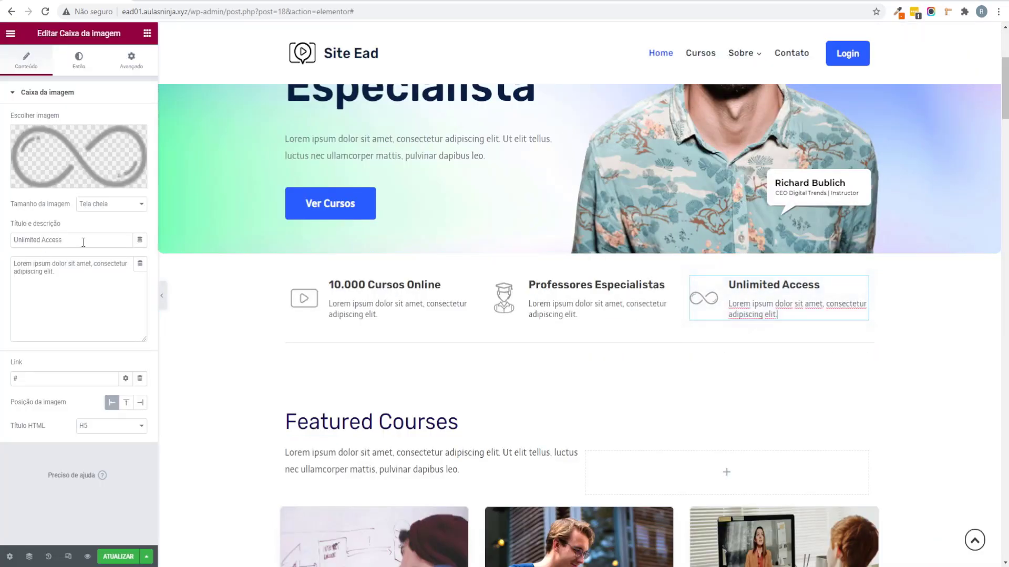
{"action": "triple_click", "coordinate": [83, 242]}
{"action": "type", "text": "Acesso Ilimitado"}
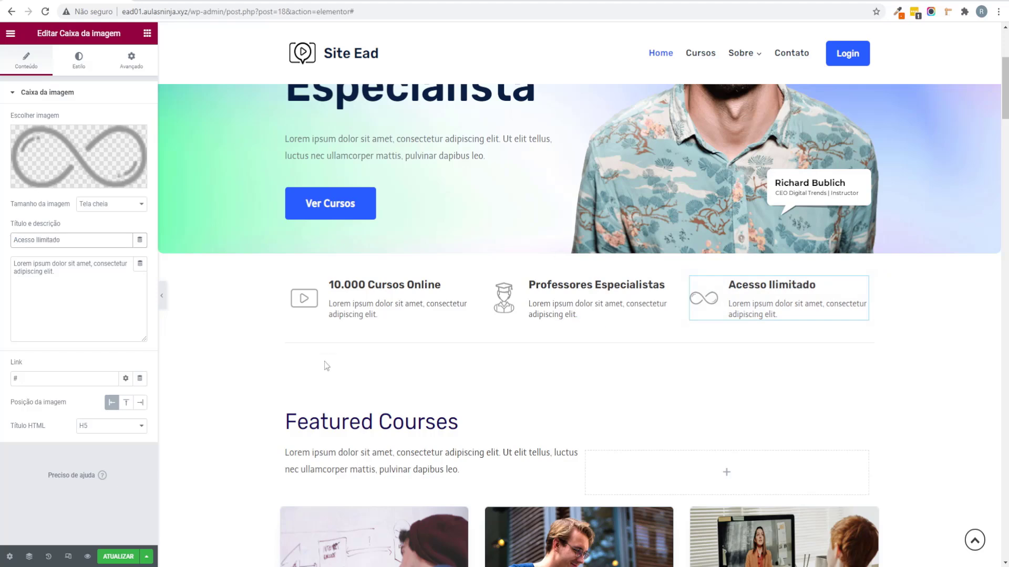
Step: Finish the third title as 'Acesso Ilimitado', save with Ctrl+S, and scroll to Featured Courses
{"action": "scroll", "coordinate": [324, 362], "scroll_direction": "up", "scroll_amount": 4}
{"action": "key", "text": "ctrl+s"}
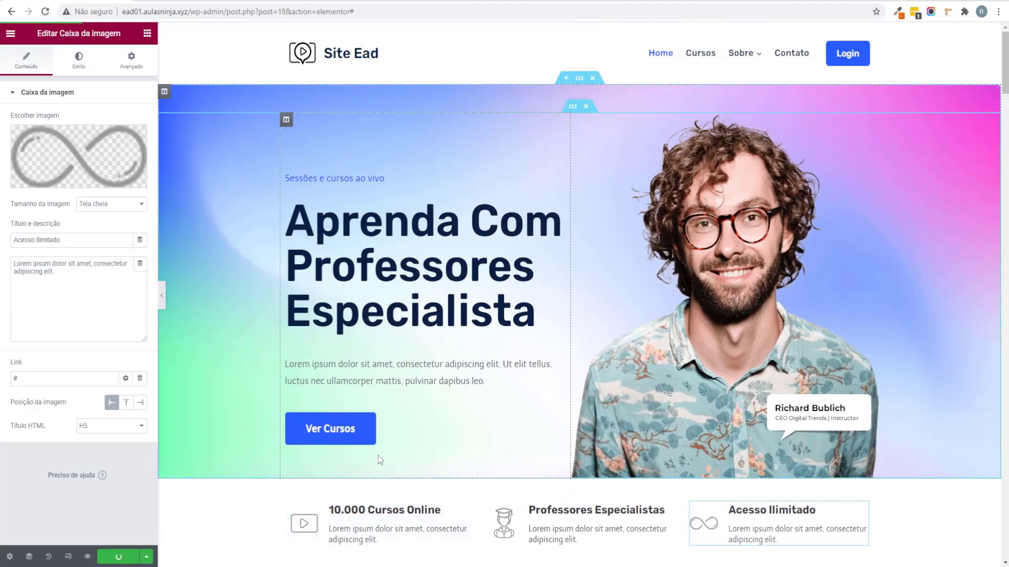
{"action": "scroll", "coordinate": [372, 452], "scroll_direction": "down", "scroll_amount": 8}
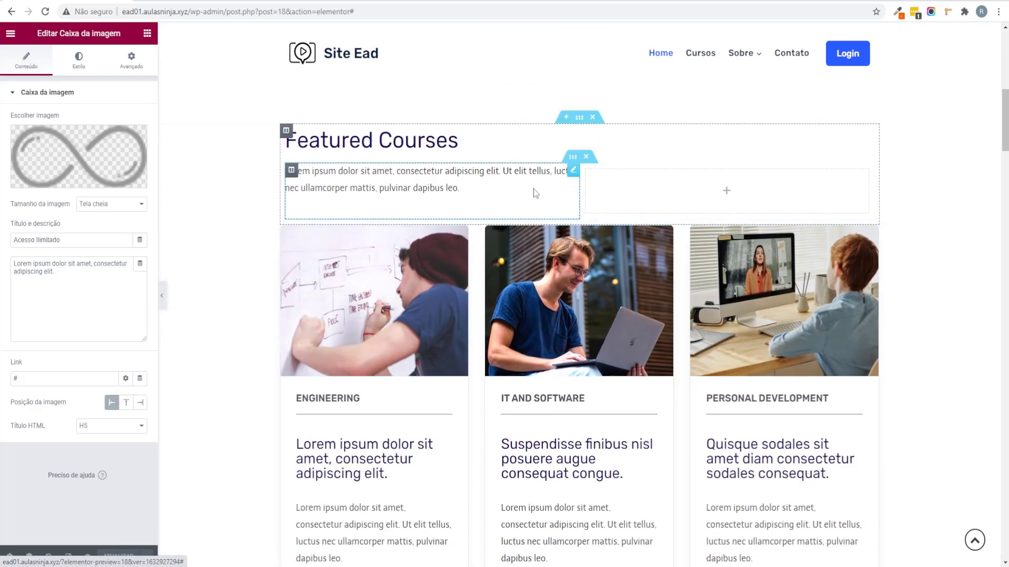
{"action": "scroll", "coordinate": [480, 153], "scroll_direction": "up", "scroll_amount": 2}
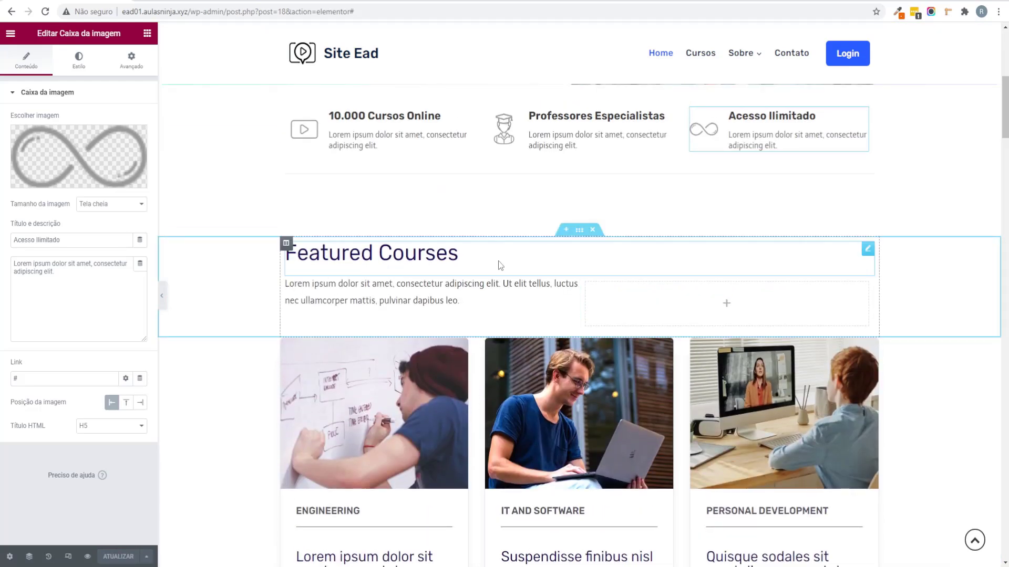
{"action": "scroll", "coordinate": [498, 260], "scroll_direction": "down", "scroll_amount": 8}
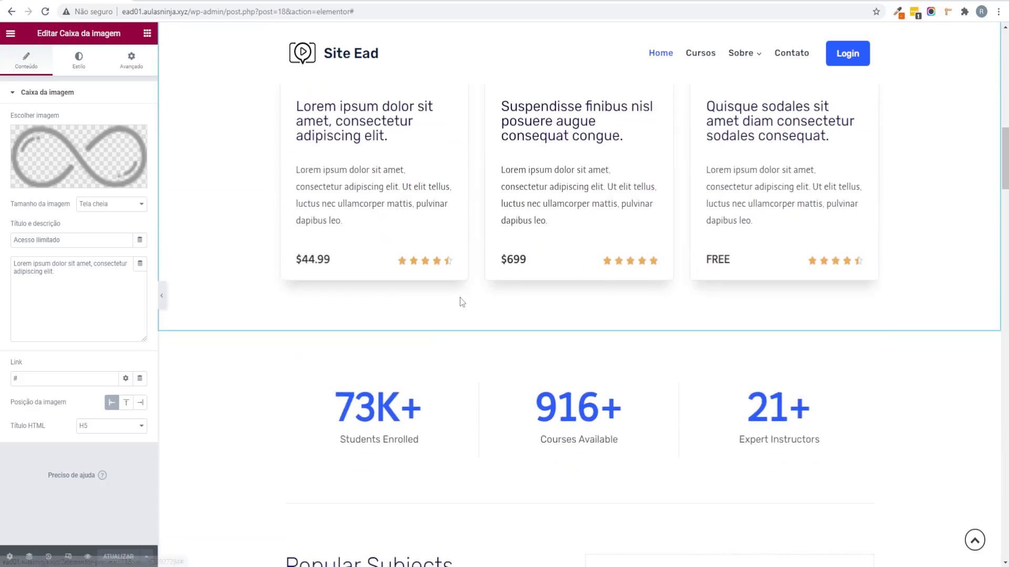
{"action": "scroll", "coordinate": [459, 298], "scroll_direction": "up", "scroll_amount": 8}
{"action": "scroll", "coordinate": [304, 211], "scroll_direction": "down", "scroll_amount": 2}
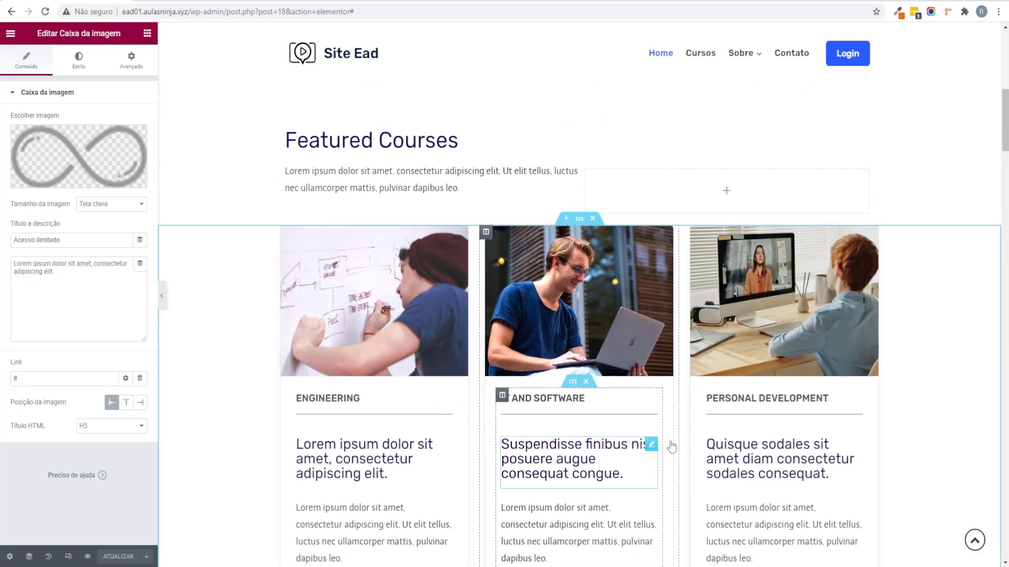
{"action": "scroll", "coordinate": [682, 389], "scroll_direction": "down", "scroll_amount": 1}
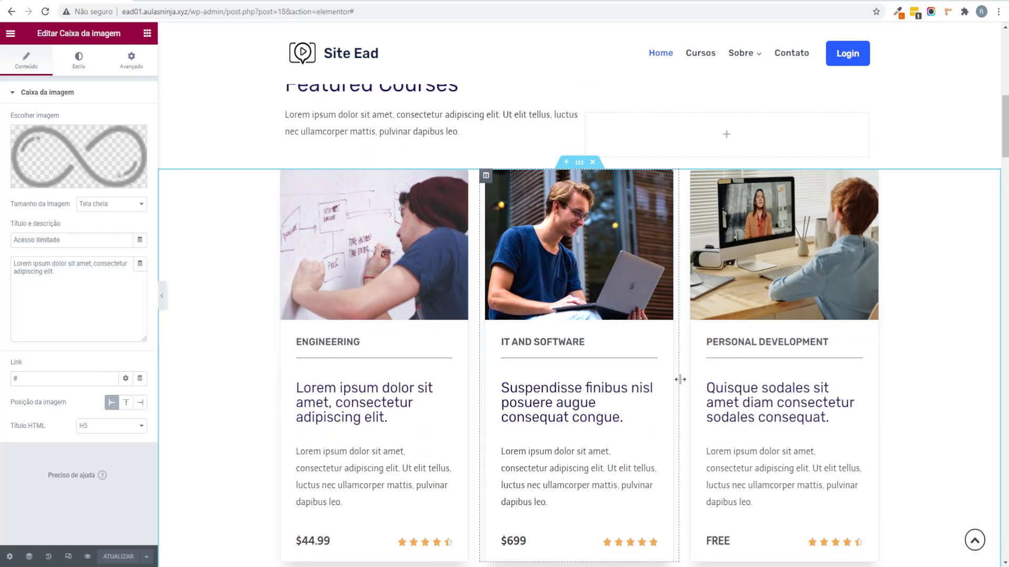
{"action": "scroll", "coordinate": [679, 380], "scroll_direction": "up", "scroll_amount": 3}
Step: Replace the Featured Courses heading text with 'Cursos Completos'
{"action": "left_click", "coordinate": [456, 254]}
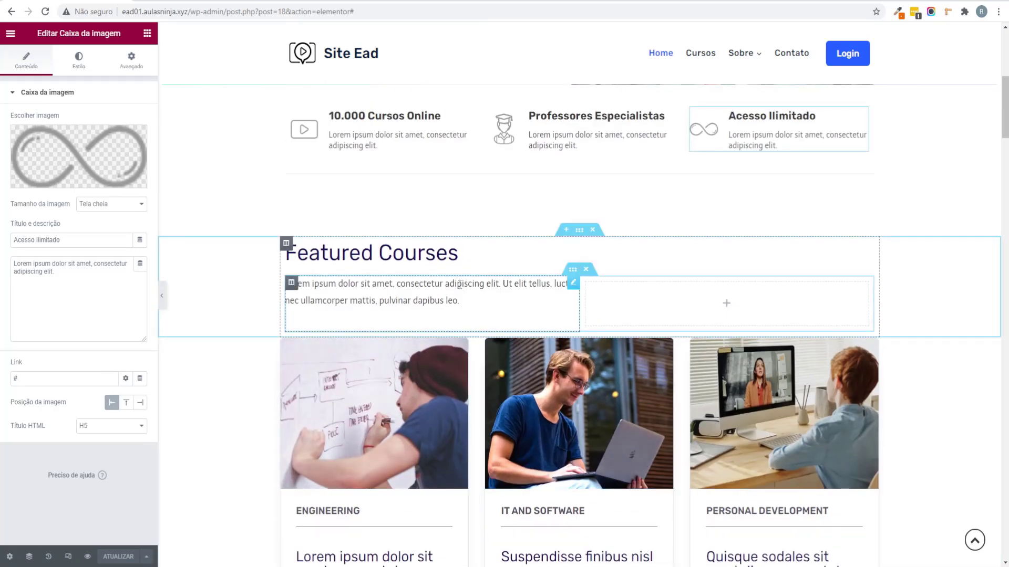
{"action": "left_click_drag", "start_coordinate": [67, 132], "coordinate": [1, 133]}
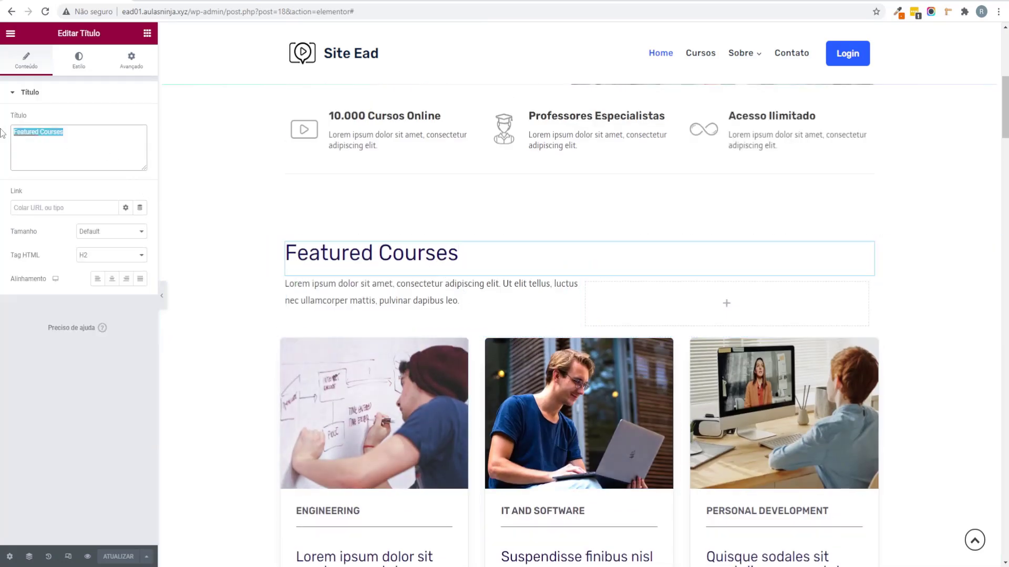
{"action": "type", "text": "Cursos C"}
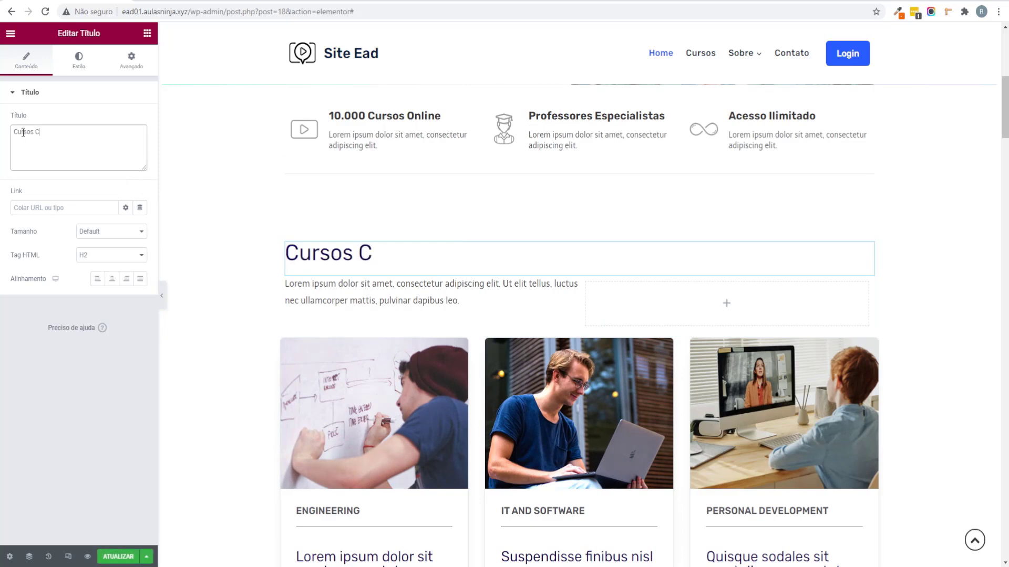
{"action": "type", "text": "ompletos"}
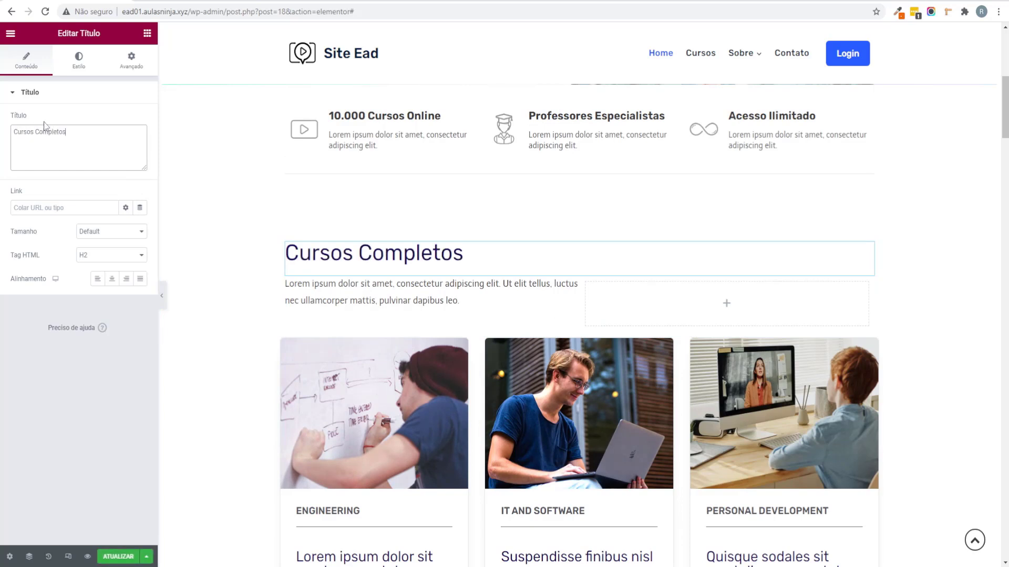
Step: Set the heading typography to Rubik at font size 48
{"action": "left_click", "coordinate": [81, 71]}
{"action": "left_click", "coordinate": [140, 143]}
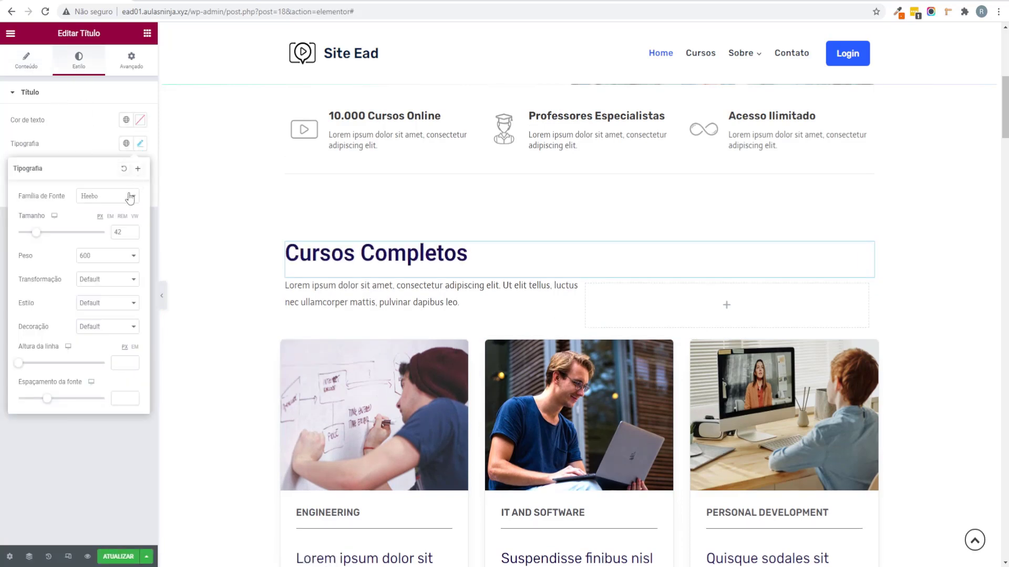
{"action": "left_click", "coordinate": [110, 199]}
{"action": "type", "text": "rubik"}
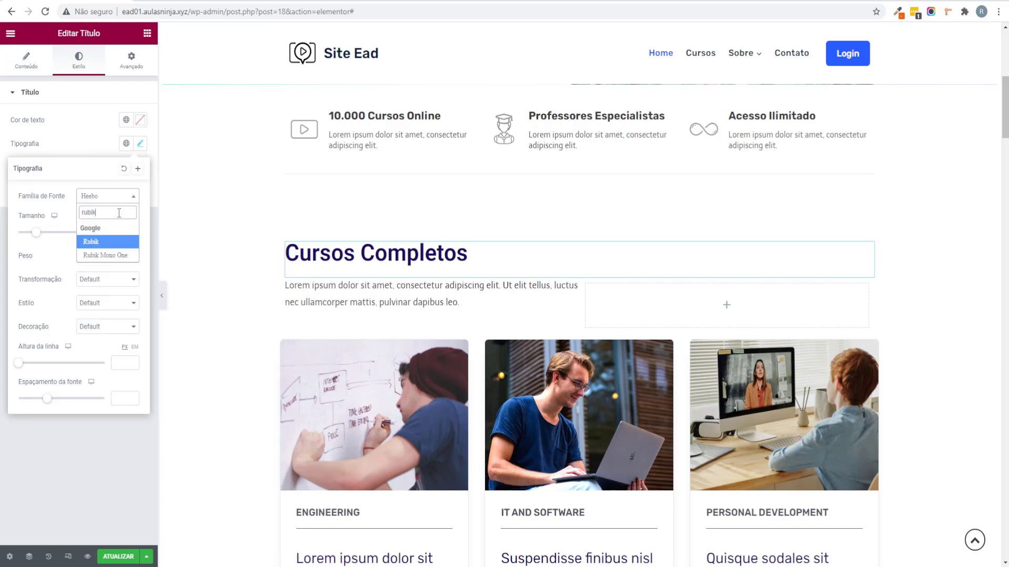
{"action": "key", "text": "Return"}
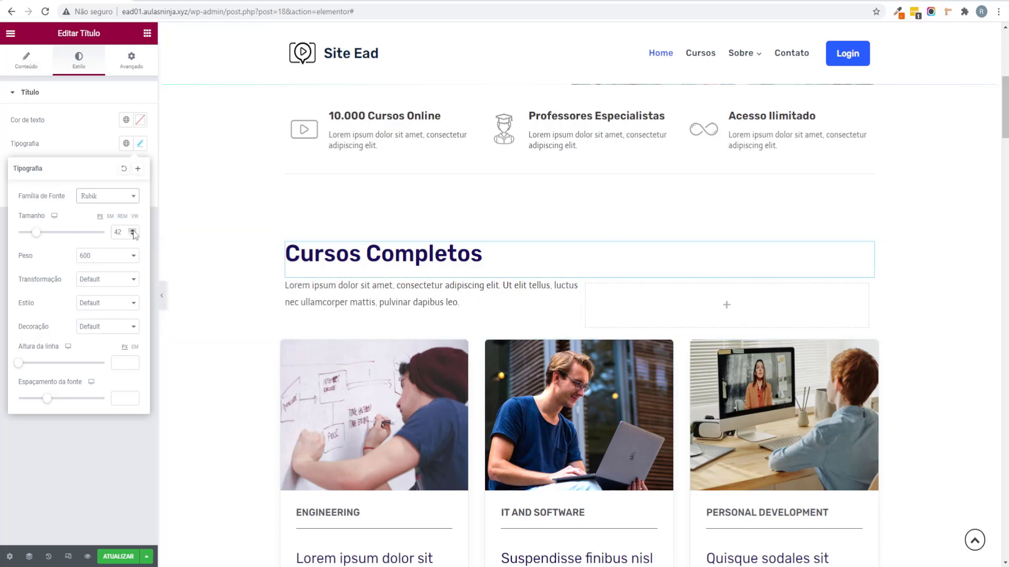
{"action": "left_click", "coordinate": [116, 233]}
{"action": "type", "text": "48"}
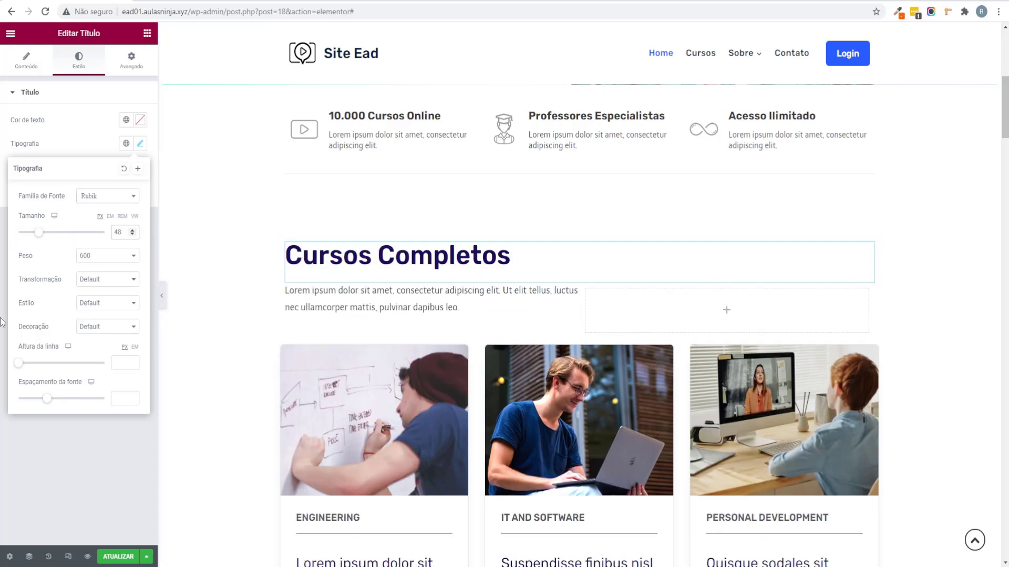
{"action": "left_click", "coordinate": [2, 322]}
Step: Colour the heading with the blue Theme Accent global colour and preview the result
{"action": "left_click", "coordinate": [129, 125]}
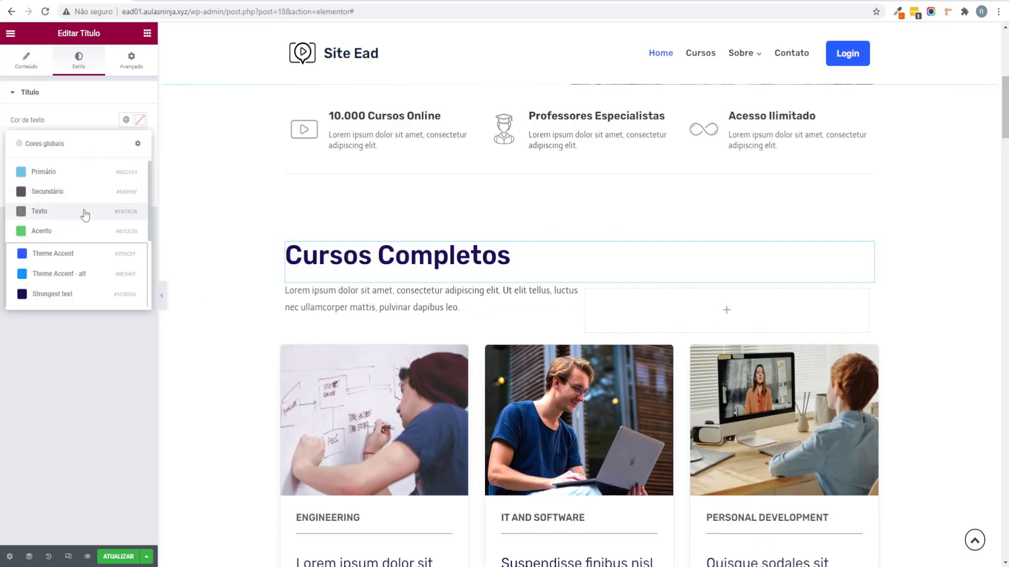
{"action": "scroll", "coordinate": [82, 212], "scroll_direction": "down", "scroll_amount": 3}
{"action": "scroll", "coordinate": [82, 212], "scroll_direction": "up", "scroll_amount": 3}
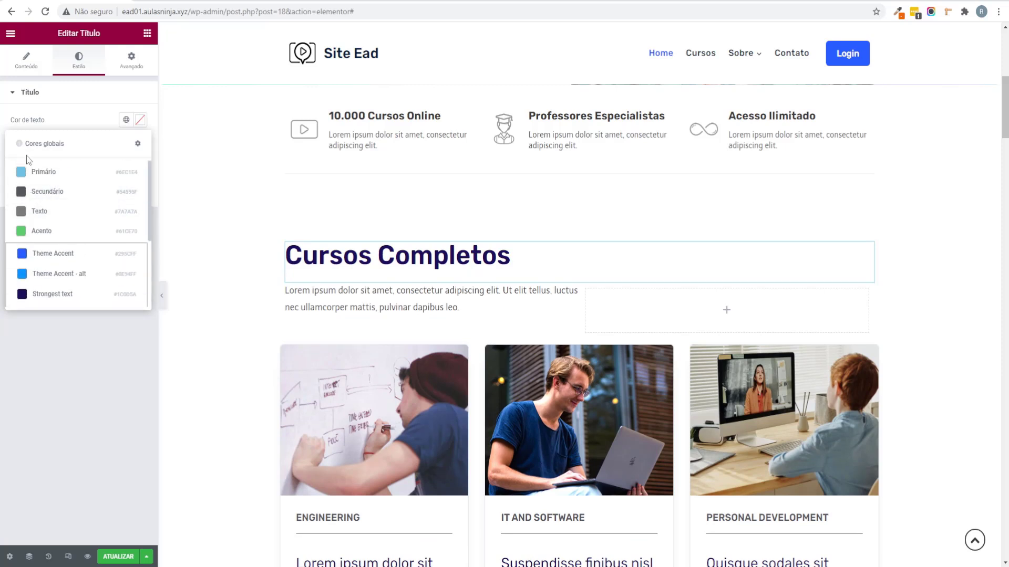
{"action": "scroll", "coordinate": [53, 201], "scroll_direction": "down", "scroll_amount": 3}
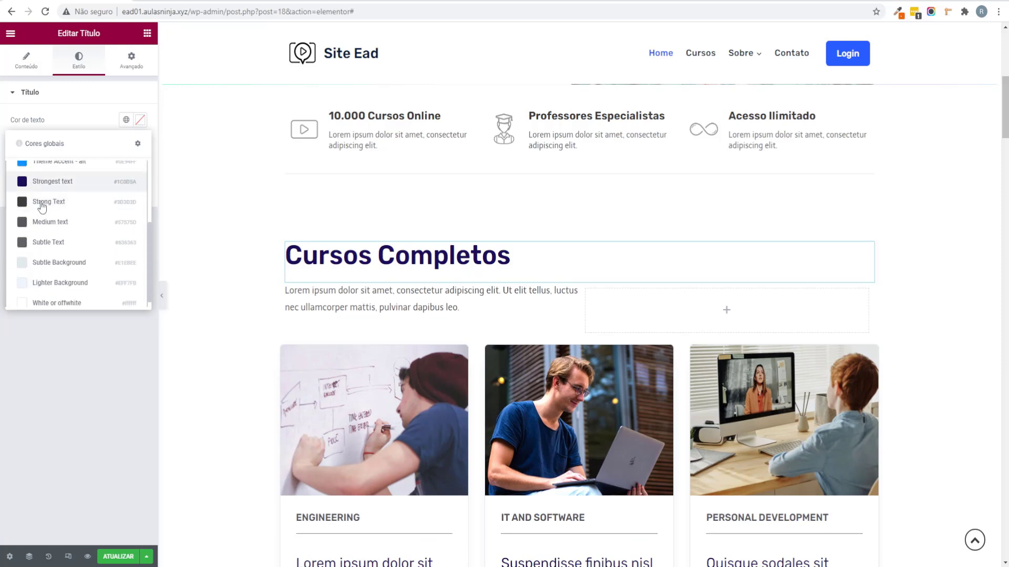
{"action": "scroll", "coordinate": [38, 205], "scroll_direction": "up", "scroll_amount": 2}
{"action": "left_click", "coordinate": [54, 203]}
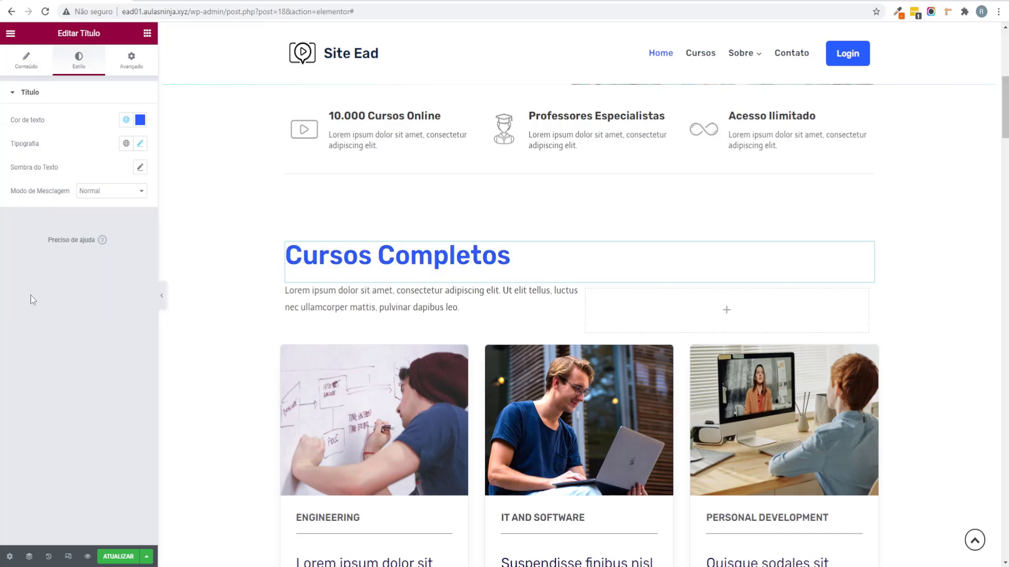
{"action": "left_click", "coordinate": [162, 295]}
{"action": "scroll", "coordinate": [257, 367], "scroll_direction": "down", "scroll_amount": 4}
{"action": "scroll", "coordinate": [257, 366], "scroll_direction": "up", "scroll_amount": 3}
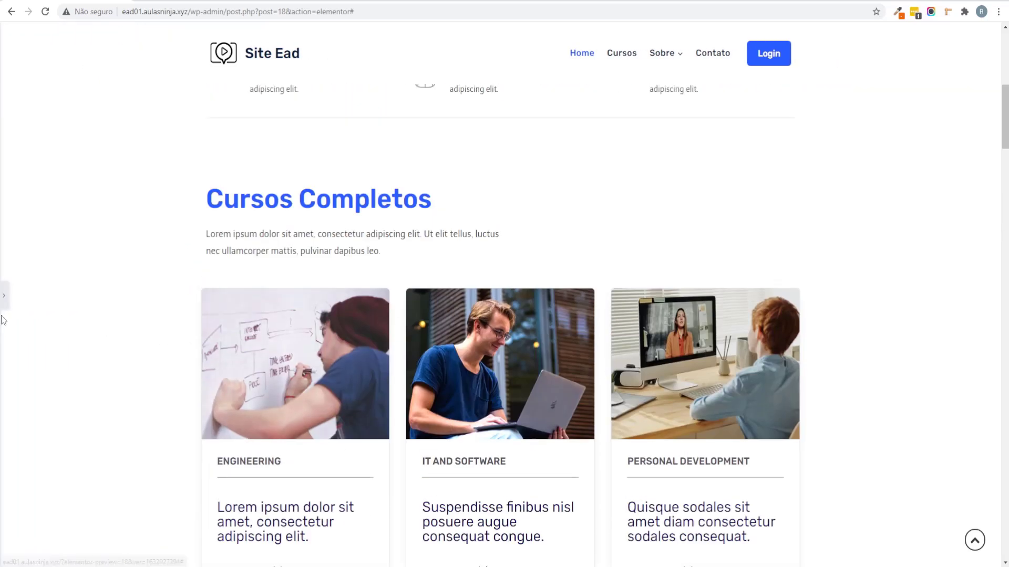
{"action": "left_click", "coordinate": [3, 295]}
{"action": "scroll", "coordinate": [397, 382], "scroll_direction": "down", "scroll_amount": 3}
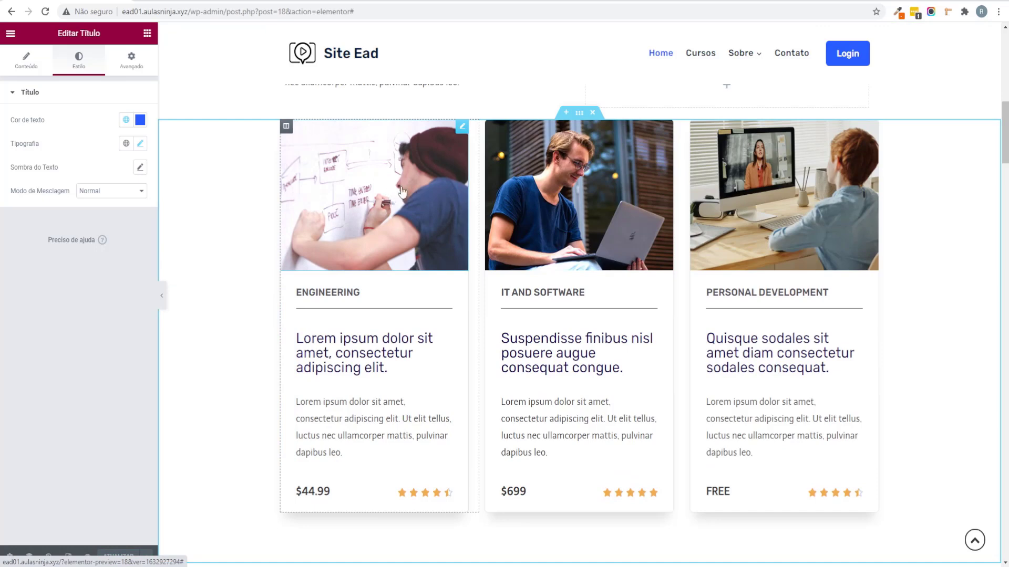
Step: Replace the first course card's image with the Photoshop logo from the Media Library
{"action": "left_click", "coordinate": [462, 127]}
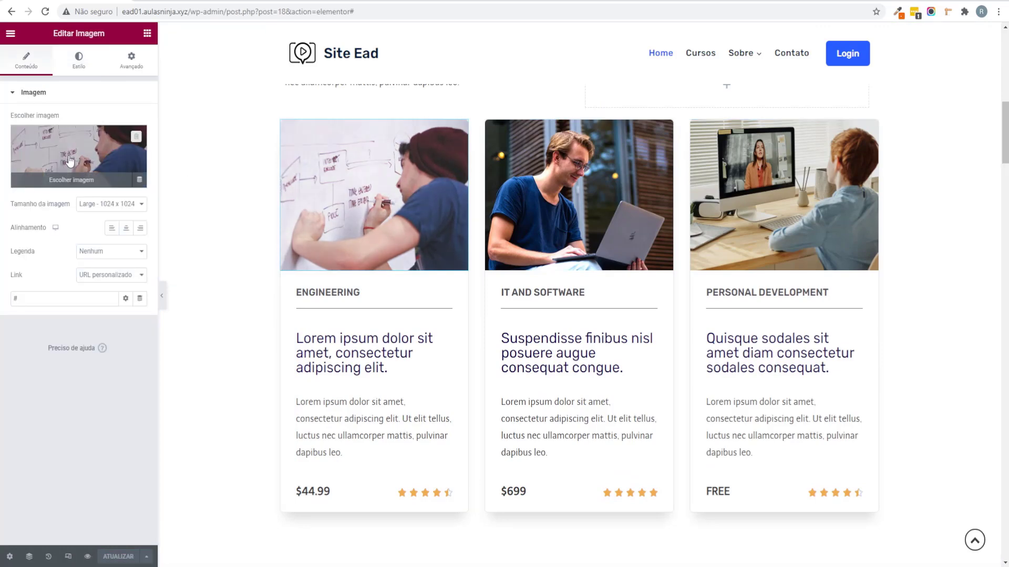
{"action": "left_click", "coordinate": [79, 155]}
{"action": "left_click", "coordinate": [212, 78]}
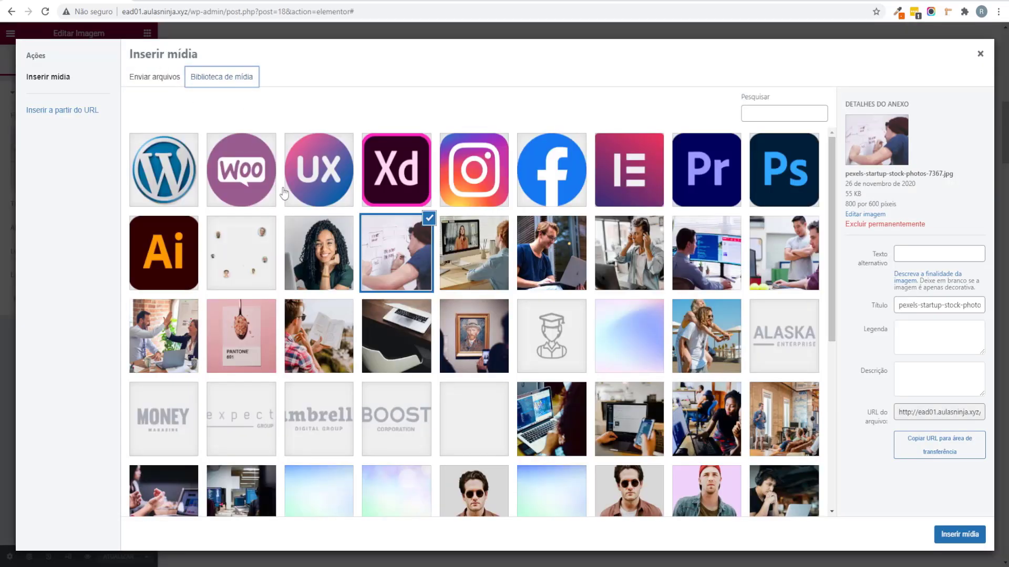
{"action": "left_click", "coordinate": [959, 535]}
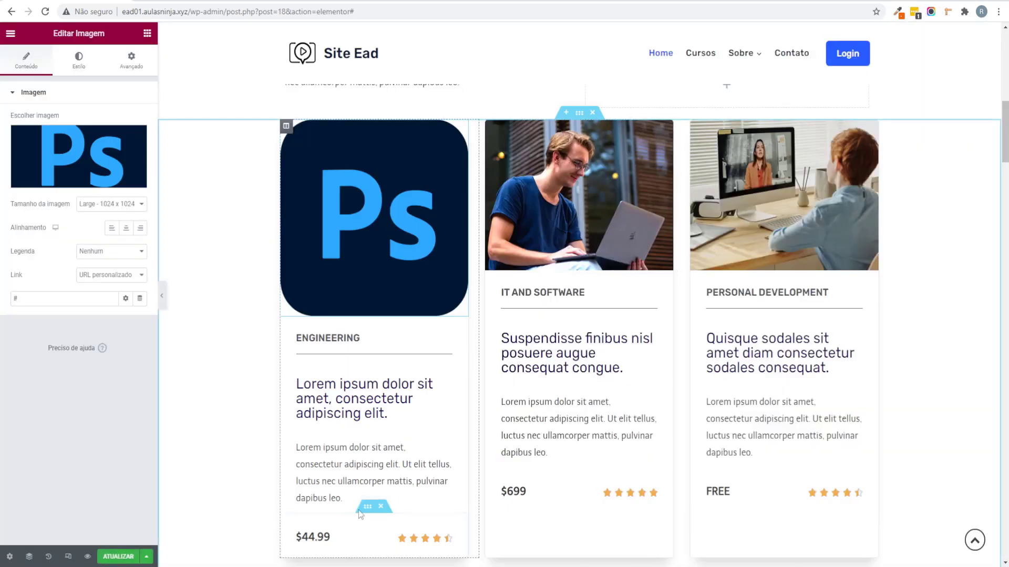
Step: Change the card's Engineering heading to 'Curso de Photoshop' and save the page
{"action": "left_click", "coordinate": [350, 341]}
{"action": "left_click_drag", "start_coordinate": [47, 132], "coordinate": [2, 129]}
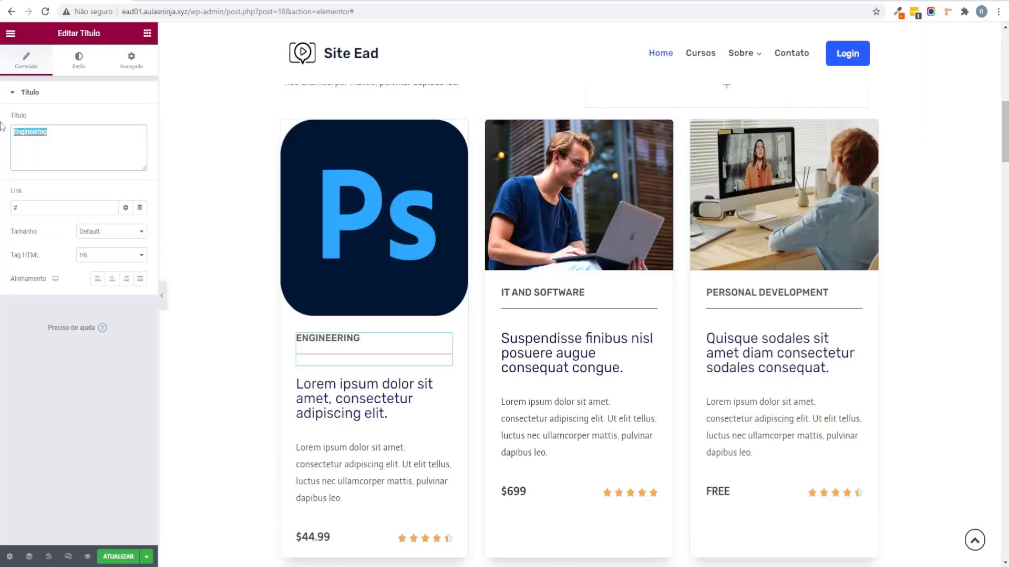
{"action": "type", "text": "Curso de Pohotshop"}
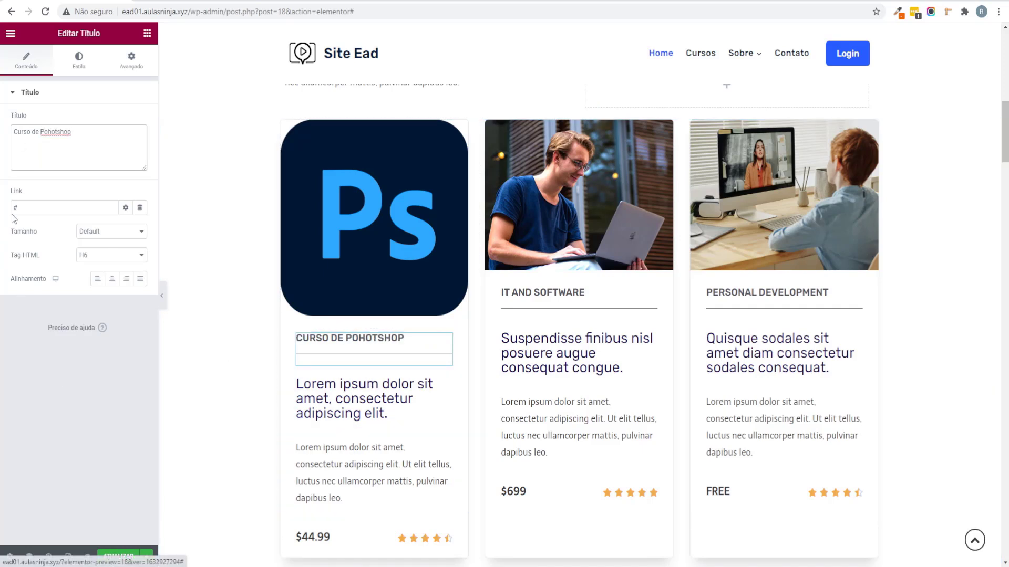
{"action": "right_click", "coordinate": [56, 133]}
{"action": "left_click", "coordinate": [49, 132]}
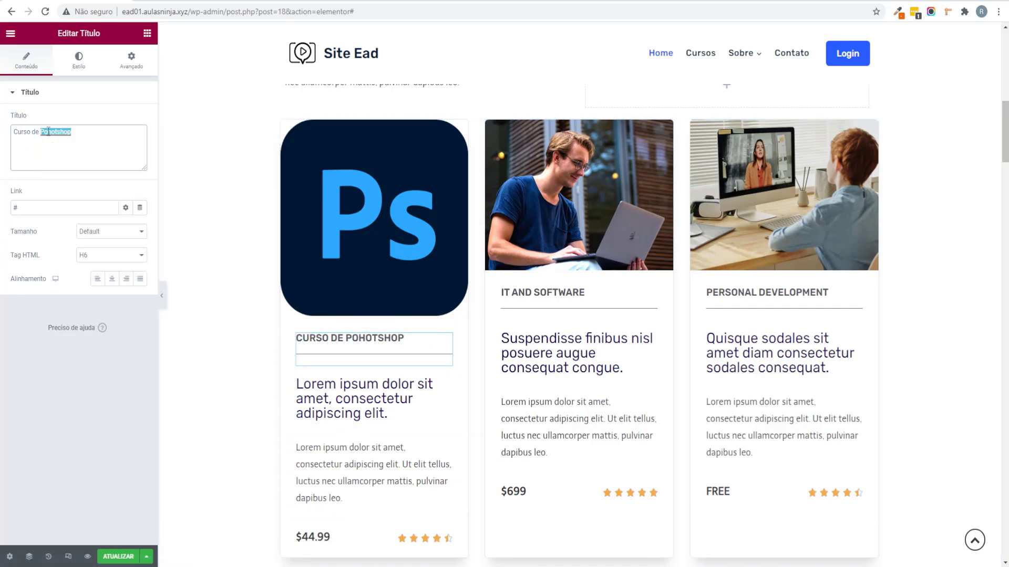
{"action": "type", "text": "P"}
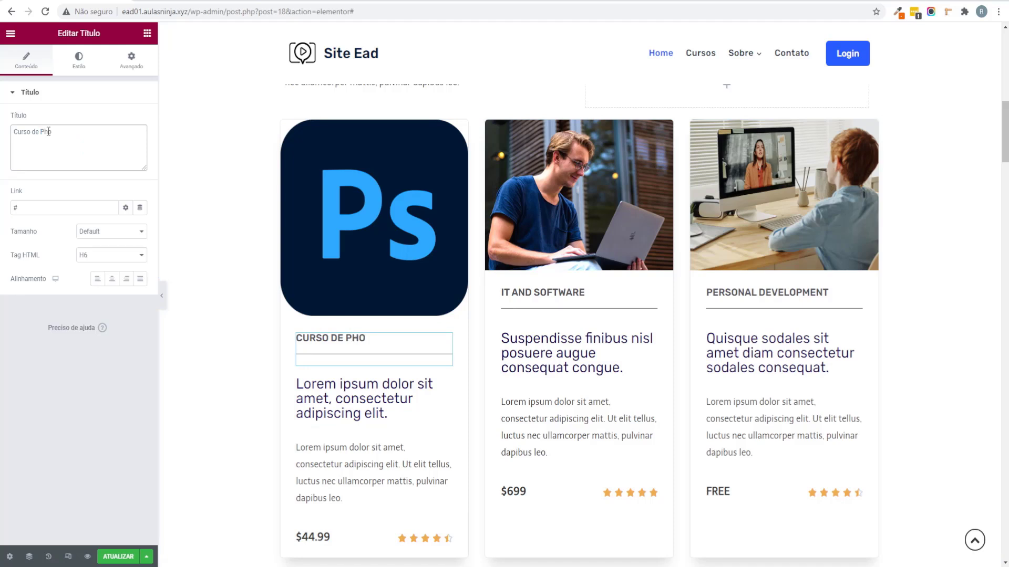
{"action": "type", "text": "h"}
{"action": "type", "text": "oshop"}
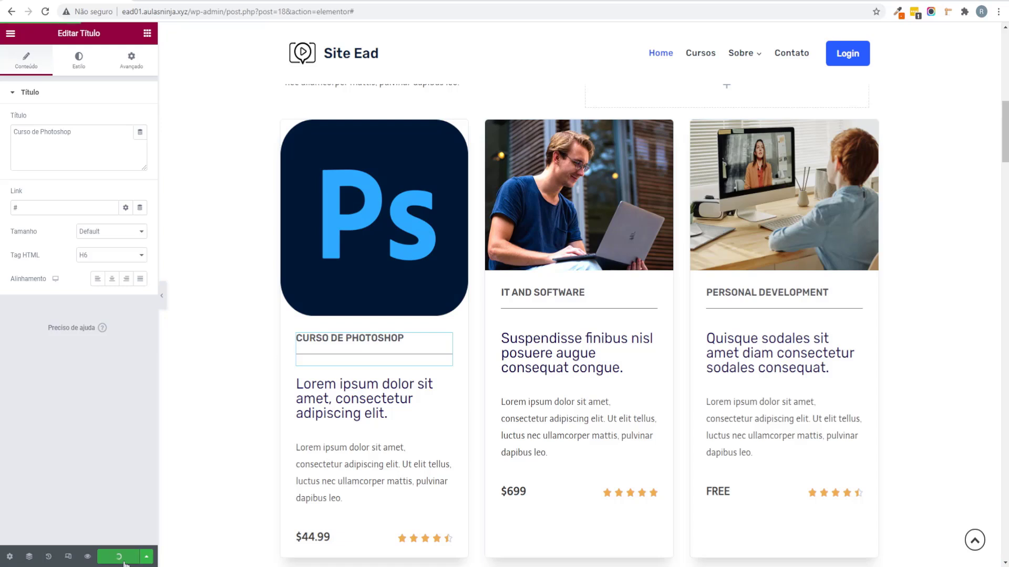
{"action": "key", "text": "ctrl+s"}
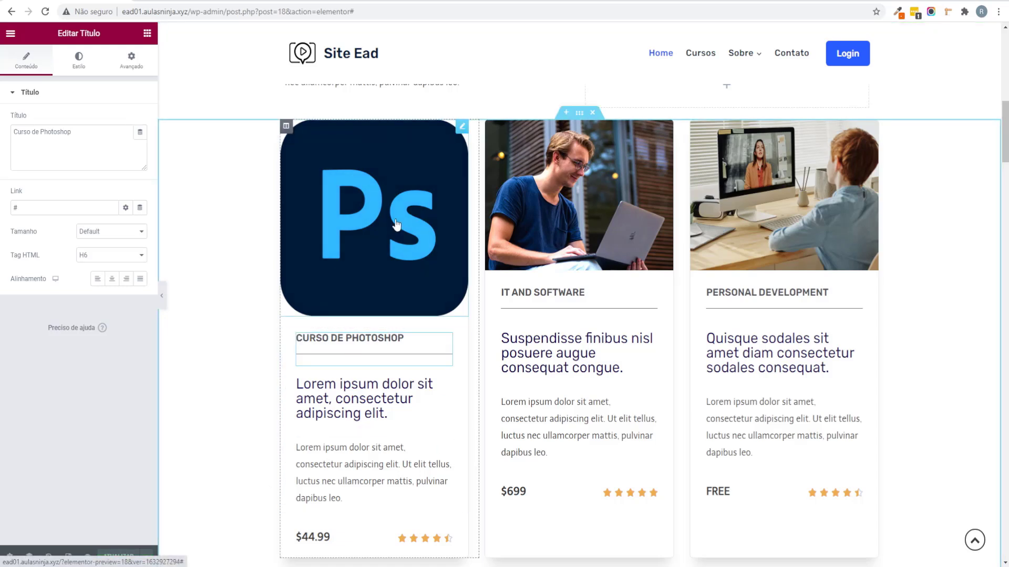
Step: Leave the editor for the WordPress dashboard and open the LearnPress Courses list
{"action": "left_click", "coordinate": [10, 33]}
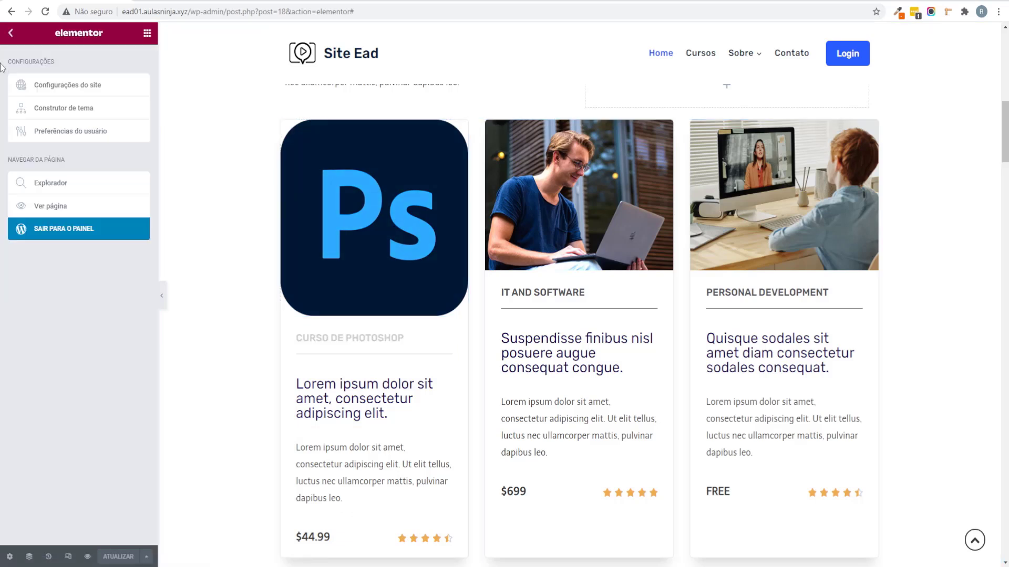
{"action": "right_click", "coordinate": [70, 238]}
{"action": "left_click", "coordinate": [42, 300]}
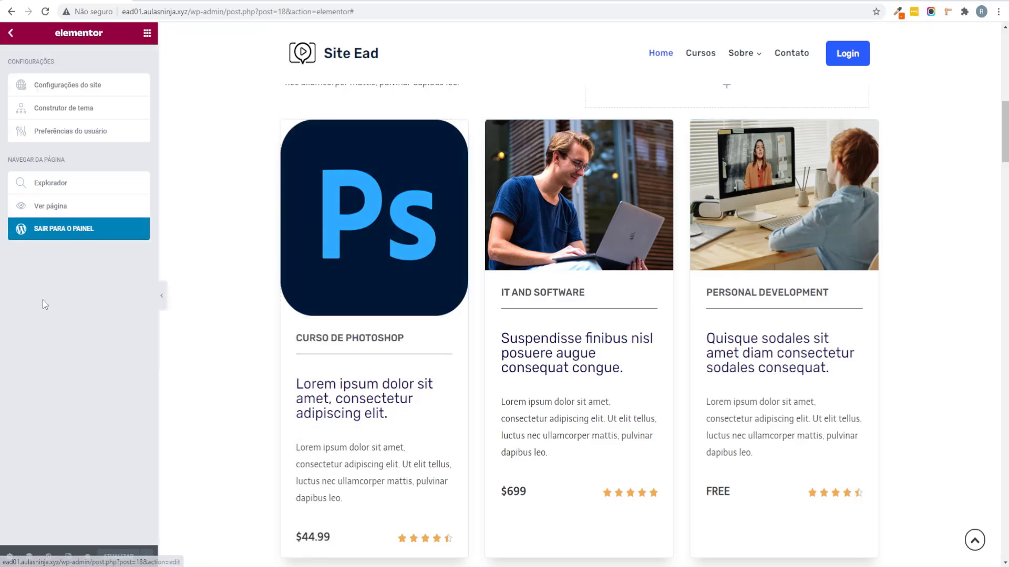
{"action": "left_click", "coordinate": [70, 231]}
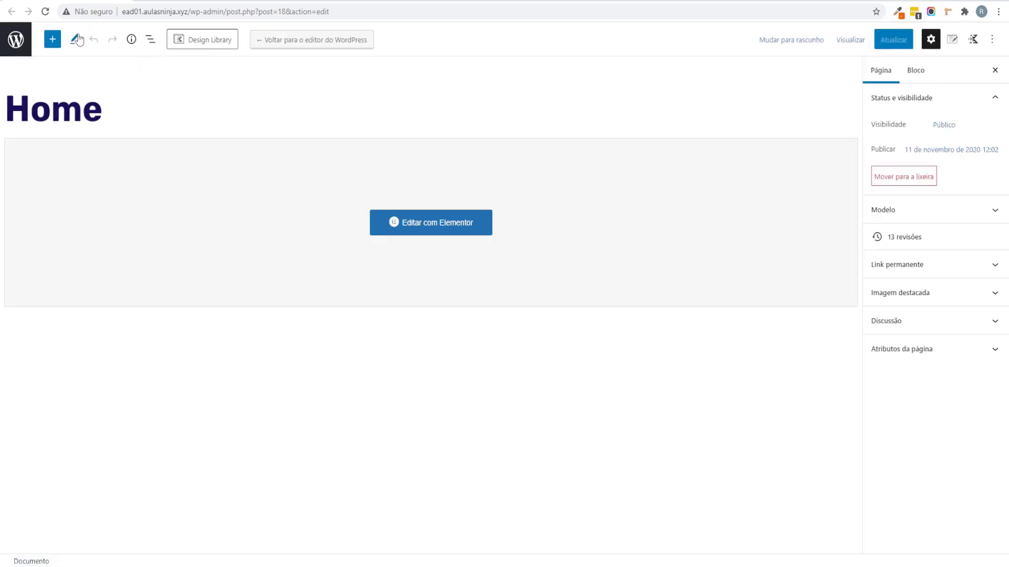
{"action": "left_click", "coordinate": [15, 39]}
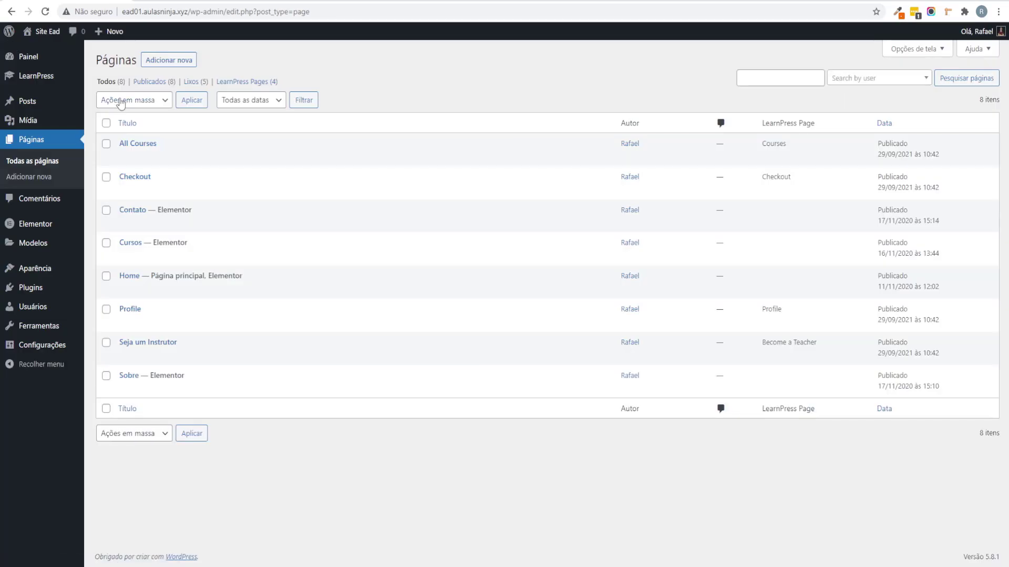
{"action": "left_click", "coordinate": [102, 79]}
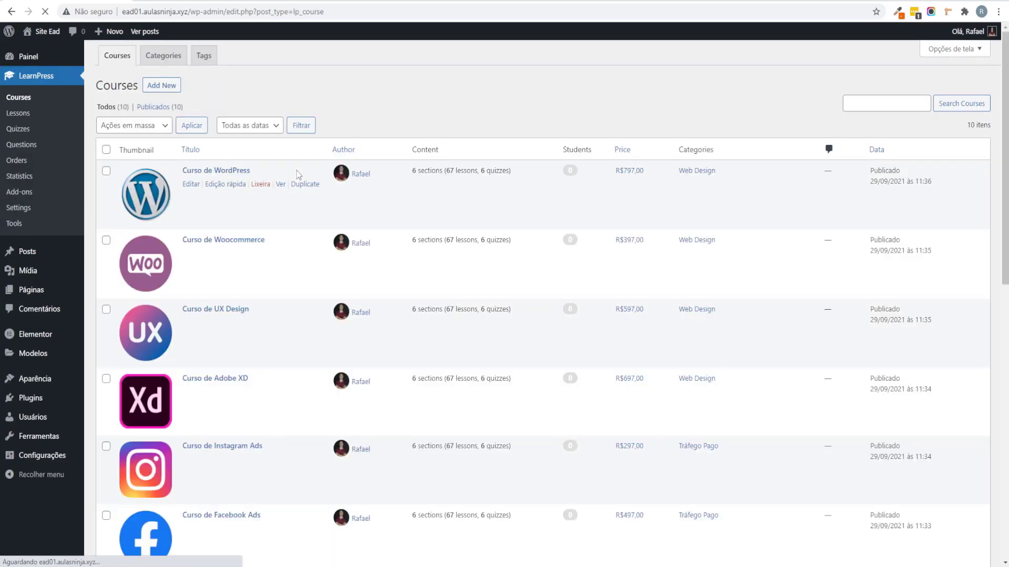
Step: Copy the link address of the Curso Adobe Photoshop course's 'Ver' link
{"action": "scroll", "coordinate": [343, 215], "scroll_direction": "down", "scroll_amount": 7}
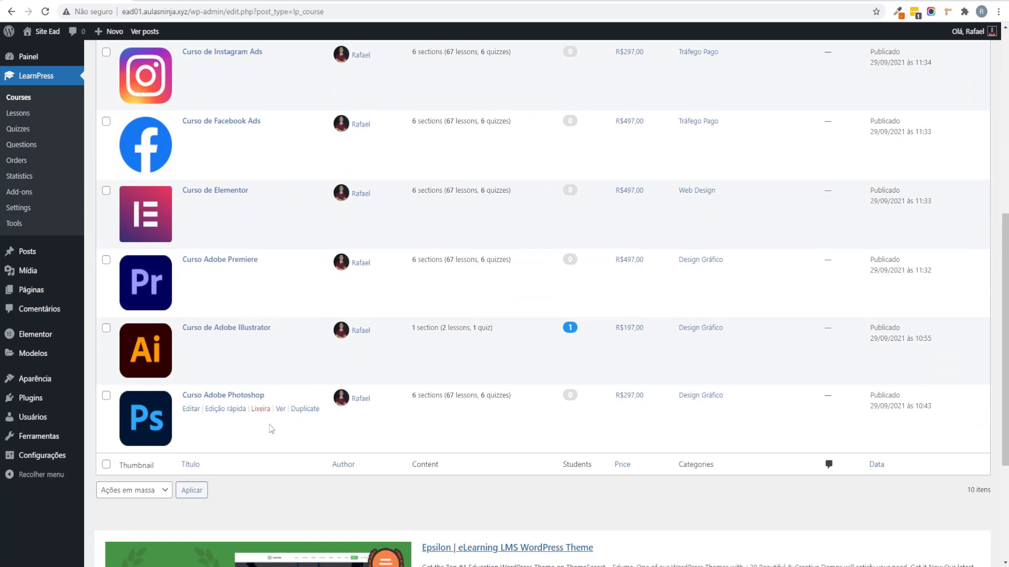
{"action": "right_click", "coordinate": [282, 410]}
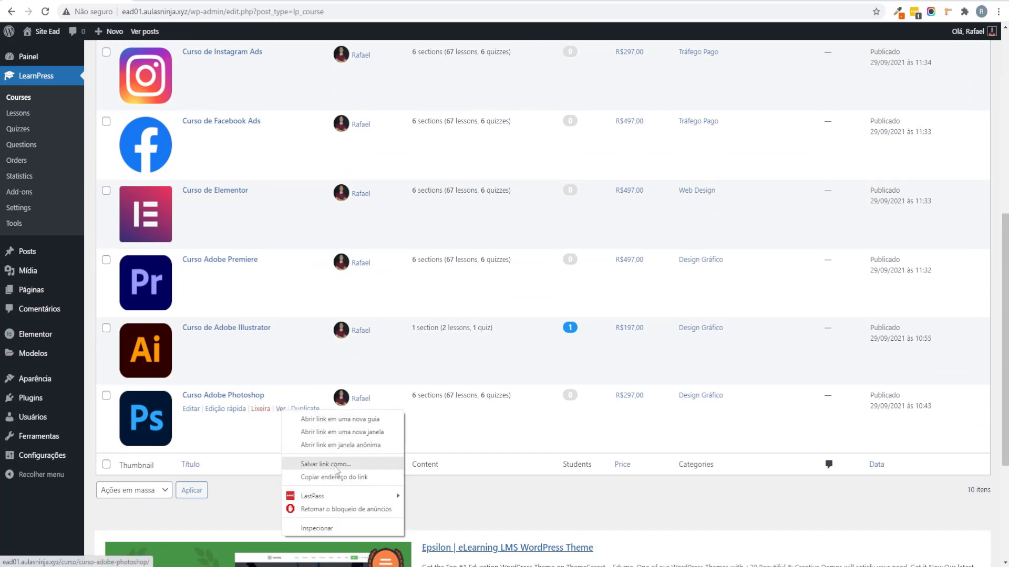
{"action": "left_click", "coordinate": [334, 477]}
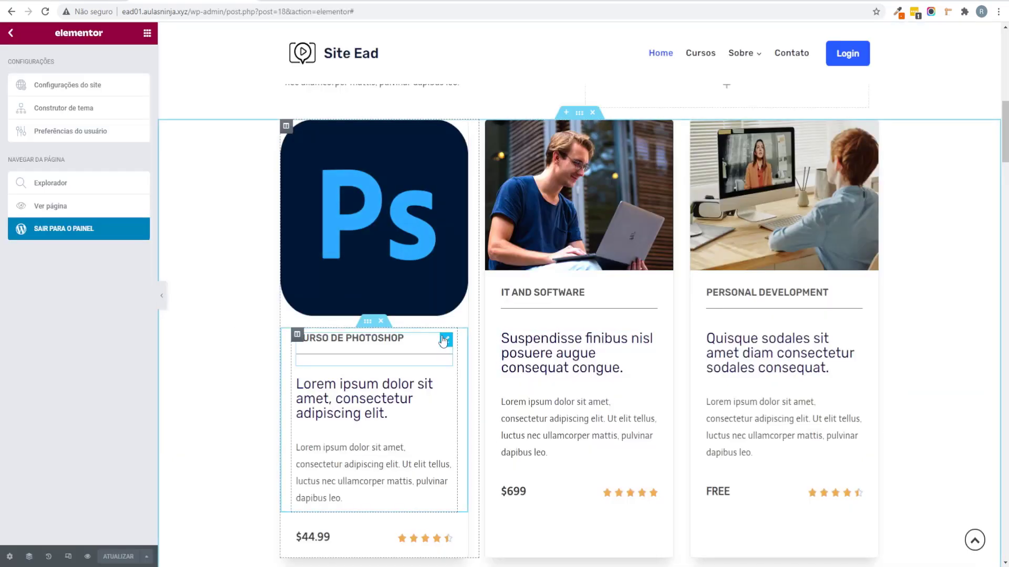
Step: Replace the heading's '#' link with the Photoshop course URL, update, and preview the page
{"action": "left_click", "coordinate": [443, 337]}
{"action": "left_click", "coordinate": [41, 212]}
{"action": "key", "text": "ctrl+a"}
{"action": "key", "text": "ctrl+v"}
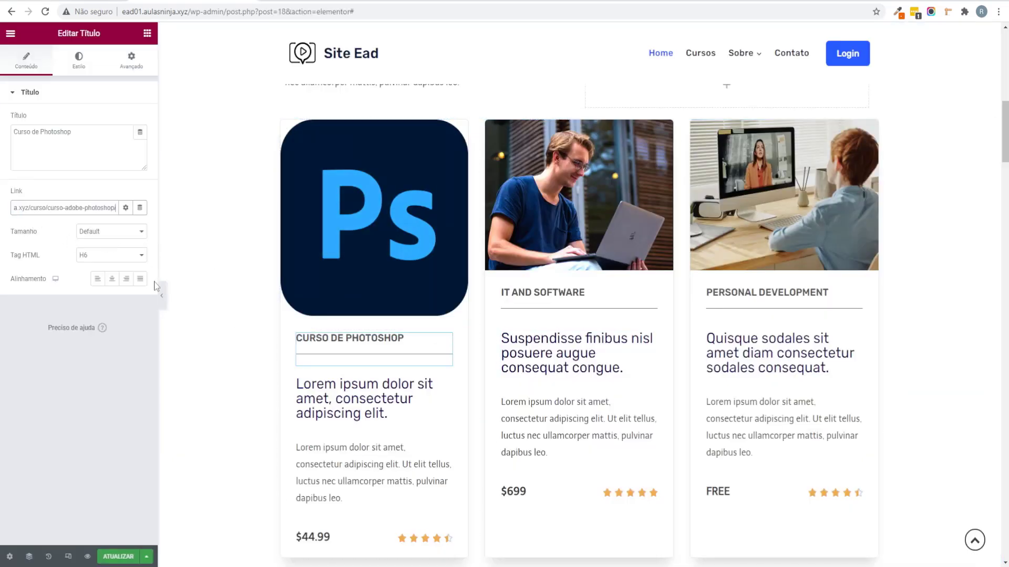
{"action": "left_click", "coordinate": [121, 558]}
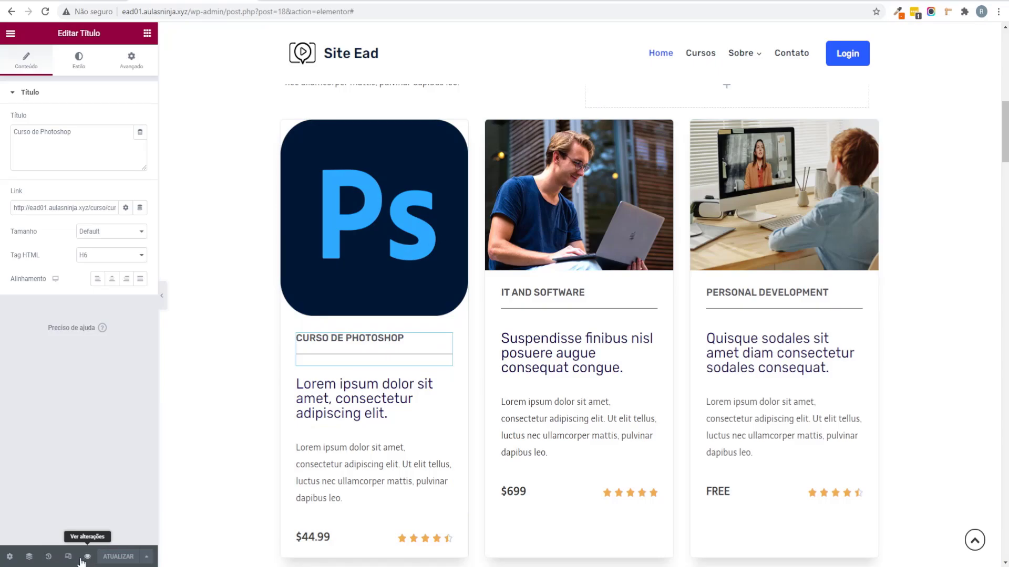
{"action": "left_click", "coordinate": [88, 557]}
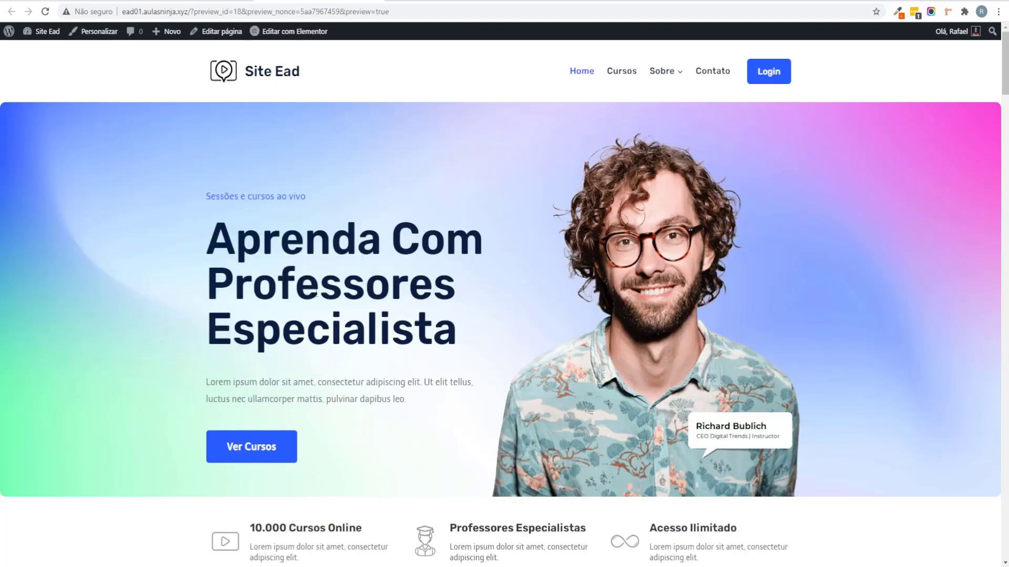
{"action": "scroll", "coordinate": [275, 293], "scroll_direction": "down", "scroll_amount": 12}
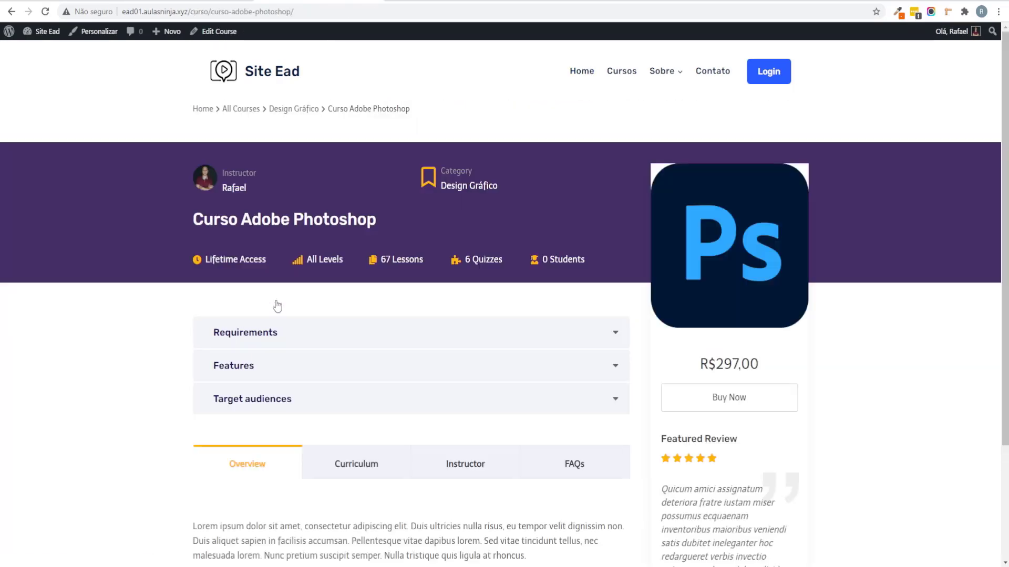
{"action": "scroll", "coordinate": [296, 307], "scroll_direction": "down", "scroll_amount": 2}
{"action": "scroll", "coordinate": [288, 300], "scroll_direction": "up", "scroll_amount": 2}
{"action": "left_click", "coordinate": [12, 12]}
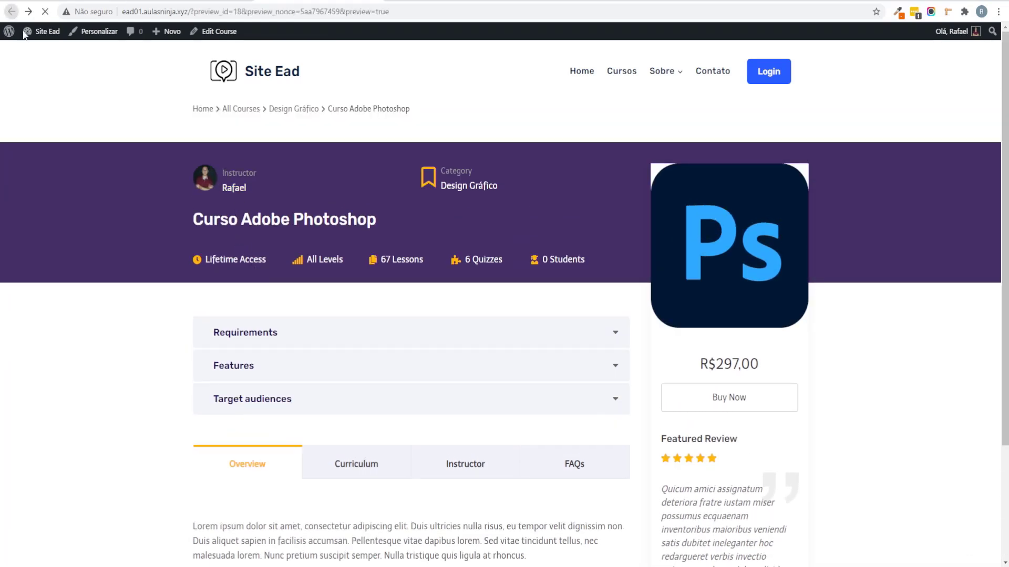
{"action": "scroll", "coordinate": [203, 367], "scroll_direction": "up", "scroll_amount": 2}
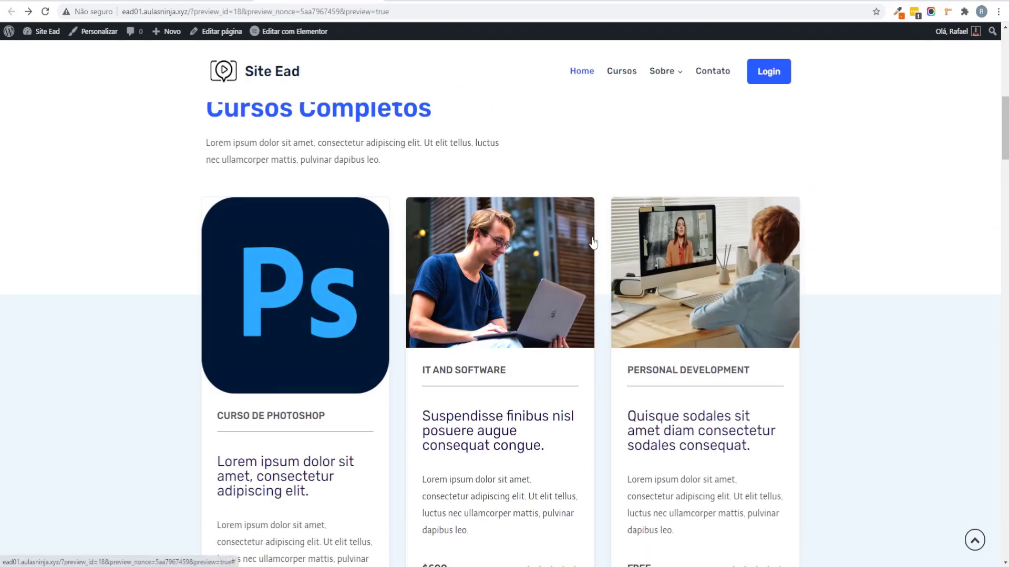
{"action": "scroll", "coordinate": [468, 278], "scroll_direction": "down", "scroll_amount": 1}
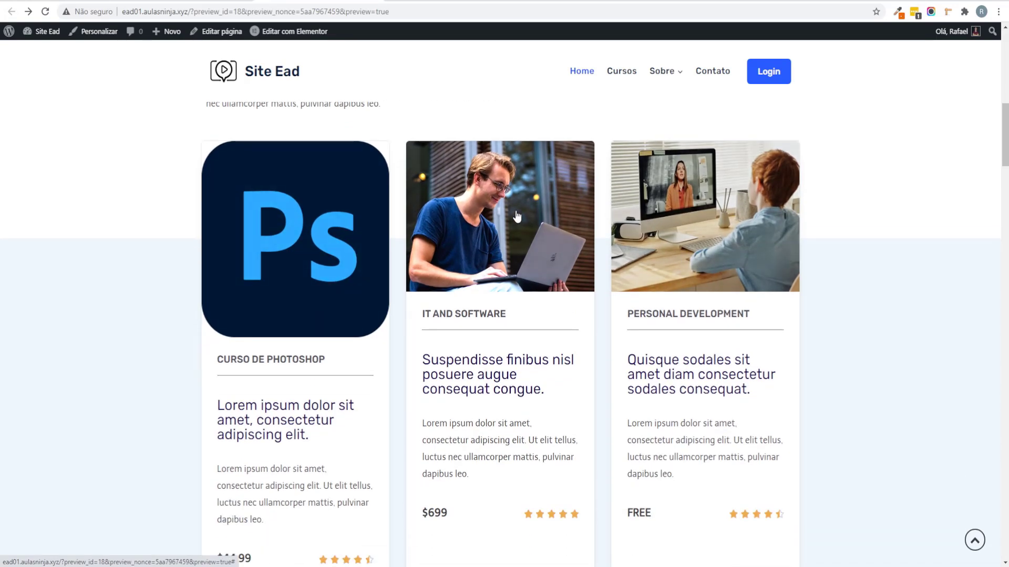
{"action": "scroll", "coordinate": [516, 216], "scroll_direction": "down", "scroll_amount": 2}
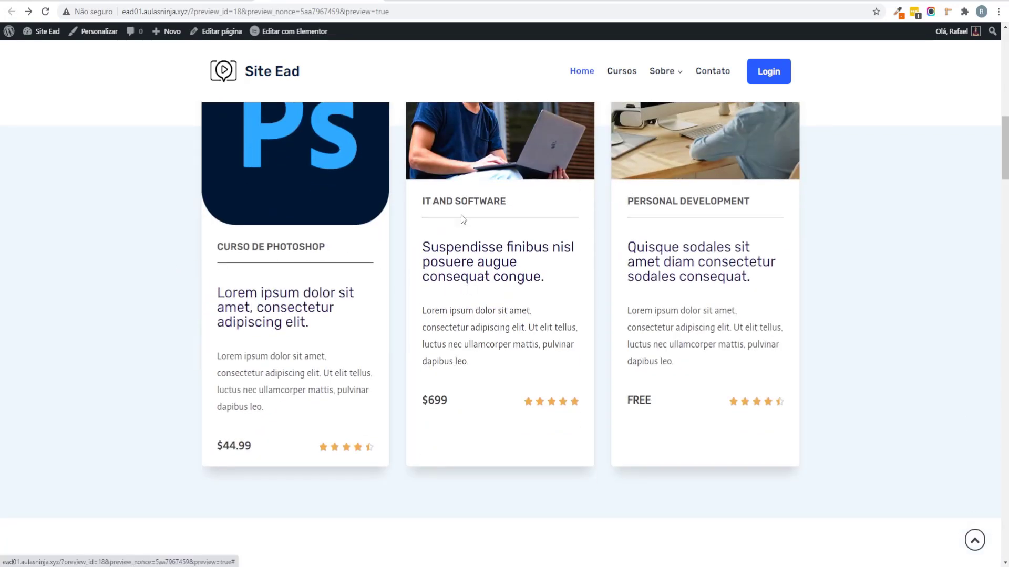
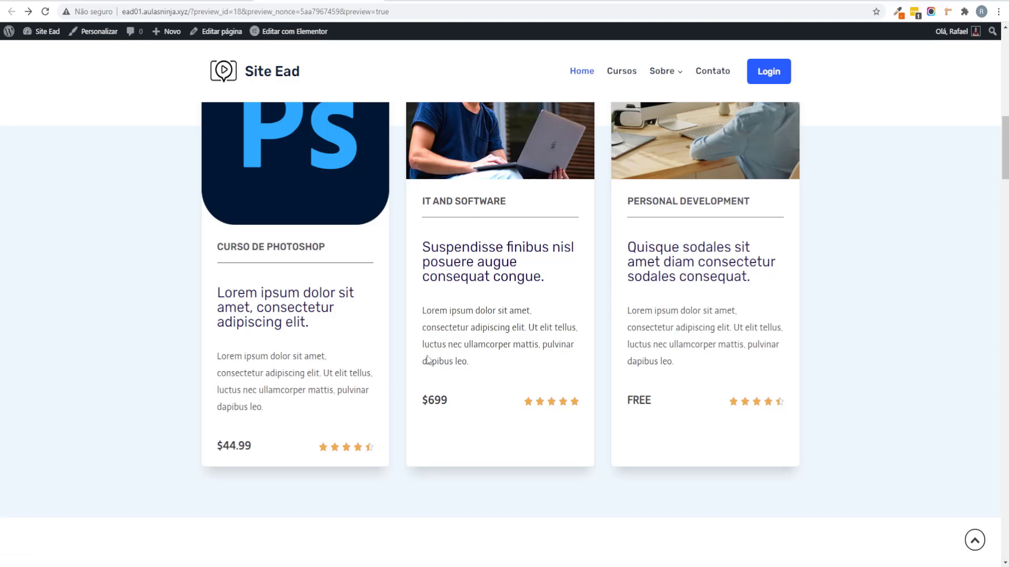
Step: Review the preview's course cards, starting with the $44.99 Photoshop course, then close the preview tab
{"action": "scroll", "coordinate": [426, 354], "scroll_direction": "up", "scroll_amount": 3}
{"action": "scroll", "coordinate": [426, 354], "scroll_direction": "down", "scroll_amount": 2}
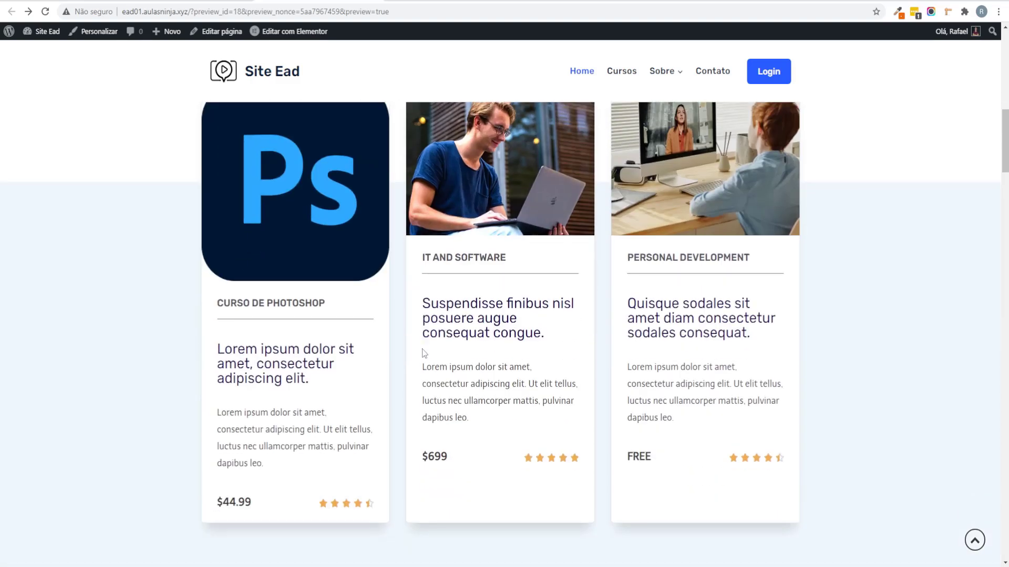
{"action": "scroll", "coordinate": [455, 267], "scroll_direction": "up", "scroll_amount": 2}
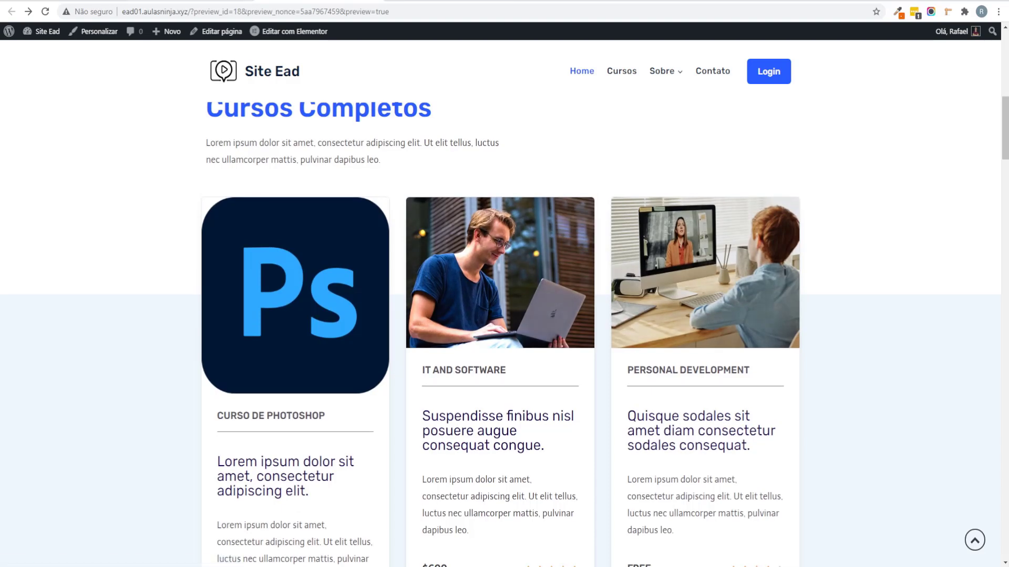
{"action": "key", "text": "ctrl+w"}
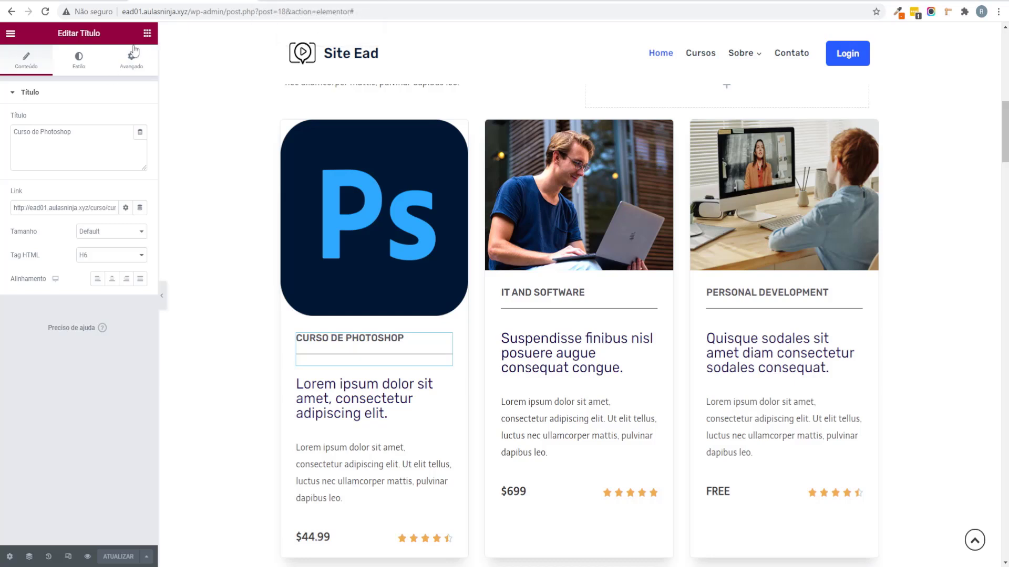
Step: Search the widgets for 'learn' and add a one-column section above the course cards
{"action": "left_click", "coordinate": [147, 33]}
{"action": "left_click", "coordinate": [87, 79]}
{"action": "type", "text": "learn"}
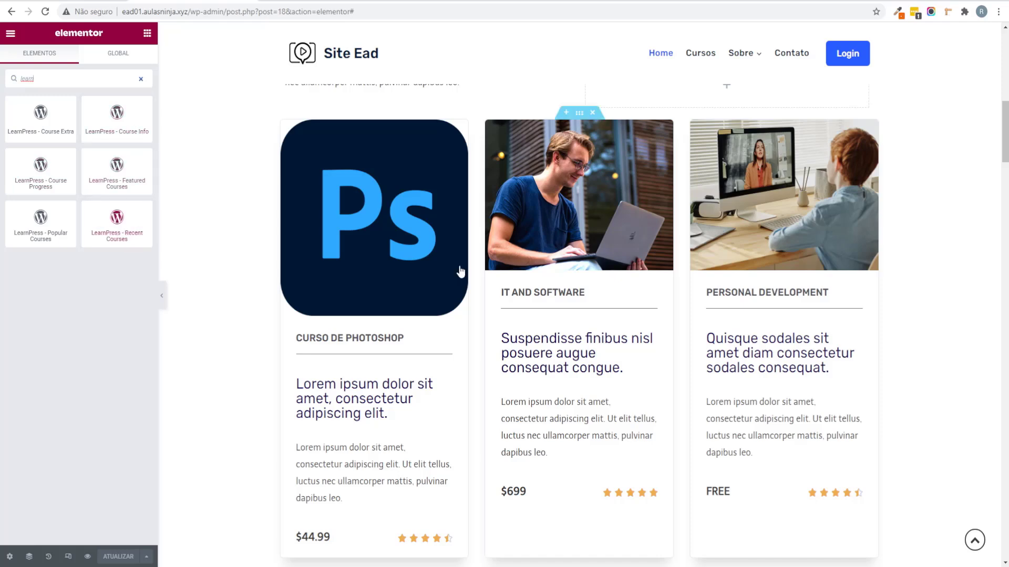
{"action": "scroll", "coordinate": [525, 252], "scroll_direction": "up", "scroll_amount": 2}
{"action": "left_click", "coordinate": [566, 225]}
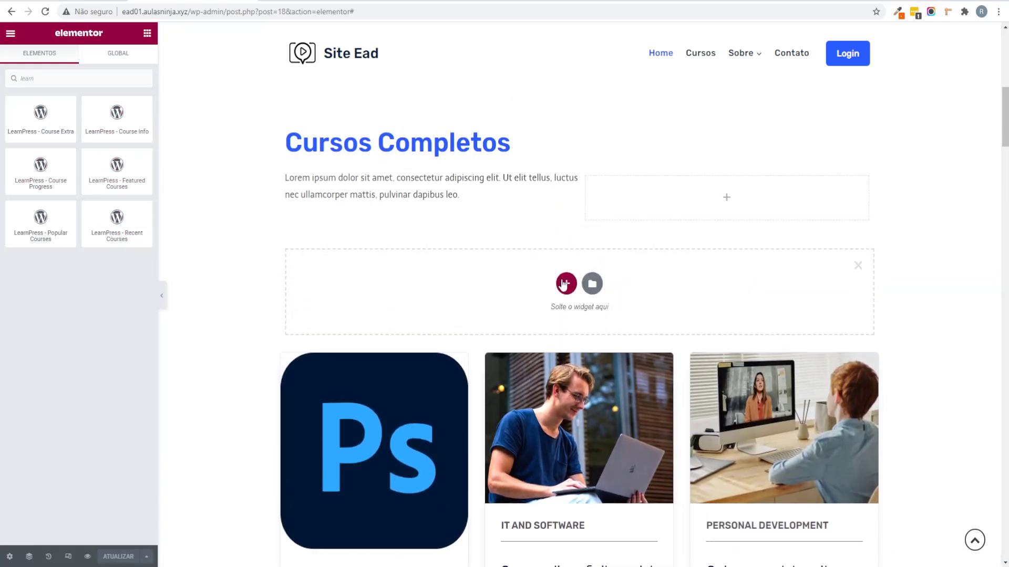
{"action": "left_click", "coordinate": [566, 282]}
{"action": "left_click", "coordinate": [350, 306]}
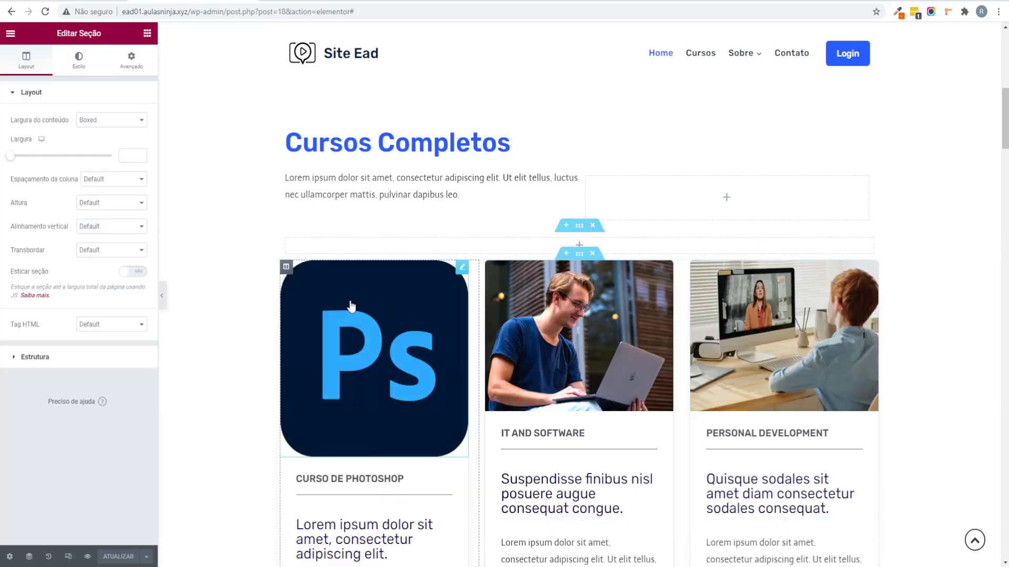
Step: Drag LearnPress - Recent Courses into the new section, review it, and search 'learn' again
{"action": "left_click", "coordinate": [147, 33]}
{"action": "type", "text": "learn"}
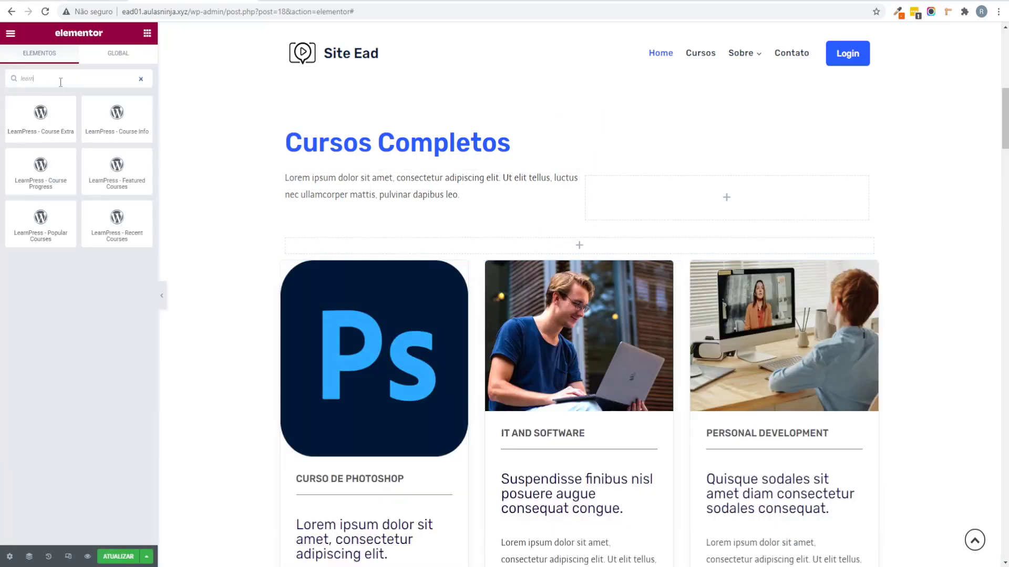
{"action": "left_click_drag", "start_coordinate": [116, 221], "coordinate": [504, 249]}
{"action": "scroll", "coordinate": [435, 258], "scroll_direction": "down", "scroll_amount": 11}
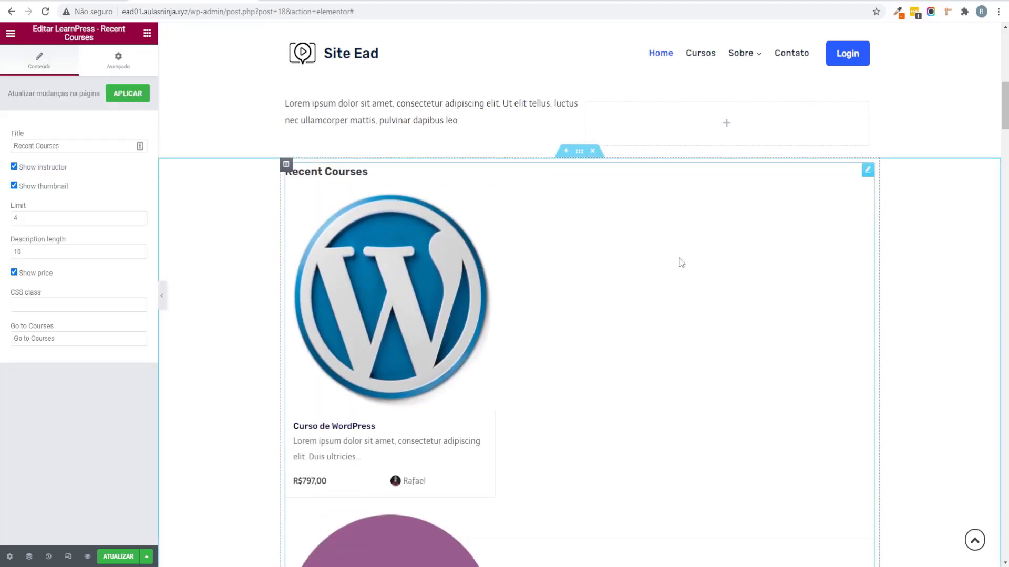
{"action": "scroll", "coordinate": [434, 268], "scroll_direction": "down", "scroll_amount": 12}
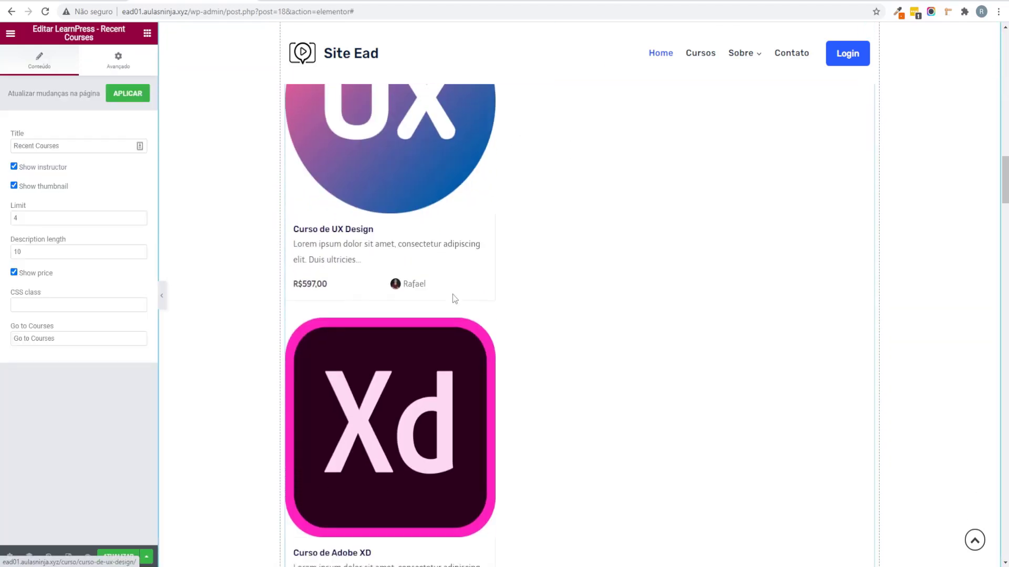
{"action": "scroll", "coordinate": [403, 349], "scroll_direction": "up", "scroll_amount": 18}
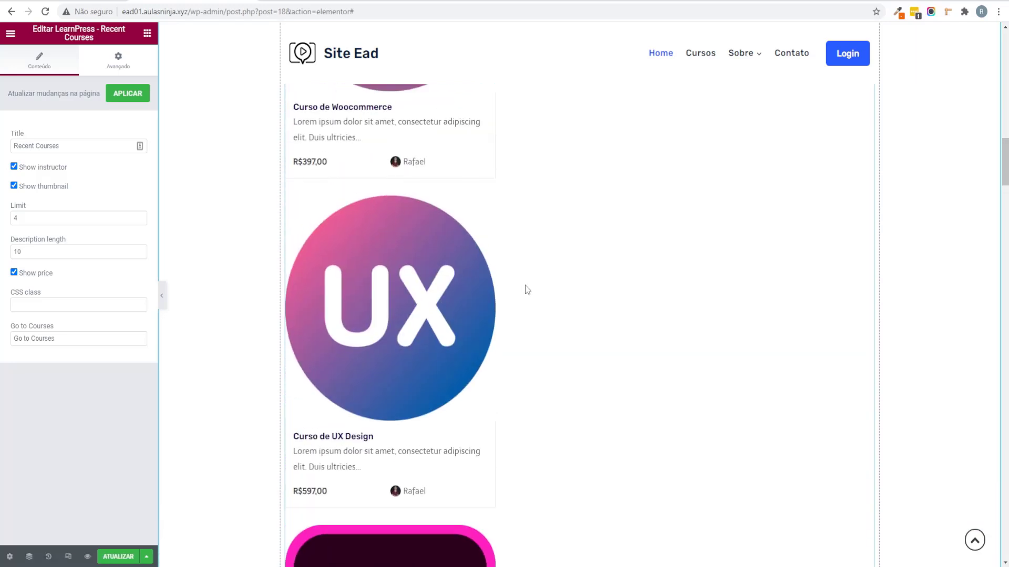
{"action": "scroll", "coordinate": [583, 310], "scroll_direction": "up", "scroll_amount": 1}
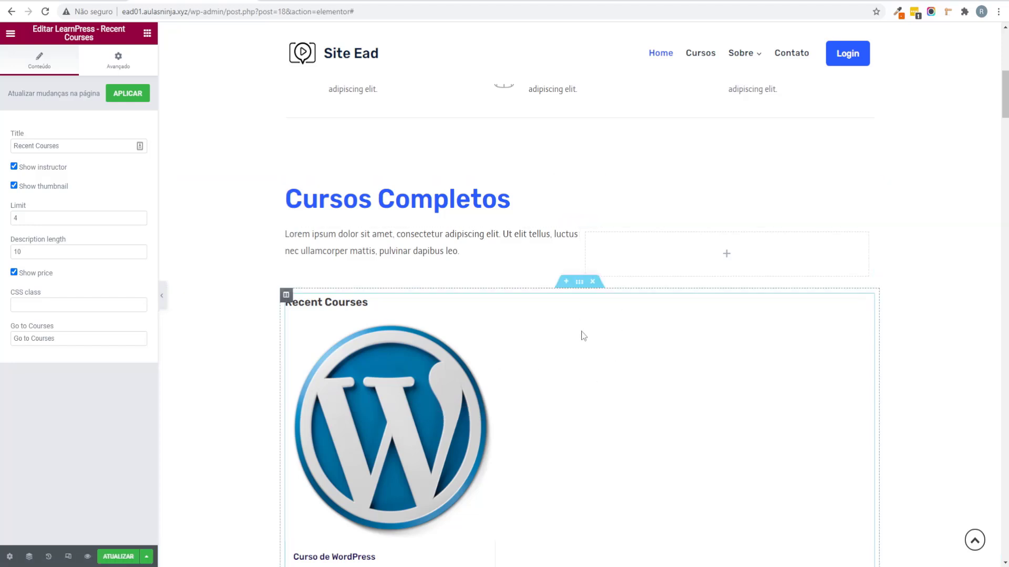
{"action": "left_click", "coordinate": [147, 33]}
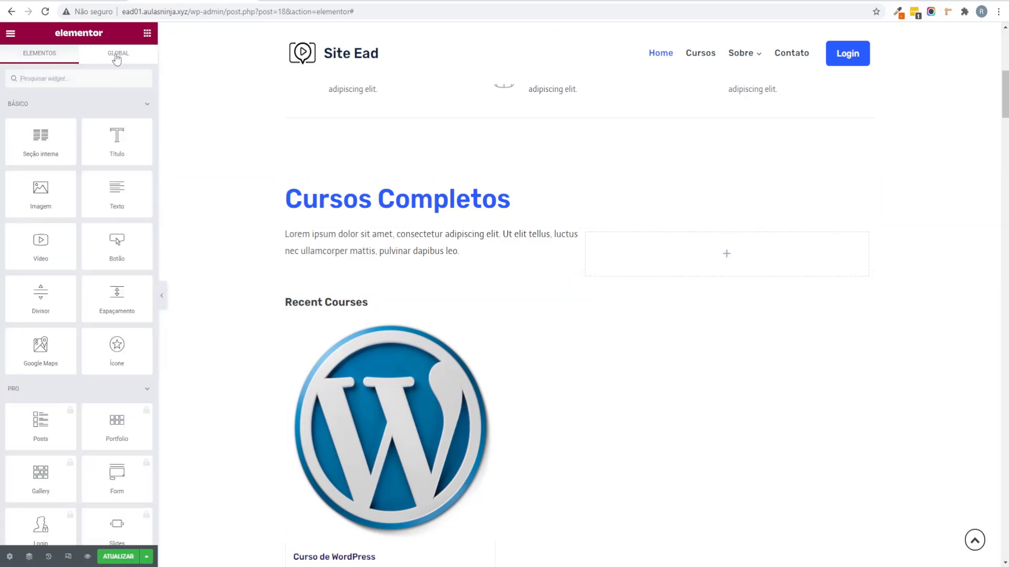
{"action": "type", "text": "learn"}
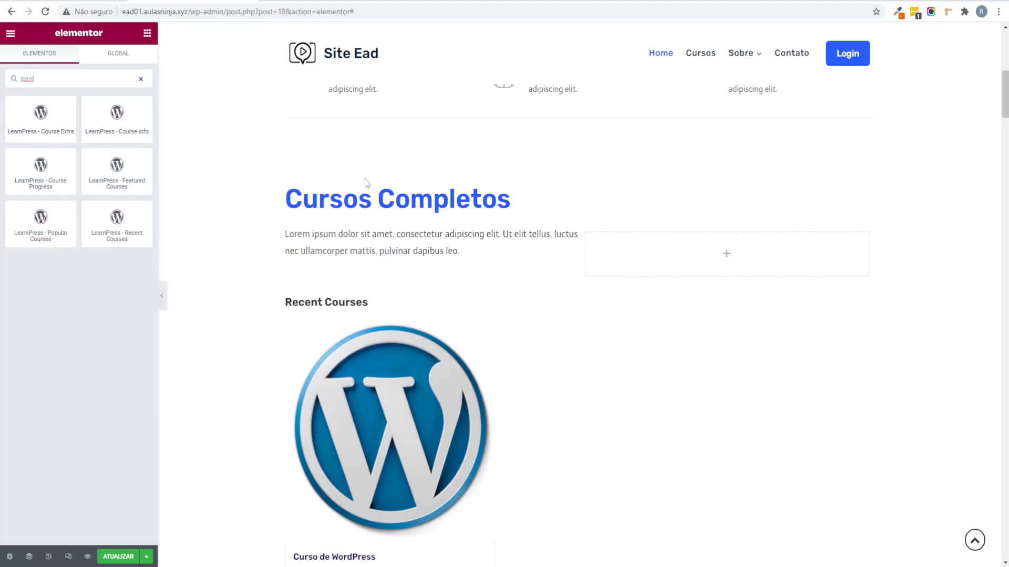
Step: Undo the Recent Courses widget, then scroll through the reference site's course cards and counters
{"action": "key", "text": "ctrl+s"}
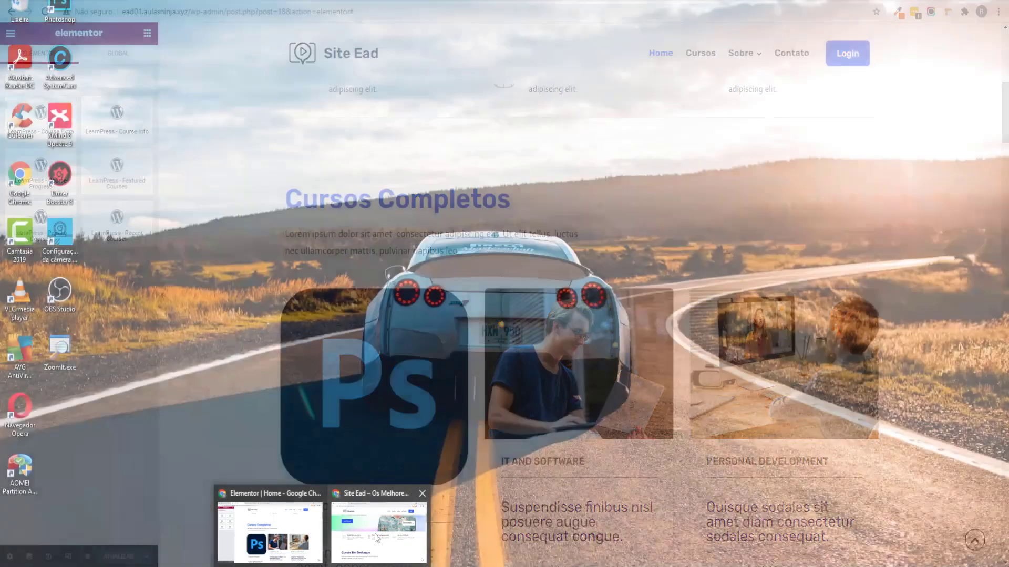
{"action": "key", "text": "alt+Tab"}
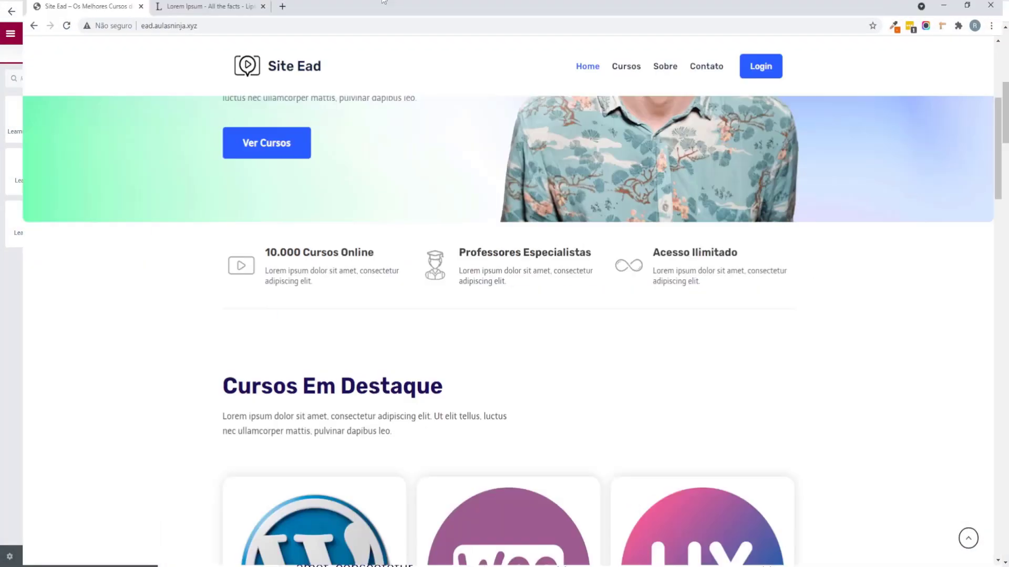
{"action": "scroll", "coordinate": [124, 252], "scroll_direction": "down", "scroll_amount": 5}
{"action": "scroll", "coordinate": [465, 344], "scroll_direction": "down", "scroll_amount": 7}
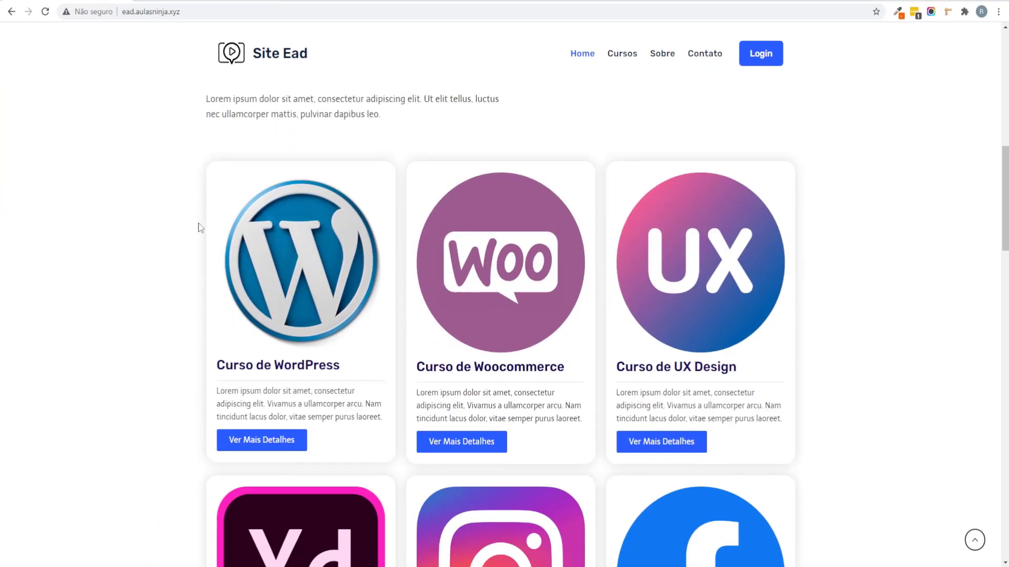
{"action": "scroll", "coordinate": [317, 224], "scroll_direction": "down", "scroll_amount": 2}
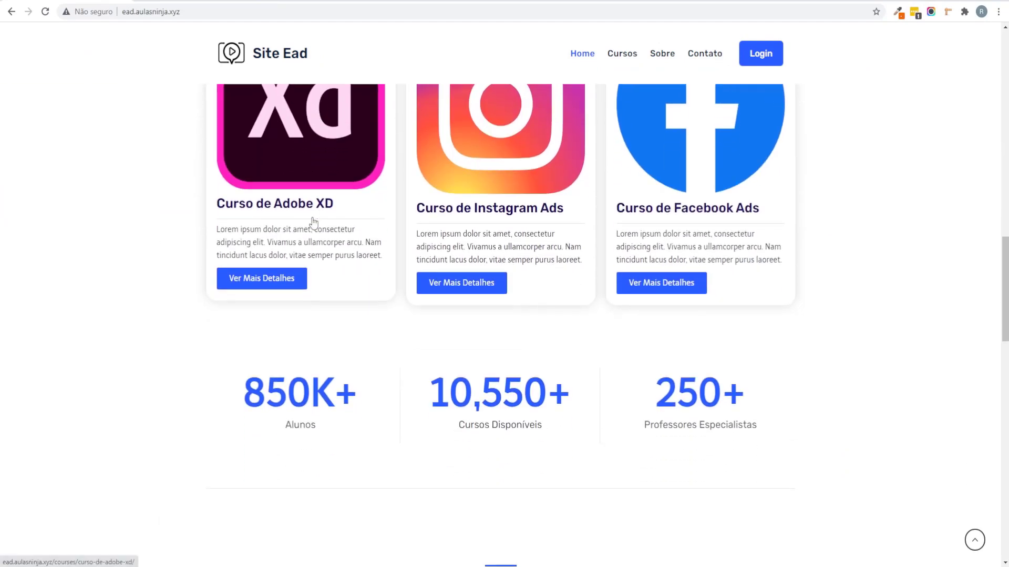
{"action": "scroll", "coordinate": [338, 201], "scroll_direction": "up", "scroll_amount": 4}
{"action": "scroll", "coordinate": [339, 201], "scroll_direction": "up", "scroll_amount": 2}
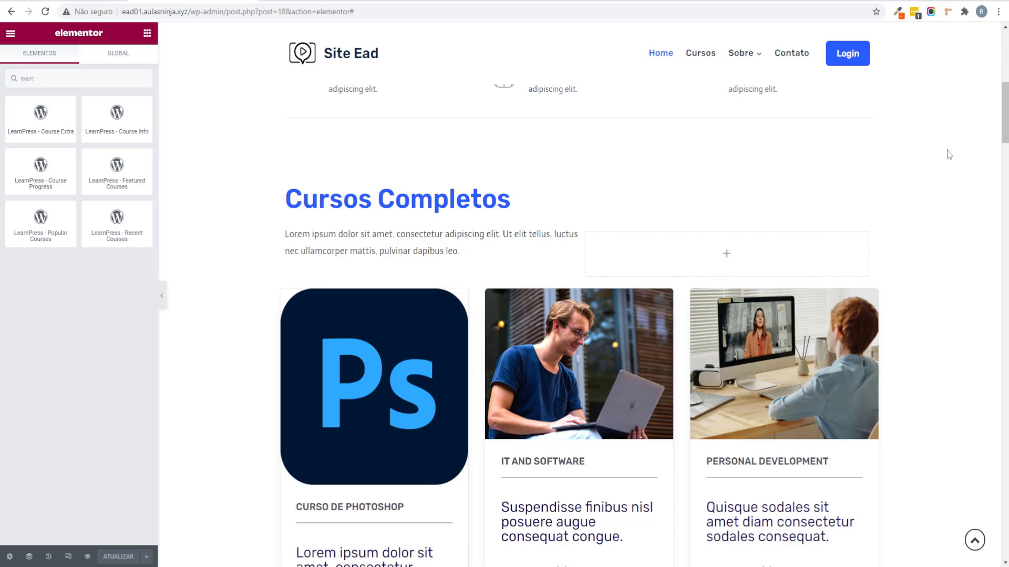
Step: Scroll the Elementor canvas back up to the top of the home page
{"action": "scroll", "coordinate": [923, 147], "scroll_direction": "up", "scroll_amount": 2}
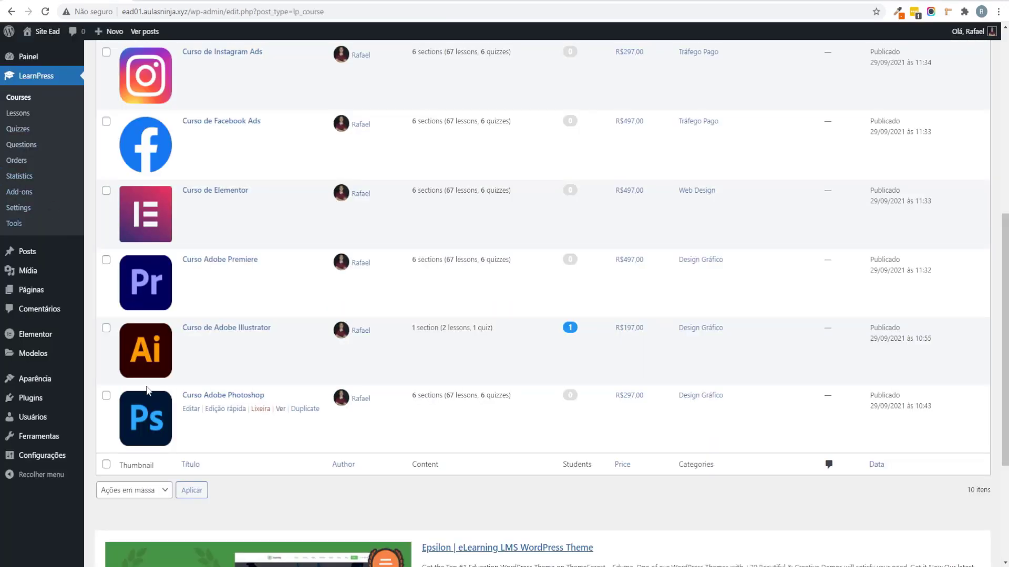
{"action": "scroll", "coordinate": [150, 391], "scroll_direction": "up", "scroll_amount": 3}
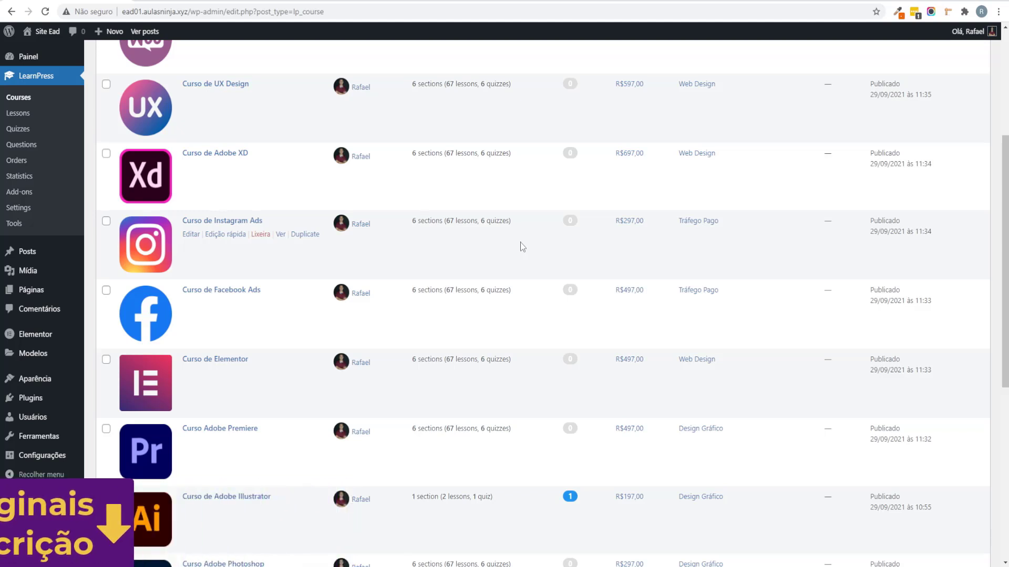
Step: Open Plugins instalados from the admin sidebar's Plugins menu
{"action": "scroll", "coordinate": [520, 244], "scroll_direction": "up", "scroll_amount": 3}
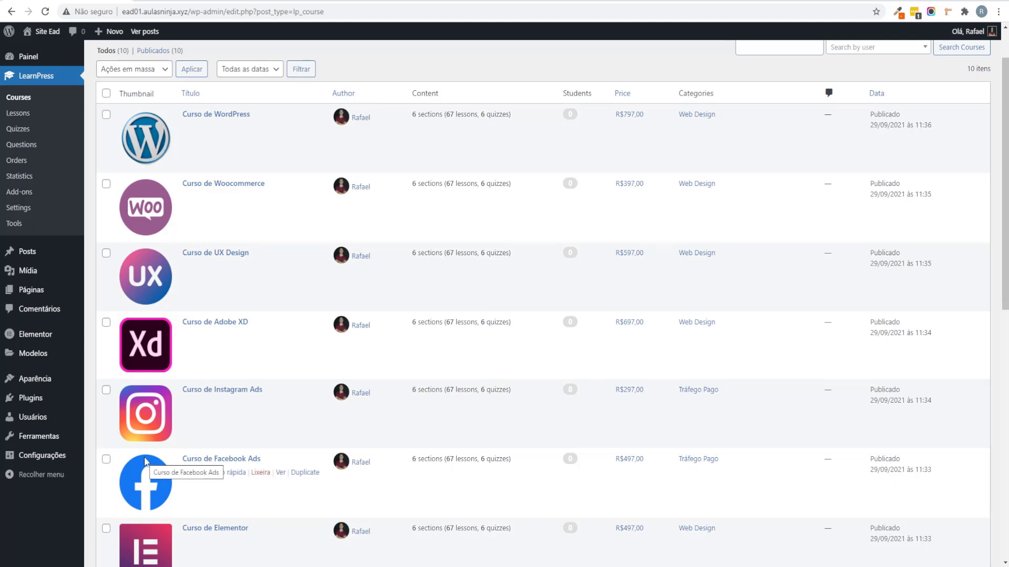
{"action": "mouse_move", "coordinate": [32, 398]}
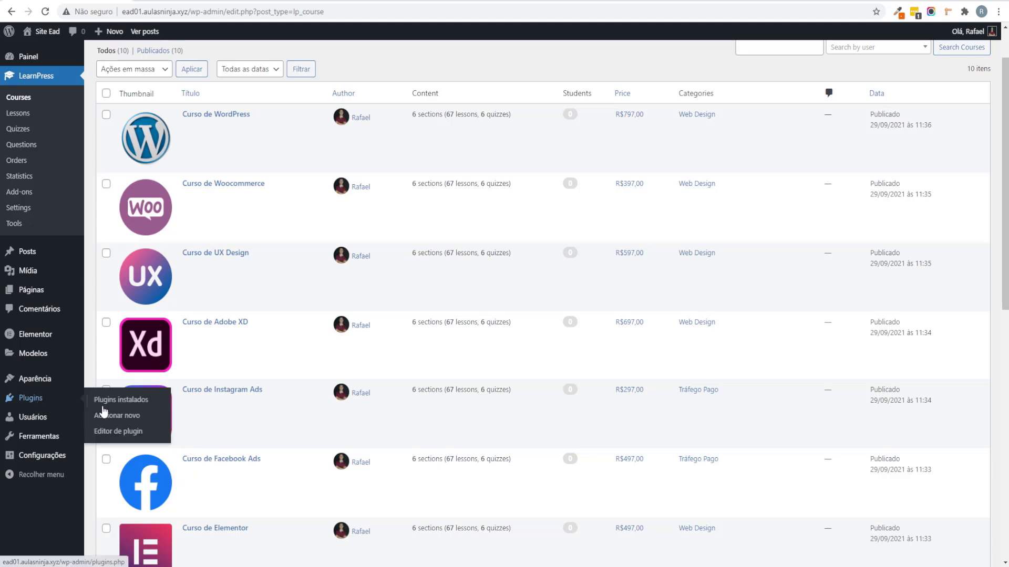
{"action": "left_click", "coordinate": [157, 422]}
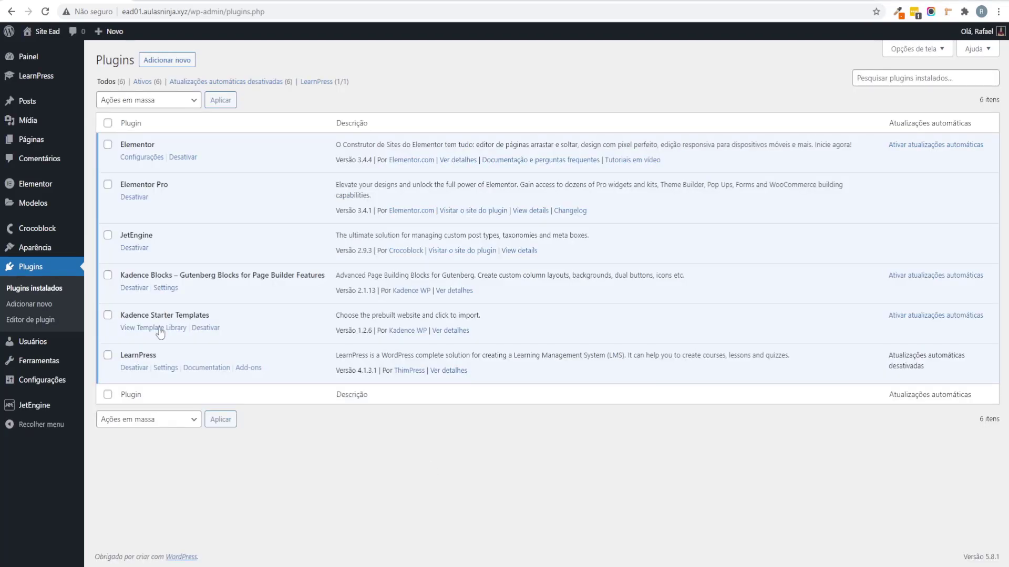
Step: Highlight the Elementor Pro and JetEngine plugin names in the installed list
{"action": "left_click_drag", "start_coordinate": [126, 184], "coordinate": [181, 183]}
{"action": "left_click", "coordinate": [210, 210]}
{"action": "mouse_move", "coordinate": [117, 235]}
{"action": "left_mouse_down"}
{"action": "mouse_move", "coordinate": [176, 236]}
{"action": "mouse_move", "coordinate": [134, 238]}
{"action": "left_mouse_up"}
{"action": "left_click", "coordinate": [172, 242]}
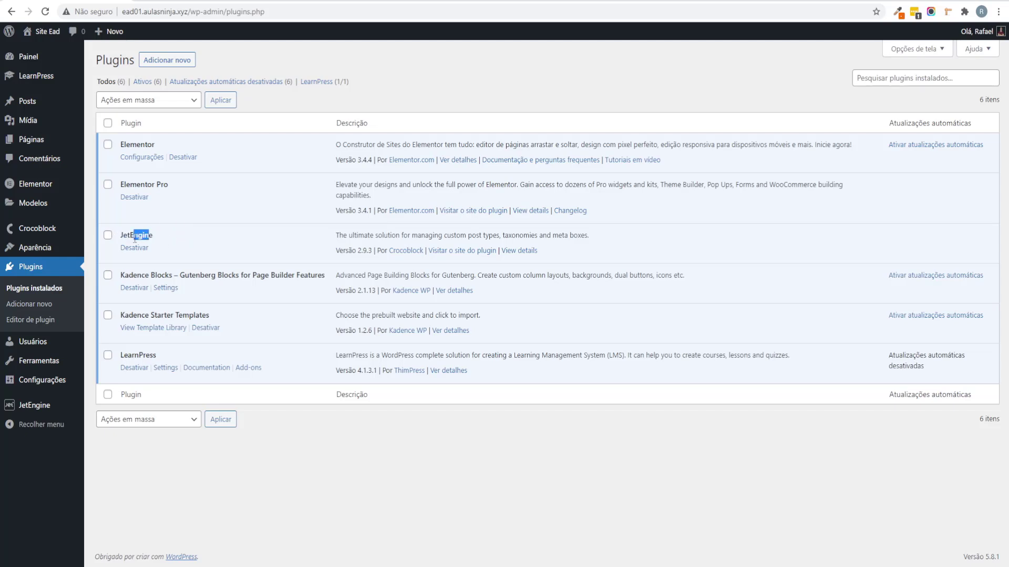
{"action": "left_click", "coordinate": [163, 243]}
{"action": "mouse_move", "coordinate": [55, 410]}
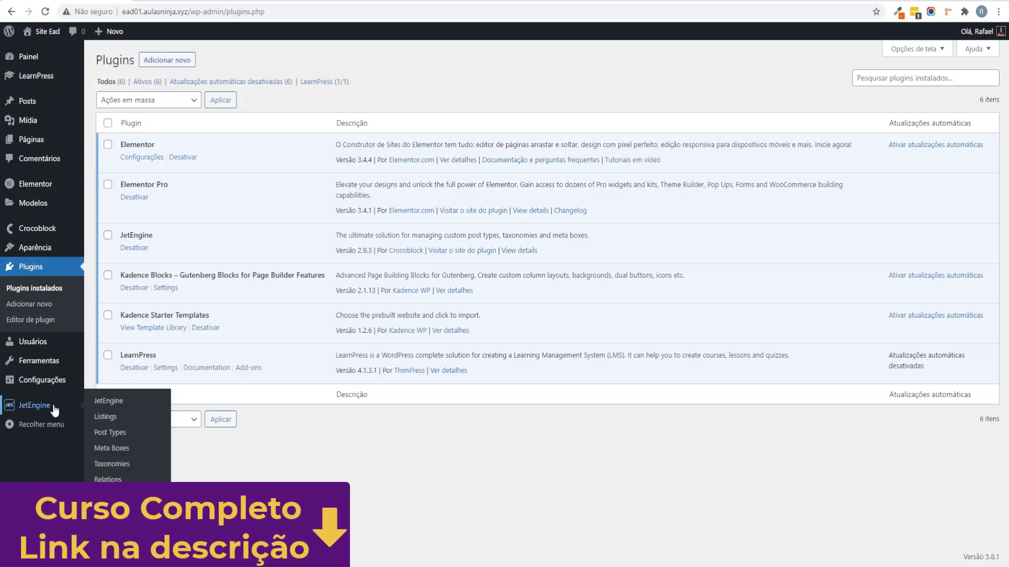
Step: Start a new JetEngine listing item with Courses as the source post type
{"action": "left_click", "coordinate": [108, 418]}
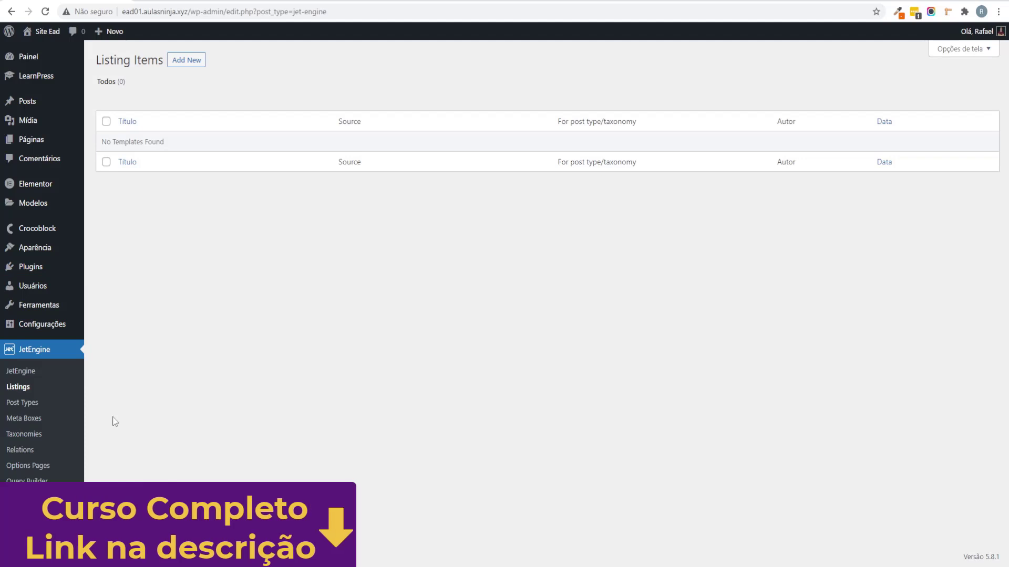
{"action": "left_click", "coordinate": [198, 58]}
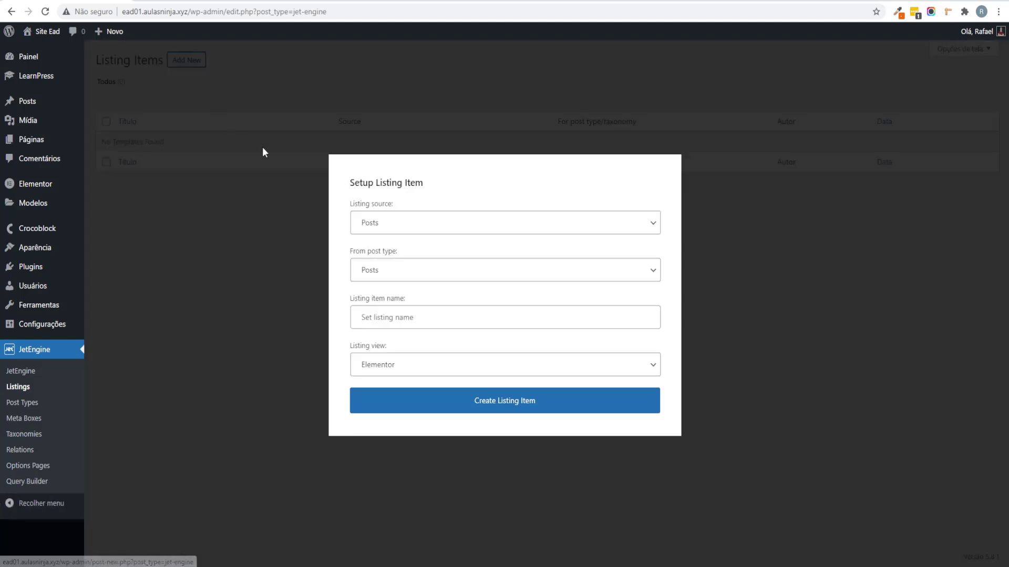
{"action": "left_click", "coordinate": [375, 275]}
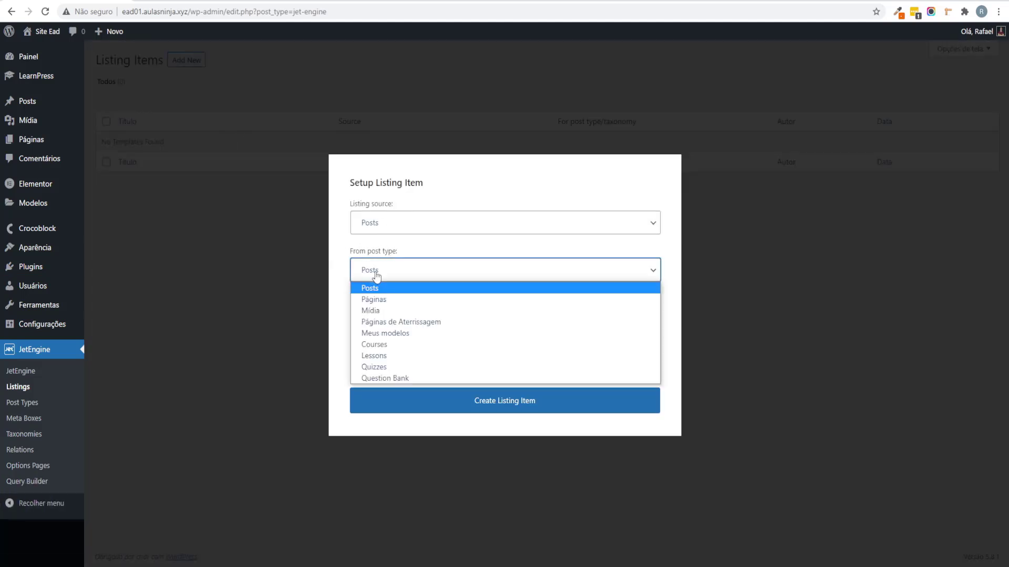
{"action": "left_click", "coordinate": [371, 345]}
Step: Name the listing item 'Cursos - Loop' and create it with the Elementor view
{"action": "left_click", "coordinate": [436, 322]}
{"action": "type", "text": "Cursos - Loop"}
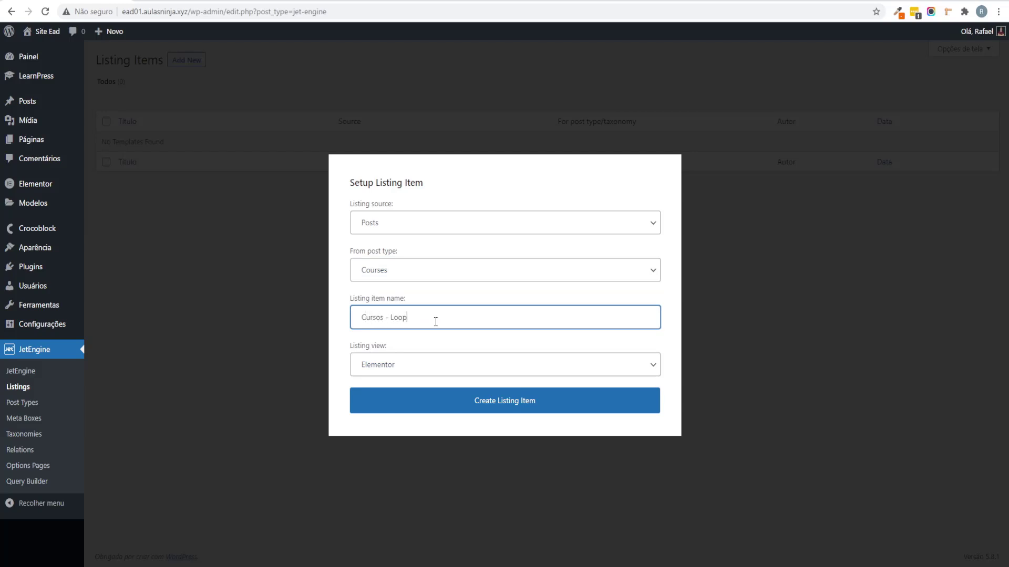
{"action": "left_click_drag", "start_coordinate": [423, 322], "coordinate": [401, 328]}
{"action": "left_click_drag", "start_coordinate": [393, 324], "coordinate": [449, 326]}
{"action": "left_click", "coordinate": [449, 326]}
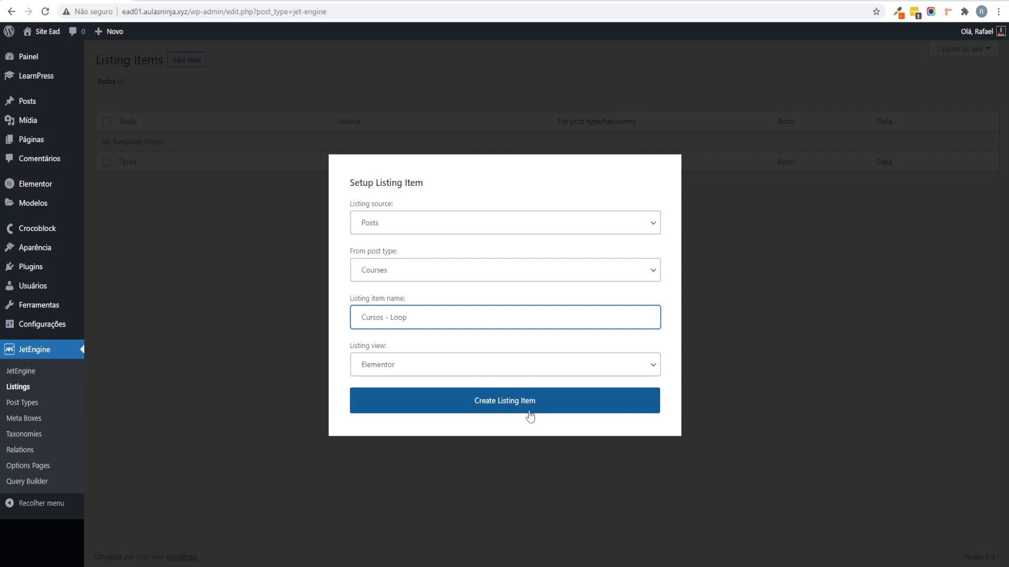
{"action": "left_click", "coordinate": [503, 417]}
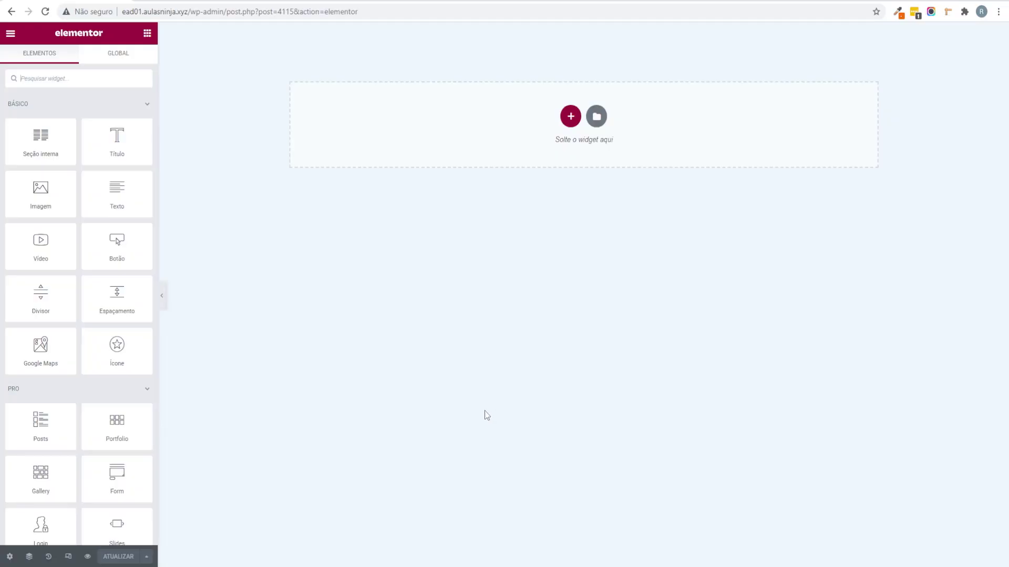
Step: Add a one-column section to the empty Cursos - Loop listing
{"action": "left_click", "coordinate": [571, 117]}
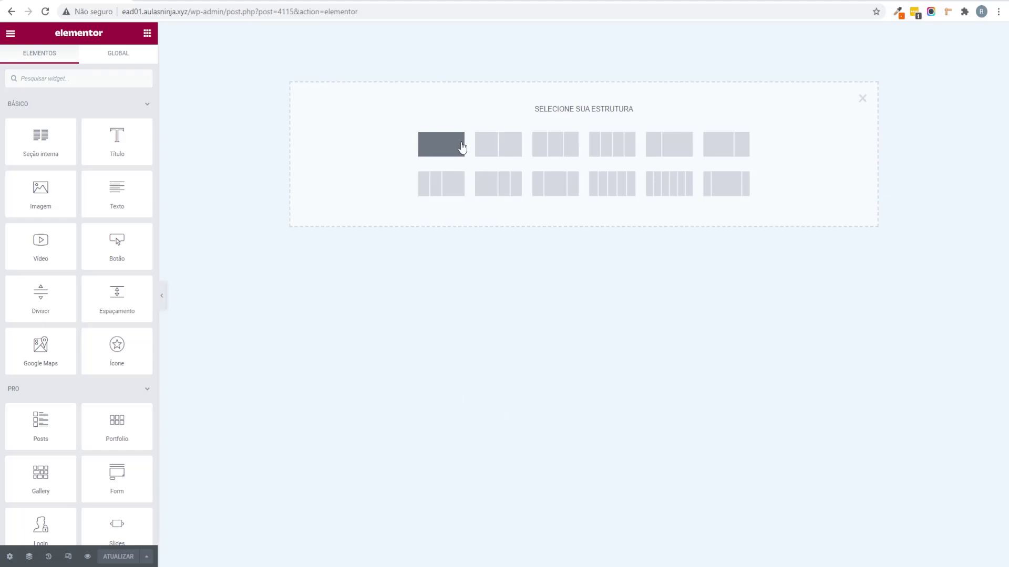
{"action": "left_click", "coordinate": [461, 148]}
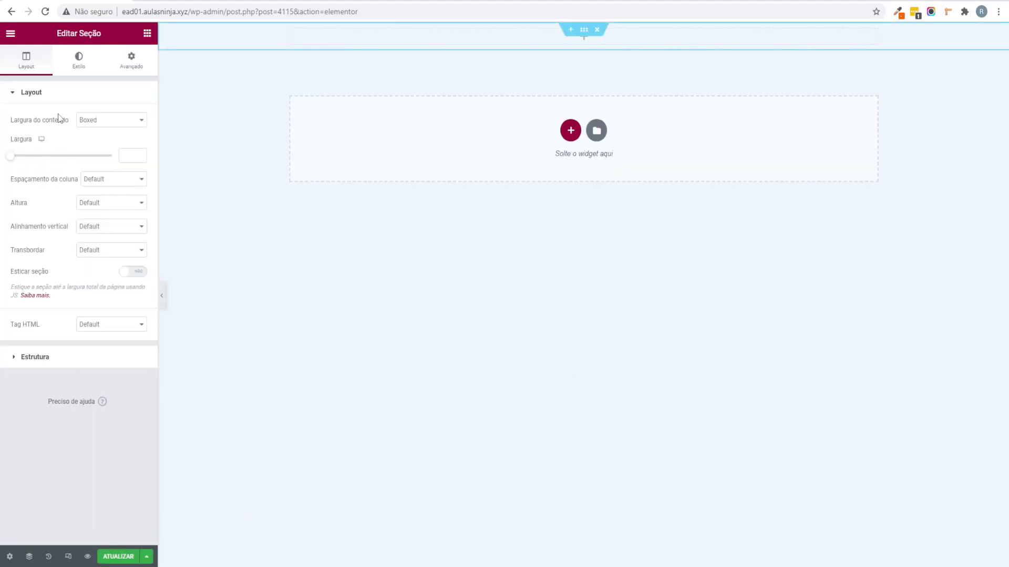
{"action": "left_click_drag", "start_coordinate": [75, 33], "coordinate": [141, 36]}
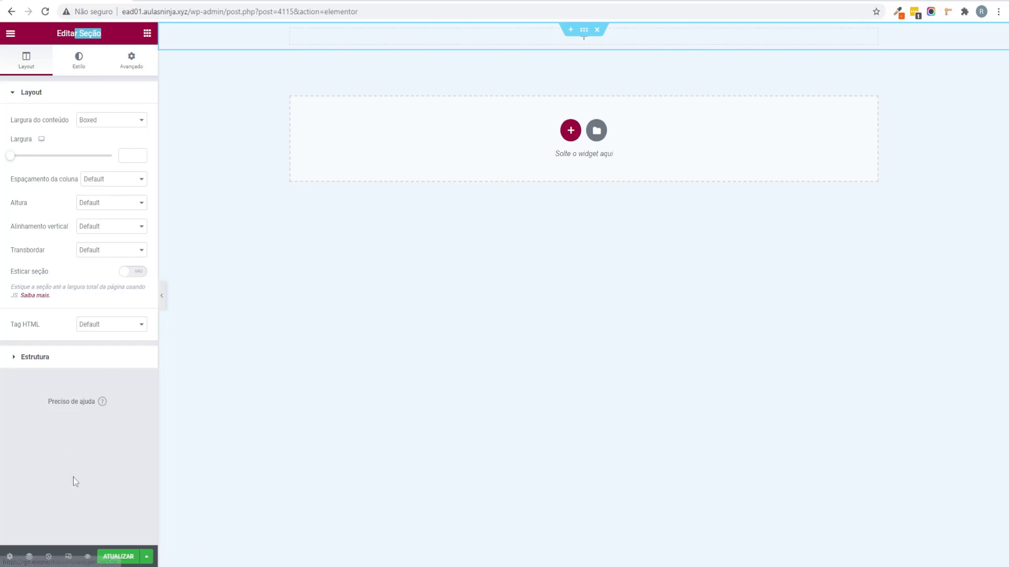
Step: Set the listing's Preview Width to 400 in the Listing Settings
{"action": "left_click", "coordinate": [10, 556]}
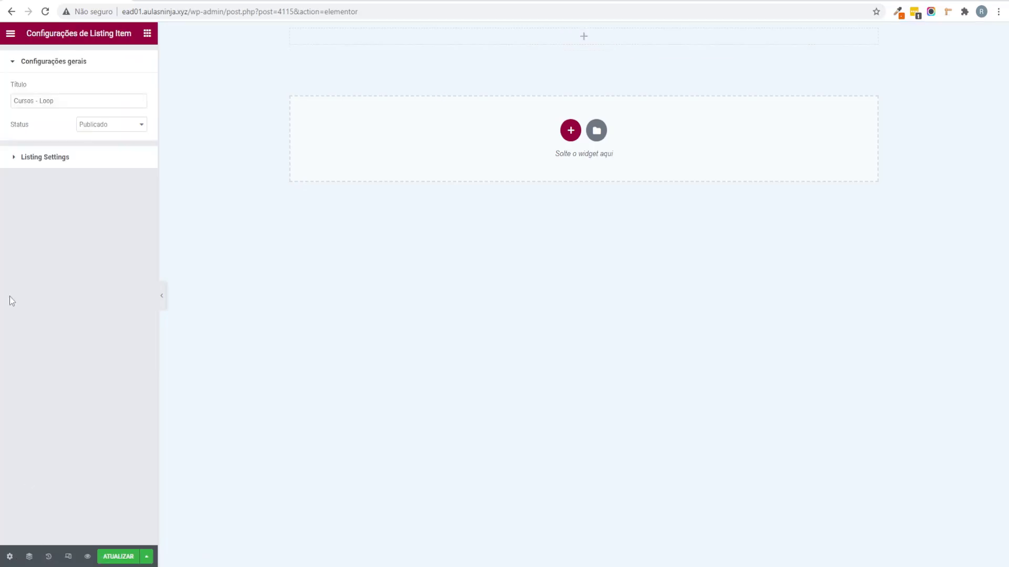
{"action": "left_click", "coordinate": [33, 160]}
{"action": "left_click_drag", "start_coordinate": [9, 238], "coordinate": [26, 239]}
{"action": "left_click_drag", "start_coordinate": [135, 234], "coordinate": [111, 238]}
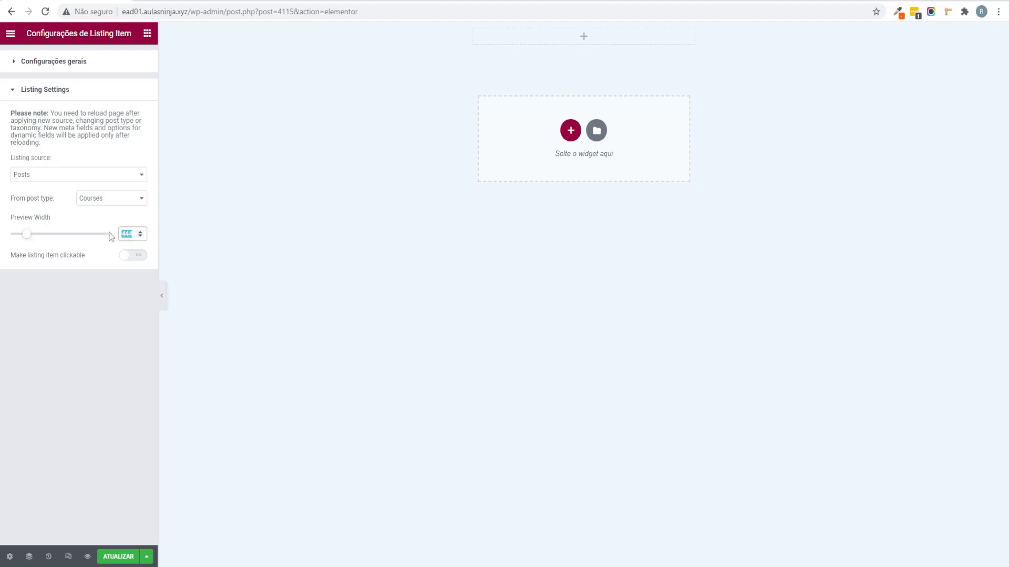
{"action": "type", "text": "400"}
Step: Collapse the Básico, Pro and Geral categories and drop a Dynamic Image into the section
{"action": "left_click", "coordinate": [148, 33]}
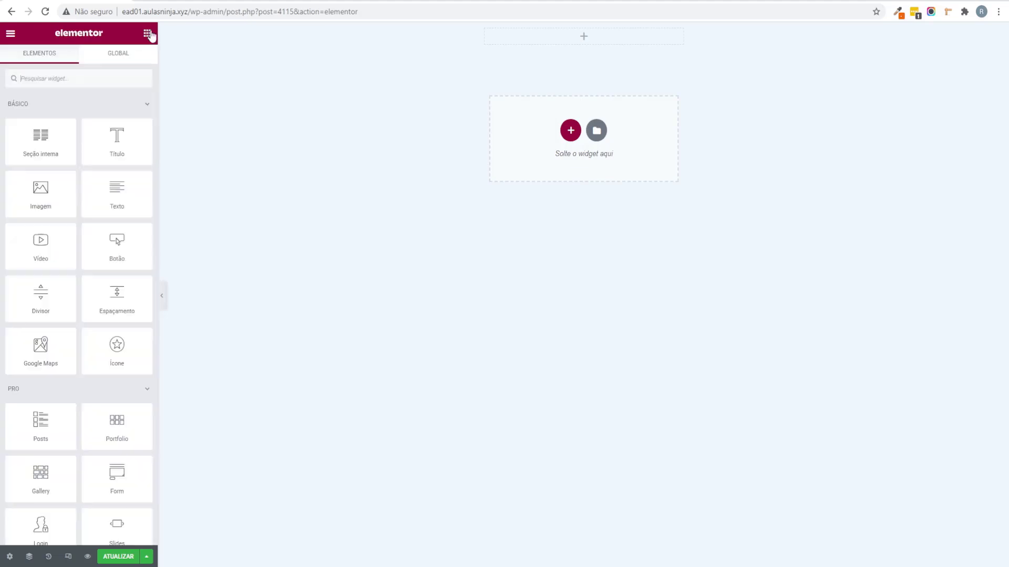
{"action": "left_click", "coordinate": [140, 107]}
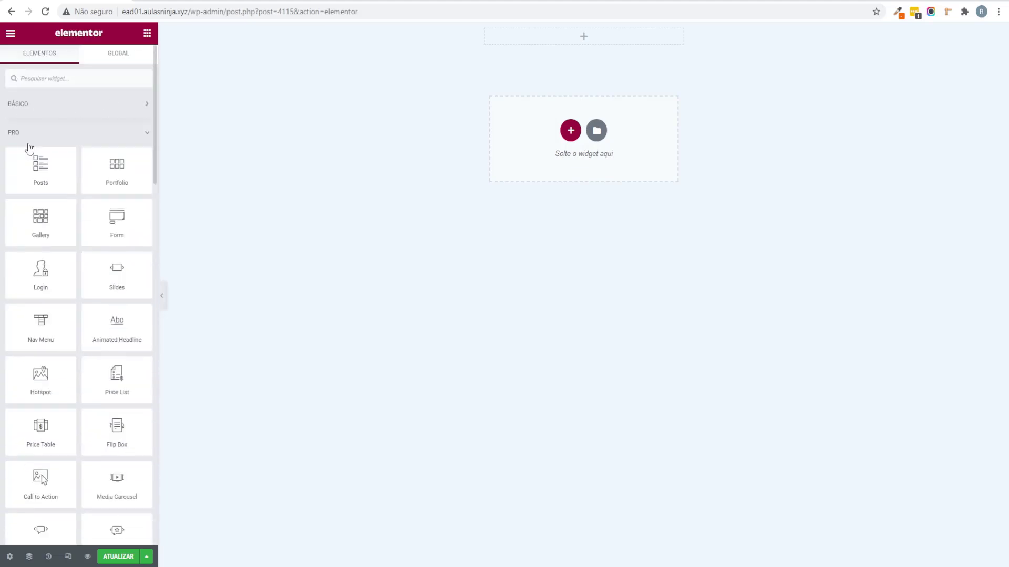
{"action": "scroll", "coordinate": [42, 210], "scroll_direction": "down", "scroll_amount": 7}
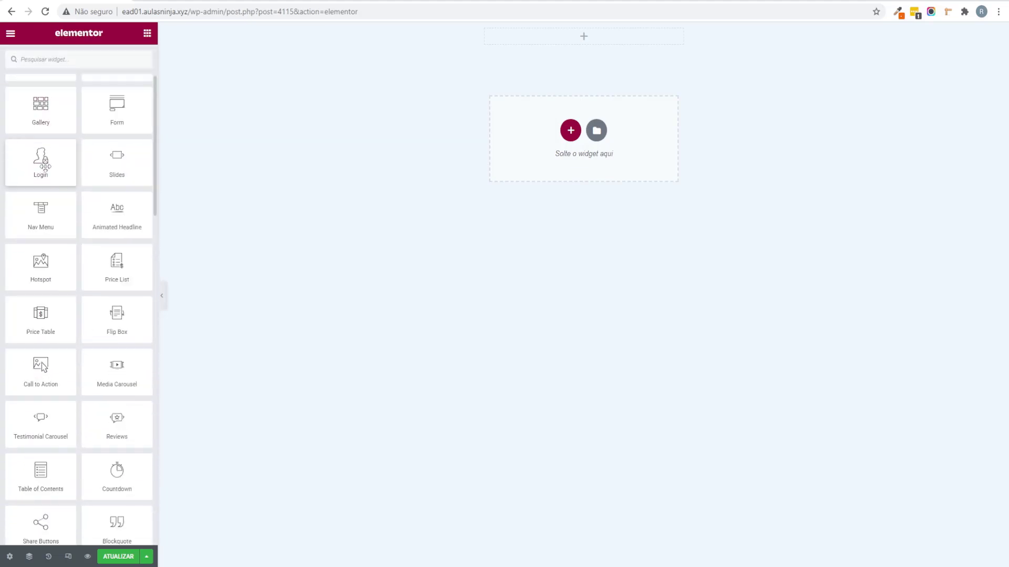
{"action": "scroll", "coordinate": [58, 267], "scroll_direction": "up", "scroll_amount": 7}
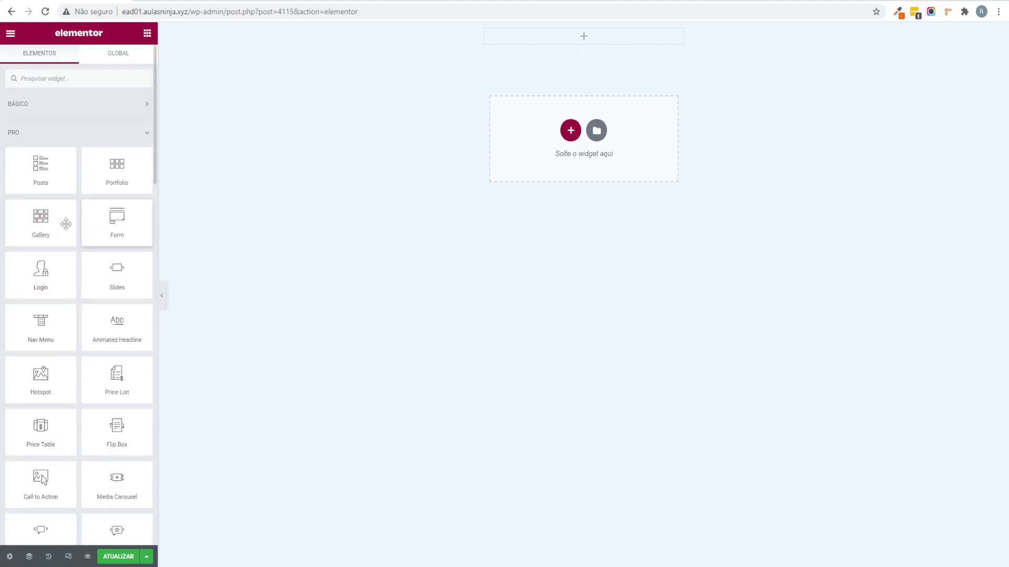
{"action": "left_click", "coordinate": [131, 138]}
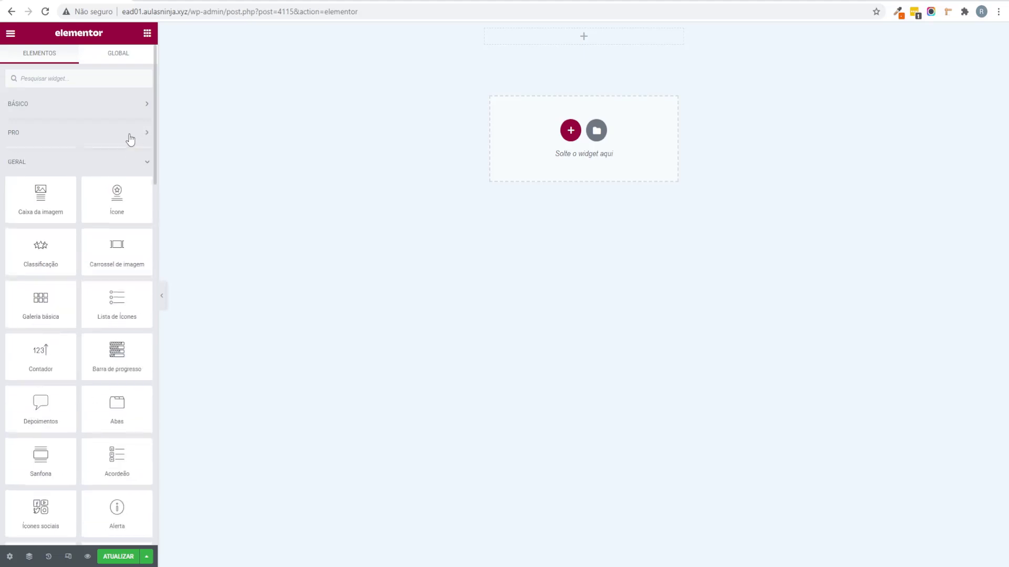
{"action": "left_click", "coordinate": [133, 163]}
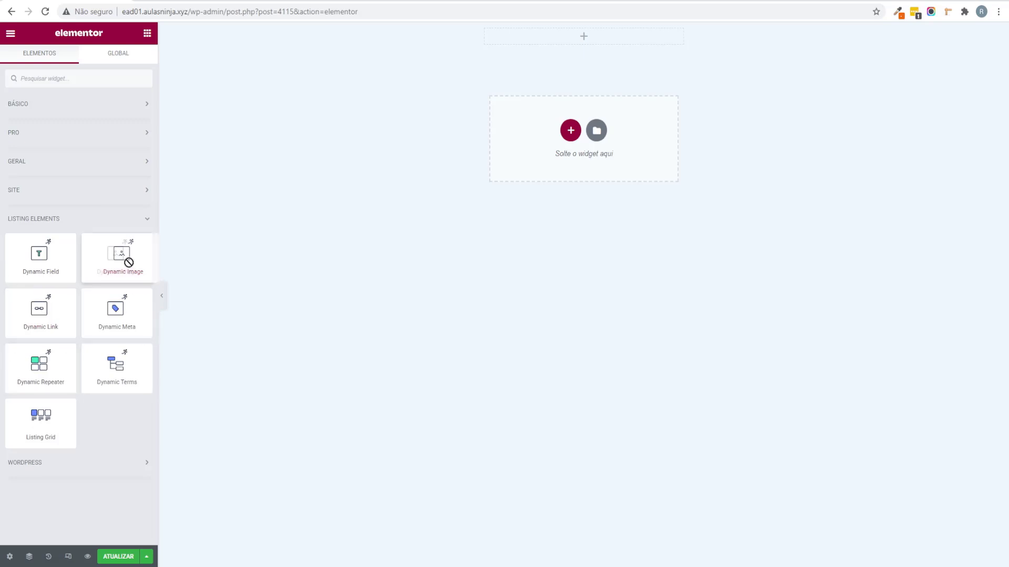
{"action": "left_click_drag", "start_coordinate": [128, 261], "coordinate": [596, 45]}
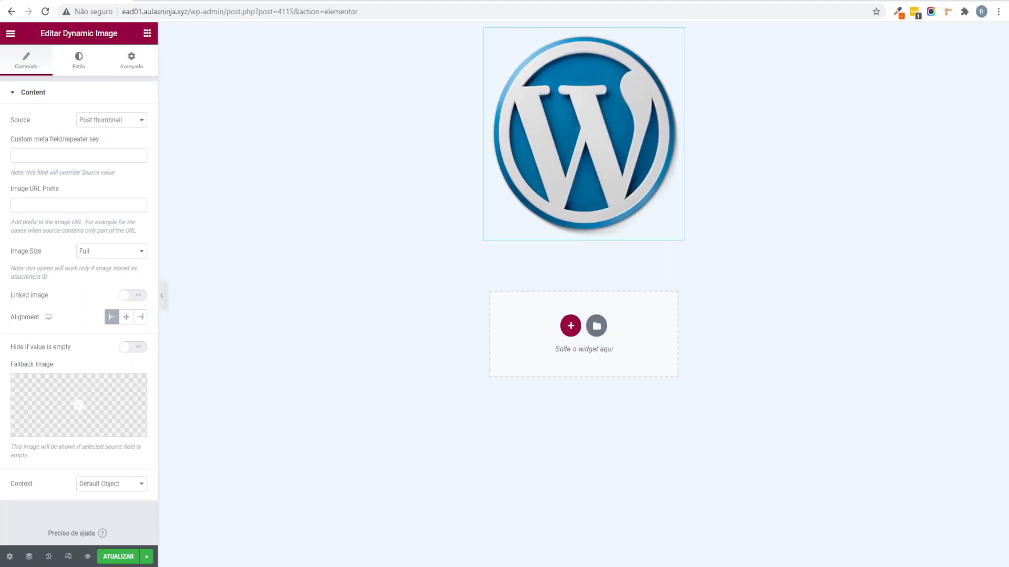
Step: Test an Image widget with the Featured Image tag below it, then delete it
{"action": "left_click", "coordinate": [147, 33]}
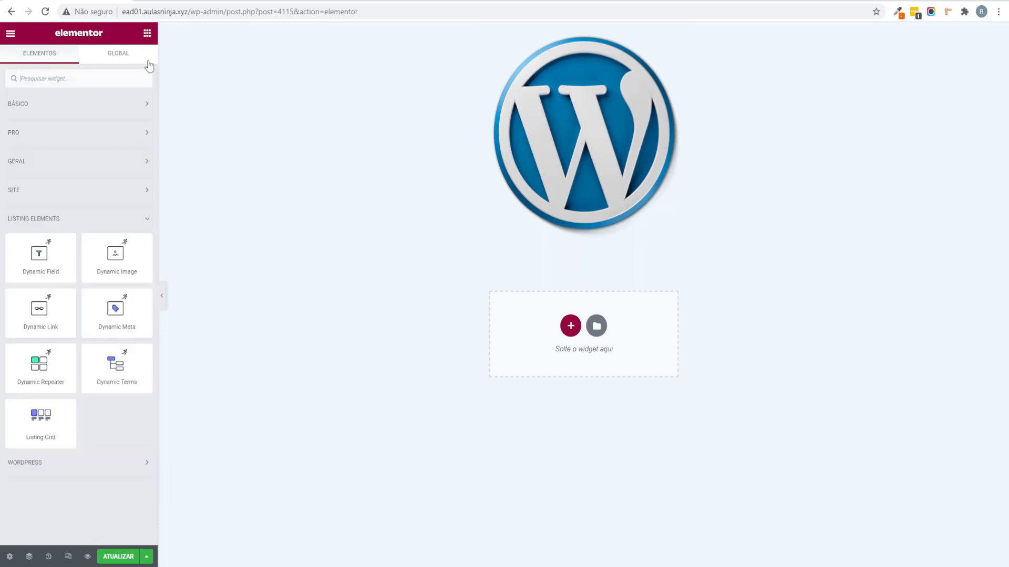
{"action": "left_click", "coordinate": [43, 105]}
{"action": "left_click_drag", "start_coordinate": [63, 202], "coordinate": [599, 195]}
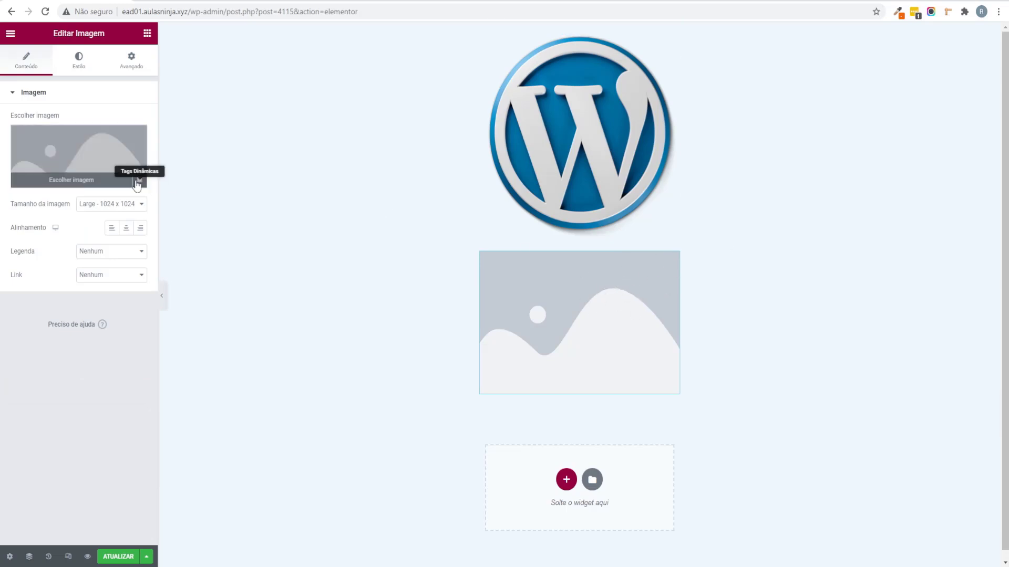
{"action": "left_click", "coordinate": [138, 180]}
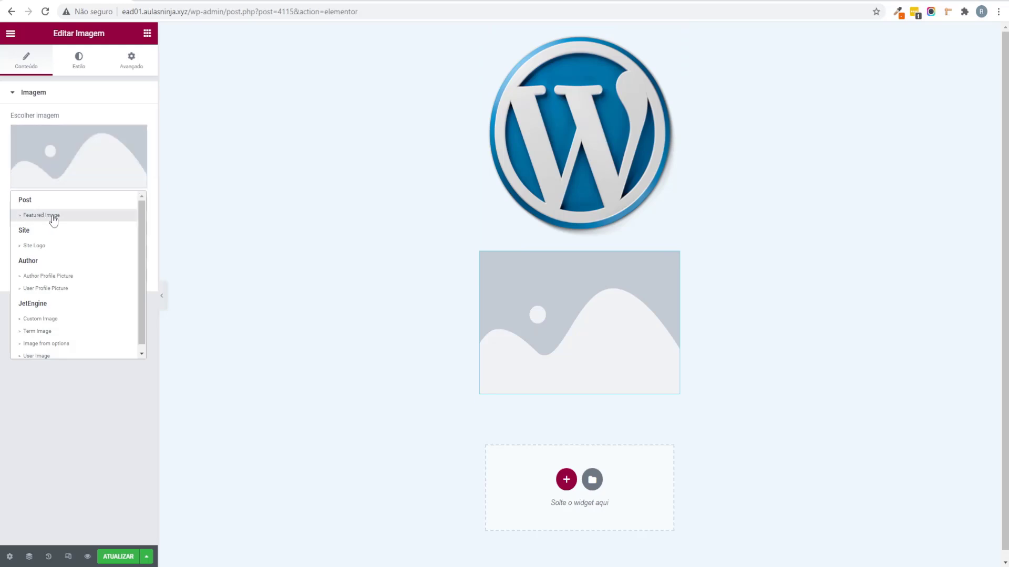
{"action": "left_click", "coordinate": [52, 215]}
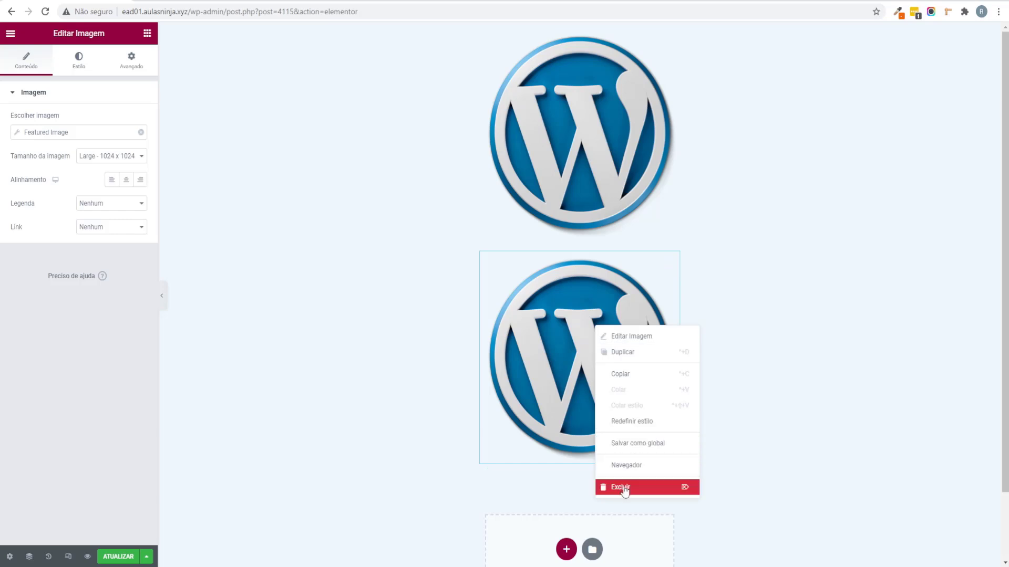
{"action": "left_click", "coordinate": [622, 487]}
{"action": "left_click", "coordinate": [135, 102]}
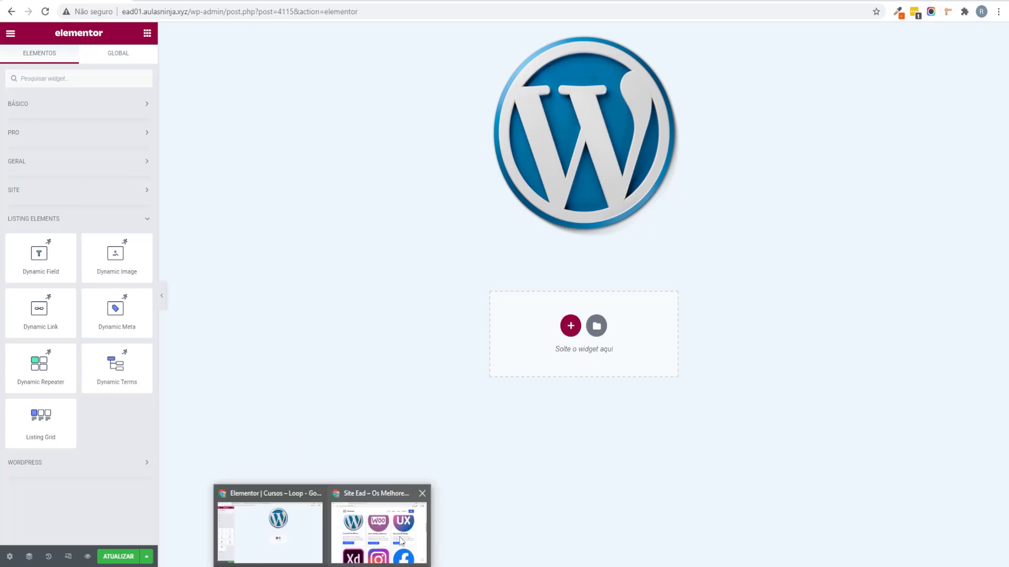
Step: Check the course title on the reference site's card, then minimize the reference window
{"action": "left_click", "coordinate": [402, 541]}
{"action": "left_click_drag", "start_coordinate": [760, 127], "coordinate": [525, 46]}
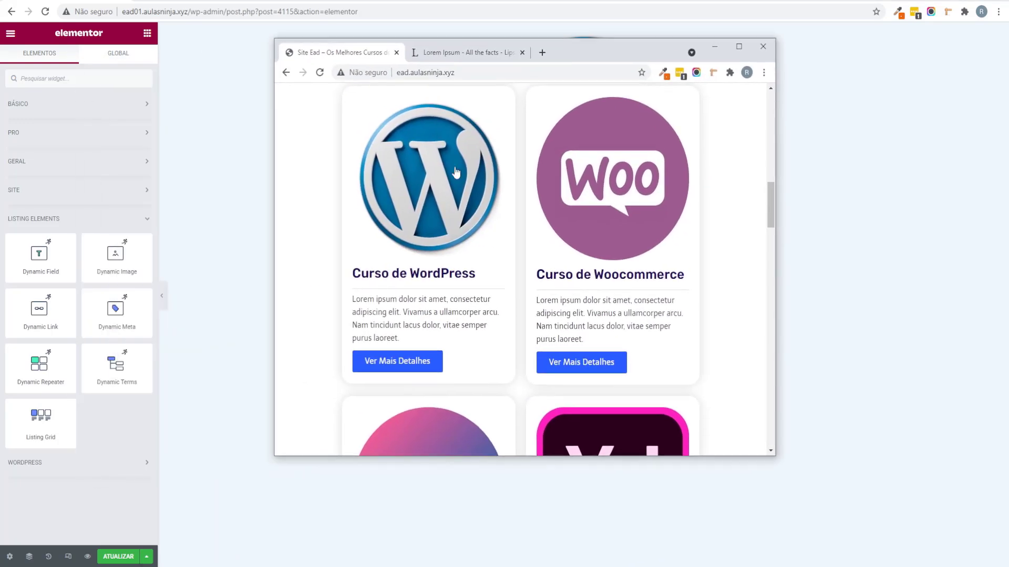
{"action": "left_click_drag", "start_coordinate": [368, 273], "coordinate": [416, 276]}
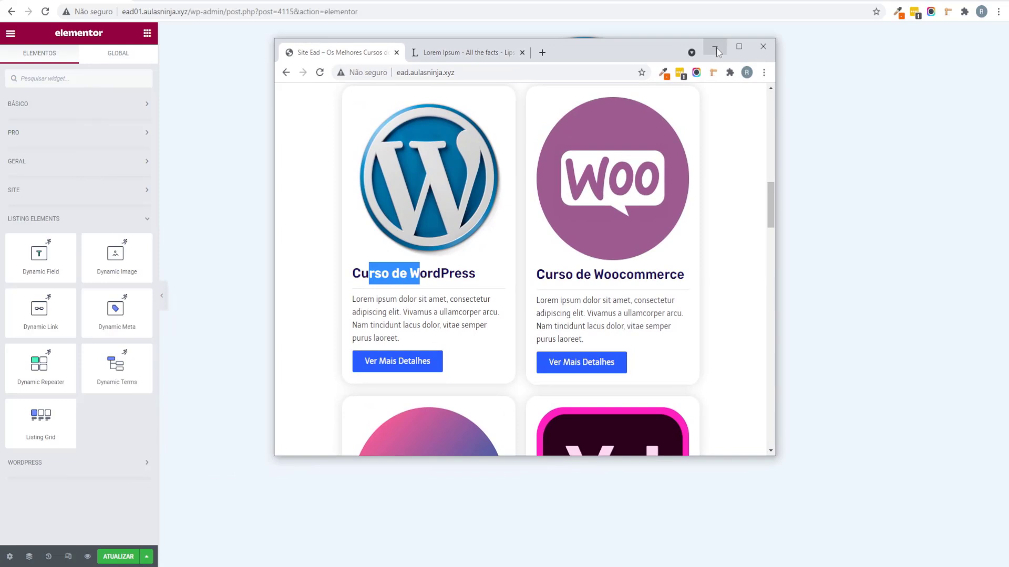
{"action": "left_click", "coordinate": [715, 46]}
Step: Add a Dynamic Field under the image using Post/Term/User/Object Data and the Title field
{"action": "left_click_drag", "start_coordinate": [47, 270], "coordinate": [525, 234]}
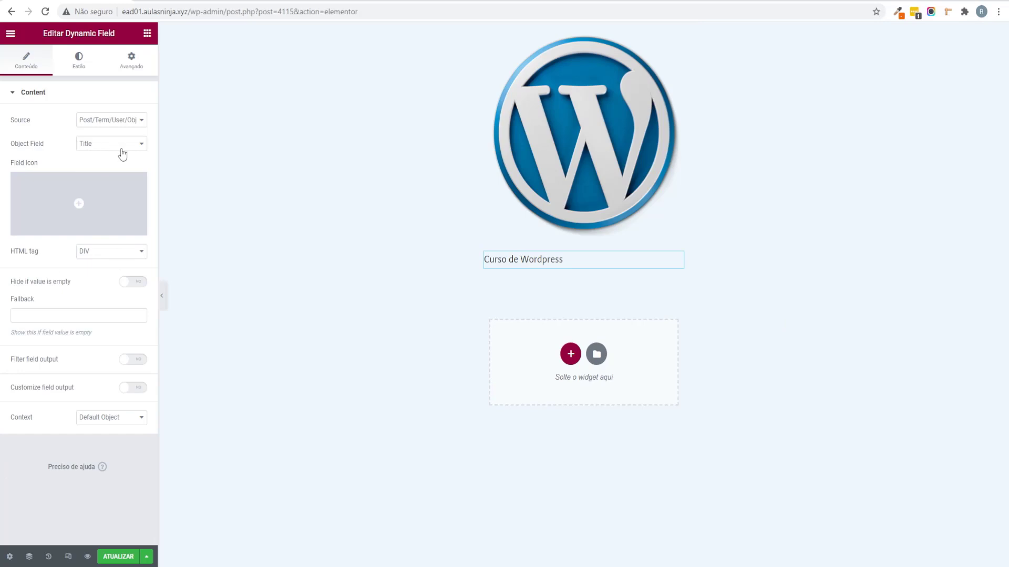
{"action": "left_click", "coordinate": [120, 146]}
{"action": "left_click", "coordinate": [101, 121]}
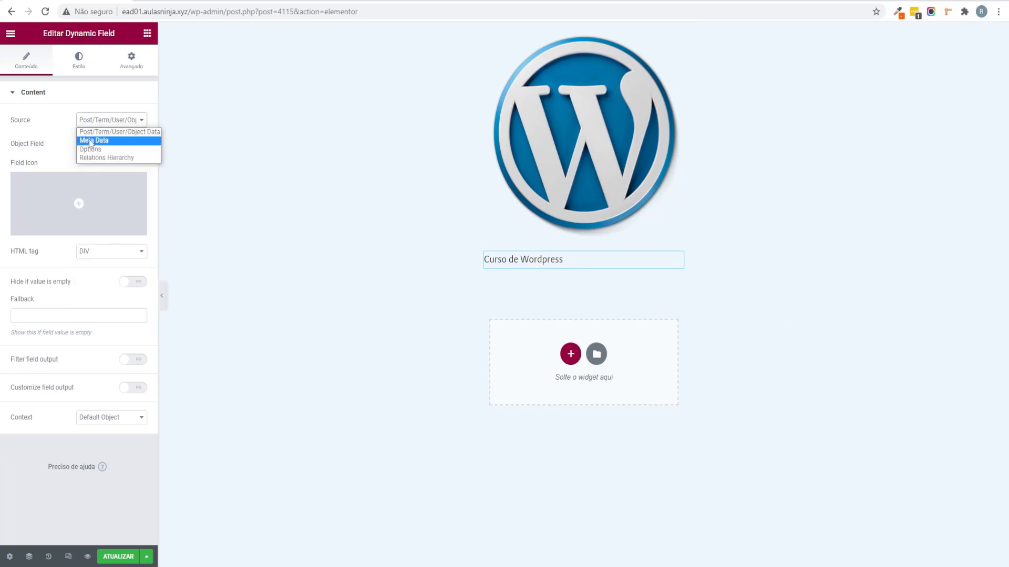
{"action": "left_click", "coordinate": [105, 132]}
{"action": "left_click", "coordinate": [97, 145]}
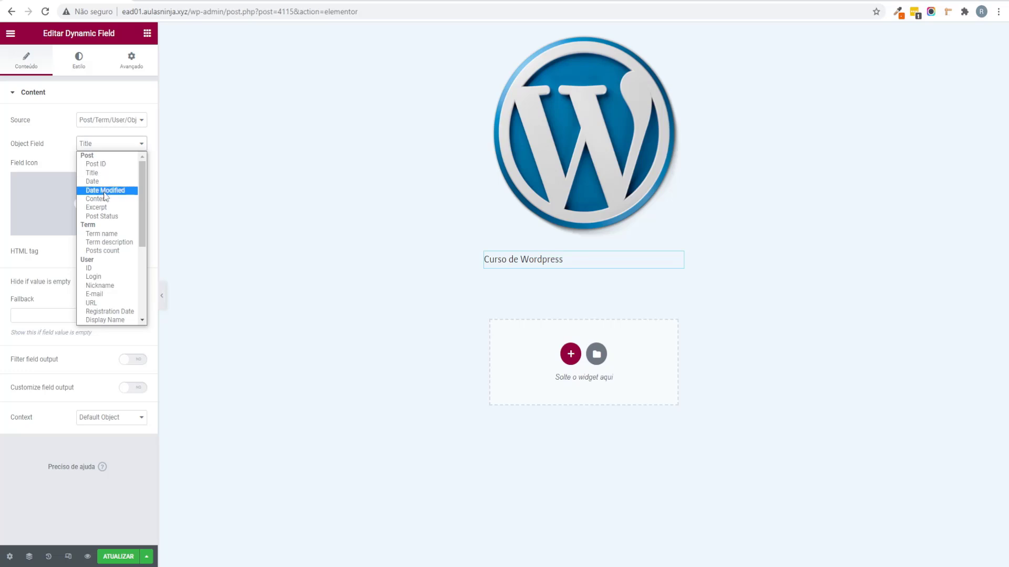
{"action": "left_click", "coordinate": [155, 55]}
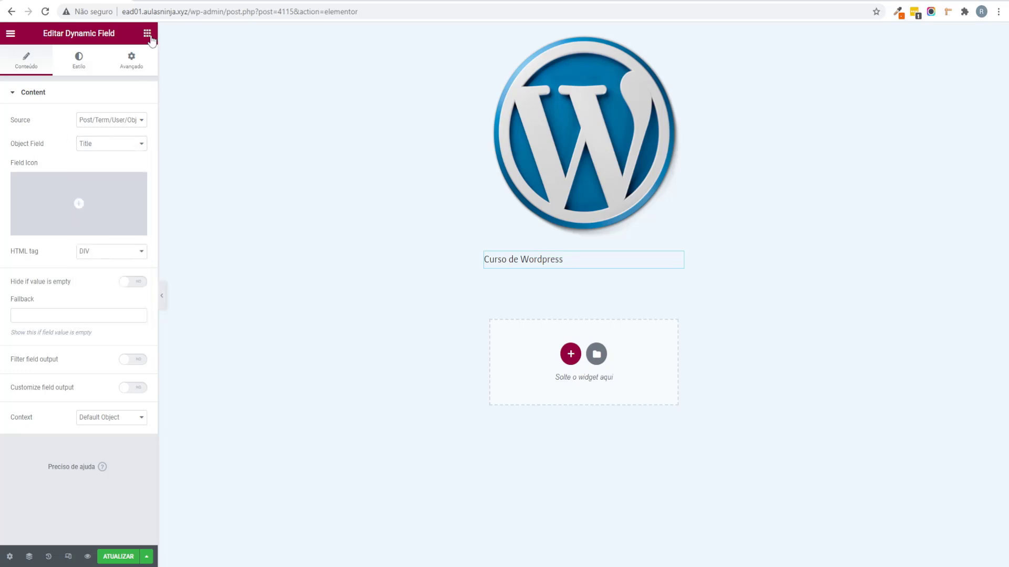
{"action": "left_click", "coordinate": [147, 33]}
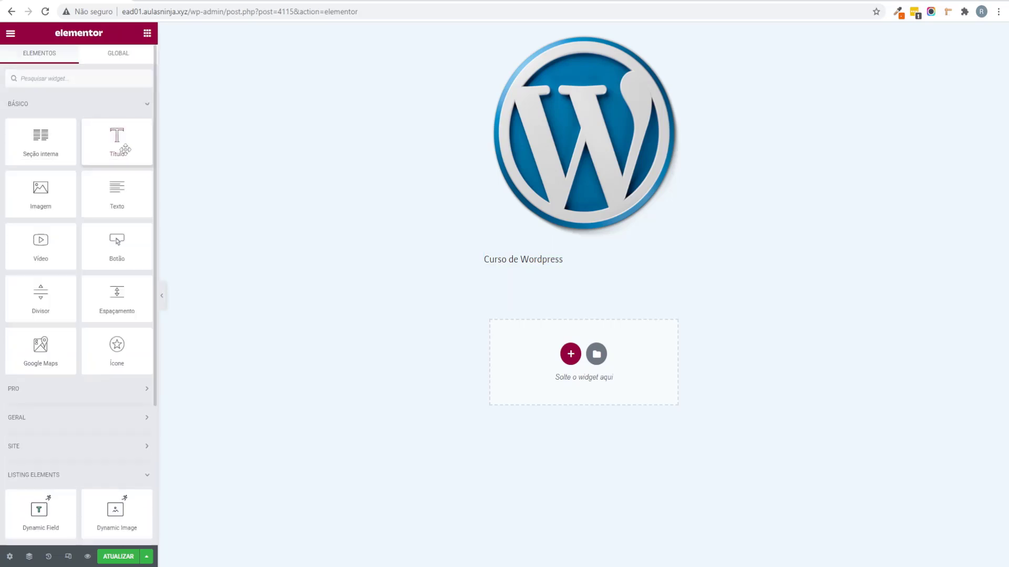
Step: Try a Post Title heading below the course title field, then delete it with Excluir
{"action": "left_click_drag", "start_coordinate": [117, 141], "coordinate": [562, 282]}
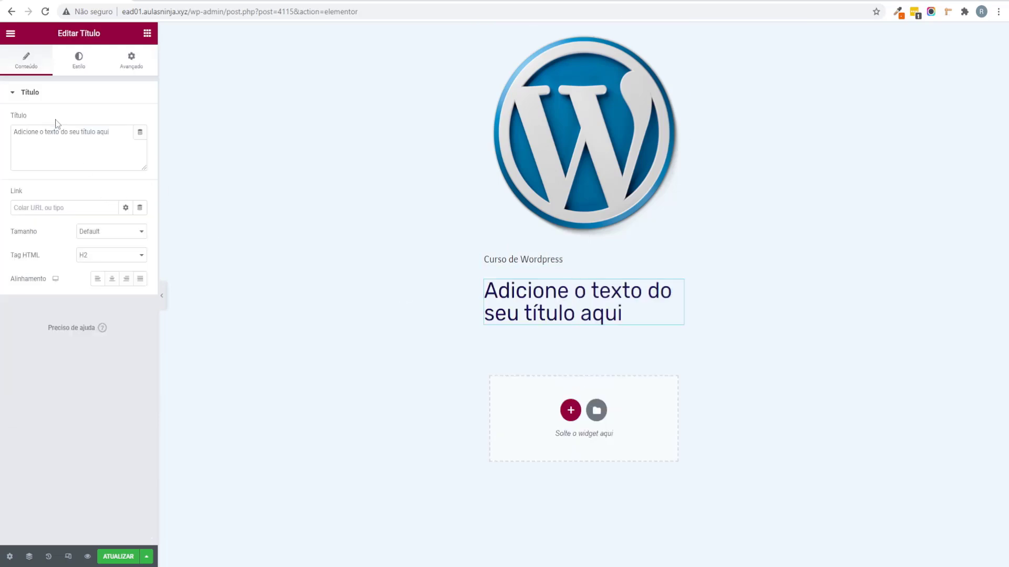
{"action": "left_click", "coordinate": [140, 134]}
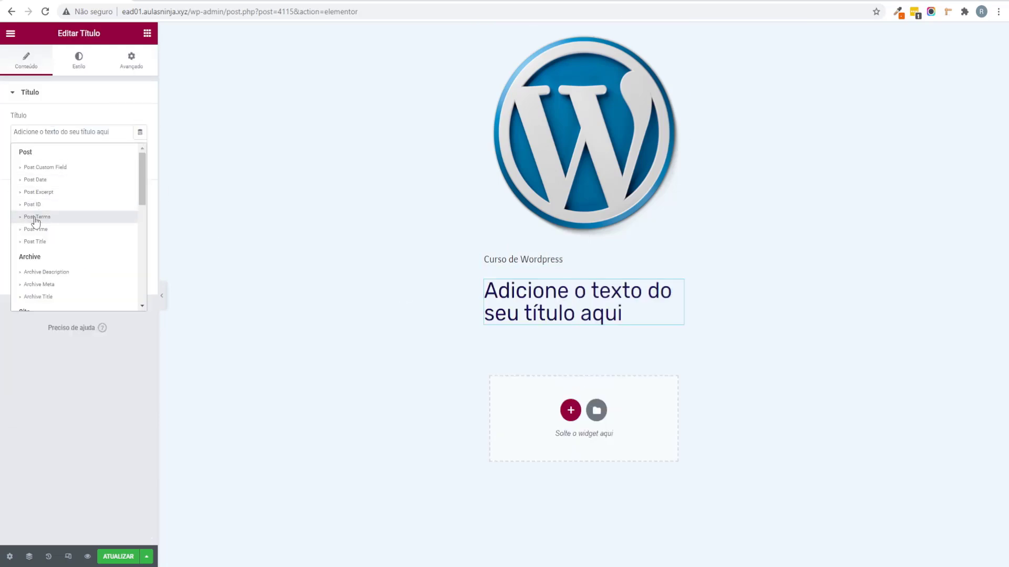
{"action": "left_click", "coordinate": [29, 242]}
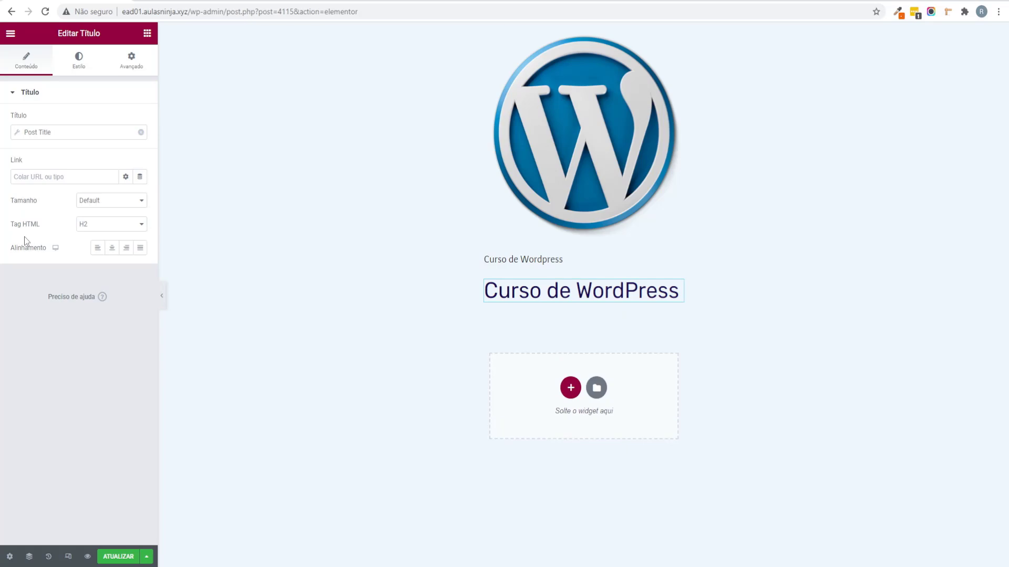
{"action": "right_click", "coordinate": [565, 292]}
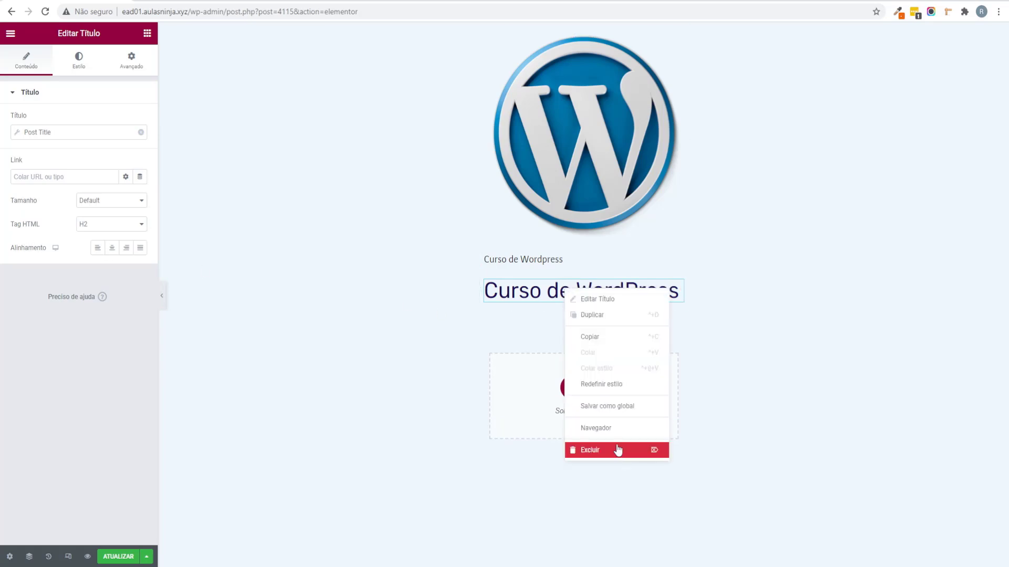
{"action": "left_click", "coordinate": [619, 450]}
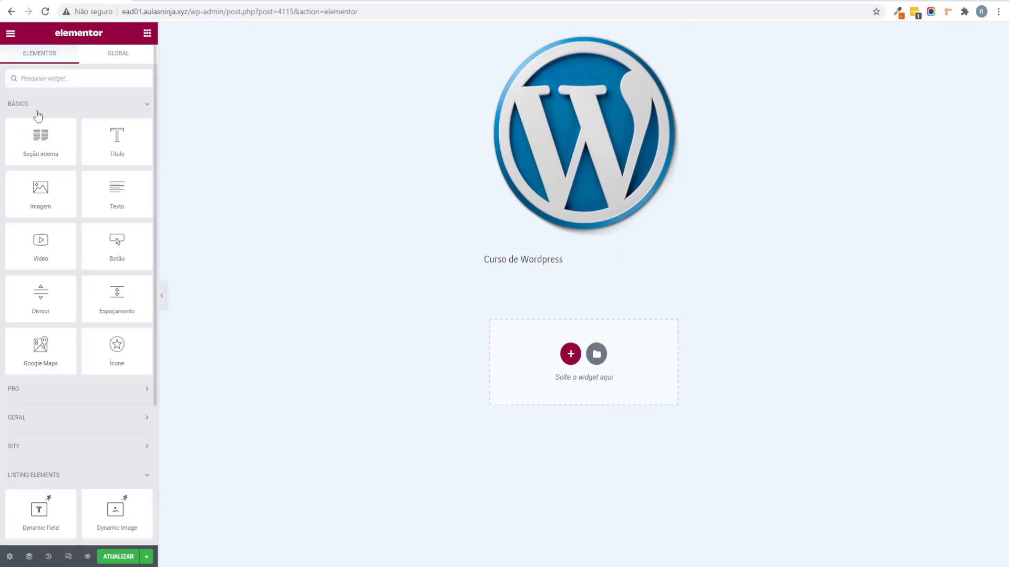
{"action": "left_click", "coordinate": [62, 113]}
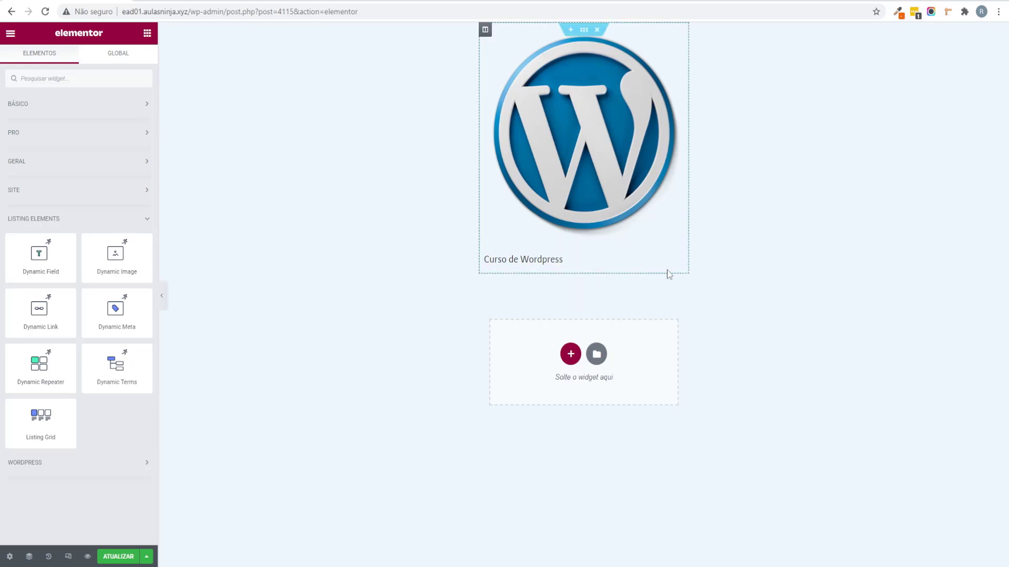
Step: Try the global Theme Accent colour on the dynamic course title
{"action": "left_click", "coordinate": [677, 259]}
{"action": "left_click", "coordinate": [74, 62]}
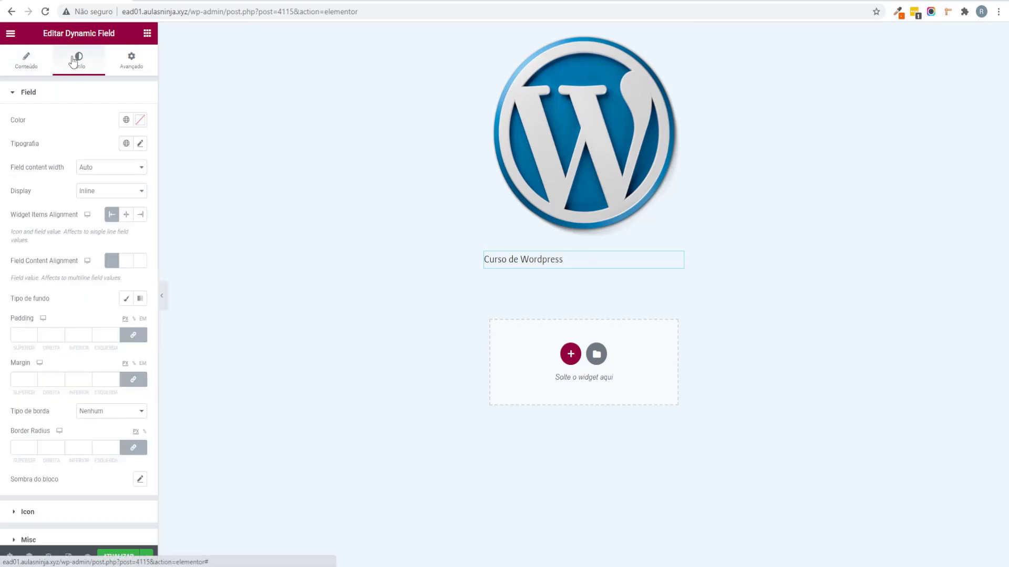
{"action": "left_click", "coordinate": [126, 120]}
{"action": "scroll", "coordinate": [74, 236], "scroll_direction": "down", "scroll_amount": 3}
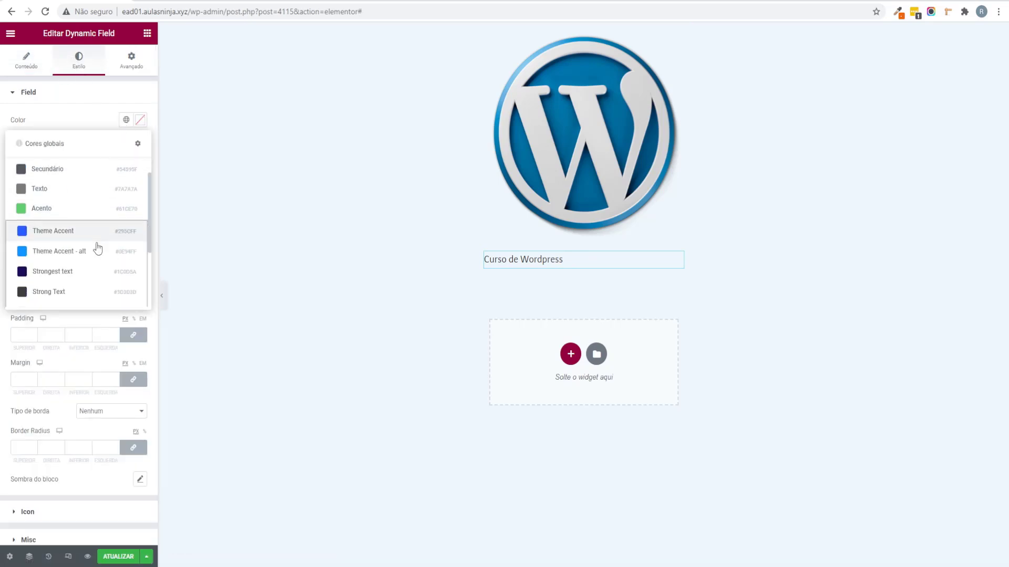
{"action": "left_click", "coordinate": [77, 204]}
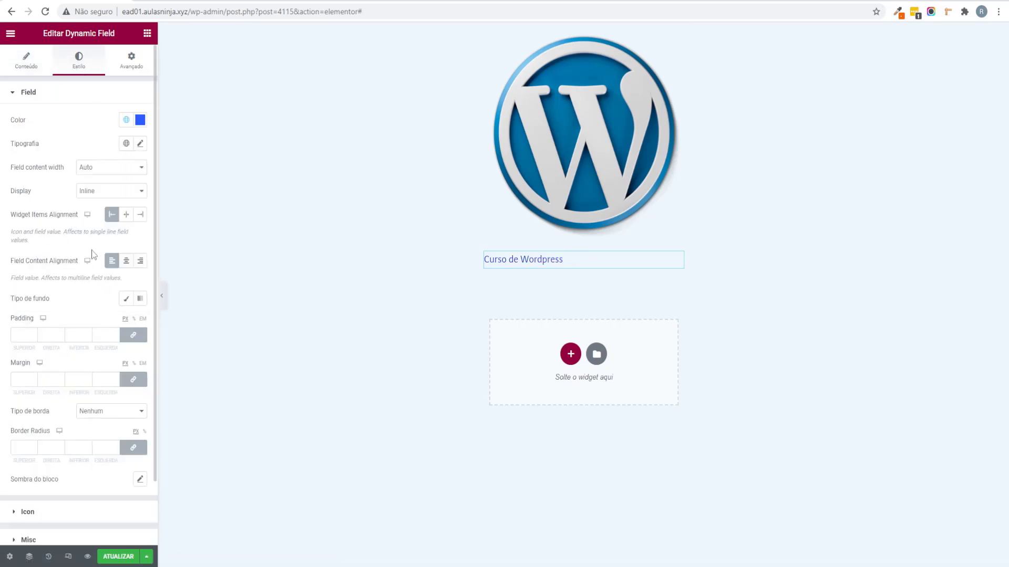
{"action": "left_click", "coordinate": [126, 120]}
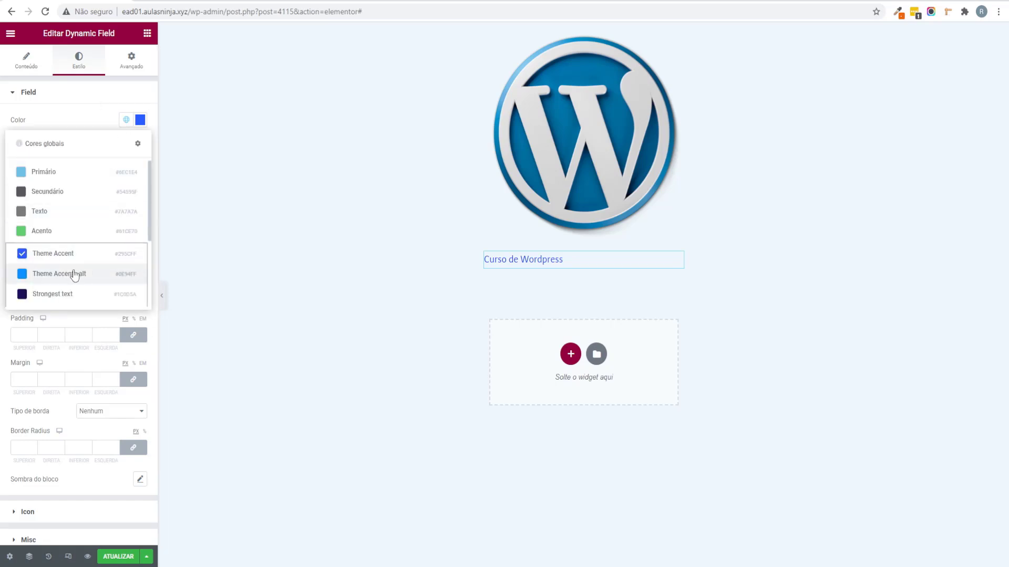
{"action": "left_click", "coordinate": [3, 147]}
Step: Set the course title typography to Rubik at 24 px
{"action": "left_click", "coordinate": [139, 145]}
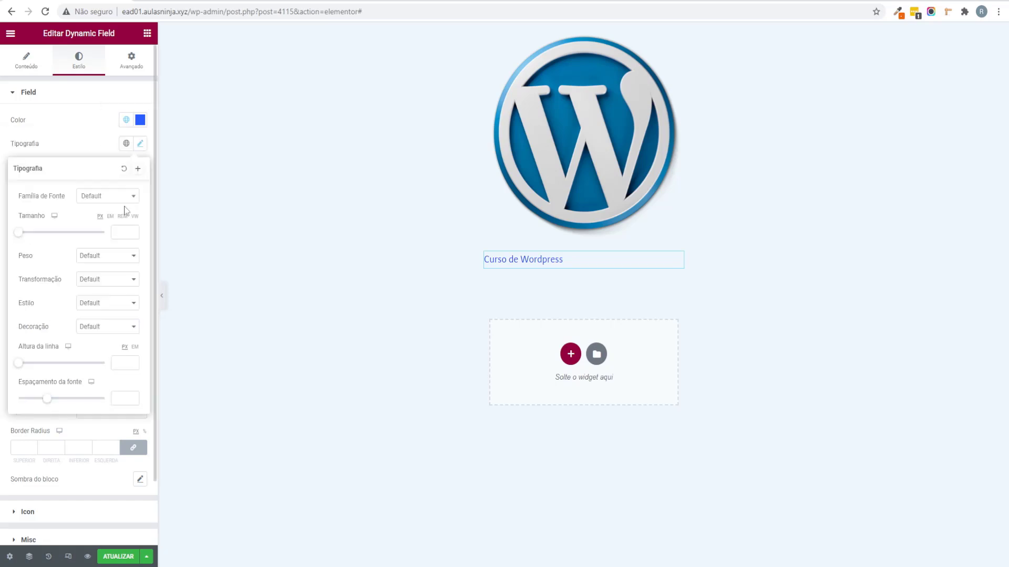
{"action": "left_click", "coordinate": [111, 196]}
{"action": "type", "text": "rubik"}
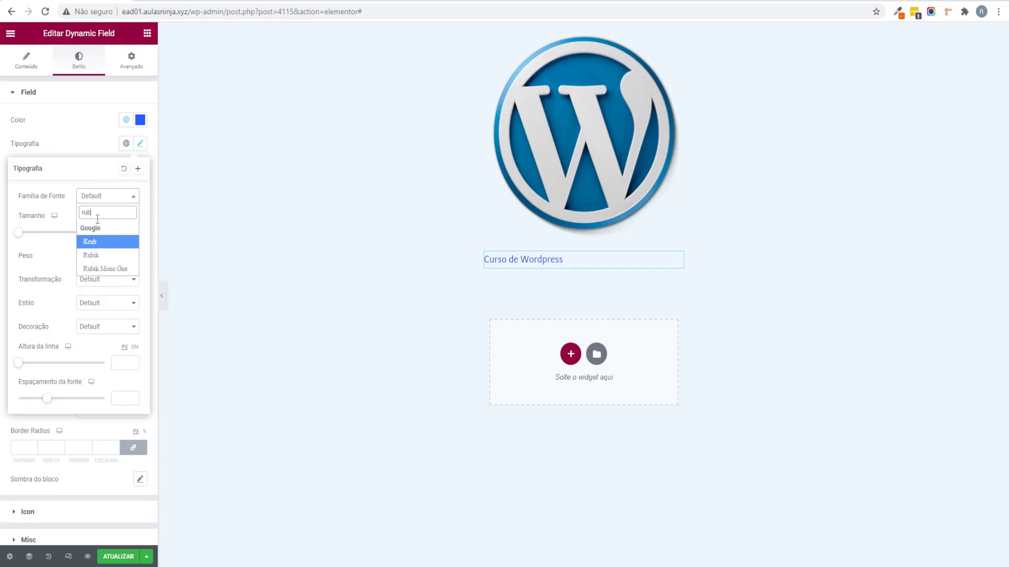
{"action": "left_click", "coordinate": [104, 242]}
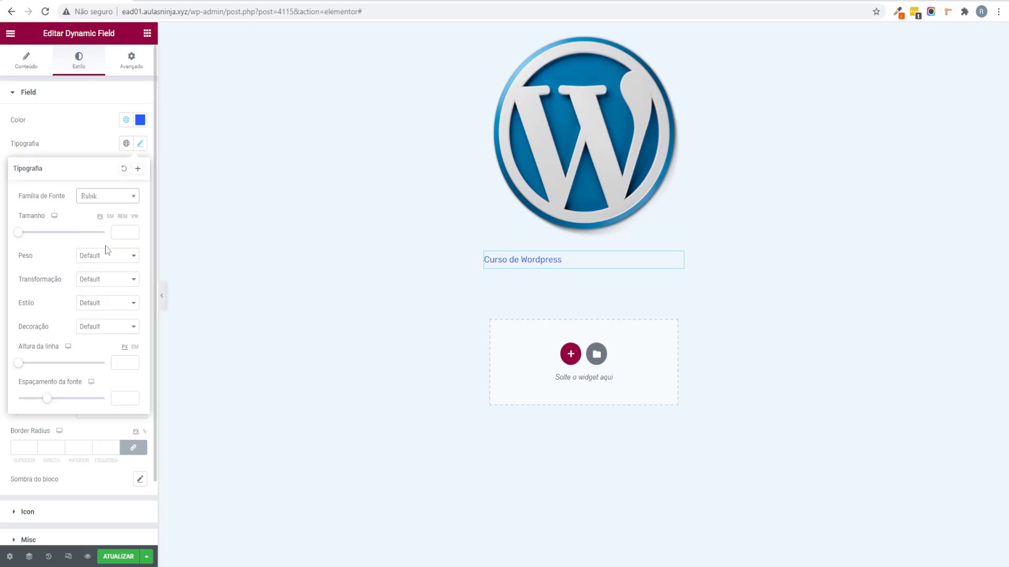
{"action": "left_click", "coordinate": [115, 231]}
{"action": "type", "text": "24"}
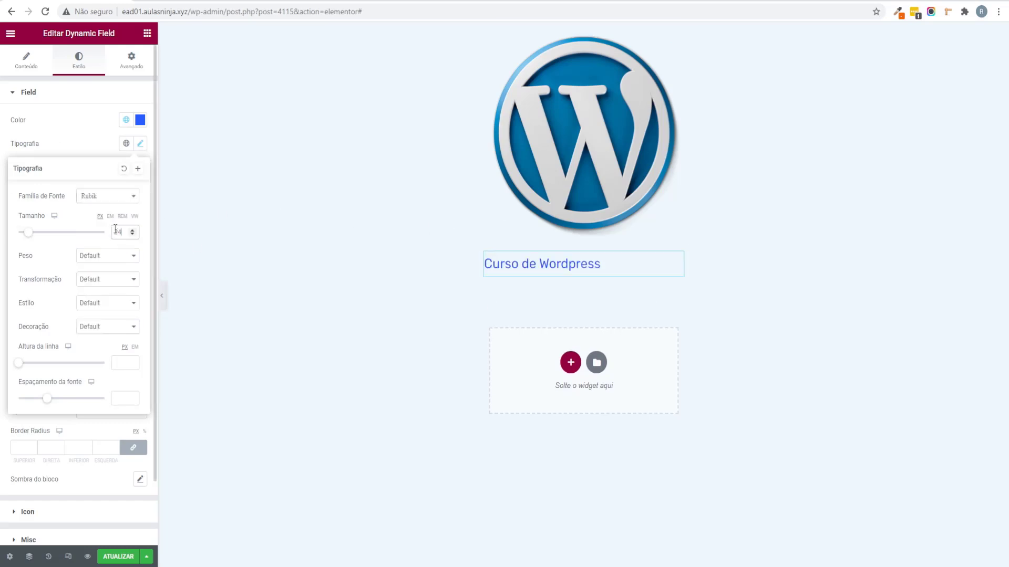
{"action": "left_click", "coordinate": [3, 236]}
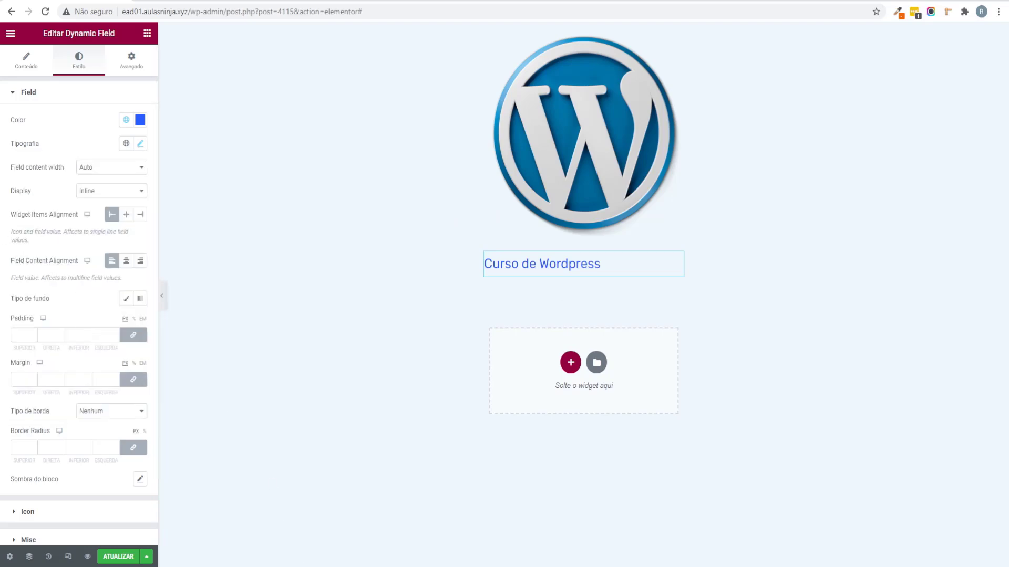
Step: Give the title the dark Strongest text colour and font weight 600 after trying 700
{"action": "mouse_move", "coordinate": [386, 552]}
{"action": "left_click", "coordinate": [383, 555]}
{"action": "left_click", "coordinate": [484, 297]}
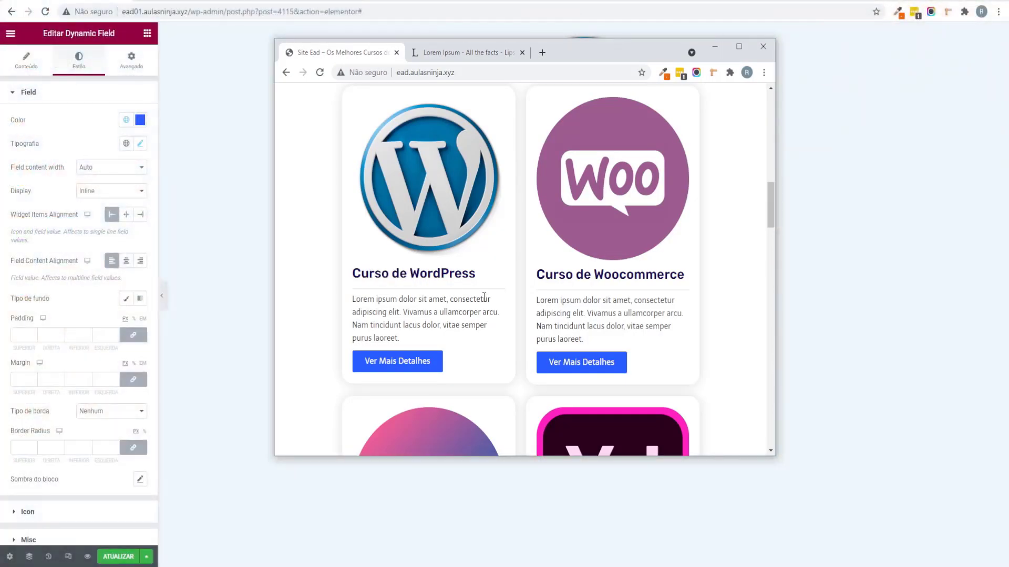
{"action": "left_click", "coordinate": [126, 120]}
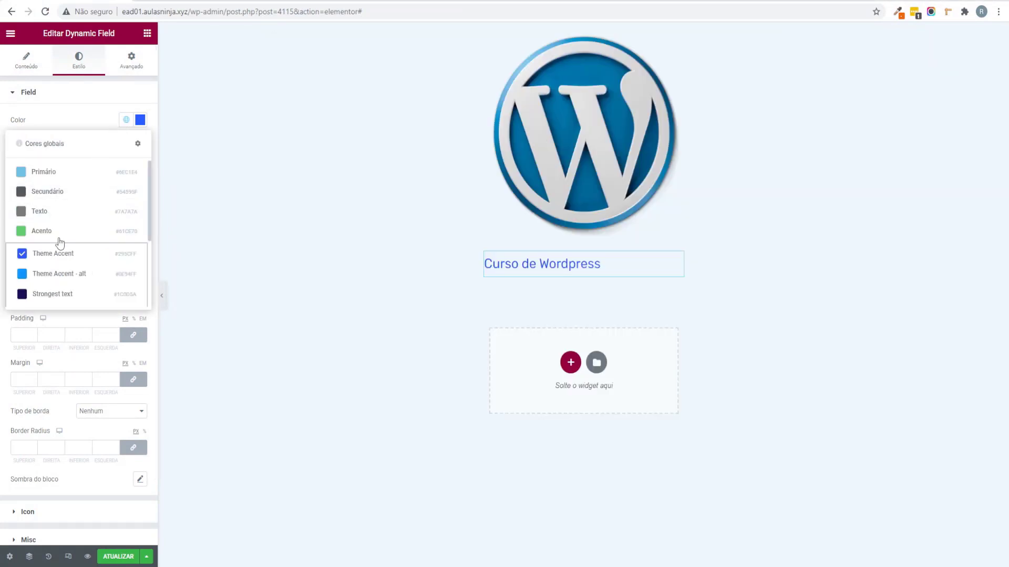
{"action": "left_click", "coordinate": [73, 295]}
{"action": "left_click", "coordinate": [140, 143]}
{"action": "left_click", "coordinate": [111, 255]}
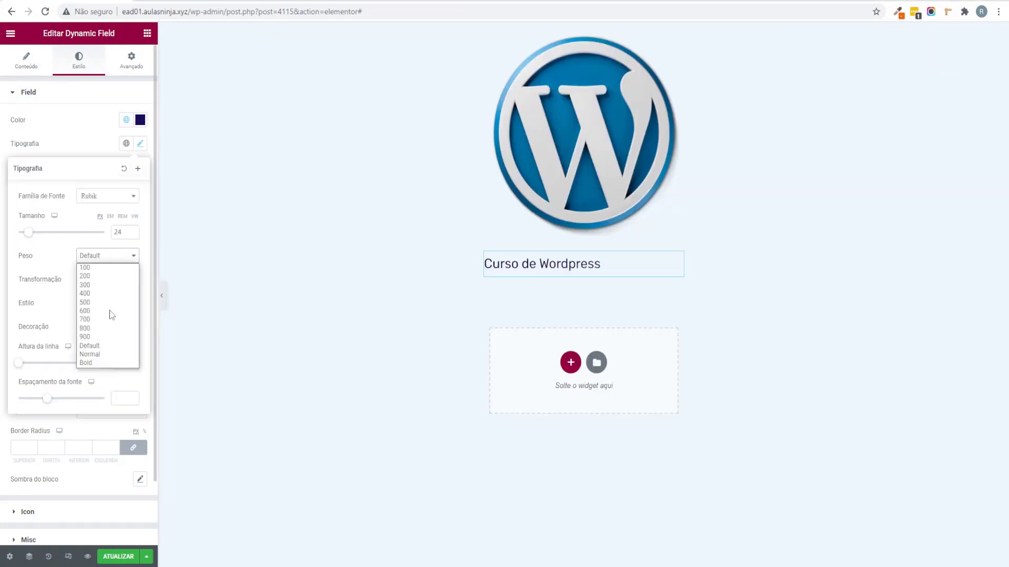
{"action": "left_click", "coordinate": [97, 319]}
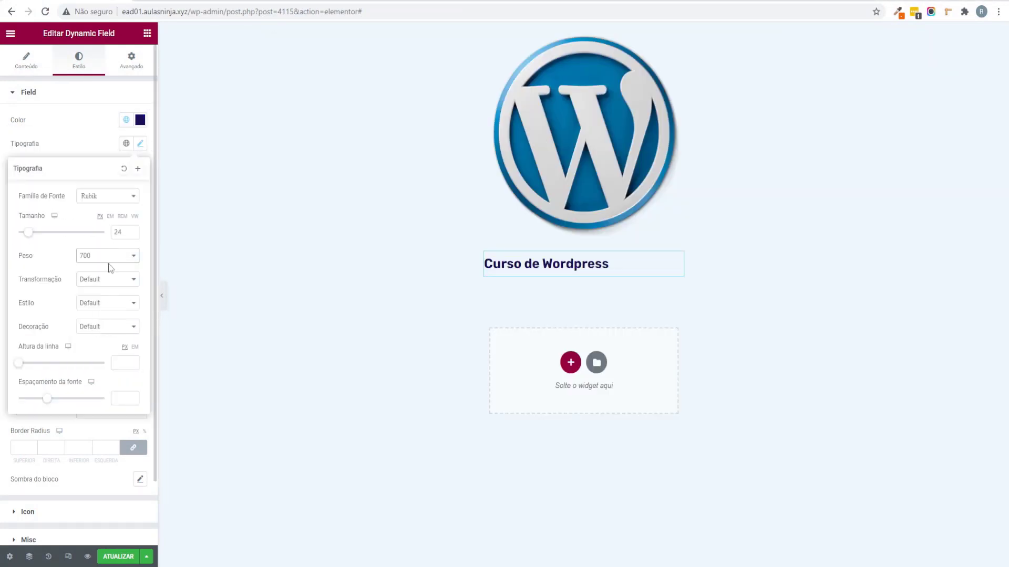
{"action": "left_click", "coordinate": [109, 257]}
{"action": "left_click", "coordinate": [104, 317]}
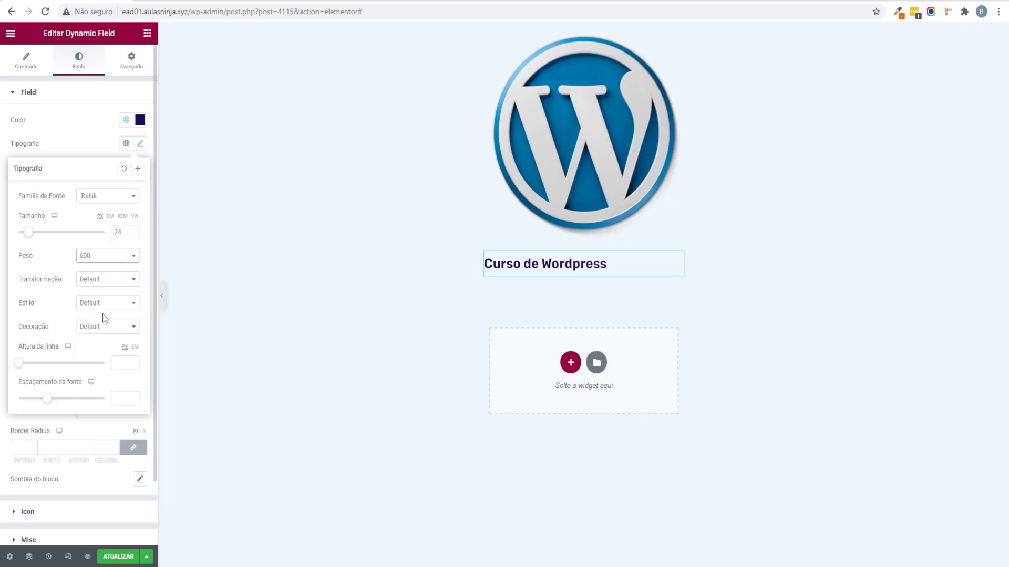
{"action": "left_click", "coordinate": [2, 367]}
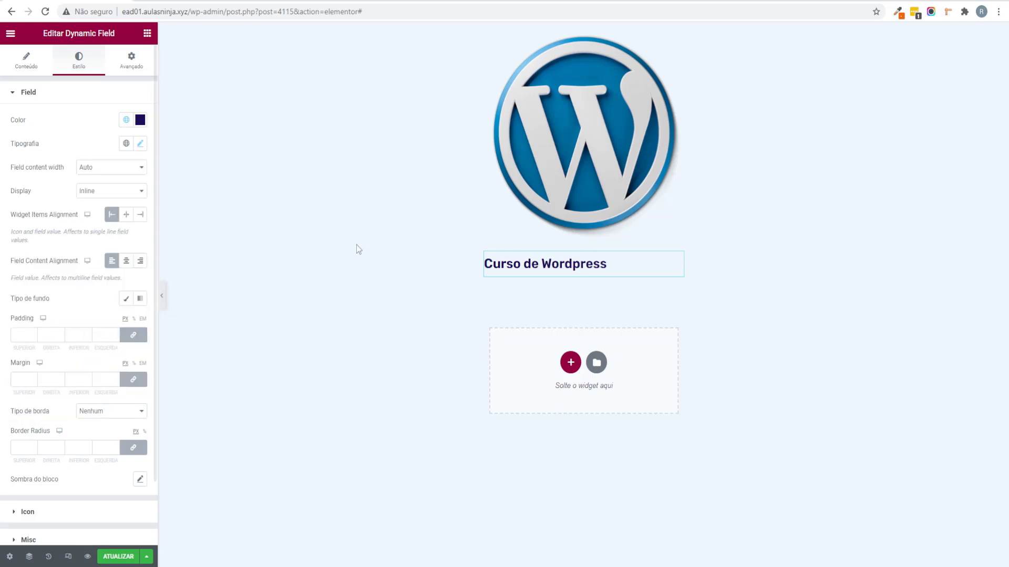
{"action": "left_click", "coordinate": [146, 35]}
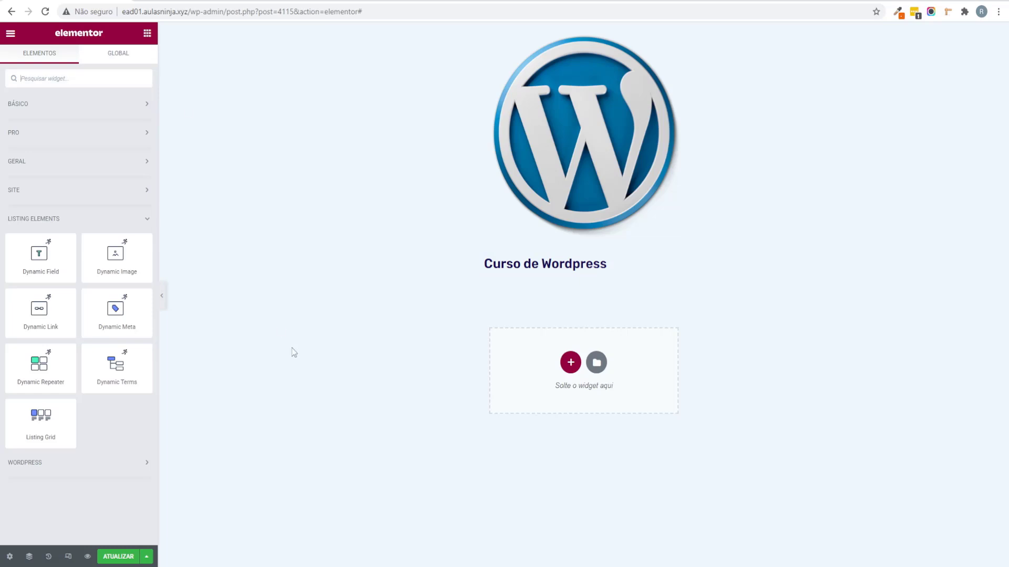
Step: Check the reference card's description and add a Dynamic Field below the course title
{"action": "mouse_move", "coordinate": [324, 556]}
{"action": "left_click", "coordinate": [378, 520]}
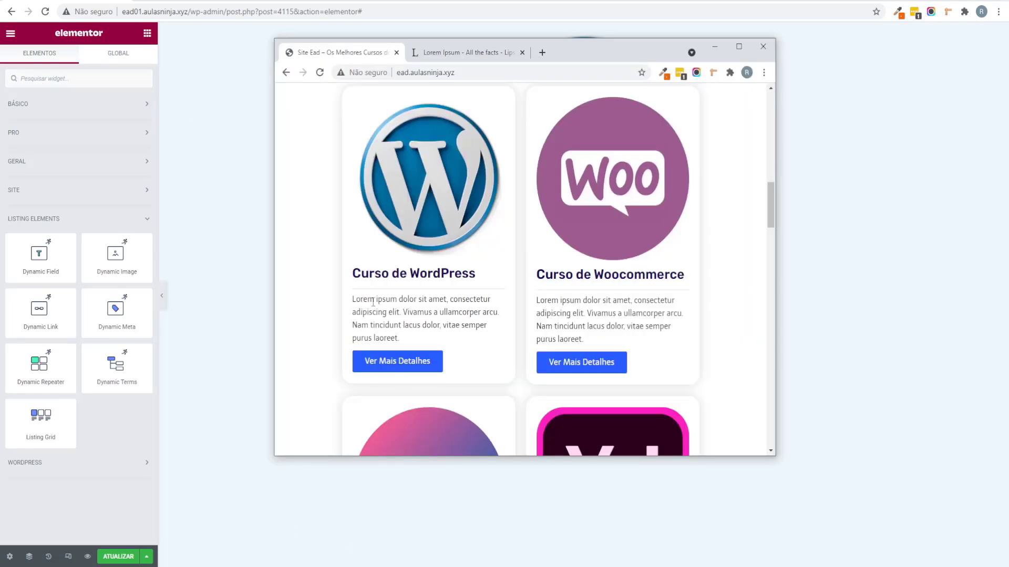
{"action": "left_click_drag", "start_coordinate": [364, 300], "coordinate": [431, 320]}
{"action": "left_click", "coordinate": [715, 48]}
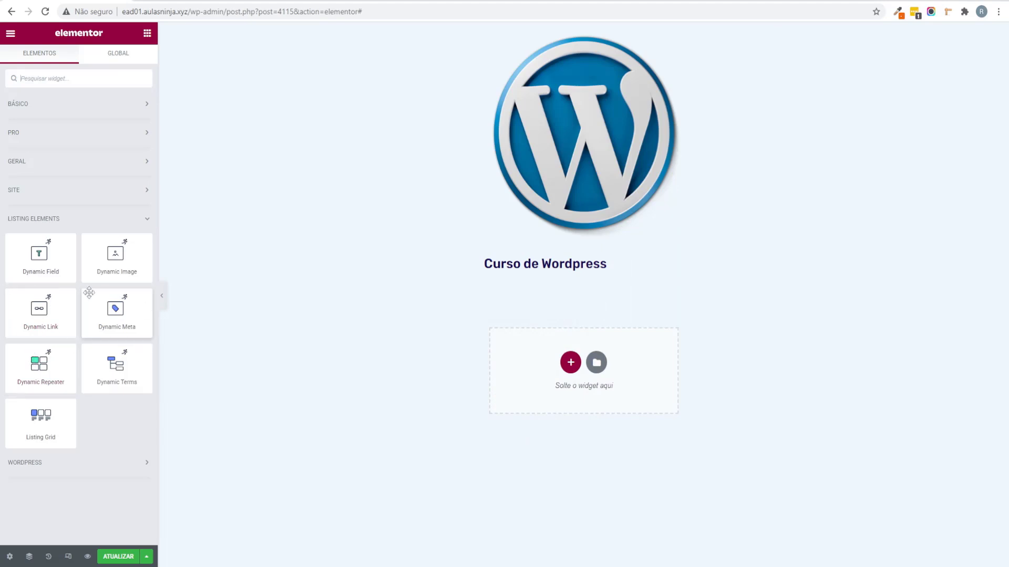
{"action": "left_click_drag", "start_coordinate": [53, 255], "coordinate": [546, 273]}
Step: Show the course Excerpt in the field, trying excerpt lengths from 20 down to 13
{"action": "left_click", "coordinate": [98, 146]}
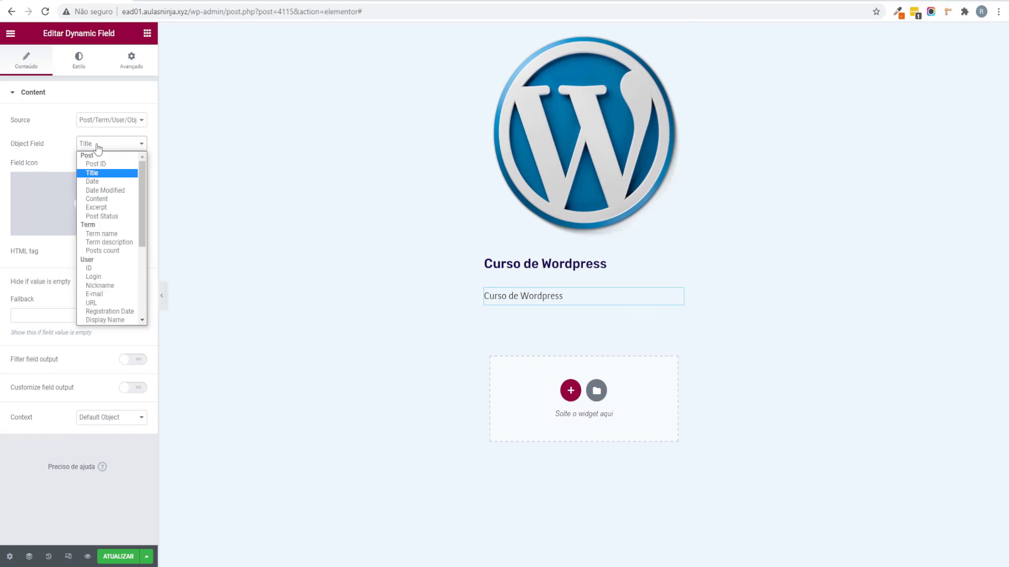
{"action": "left_click", "coordinate": [97, 208]}
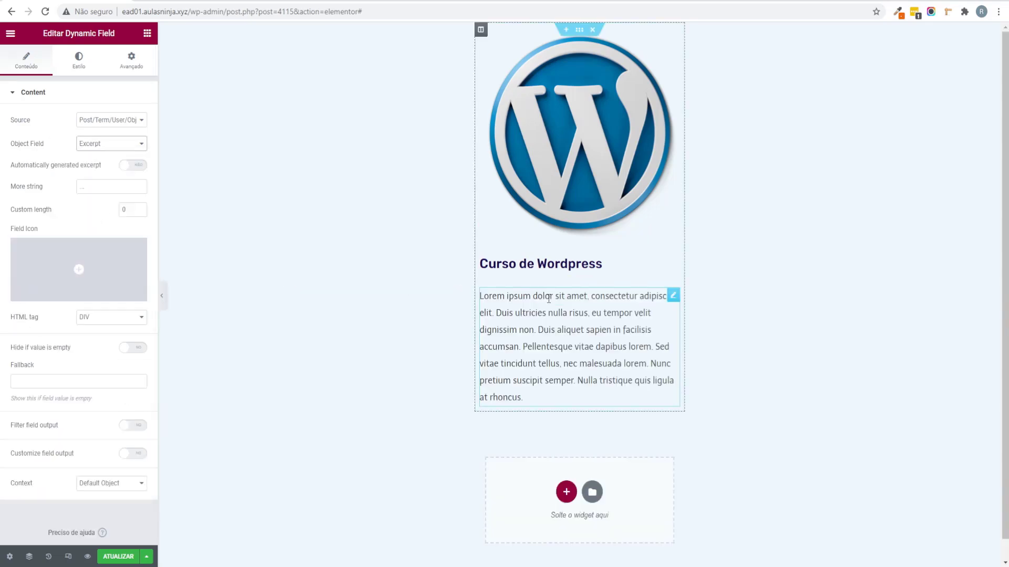
{"action": "double_click", "coordinate": [125, 205]}
{"action": "type", "text": "20"}
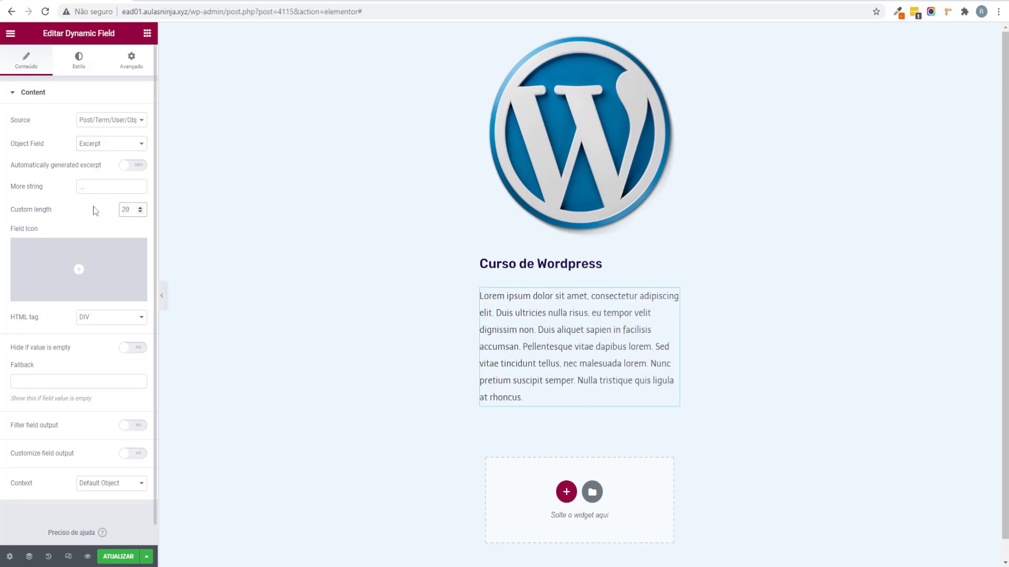
{"action": "left_click", "coordinate": [140, 212]}
{"action": "left_click", "coordinate": [140, 211]}
{"action": "left_click", "coordinate": [140, 212]}
{"action": "left_click", "coordinate": [141, 211]}
{"action": "left_click", "coordinate": [140, 212]}
{"action": "left_click", "coordinate": [140, 212]}
{"action": "left_click", "coordinate": [140, 212]}
{"action": "left_click", "coordinate": [132, 167]}
{"action": "left_click", "coordinate": [135, 166]}
Step: Briefly try the Content field, then settle on Excerpt with the length value cleared
{"action": "left_click", "coordinate": [117, 150]}
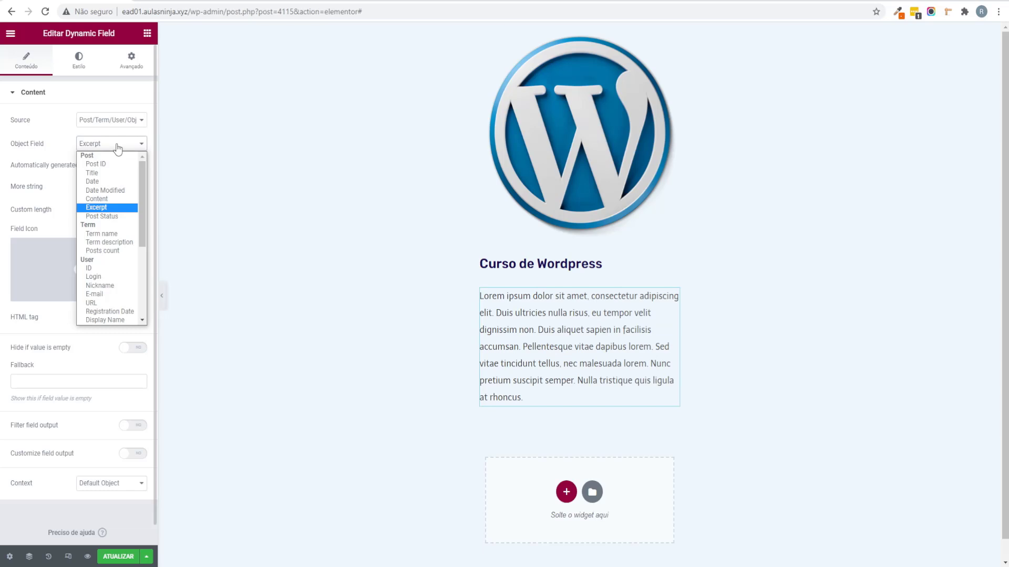
{"action": "left_click", "coordinate": [113, 203]}
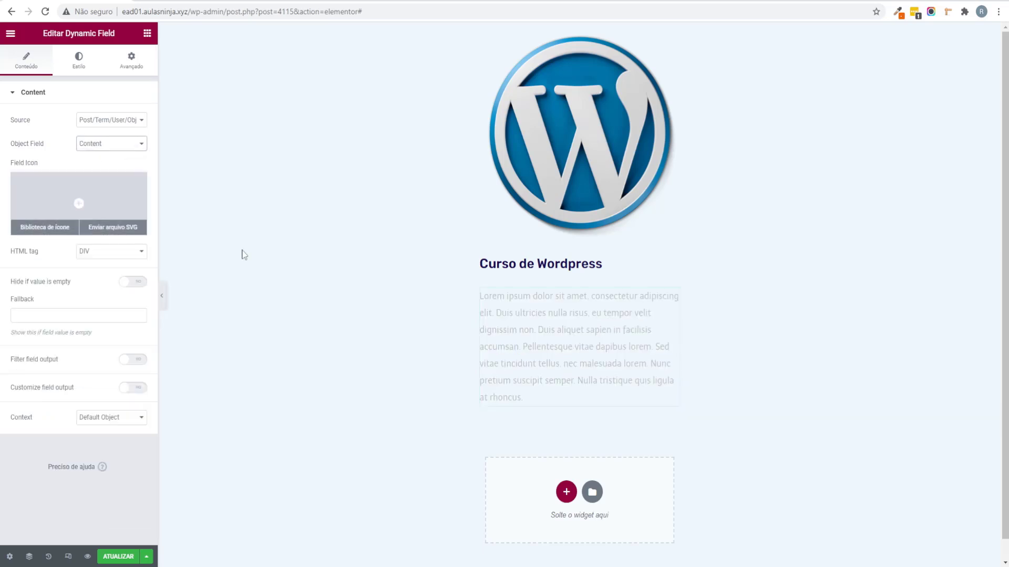
{"action": "scroll", "coordinate": [521, 270], "scroll_direction": "down", "scroll_amount": 1}
{"action": "scroll", "coordinate": [521, 271], "scroll_direction": "up", "scroll_amount": 1}
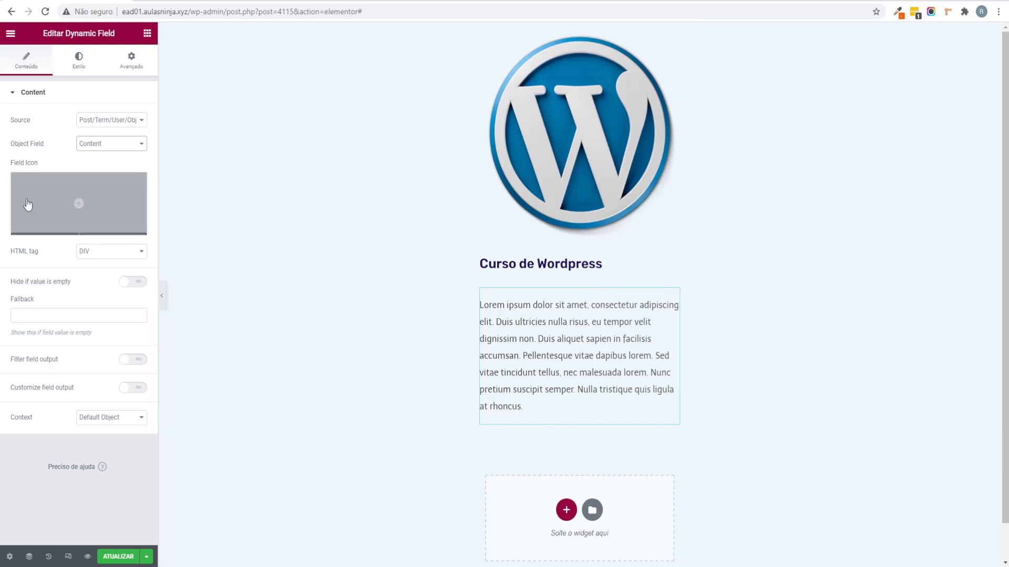
{"action": "left_click", "coordinate": [104, 144]}
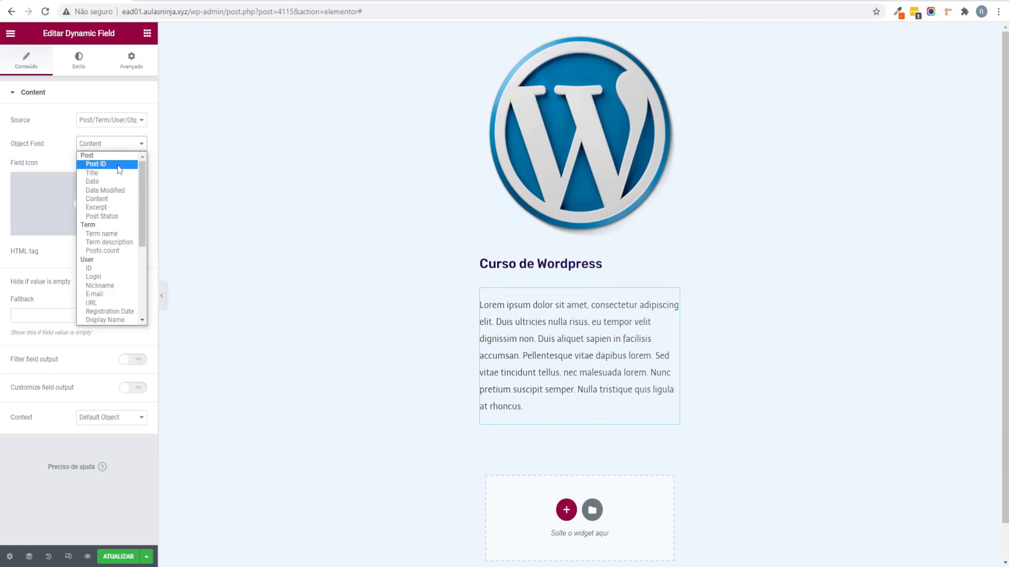
{"action": "left_click", "coordinate": [105, 208]}
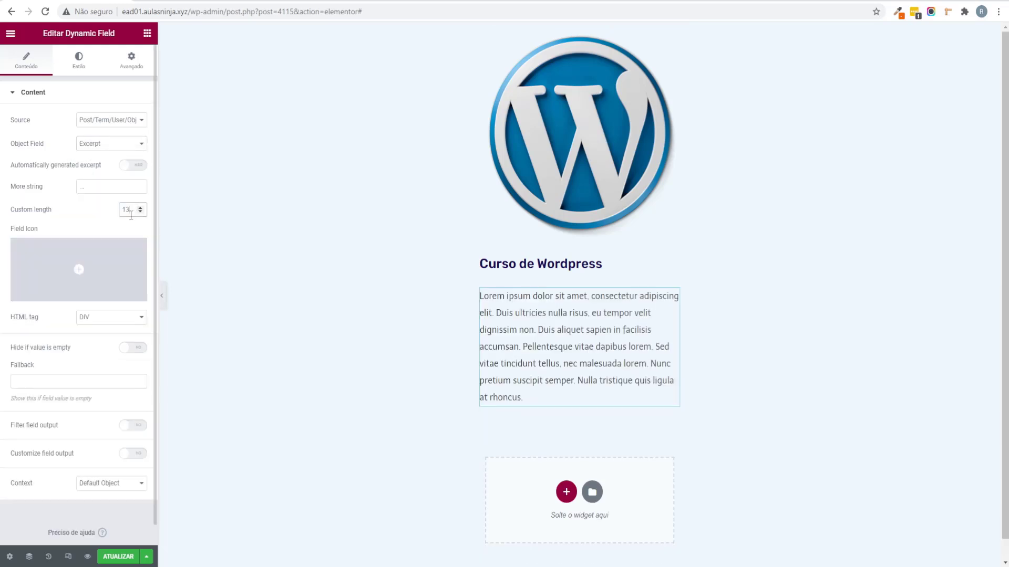
{"action": "key", "text": "BackSpace"}
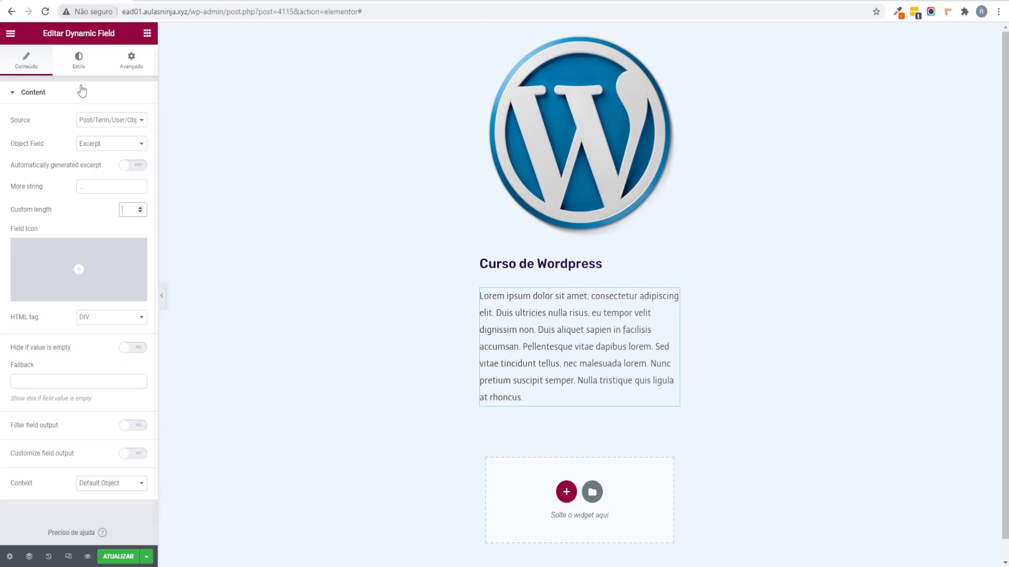
{"action": "left_click", "coordinate": [78, 61]}
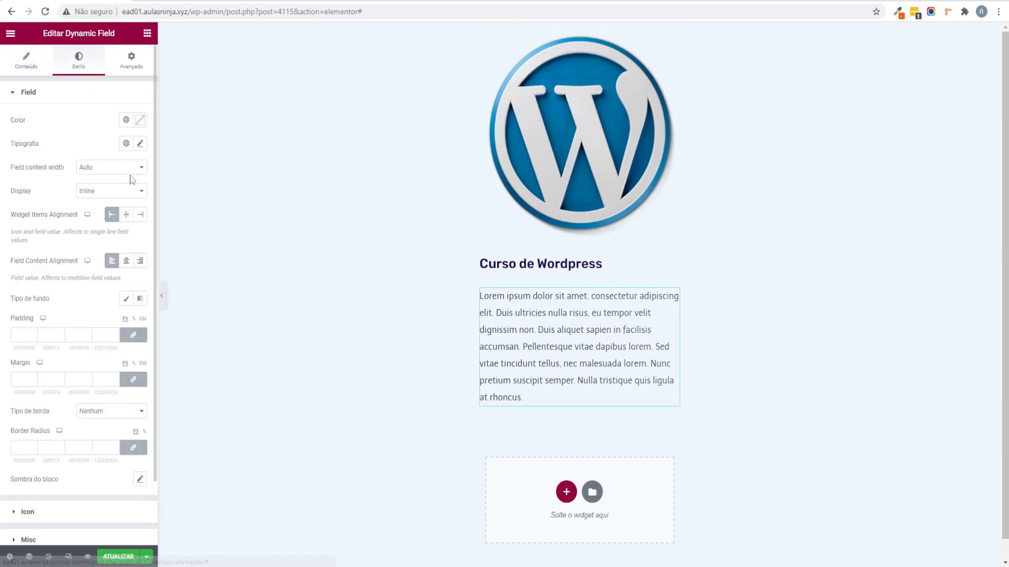
Step: Set the excerpt text to 14 px in the Montserrat font family
{"action": "left_click", "coordinate": [140, 144]}
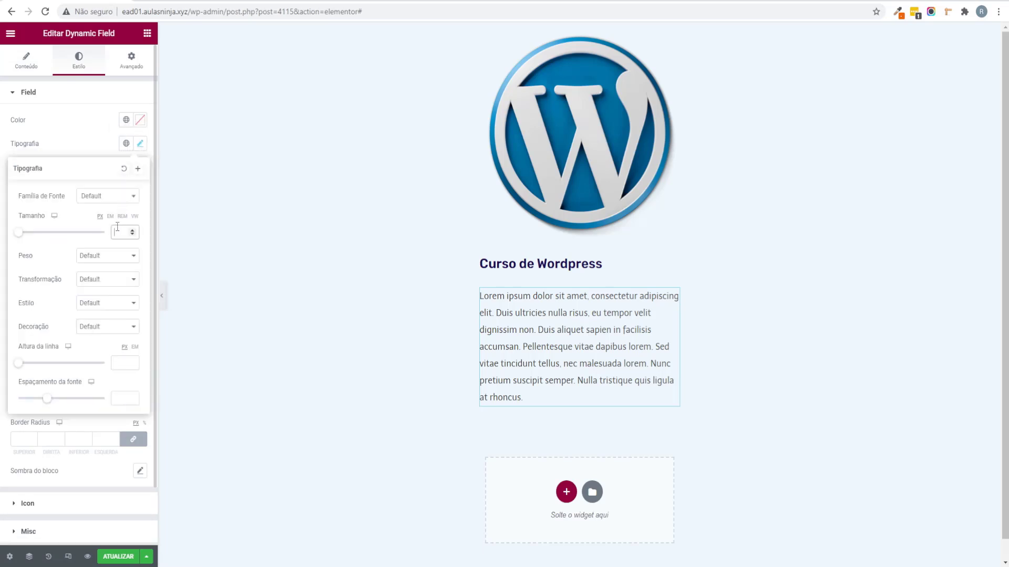
{"action": "type", "text": "14"}
{"action": "left_click", "coordinate": [73, 192]}
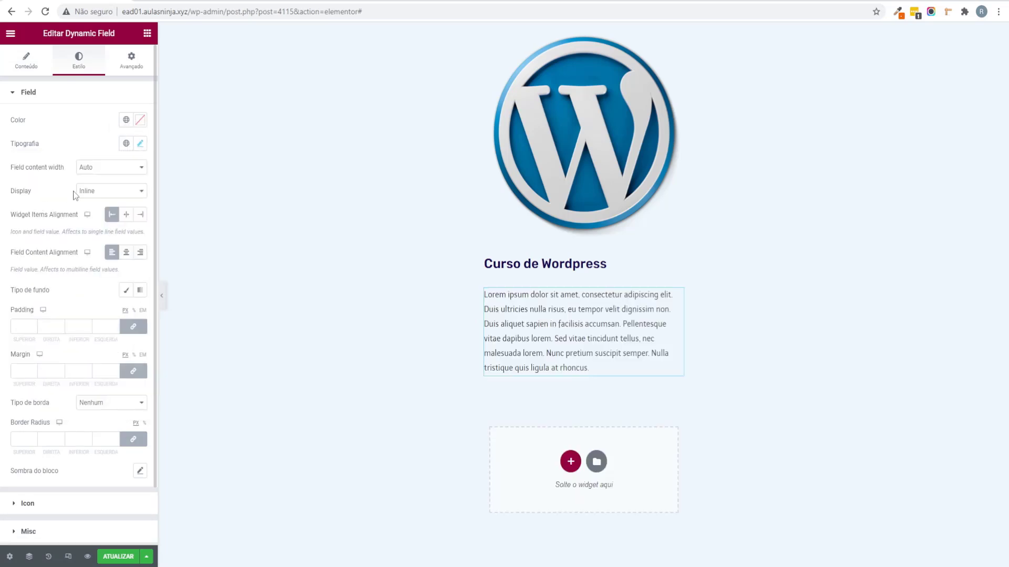
{"action": "left_click", "coordinate": [122, 147]}
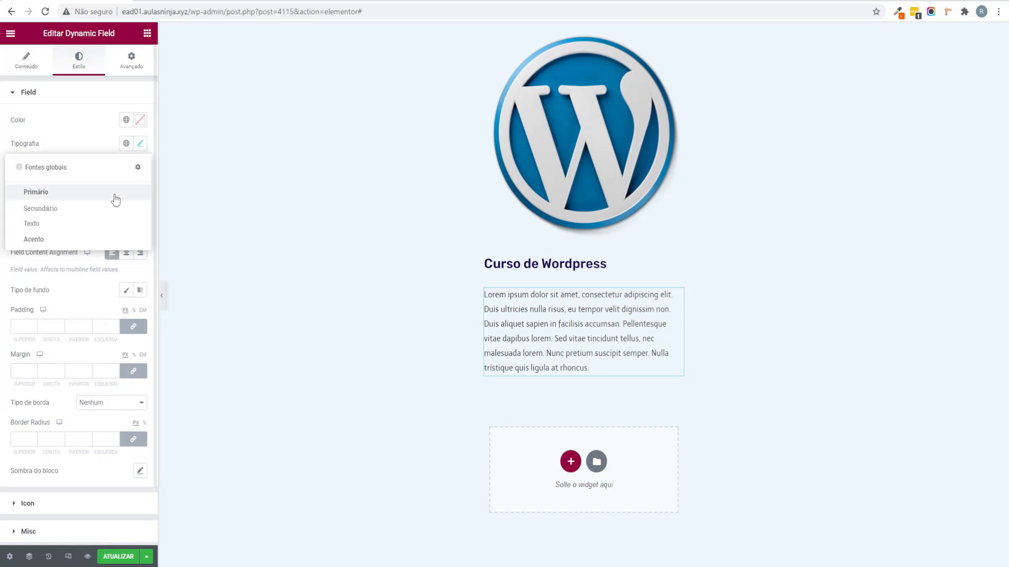
{"action": "left_click", "coordinate": [76, 220]}
{"action": "left_click", "coordinate": [140, 143]}
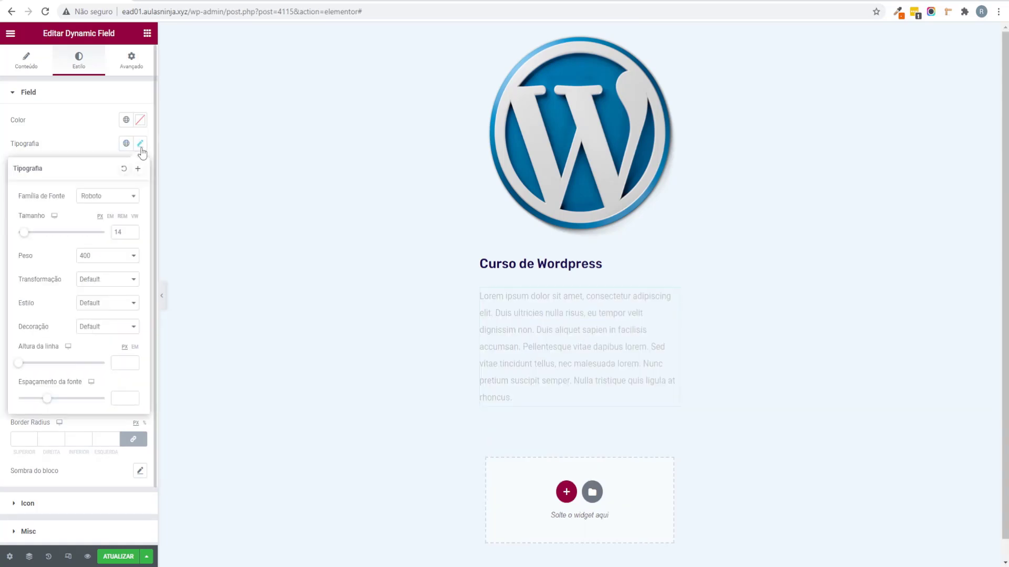
{"action": "left_click", "coordinate": [114, 198]}
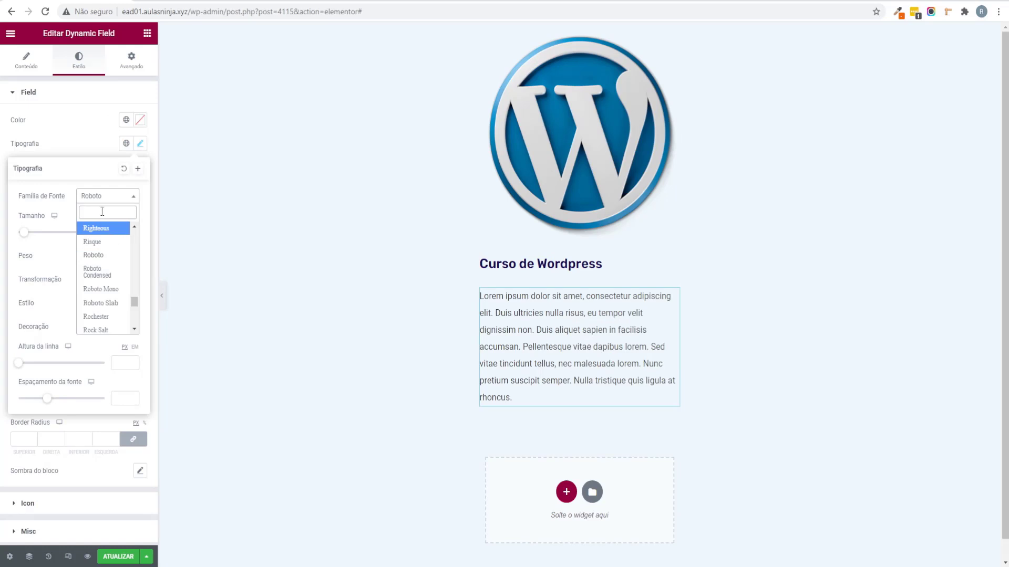
{"action": "type", "text": "mont"}
{"action": "key", "text": "Down"}
{"action": "key", "text": "Down"}
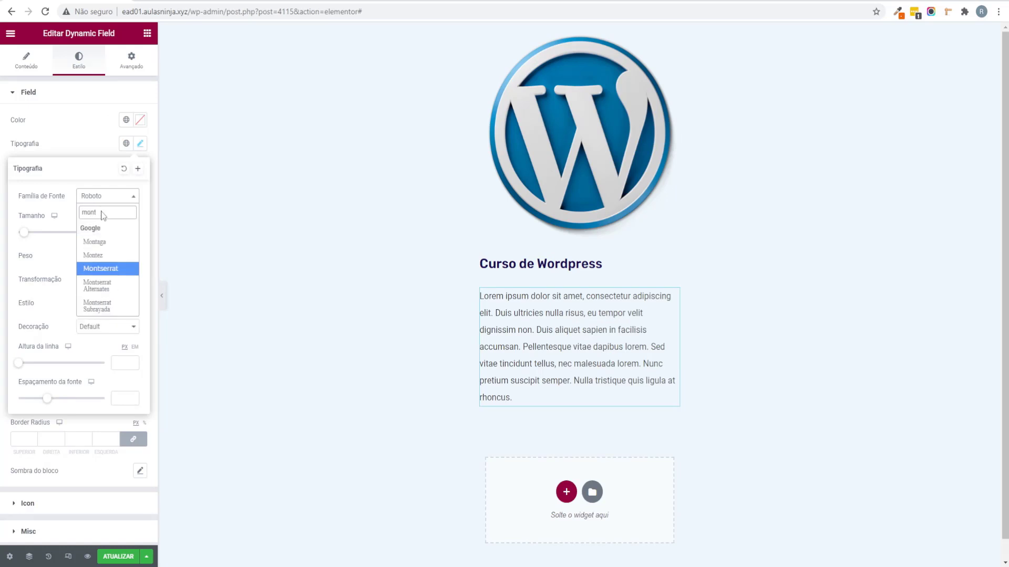
{"action": "key", "text": "Return"}
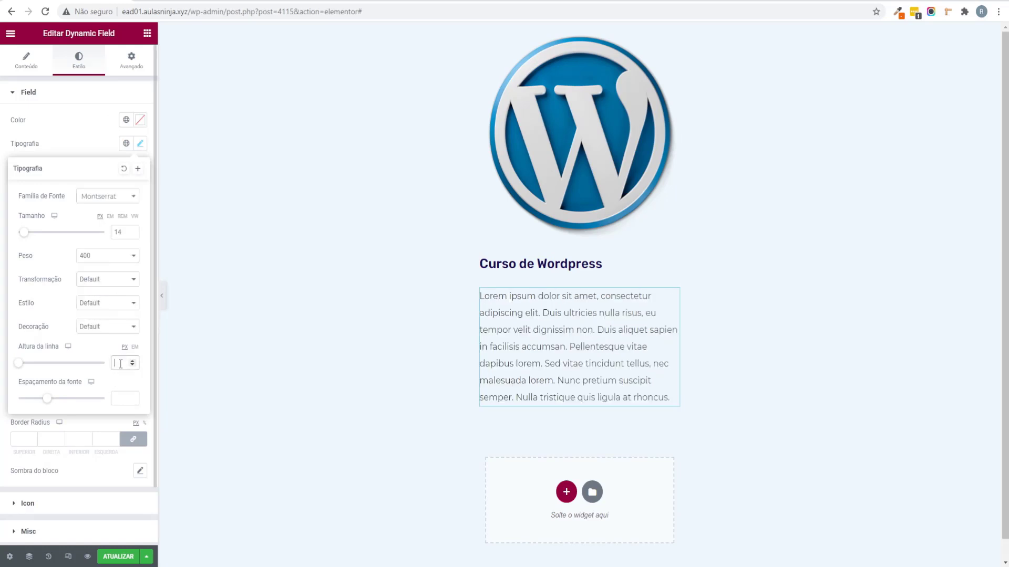
Step: Raise the excerpt line height step by step up to 26
{"action": "left_click", "coordinate": [132, 362]}
{"action": "left_click", "coordinate": [133, 361]}
{"action": "left_click", "coordinate": [133, 361]}
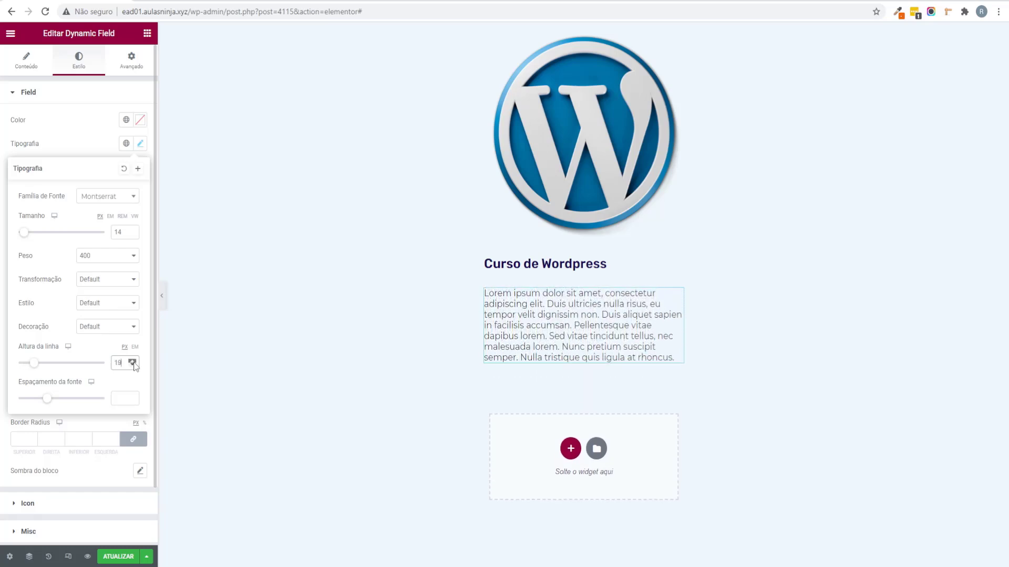
{"action": "left_click", "coordinate": [133, 361]}
{"action": "left_click", "coordinate": [133, 361]}
{"action": "left_click", "coordinate": [133, 361]}
{"action": "left_click", "coordinate": [133, 361]}
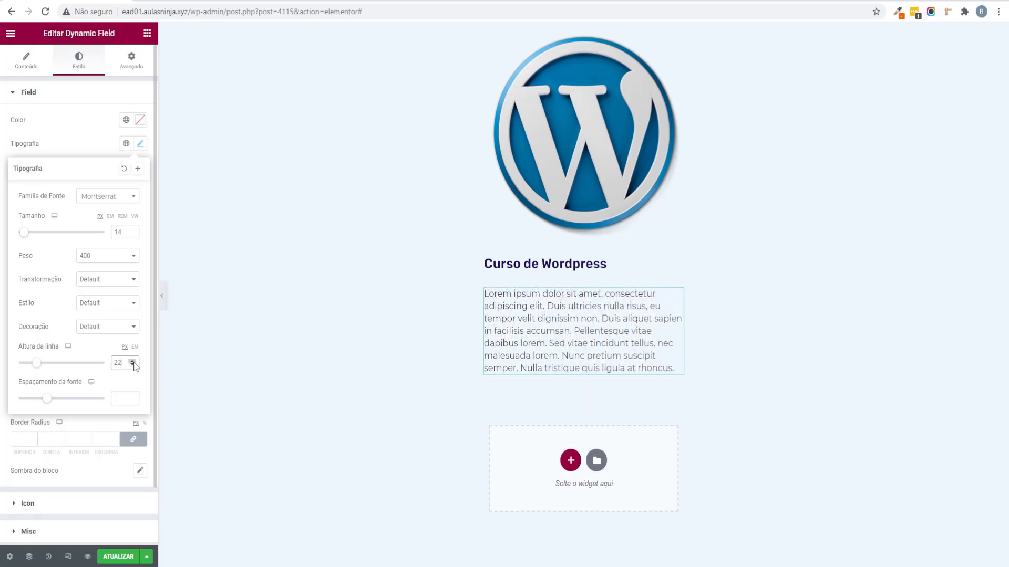
{"action": "left_click", "coordinate": [133, 361]}
{"action": "left_click", "coordinate": [133, 361]}
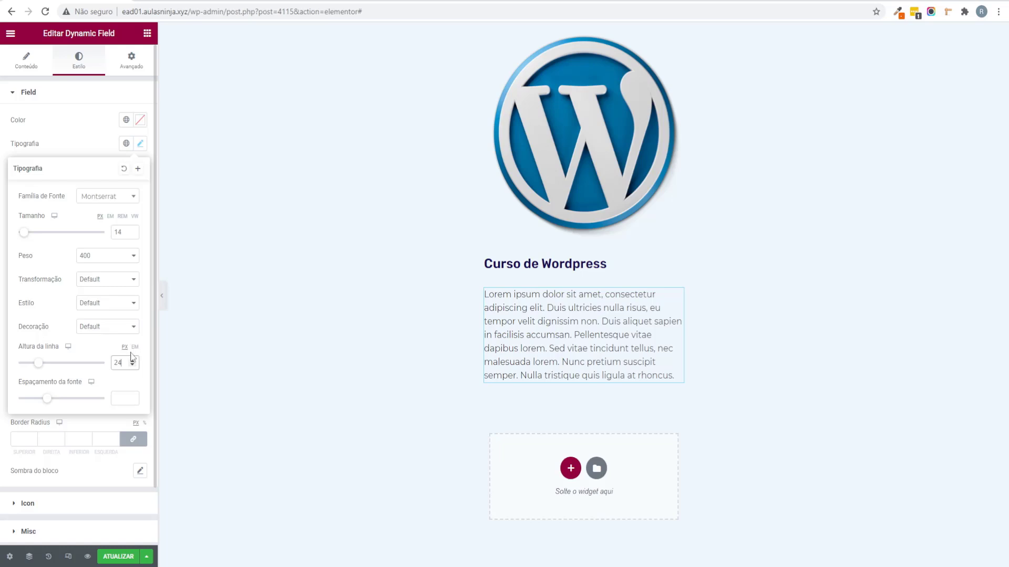
{"action": "left_click", "coordinate": [132, 361]}
{"action": "left_click", "coordinate": [133, 360]}
{"action": "left_click", "coordinate": [3, 290]}
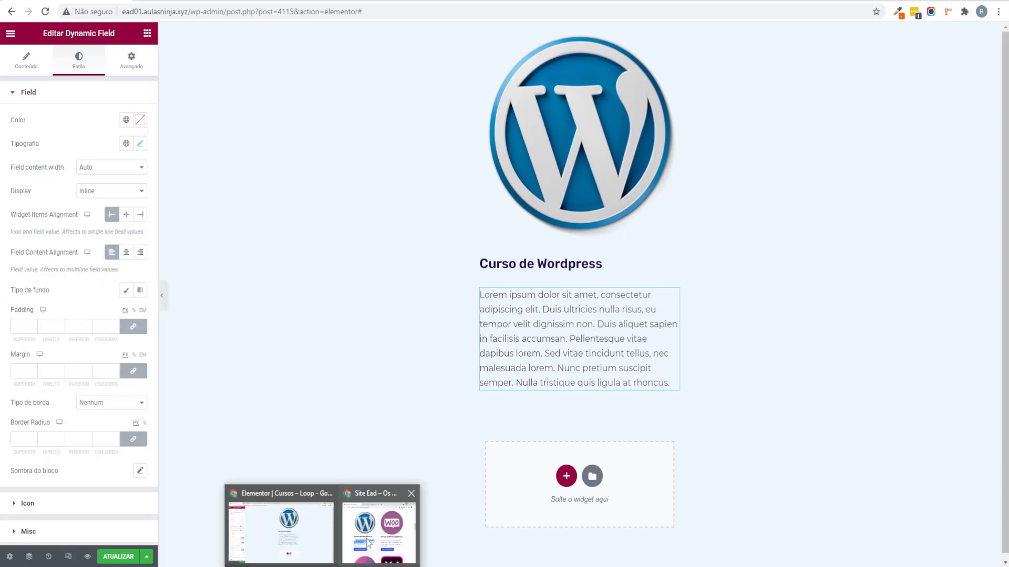
Step: Compare against the reference site, then save the page
{"action": "left_click", "coordinate": [369, 542]}
{"action": "mouse_move", "coordinate": [463, 324]}
{"action": "left_mouse_down"}
{"action": "mouse_move", "coordinate": [353, 298]}
{"action": "mouse_move", "coordinate": [465, 325]}
{"action": "left_mouse_up"}
{"action": "left_click", "coordinate": [716, 48]}
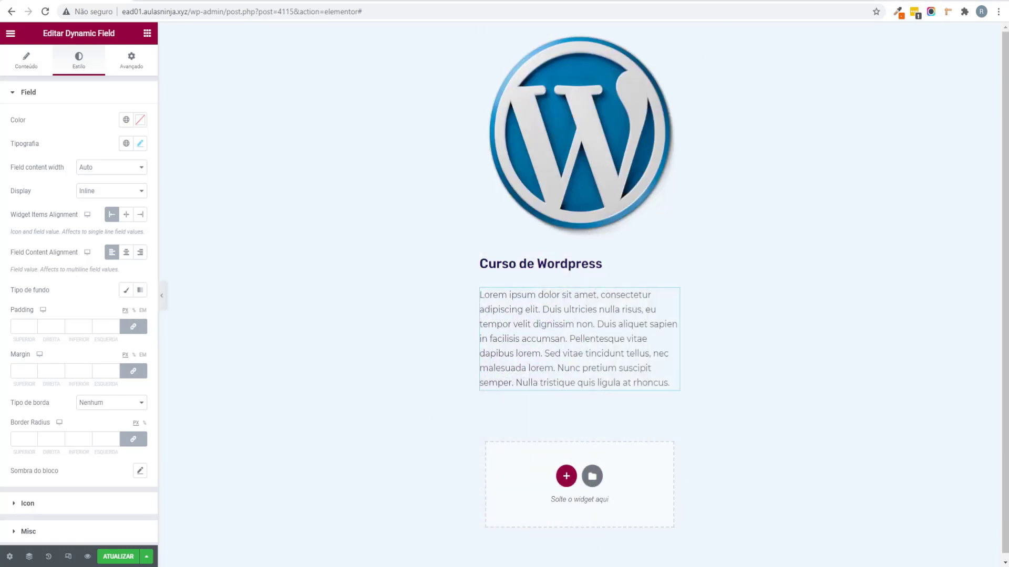
{"action": "left_click", "coordinate": [118, 556]}
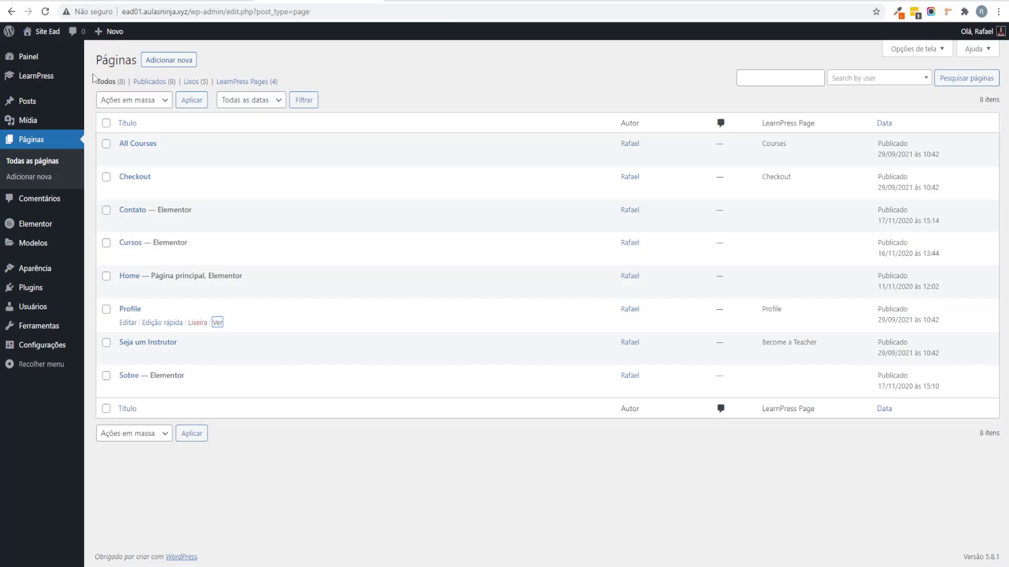
Step: Trim the Curso de Wordpress summary to end at "accumsan.", update it, and reload the editor
{"action": "mouse_move", "coordinate": [49, 80]}
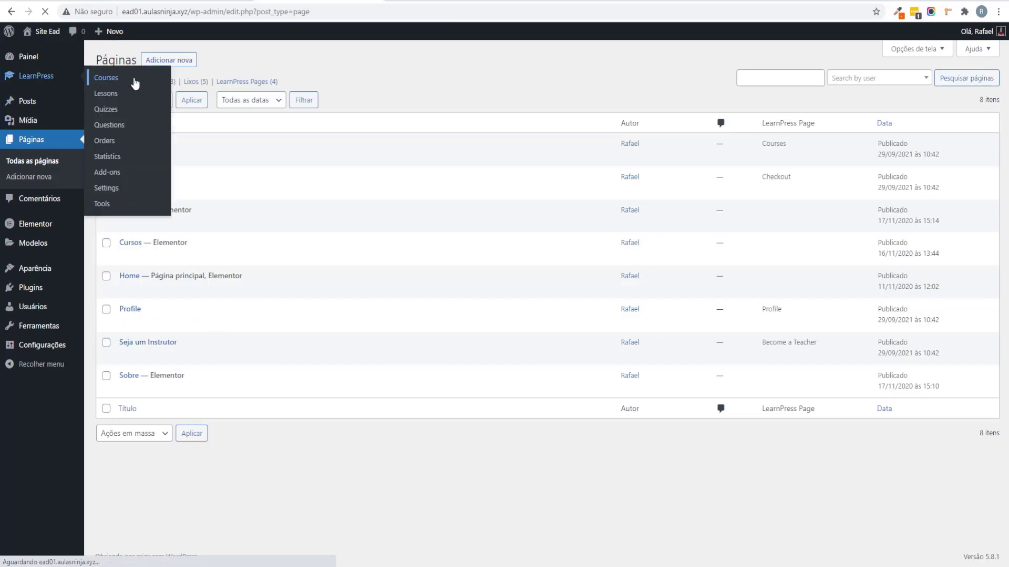
{"action": "left_click", "coordinate": [135, 80]}
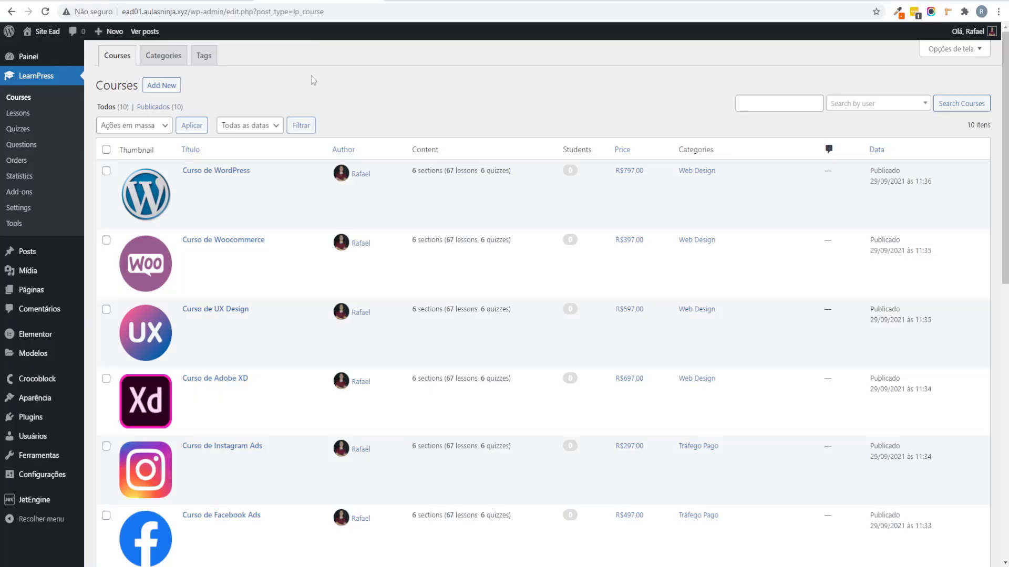
{"action": "left_click", "coordinate": [192, 185]}
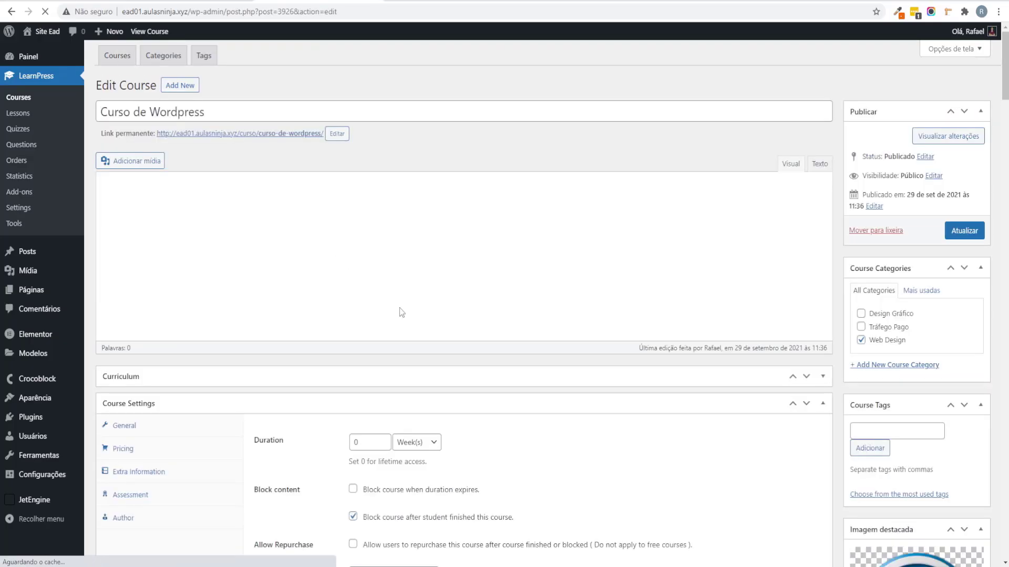
{"action": "scroll", "coordinate": [532, 398], "scroll_direction": "down", "scroll_amount": 9}
{"action": "scroll", "coordinate": [527, 378], "scroll_direction": "down", "scroll_amount": 8}
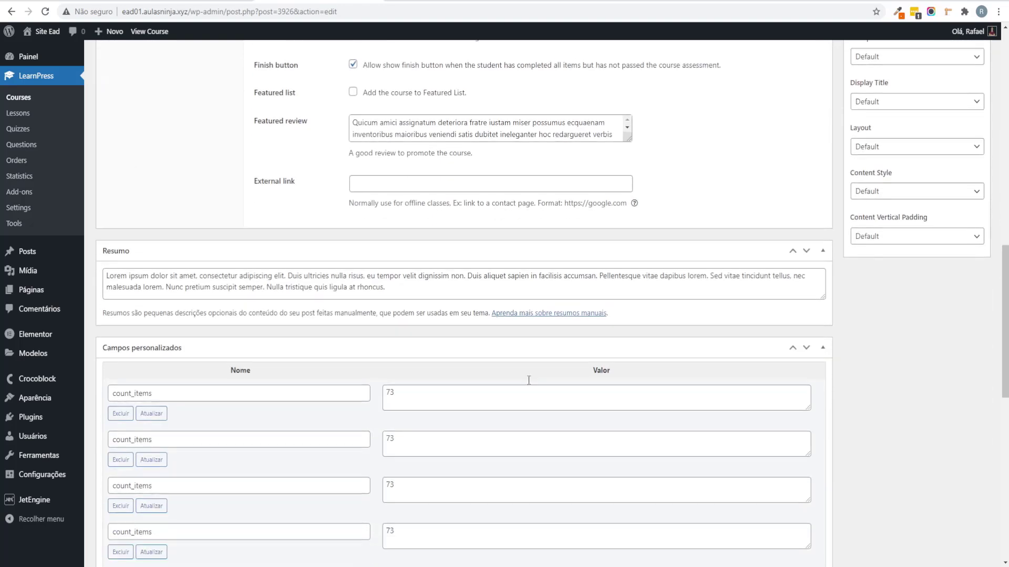
{"action": "scroll", "coordinate": [446, 263], "scroll_direction": "up", "scroll_amount": 1}
{"action": "left_click_drag", "start_coordinate": [385, 204], "coordinate": [597, 172]}
{"action": "key", "text": "BackSpace"}
{"action": "scroll", "coordinate": [899, 215], "scroll_direction": "up", "scroll_amount": 15}
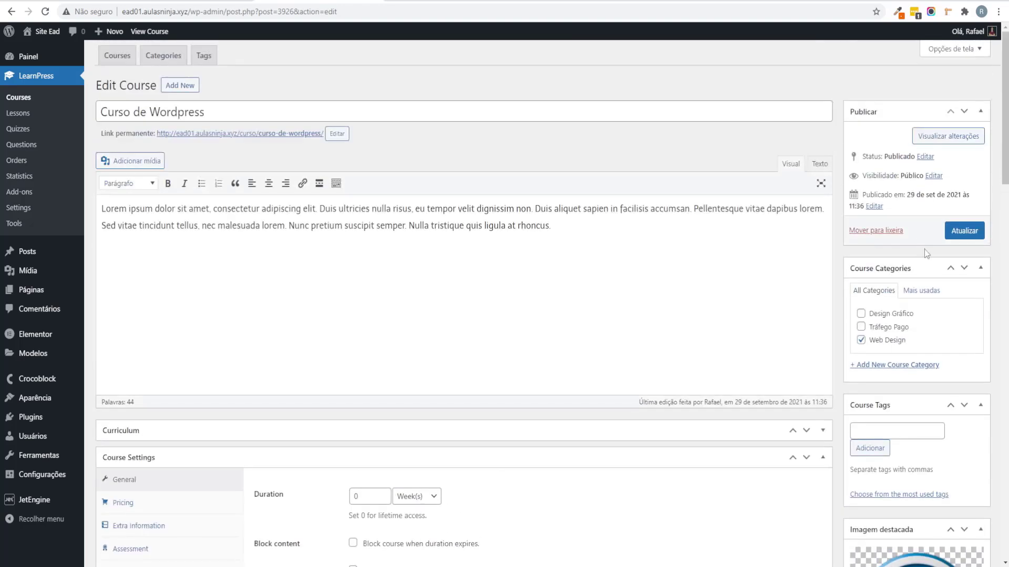
{"action": "left_click", "coordinate": [964, 230]}
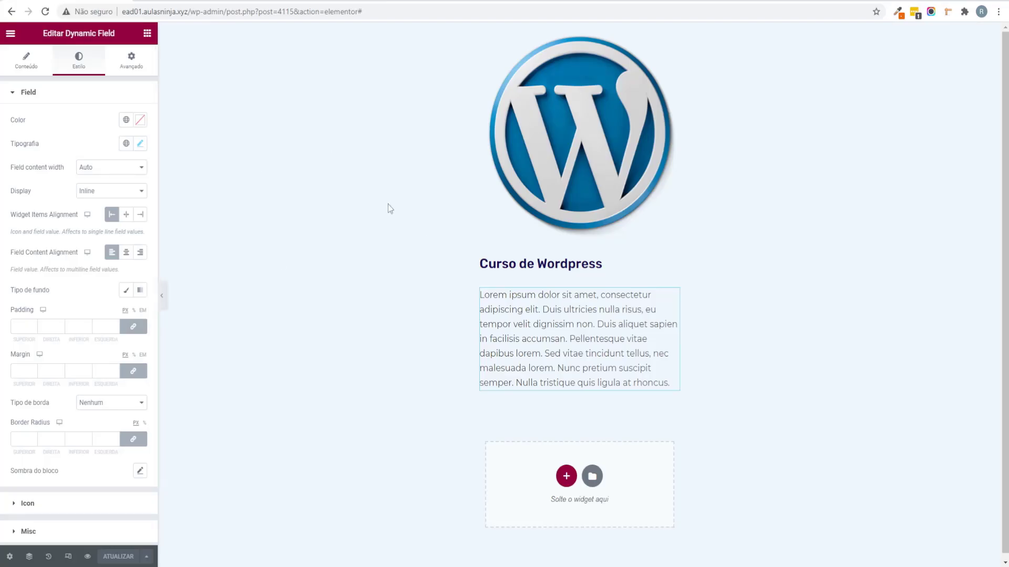
{"action": "key", "text": "F5"}
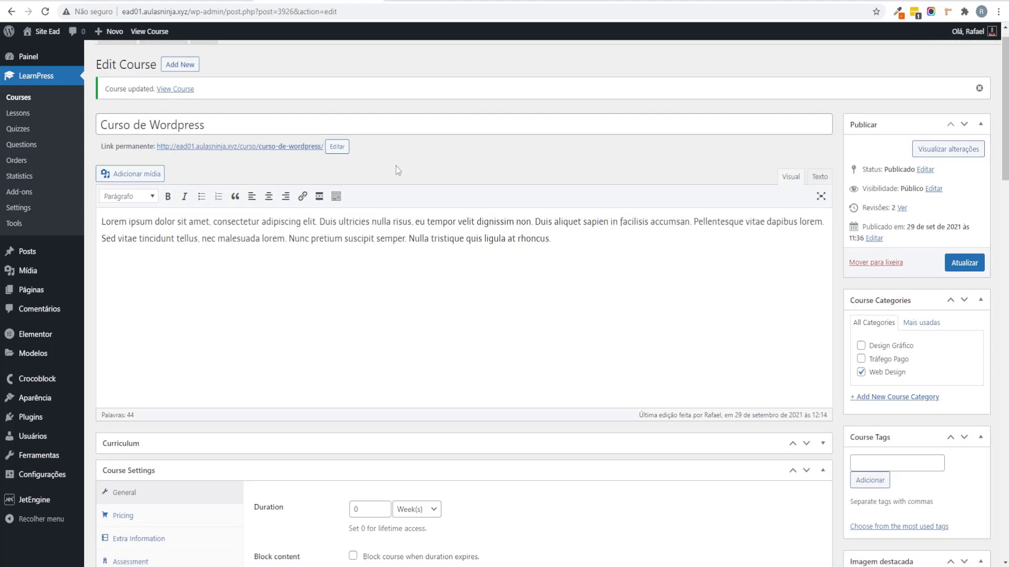
Step: Add a Dynamic Link under the excerpt and relabel it from Read More to Ver Detalhes
{"action": "scroll", "coordinate": [395, 166], "scroll_direction": "down", "scroll_amount": 6}
{"action": "scroll", "coordinate": [398, 169], "scroll_direction": "down", "scroll_amount": 8}
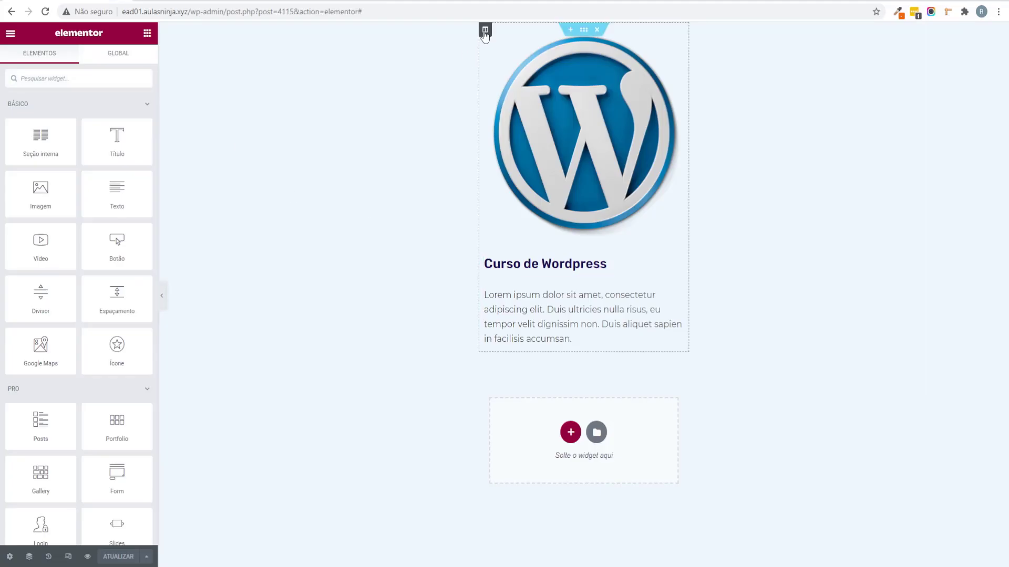
{"action": "left_click", "coordinate": [485, 30]}
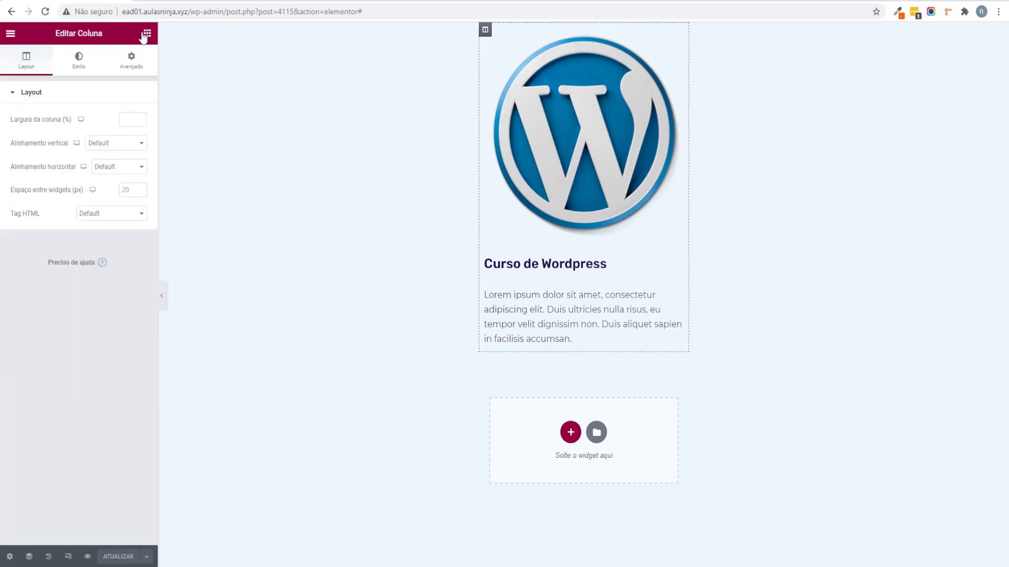
{"action": "left_click", "coordinate": [146, 34]}
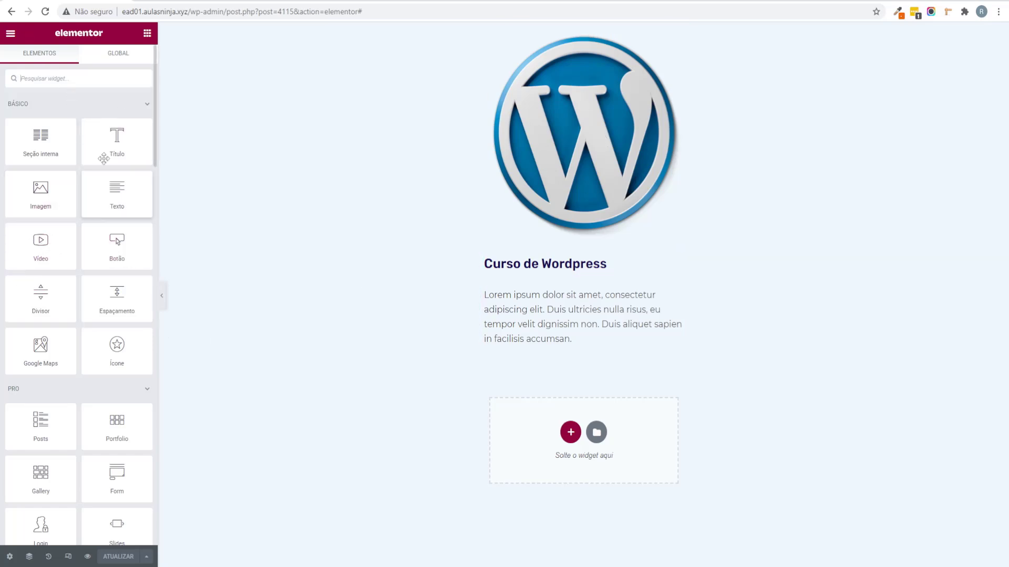
{"action": "left_click", "coordinate": [142, 104]}
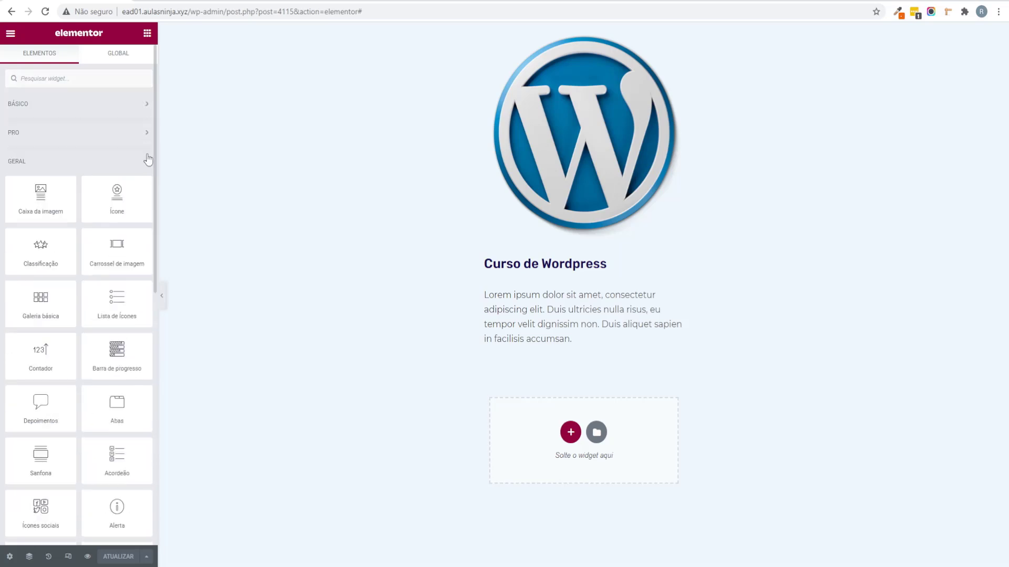
{"action": "left_click", "coordinate": [147, 160]}
{"action": "left_click_drag", "start_coordinate": [52, 315], "coordinate": [566, 356]}
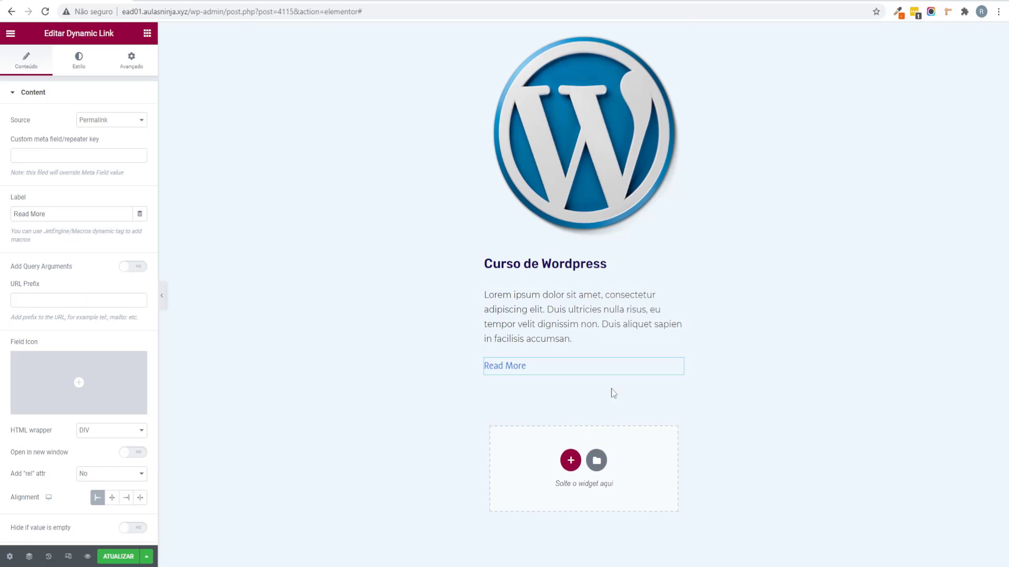
{"action": "left_click_drag", "start_coordinate": [48, 214], "coordinate": [3, 215]}
{"action": "type", "text": "Ver D"}
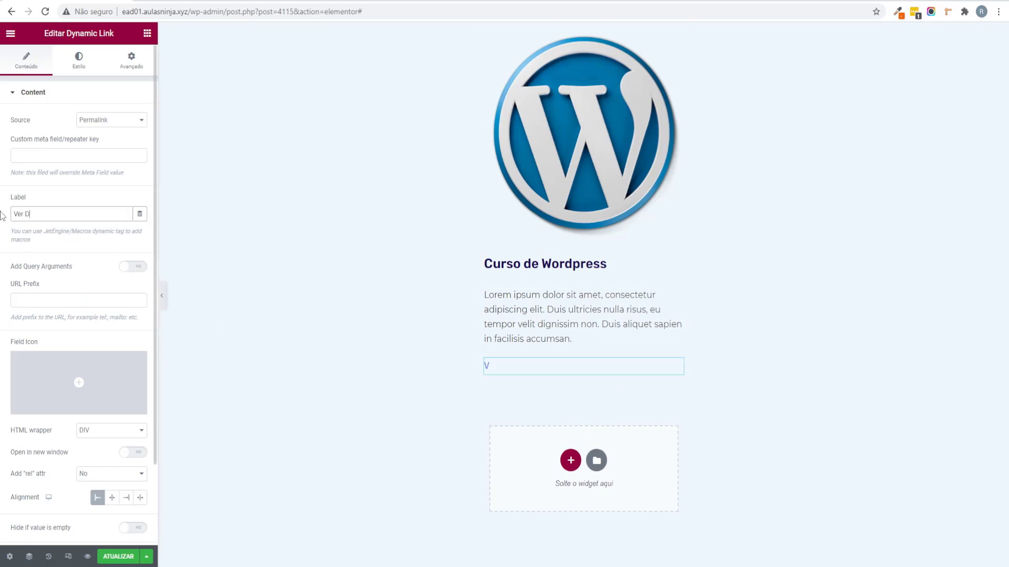
{"action": "type", "text": "etalhes"}
Step: Give the Ver Detalhes link a darker global blue background and white text
{"action": "left_click", "coordinate": [83, 72]}
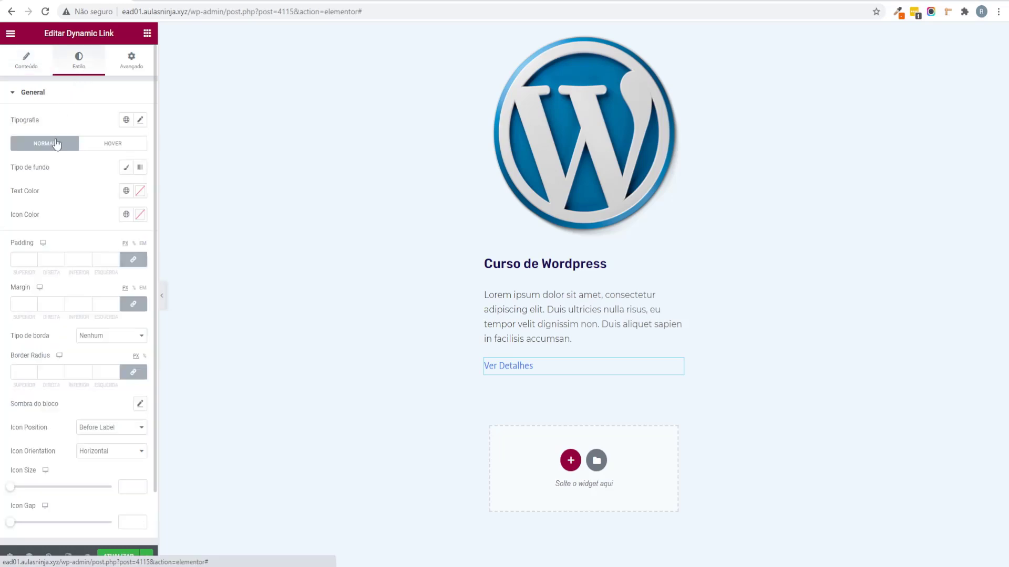
{"action": "left_click", "coordinate": [126, 168]}
{"action": "left_click", "coordinate": [127, 191]}
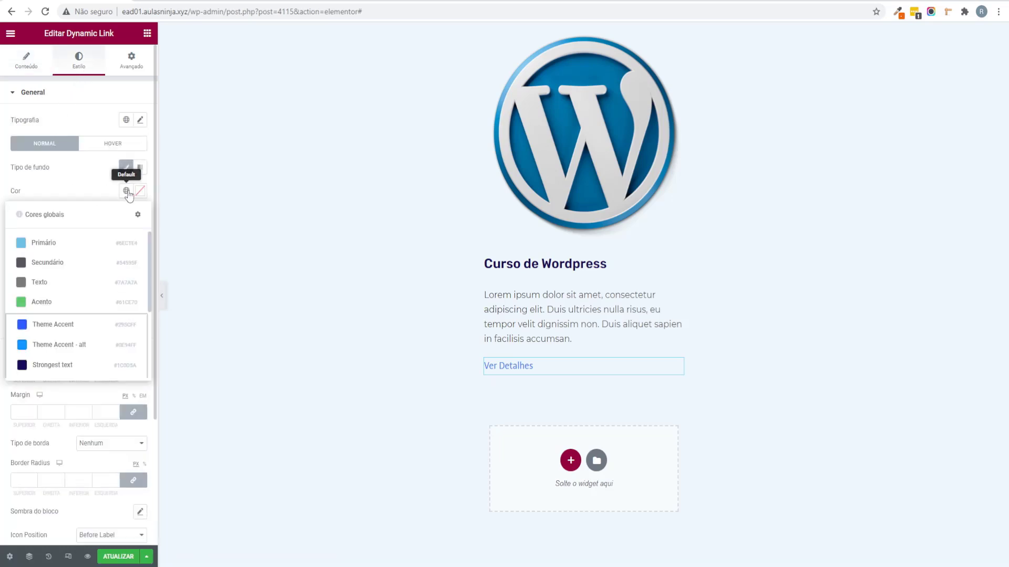
{"action": "left_click", "coordinate": [69, 345]}
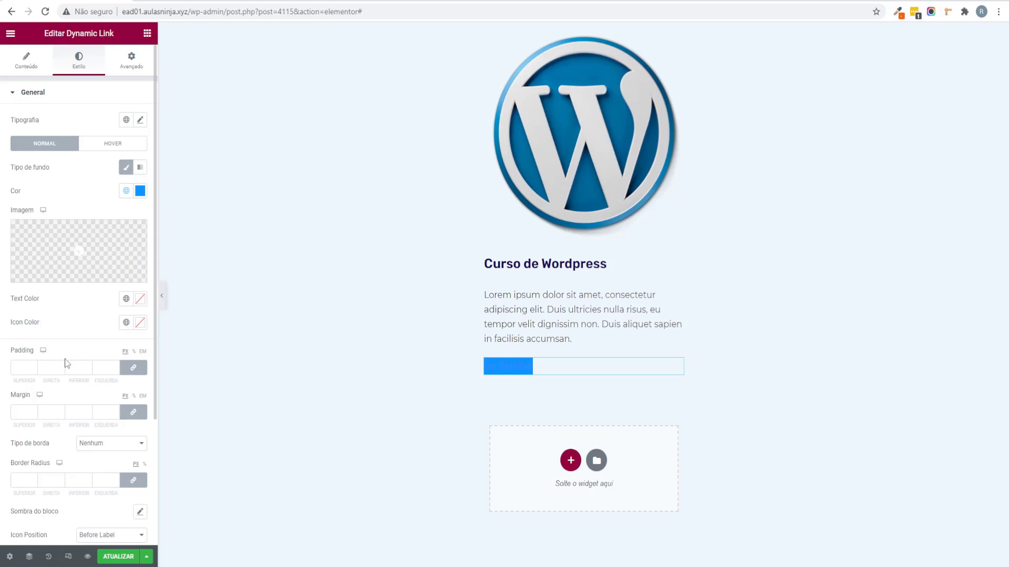
{"action": "left_click", "coordinate": [128, 192]}
{"action": "left_click", "coordinate": [56, 322]}
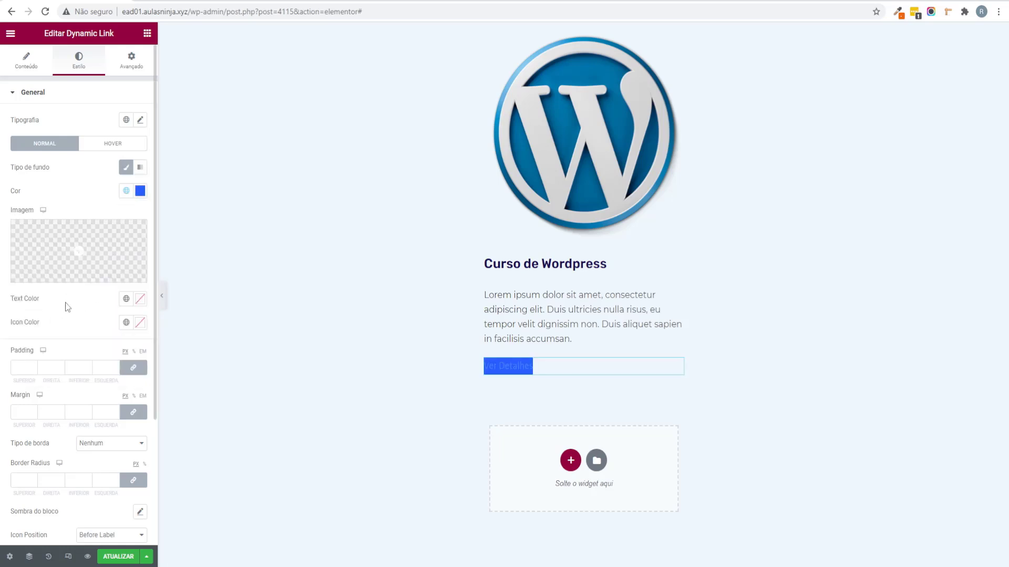
{"action": "left_click", "coordinate": [139, 300]}
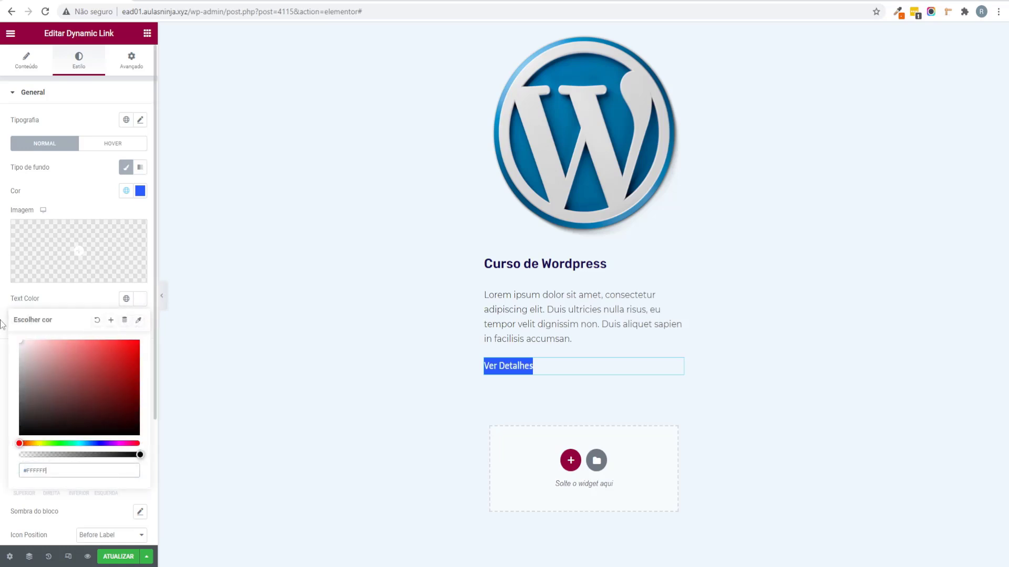
{"action": "left_click", "coordinate": [2, 324]}
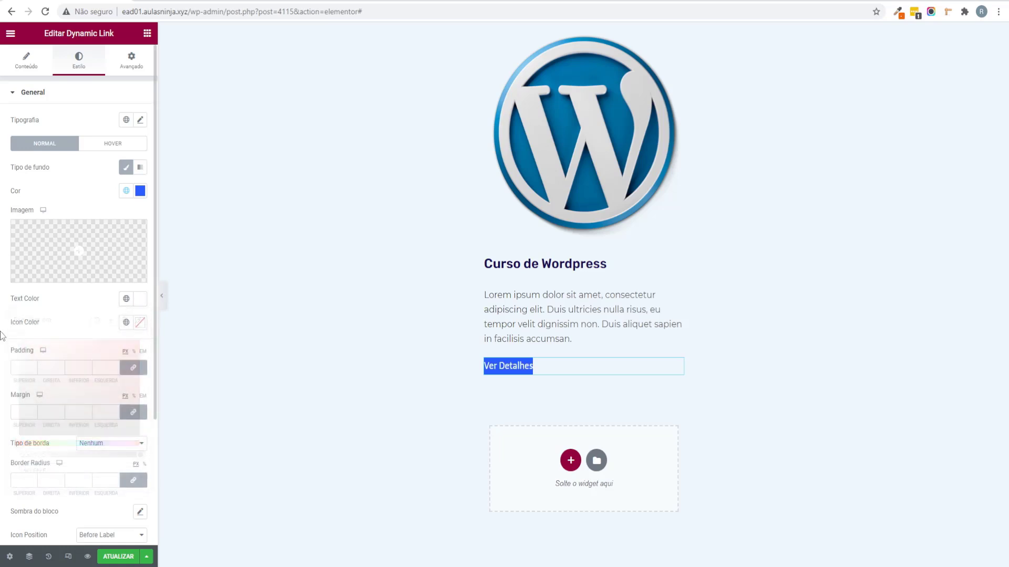
Step: Set the link padding values to 10, 10, 30, 30 and a border radius of 10
{"action": "double_click", "coordinate": [27, 370]}
{"action": "type", "text": "10"}
{"action": "key", "text": "Tab"}
{"action": "key", "text": "Tab"}
{"action": "type", "text": "10"}
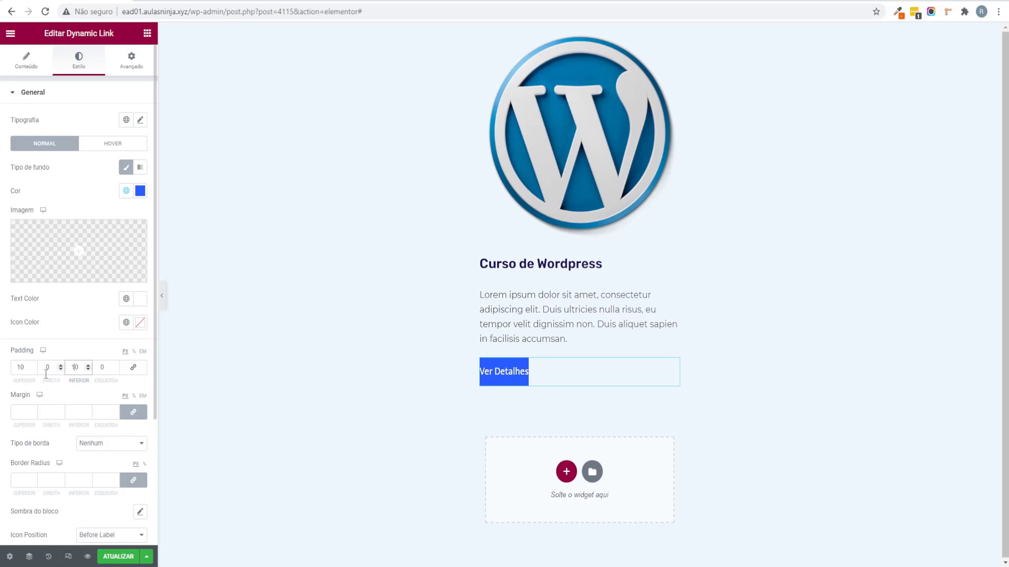
{"action": "double_click", "coordinate": [45, 371]}
{"action": "type", "text": "30"}
{"action": "key", "text": "Tab"}
{"action": "key", "text": "Tab"}
{"action": "type", "text": "30"}
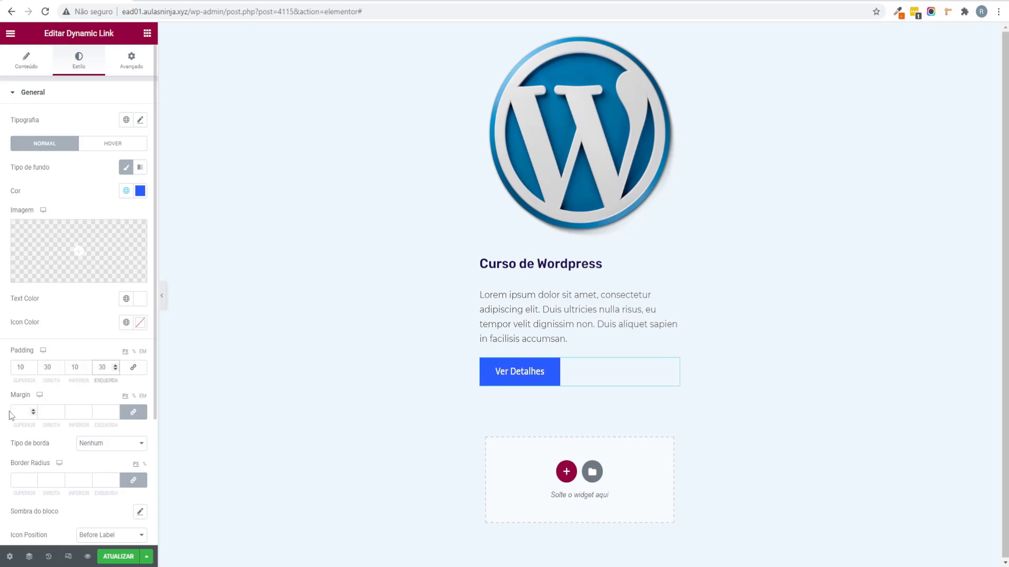
{"action": "left_click", "coordinate": [21, 480]}
{"action": "type", "text": "10"}
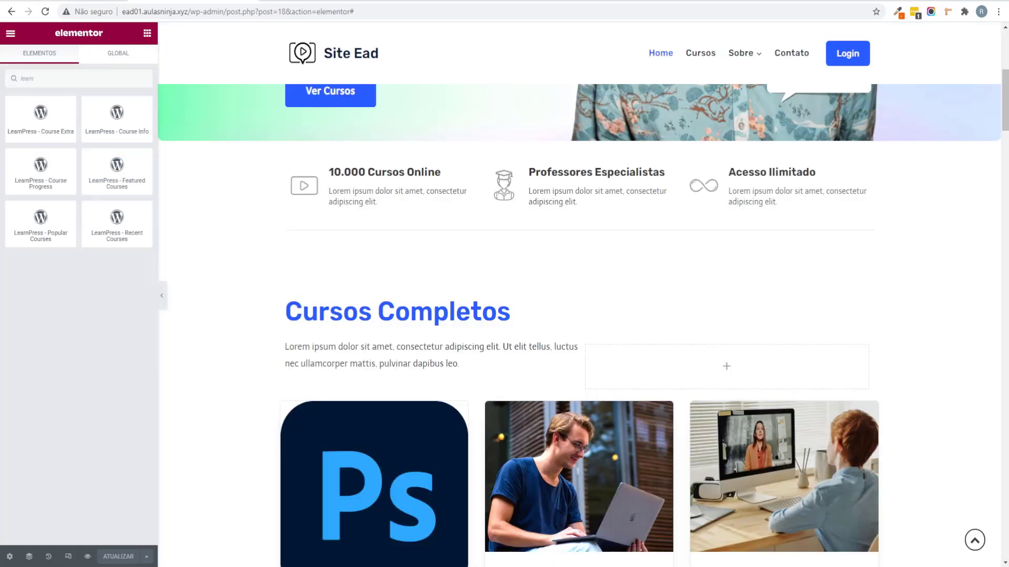
Step: Set the link font weight to 500, reduce the top padding to 5, and save
{"action": "scroll", "coordinate": [310, 237], "scroll_direction": "up", "scroll_amount": 1}
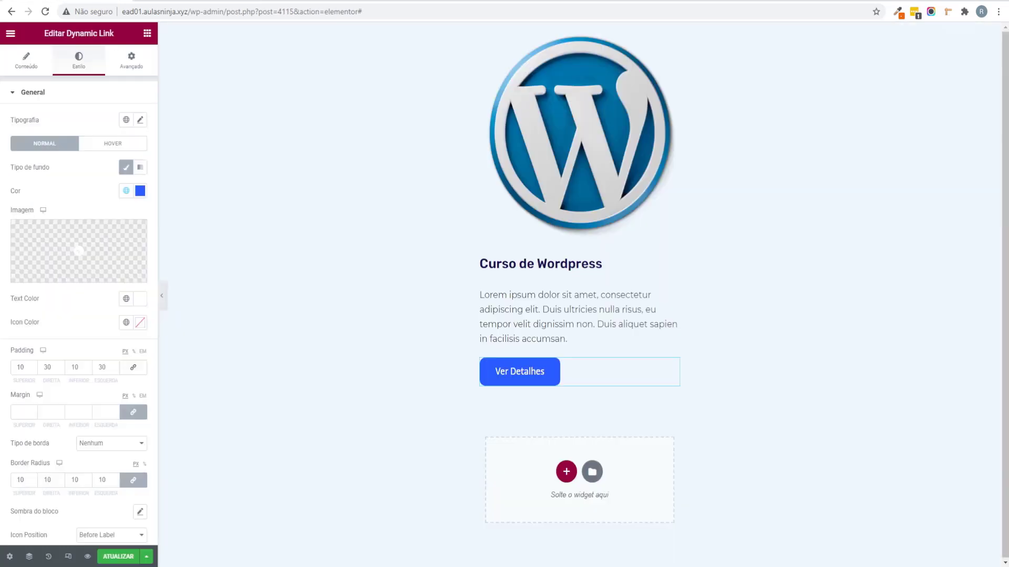
{"action": "left_click", "coordinate": [139, 119]}
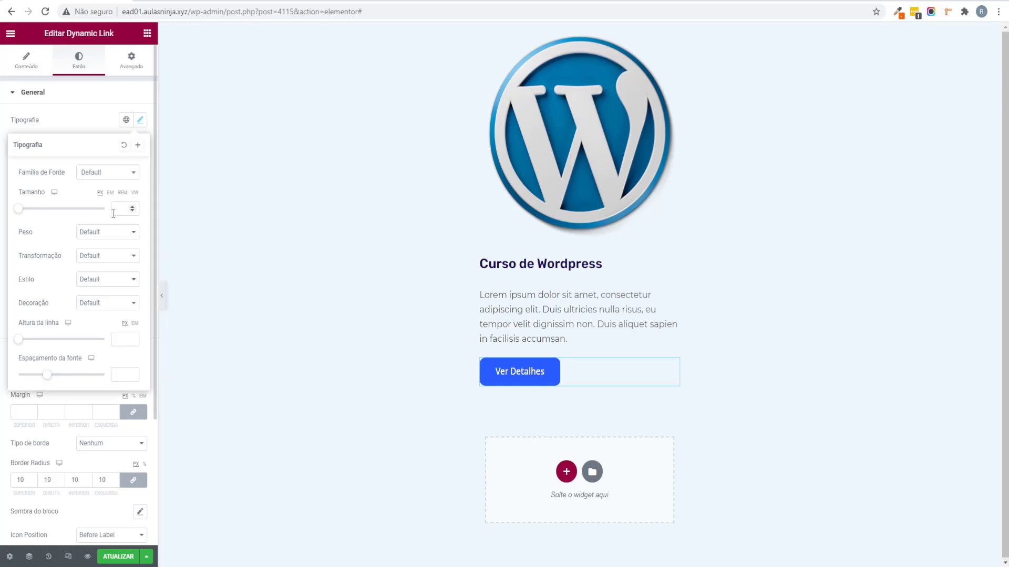
{"action": "left_click", "coordinate": [106, 232]}
{"action": "left_click", "coordinate": [118, 288]}
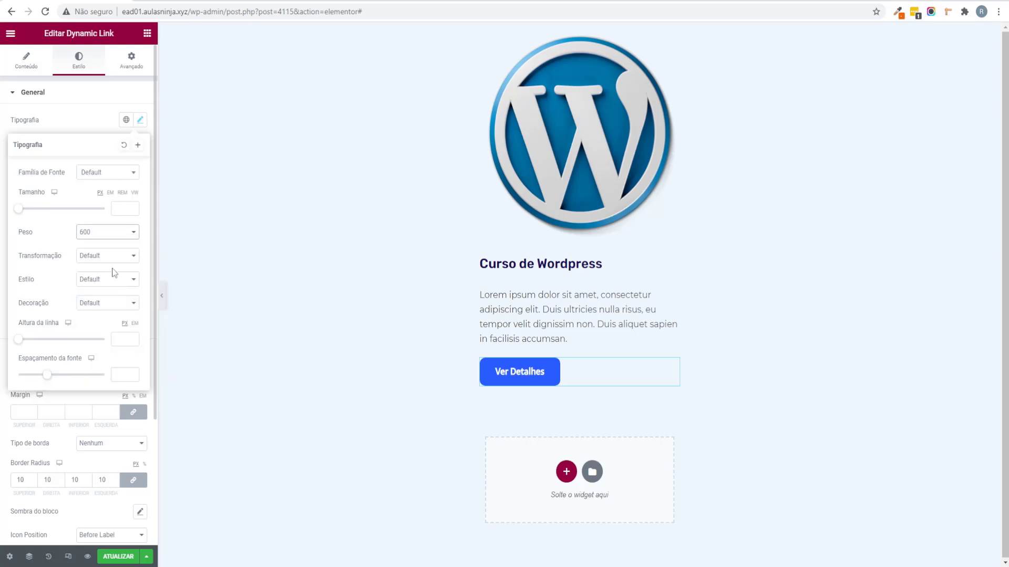
{"action": "left_click", "coordinate": [108, 233]}
{"action": "left_click", "coordinate": [108, 278]}
{"action": "left_click", "coordinate": [3, 307]}
{"action": "left_click", "coordinate": [118, 556]}
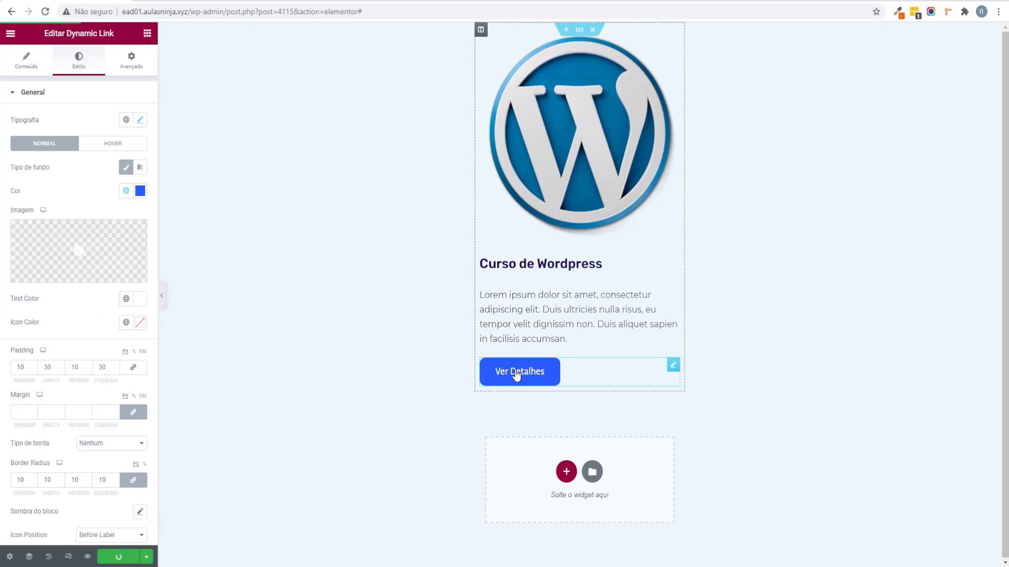
{"action": "left_click_drag", "start_coordinate": [31, 370], "coordinate": [88, 370]}
{"action": "left_click", "coordinate": [105, 556]}
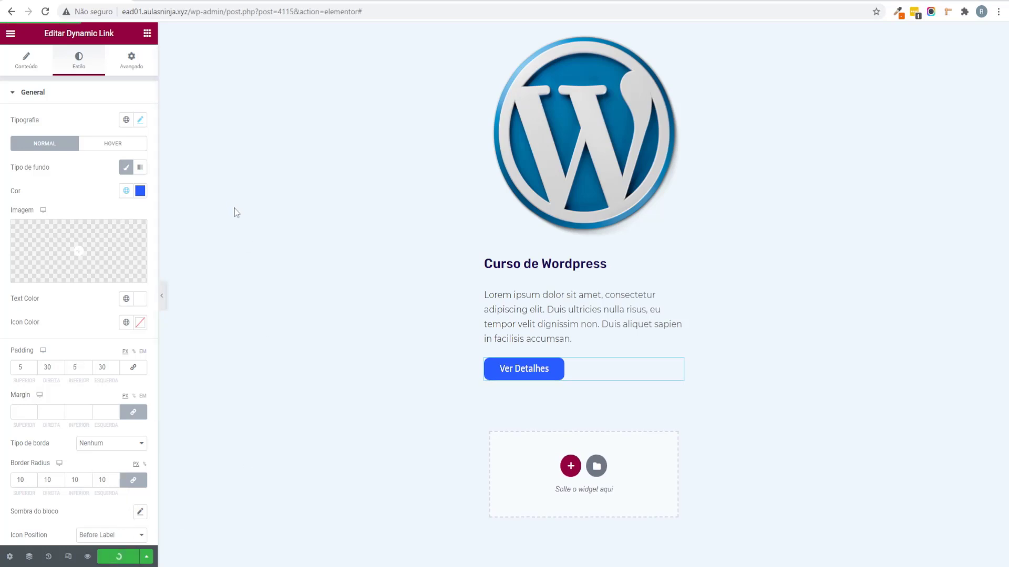
Step: Place a new Button widget above the Ver Detalhes link
{"action": "left_click", "coordinate": [20, 66]}
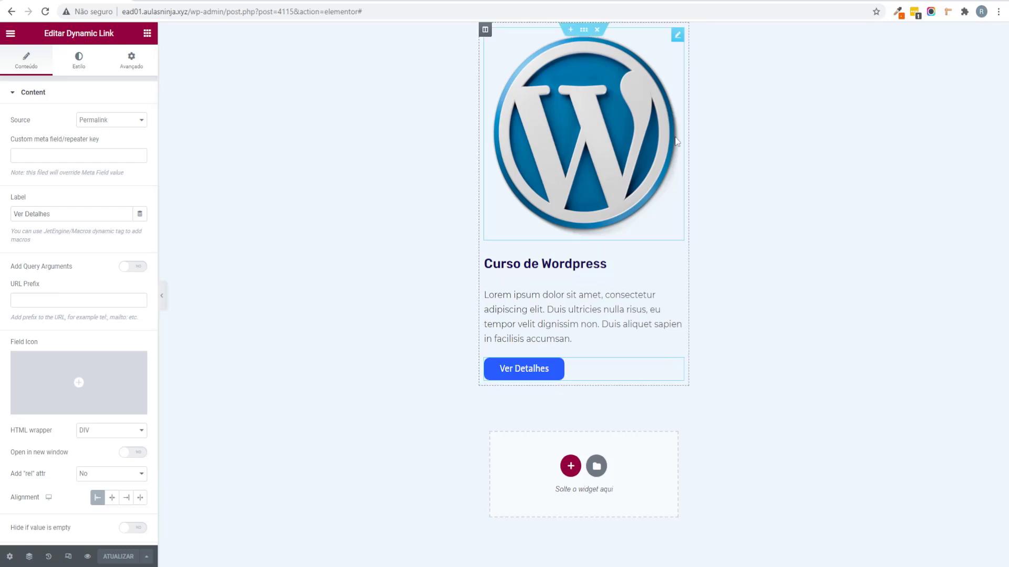
{"action": "left_click", "coordinate": [148, 33]}
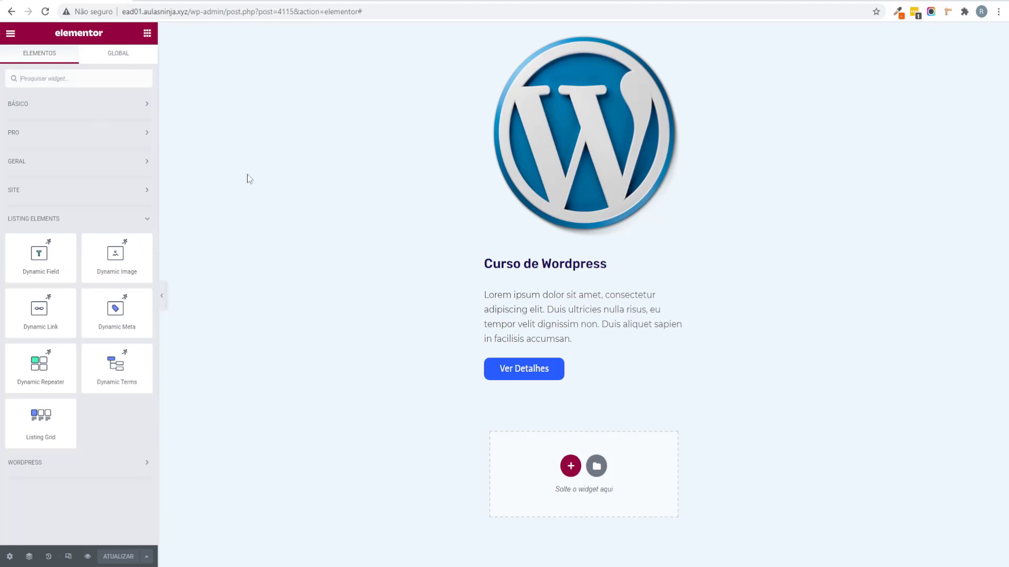
{"action": "left_click", "coordinate": [59, 105]}
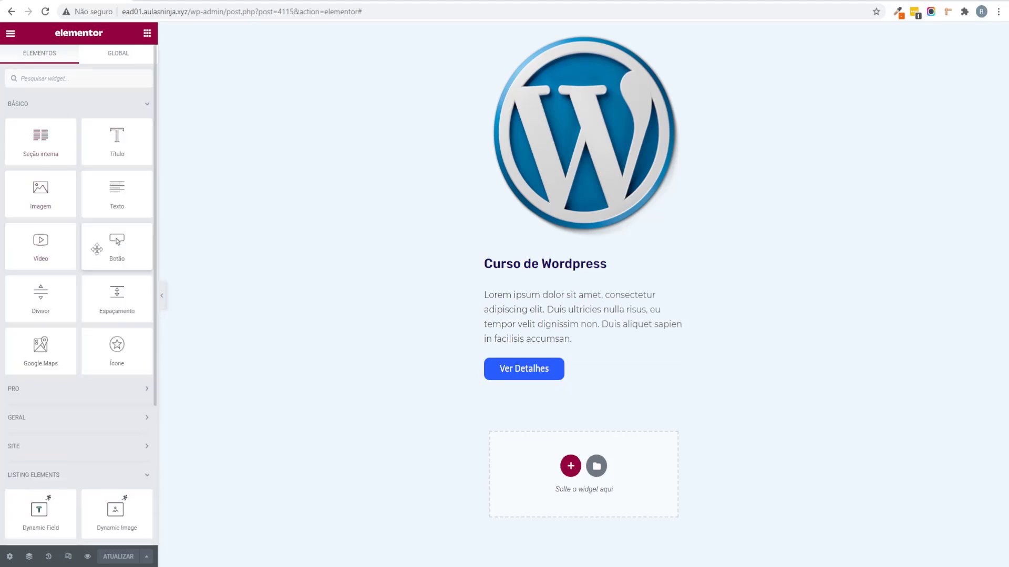
{"action": "left_click_drag", "start_coordinate": [103, 249], "coordinate": [517, 367]}
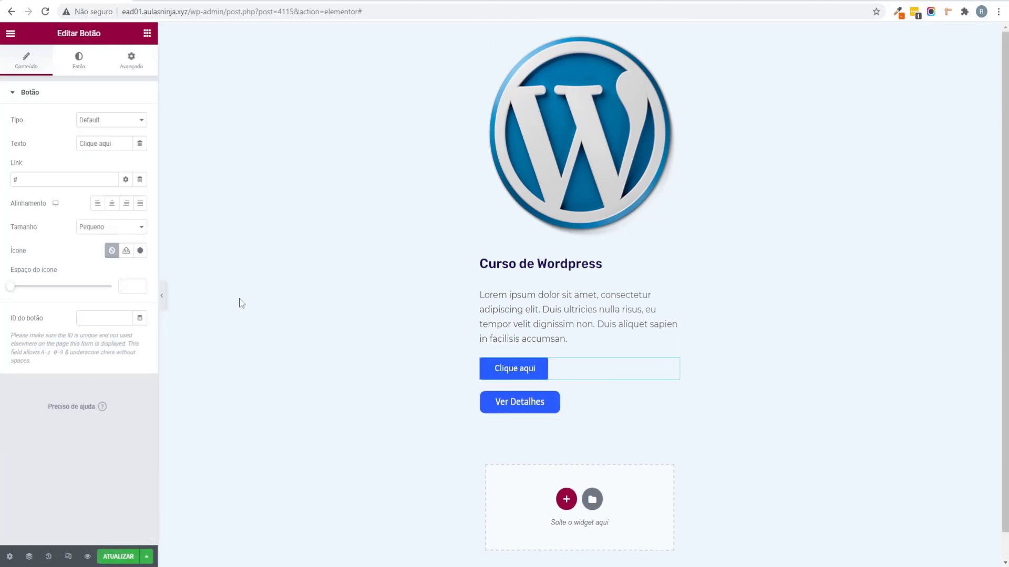
Step: Link the Clique aqui button to the Post URL, then delete it and select the card column
{"action": "left_click", "coordinate": [141, 183]}
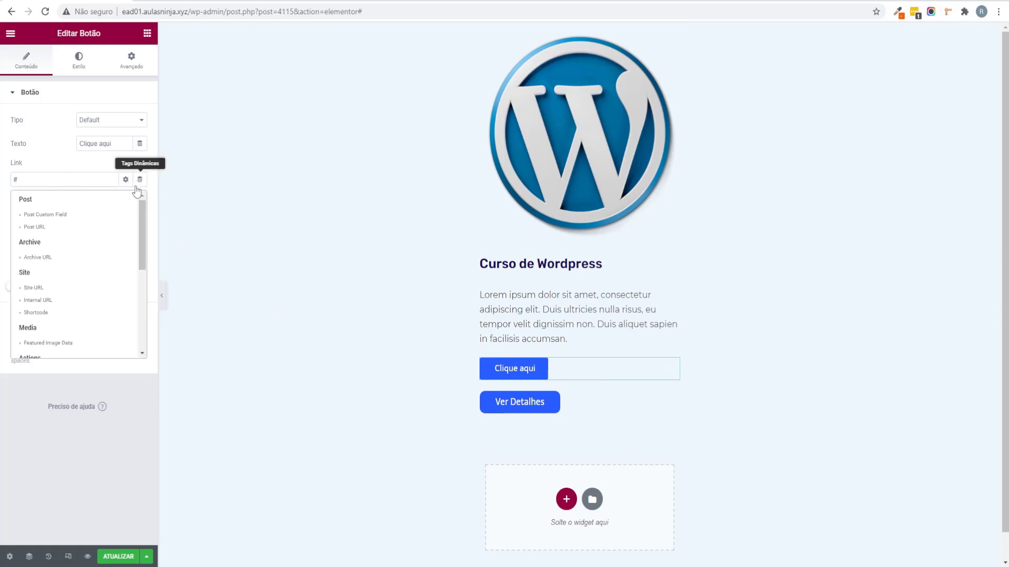
{"action": "left_click", "coordinate": [53, 229]}
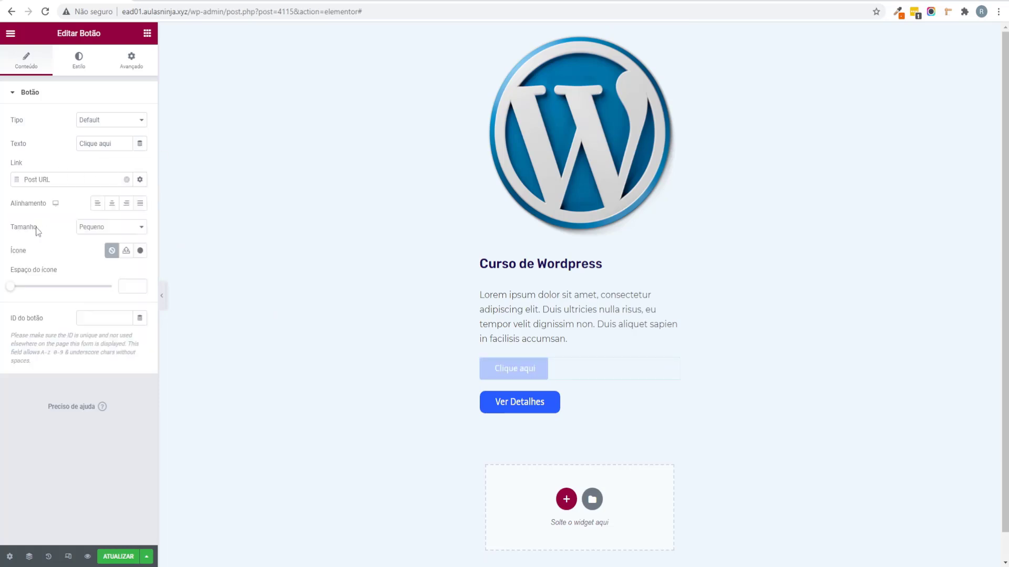
{"action": "right_click", "coordinate": [577, 368]}
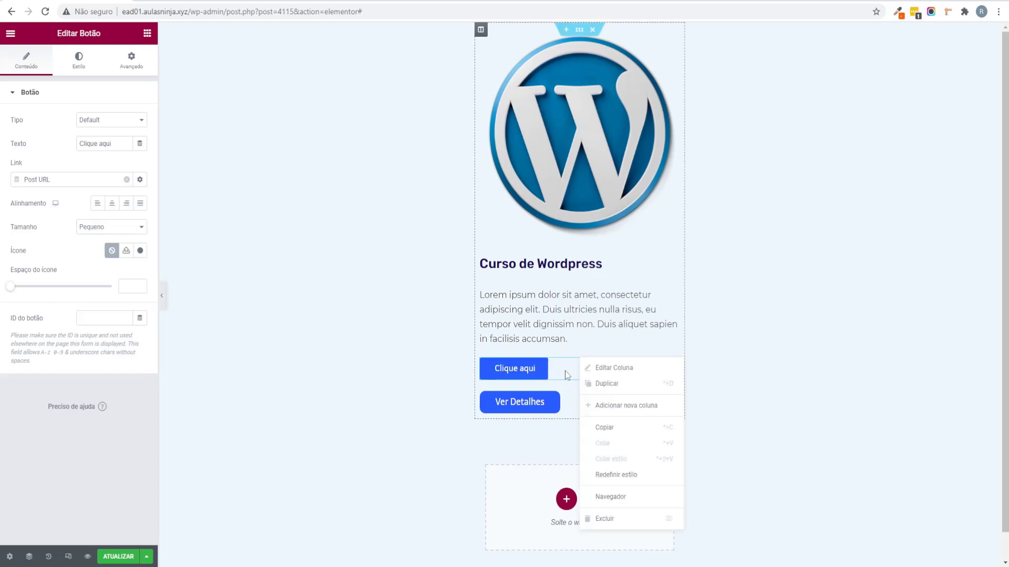
{"action": "left_click", "coordinate": [607, 533]}
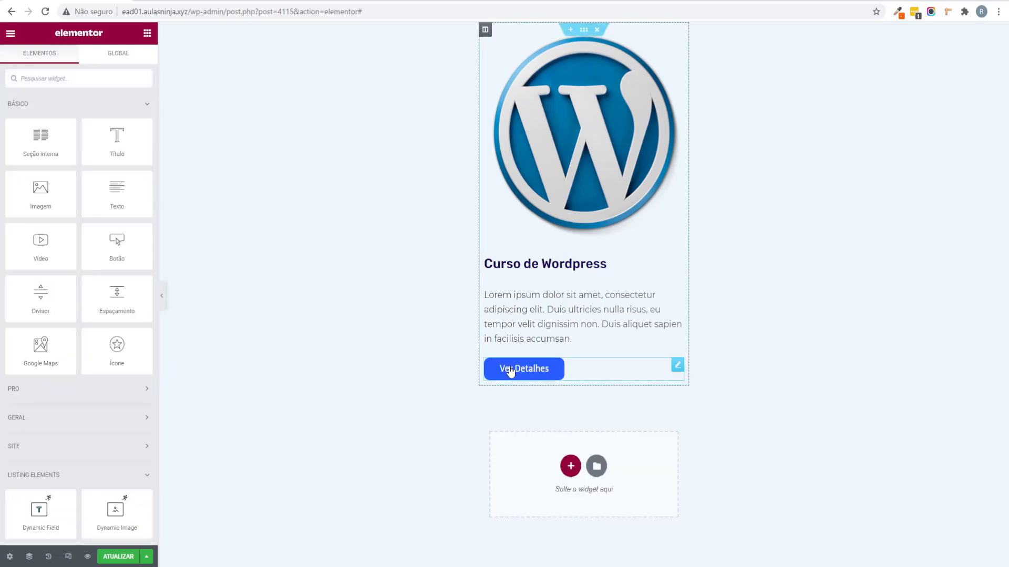
{"action": "left_click", "coordinate": [484, 30]}
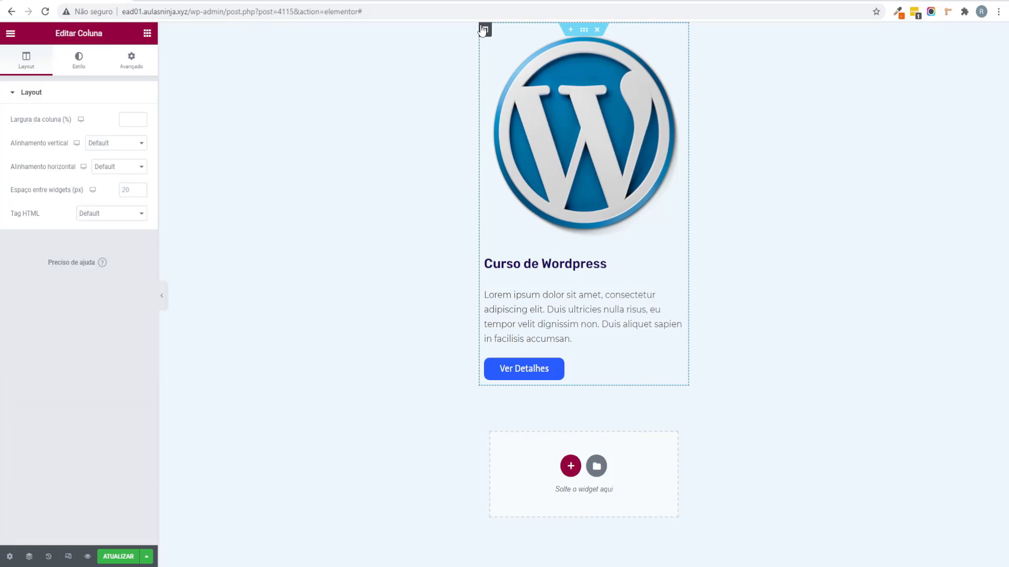
Step: Give the course card column a white classic background
{"action": "left_click_drag", "start_coordinate": [73, 33], "coordinate": [112, 42]}
{"action": "left_click", "coordinate": [79, 66]}
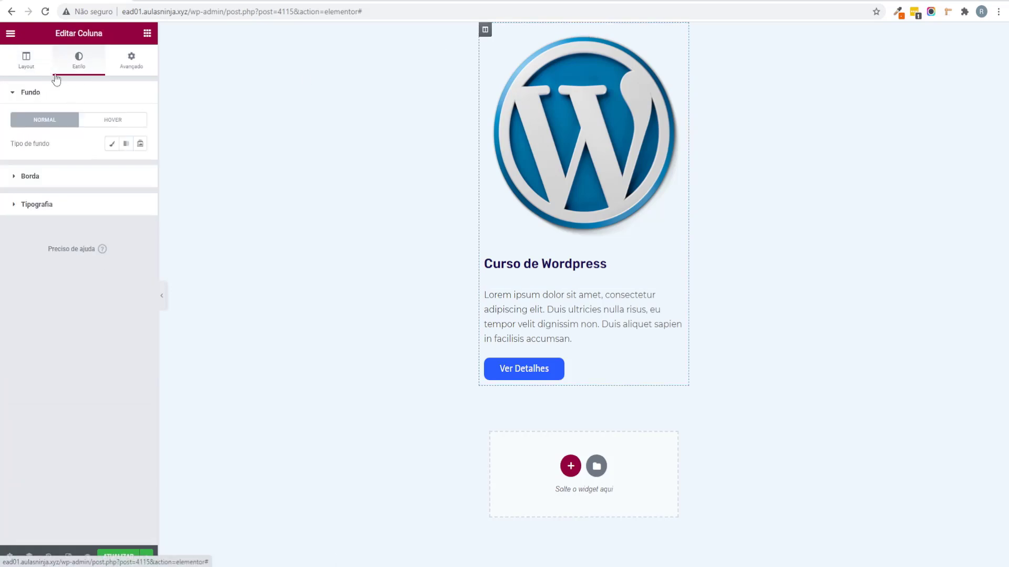
{"action": "left_click", "coordinate": [112, 144]}
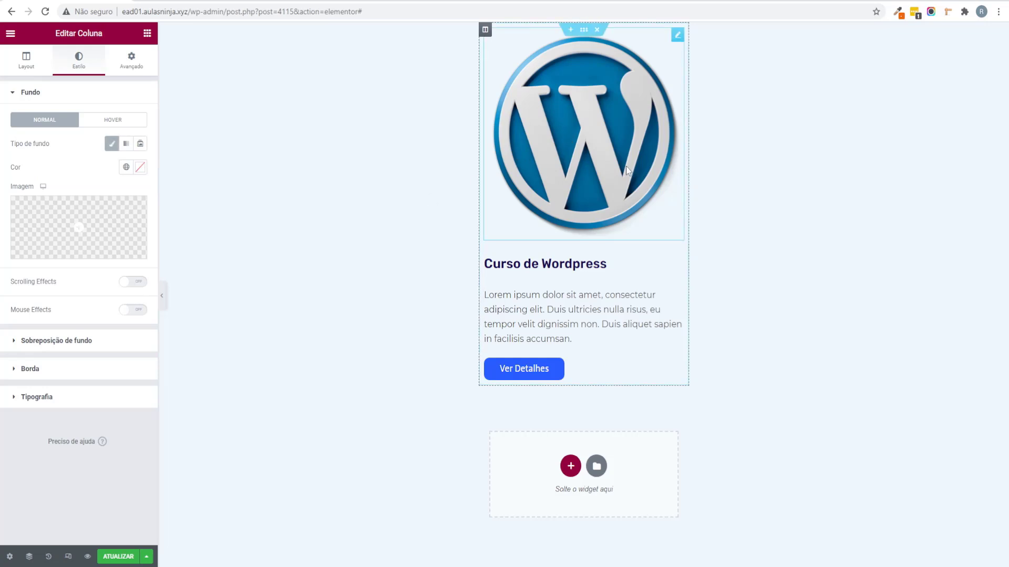
{"action": "left_click", "coordinate": [140, 167]}
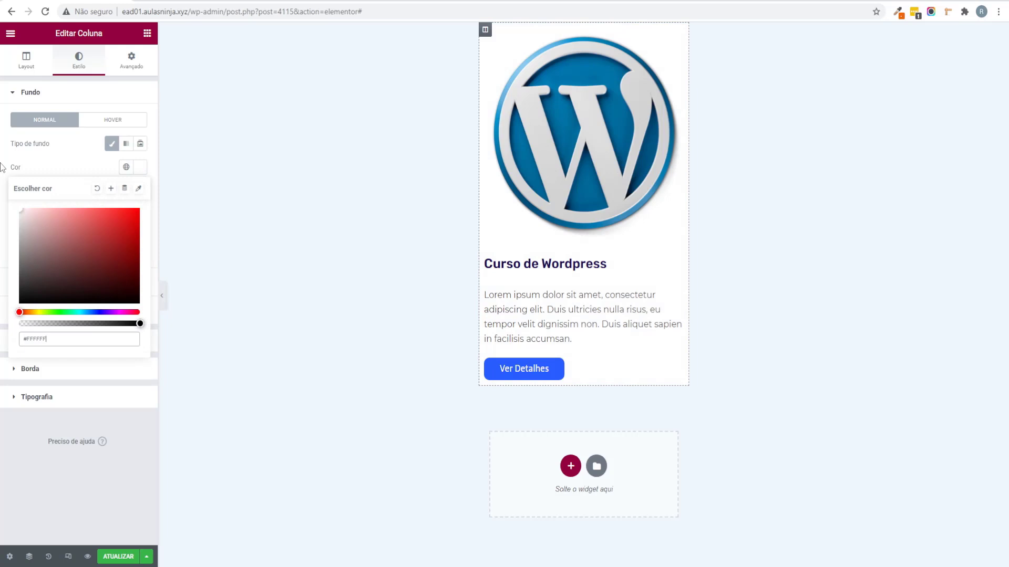
{"action": "left_click", "coordinate": [68, 415]}
Step: Add a box shadow around the card column, preview it, and reopen its Borda settings
{"action": "left_click", "coordinate": [63, 370]}
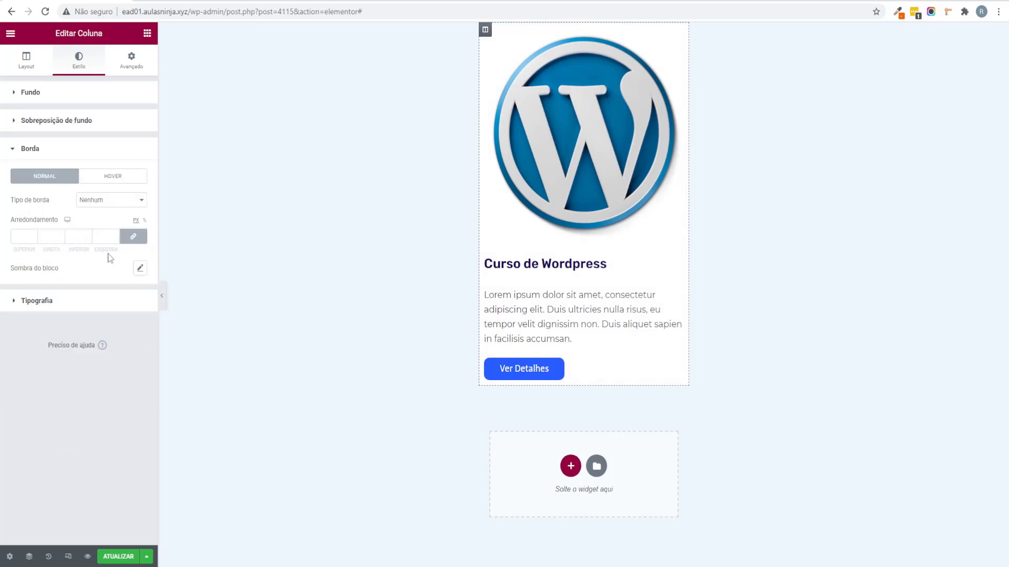
{"action": "left_click", "coordinate": [140, 270]}
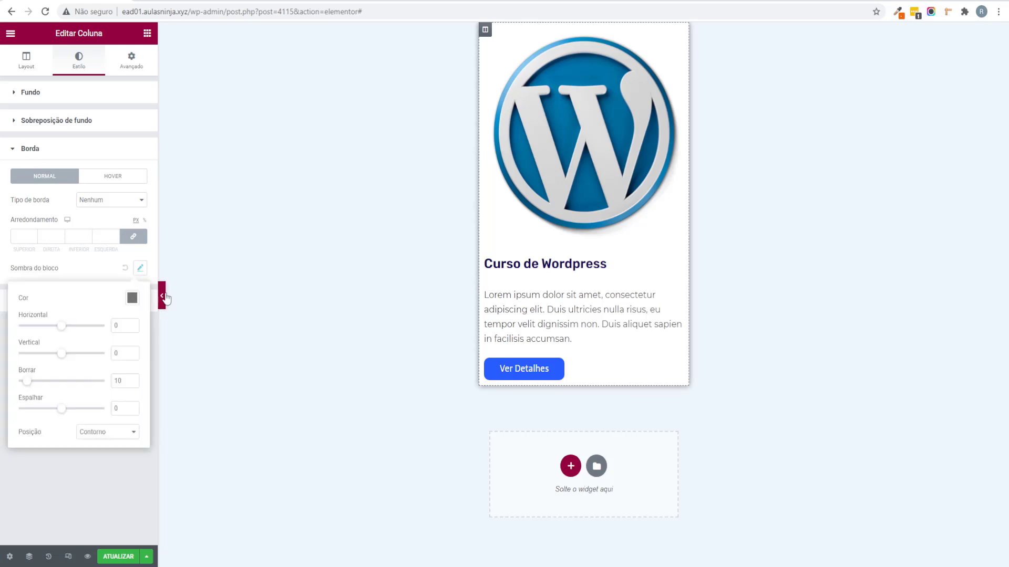
{"action": "left_click", "coordinate": [161, 295]}
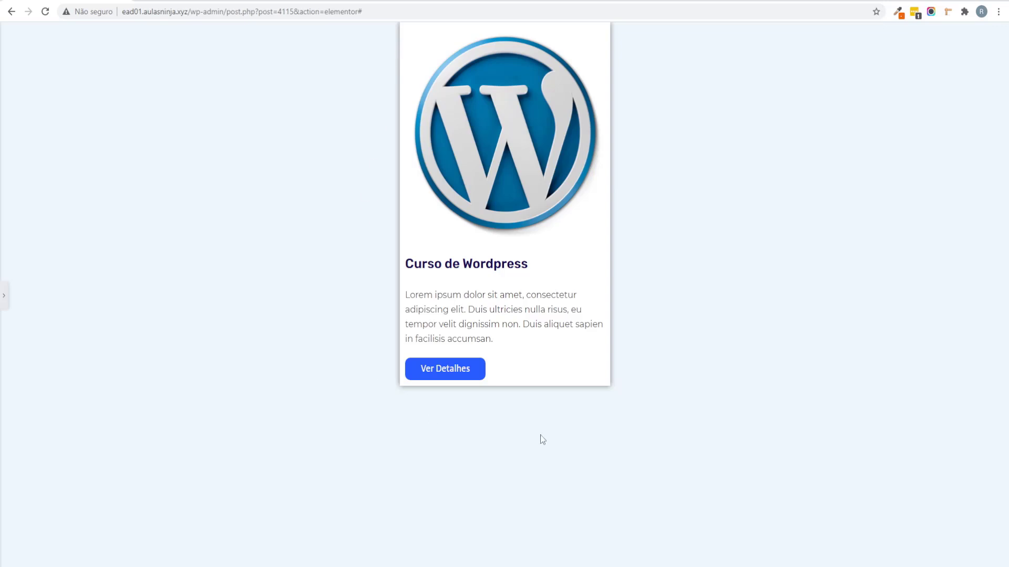
{"action": "left_click", "coordinate": [4, 295]}
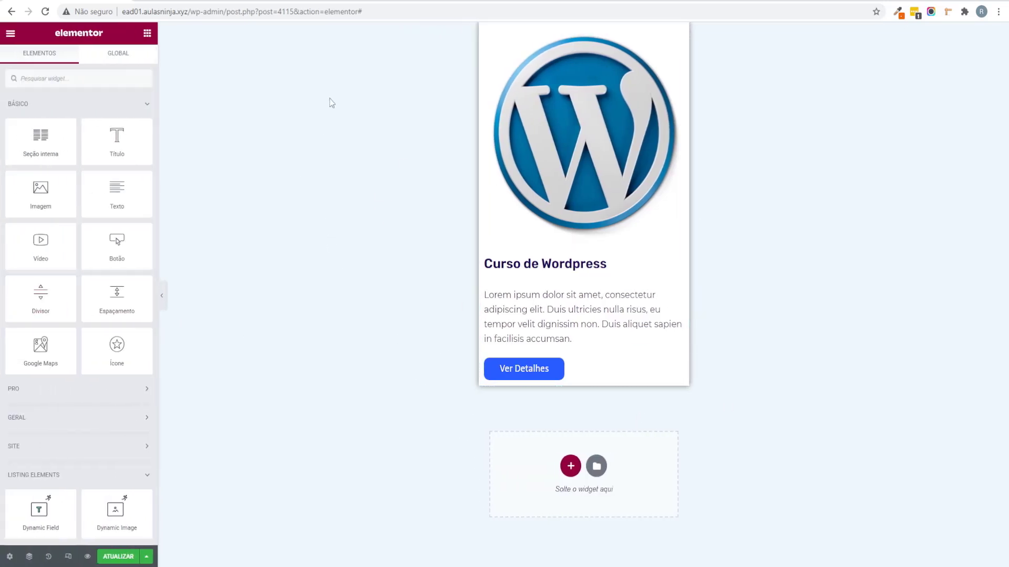
{"action": "left_click", "coordinate": [485, 29]}
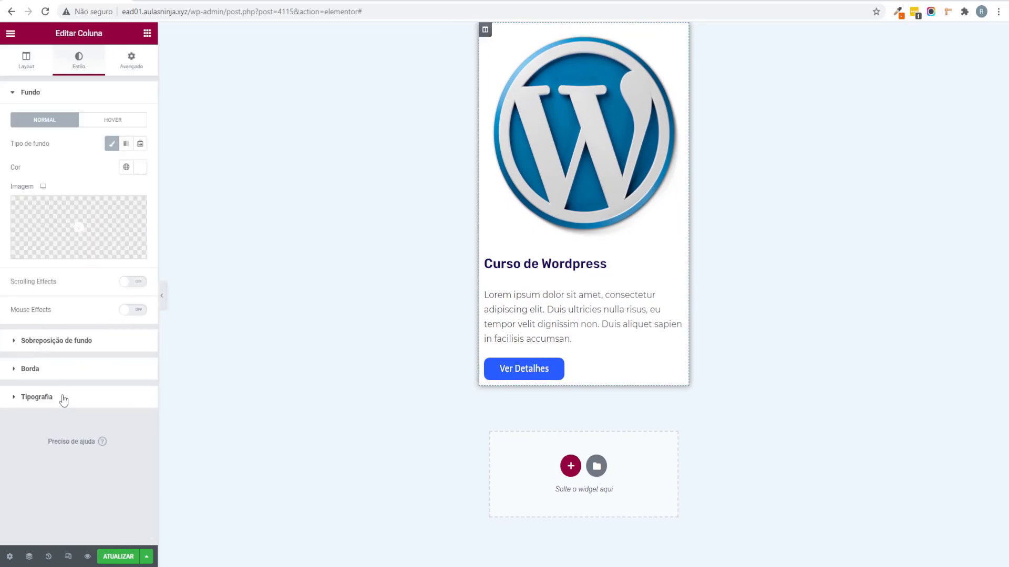
{"action": "left_click", "coordinate": [55, 368]}
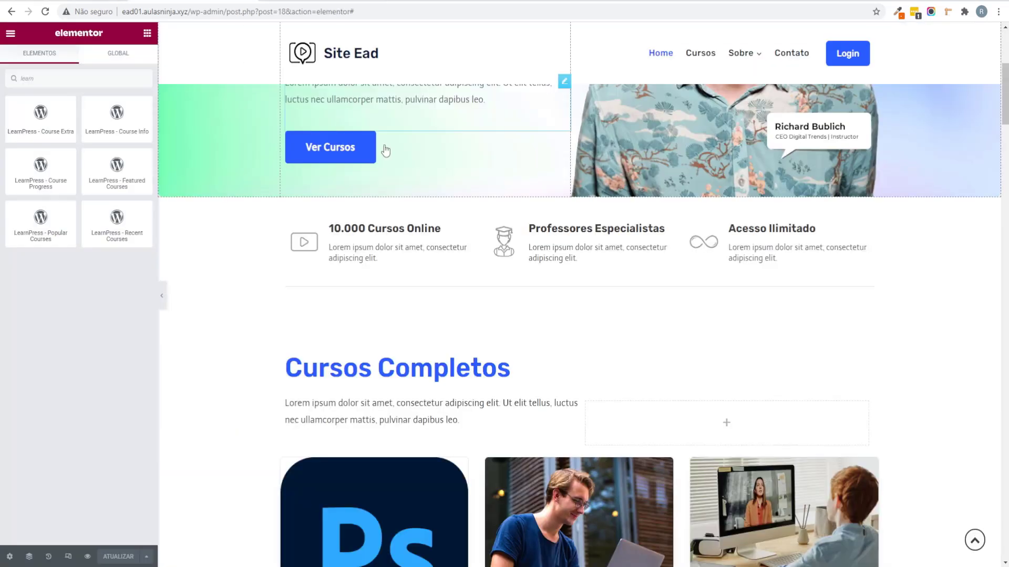
{"action": "scroll", "coordinate": [511, 309], "scroll_direction": "down", "scroll_amount": 2}
{"action": "scroll", "coordinate": [511, 309], "scroll_direction": "up", "scroll_amount": 1}
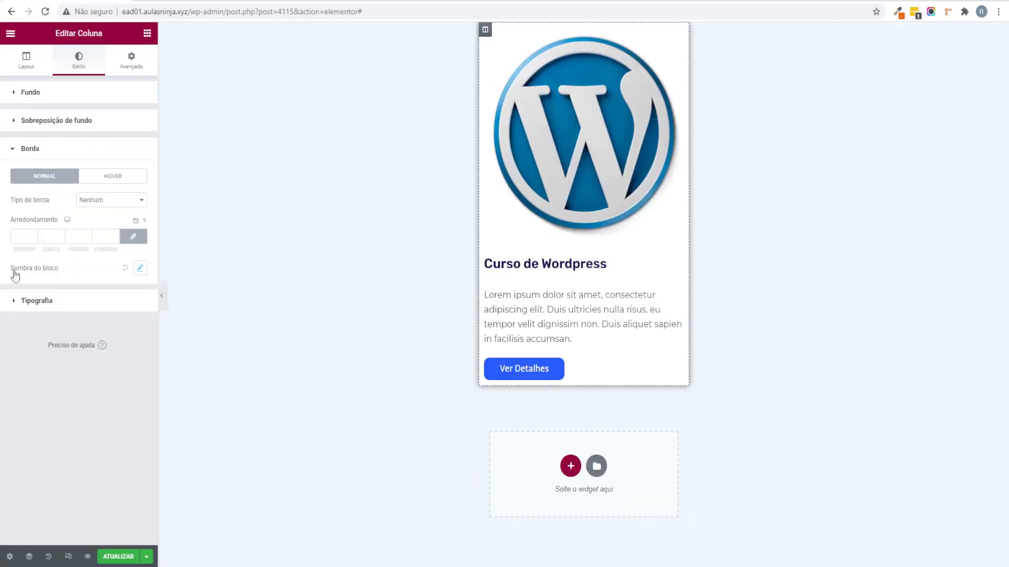
Step: Round the card's corners to 20 and set the shadow blur (Borrar) to 25
{"action": "left_click", "coordinate": [14, 242]}
{"action": "type", "text": "20"}
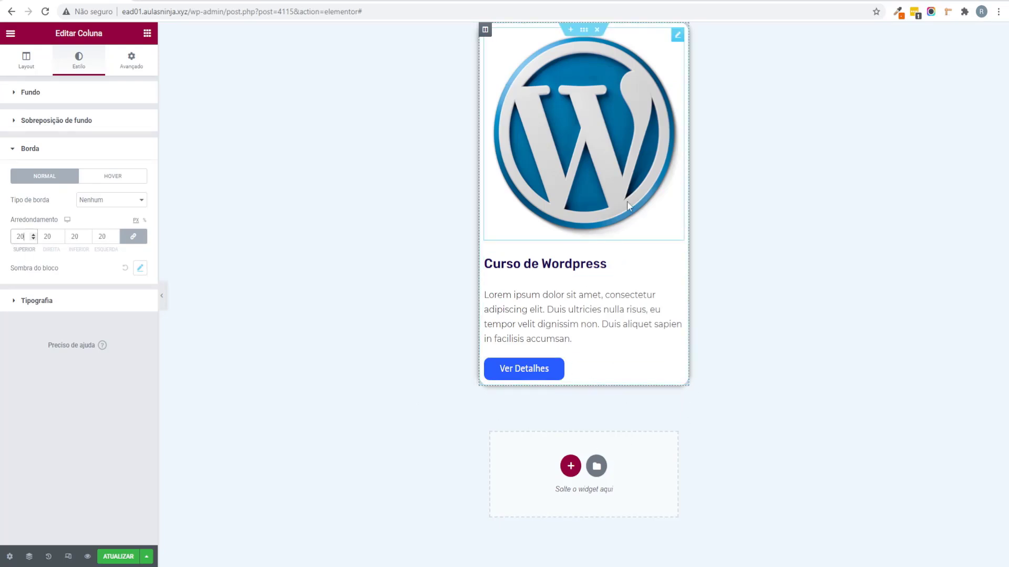
{"action": "left_click", "coordinate": [140, 269]}
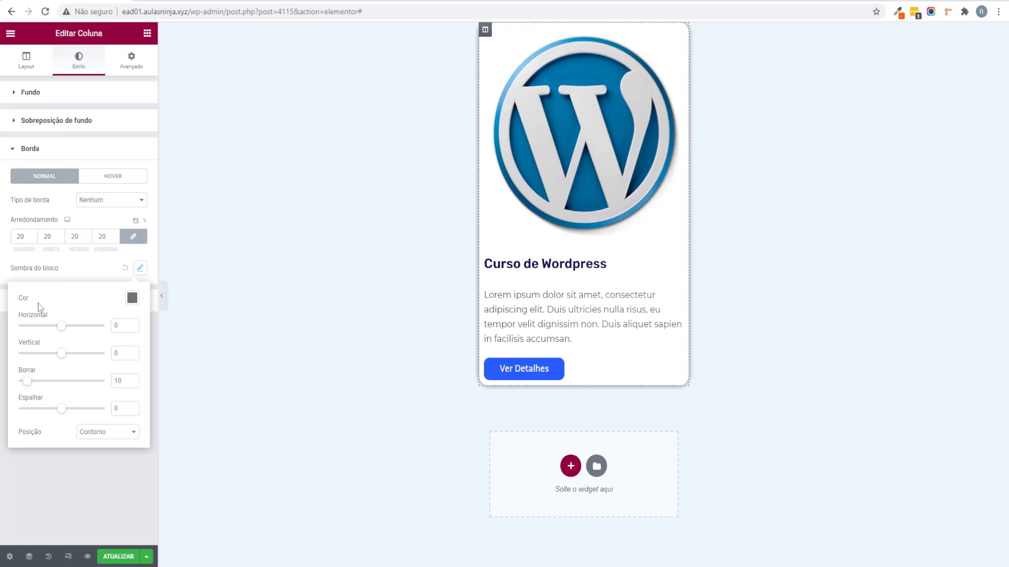
{"action": "left_click_drag", "start_coordinate": [30, 384], "coordinate": [39, 386]}
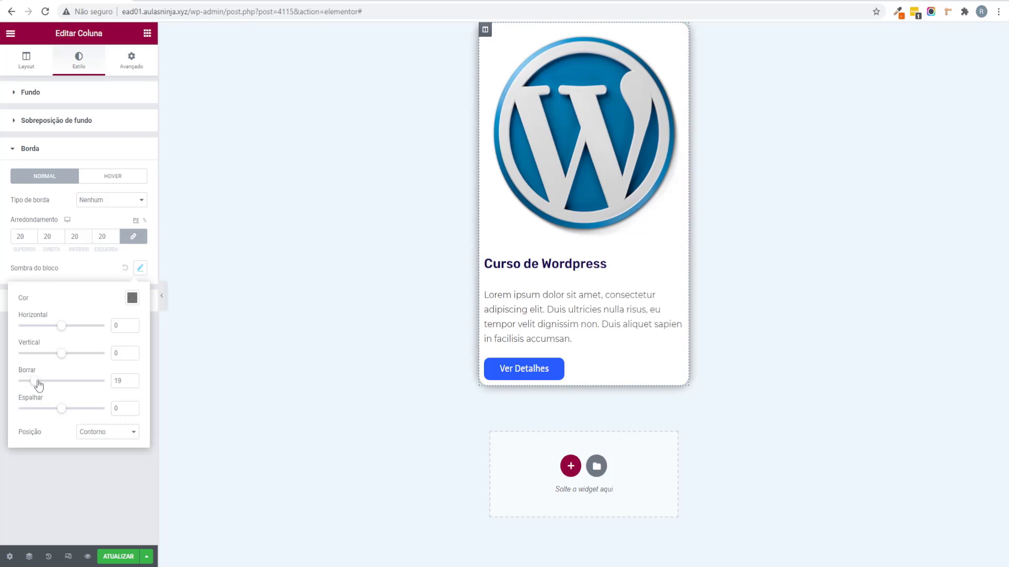
{"action": "double_click", "coordinate": [119, 381]}
{"action": "type", "text": "25"}
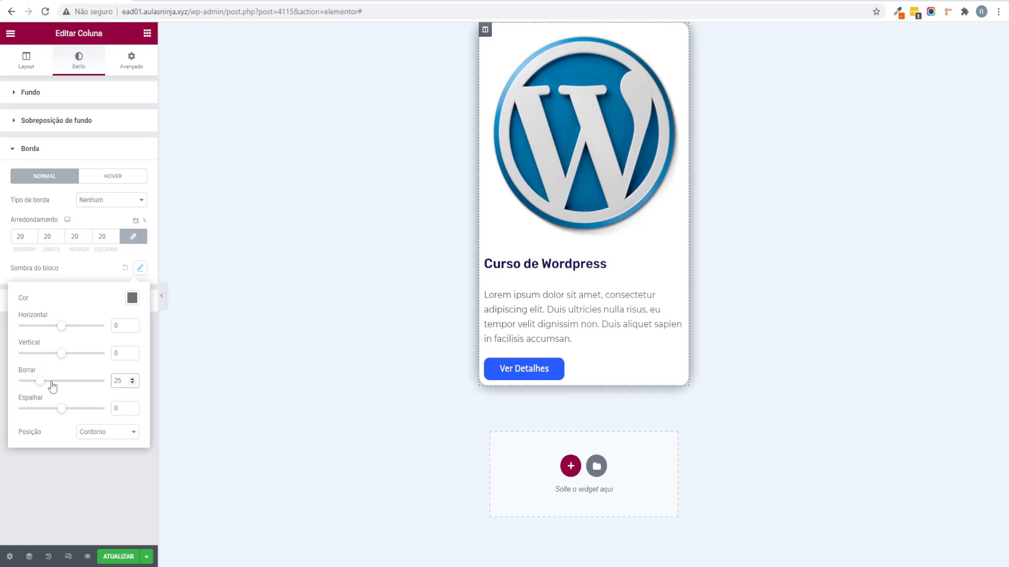
Step: Lower the shadow colour's opacity to about 0.15 and preview the card without the panel
{"action": "left_click", "coordinate": [133, 303]}
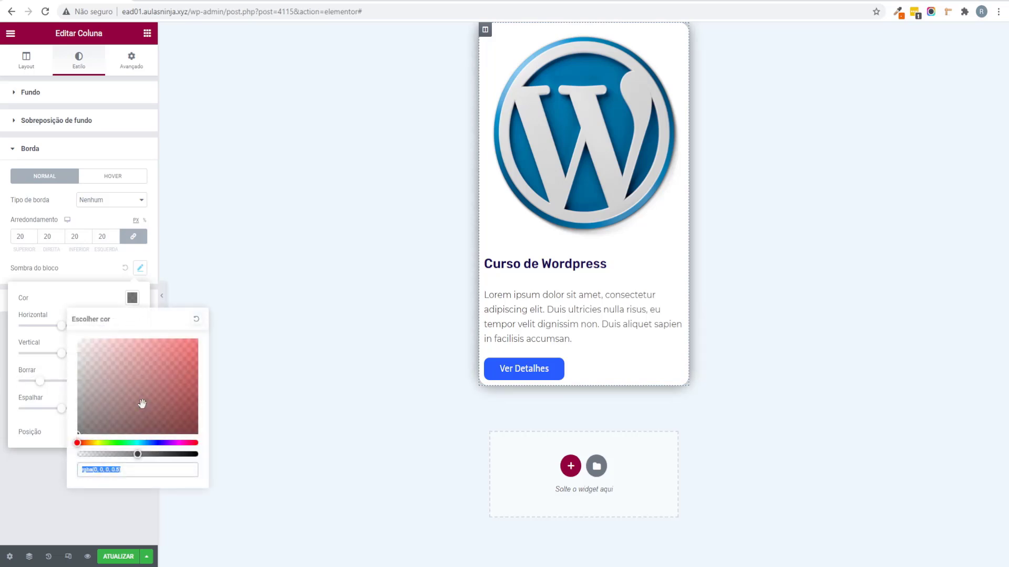
{"action": "left_click", "coordinate": [117, 470]}
{"action": "left_click_drag", "start_coordinate": [137, 454], "coordinate": [91, 454]}
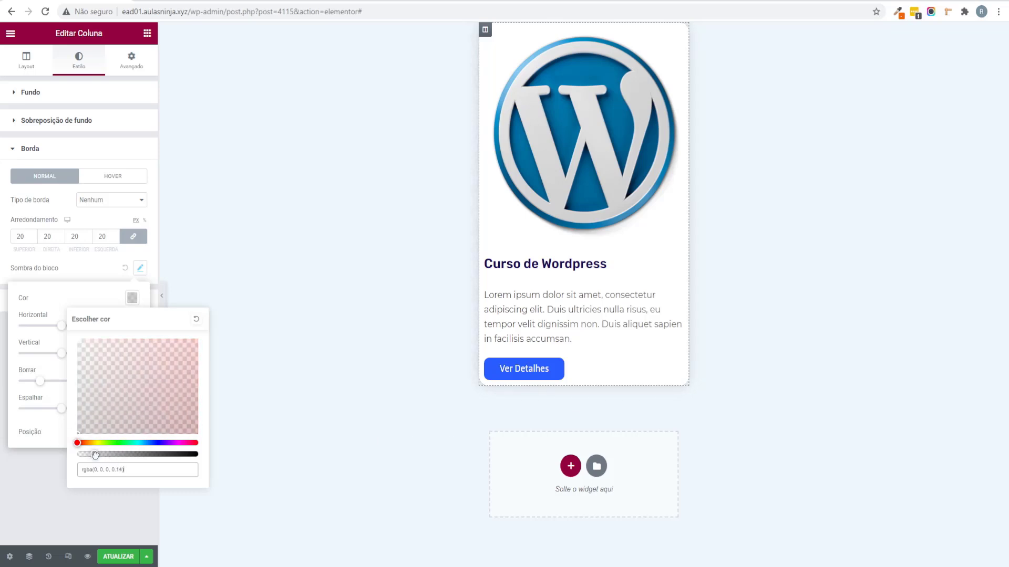
{"action": "left_click", "coordinate": [46, 510]}
{"action": "left_click", "coordinate": [161, 296]}
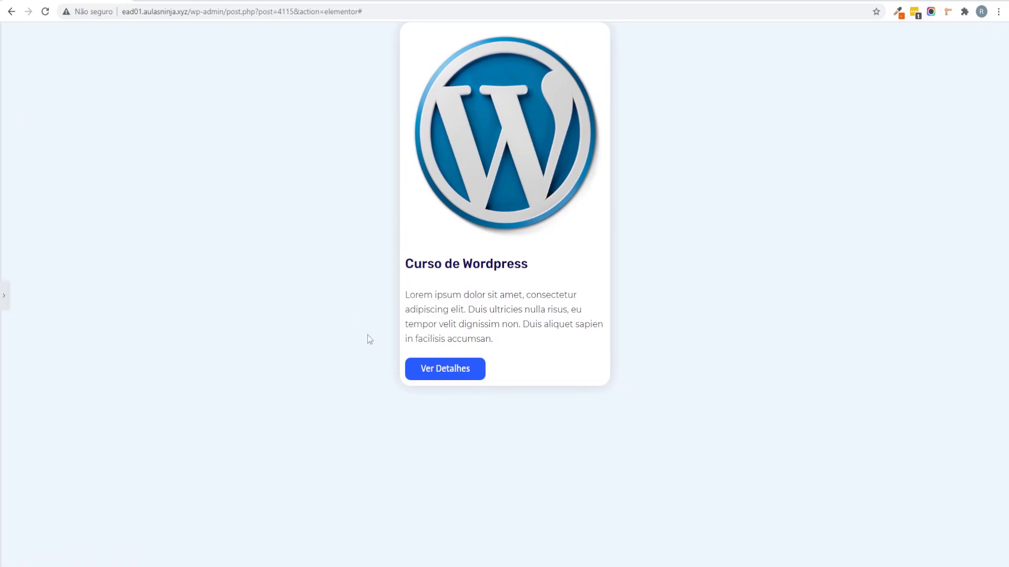
Step: Set the card column's padding to 20 on all sides in Avançado
{"action": "left_click", "coordinate": [3, 295]}
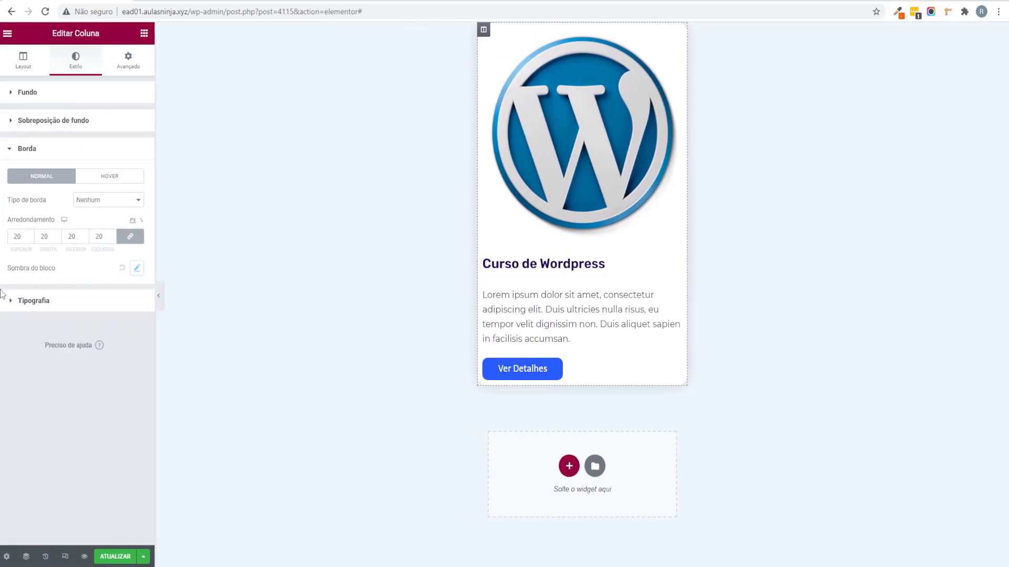
{"action": "left_click_drag", "start_coordinate": [69, 33], "coordinate": [116, 43]}
{"action": "left_click", "coordinate": [132, 61]}
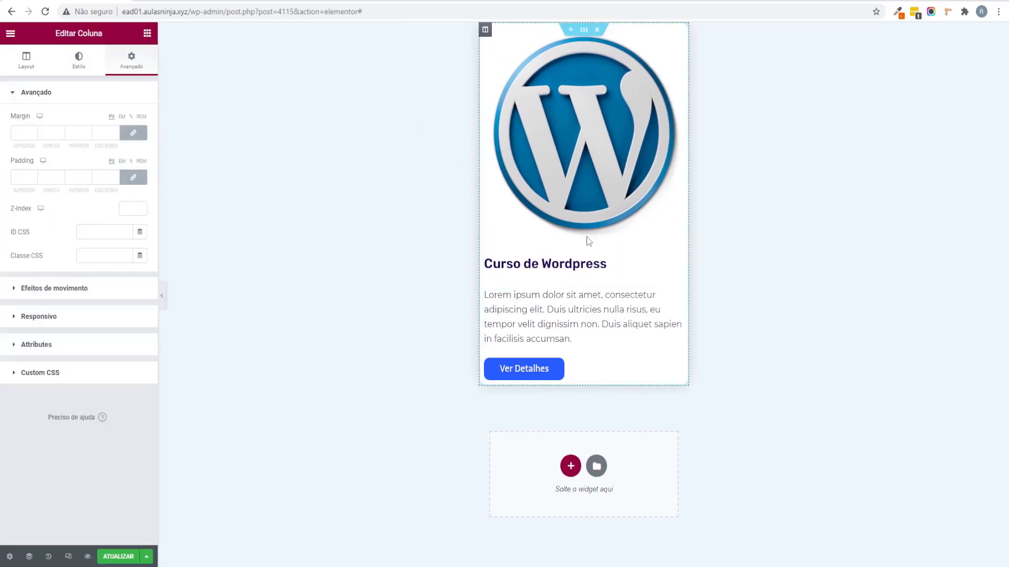
{"action": "left_click", "coordinate": [18, 177]}
{"action": "type", "text": "20"}
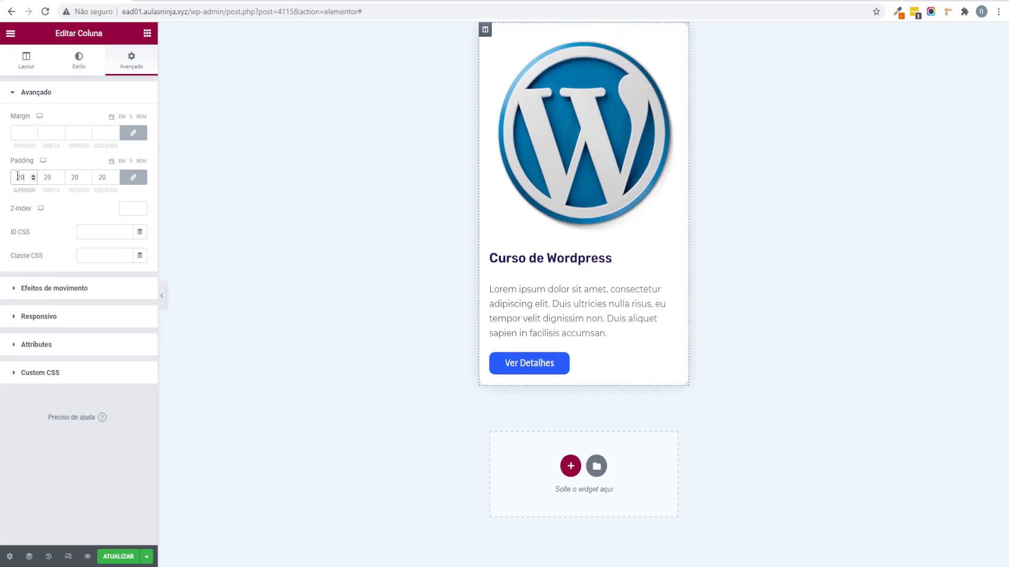
{"action": "left_click", "coordinate": [162, 296]}
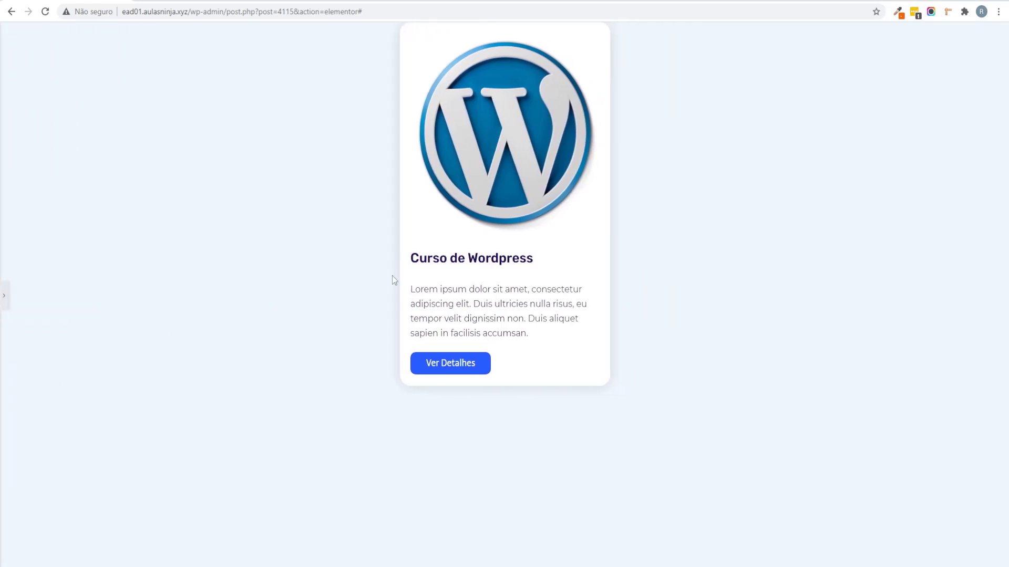
Step: Set Espaço entre widgets to 10 and save the card template with ATUALIZAR
{"action": "left_click", "coordinate": [4, 295]}
{"action": "left_click", "coordinate": [13, 70]}
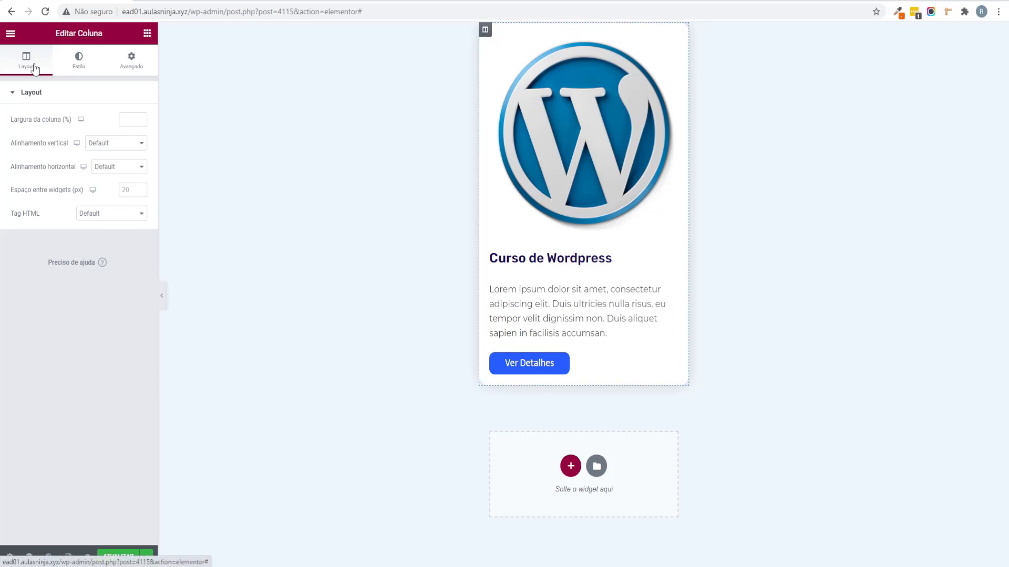
{"action": "left_click", "coordinate": [139, 189]}
{"action": "type", "text": "6"}
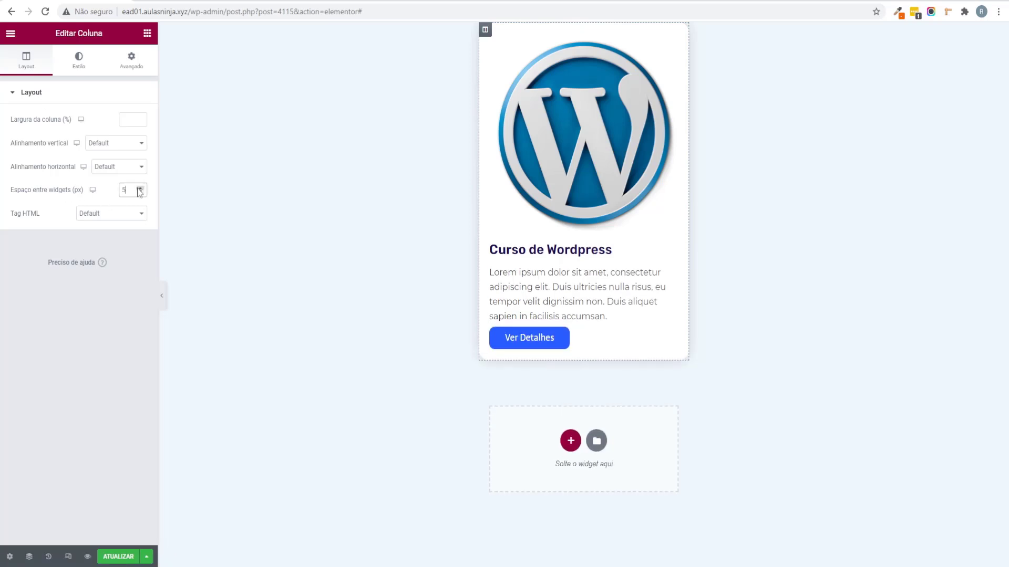
{"action": "left_click", "coordinate": [139, 187]}
{"action": "left_click", "coordinate": [139, 188]}
{"action": "left_click", "coordinate": [139, 188]}
{"action": "left_click", "coordinate": [139, 188]}
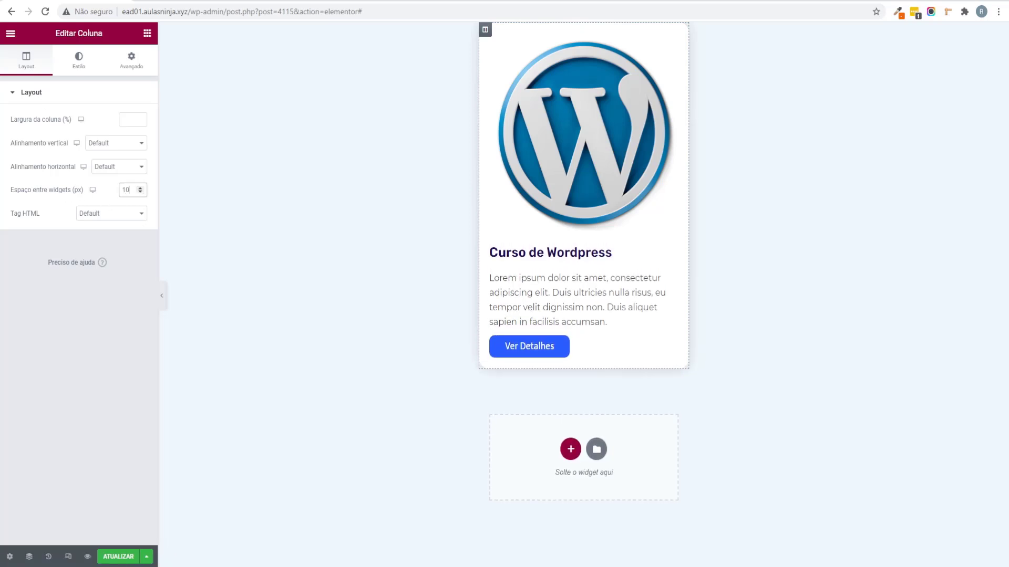
{"action": "left_click", "coordinate": [118, 556]}
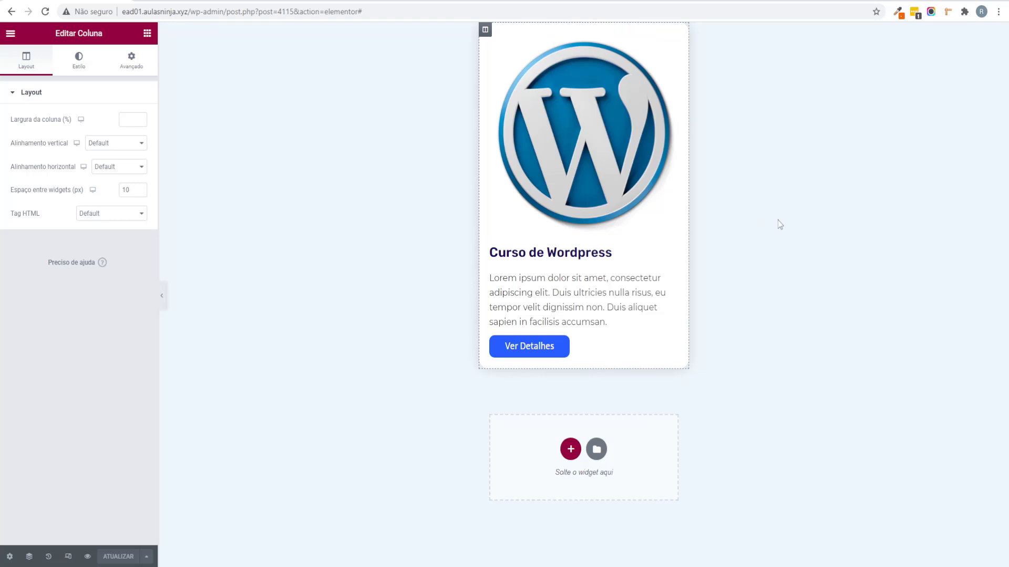
{"action": "left_click", "coordinate": [10, 33]}
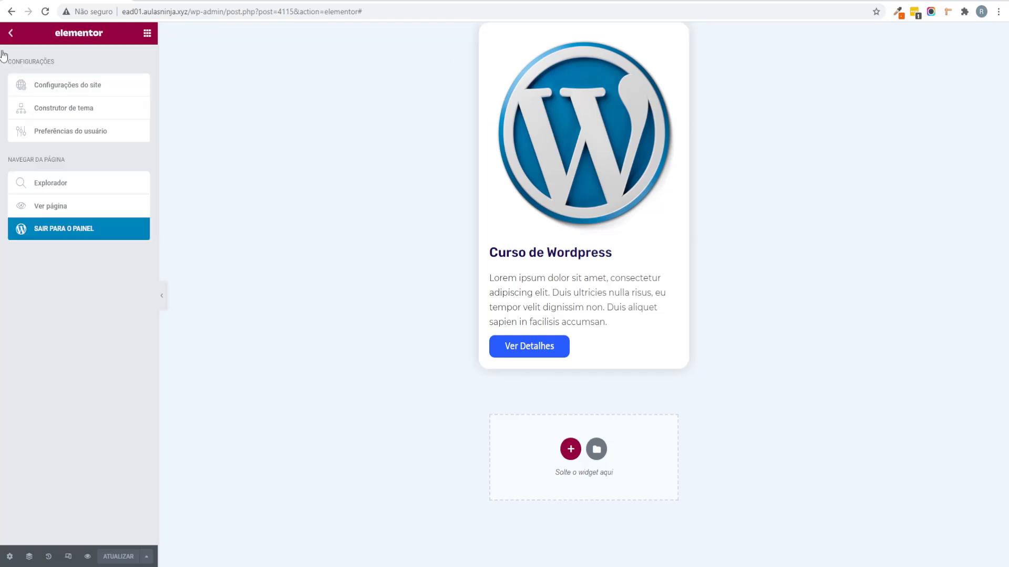
Step: Exit to the dashboard and open the Home page with Editar com Elementor from Páginas
{"action": "left_click", "coordinate": [79, 220]}
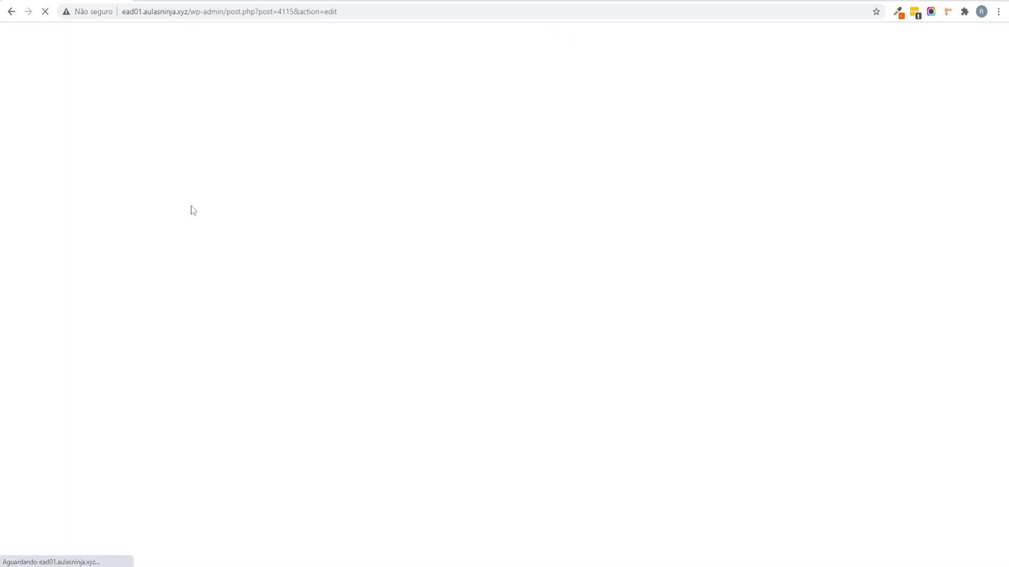
{"action": "left_click", "coordinate": [15, 38]}
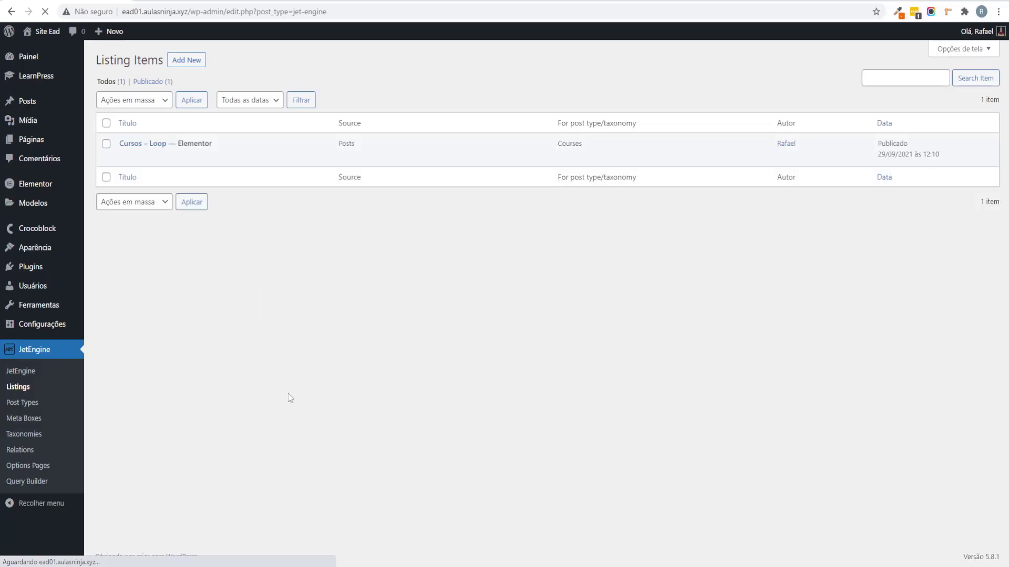
{"action": "left_click", "coordinate": [58, 143]}
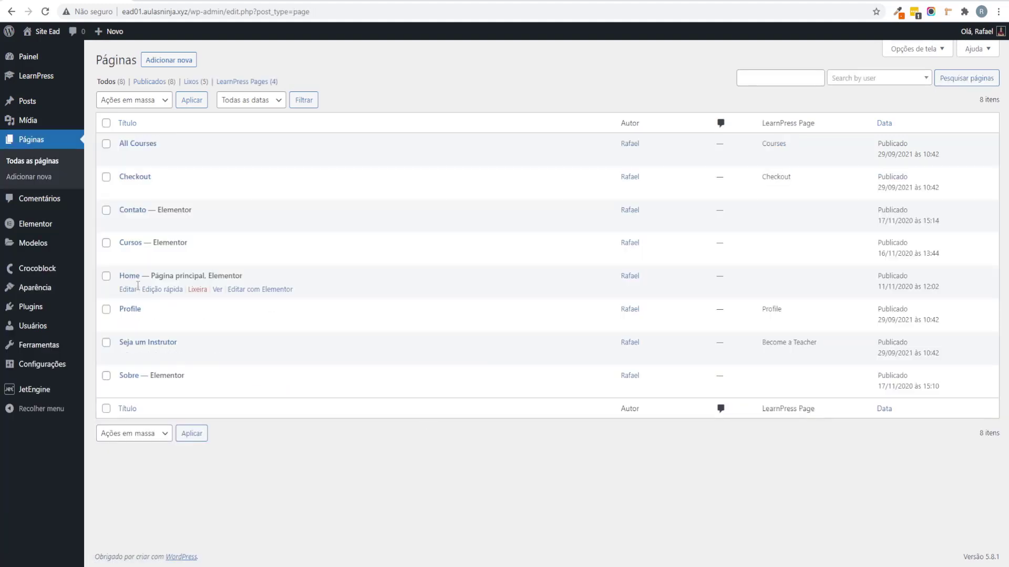
{"action": "left_click", "coordinate": [267, 295]}
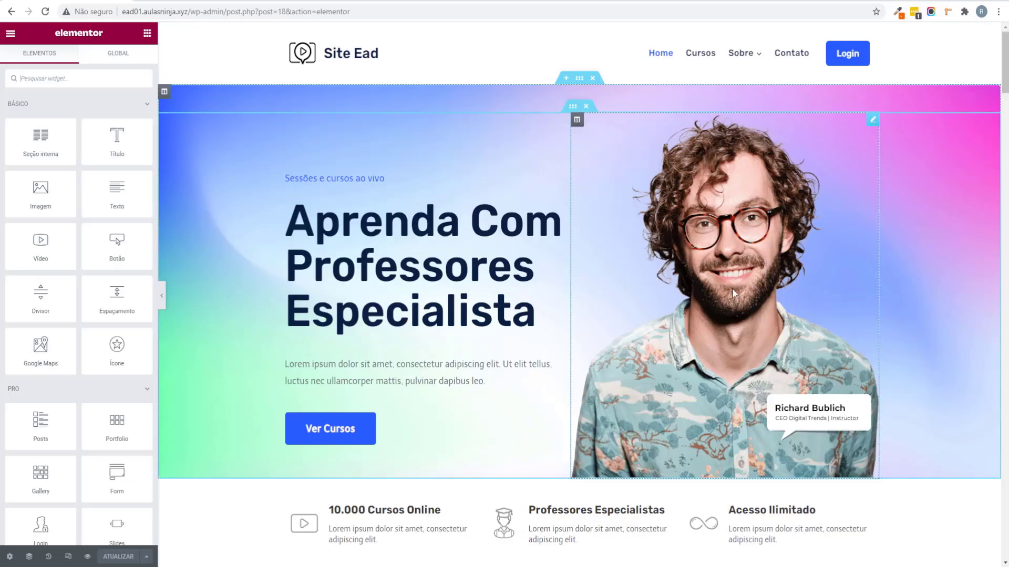
Step: Replace the course cards section under Cursos Completos with a new single-column section
{"action": "scroll", "coordinate": [633, 161], "scroll_direction": "down", "scroll_amount": 10}
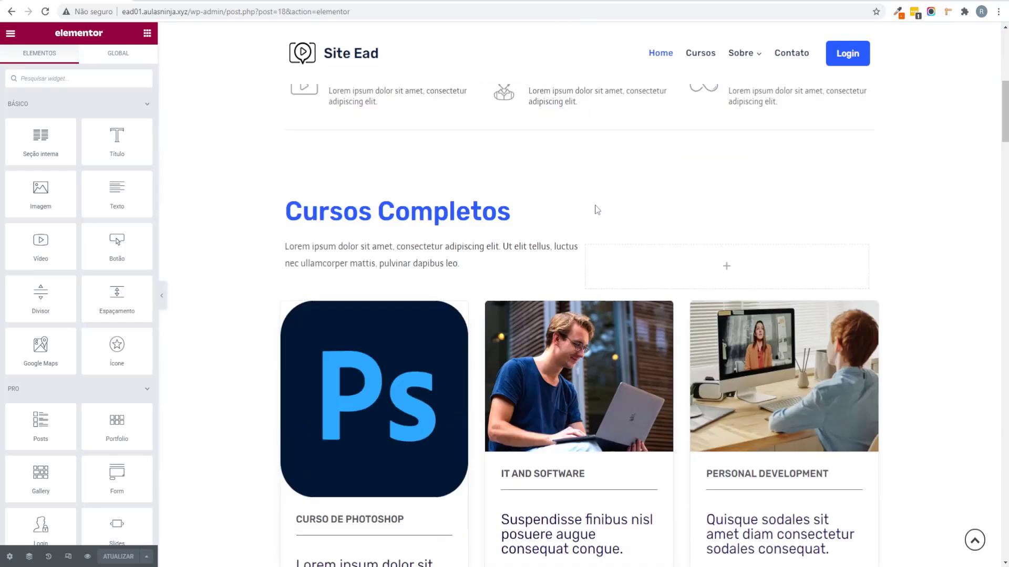
{"action": "scroll", "coordinate": [488, 315], "scroll_direction": "down", "scroll_amount": 3}
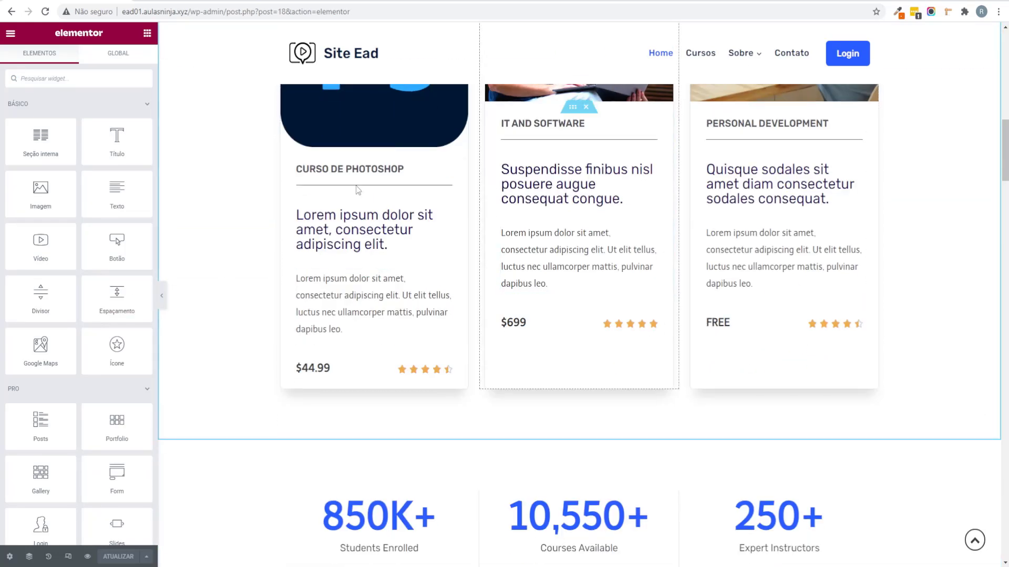
{"action": "scroll", "coordinate": [649, 238], "scroll_direction": "up", "scroll_amount": 5}
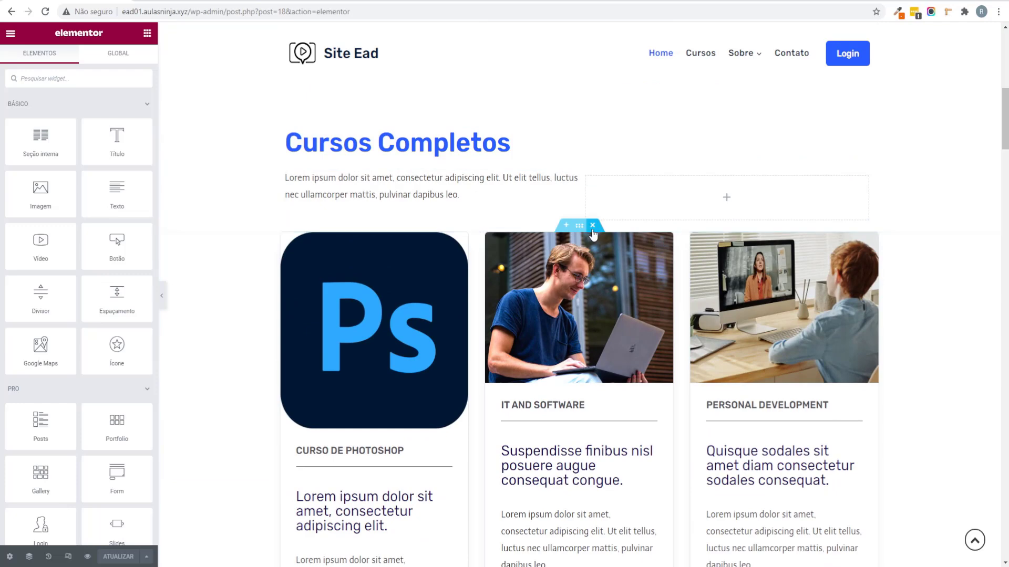
{"action": "left_click", "coordinate": [592, 225]}
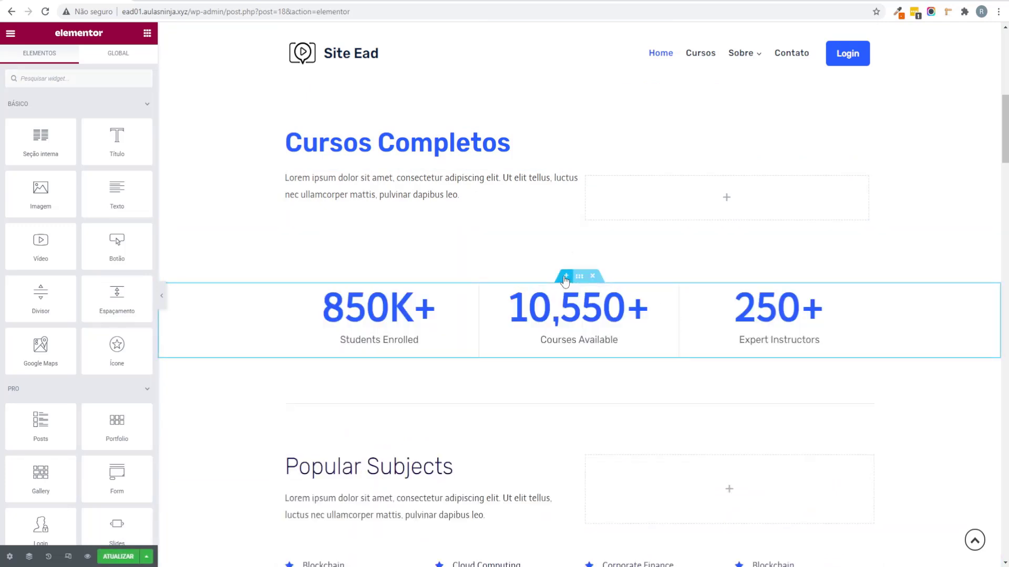
{"action": "left_click", "coordinate": [566, 277]}
{"action": "left_click", "coordinate": [561, 286]}
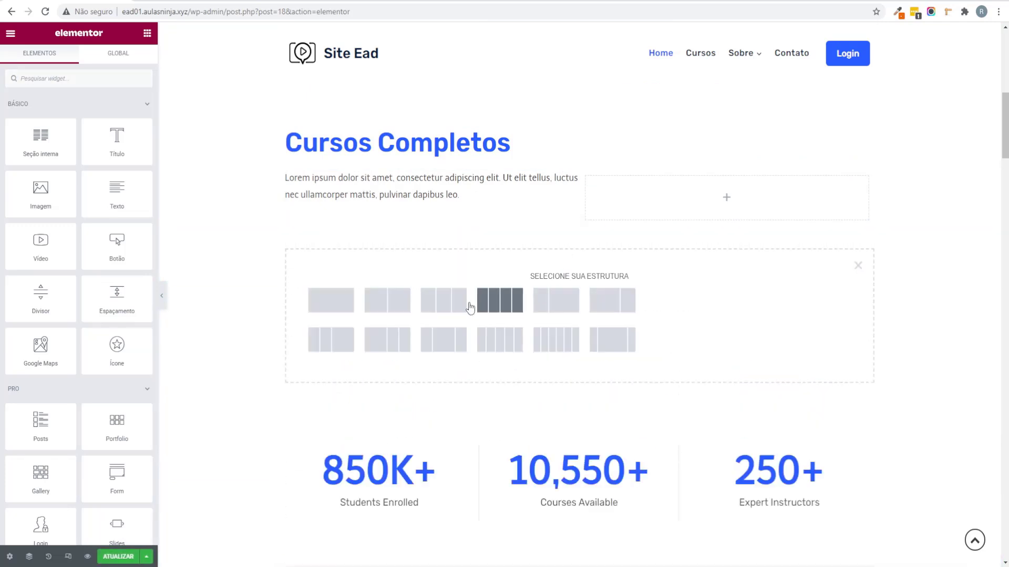
{"action": "left_click", "coordinate": [350, 299]}
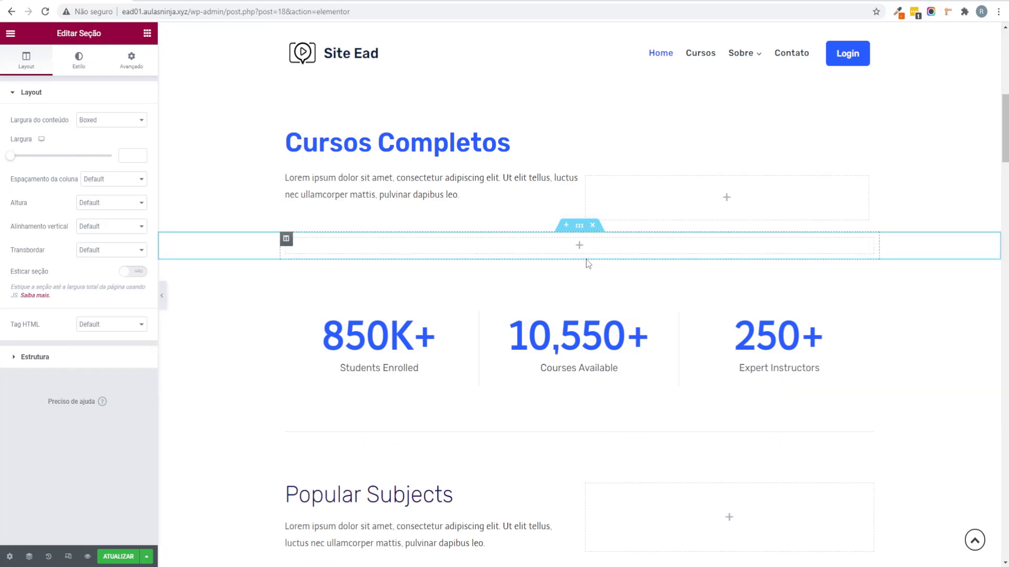
Step: Drop a Listing Grid into the new section and set its listing to 'Cursos - Loop'
{"action": "left_click", "coordinate": [147, 33]}
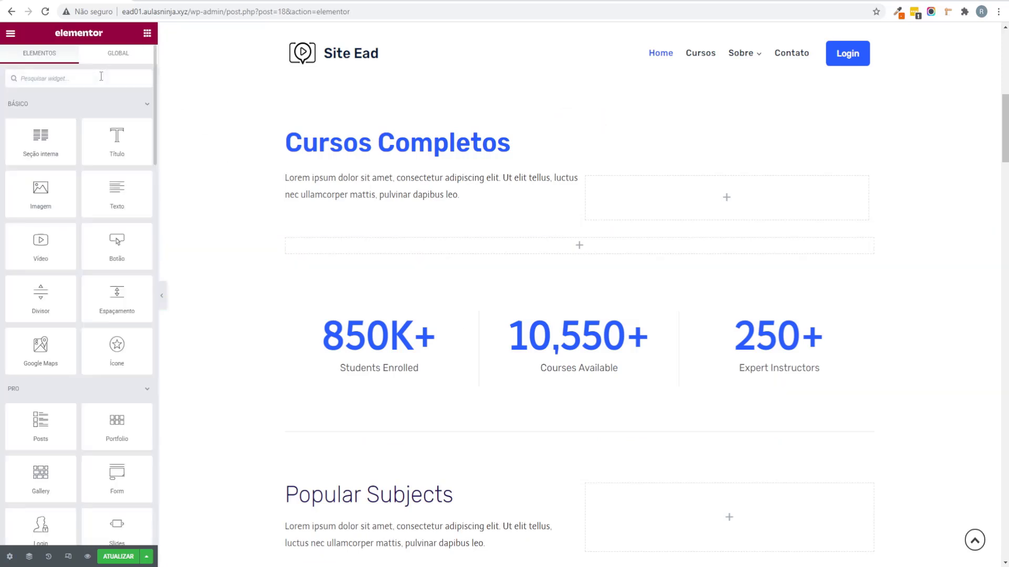
{"action": "left_click", "coordinate": [101, 78]}
{"action": "type", "text": "gri"}
{"action": "key", "text": "BackSpace"}
{"action": "key", "text": "BackSpace"}
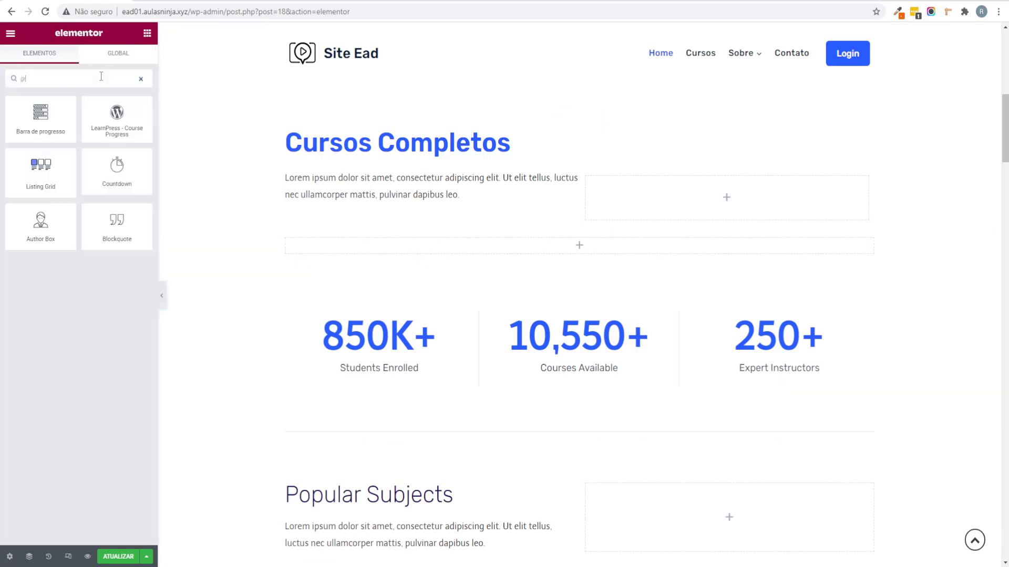
{"action": "type", "text": "id"}
{"action": "key", "text": "BackSpace"}
{"action": "key", "text": "BackSpace"}
{"action": "key", "text": "BackSpace"}
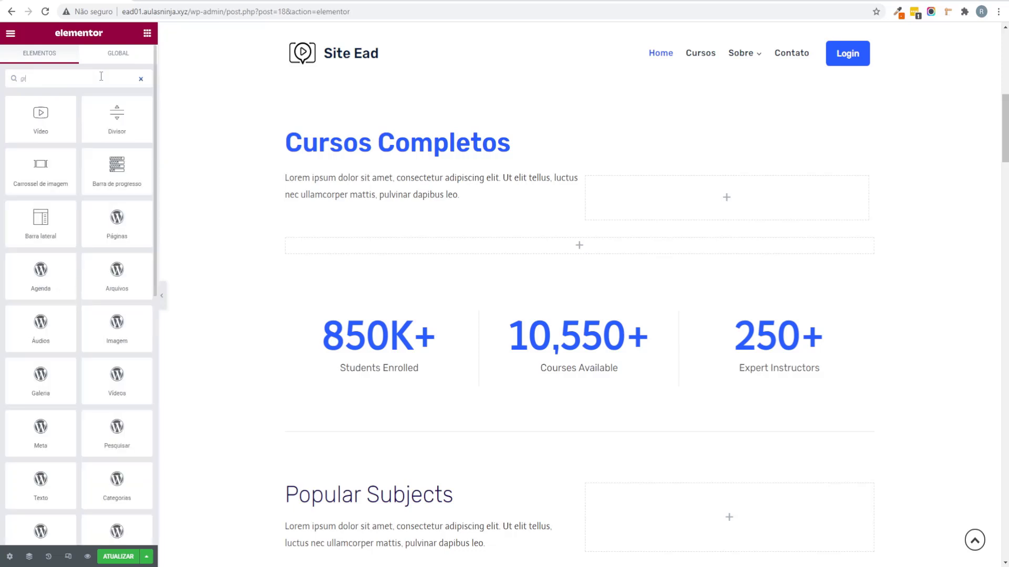
{"action": "type", "text": "lis"}
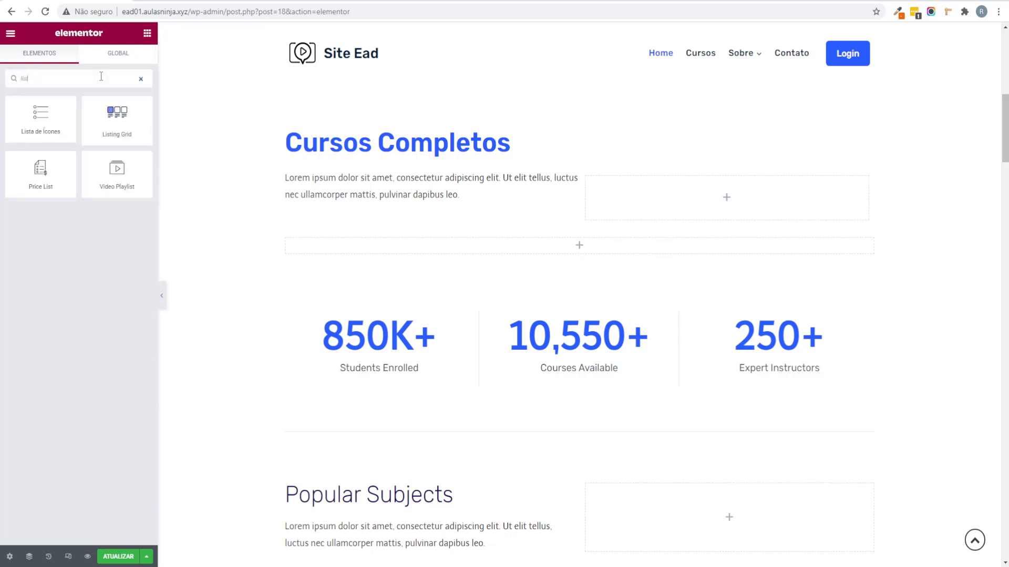
{"action": "type", "text": "t"}
{"action": "left_click_drag", "start_coordinate": [117, 118], "coordinate": [604, 246]}
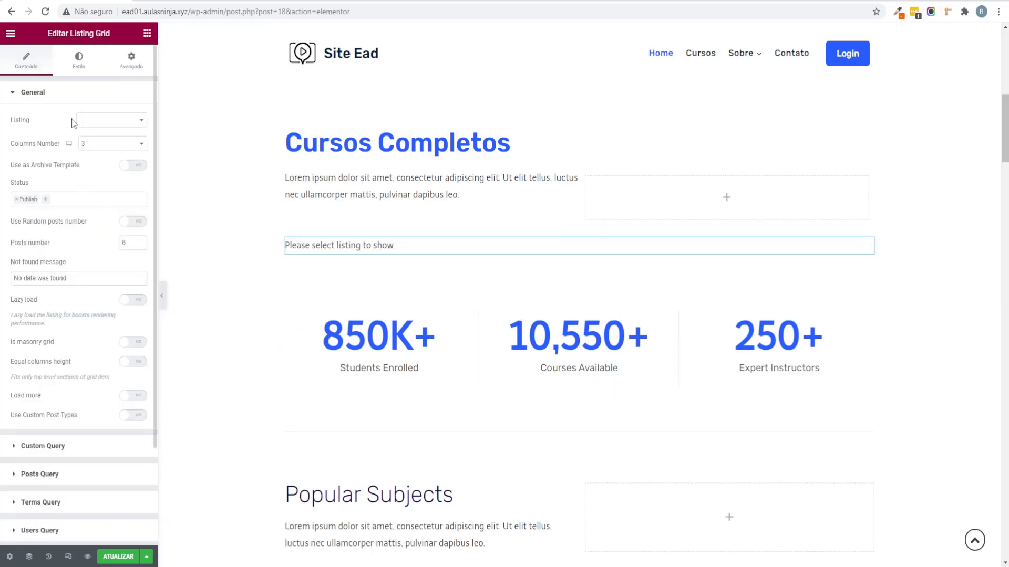
{"action": "left_click", "coordinate": [102, 121]}
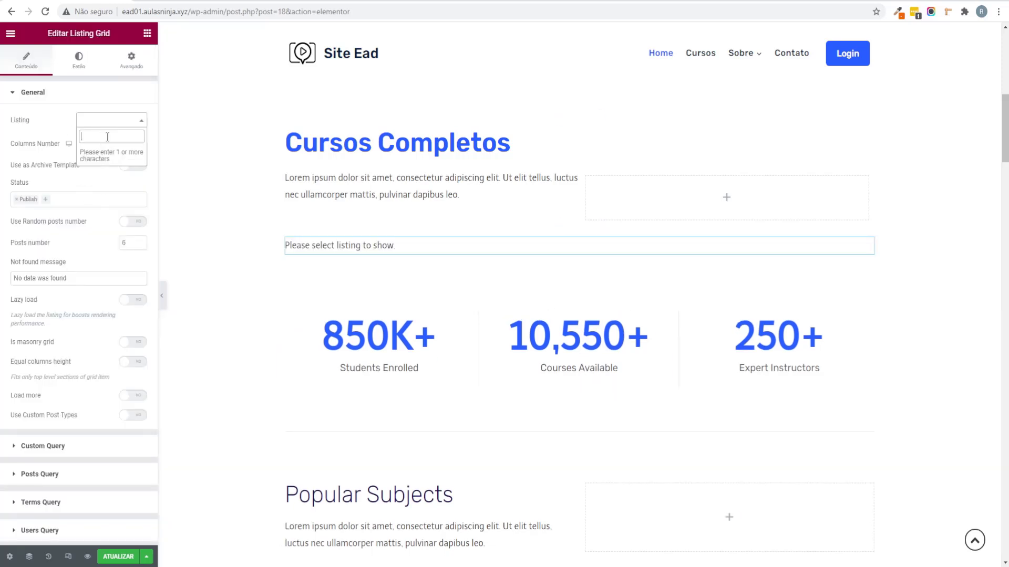
{"action": "type", "text": "loop"}
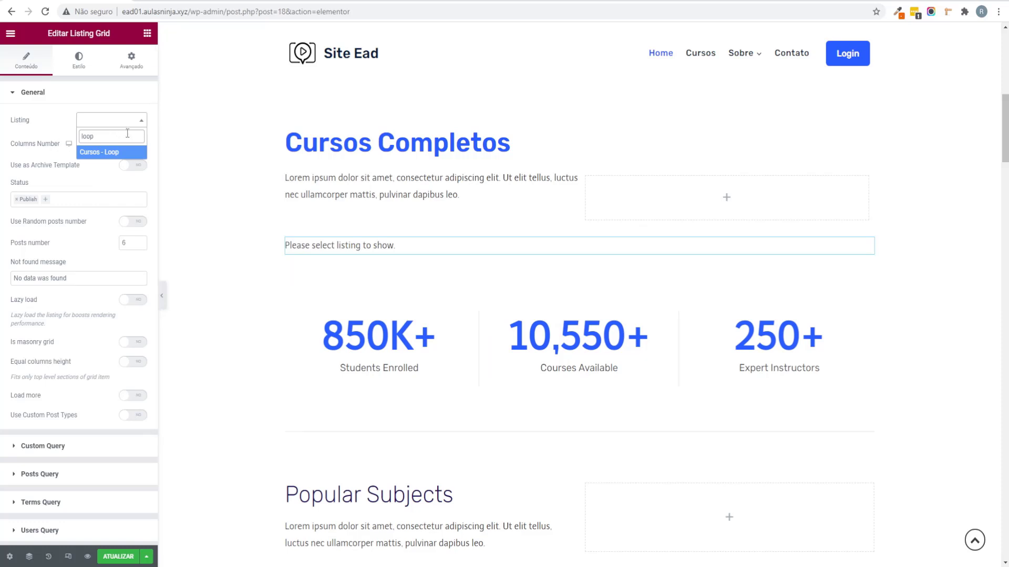
{"action": "left_click", "coordinate": [105, 153]}
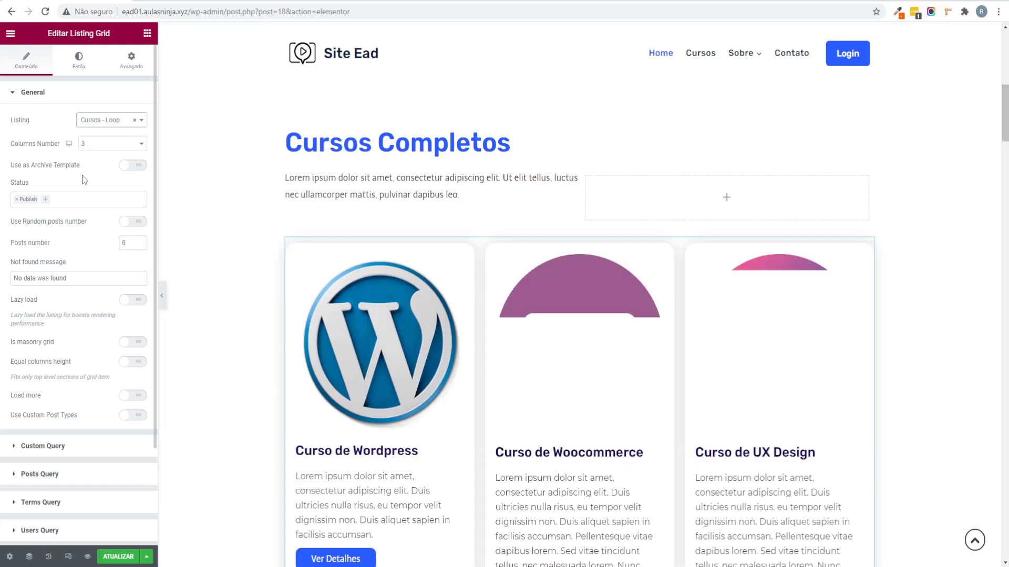
Step: Preview the course grid on the page and save the Home page
{"action": "scroll", "coordinate": [404, 314], "scroll_direction": "down", "scroll_amount": 3}
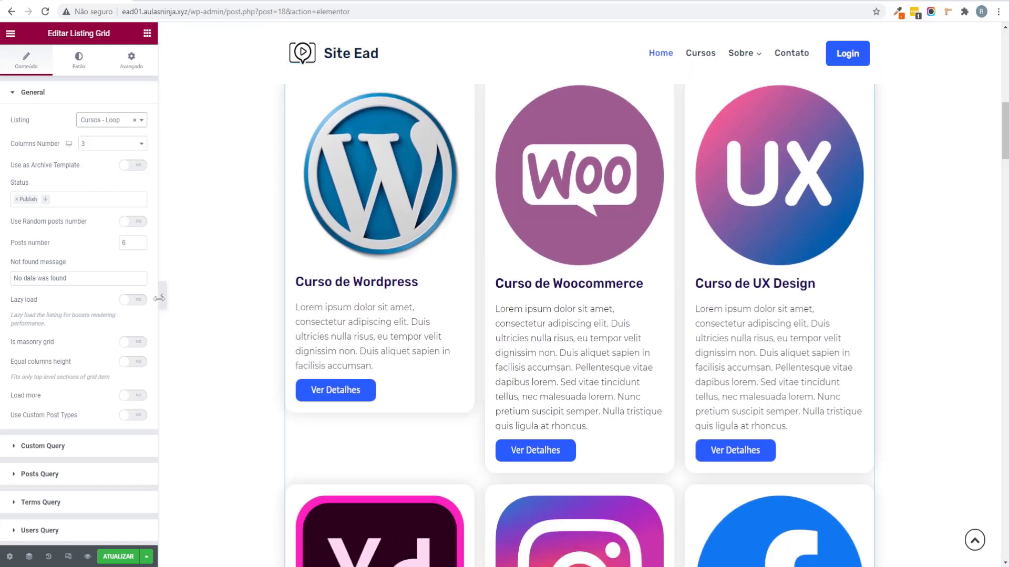
{"action": "left_click", "coordinate": [162, 296]}
{"action": "scroll", "coordinate": [541, 310], "scroll_direction": "down", "scroll_amount": 9}
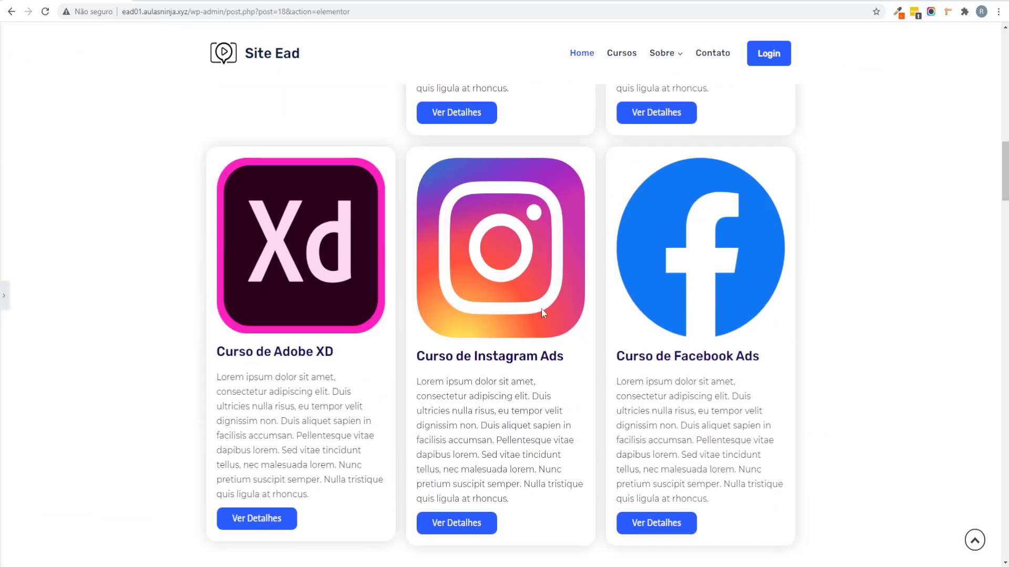
{"action": "scroll", "coordinate": [537, 338], "scroll_direction": "up", "scroll_amount": 8}
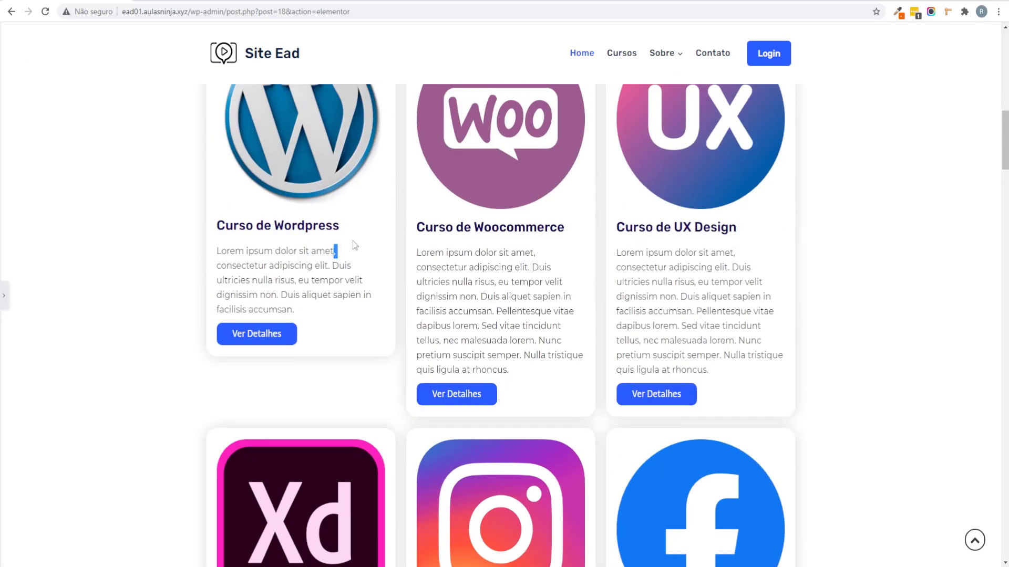
{"action": "left_click_drag", "start_coordinate": [336, 251], "coordinate": [349, 300]}
{"action": "left_click", "coordinate": [350, 302]}
{"action": "scroll", "coordinate": [442, 306], "scroll_direction": "up", "scroll_amount": 2}
{"action": "scroll", "coordinate": [443, 306], "scroll_direction": "down", "scroll_amount": 1}
{"action": "left_click", "coordinate": [4, 296]}
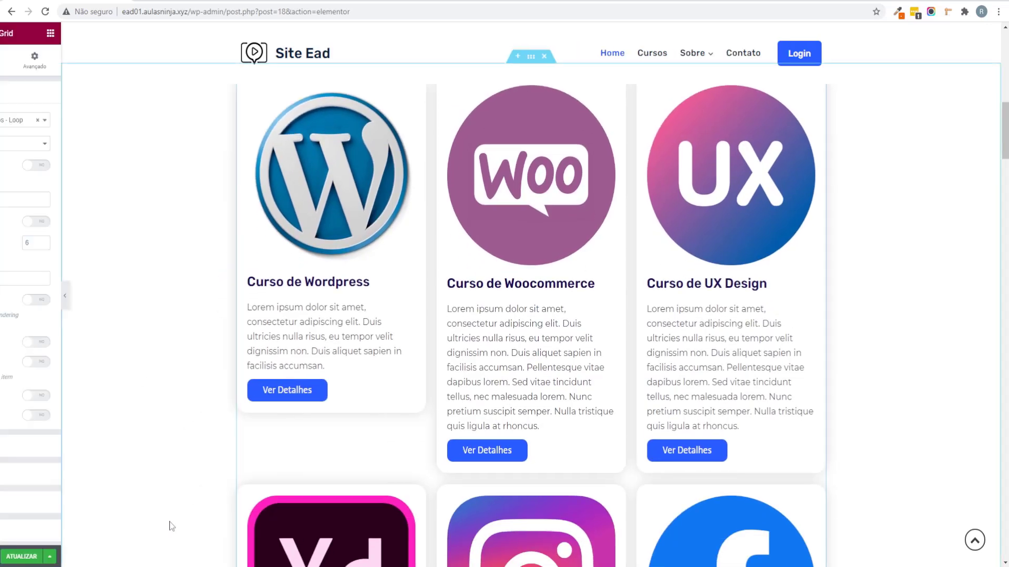
{"action": "left_click", "coordinate": [129, 561]}
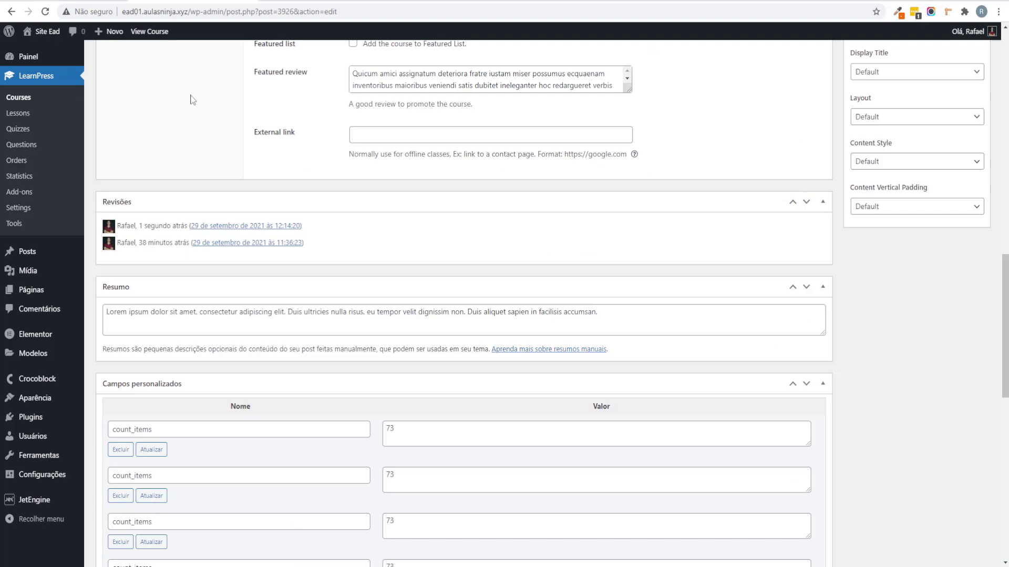
Step: Copy the course's Lorem ipsum Resumo excerpt and leave the course edit screen
{"action": "scroll", "coordinate": [301, 148], "scroll_direction": "up", "scroll_amount": 2}
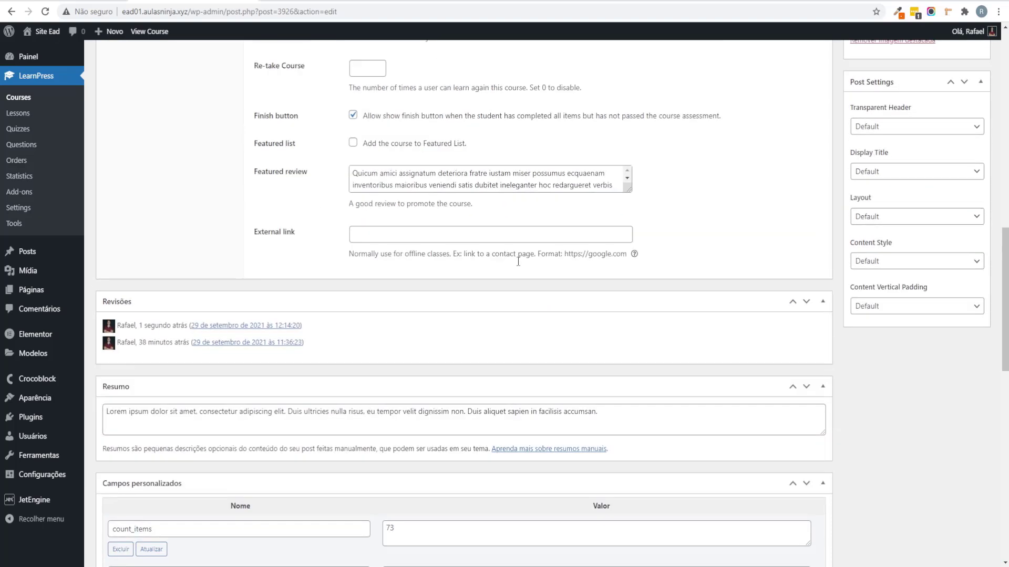
{"action": "scroll", "coordinate": [402, 240], "scroll_direction": "down", "scroll_amount": 2}
{"action": "triple_click", "coordinate": [652, 328]}
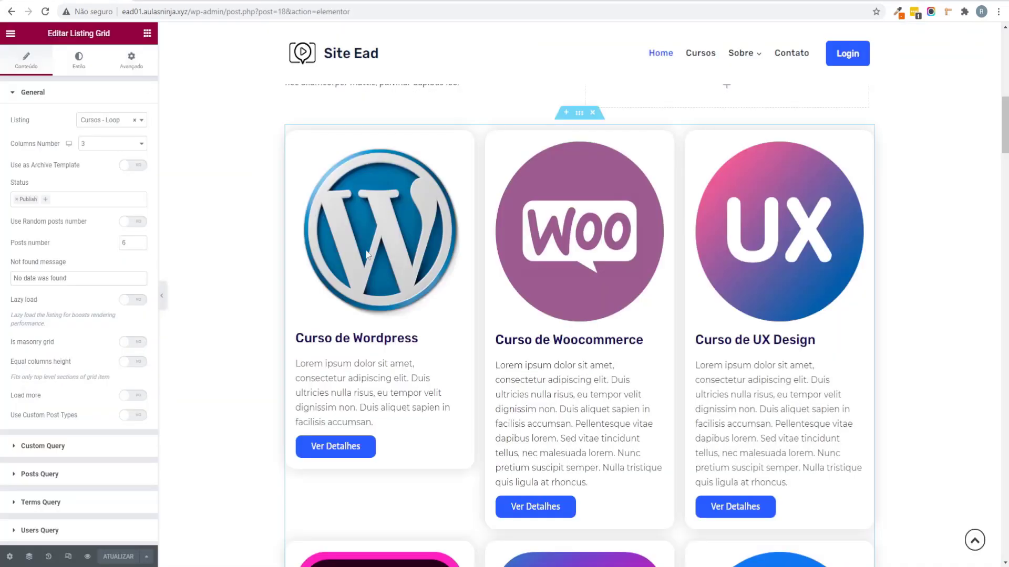
{"action": "scroll", "coordinate": [503, 406], "scroll_direction": "down", "scroll_amount": 2}
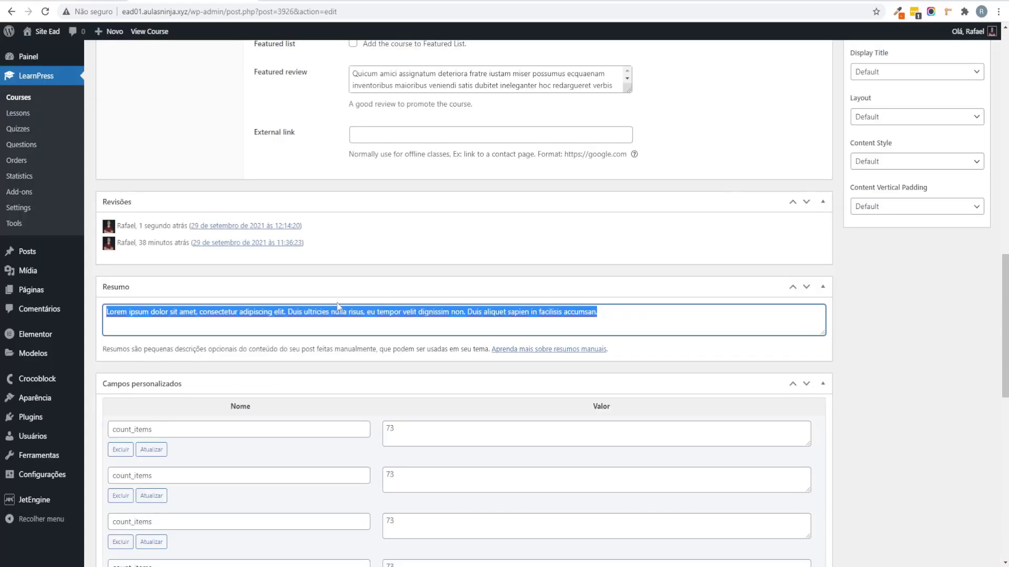
{"action": "right_click", "coordinate": [337, 318]}
{"action": "left_click", "coordinate": [368, 348]}
{"action": "scroll", "coordinate": [457, 263], "scroll_direction": "up", "scroll_amount": 2}
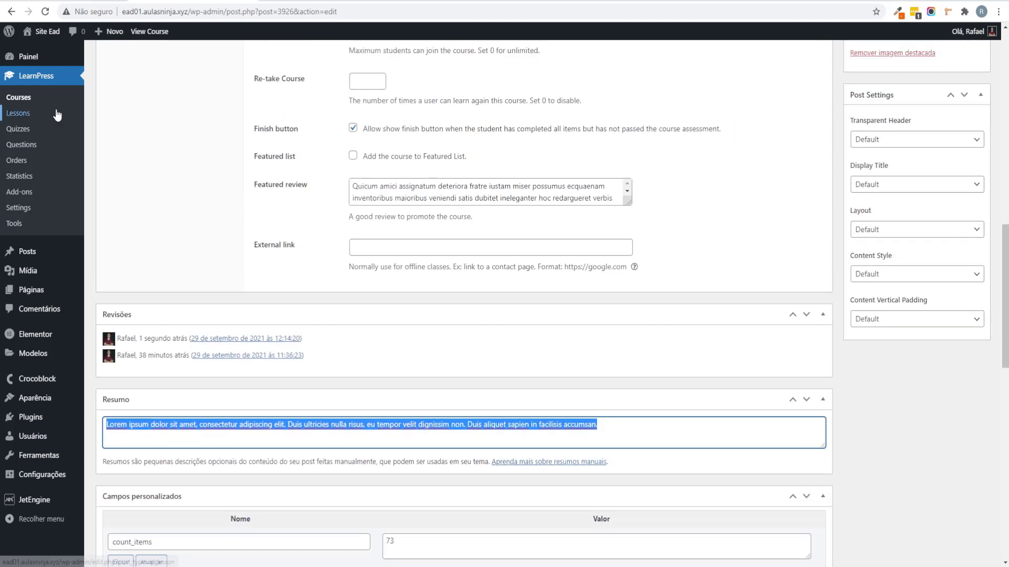
{"action": "left_click", "coordinate": [46, 105]}
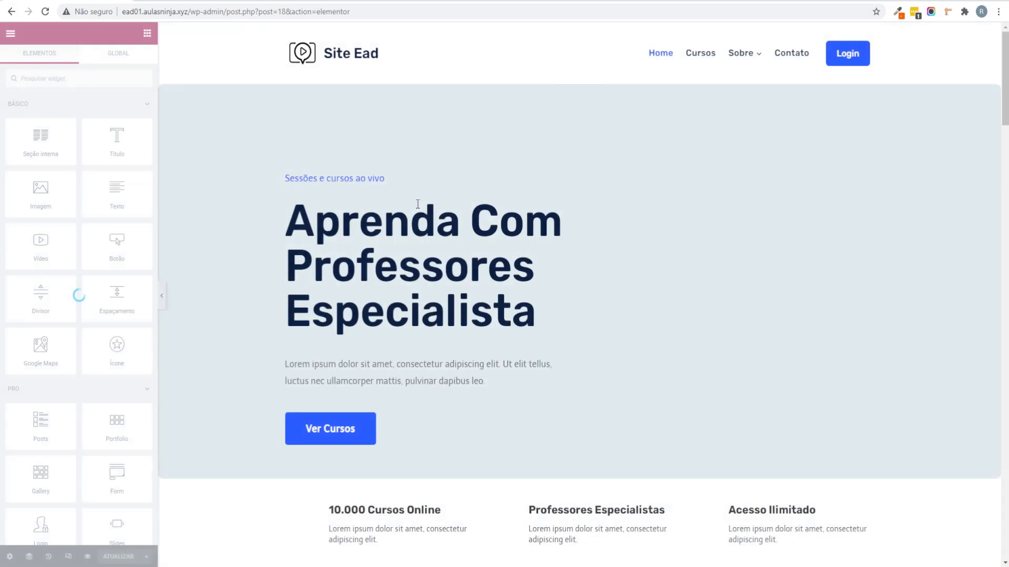
Step: Try the Listing Grid at 2 columns, then at a single column
{"action": "scroll", "coordinate": [473, 245], "scroll_direction": "down", "scroll_amount": 15}
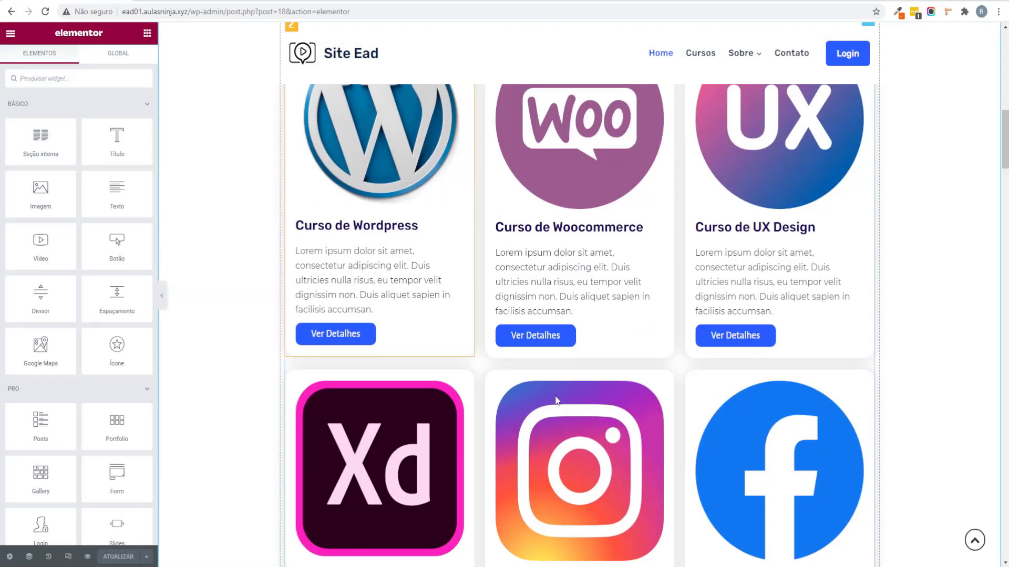
{"action": "scroll", "coordinate": [751, 309], "scroll_direction": "up", "scroll_amount": 8}
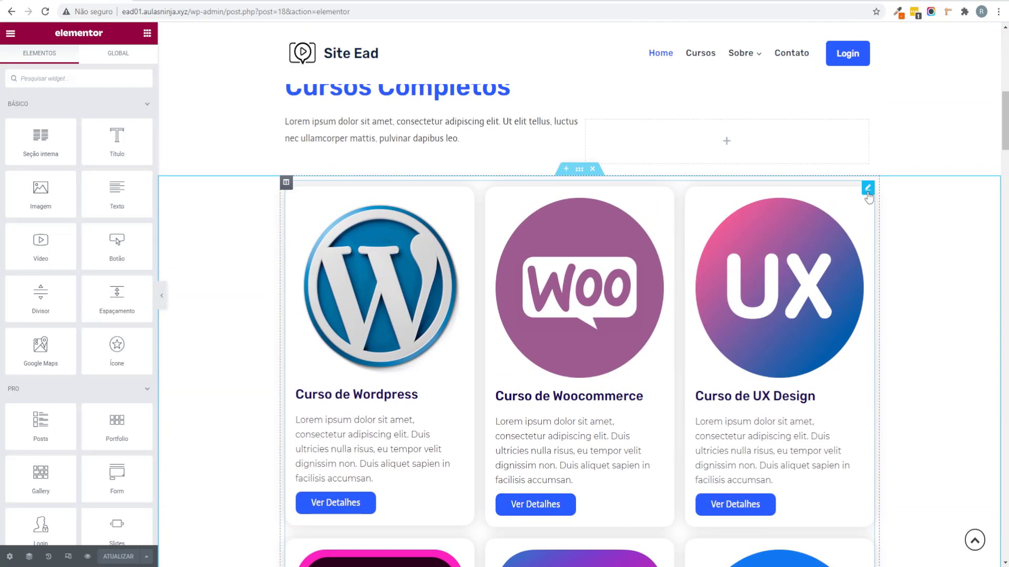
{"action": "left_click", "coordinate": [868, 192]}
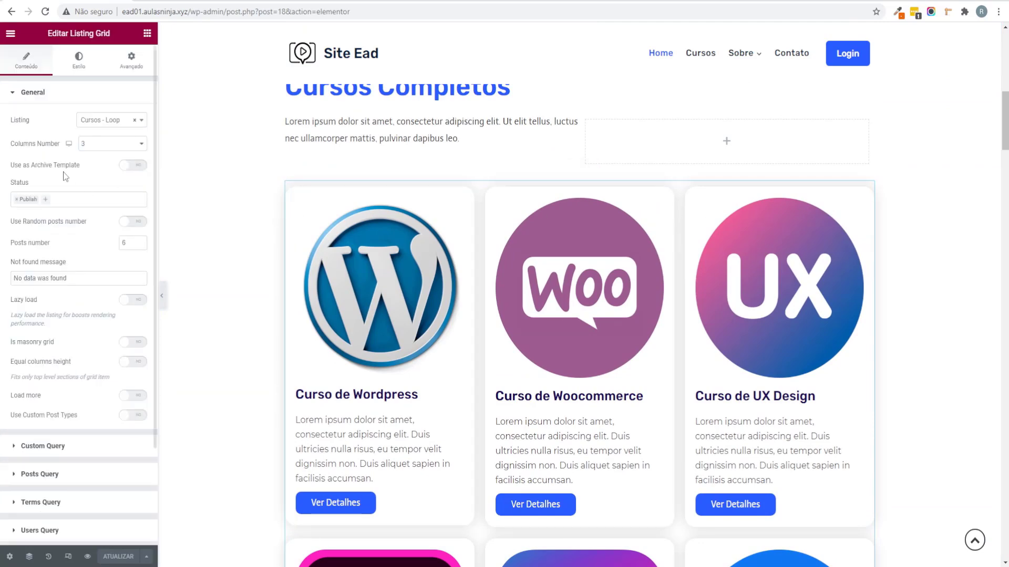
{"action": "left_click", "coordinate": [100, 143]}
{"action": "left_click", "coordinate": [95, 165]}
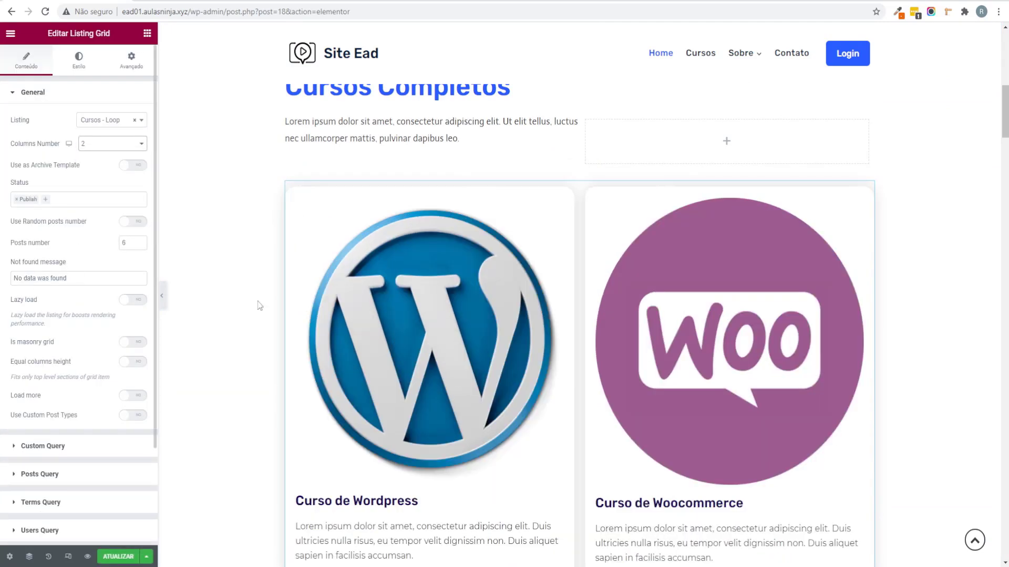
{"action": "left_click", "coordinate": [101, 144]}
{"action": "left_click", "coordinate": [100, 145]}
{"action": "left_click", "coordinate": [99, 144]}
{"action": "left_click", "coordinate": [96, 156]}
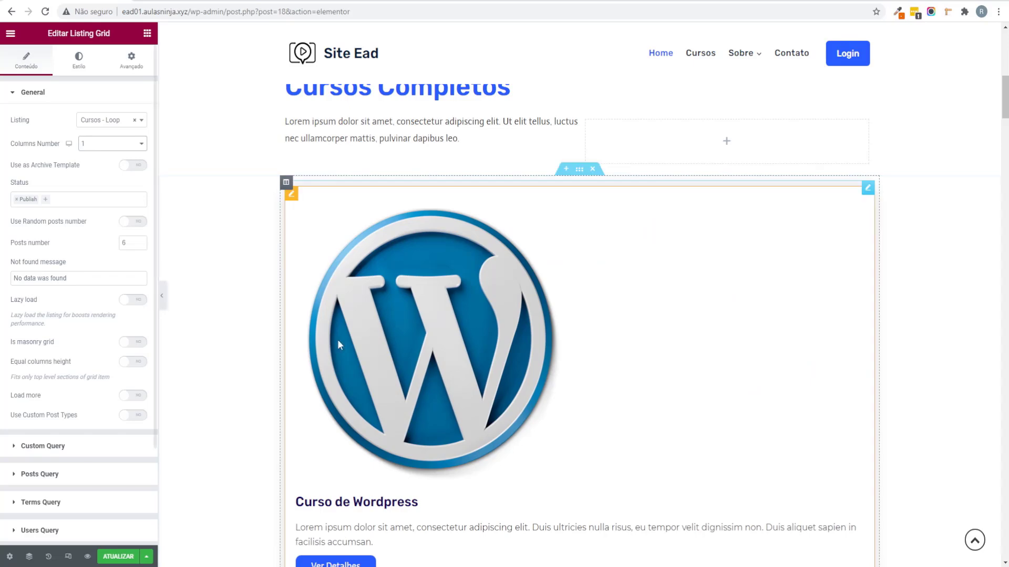
Step: Switch the grid to 4 columns, then settle back on 3 columns
{"action": "left_click", "coordinate": [110, 144]}
{"action": "left_click", "coordinate": [96, 181]}
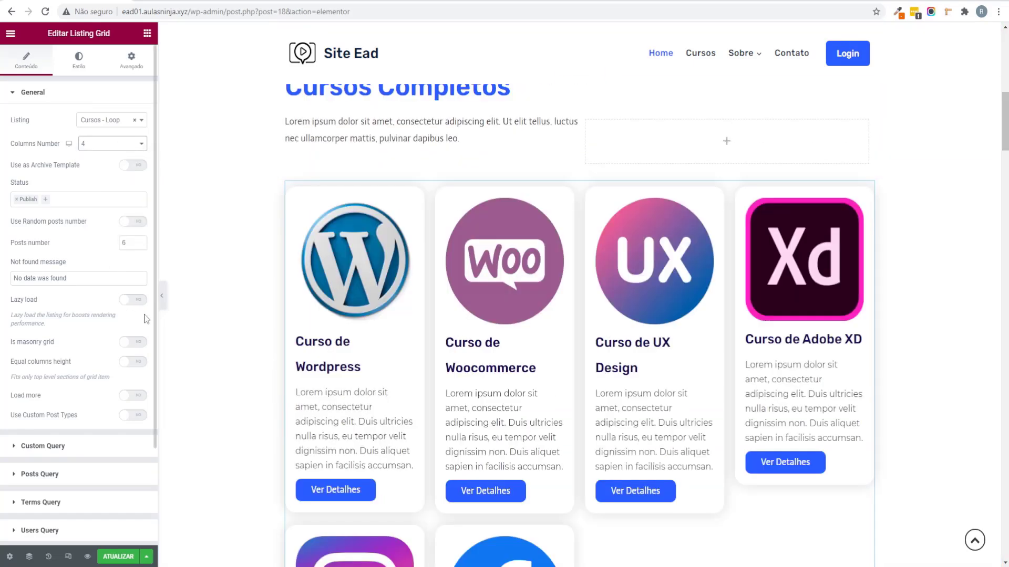
{"action": "scroll", "coordinate": [581, 347], "scroll_direction": "down", "scroll_amount": 4}
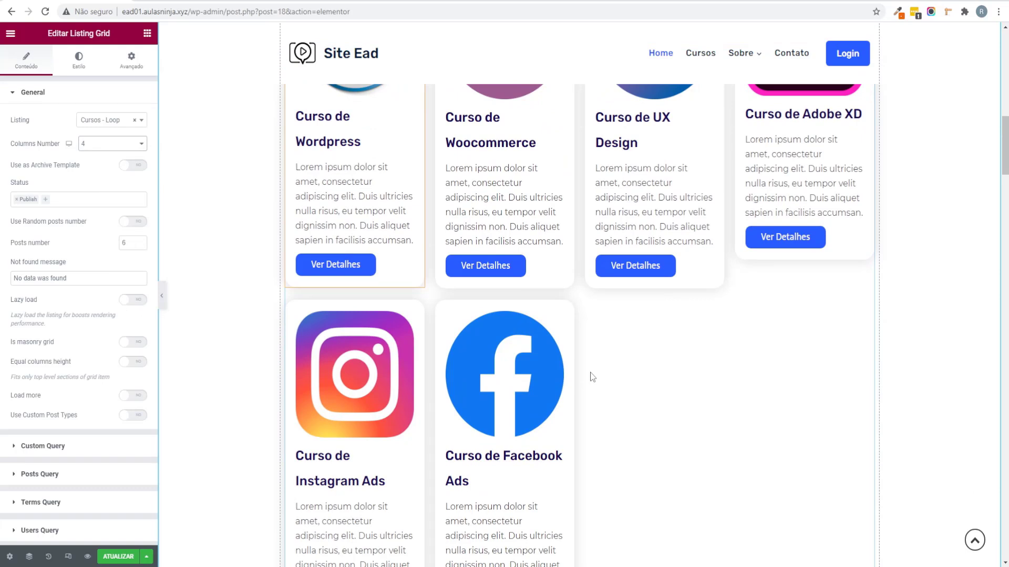
{"action": "left_click", "coordinate": [81, 147]}
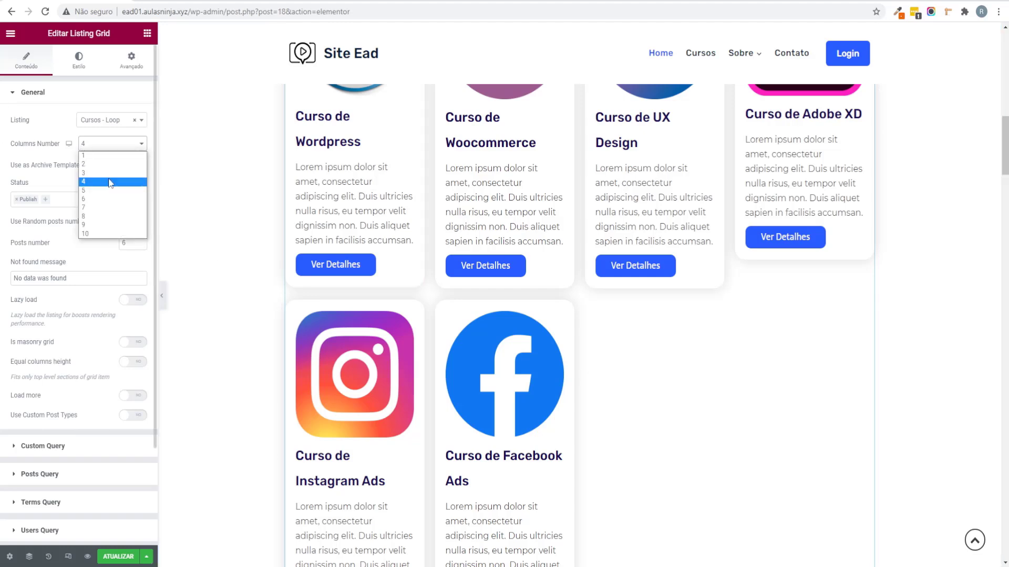
{"action": "left_click", "coordinate": [117, 172]}
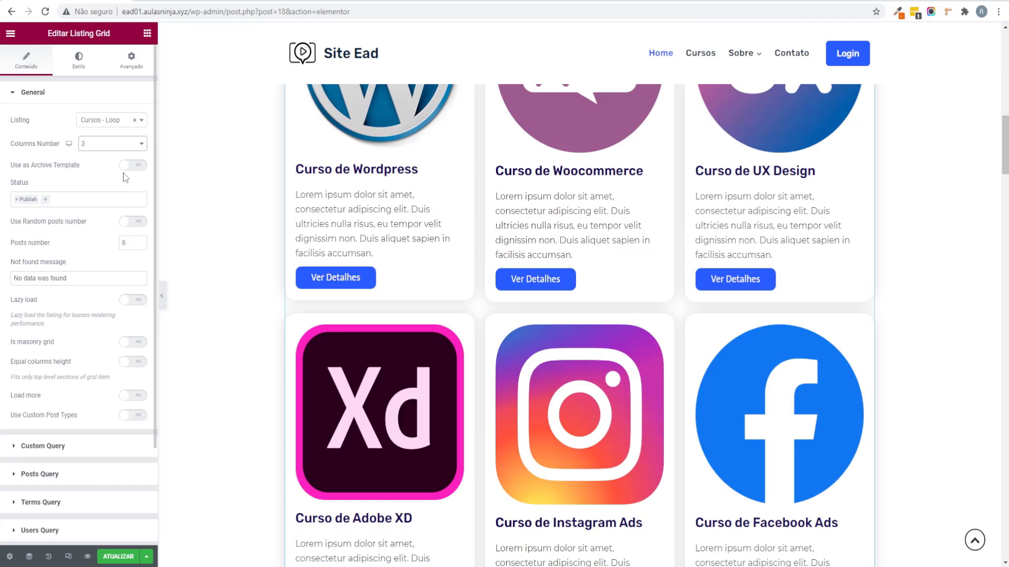
Step: Set the Listing Grid's Posts number to 6 and save the Home page
{"action": "scroll", "coordinate": [582, 385], "scroll_direction": "up", "scroll_amount": 4}
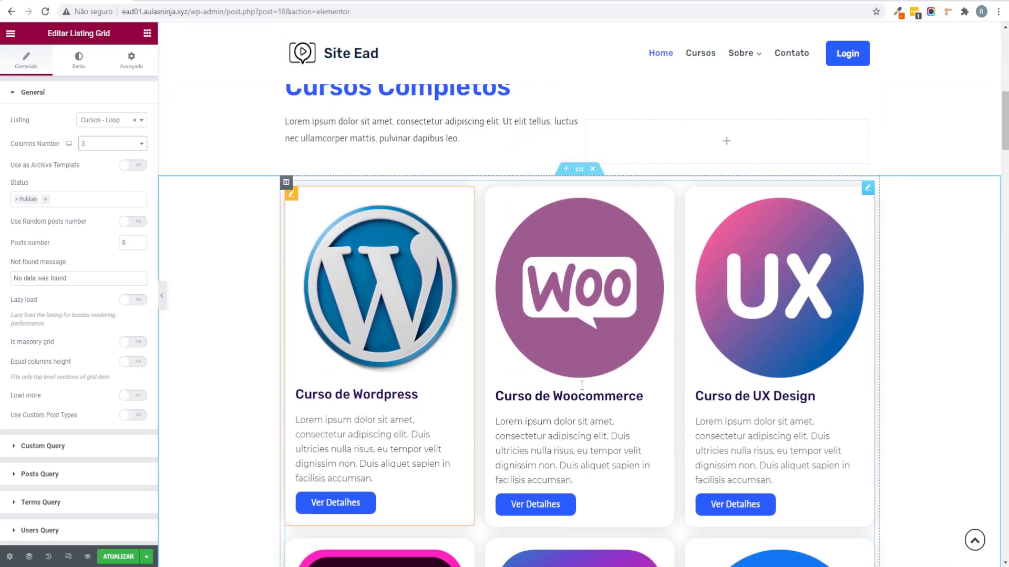
{"action": "scroll", "coordinate": [526, 362], "scroll_direction": "down", "scroll_amount": 2}
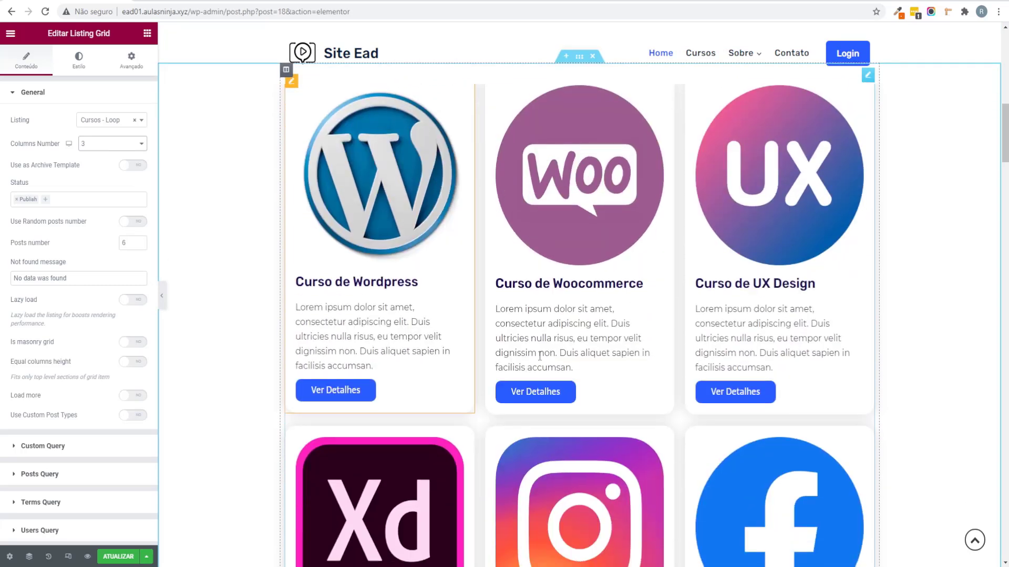
{"action": "scroll", "coordinate": [539, 356], "scroll_direction": "down", "scroll_amount": 2}
{"action": "key", "text": "ctrl+s"}
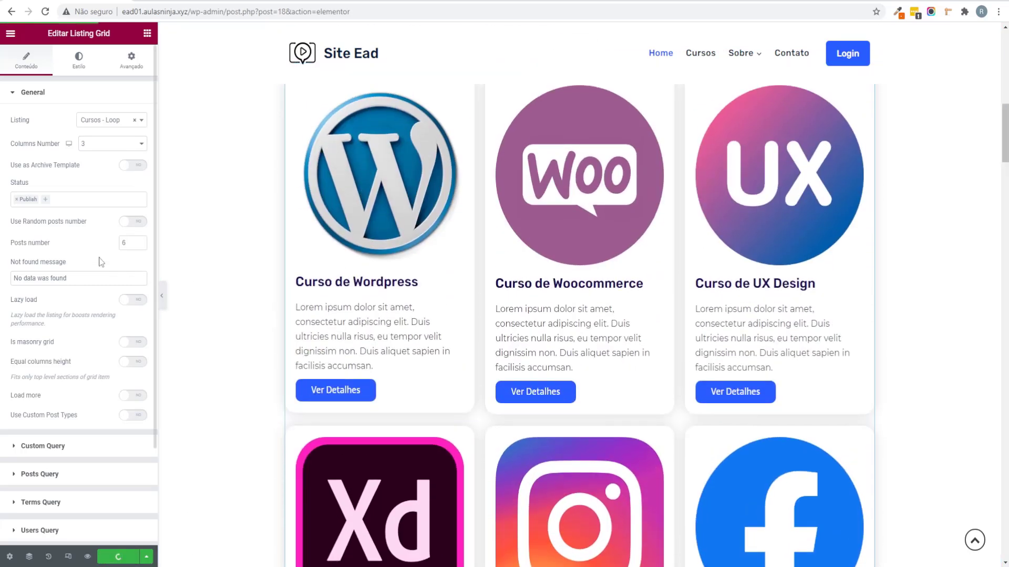
{"action": "double_click", "coordinate": [123, 242]}
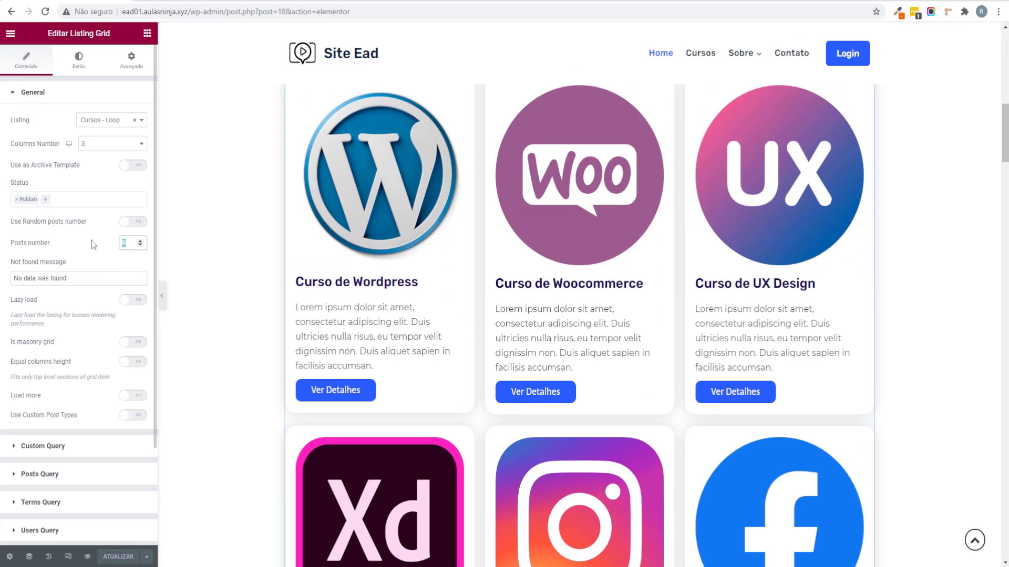
{"action": "type", "text": "9"}
{"action": "scroll", "coordinate": [383, 372], "scroll_direction": "down", "scroll_amount": 8}
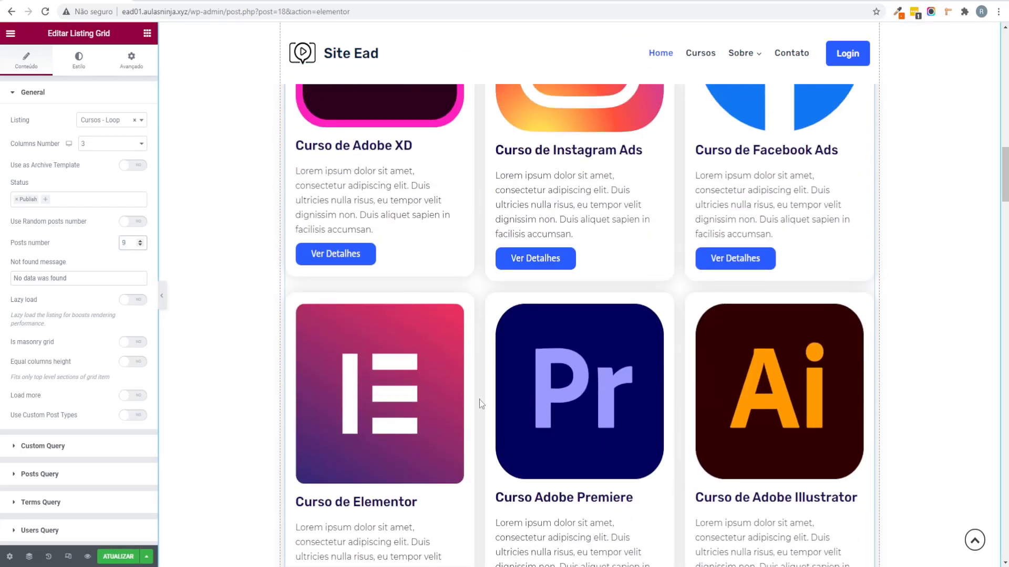
{"action": "scroll", "coordinate": [479, 399], "scroll_direction": "up", "scroll_amount": 5}
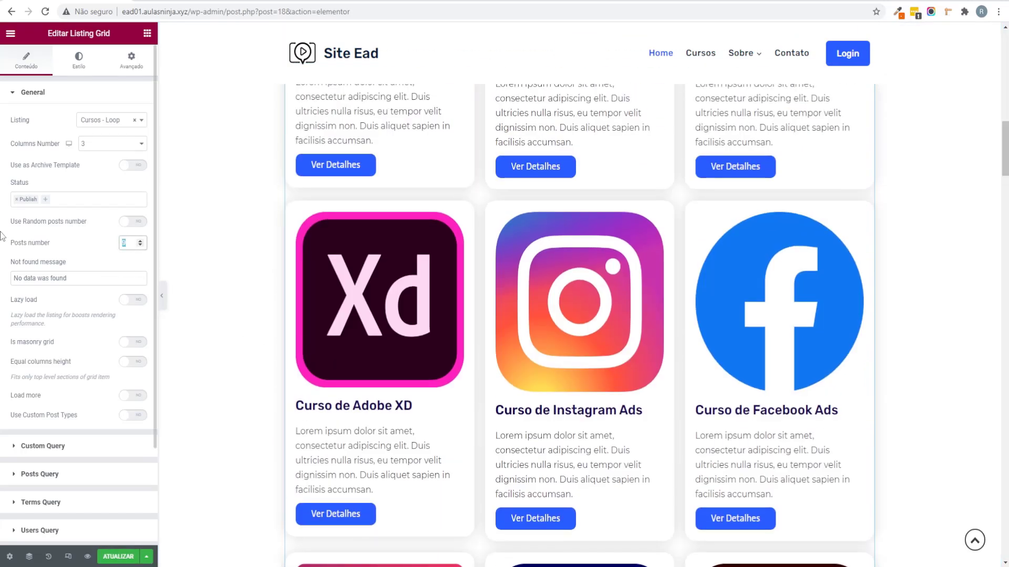
{"action": "type", "text": "6"}
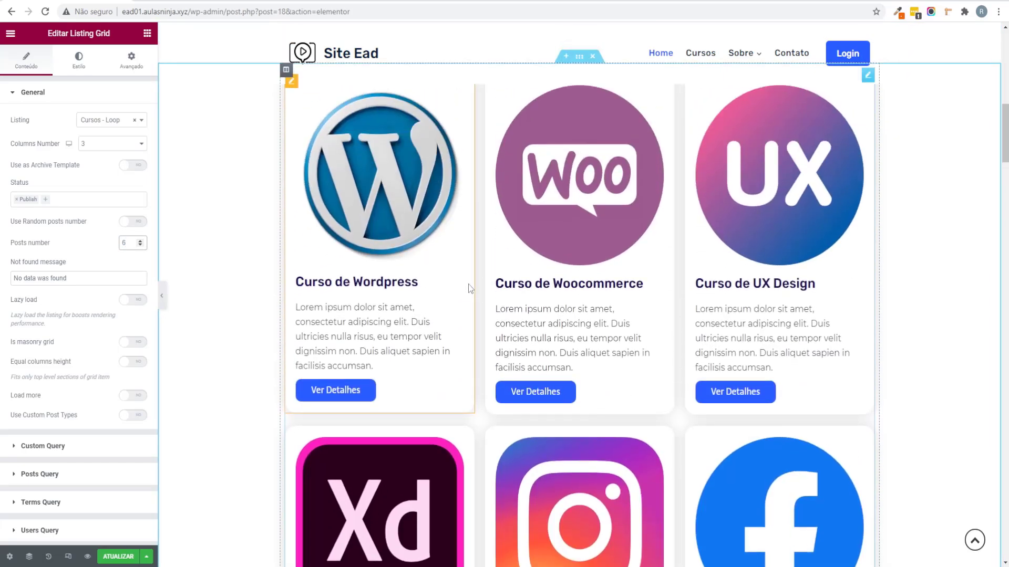
{"action": "scroll", "coordinate": [496, 291], "scroll_direction": "down", "scroll_amount": 6}
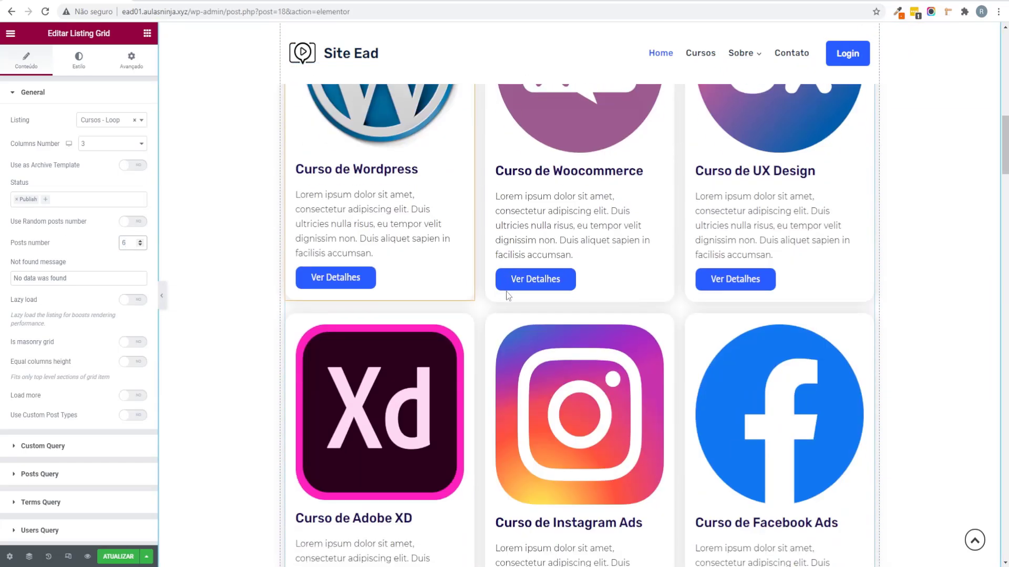
{"action": "scroll", "coordinate": [506, 291], "scroll_direction": "up", "scroll_amount": 3}
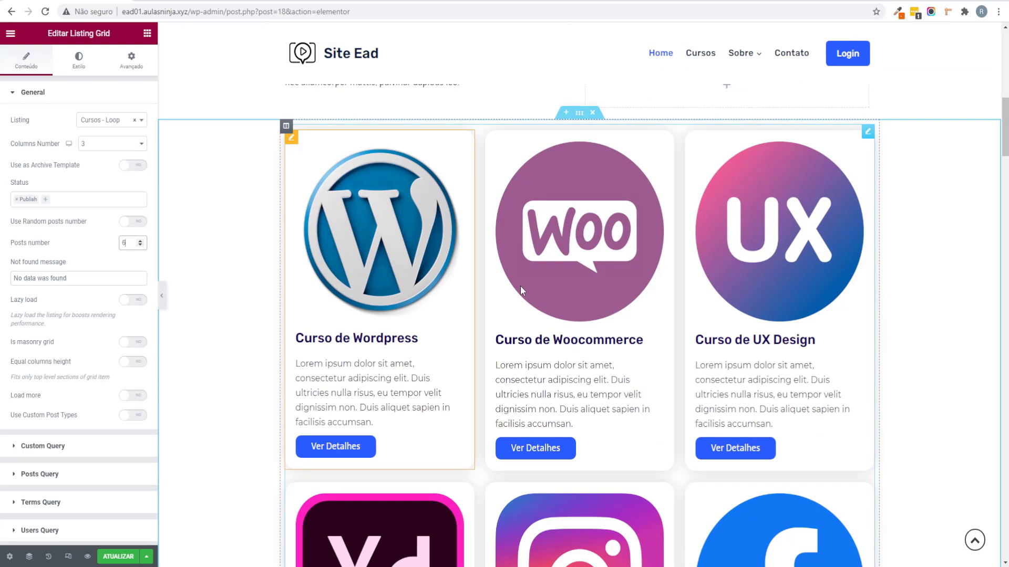
{"action": "scroll", "coordinate": [683, 148], "scroll_direction": "up", "scroll_amount": 3}
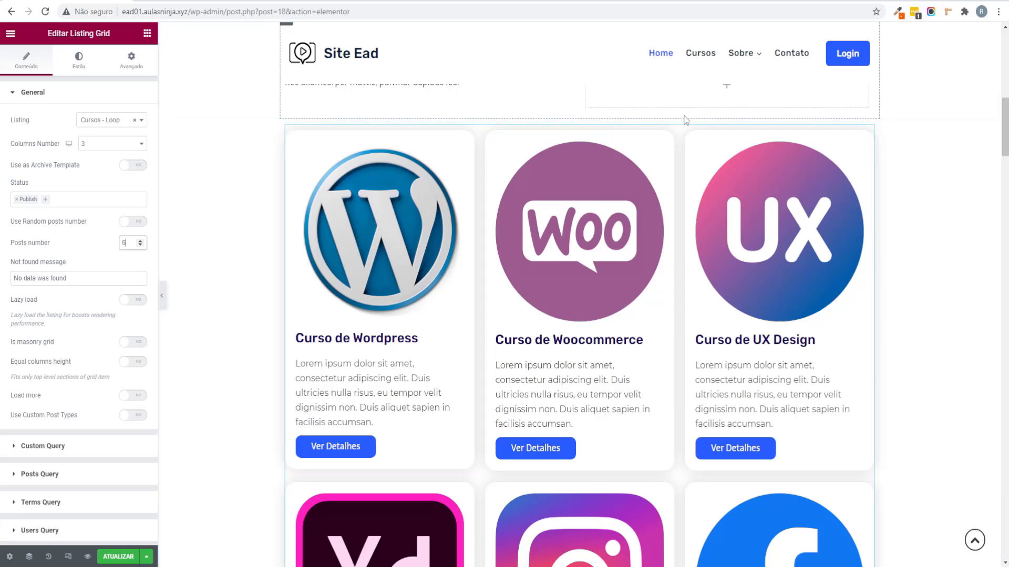
{"action": "scroll", "coordinate": [657, 141], "scroll_direction": "down", "scroll_amount": 6}
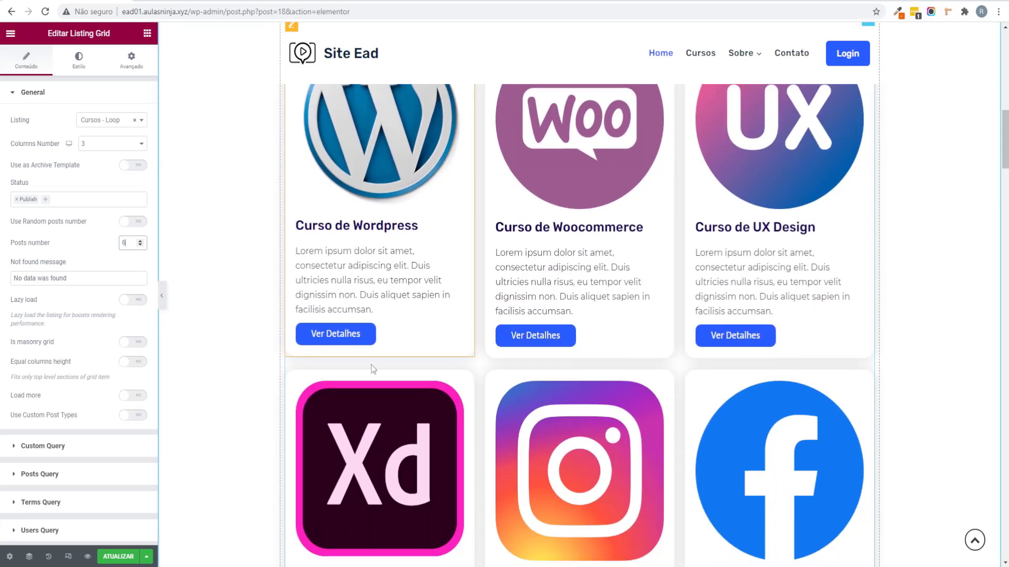
{"action": "left_click", "coordinate": [117, 558]}
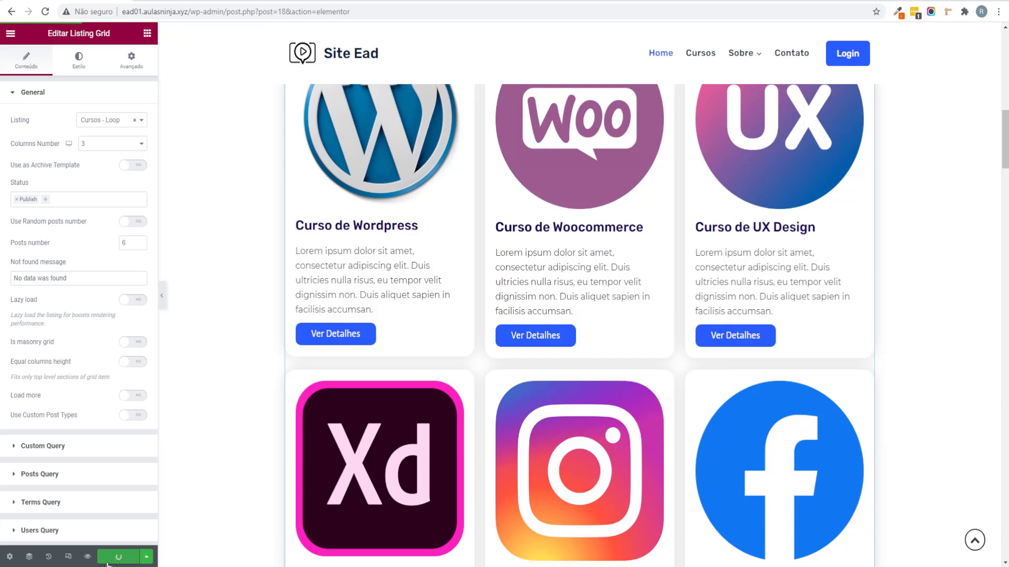
Step: Preview the Home page and test Ver Detalhes on the WordPress and Woocommerce cards
{"action": "left_click", "coordinate": [87, 557]}
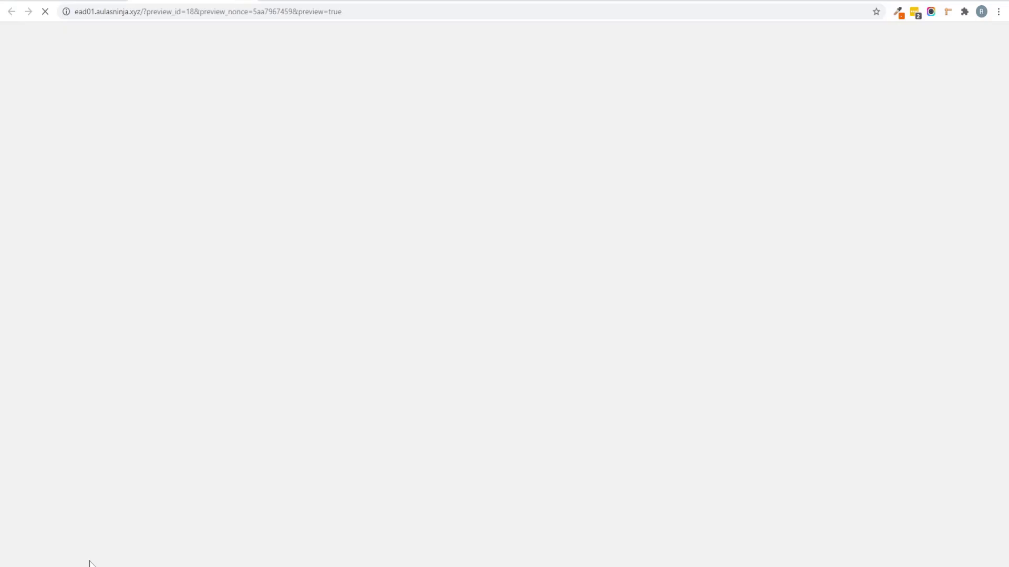
{"action": "scroll", "coordinate": [421, 175], "scroll_direction": "down", "scroll_amount": 8}
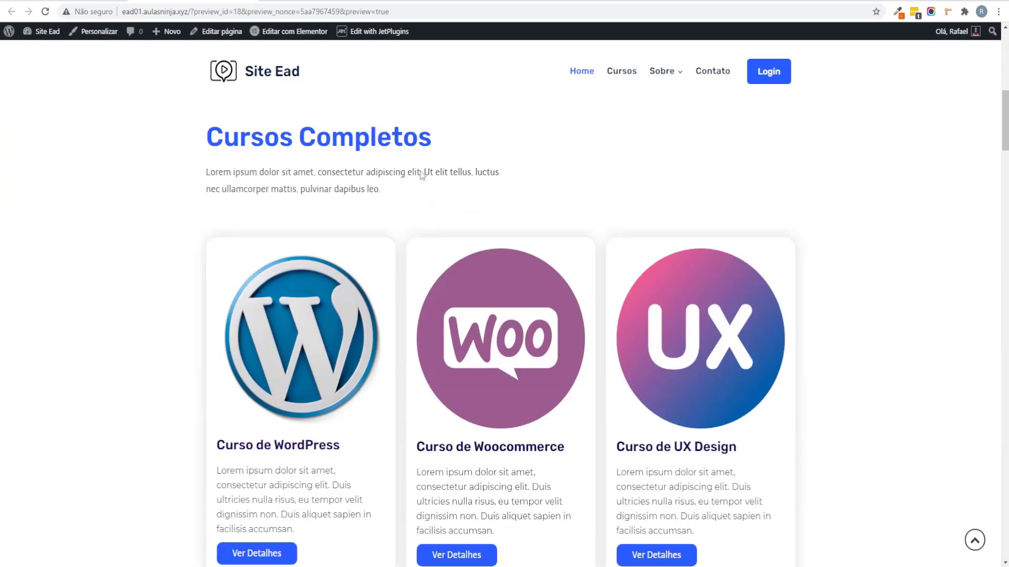
{"action": "scroll", "coordinate": [471, 258], "scroll_direction": "down", "scroll_amount": 5}
{"action": "left_click", "coordinate": [273, 300]}
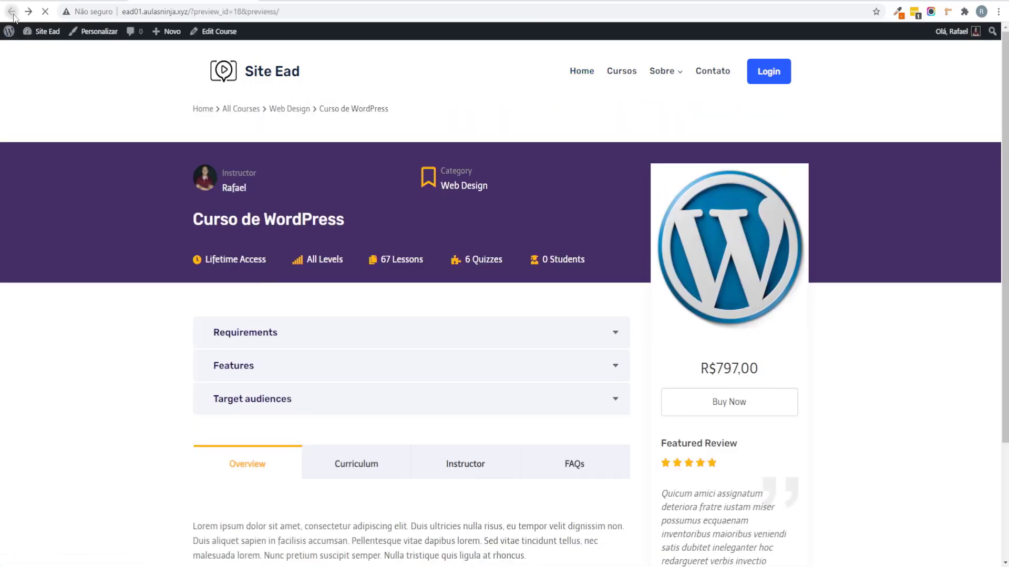
{"action": "left_click", "coordinate": [11, 11]}
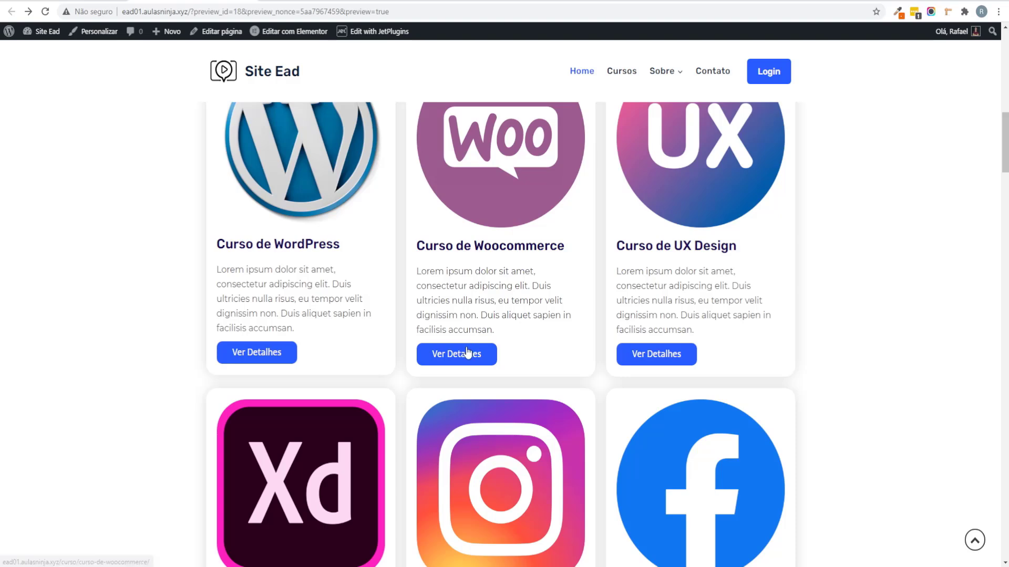
{"action": "left_click", "coordinate": [470, 348]}
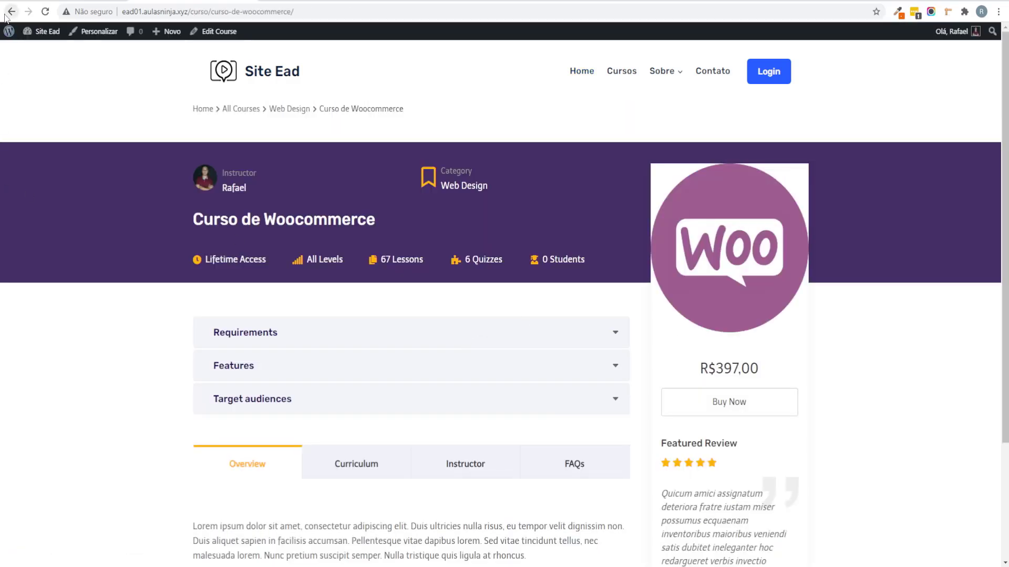
{"action": "left_click", "coordinate": [11, 11]}
Step: Go to the WordPress admin dashboard via Site Ead > Painel
{"action": "scroll", "coordinate": [507, 280], "scroll_direction": "down", "scroll_amount": 4}
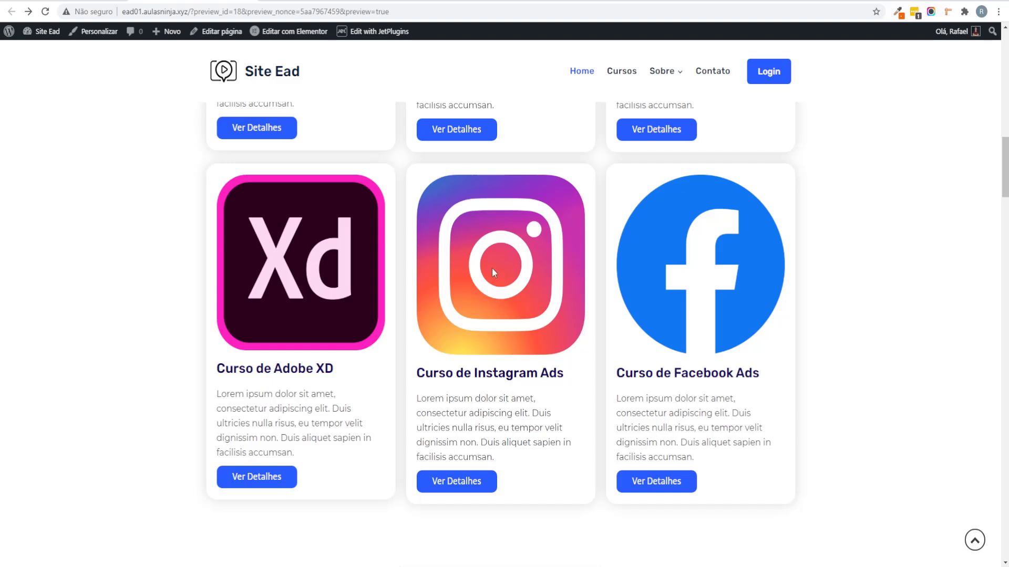
{"action": "scroll", "coordinate": [493, 256], "scroll_direction": "up", "scroll_amount": 5}
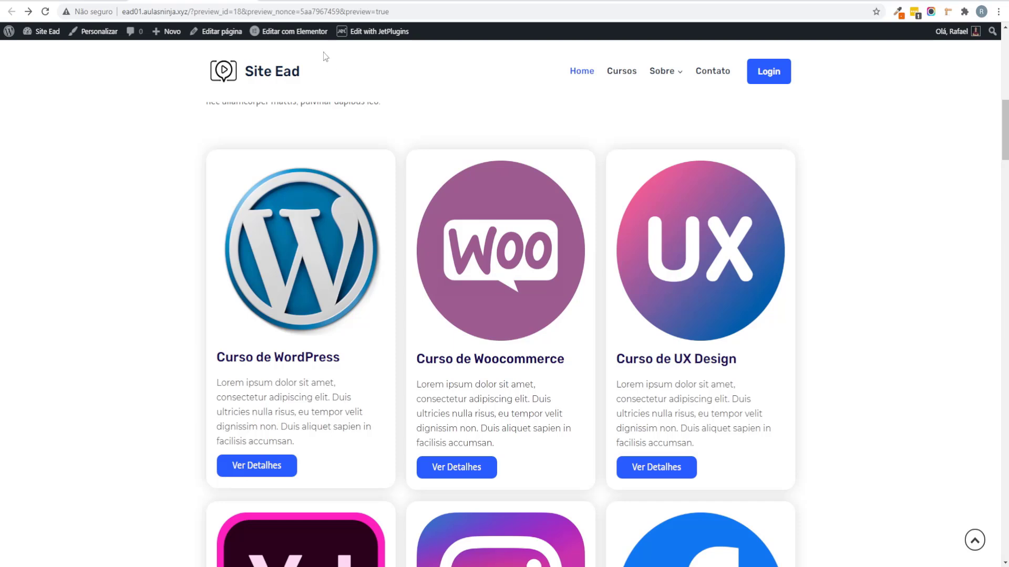
{"action": "mouse_move", "coordinate": [370, 32]}
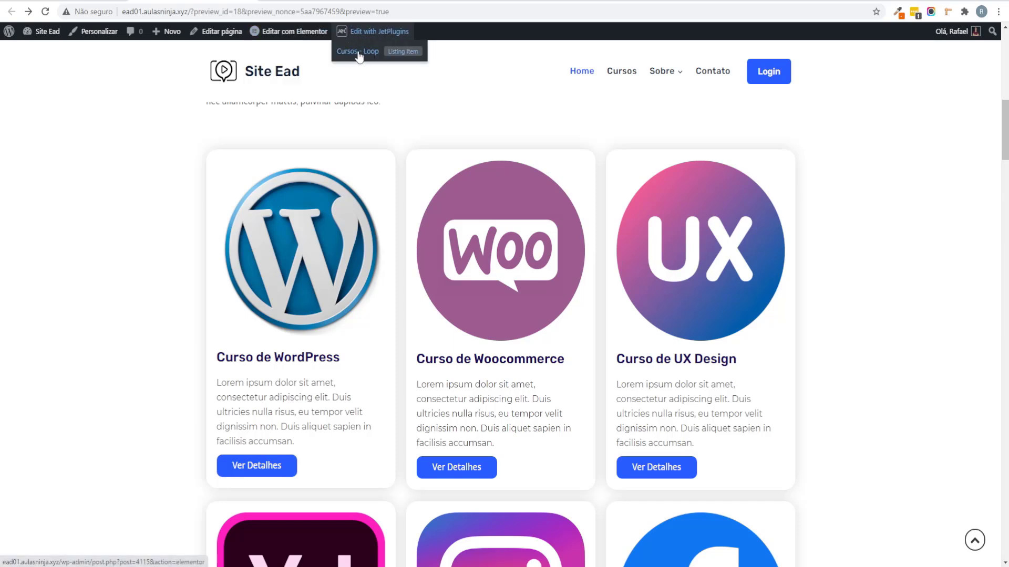
{"action": "mouse_move", "coordinate": [42, 32]}
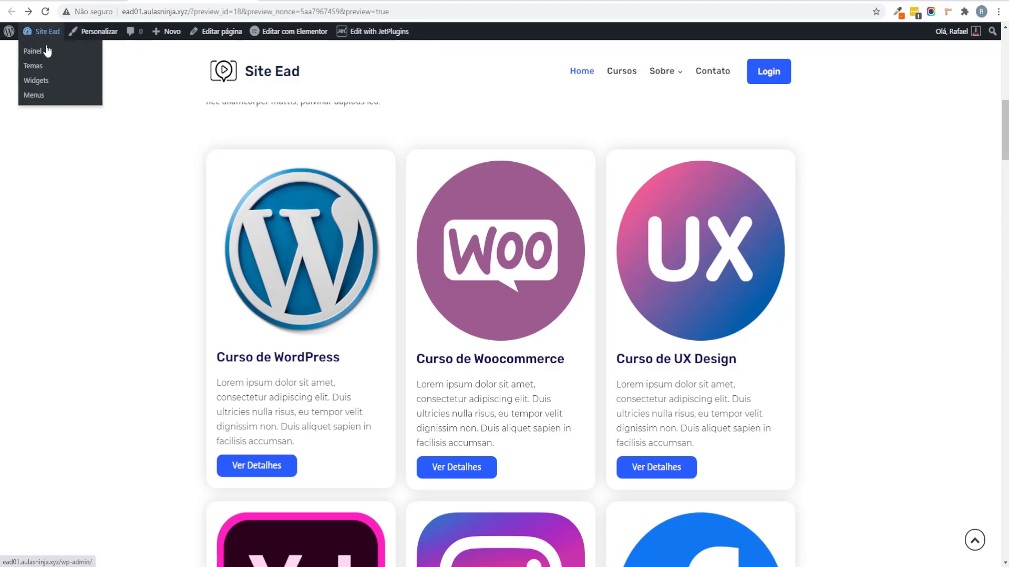
{"action": "left_click", "coordinate": [46, 51]}
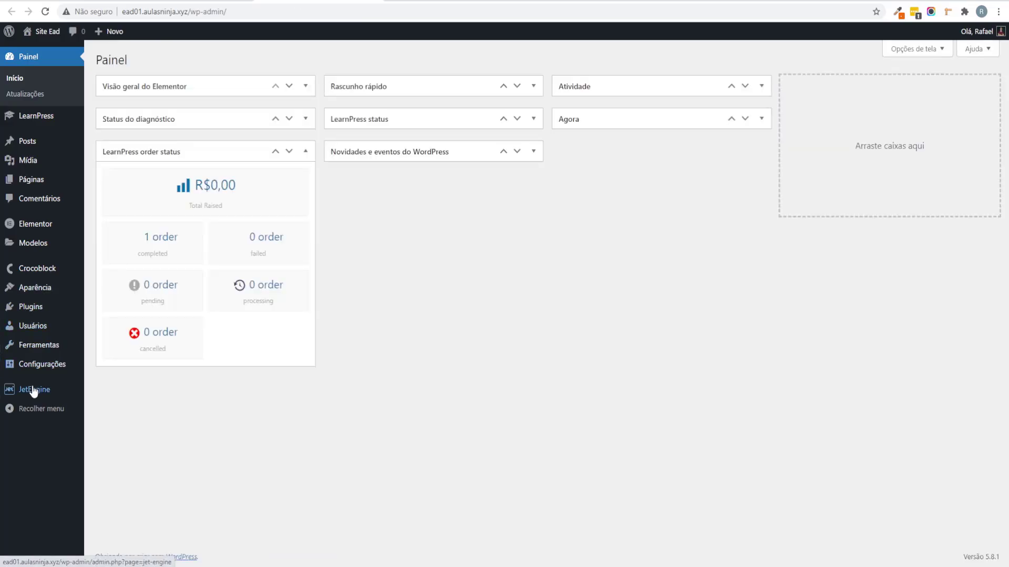
Step: Turn on Linked image (Permalink) for the Cursos – Loop course image and save the template
{"action": "mouse_move", "coordinate": [33, 389]}
{"action": "left_click", "coordinate": [105, 407]}
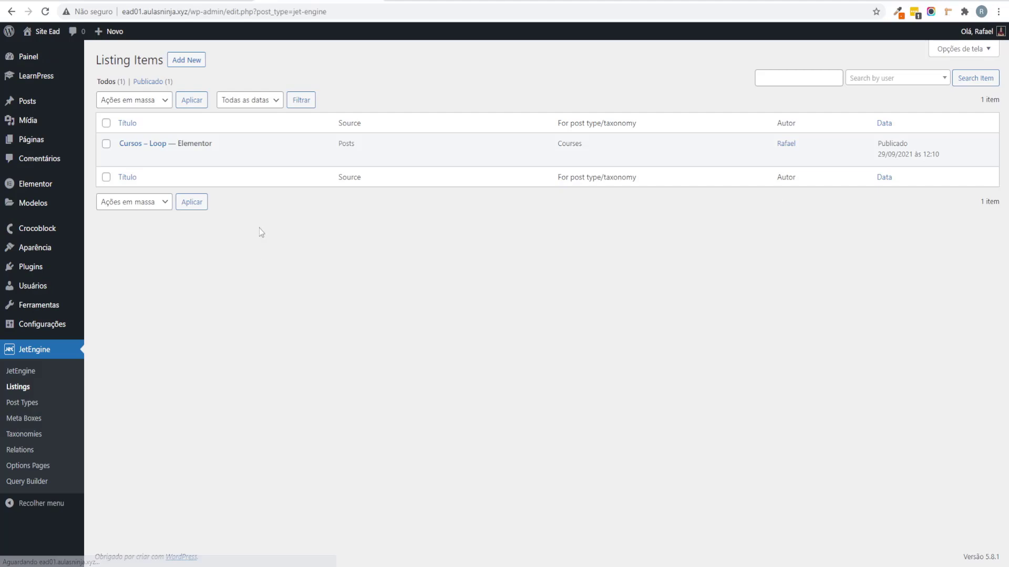
{"action": "mouse_move", "coordinate": [232, 158]}
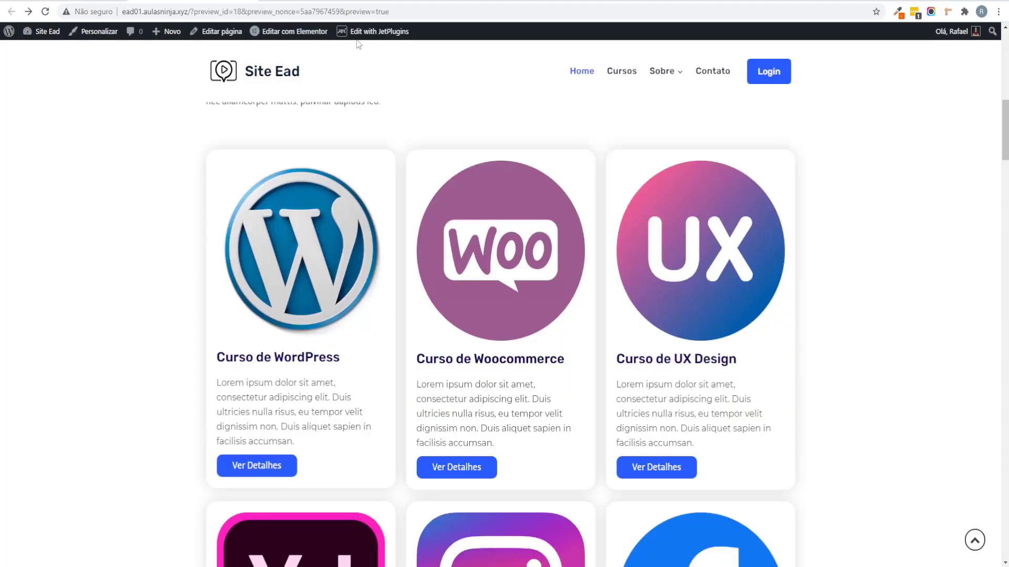
{"action": "left_click", "coordinate": [361, 52]}
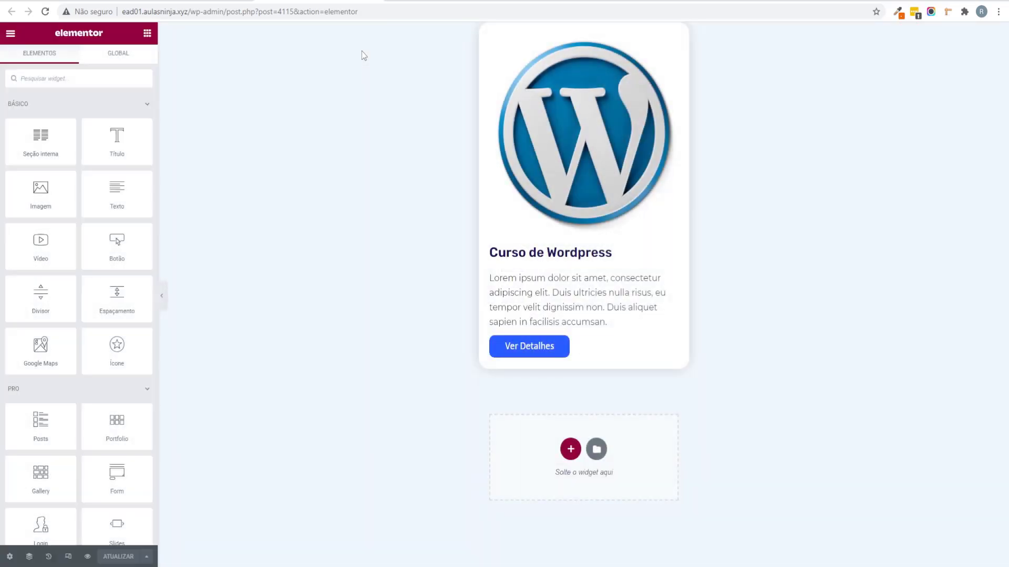
{"action": "left_click", "coordinate": [602, 213]}
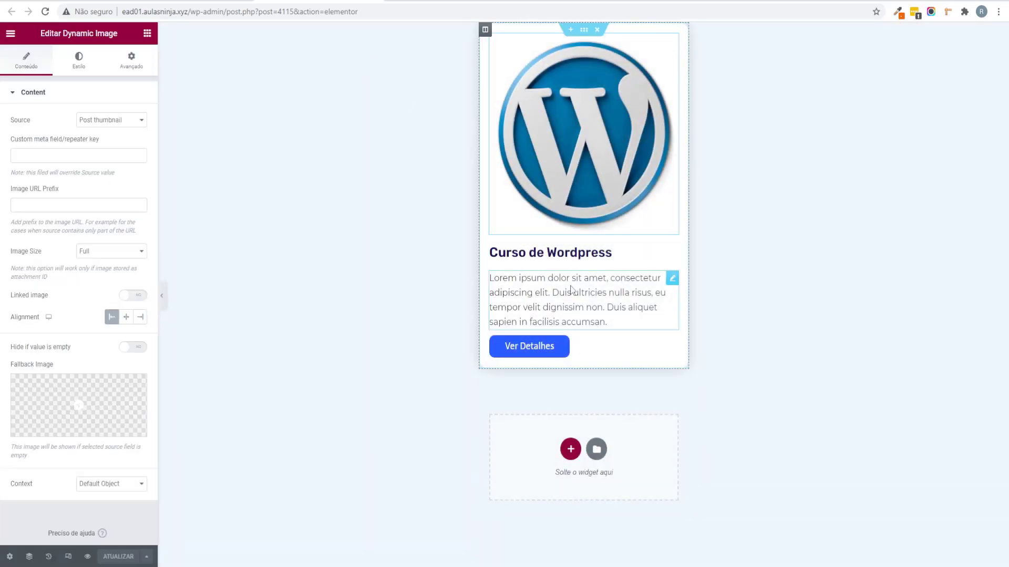
{"action": "scroll", "coordinate": [75, 486], "scroll_direction": "down", "scroll_amount": 1}
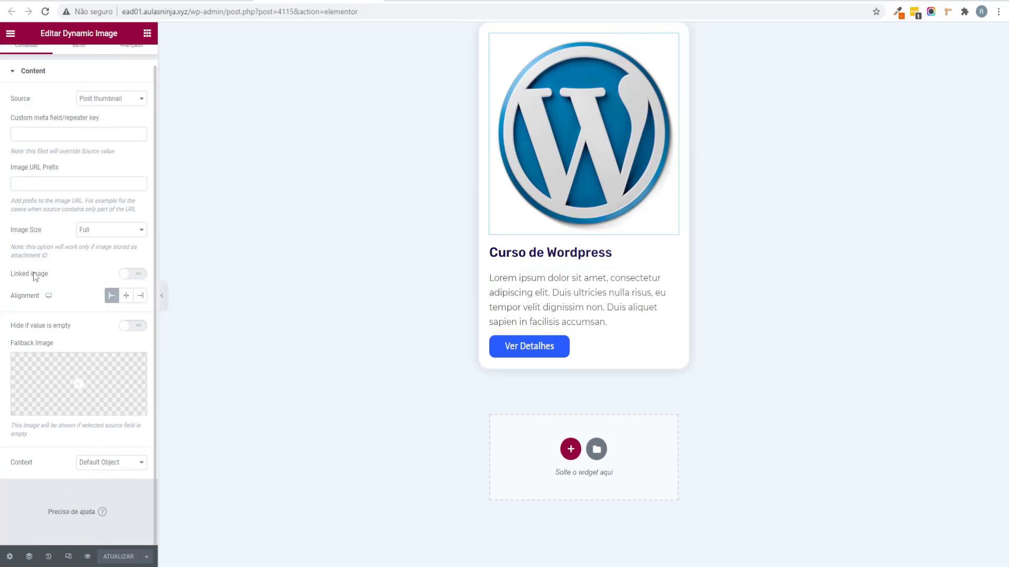
{"action": "left_click", "coordinate": [134, 273]}
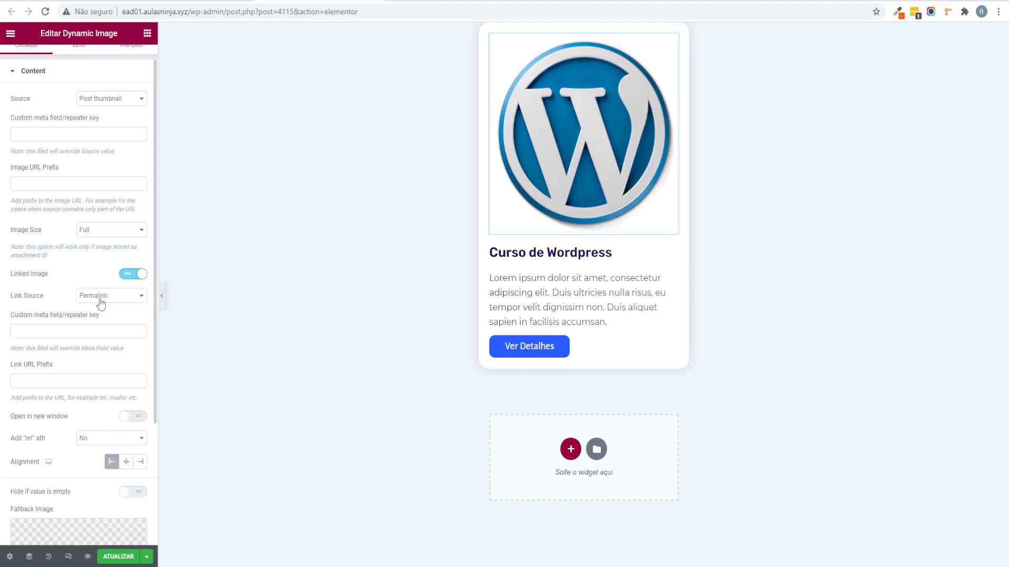
{"action": "left_click", "coordinate": [120, 557]}
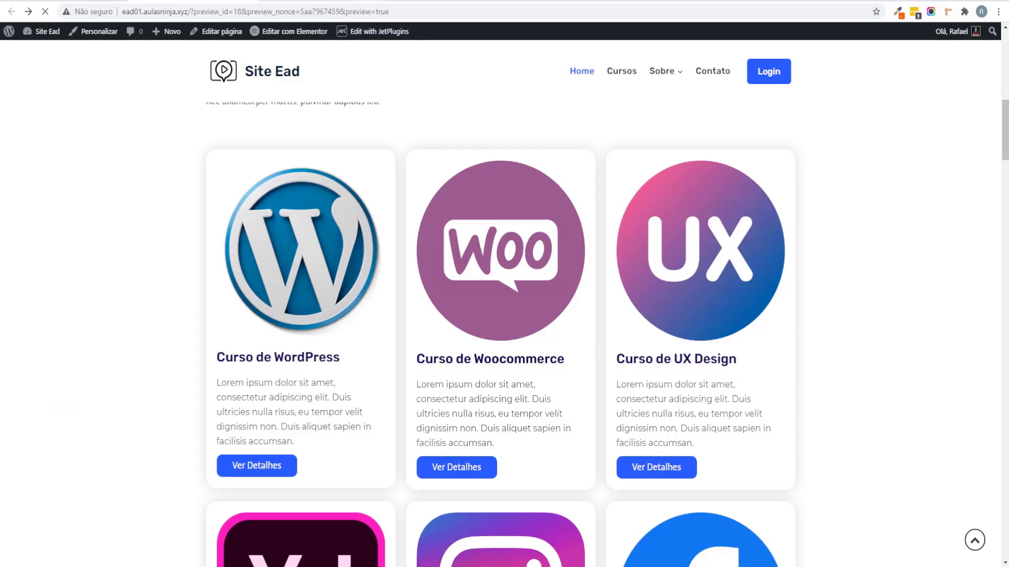
{"action": "left_click", "coordinate": [658, 253]}
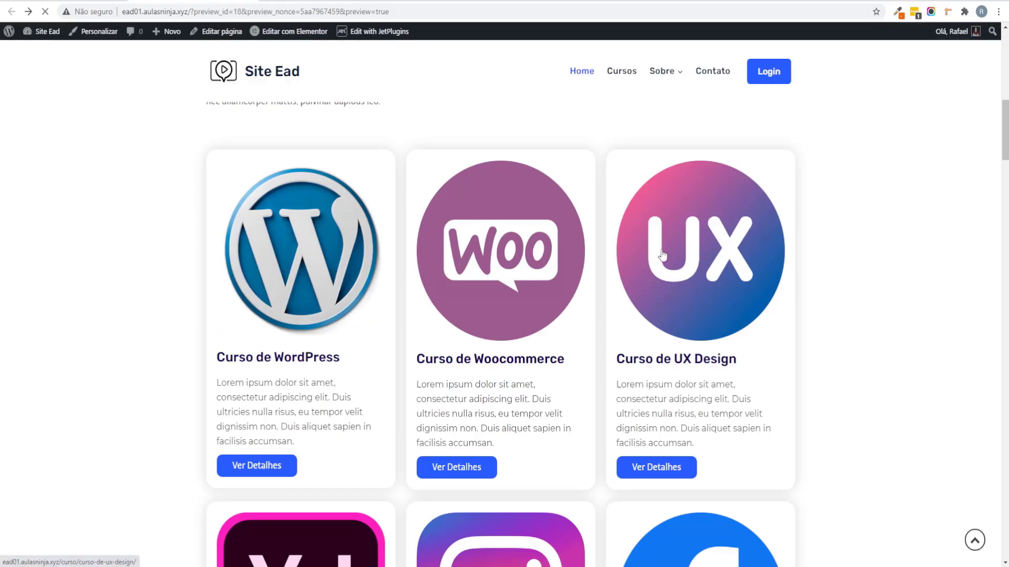
{"action": "left_click", "coordinate": [11, 12]}
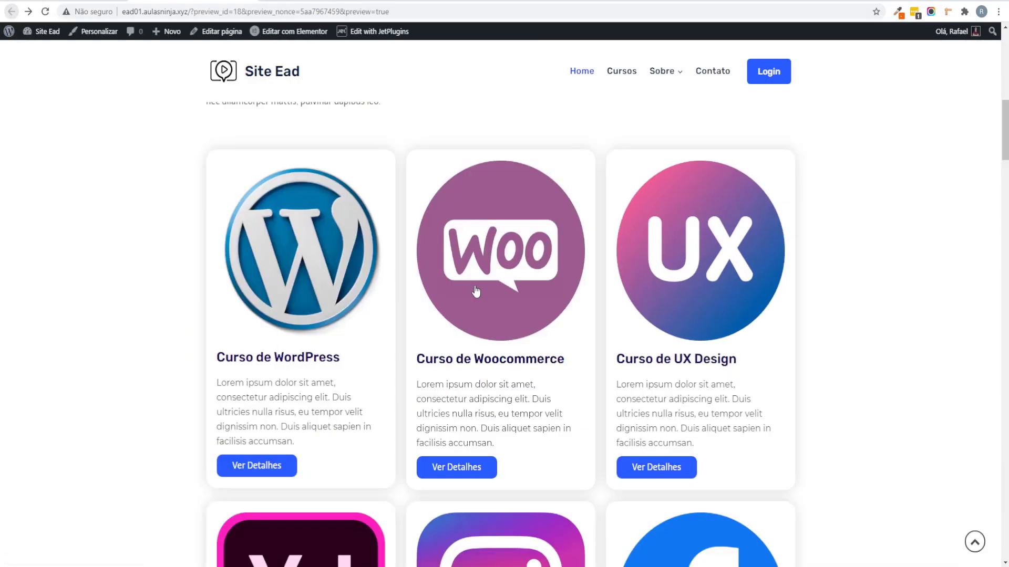
{"action": "scroll", "coordinate": [341, 447], "scroll_direction": "down", "scroll_amount": 3}
{"action": "left_click", "coordinate": [340, 448]}
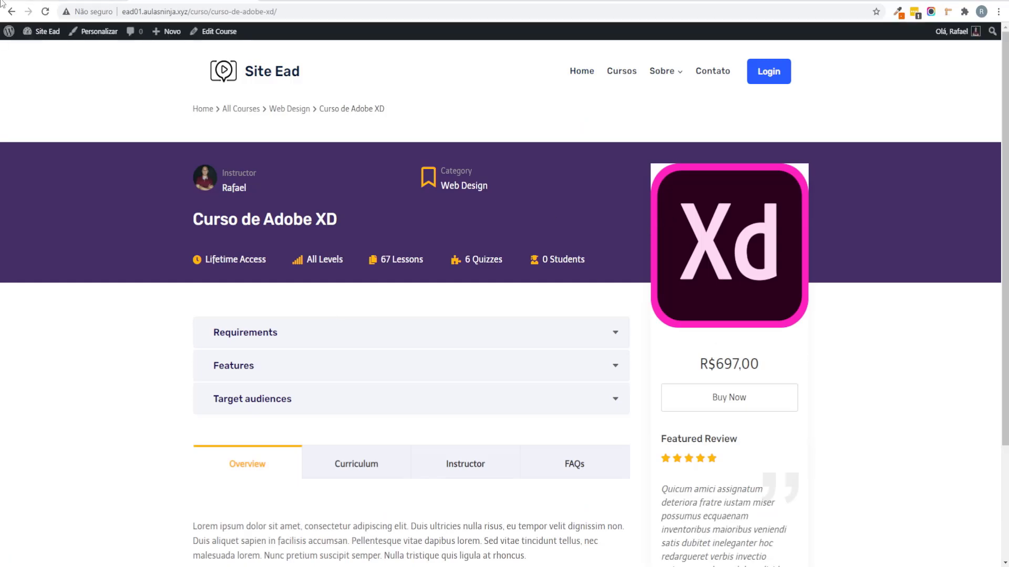
{"action": "left_click", "coordinate": [11, 12]}
{"action": "scroll", "coordinate": [373, 324], "scroll_direction": "up", "scroll_amount": 4}
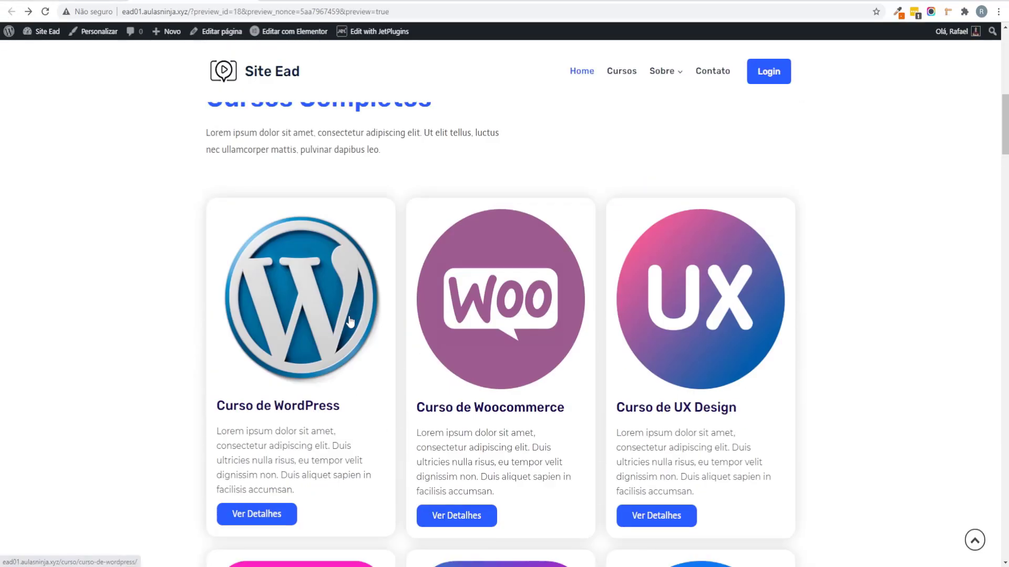
{"action": "scroll", "coordinate": [320, 310], "scroll_direction": "down", "scroll_amount": 1}
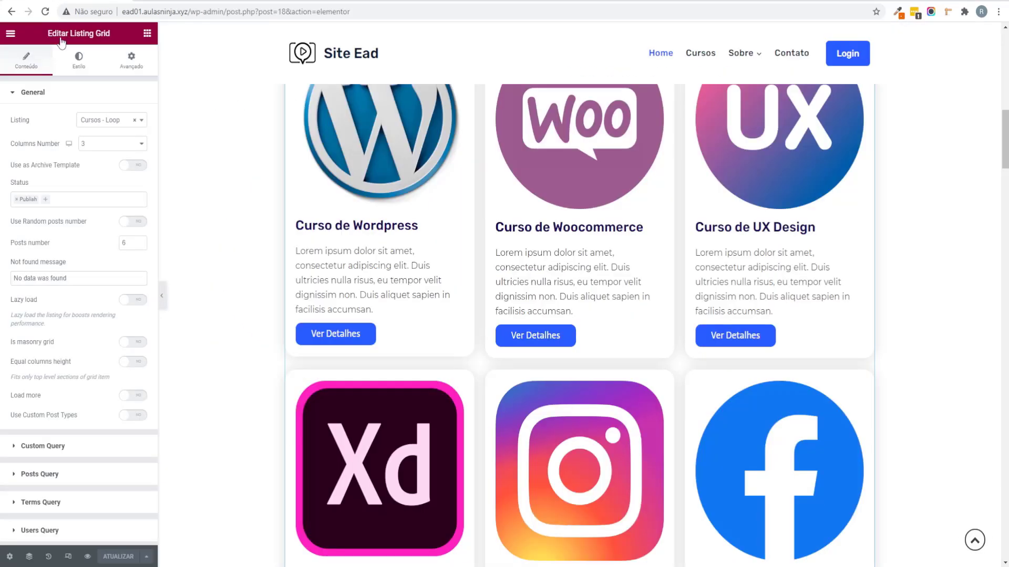
Step: Rename the first counter's Students Enrolled title to 'Alunos'
{"action": "scroll", "coordinate": [349, 289], "scroll_direction": "down", "scroll_amount": 9}
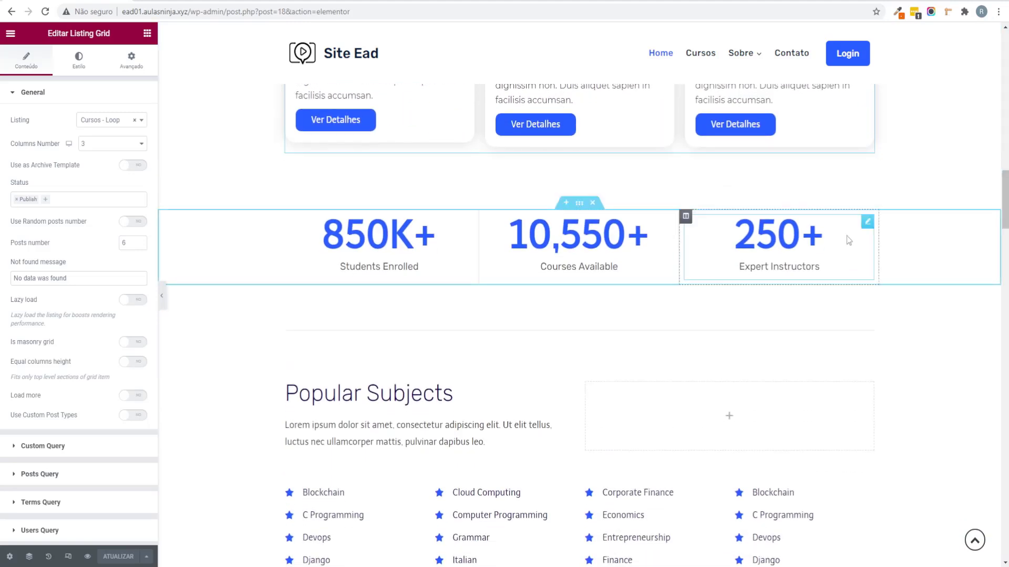
{"action": "left_click", "coordinate": [387, 260]}
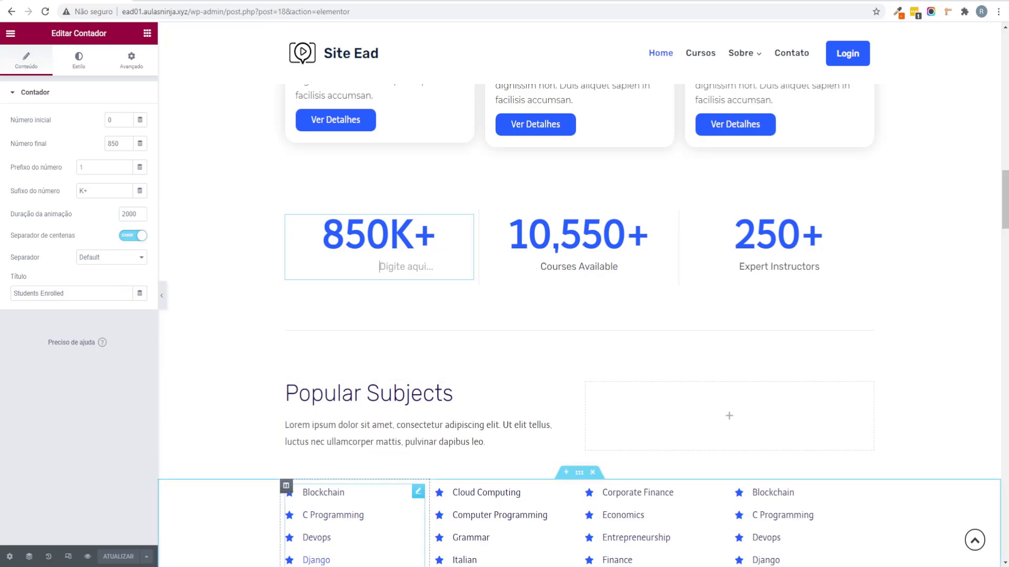
{"action": "mouse_move", "coordinate": [322, 566]}
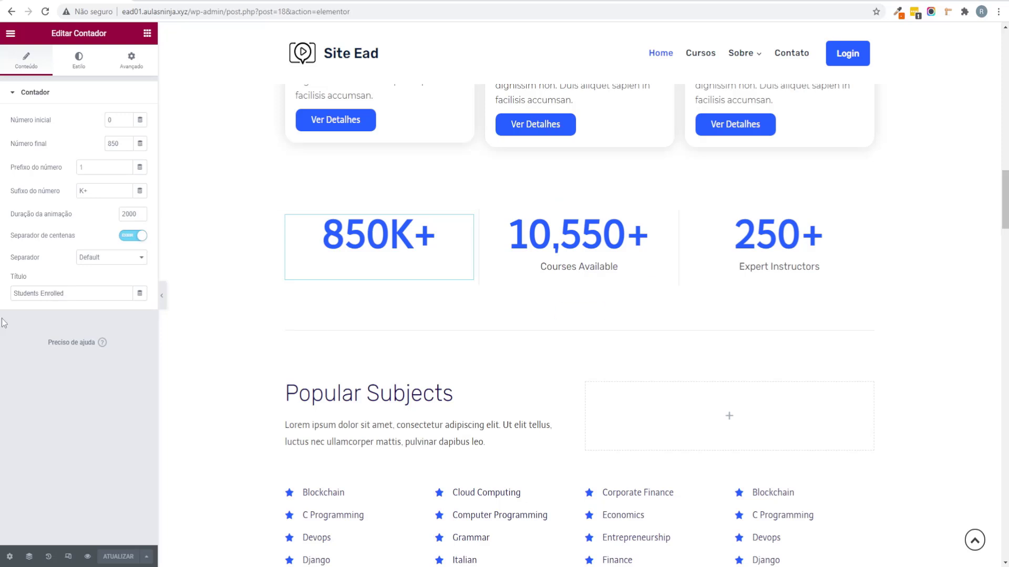
{"action": "left_click", "coordinate": [78, 297]}
{"action": "type", "text": "das"}
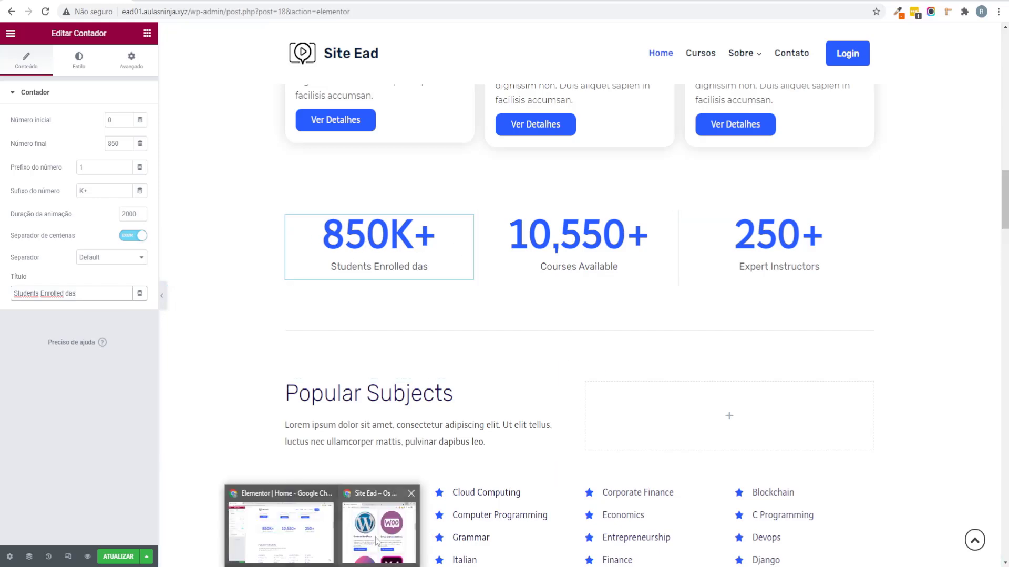
{"action": "left_click", "coordinate": [378, 541]}
{"action": "scroll", "coordinate": [534, 319], "scroll_direction": "down", "scroll_amount": 15}
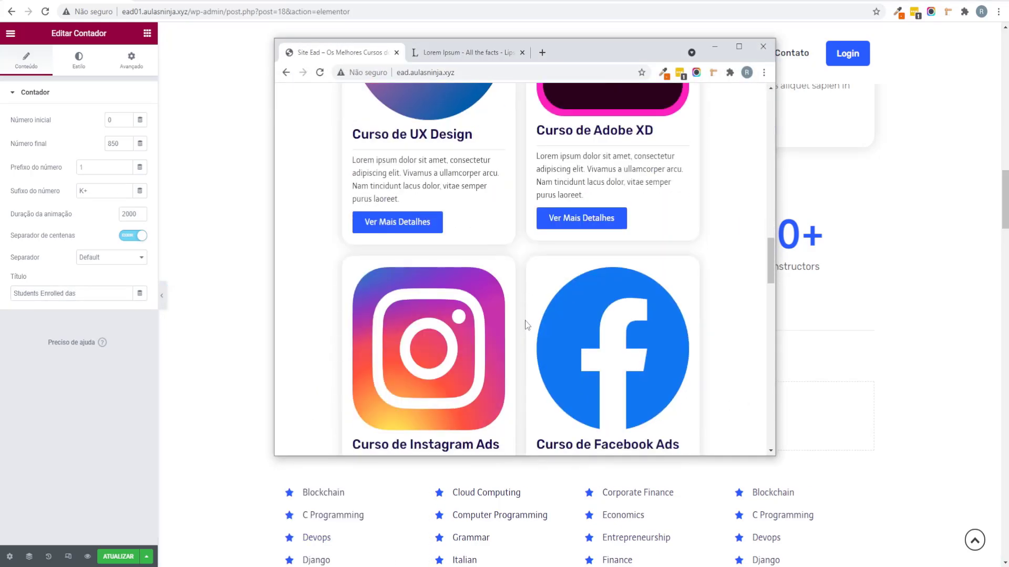
{"action": "left_click_drag", "start_coordinate": [120, 292], "coordinate": [3, 288]}
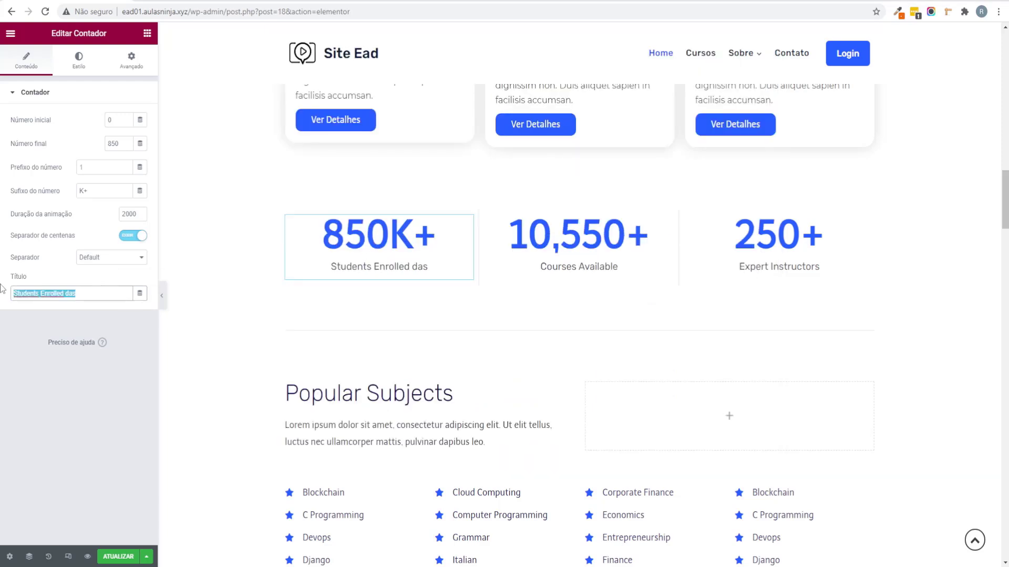
{"action": "type", "text": "Alunos"}
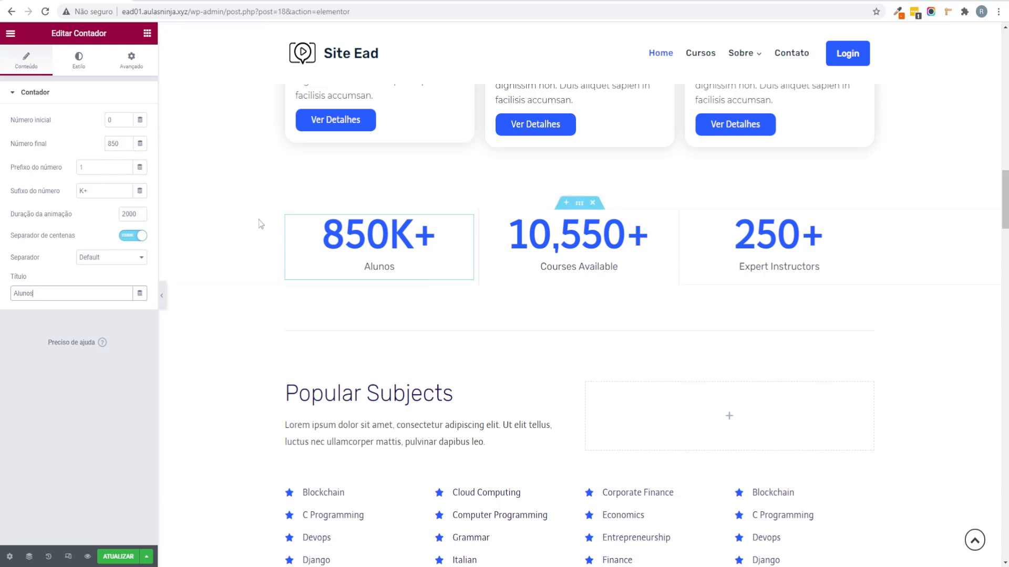
Step: Replace the Courses Available counter title with 'Cursos Disponíveis' copied from the reference site
{"action": "left_click", "coordinate": [587, 249]}
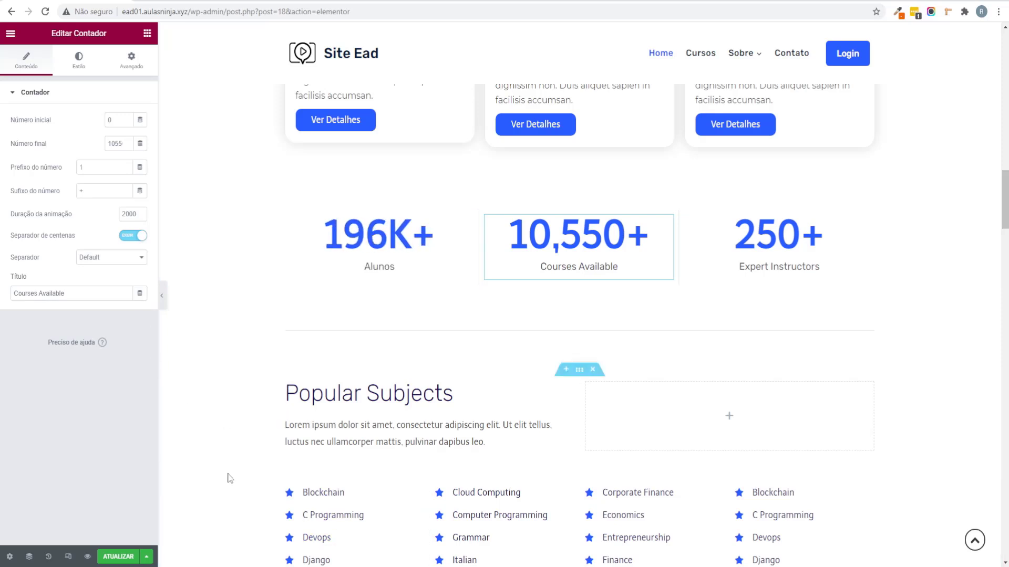
{"action": "left_click", "coordinate": [352, 541]}
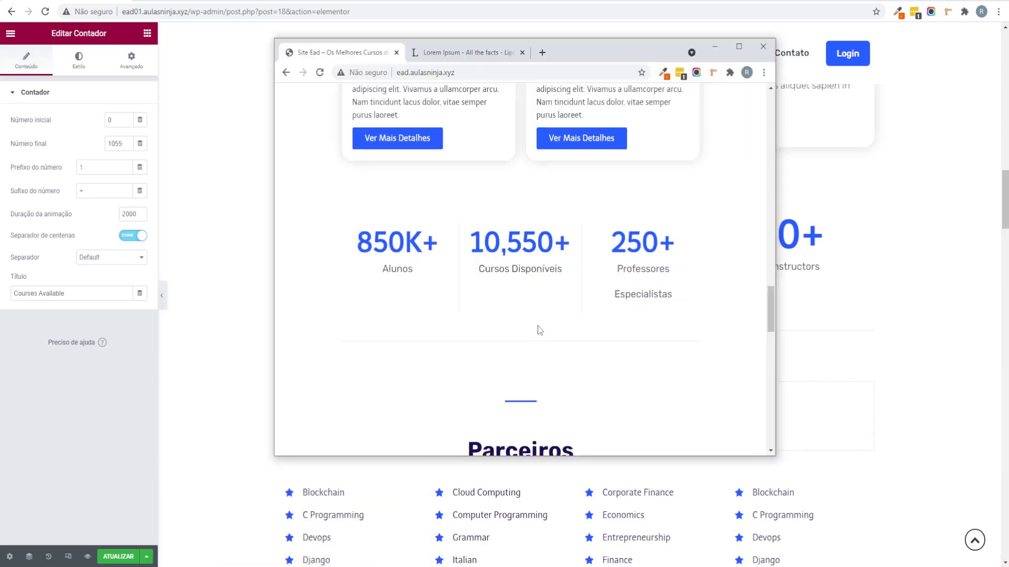
{"action": "triple_click", "coordinate": [507, 270]}
{"action": "key", "text": "ctrl+c"}
{"action": "left_click", "coordinate": [72, 292]}
{"action": "key", "text": "ctrl+a"}
{"action": "key", "text": "ctrl+v"}
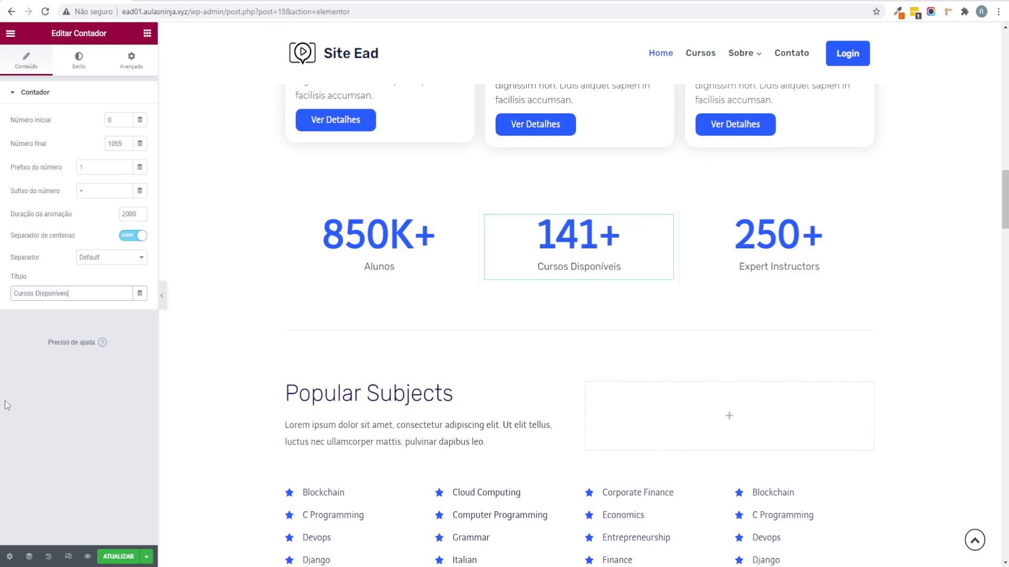
Step: Replace the Expert Instructors counter title with 'Professores Especialistas' copied from the reference site
{"action": "left_click", "coordinate": [779, 266]}
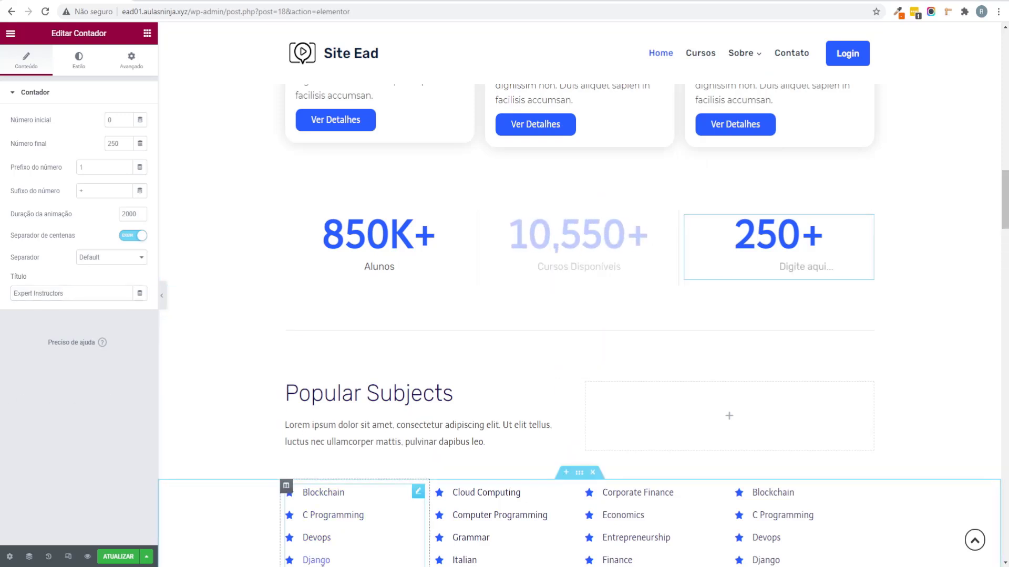
{"action": "left_click", "coordinate": [361, 545]}
{"action": "left_click_drag", "start_coordinate": [670, 300], "coordinate": [623, 267]}
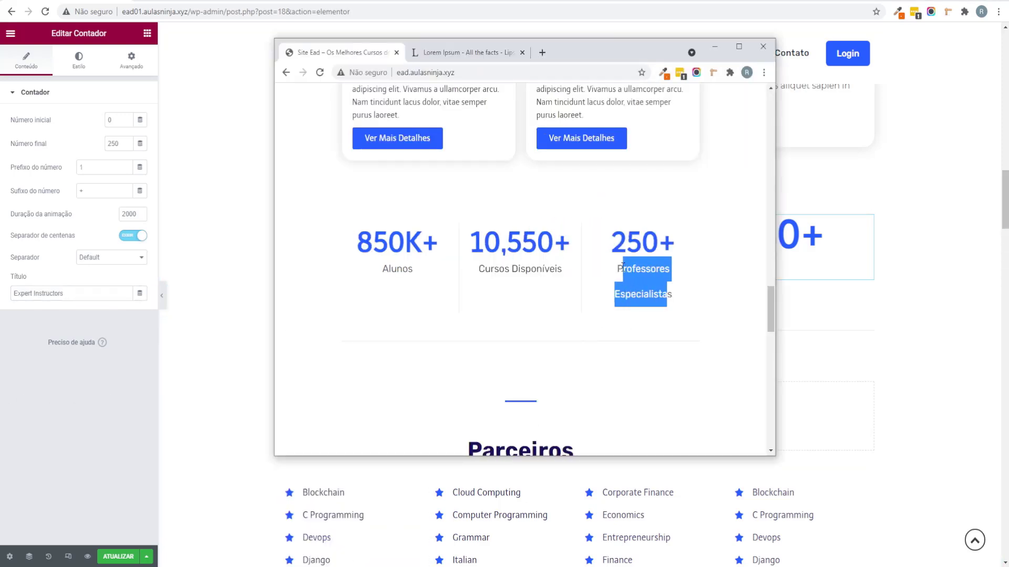
{"action": "left_click_drag", "start_coordinate": [683, 300], "coordinate": [618, 278]}
{"action": "triple_click", "coordinate": [70, 293]}
{"action": "type", "text": "Professores Especialistas"}
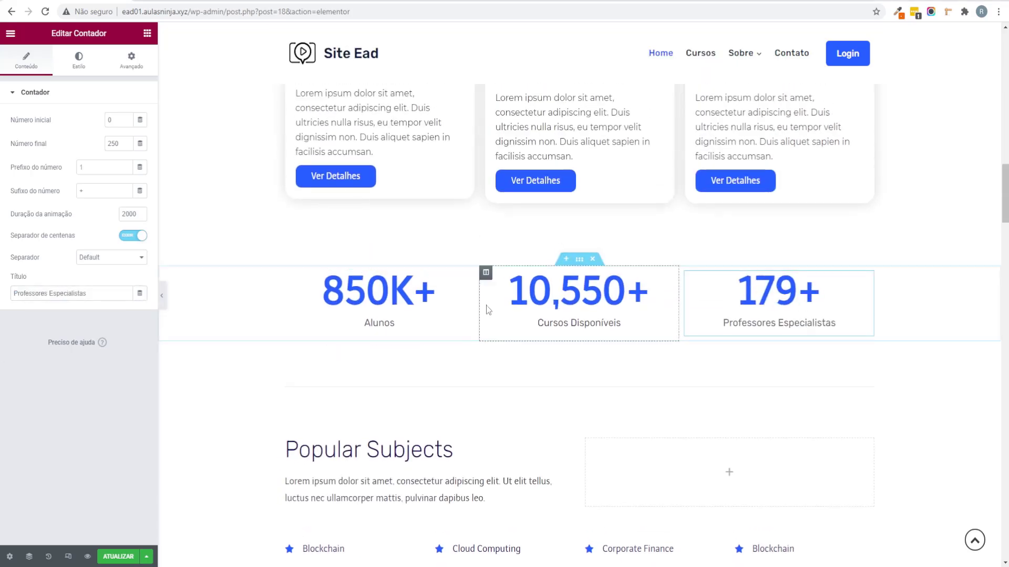
Step: Delete the Popular Subjects list section and its leftover empty section
{"action": "scroll", "coordinate": [487, 304], "scroll_direction": "down", "scroll_amount": 6}
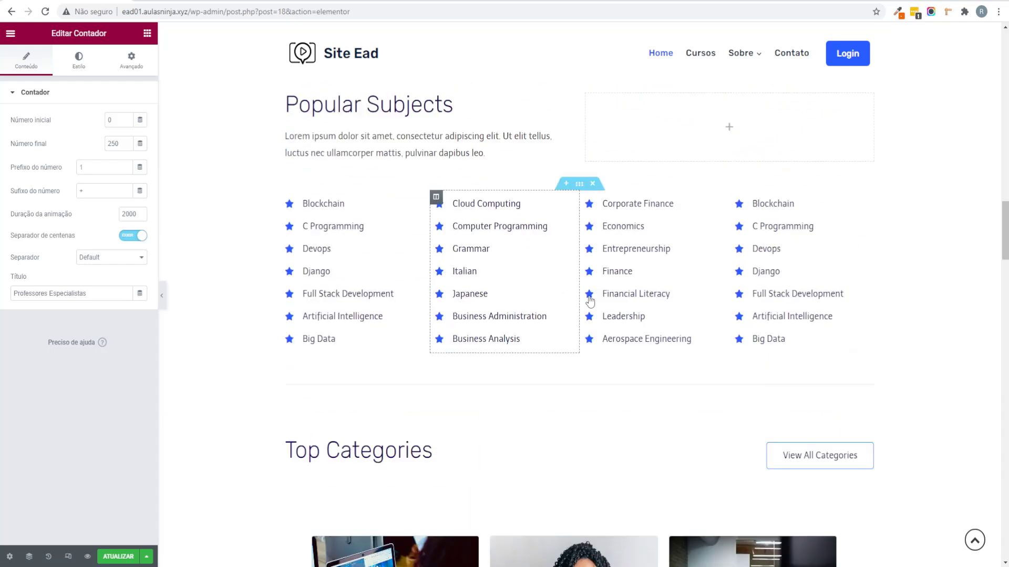
{"action": "scroll", "coordinate": [525, 235], "scroll_direction": "up", "scroll_amount": 2}
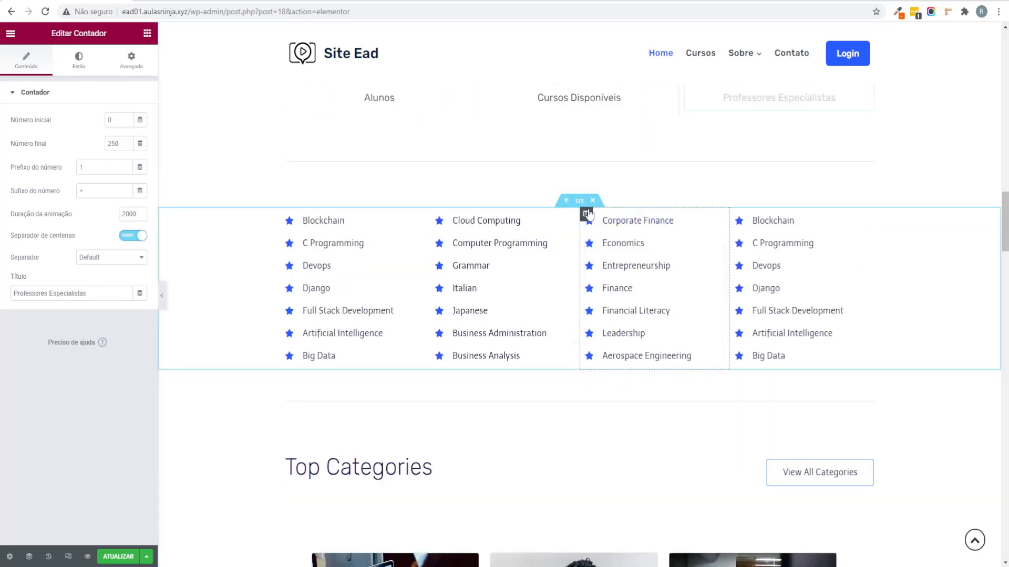
{"action": "left_click", "coordinate": [592, 200]}
{"action": "left_click", "coordinate": [592, 200]}
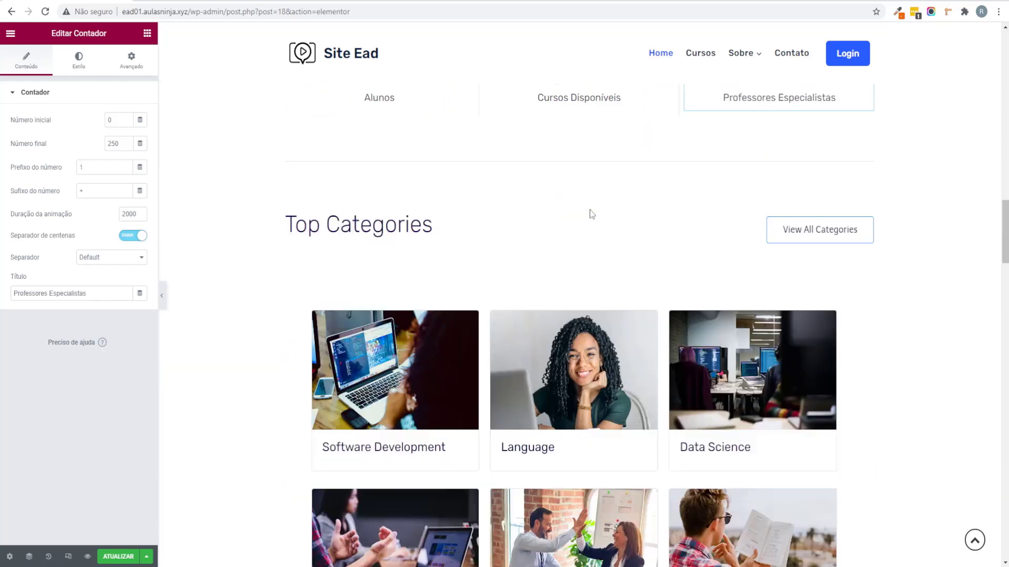
{"action": "scroll", "coordinate": [592, 214], "scroll_direction": "down", "scroll_amount": 7}
{"action": "scroll", "coordinate": [381, 355], "scroll_direction": "up", "scroll_amount": 6}
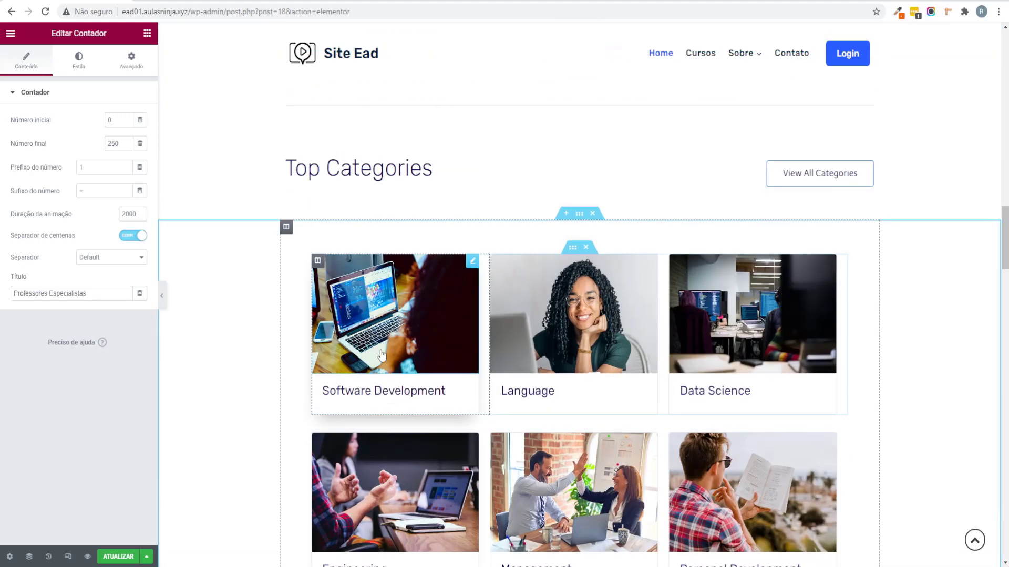
{"action": "scroll", "coordinate": [381, 355], "scroll_direction": "up", "scroll_amount": 1}
{"action": "scroll", "coordinate": [159, 393], "scroll_direction": "down", "scroll_amount": 1}
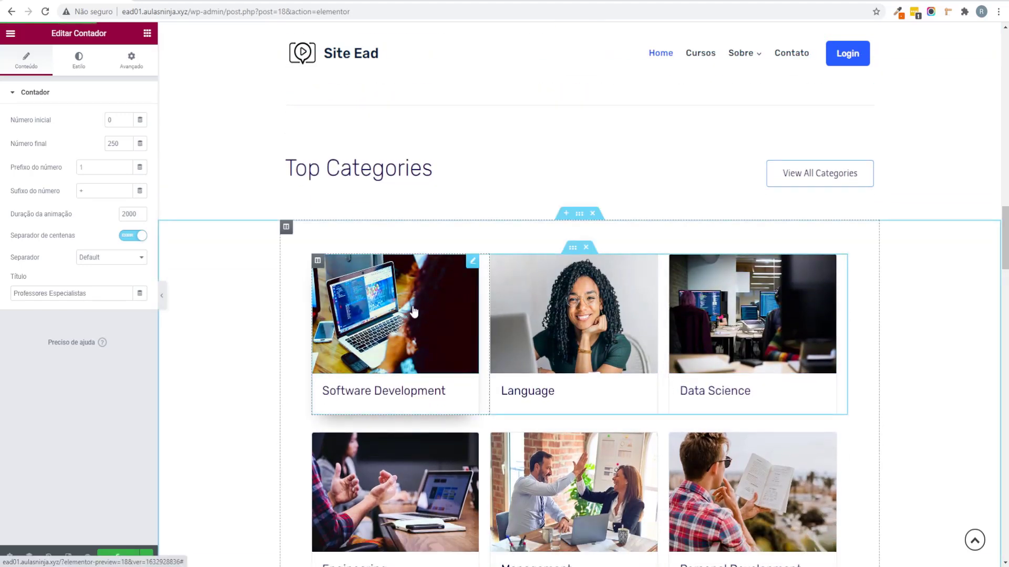
{"action": "scroll", "coordinate": [415, 310], "scroll_direction": "down", "scroll_amount": 6}
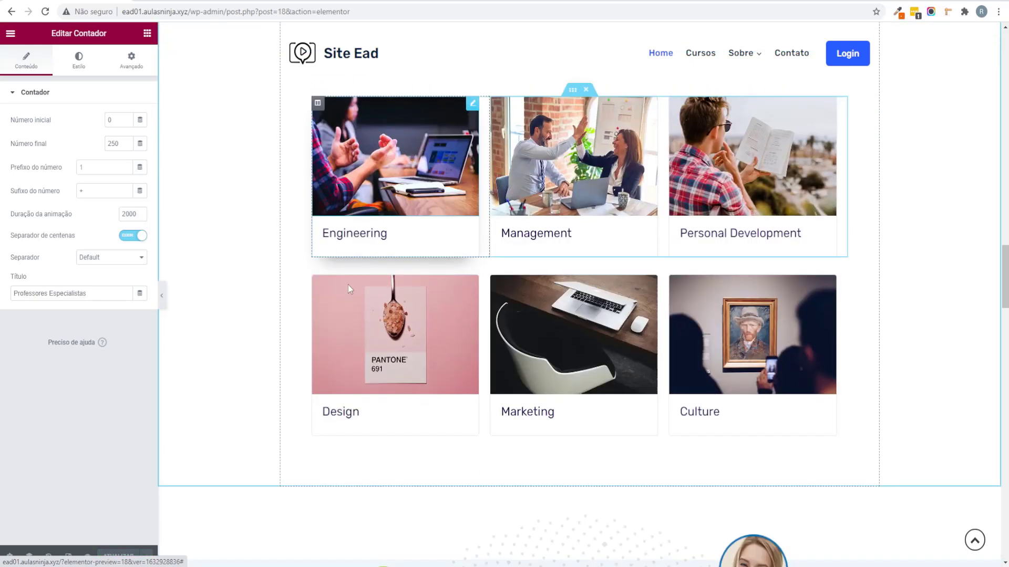
{"action": "scroll", "coordinate": [387, 236], "scroll_direction": "up", "scroll_amount": 5}
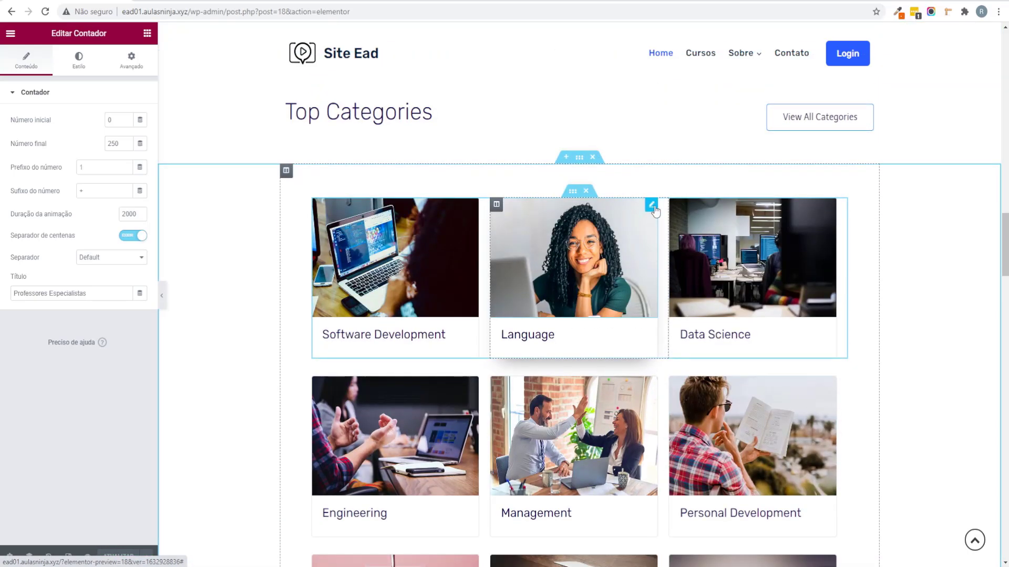
Step: Switch to WordPress admin and open the LearnPress Courses list
{"action": "left_click", "coordinate": [87, 556]}
{"action": "left_click", "coordinate": [241, 4]}
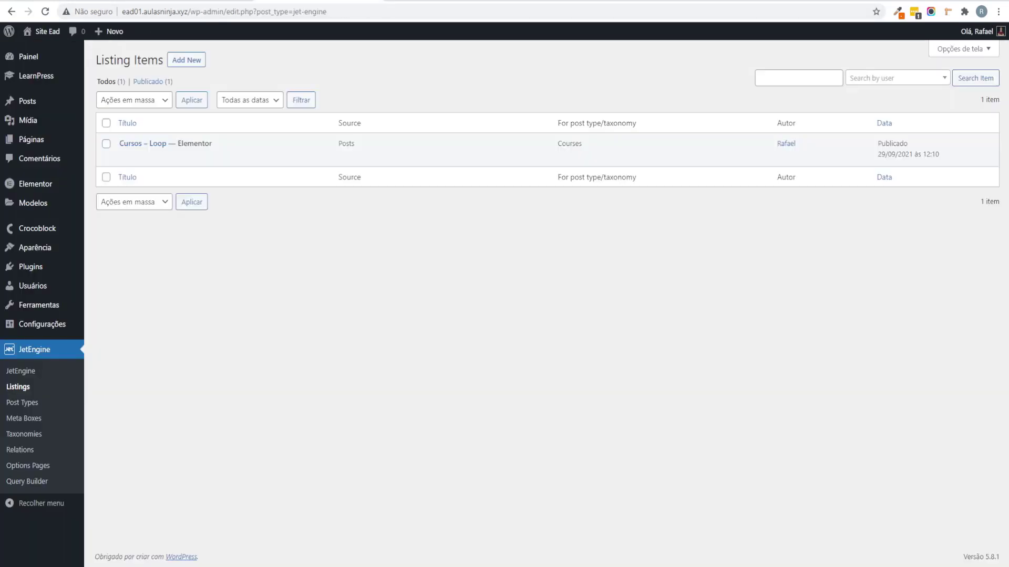
{"action": "mouse_move", "coordinate": [43, 79]}
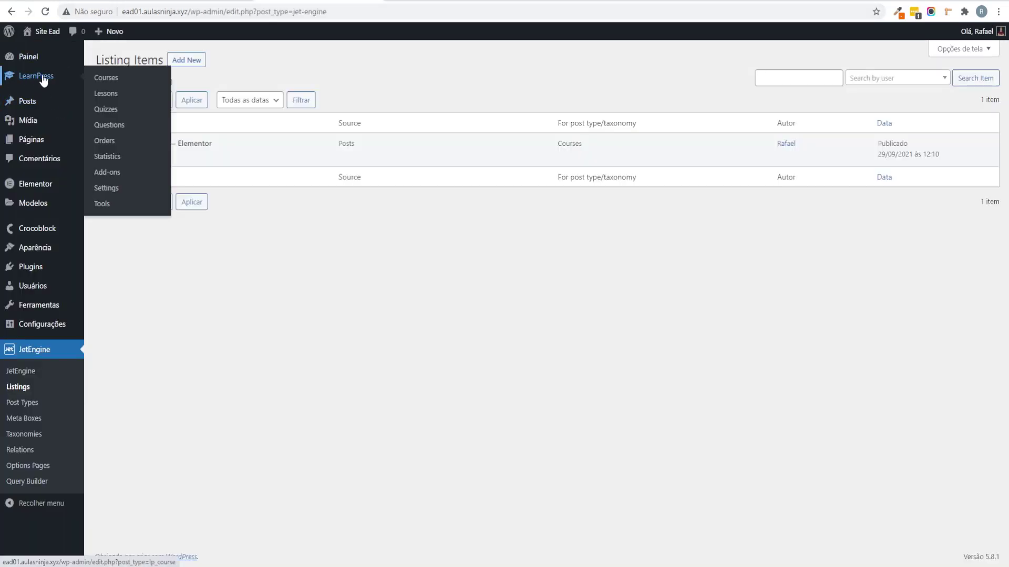
{"action": "left_click", "coordinate": [141, 80]}
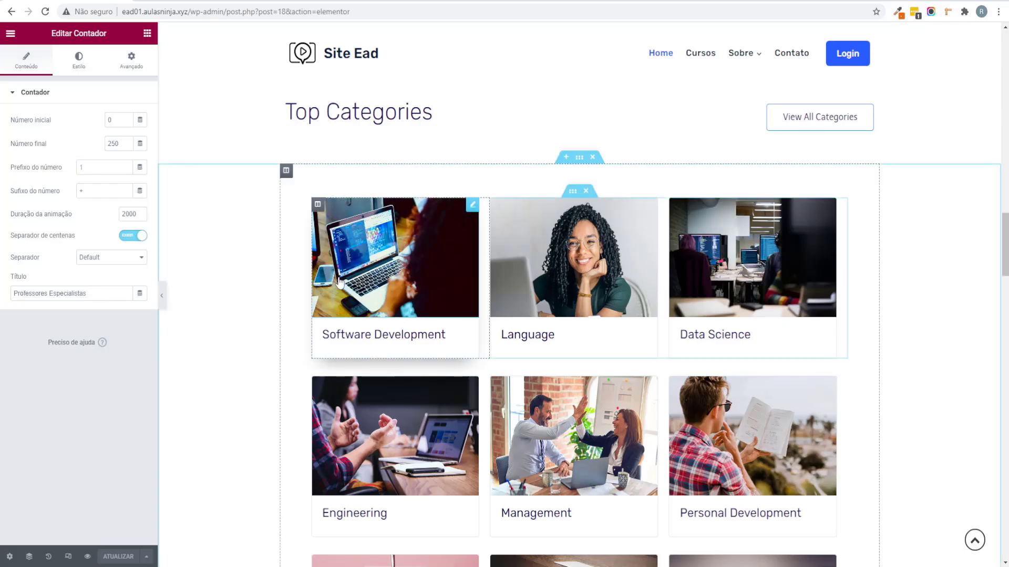
Step: Delete the Top Categories heading, the category image grid, and the Start Learning and Grow hero section
{"action": "left_click", "coordinate": [472, 206]}
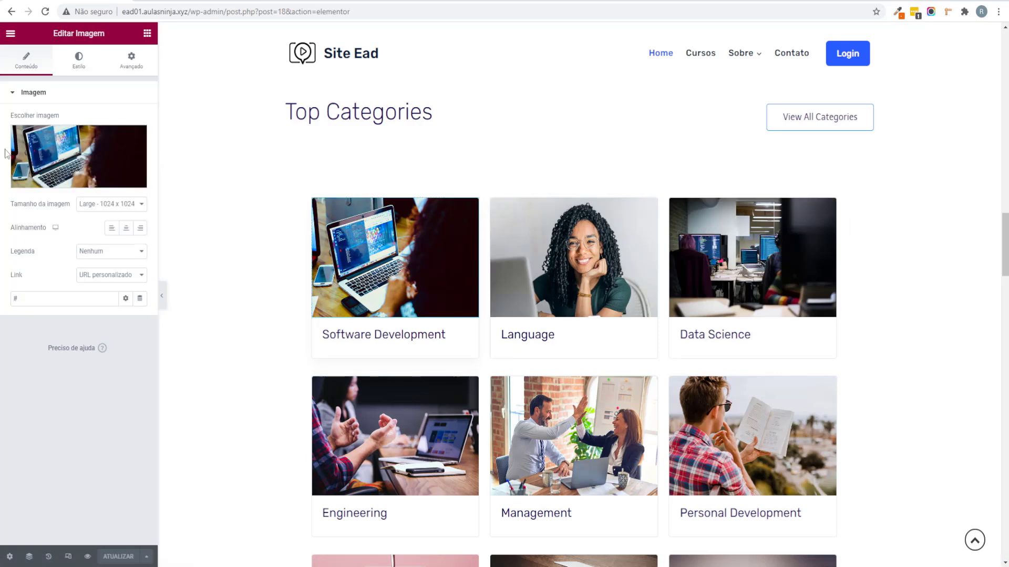
{"action": "scroll", "coordinate": [579, 173], "scroll_direction": "up", "scroll_amount": 2}
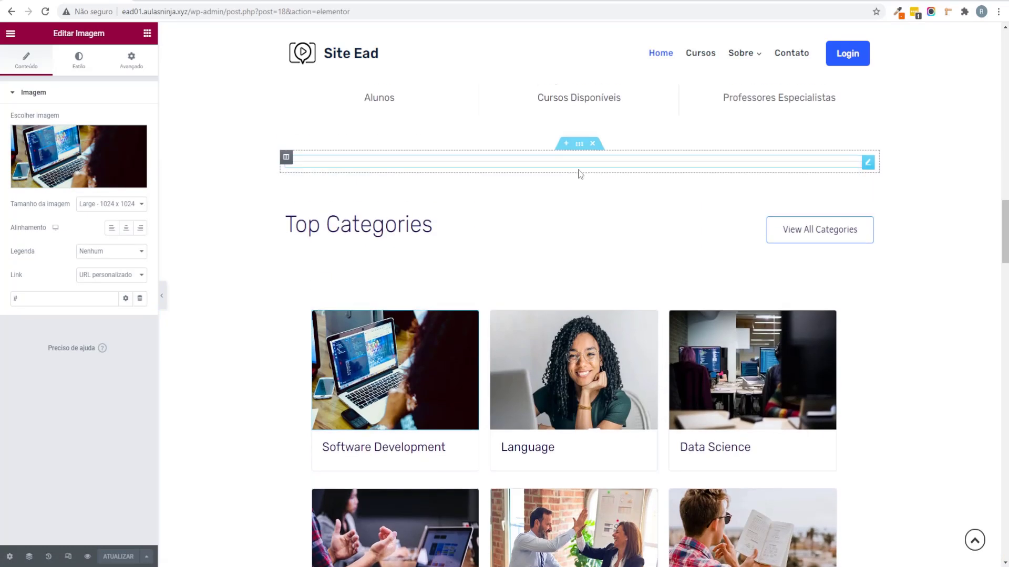
{"action": "left_click", "coordinate": [592, 202]}
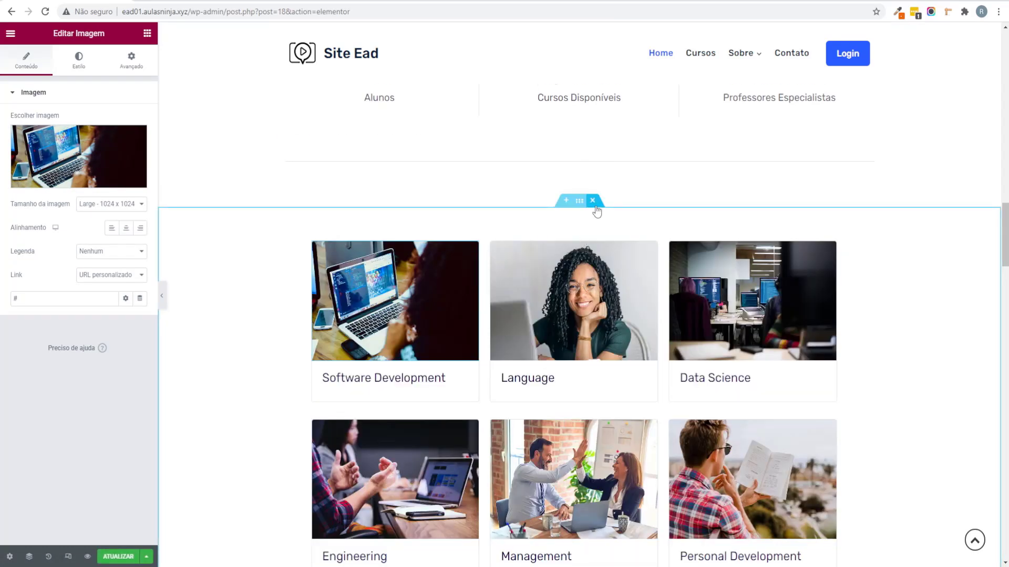
{"action": "left_click", "coordinate": [593, 202]}
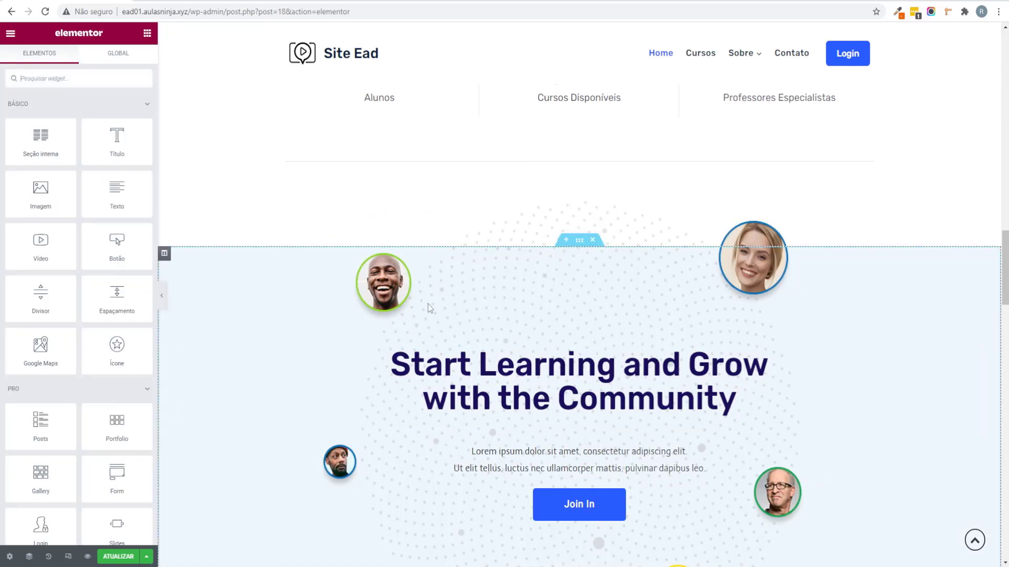
{"action": "left_click", "coordinate": [592, 240]}
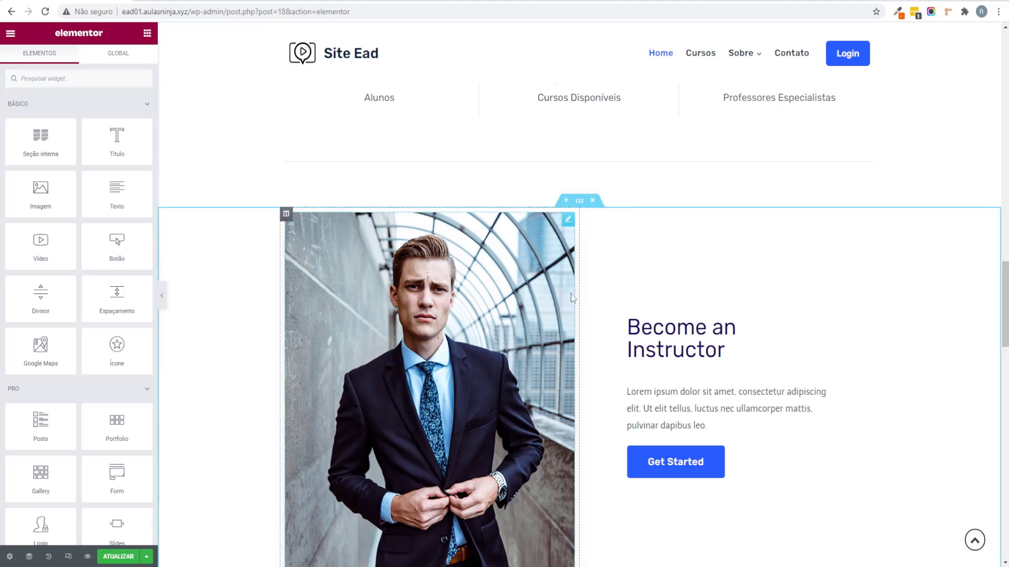
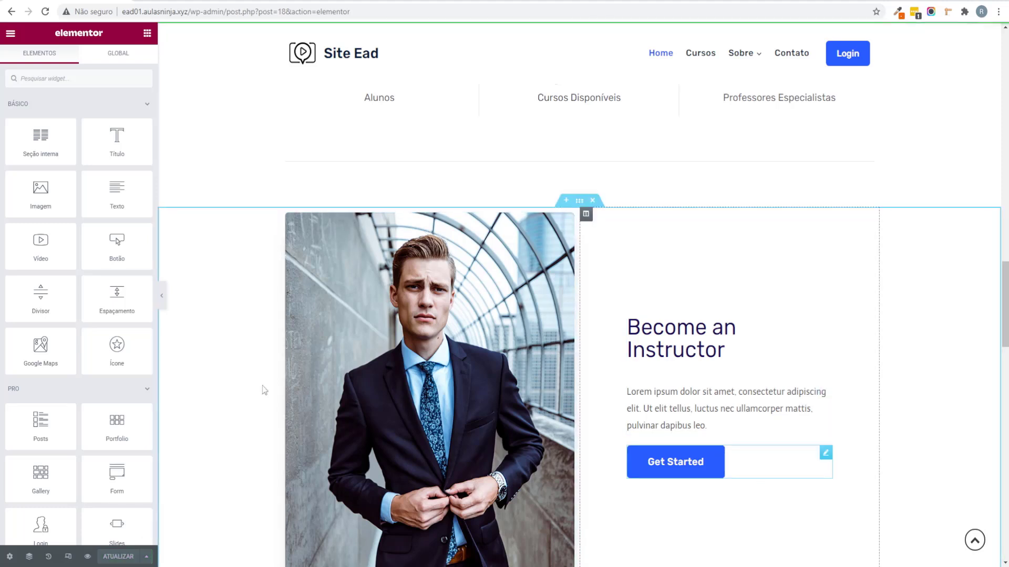
Step: Relabel the instructor button 'Seja um instrutor', fixing the spelling
{"action": "left_click", "coordinate": [778, 462]}
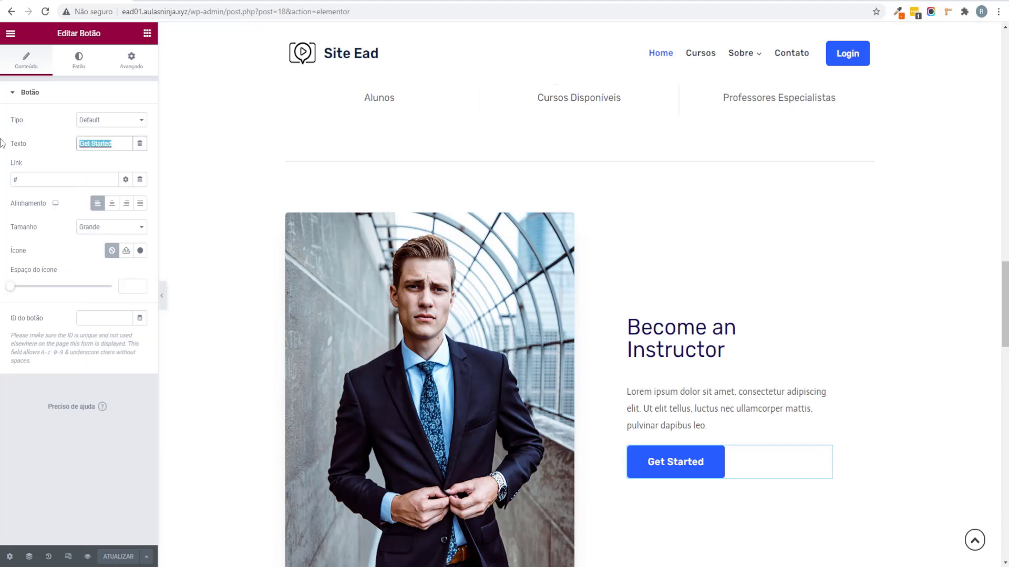
{"action": "type", "text": "Seja um isntrutor"}
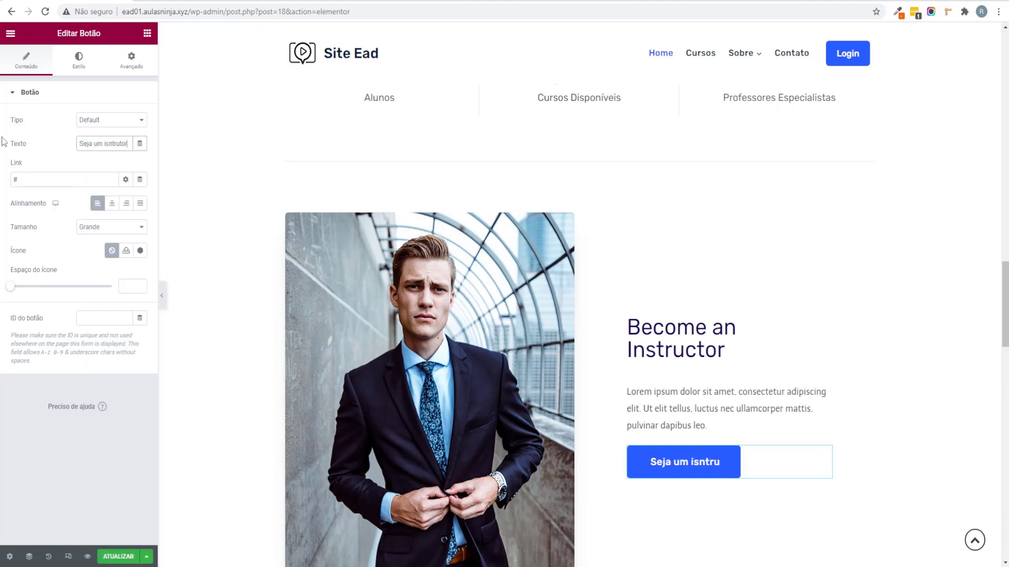
{"action": "right_click", "coordinate": [114, 143]}
{"action": "left_click", "coordinate": [119, 149]}
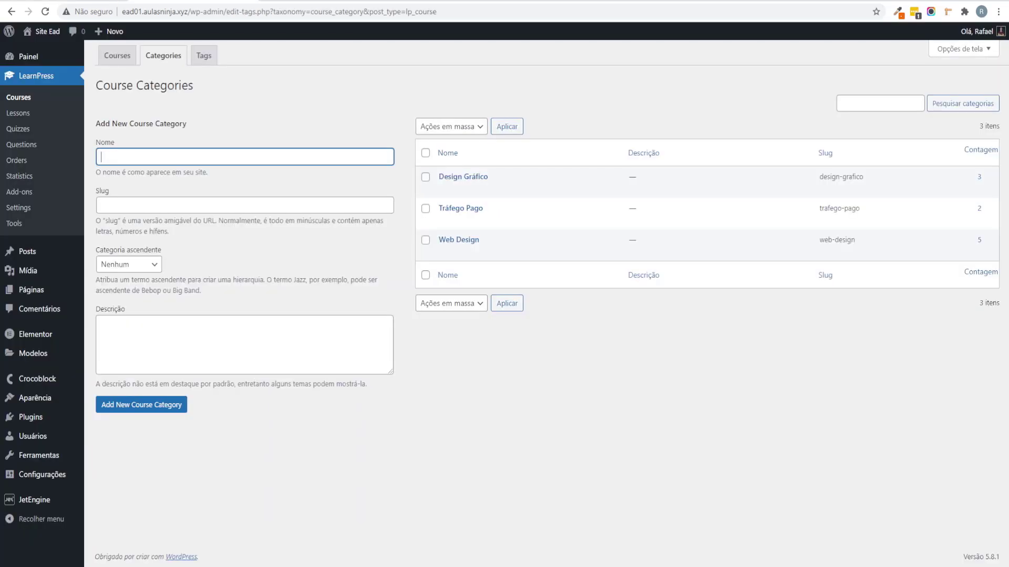
Step: Link the button to the Seja um Instrutor page and delete the Become an Instructor section
{"action": "left_click", "coordinate": [76, 289]}
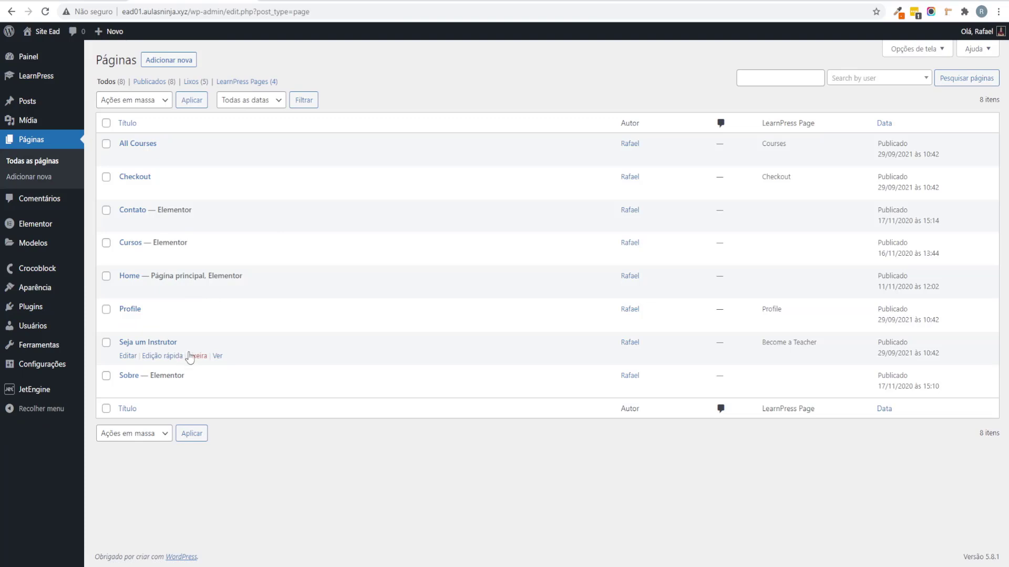
{"action": "right_click", "coordinate": [218, 359]}
{"action": "left_click", "coordinate": [268, 421]}
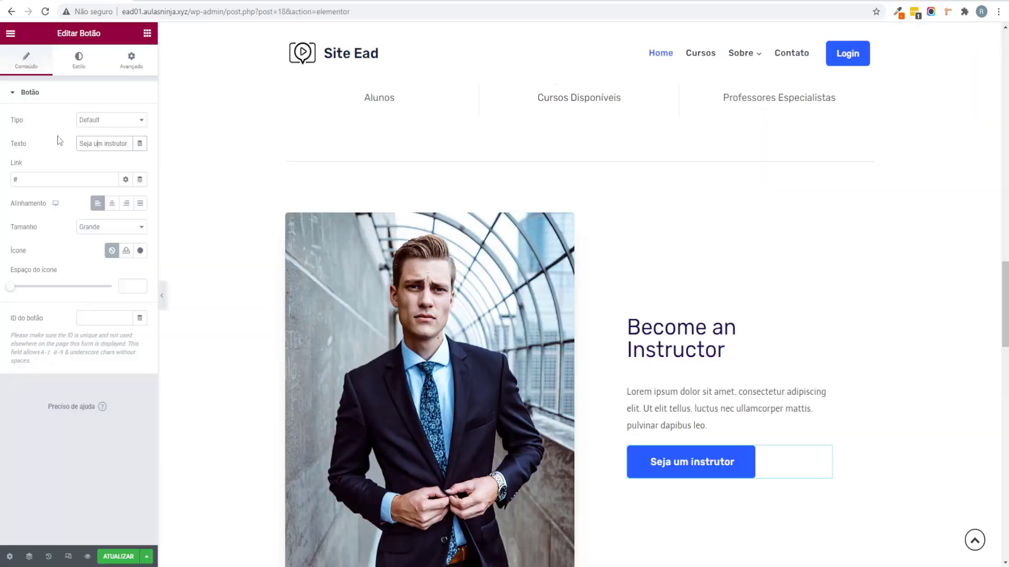
{"action": "left_click", "coordinate": [1, 256]}
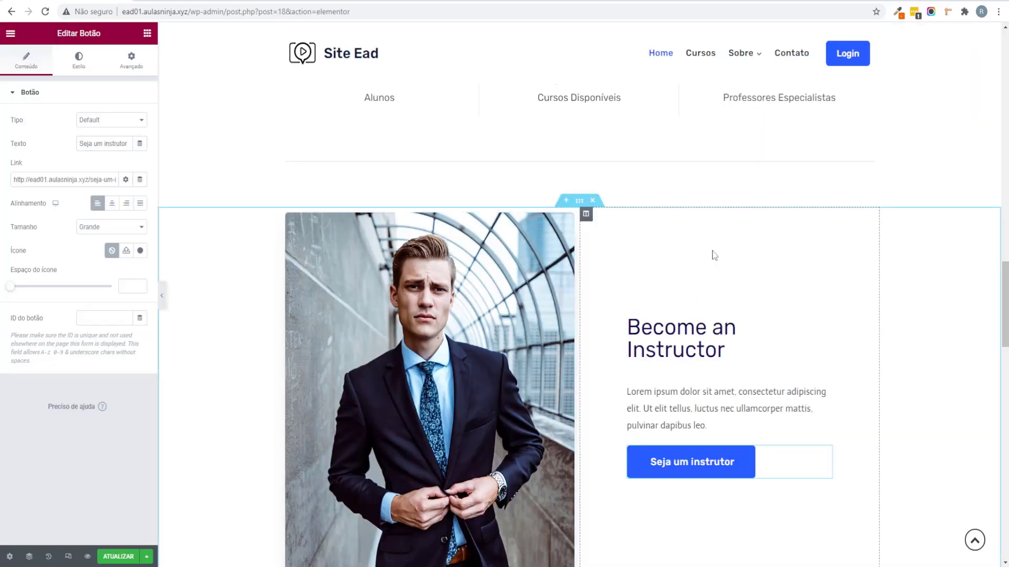
{"action": "left_click", "coordinate": [592, 201]}
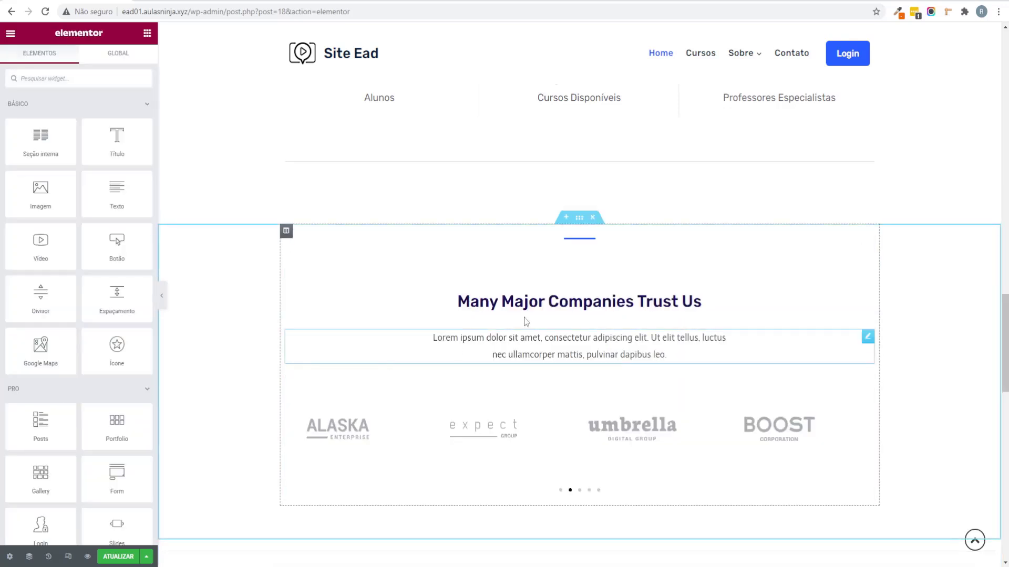
Step: Retitle the 'Many Major Companies Trust Us' heading to 'Parceiros'
{"action": "left_click", "coordinate": [666, 300]}
{"action": "left_click_drag", "start_coordinate": [113, 134], "coordinate": [3, 142]}
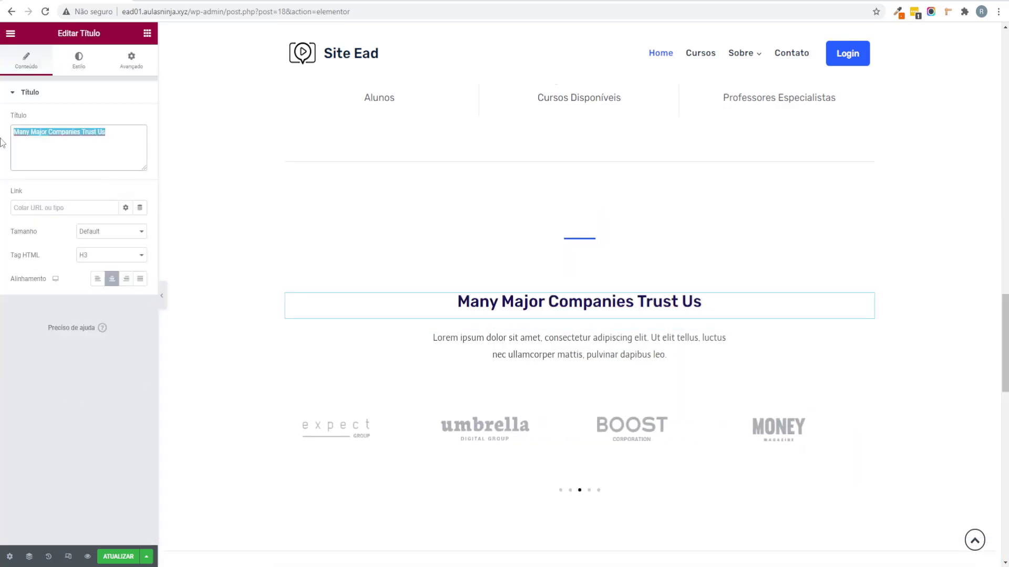
{"action": "type", "text": "Parceiros"}
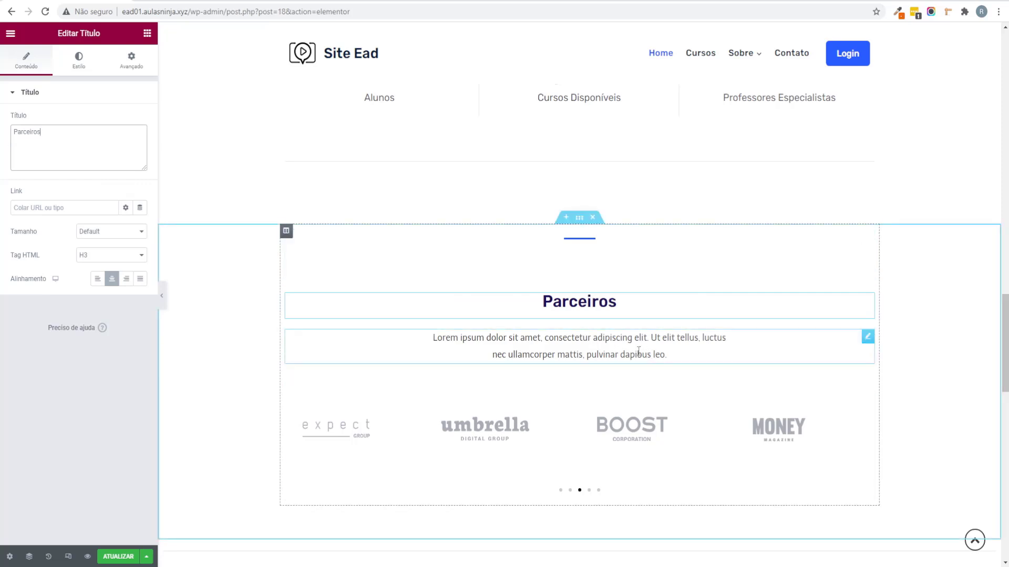
{"action": "scroll", "coordinate": [606, 374], "scroll_direction": "up", "scroll_amount": 1}
{"action": "scroll", "coordinate": [491, 253], "scroll_direction": "down", "scroll_amount": 2}
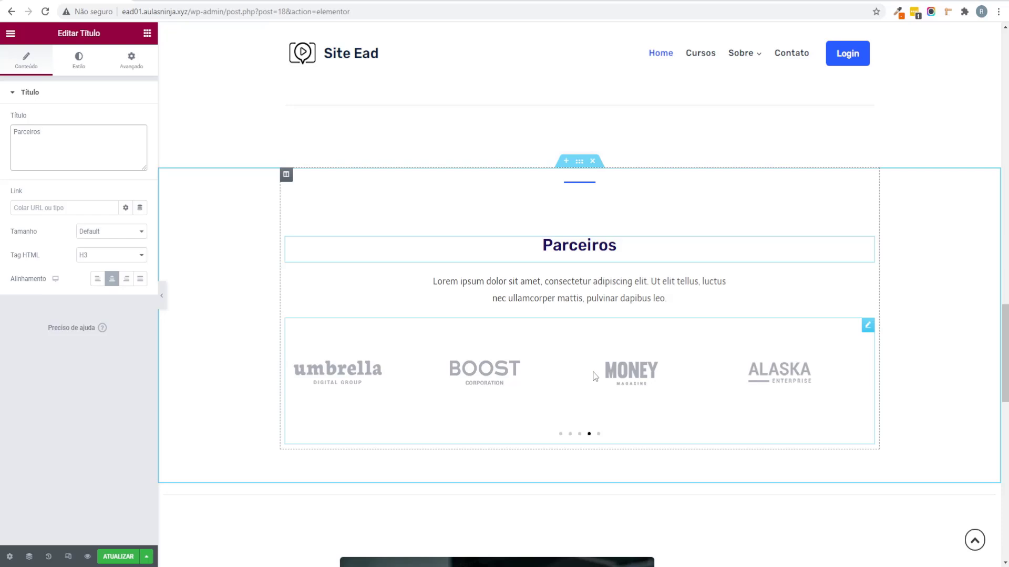
{"action": "scroll", "coordinate": [633, 289], "scroll_direction": "up", "scroll_amount": 10}
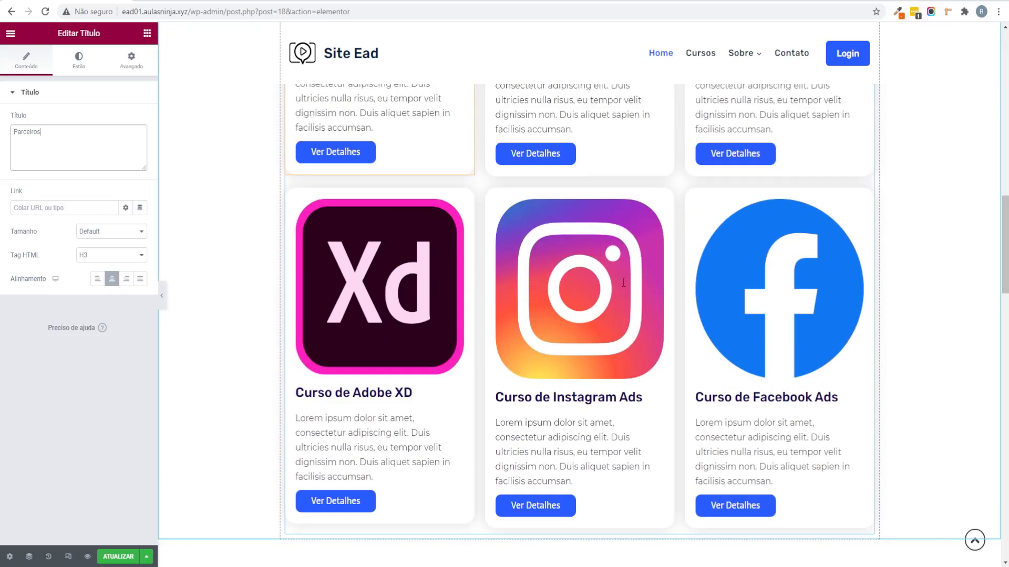
{"action": "scroll", "coordinate": [624, 283], "scroll_direction": "down", "scroll_amount": 10}
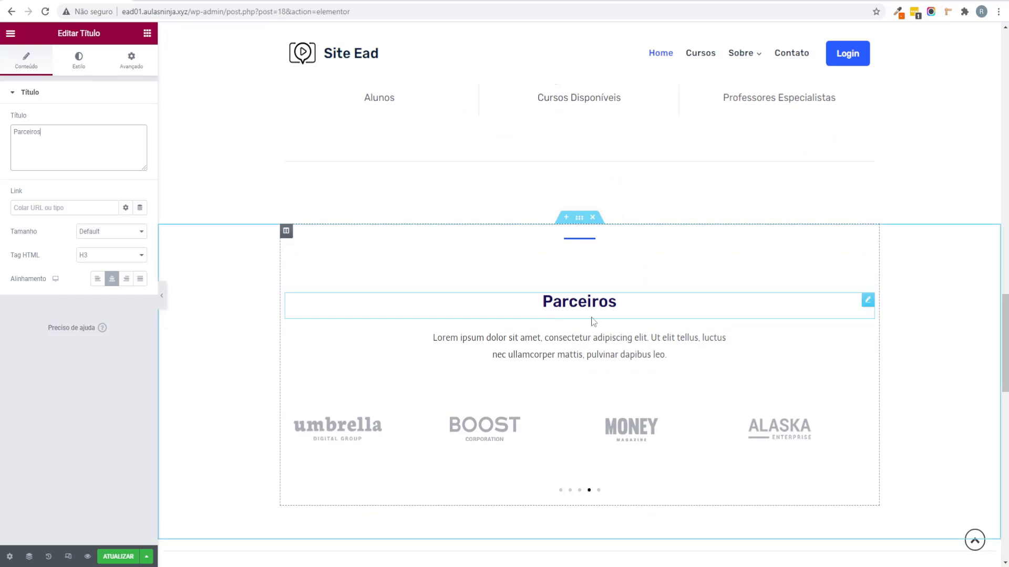
{"action": "scroll", "coordinate": [582, 305], "scroll_direction": "up", "scroll_amount": 15}
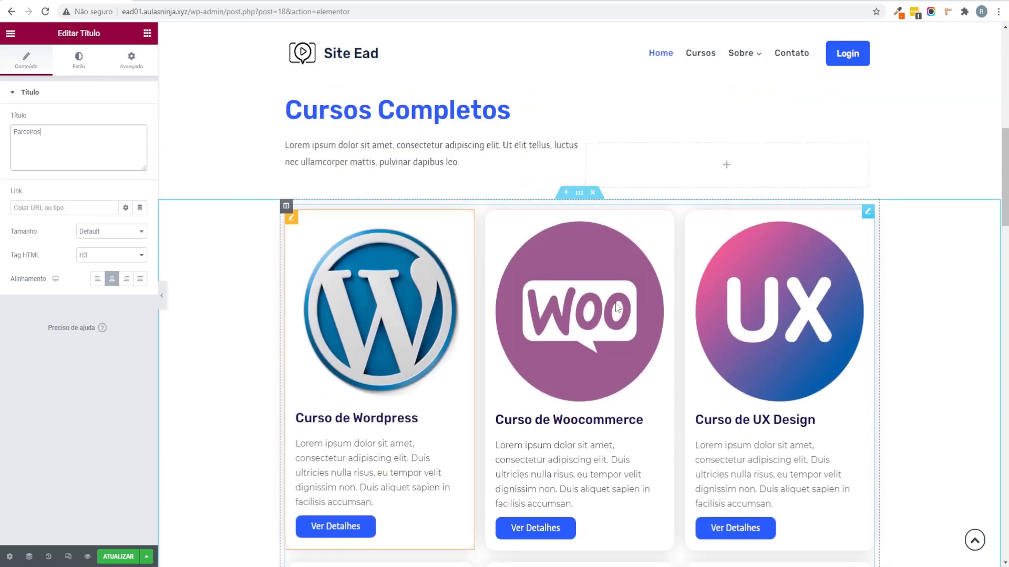
Step: Paste the Cursos Completos heading style onto Parceiros and centre it
{"action": "right_click", "coordinate": [451, 257]}
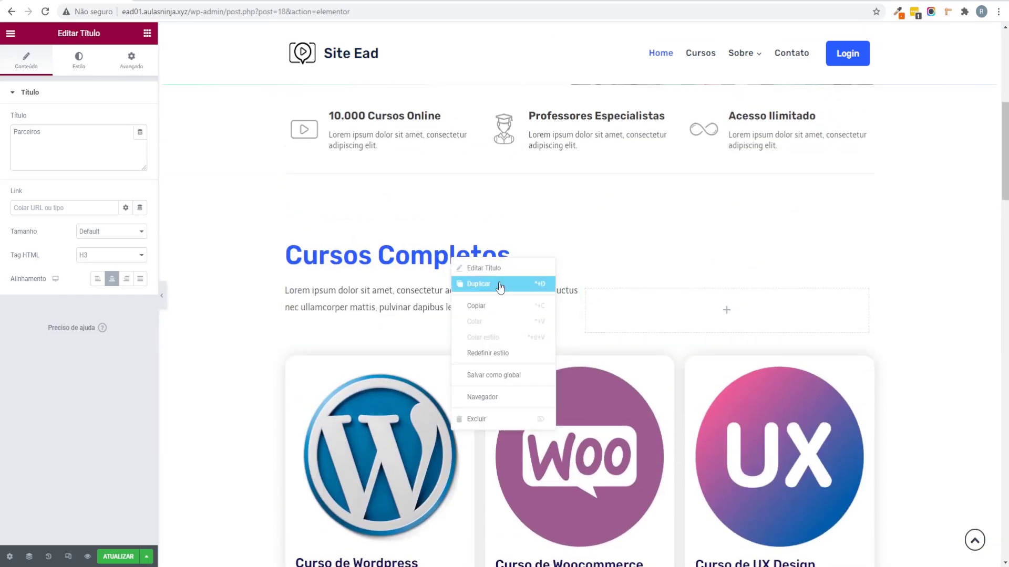
{"action": "left_click", "coordinate": [455, 307]}
{"action": "scroll", "coordinate": [496, 328], "scroll_direction": "down", "scroll_amount": 10}
{"action": "scroll", "coordinate": [510, 329], "scroll_direction": "down", "scroll_amount": 10}
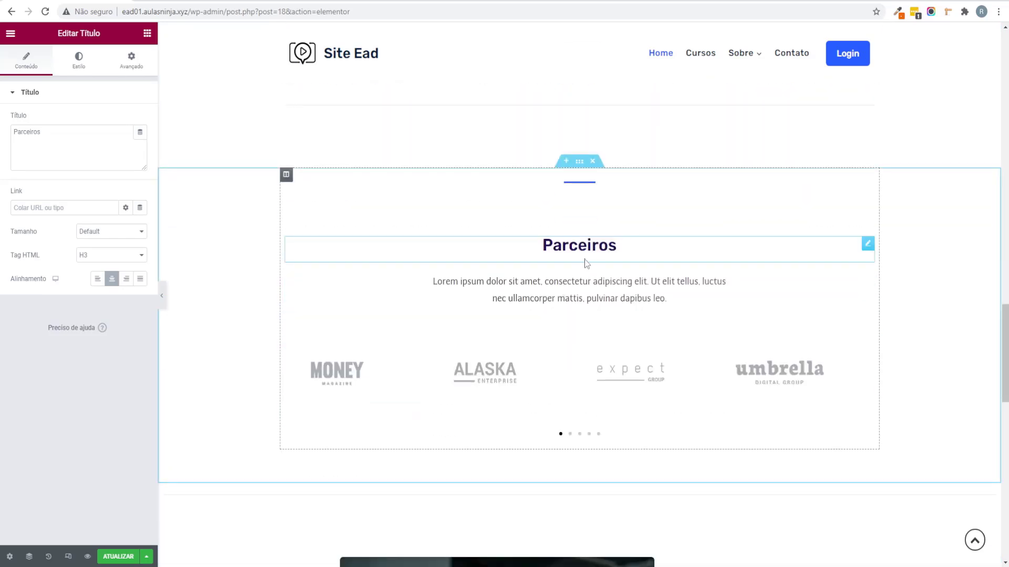
{"action": "right_click", "coordinate": [595, 248]}
{"action": "left_click", "coordinate": [659, 326]}
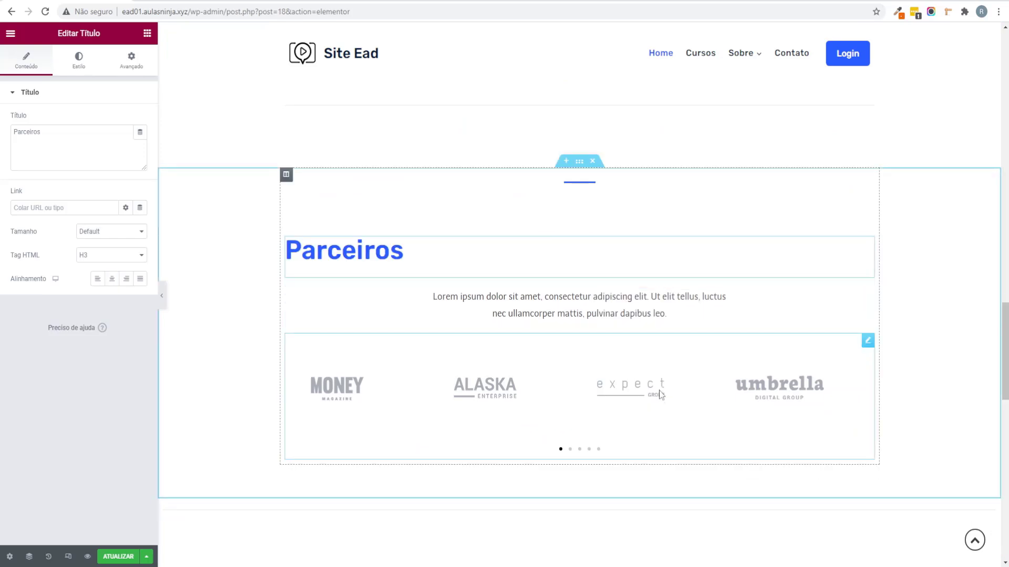
{"action": "left_click", "coordinate": [110, 282]}
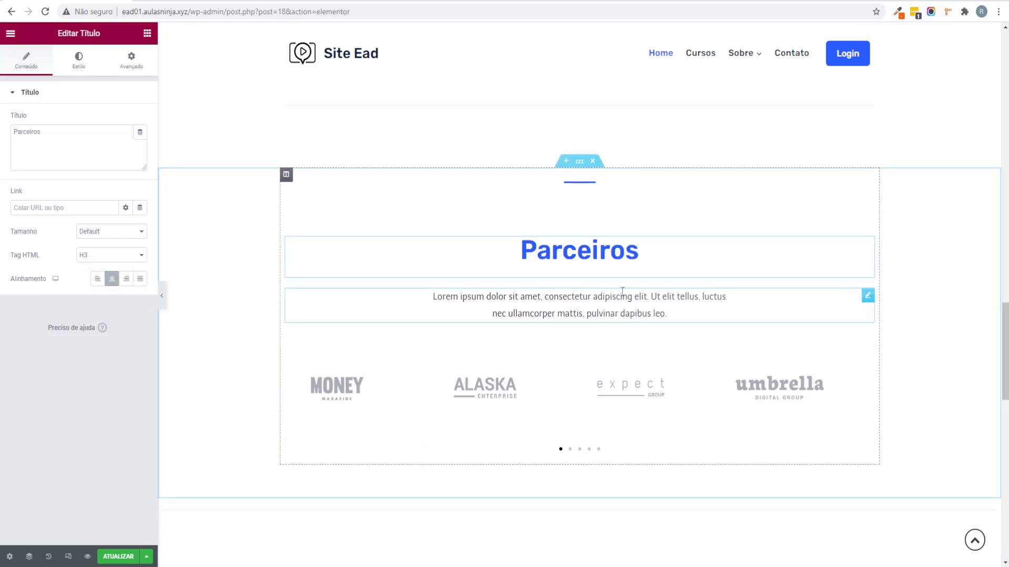
{"action": "scroll", "coordinate": [630, 387], "scroll_direction": "up", "scroll_amount": 2}
{"action": "scroll", "coordinate": [630, 387], "scroll_direction": "down", "scroll_amount": 9}
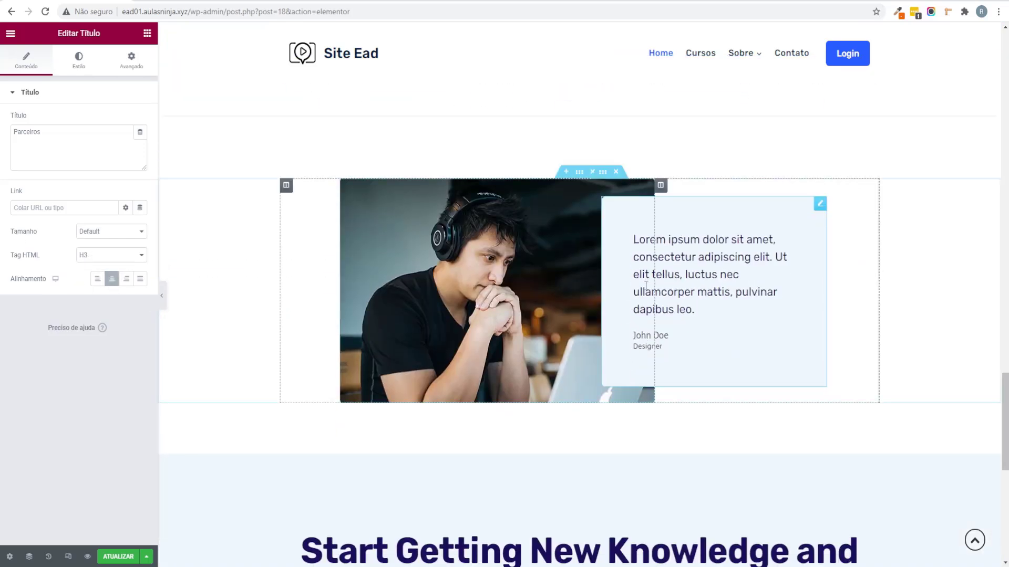
Step: Add a Testimonial Carousel widget, found by searching 'test', above the testimonial
{"action": "left_click", "coordinate": [707, 265]}
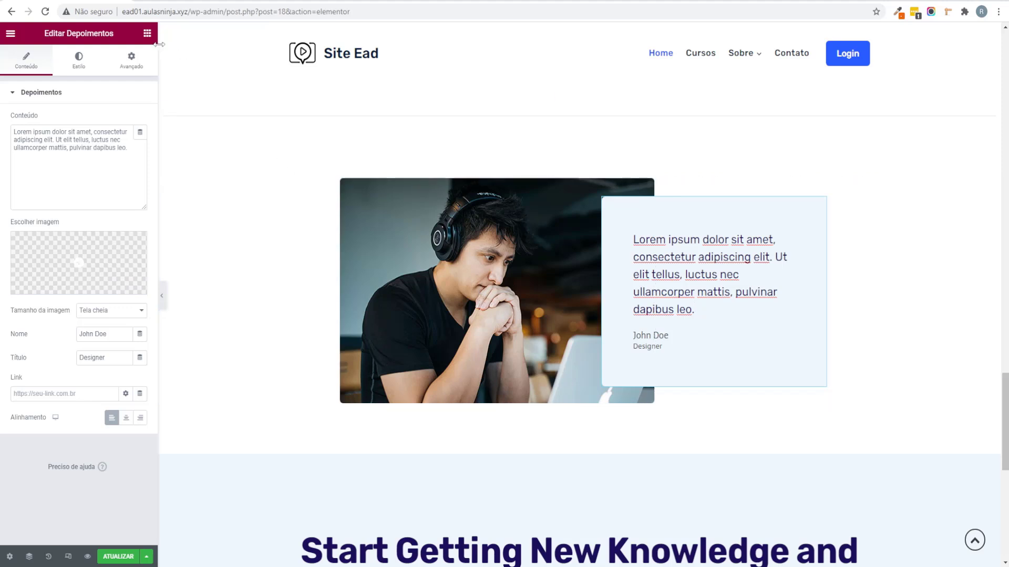
{"action": "left_click", "coordinate": [147, 33]}
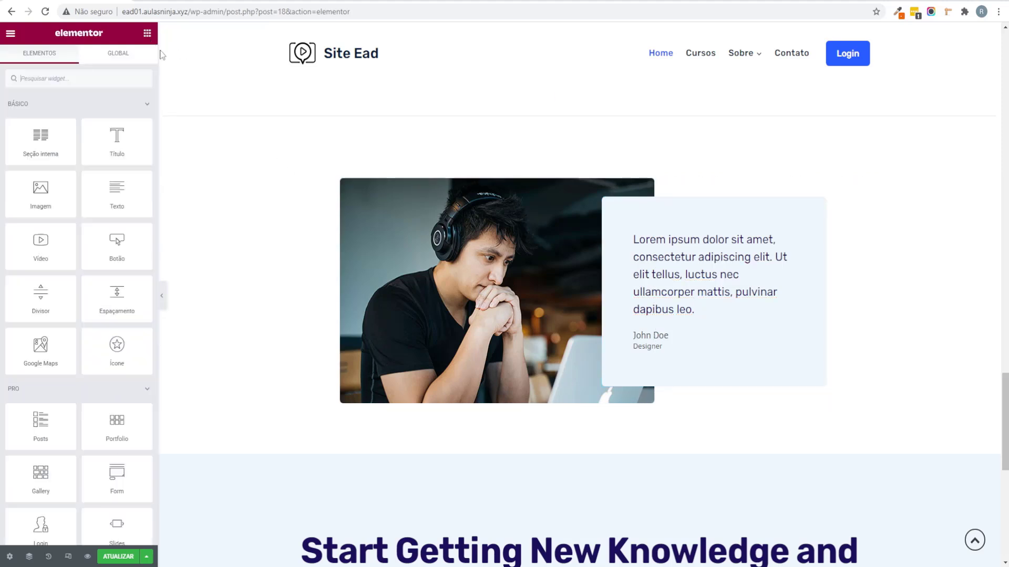
{"action": "left_click", "coordinate": [100, 79]}
{"action": "type", "text": "test"}
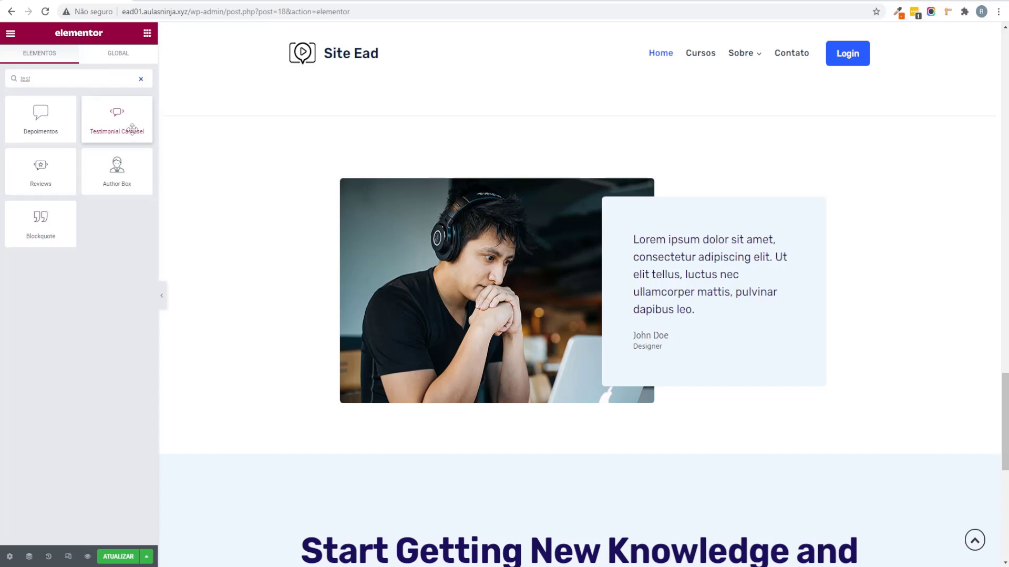
{"action": "left_click_drag", "start_coordinate": [116, 117], "coordinate": [491, 117]}
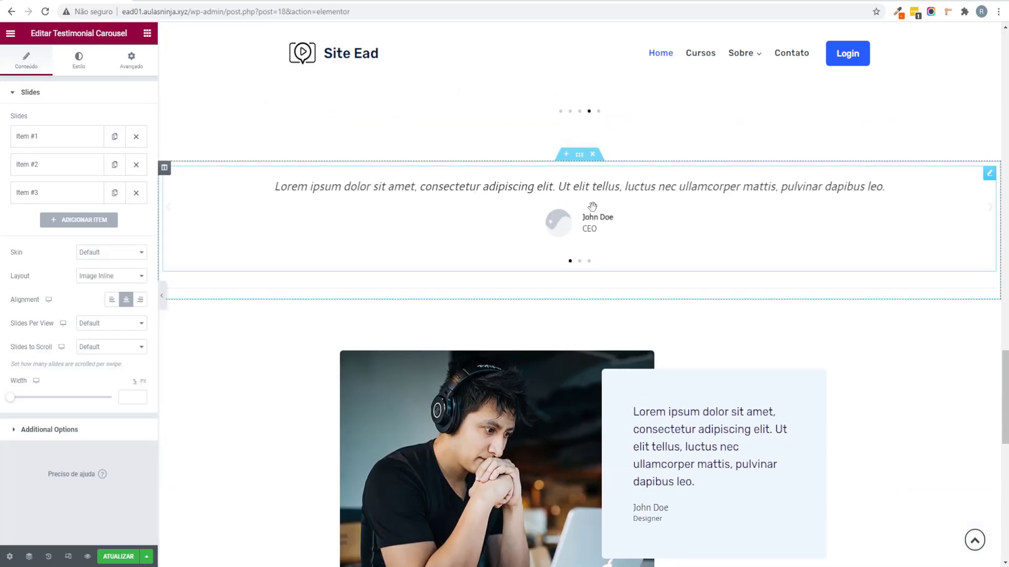
Step: Delete the Testimonial Carousel again and switch to the live Site Ead window
{"action": "right_click", "coordinate": [593, 227]}
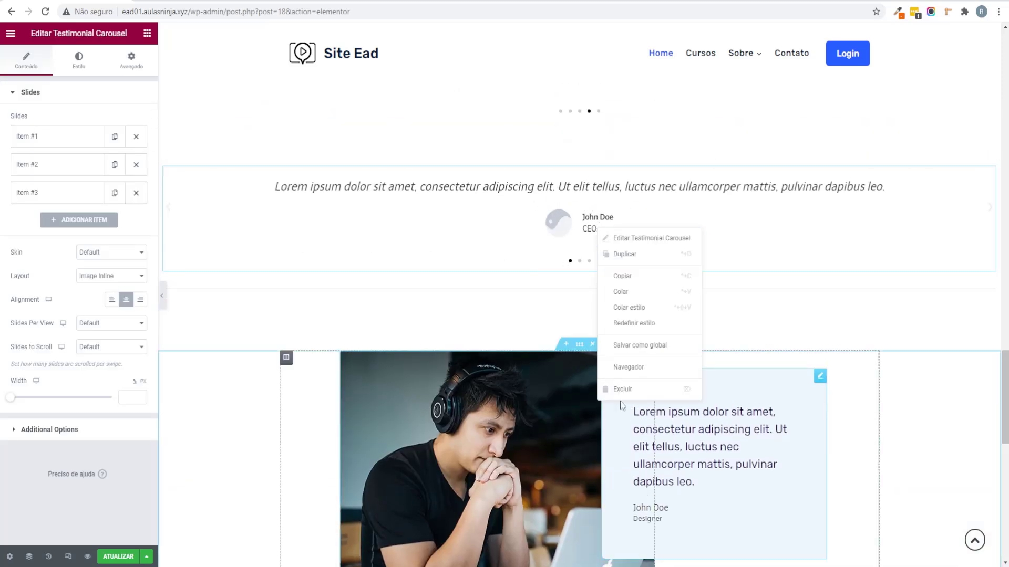
{"action": "left_click", "coordinate": [620, 388]}
{"action": "scroll", "coordinate": [441, 434], "scroll_direction": "down", "scroll_amount": 2}
{"action": "scroll", "coordinate": [440, 434], "scroll_direction": "down", "scroll_amount": 5}
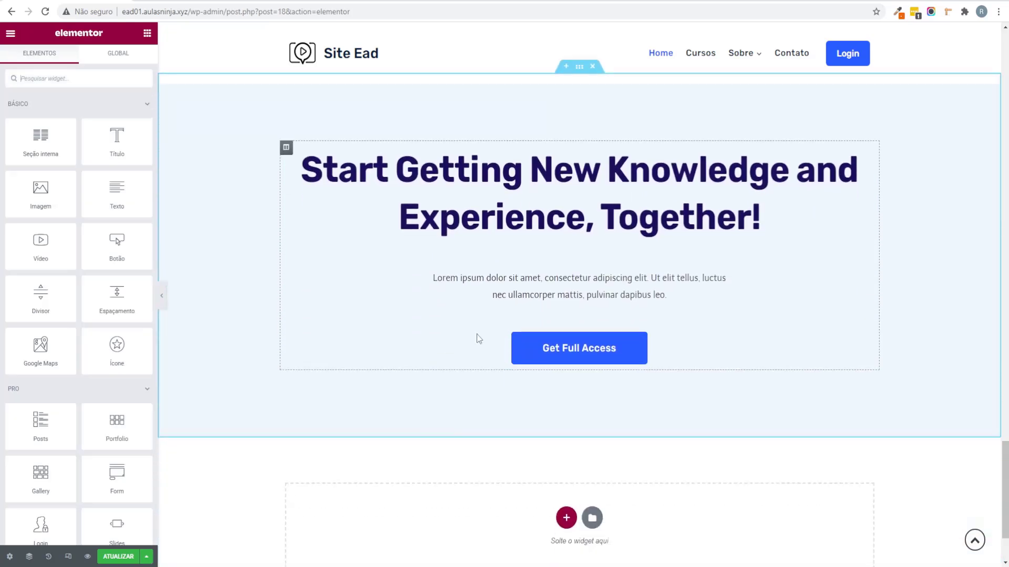
{"action": "key", "text": "alt+Tab"}
Step: Replace the closing heading with 'Comece a adquirir novos conhecimentos' copied from the live site
{"action": "scroll", "coordinate": [482, 354], "scroll_direction": "down", "scroll_amount": 15}
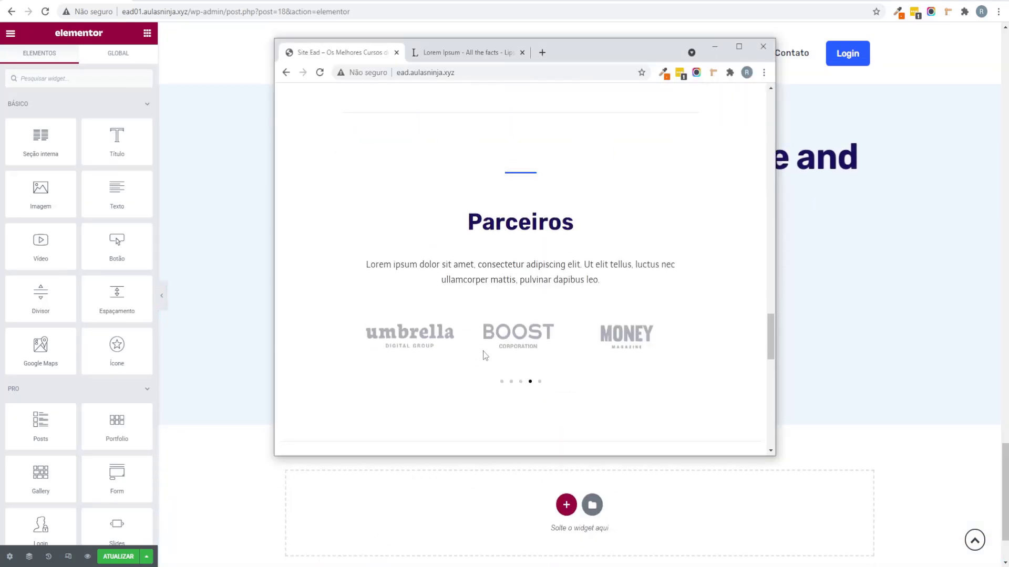
{"action": "left_click_drag", "start_coordinate": [360, 175], "coordinate": [675, 254]}
{"action": "key", "text": "alt+Tab"}
{"action": "left_click", "coordinate": [675, 232]}
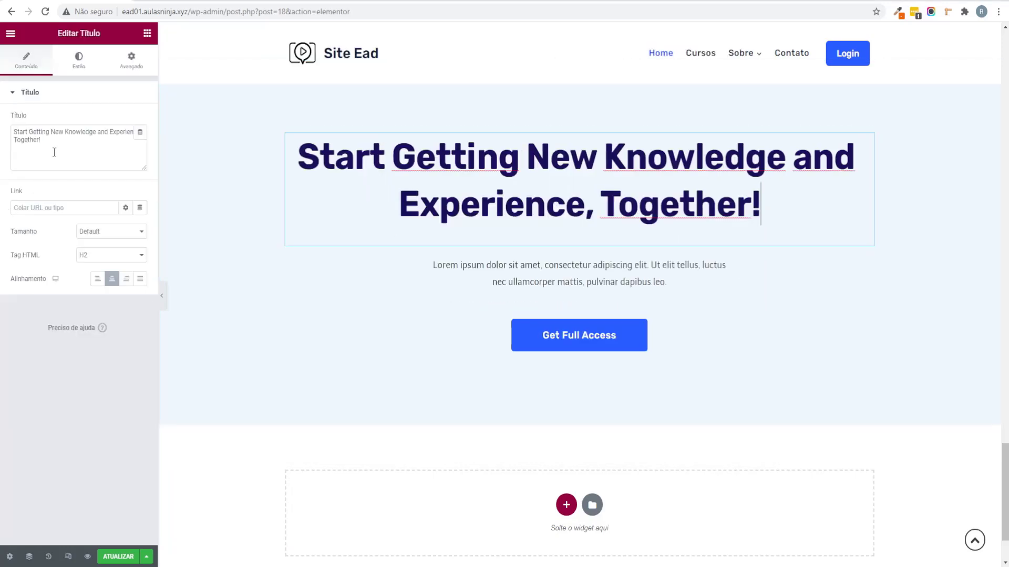
{"action": "triple_click", "coordinate": [38, 141]}
{"action": "type", "text": "Comece a adquirir novos conhecimentos e experiência, juntos!!"}
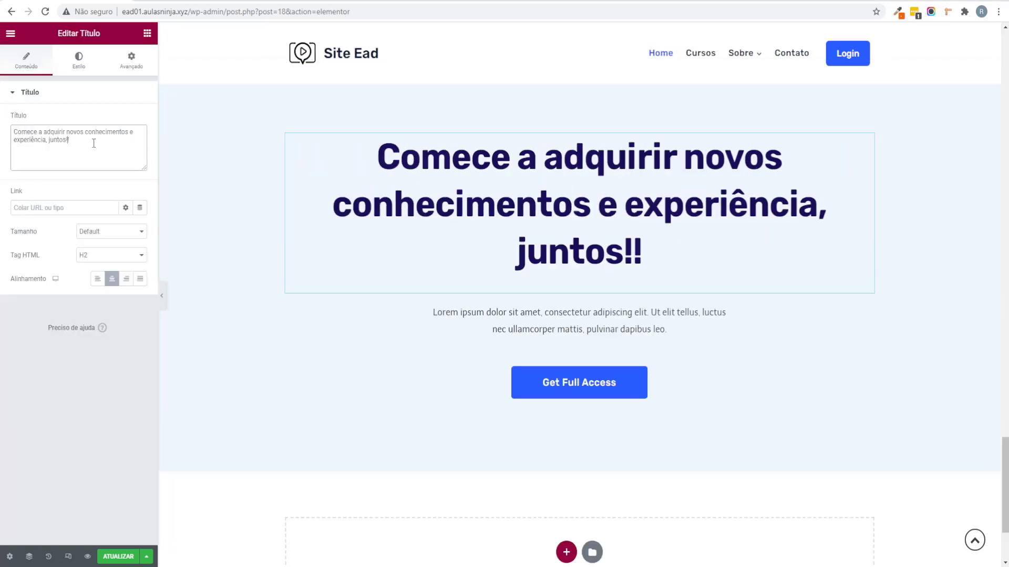
{"action": "key", "text": "BackSpace"}
Step: Relabel the Get Full Access button 'Ver Cursos' and link it to the /cursos/ page
{"action": "left_click", "coordinate": [693, 397]}
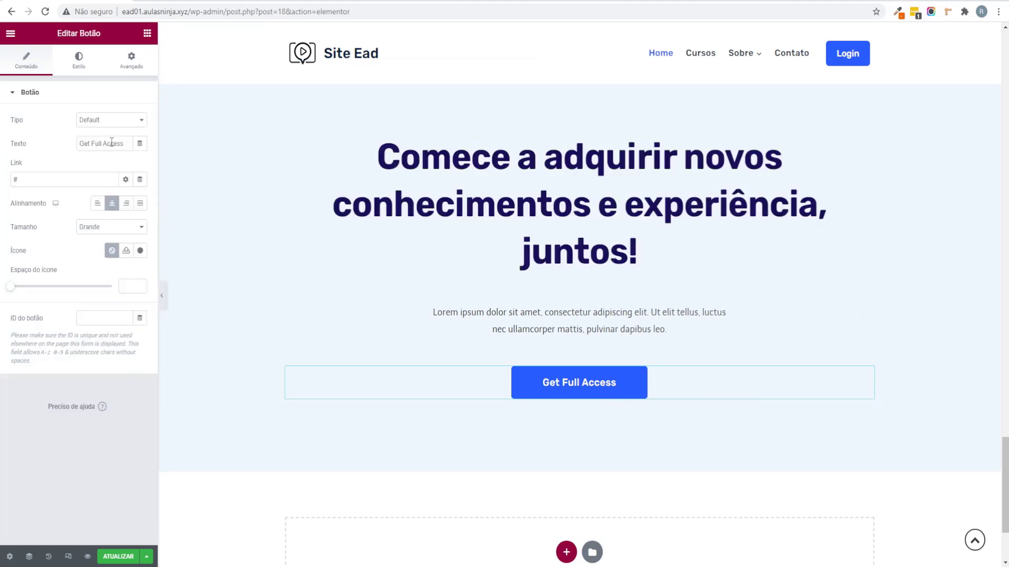
{"action": "key", "text": "BackSpace"}
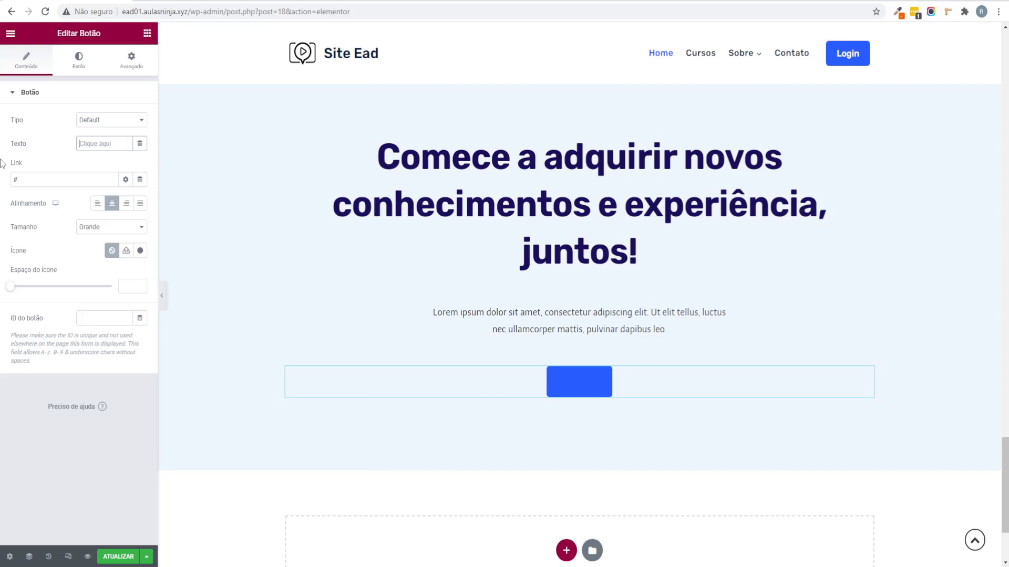
{"action": "type", "text": "Ver Cursos"}
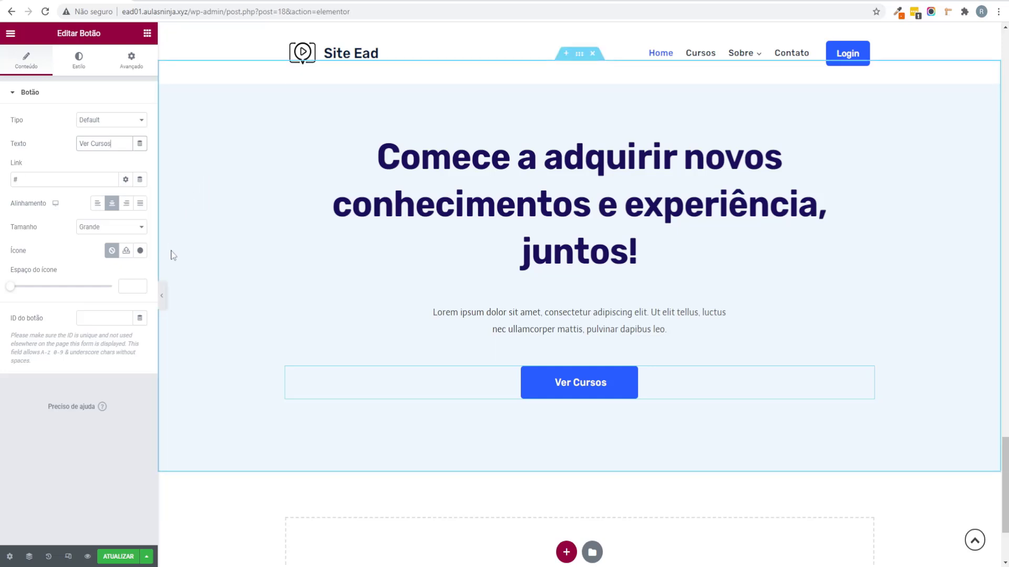
{"action": "left_click", "coordinate": [164, 298]}
{"action": "right_click", "coordinate": [625, 62]}
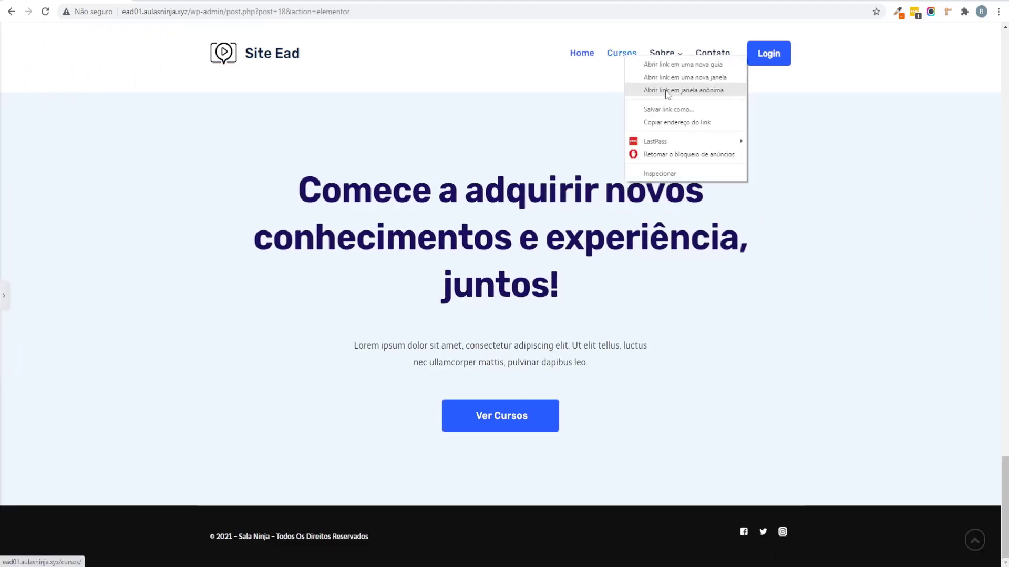
{"action": "left_click", "coordinate": [683, 123]}
{"action": "left_click", "coordinate": [3, 296]}
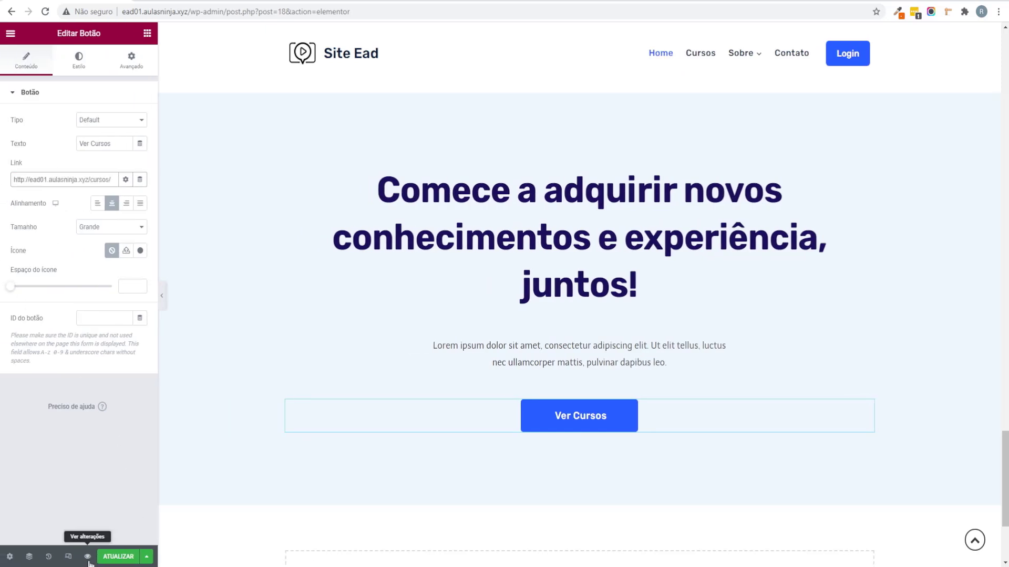
Step: Save the page update with ATUALIZAR
{"action": "left_click", "coordinate": [118, 556]}
{"action": "scroll", "coordinate": [312, 478], "scroll_direction": "down", "scroll_amount": 3}
{"action": "scroll", "coordinate": [318, 463], "scroll_direction": "up", "scroll_amount": 20}
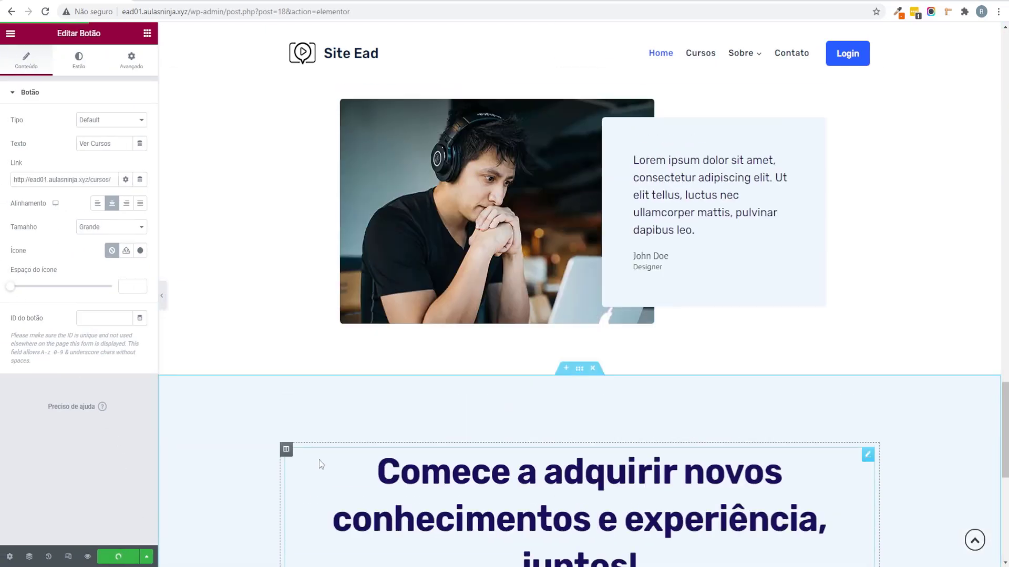
{"action": "scroll", "coordinate": [370, 402], "scroll_direction": "up", "scroll_amount": 20}
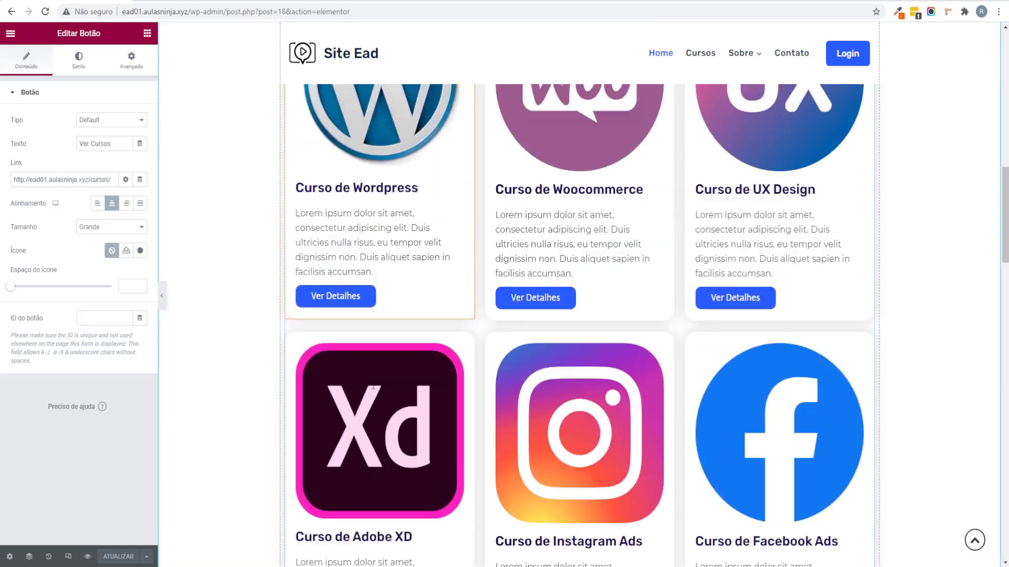
{"action": "scroll", "coordinate": [364, 358], "scroll_direction": "up", "scroll_amount": 1}
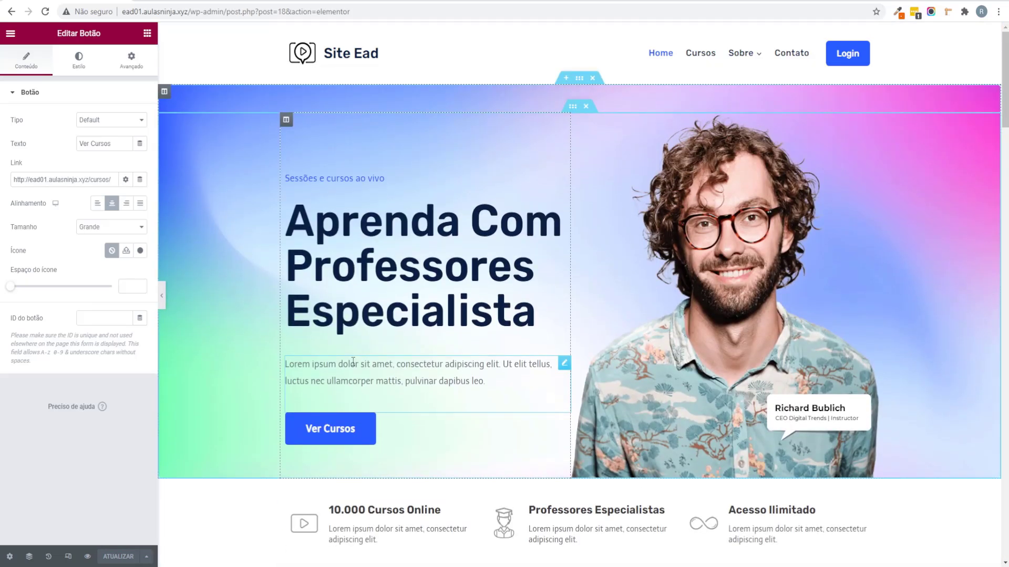
Step: Switch the editor preview to mobile size and scroll down to the course grid
{"action": "left_click", "coordinate": [68, 557]}
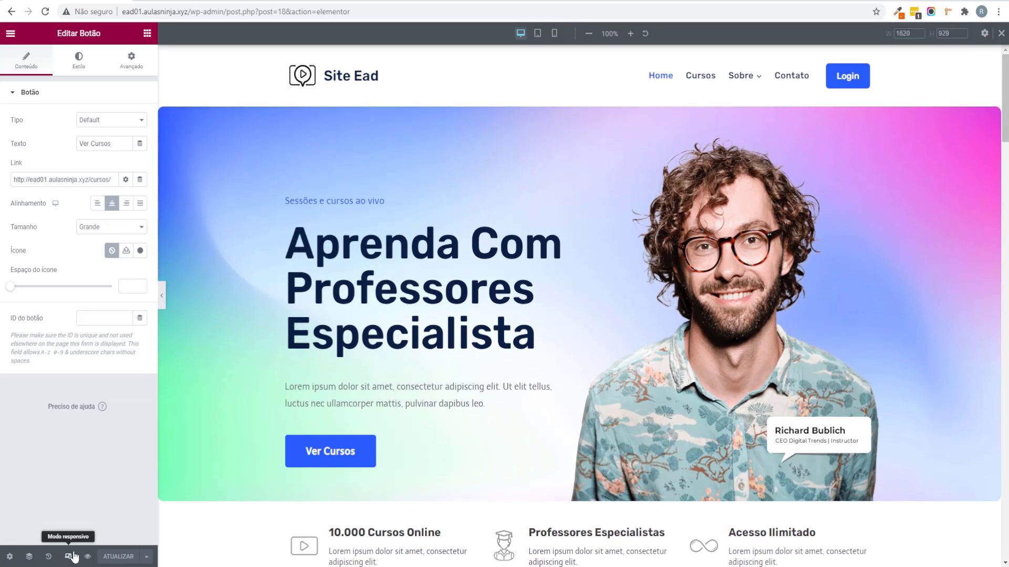
{"action": "left_click", "coordinate": [555, 33]}
{"action": "scroll", "coordinate": [614, 244], "scroll_direction": "down", "scroll_amount": 15}
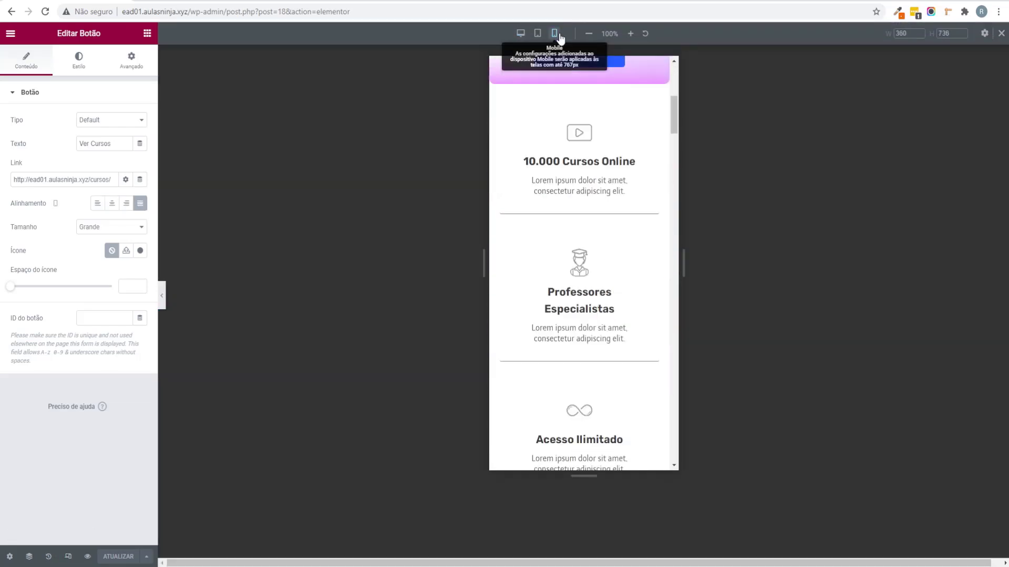
{"action": "left_click_drag", "start_coordinate": [674, 428], "coordinate": [674, 82]}
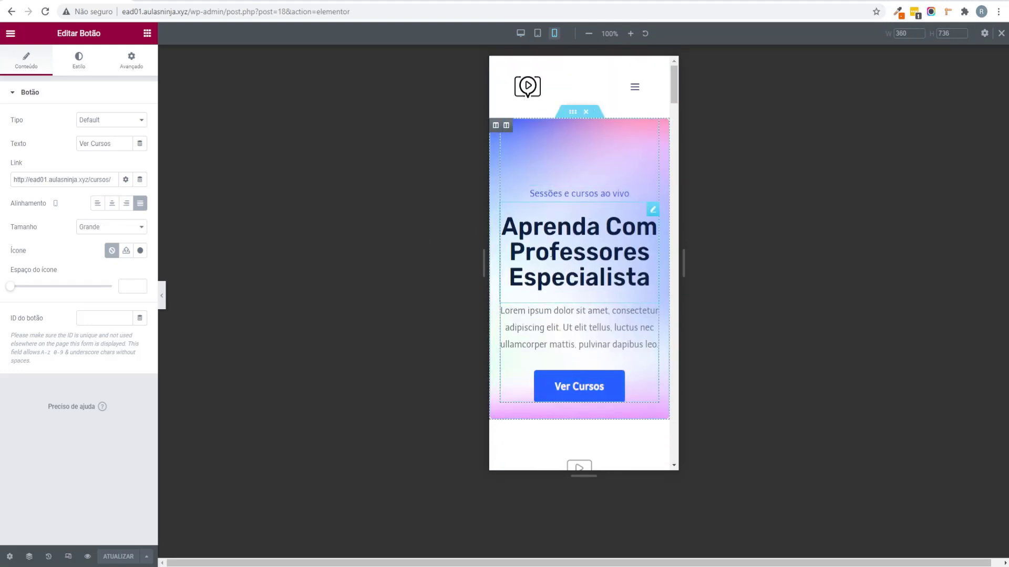
{"action": "scroll", "coordinate": [544, 220], "scroll_direction": "down", "scroll_amount": 9}
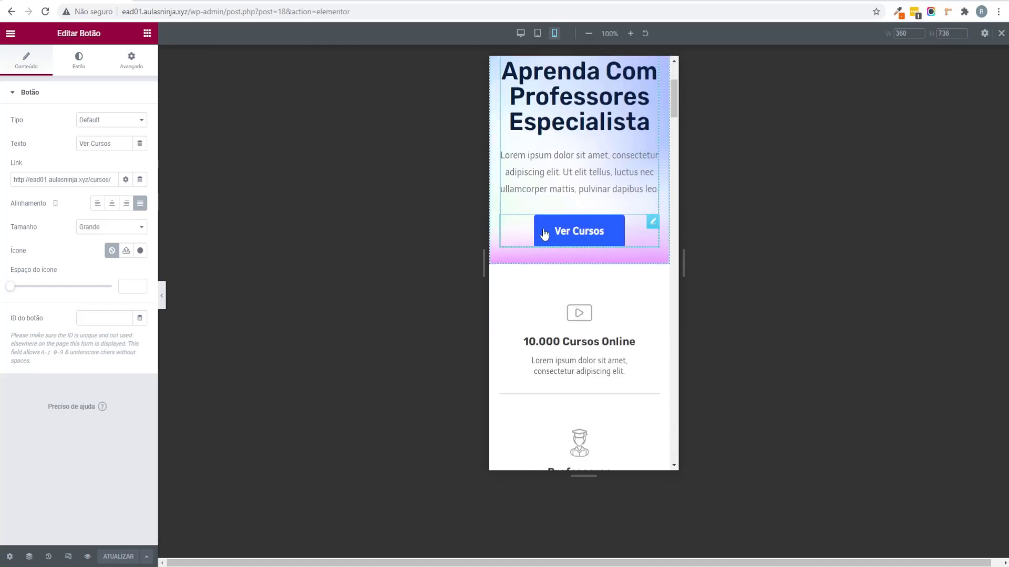
{"action": "scroll", "coordinate": [532, 329], "scroll_direction": "down", "scroll_amount": 5}
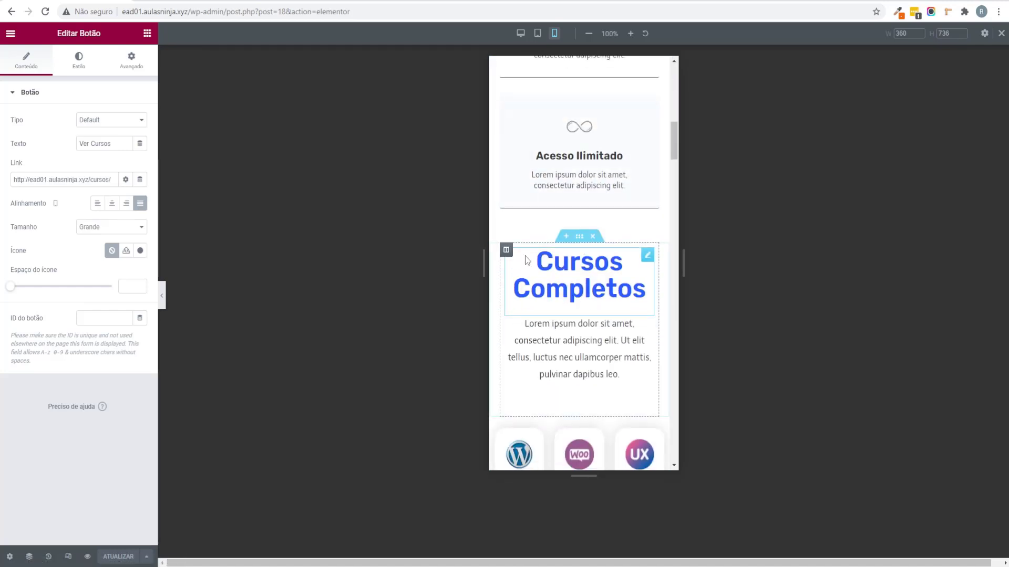
{"action": "scroll", "coordinate": [530, 269], "scroll_direction": "down", "scroll_amount": 3}
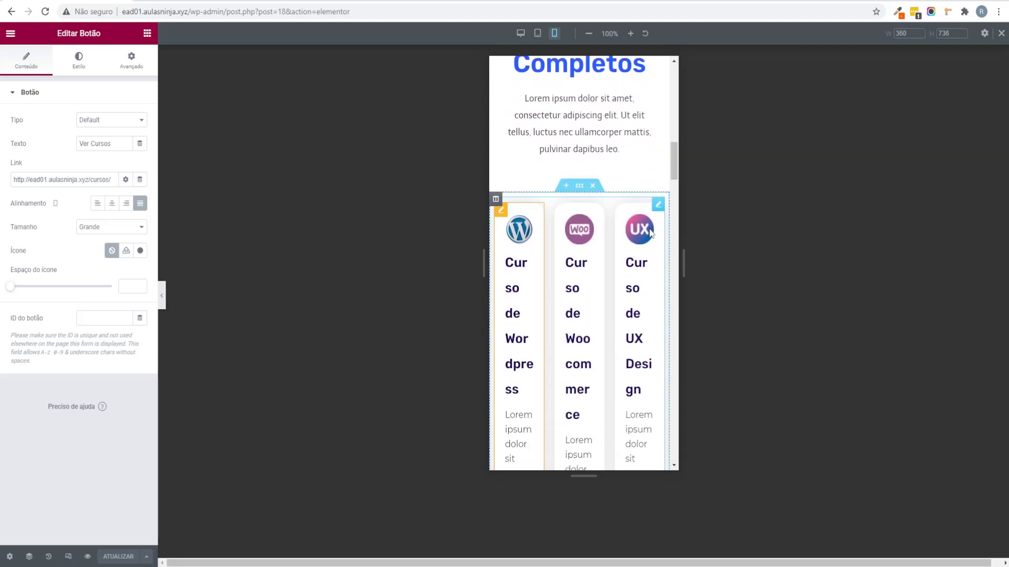
{"action": "scroll", "coordinate": [617, 236], "scroll_direction": "down", "scroll_amount": 4}
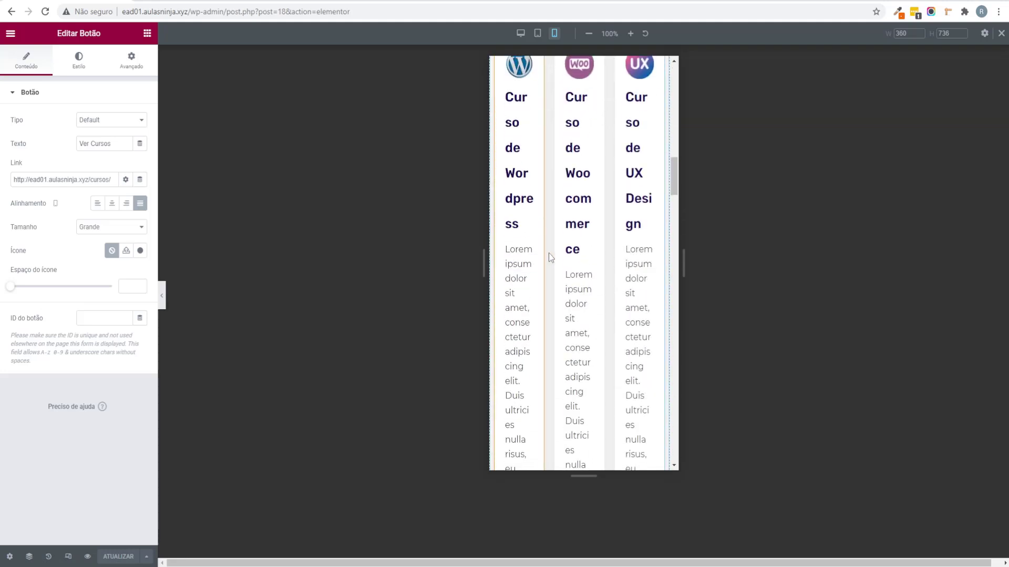
{"action": "scroll", "coordinate": [549, 253], "scroll_direction": "up", "scroll_amount": 2}
{"action": "scroll", "coordinate": [537, 235], "scroll_direction": "up", "scroll_amount": 1}
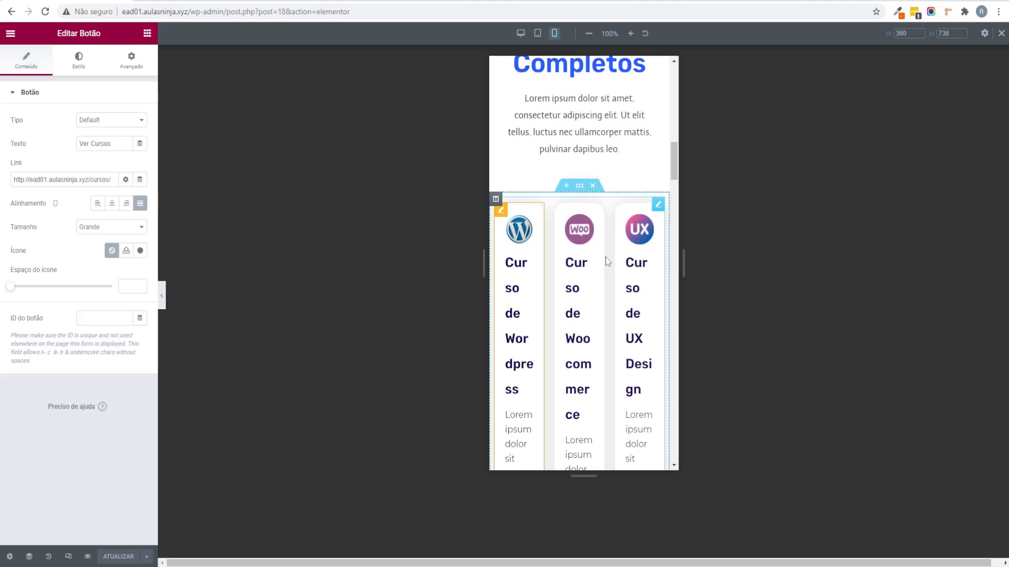
Step: Set the course Listing Grid's Columns Number to 1 for mobile
{"action": "left_click", "coordinate": [658, 205]}
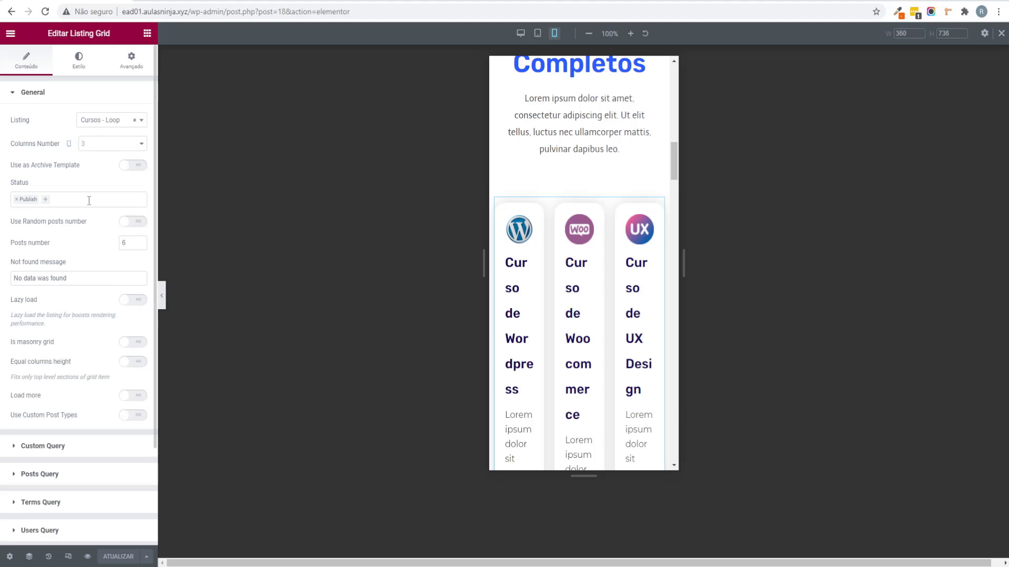
{"action": "left_click", "coordinate": [108, 143]}
{"action": "left_click", "coordinate": [107, 153]}
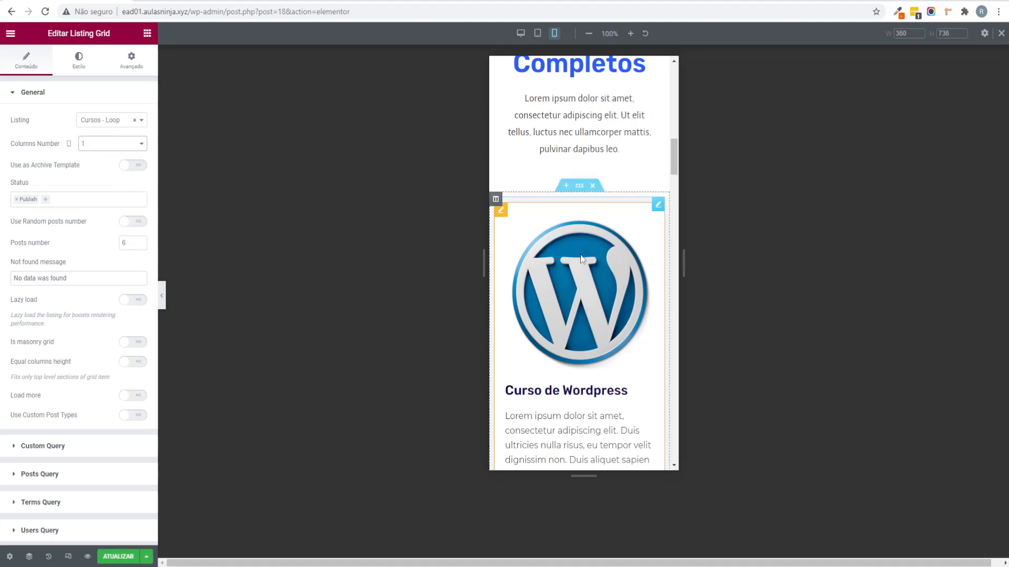
{"action": "scroll", "coordinate": [587, 253], "scroll_direction": "down", "scroll_amount": 10}
{"action": "scroll", "coordinate": [583, 259], "scroll_direction": "down", "scroll_amount": 6}
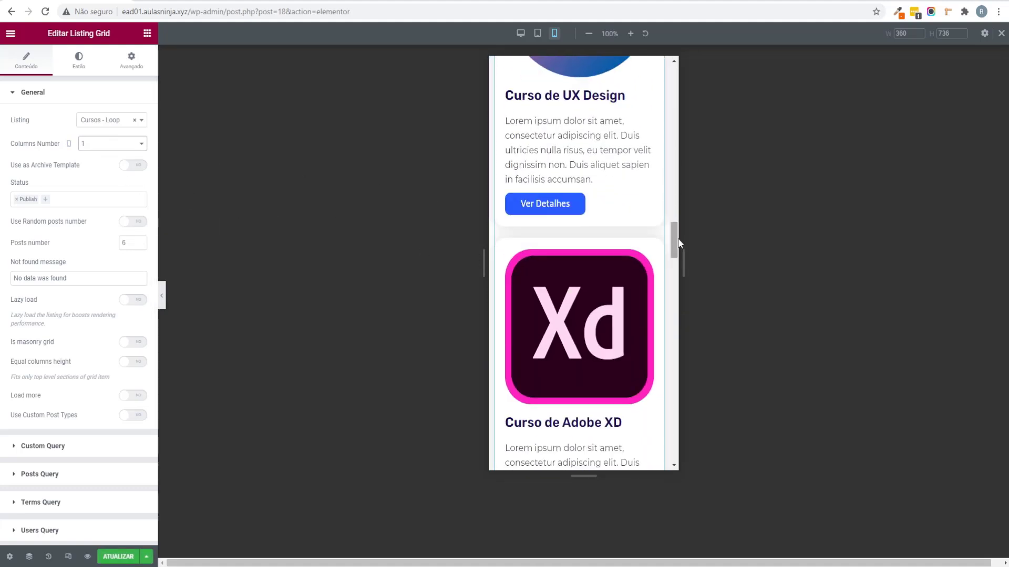
{"action": "left_click_drag", "start_coordinate": [678, 254], "coordinate": [656, 439]}
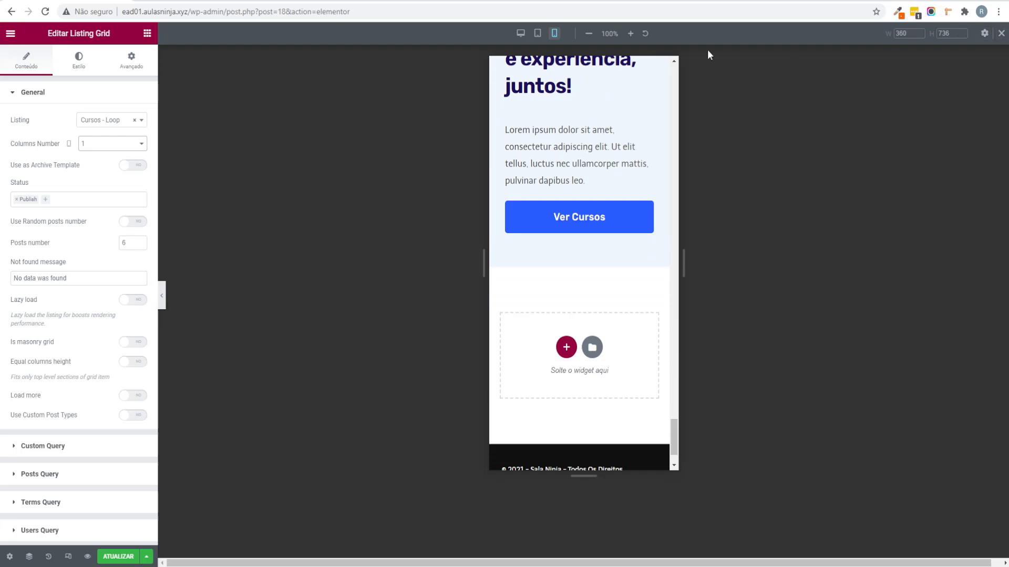
Step: Return to the desktop preview and confirm the grid still shows three columns
{"action": "left_click", "coordinate": [520, 33]}
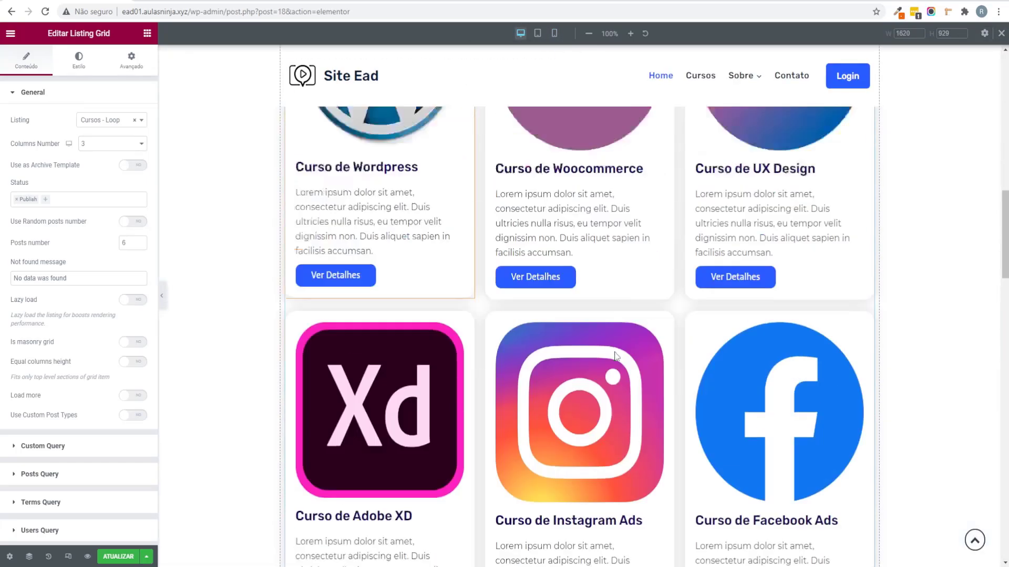
{"action": "scroll", "coordinate": [613, 364], "scroll_direction": "up", "scroll_amount": 7}
{"action": "scroll", "coordinate": [440, 268], "scroll_direction": "down", "scroll_amount": 5}
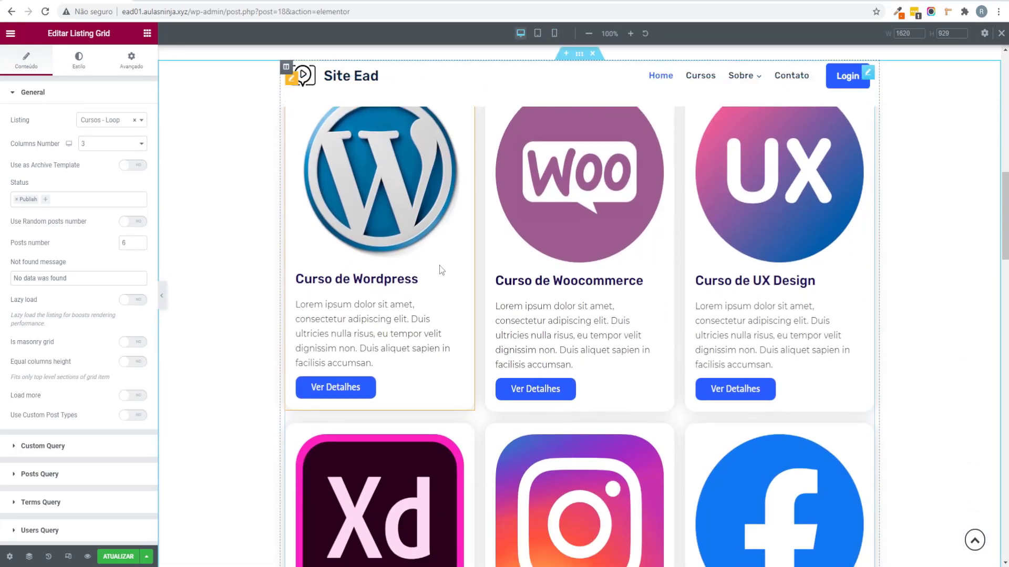
{"action": "scroll", "coordinate": [439, 266], "scroll_direction": "down", "scroll_amount": 4}
{"action": "scroll", "coordinate": [616, 292], "scroll_direction": "up", "scroll_amount": 7}
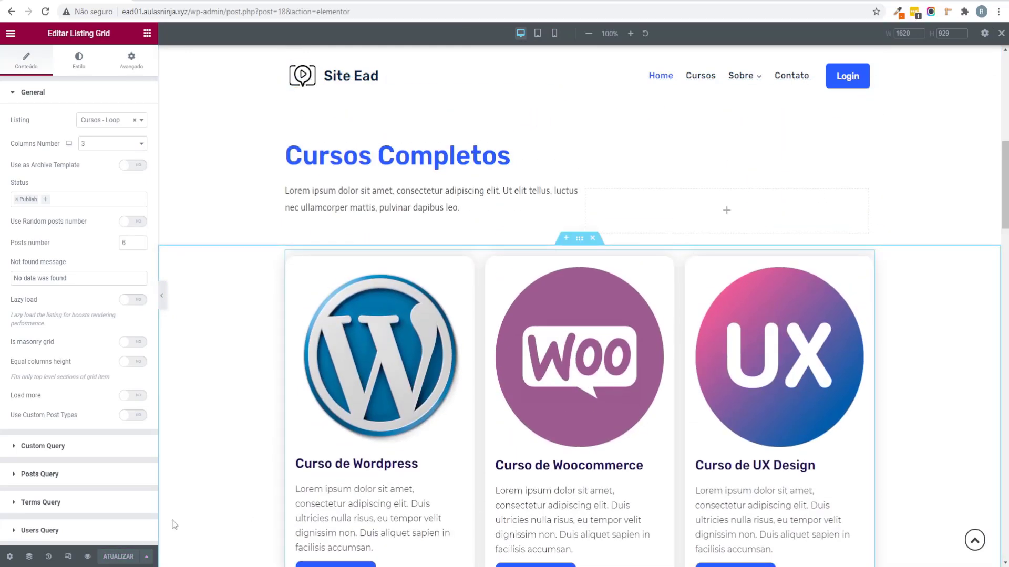
{"action": "scroll", "coordinate": [196, 346], "scroll_direction": "up", "scroll_amount": 3}
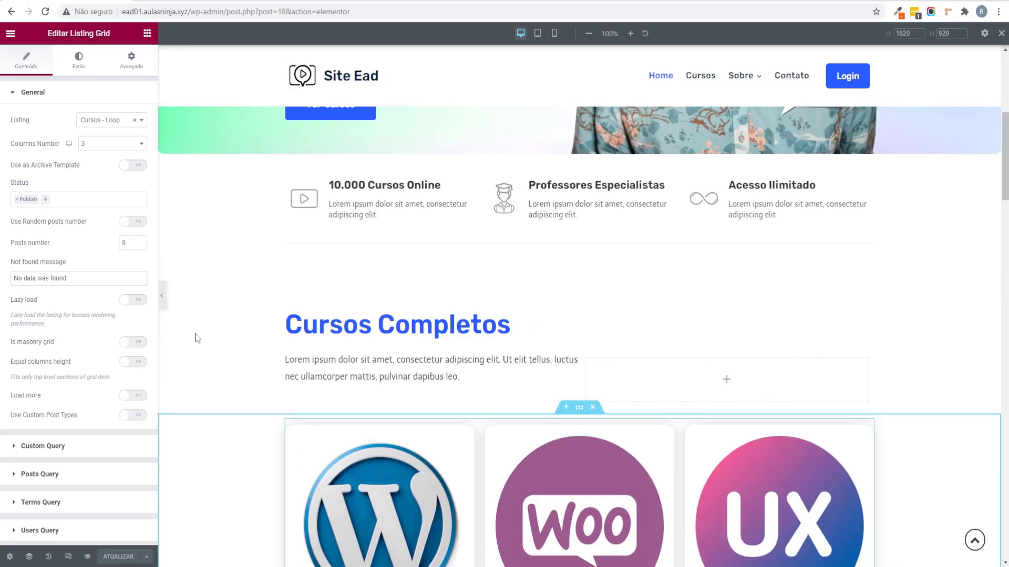
{"action": "left_click", "coordinate": [9, 33]}
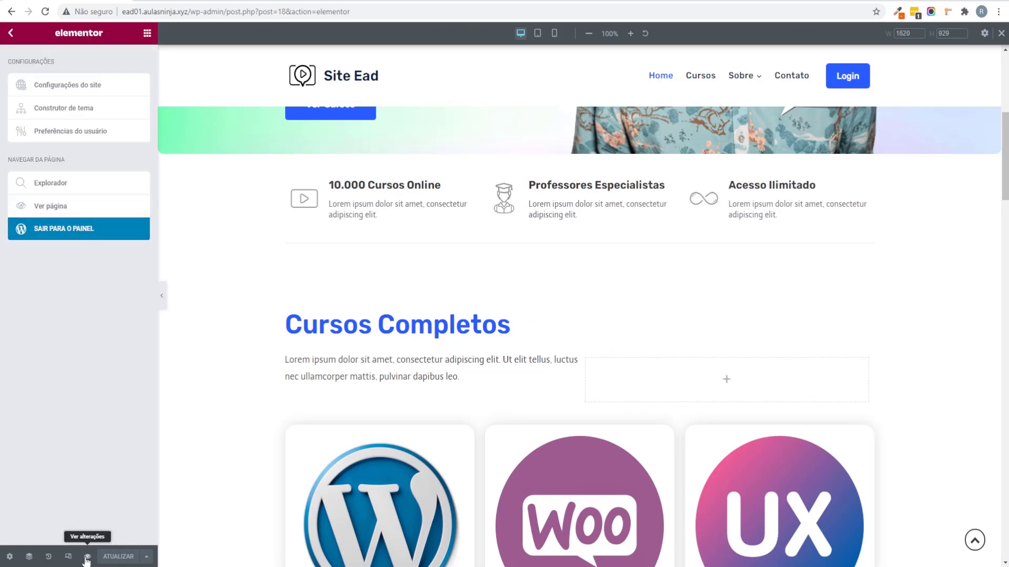
Step: Preview the site, go to the Cursos page, and open it with 'Editar com Elementor'
{"action": "left_click", "coordinate": [87, 557]}
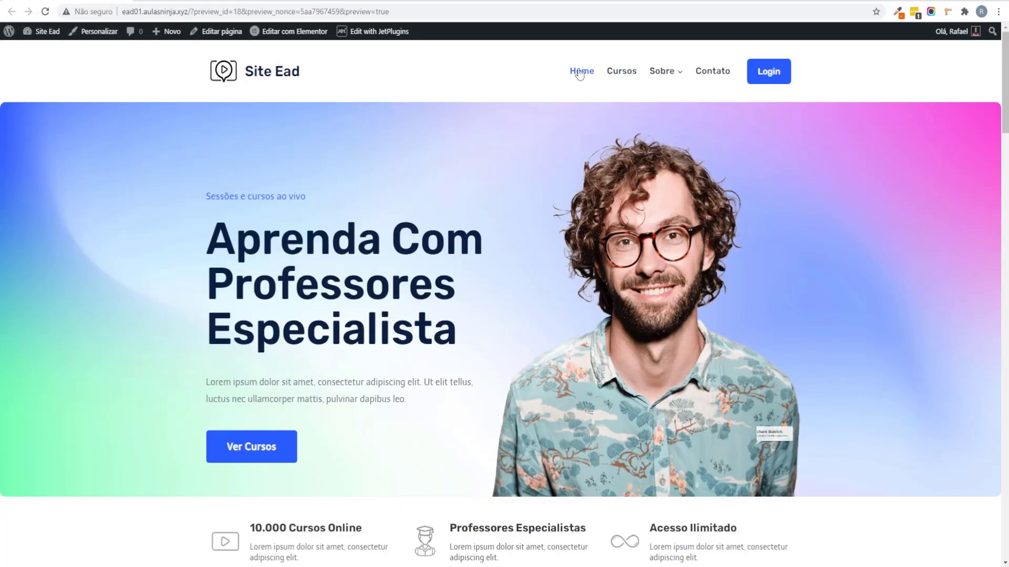
{"action": "left_click", "coordinate": [624, 83]}
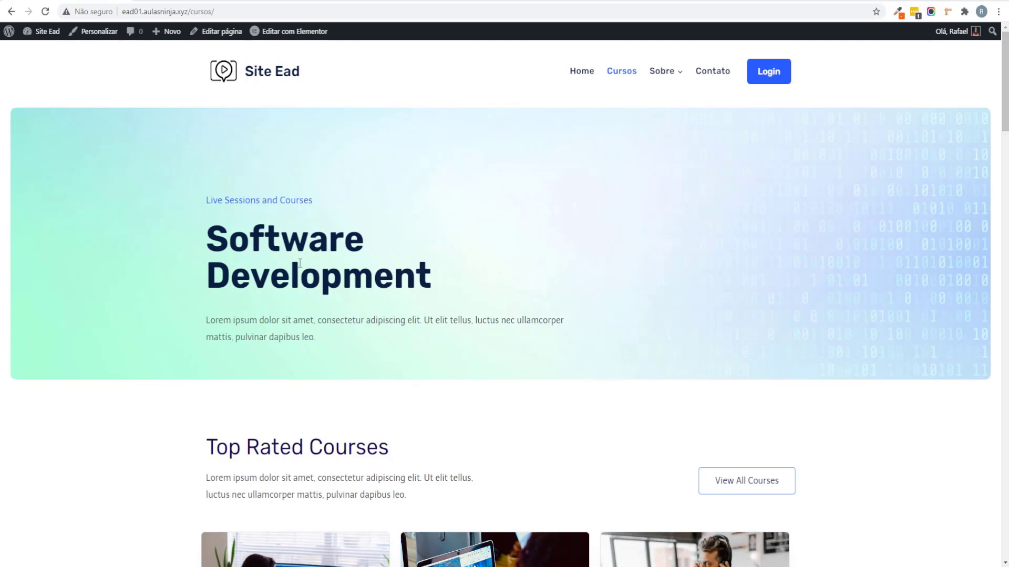
{"action": "mouse_move", "coordinate": [289, 35]}
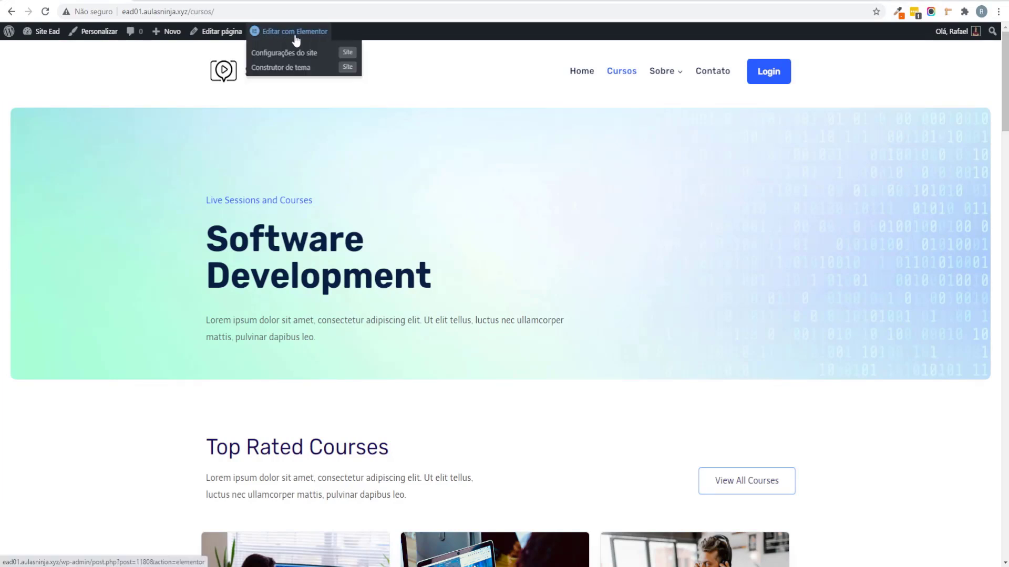
{"action": "left_click", "coordinate": [315, 36]}
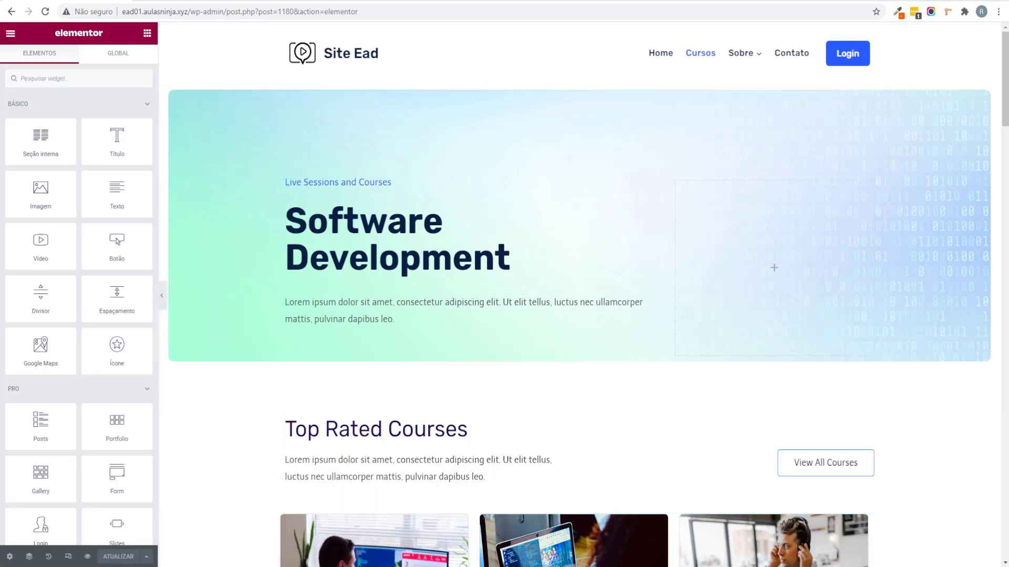
Step: Replace the Software Development heading with 'Milhares de Cursos para você escolher'
{"action": "left_click", "coordinate": [522, 279]}
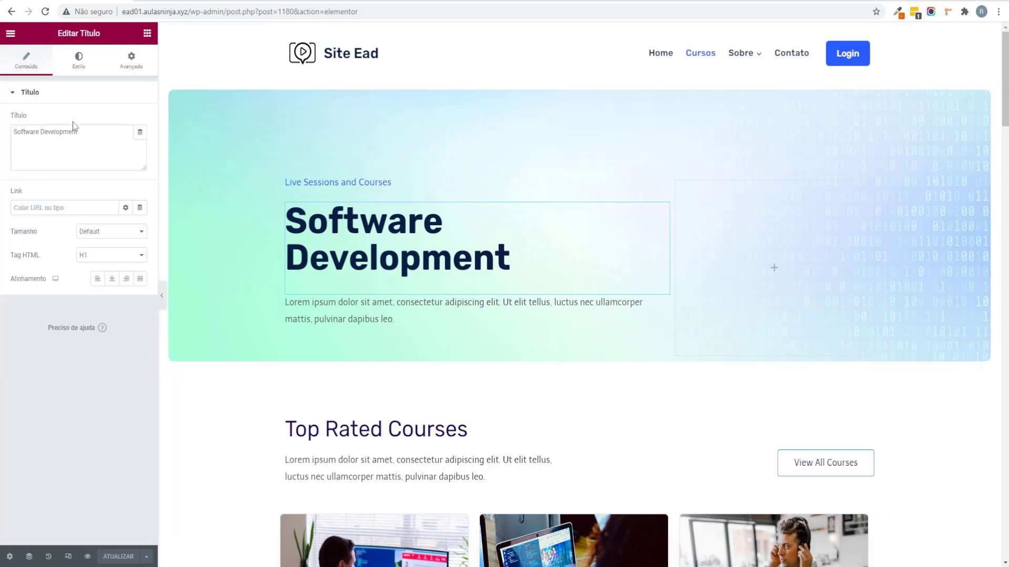
{"action": "left_click_drag", "start_coordinate": [76, 131], "coordinate": [2, 148]}
{"action": "type", "text": "dasdasdsaa"}
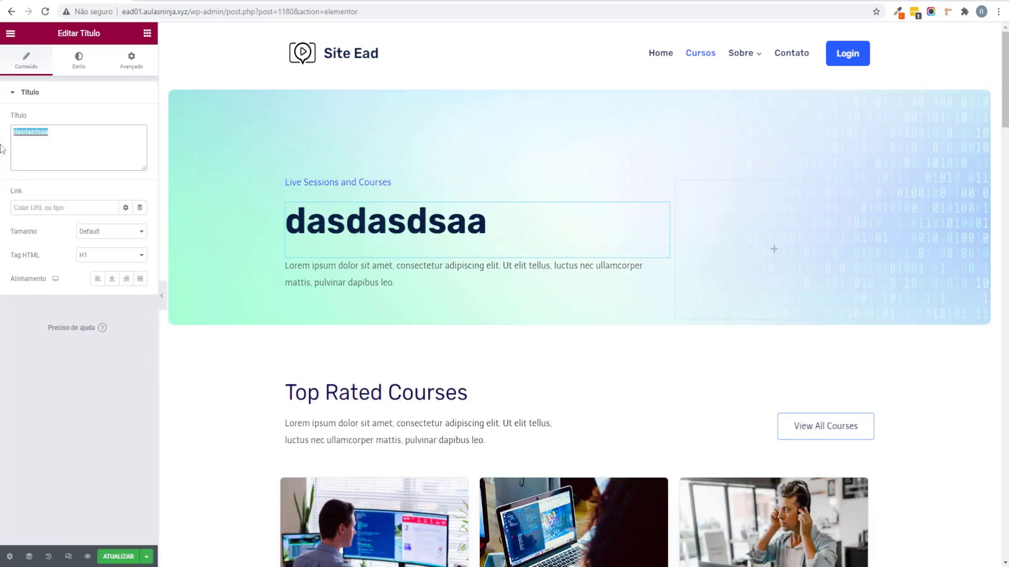
{"action": "type", "text": "Milhares de Cursos para você escolher"}
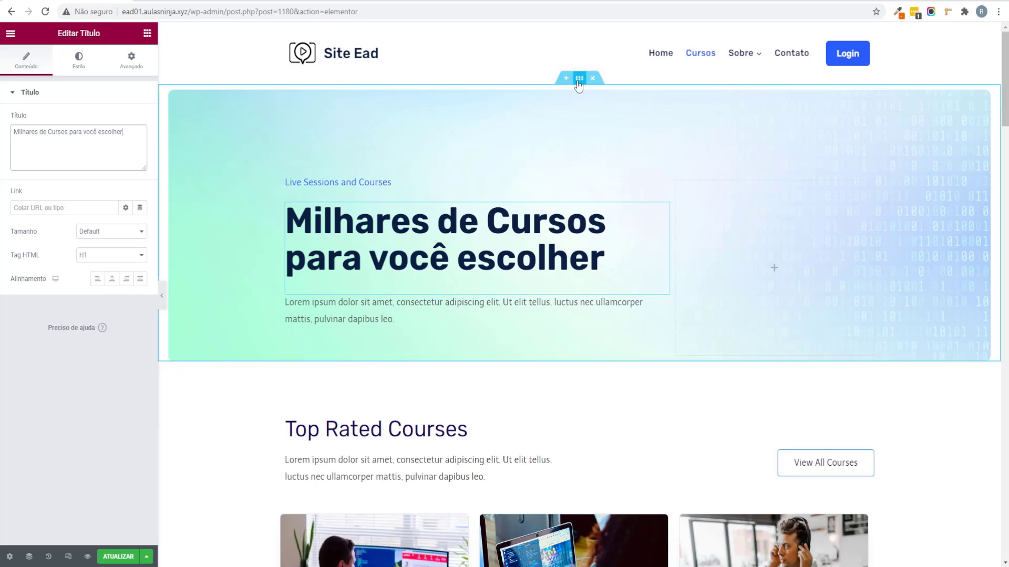
Step: Set the hero section's background to Classic, then open the hero column's Style settings
{"action": "left_click", "coordinate": [578, 78]}
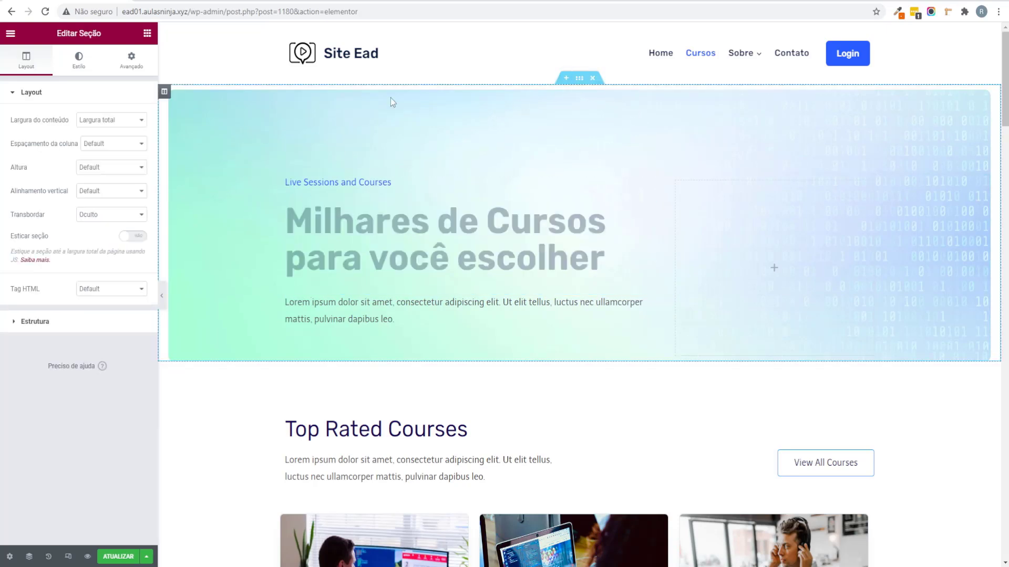
{"action": "left_click", "coordinate": [79, 59]}
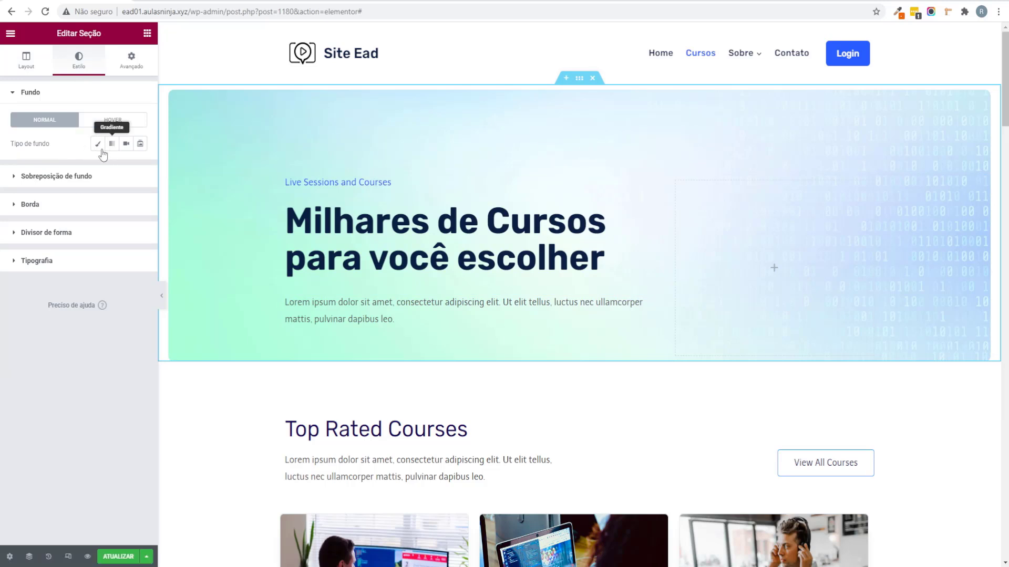
{"action": "left_click", "coordinate": [76, 177]}
{"action": "left_click", "coordinate": [31, 93]}
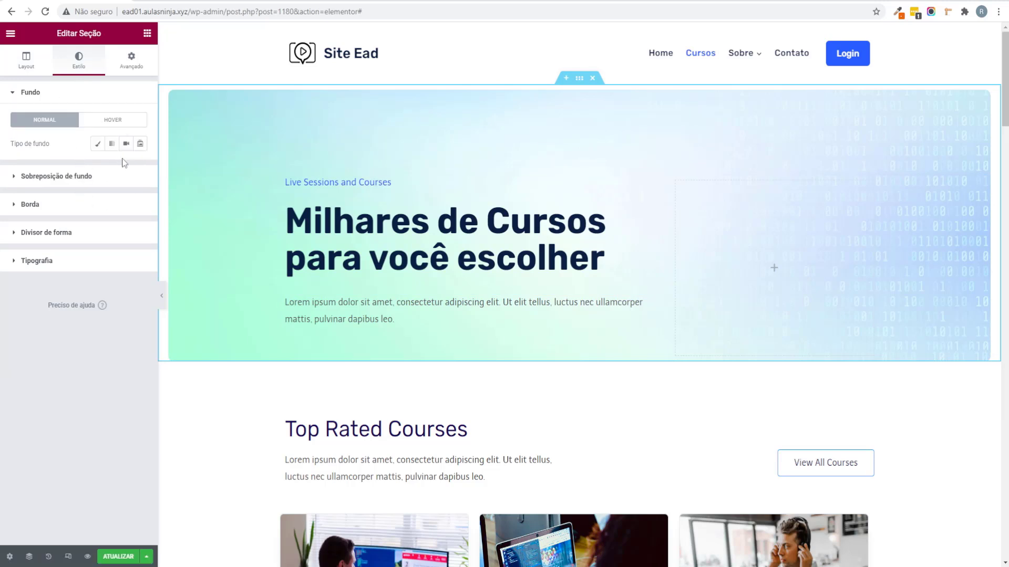
{"action": "left_click", "coordinate": [99, 147]}
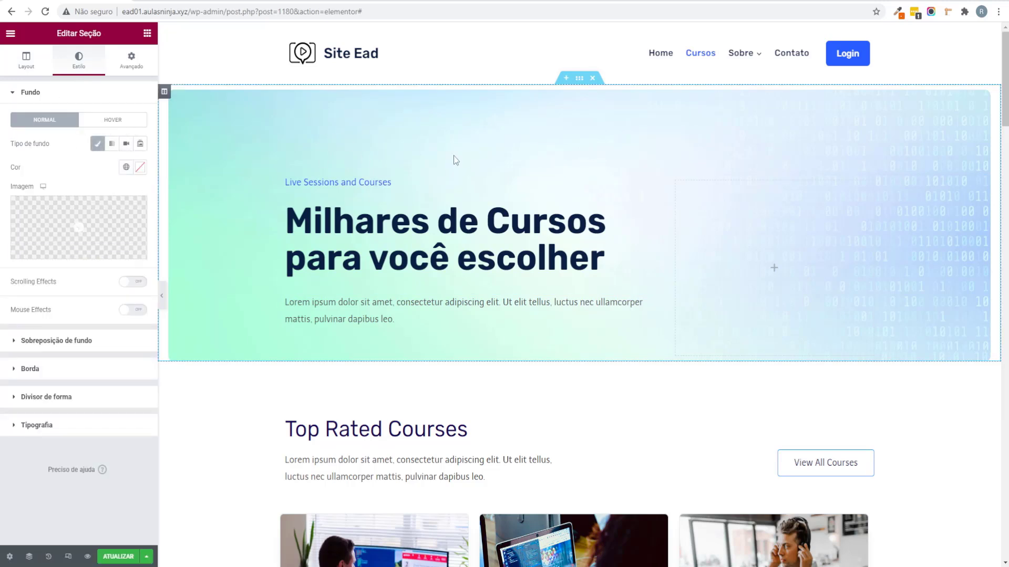
{"action": "left_click", "coordinate": [166, 94]}
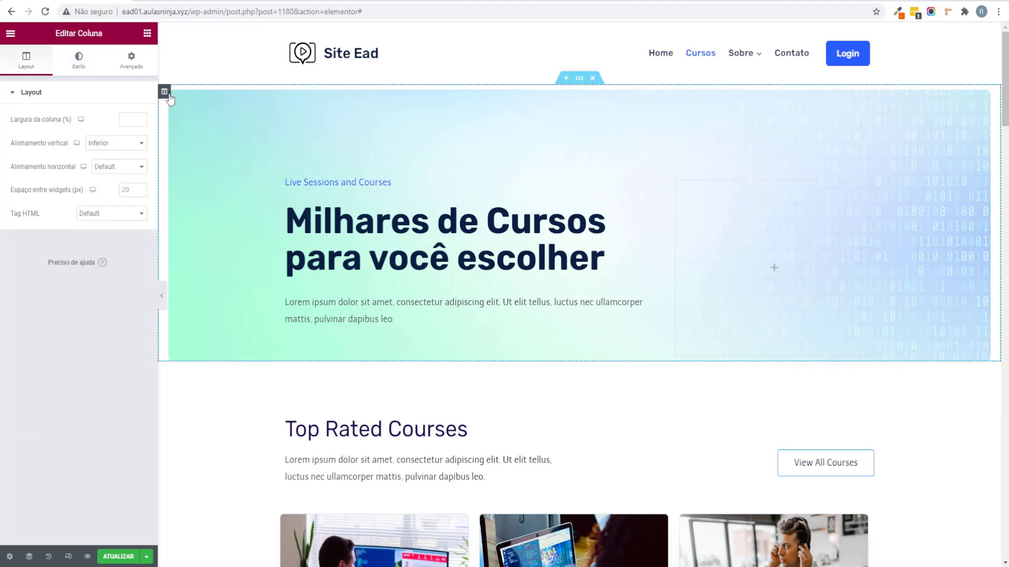
{"action": "left_click", "coordinate": [79, 60]}
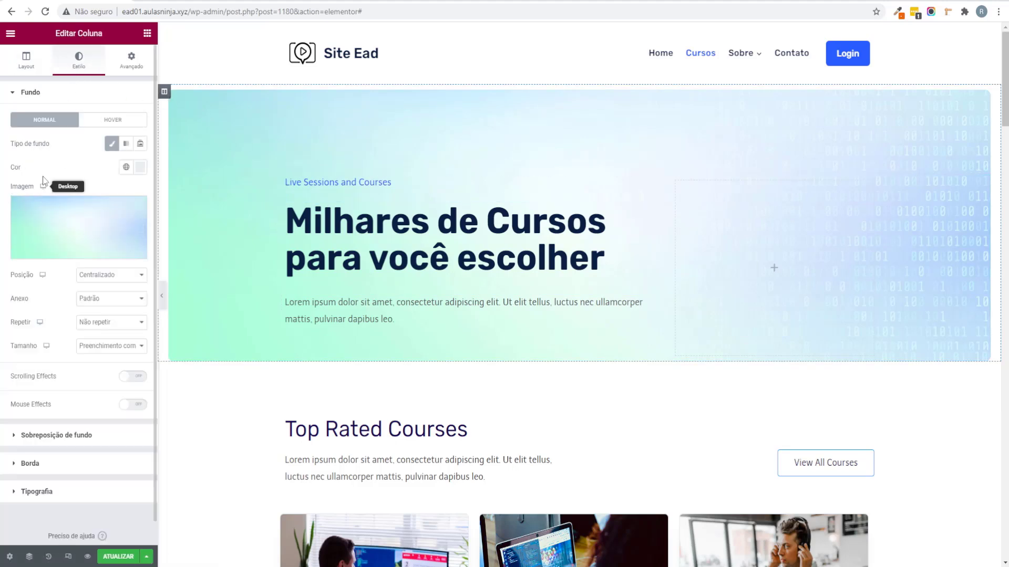
{"action": "mouse_move", "coordinate": [66, 213]}
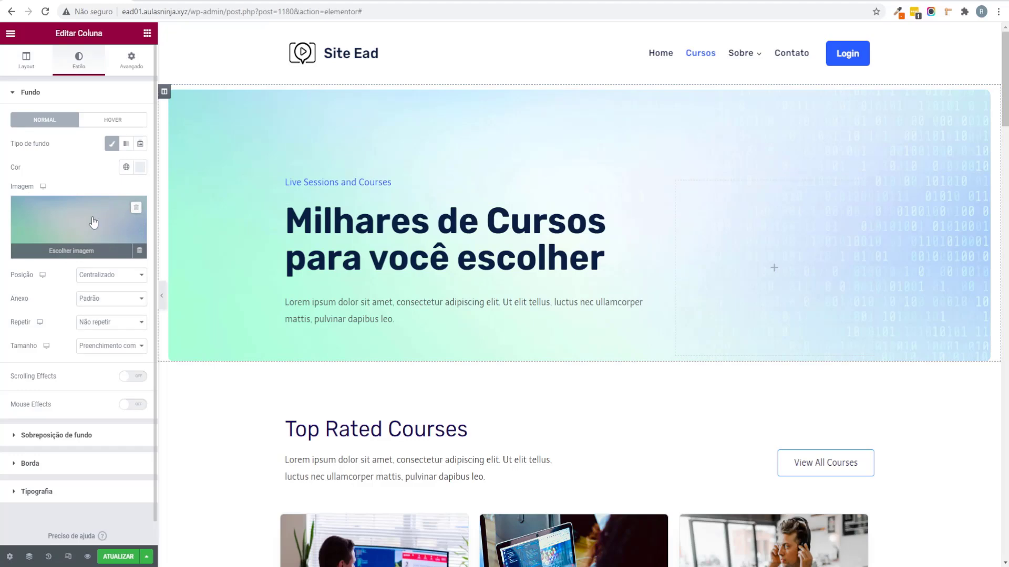
Step: Insert the bg_02_02_n gradient image from the media library as the column background
{"action": "left_click", "coordinate": [88, 221]}
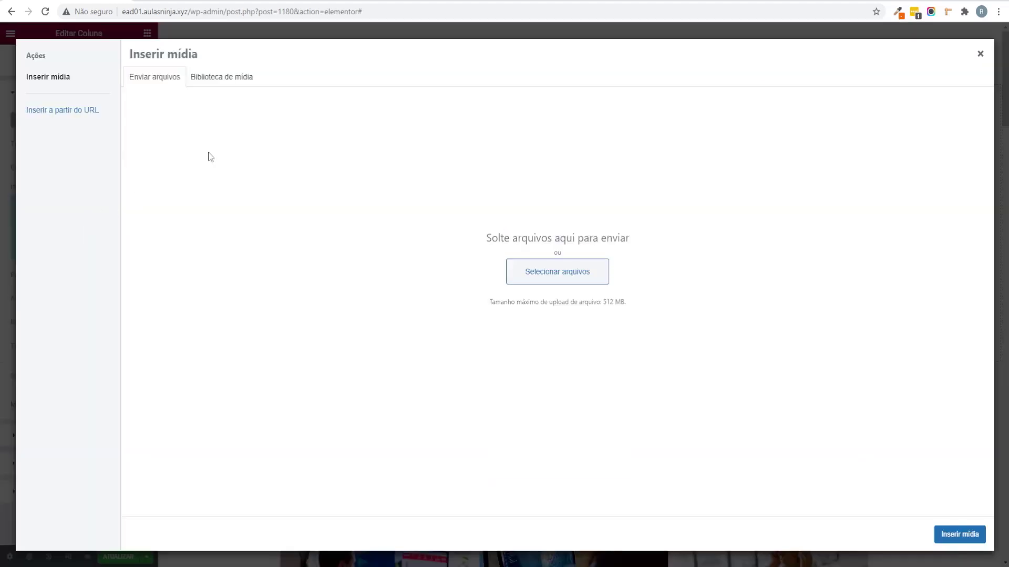
{"action": "left_click", "coordinate": [207, 80]}
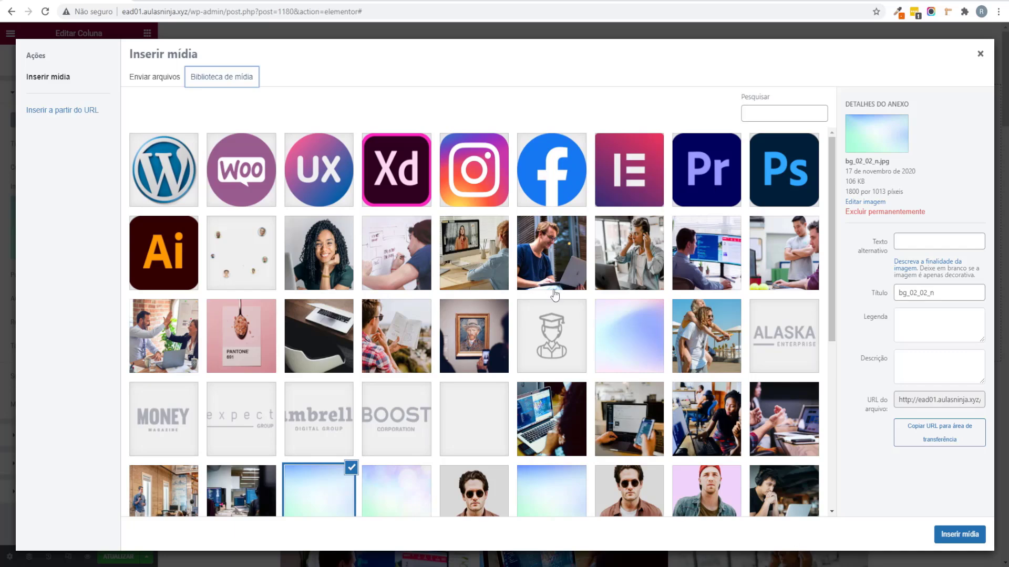
{"action": "scroll", "coordinate": [444, 348], "scroll_direction": "down", "scroll_amount": 5}
{"action": "scroll", "coordinate": [411, 243], "scroll_direction": "up", "scroll_amount": 3}
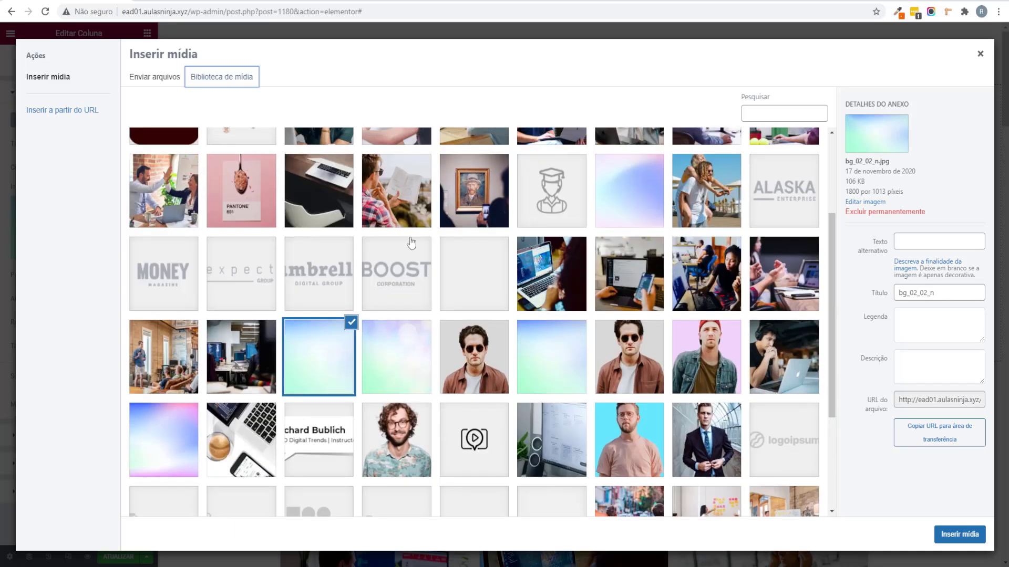
{"action": "scroll", "coordinate": [411, 243], "scroll_direction": "up", "scroll_amount": 3}
{"action": "left_click", "coordinate": [962, 534]}
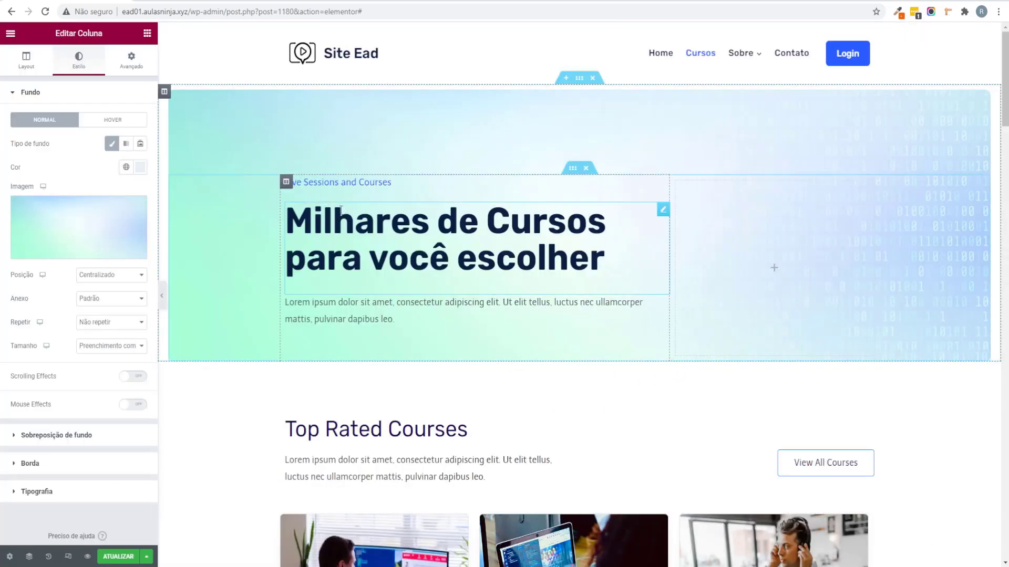
{"action": "scroll", "coordinate": [368, 315], "scroll_direction": "down", "scroll_amount": 3}
{"action": "scroll", "coordinate": [368, 315], "scroll_direction": "up", "scroll_amount": 3}
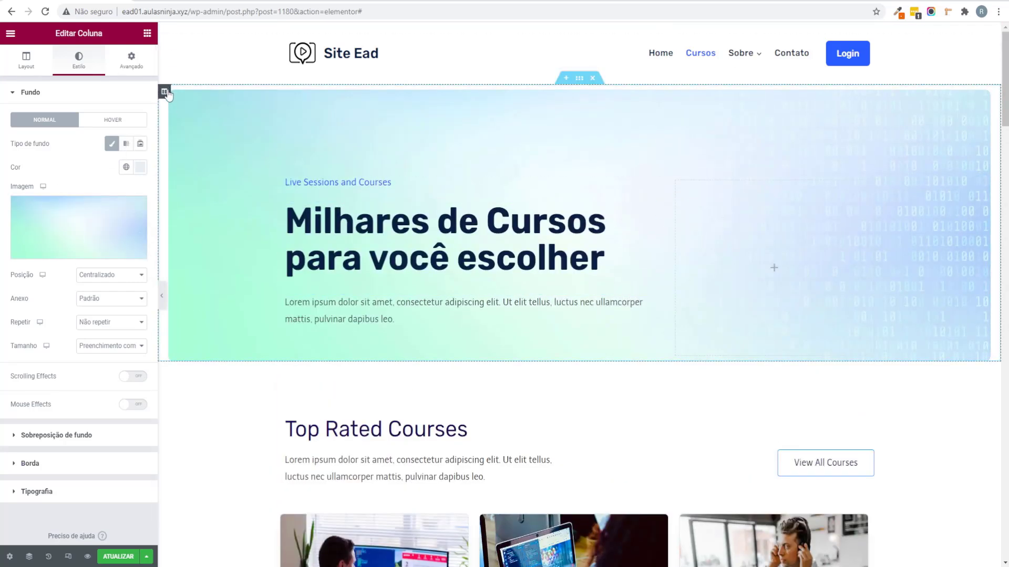
Step: Set all four linked Margin values of the hero column to 0 in Avançado and preview
{"action": "left_click", "coordinate": [133, 61]}
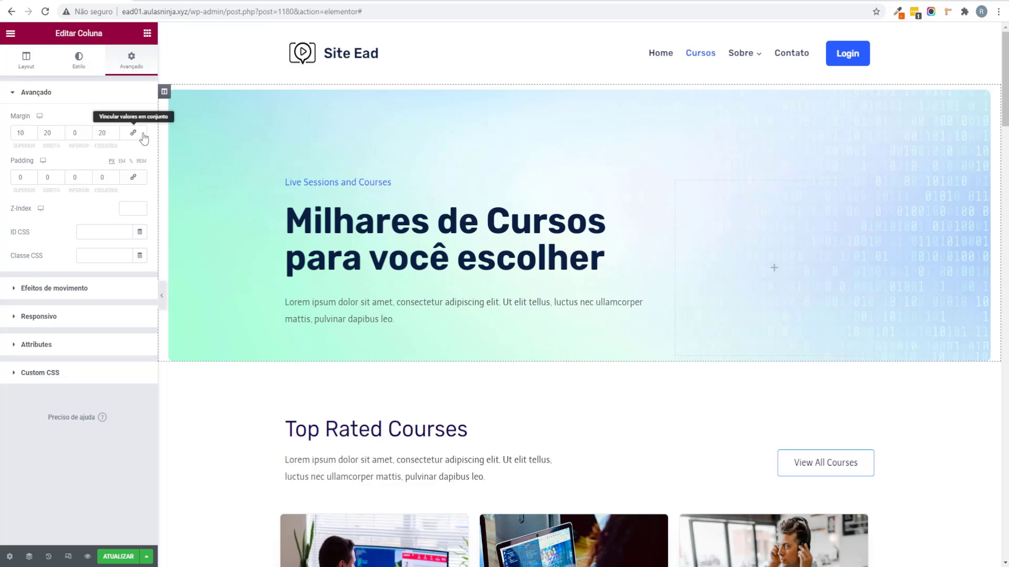
{"action": "left_click", "coordinate": [132, 133]}
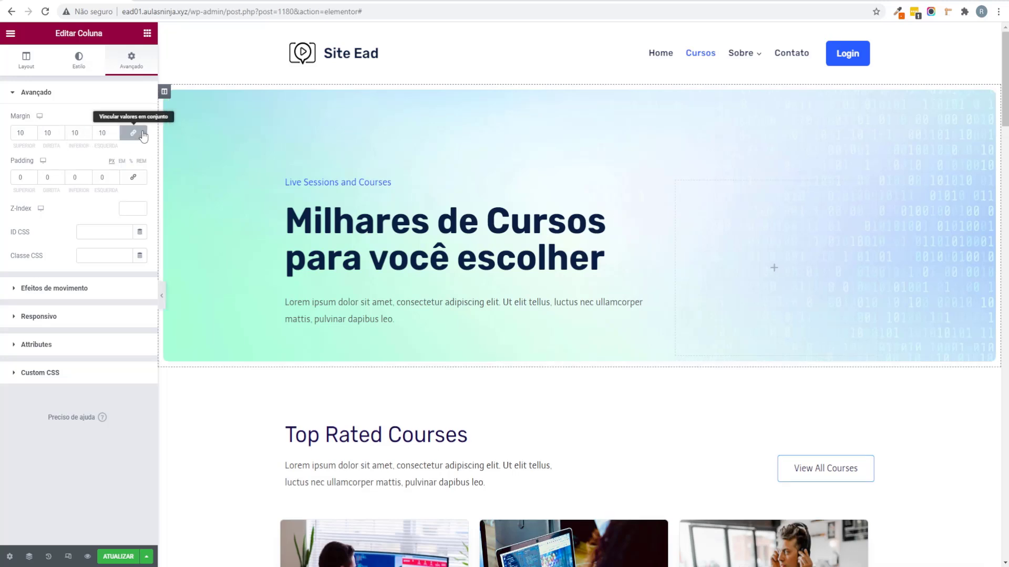
{"action": "type", "text": "0"}
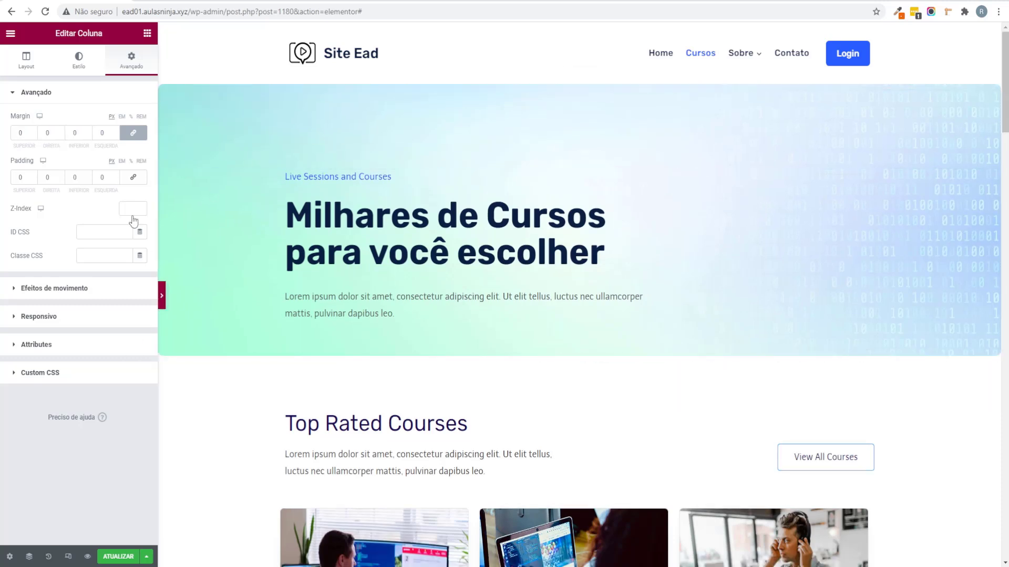
{"action": "left_click", "coordinate": [162, 297]}
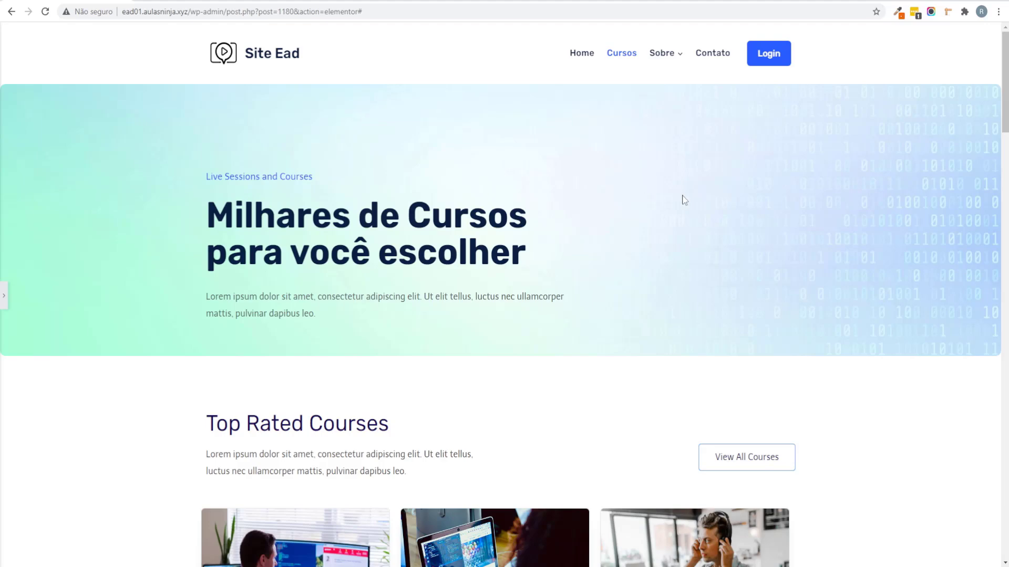
{"action": "left_click", "coordinate": [3, 297]}
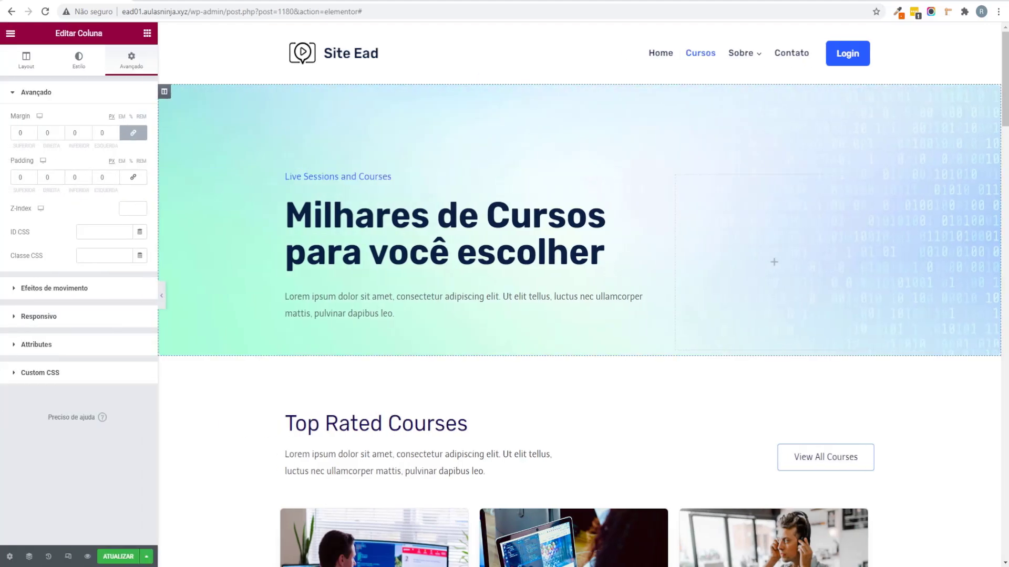
{"action": "scroll", "coordinate": [682, 297], "scroll_direction": "down", "scroll_amount": 7}
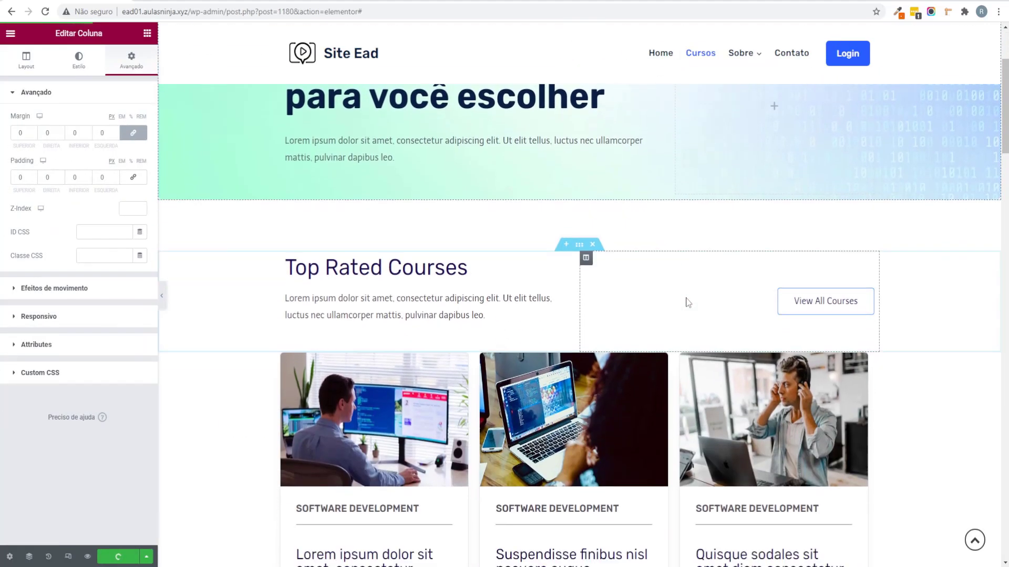
{"action": "scroll", "coordinate": [680, 297], "scroll_direction": "up", "scroll_amount": 3}
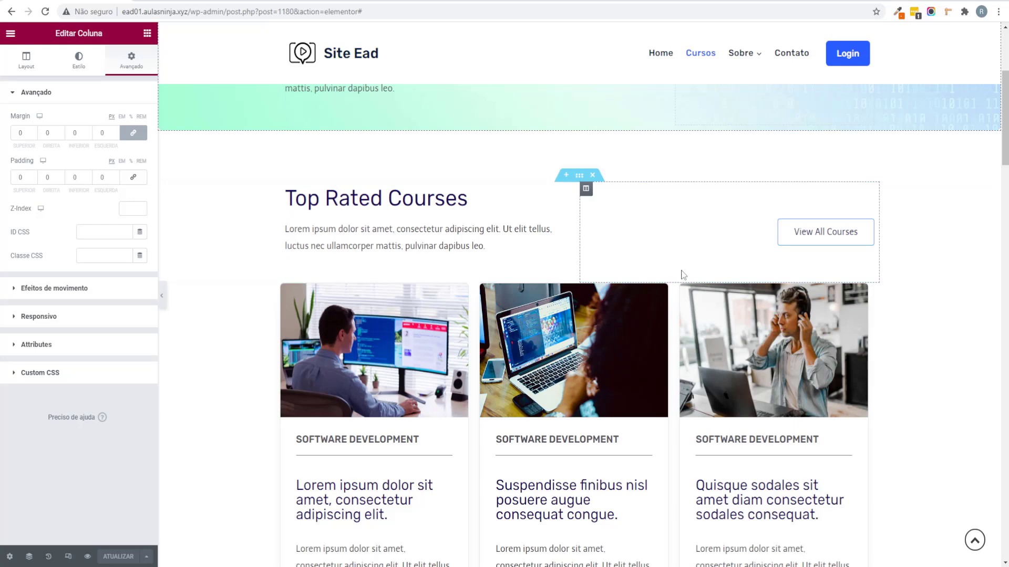
{"action": "scroll", "coordinate": [636, 355], "scroll_direction": "down", "scroll_amount": 2}
{"action": "scroll", "coordinate": [637, 355], "scroll_direction": "down", "scroll_amount": 1}
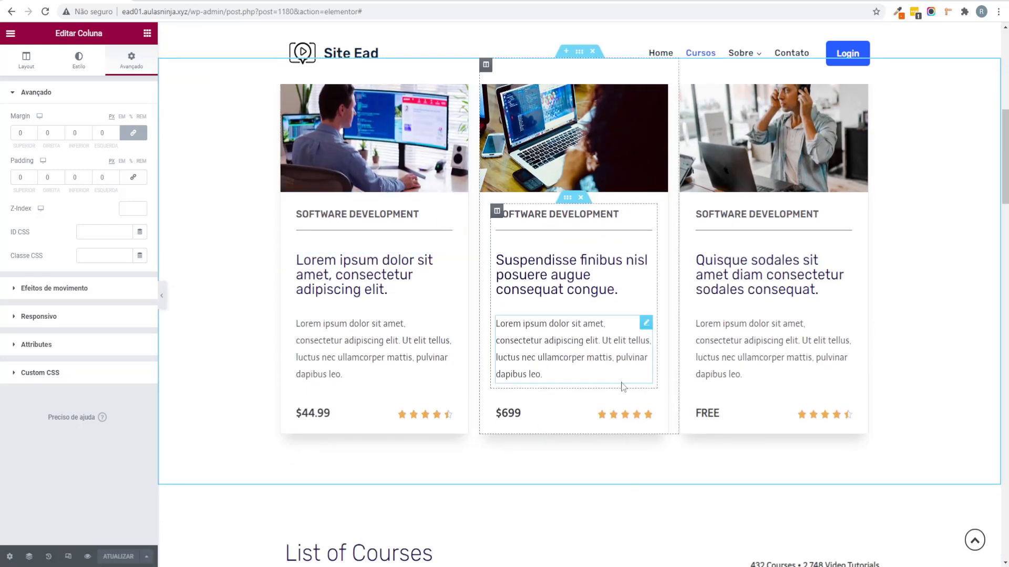
{"action": "scroll", "coordinate": [619, 385], "scroll_direction": "up", "scroll_amount": 3}
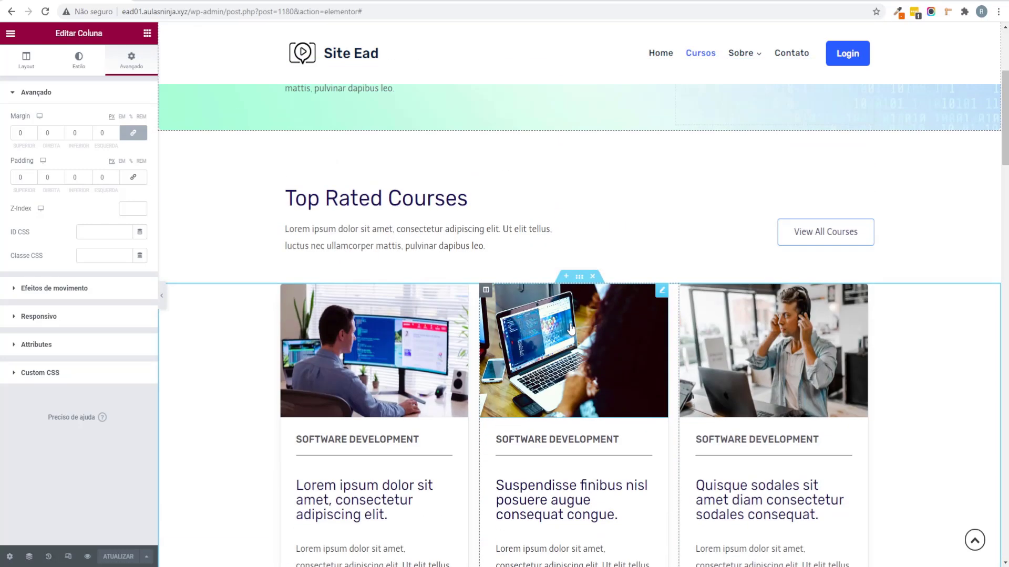
Step: Inspect the Top Rated Courses heading's title text and style settings
{"action": "left_click", "coordinate": [463, 199]}
{"action": "left_click_drag", "start_coordinate": [78, 137], "coordinate": [2, 151]}
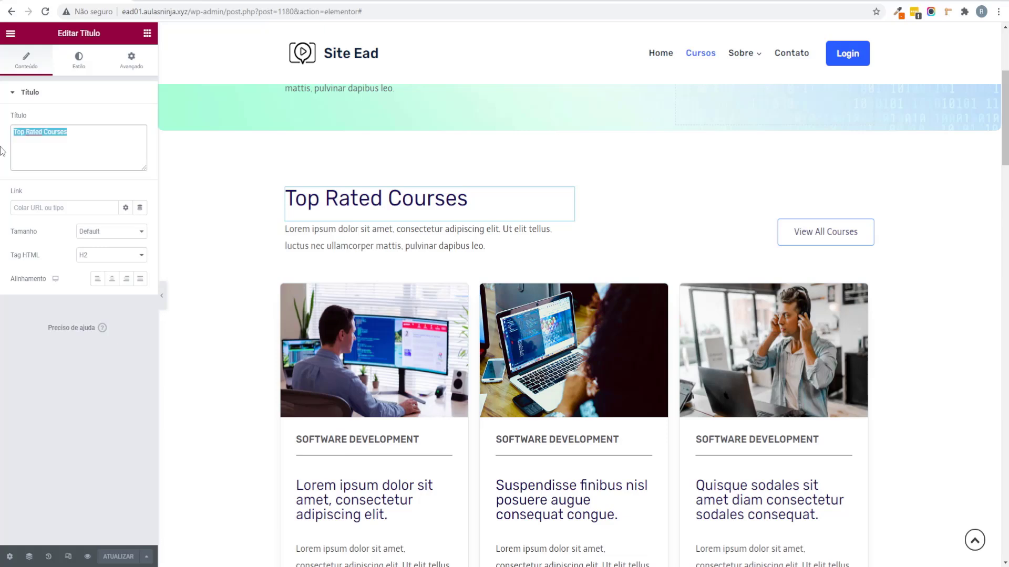
{"action": "left_click", "coordinate": [79, 59]}
{"action": "scroll", "coordinate": [625, 371], "scroll_direction": "down", "scroll_amount": 2}
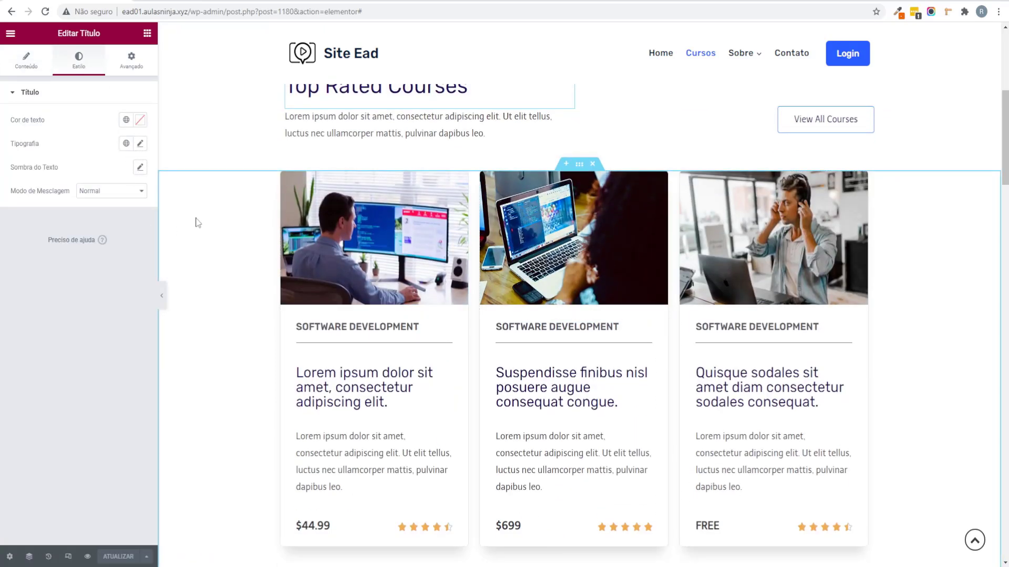
Step: Search the widgets for 'grid', then preview the Cursos page via Ver alterações
{"action": "left_click", "coordinate": [147, 33]}
{"action": "type", "text": "grid"}
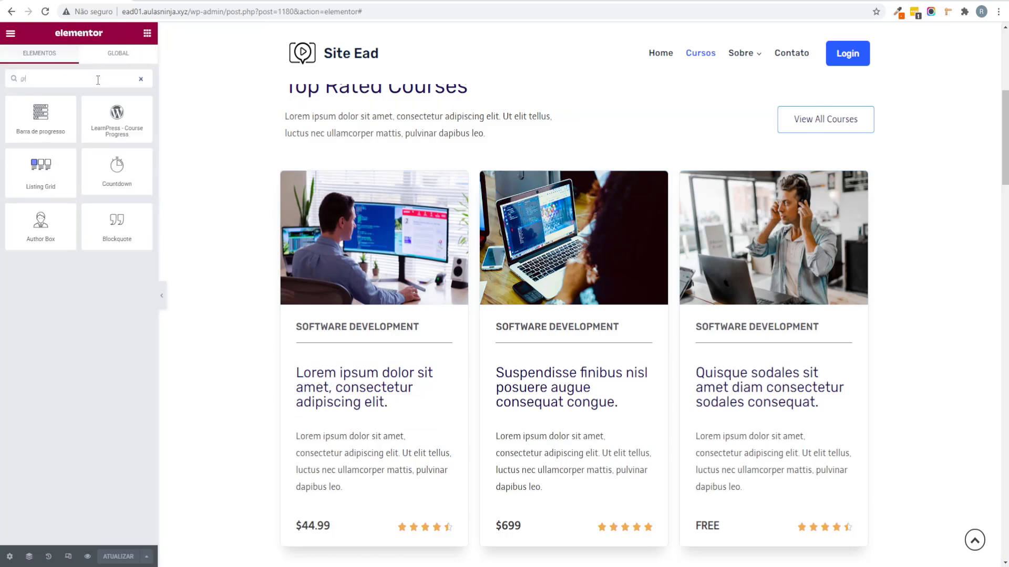
{"action": "left_click", "coordinate": [141, 79]}
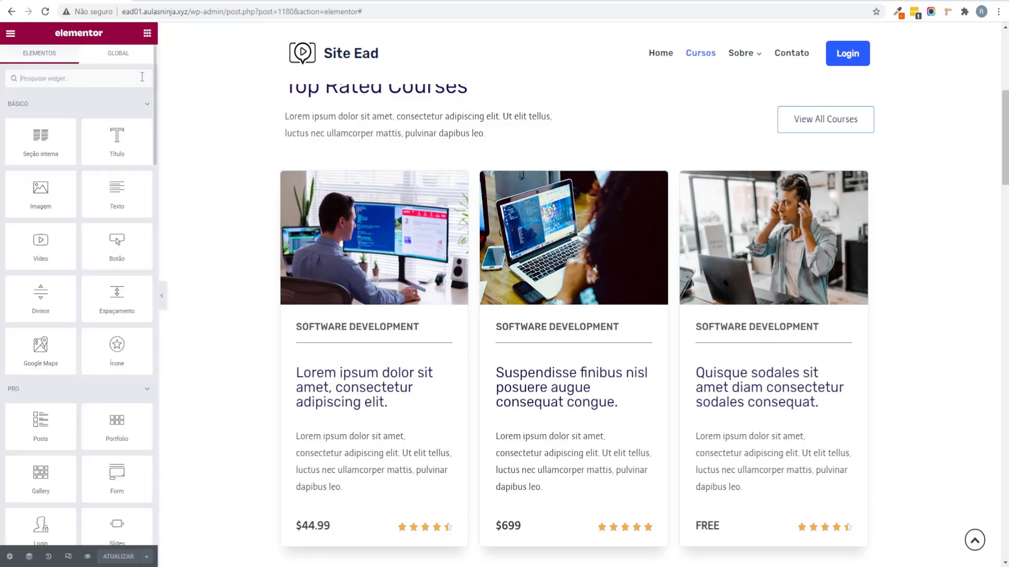
{"action": "scroll", "coordinate": [415, 156], "scroll_direction": "up", "scroll_amount": 3}
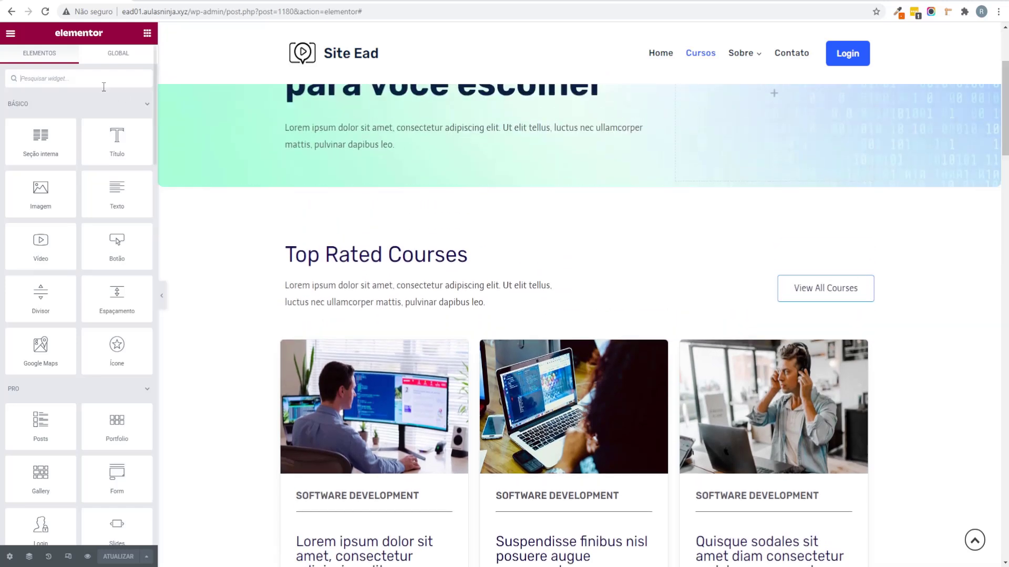
{"action": "left_click", "coordinate": [11, 36]}
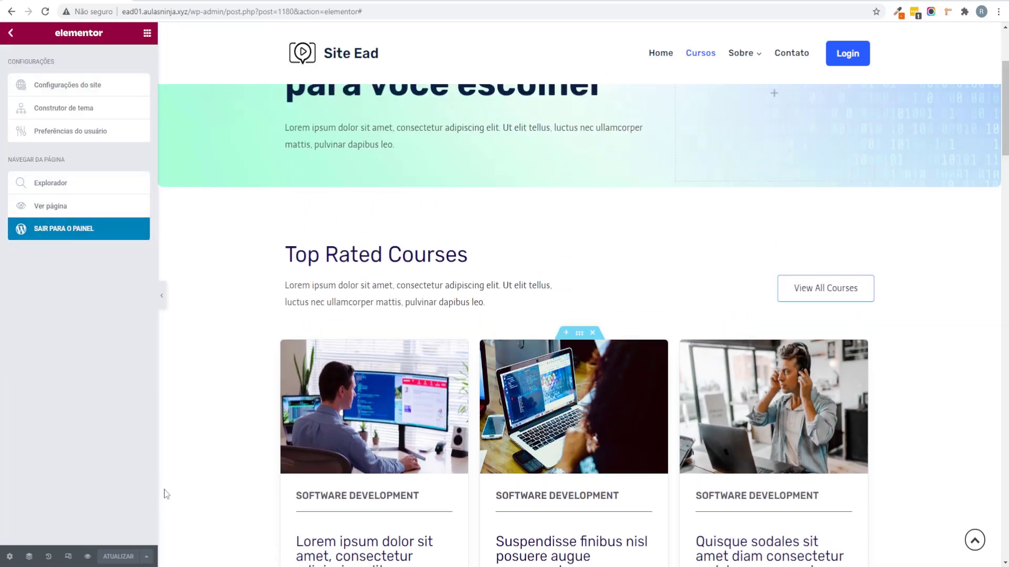
{"action": "left_click", "coordinate": [88, 558]}
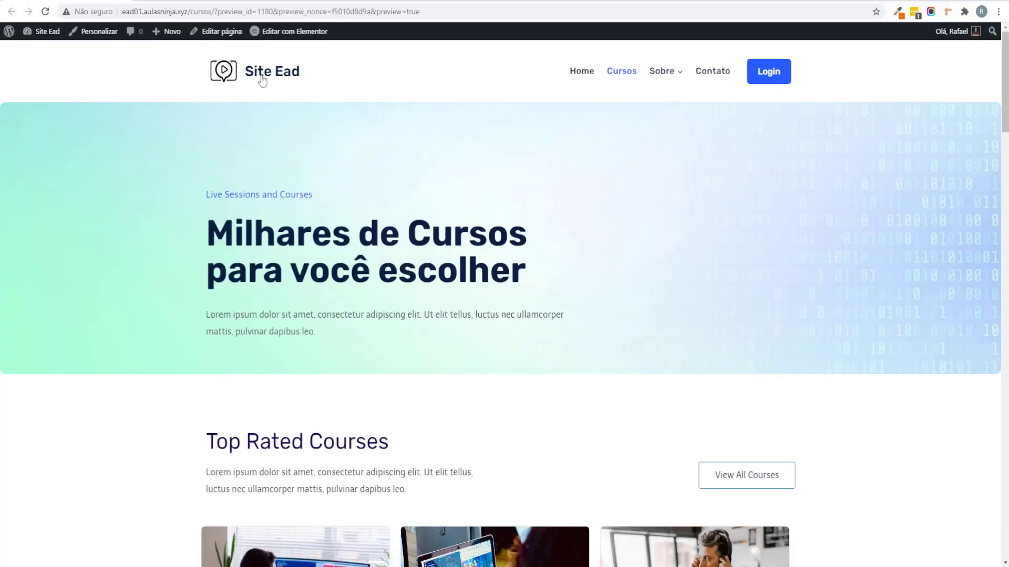
Step: Copy the home page's Cursos Completos heading and paste its style onto Top Rated Courses
{"action": "left_click", "coordinate": [262, 80]}
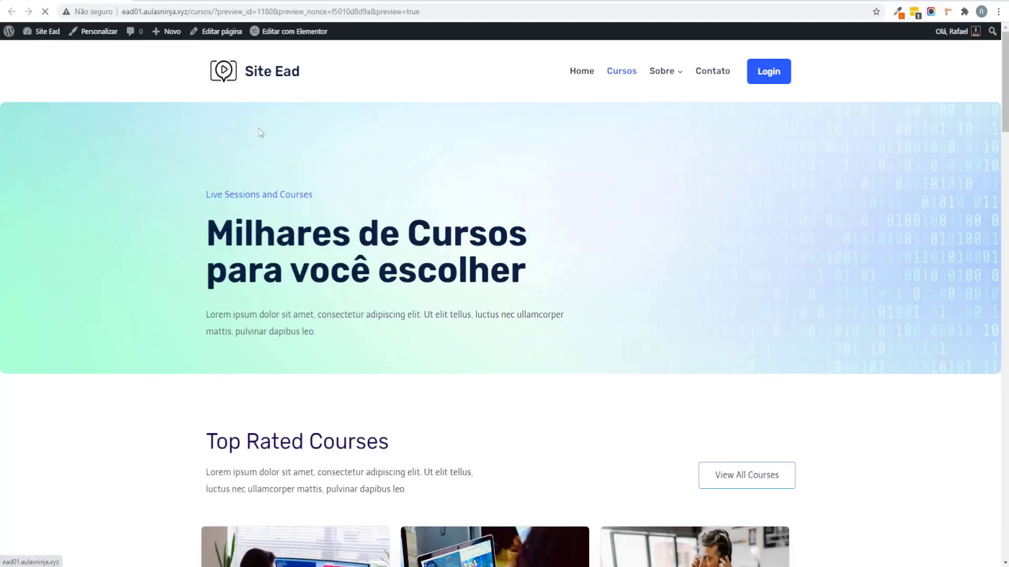
{"action": "scroll", "coordinate": [367, 316], "scroll_direction": "down", "scroll_amount": 5}
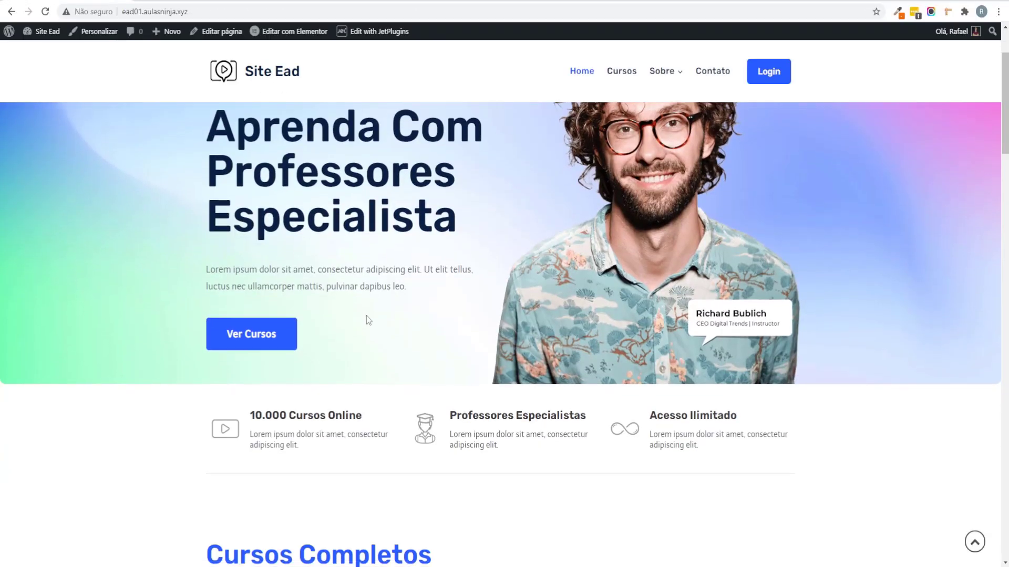
{"action": "scroll", "coordinate": [368, 313], "scroll_direction": "up", "scroll_amount": 5}
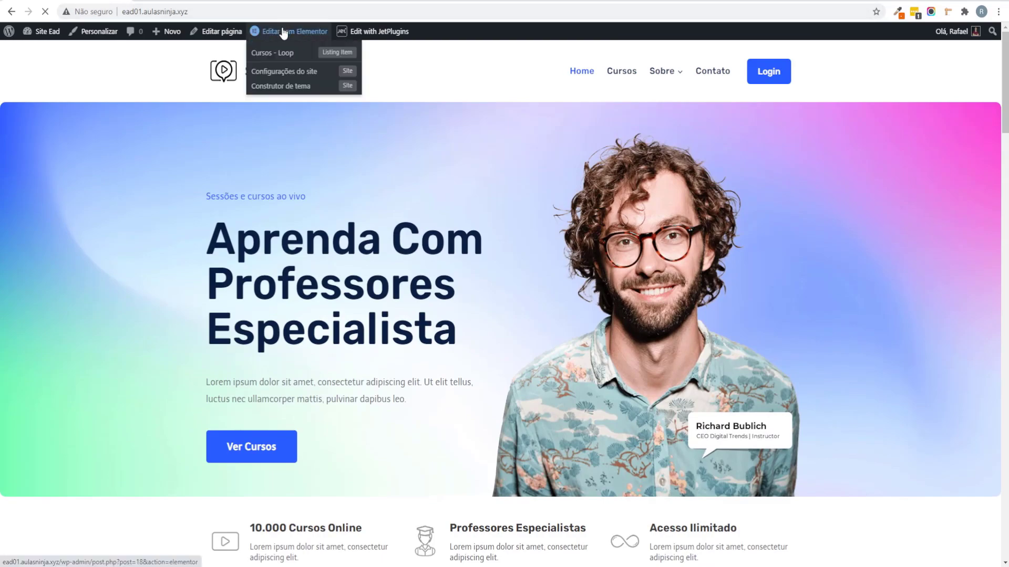
{"action": "left_click", "coordinate": [284, 31]}
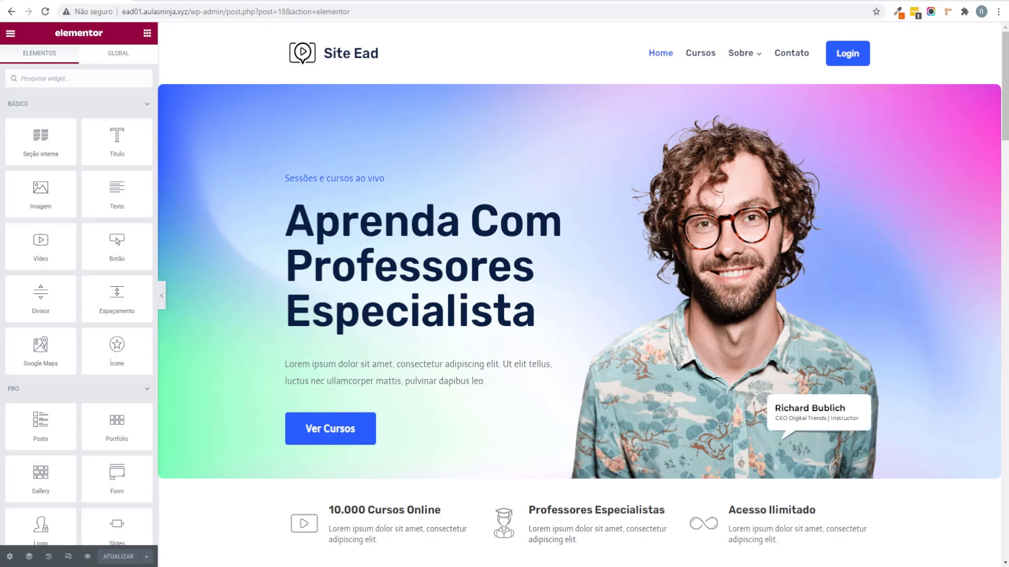
{"action": "scroll", "coordinate": [105, 237], "scroll_direction": "down", "scroll_amount": 2}
{"action": "scroll", "coordinate": [479, 169], "scroll_direction": "down", "scroll_amount": 10}
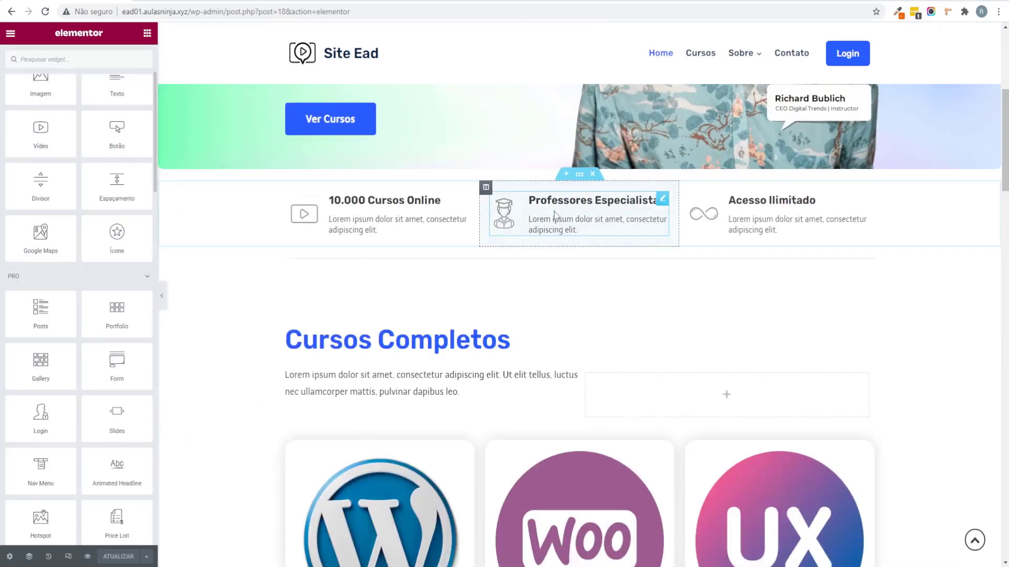
{"action": "right_click", "coordinate": [479, 169]}
{"action": "left_click", "coordinate": [494, 185]}
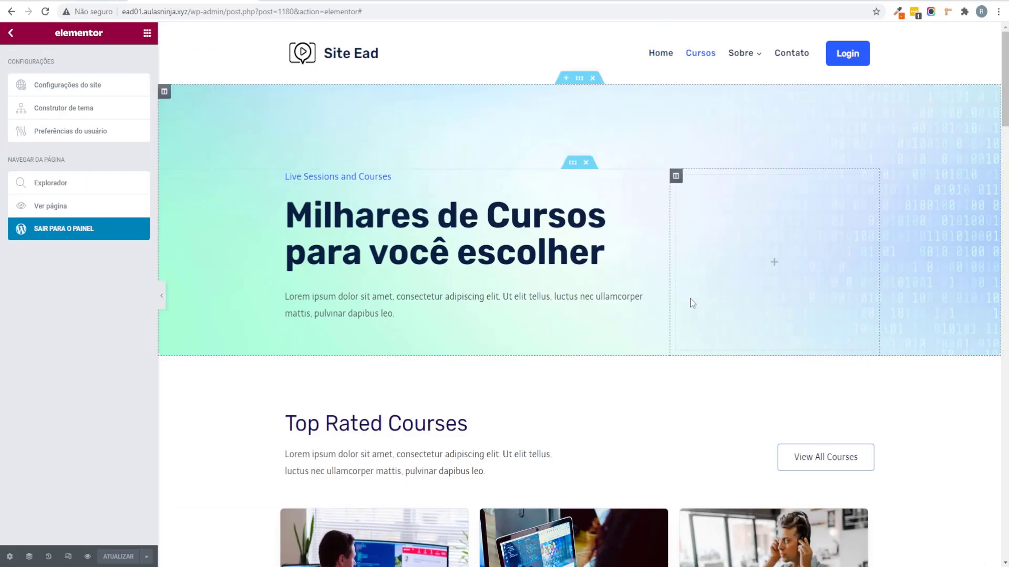
{"action": "scroll", "coordinate": [452, 362], "scroll_direction": "down", "scroll_amount": 2}
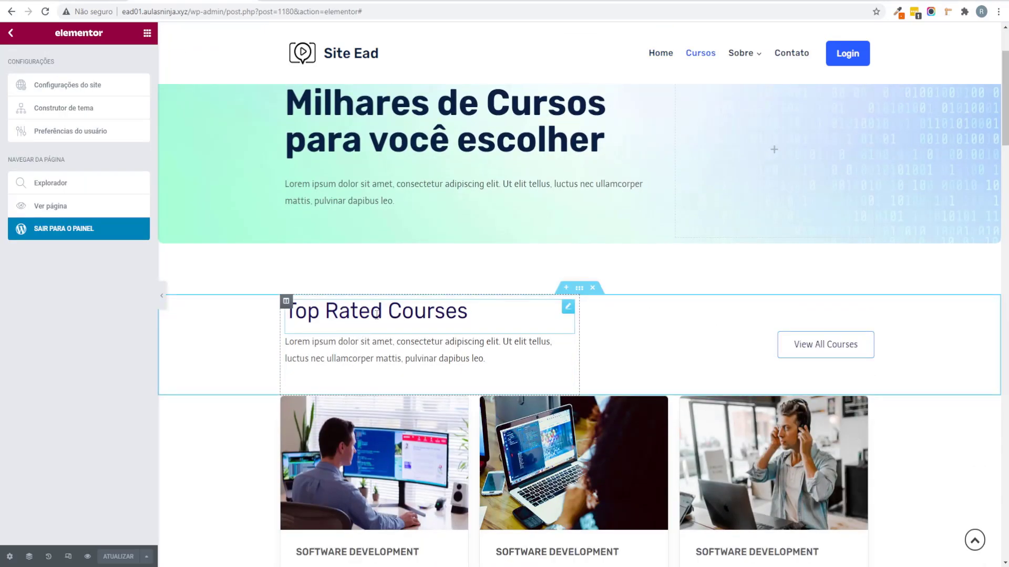
{"action": "right_click", "coordinate": [403, 318]}
{"action": "left_click", "coordinate": [439, 399]}
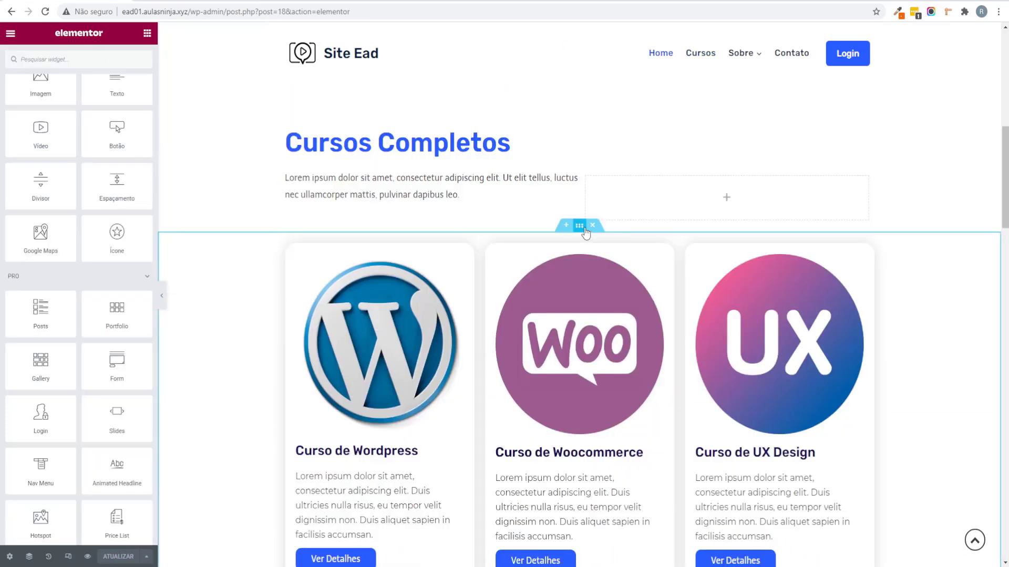
Step: Copy the Wordpress, Woocommerce and UX course cards section and paste it into the Cursos page
{"action": "right_click", "coordinate": [584, 232]}
{"action": "left_click", "coordinate": [638, 276]}
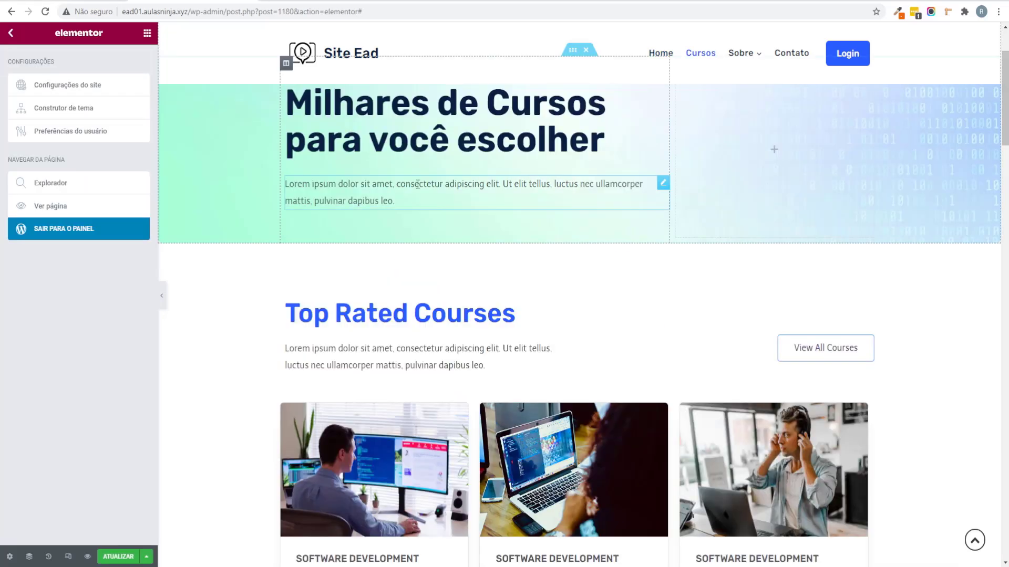
{"action": "scroll", "coordinate": [416, 184], "scroll_direction": "down", "scroll_amount": 1}
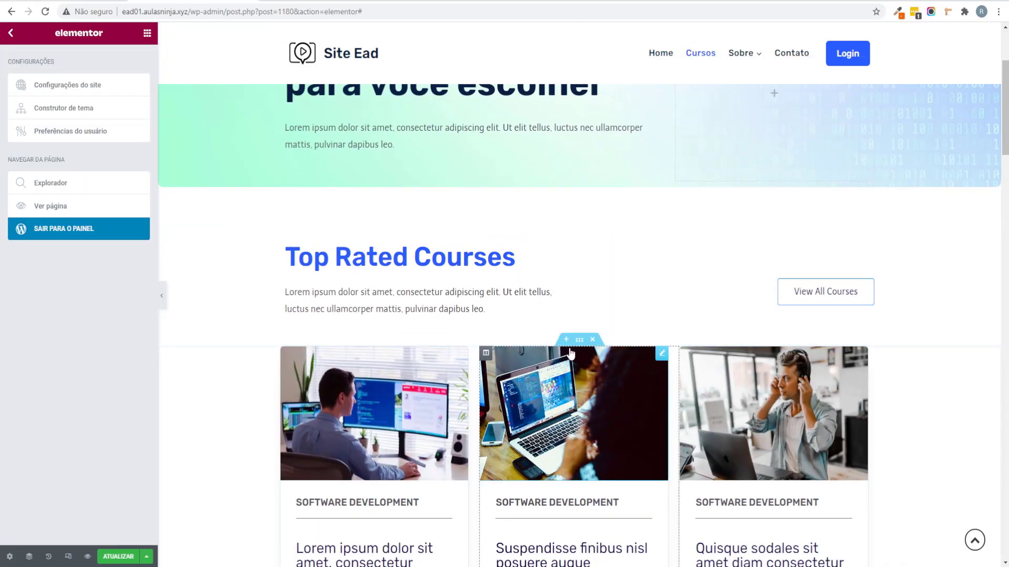
{"action": "right_click", "coordinate": [568, 342]}
{"action": "left_click", "coordinate": [605, 400]}
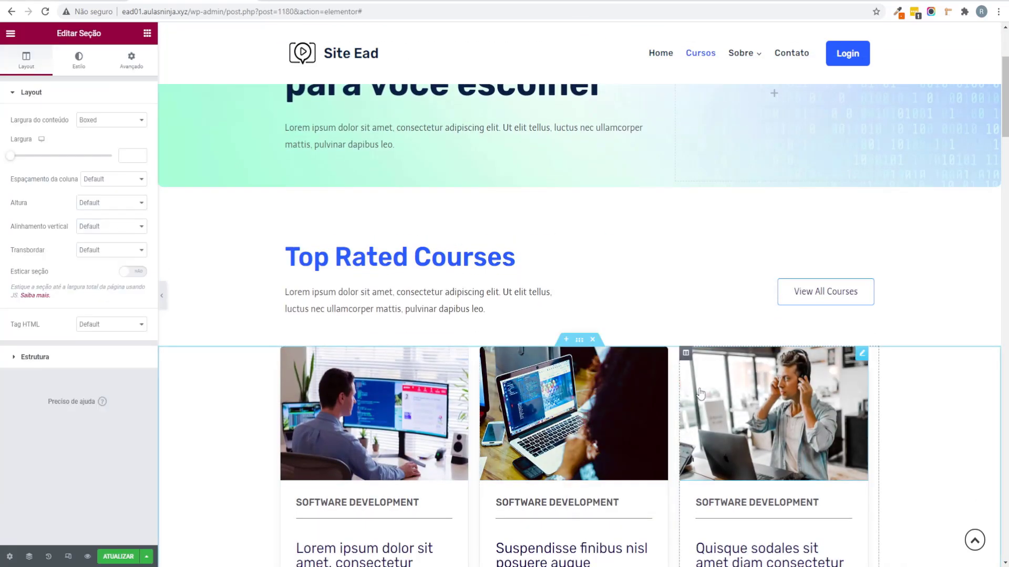
Step: Delete the Software Development cards section and the View All Courses button, then save
{"action": "scroll", "coordinate": [440, 347], "scroll_direction": "down", "scroll_amount": 5}
{"action": "scroll", "coordinate": [678, 344], "scroll_direction": "up", "scroll_amount": 10}
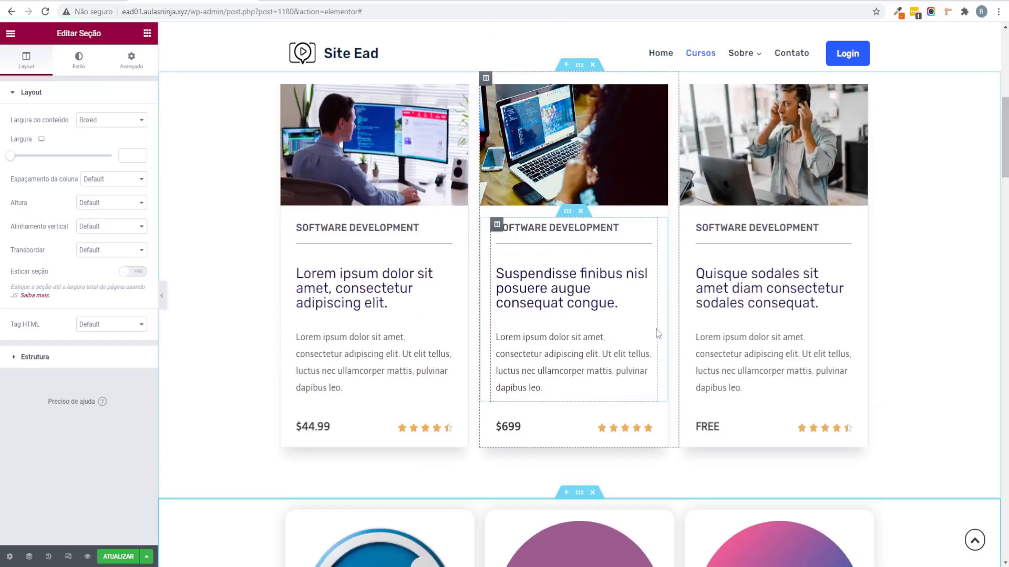
{"action": "left_click", "coordinate": [592, 339]}
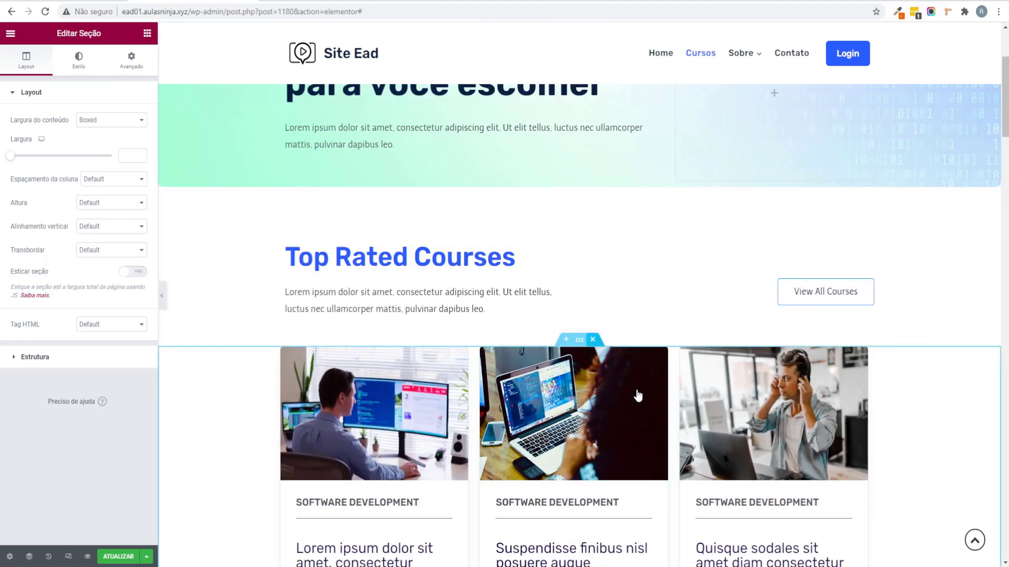
{"action": "right_click", "coordinate": [827, 295]}
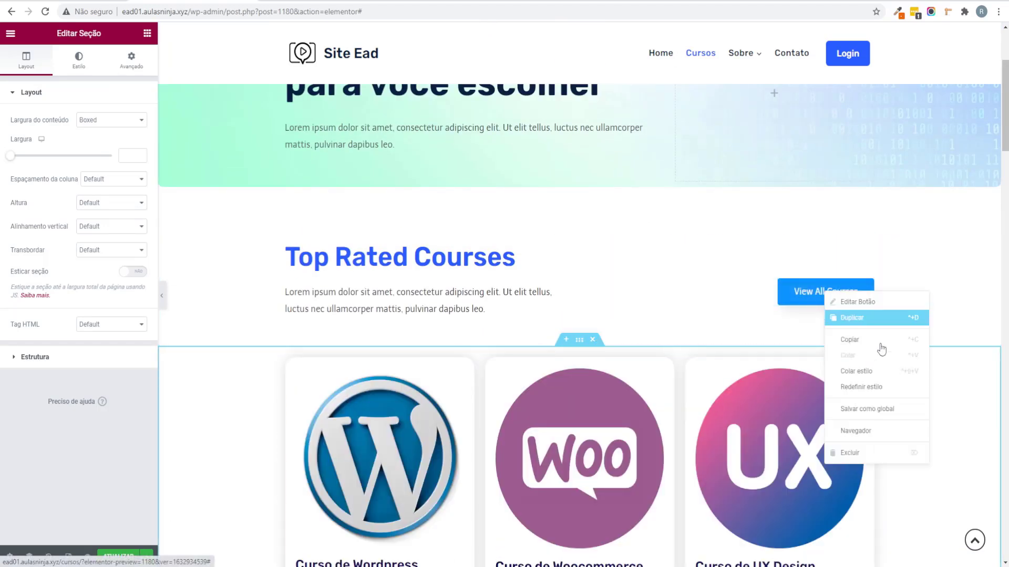
{"action": "left_click", "coordinate": [872, 453]}
{"action": "scroll", "coordinate": [227, 461], "scroll_direction": "down", "scroll_amount": 1}
{"action": "left_click", "coordinate": [120, 558]}
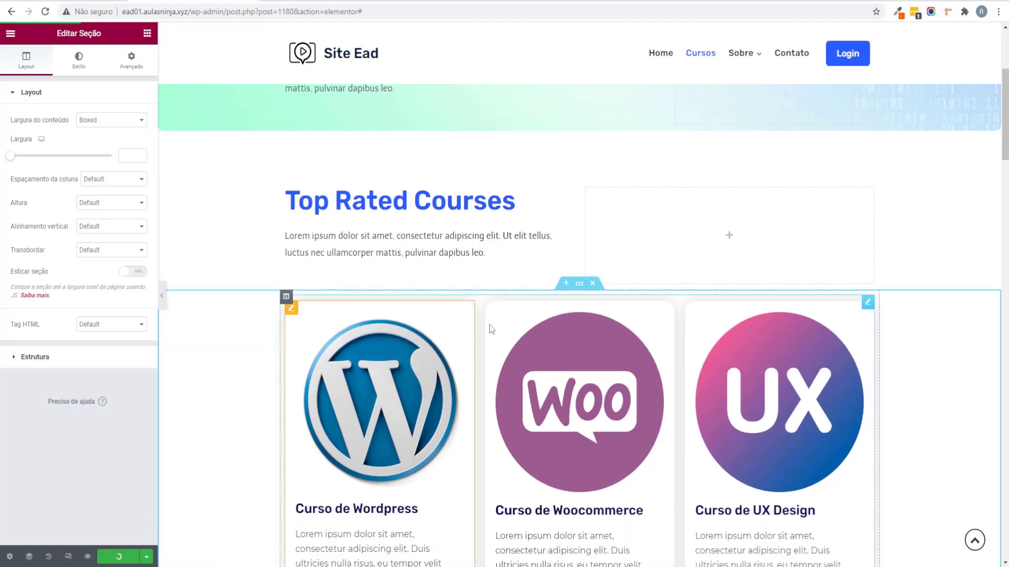
Step: Delete the List of Courses section and the Topics course grid section
{"action": "scroll", "coordinate": [527, 257], "scroll_direction": "down", "scroll_amount": 15}
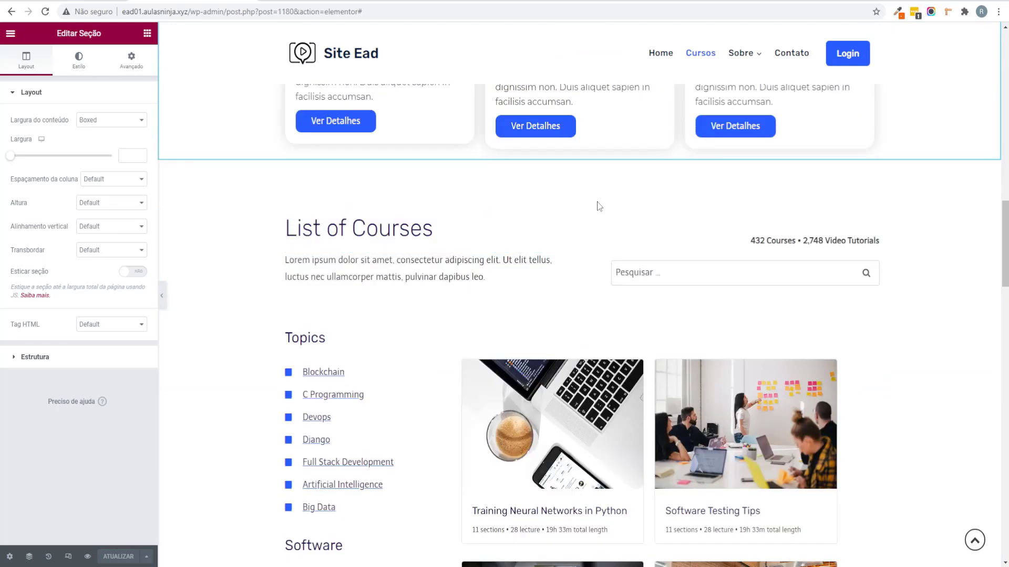
{"action": "left_click", "coordinate": [592, 205]}
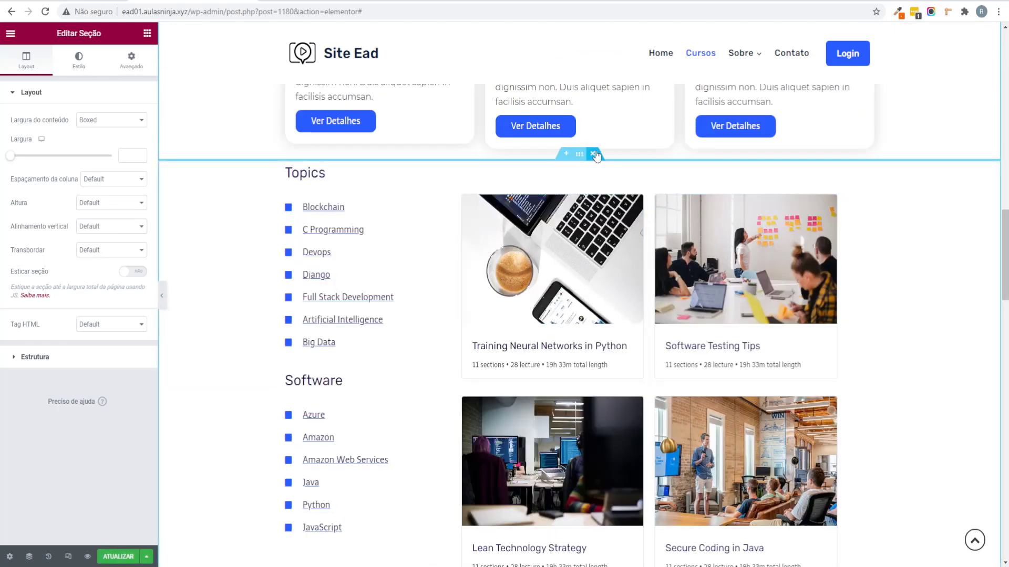
{"action": "left_click", "coordinate": [594, 156]}
{"action": "scroll", "coordinate": [617, 282], "scroll_direction": "down", "scroll_amount": 10}
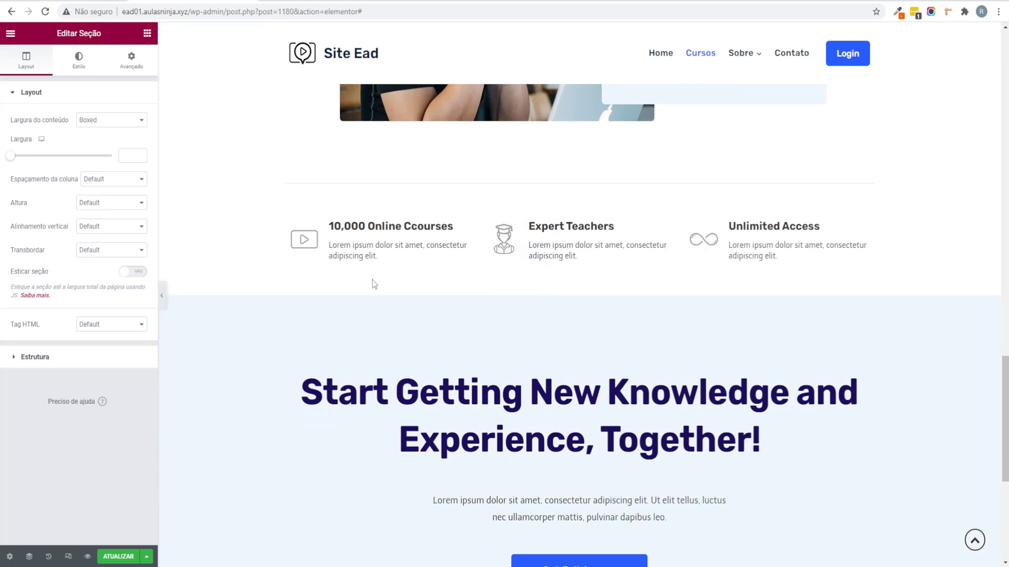
{"action": "scroll", "coordinate": [293, 250], "scroll_direction": "up", "scroll_amount": 3}
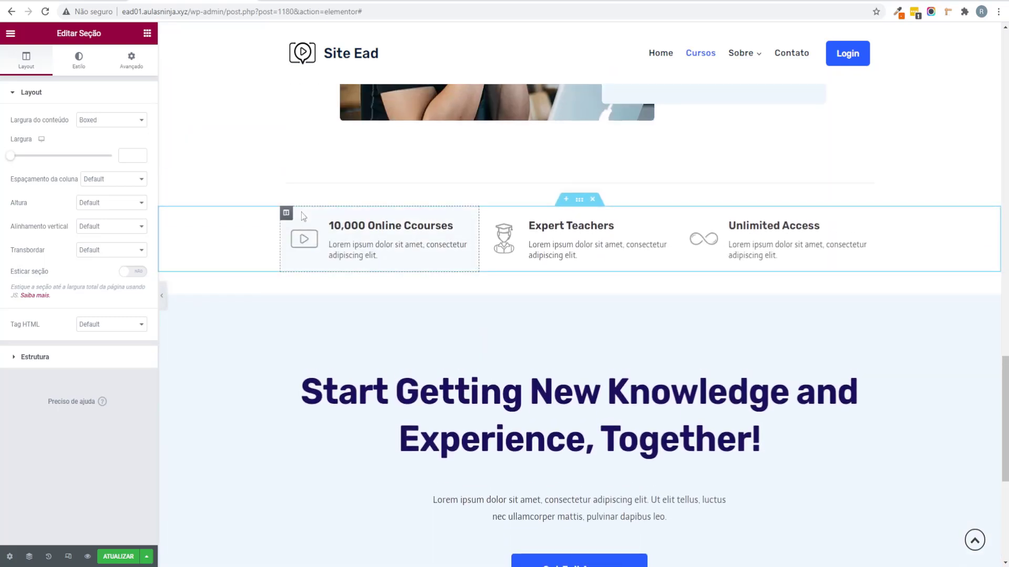
Step: Retitle the first feature box '10,000 Cursos Online'
{"action": "left_click", "coordinate": [462, 226]}
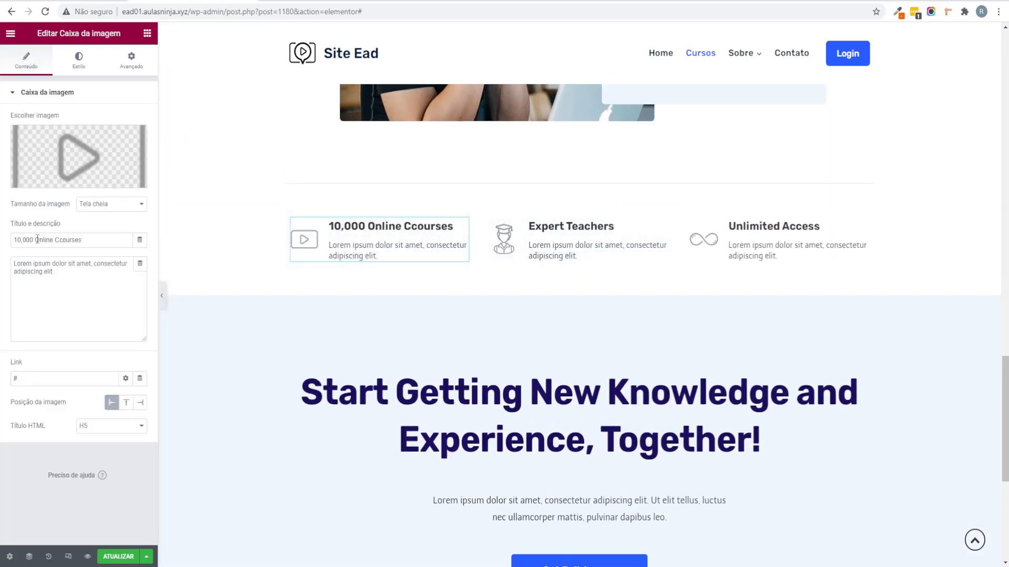
{"action": "left_click_drag", "start_coordinate": [35, 240], "coordinate": [135, 240]}
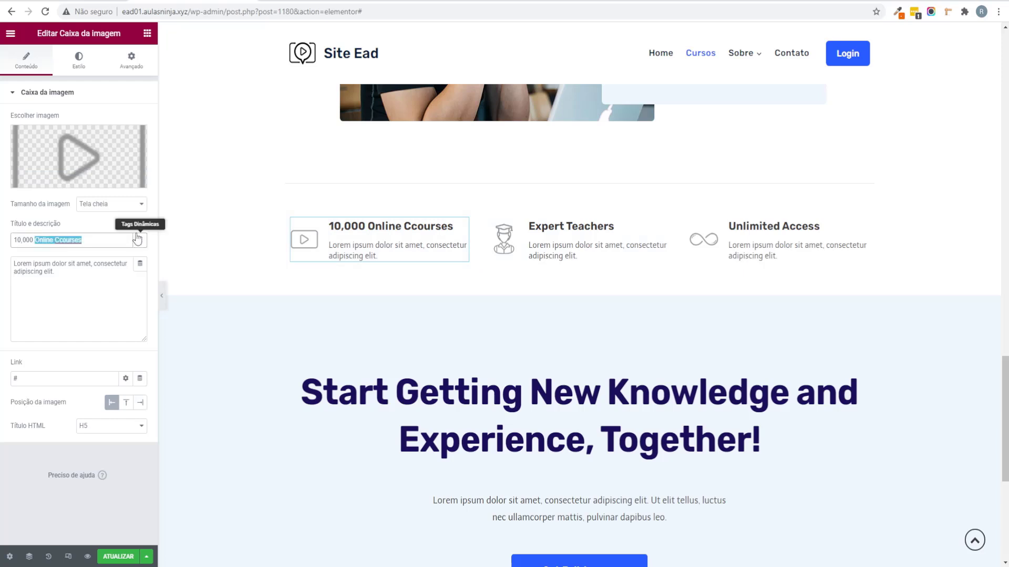
{"action": "type", "text": "Cursos Online"}
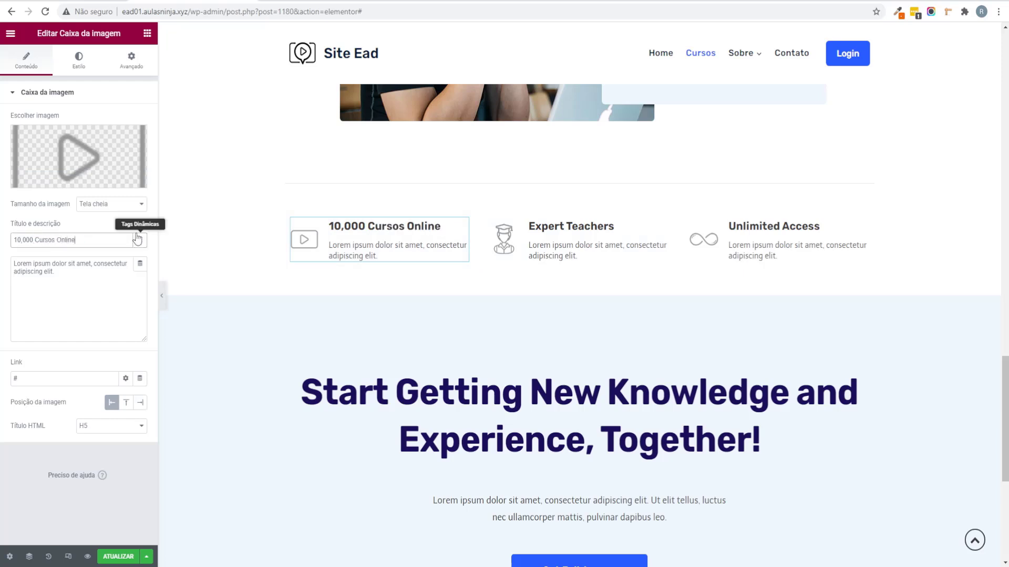
{"action": "left_click_drag", "start_coordinate": [38, 264], "coordinate": [77, 293]}
{"action": "left_click", "coordinate": [77, 294]}
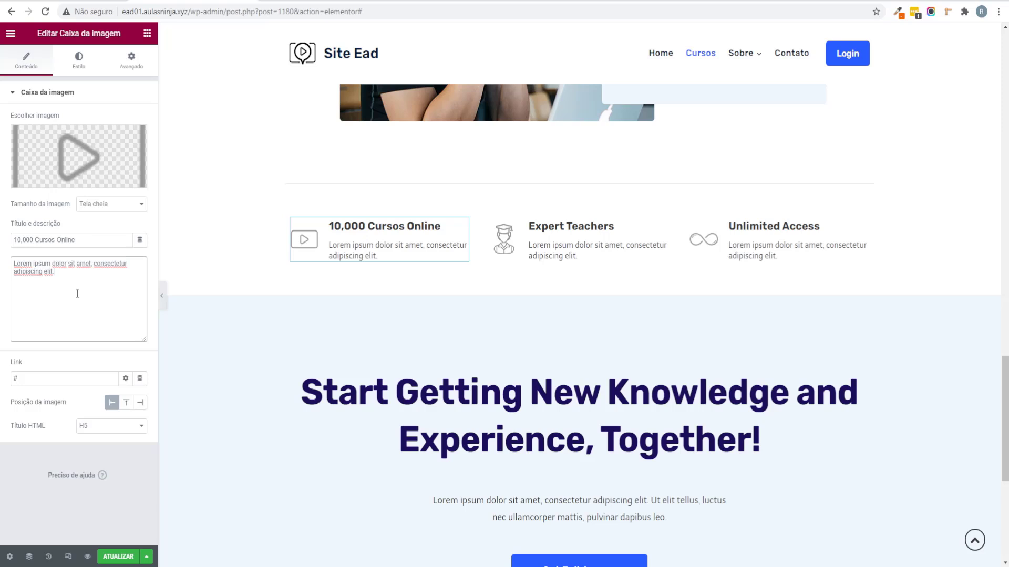
{"action": "left_click", "coordinate": [77, 62]}
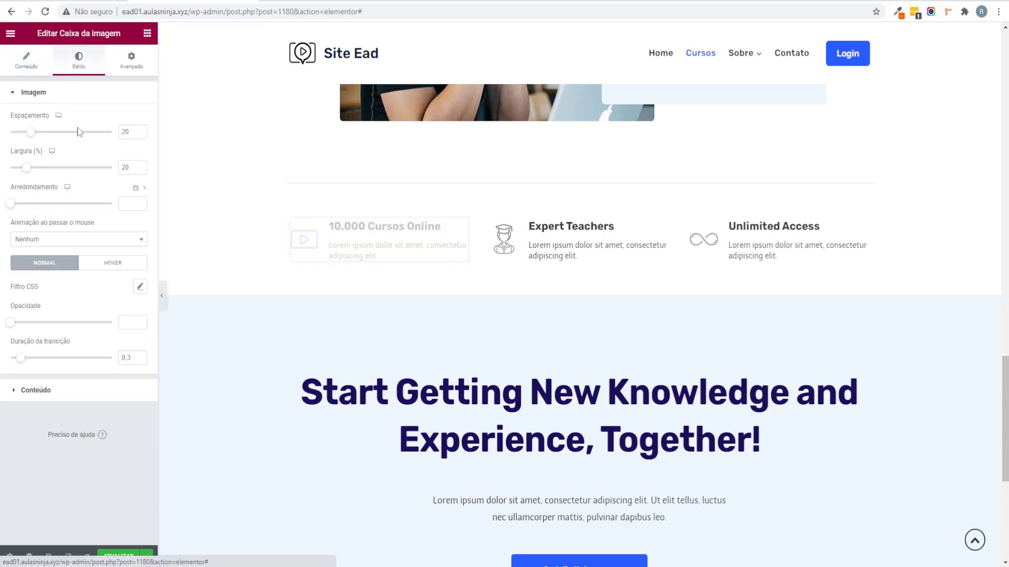
{"action": "left_click", "coordinate": [58, 395]}
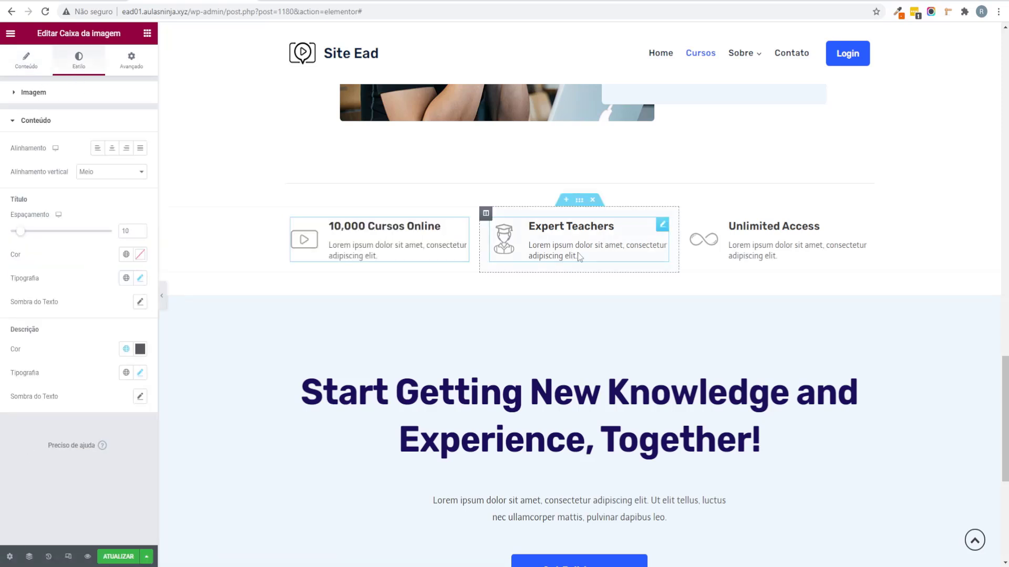
Step: Retitle the other feature boxes 'Professores Especialistas' and 'Acesso Ilimitado'
{"action": "left_click", "coordinate": [599, 227]}
{"action": "triple_click", "coordinate": [77, 240]}
{"action": "type", "text": "P"}
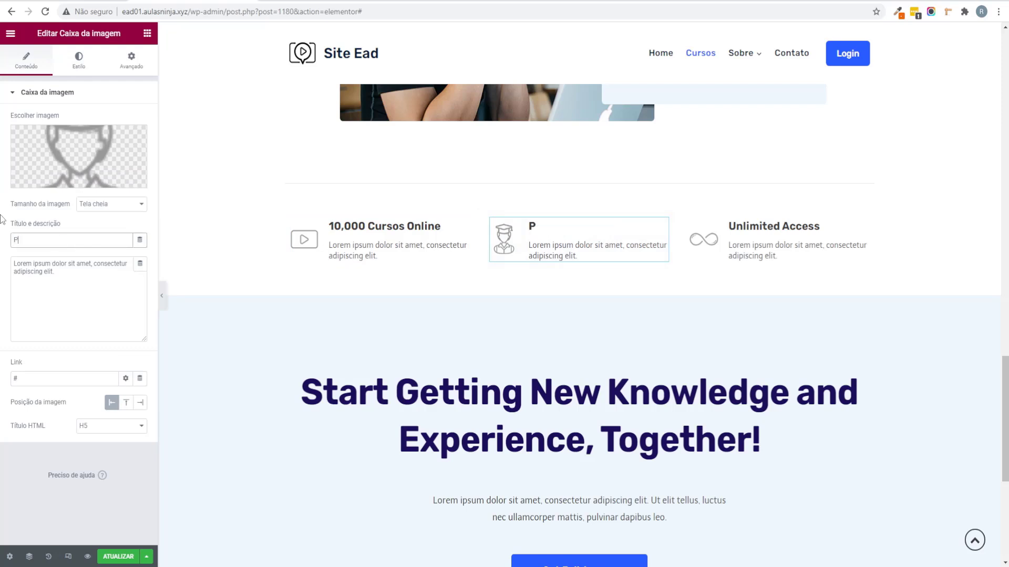
{"action": "type", "text": "rofessores Es"}
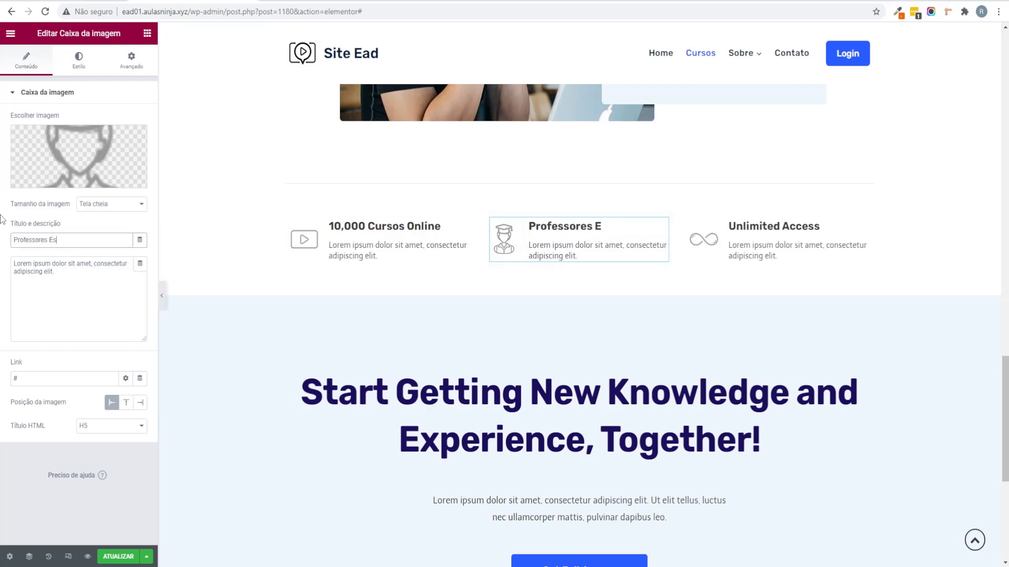
{"action": "type", "text": "pecialistas"}
{"action": "left_click", "coordinate": [775, 239]}
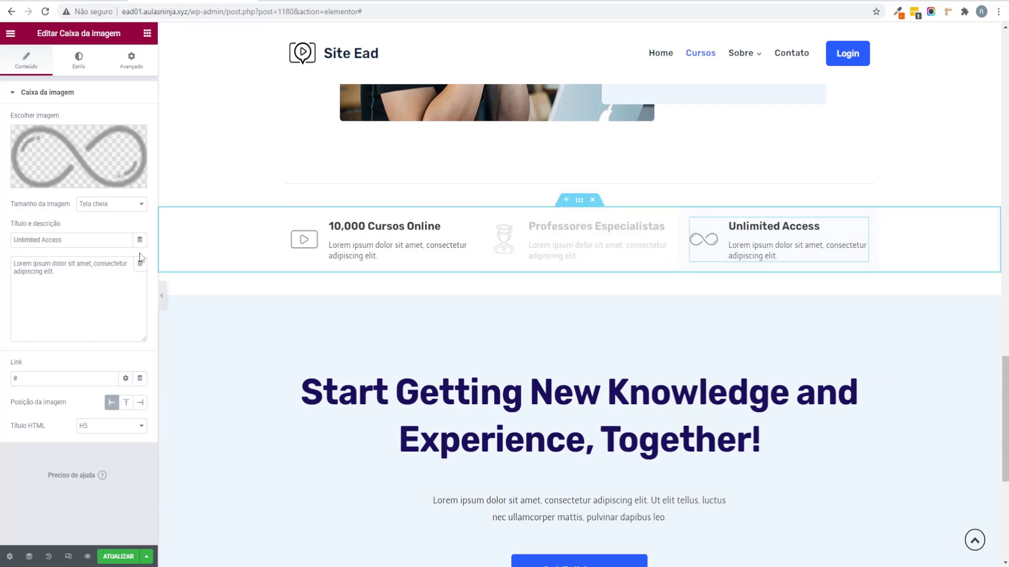
{"action": "triple_click", "coordinate": [84, 246]}
{"action": "type", "text": "Acesso Ilimitado"}
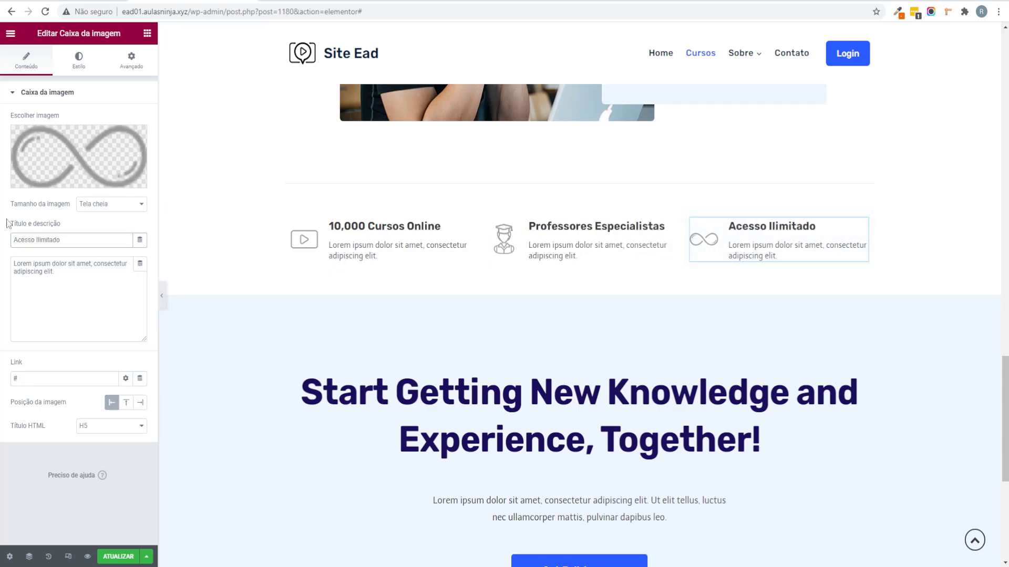
{"action": "scroll", "coordinate": [563, 342], "scroll_direction": "down", "scroll_amount": 2}
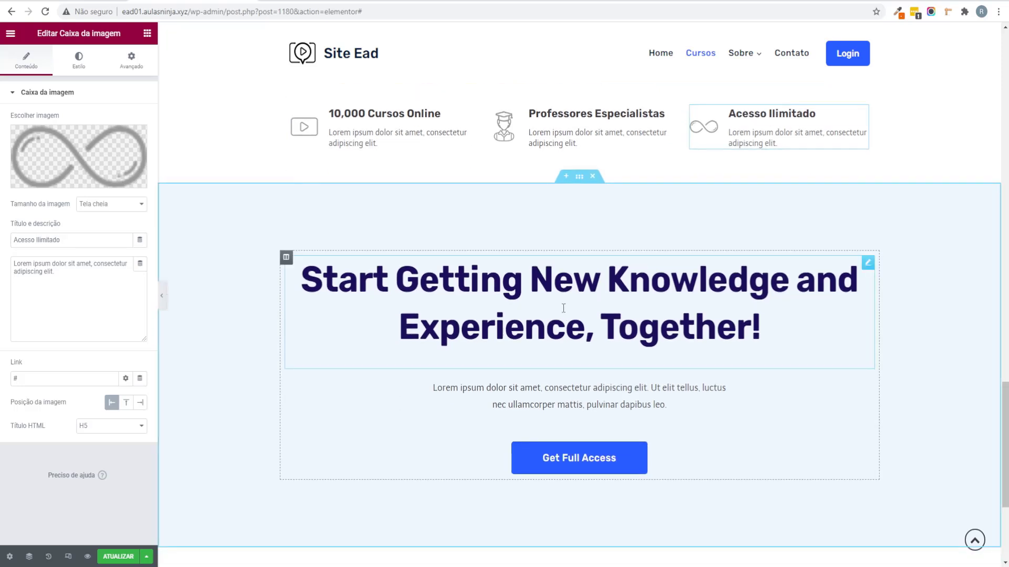
Step: Change the CTA heading to 'Milhares de cursos para você começar hoje mesmo!' and the button to 'Ver Cursos'
{"action": "left_click", "coordinate": [563, 307]}
{"action": "left_click_drag", "start_coordinate": [60, 147], "coordinate": [2, 118]}
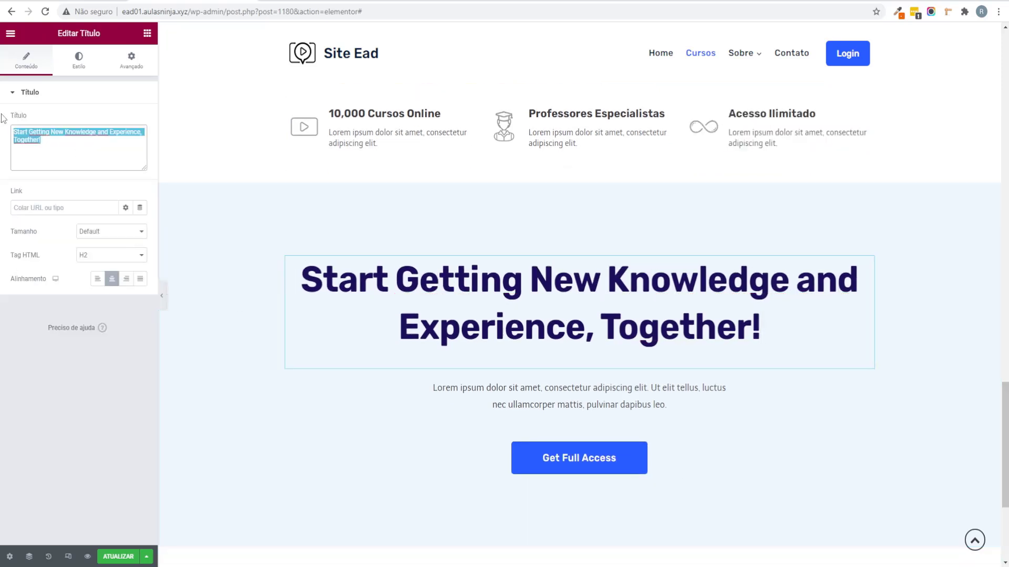
{"action": "type", "text": "Milhares de cu"}
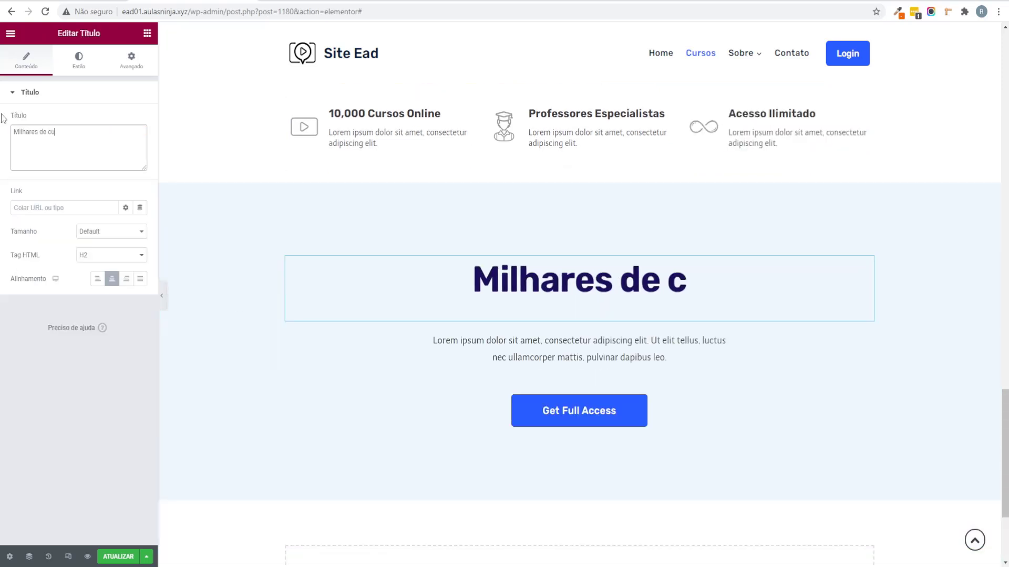
{"action": "type", "text": "rsos para você"}
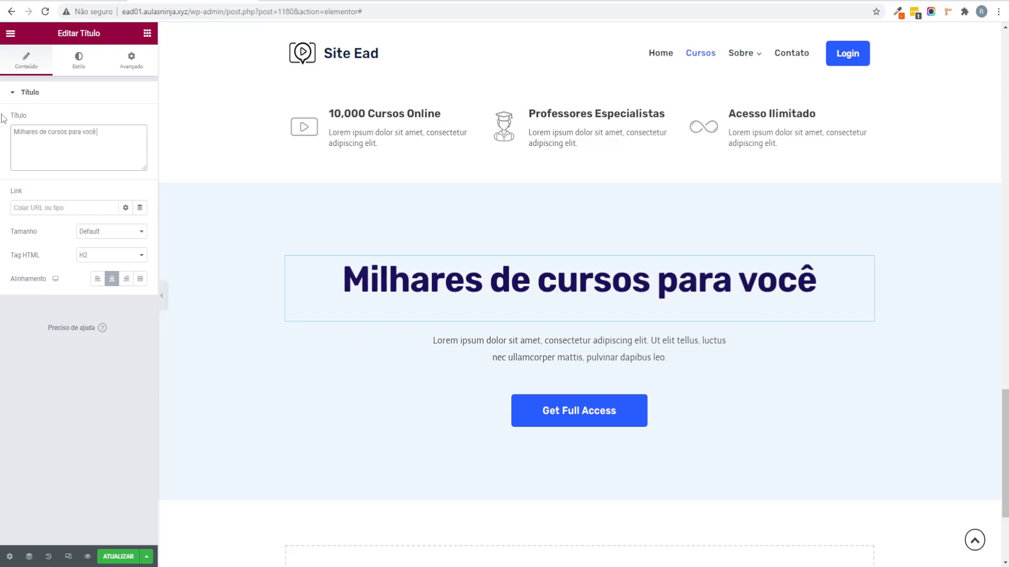
{"action": "type", "text": " começar hoje mesmo"}
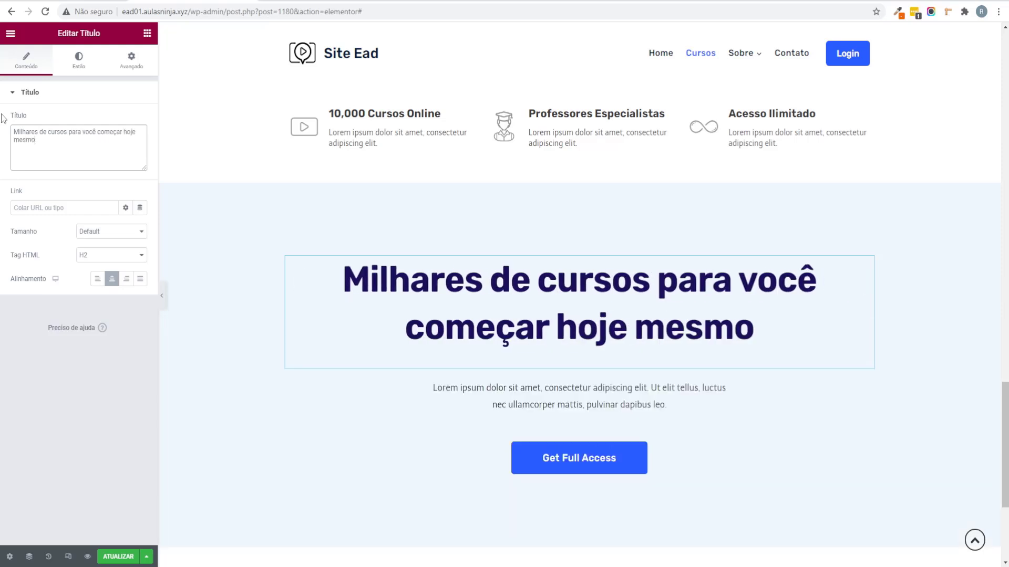
{"action": "type", "text": "!"}
{"action": "scroll", "coordinate": [608, 356], "scroll_direction": "down", "scroll_amount": 2}
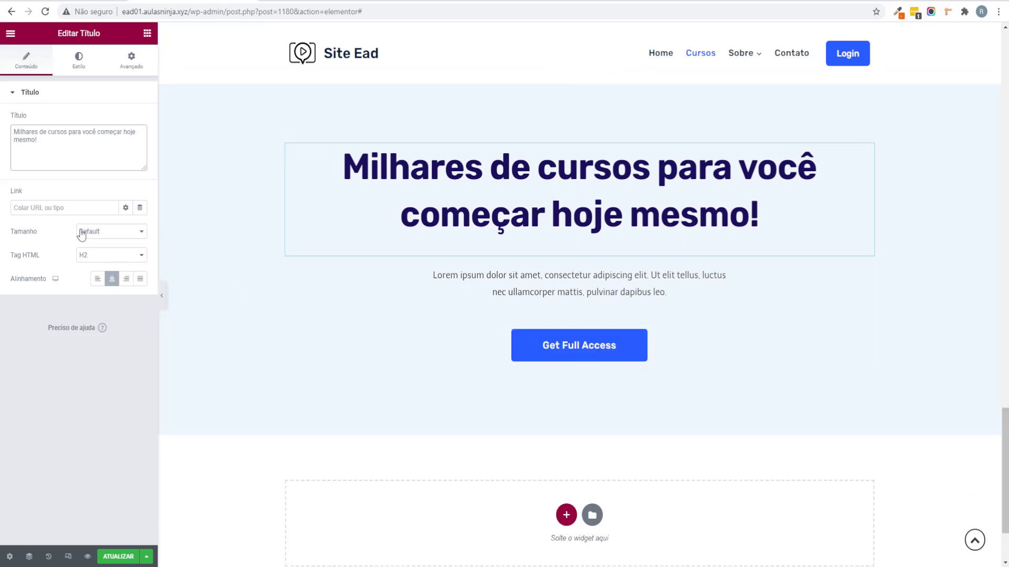
{"action": "left_click", "coordinate": [707, 334]}
{"action": "left_click_drag", "start_coordinate": [129, 144], "coordinate": [2, 137]}
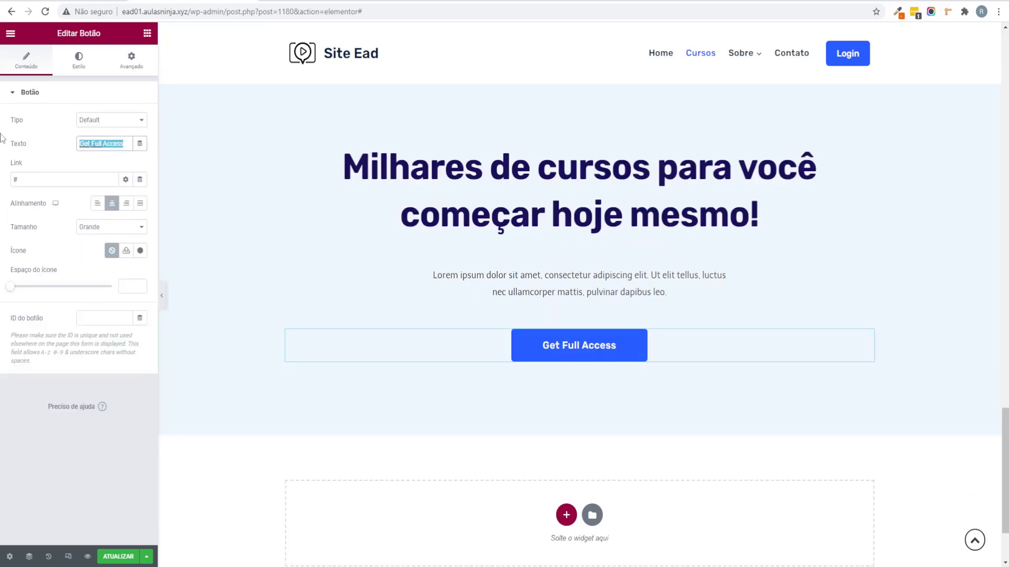
{"action": "type", "text": "Ver Cursos"}
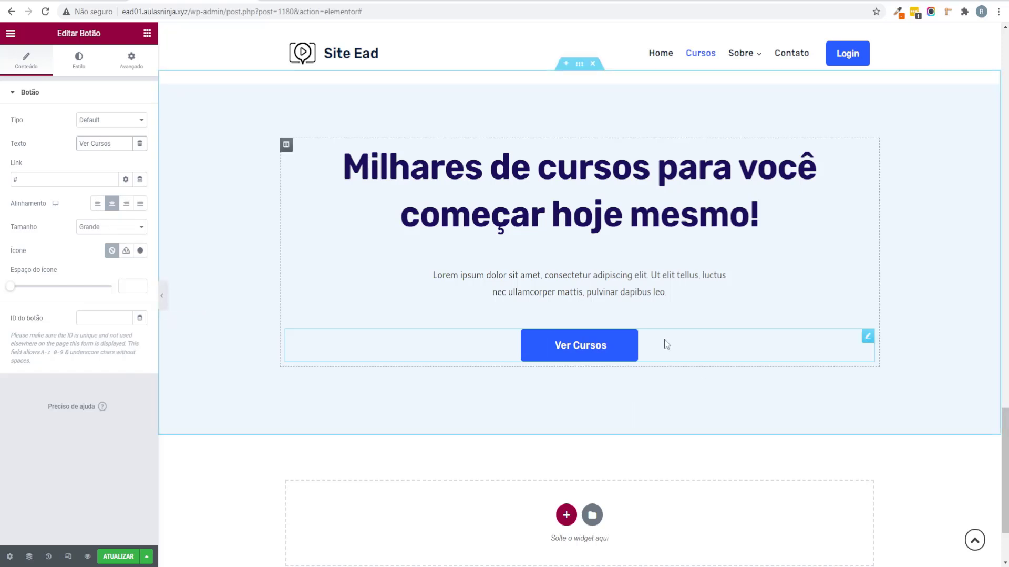
Step: Replace the CTA heading text with 'Você quer ser um instrutor?'
{"action": "scroll", "coordinate": [678, 350], "scroll_direction": "up", "scroll_amount": 2}
{"action": "scroll", "coordinate": [604, 357], "scroll_direction": "down", "scroll_amount": 2}
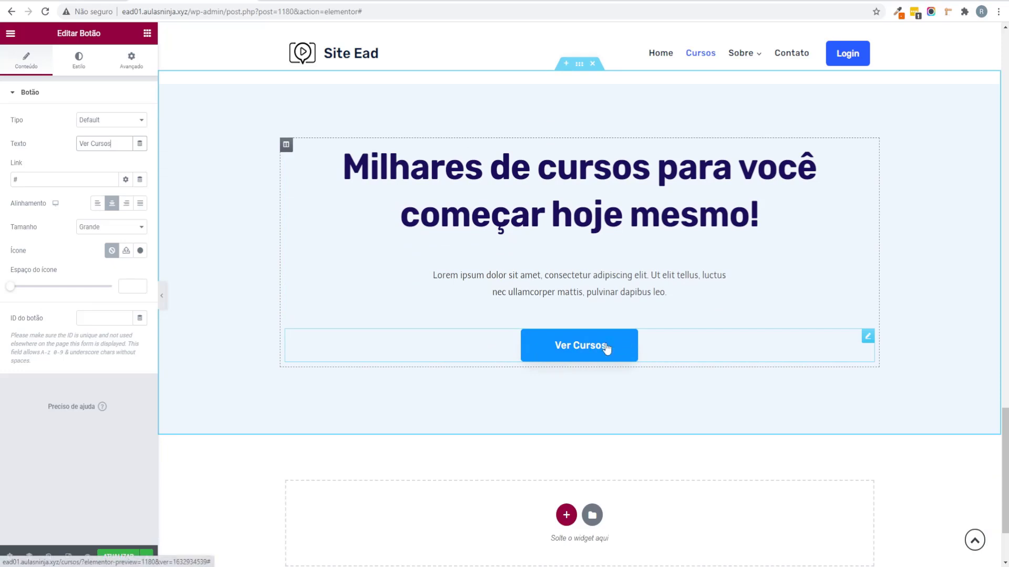
{"action": "left_click", "coordinate": [499, 218]}
{"action": "left_click", "coordinate": [45, 151]}
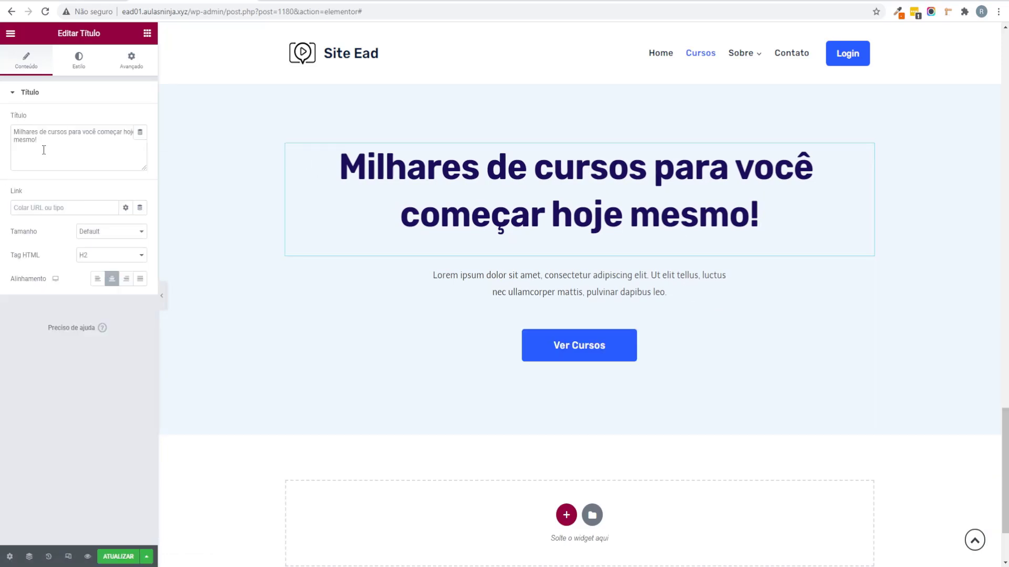
{"action": "key", "text": "ctrl+a"}
{"action": "type", "text": "Você que"}
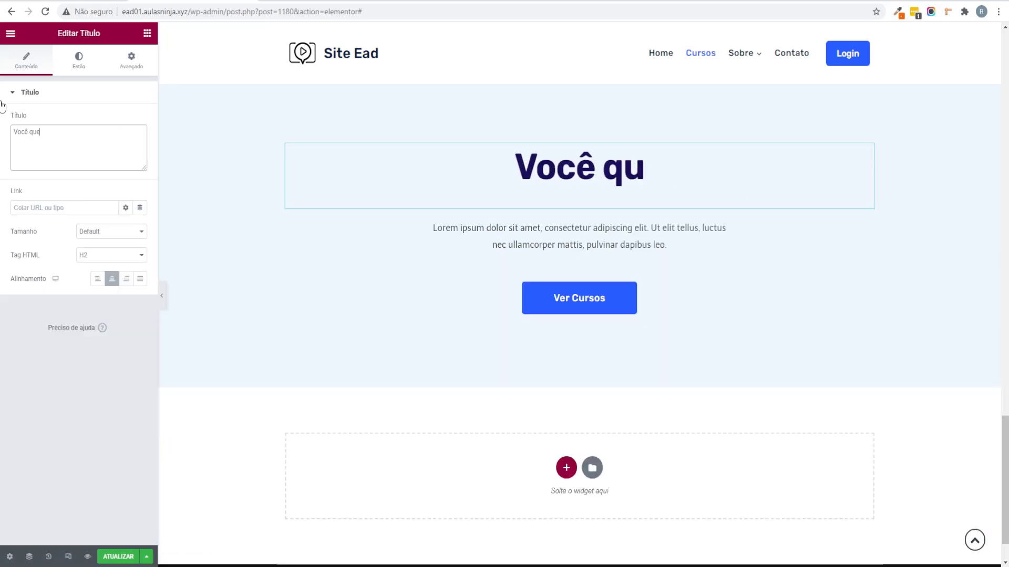
{"action": "type", "text": "r ser um instrutor?"}
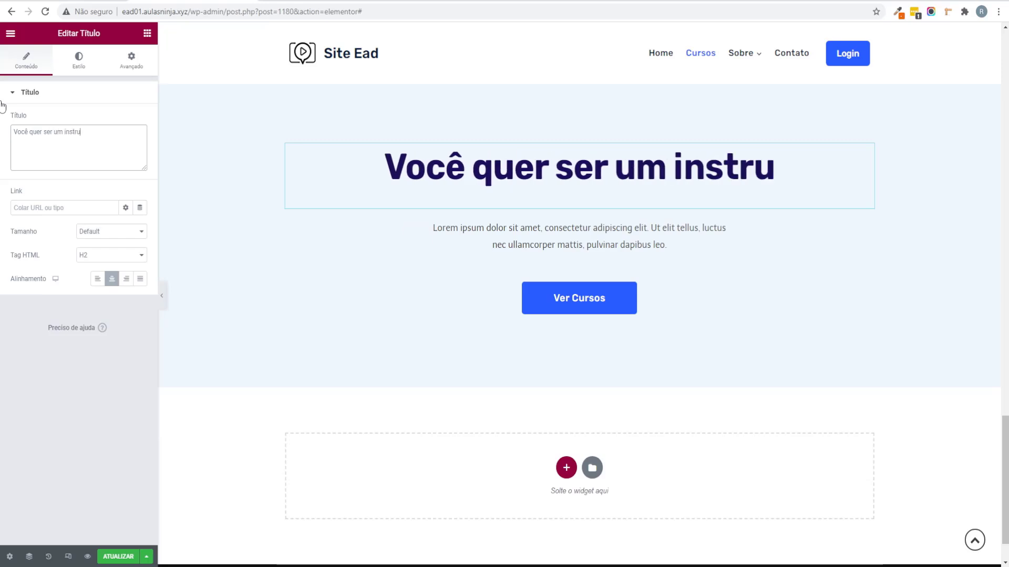
Step: Delete the whole call-to-action section and open the course listing grid's settings
{"action": "left_click", "coordinate": [526, 303]}
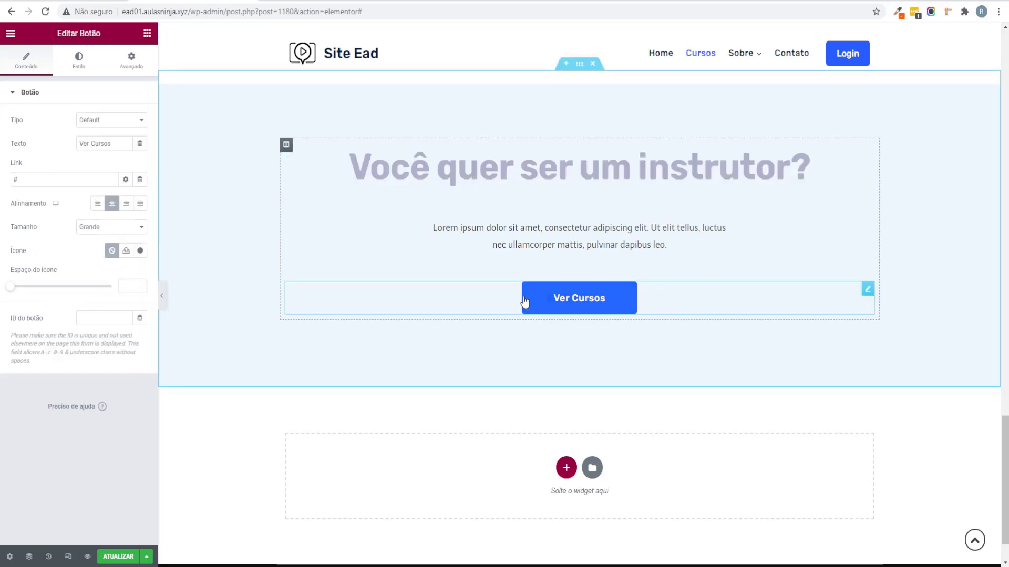
{"action": "scroll", "coordinate": [648, 279], "scroll_direction": "up", "scroll_amount": 2}
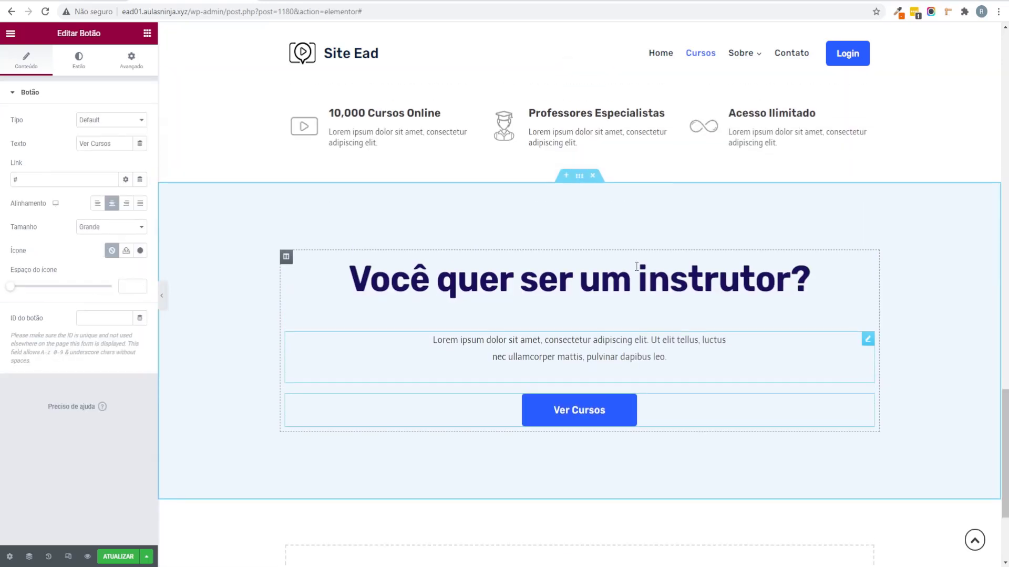
{"action": "left_click", "coordinate": [592, 177]}
{"action": "scroll", "coordinate": [459, 326], "scroll_direction": "up", "scroll_amount": 4}
{"action": "scroll", "coordinate": [458, 326], "scroll_direction": "up", "scroll_amount": 15}
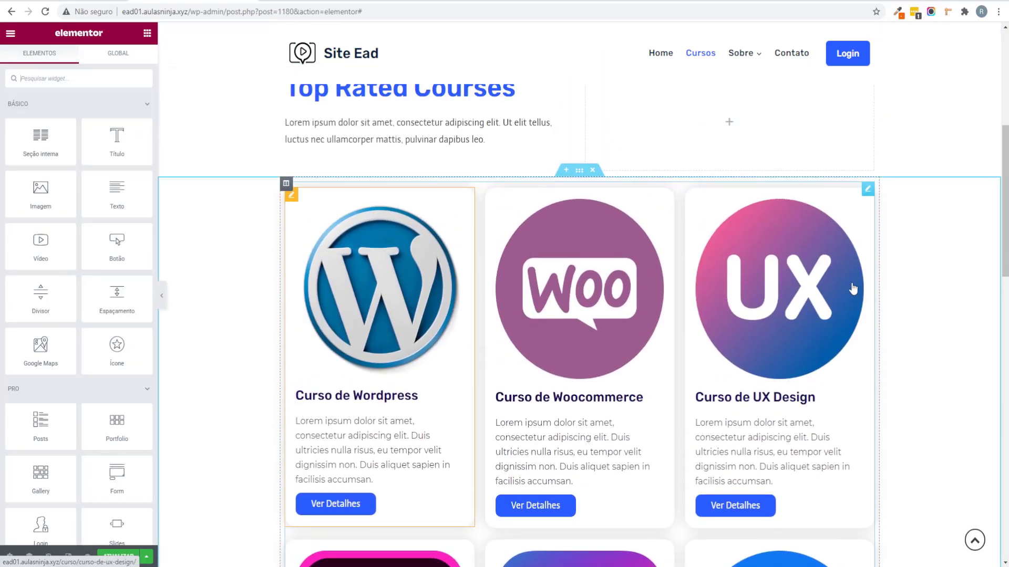
{"action": "left_click", "coordinate": [867, 190]}
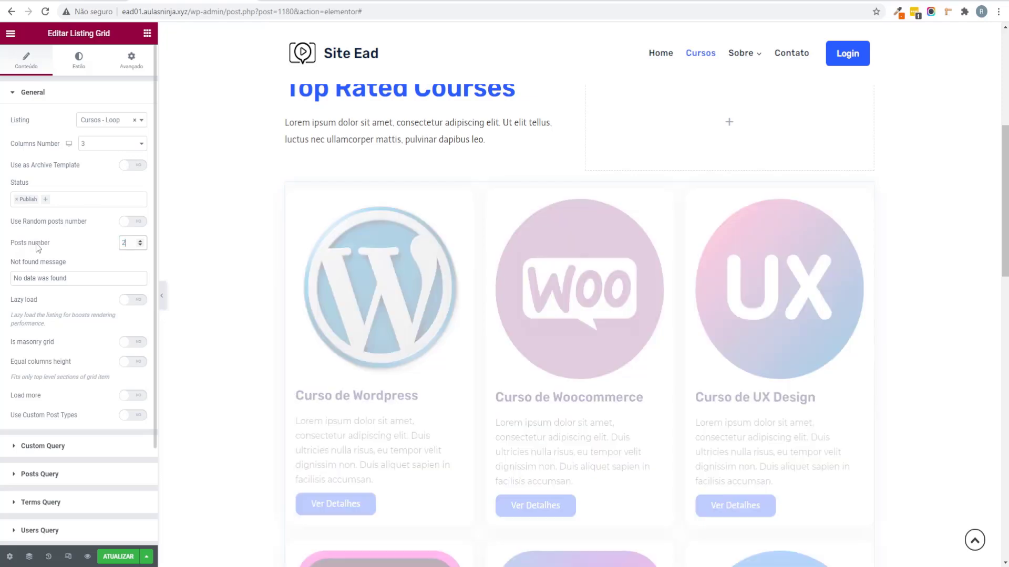
Step: Set the listing grid's posts number to 200 and save the page
{"action": "type", "text": "2000"}
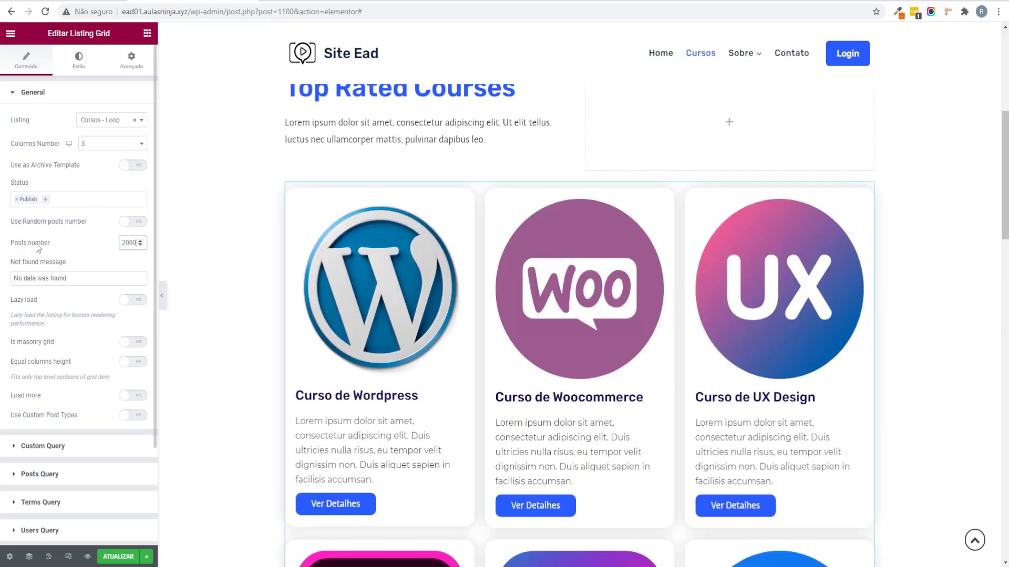
{"action": "scroll", "coordinate": [469, 128], "scroll_direction": "down", "scroll_amount": 6}
{"action": "scroll", "coordinate": [469, 127], "scroll_direction": "down", "scroll_amount": 10}
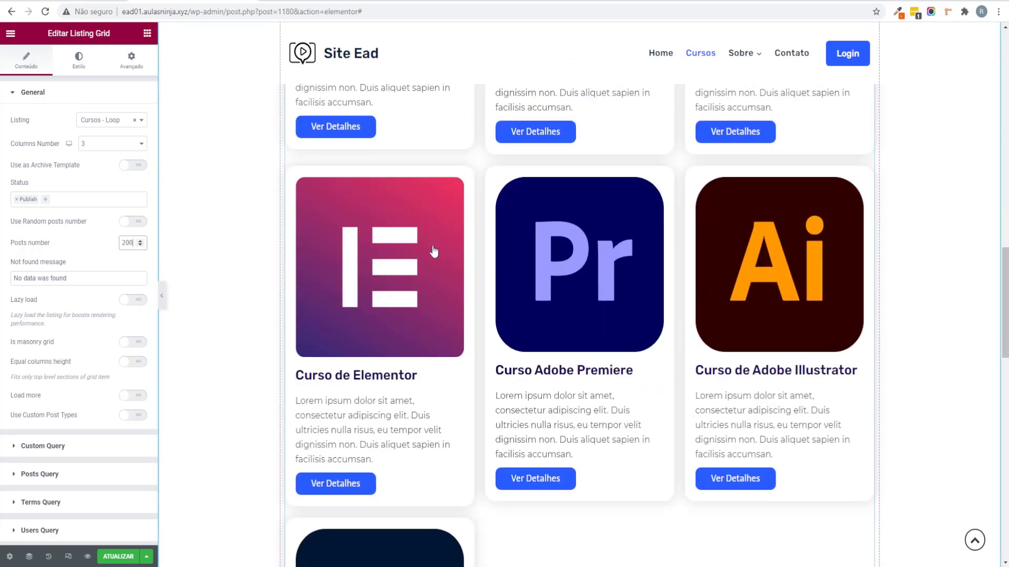
{"action": "scroll", "coordinate": [841, 389], "scroll_direction": "up", "scroll_amount": 10}
{"action": "scroll", "coordinate": [834, 386], "scroll_direction": "up", "scroll_amount": 8}
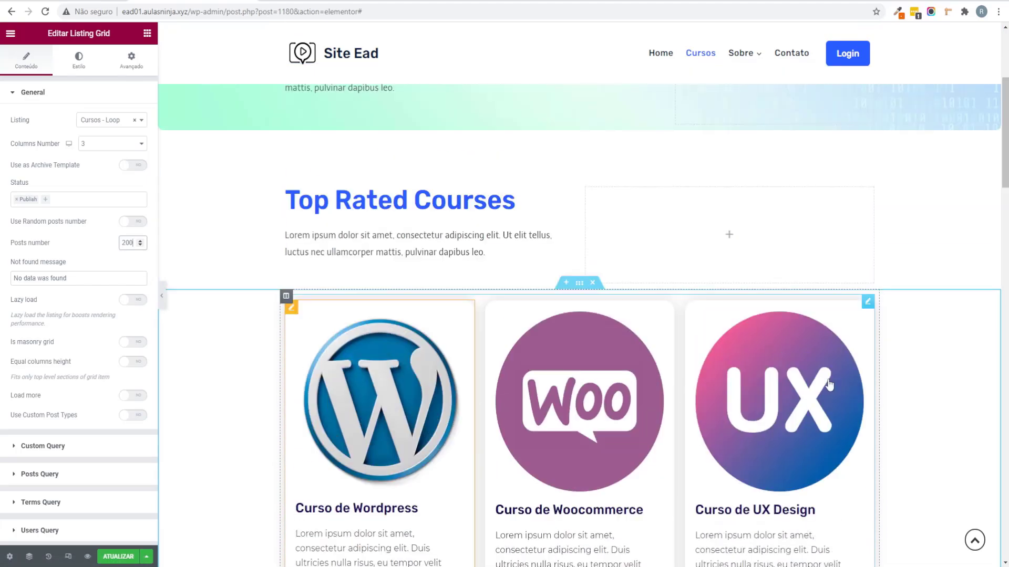
{"action": "scroll", "coordinate": [821, 386], "scroll_direction": "down", "scroll_amount": 4}
{"action": "scroll", "coordinate": [588, 310], "scroll_direction": "up", "scroll_amount": 3}
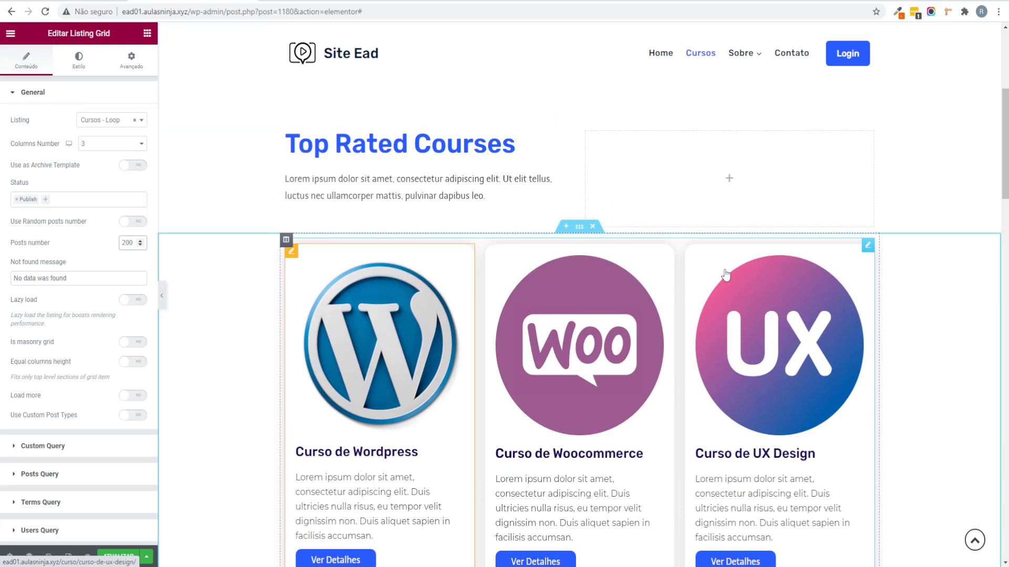
{"action": "left_click", "coordinate": [130, 558]}
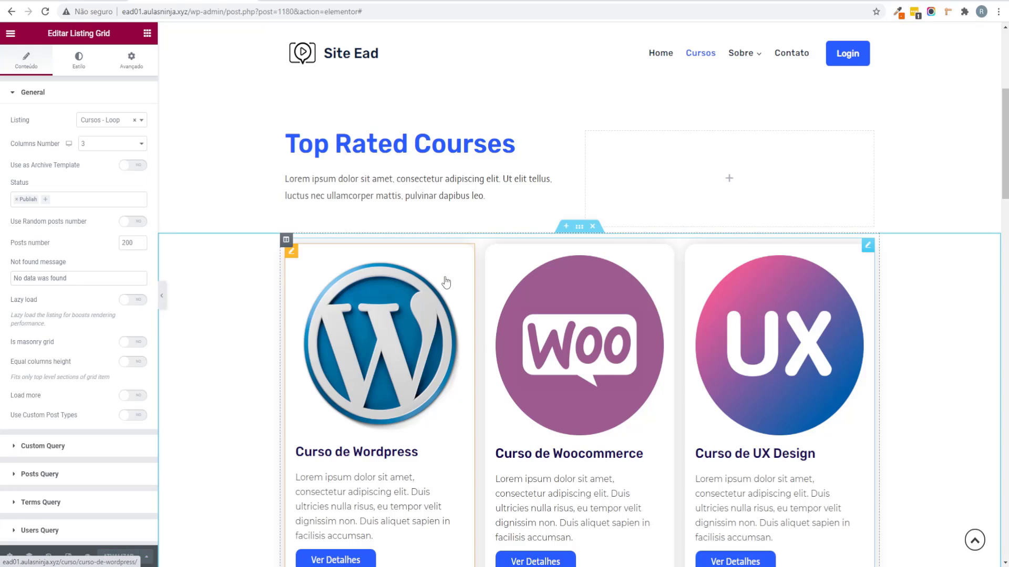
Step: Select the Top Rated Courses heading, then go to the site's home page
{"action": "scroll", "coordinate": [488, 395], "scroll_direction": "up", "scroll_amount": 4}
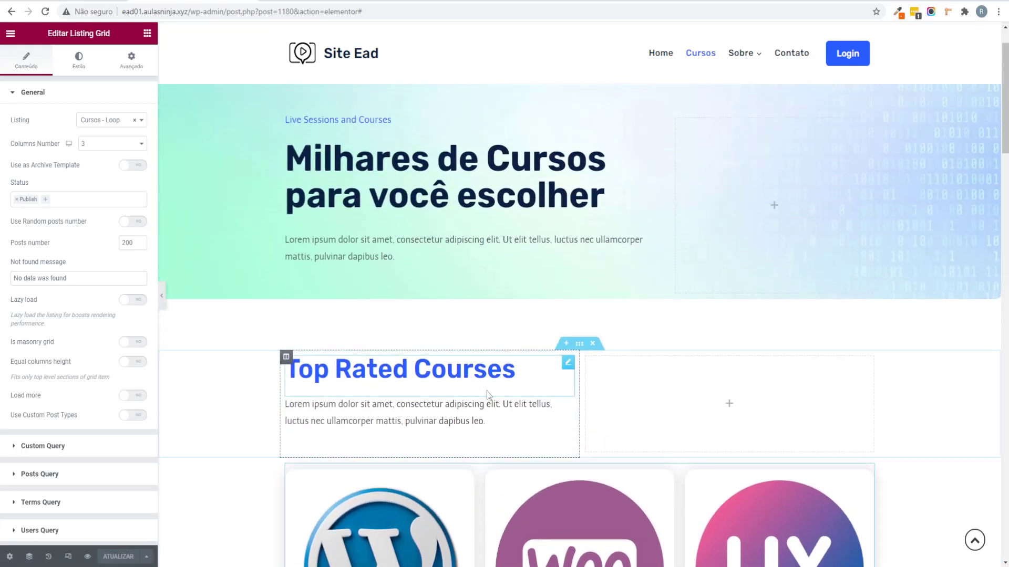
{"action": "left_click", "coordinate": [487, 395]}
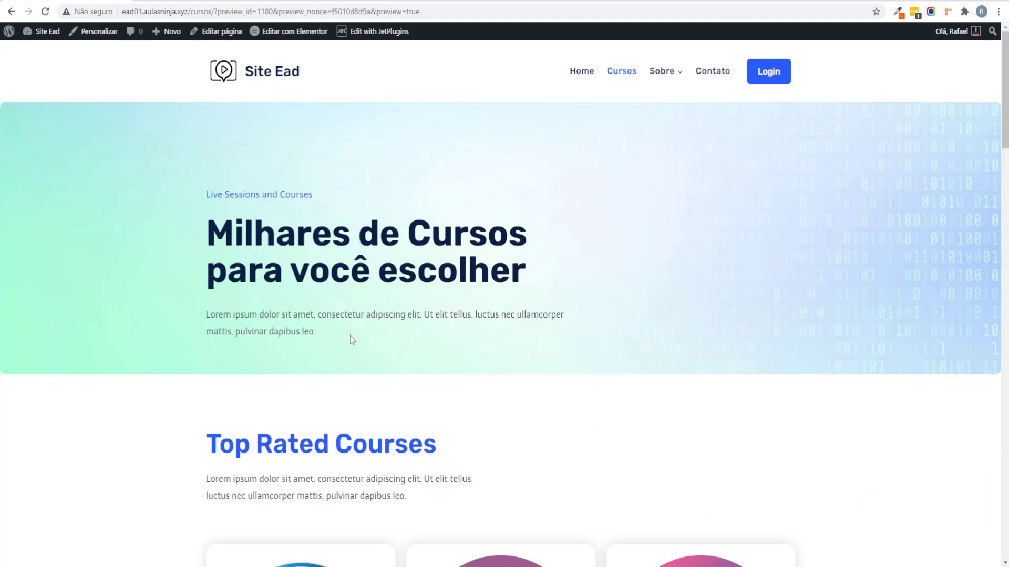
{"action": "scroll", "coordinate": [337, 346], "scroll_direction": "down", "scroll_amount": 2}
{"action": "scroll", "coordinate": [294, 210], "scroll_direction": "up", "scroll_amount": 2}
{"action": "left_click", "coordinate": [252, 79]}
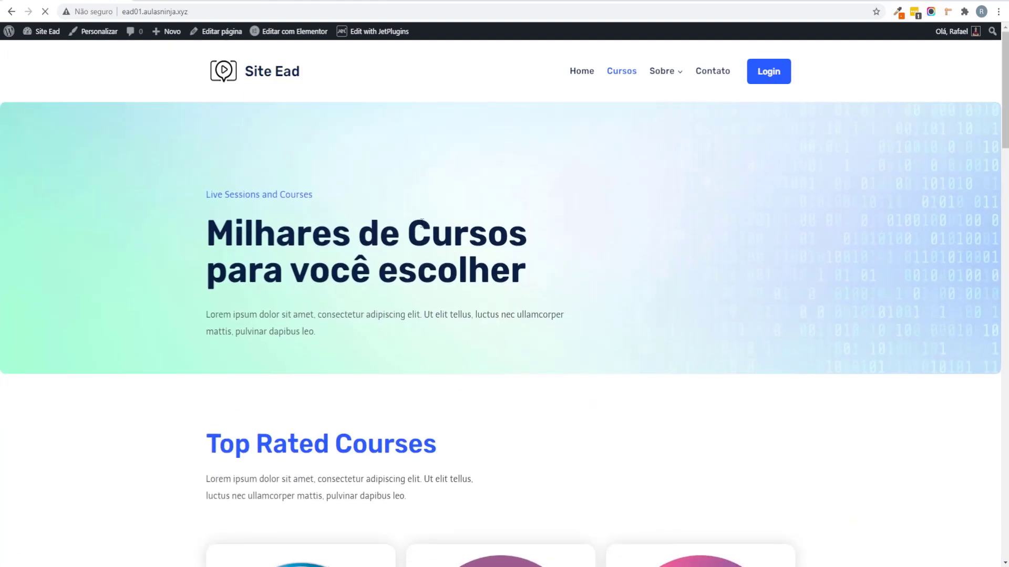
Step: Rename the Top Rated Courses heading to 'Cursos Completos', fixing the capitalisation, and save
{"action": "scroll", "coordinate": [422, 222], "scroll_direction": "down", "scroll_amount": 6}
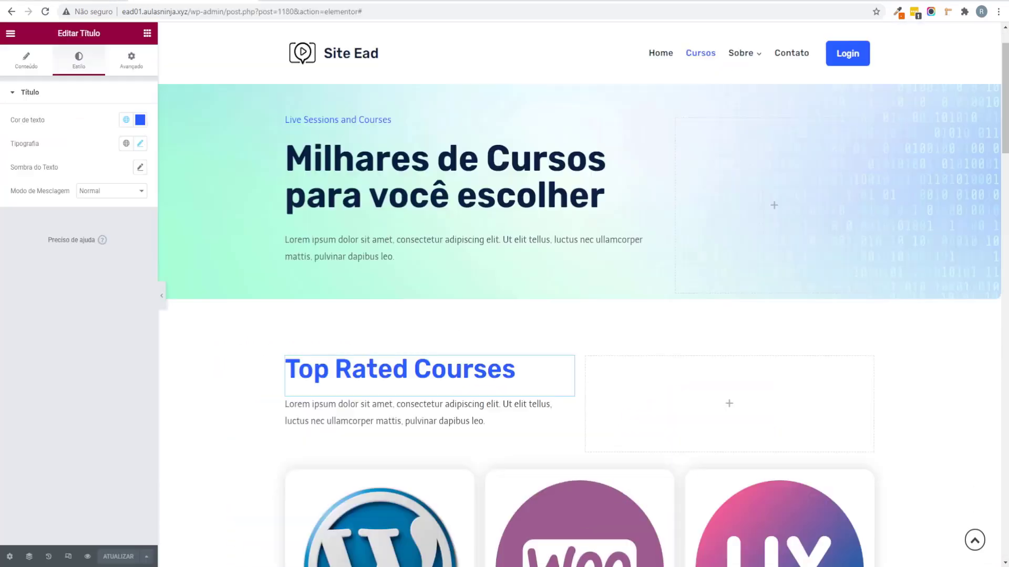
{"action": "left_click", "coordinate": [38, 72]}
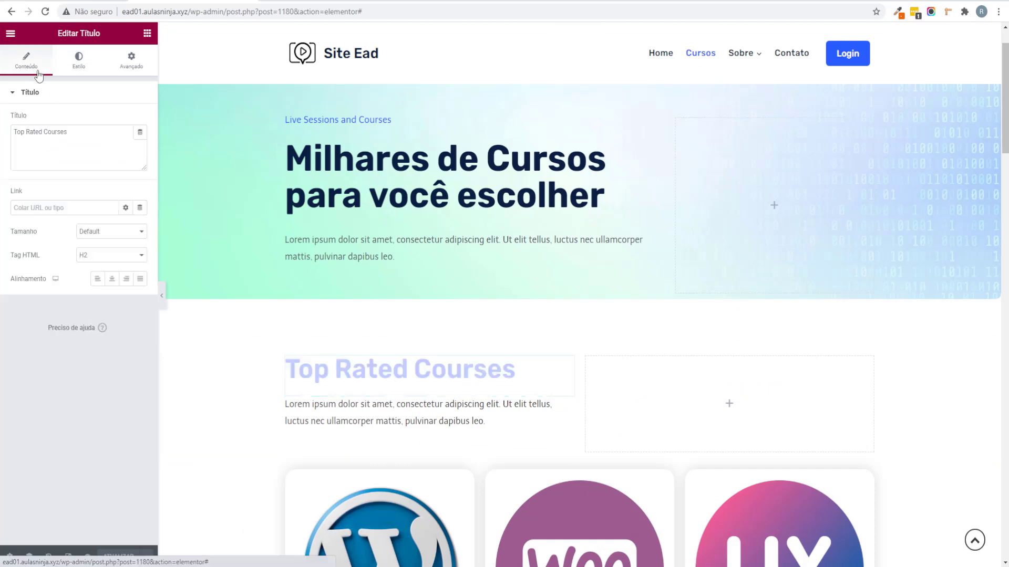
{"action": "left_click", "coordinate": [87, 141]}
{"action": "key", "text": "ctrl+a"}
{"action": "type", "text": "Cursos CO"}
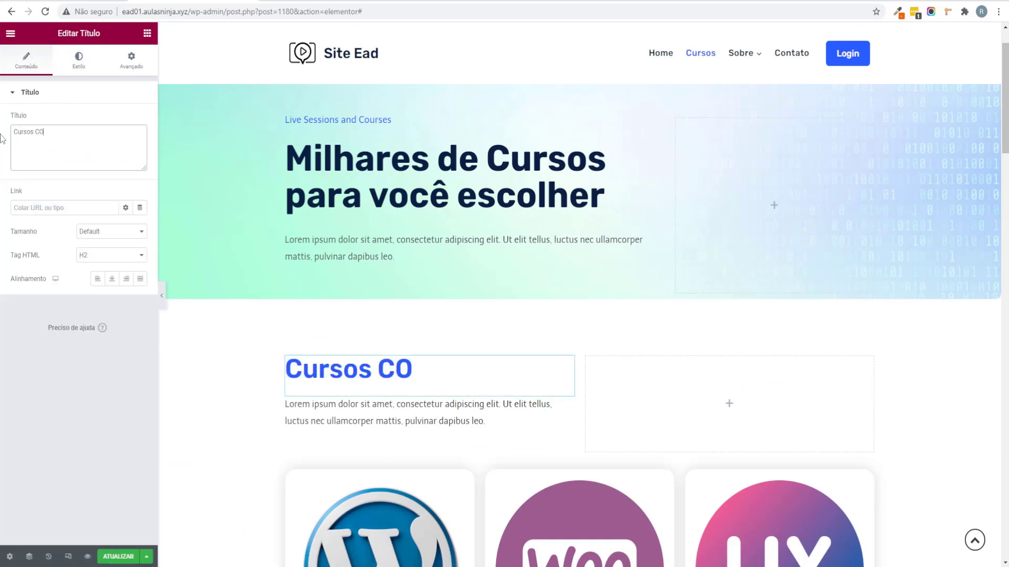
{"action": "type", "text": "mpletos"}
{"action": "left_click", "coordinate": [43, 130]}
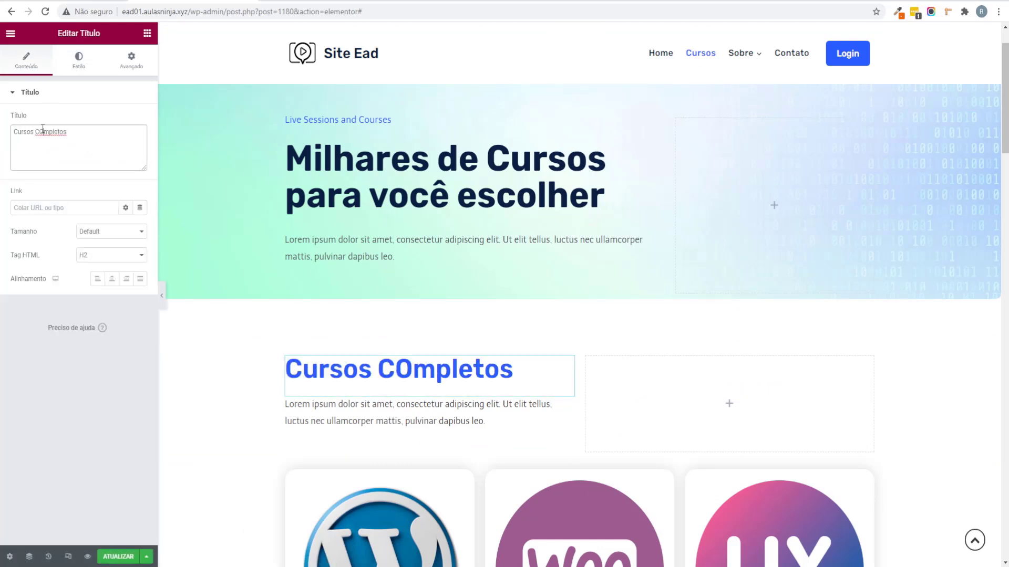
{"action": "key", "text": "BackSpace"}
{"action": "type", "text": "o"}
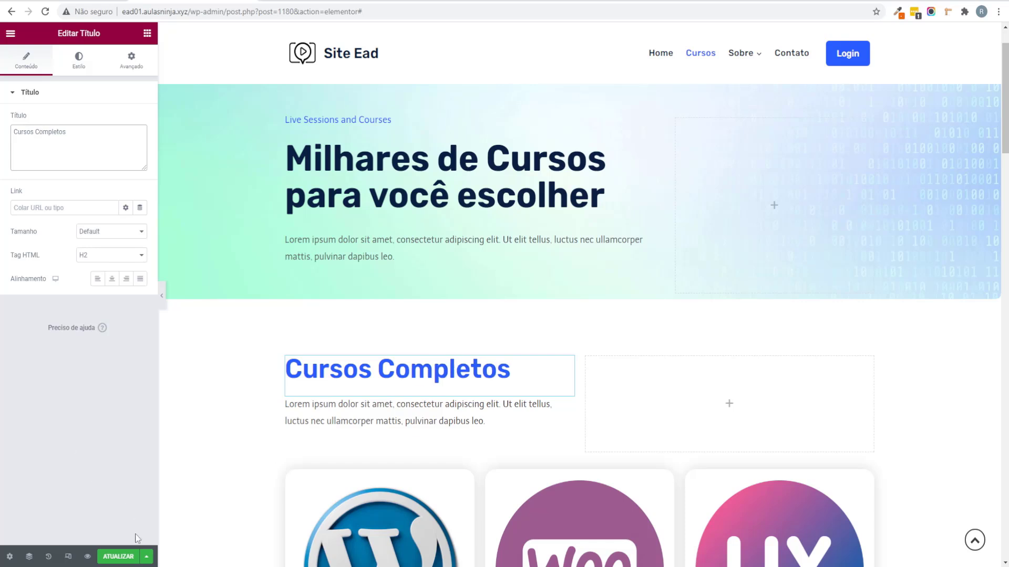
{"action": "left_click", "coordinate": [134, 555]}
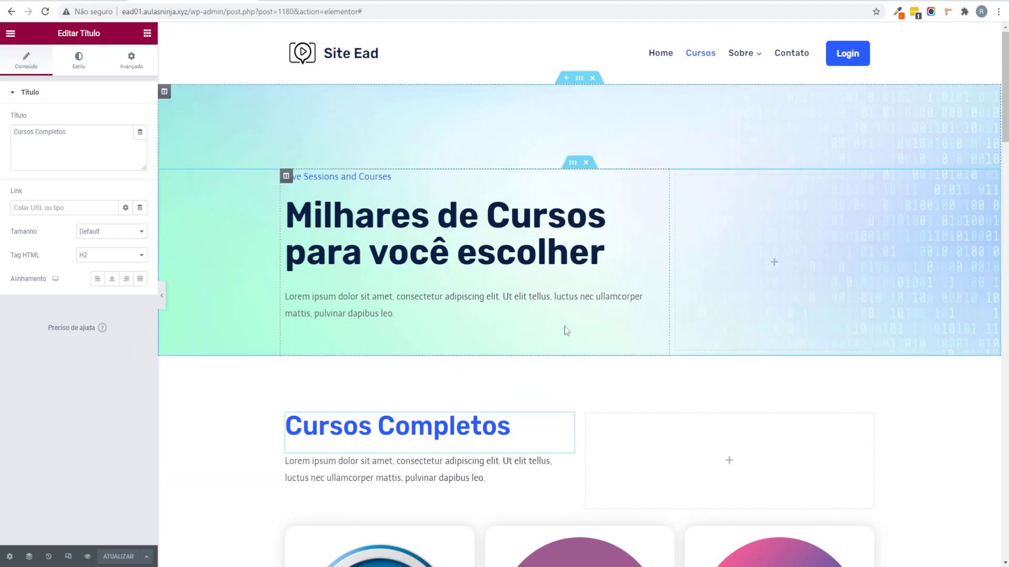
{"action": "scroll", "coordinate": [559, 330], "scroll_direction": "down", "scroll_amount": 5}
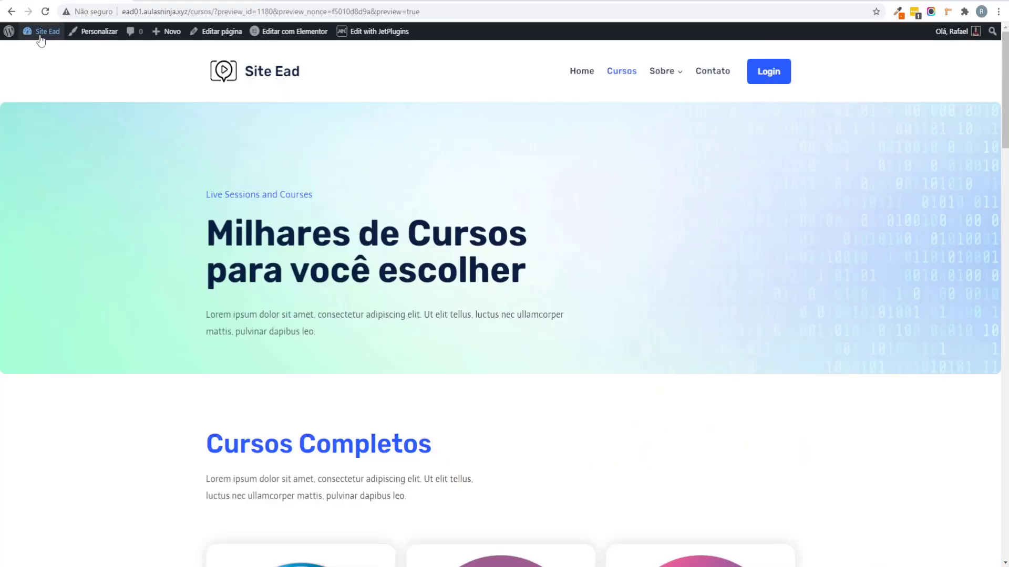
Step: Go to the WordPress dashboard and the Crocoblock Update & Installation page
{"action": "mouse_move", "coordinate": [40, 32]}
{"action": "left_click", "coordinate": [41, 49]}
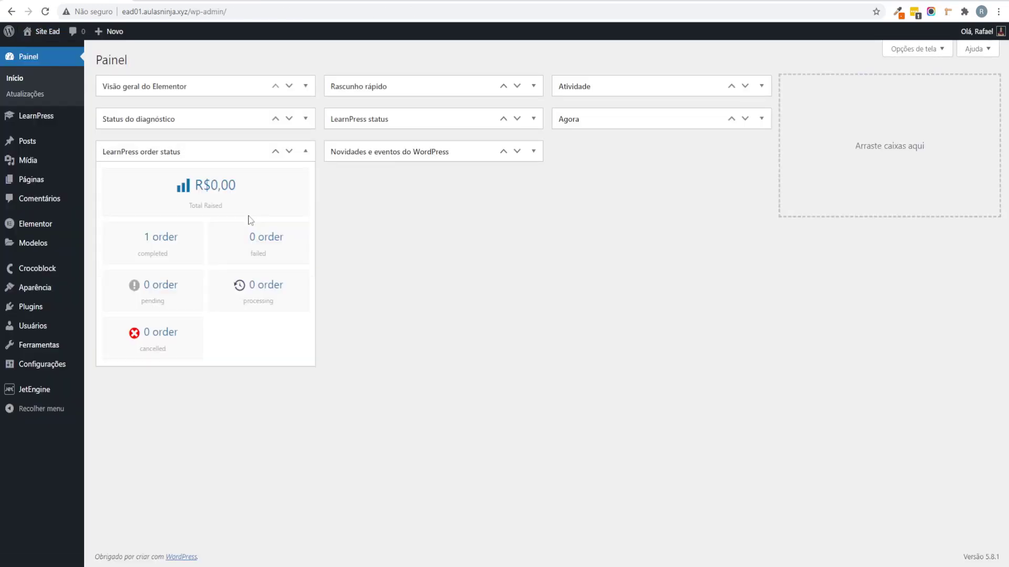
{"action": "mouse_move", "coordinate": [70, 390]}
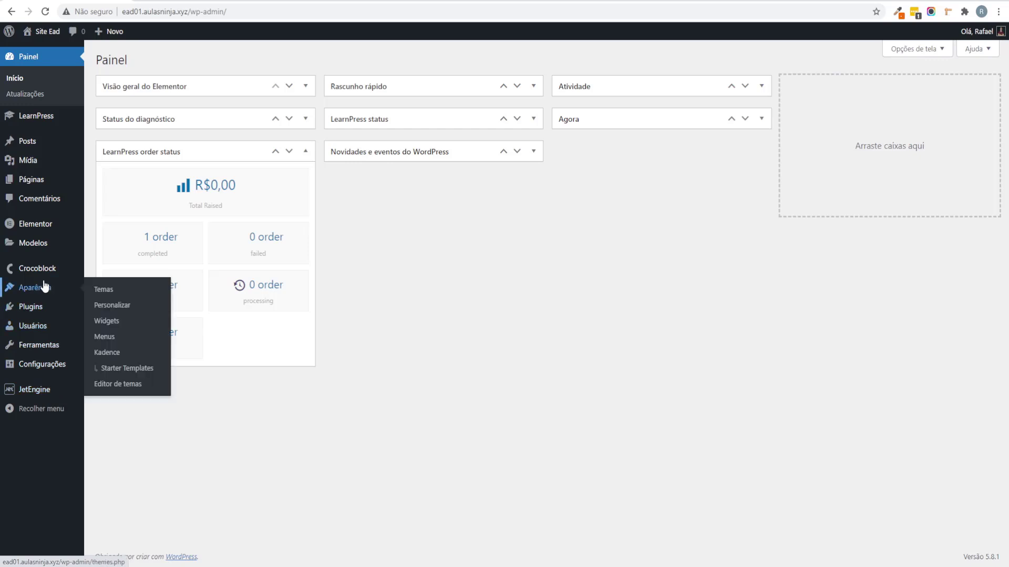
{"action": "mouse_move", "coordinate": [47, 272]}
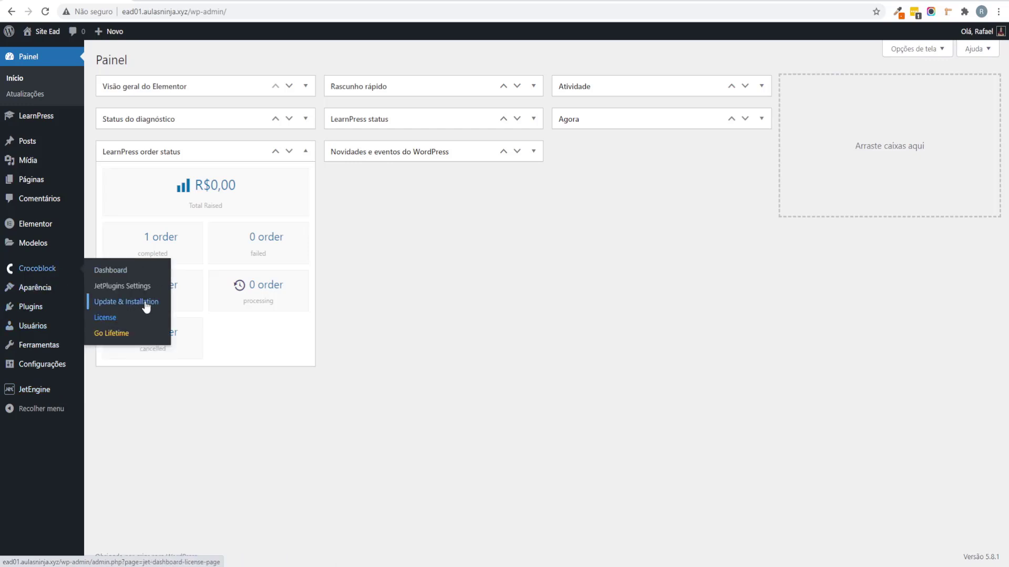
{"action": "left_click", "coordinate": [139, 303]}
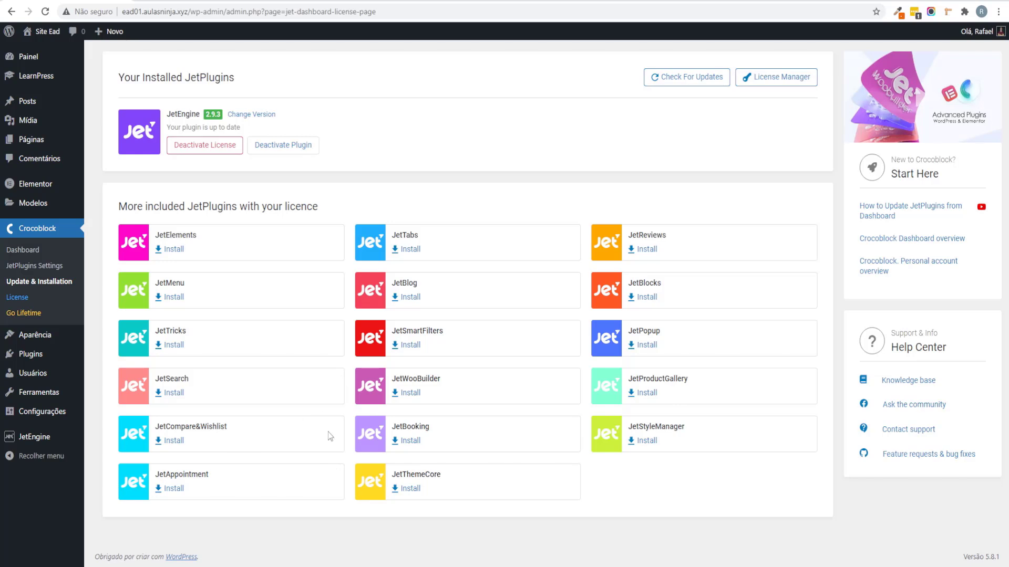
Step: Find JetSmartFilters on the page, install it, and activate it
{"action": "key", "text": "ctrl+f"}
{"action": "type", "text": "smart"}
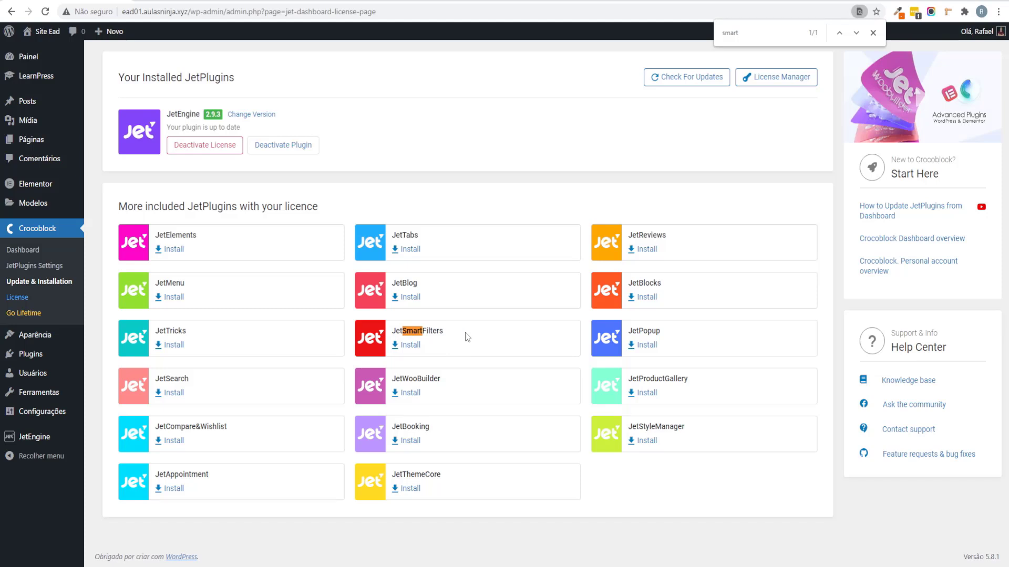
{"action": "left_click", "coordinate": [411, 349]}
{"action": "left_click", "coordinate": [873, 33]}
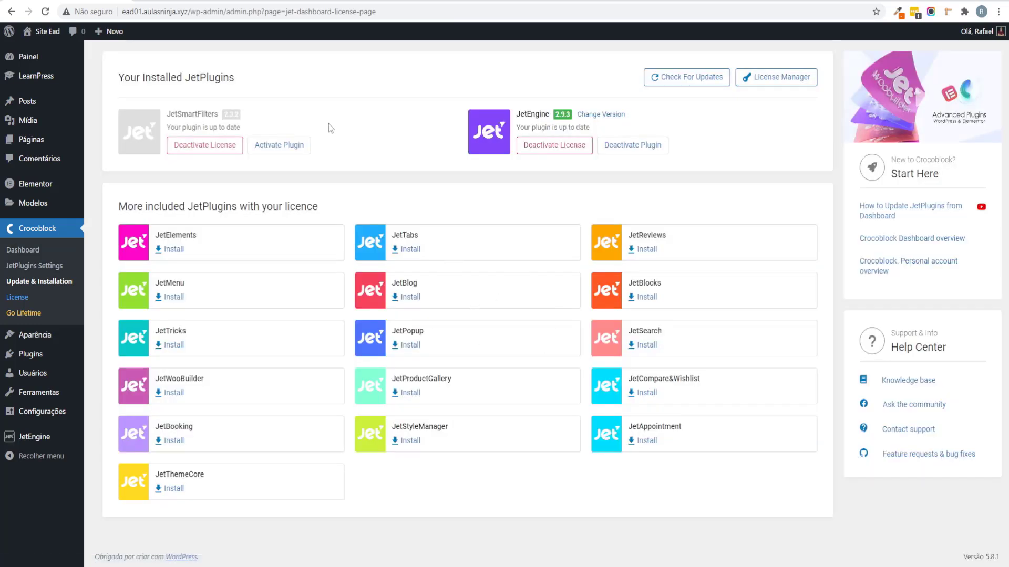
{"action": "left_click", "coordinate": [302, 148]}
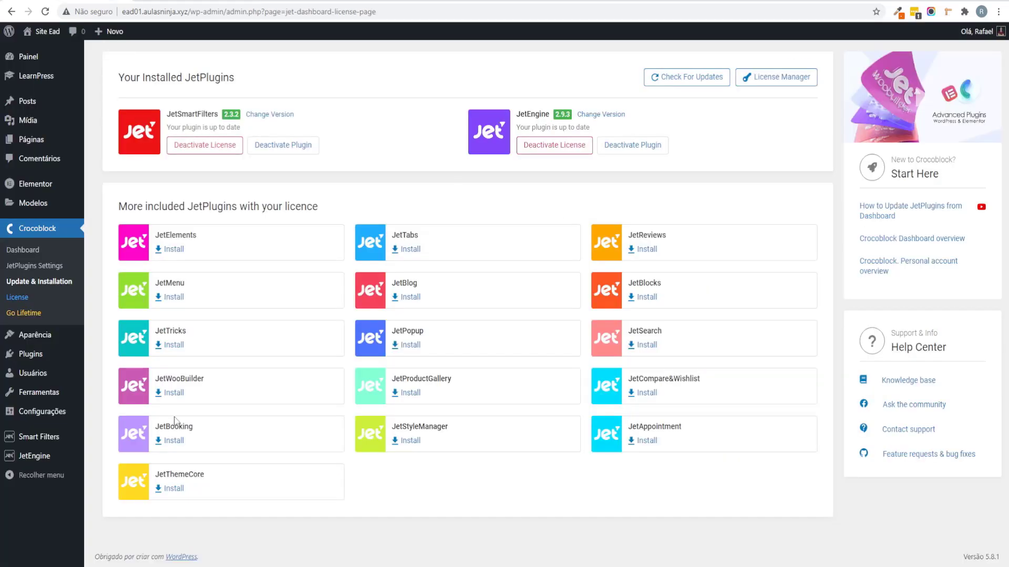
Step: Create a new smart filter titled 'Filtro de Categoria', reusing the title as its labels
{"action": "mouse_move", "coordinate": [72, 440]}
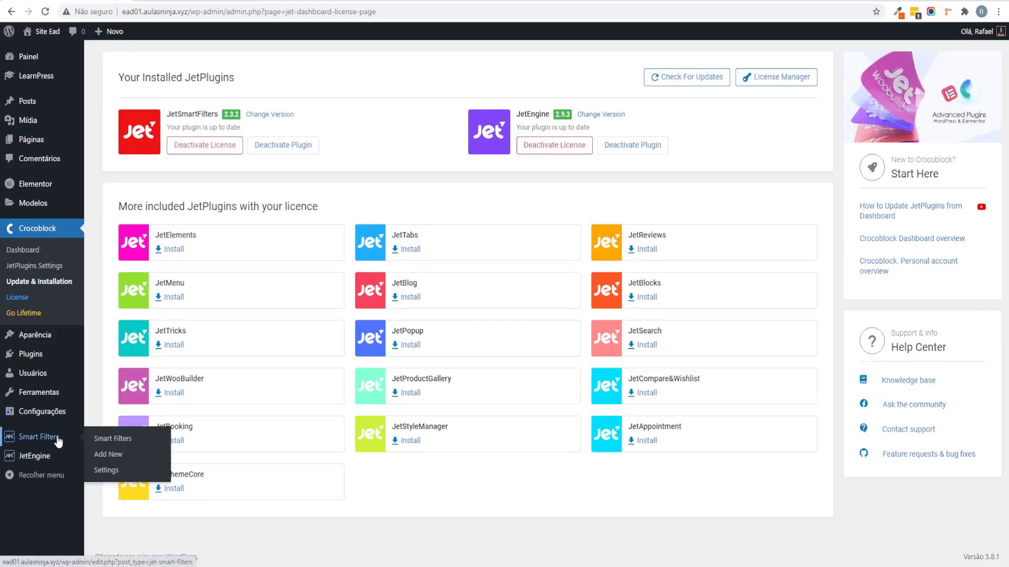
{"action": "left_click", "coordinate": [157, 455]}
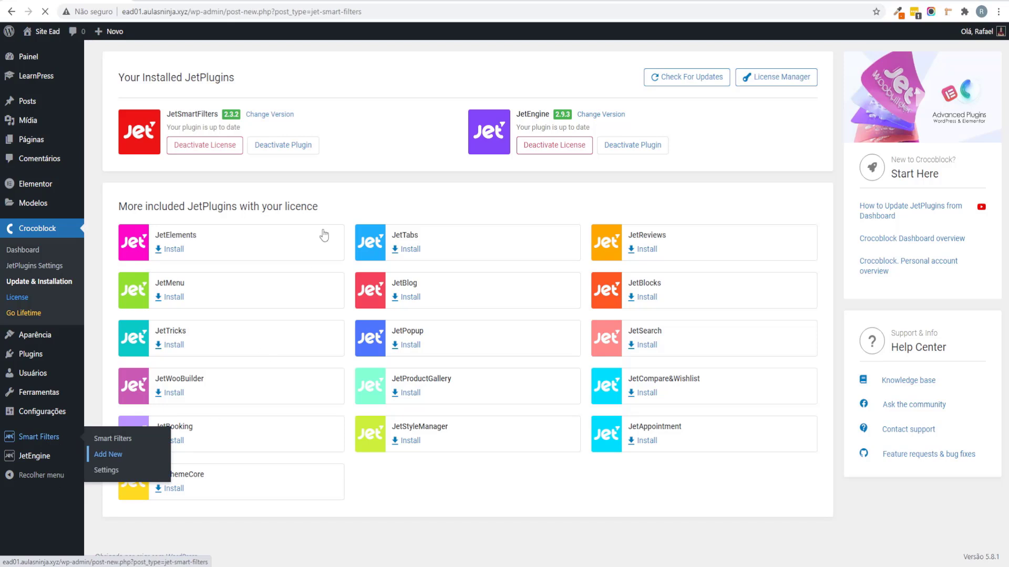
{"action": "type", "text": "Filtr"}
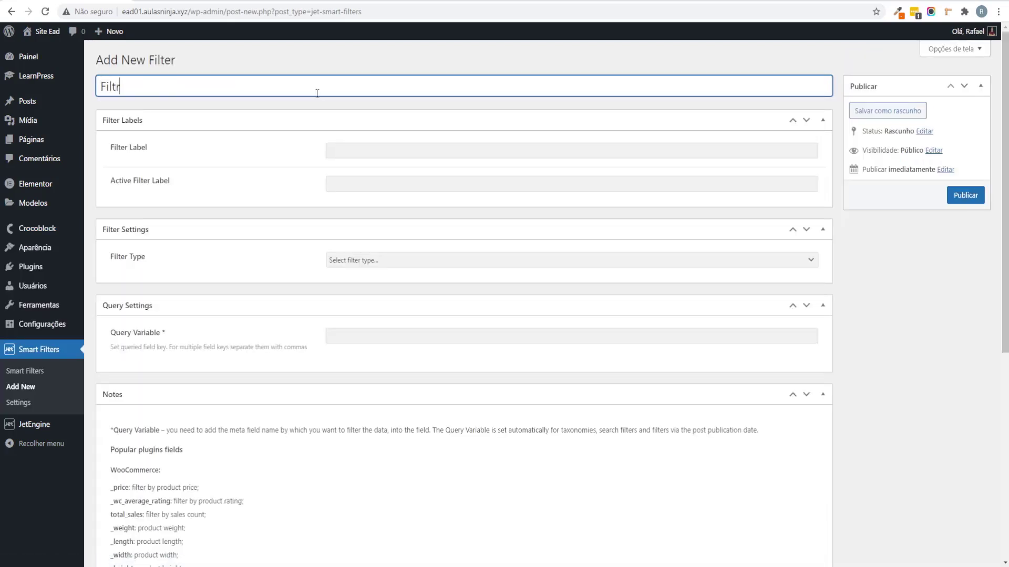
{"action": "type", "text": "o de Categoria"}
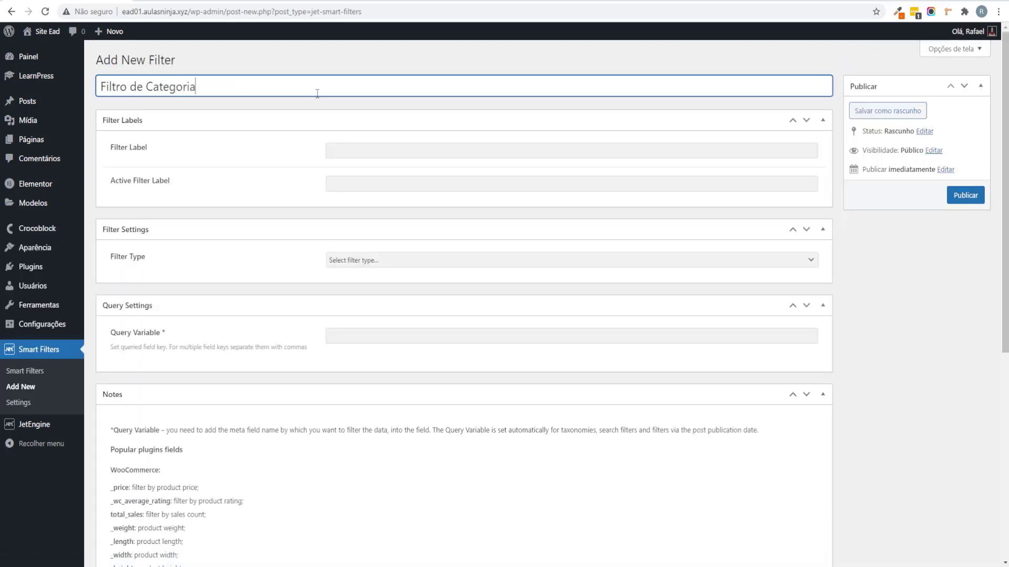
{"action": "key", "text": "ctrl+a"}
{"action": "key", "text": "ctrl+c"}
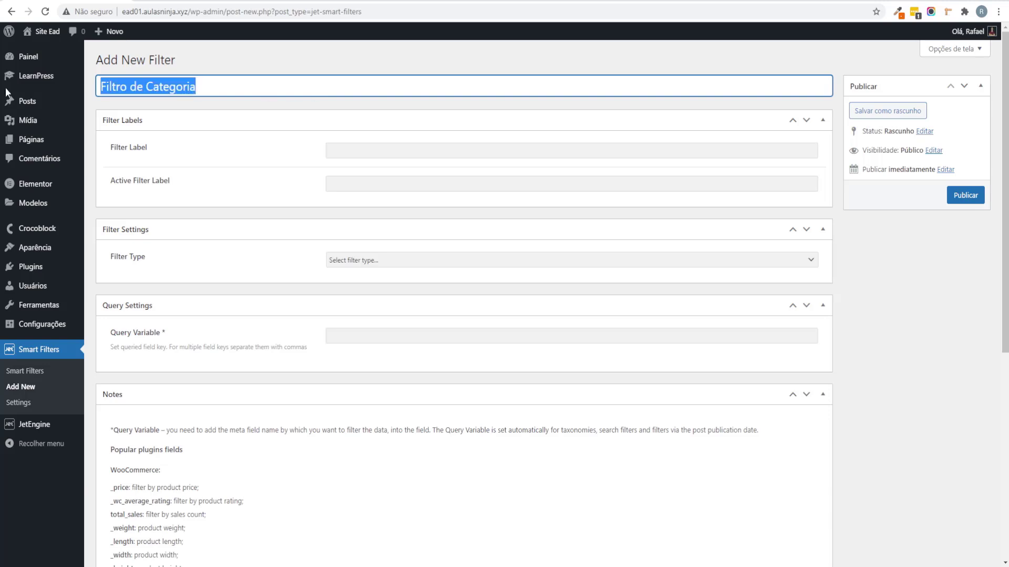
{"action": "left_click", "coordinate": [393, 163]}
{"action": "left_click", "coordinate": [383, 185]}
{"action": "key", "text": "ctrl+v"}
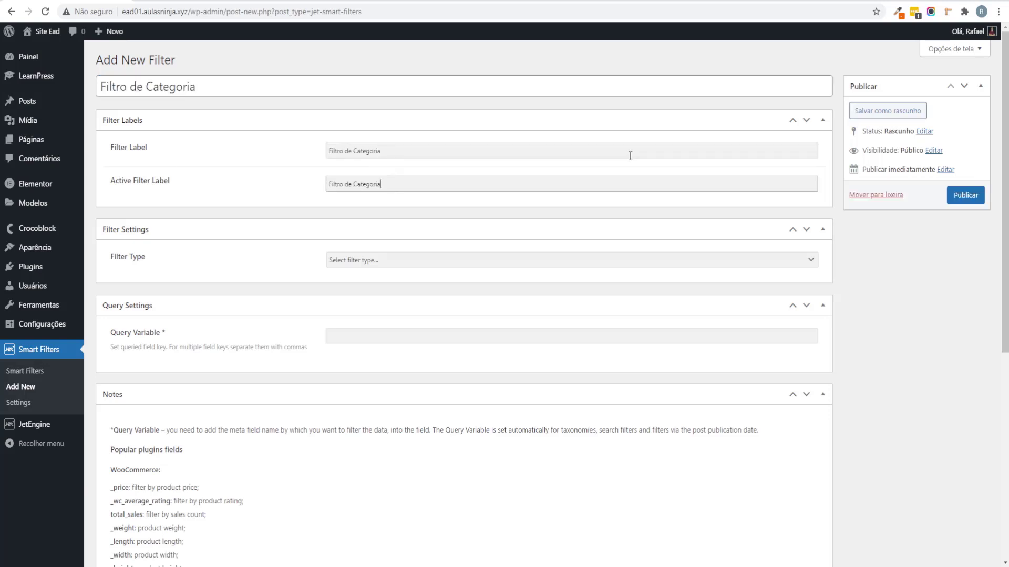
Step: Make the filter a Checkboxes list with Taxonomies as its data source
{"action": "scroll", "coordinate": [281, 188], "scroll_direction": "down", "scroll_amount": 1}
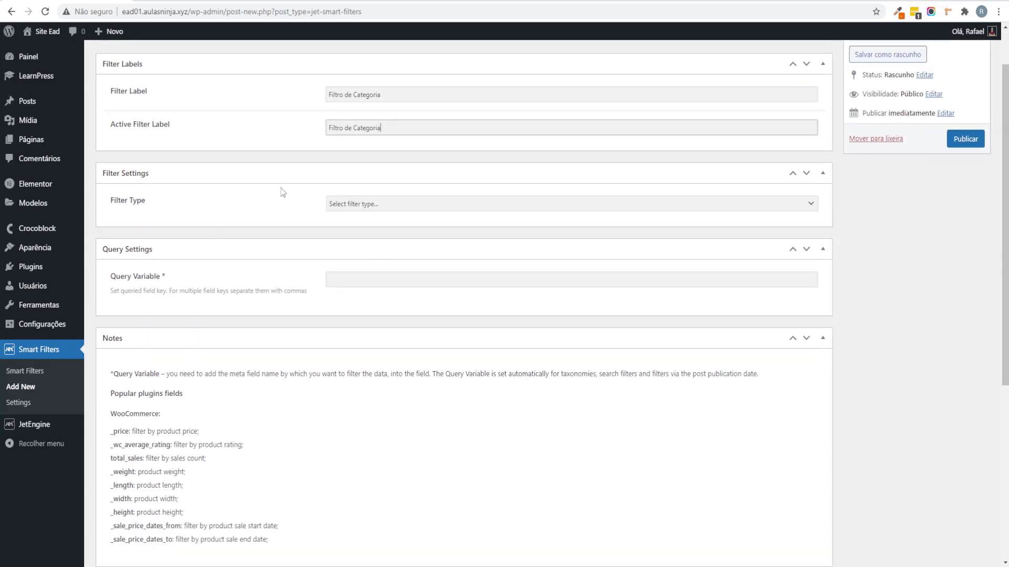
{"action": "left_click", "coordinate": [409, 205]}
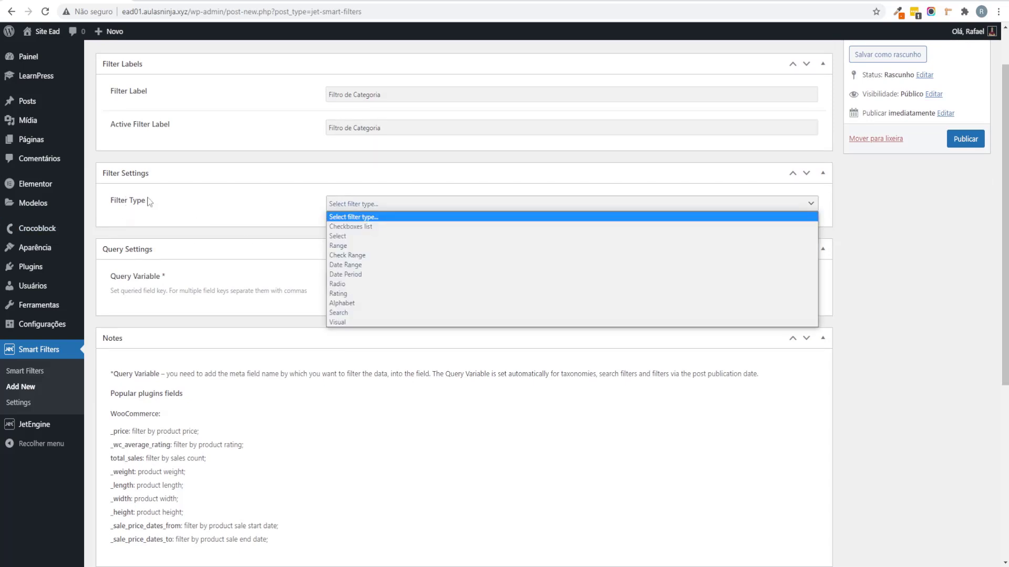
{"action": "left_click", "coordinate": [370, 227]}
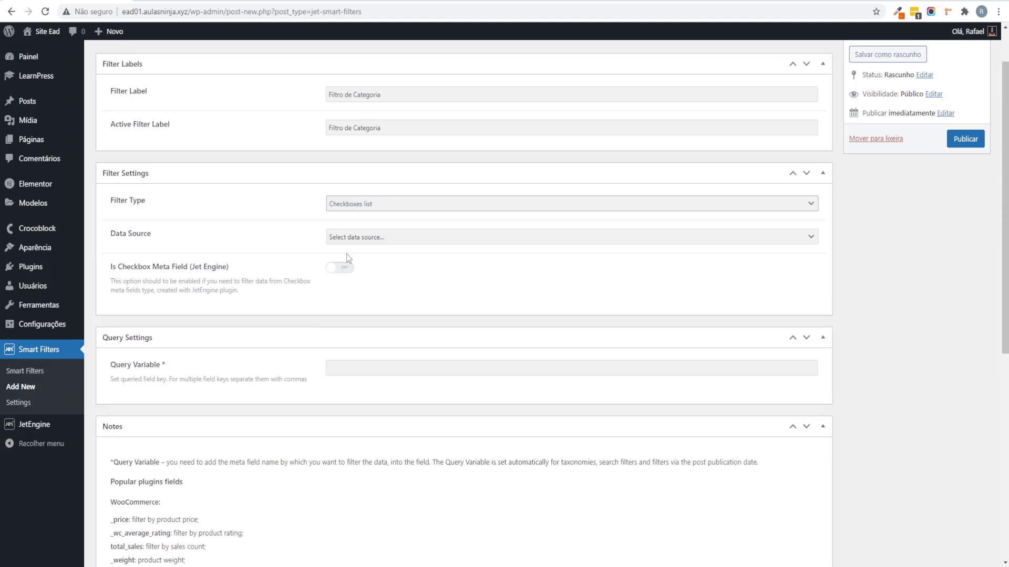
{"action": "left_click", "coordinate": [360, 239]}
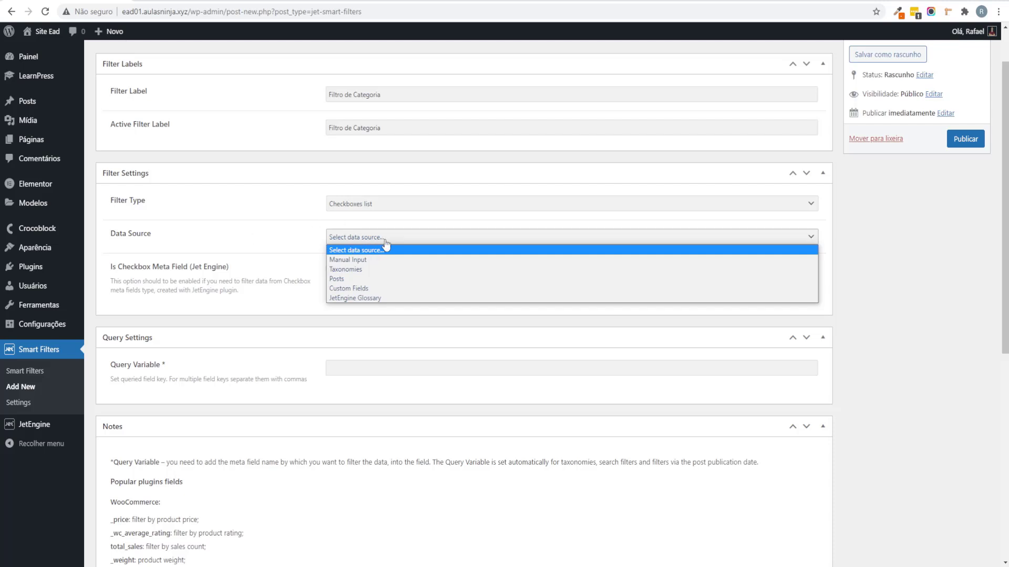
{"action": "left_click", "coordinate": [366, 269]}
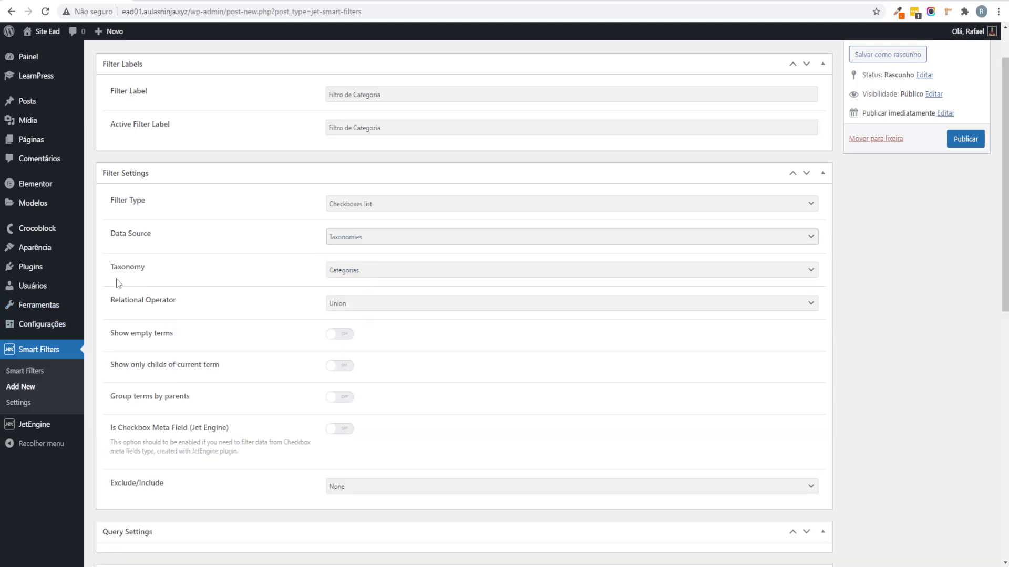
Step: Choose the Course Categories taxonomy and publish the filter
{"action": "left_click_drag", "start_coordinate": [125, 268], "coordinate": [174, 275]}
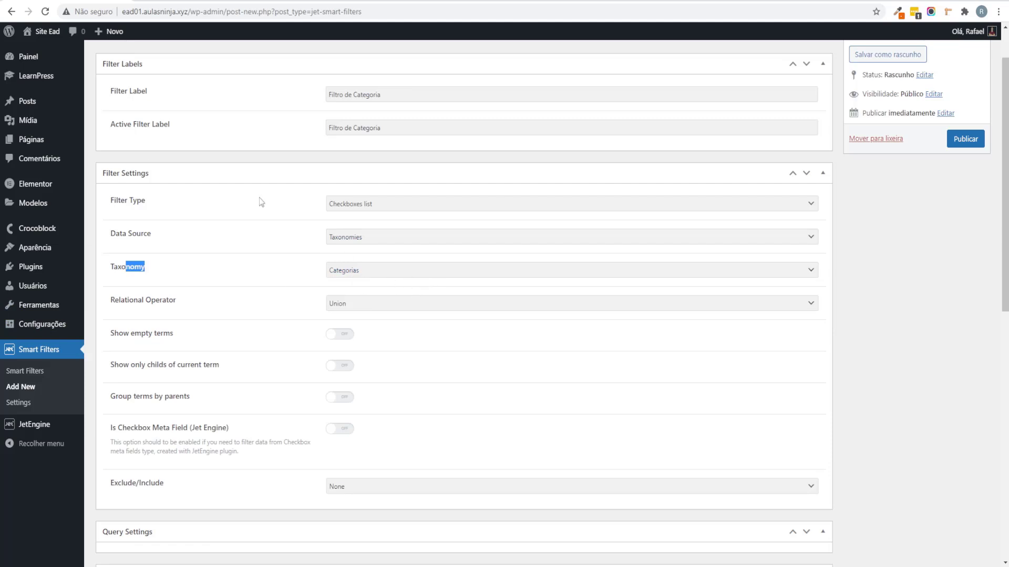
{"action": "mouse_move", "coordinate": [29, 102]}
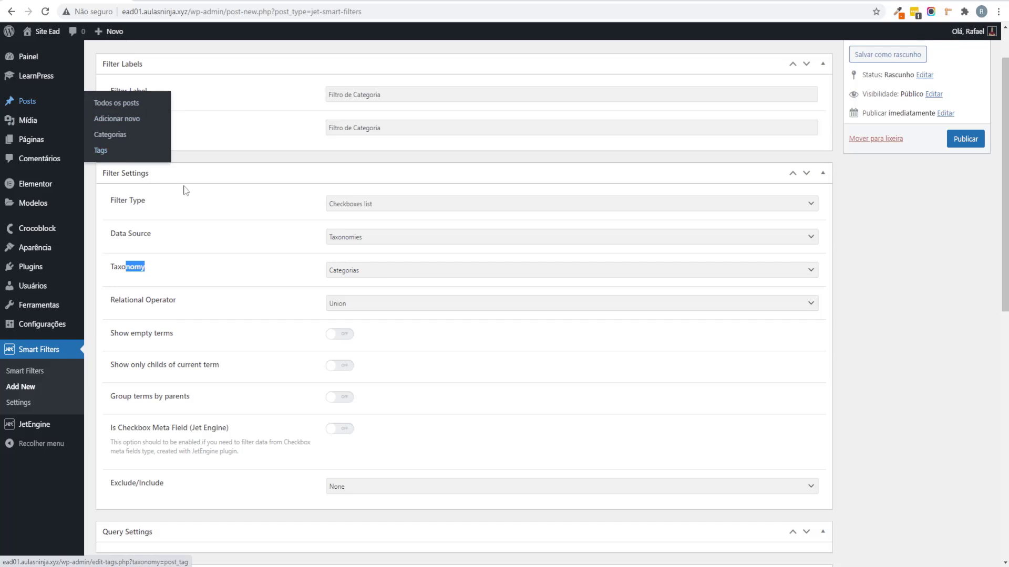
{"action": "left_click", "coordinate": [405, 271]}
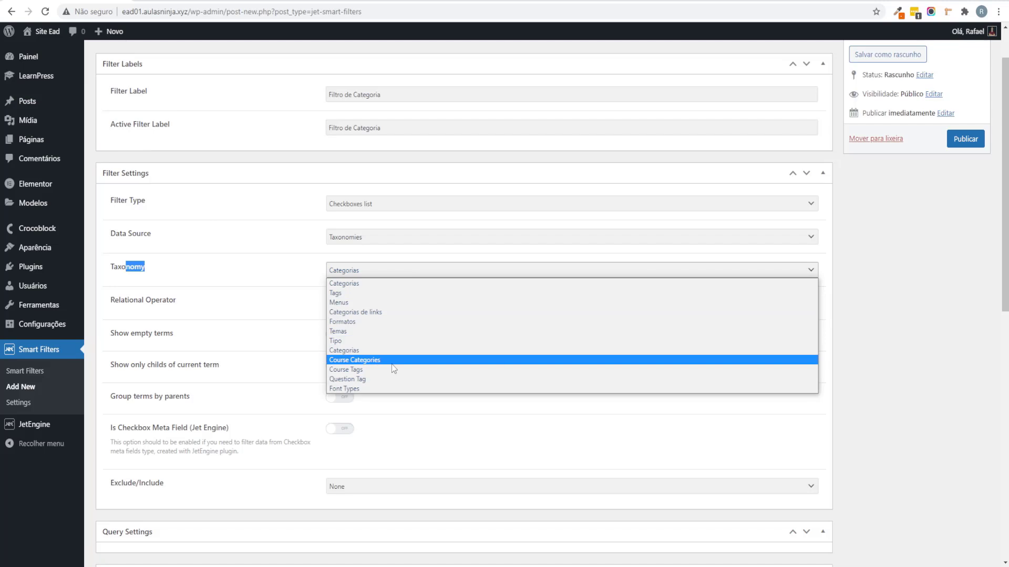
{"action": "left_click", "coordinate": [394, 360]}
{"action": "left_click", "coordinate": [871, 307]}
{"action": "scroll", "coordinate": [854, 336], "scroll_direction": "down", "scroll_amount": 5}
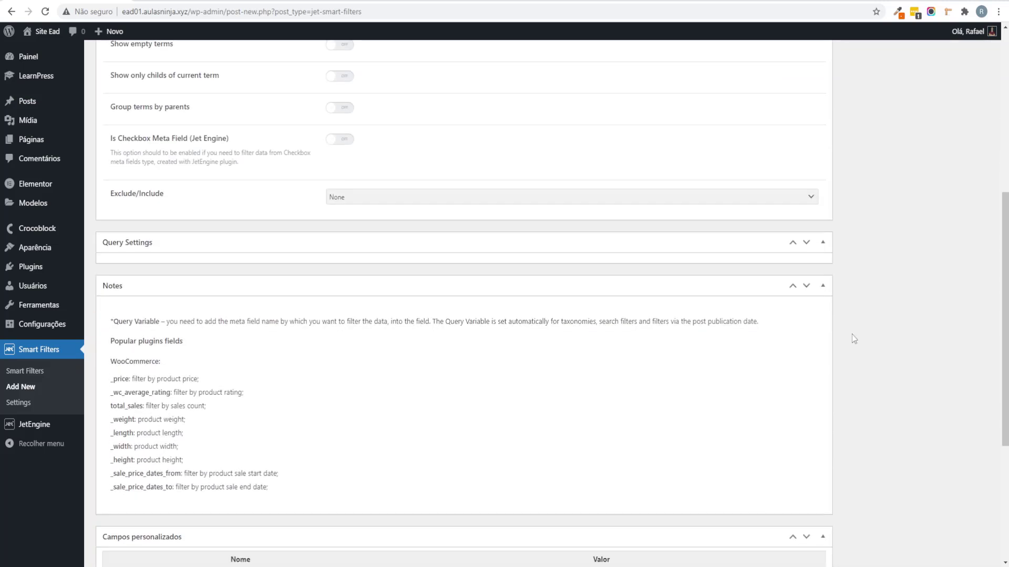
{"action": "scroll", "coordinate": [871, 315], "scroll_direction": "up", "scroll_amount": 7}
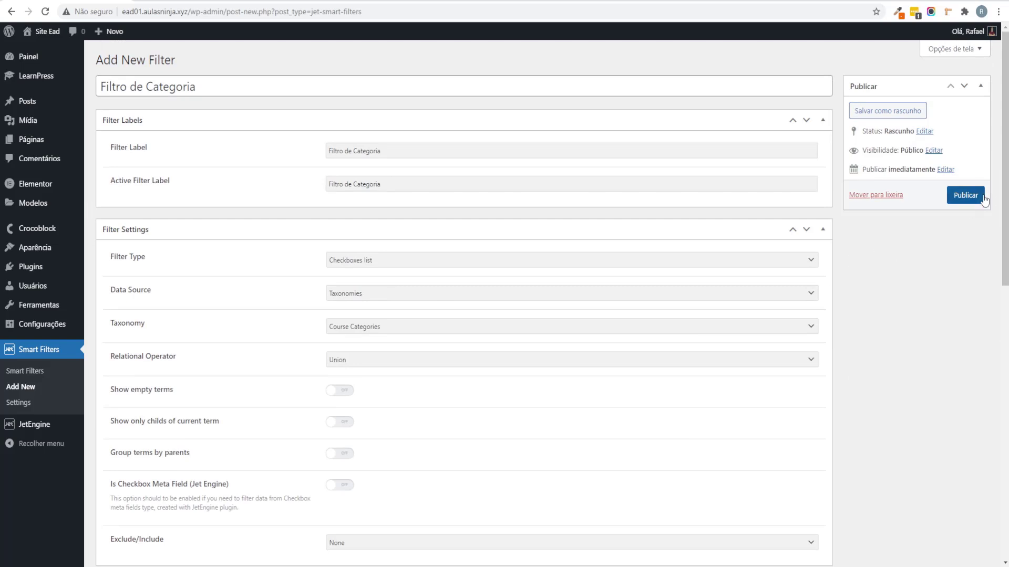
{"action": "left_click", "coordinate": [965, 195]}
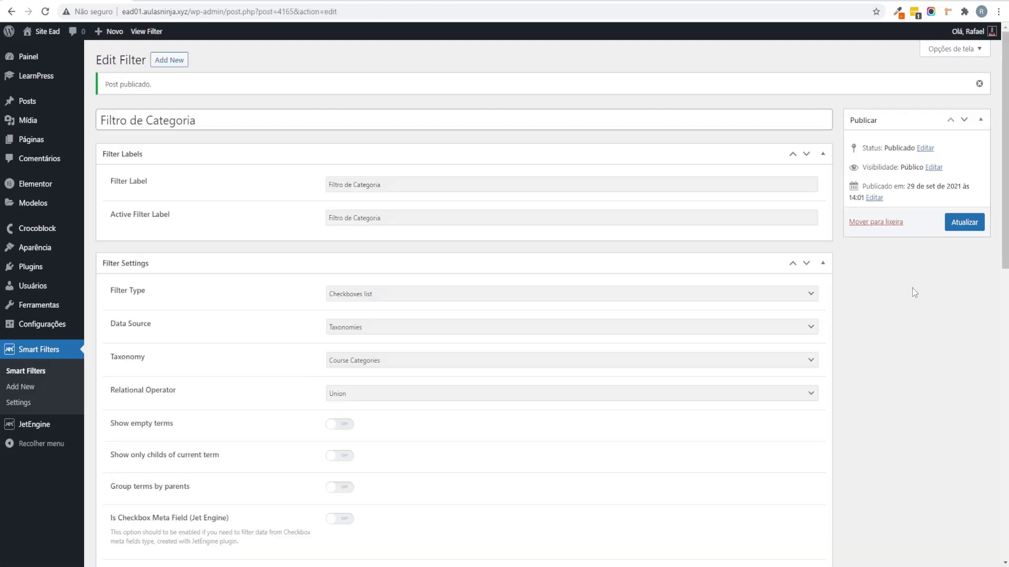
Step: Review the filter's show-empty-terms option, then switch to the page editor in Elementor
{"action": "scroll", "coordinate": [626, 284], "scroll_direction": "down", "scroll_amount": 2}
{"action": "scroll", "coordinate": [422, 328], "scroll_direction": "up", "scroll_amount": 1}
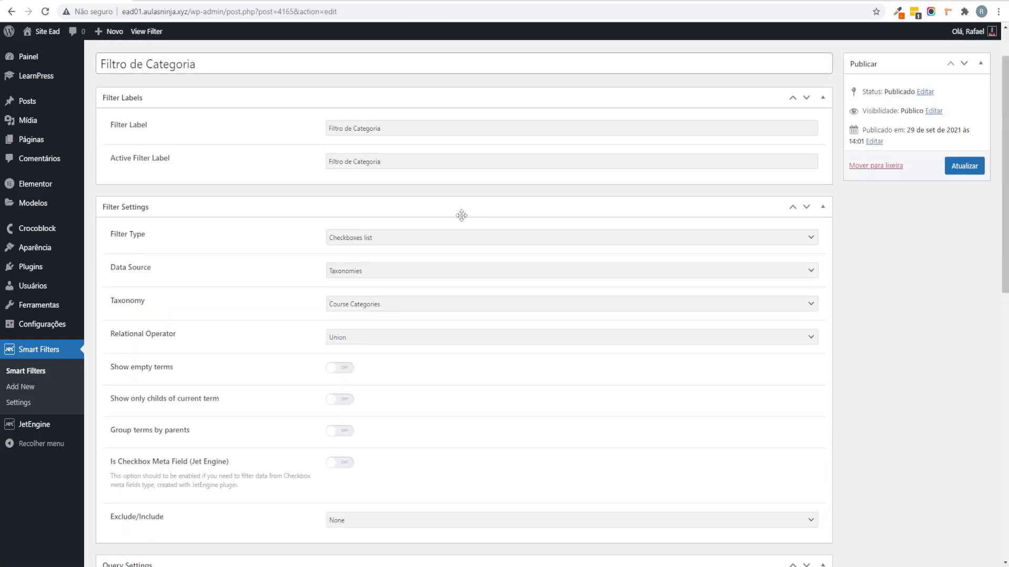
{"action": "scroll", "coordinate": [353, 322], "scroll_direction": "up", "scroll_amount": 1}
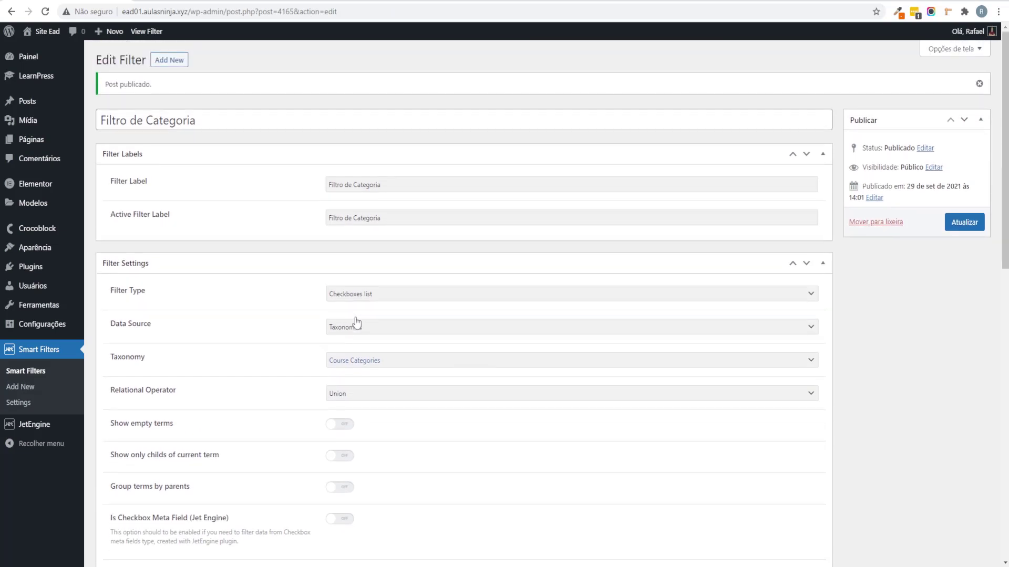
{"action": "scroll", "coordinate": [349, 326], "scroll_direction": "down", "scroll_amount": 5}
{"action": "scroll", "coordinate": [351, 330], "scroll_direction": "up", "scroll_amount": 3}
{"action": "scroll", "coordinate": [344, 339], "scroll_direction": "up", "scroll_amount": 3}
{"action": "scroll", "coordinate": [337, 346], "scroll_direction": "down", "scroll_amount": 3}
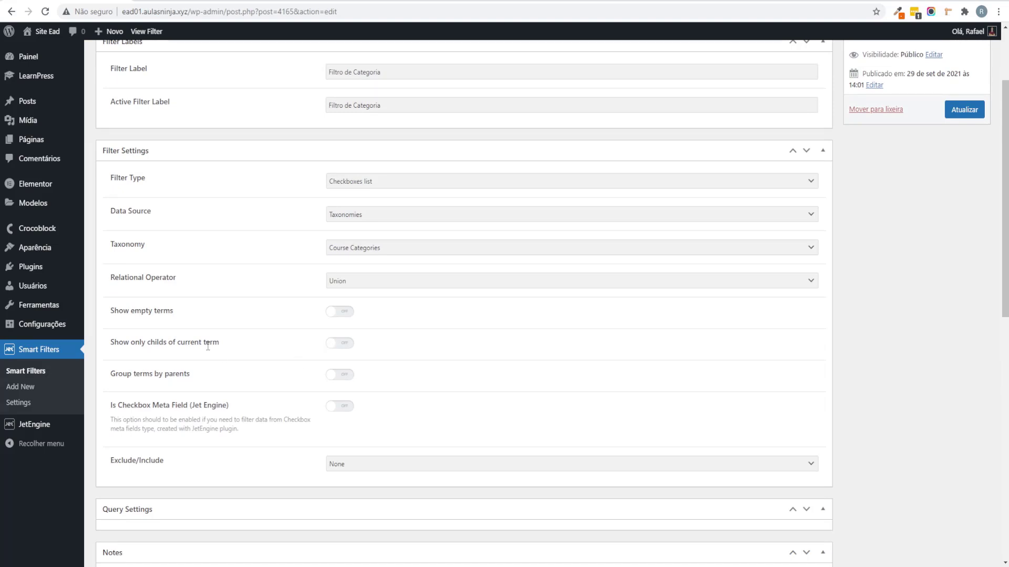
{"action": "left_click_drag", "start_coordinate": [180, 311], "coordinate": [104, 318]}
{"action": "left_click", "coordinate": [178, 315]}
{"action": "left_click_drag", "start_coordinate": [171, 314], "coordinate": [140, 316]}
{"action": "left_click", "coordinate": [247, 327]}
{"action": "scroll", "coordinate": [274, 322], "scroll_direction": "up", "scroll_amount": 3}
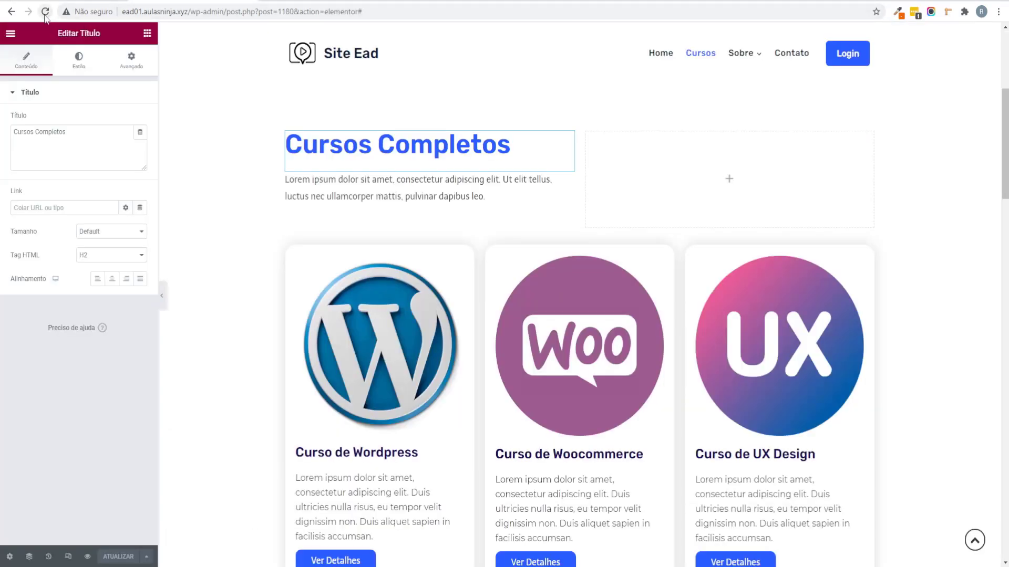
Step: Reload the editor and place a Checkboxes Filter widget above the course cards
{"action": "left_click", "coordinate": [46, 11]}
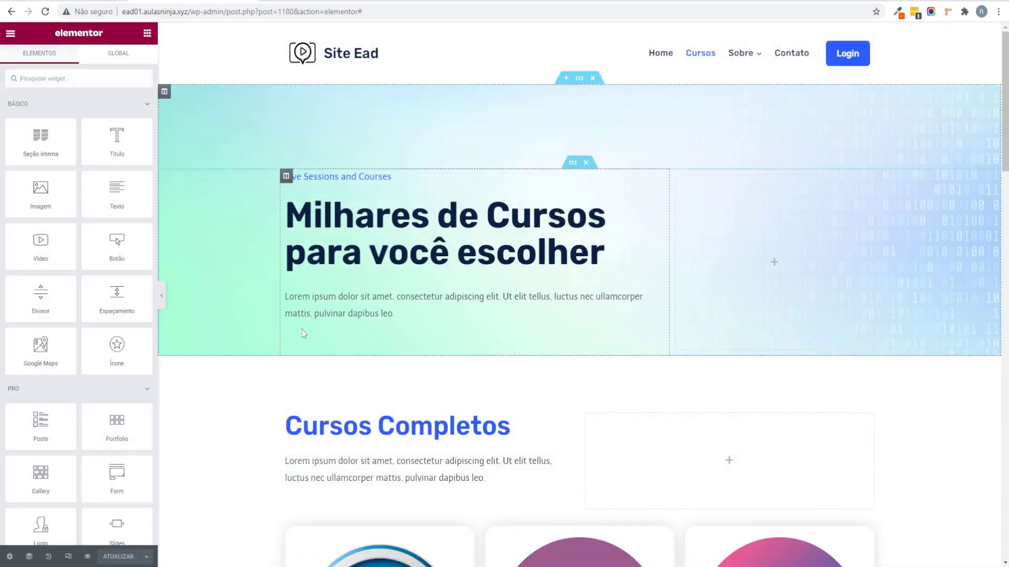
{"action": "scroll", "coordinate": [302, 329], "scroll_direction": "down", "scroll_amount": 5}
{"action": "left_click", "coordinate": [137, 103]}
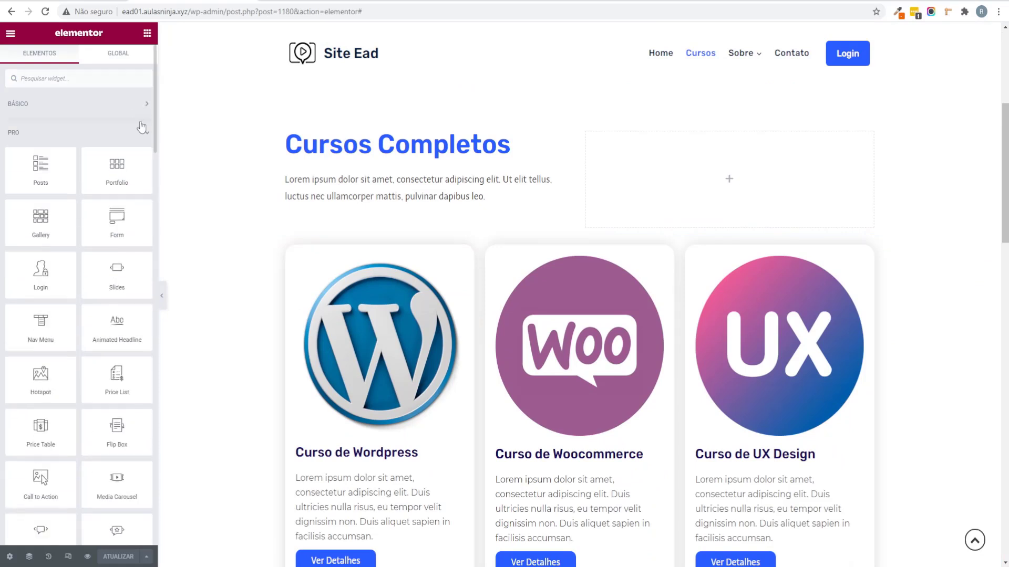
{"action": "left_click", "coordinate": [142, 135]}
{"action": "left_click", "coordinate": [141, 168]}
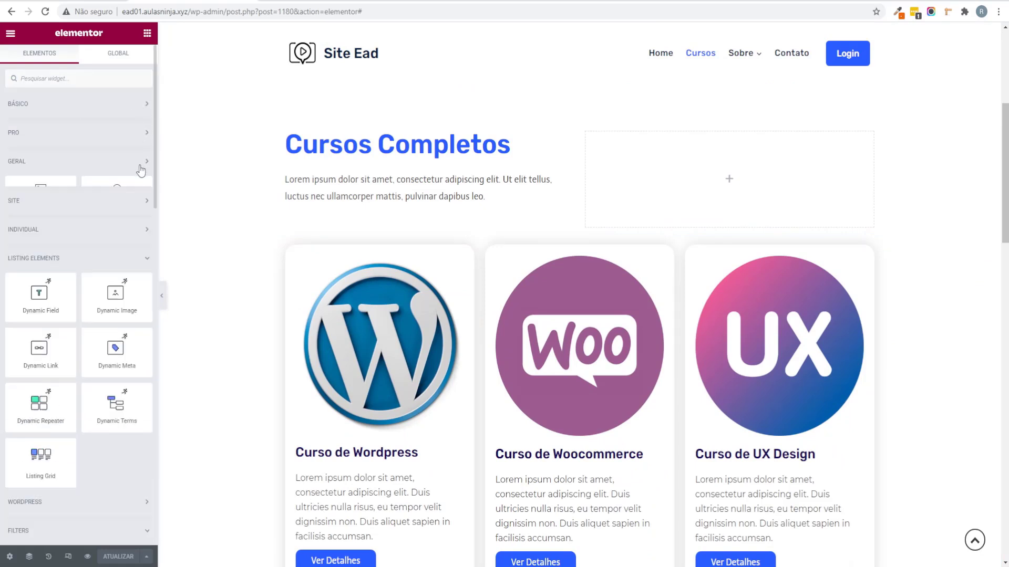
{"action": "left_click", "coordinate": [132, 245]}
{"action": "scroll", "coordinate": [40, 226], "scroll_direction": "down", "scroll_amount": 3}
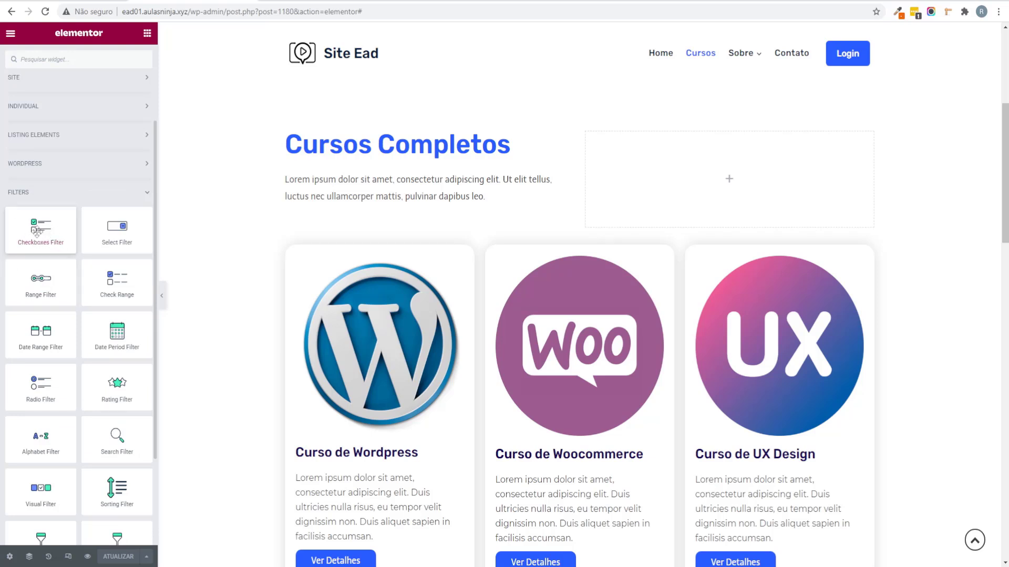
{"action": "left_click_drag", "start_coordinate": [34, 231], "coordinate": [607, 252]}
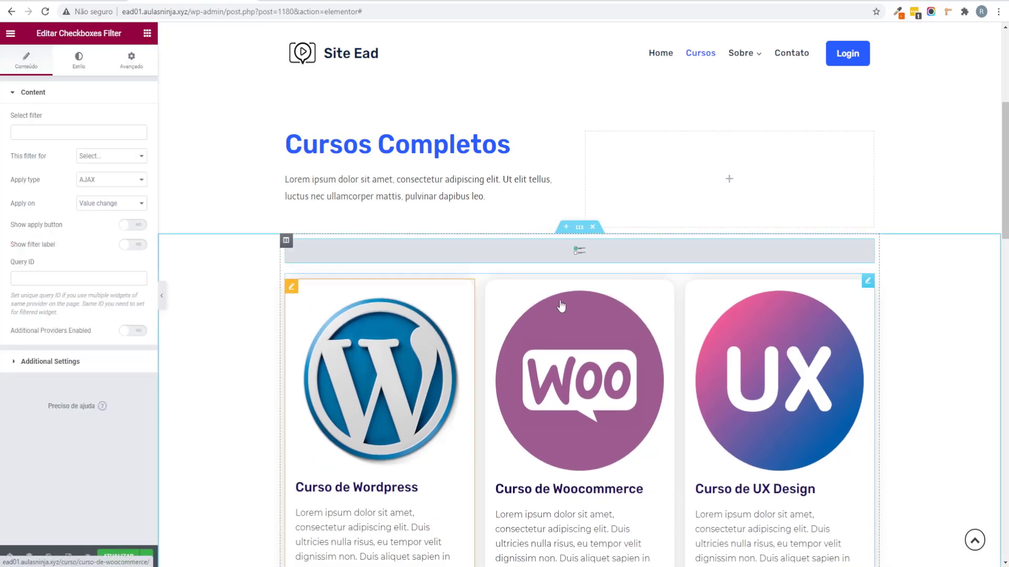
Step: Link the filter to Filtro de Categoria for JetEngine with query ID filtro-categoria, and copy that ID
{"action": "left_click", "coordinate": [96, 136]}
{"action": "type", "text": "filtro"}
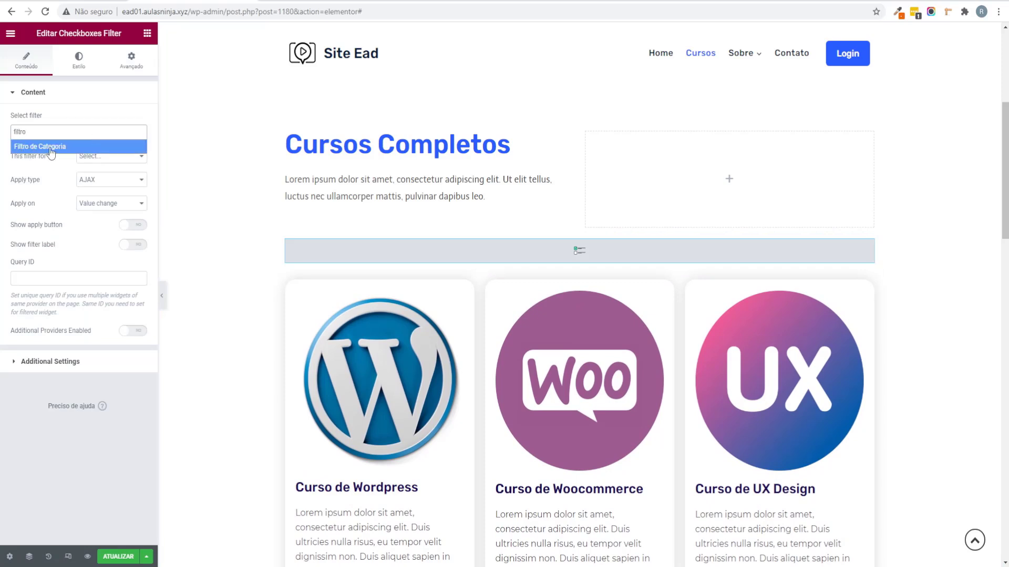
{"action": "left_click", "coordinate": [45, 148]}
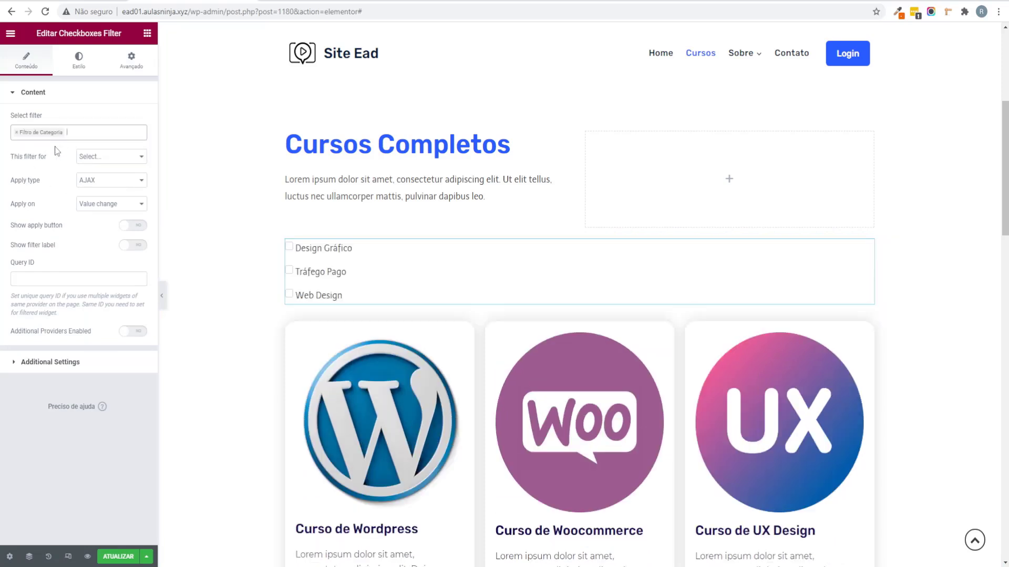
{"action": "left_click", "coordinate": [97, 156]}
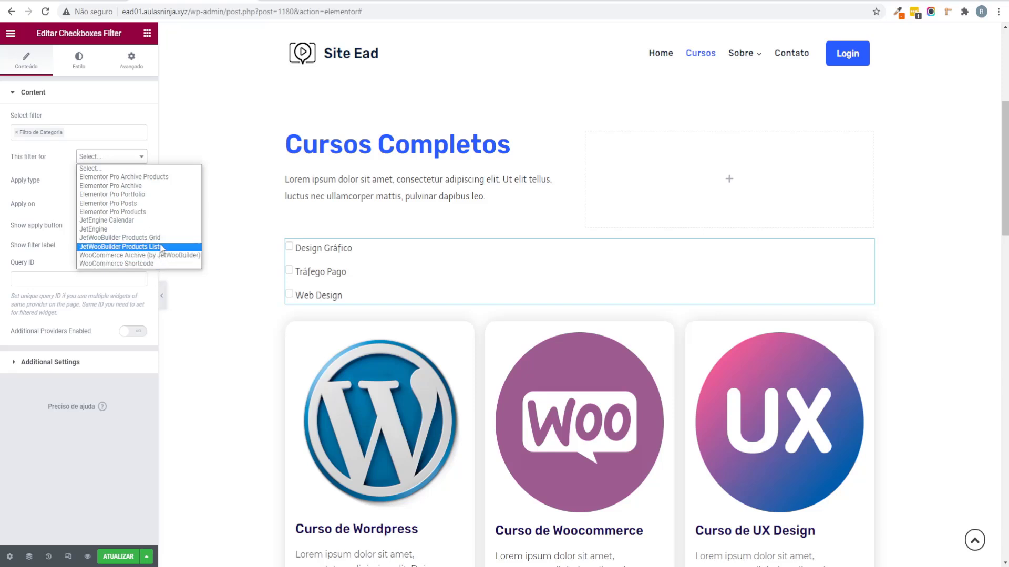
{"action": "left_click", "coordinate": [116, 229]}
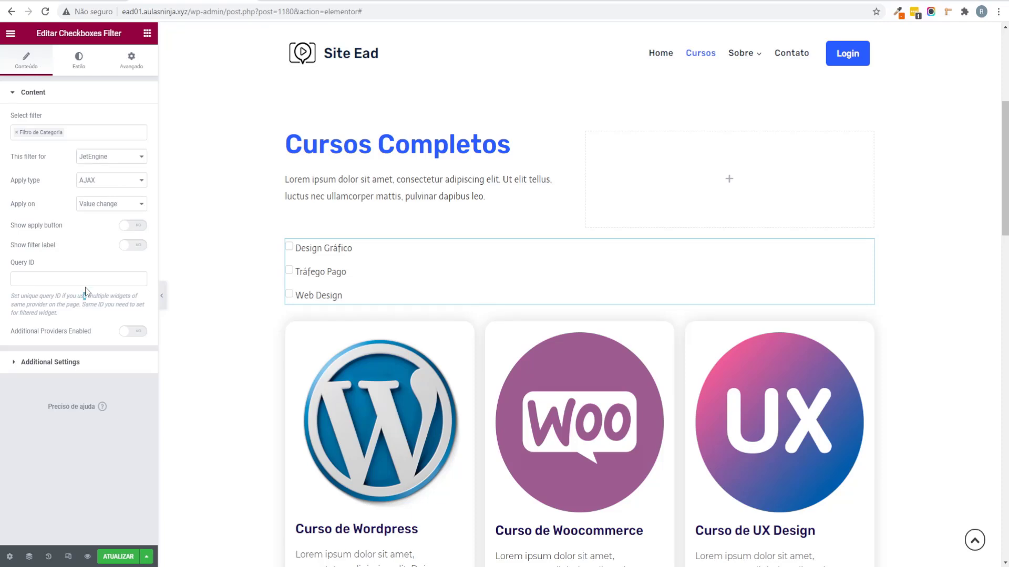
{"action": "left_click", "coordinate": [84, 283]}
{"action": "type", "text": "filtro"}
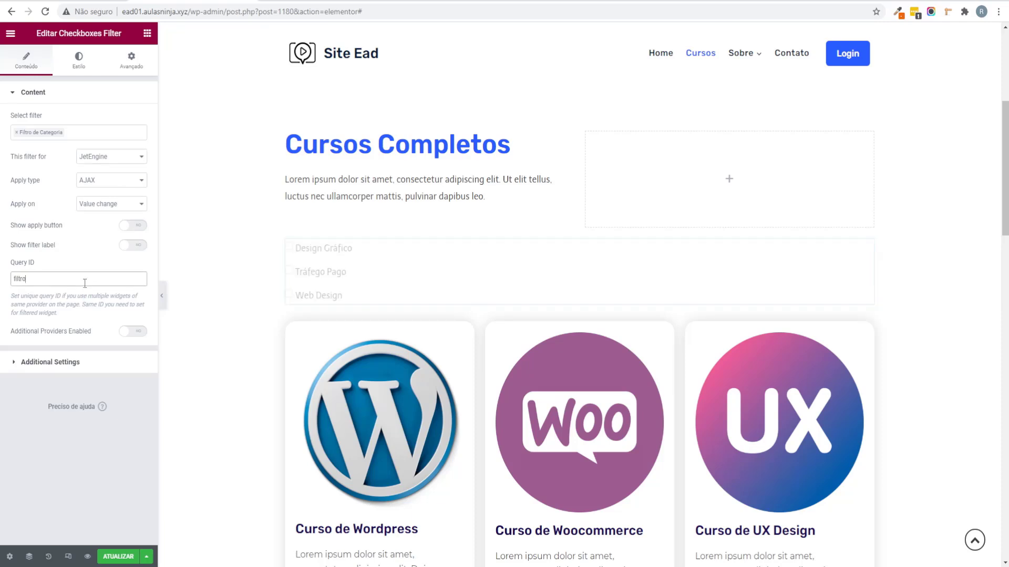
{"action": "type", "text": "-categoria"}
{"action": "left_click_drag", "start_coordinate": [83, 283], "coordinate": [2, 282]}
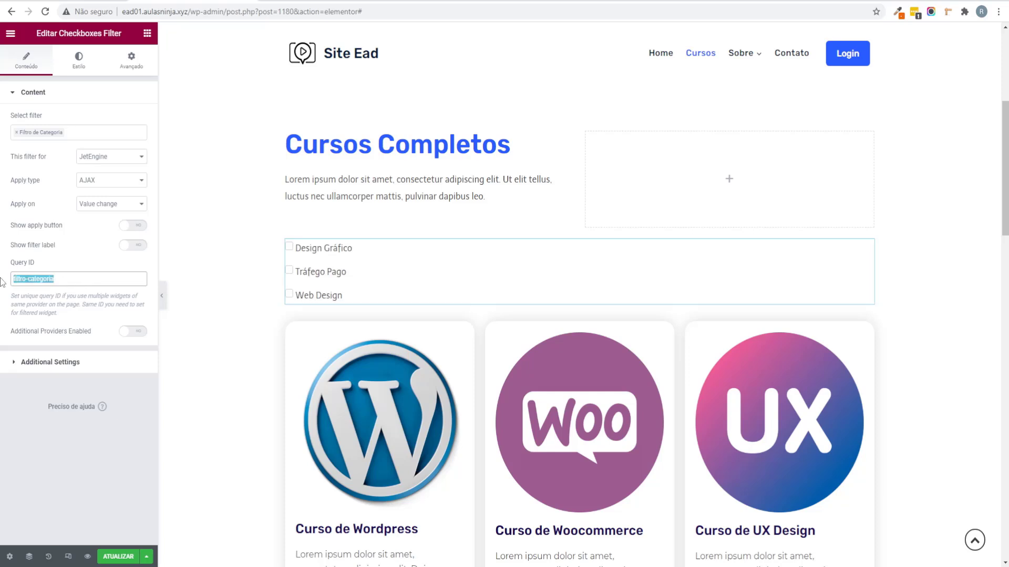
{"action": "right_click", "coordinate": [27, 279]}
{"action": "left_click", "coordinate": [83, 321]}
{"action": "scroll", "coordinate": [439, 282], "scroll_direction": "down", "scroll_amount": 3}
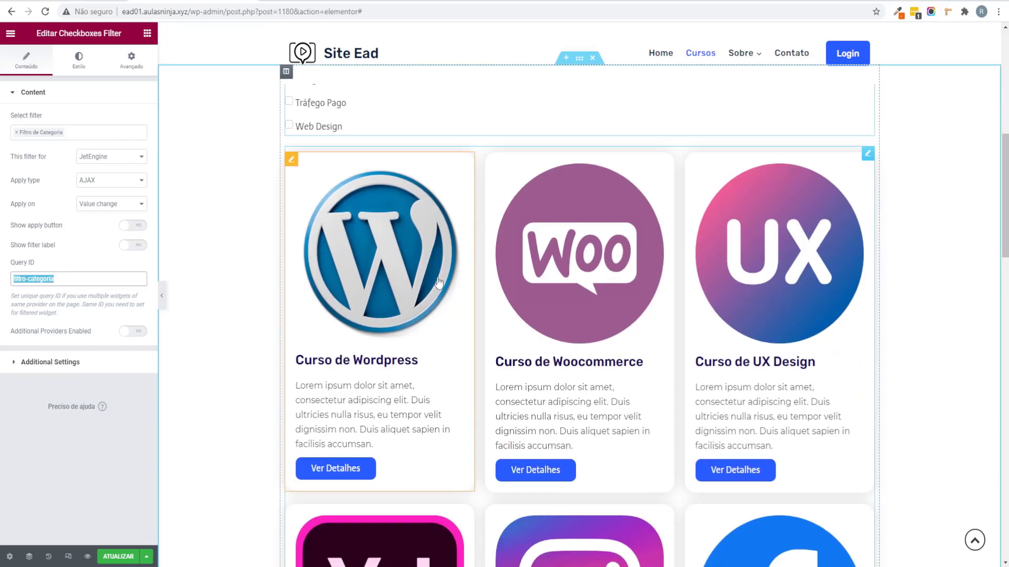
{"action": "scroll", "coordinate": [882, 333], "scroll_direction": "up", "scroll_amount": 1}
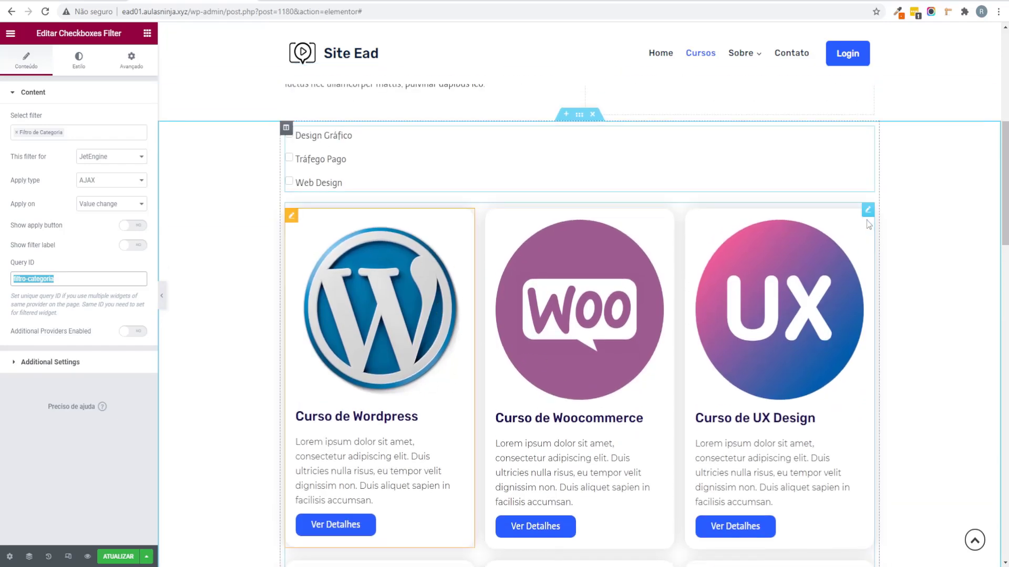
Step: Paste filtro-categoria as the course listing grid's CSS ID
{"action": "left_click", "coordinate": [868, 212]}
{"action": "left_click", "coordinate": [132, 60]}
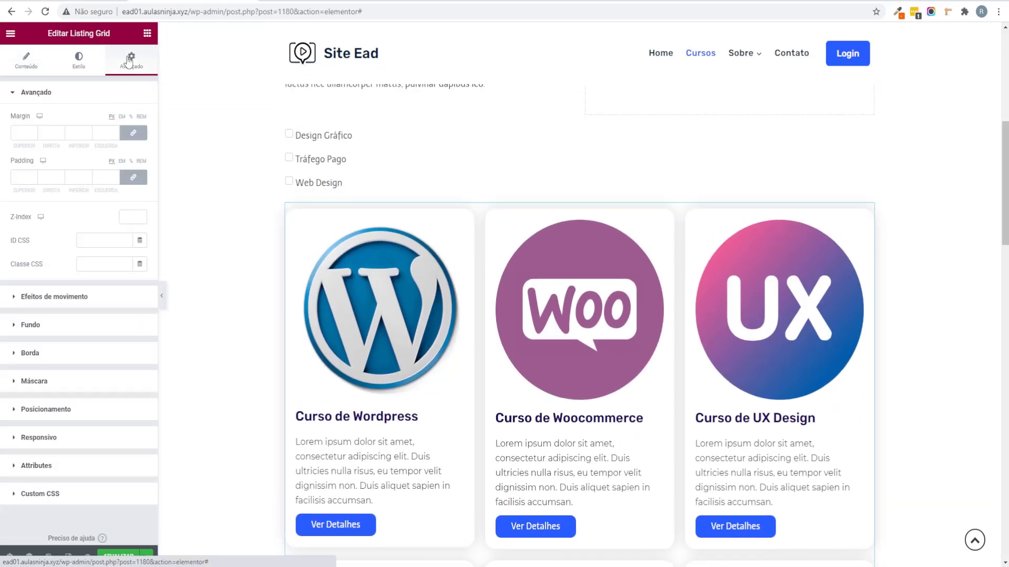
{"action": "left_click", "coordinate": [94, 240]}
{"action": "key", "text": "ctrl+v"}
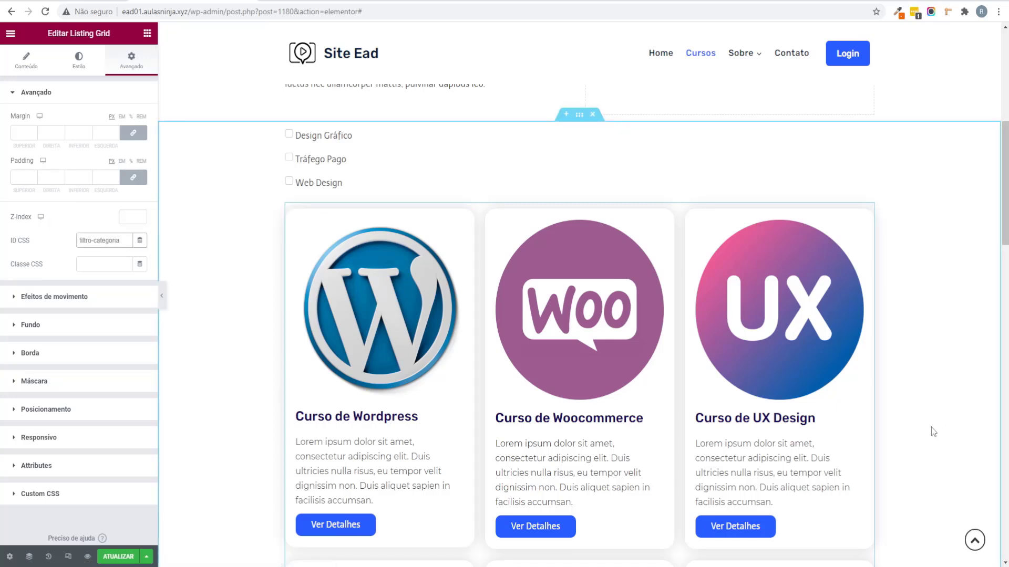
{"action": "scroll", "coordinate": [297, 204], "scroll_direction": "up", "scroll_amount": 1}
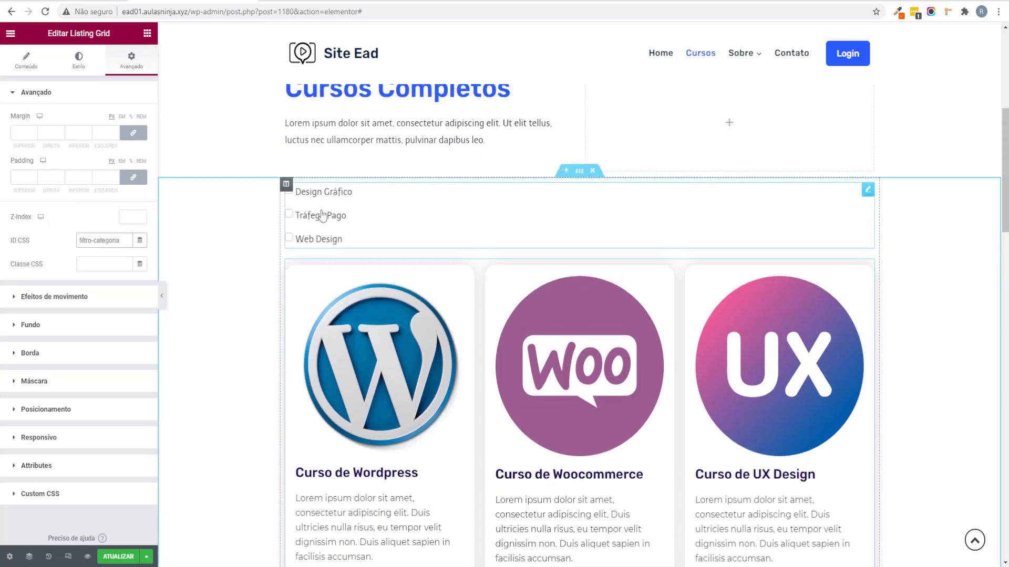
{"action": "scroll", "coordinate": [479, 230], "scroll_direction": "down", "scroll_amount": 2}
{"action": "scroll", "coordinate": [567, 221], "scroll_direction": "down", "scroll_amount": 20}
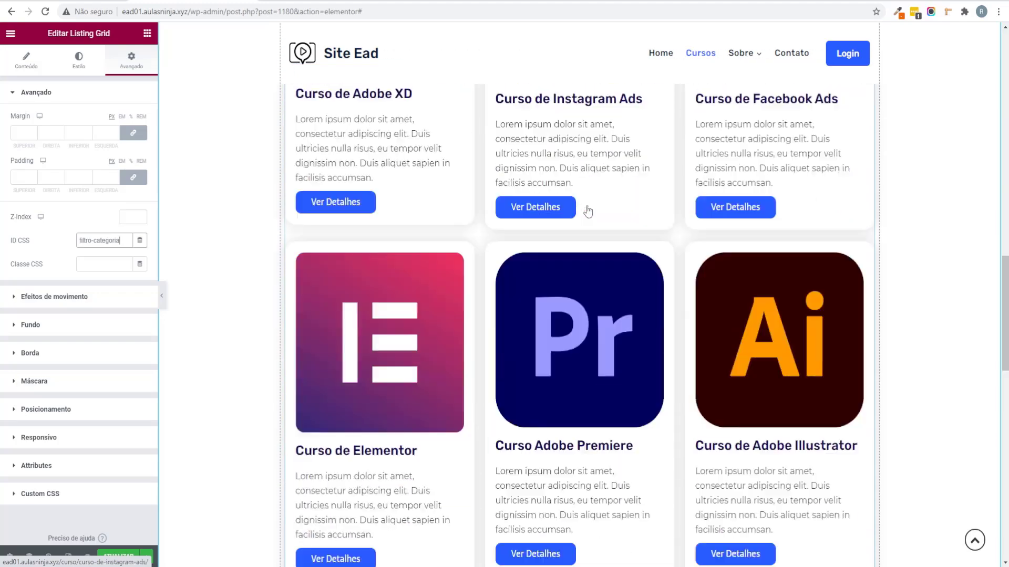
{"action": "scroll", "coordinate": [626, 199], "scroll_direction": "down", "scroll_amount": 4}
{"action": "scroll", "coordinate": [518, 272], "scroll_direction": "up", "scroll_amount": 15}
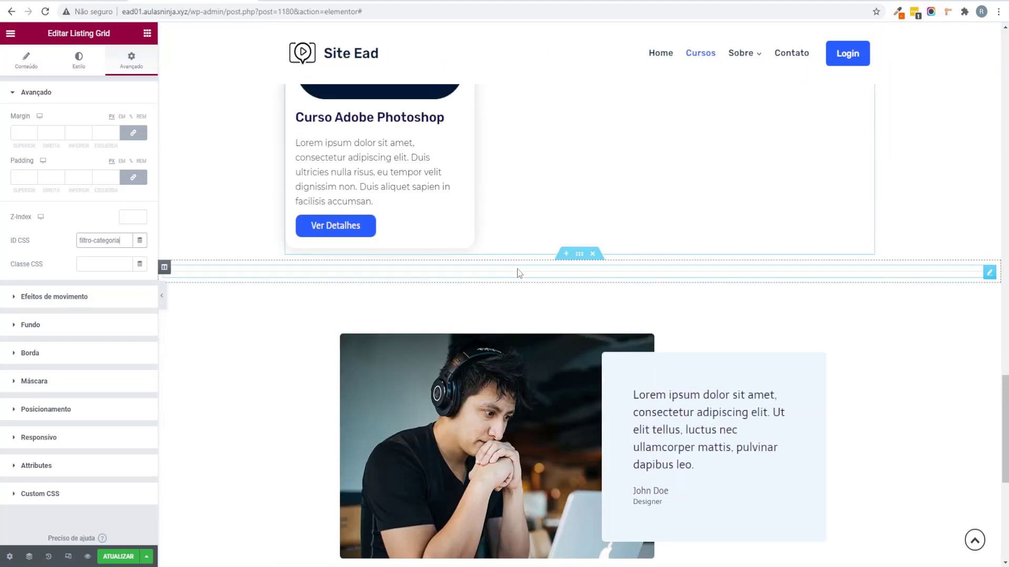
{"action": "scroll", "coordinate": [597, 281], "scroll_direction": "up", "scroll_amount": 8}
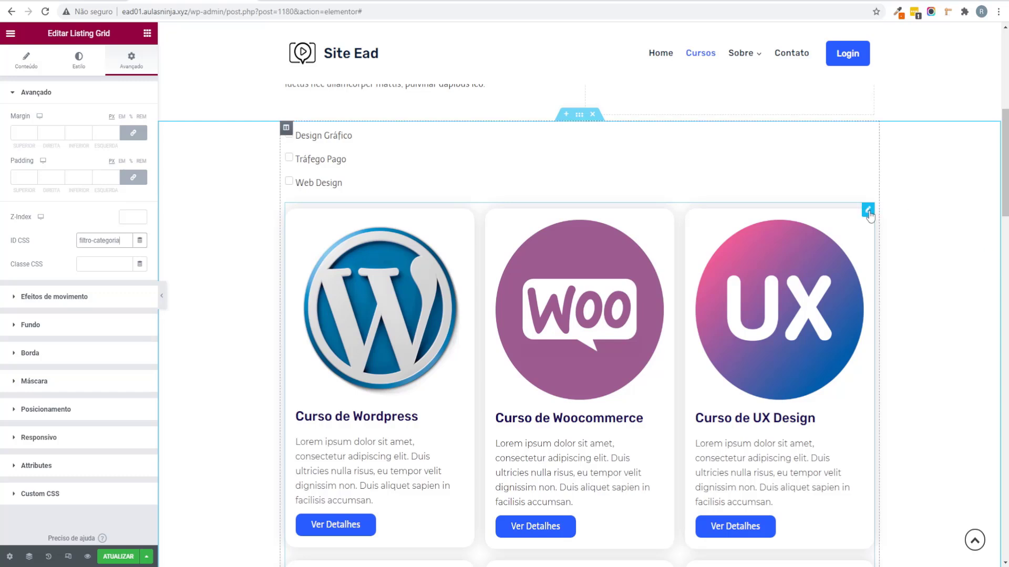
Step: Try the grid as a carousel, then switch the slider off to keep a plain grid
{"action": "left_click", "coordinate": [868, 210]}
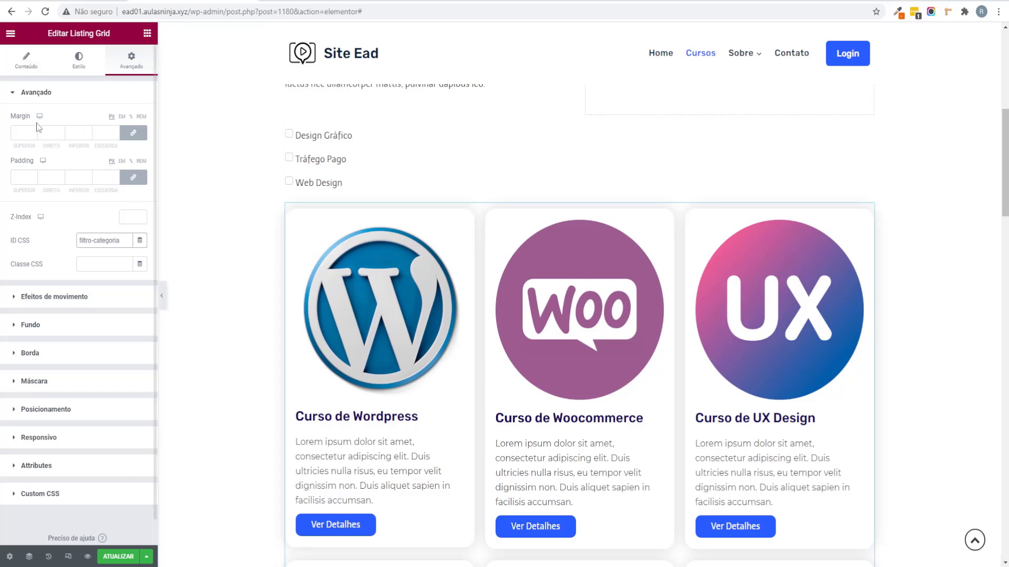
{"action": "left_click", "coordinate": [29, 60]}
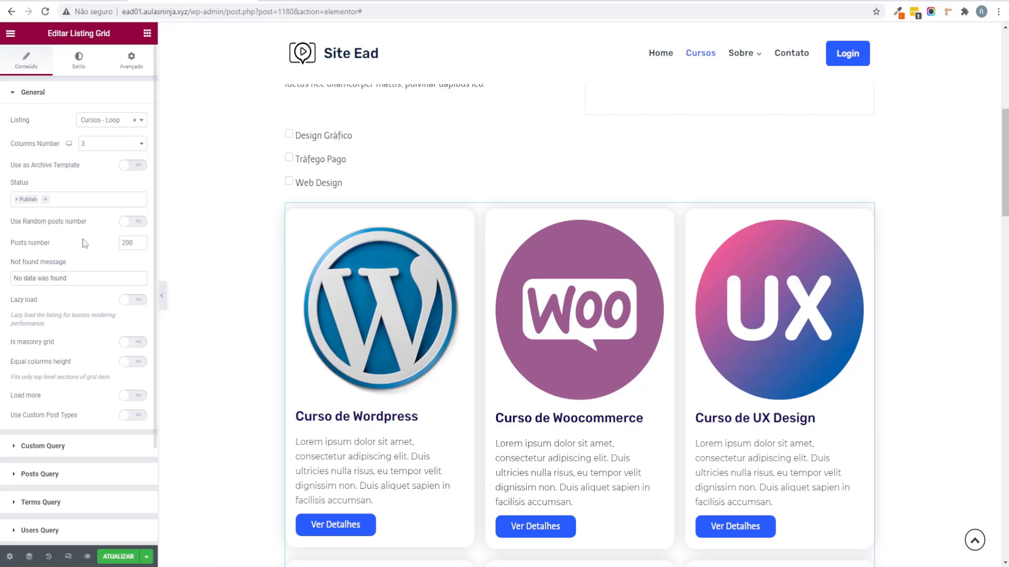
{"action": "scroll", "coordinate": [40, 419], "scroll_direction": "down", "scroll_amount": 3}
{"action": "left_click", "coordinate": [44, 465]}
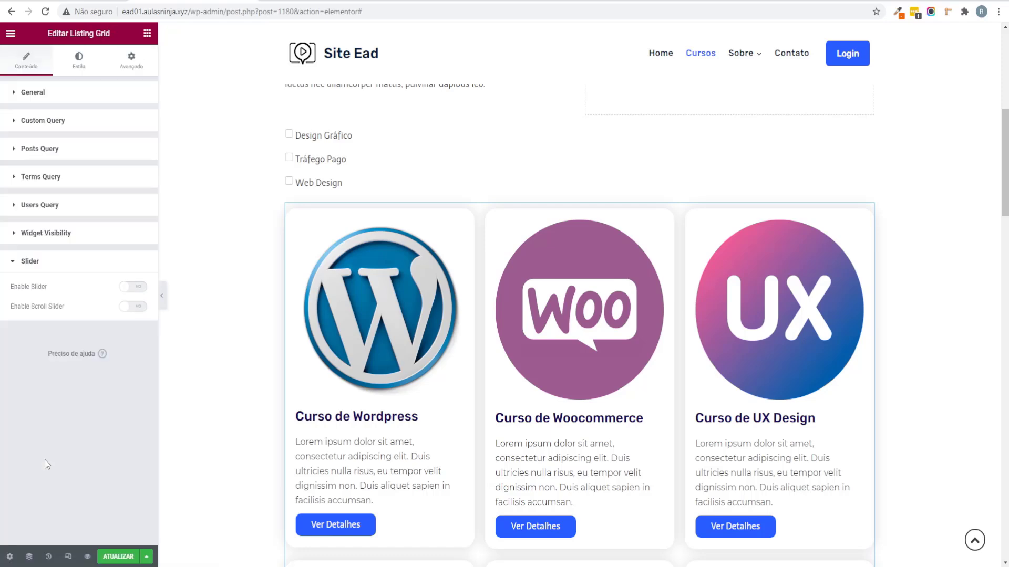
{"action": "left_click", "coordinate": [134, 287]}
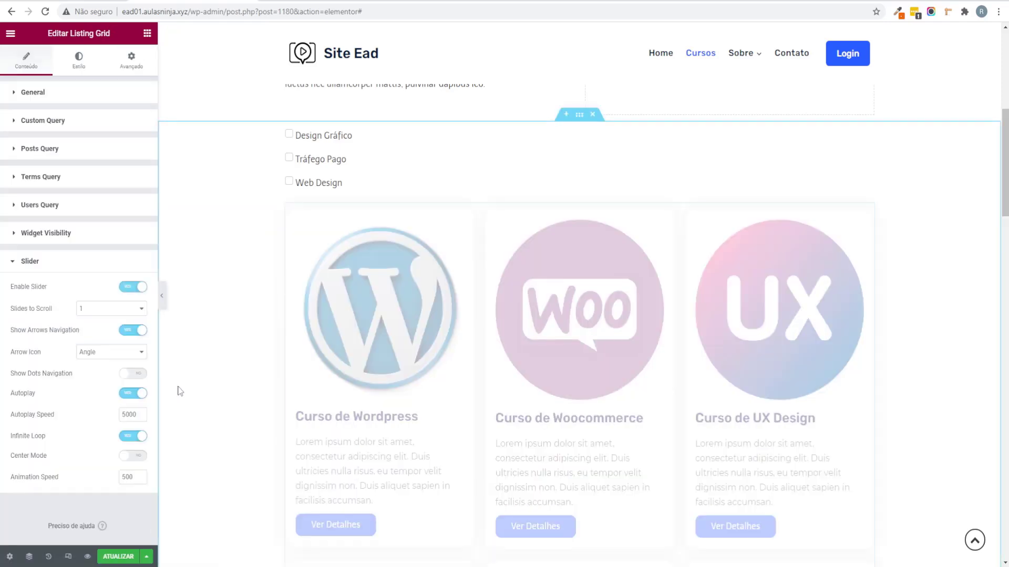
{"action": "scroll", "coordinate": [979, 303], "scroll_direction": "down", "scroll_amount": 2}
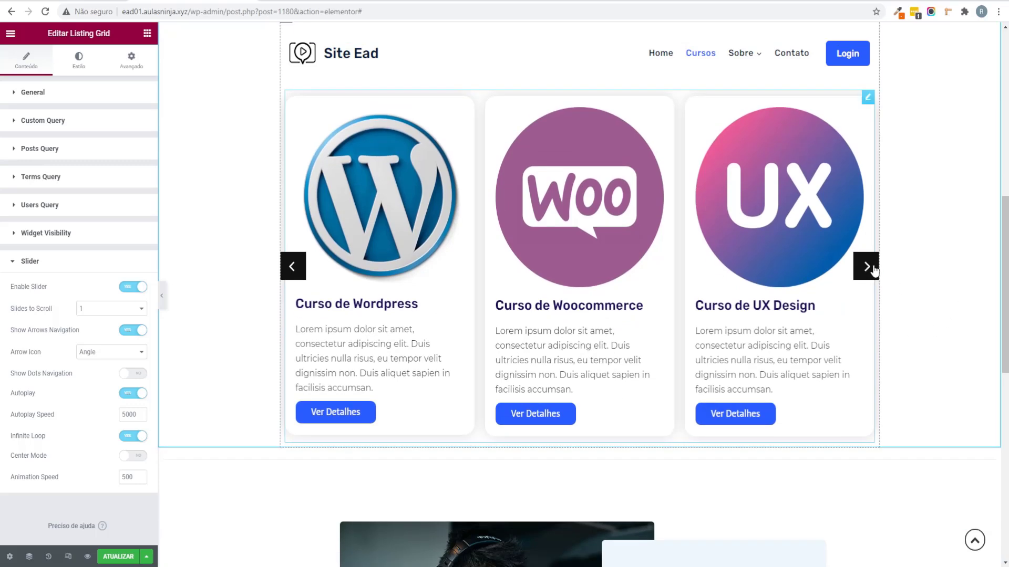
{"action": "left_click", "coordinate": [867, 267]}
{"action": "left_click", "coordinate": [867, 267]}
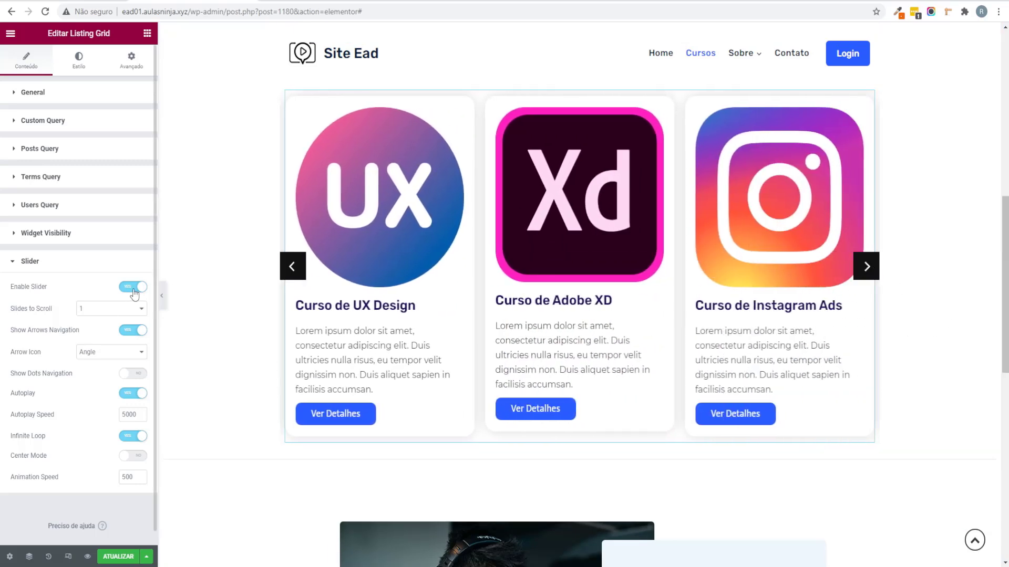
{"action": "left_click", "coordinate": [134, 288]}
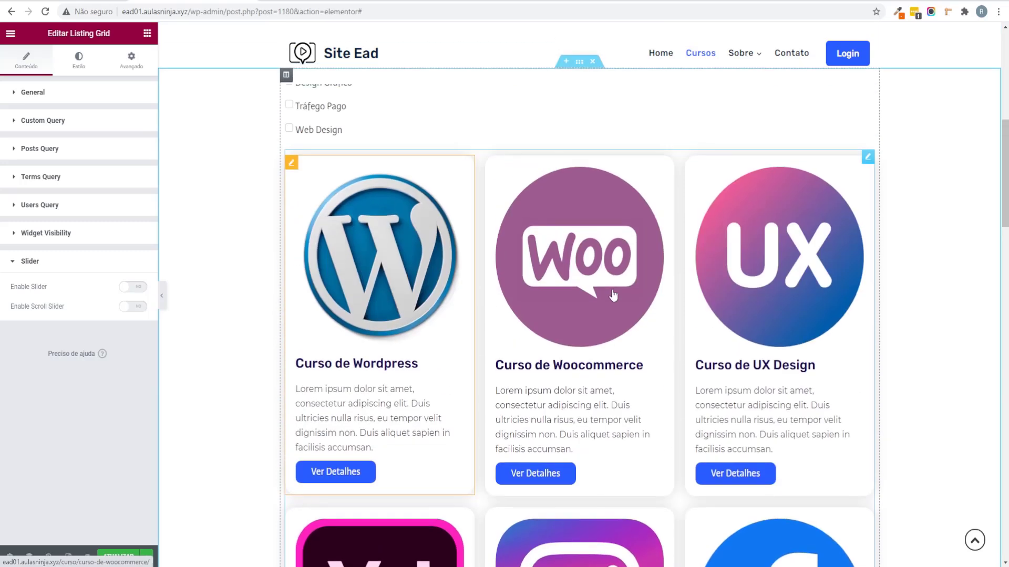
{"action": "scroll", "coordinate": [383, 254], "scroll_direction": "up", "scroll_amount": 3}
{"action": "left_click", "coordinate": [394, 253]}
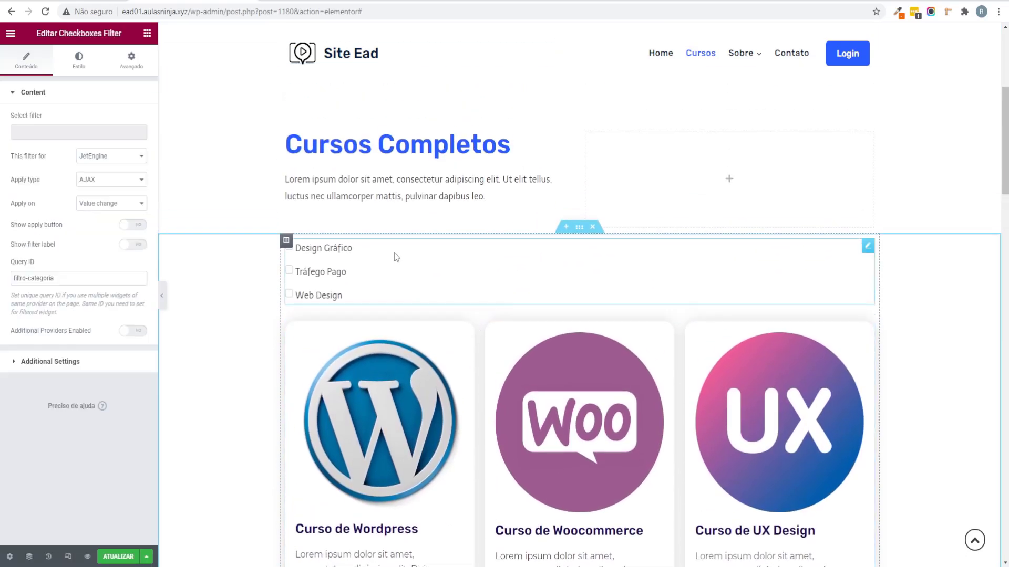
Step: Arrange the filter checkboxes in a single line, centre-aligned
{"action": "left_click", "coordinate": [78, 62]}
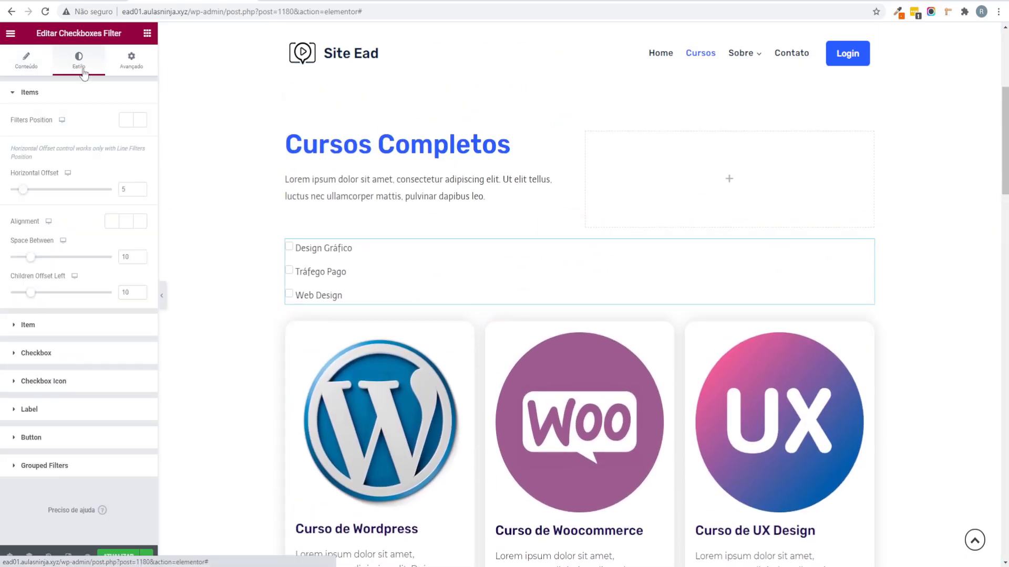
{"action": "left_click", "coordinate": [127, 122]}
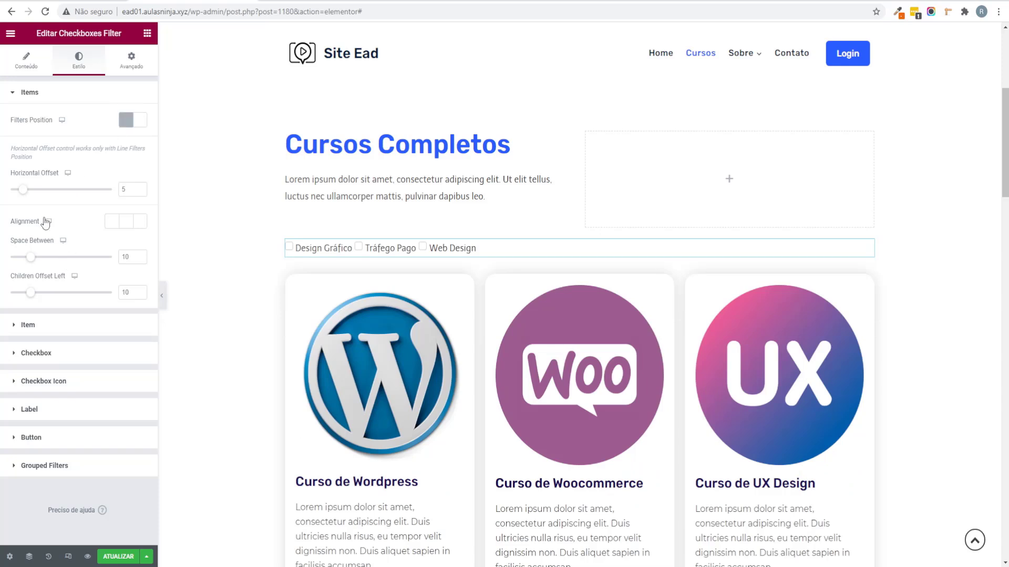
{"action": "left_click", "coordinate": [30, 73]}
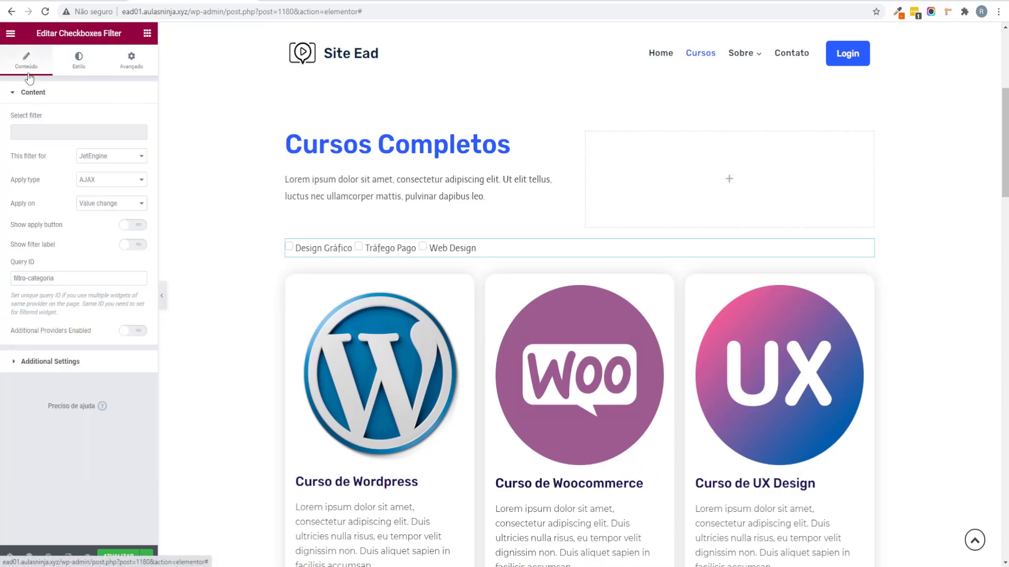
{"action": "left_click", "coordinate": [67, 72]}
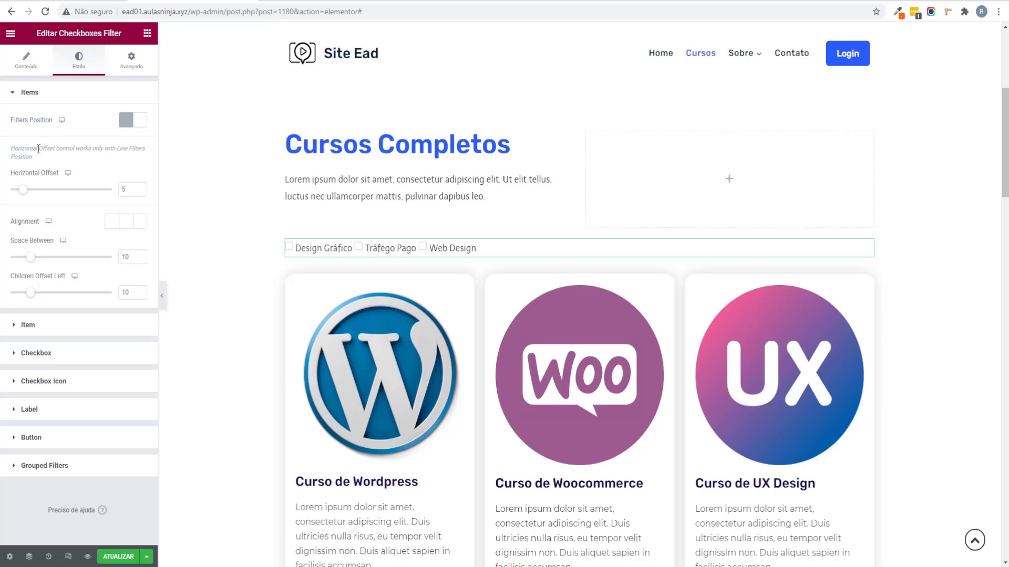
{"action": "left_click", "coordinate": [133, 225]}
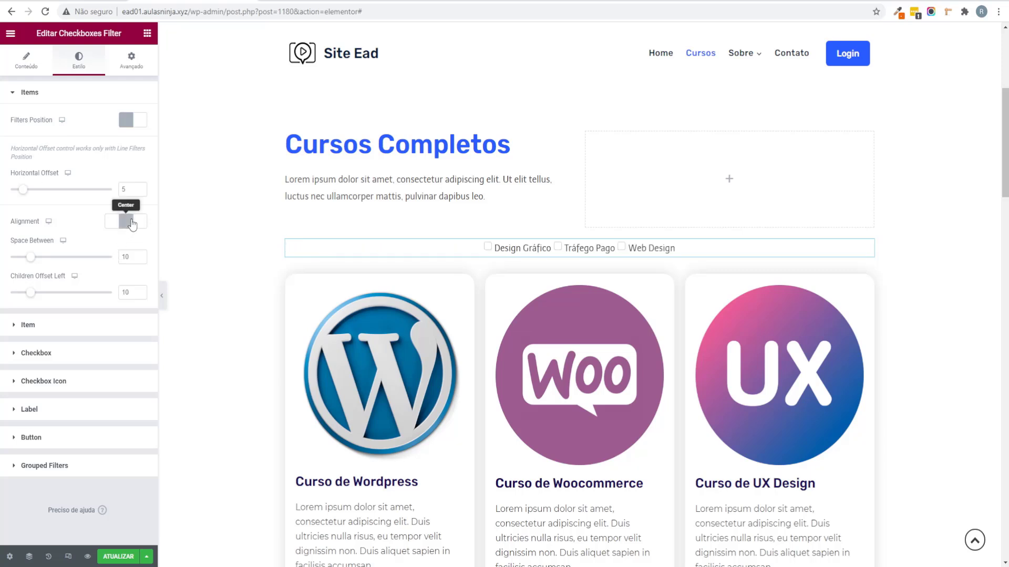
Step: Set item padding to 0 and checkbox offsets to 7 vertical and 12 horizontal
{"action": "left_click", "coordinate": [74, 326]}
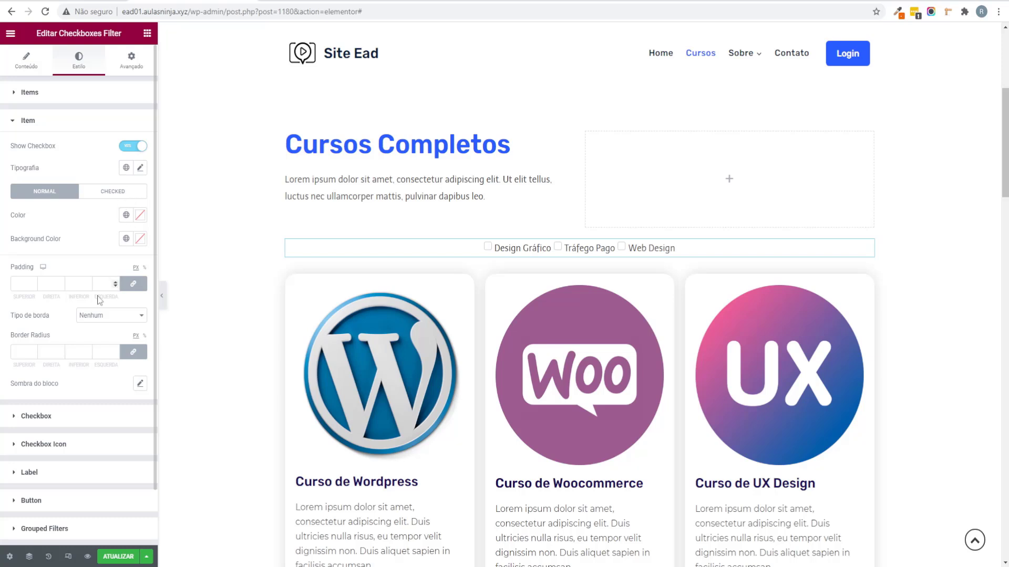
{"action": "left_click", "coordinate": [132, 286]}
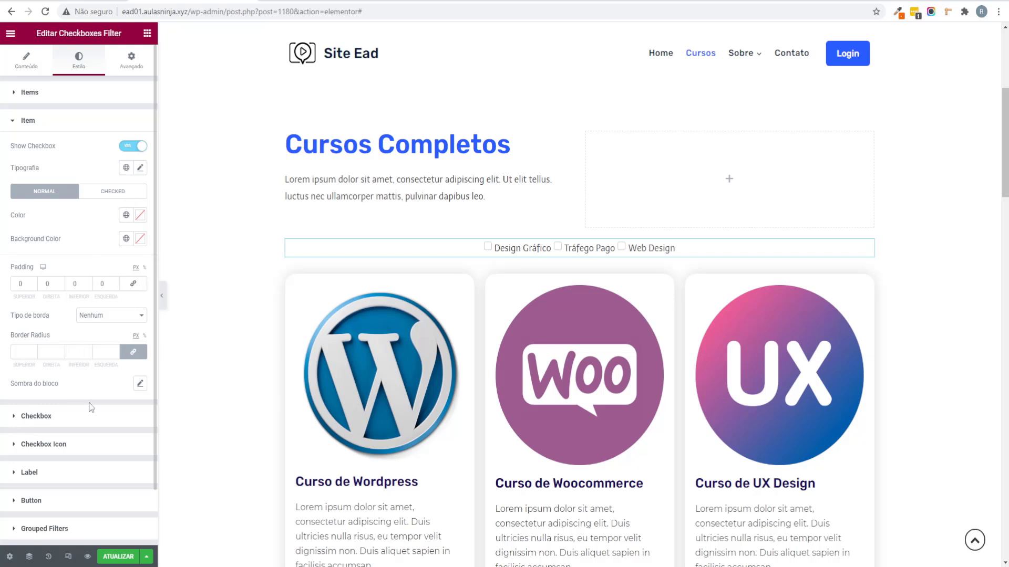
{"action": "left_click", "coordinate": [79, 418]}
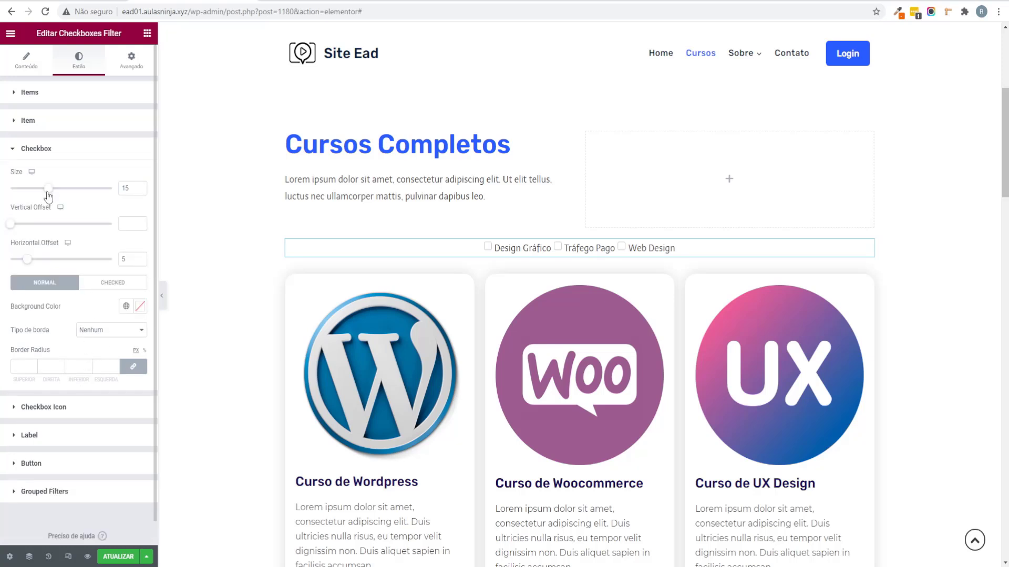
{"action": "left_click", "coordinate": [15, 225]}
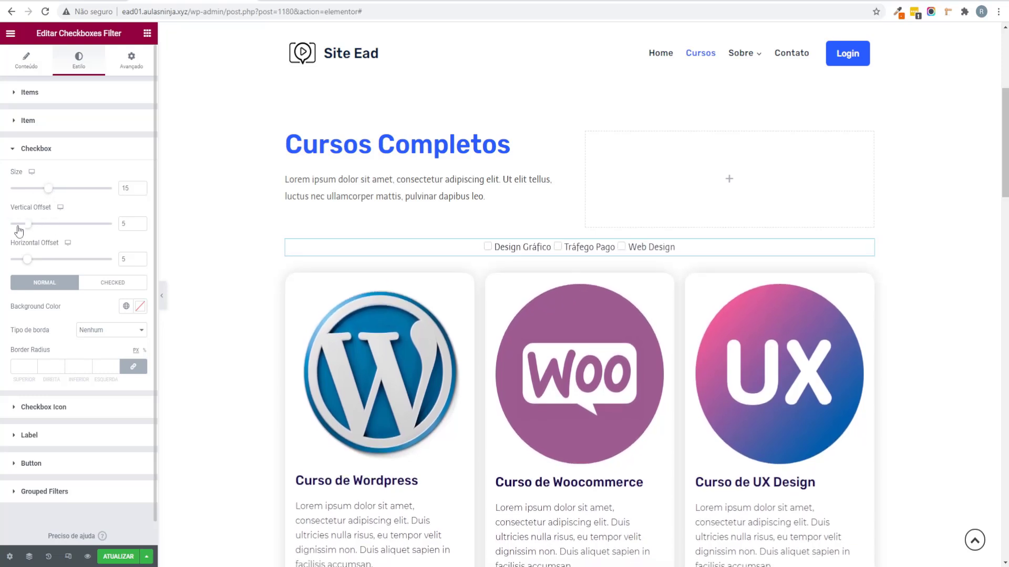
{"action": "left_click", "coordinate": [140, 221]}
{"action": "left_click", "coordinate": [140, 222]}
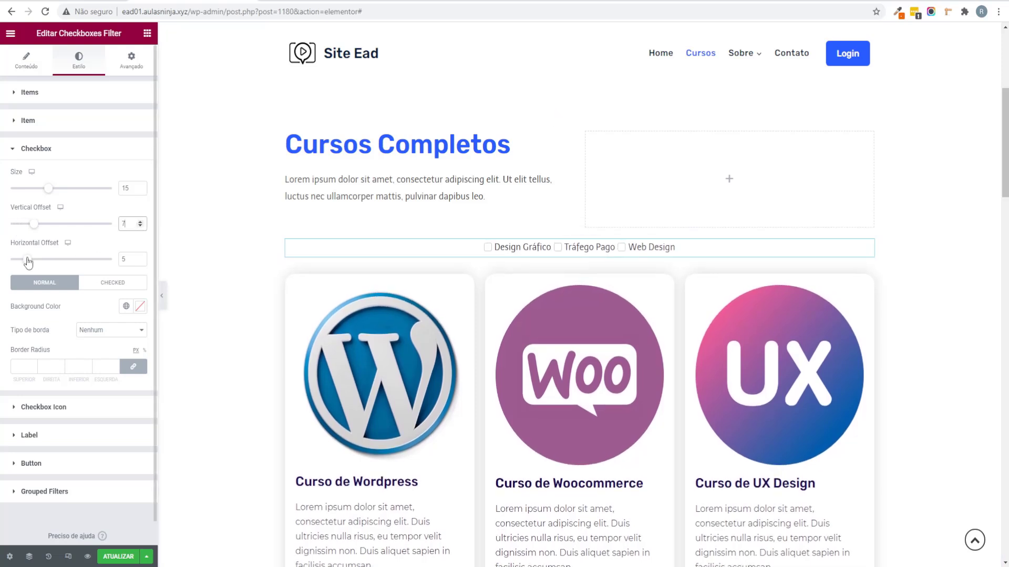
{"action": "left_click_drag", "start_coordinate": [28, 263], "coordinate": [52, 262]}
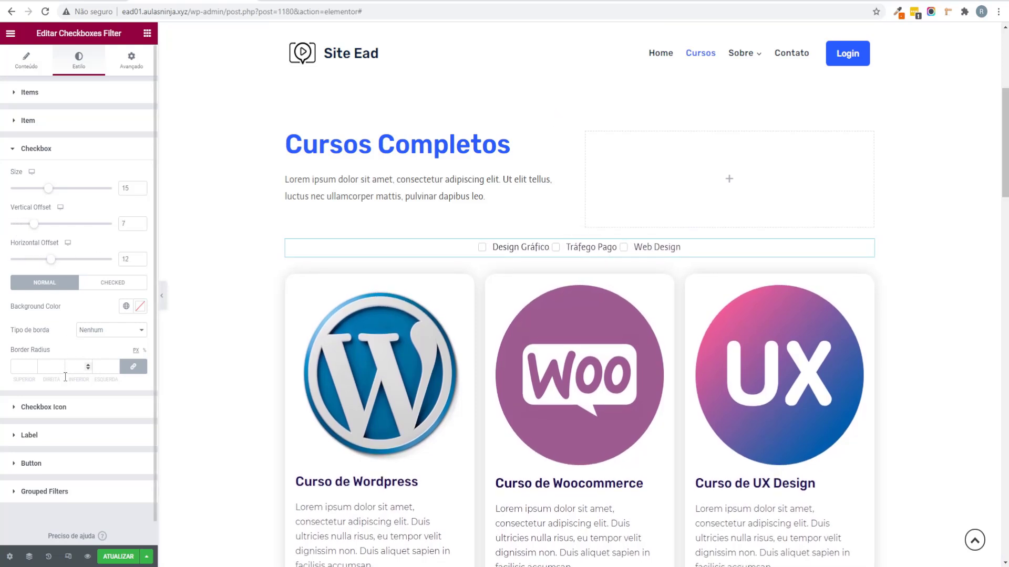
Step: Keep the filter title hidden, then save the page with Atualizar and preview it
{"action": "left_click", "coordinate": [24, 412]}
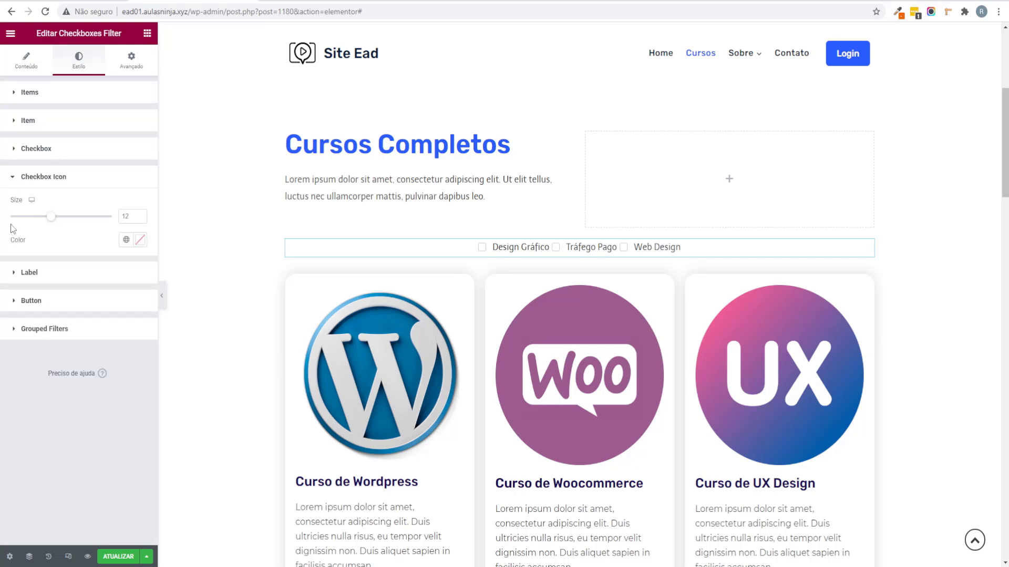
{"action": "left_click", "coordinate": [80, 273]}
{"action": "scroll", "coordinate": [225, 375], "scroll_direction": "down", "scroll_amount": 1}
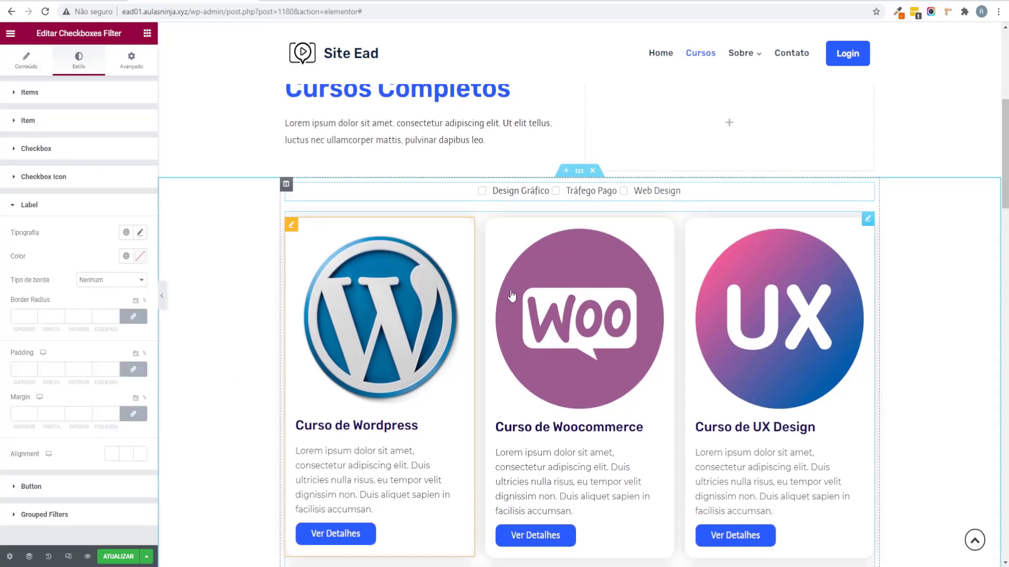
{"action": "scroll", "coordinate": [227, 315], "scroll_direction": "up", "scroll_amount": 2}
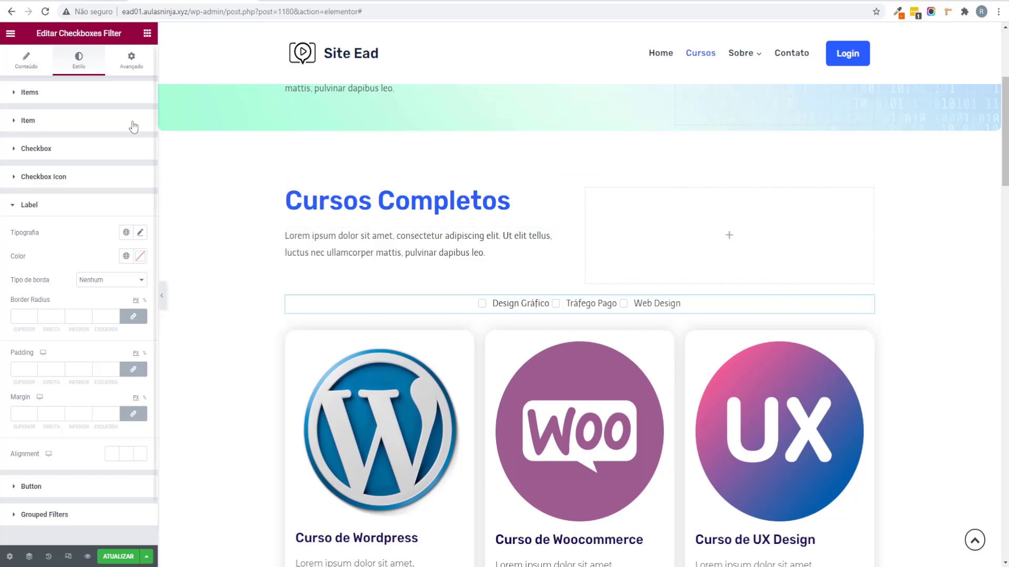
{"action": "left_click", "coordinate": [23, 62]}
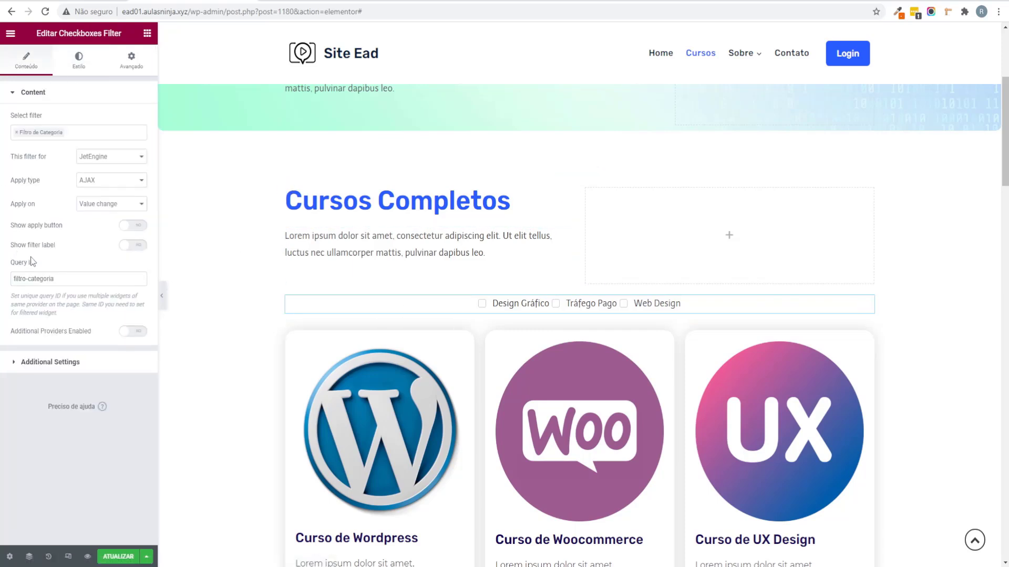
{"action": "left_click", "coordinate": [134, 246]}
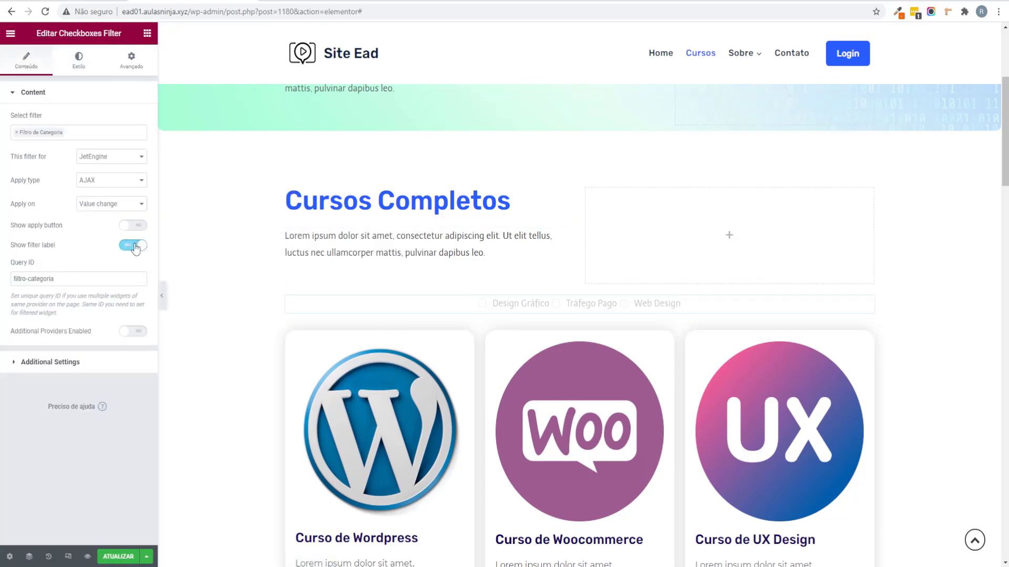
{"action": "scroll", "coordinate": [341, 243], "scroll_direction": "down", "scroll_amount": 1}
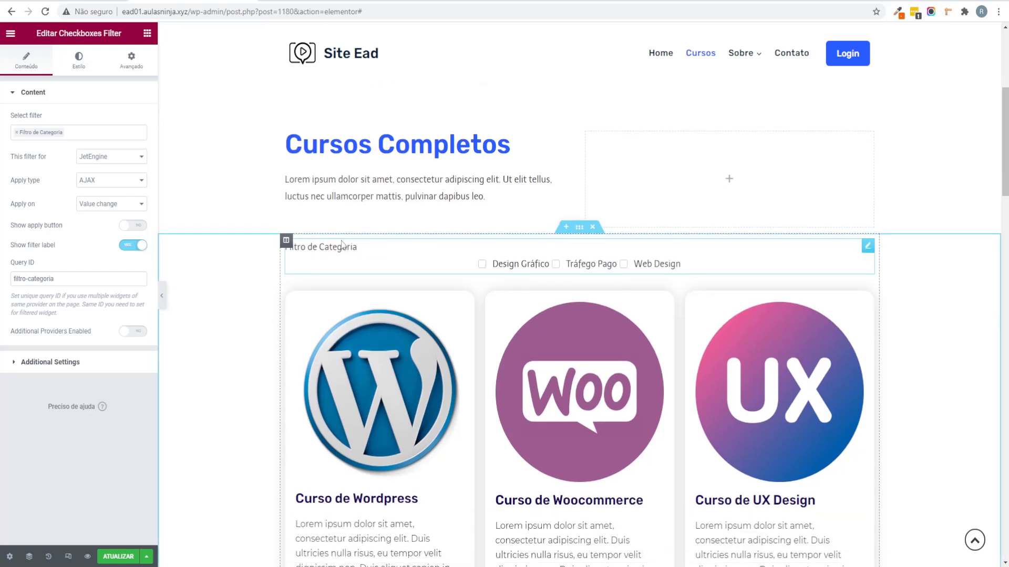
{"action": "left_click", "coordinate": [133, 246]}
{"action": "scroll", "coordinate": [237, 492], "scroll_direction": "up", "scroll_amount": 1}
{"action": "left_click", "coordinate": [116, 558]}
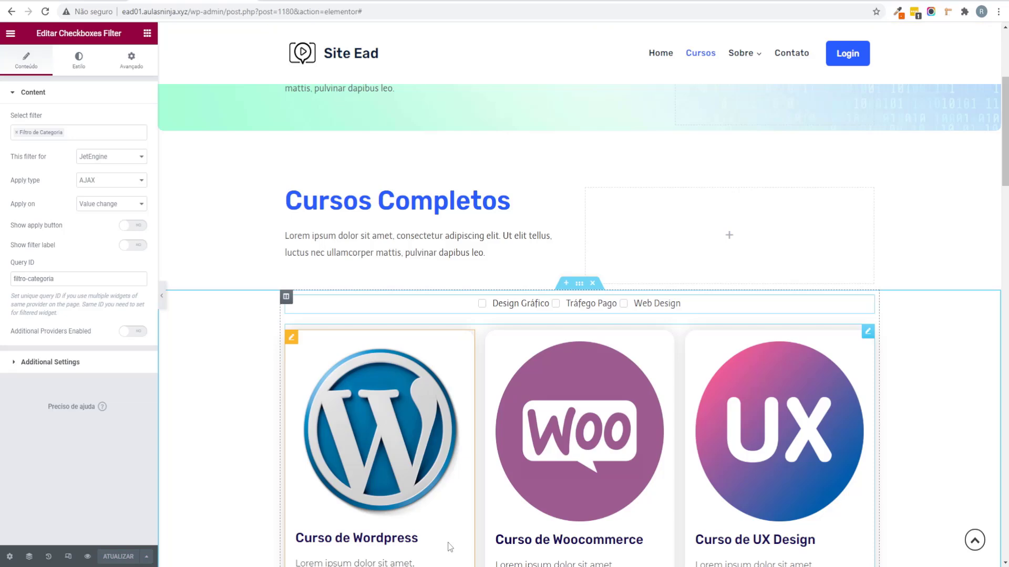
{"action": "left_click", "coordinate": [86, 556]}
Step: Test the filter with Design Gráfico, Tráfego Pago, then Web Design alone, and return to the editor
{"action": "scroll", "coordinate": [393, 187], "scroll_direction": "down", "scroll_amount": 7}
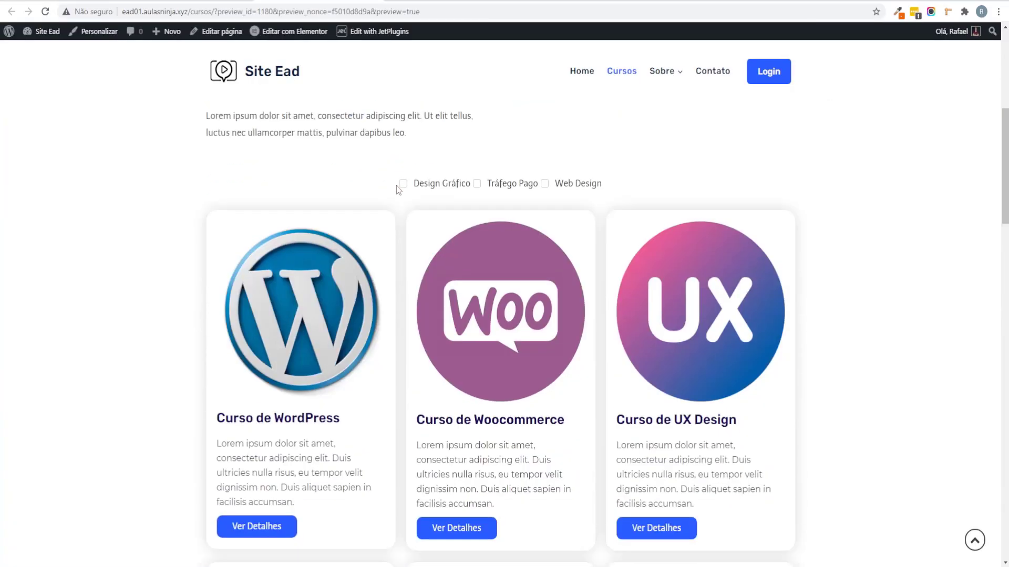
{"action": "left_click", "coordinate": [402, 153]}
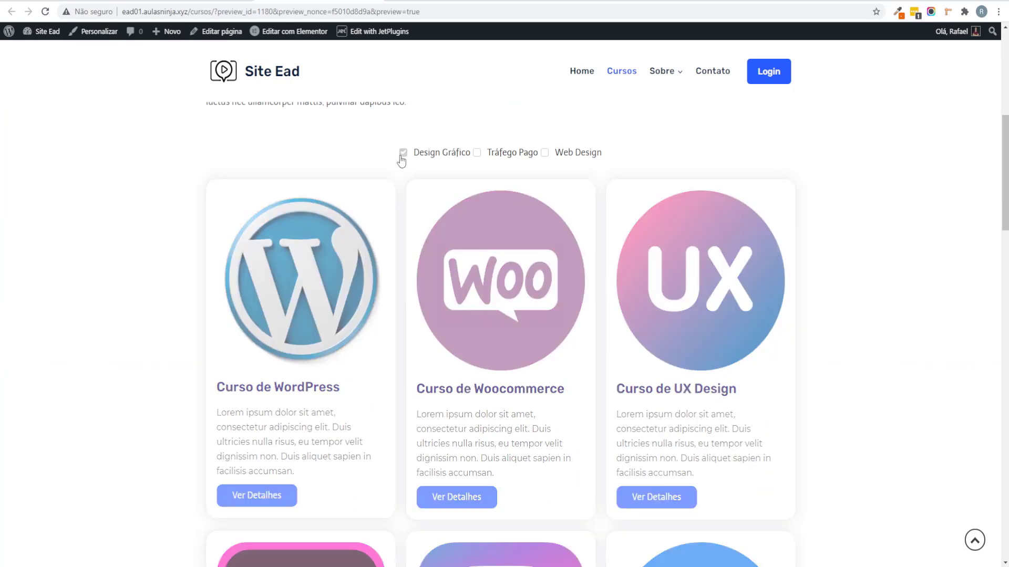
{"action": "left_click", "coordinate": [476, 152]}
{"action": "scroll", "coordinate": [891, 401], "scroll_direction": "down", "scroll_amount": 3}
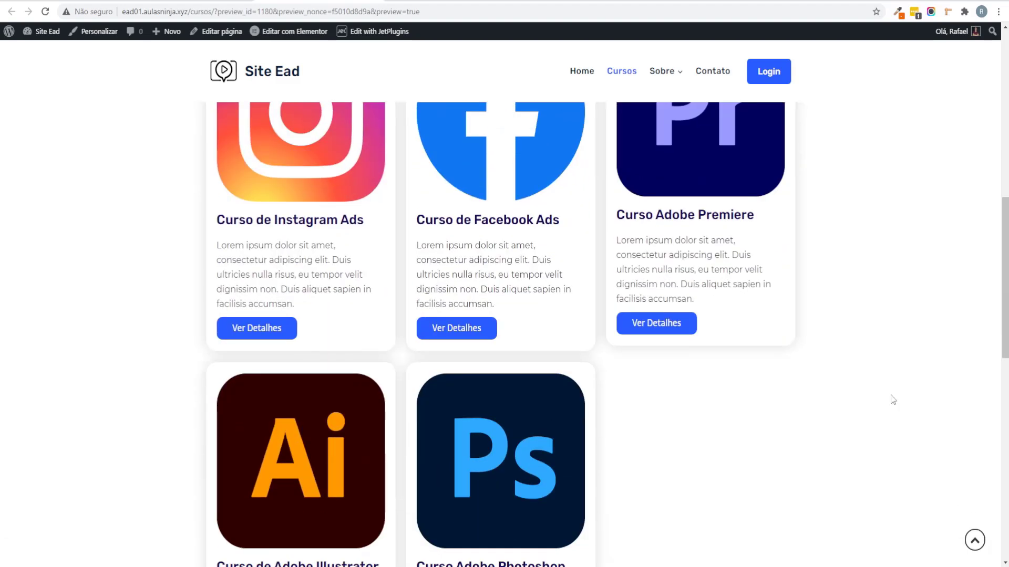
{"action": "scroll", "coordinate": [577, 232], "scroll_direction": "up", "scroll_amount": 3}
{"action": "left_click", "coordinate": [408, 156]}
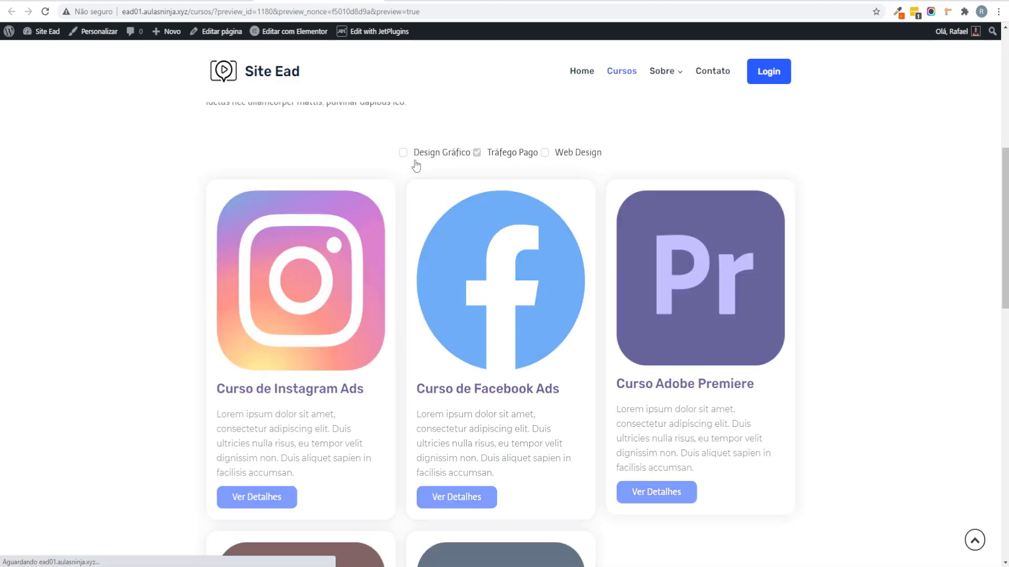
{"action": "left_click", "coordinate": [544, 152]}
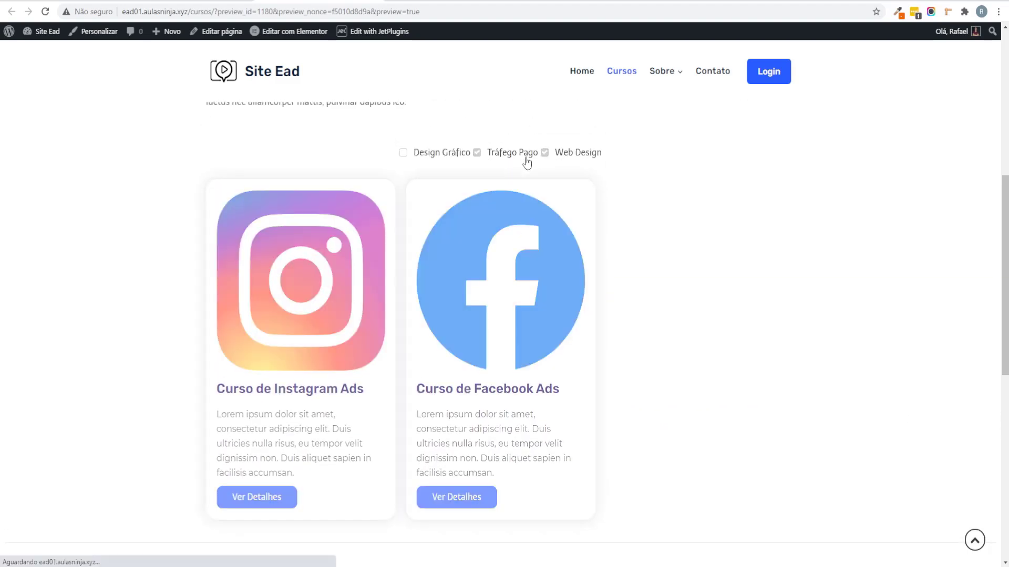
{"action": "left_click", "coordinate": [476, 152]}
{"action": "scroll", "coordinate": [518, 227], "scroll_direction": "down", "scroll_amount": 5}
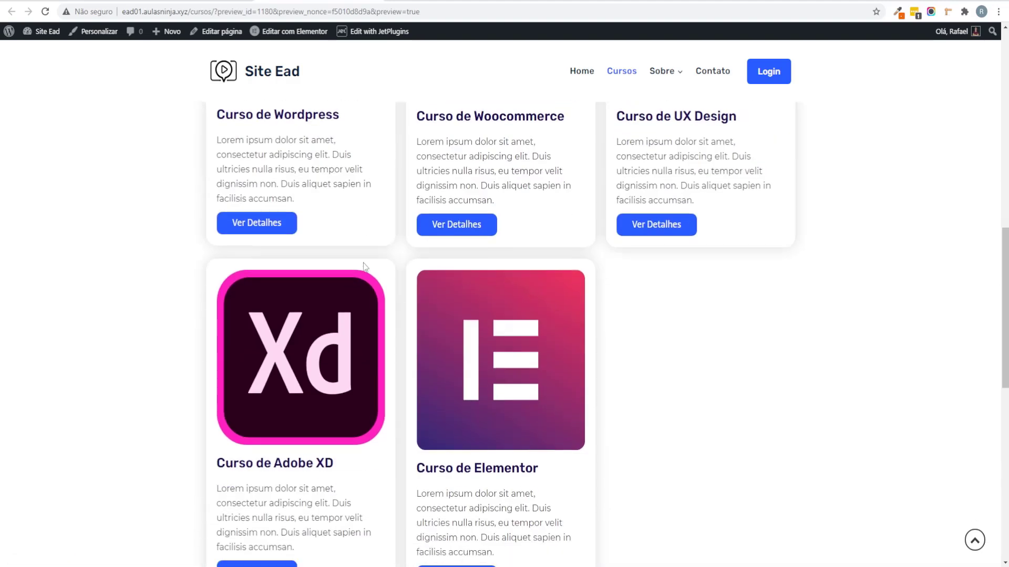
{"action": "scroll", "coordinate": [518, 227], "scroll_direction": "up", "scroll_amount": 5}
{"action": "key", "text": "ctrl+Tab"}
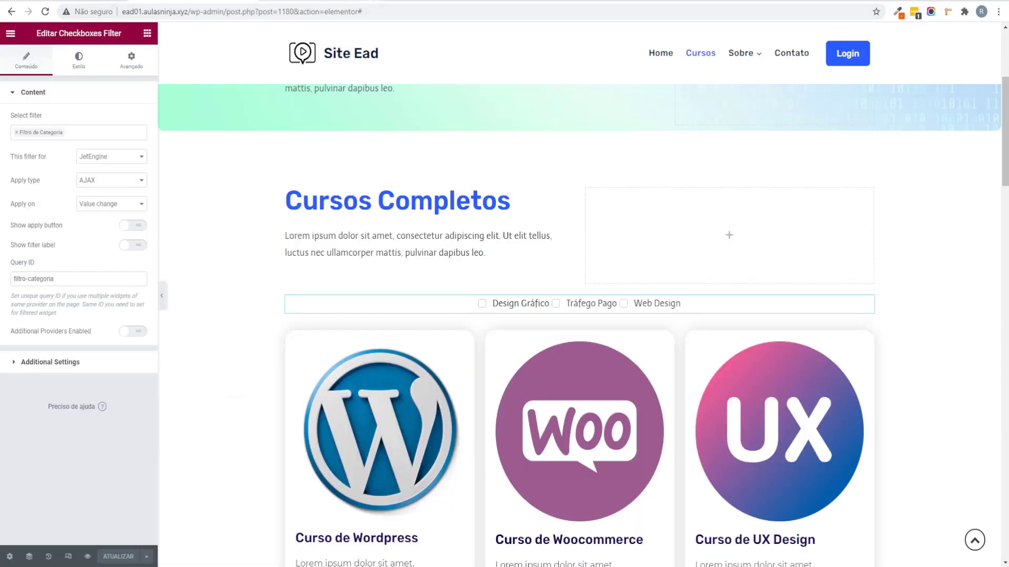
Step: Check the filter's AJAX apply type, value-change trigger and filtro-categoria query ID, then preview the page
{"action": "scroll", "coordinate": [633, 314], "scroll_direction": "up", "scroll_amount": 4}
{"action": "scroll", "coordinate": [634, 341], "scroll_direction": "down", "scroll_amount": 13}
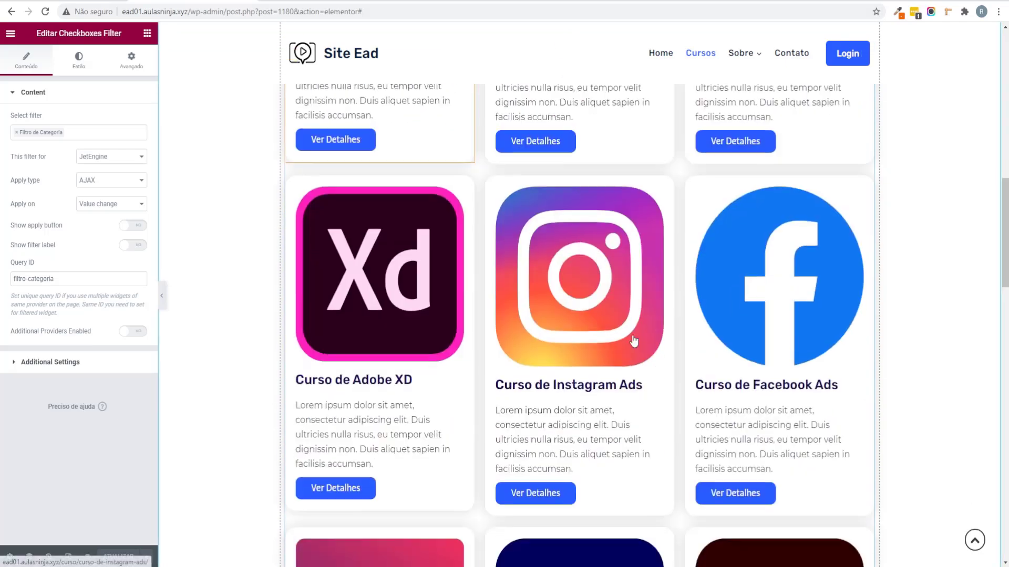
{"action": "scroll", "coordinate": [634, 341], "scroll_direction": "down", "scroll_amount": 20}
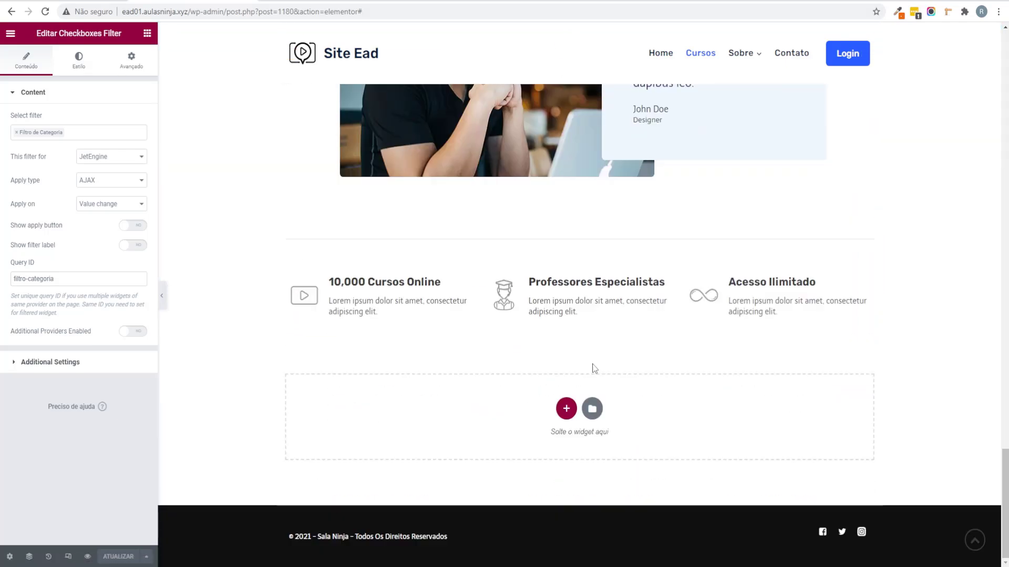
{"action": "scroll", "coordinate": [567, 350], "scroll_direction": "up", "scroll_amount": 20}
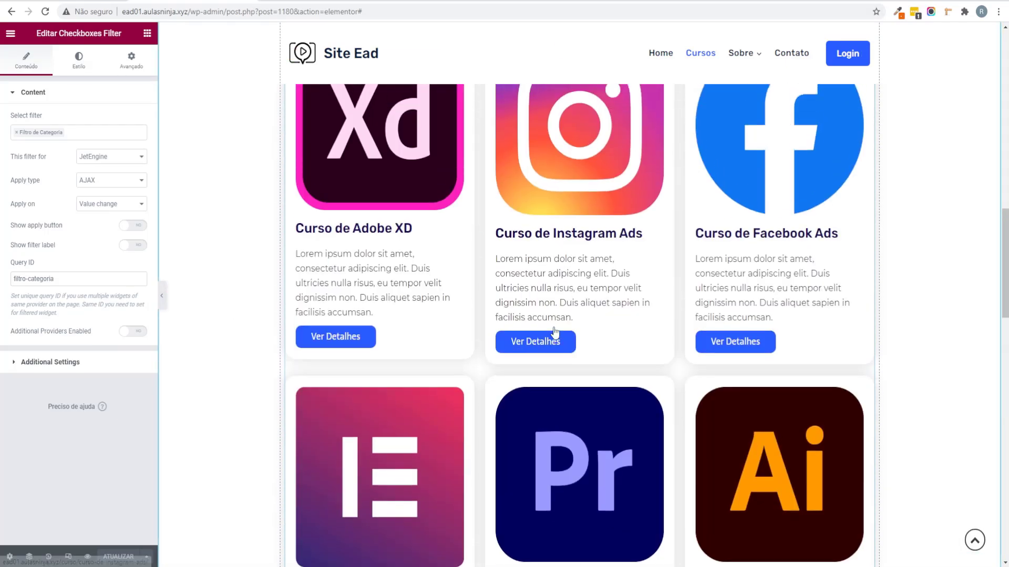
{"action": "scroll", "coordinate": [551, 336], "scroll_direction": "up", "scroll_amount": 8}
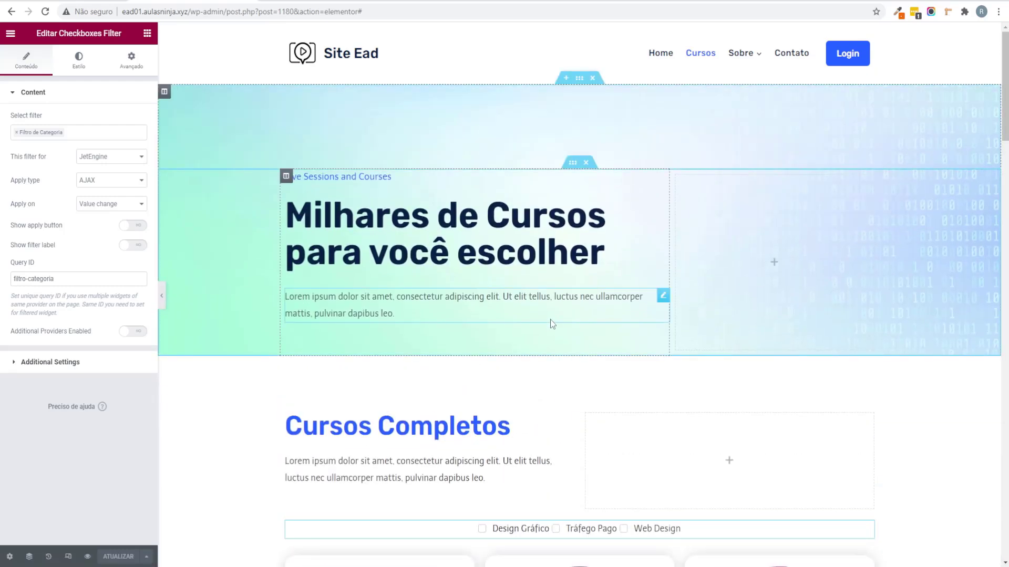
{"action": "scroll", "coordinate": [551, 320], "scroll_direction": "down", "scroll_amount": 7}
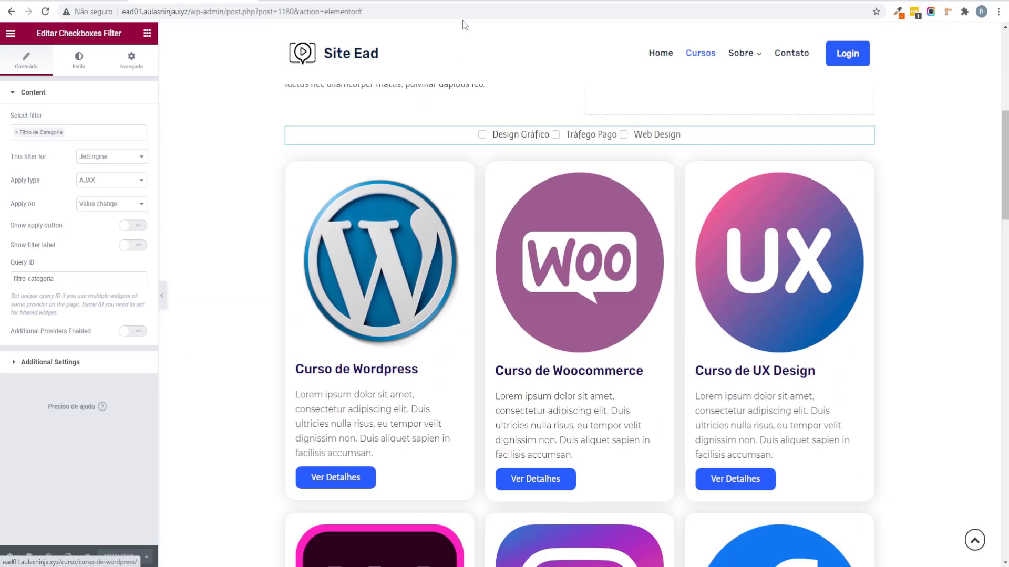
{"action": "scroll", "coordinate": [565, 279], "scroll_direction": "up", "scroll_amount": 4}
{"action": "scroll", "coordinate": [566, 279], "scroll_direction": "up", "scroll_amount": 4}
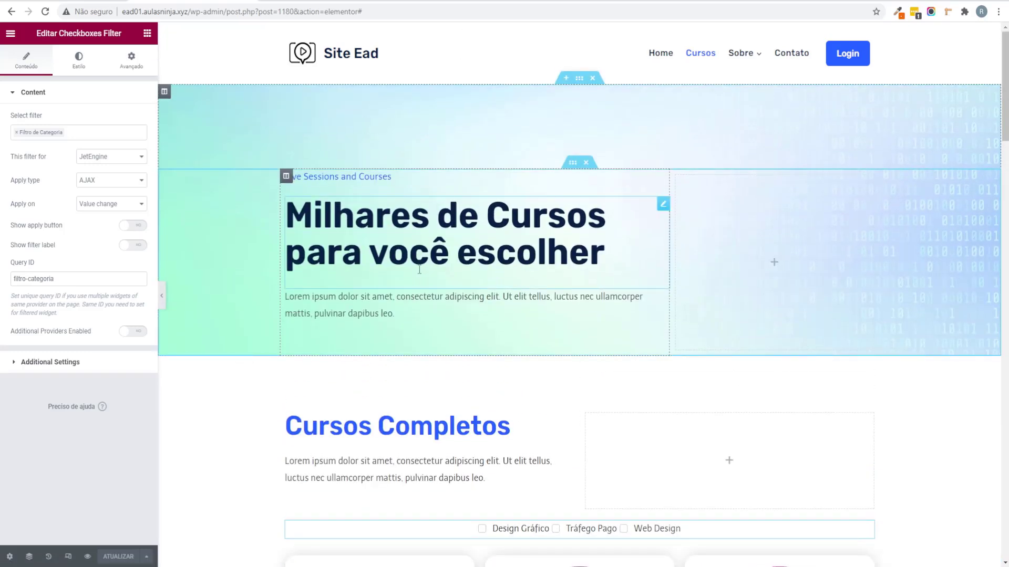
{"action": "left_click", "coordinate": [87, 556]}
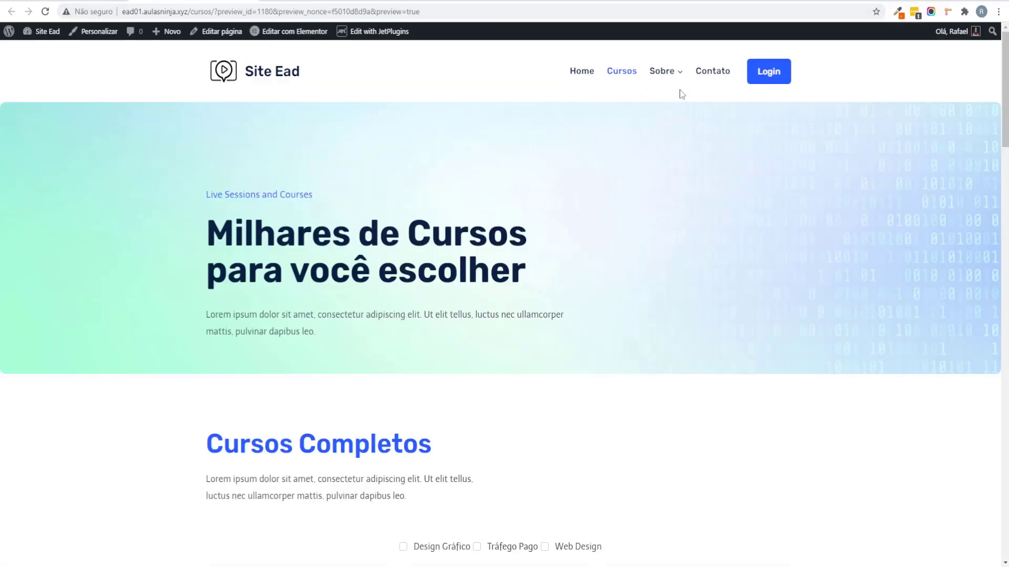
Step: Go to the Sobre page from the site menu and launch Editar com Elementor
{"action": "left_click", "coordinate": [669, 76]}
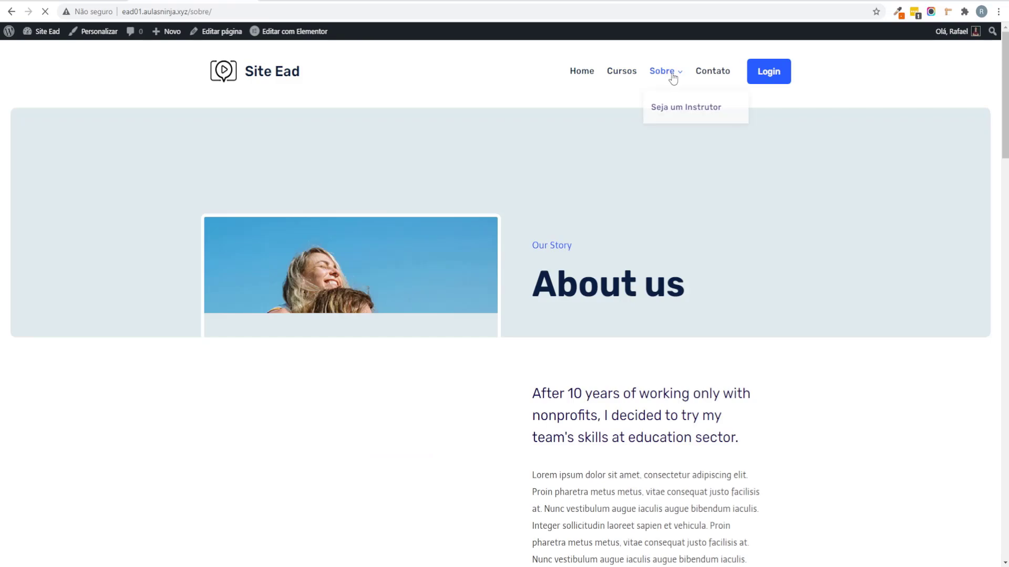
{"action": "scroll", "coordinate": [713, 390], "scroll_direction": "down", "scroll_amount": 9}
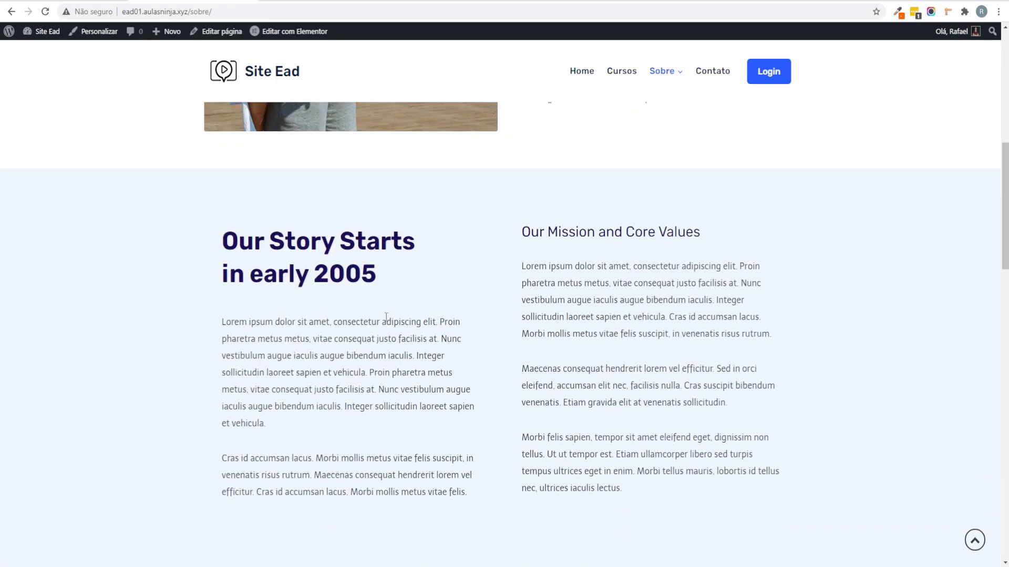
{"action": "scroll", "coordinate": [155, 257], "scroll_direction": "up", "scroll_amount": 15}
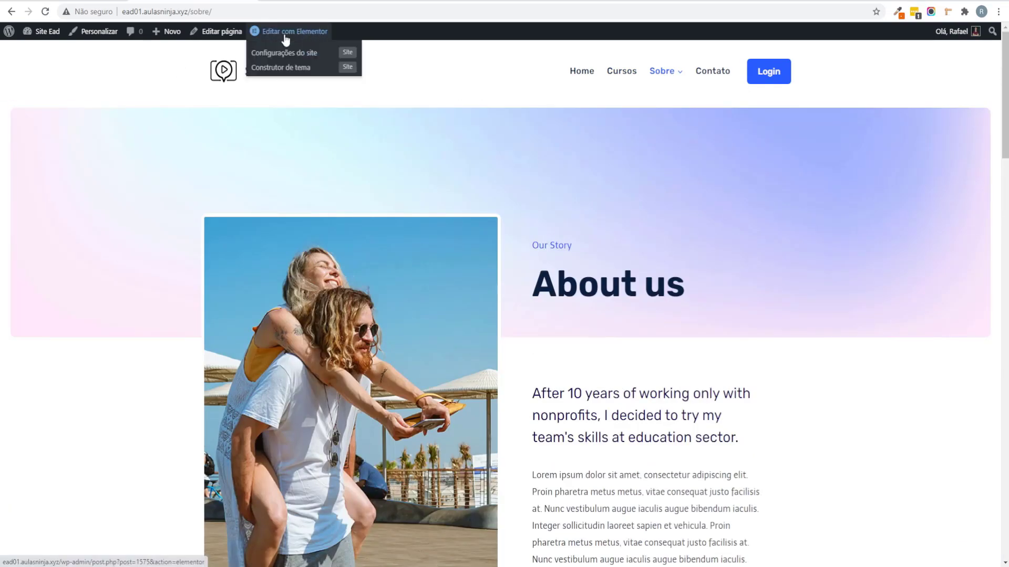
{"action": "left_click", "coordinate": [283, 33]}
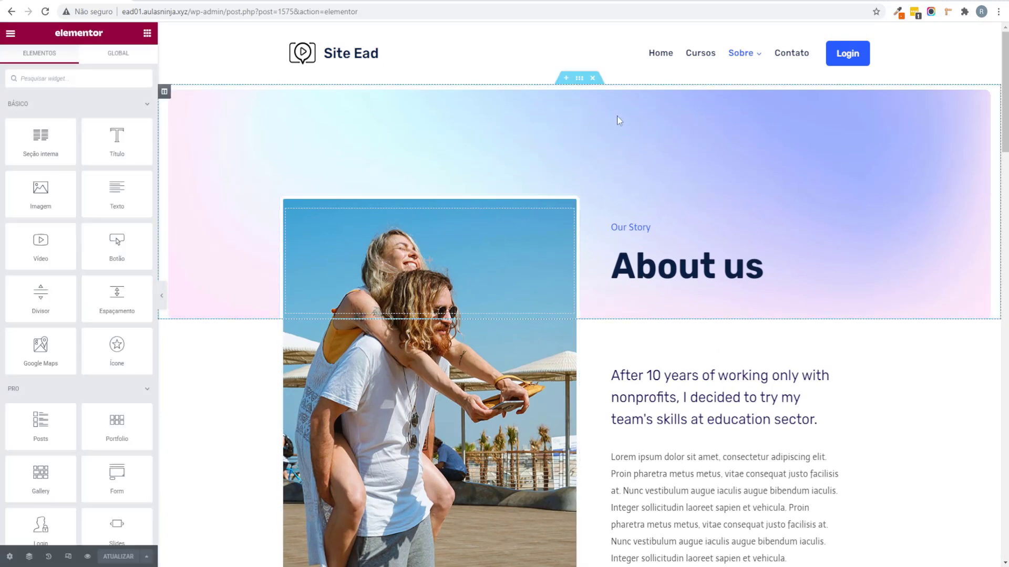
Step: Try a pale gradient background image on the hero column, then revert to Edição inicial via History
{"action": "left_click", "coordinate": [164, 93]}
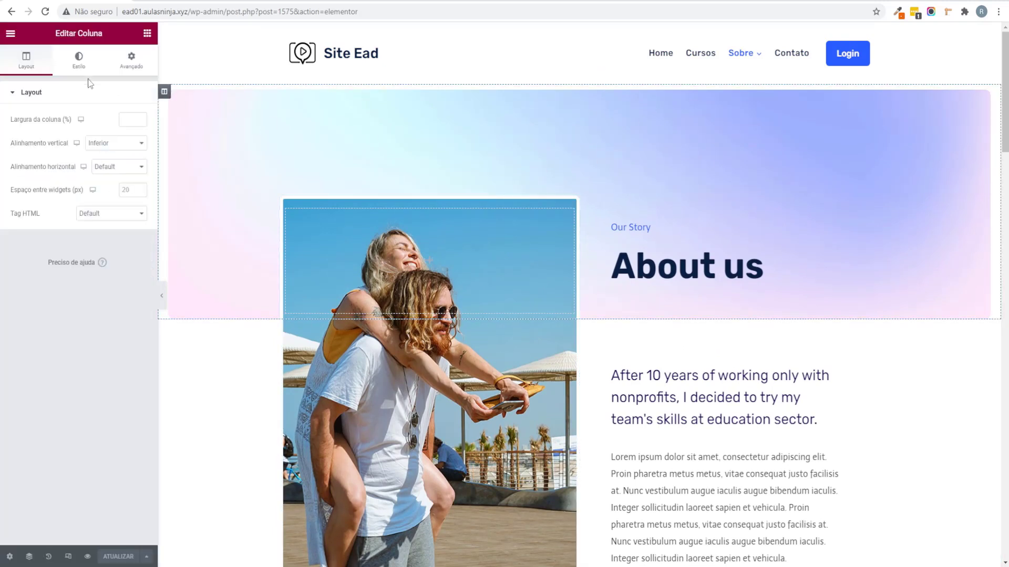
{"action": "left_click", "coordinate": [78, 64]}
{"action": "left_click", "coordinate": [127, 232]}
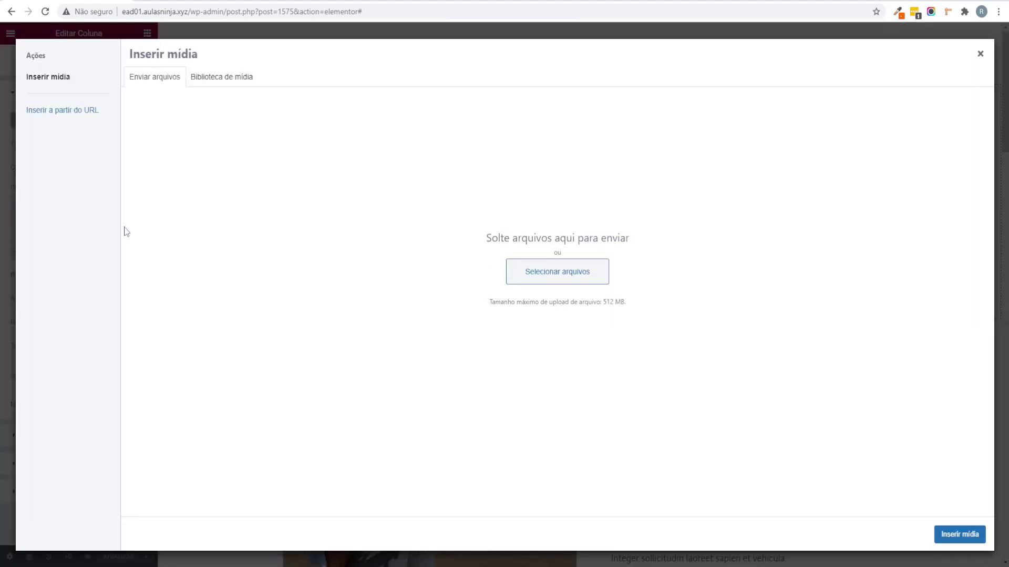
{"action": "left_click", "coordinate": [235, 75]}
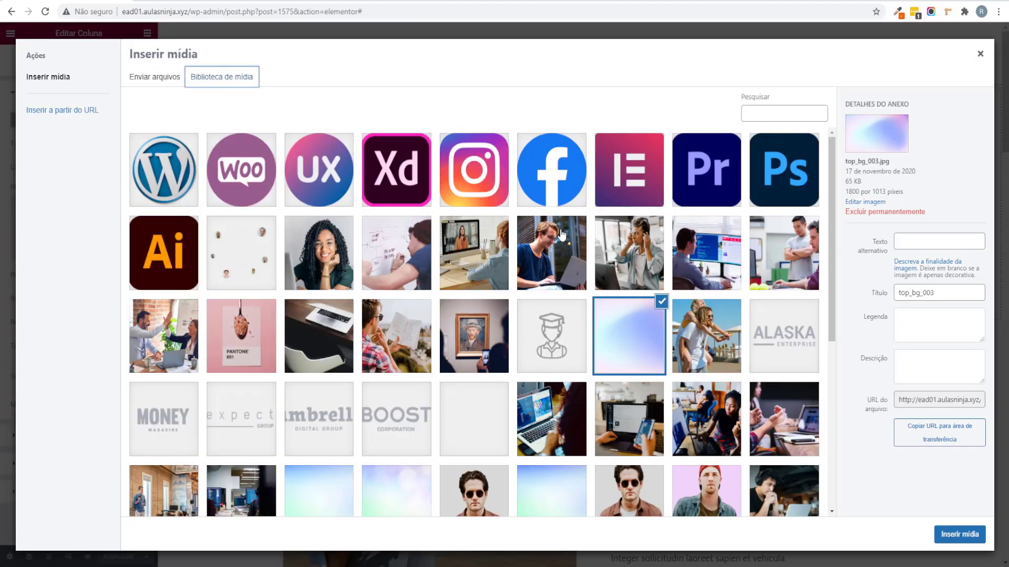
{"action": "scroll", "coordinate": [378, 355], "scroll_direction": "down", "scroll_amount": 3}
{"action": "left_click", "coordinate": [399, 335]}
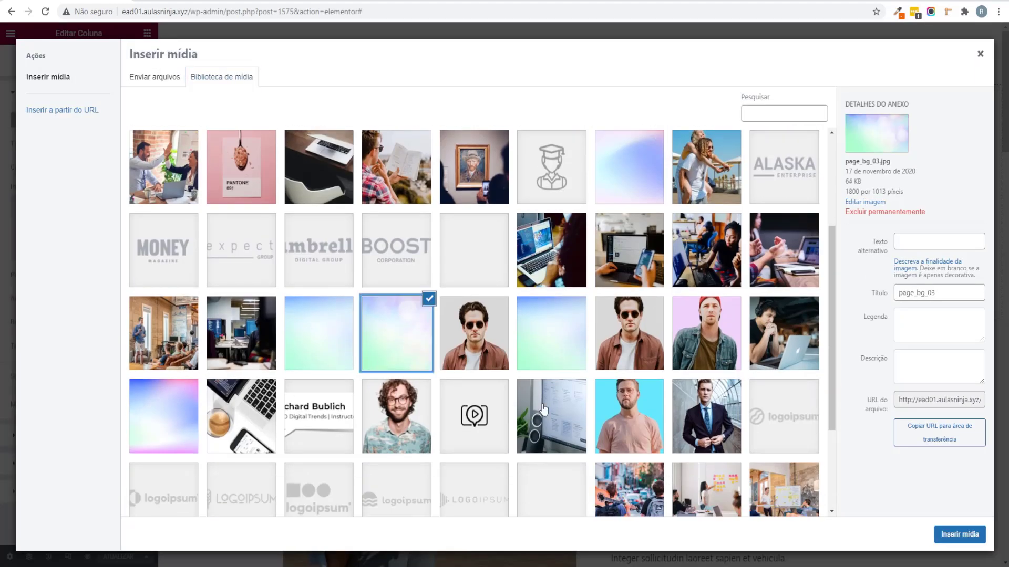
{"action": "left_click", "coordinate": [954, 536]}
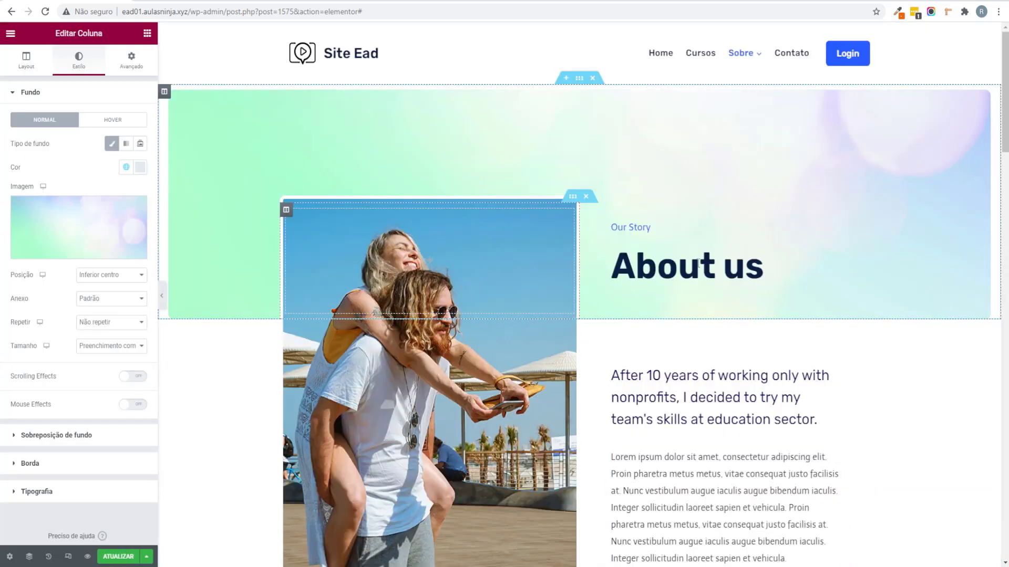
{"action": "left_click", "coordinate": [68, 231]}
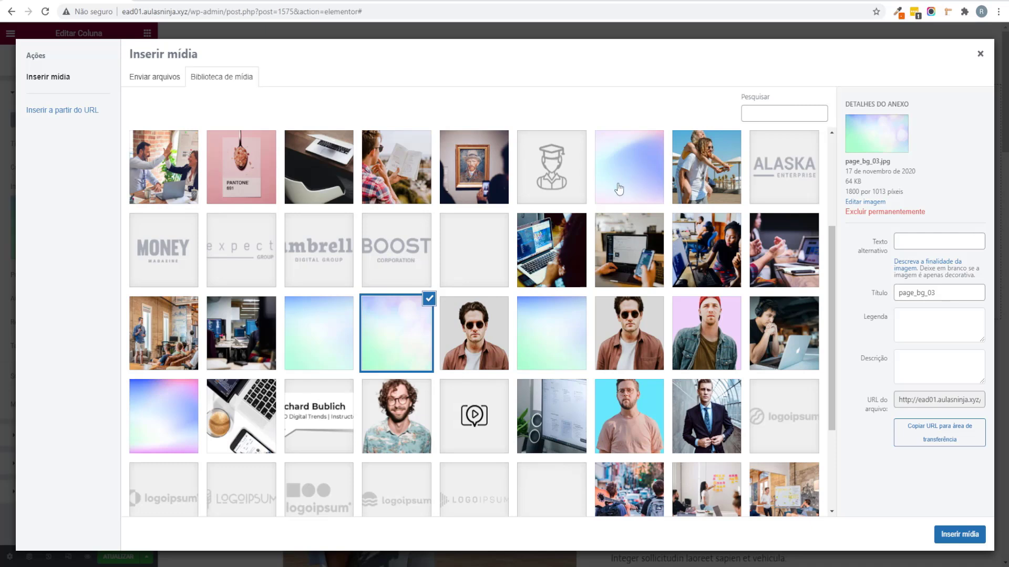
{"action": "left_click", "coordinate": [981, 55]}
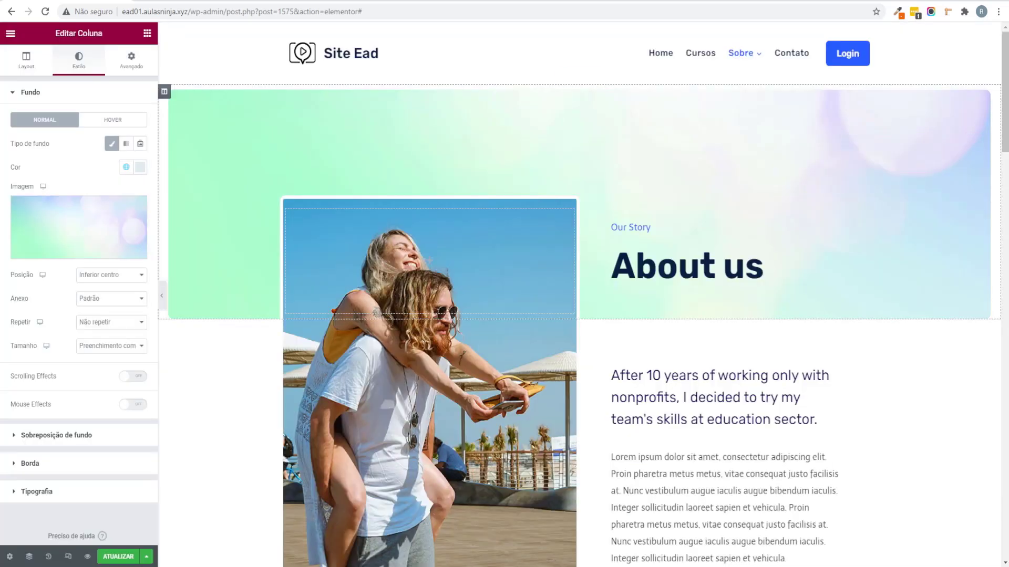
{"action": "left_click", "coordinate": [49, 557]}
{"action": "left_click", "coordinate": [52, 116]}
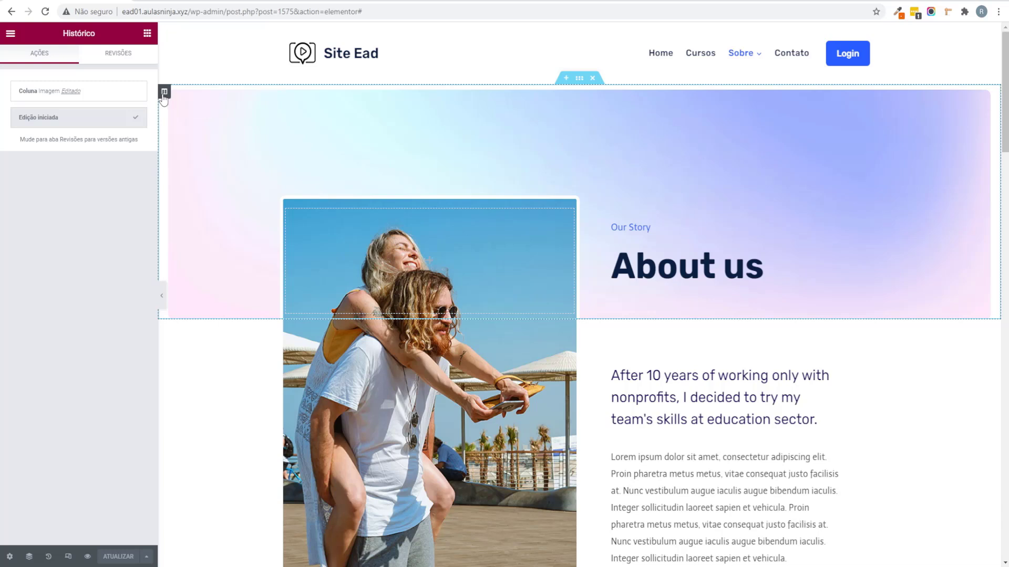
Step: Link the hero column's margins and set all four to 0
{"action": "left_click", "coordinate": [164, 93]}
{"action": "left_click", "coordinate": [131, 60]}
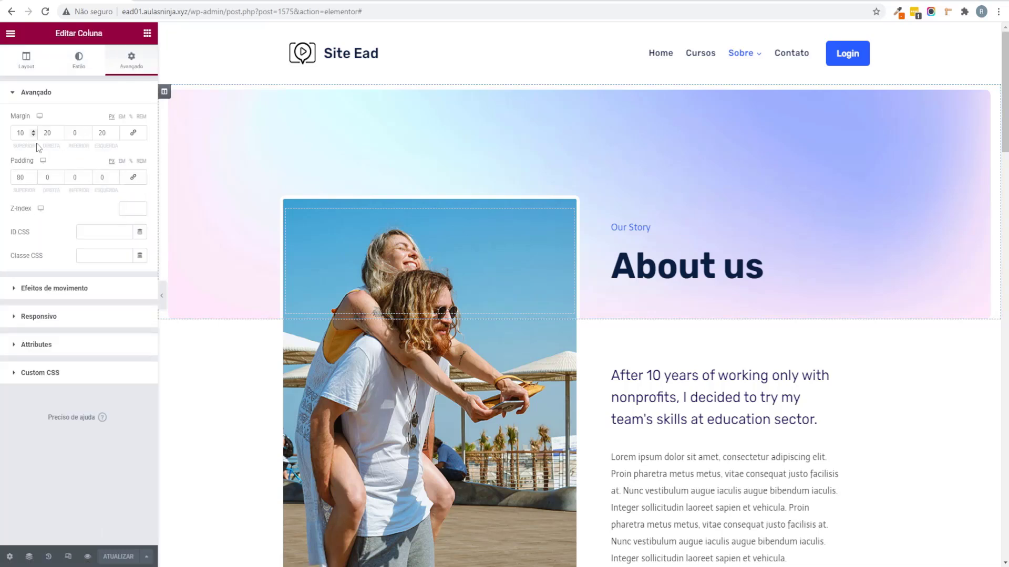
{"action": "left_click", "coordinate": [133, 132]}
{"action": "type", "text": "0"}
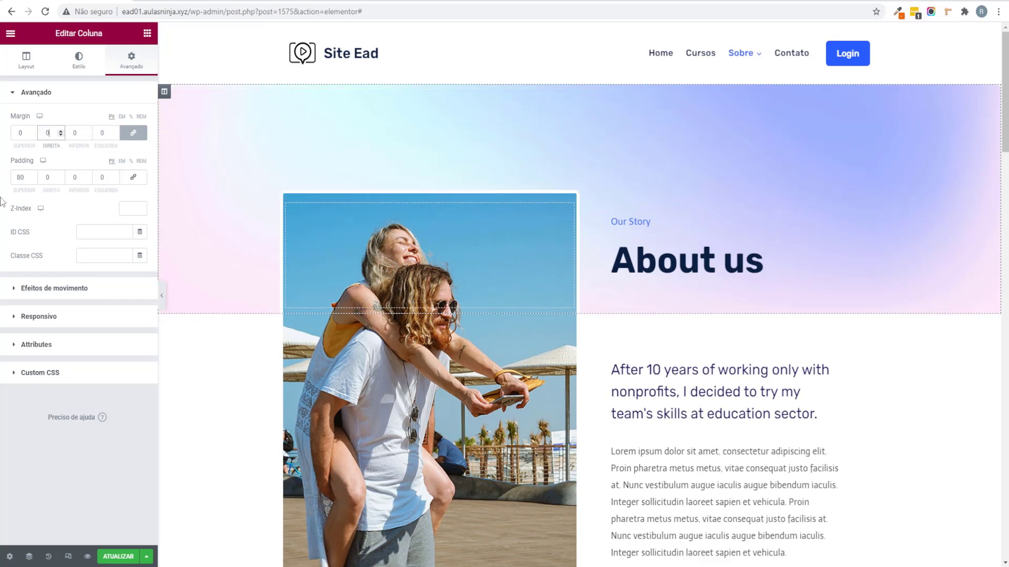
{"action": "scroll", "coordinate": [329, 269], "scroll_direction": "down", "scroll_amount": 4}
{"action": "scroll", "coordinate": [329, 269], "scroll_direction": "up", "scroll_amount": 4}
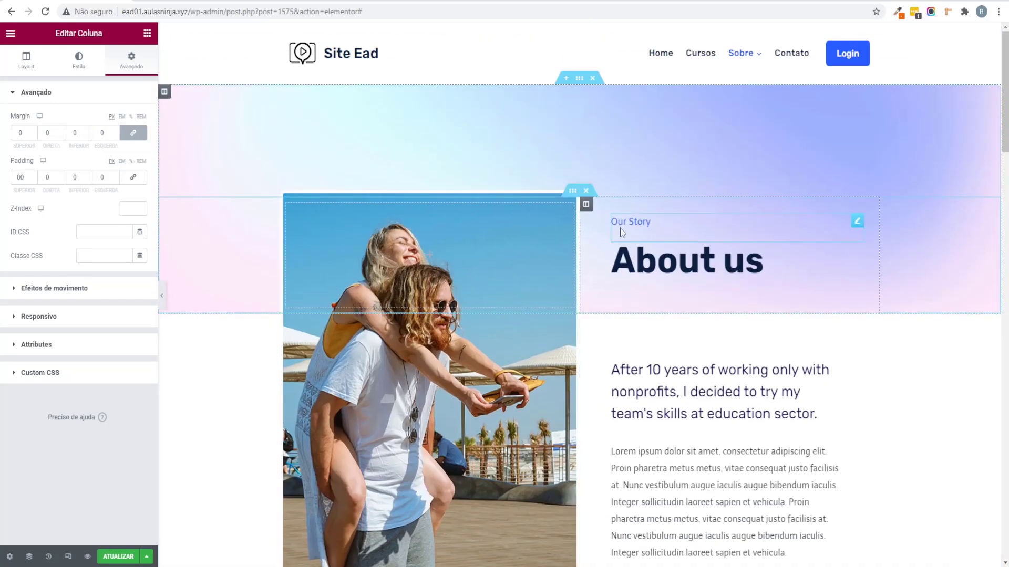
Step: Replace the hero heading 'About us' with 'Sobre Nós'
{"action": "left_click", "coordinate": [683, 260]}
{"action": "left_click_drag", "start_coordinate": [62, 130], "coordinate": [2, 129]}
{"action": "type", "text": "Sob"}
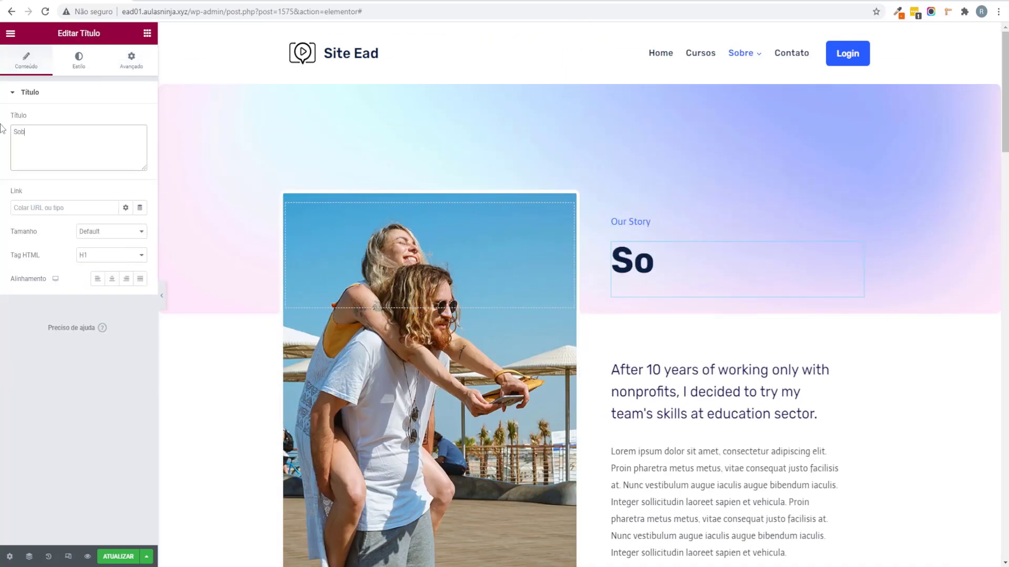
{"action": "type", "text": "re Níos"}
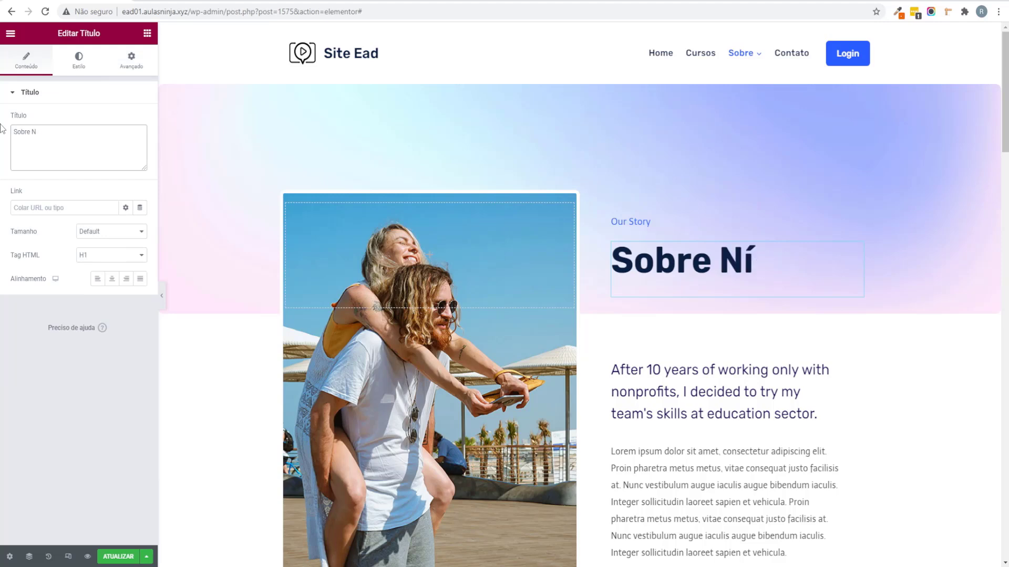
{"action": "scroll", "coordinate": [343, 193], "scroll_direction": "down", "scroll_amount": 5}
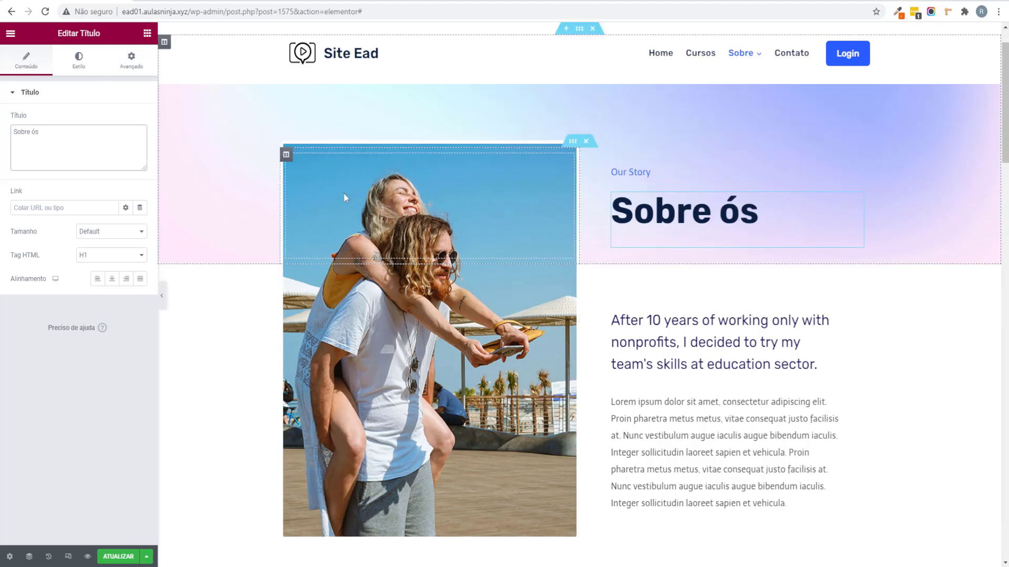
{"action": "scroll", "coordinate": [509, 290], "scroll_direction": "up", "scroll_amount": 4}
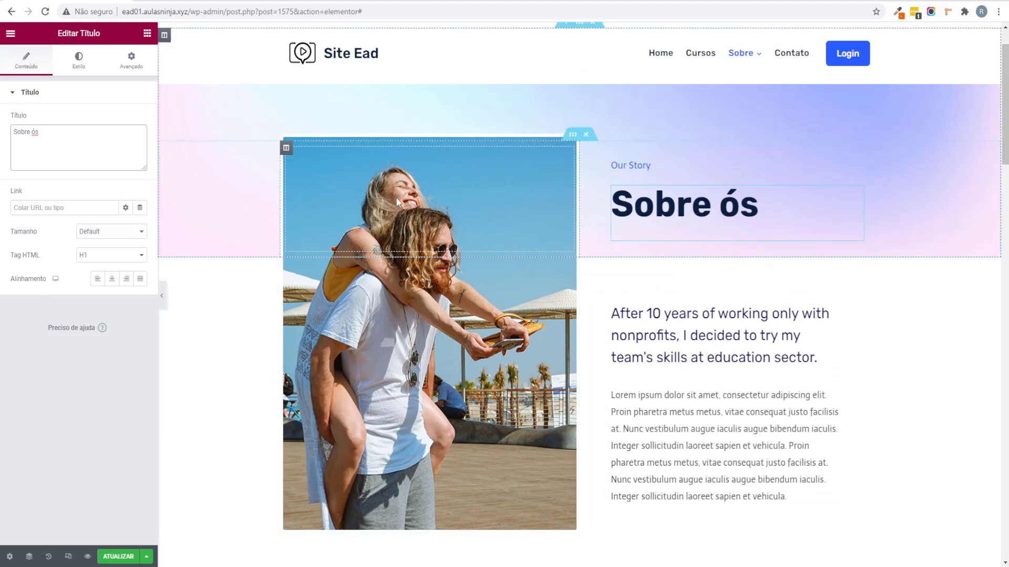
Step: Inspect the intro heading, Lorem ipsum paragraph, Our Story heading and mission text below
{"action": "left_click", "coordinate": [630, 326]}
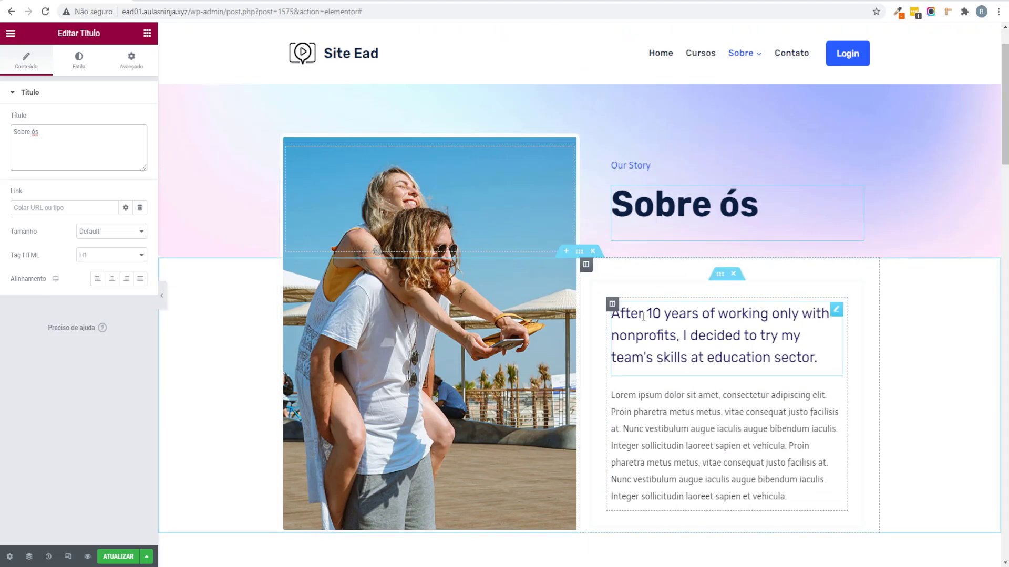
{"action": "triple_click", "coordinate": [66, 148]}
{"action": "scroll", "coordinate": [524, 315], "scroll_direction": "down", "scroll_amount": 1}
{"action": "left_click", "coordinate": [782, 441]}
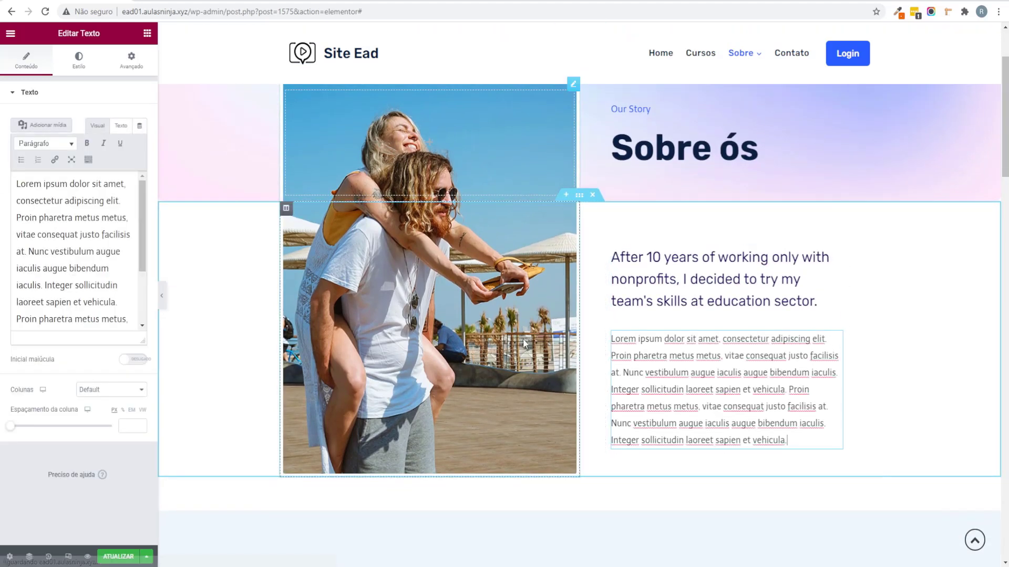
{"action": "scroll", "coordinate": [523, 344], "scroll_direction": "up", "scroll_amount": 1}
{"action": "left_click", "coordinate": [370, 168]}
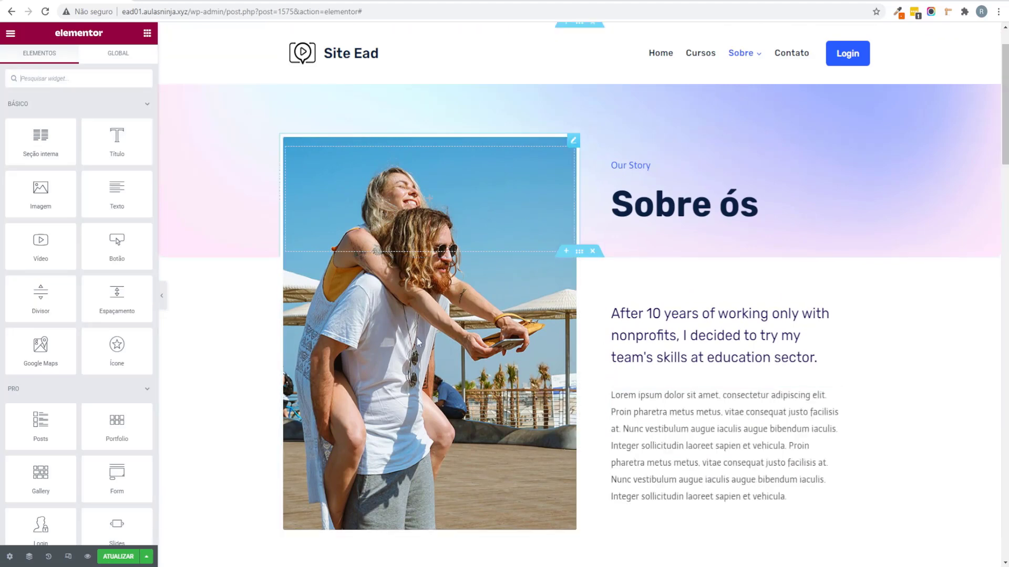
{"action": "scroll", "coordinate": [343, 407], "scroll_direction": "up", "scroll_amount": 1}
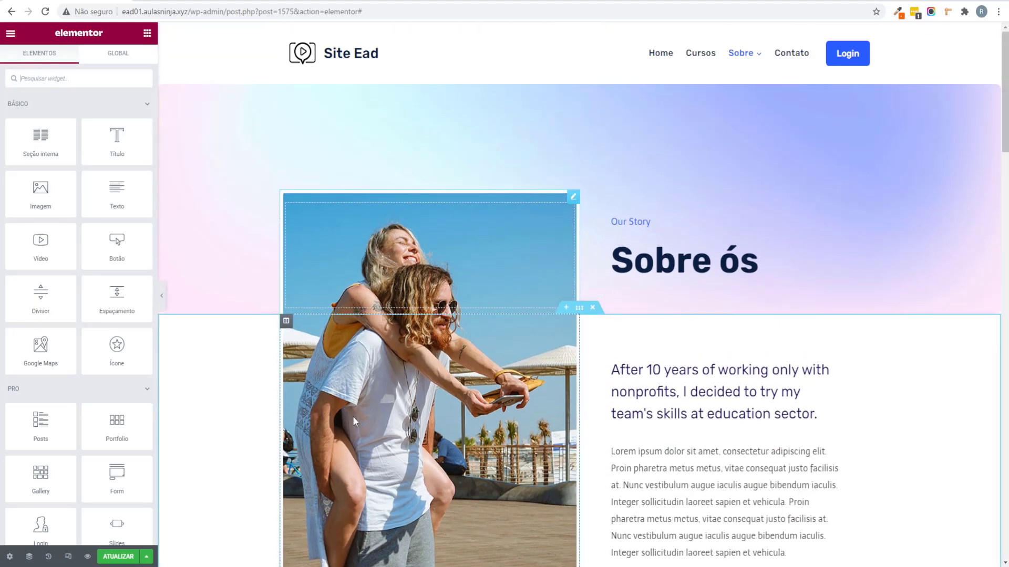
{"action": "scroll", "coordinate": [422, 286], "scroll_direction": "down", "scroll_amount": 10}
{"action": "scroll", "coordinate": [422, 286], "scroll_direction": "down", "scroll_amount": 1}
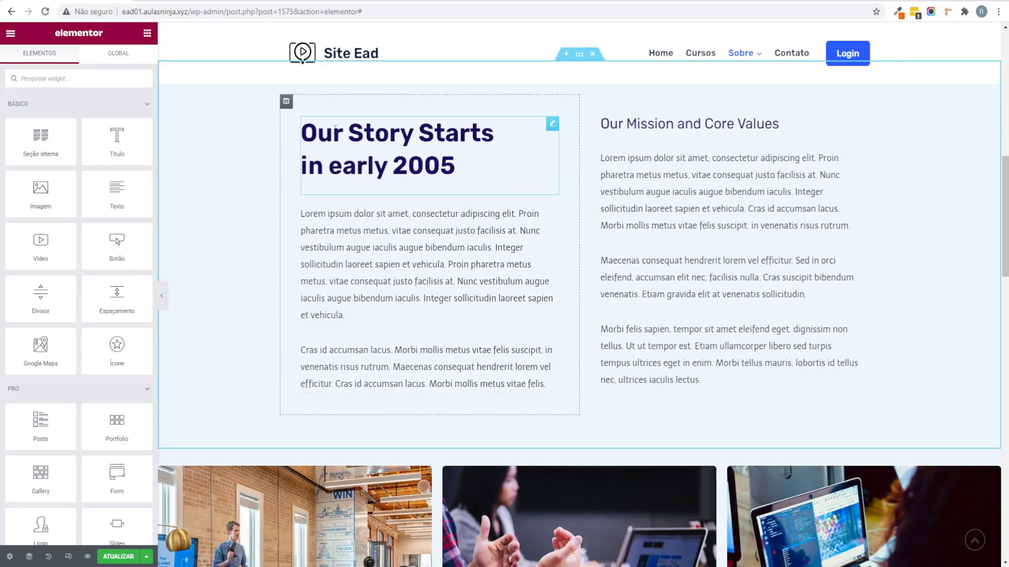
{"action": "left_click", "coordinate": [420, 157]}
{"action": "left_click", "coordinate": [662, 173]}
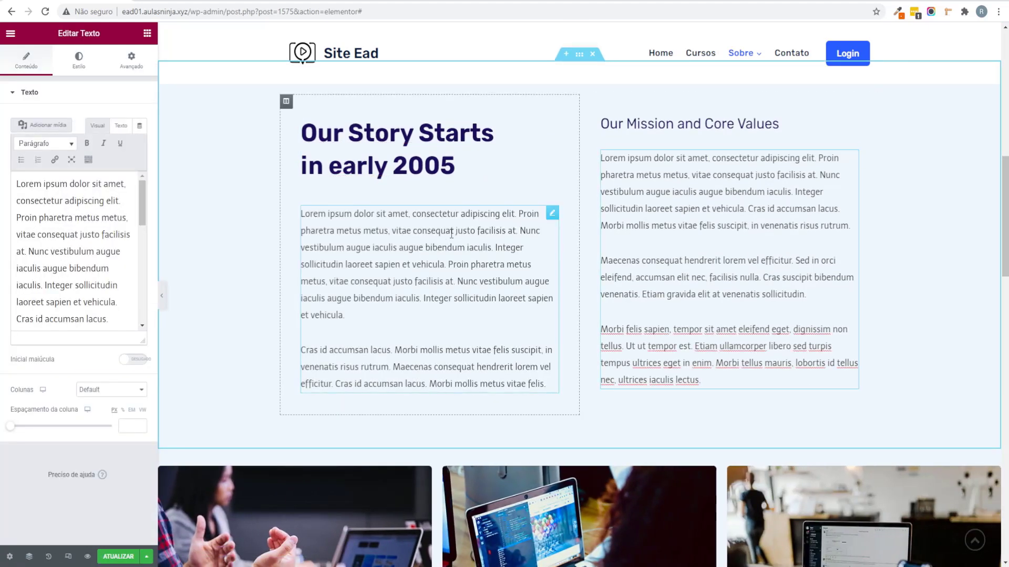
{"action": "scroll", "coordinate": [455, 247], "scroll_direction": "down", "scroll_amount": 7}
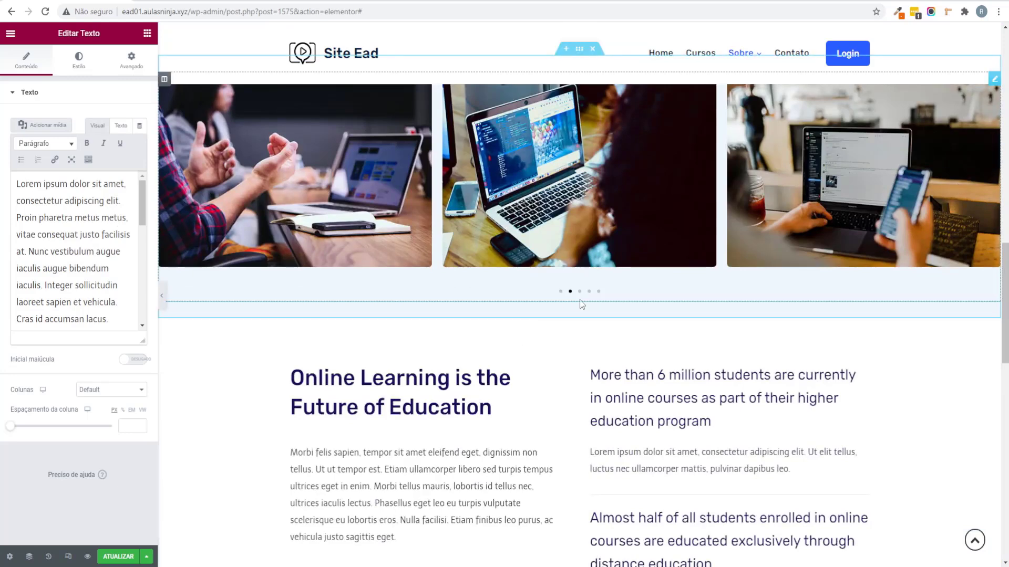
{"action": "scroll", "coordinate": [580, 293], "scroll_direction": "up", "scroll_amount": 2}
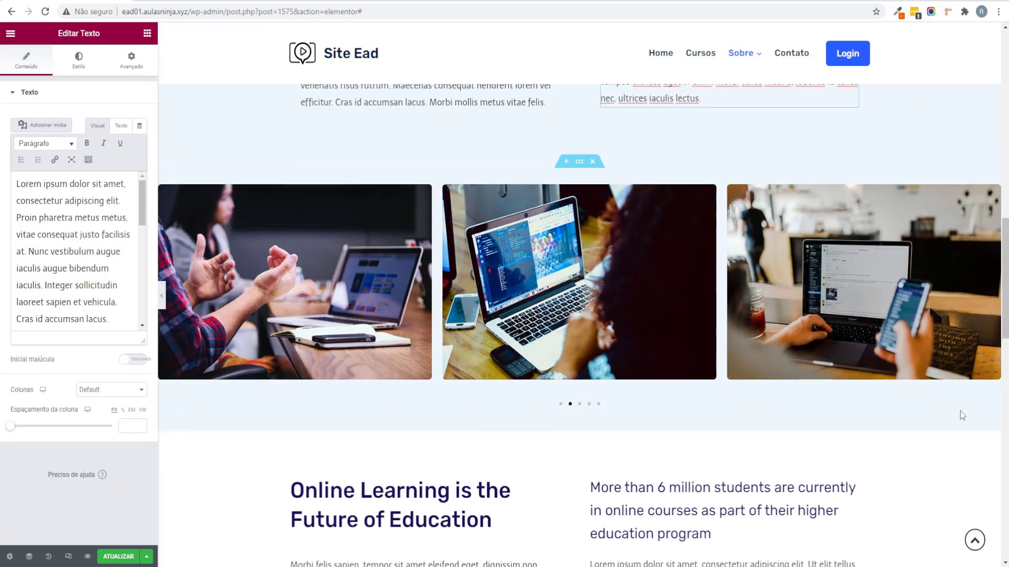
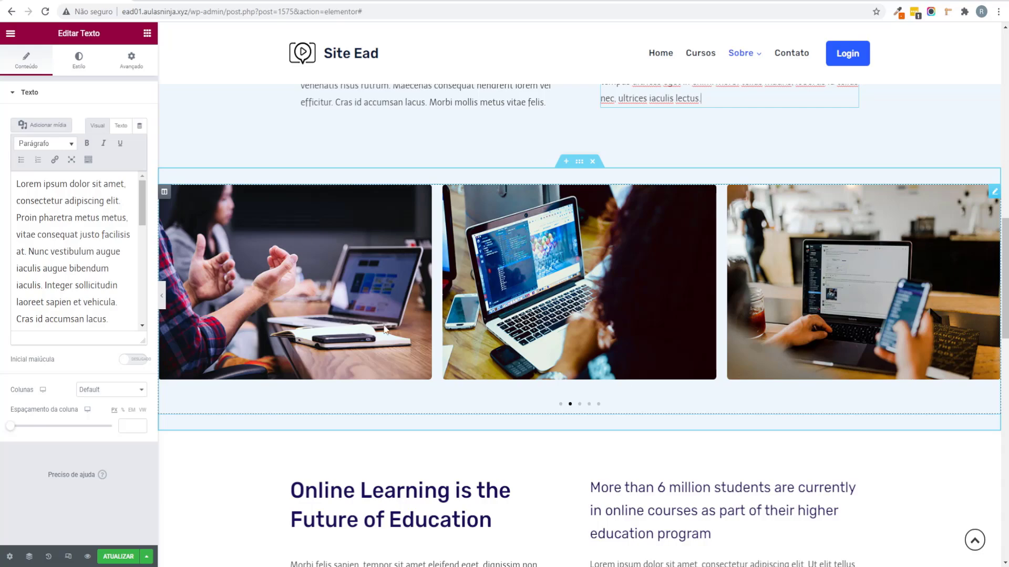
Step: Change the Get Full Access button's label to 'Ver Cursos'
{"action": "scroll", "coordinate": [369, 331], "scroll_direction": "down", "scroll_amount": 10}
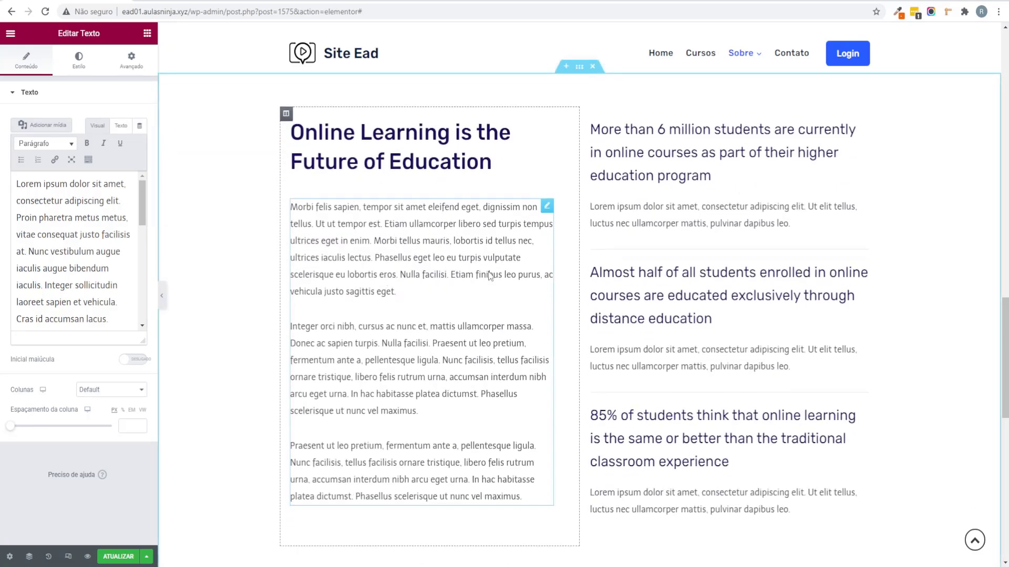
{"action": "scroll", "coordinate": [583, 210], "scroll_direction": "down", "scroll_amount": 8}
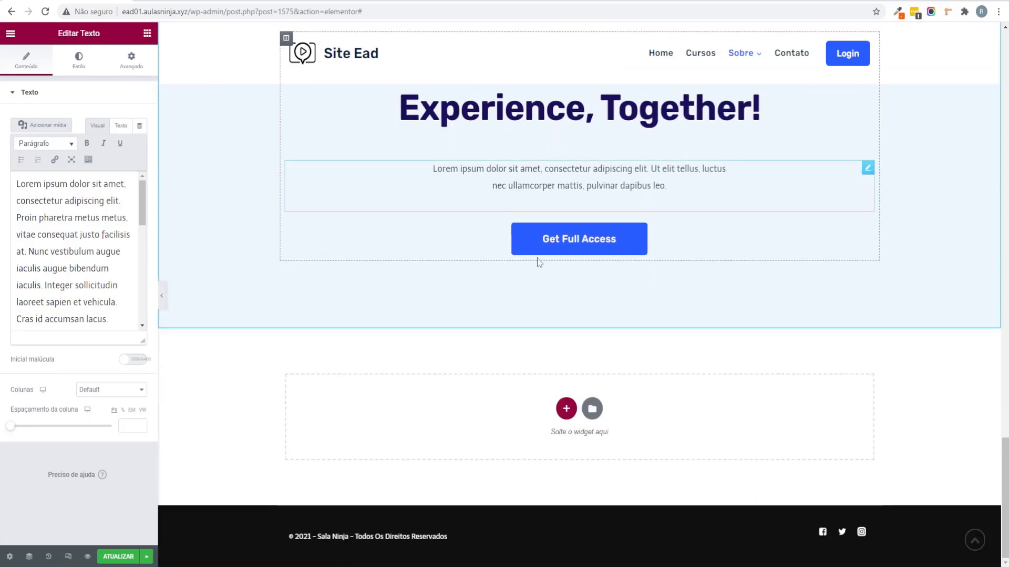
{"action": "scroll", "coordinate": [573, 291], "scroll_direction": "up", "scroll_amount": 3}
{"action": "scroll", "coordinate": [484, 260], "scroll_direction": "up", "scroll_amount": 3}
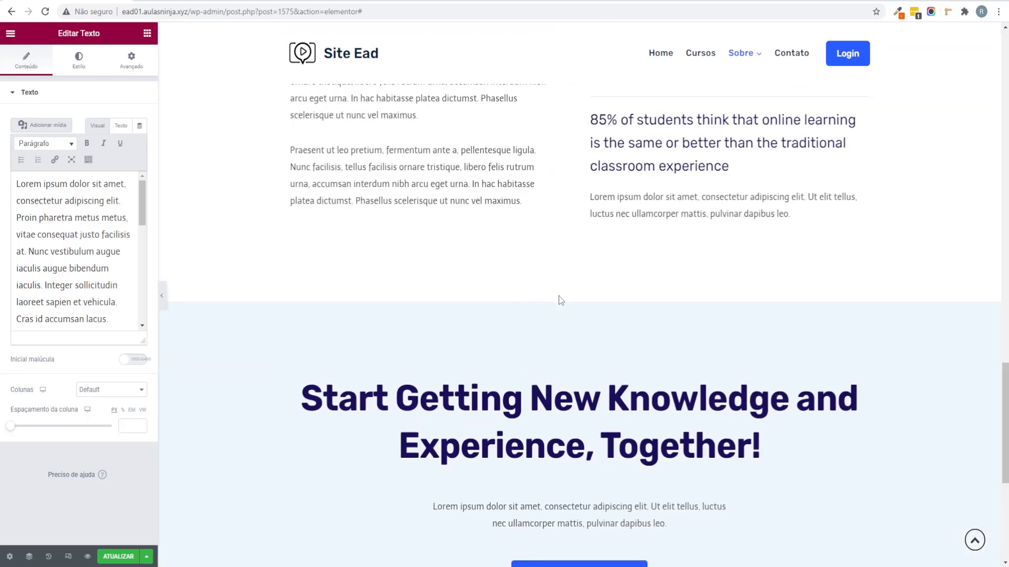
{"action": "scroll", "coordinate": [559, 295], "scroll_direction": "down", "scroll_amount": 2}
{"action": "left_click", "coordinate": [702, 475]}
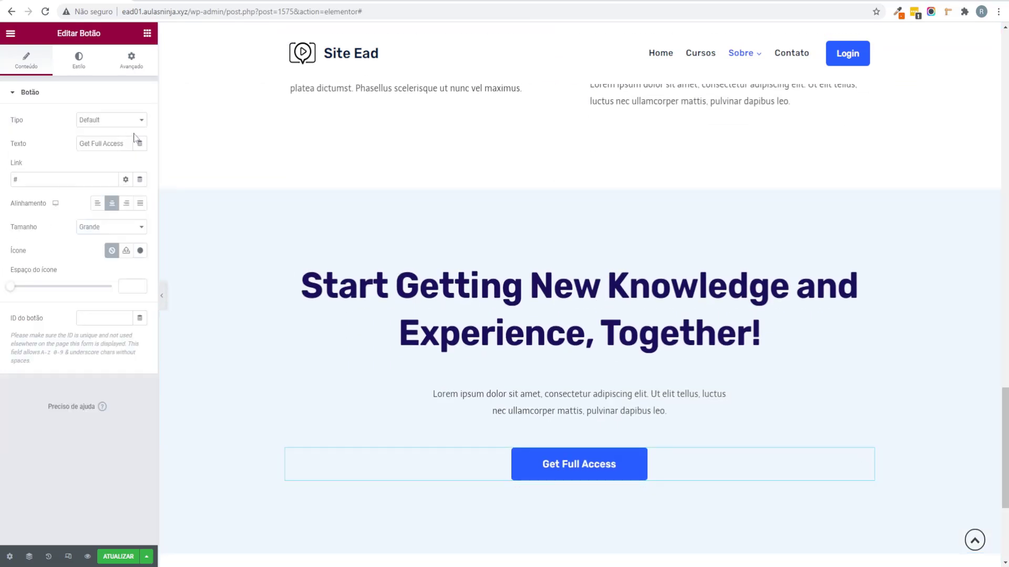
{"action": "left_click_drag", "start_coordinate": [131, 140], "coordinate": [2, 142]}
{"action": "type", "text": "Ver Cursos"}
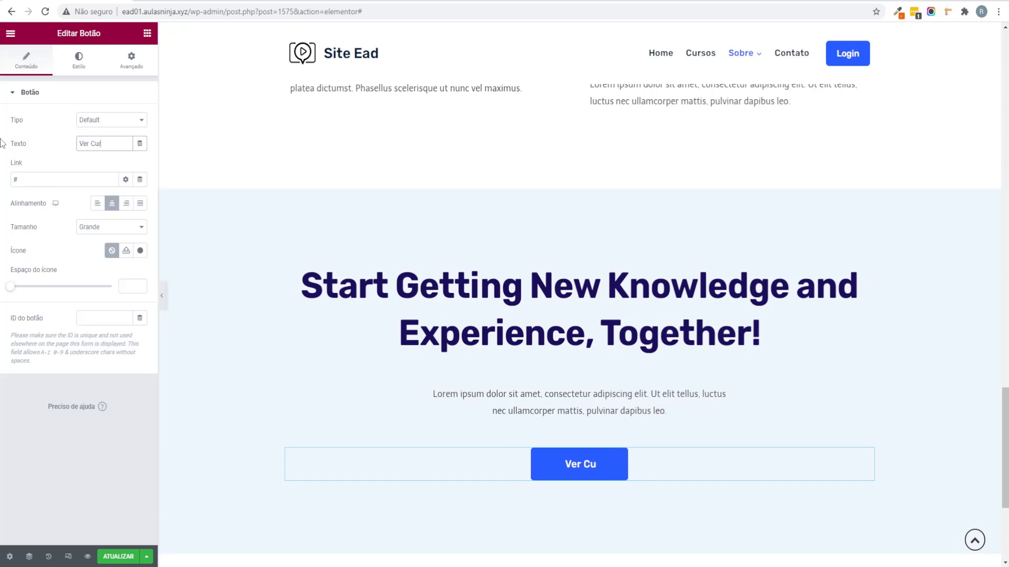
Step: Link the button to the site's /cursos/ page using the copied Cursos menu address
{"action": "left_click", "coordinate": [161, 295]}
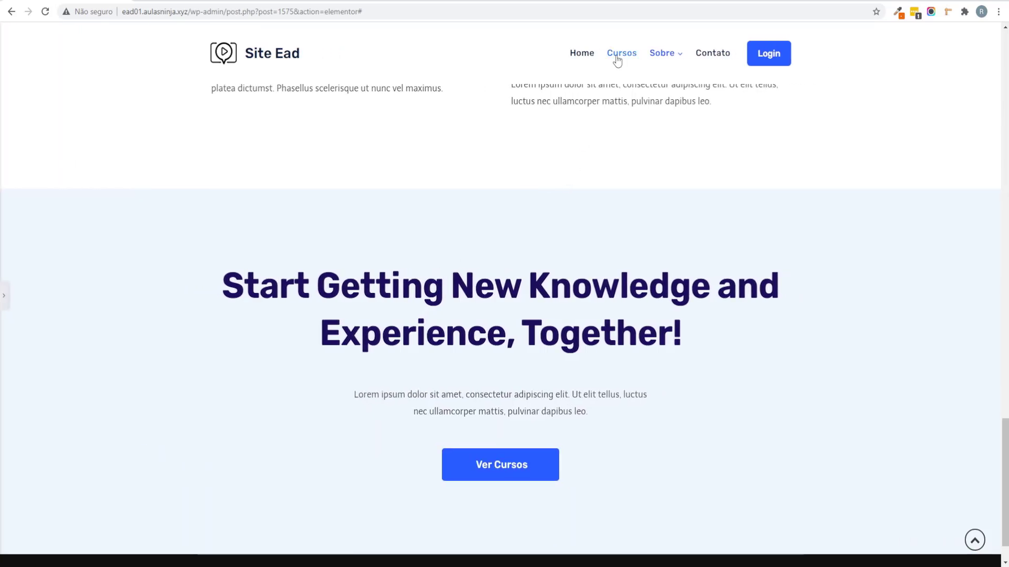
{"action": "right_click", "coordinate": [617, 61]}
{"action": "left_click", "coordinate": [674, 124]}
{"action": "left_click", "coordinate": [2, 298]}
{"action": "left_click", "coordinate": [32, 181]}
{"action": "key", "text": "ctrl+v"}
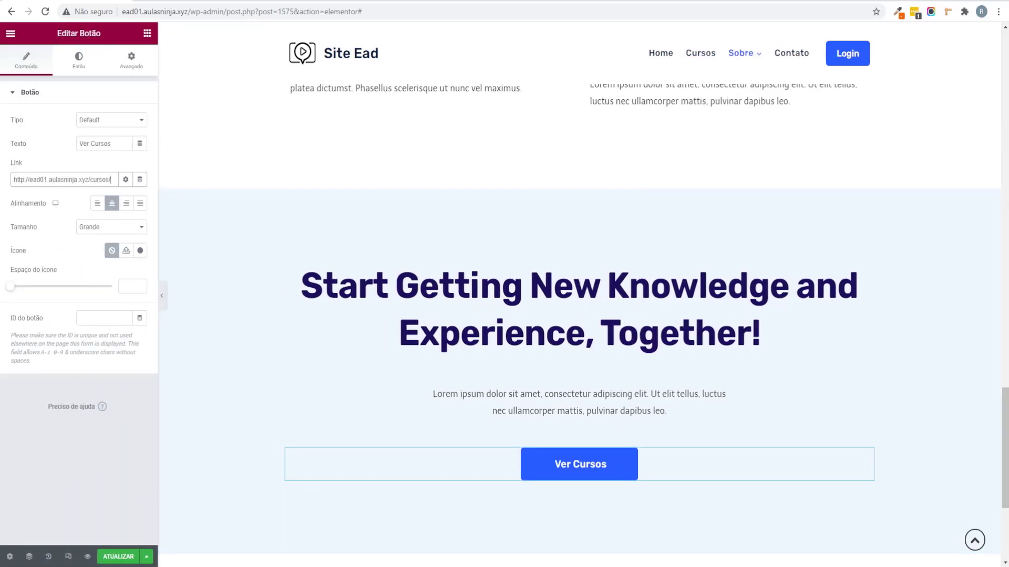
Step: Save the page and review the updated button
{"action": "key", "text": "ctrl+s"}
{"action": "scroll", "coordinate": [484, 475], "scroll_direction": "up", "scroll_amount": 10}
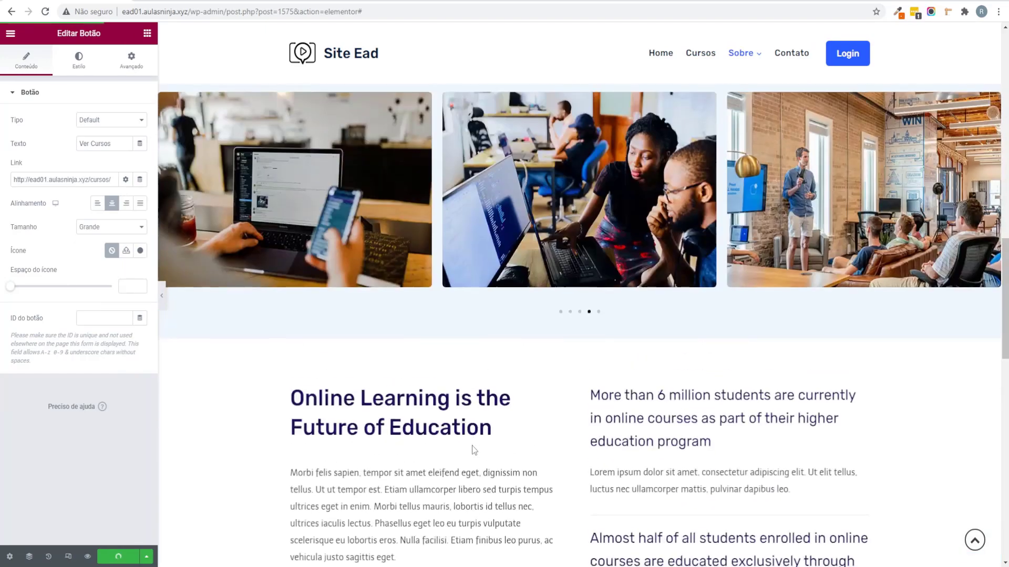
{"action": "scroll", "coordinate": [472, 445], "scroll_direction": "up", "scroll_amount": 10}
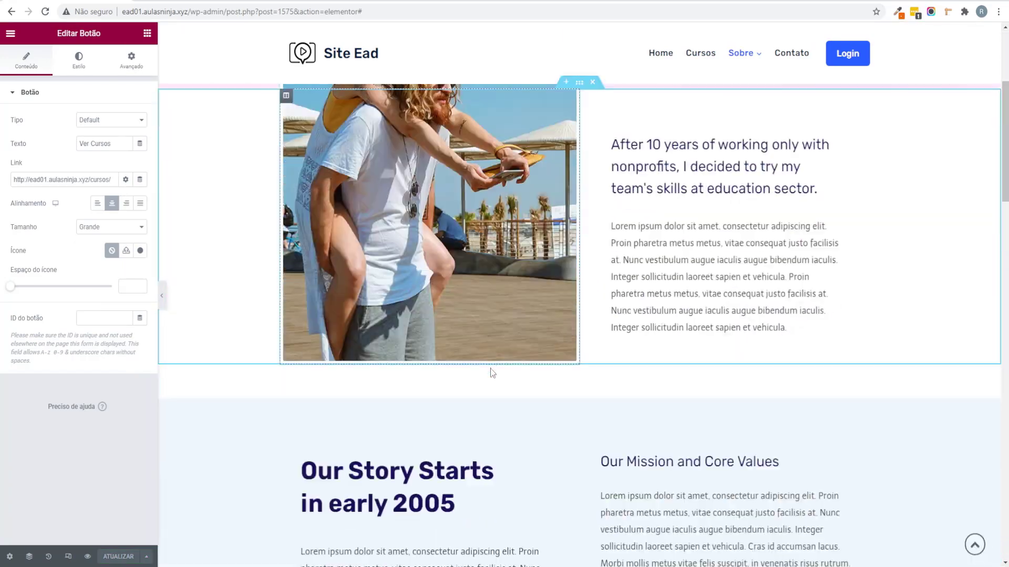
{"action": "scroll", "coordinate": [488, 368], "scroll_direction": "down", "scroll_amount": 3}
{"action": "scroll", "coordinate": [465, 339], "scroll_direction": "up", "scroll_amount": 2}
{"action": "scroll", "coordinate": [464, 339], "scroll_direction": "down", "scroll_amount": 11}
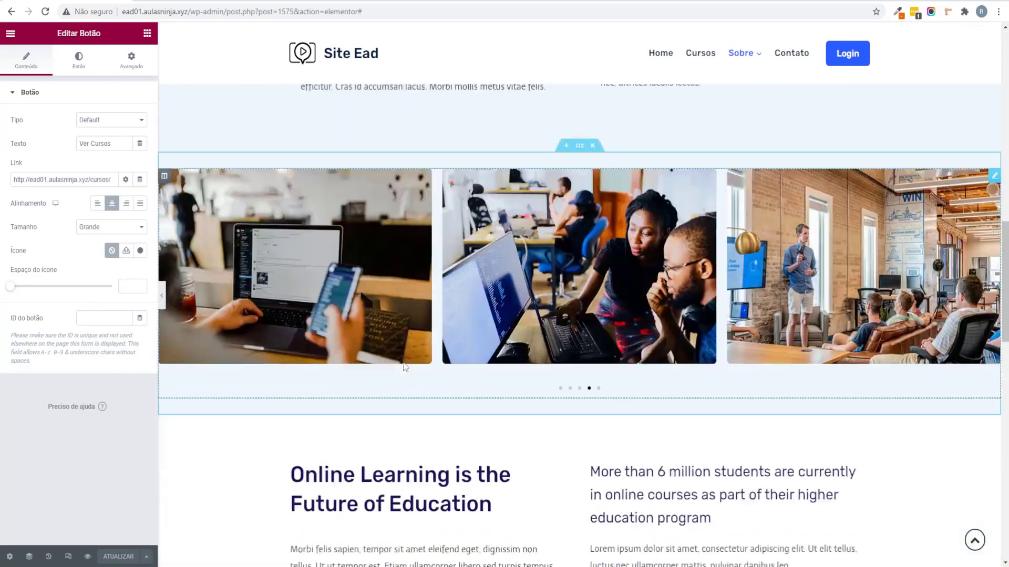
{"action": "scroll", "coordinate": [405, 367], "scroll_direction": "down", "scroll_amount": 3}
{"action": "scroll", "coordinate": [405, 368], "scroll_direction": "up", "scroll_amount": 3}
{"action": "left_click", "coordinate": [149, 33]}
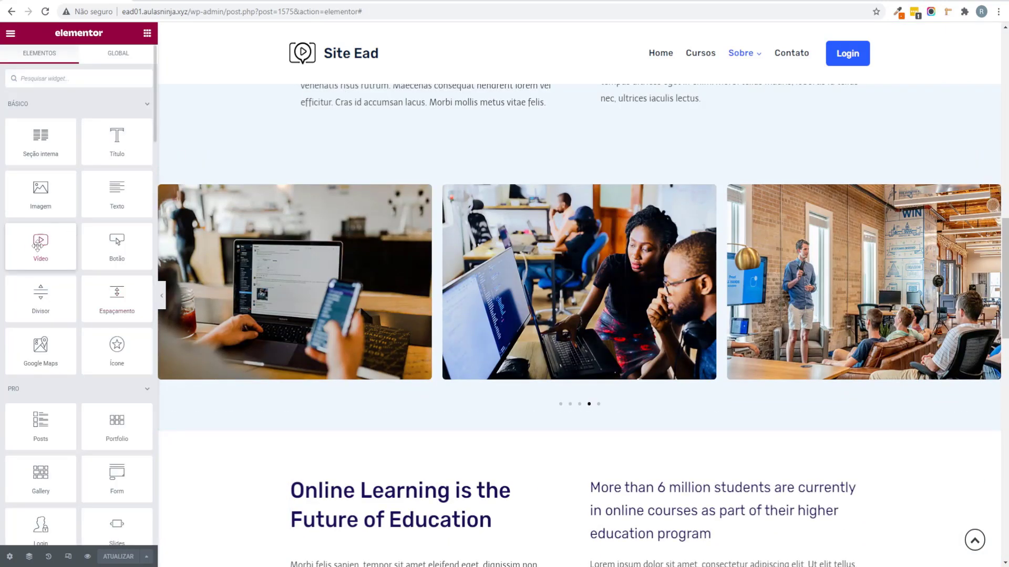
{"action": "left_click_drag", "start_coordinate": [38, 244], "coordinate": [500, 107]}
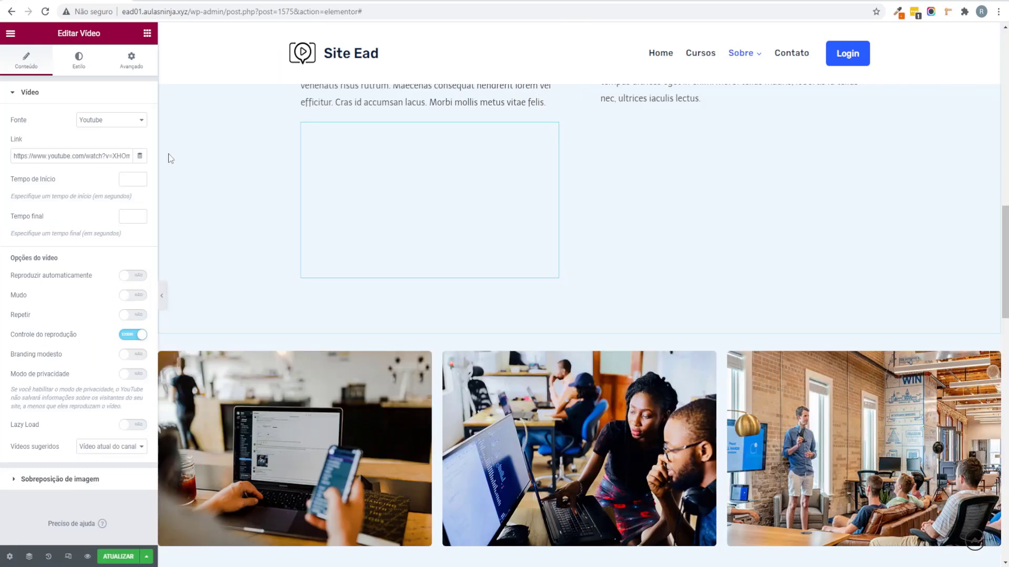
{"action": "scroll", "coordinate": [519, 219], "scroll_direction": "up", "scroll_amount": 3}
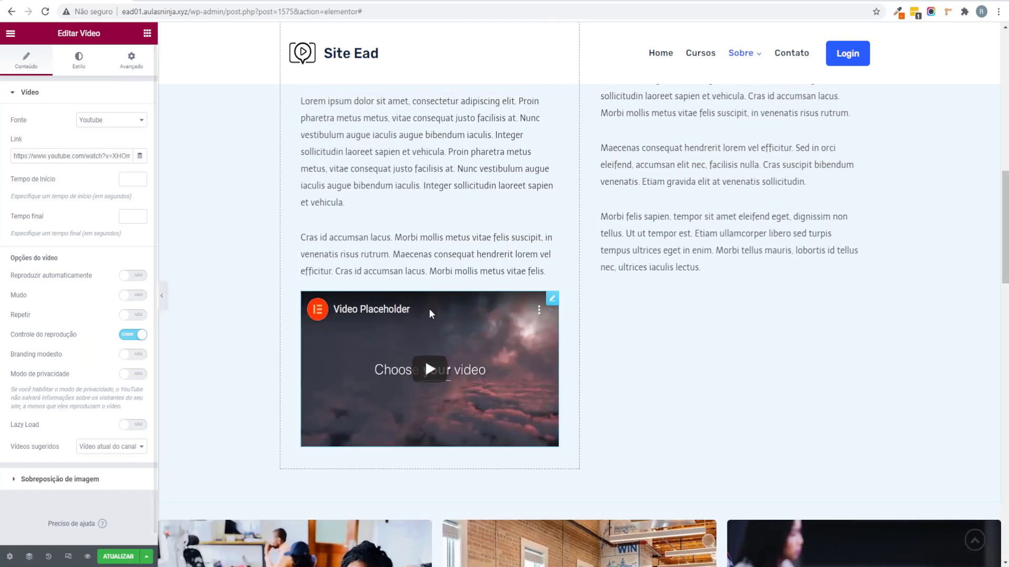
{"action": "right_click", "coordinate": [425, 359]}
{"action": "left_click", "coordinate": [559, 294]}
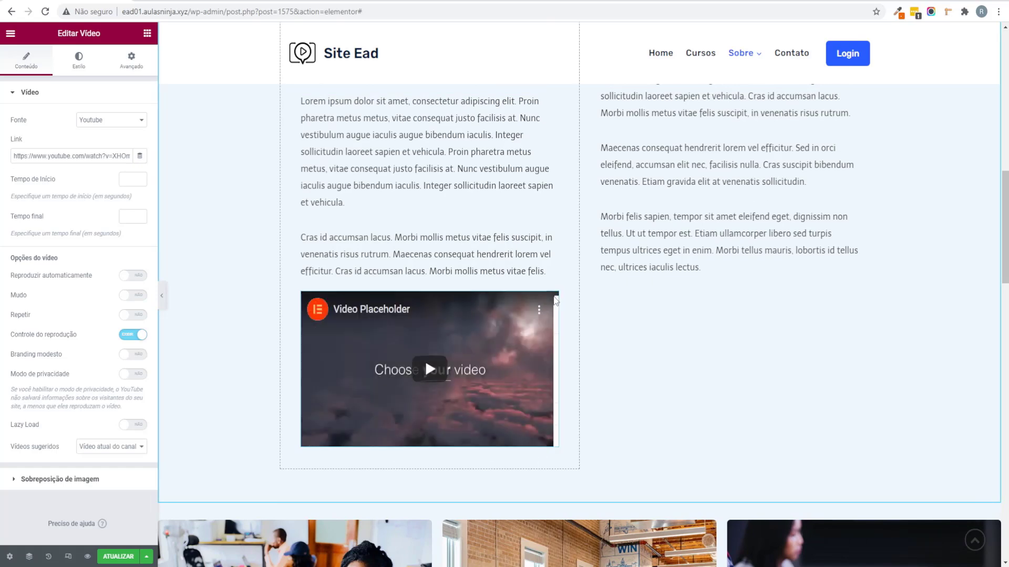
{"action": "right_click", "coordinate": [559, 293]}
{"action": "left_click", "coordinate": [588, 460]}
{"action": "left_click", "coordinate": [119, 557]}
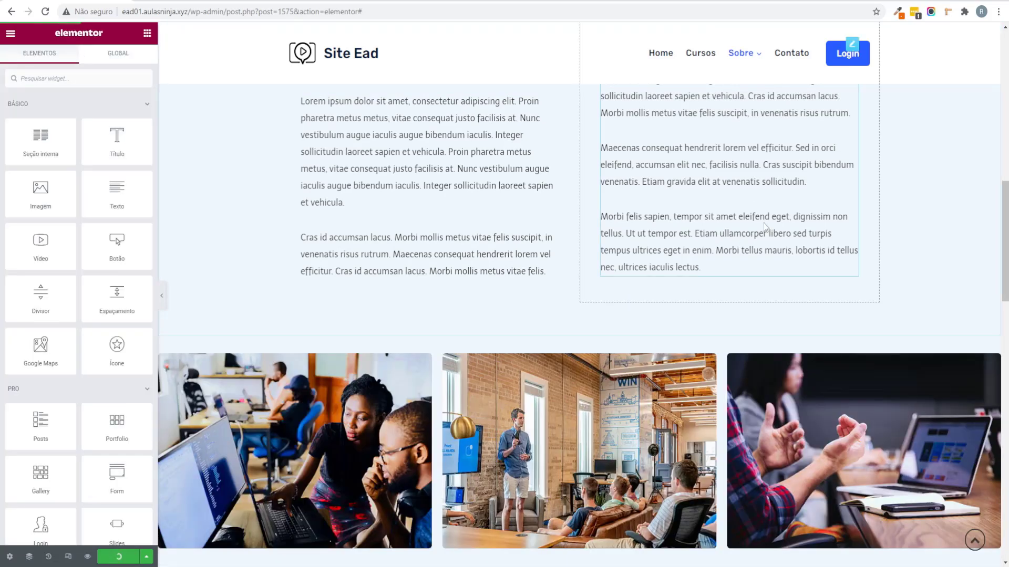
{"action": "scroll", "coordinate": [759, 223], "scroll_direction": "up", "scroll_amount": 15}
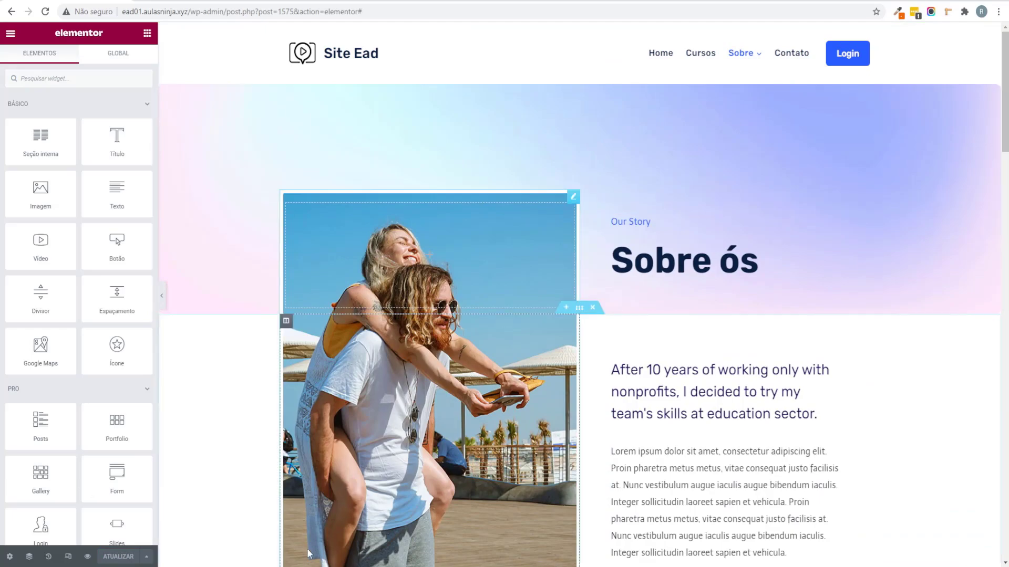
Step: Preview the live site and go to the Seja um Instrutor page showing 'You are a teacher!'
{"action": "left_click", "coordinate": [87, 556]}
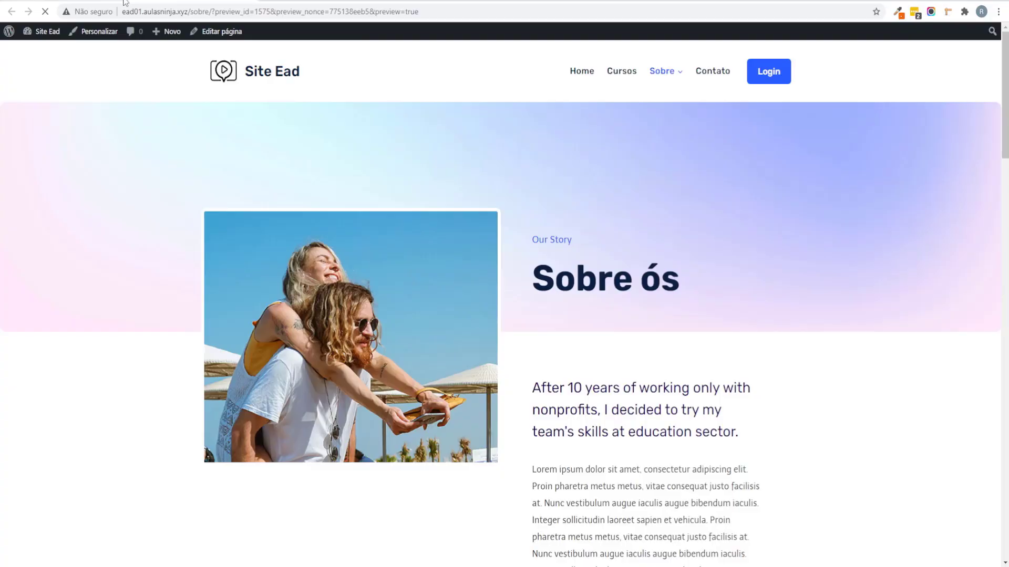
{"action": "mouse_move", "coordinate": [693, 87]}
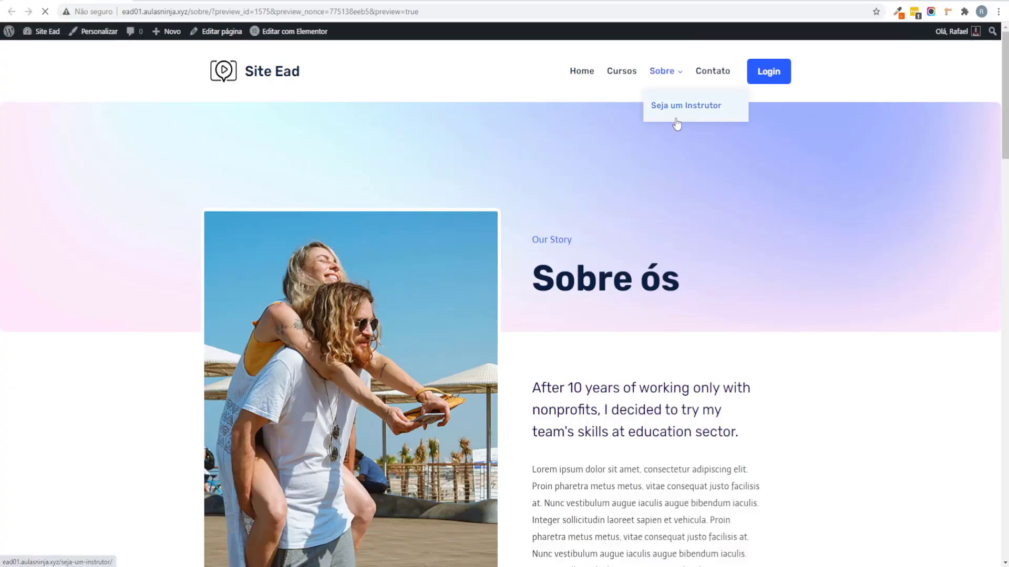
{"action": "left_click", "coordinate": [676, 108]}
{"action": "triple_click", "coordinate": [413, 293]}
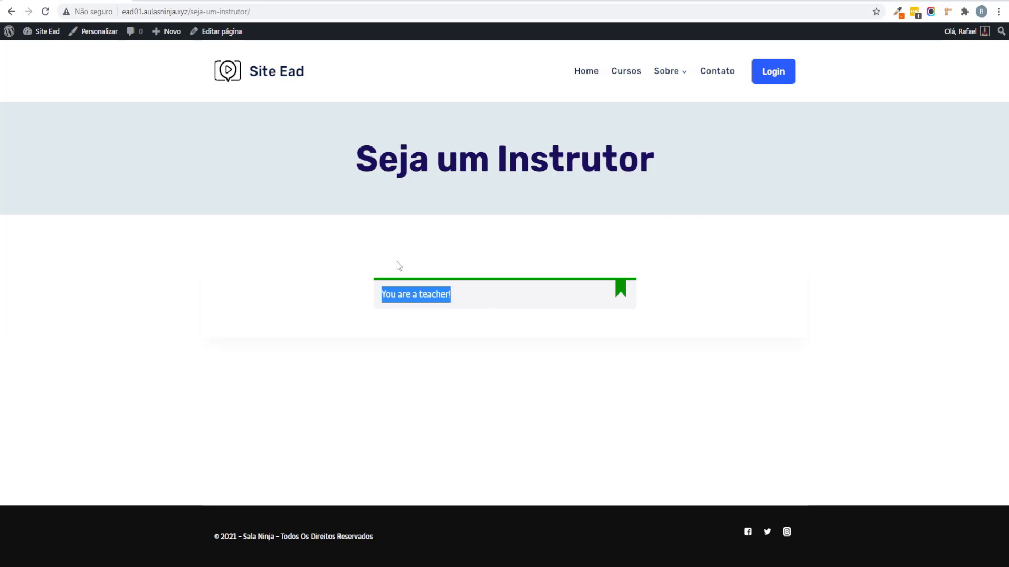
{"action": "left_click_drag", "start_coordinate": [352, 157], "coordinate": [637, 292]}
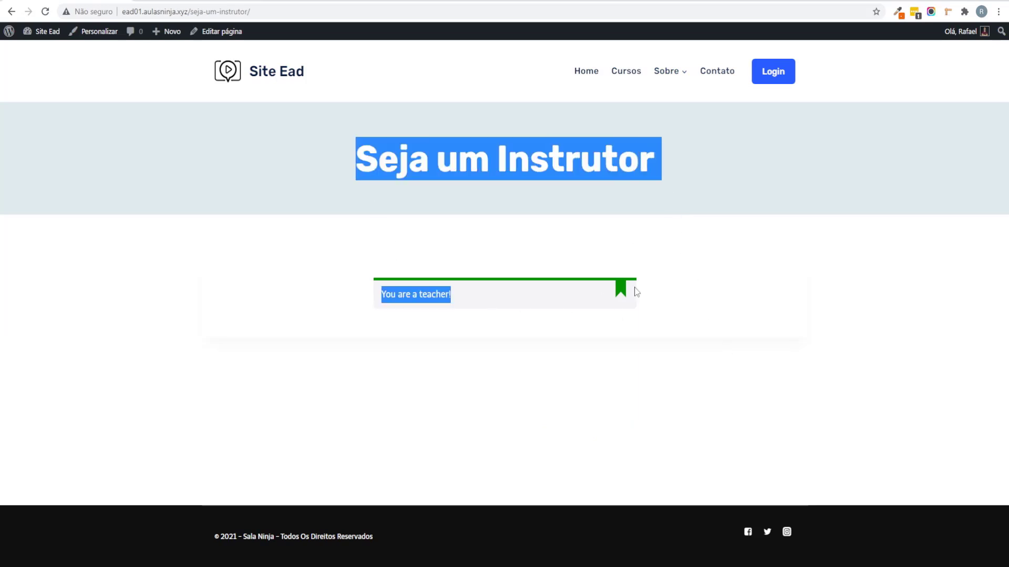
Step: Load the Seja um Instrutor address in a new incognito window as a logged-out visitor
{"action": "left_click", "coordinate": [254, 13]}
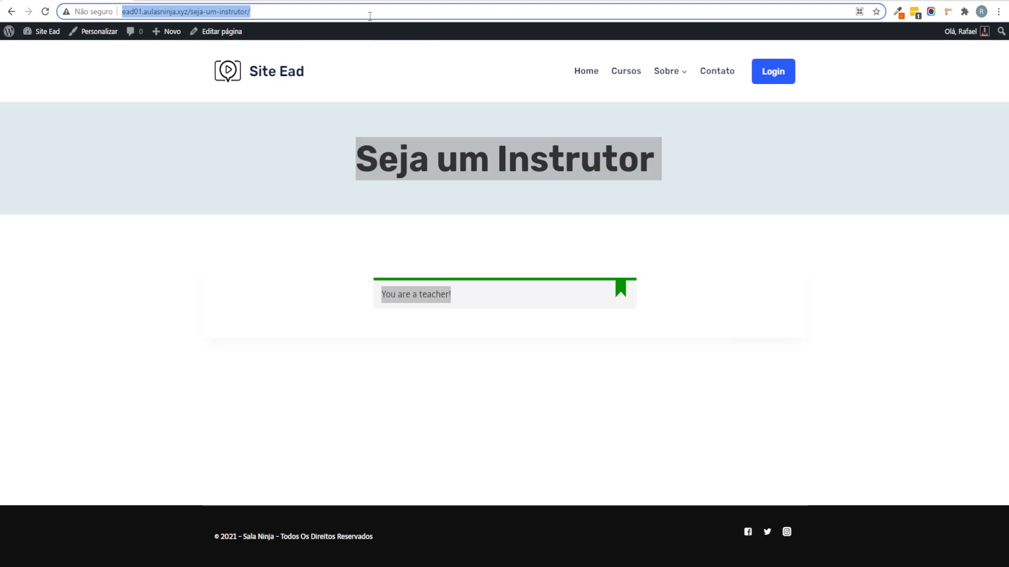
{"action": "left_click", "coordinate": [998, 12]}
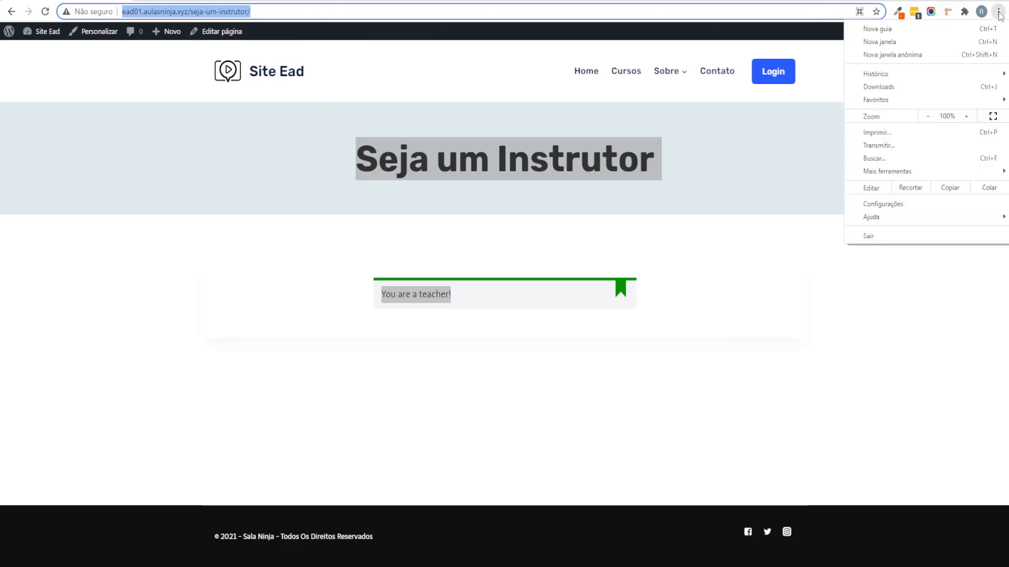
{"action": "left_click", "coordinate": [902, 58]}
{"action": "key", "text": "ctrl+v"}
{"action": "key", "text": "Return"}
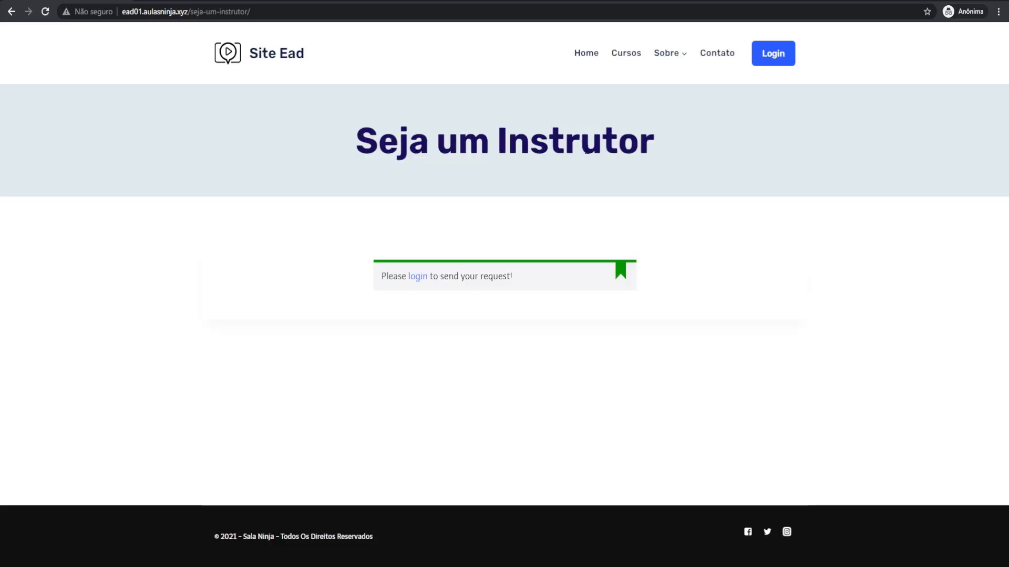
Step: Follow the notice's login link to the Login/Register page, then return to the admin window
{"action": "left_click", "coordinate": [416, 283]}
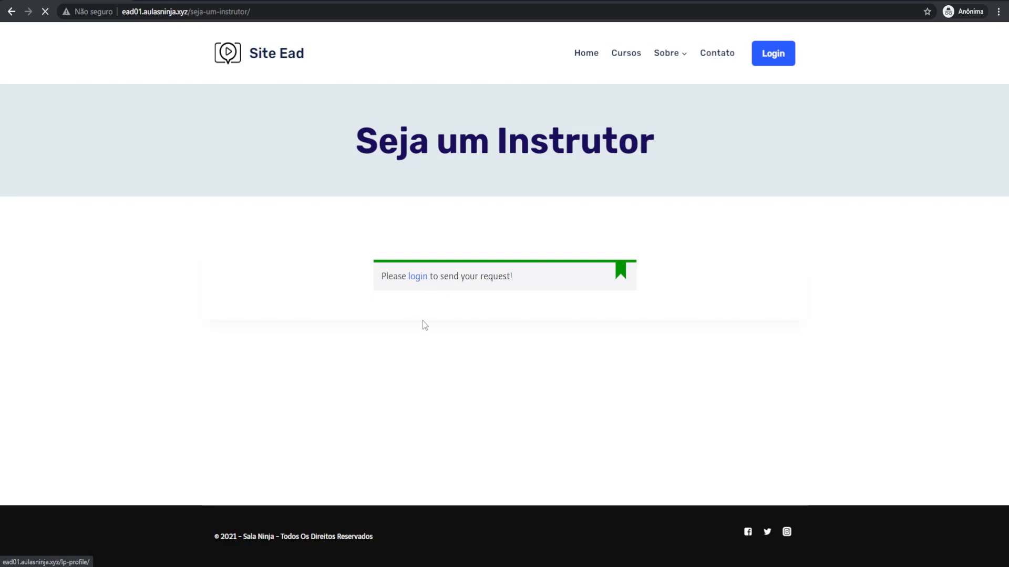
{"action": "scroll", "coordinate": [397, 256], "scroll_direction": "down", "scroll_amount": 1}
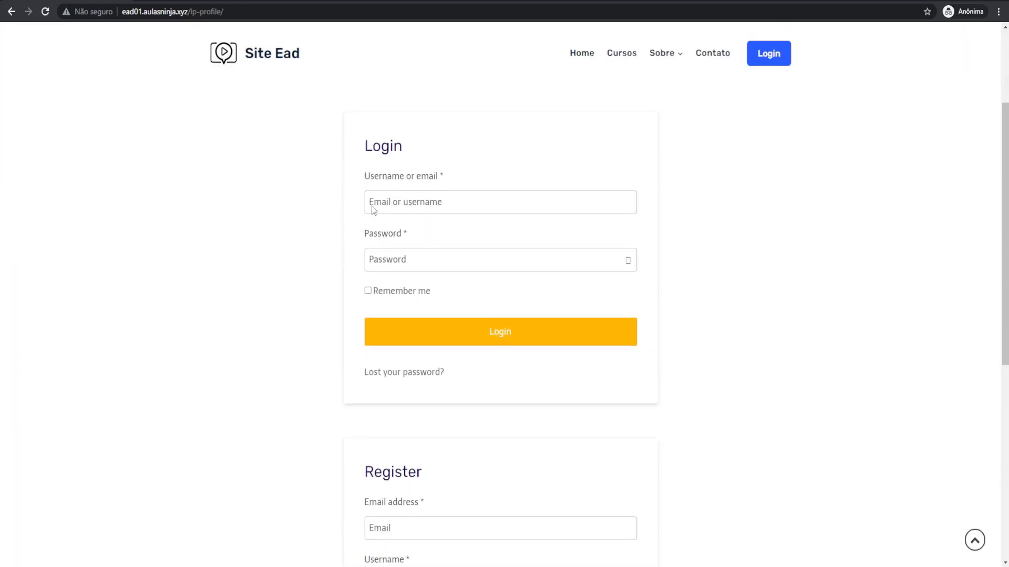
{"action": "double_click", "coordinate": [363, 236]}
{"action": "scroll", "coordinate": [358, 324], "scroll_direction": "down", "scroll_amount": 5}
{"action": "left_click_drag", "start_coordinate": [360, 324], "coordinate": [320, 342]}
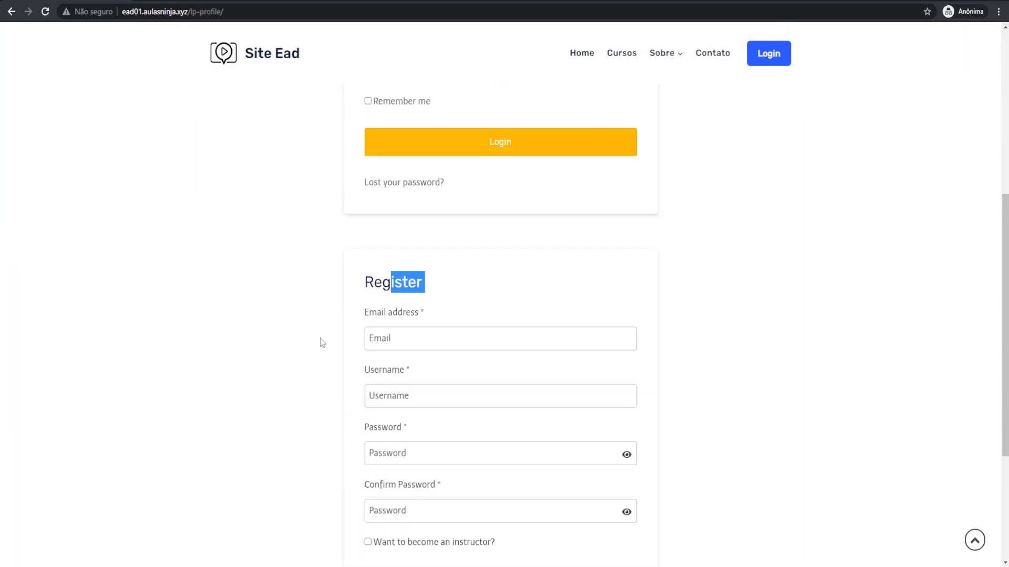
{"action": "scroll", "coordinate": [242, 163], "scroll_direction": "up", "scroll_amount": 6}
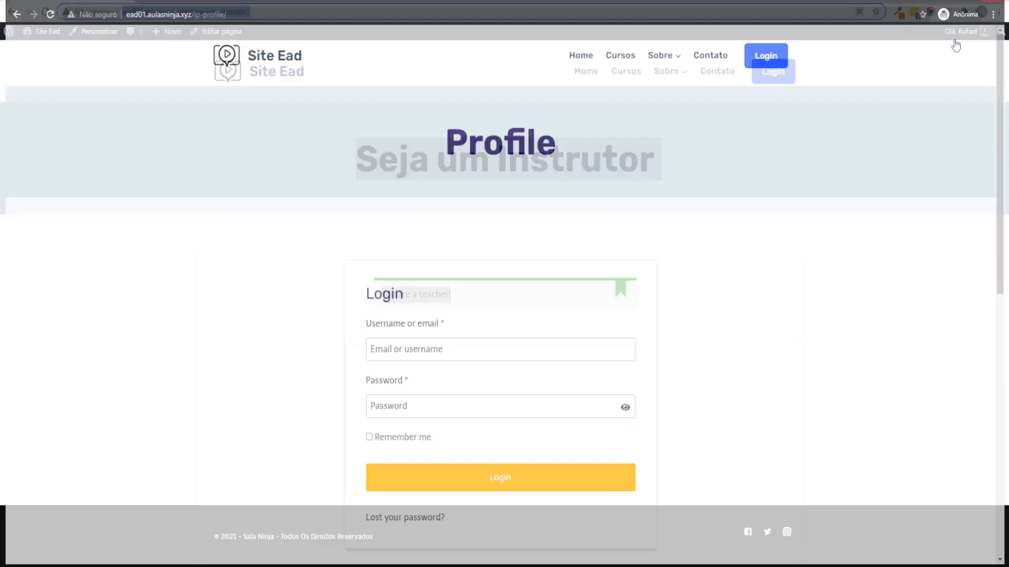
{"action": "left_click", "coordinate": [329, 131]}
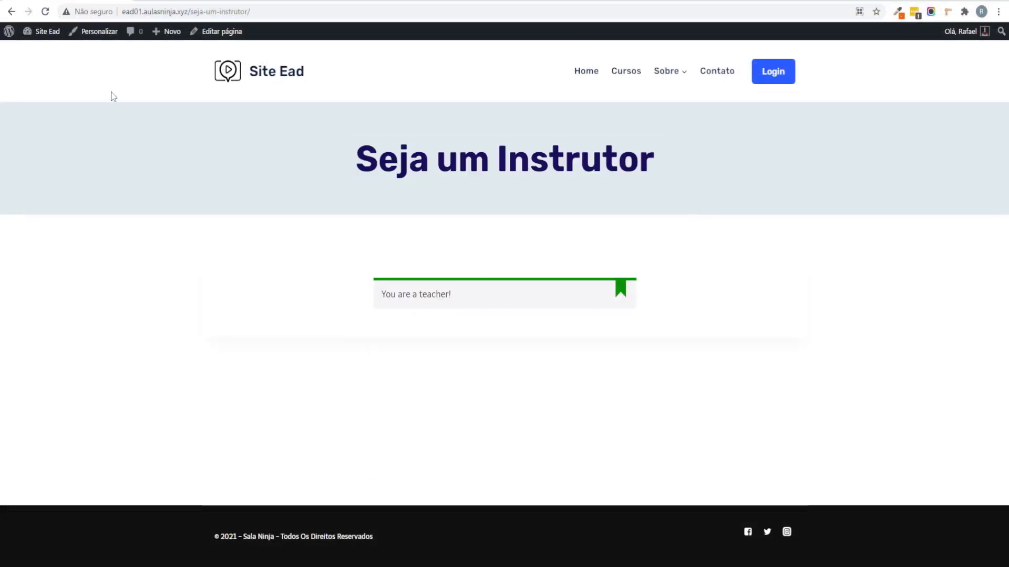
Step: Go to the Contato page and launch it in the Elementor editor
{"action": "left_click", "coordinate": [717, 76]}
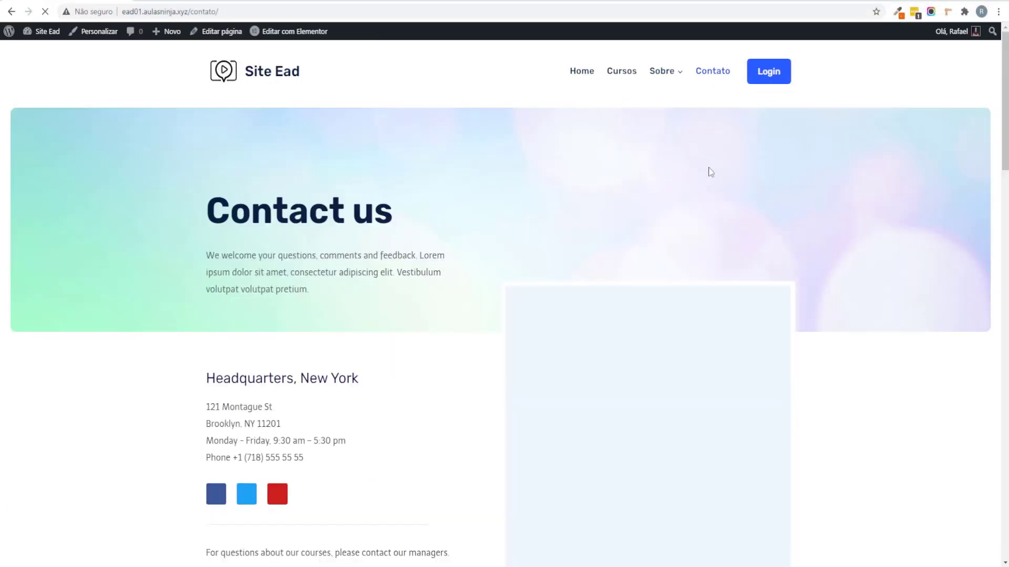
{"action": "scroll", "coordinate": [710, 171], "scroll_direction": "down", "scroll_amount": 10}
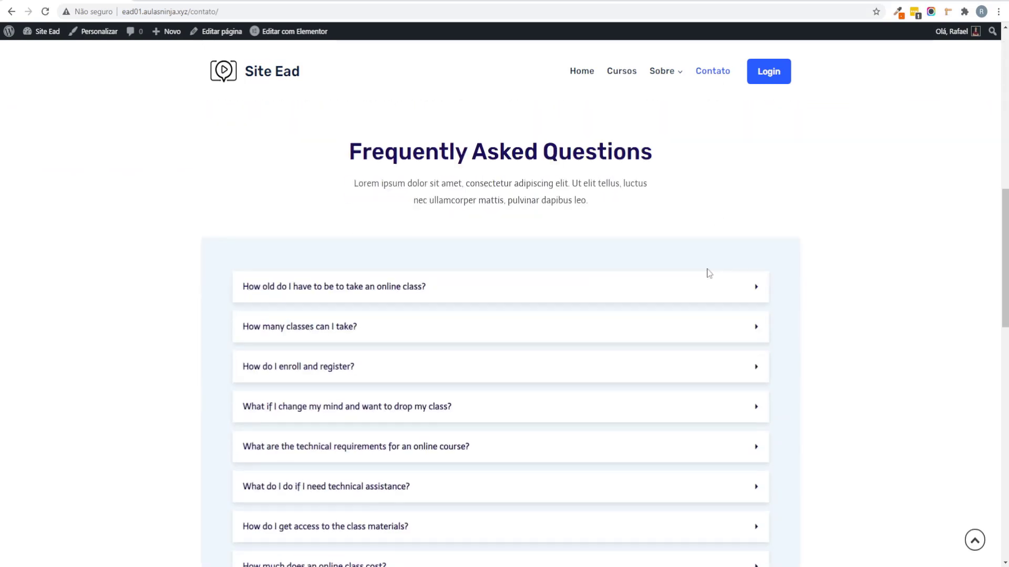
{"action": "scroll", "coordinate": [708, 273], "scroll_direction": "up", "scroll_amount": 10}
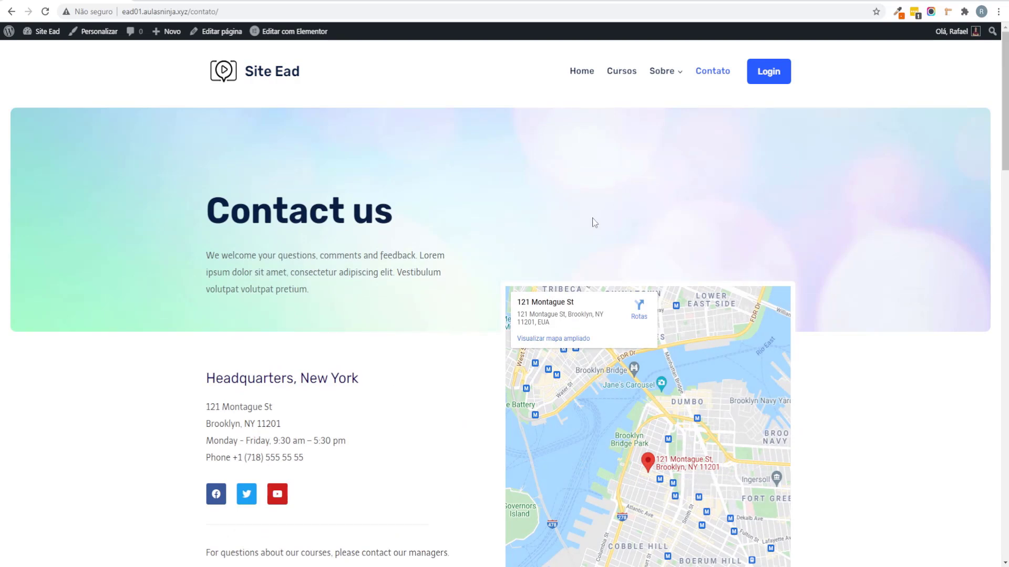
{"action": "left_click", "coordinate": [301, 31]}
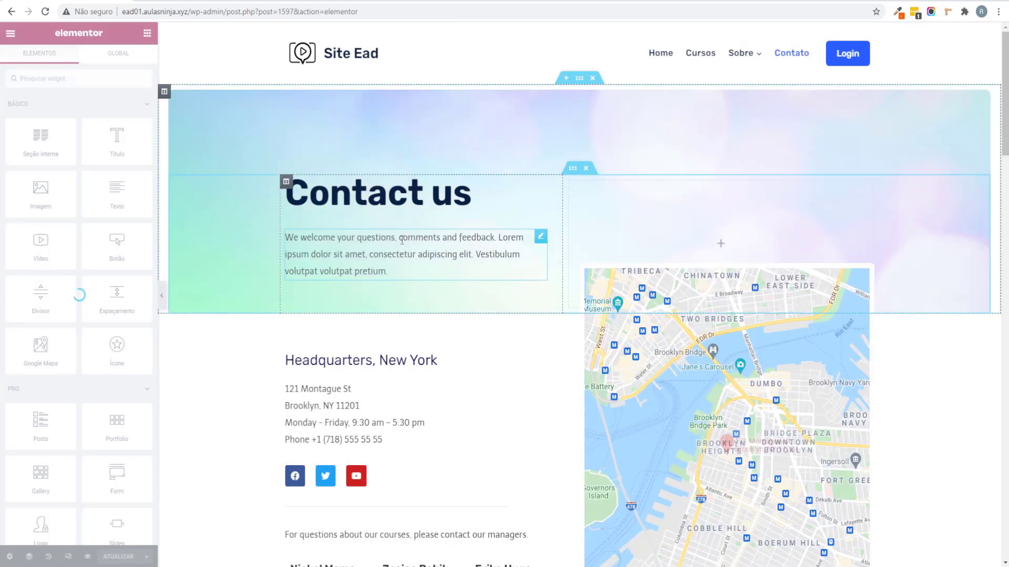
Step: Set the hero column's margins to 0, linked on all sides
{"action": "left_click", "coordinate": [165, 92]}
{"action": "left_click", "coordinate": [131, 60]}
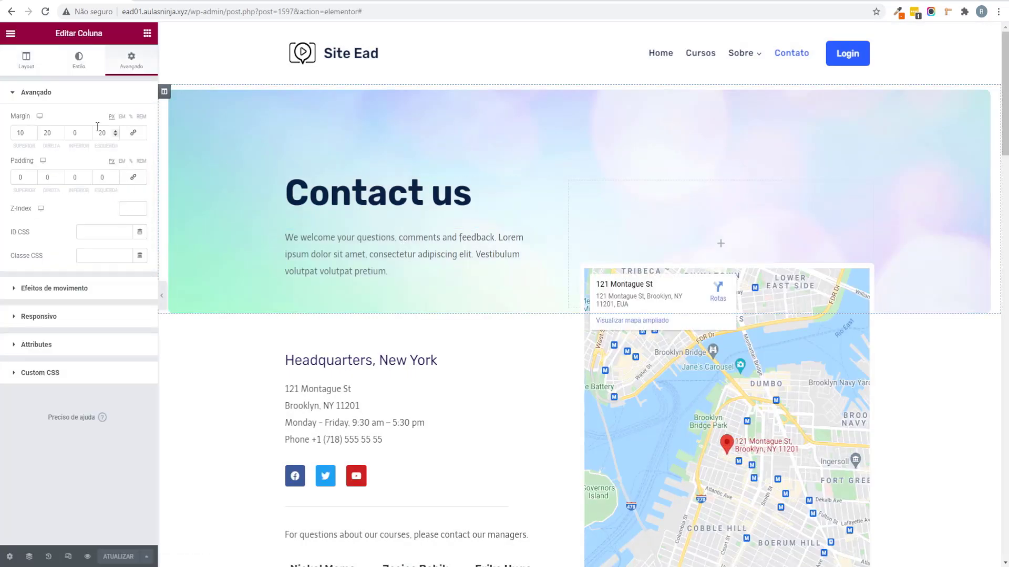
{"action": "left_click", "coordinate": [133, 132]}
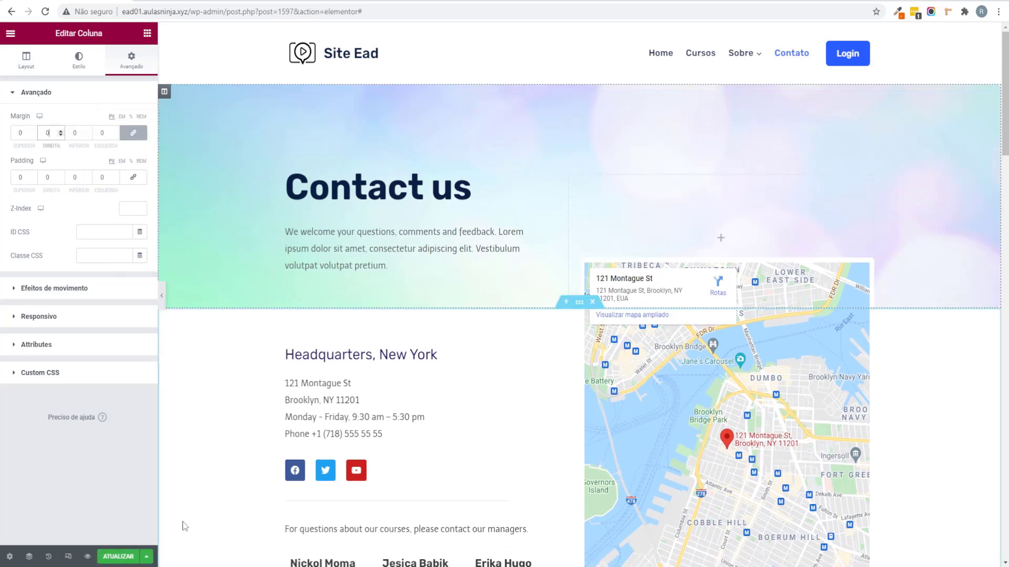
Step: Retitle the Contact us heading to 'Contato'
{"action": "left_click", "coordinate": [468, 189]}
{"action": "left_click_drag", "start_coordinate": [45, 132], "coordinate": [2, 130]}
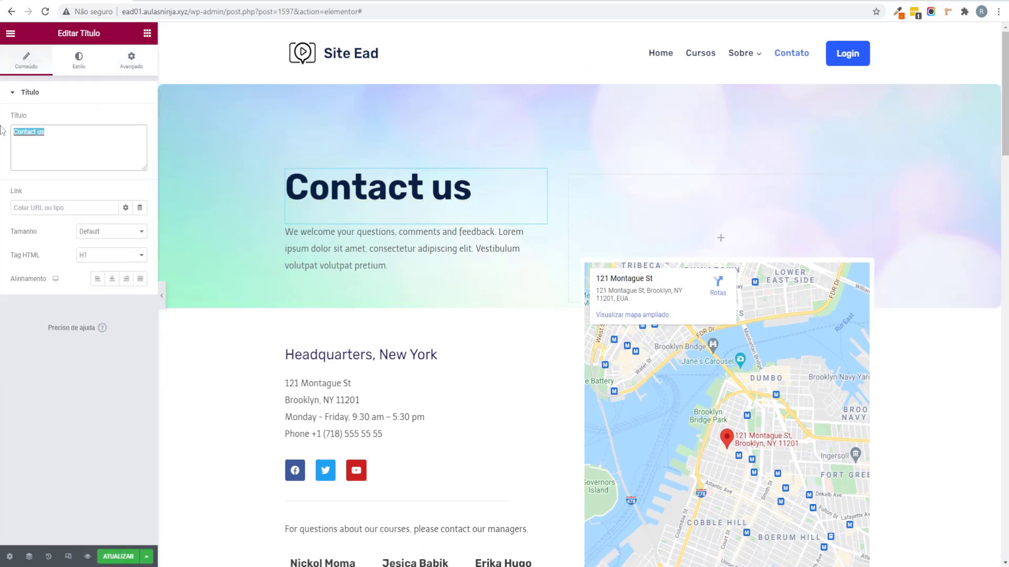
{"action": "type", "text": "Contato"}
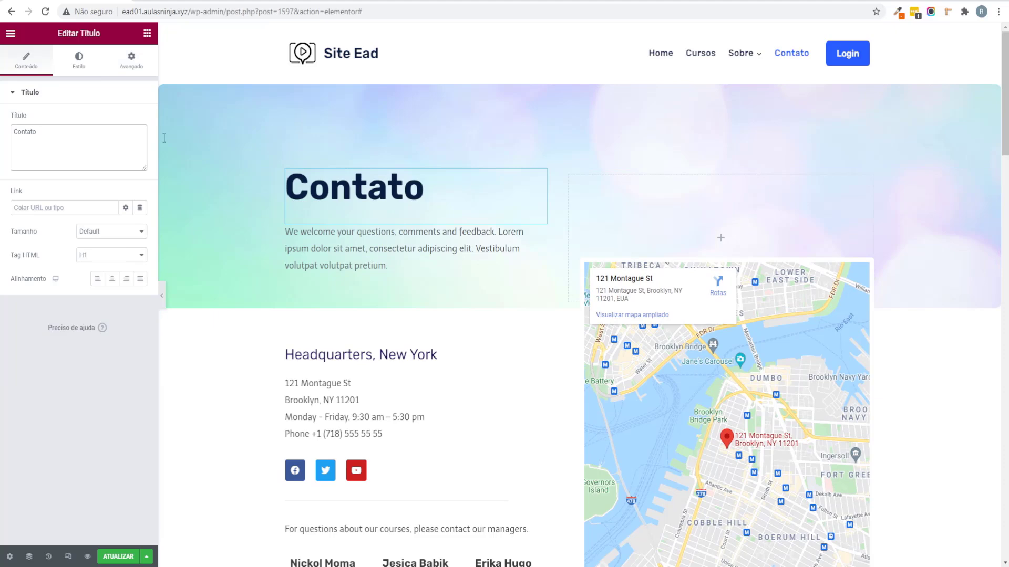
{"action": "scroll", "coordinate": [473, 168], "scroll_direction": "down", "scroll_amount": 4}
{"action": "scroll", "coordinate": [885, 200], "scroll_direction": "up", "scroll_amount": 2}
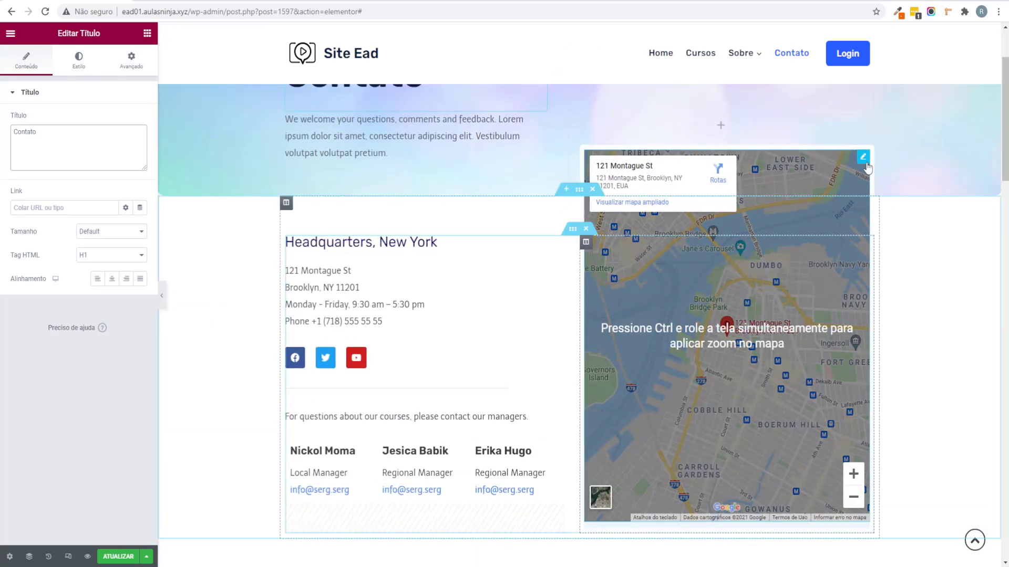
Step: Point the Google Maps widget at the Avenida Paulista, São Paulo address with zoom 16
{"action": "left_click", "coordinate": [862, 157]}
{"action": "left_click_drag", "start_coordinate": [126, 259], "coordinate": [3, 260]}
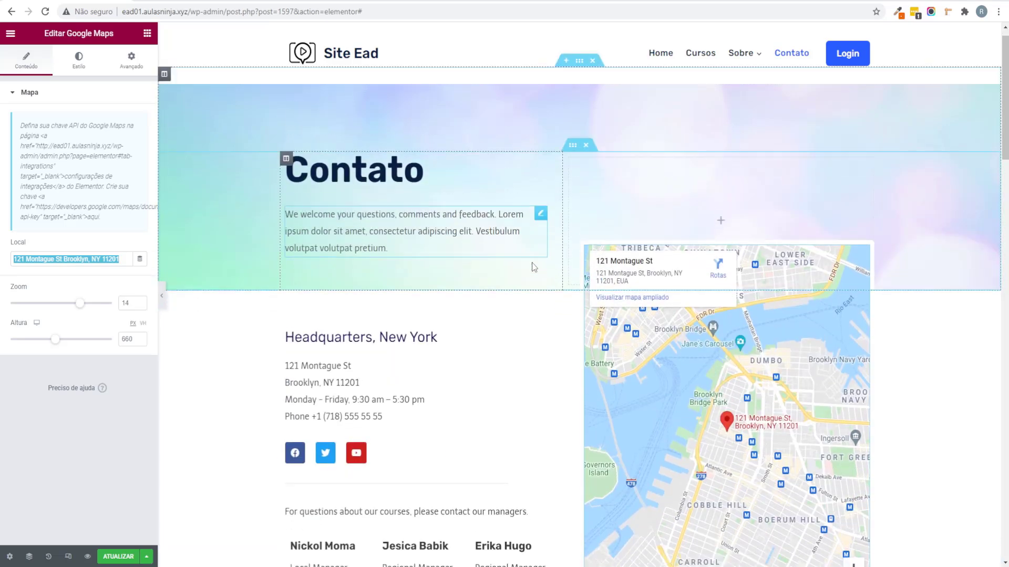
{"action": "key", "text": "ctrl+v"}
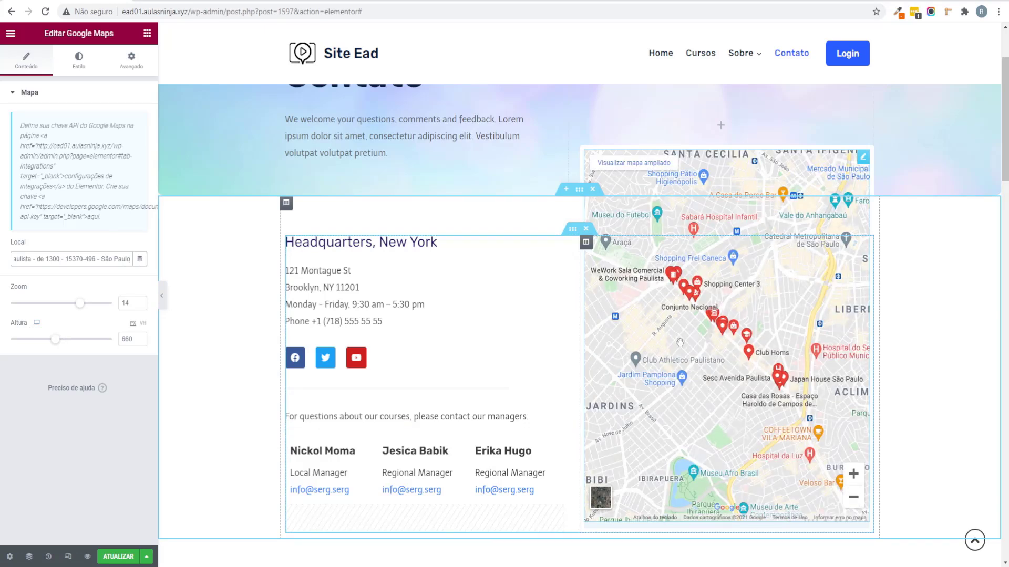
{"action": "left_click_drag", "start_coordinate": [77, 307], "coordinate": [90, 303]}
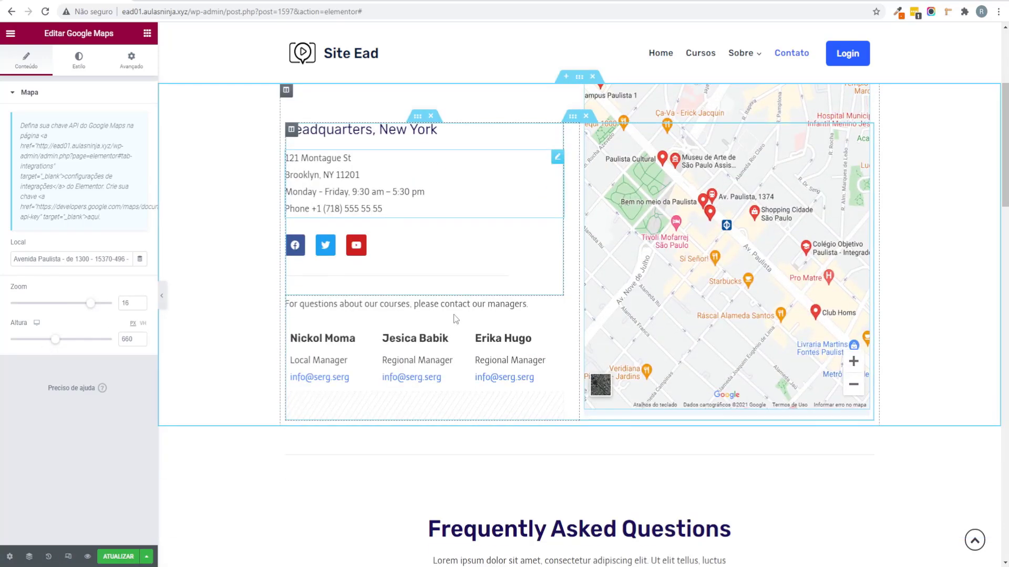
{"action": "left_click_drag", "start_coordinate": [44, 259], "coordinate": [124, 272]}
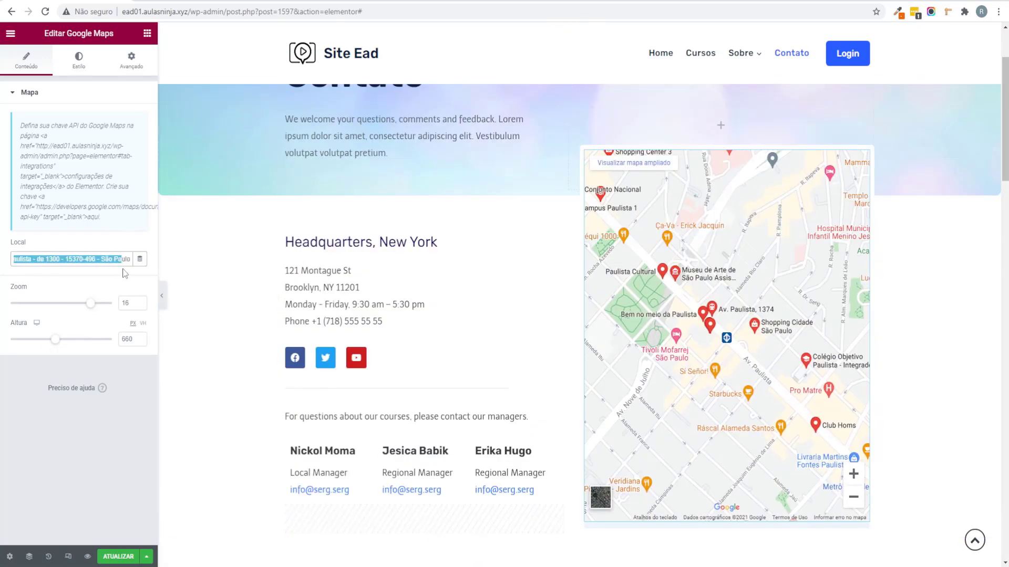
{"action": "left_click", "coordinate": [73, 259]}
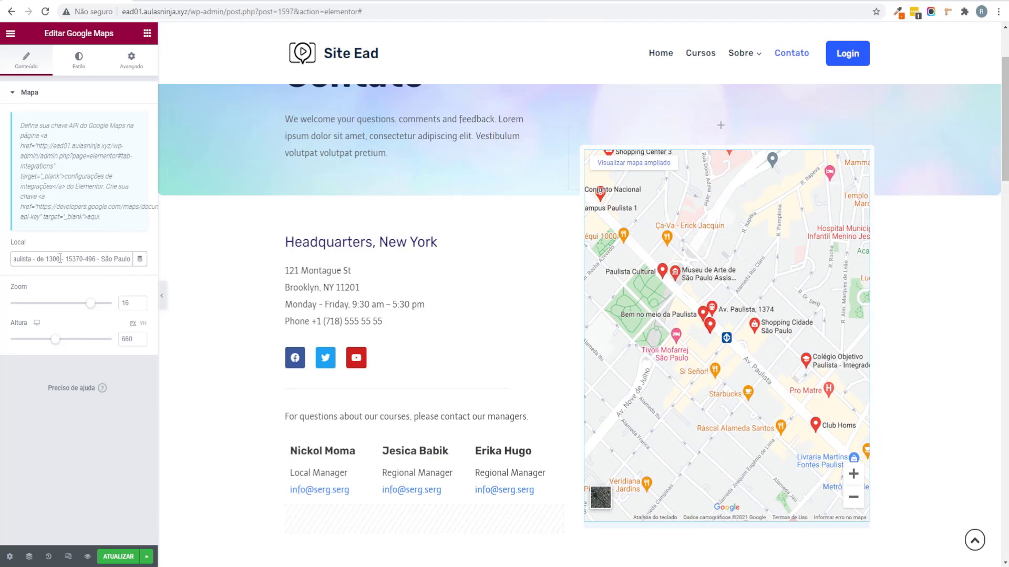
{"action": "left_click", "coordinate": [147, 33]}
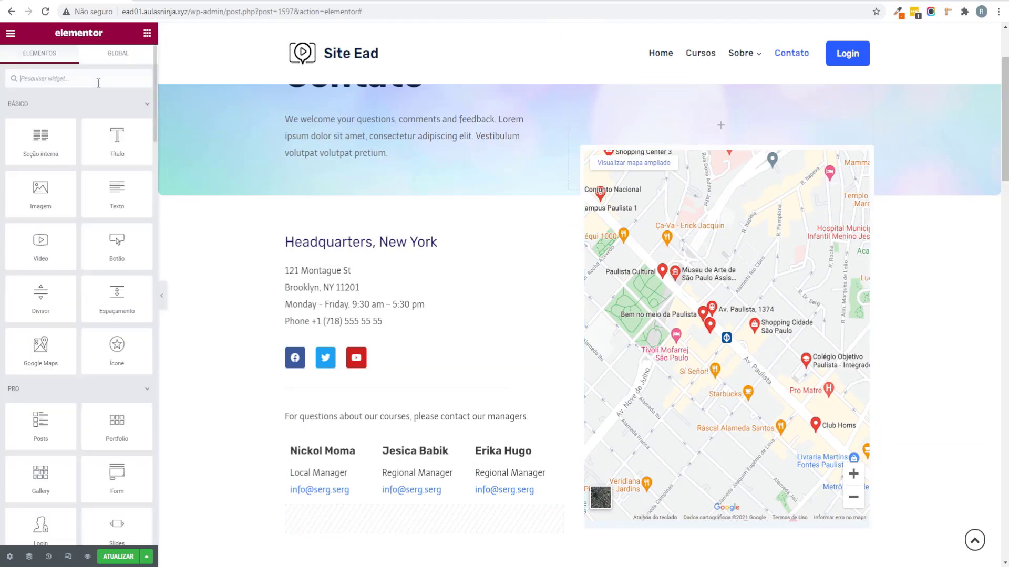
Step: Add a Form widget to the address column with an 'Entre em contato' heading above it
{"action": "type", "text": "form"}
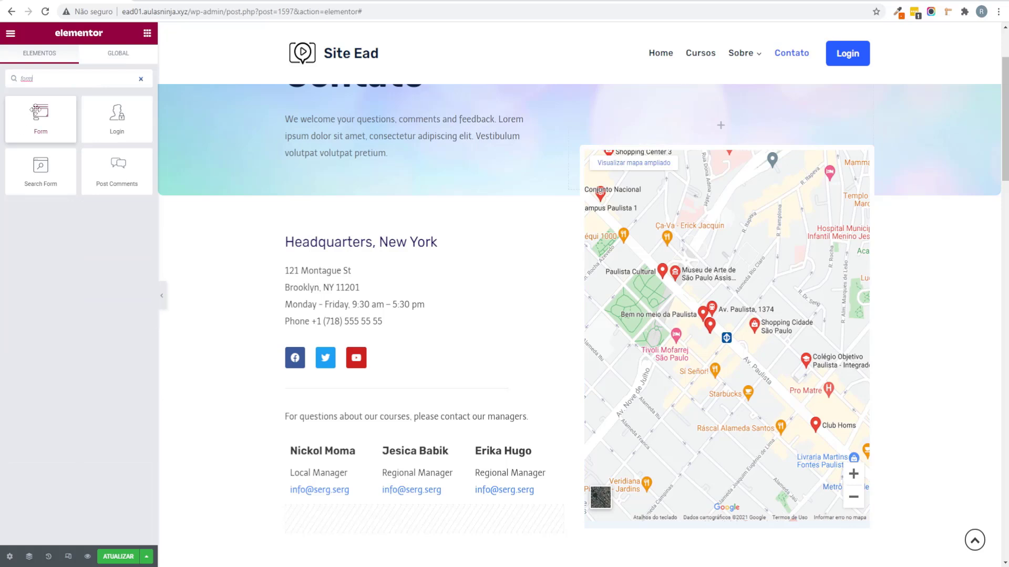
{"action": "left_click_drag", "start_coordinate": [44, 115], "coordinate": [450, 307]}
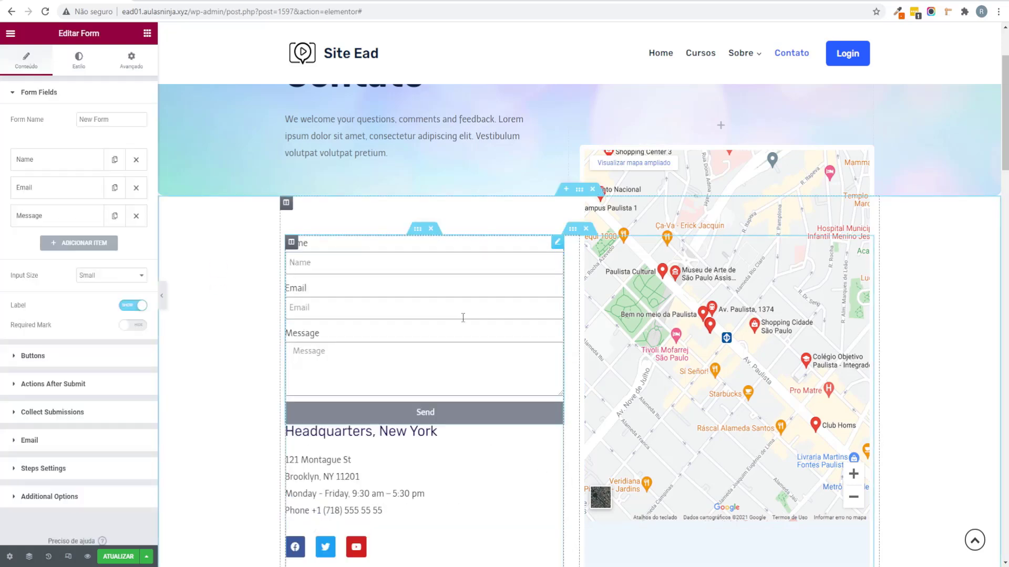
{"action": "mouse_move", "coordinate": [558, 375]}
{"action": "left_mouse_down"}
{"action": "mouse_move", "coordinate": [360, 214]}
{"action": "mouse_move", "coordinate": [360, 203]}
{"action": "mouse_move", "coordinate": [379, 200]}
{"action": "left_mouse_up"}
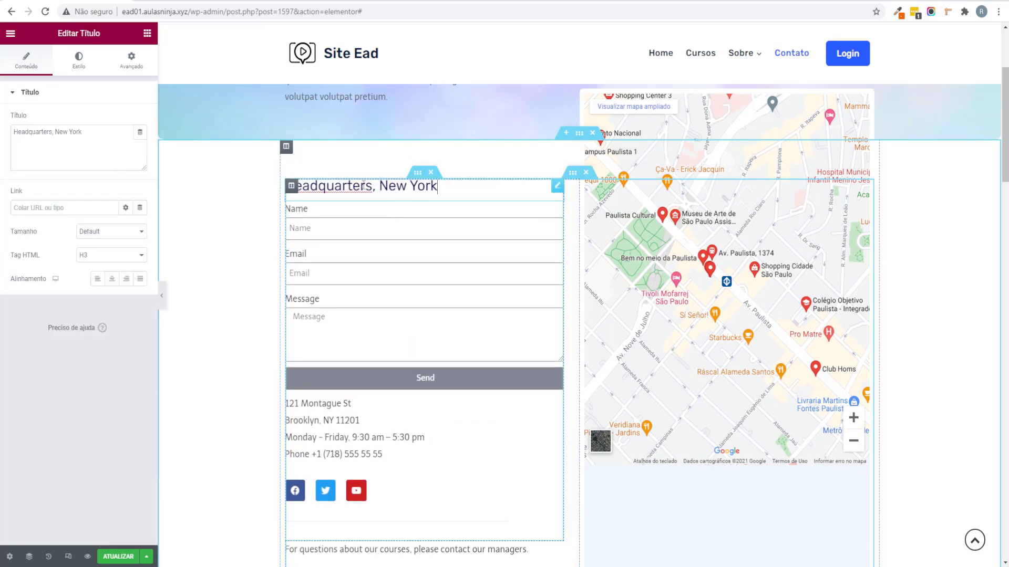
{"action": "left_click_drag", "start_coordinate": [97, 133], "coordinate": [2, 126]}
{"action": "type", "text": "Entr"}
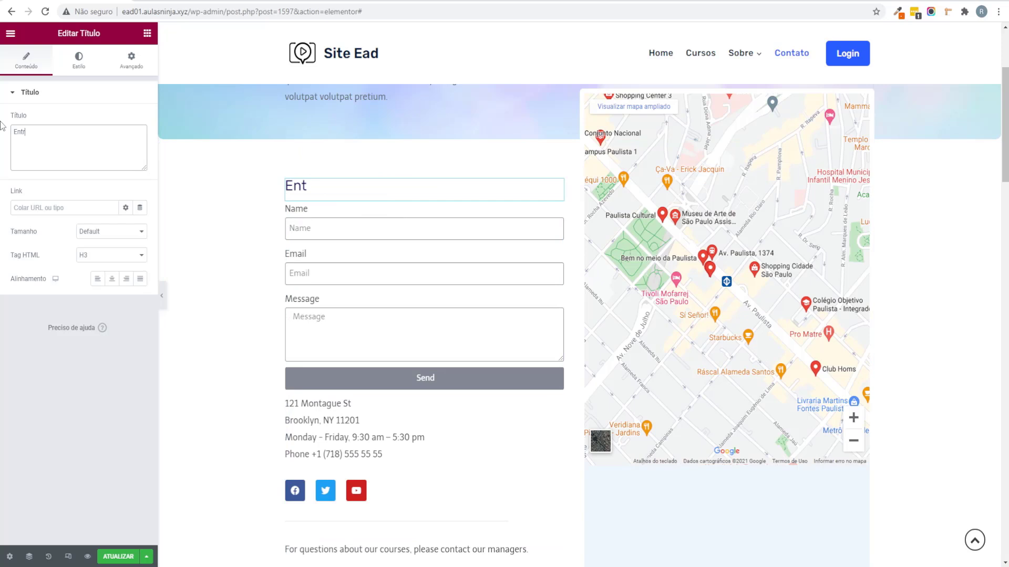
{"action": "type", "text": "e em contato"}
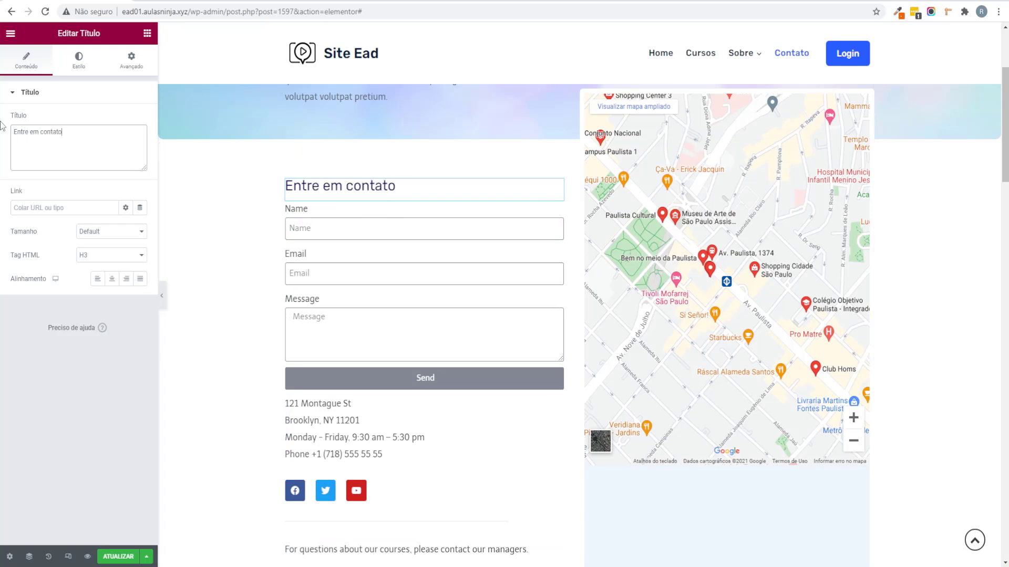
Step: Delete the managers' questions text and the spacer below the form
{"action": "scroll", "coordinate": [344, 407], "scroll_direction": "down", "scroll_amount": 3}
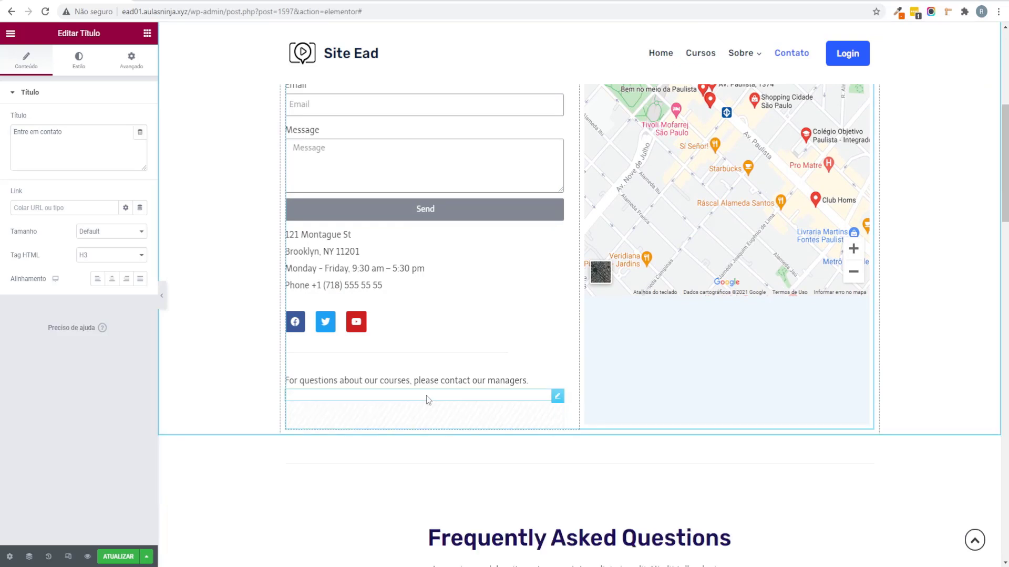
{"action": "right_click", "coordinate": [436, 390]}
{"action": "left_click", "coordinate": [472, 546]}
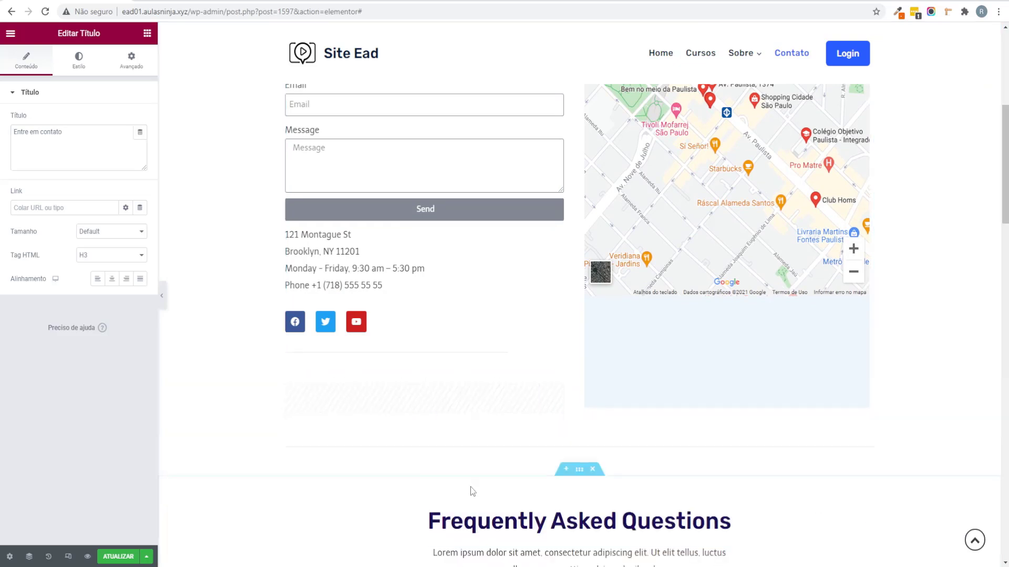
{"action": "right_click", "coordinate": [450, 397]}
{"action": "left_click", "coordinate": [475, 555]}
{"action": "scroll", "coordinate": [536, 368], "scroll_direction": "up", "scroll_amount": 3}
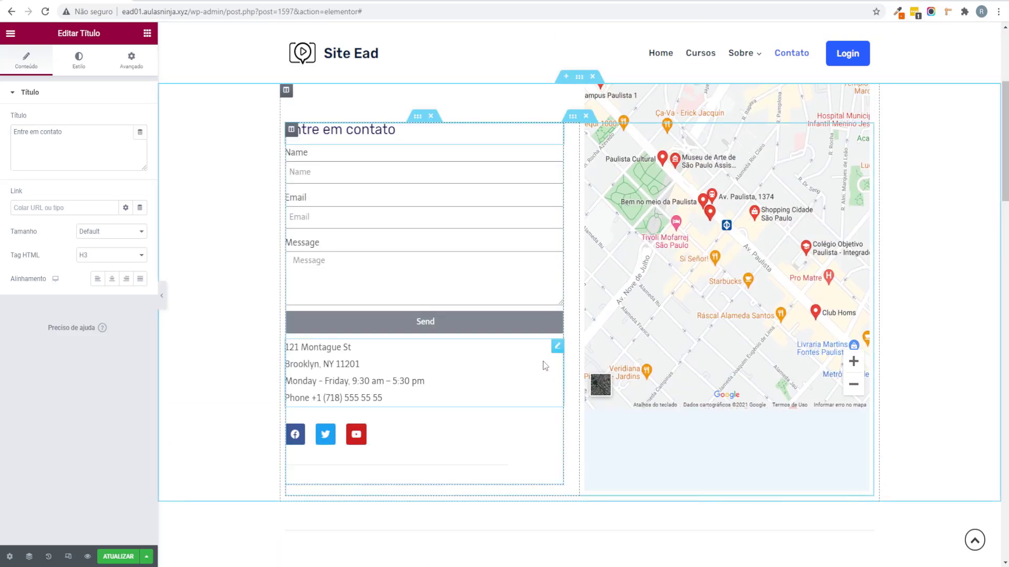
Step: Rename the form and hide the field labels
{"action": "left_click", "coordinate": [504, 252]}
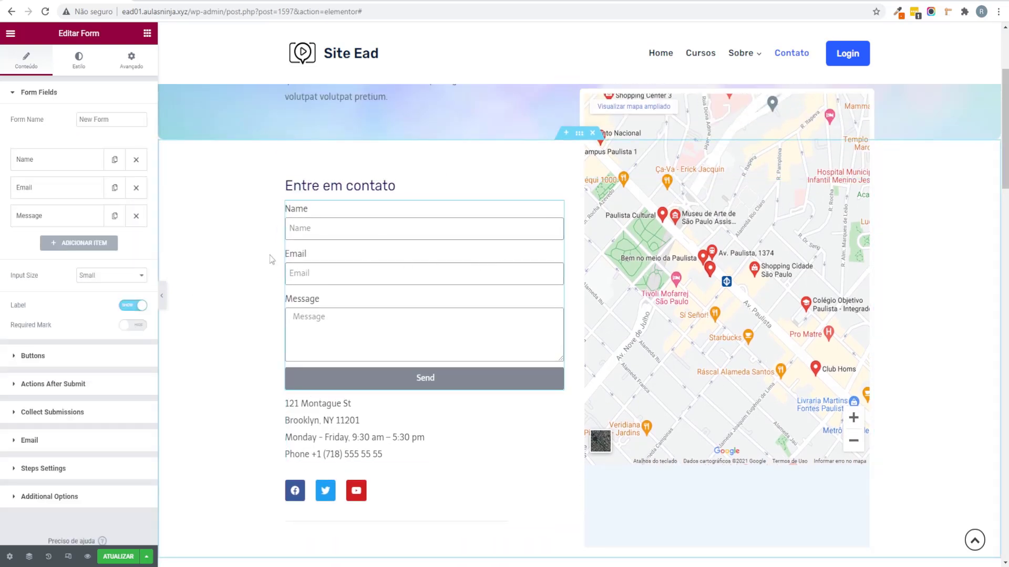
{"action": "triple_click", "coordinate": [124, 118]}
{"action": "type", "text": "Fo"}
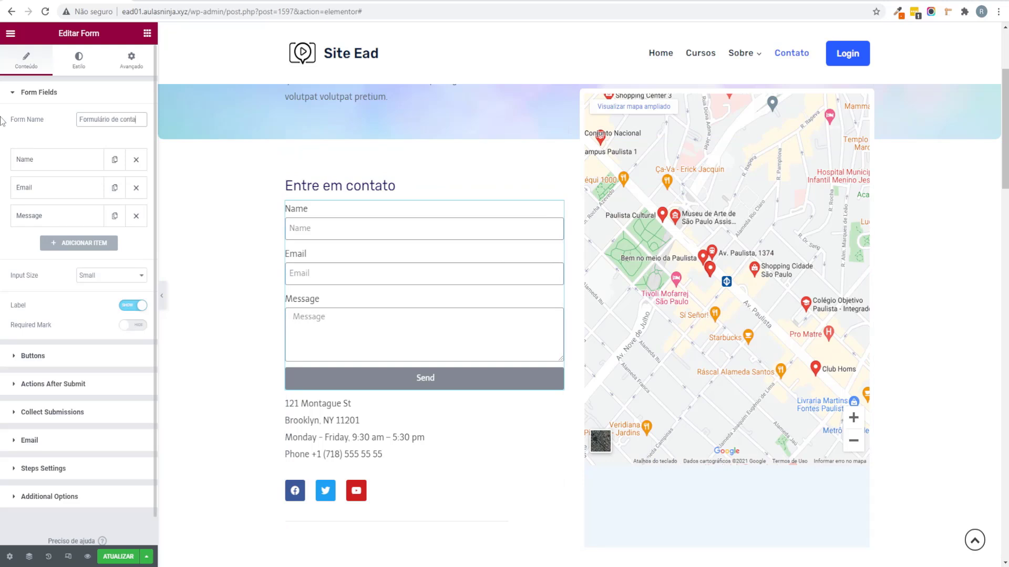
{"action": "left_click", "coordinate": [134, 306]}
Step: Relabel the Name and Message fields 'Nome' and 'Mensagem', with matching placeholders
{"action": "left_click", "coordinate": [16, 164]}
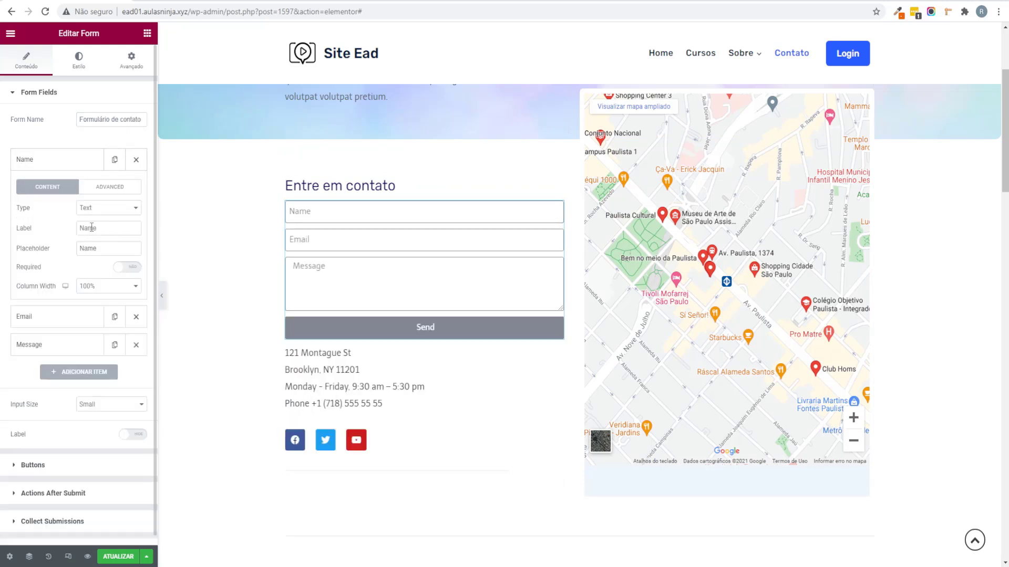
{"action": "left_click_drag", "start_coordinate": [93, 229], "coordinate": [63, 232]}
{"action": "type", "text": "Nome"}
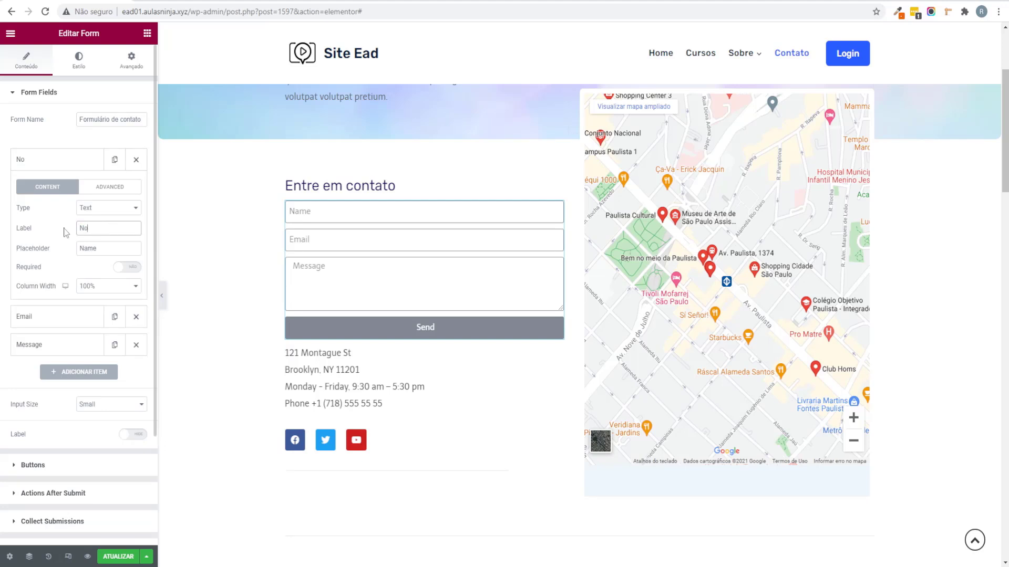
{"action": "key", "text": "Tab"}
{"action": "type", "text": "Nom"}
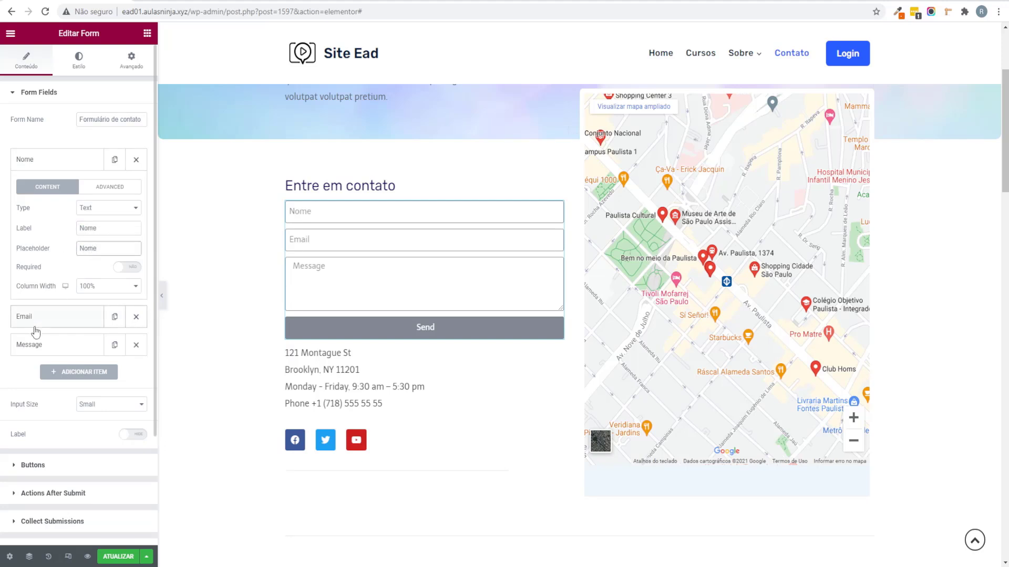
{"action": "left_click", "coordinate": [59, 346]}
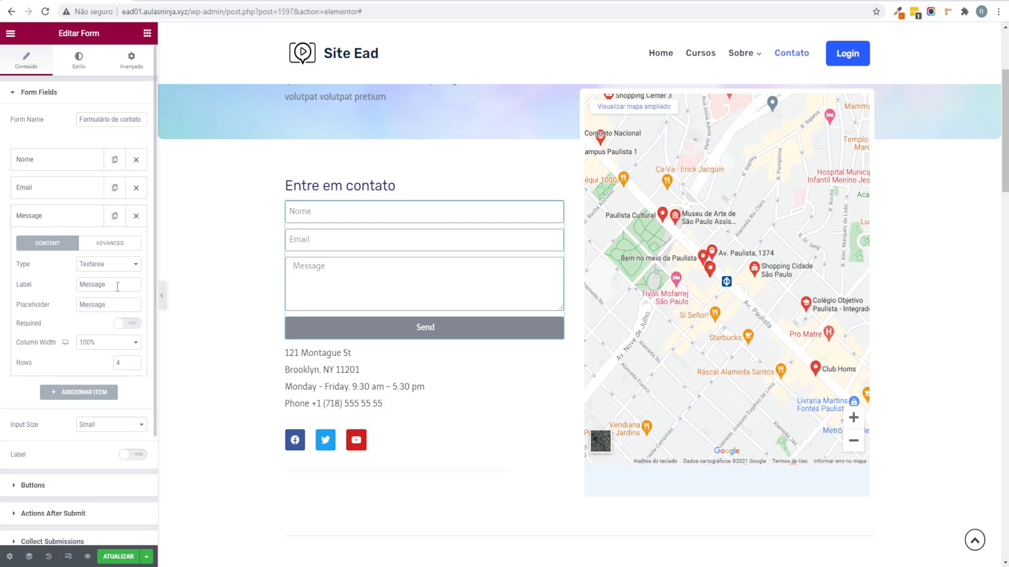
{"action": "left_click_drag", "start_coordinate": [118, 286], "coordinate": [2, 275]}
{"action": "type", "text": "Mensagem"}
{"action": "key", "text": "Tab"}
{"action": "type", "text": "Mens"}
{"action": "left_click", "coordinate": [47, 220]}
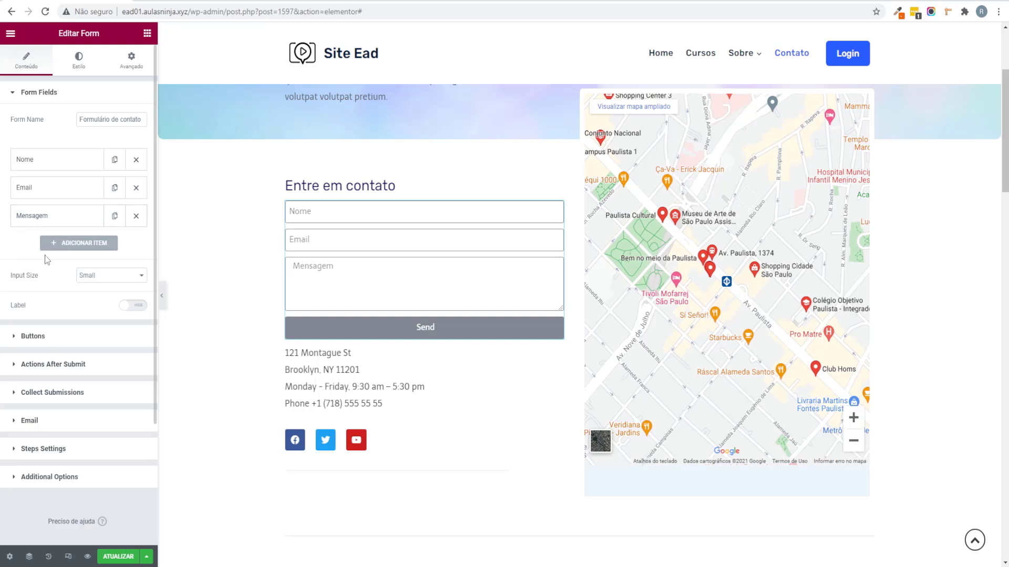
Step: Add a Telefone field and move it above Mensagem
{"action": "left_click", "coordinate": [70, 246]}
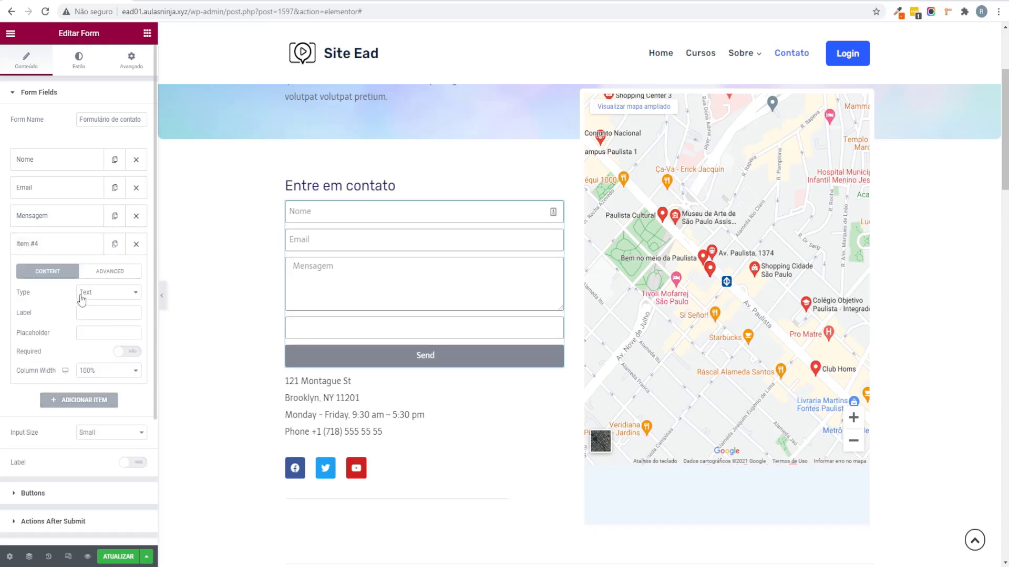
{"action": "left_click", "coordinate": [120, 311]}
{"action": "type", "text": "Telefone"}
{"action": "key", "text": "Tab"}
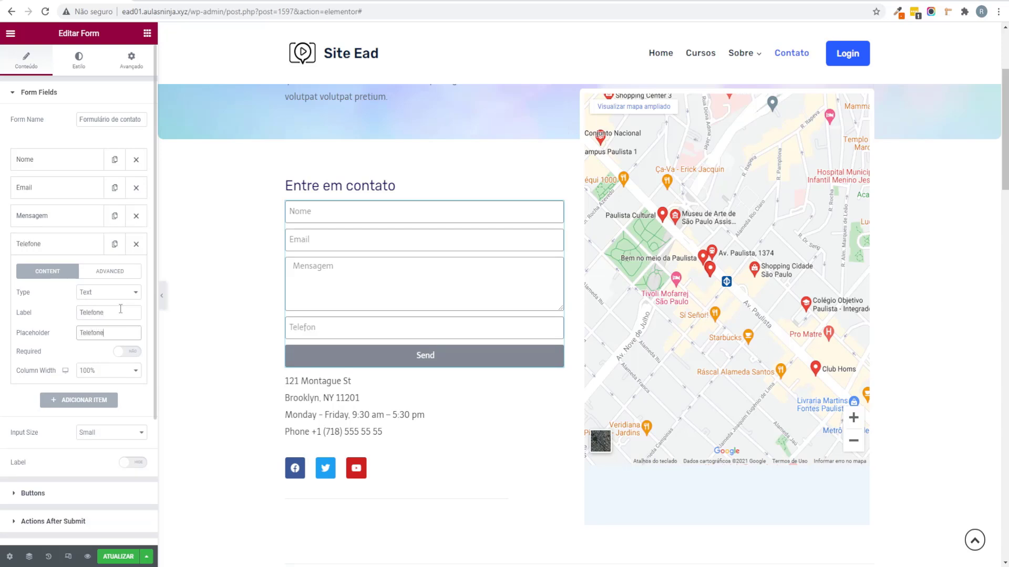
{"action": "left_click", "coordinate": [83, 294]}
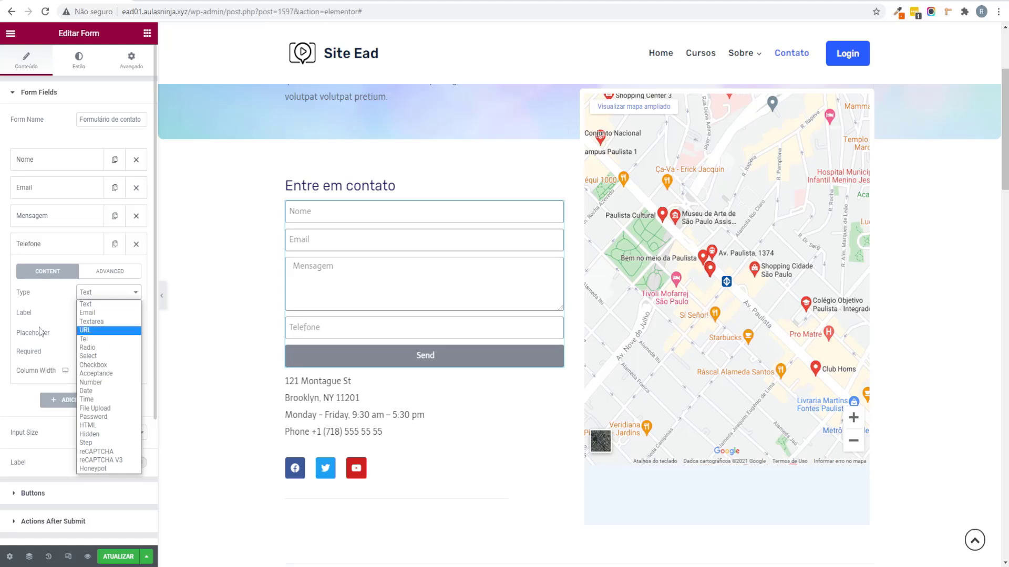
{"action": "left_click_drag", "start_coordinate": [38, 331], "coordinate": [121, 328]}
{"action": "left_click", "coordinate": [117, 310]}
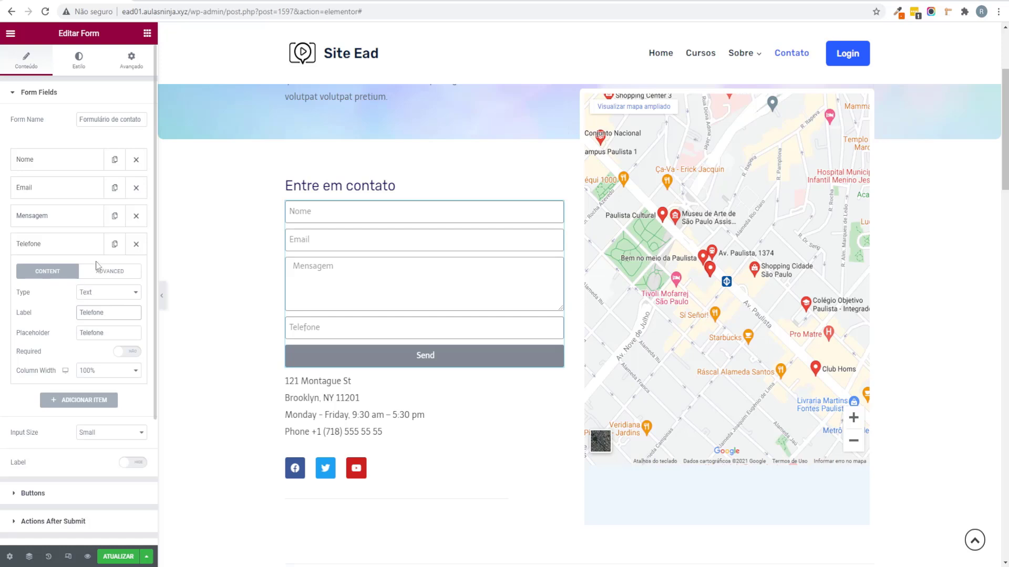
{"action": "left_click_drag", "start_coordinate": [78, 245], "coordinate": [83, 217]}
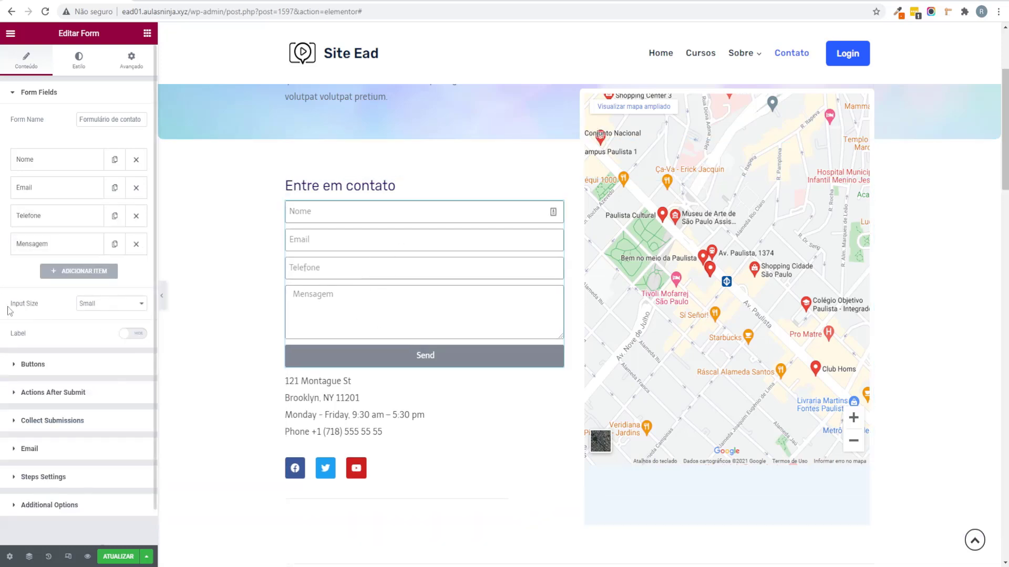
Step: Compare input sizes and keep the fields at Small
{"action": "left_click", "coordinate": [113, 305]}
{"action": "left_click", "coordinate": [115, 331]}
{"action": "left_click", "coordinate": [115, 306]}
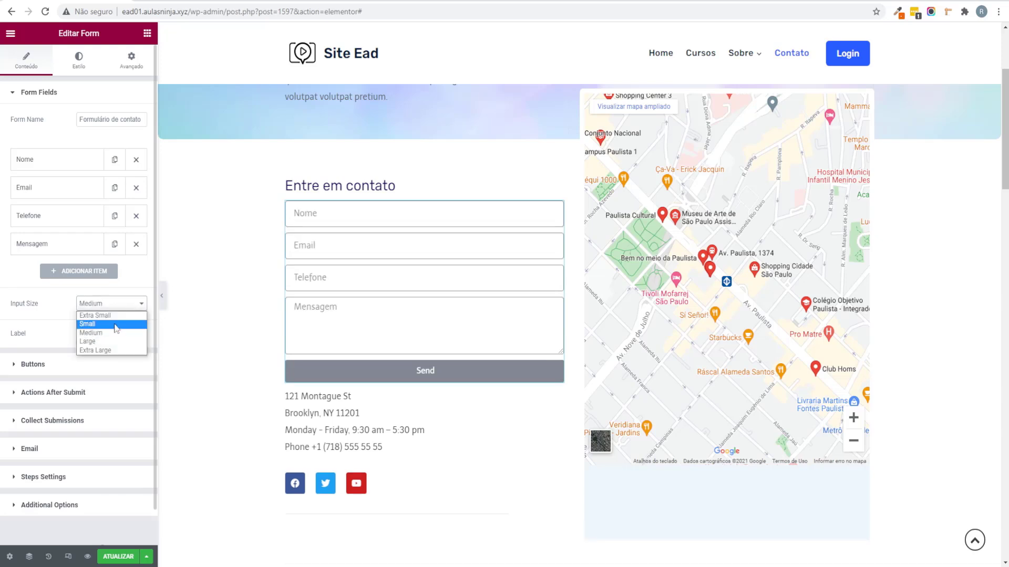
{"action": "left_click", "coordinate": [111, 350]}
{"action": "left_click", "coordinate": [113, 305]}
{"action": "left_click", "coordinate": [113, 324]}
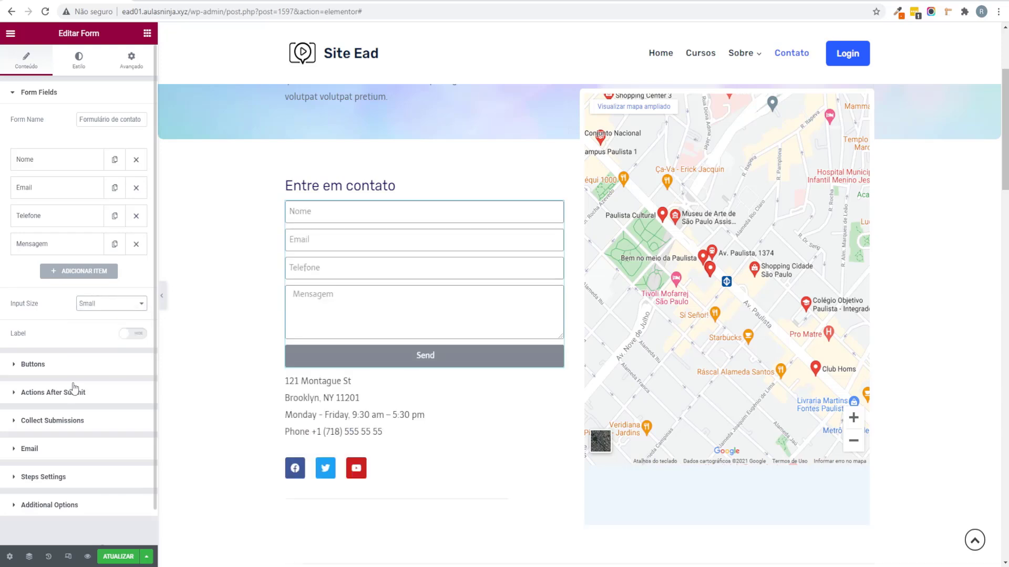
Step: Change the submit button text from Send to 'Enviar'
{"action": "left_click", "coordinate": [38, 365]}
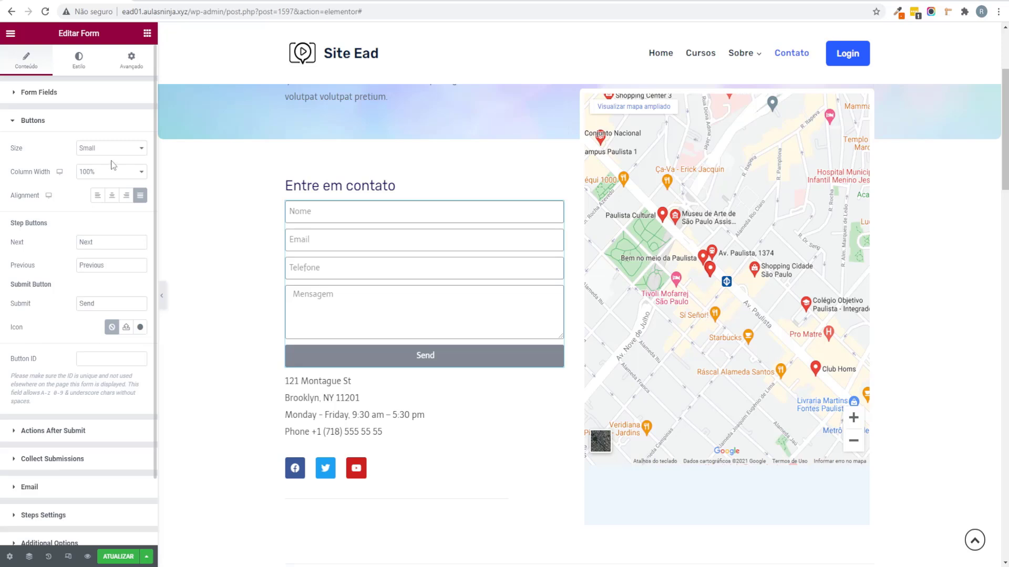
{"action": "double_click", "coordinate": [88, 304]}
{"action": "type", "text": "Enviar"}
Step: Set the form fields' border width to 0 and give them a light grey global background
{"action": "left_click", "coordinate": [80, 65]}
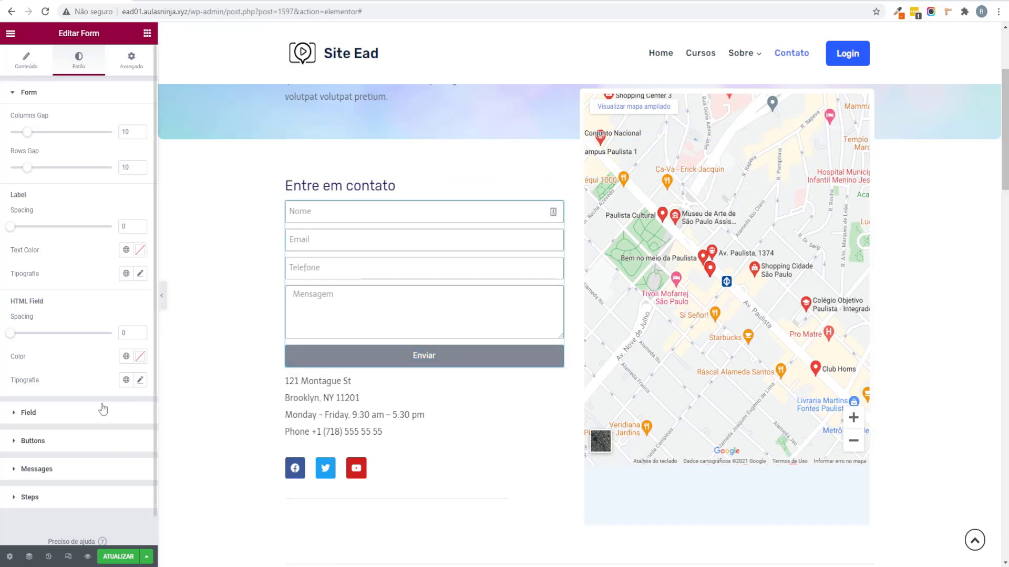
{"action": "left_click", "coordinate": [79, 413]}
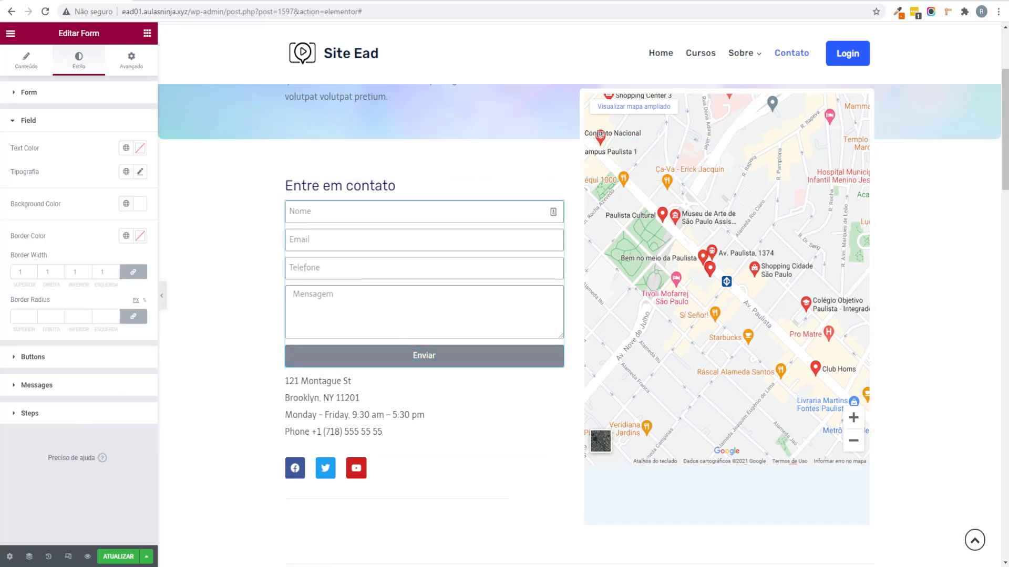
{"action": "left_click", "coordinate": [32, 273]}
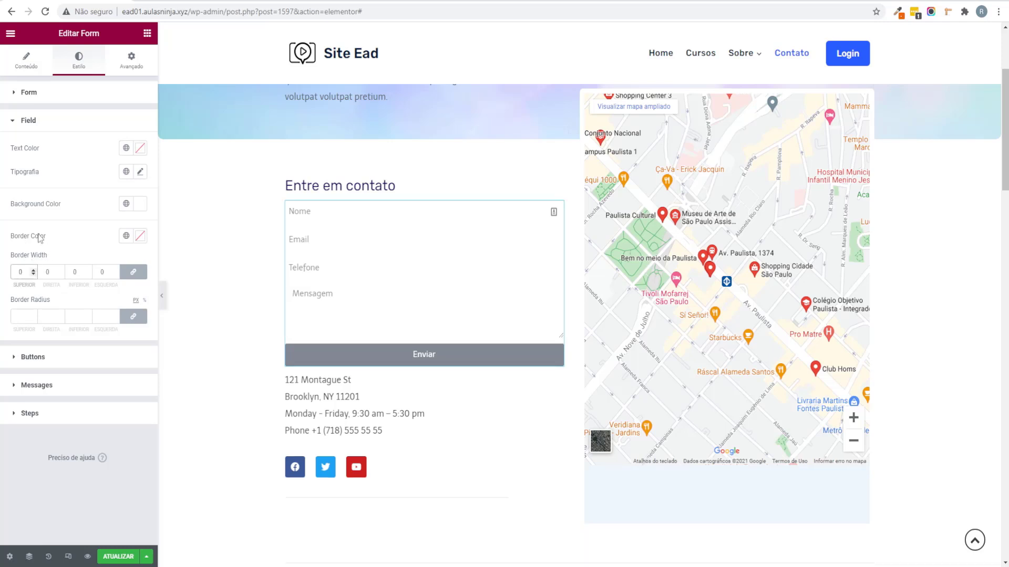
{"action": "left_click", "coordinate": [126, 204]}
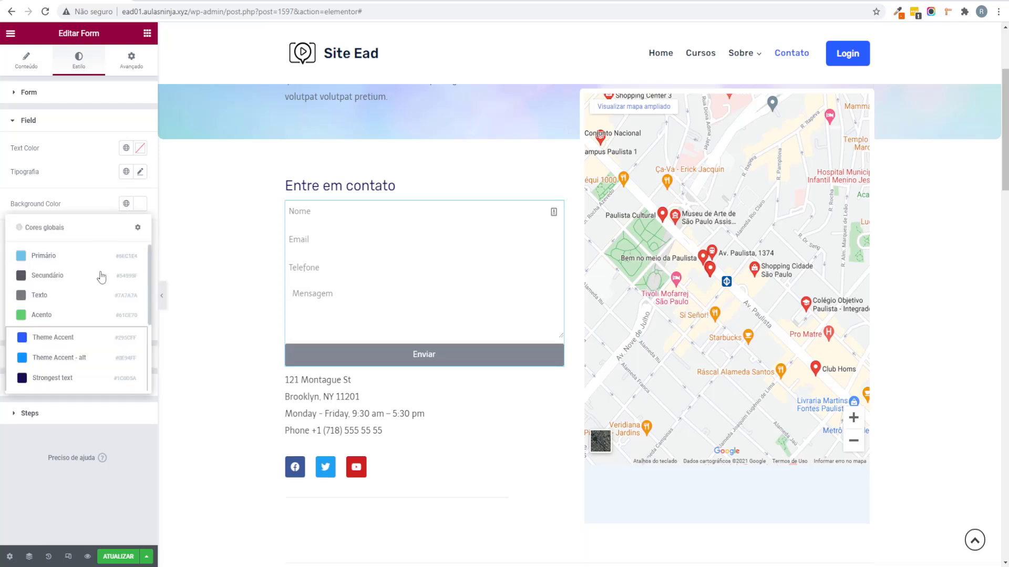
{"action": "scroll", "coordinate": [102, 283], "scroll_direction": "down", "scroll_amount": 3}
{"action": "left_click", "coordinate": [100, 338]}
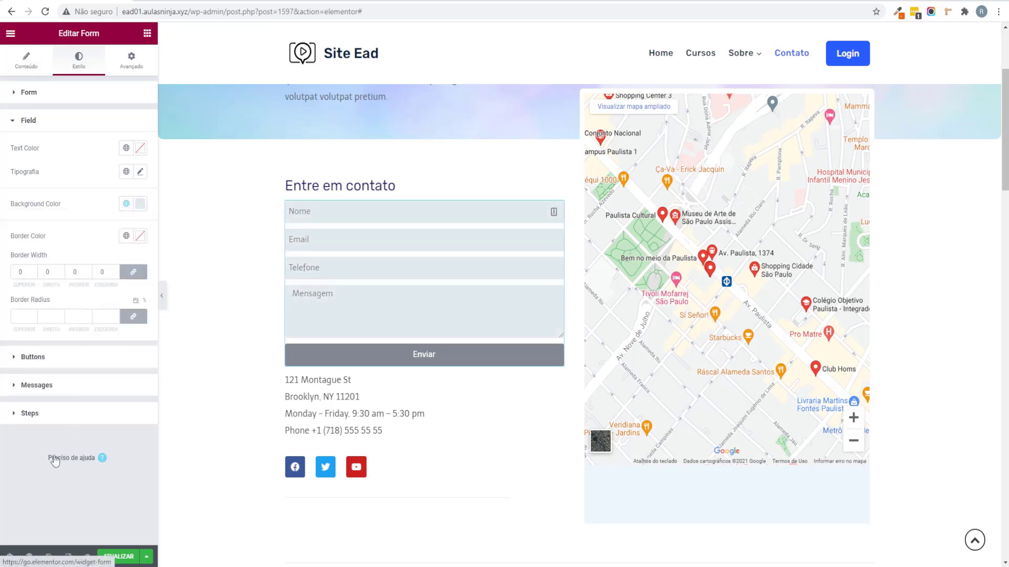
Step: Give the Enviar button a blue global background colour
{"action": "left_click", "coordinate": [58, 359]}
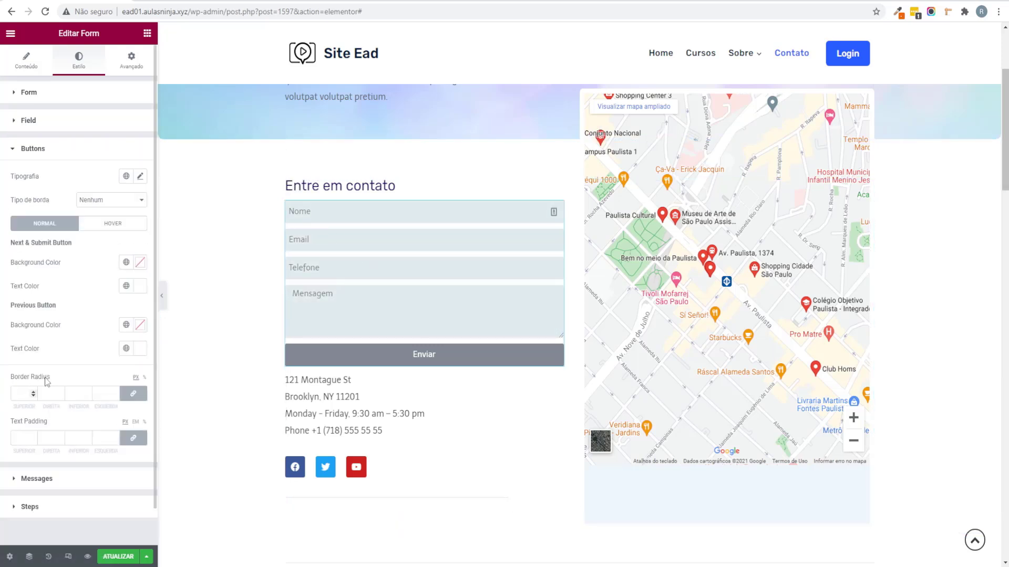
{"action": "left_click", "coordinate": [126, 262]}
{"action": "left_click", "coordinate": [79, 395]}
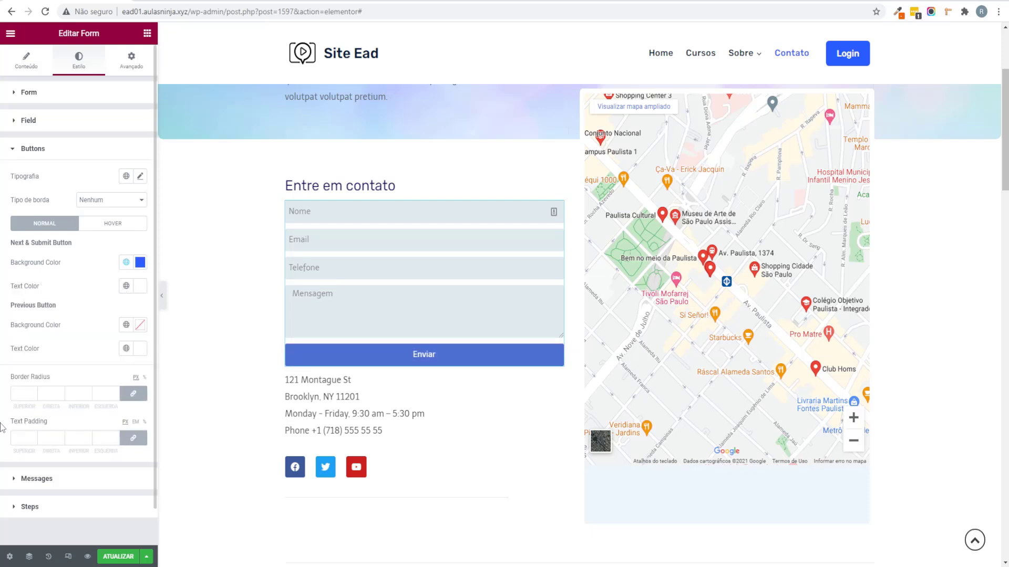
Step: Change the notification e-mail subject to begin with 'Nova mensagem'
{"action": "left_click", "coordinate": [27, 63]}
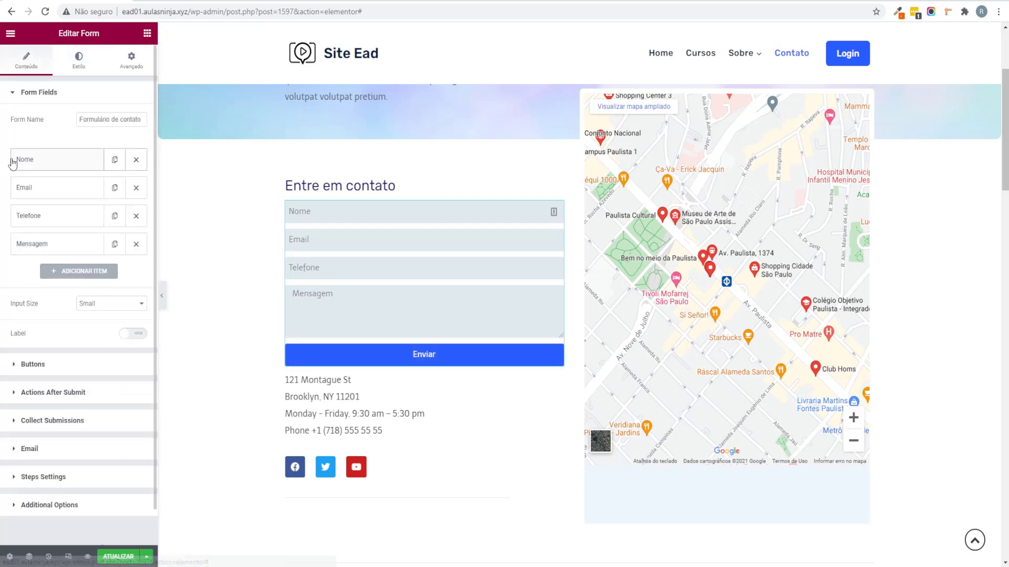
{"action": "scroll", "coordinate": [24, 242], "scroll_direction": "down", "scroll_amount": 1}
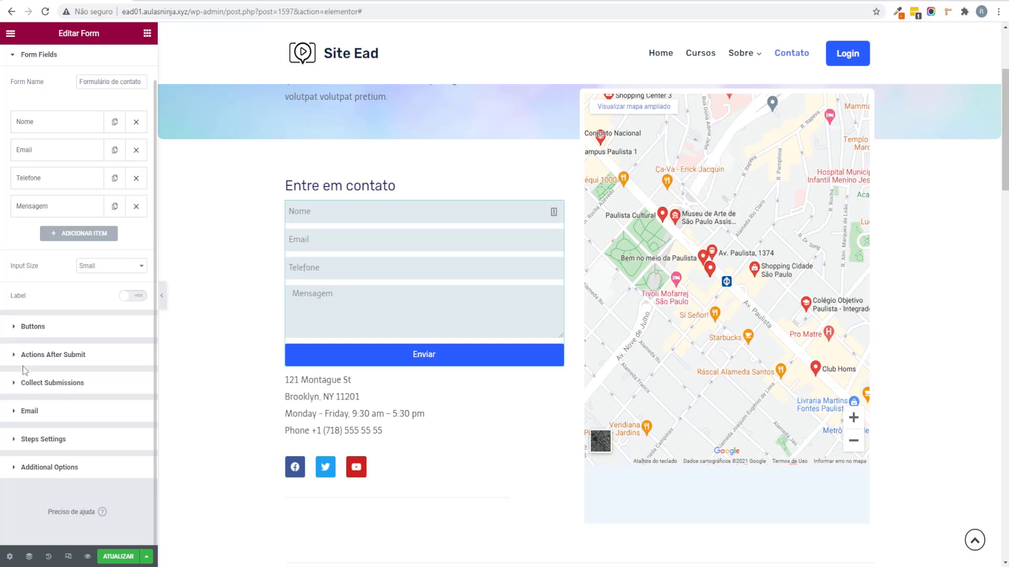
{"action": "left_click", "coordinate": [55, 355]}
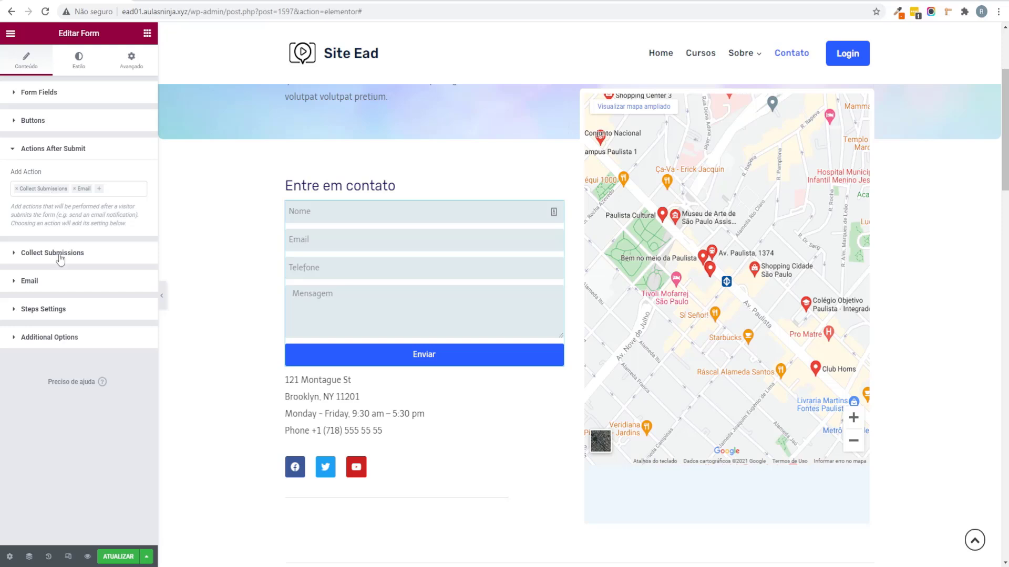
{"action": "left_click", "coordinate": [71, 284]}
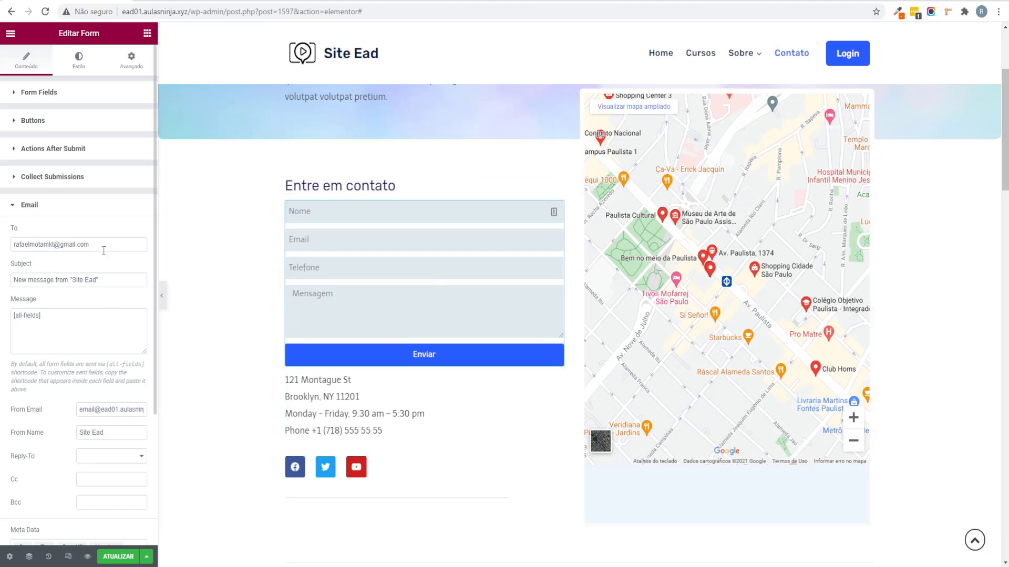
{"action": "left_click_drag", "start_coordinate": [103, 246], "coordinate": [3, 247]}
{"action": "left_click", "coordinate": [2, 261]}
{"action": "triple_click", "coordinate": [126, 246]}
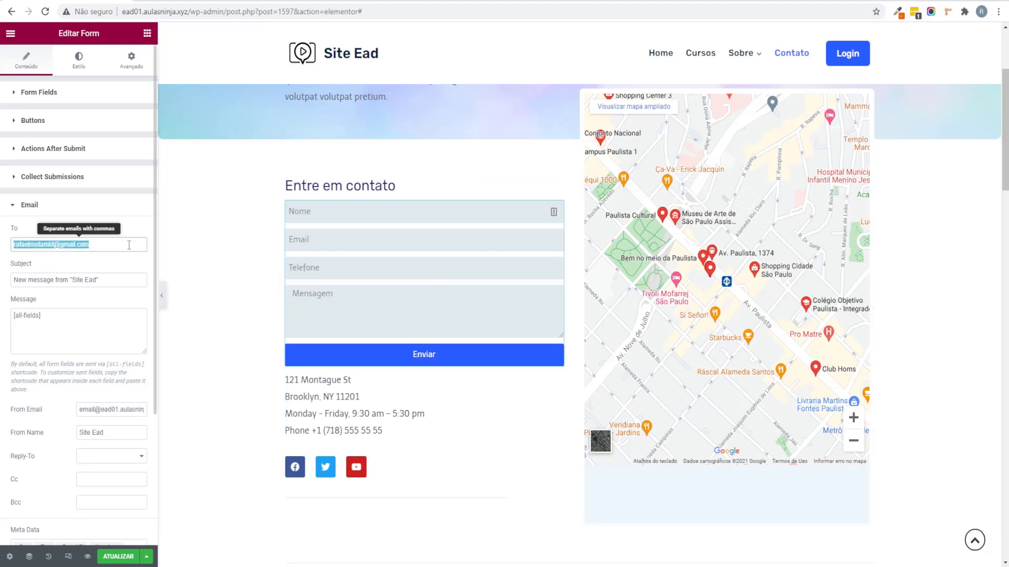
{"action": "left_click", "coordinate": [125, 246]}
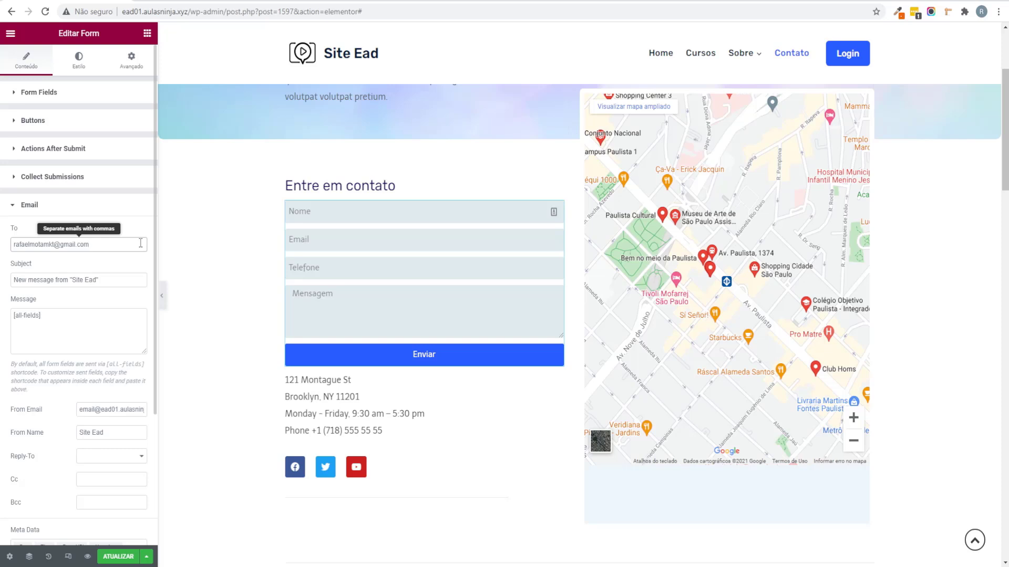
{"action": "left_click_drag", "start_coordinate": [67, 279], "coordinate": [2, 284]}
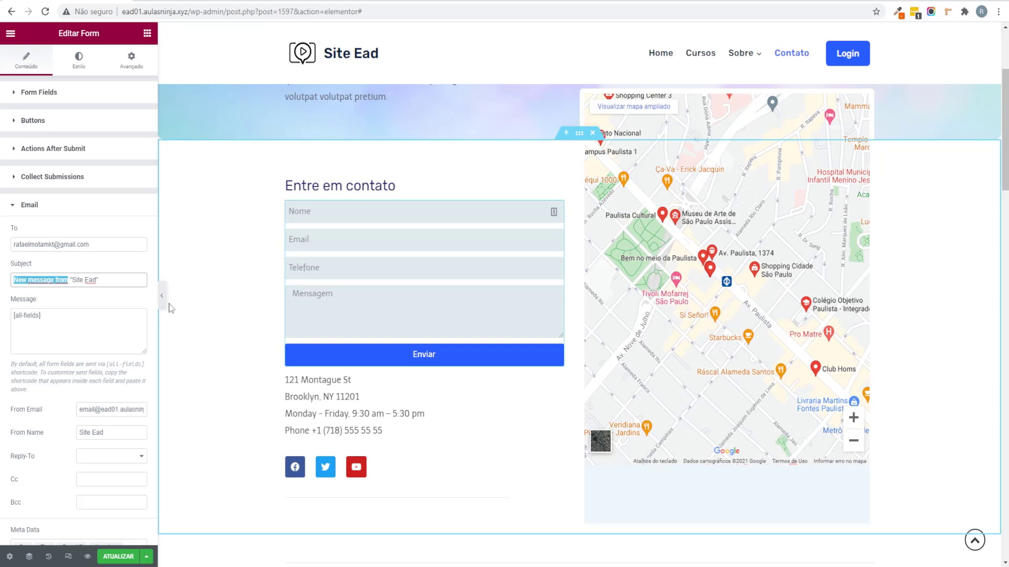
{"action": "type", "text": "Nova mensagem"}
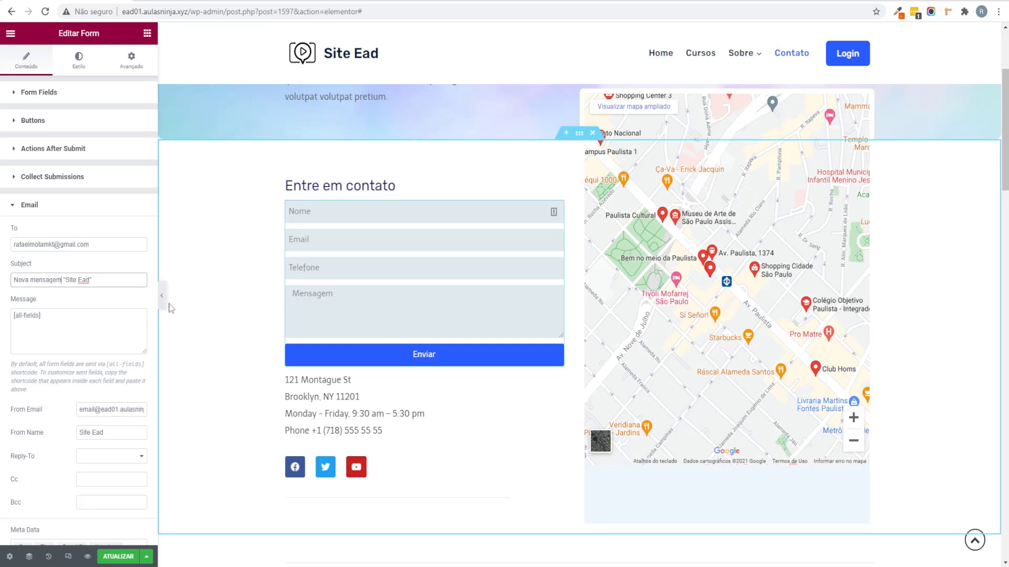
Step: Use the recipient address as the From Email and save the page
{"action": "scroll", "coordinate": [105, 341], "scroll_direction": "down", "scroll_amount": 2}
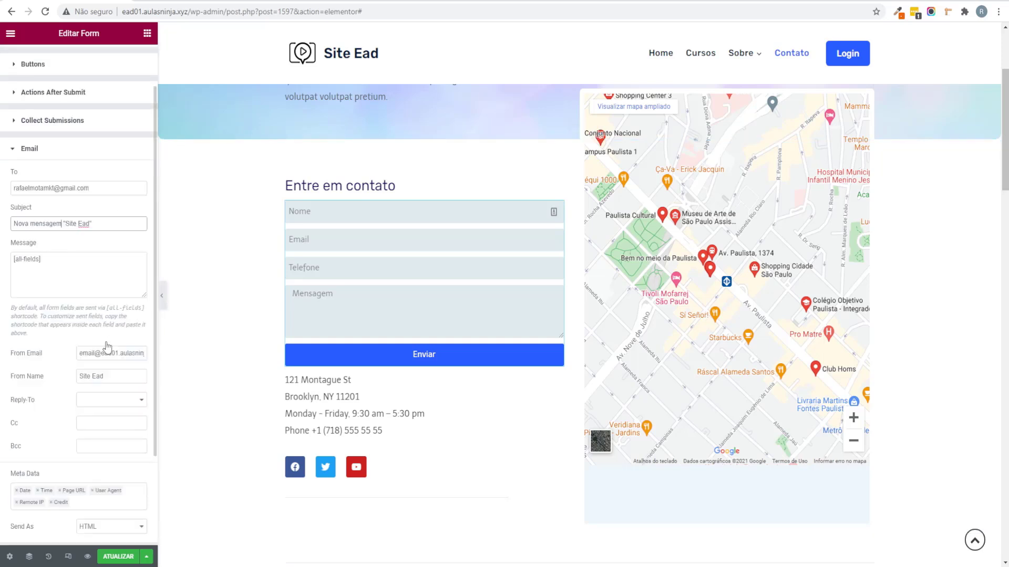
{"action": "triple_click", "coordinate": [82, 298]}
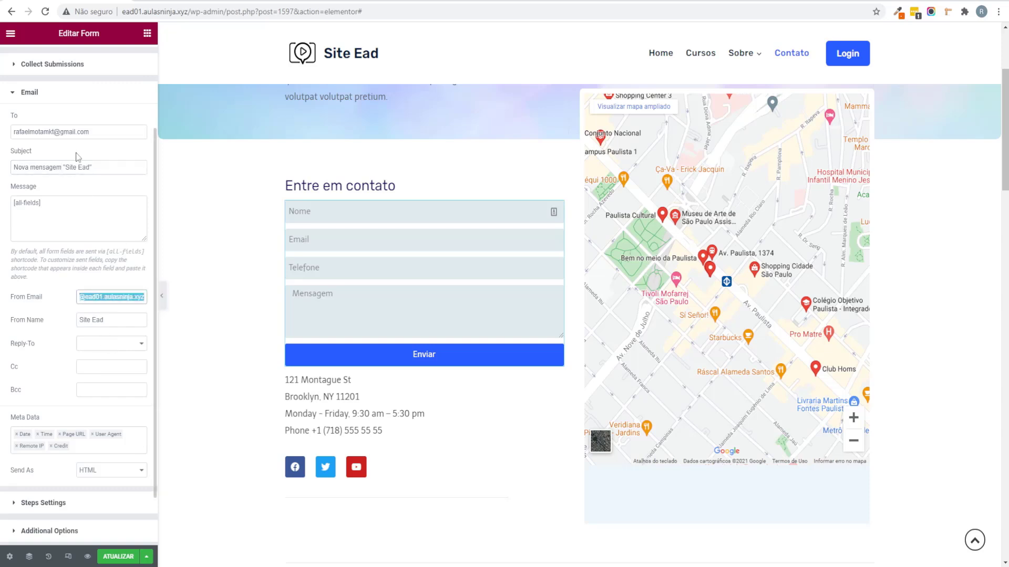
{"action": "triple_click", "coordinate": [122, 132]}
{"action": "key", "text": "ctrl+c"}
{"action": "triple_click", "coordinate": [111, 297]}
{"action": "key", "text": "ctrl+v"}
{"action": "left_click", "coordinate": [114, 344]}
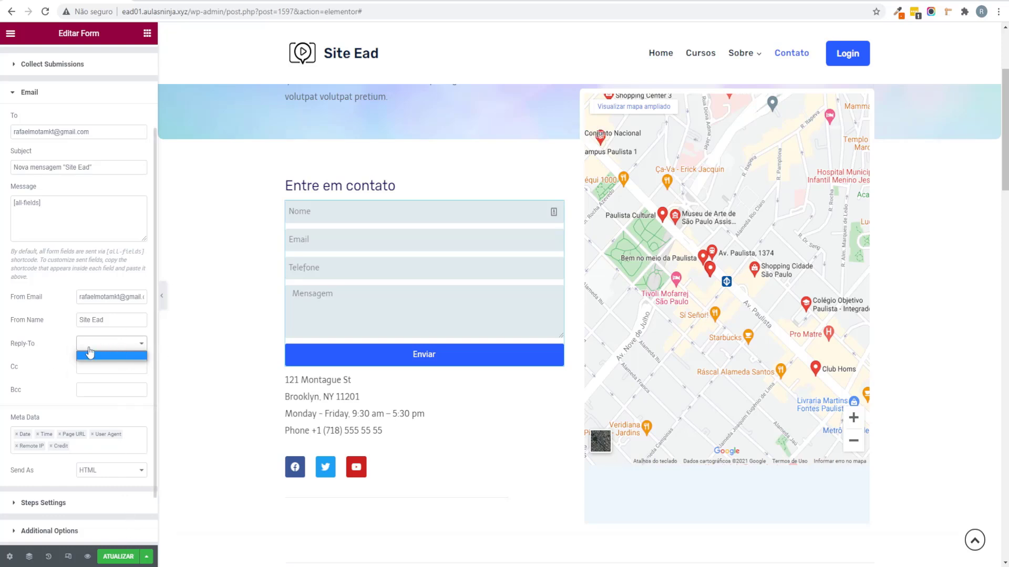
{"action": "left_click", "coordinate": [118, 557]}
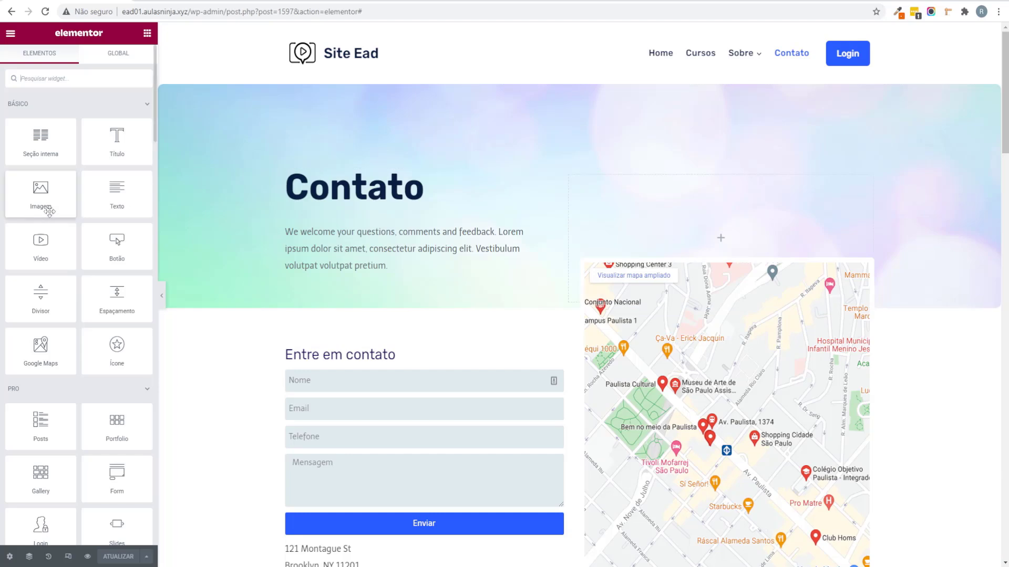
Step: Set the notification's Reply-To to the form's Email field
{"action": "scroll", "coordinate": [424, 326], "scroll_direction": "down", "scroll_amount": 3}
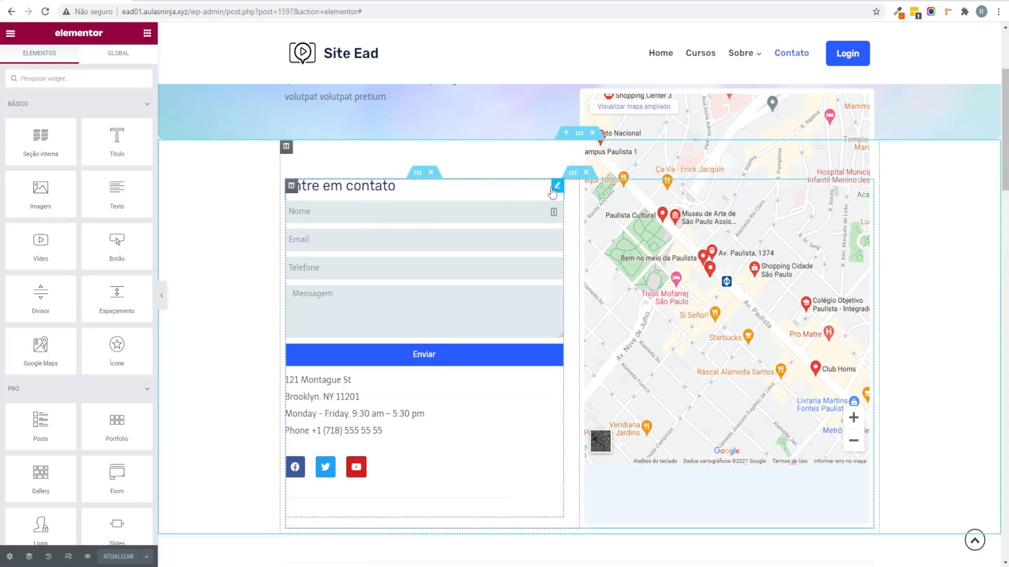
{"action": "left_click", "coordinate": [558, 210]}
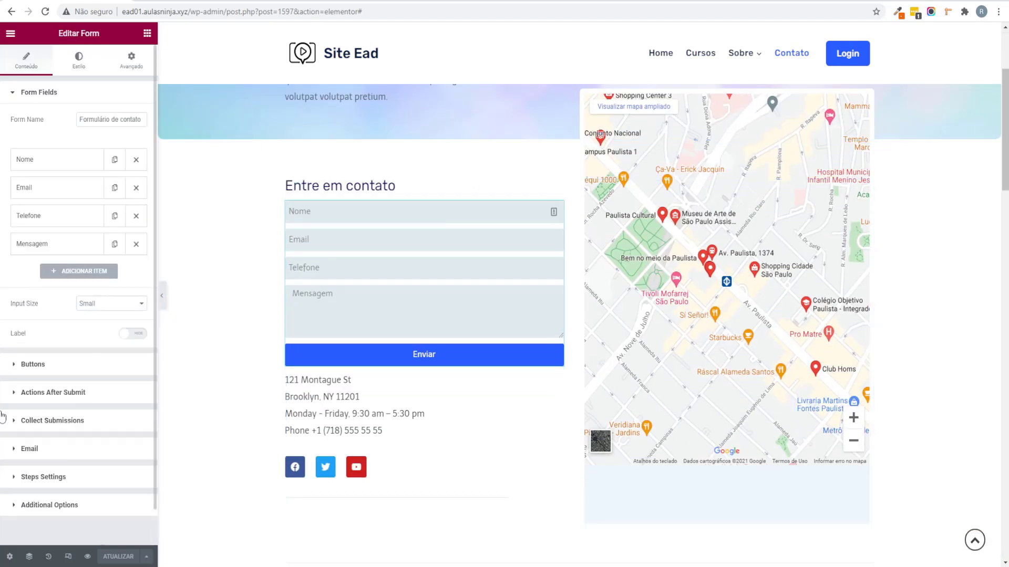
{"action": "left_click", "coordinate": [34, 448]}
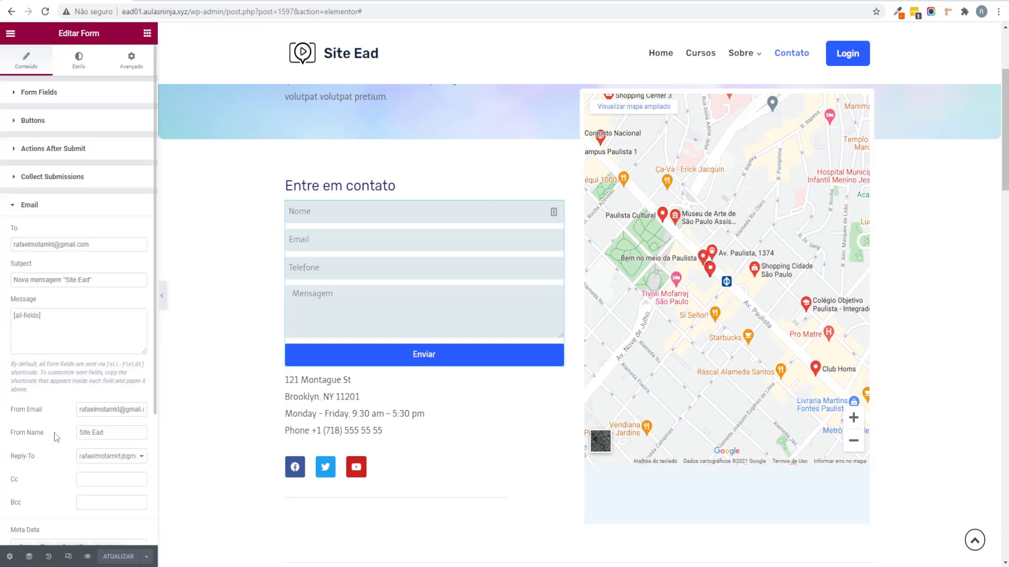
{"action": "scroll", "coordinate": [66, 363], "scroll_direction": "down", "scroll_amount": 3}
{"action": "left_click", "coordinate": [128, 289]}
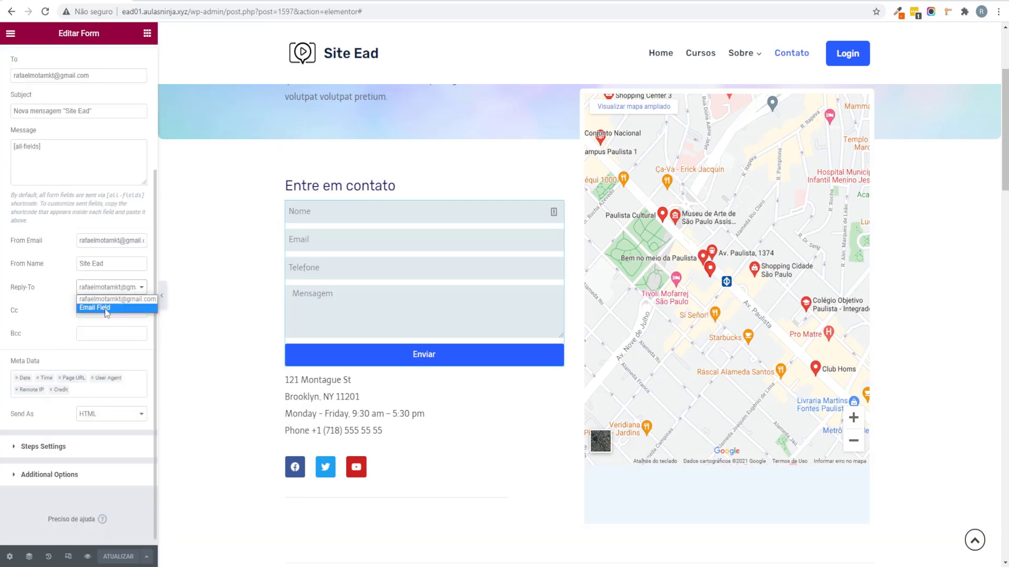
{"action": "left_click", "coordinate": [103, 308]}
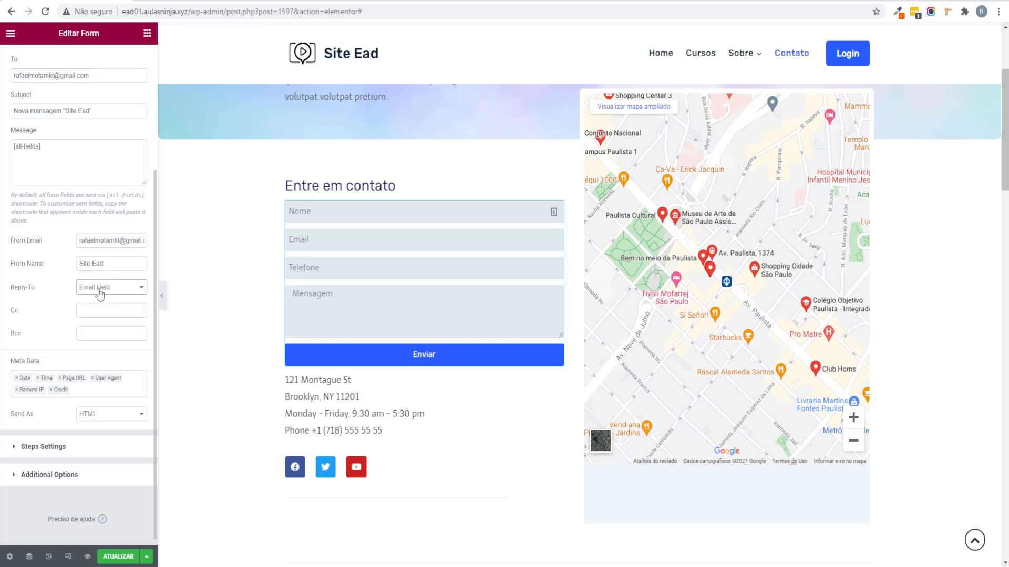
{"action": "left_click", "coordinate": [61, 473]}
Step: Set custom messages to Formulário enviado com sucesso, Ocorreu um erro, Campo obrigatório, Formulário invalido, and save
{"action": "left_click", "coordinate": [133, 358]}
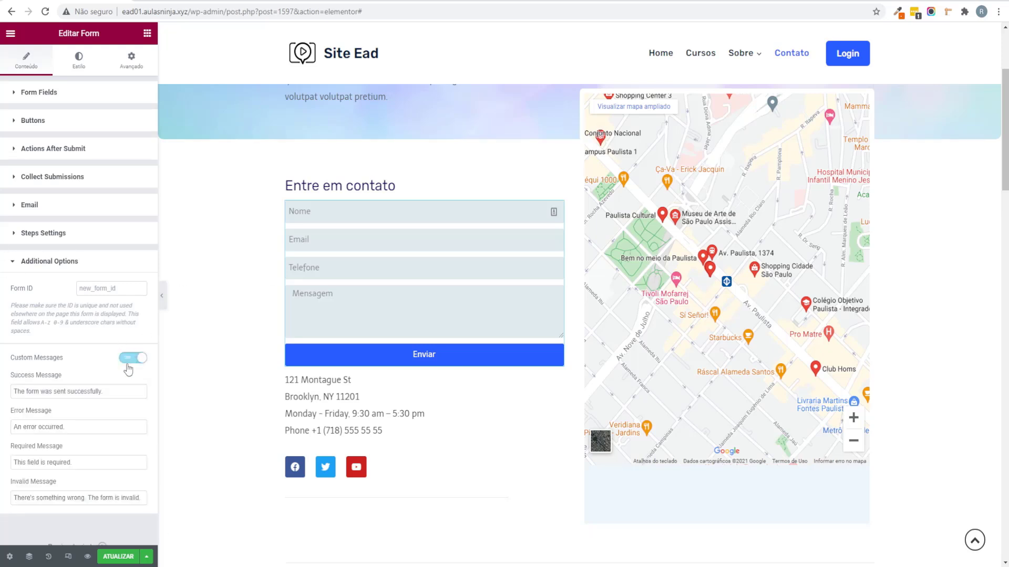
{"action": "scroll", "coordinate": [126, 368], "scroll_direction": "down", "scroll_amount": 1}
{"action": "left_click_drag", "start_coordinate": [106, 357], "coordinate": [4, 371]}
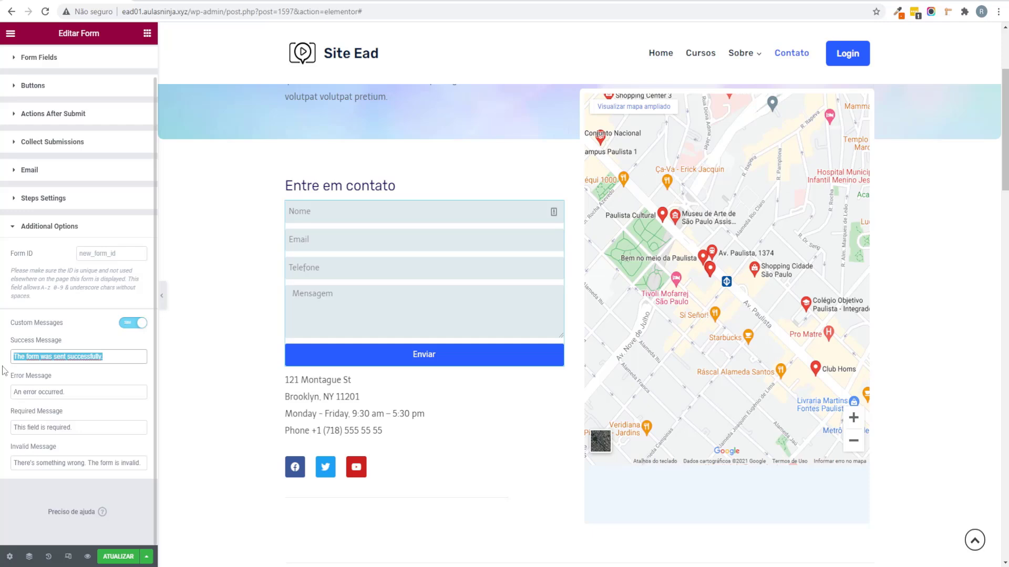
{"action": "type", "text": "Formulário enviado com sucesso."}
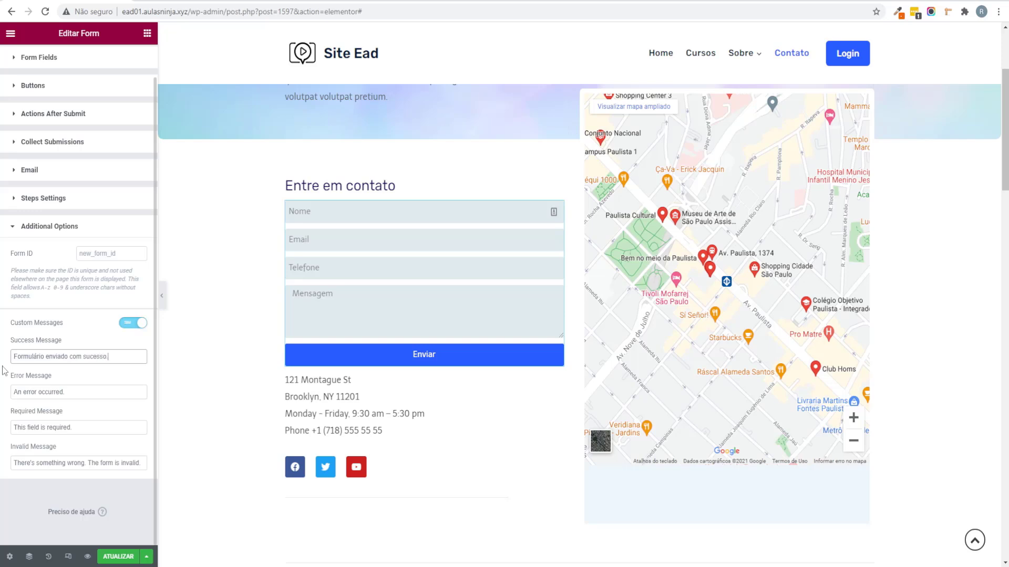
{"action": "key", "text": "Tab"}
{"action": "type", "text": "O"}
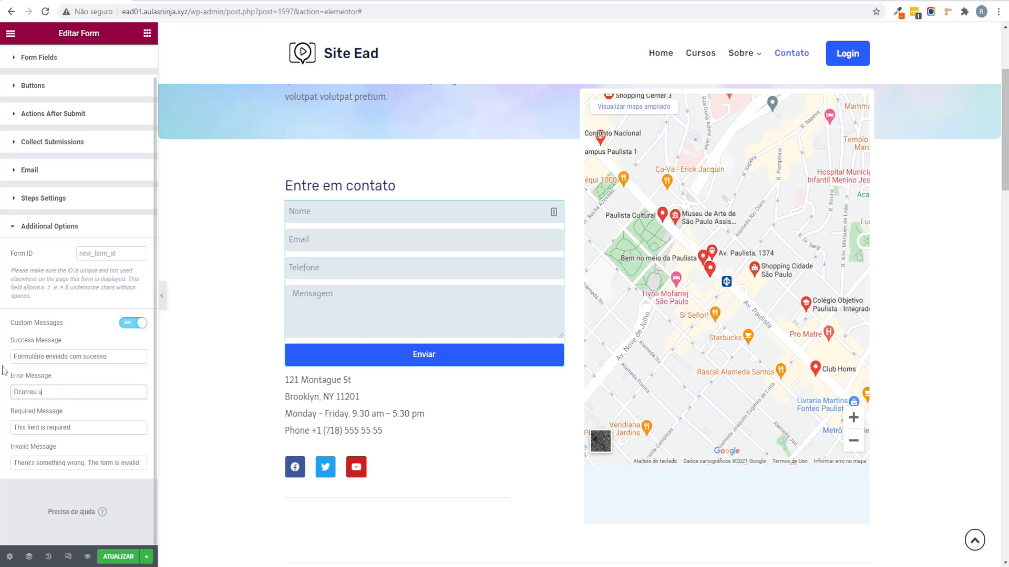
{"action": "type", "text": "correu um erro."}
{"action": "key", "text": "Tab"}
{"action": "type", "text": "C"}
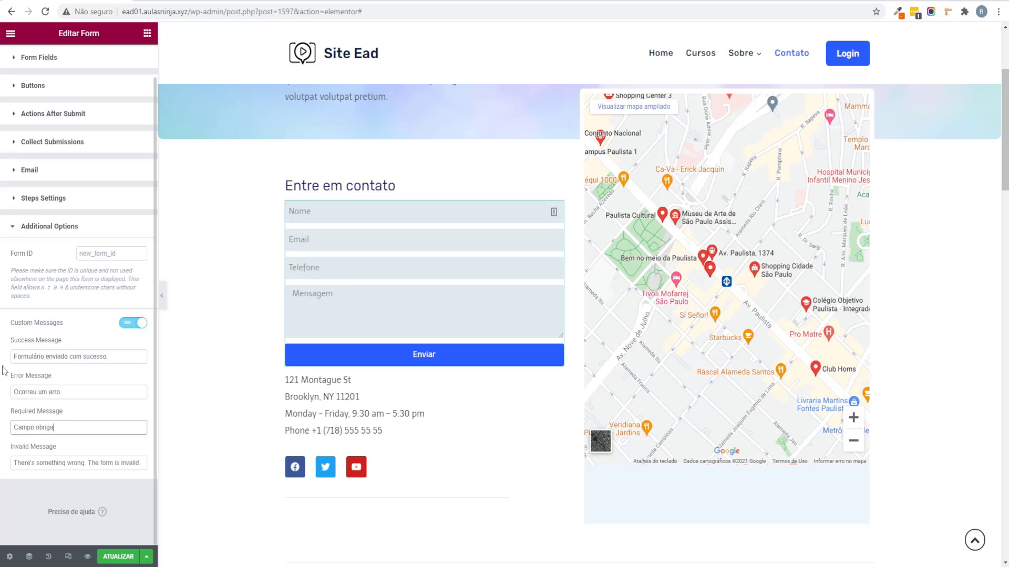
{"action": "key", "text": "Tab"}
{"action": "type", "text": "Form"}
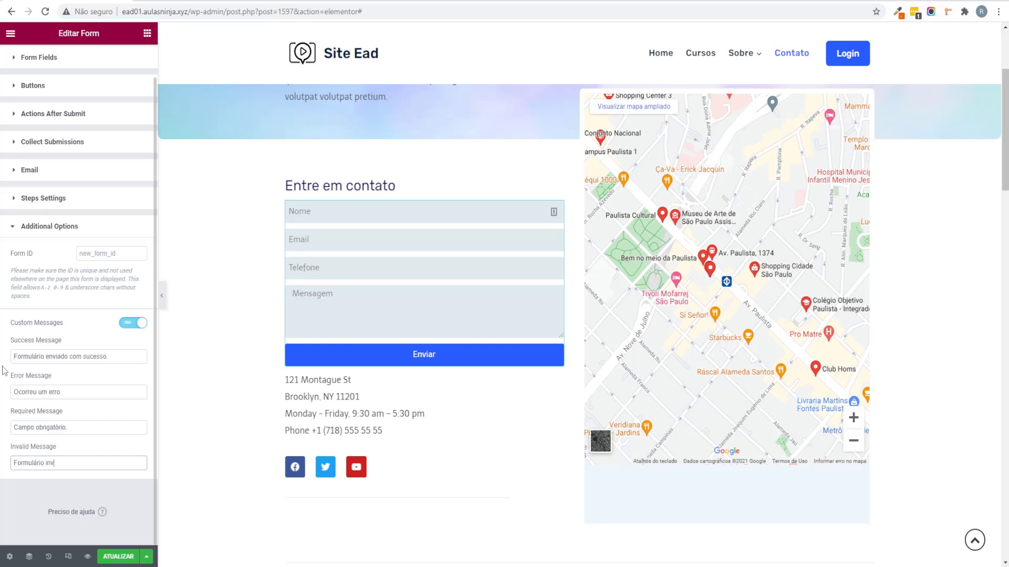
{"action": "left_click", "coordinate": [64, 428]}
{"action": "left_click", "coordinate": [118, 556]}
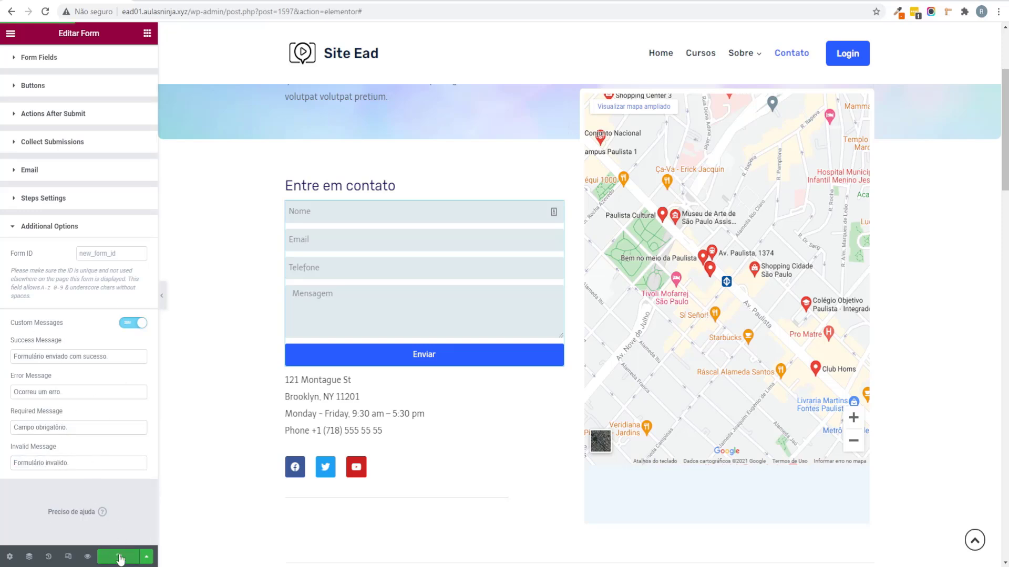
Step: Replace the Frequently Asked Questions heading title with 'FAQ - Perguntas Frequentes'
{"action": "scroll", "coordinate": [270, 465], "scroll_direction": "up", "scroll_amount": 2}
{"action": "scroll", "coordinate": [326, 441], "scroll_direction": "down", "scroll_amount": 5}
{"action": "scroll", "coordinate": [326, 445], "scroll_direction": "down", "scroll_amount": 8}
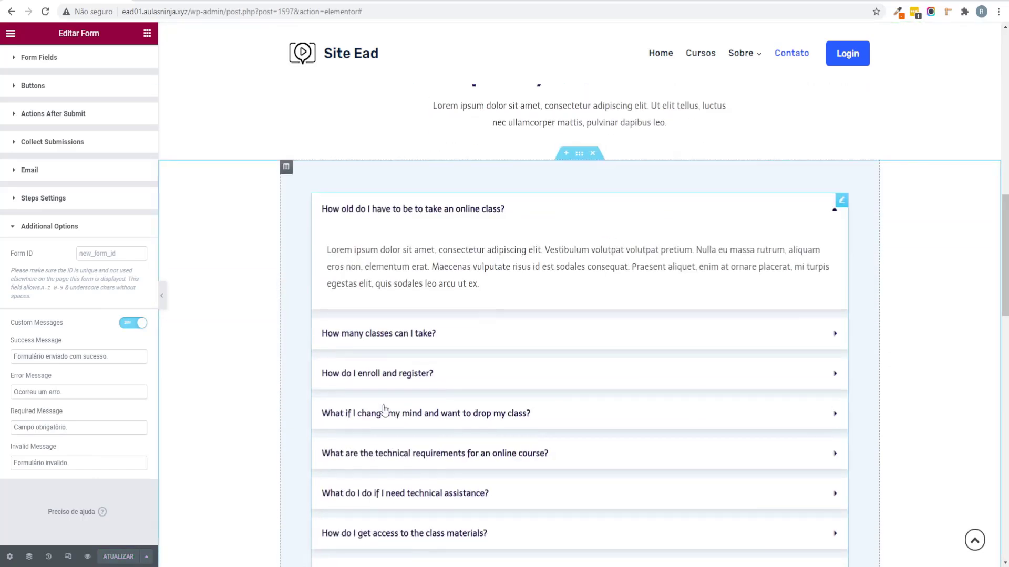
{"action": "scroll", "coordinate": [646, 349], "scroll_direction": "down", "scroll_amount": 4}
{"action": "scroll", "coordinate": [644, 346], "scroll_direction": "up", "scroll_amount": 4}
{"action": "scroll", "coordinate": [644, 347], "scroll_direction": "up", "scroll_amount": 2}
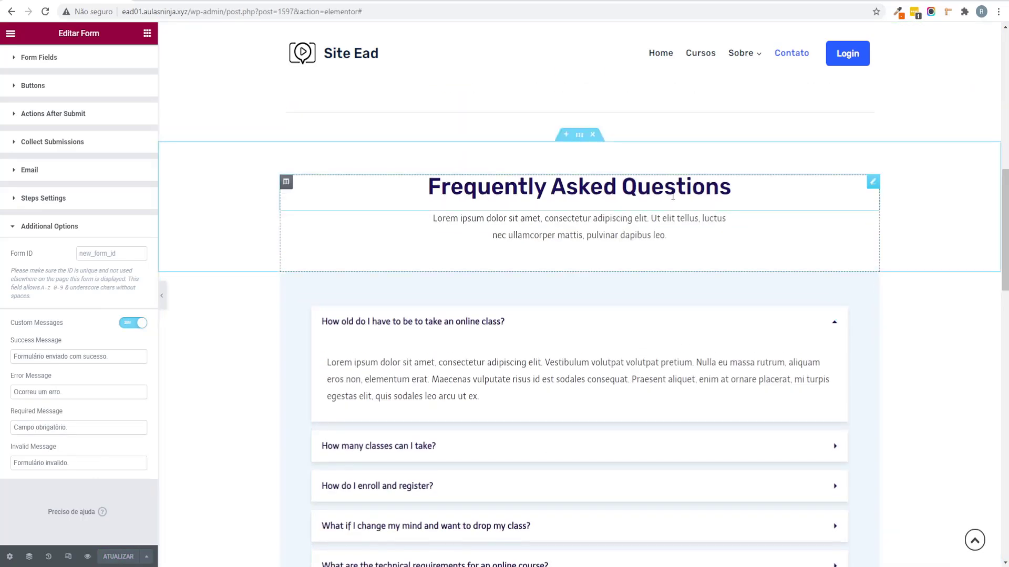
{"action": "left_click", "coordinate": [578, 187]}
{"action": "left_click_drag", "start_coordinate": [102, 134], "coordinate": [3, 134]}
{"action": "type", "text": "FAQ"}
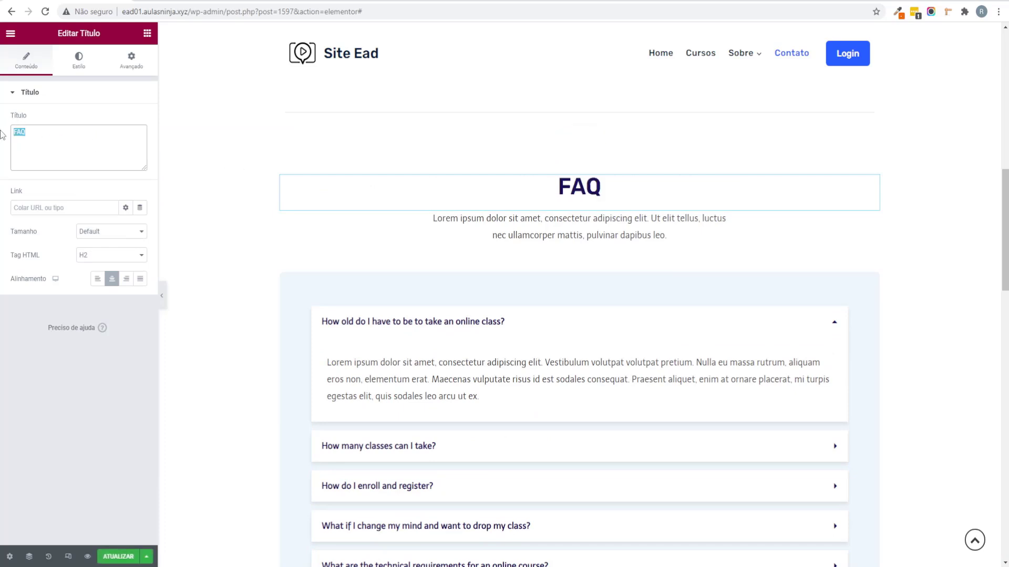
{"action": "type", "text": " - Perguntas"}
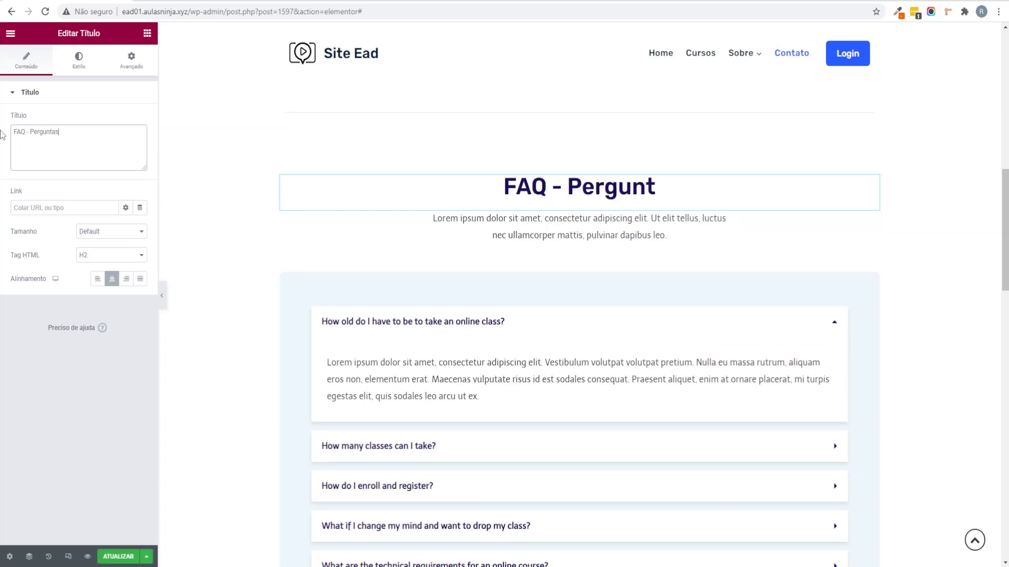
{"action": "type", "text": " Fre"}
{"action": "type", "text": "quentes"}
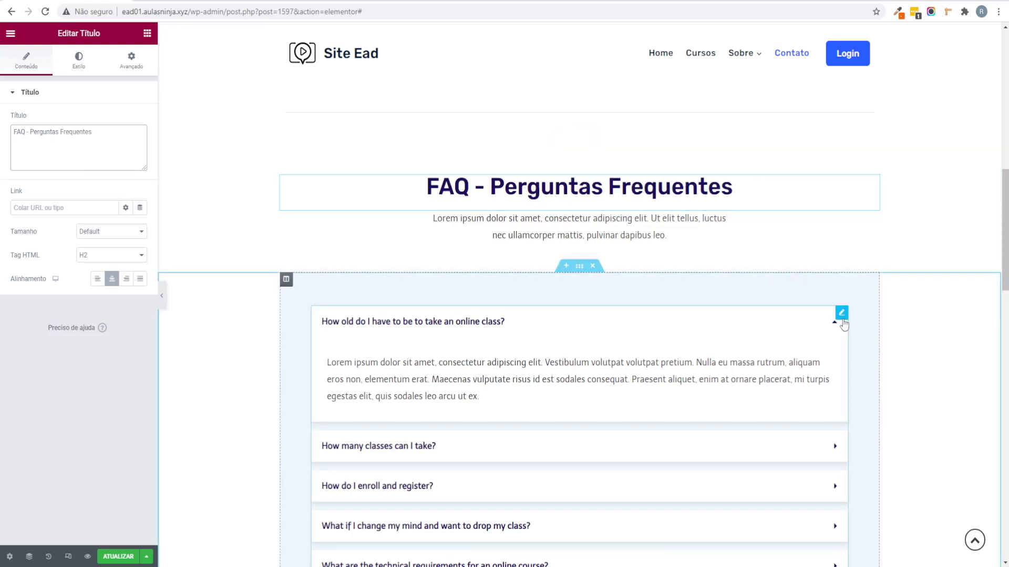
{"action": "left_click", "coordinate": [841, 314]}
Step: Rewrite the first FAQ item as 'Os cursos tem garantia?' answered 'Sim, tem garantia de 7 dias.'
{"action": "left_click", "coordinate": [53, 137]}
{"action": "triple_click", "coordinate": [104, 177]}
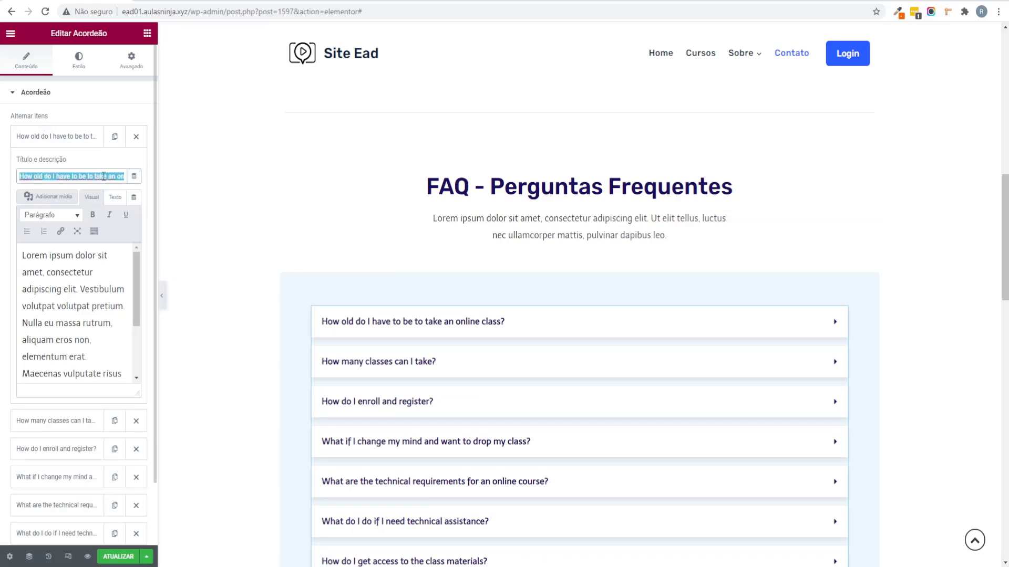
{"action": "type", "text": "Os"}
{"action": "type", "text": " c"}
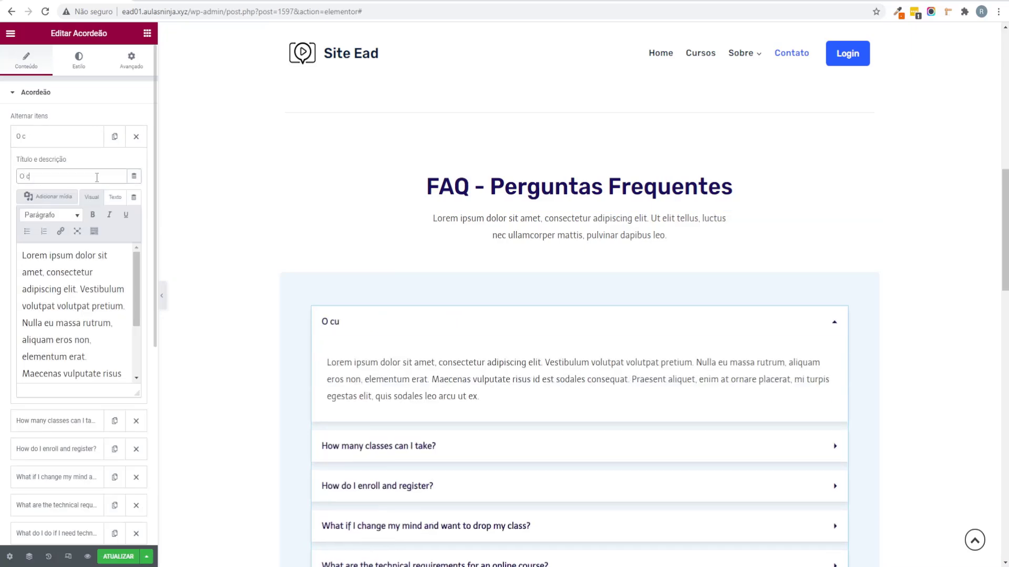
{"action": "key", "text": "BackSpace"}
{"action": "key", "text": "BackSpace"}
{"action": "type", "text": "s cursos tem"}
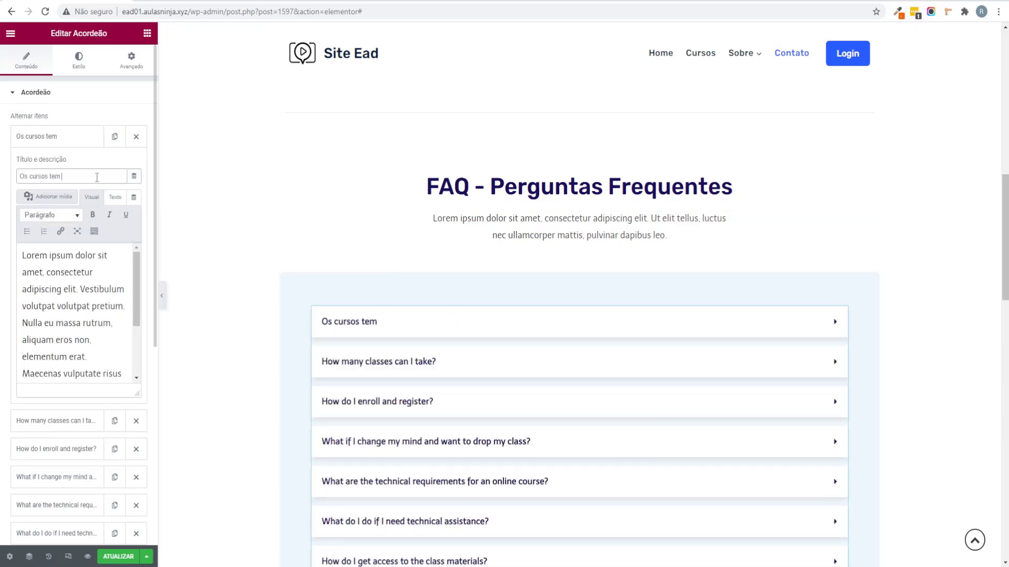
{"action": "type", "text": " garantia?"}
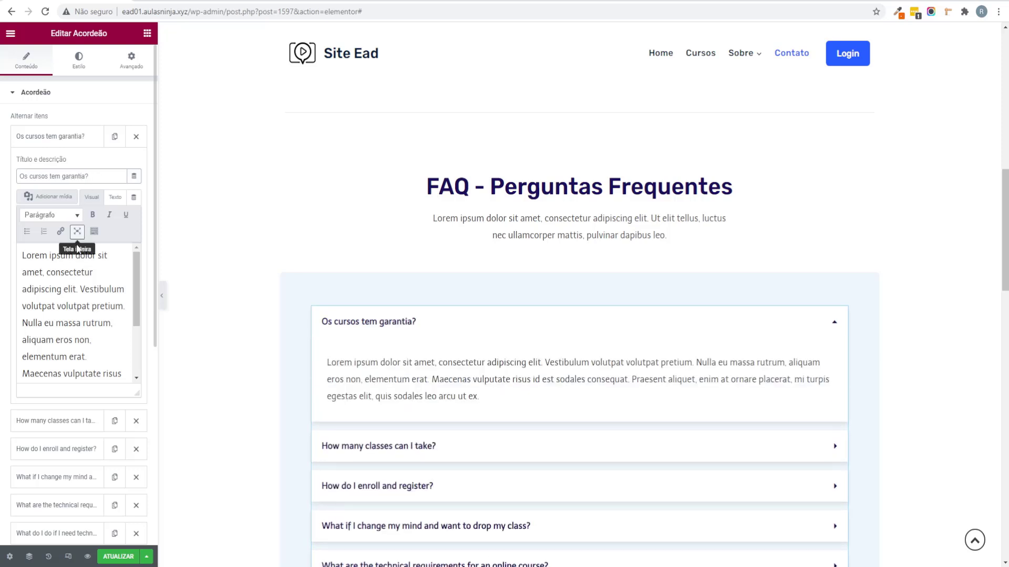
{"action": "left_click", "coordinate": [82, 276]}
{"action": "key", "text": "ctrl+a"}
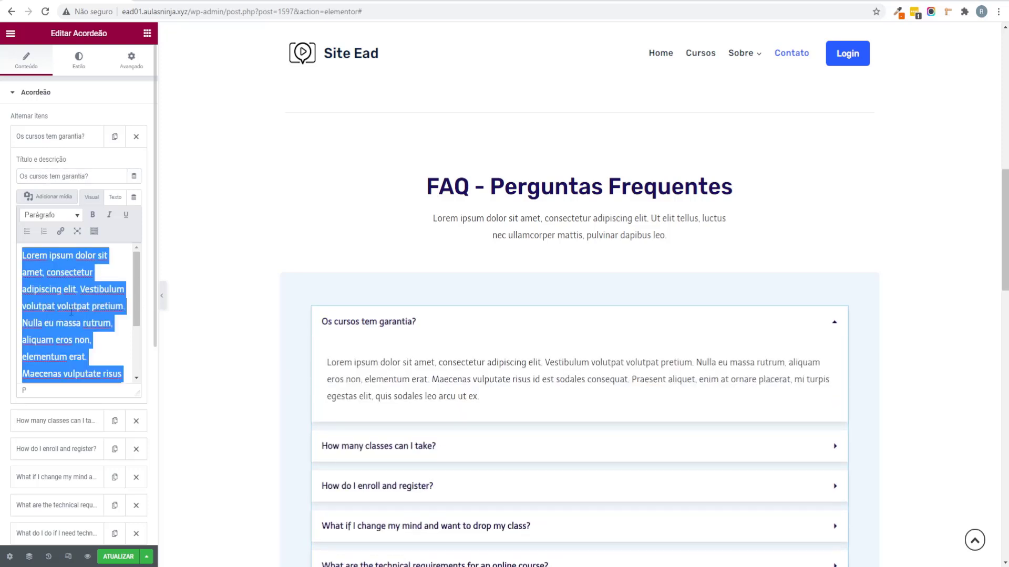
{"action": "key", "text": "BackSpace"}
{"action": "type", "text": "Sim"}
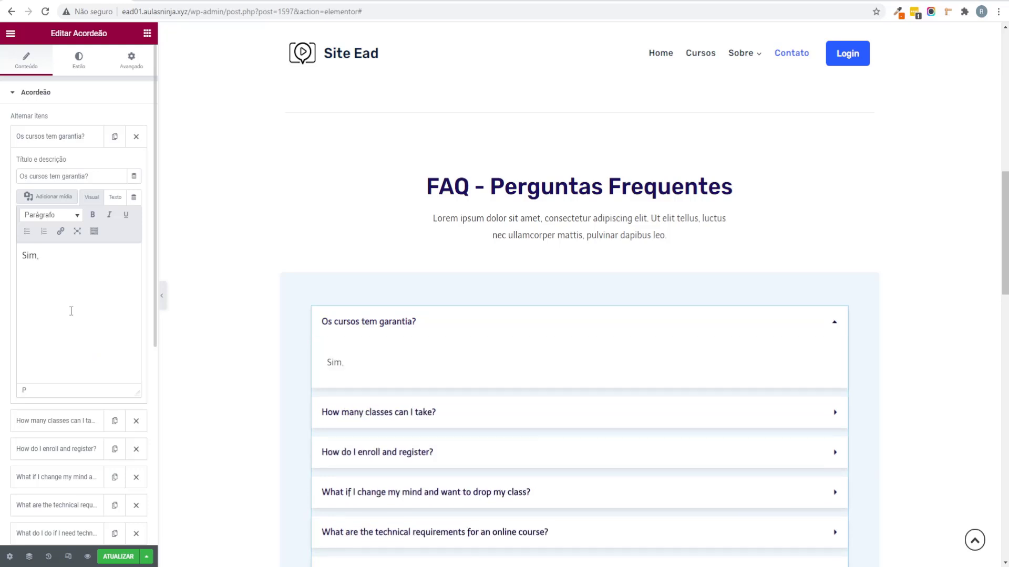
{"action": "type", "text": ", tem garantia"}
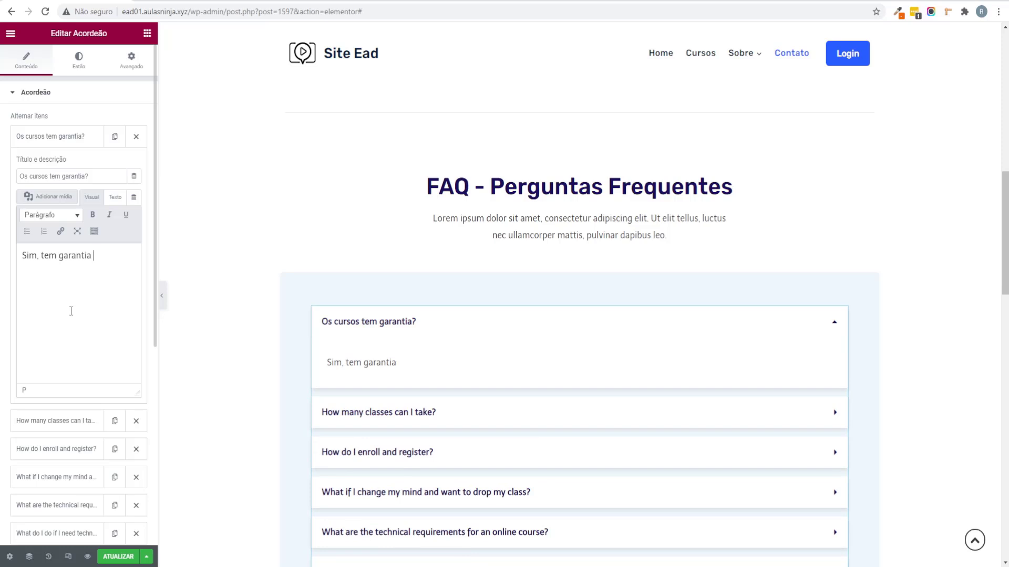
{"action": "type", "text": " de 7 dias."}
{"action": "scroll", "coordinate": [794, 347], "scroll_direction": "up", "scroll_amount": 1}
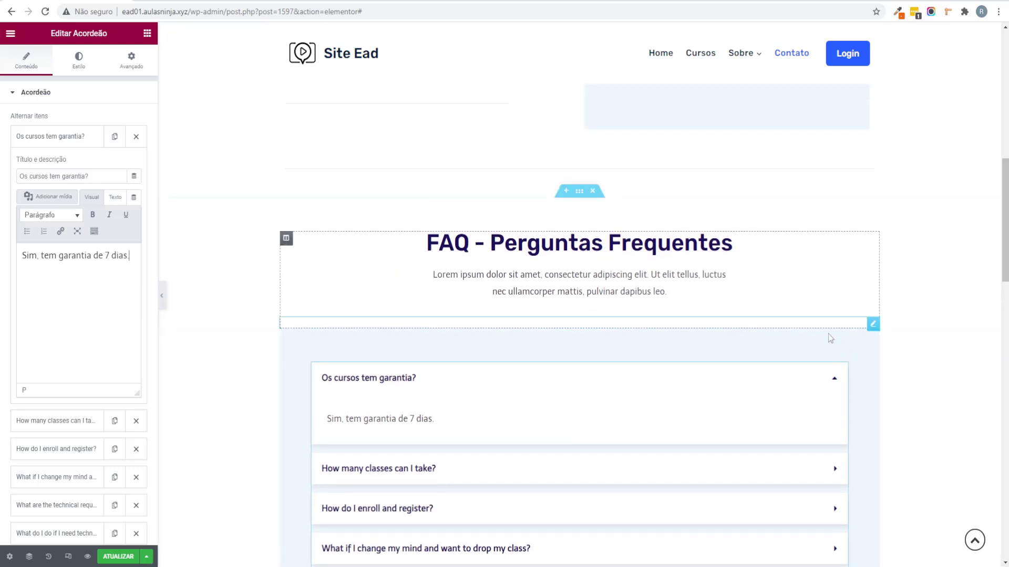
{"action": "left_click", "coordinate": [835, 385]}
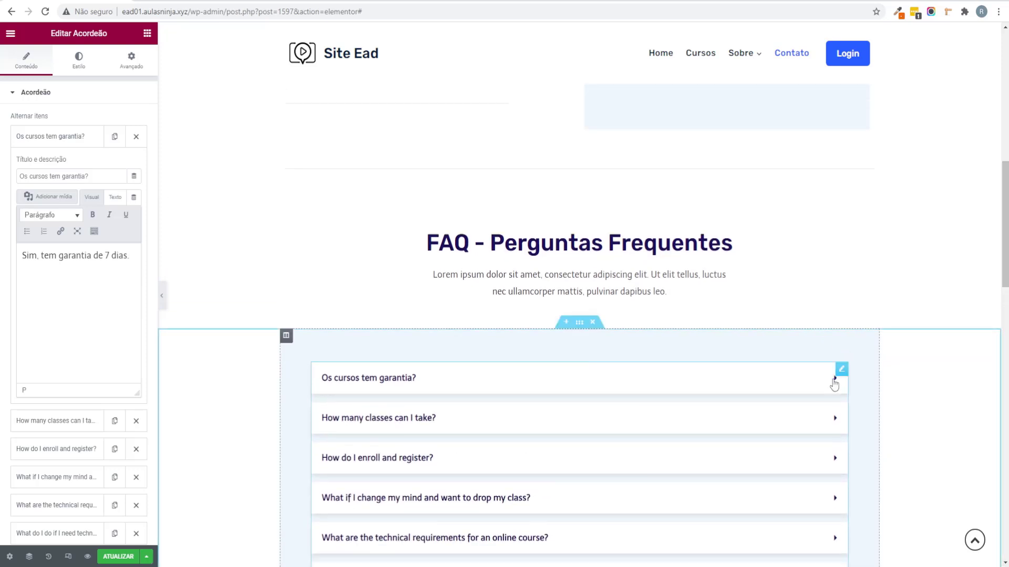
{"action": "left_click", "coordinate": [336, 381]}
{"action": "scroll", "coordinate": [436, 443], "scroll_direction": "down", "scroll_amount": 3}
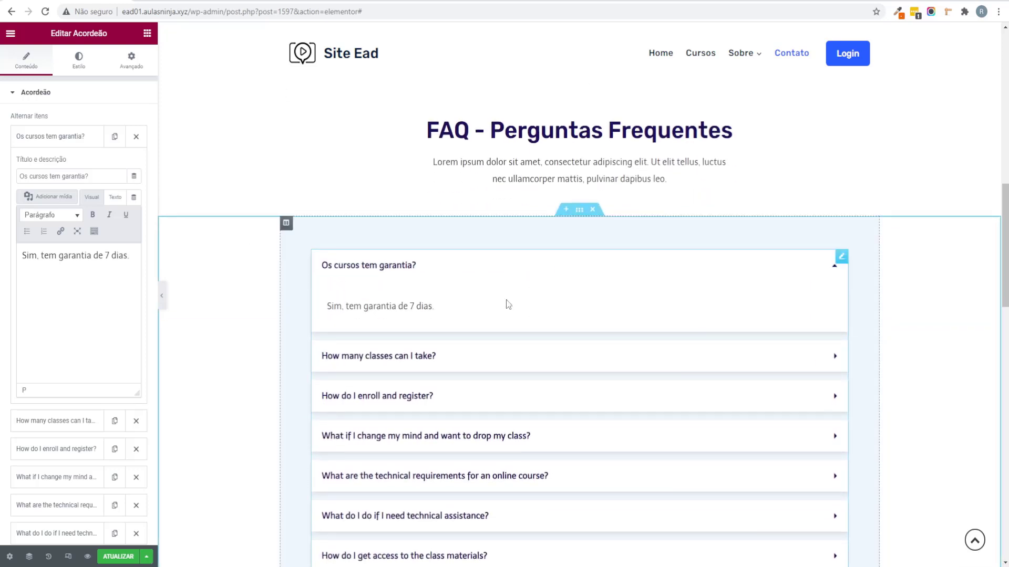
Step: Rewrite the second FAQ item as 'Como eu acesso os cursos?' with a login-page answer, then save with Ctrl+S
{"action": "left_click", "coordinate": [68, 138]}
{"action": "left_click", "coordinate": [62, 167]}
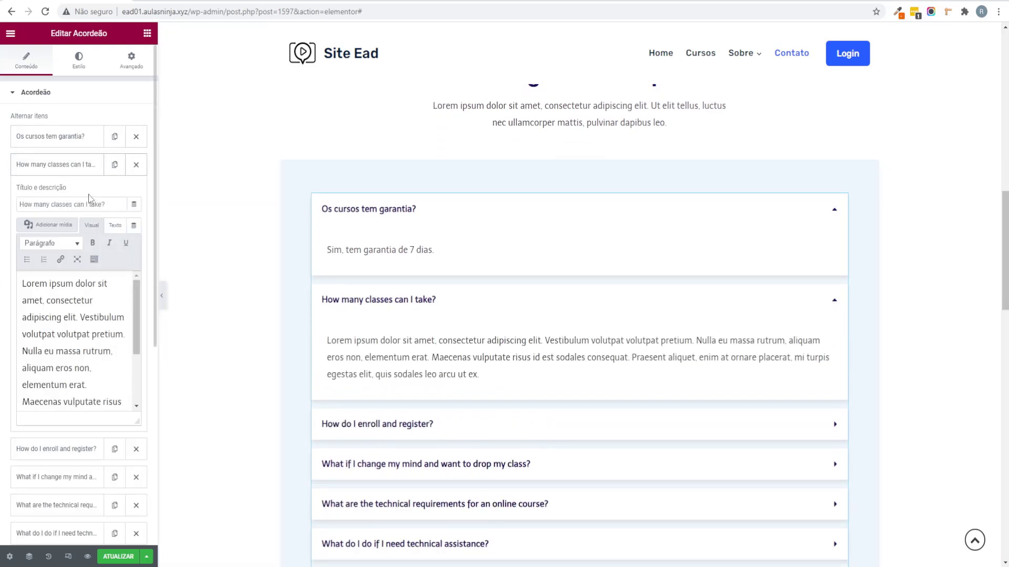
{"action": "left_click_drag", "start_coordinate": [105, 204], "coordinate": [1, 223]}
{"action": "type", "text": "CO"}
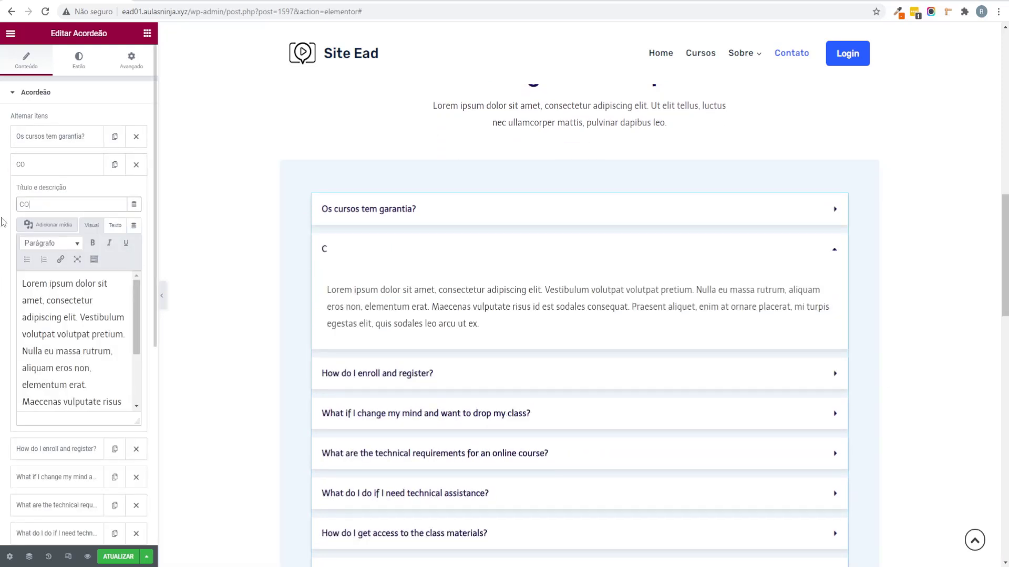
{"action": "type", "text": "mo eu acesos"}
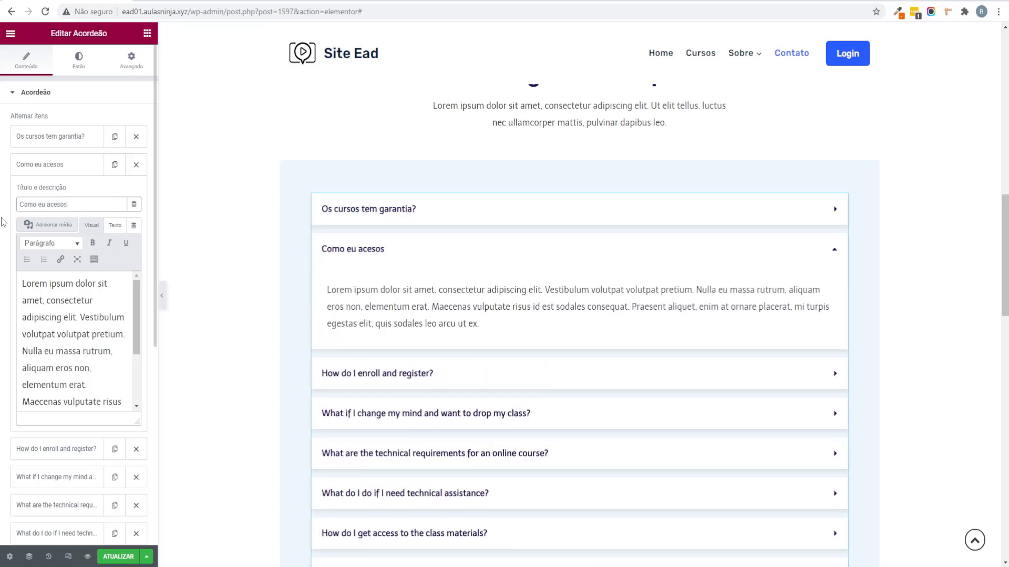
{"action": "key", "text": "BackSpace"}
{"action": "key", "text": "BackSpace"}
{"action": "type", "text": "so os cursos?"}
{"action": "left_click", "coordinate": [96, 321]}
{"action": "key", "text": "ctrl+a"}
{"action": "type", "text": "A"}
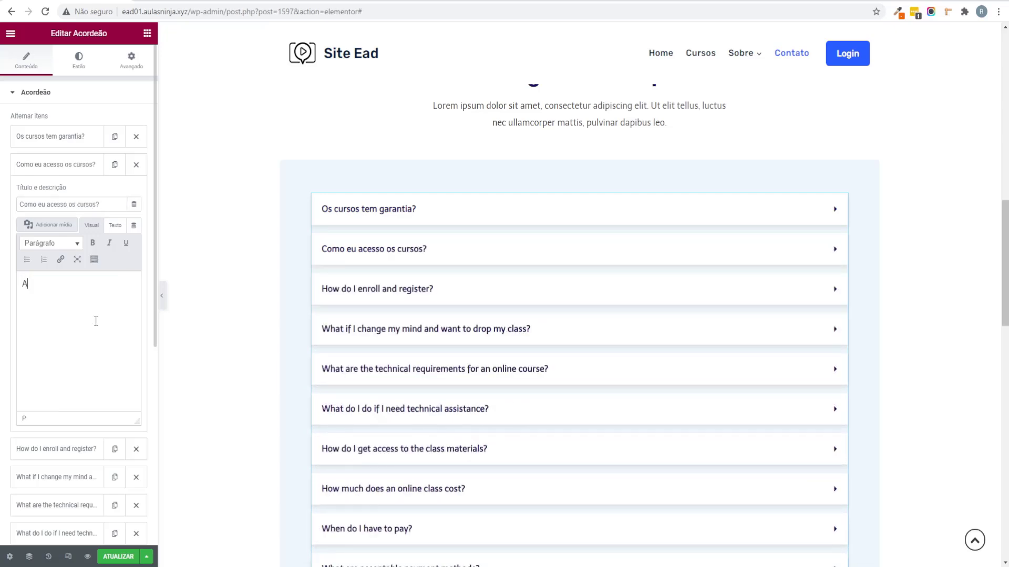
{"action": "type", "text": "través da págin"}
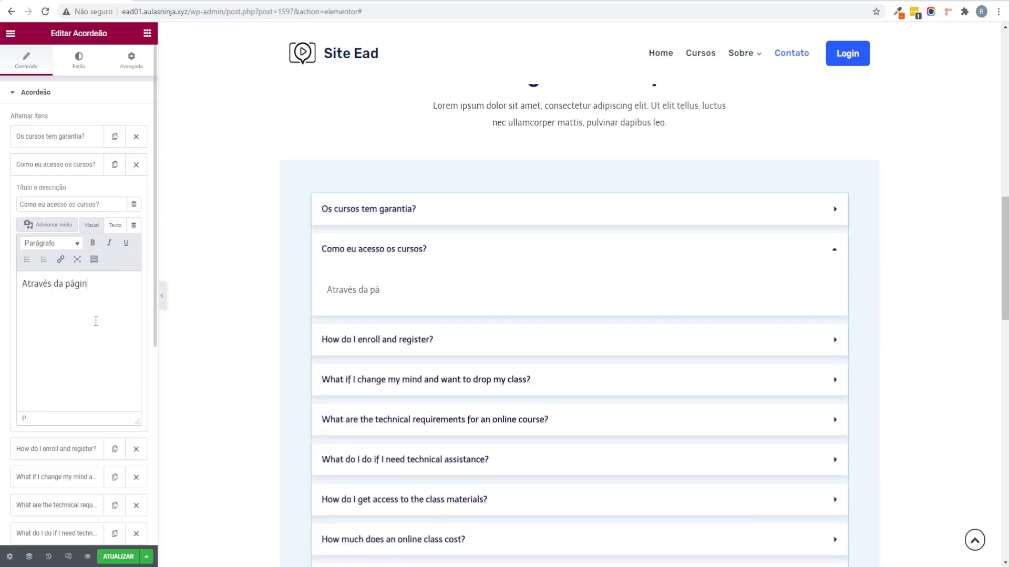
{"action": "type", "text": "a da login."}
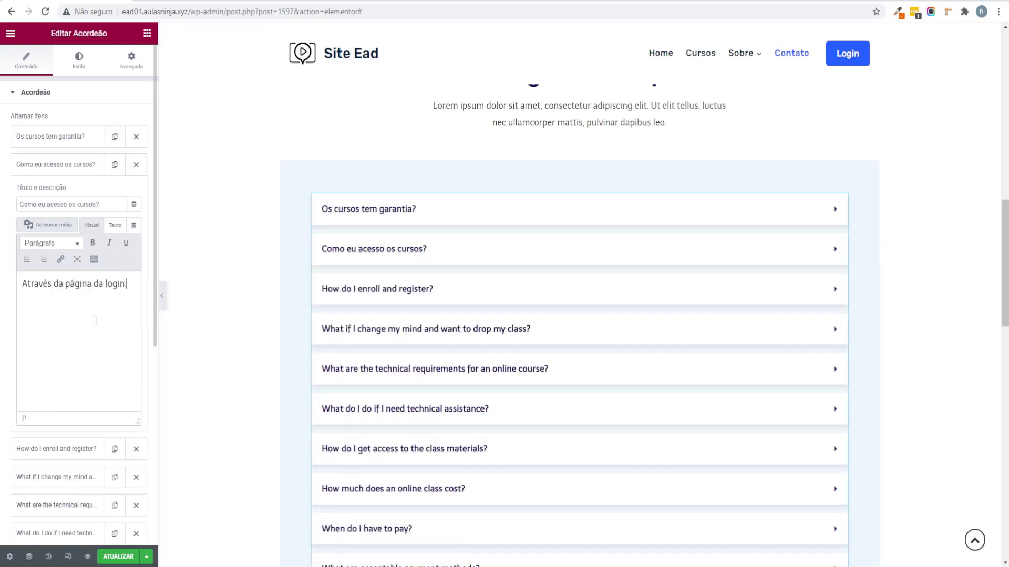
{"action": "left_click", "coordinate": [41, 164]}
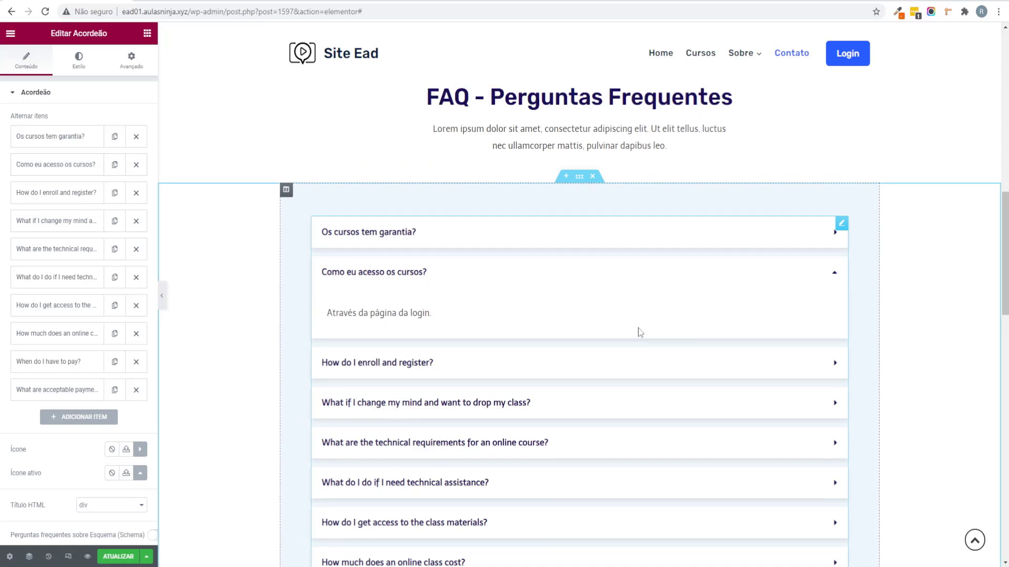
{"action": "scroll", "coordinate": [640, 332], "scroll_direction": "up", "scroll_amount": 2}
{"action": "key", "text": "ctrl+s"}
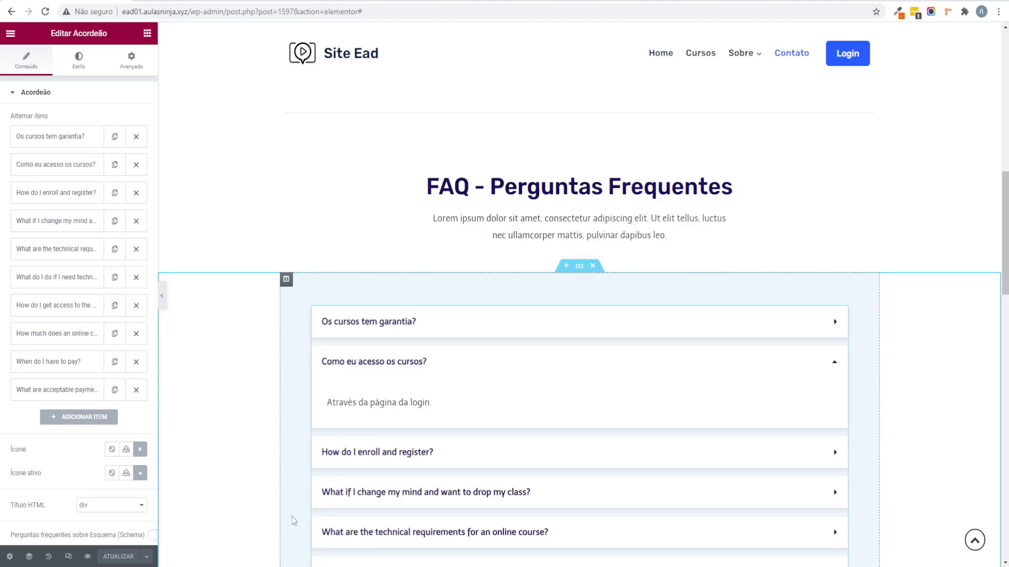
Step: Select the Many Major Companies Trust Us heading for editing
{"action": "scroll", "coordinate": [472, 460], "scroll_direction": "down", "scroll_amount": 12}
{"action": "scroll", "coordinate": [476, 463], "scroll_direction": "down", "scroll_amount": 2}
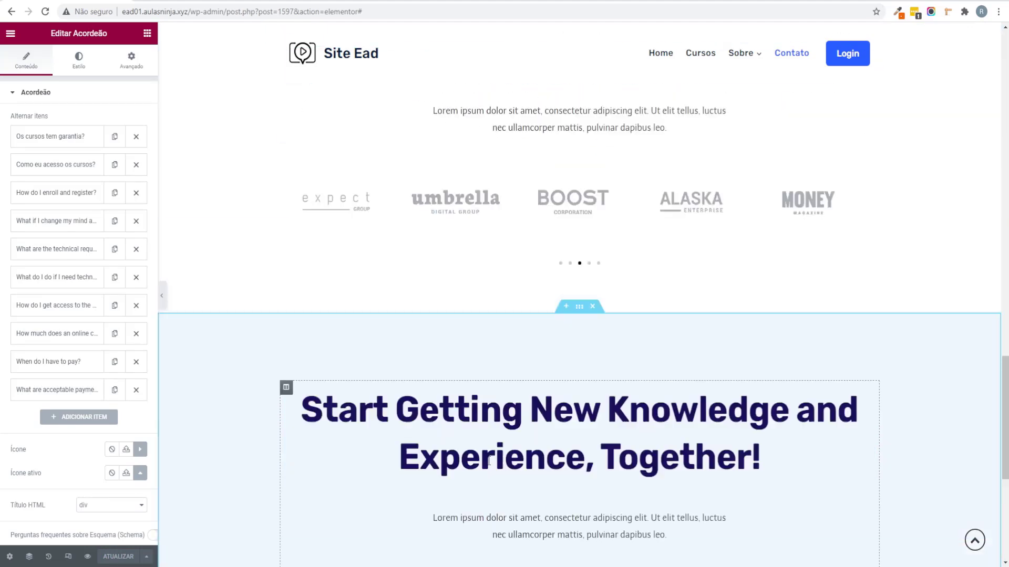
{"action": "scroll", "coordinate": [639, 235], "scroll_direction": "up", "scroll_amount": 5}
{"action": "left_click", "coordinate": [639, 229]}
Step: Change the heading text to Parceiros and colour it Theme Accent
{"action": "left_click_drag", "start_coordinate": [112, 132], "coordinate": [5, 147]}
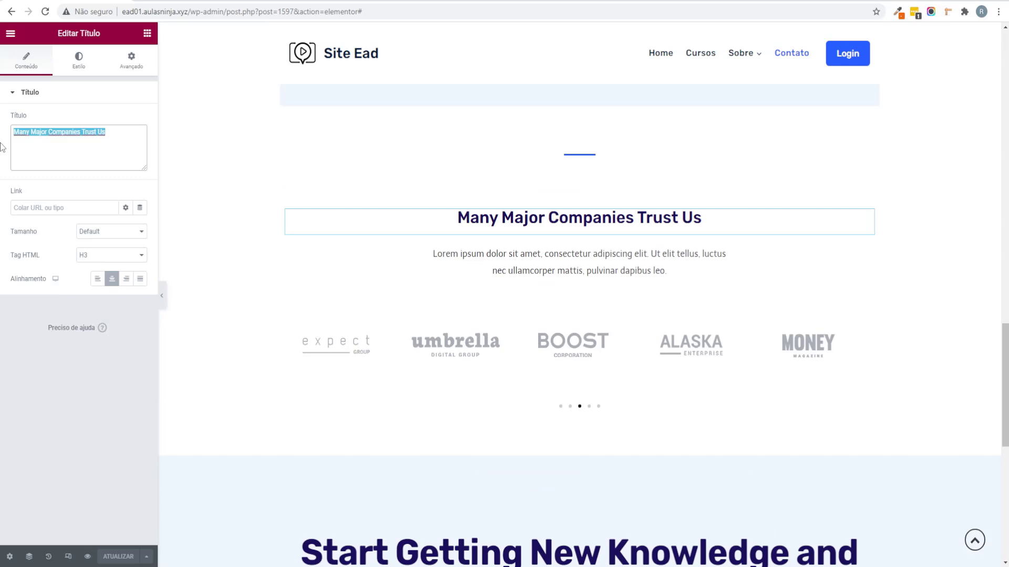
{"action": "type", "text": "Parceiros"}
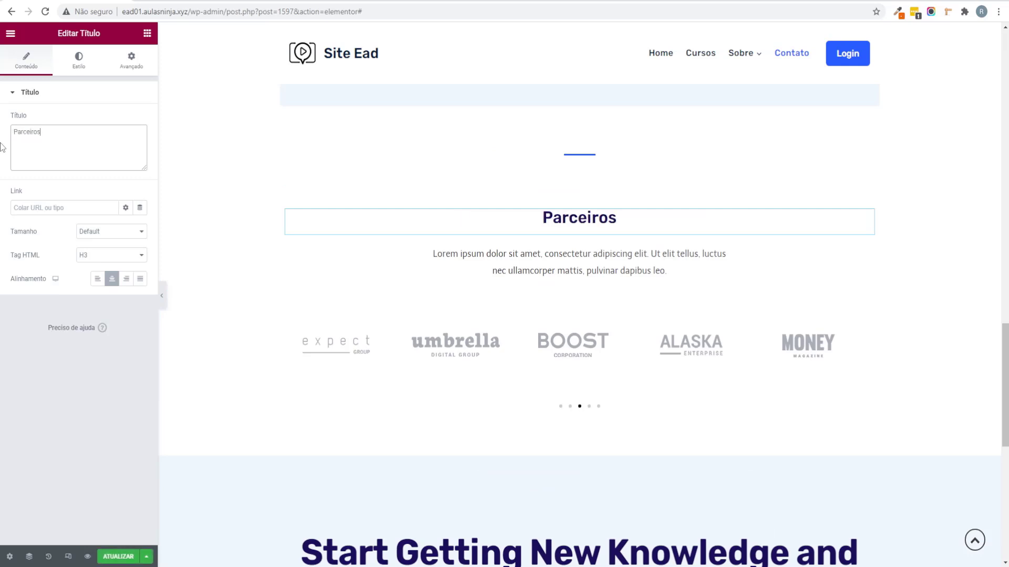
{"action": "left_click", "coordinate": [79, 60]}
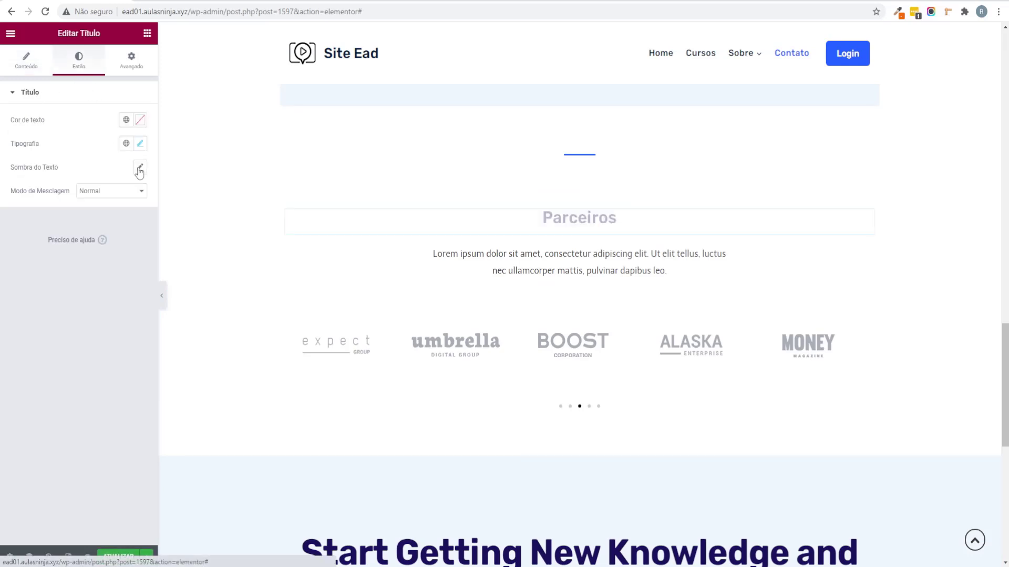
{"action": "left_click", "coordinate": [126, 120]}
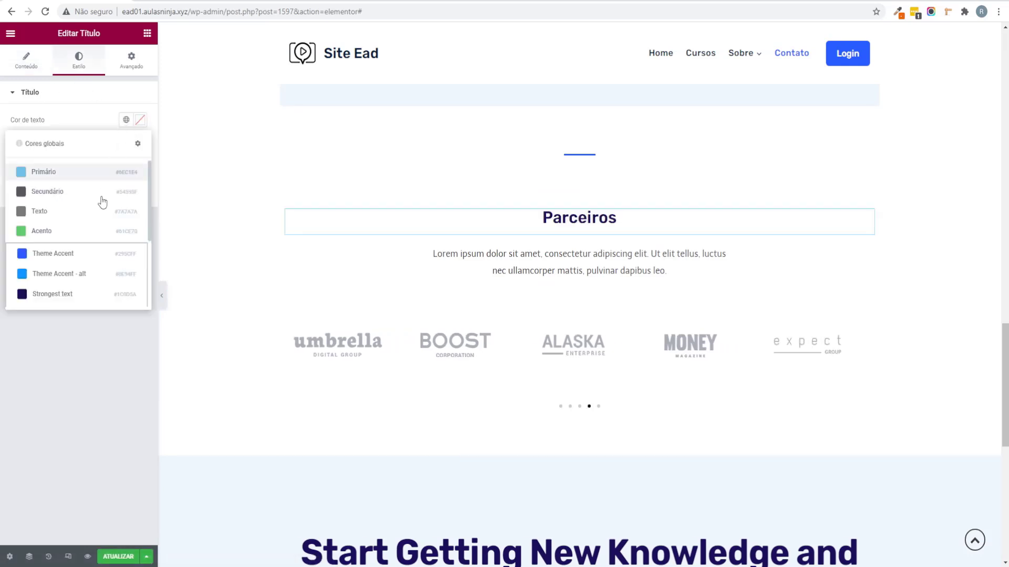
{"action": "left_click", "coordinate": [79, 258]}
Step: Set the Parceiros heading's font size to 48 and save the page
{"action": "left_click", "coordinate": [140, 144]}
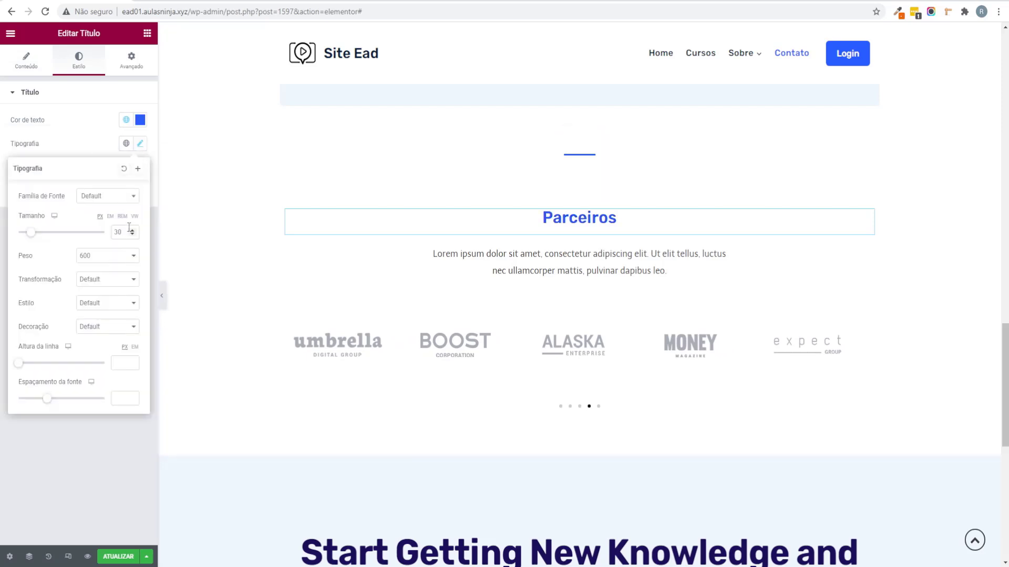
{"action": "left_click", "coordinate": [1, 232]}
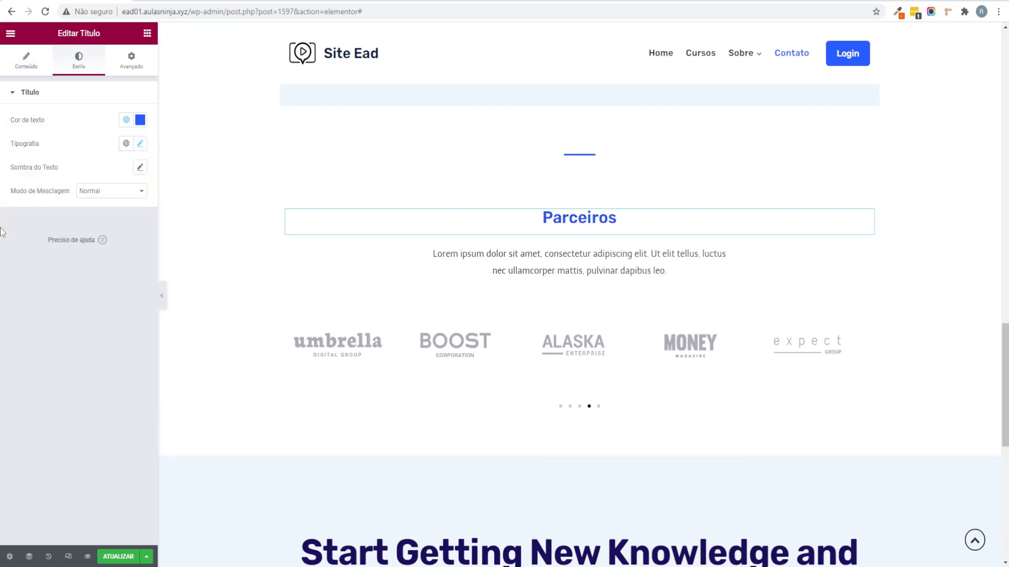
{"action": "left_click", "coordinate": [140, 143]}
{"action": "type", "text": "48"}
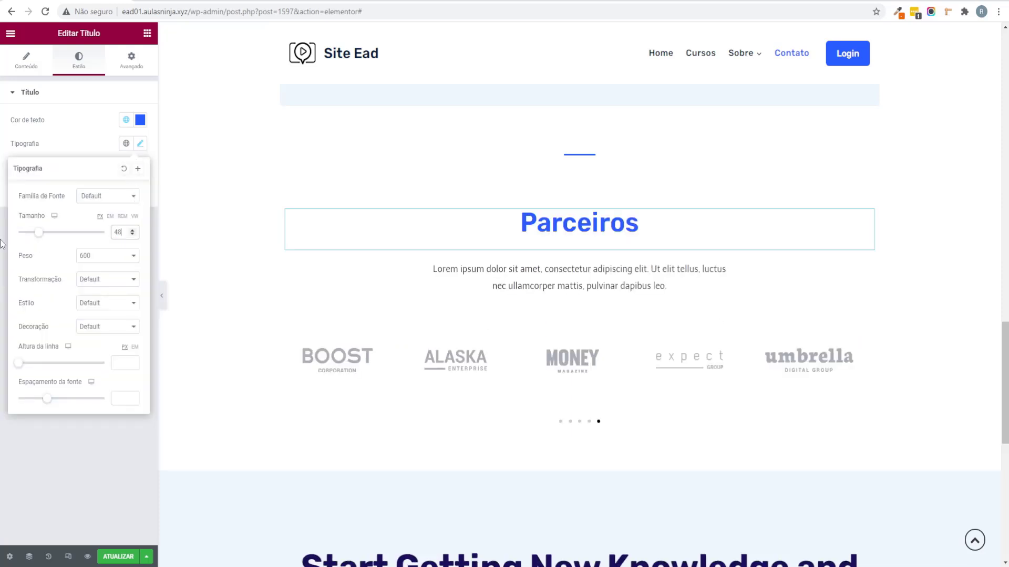
{"action": "left_click", "coordinate": [2, 364]}
{"action": "left_click", "coordinate": [117, 557]}
{"action": "scroll", "coordinate": [295, 408], "scroll_direction": "down", "scroll_amount": 6}
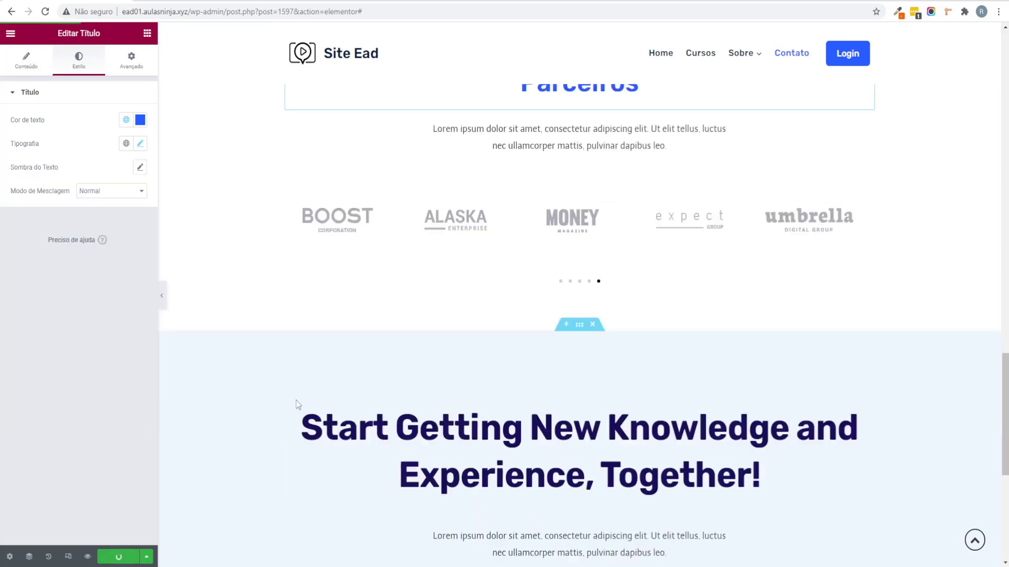
{"action": "scroll", "coordinate": [439, 371], "scroll_direction": "up", "scroll_amount": 10}
{"action": "scroll", "coordinate": [492, 403], "scroll_direction": "up", "scroll_amount": 15}
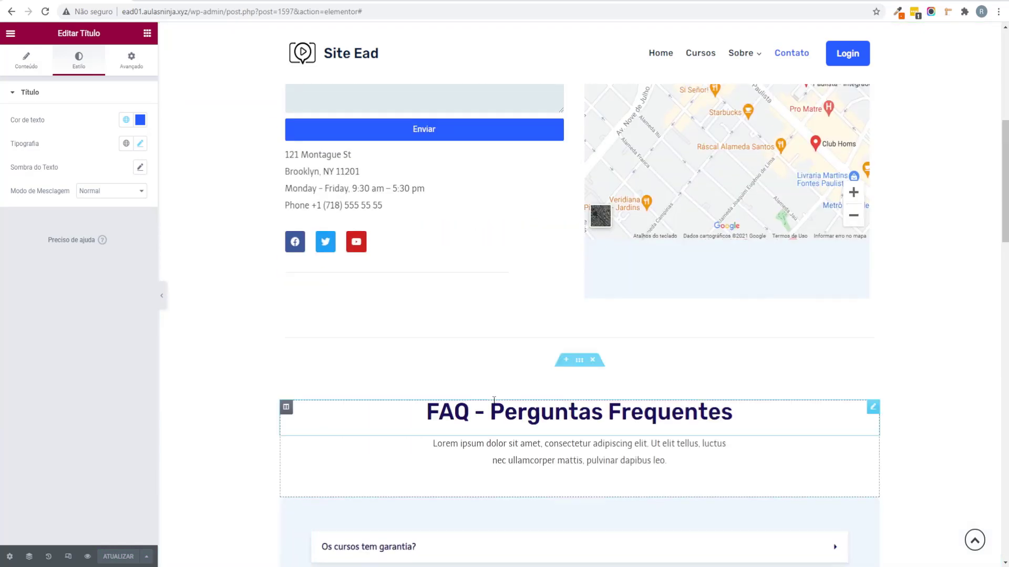
{"action": "scroll", "coordinate": [491, 390], "scroll_direction": "down", "scroll_amount": 3}
{"action": "scroll", "coordinate": [496, 373], "scroll_direction": "up", "scroll_amount": 3}
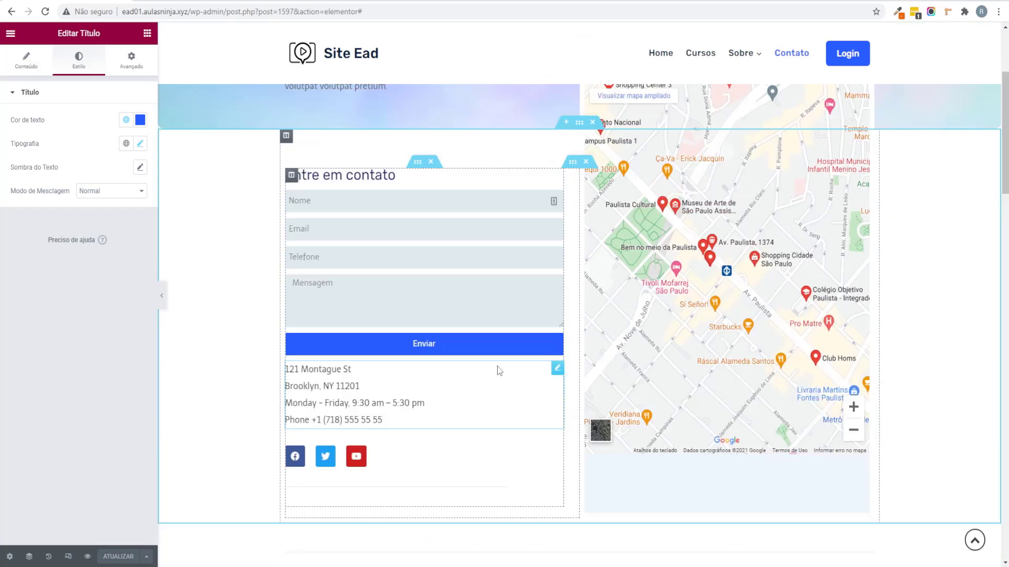
Step: Check the contact form's Collect Submissions settings, then exit Elementor to the WordPress dashboard
{"action": "left_click", "coordinate": [10, 33]}
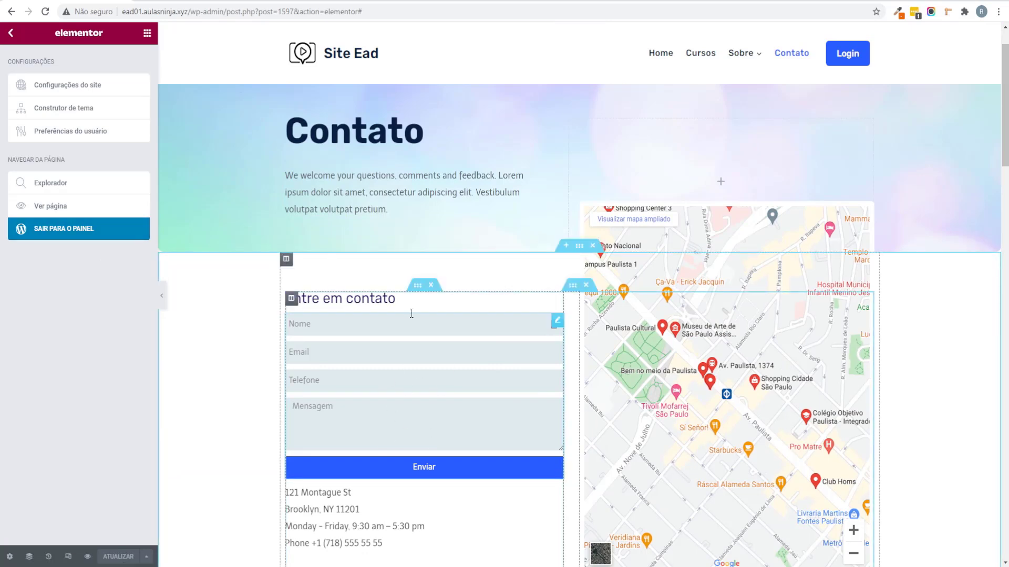
{"action": "left_click", "coordinate": [557, 320]}
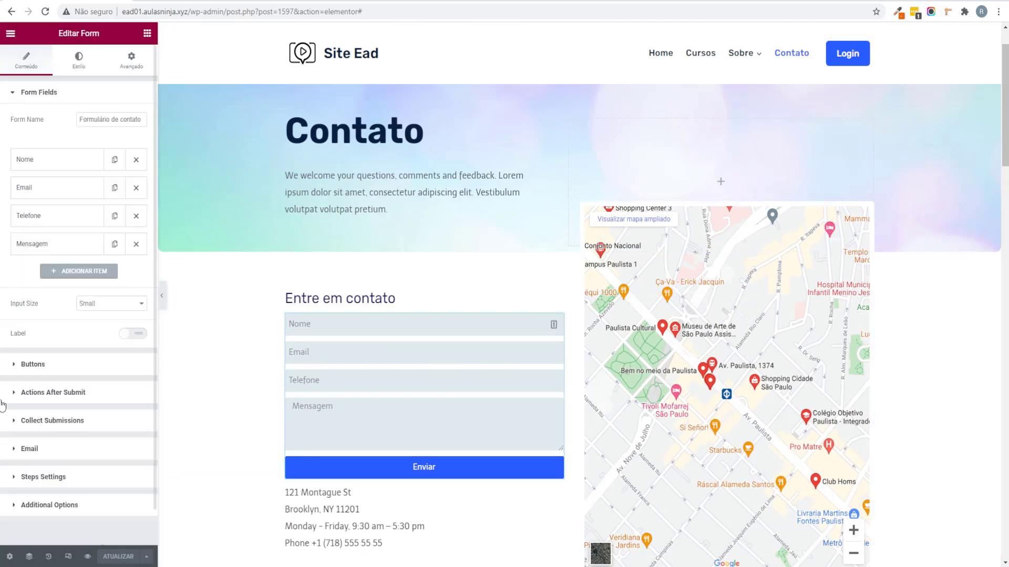
{"action": "left_click", "coordinate": [82, 423]}
{"action": "left_click", "coordinate": [11, 33]}
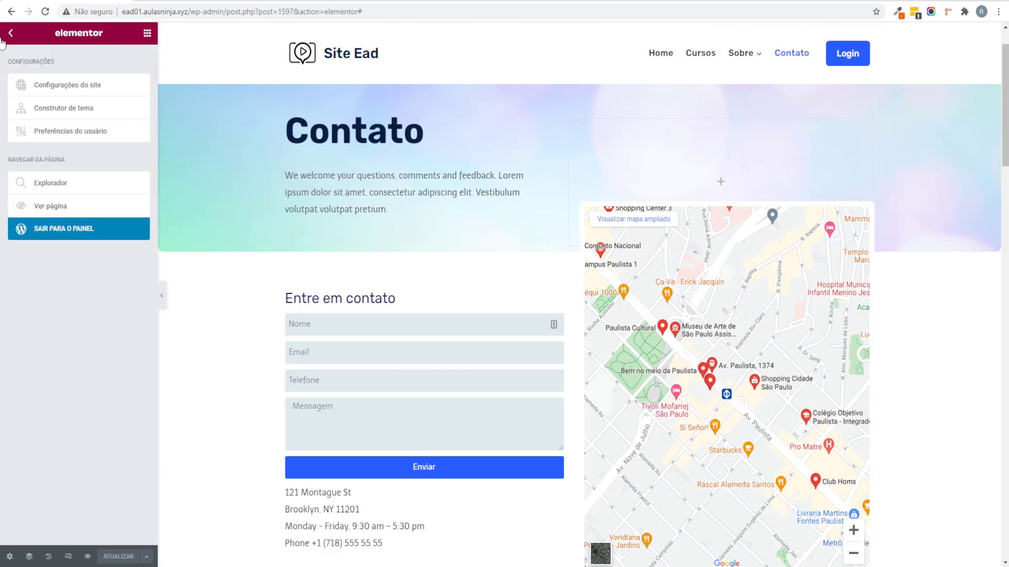
{"action": "left_click", "coordinate": [72, 229]}
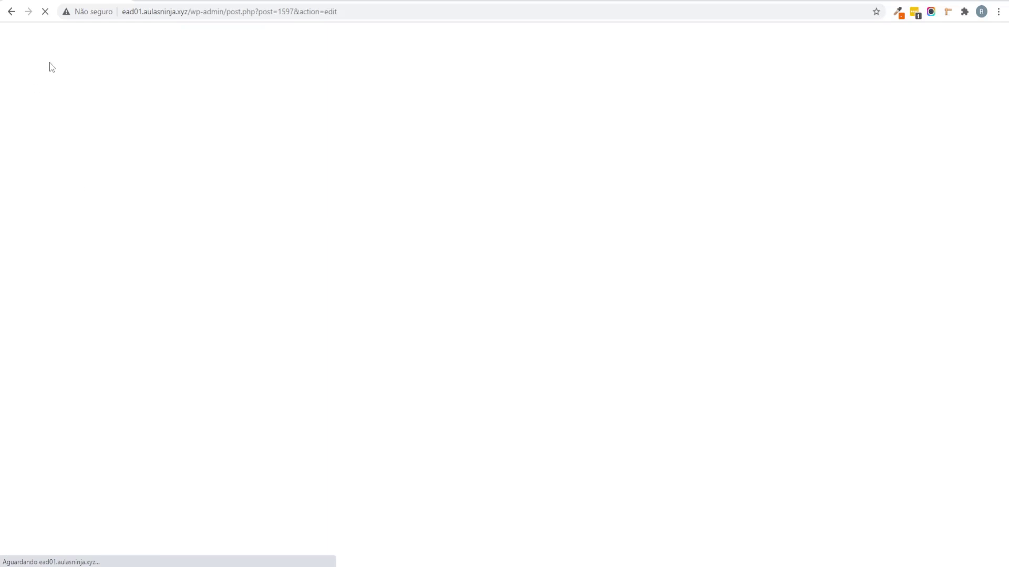
Step: From Páginas, view Elementor > Submissions (empty), then go back to Painel
{"action": "left_click", "coordinate": [17, 42]}
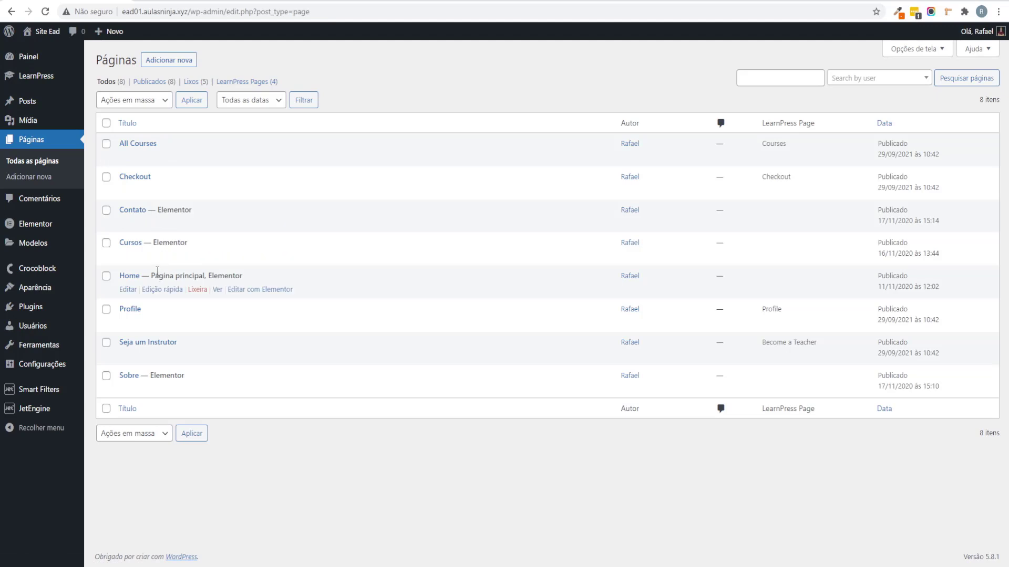
{"action": "mouse_move", "coordinate": [71, 225]}
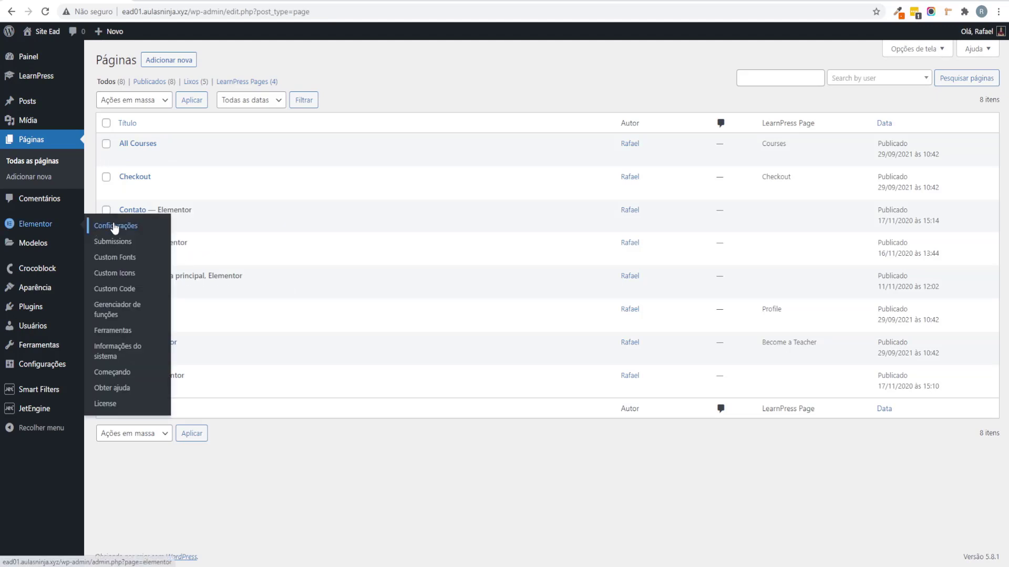
{"action": "left_click", "coordinate": [125, 244]}
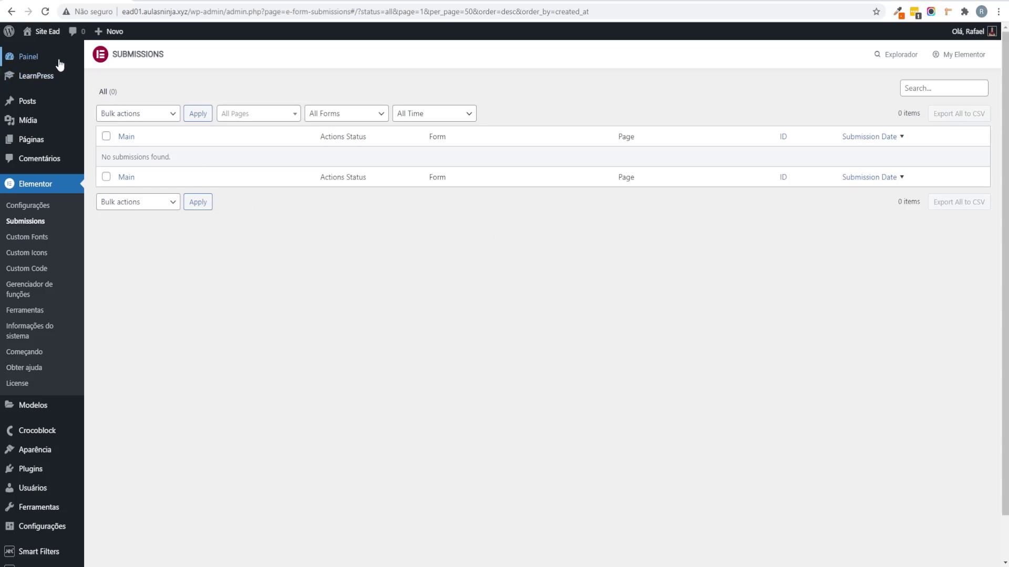
{"action": "left_click", "coordinate": [31, 57]}
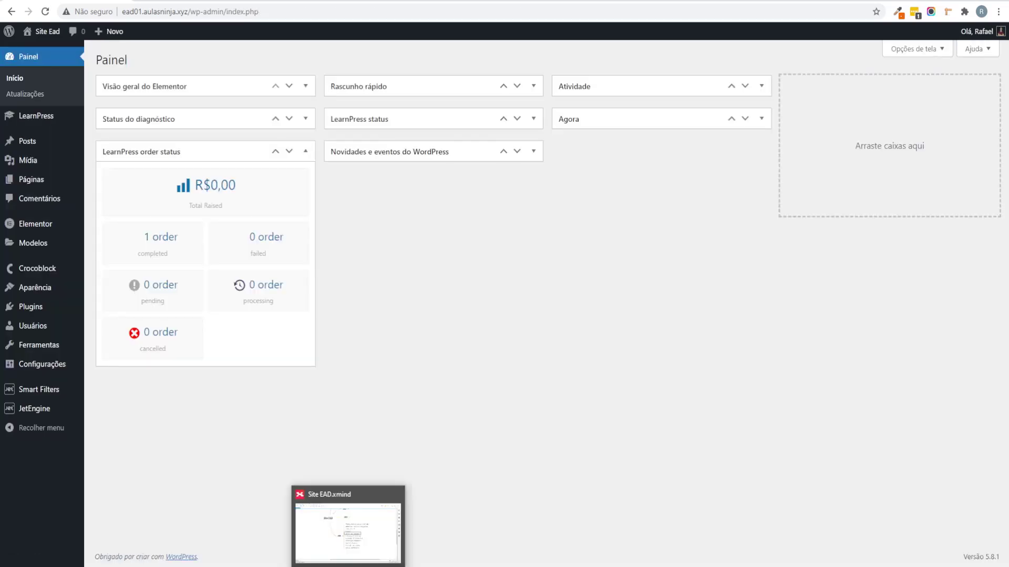
Step: Rename the #04 topic Listagem de Produtos to Listagem de Cursos and save the map
{"action": "left_click", "coordinate": [349, 523]}
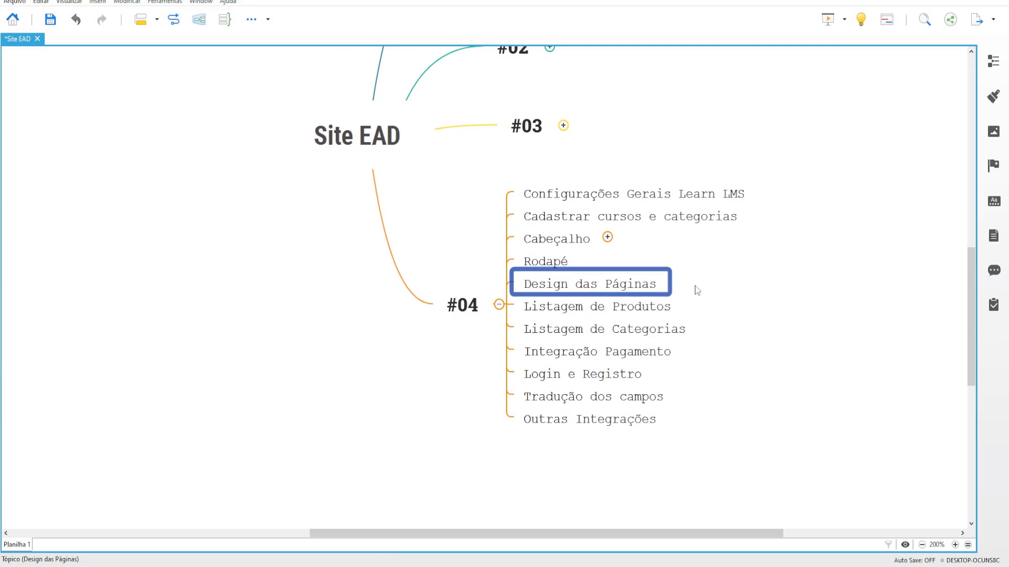
{"action": "left_click_drag", "start_coordinate": [695, 285], "coordinate": [534, 194]}
{"action": "left_click", "coordinate": [761, 259]}
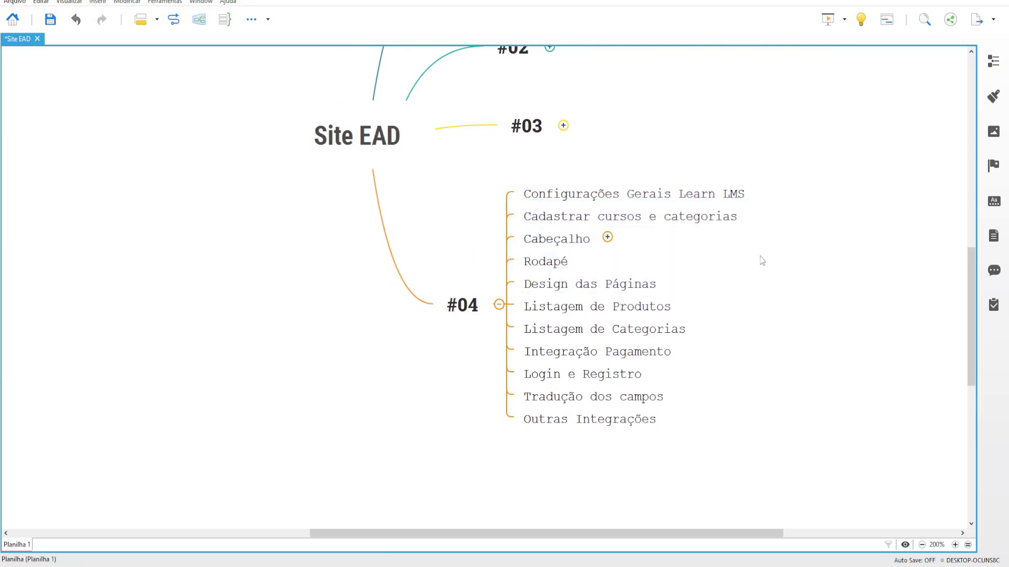
{"action": "scroll", "coordinate": [788, 254], "scroll_direction": "down", "scroll_amount": 1}
{"action": "left_click", "coordinate": [699, 259]}
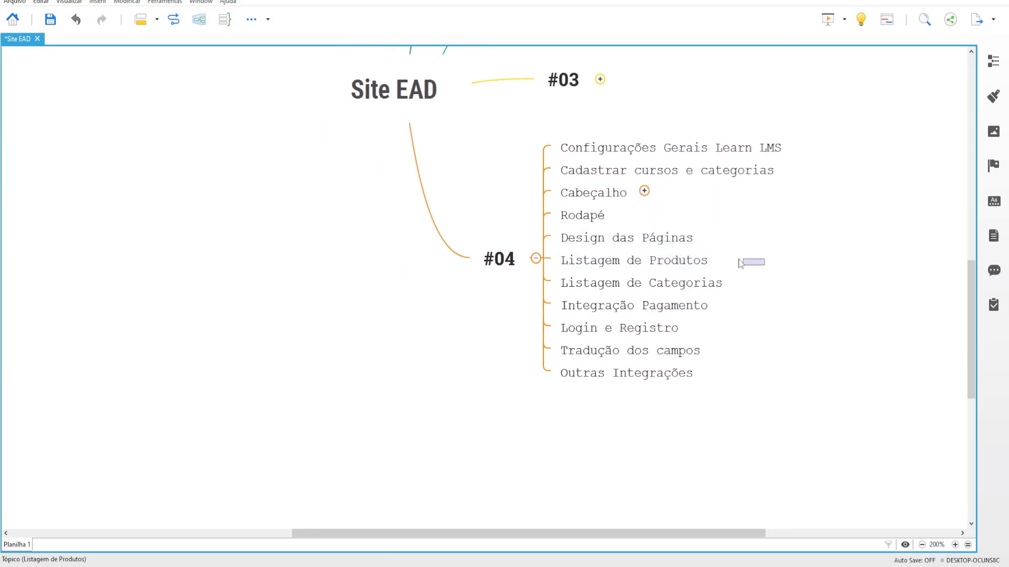
{"action": "double_click", "coordinate": [699, 259]}
{"action": "left_click_drag", "start_coordinate": [599, 259], "coordinate": [737, 263]}
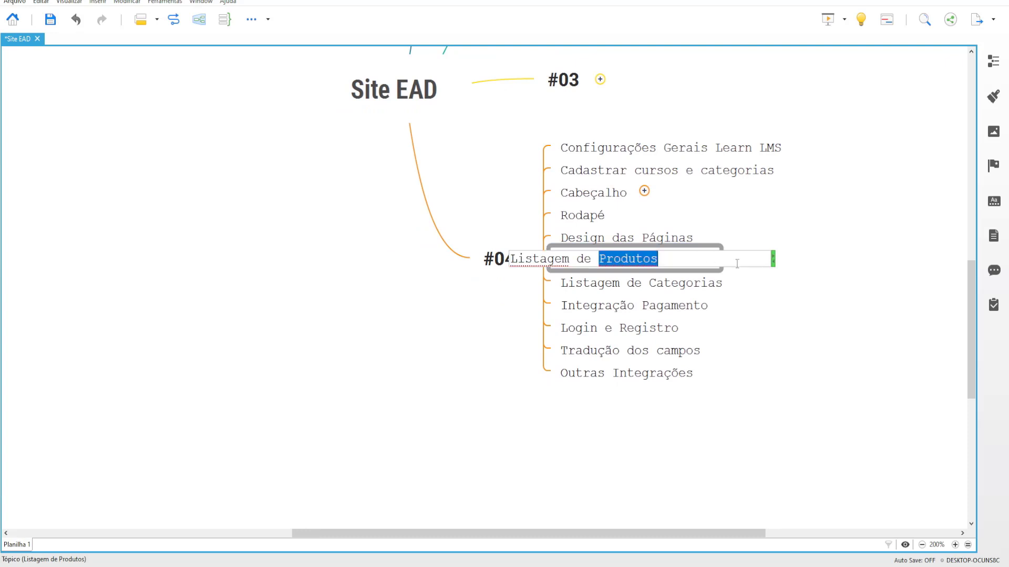
{"action": "type", "text": "Cursos"}
{"action": "key", "text": "Return"}
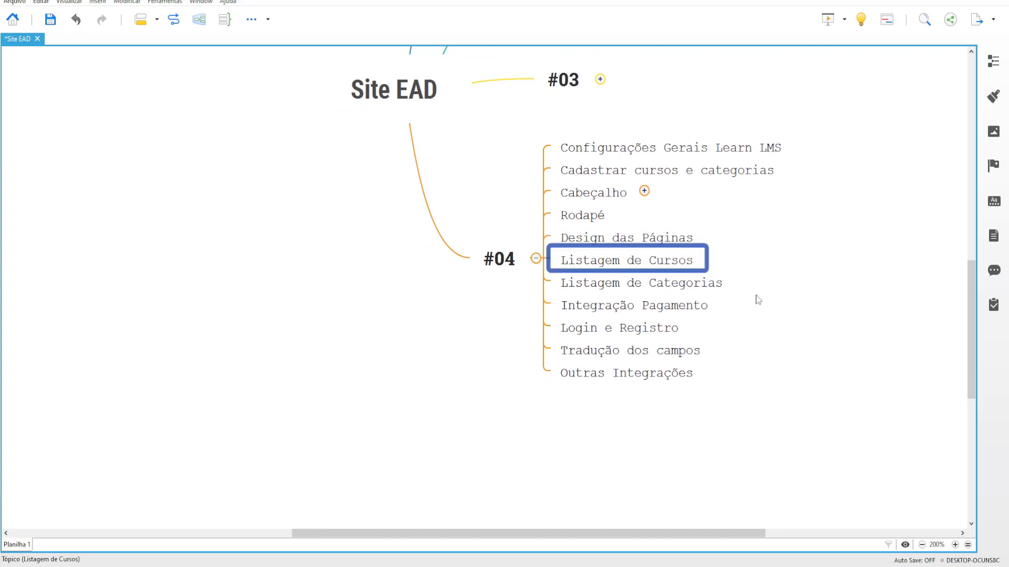
{"action": "left_click", "coordinate": [758, 300]}
{"action": "key", "text": "ctrl+s"}
Step: Delete the Listagem de Categorias topic, save the Site EAD map, and return to WordPress
{"action": "left_click_drag", "start_coordinate": [773, 284], "coordinate": [750, 334]}
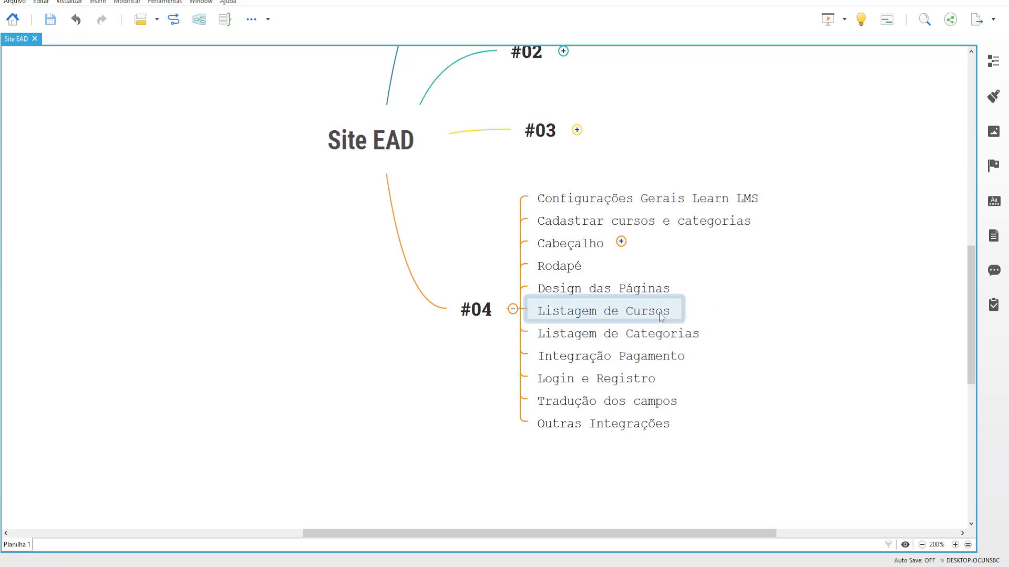
{"action": "left_click", "coordinate": [650, 322]}
{"action": "left_click", "coordinate": [693, 339]}
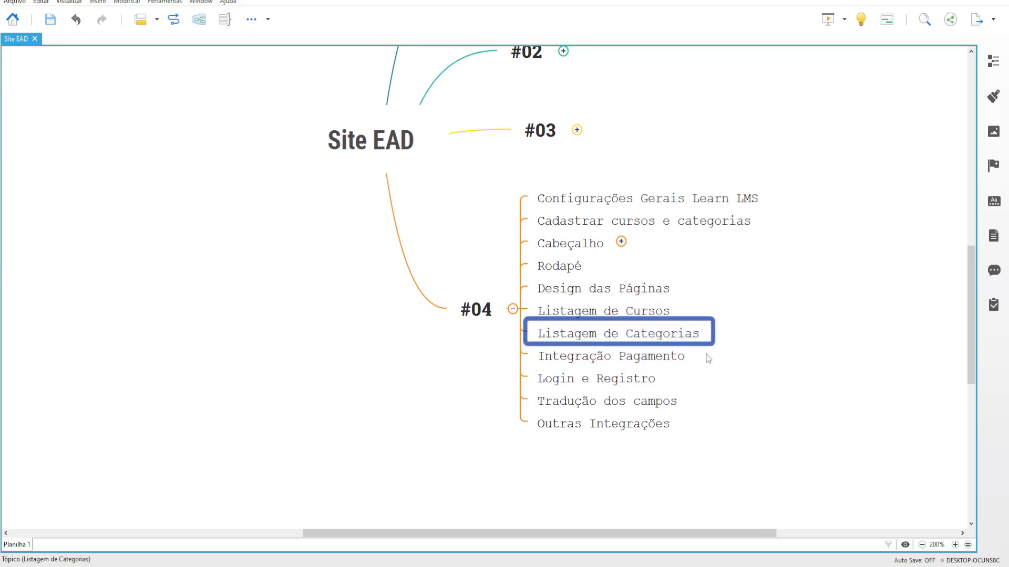
{"action": "key", "text": "Delete"}
{"action": "left_click", "coordinate": [707, 349]}
{"action": "left_click", "coordinate": [698, 345]}
{"action": "left_click", "coordinate": [749, 393]}
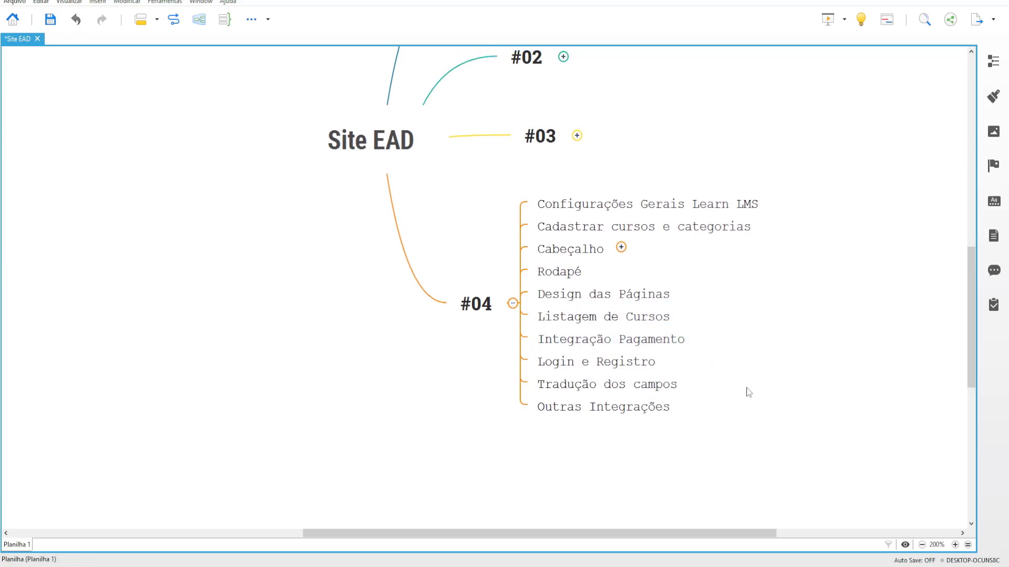
{"action": "key", "text": "ctrl+s"}
{"action": "left_click", "coordinate": [662, 339]}
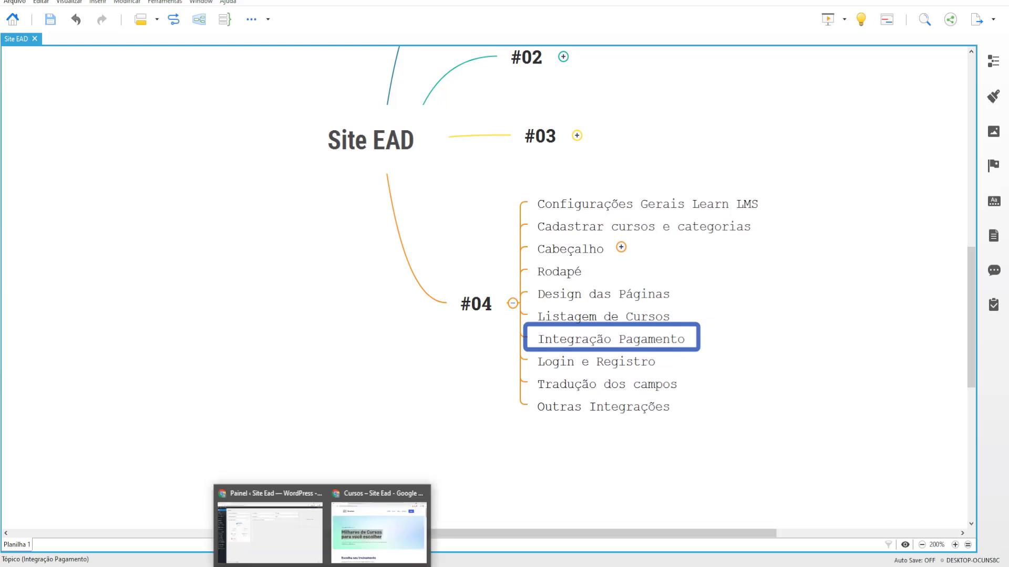
{"action": "left_click", "coordinate": [280, 531]}
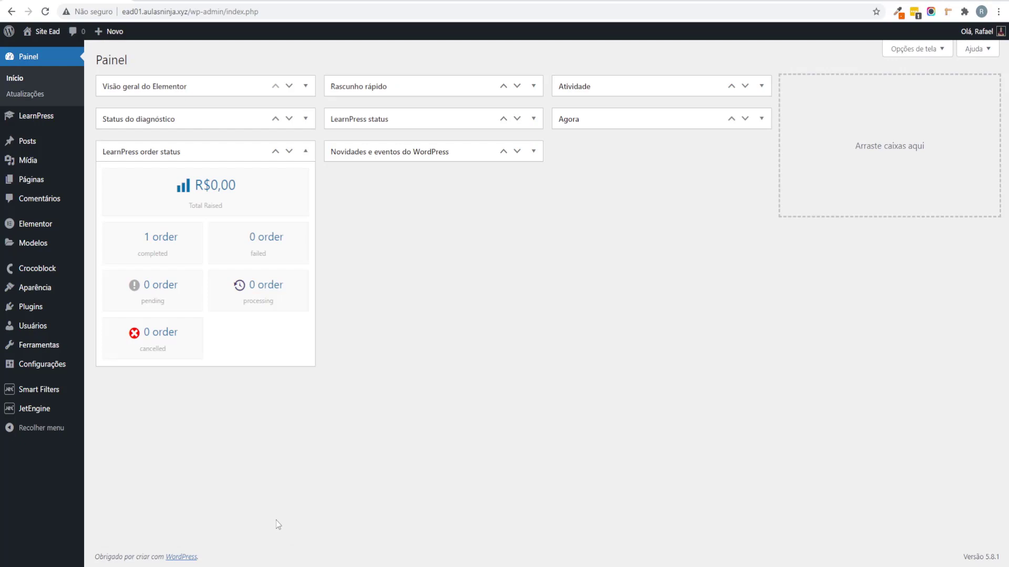
Step: Open LearnPress Settings > Payments and translate the page into Portuguese
{"action": "mouse_move", "coordinate": [39, 120]}
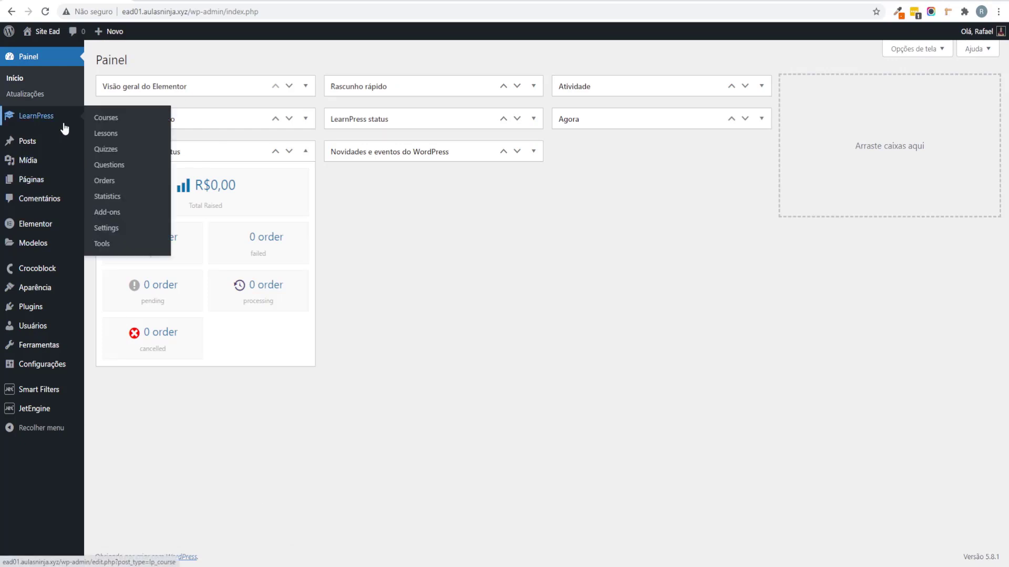
{"action": "left_click", "coordinate": [124, 236]}
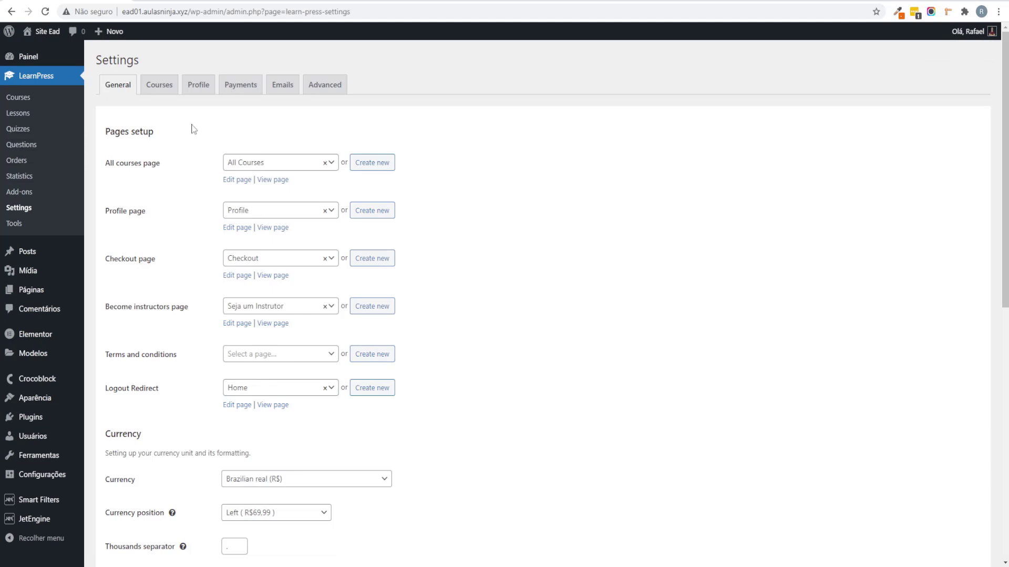
{"action": "left_click", "coordinate": [236, 85]}
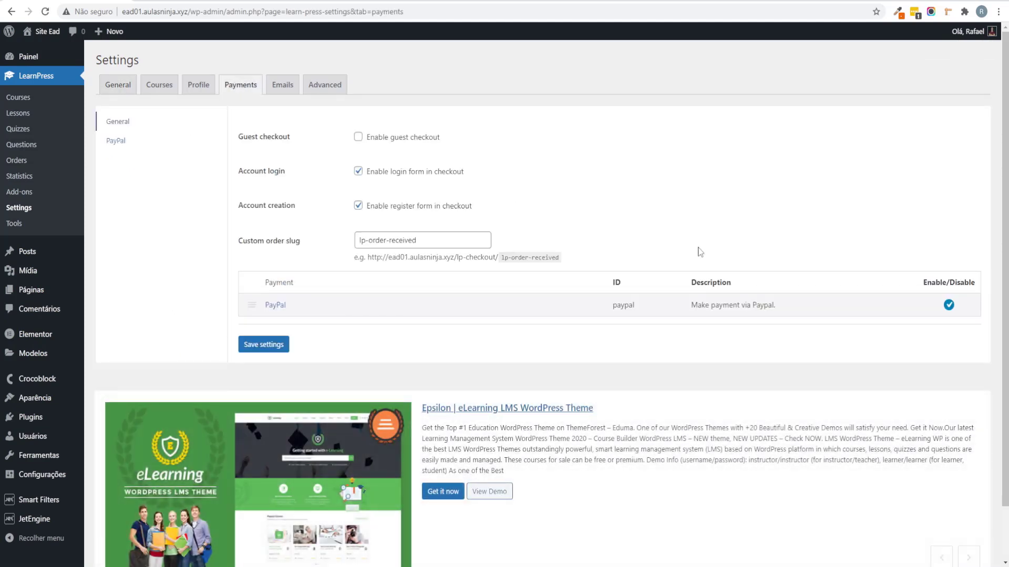
{"action": "right_click", "coordinate": [675, 154]}
{"action": "left_click", "coordinate": [753, 268]}
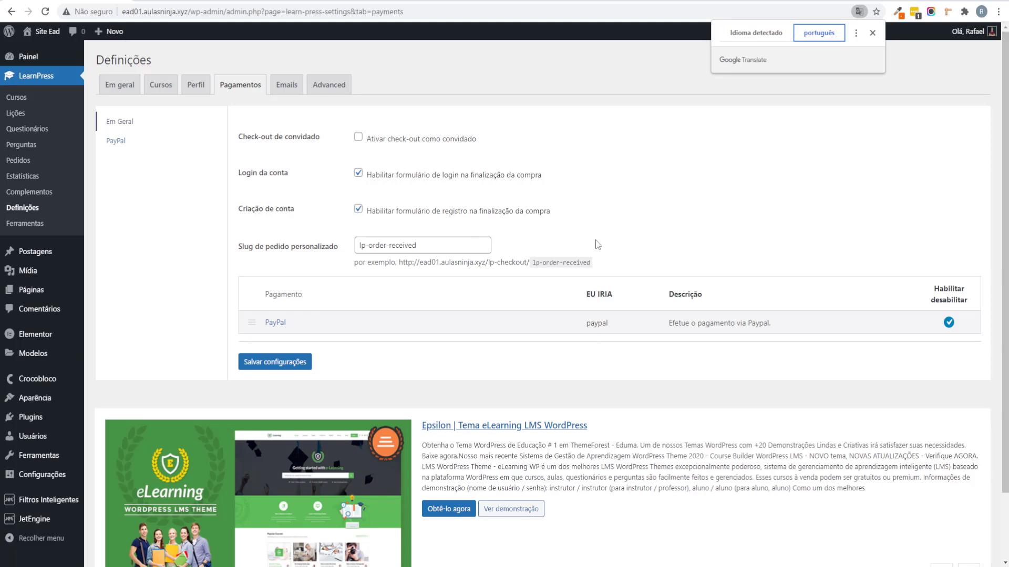
Step: Change the custom order slug to pedido-recebito and save the settings
{"action": "left_click_drag", "start_coordinate": [368, 251], "coordinate": [443, 254]}
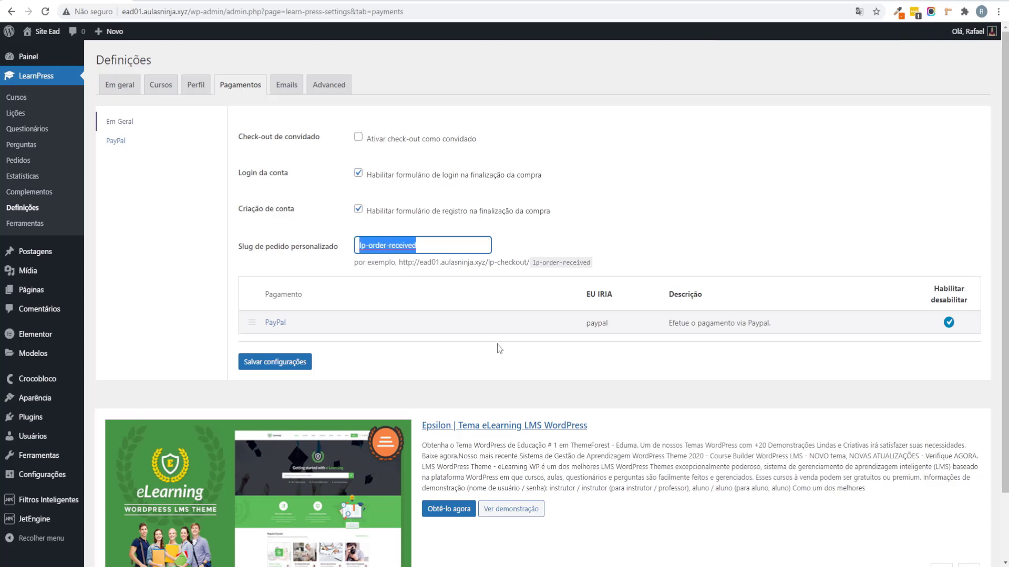
{"action": "type", "text": "pedido-recebito"}
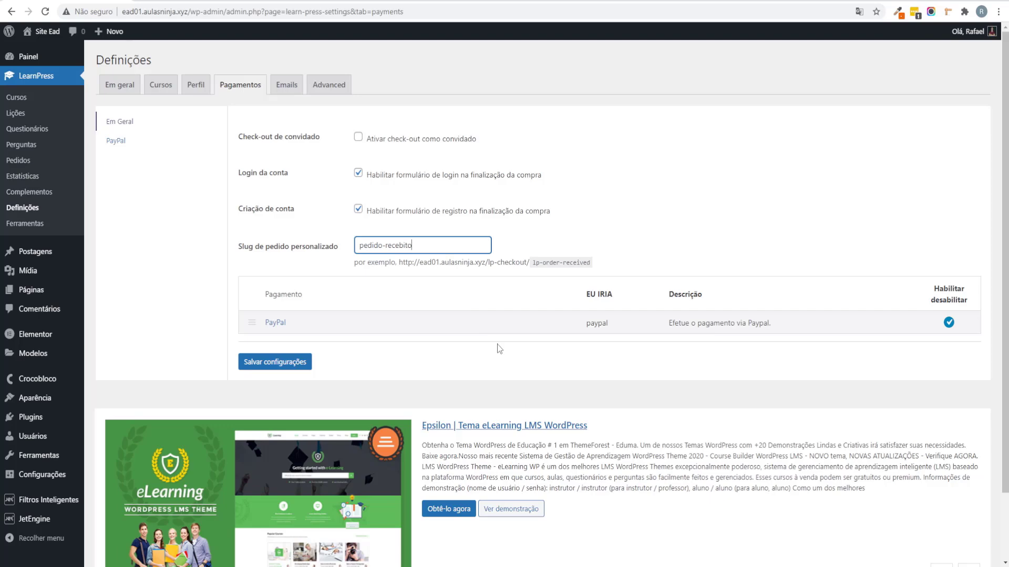
{"action": "left_click", "coordinate": [272, 356]}
{"action": "left_click", "coordinate": [278, 369]}
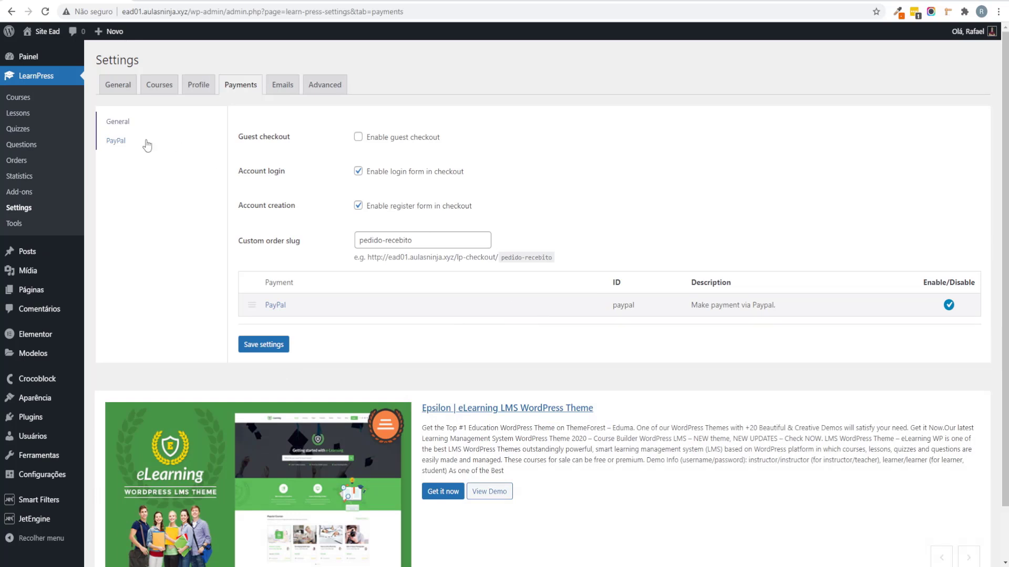
Step: Review the PayPal payment settings and its configured email address
{"action": "left_click", "coordinate": [111, 142]}
{"action": "left_click_drag", "start_coordinate": [468, 179], "coordinate": [291, 173]}
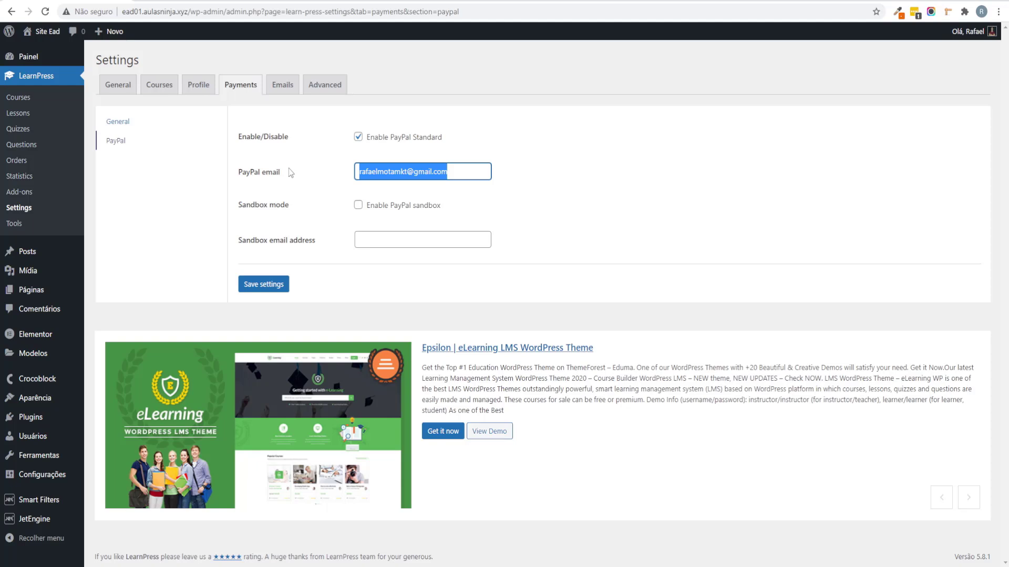
{"action": "left_click", "coordinate": [667, 166]}
{"action": "left_click_drag", "start_coordinate": [457, 173], "coordinate": [329, 180]}
{"action": "left_click", "coordinate": [785, 225]}
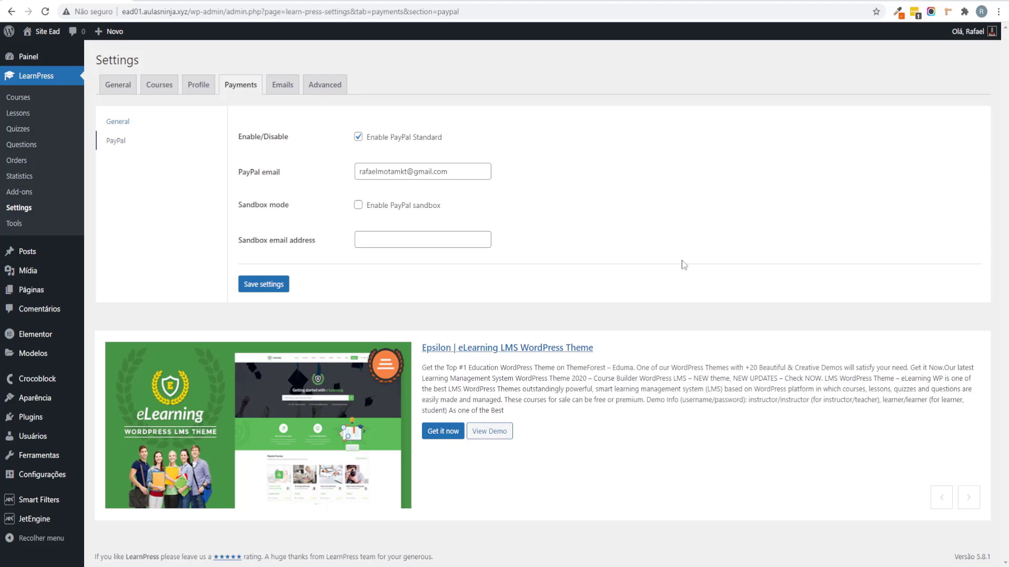
Step: Look over LearnPress Tools, then browse the Add-ons catalogue including the Stripe add-on
{"action": "left_click", "coordinate": [64, 231]}
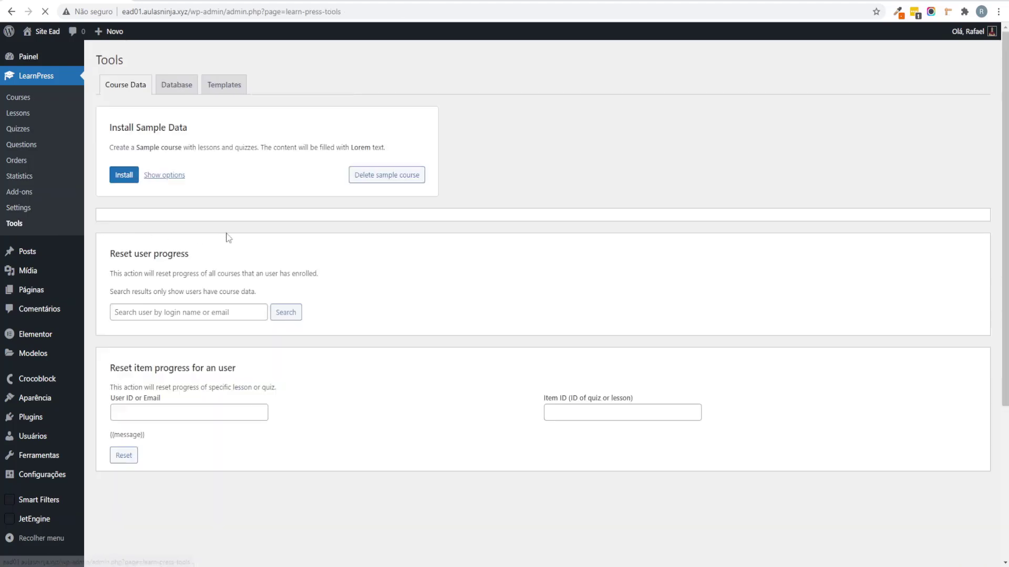
{"action": "scroll", "coordinate": [344, 247], "scroll_direction": "down", "scroll_amount": 4}
{"action": "scroll", "coordinate": [329, 252], "scroll_direction": "up", "scroll_amount": 4}
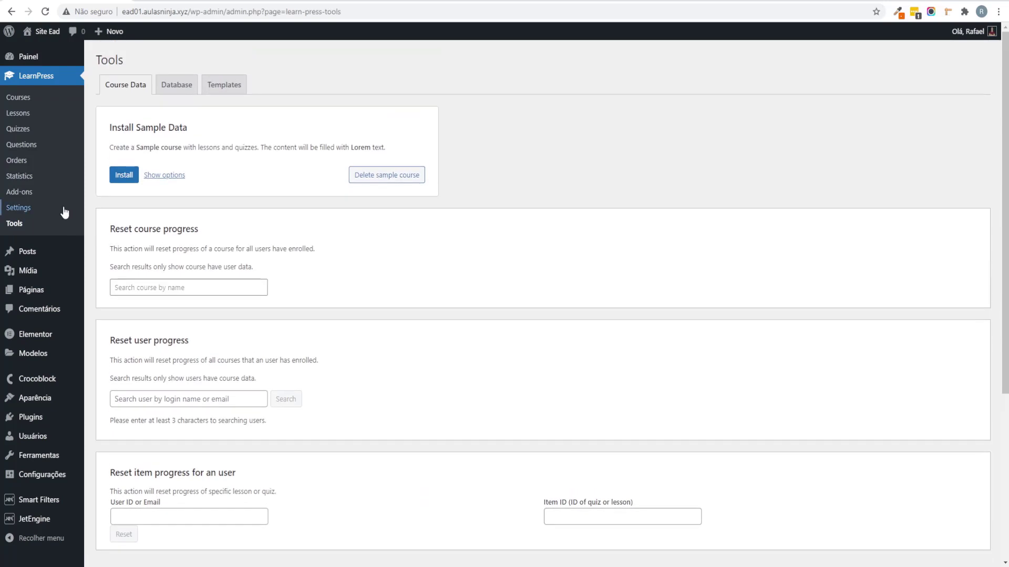
{"action": "left_click", "coordinate": [43, 194]}
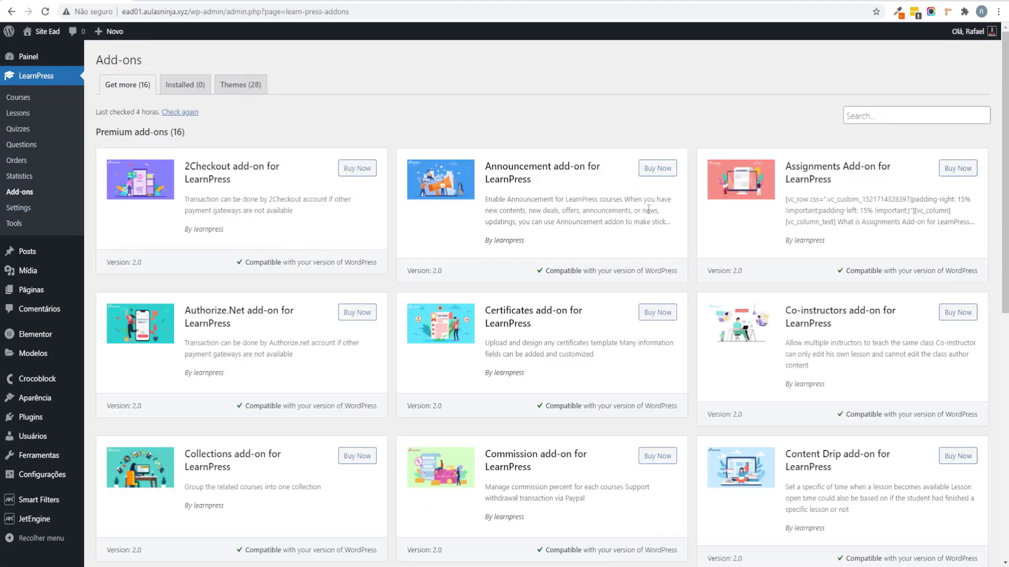
{"action": "scroll", "coordinate": [648, 209], "scroll_direction": "down", "scroll_amount": 7}
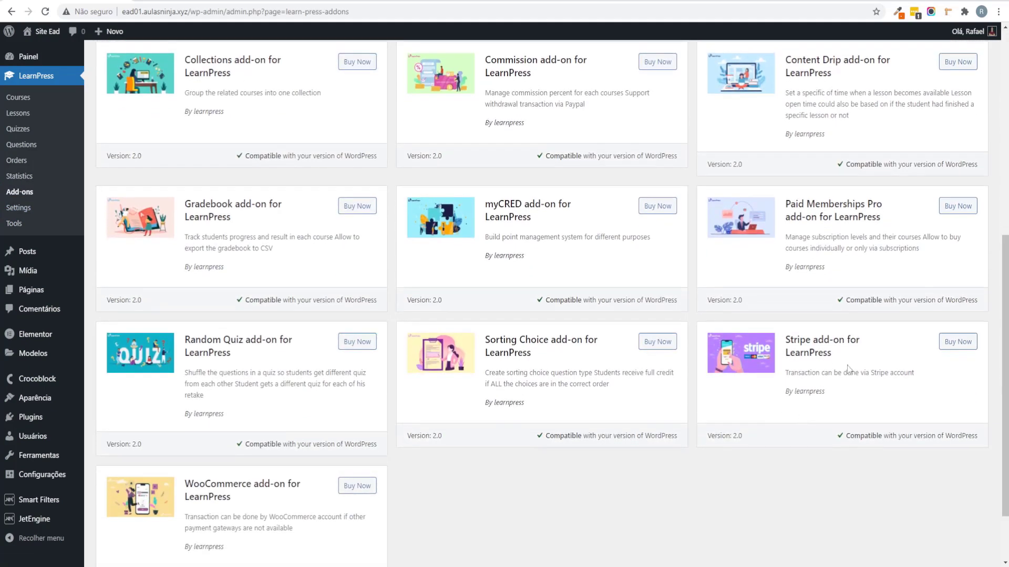
{"action": "left_click_drag", "start_coordinate": [848, 359], "coordinate": [728, 339]}
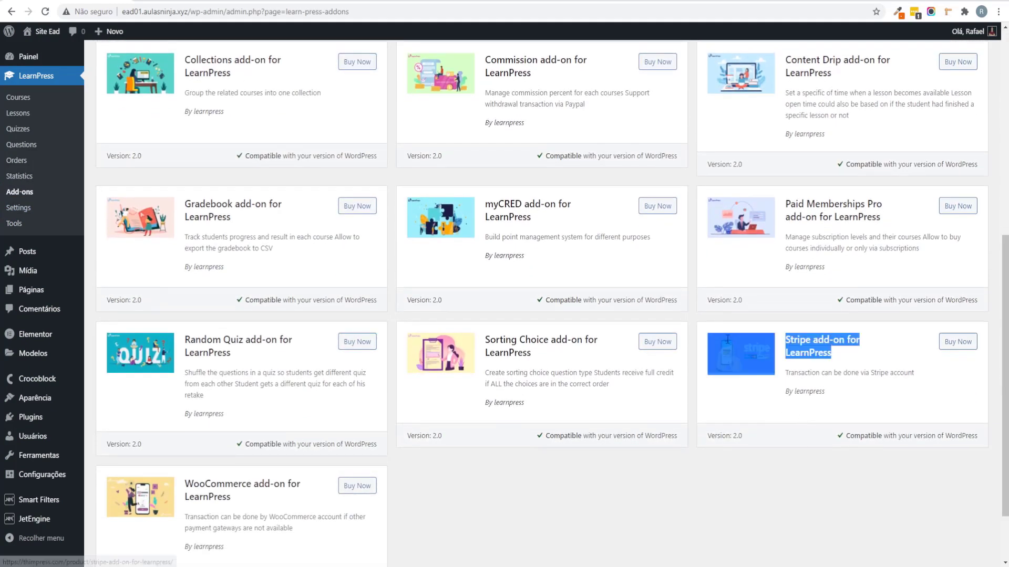
{"action": "left_click", "coordinate": [876, 401]}
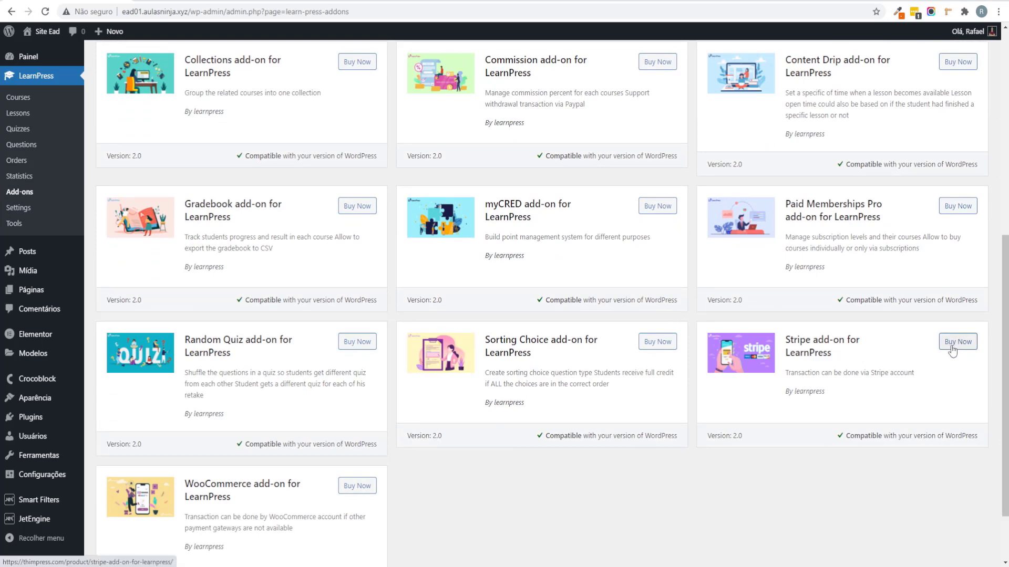
{"action": "left_click_drag", "start_coordinate": [852, 405], "coordinate": [869, 382]}
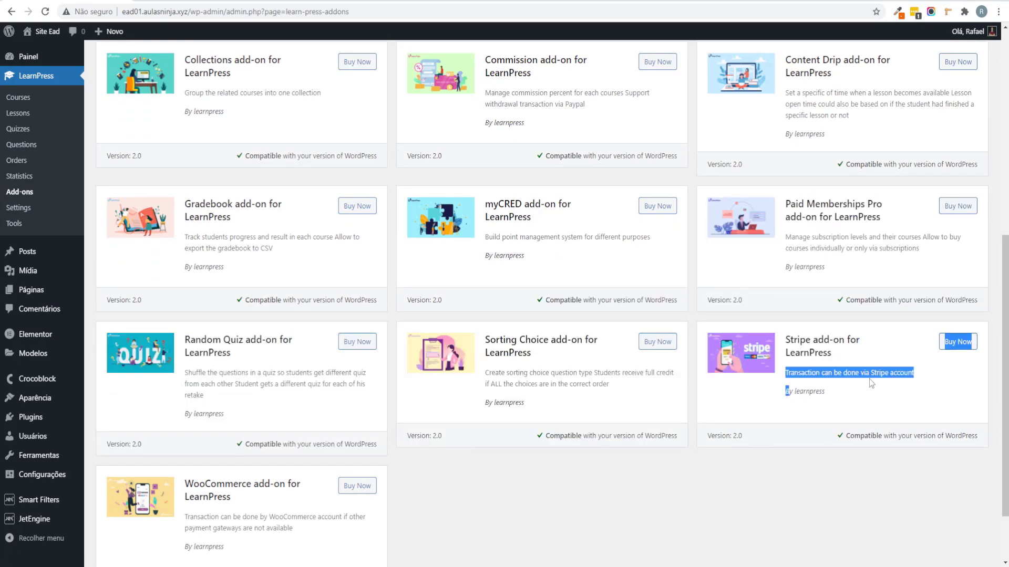
{"action": "left_click", "coordinate": [664, 478]}
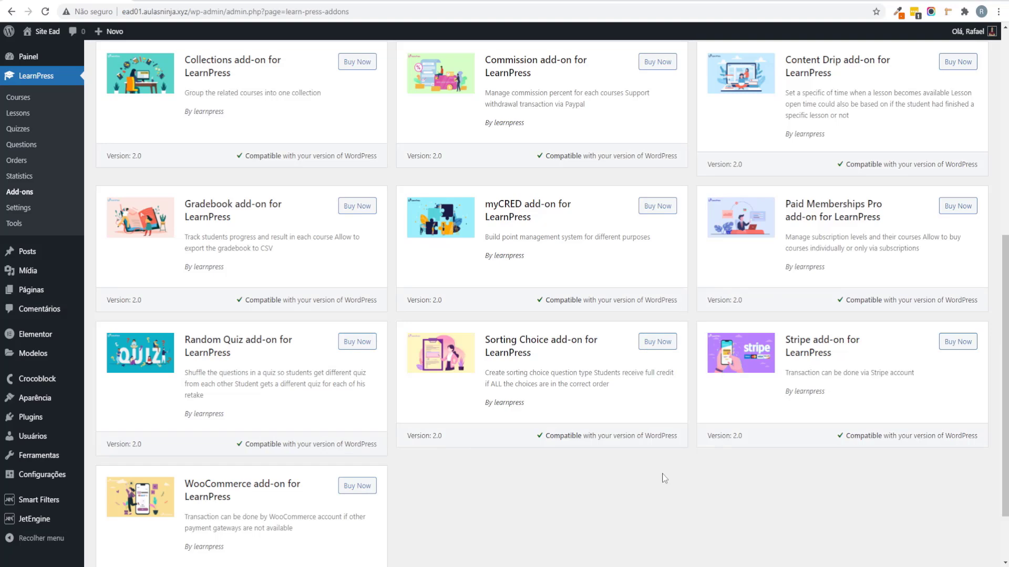
{"action": "scroll", "coordinate": [317, 479], "scroll_direction": "up", "scroll_amount": 4}
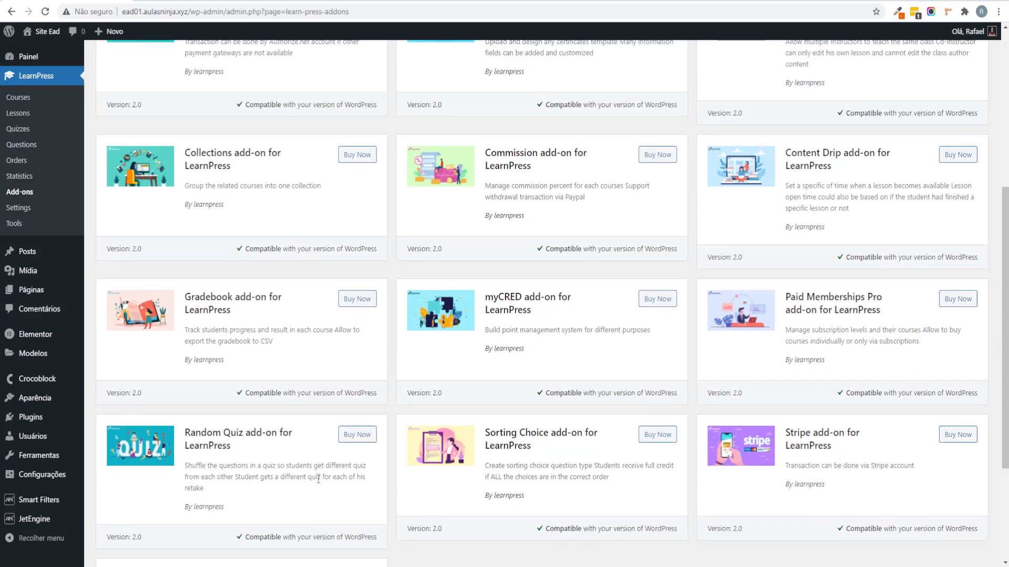
Step: Find the WooCommerce add-on on the Add-ons page and read its description
{"action": "type", "text": "oocommerce"}
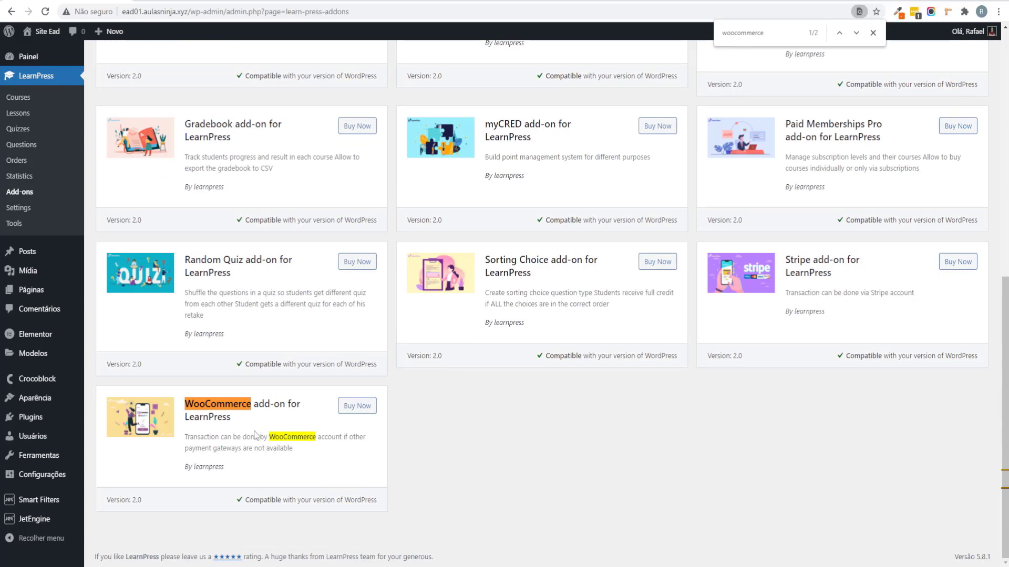
{"action": "left_click_drag", "start_coordinate": [256, 435], "coordinate": [185, 400]}
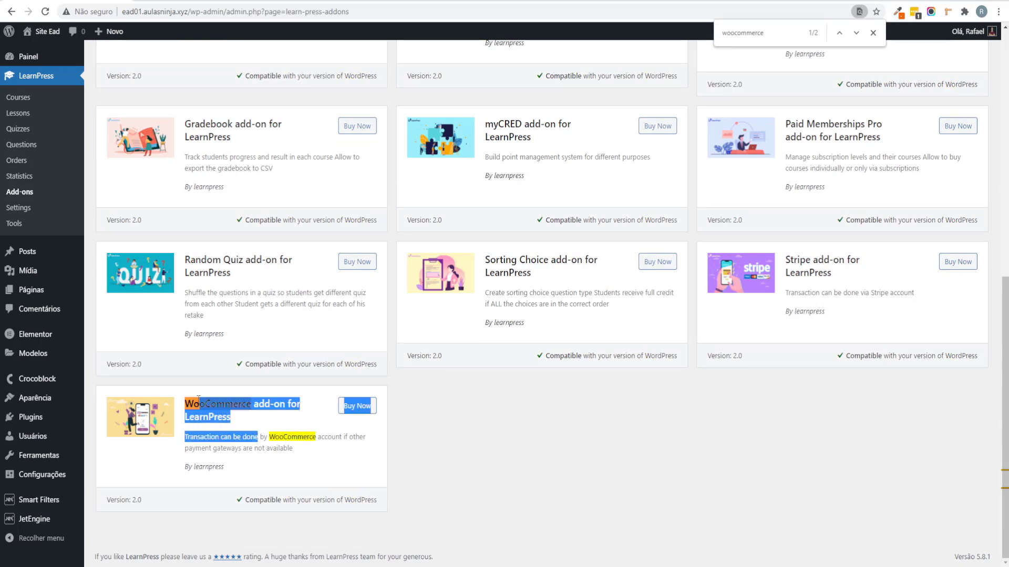
{"action": "left_click", "coordinate": [302, 472]}
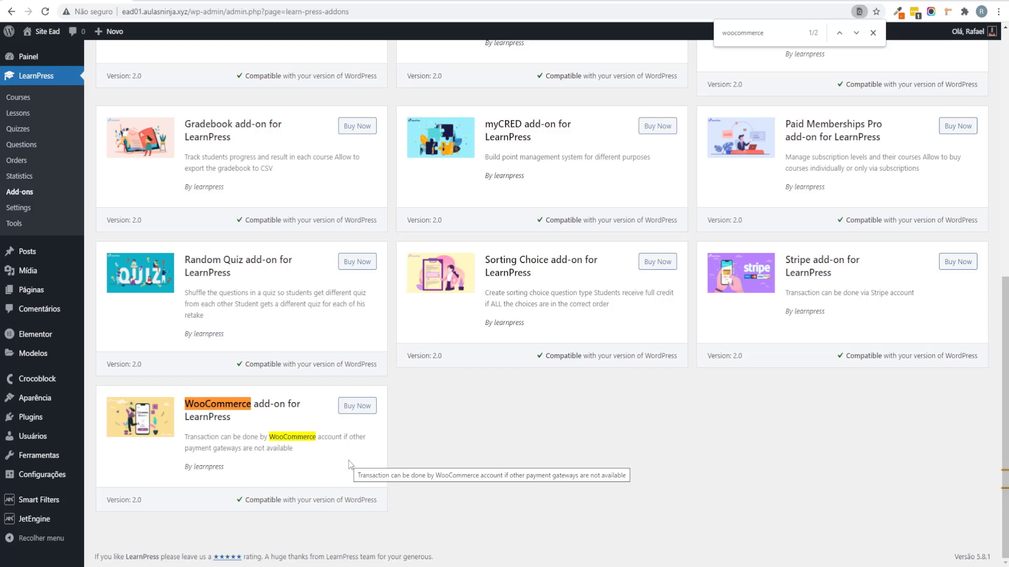
{"action": "left_click", "coordinate": [872, 33]}
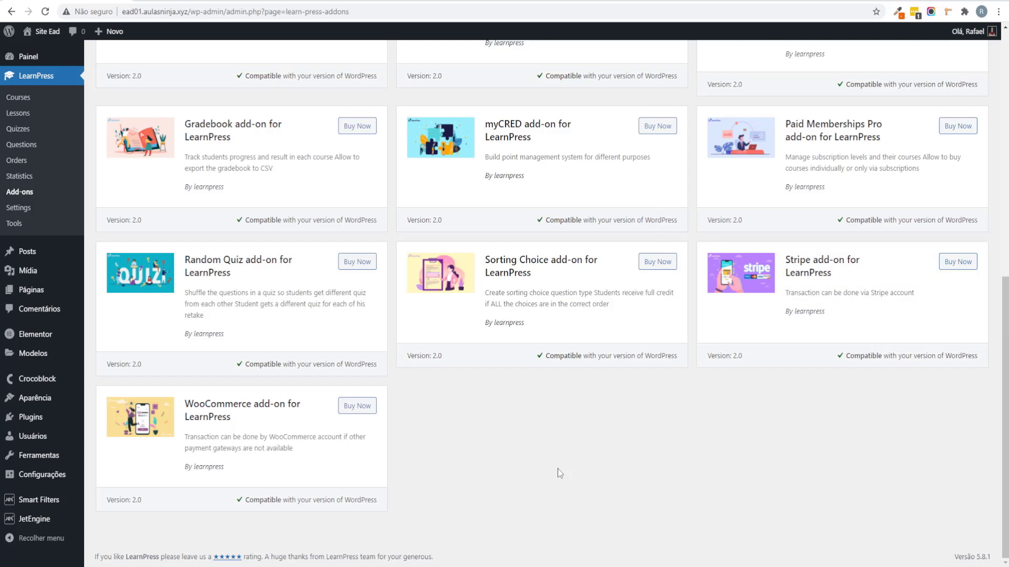
Step: In the Site EAD map, select the Login e Registro topic, then return to LearnPress Add-ons
{"action": "scroll", "coordinate": [544, 468], "scroll_direction": "up", "scroll_amount": 10}
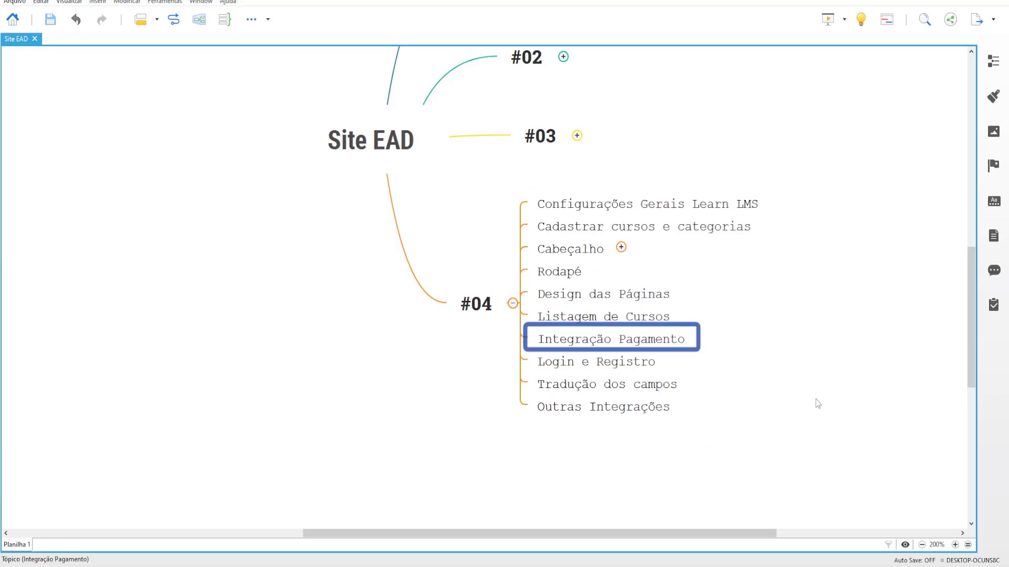
{"action": "left_click", "coordinate": [686, 368]}
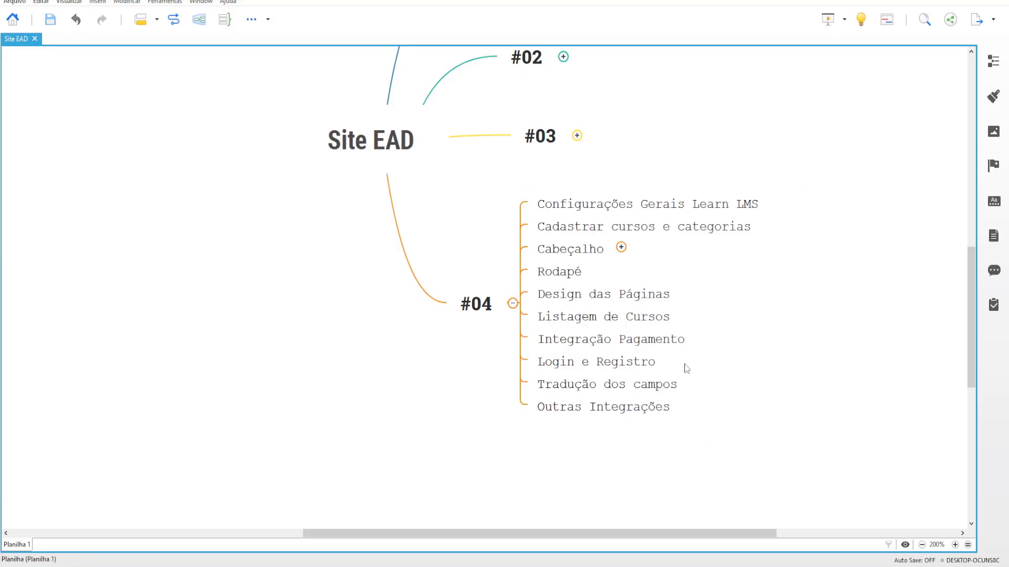
{"action": "left_click", "coordinate": [635, 368]}
{"action": "mouse_move", "coordinate": [273, 559]}
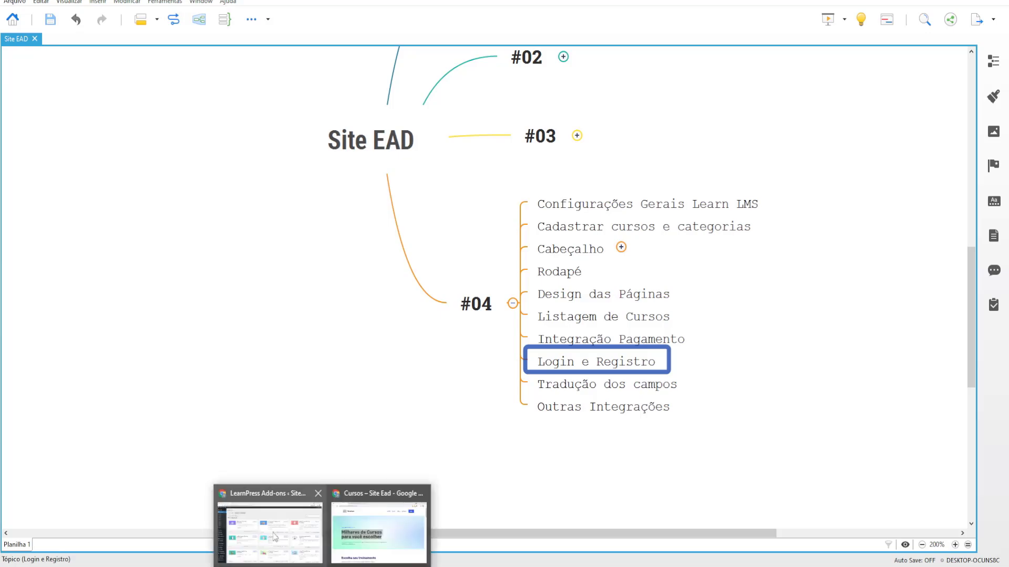
{"action": "left_click", "coordinate": [268, 520]}
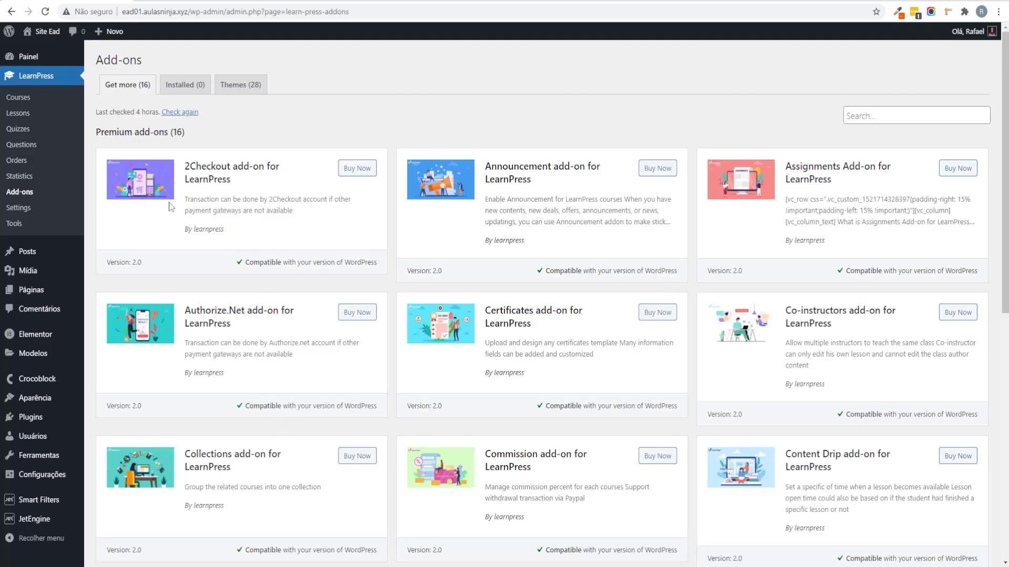
Step: Open LearnPress Settings on the Profile tab to review login, register and avatar options
{"action": "left_click", "coordinate": [18, 207]}
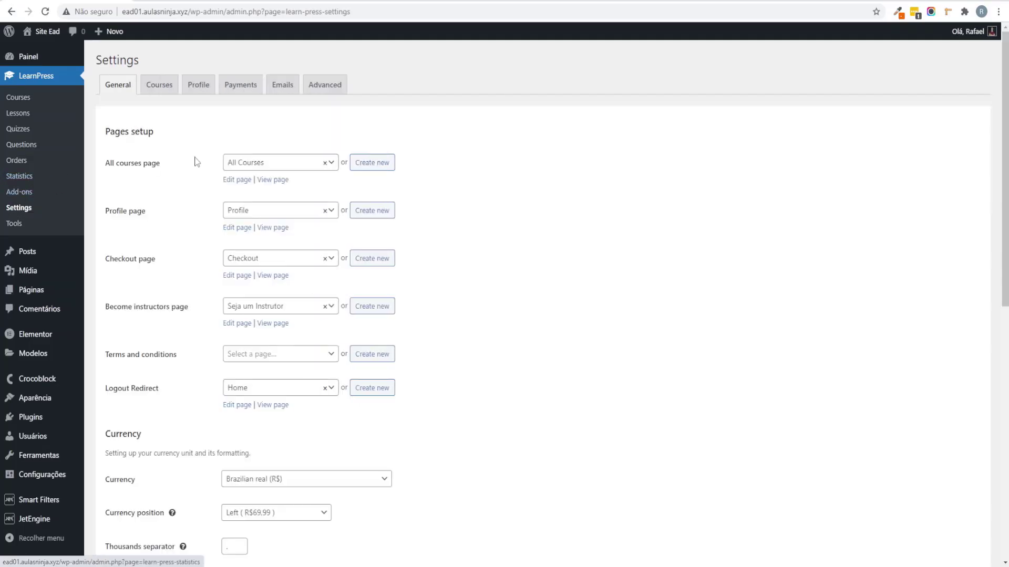
{"action": "left_click", "coordinate": [198, 88]}
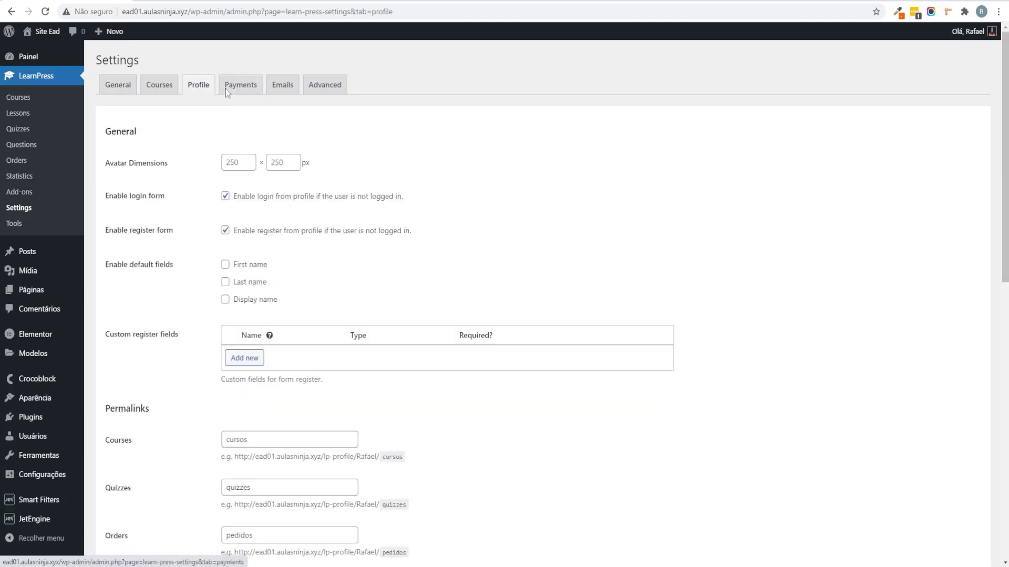
{"action": "scroll", "coordinate": [252, 112], "scroll_direction": "down", "scroll_amount": 1}
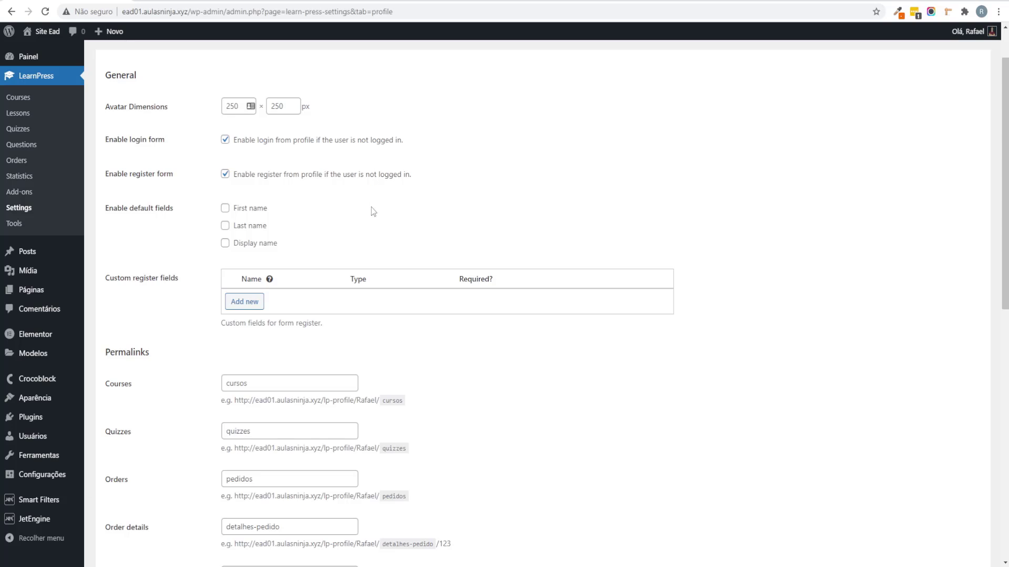
{"action": "scroll", "coordinate": [373, 200], "scroll_direction": "up", "scroll_amount": 1}
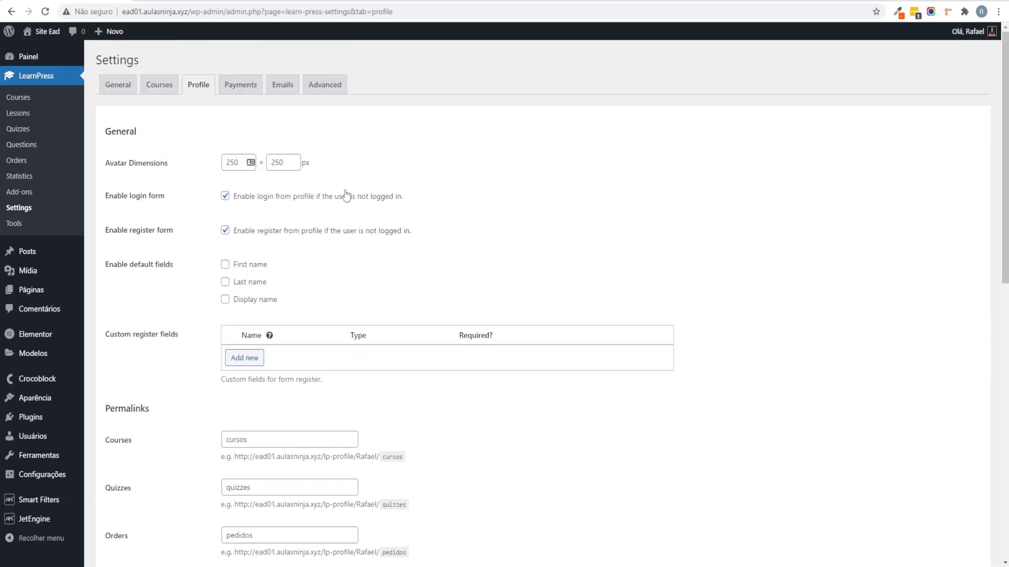
Step: Copy the site's domain from the address bar and open Chrome's main menu
{"action": "left_click_drag", "start_coordinate": [189, 11], "coordinate": [122, 11]}
{"action": "key", "text": "ctrl+c"}
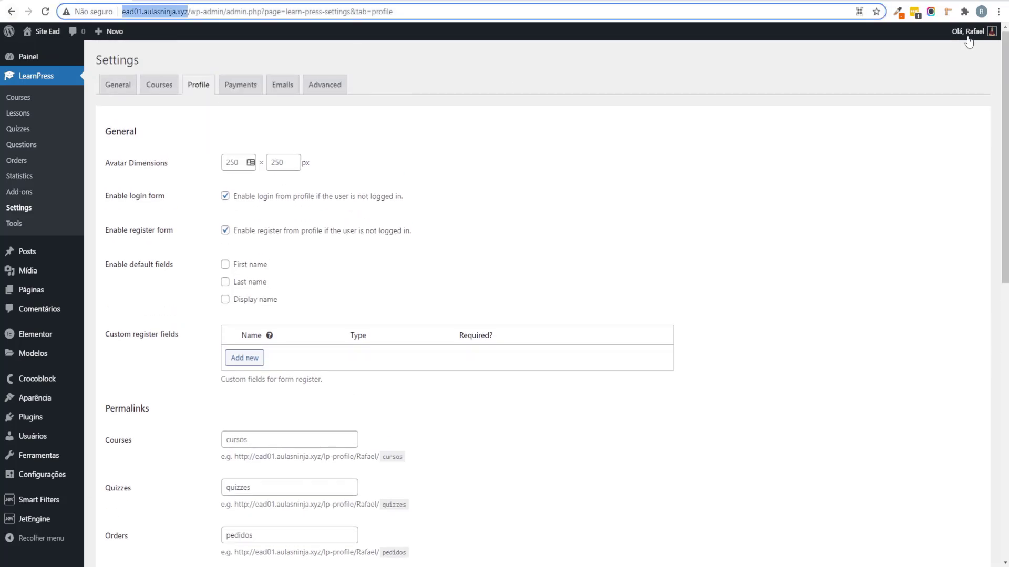
{"action": "left_click", "coordinate": [599, 86]}
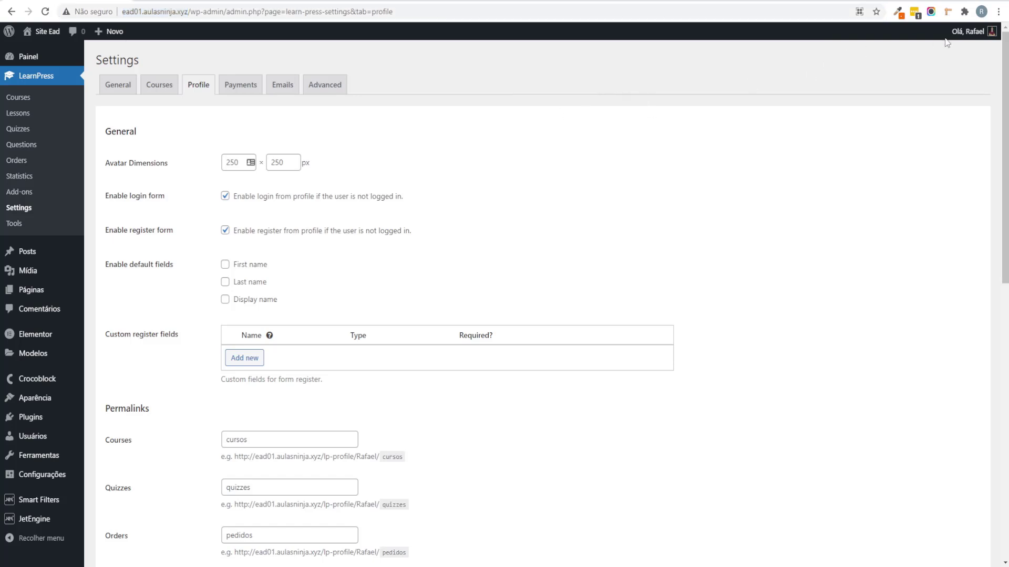
{"action": "left_click", "coordinate": [998, 13]}
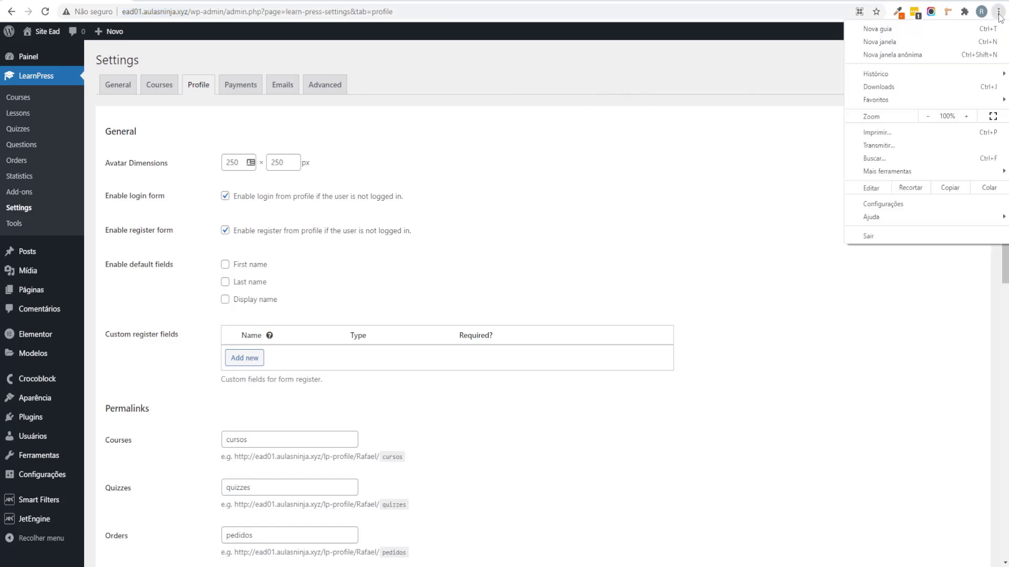
Step: Open the site in a private window and check its login page as a logged-out visitor
{"action": "left_click", "coordinate": [913, 56]}
{"action": "key", "text": "ctrl+v"}
{"action": "key", "text": "Return"}
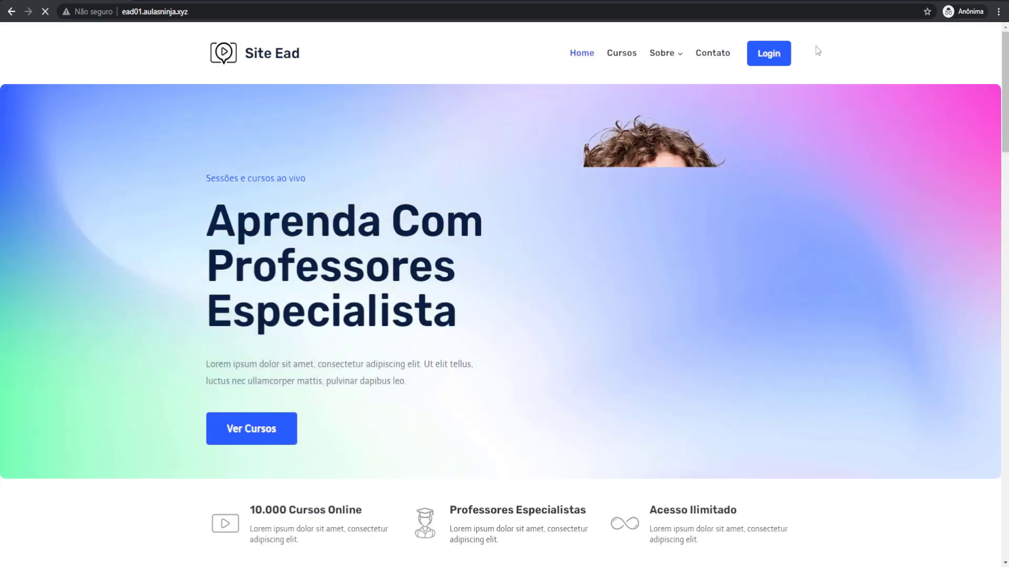
{"action": "left_click", "coordinate": [767, 58]}
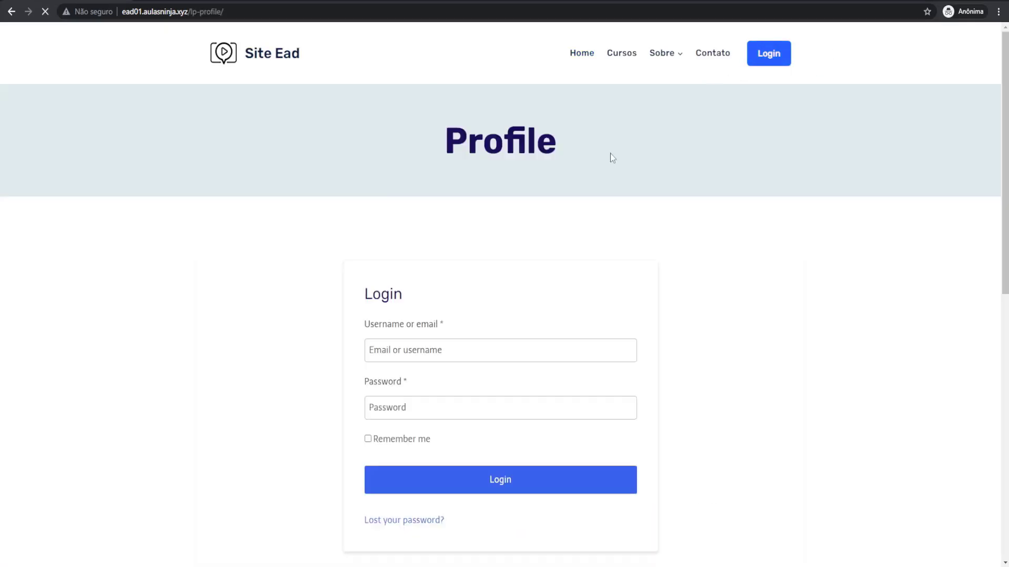
{"action": "left_click_drag", "start_coordinate": [381, 290], "coordinate": [403, 292]}
{"action": "scroll", "coordinate": [641, 371], "scroll_direction": "down", "scroll_amount": 8}
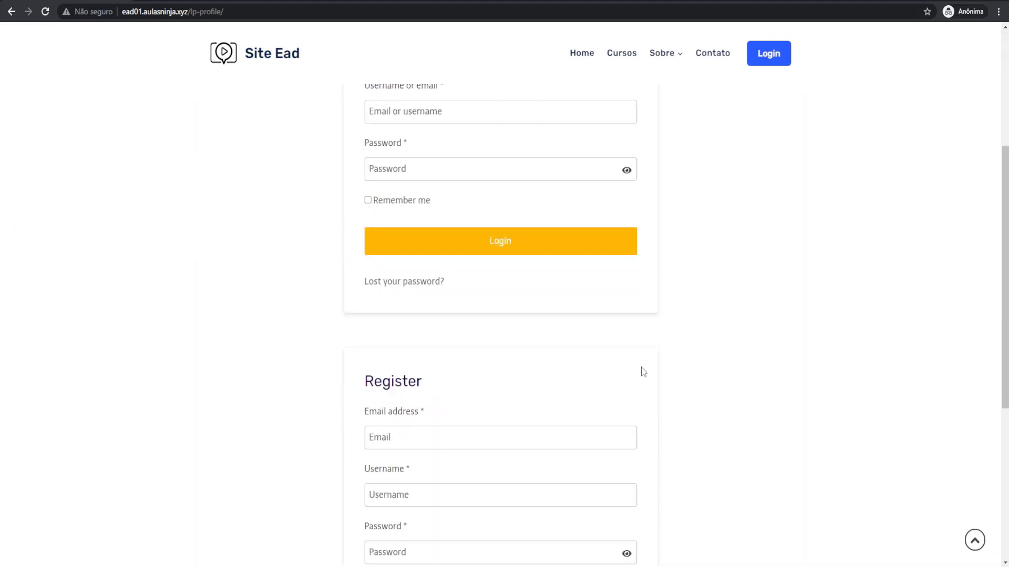
{"action": "left_click_drag", "start_coordinate": [364, 226], "coordinate": [434, 226]}
Step: In XMind, move to the Tradução dos campos topic under #04, then return to the browser
{"action": "left_click", "coordinate": [633, 225]}
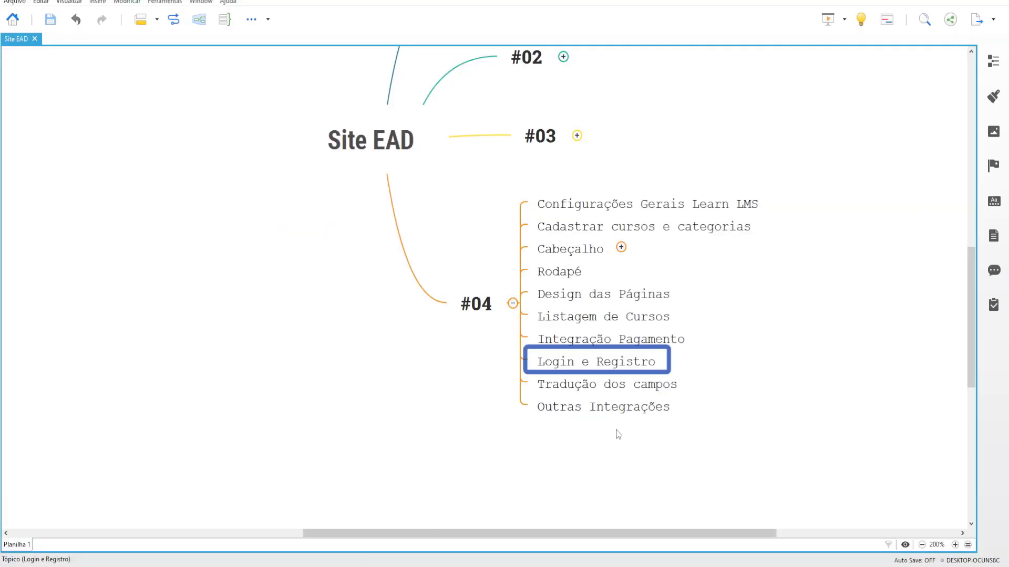
{"action": "left_click_drag", "start_coordinate": [615, 432], "coordinate": [683, 394]}
{"action": "key", "text": "Down"}
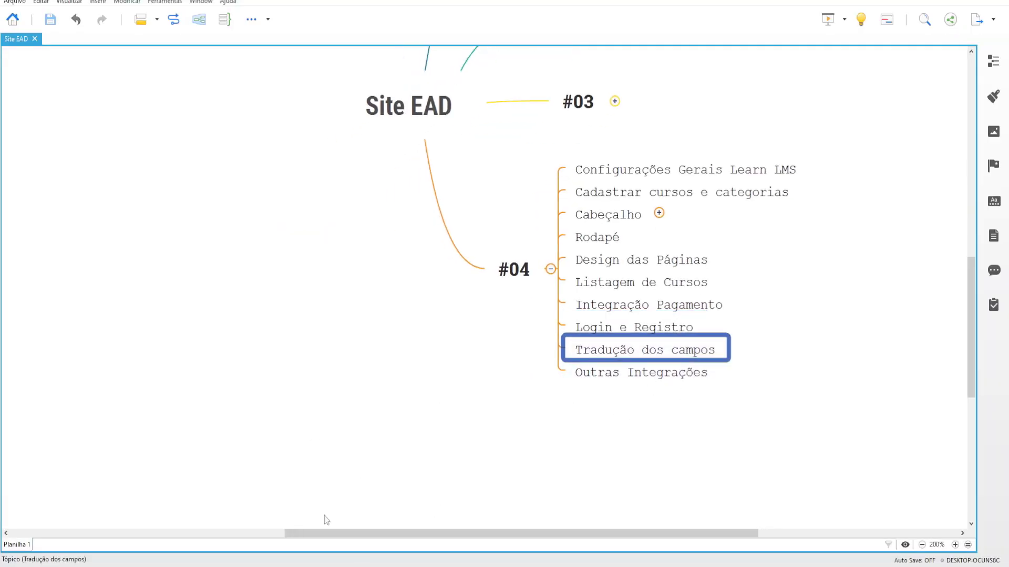
{"action": "left_click", "coordinate": [305, 543]}
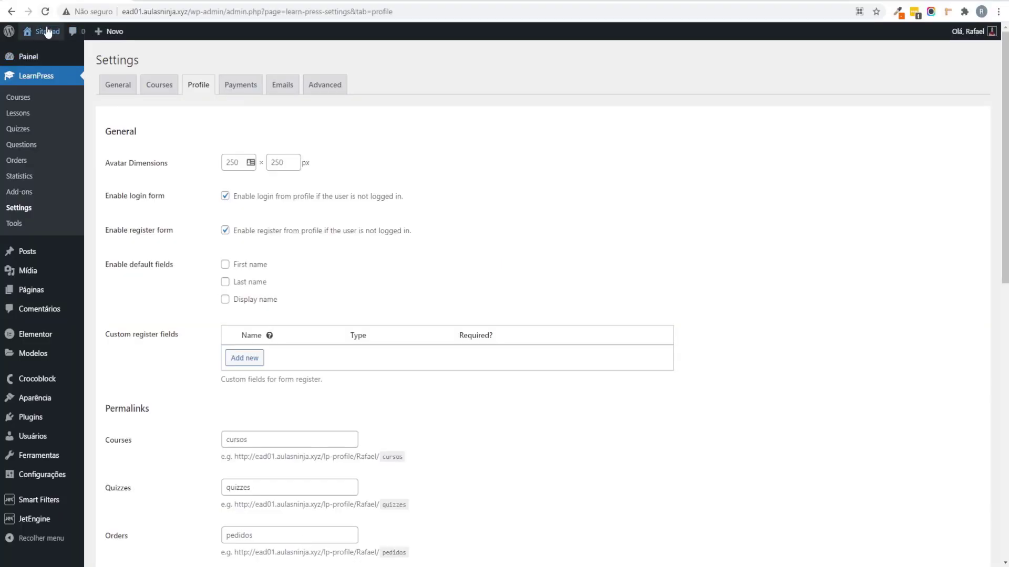
Step: From the Site Ead home page, open Curso de Woocommerce (R$397,00, 67 lessons) and scroll through its labels
{"action": "left_click", "coordinate": [50, 50]}
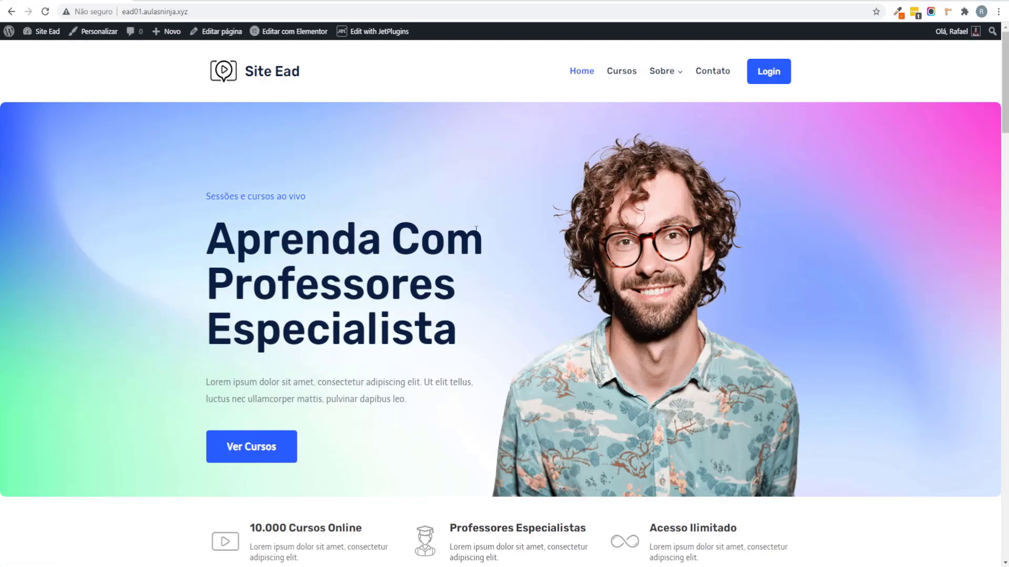
{"action": "scroll", "coordinate": [477, 234], "scroll_direction": "down", "scroll_amount": 10}
{"action": "left_click", "coordinate": [490, 254]}
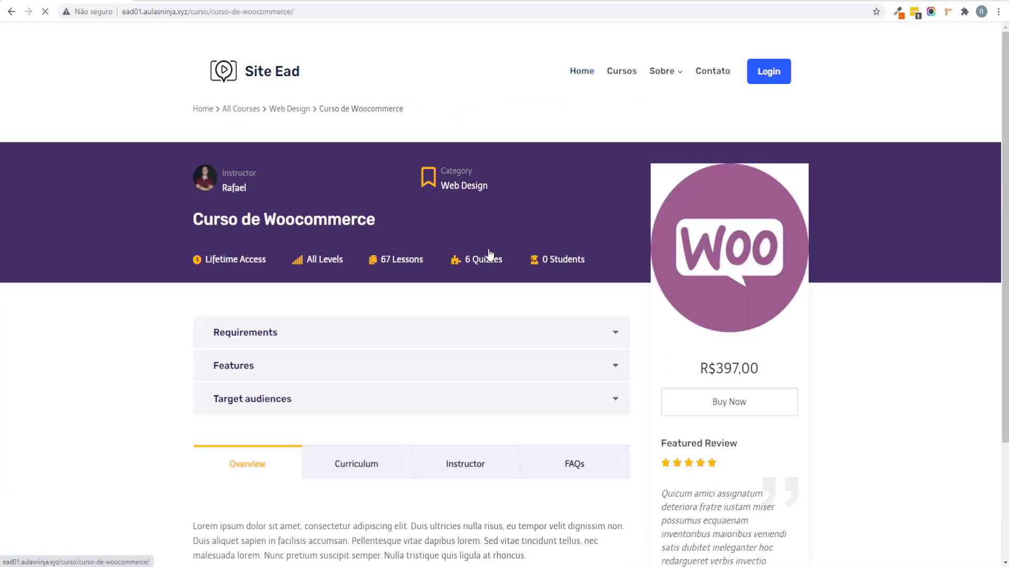
{"action": "left_click", "coordinate": [345, 201]}
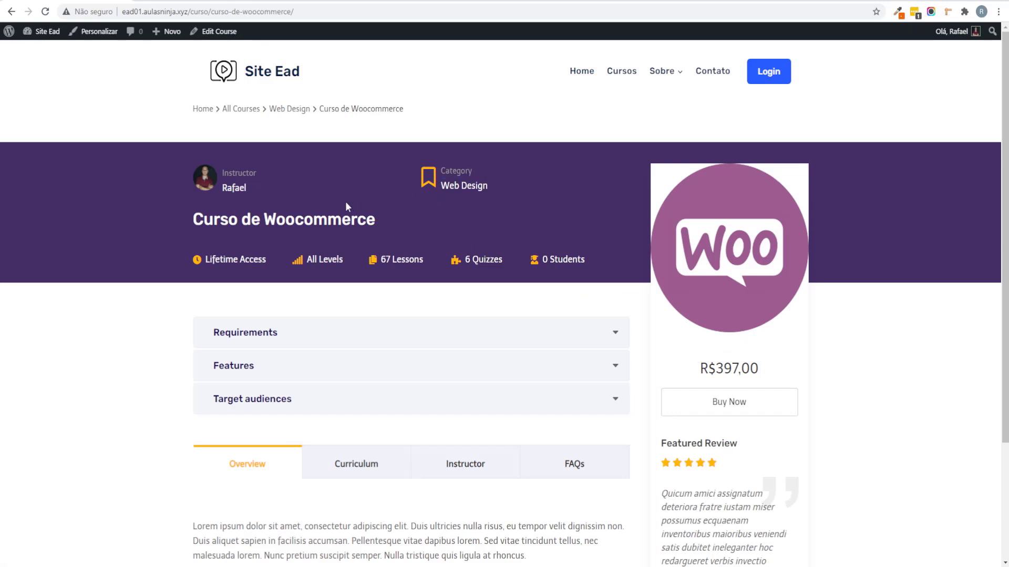
{"action": "scroll", "coordinate": [286, 204], "scroll_direction": "down", "scroll_amount": 1}
{"action": "scroll", "coordinate": [390, 282], "scroll_direction": "down", "scroll_amount": 1}
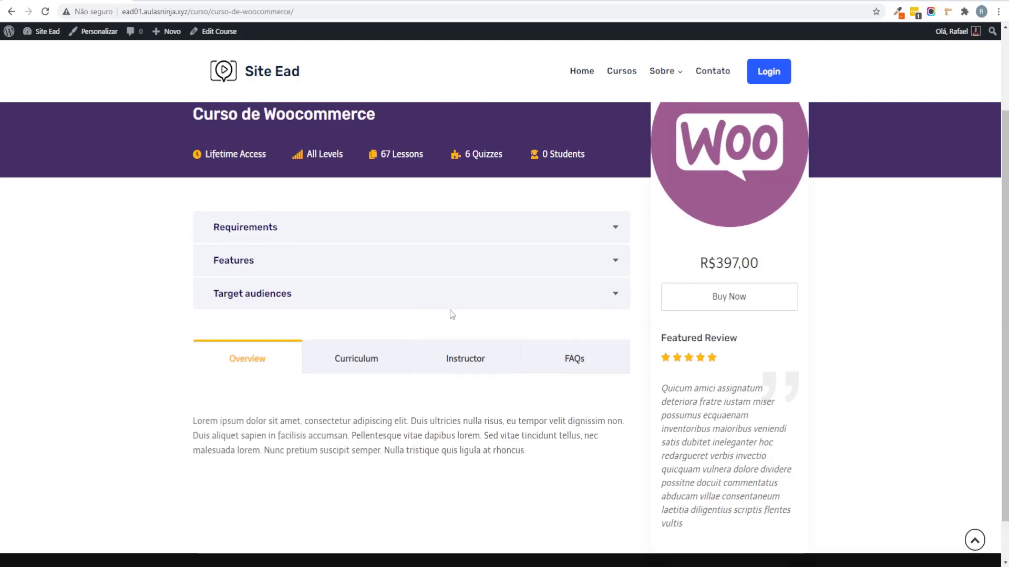
{"action": "scroll", "coordinate": [336, 308], "scroll_direction": "up", "scroll_amount": 2}
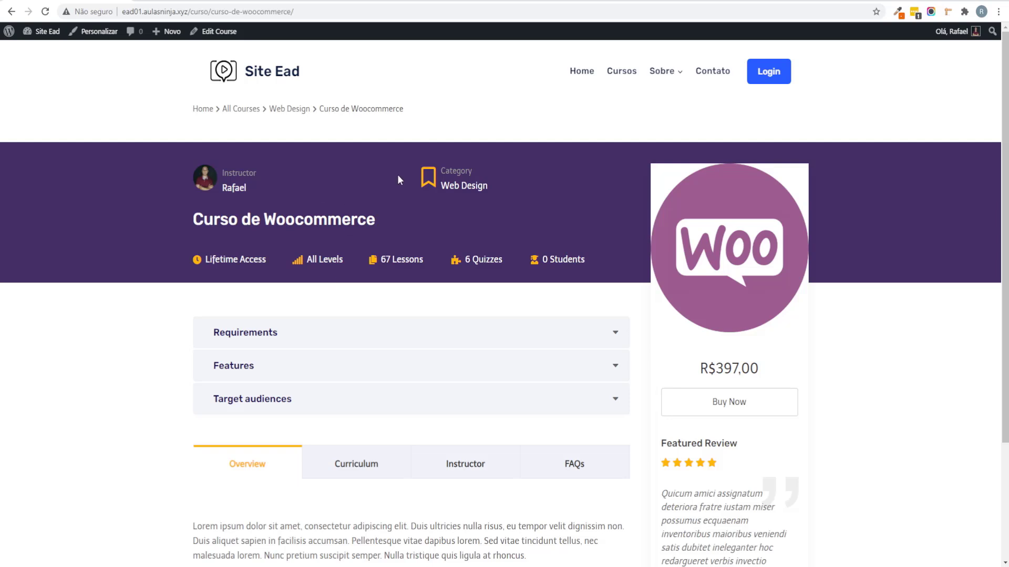
Step: Open the admin dashboard in a new tab and go to Plugins > Adicionar novo
{"action": "mouse_move", "coordinate": [42, 31]}
{"action": "right_click", "coordinate": [40, 51]}
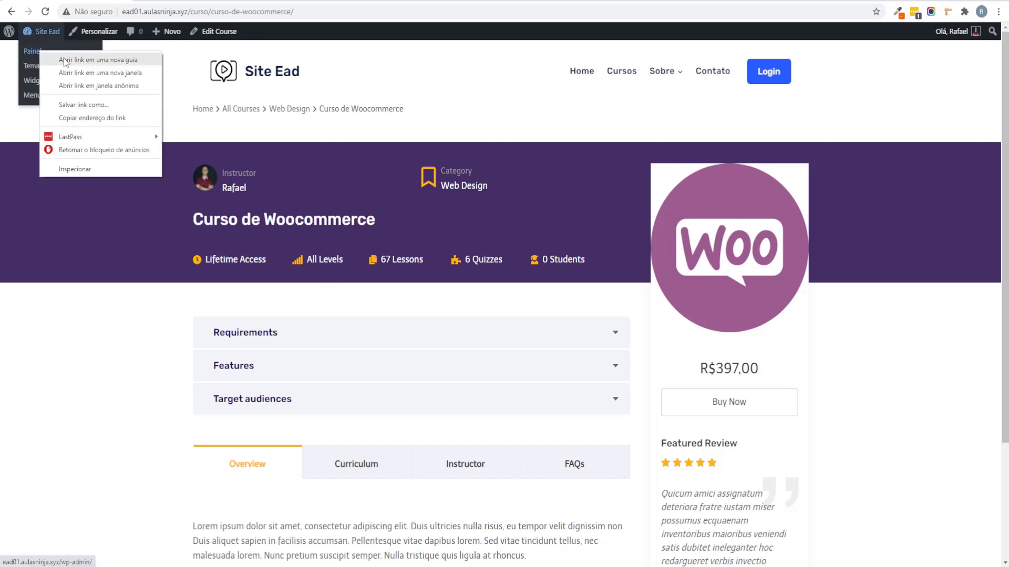
{"action": "left_click", "coordinate": [65, 61]}
{"action": "key", "text": "ctrl+Tab"}
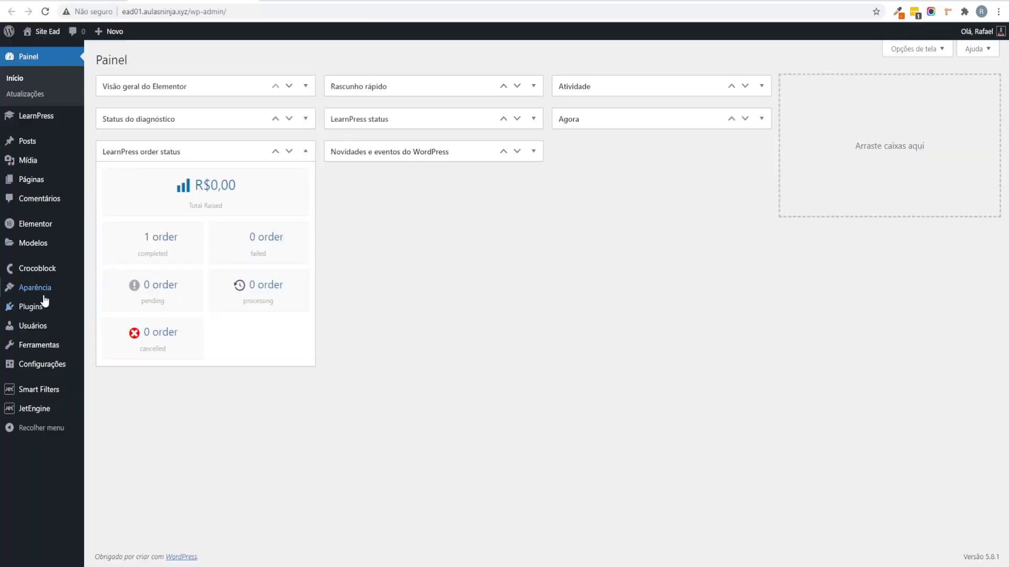
{"action": "mouse_move", "coordinate": [45, 304]}
{"action": "left_click", "coordinate": [92, 325]}
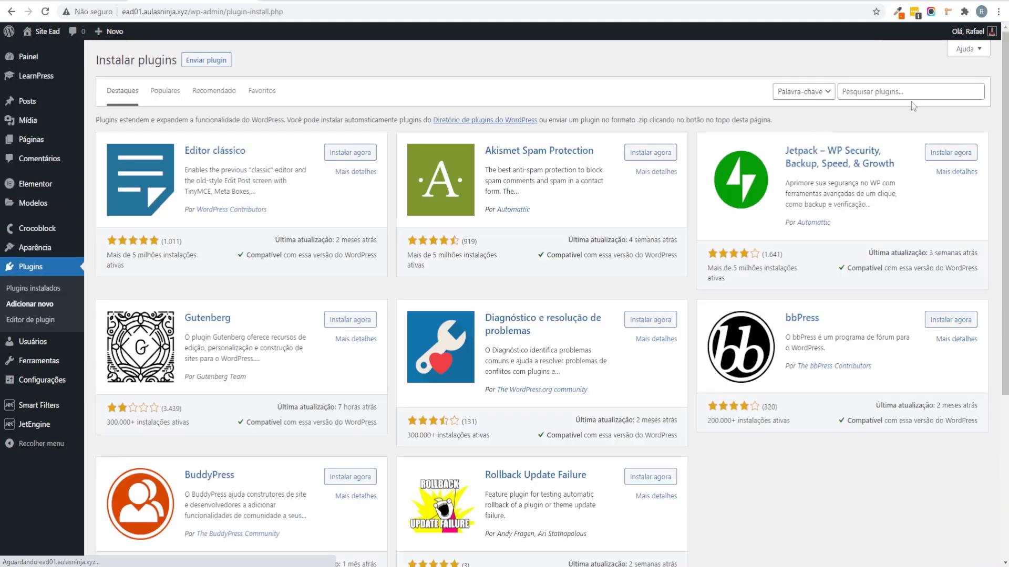
Step: Search for 'loco t', then install and activate Loco Translate 2.5.4
{"action": "left_click", "coordinate": [914, 93]}
{"action": "type", "text": "loco translate"}
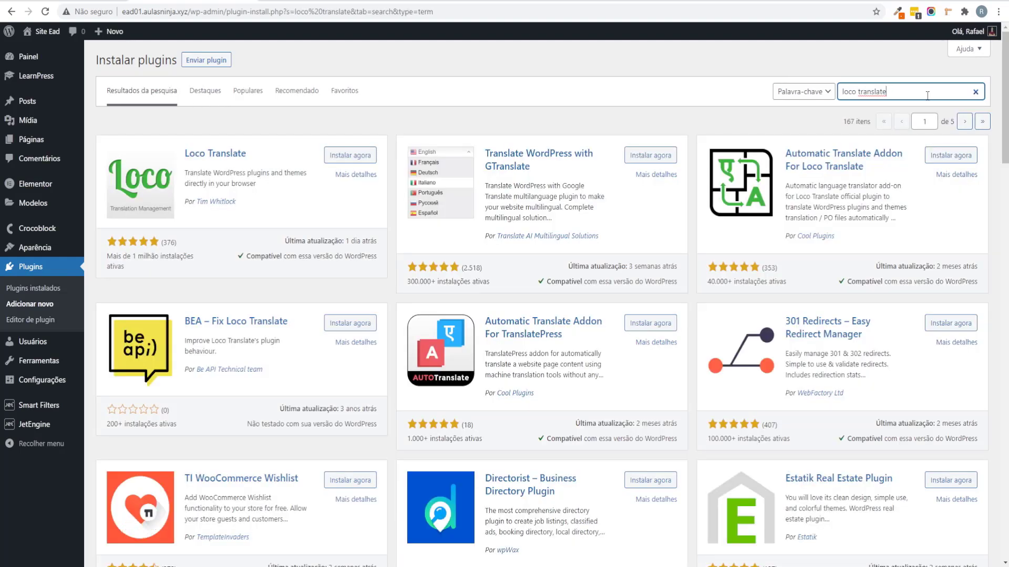
{"action": "left_click", "coordinate": [340, 156]}
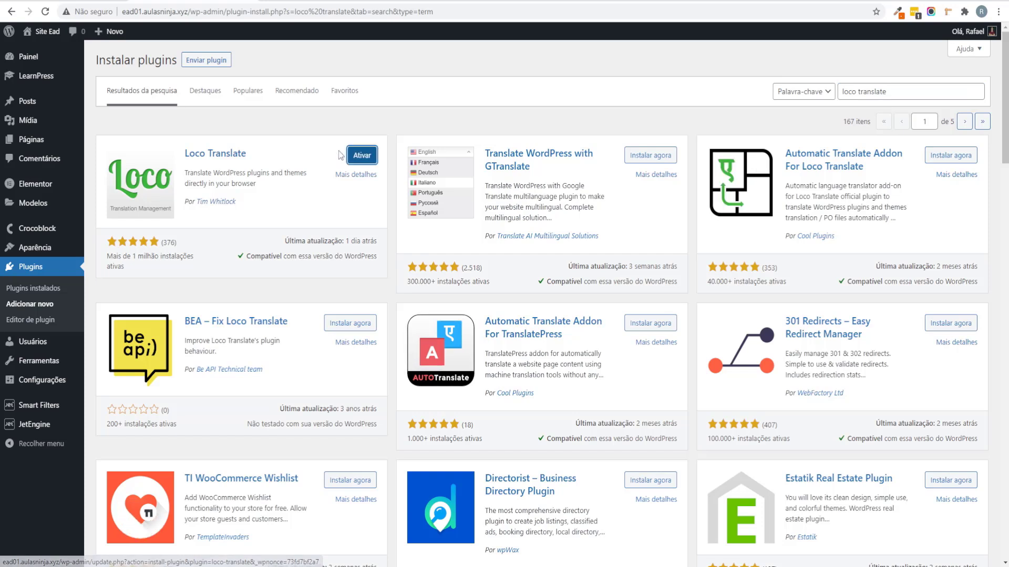
{"action": "left_click", "coordinate": [367, 159]}
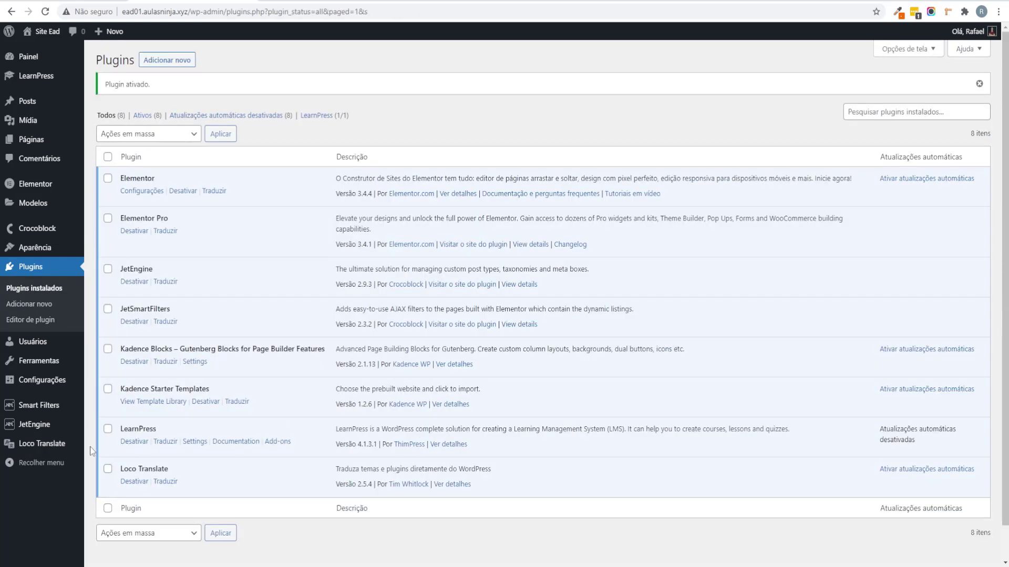
{"action": "mouse_move", "coordinate": [74, 447]}
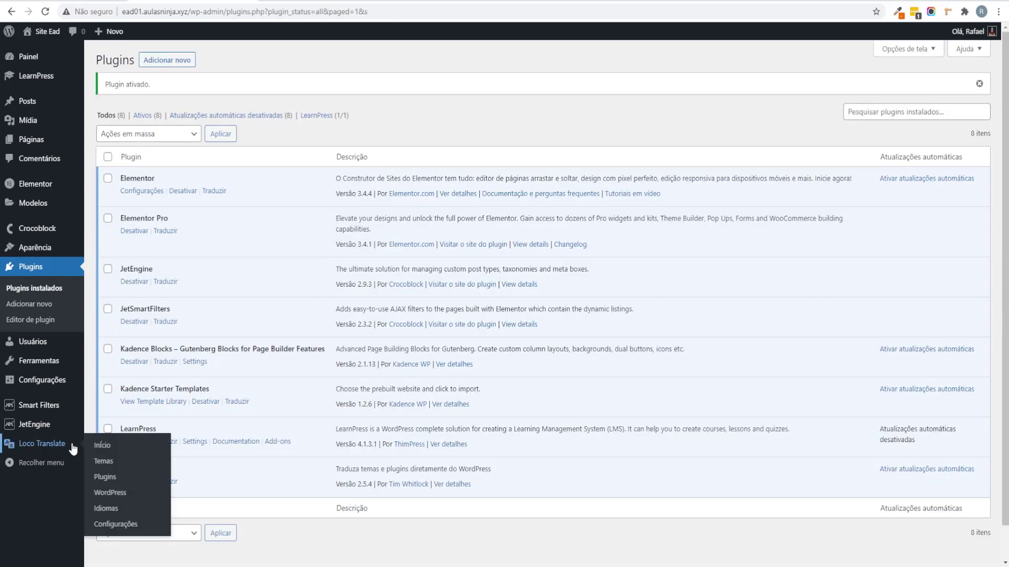
Step: Create learnpress-pt_BR.po in Portuguese (Brazil) for LearnPress, then select the course page's Lifetime Access label
{"action": "left_click", "coordinate": [126, 478]}
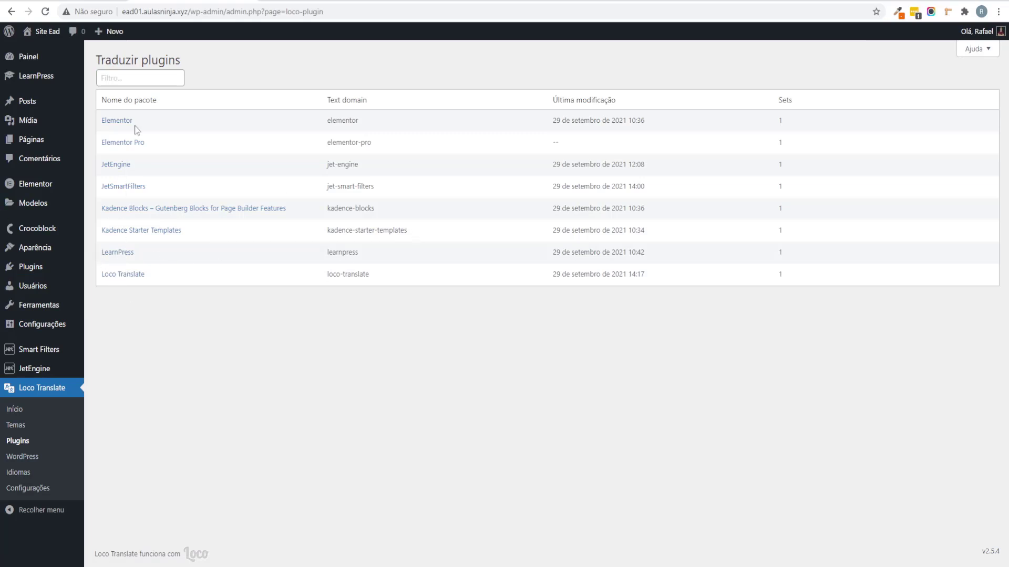
{"action": "left_click", "coordinate": [128, 253]}
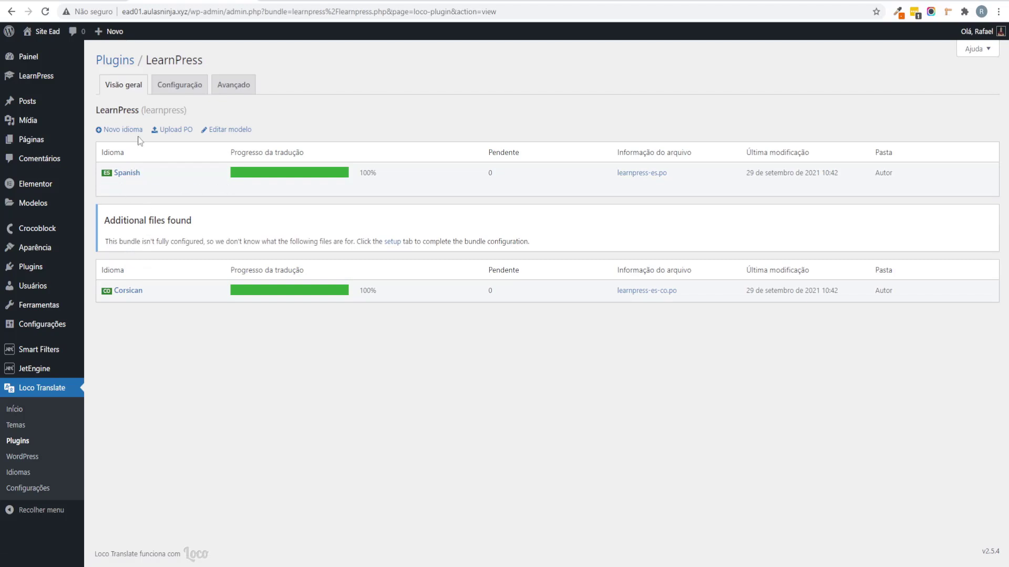
{"action": "mouse_move", "coordinate": [170, 165]}
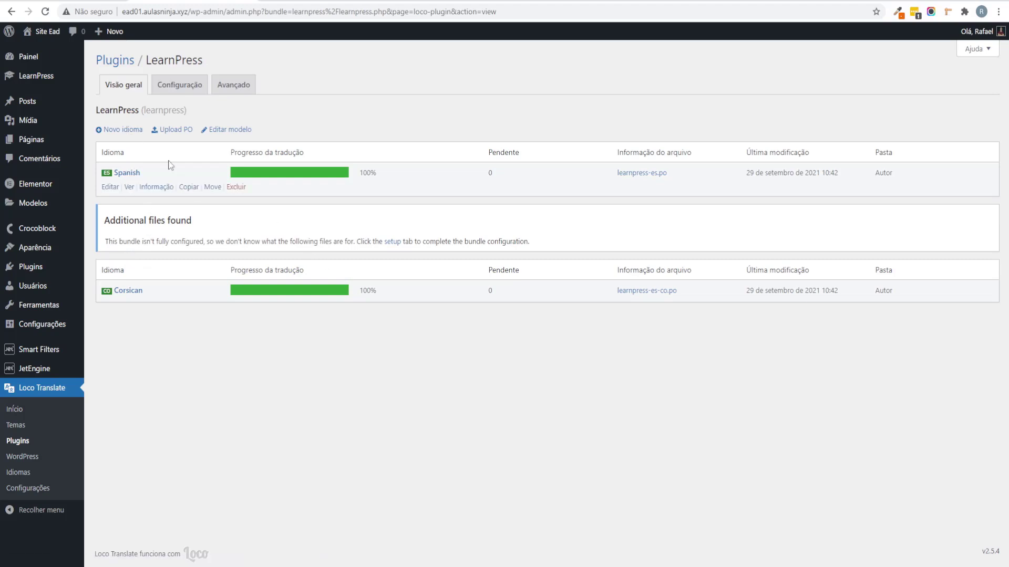
{"action": "left_click", "coordinate": [133, 130]}
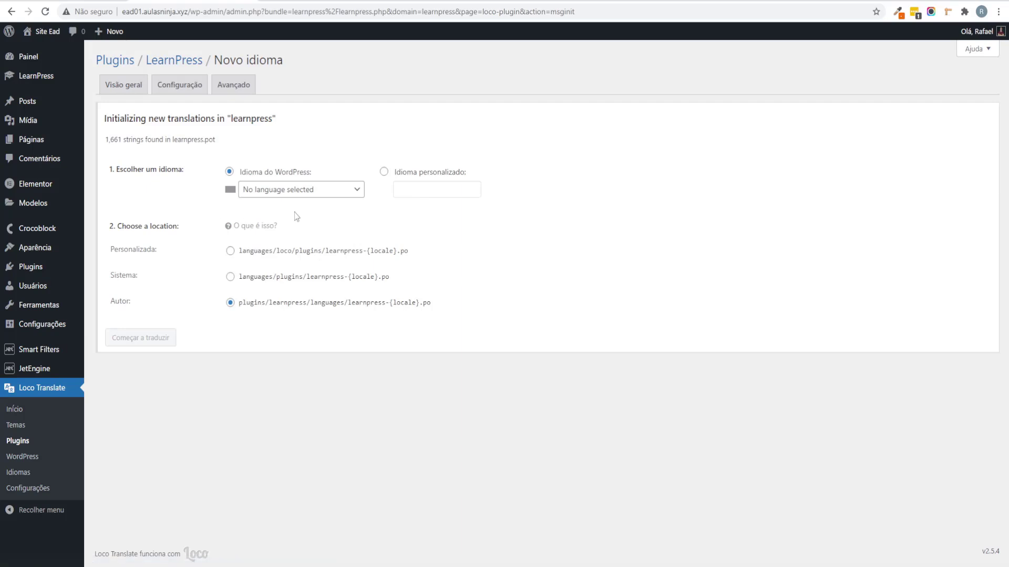
{"action": "left_click", "coordinate": [284, 195]}
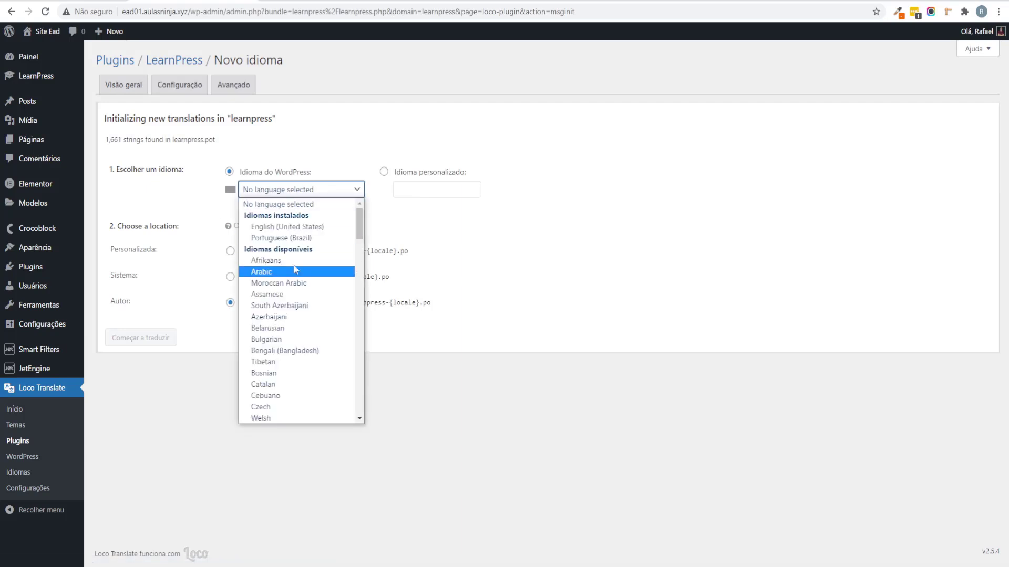
{"action": "left_click", "coordinate": [286, 238]}
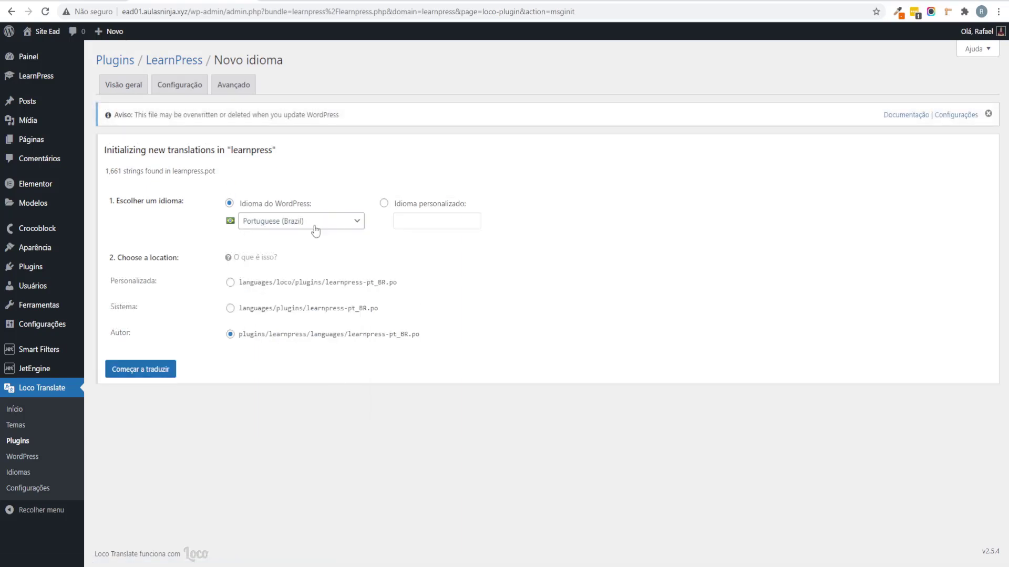
{"action": "left_click", "coordinate": [153, 369]}
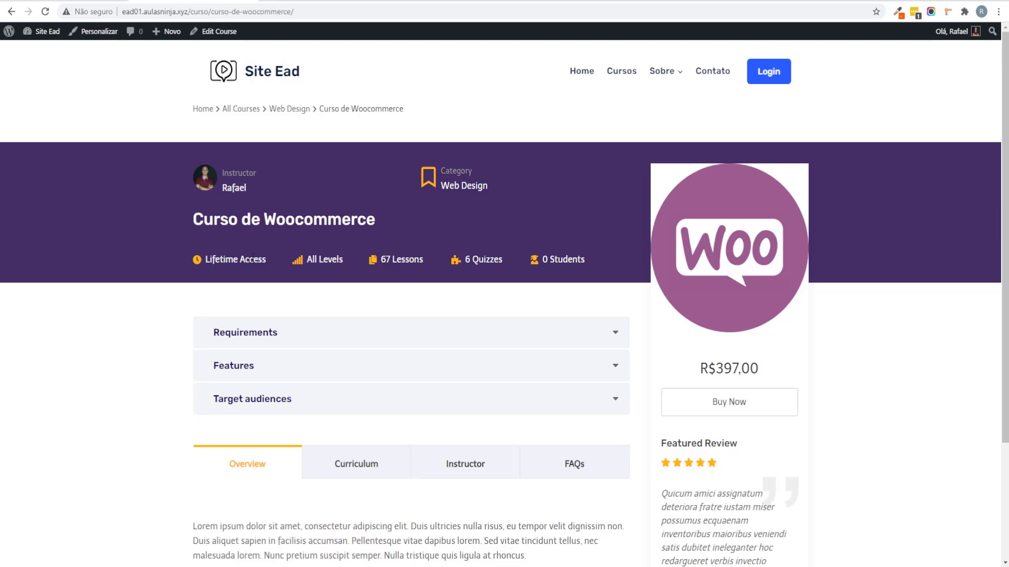
{"action": "left_click_drag", "start_coordinate": [205, 260], "coordinate": [266, 261]}
Step: Translate Lifetime Access as 'Acesso vitalício', then save and sync the translation file
{"action": "right_click", "coordinate": [262, 260]}
{"action": "left_click", "coordinate": [276, 265]}
{"action": "key", "text": "ctrl+Tab"}
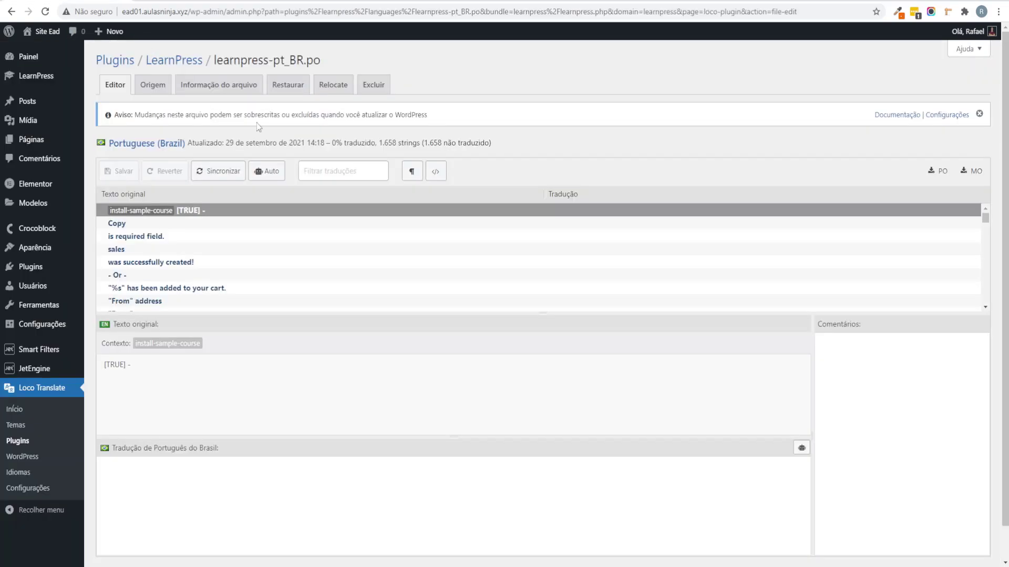
{"action": "left_click", "coordinate": [336, 171]}
{"action": "key", "text": "ctrl+v"}
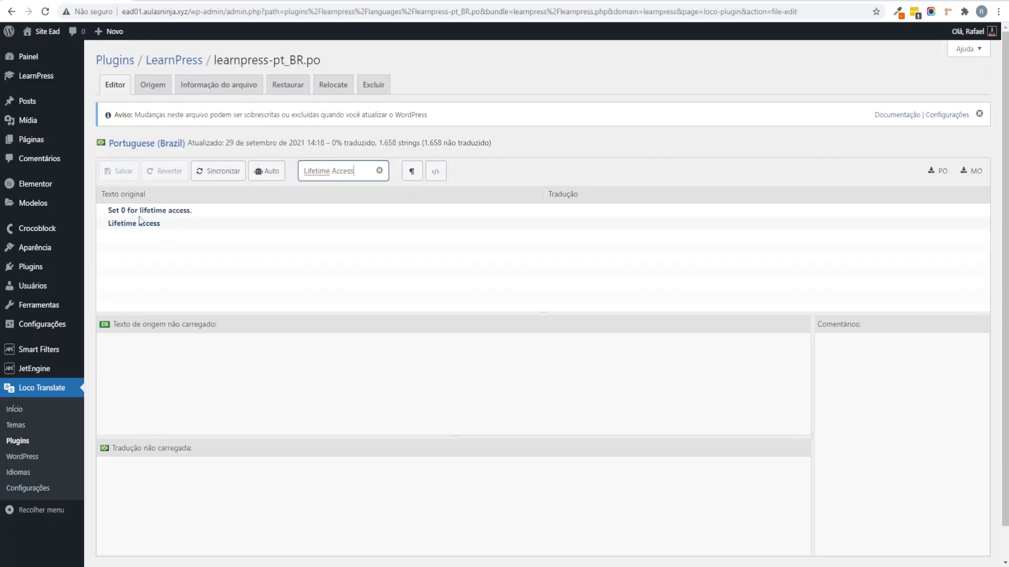
{"action": "left_click", "coordinate": [147, 226]}
{"action": "left_click", "coordinate": [171, 501]}
{"action": "type", "text": "Ace"}
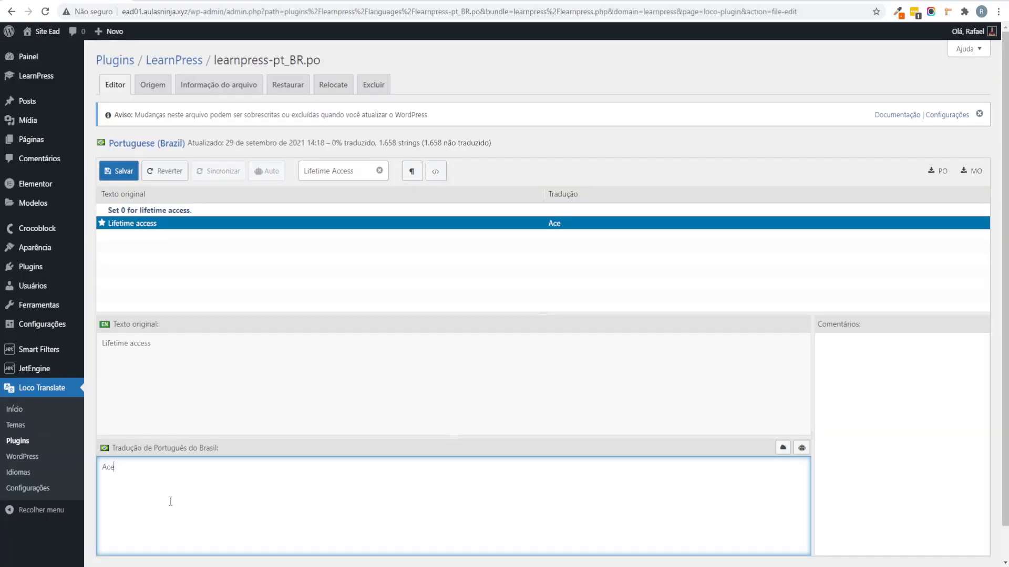
{"action": "type", "text": "sso vitalício"}
{"action": "left_click", "coordinate": [118, 171]}
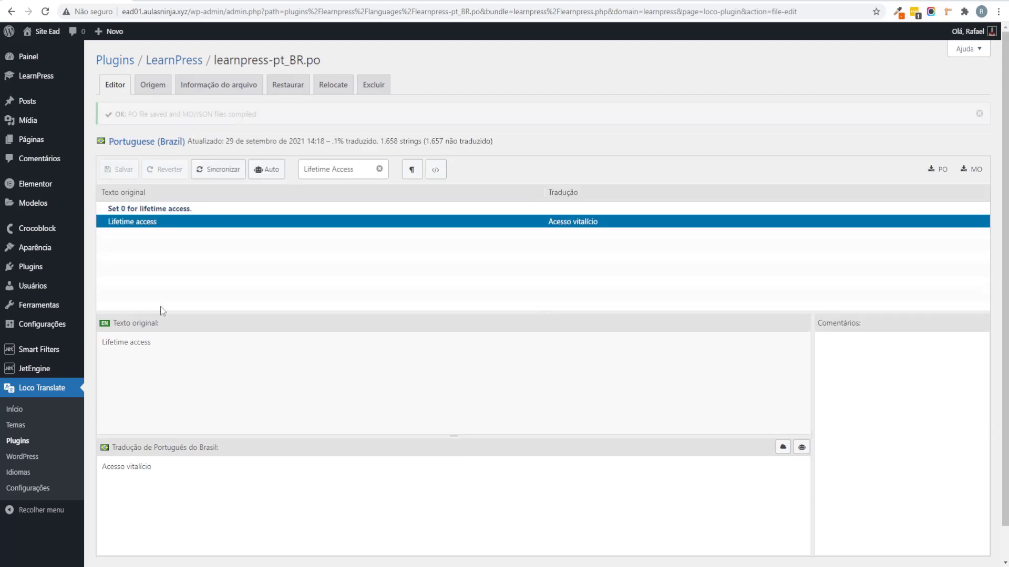
{"action": "left_click", "coordinate": [218, 167]}
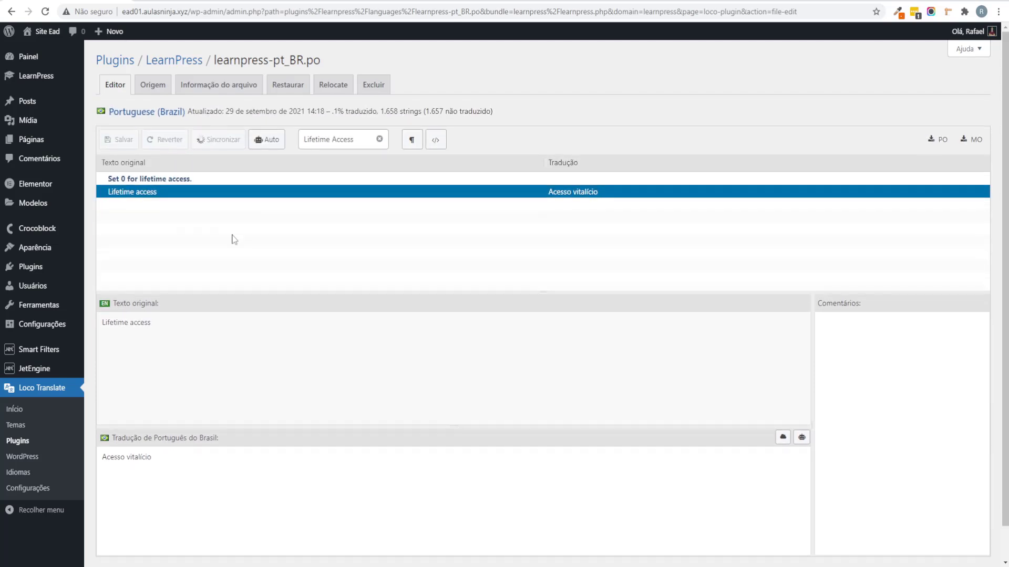
Step: Reload the course page to check the translation and select the Overview tab label
{"action": "key", "text": "ctrl+Tab"}
{"action": "key", "text": "F5"}
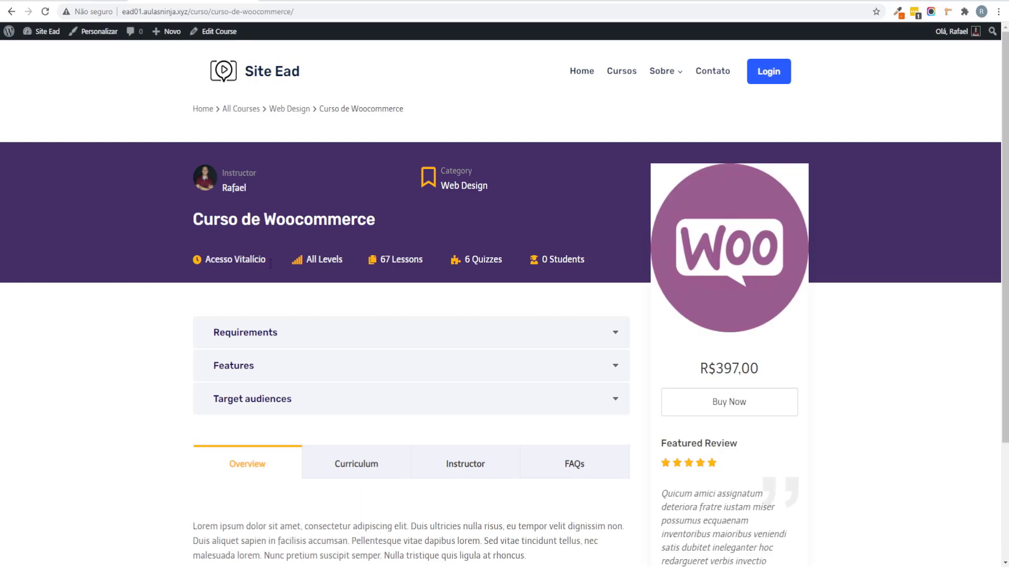
{"action": "scroll", "coordinate": [257, 273], "scroll_direction": "down", "scroll_amount": 2}
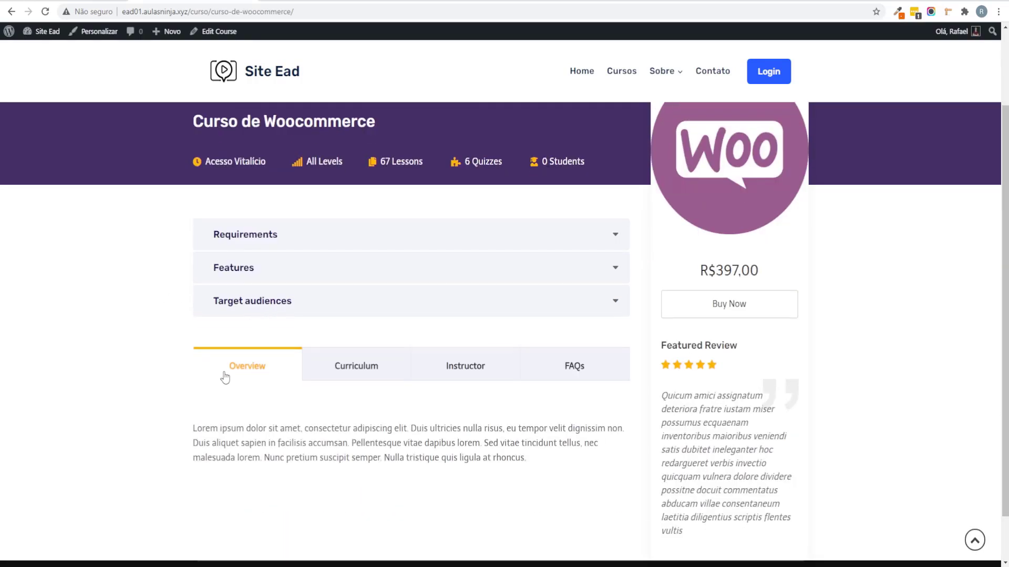
{"action": "left_click_drag", "start_coordinate": [221, 374], "coordinate": [271, 374]}
Step: Translate the Overview string as 'Visão Geral' and save the file
{"action": "left_click", "coordinate": [14, 0]}
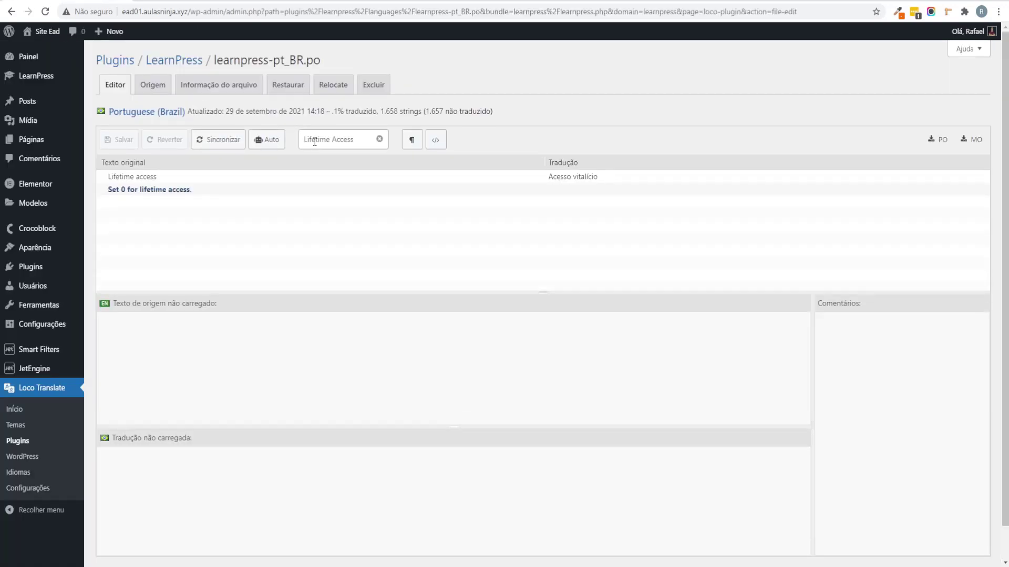
{"action": "left_click", "coordinate": [379, 140]}
{"action": "key", "text": "ctrl+v"}
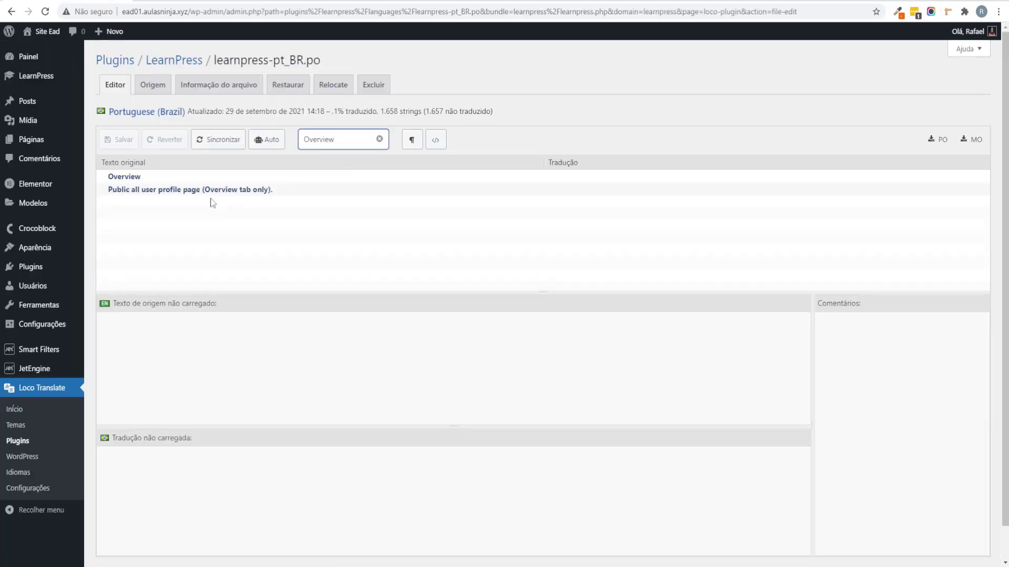
{"action": "left_click", "coordinate": [144, 179]}
{"action": "left_click", "coordinate": [207, 480]}
{"action": "type", "text": "Vis"}
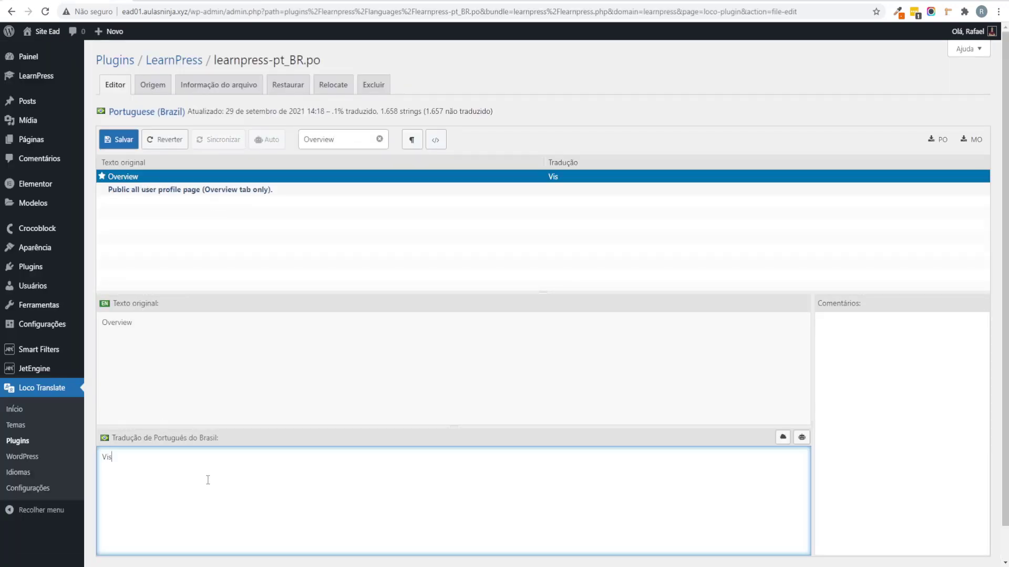
{"action": "type", "text": "ão Geral"}
{"action": "left_click", "coordinate": [119, 139]}
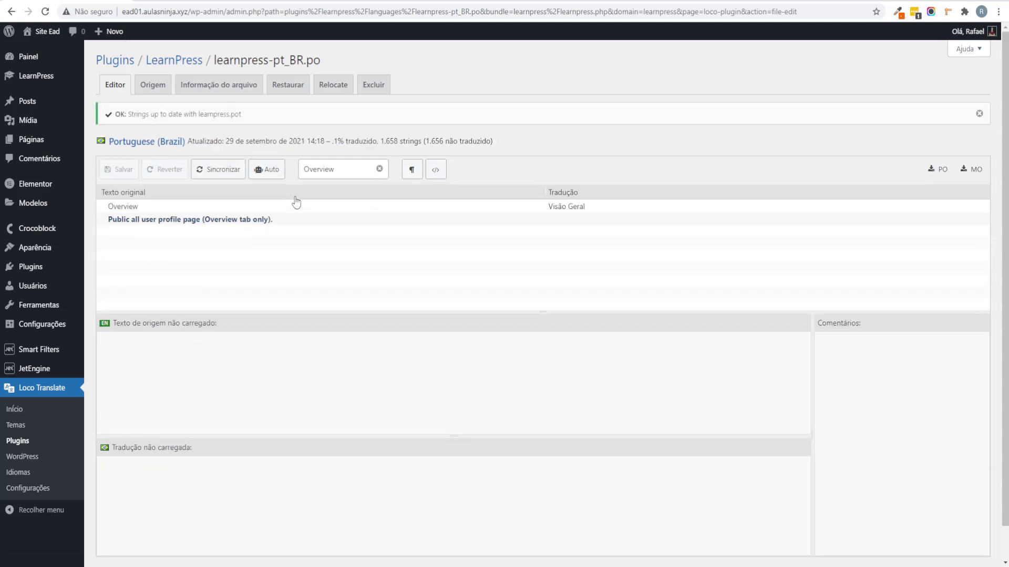
Step: Reload the course page to check Visão Geral, then translate 'buy now' as Comprar Agora and save
{"action": "key", "text": "ctrl+Tab"}
{"action": "key", "text": "F5"}
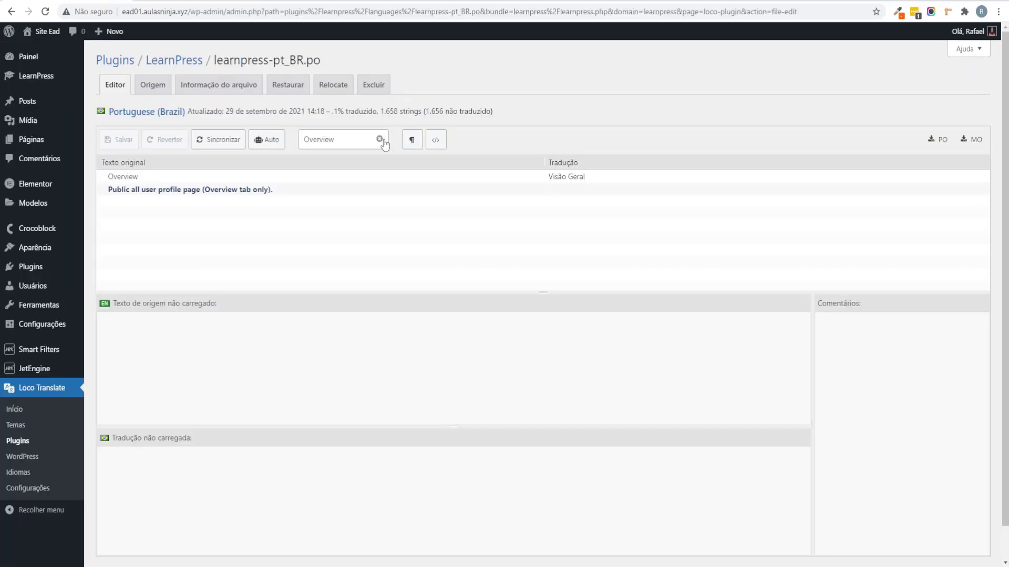
{"action": "left_click", "coordinate": [337, 148]}
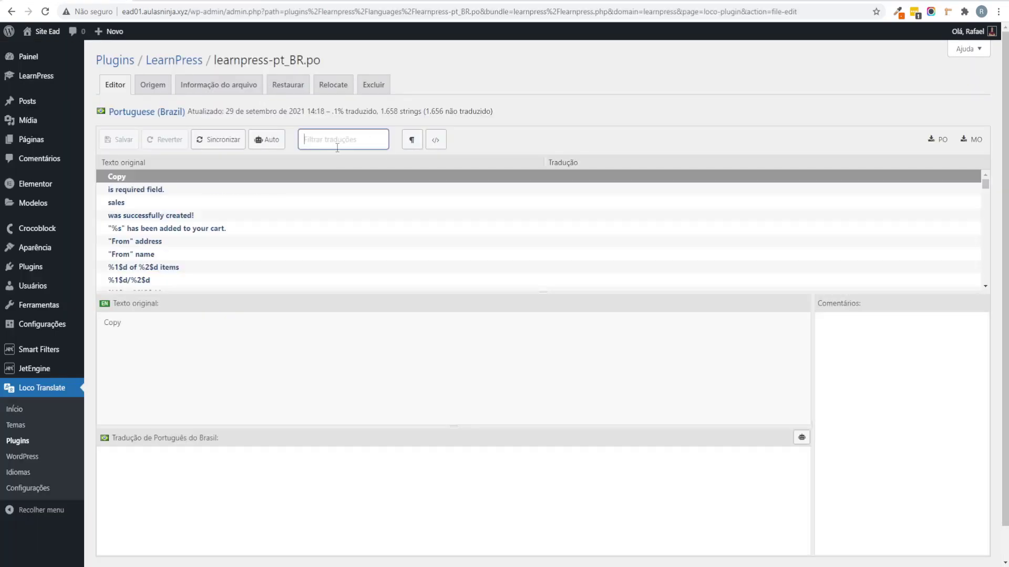
{"action": "type", "text": "buy"}
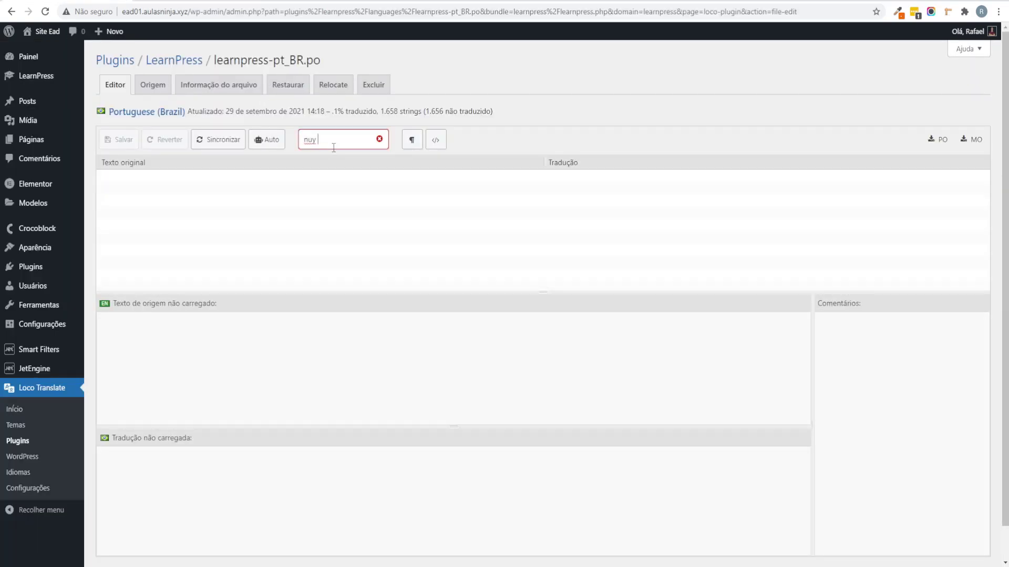
{"action": "key", "text": "BackSpace"}
{"action": "key", "text": "BackSpace"}
{"action": "key", "text": "BackSpace"}
{"action": "type", "text": "buy now"}
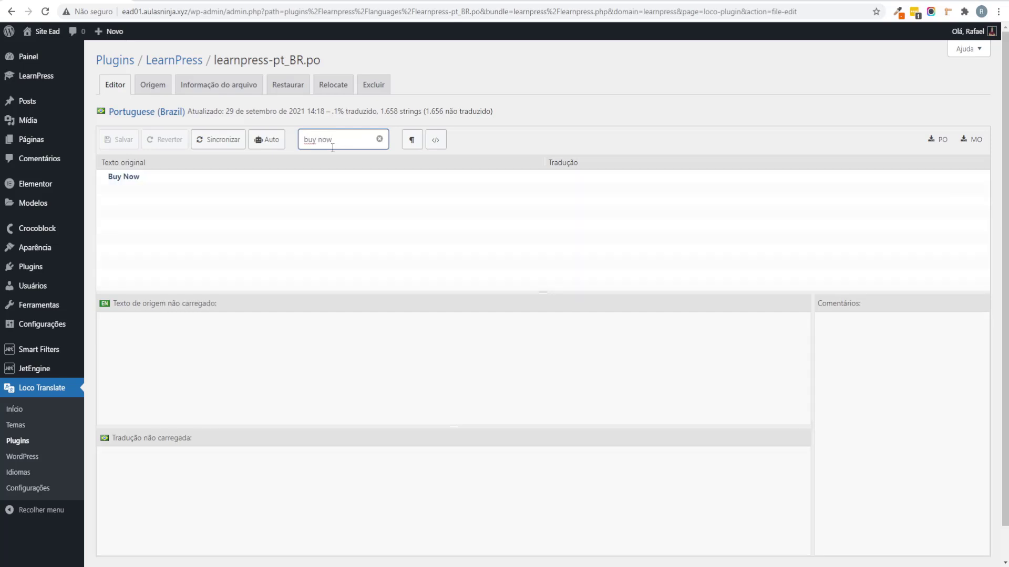
{"action": "left_click", "coordinate": [221, 181]}
{"action": "left_click", "coordinate": [169, 473]}
{"action": "type", "text": "Comprar Agora"}
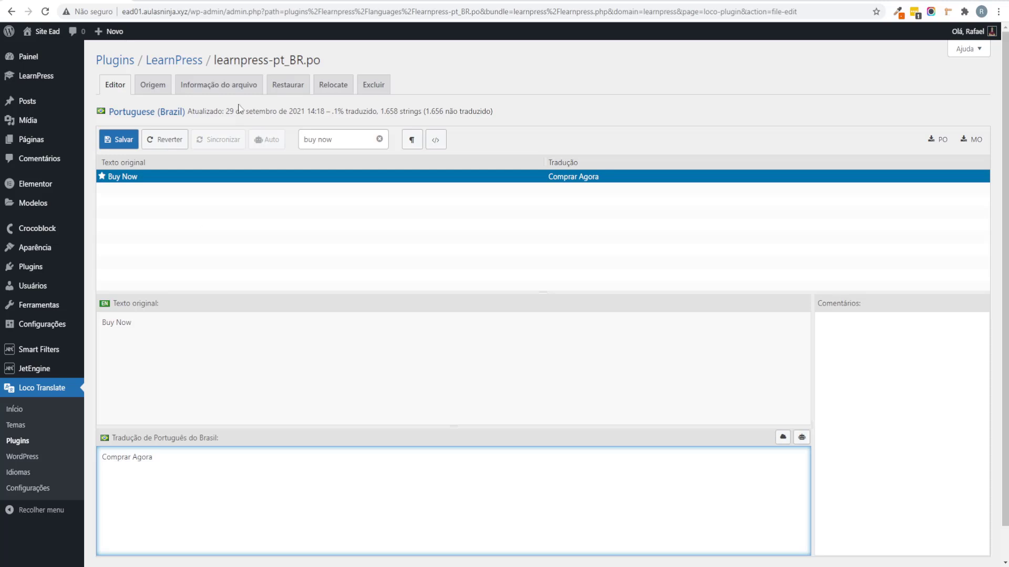
{"action": "left_click", "coordinate": [119, 140]}
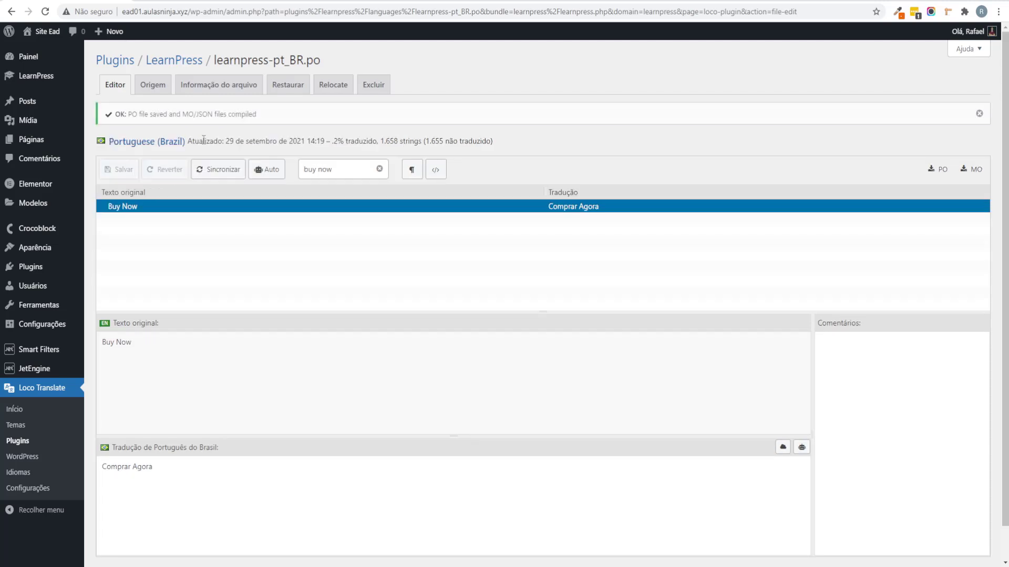
{"action": "left_click", "coordinate": [217, 170]}
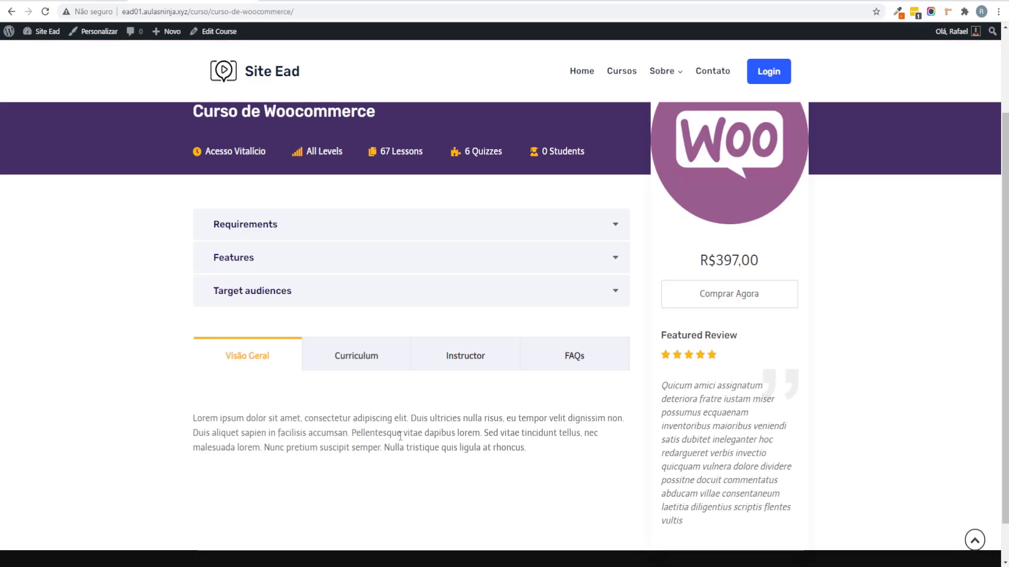
{"action": "scroll", "coordinate": [481, 375], "scroll_direction": "up", "scroll_amount": 2}
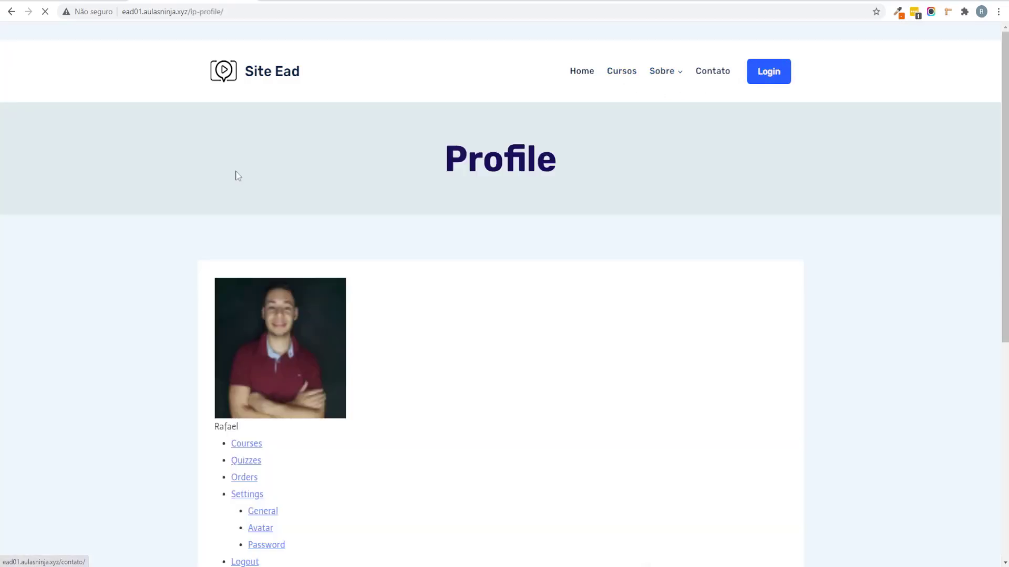
{"action": "scroll", "coordinate": [423, 187], "scroll_direction": "down", "scroll_amount": 5}
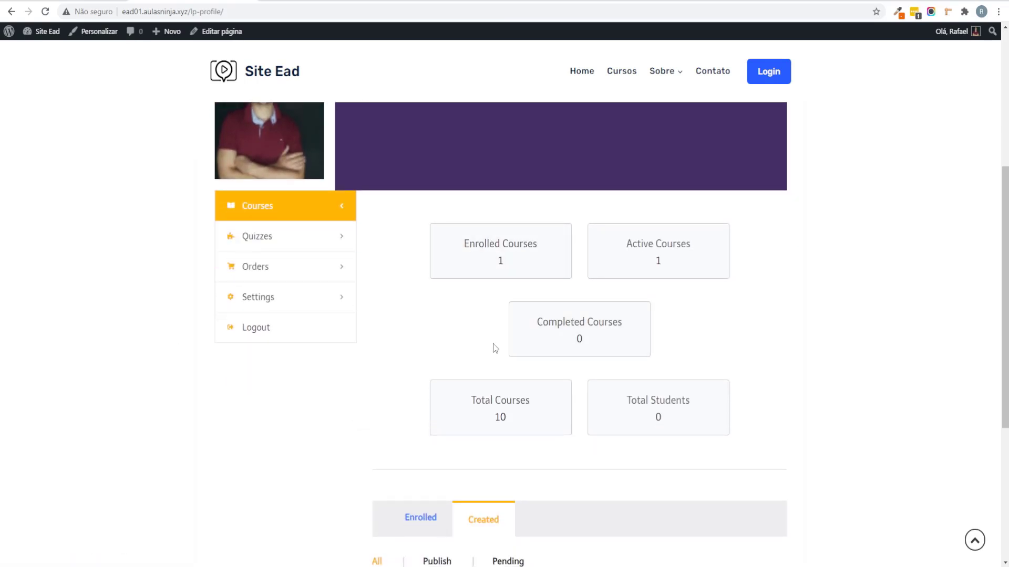
{"action": "scroll", "coordinate": [493, 345], "scroll_direction": "down", "scroll_amount": 5}
{"action": "scroll", "coordinate": [304, 346], "scroll_direction": "up", "scroll_amount": 10}
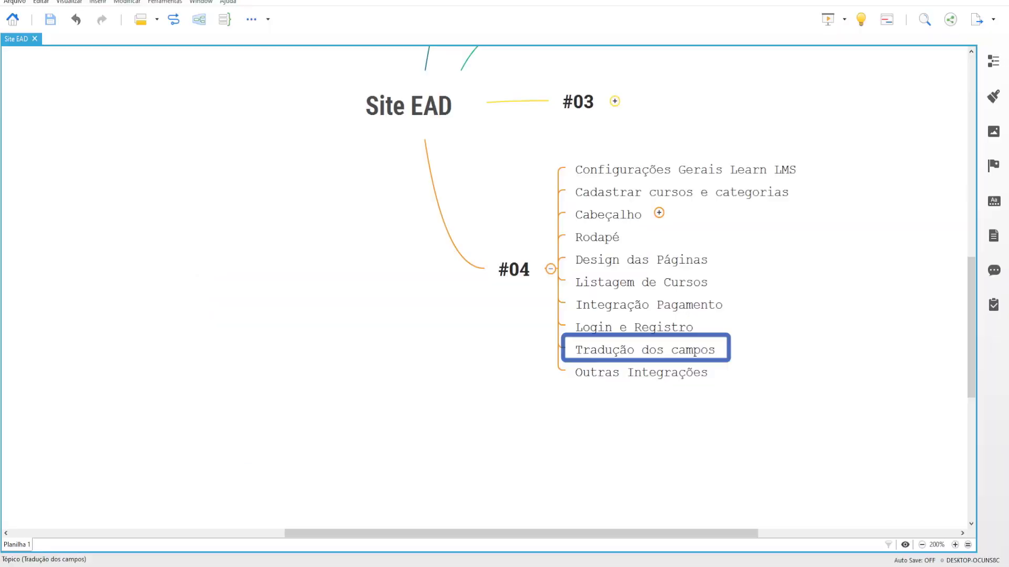
{"action": "scroll", "coordinate": [495, 434], "scroll_direction": "right", "scroll_amount": 5}
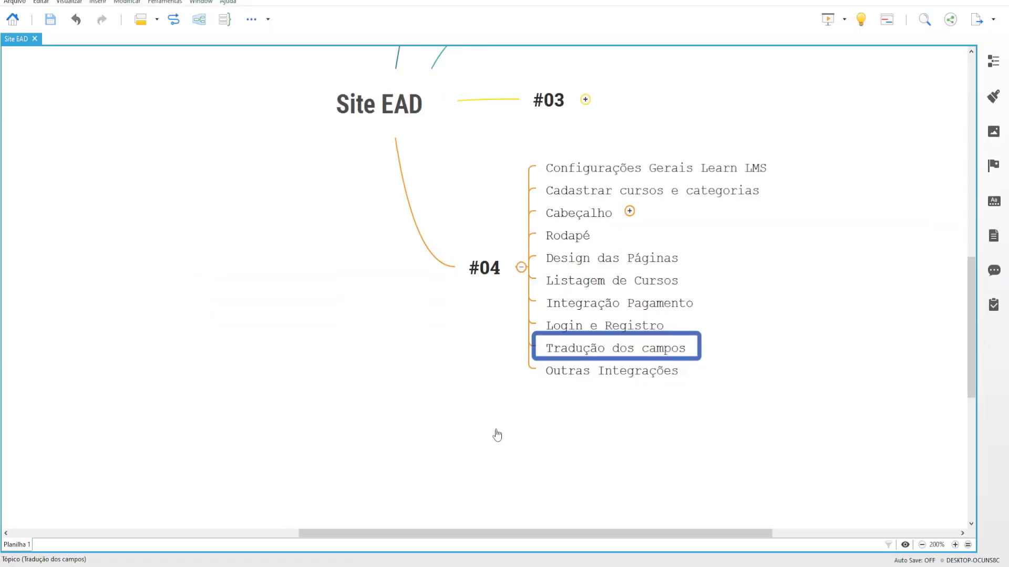
{"action": "left_click", "coordinate": [459, 383]}
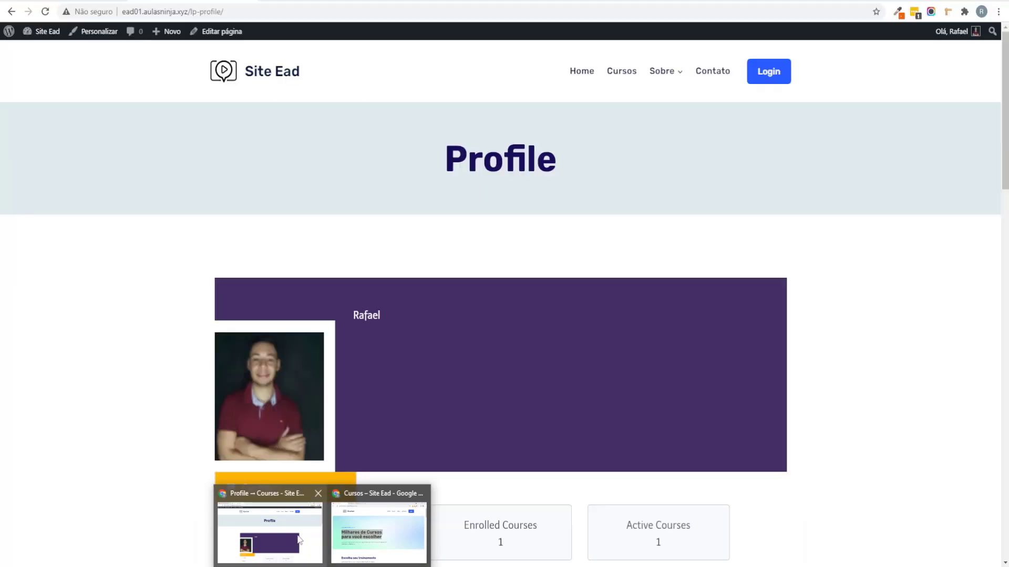
{"action": "left_click", "coordinate": [271, 525]}
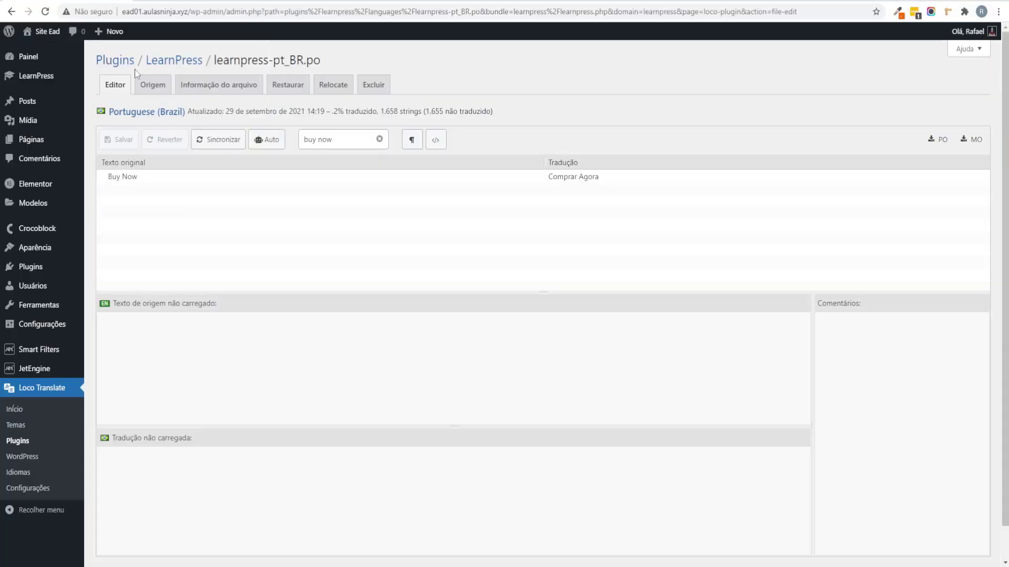
{"action": "mouse_move", "coordinate": [79, 82]}
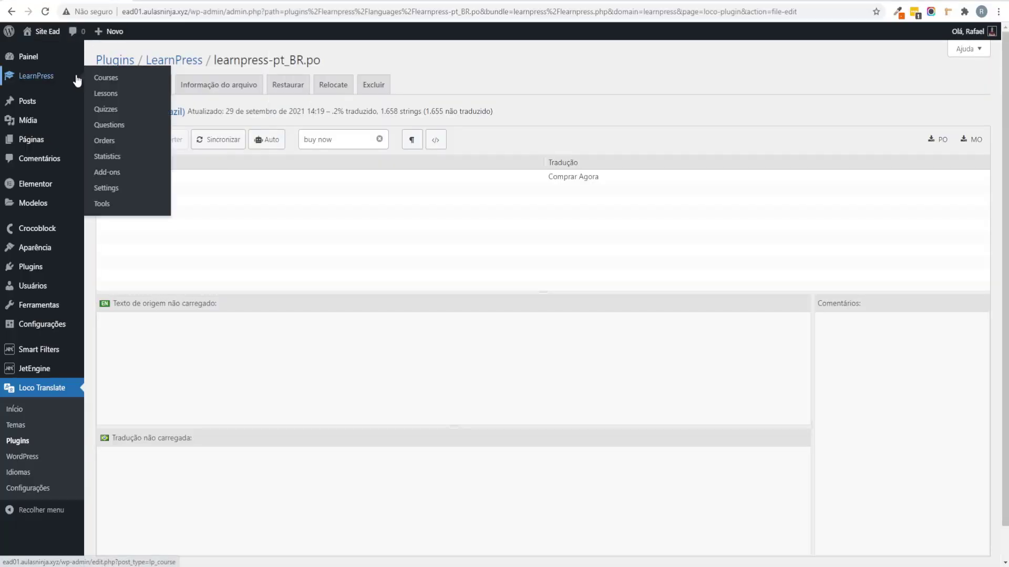
Step: Open LearnPress Add-ons and look over the Certificates and Co-instructors add-ons
{"action": "left_click", "coordinate": [129, 176]}
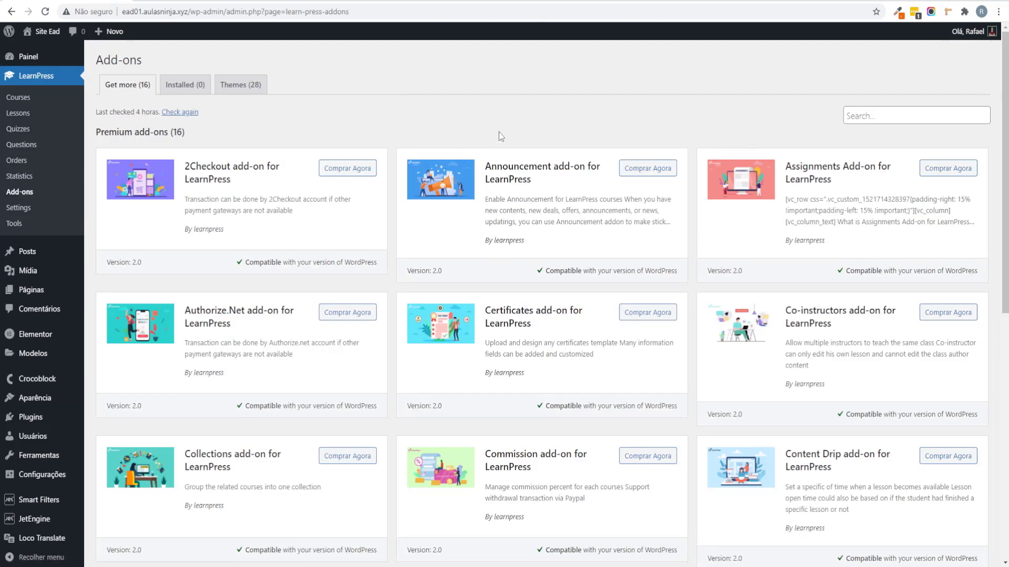
{"action": "scroll", "coordinate": [570, 178], "scroll_direction": "down", "scroll_amount": 1}
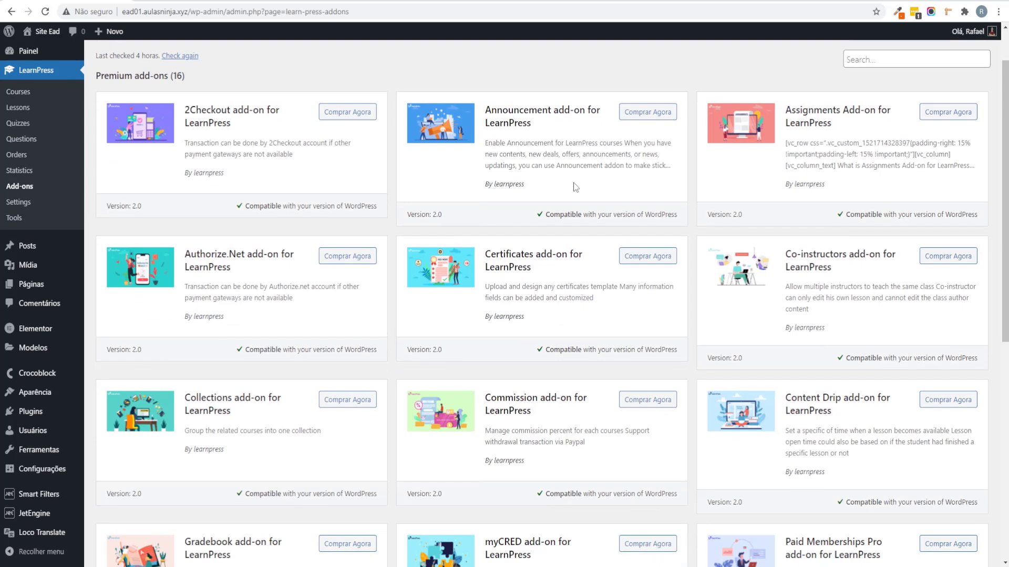
{"action": "left_click_drag", "start_coordinate": [554, 286], "coordinate": [507, 250]}
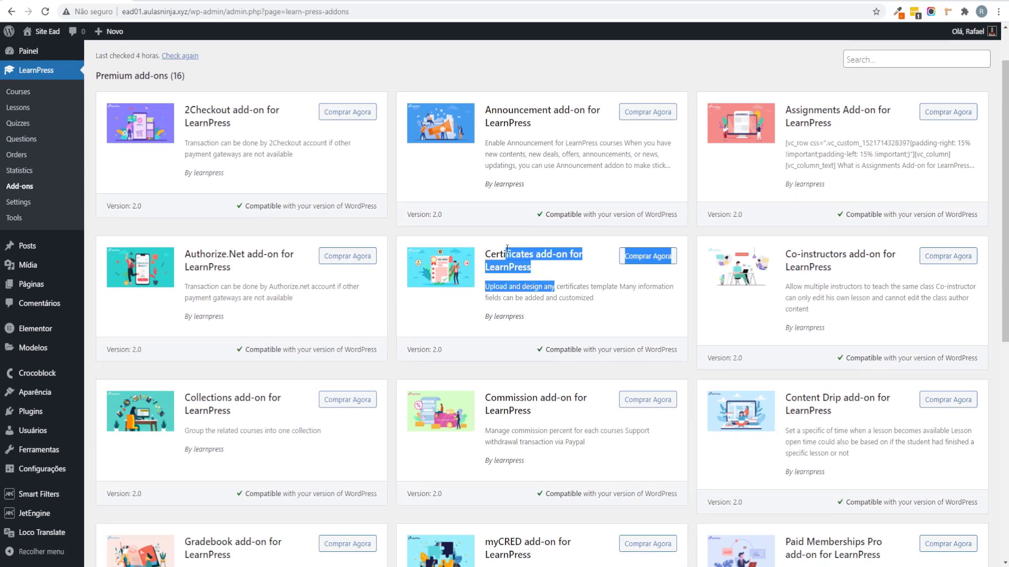
{"action": "left_click", "coordinate": [562, 284]}
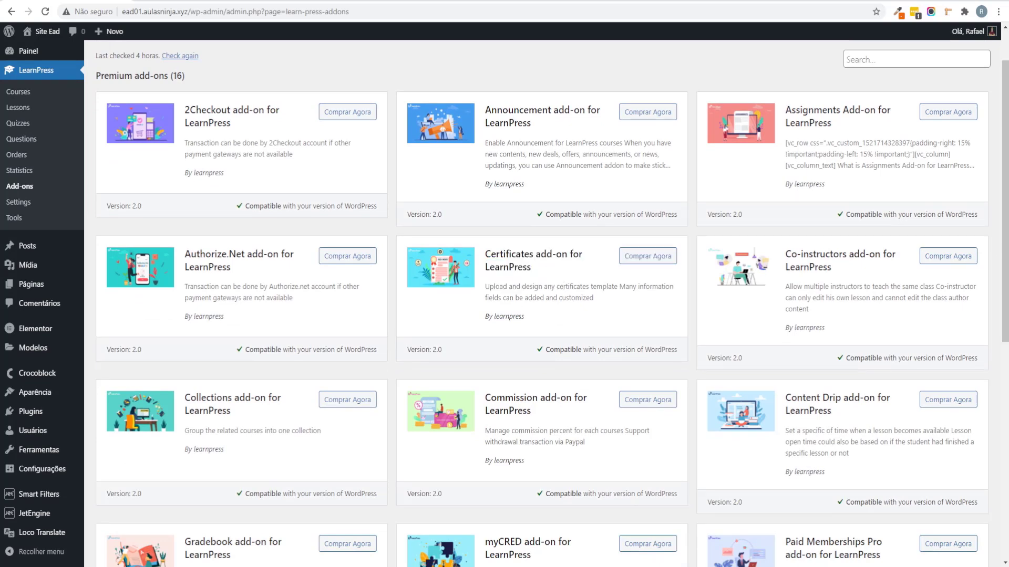
{"action": "left_click_drag", "start_coordinate": [813, 263], "coordinate": [796, 257]}
{"action": "left_click", "coordinate": [814, 278]}
Step: Browse the theme catalogue and open the Coaching and Eduma theme demos
{"action": "scroll", "coordinate": [474, 284], "scroll_direction": "down", "scroll_amount": 6}
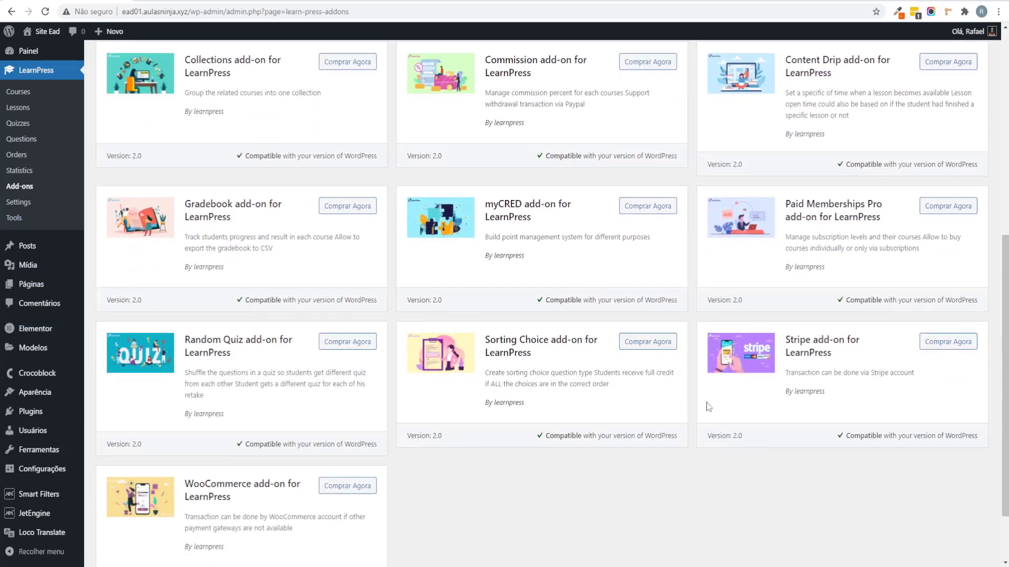
{"action": "scroll", "coordinate": [708, 407], "scroll_direction": "up", "scroll_amount": 2}
{"action": "scroll", "coordinate": [646, 243], "scroll_direction": "up", "scroll_amount": 5}
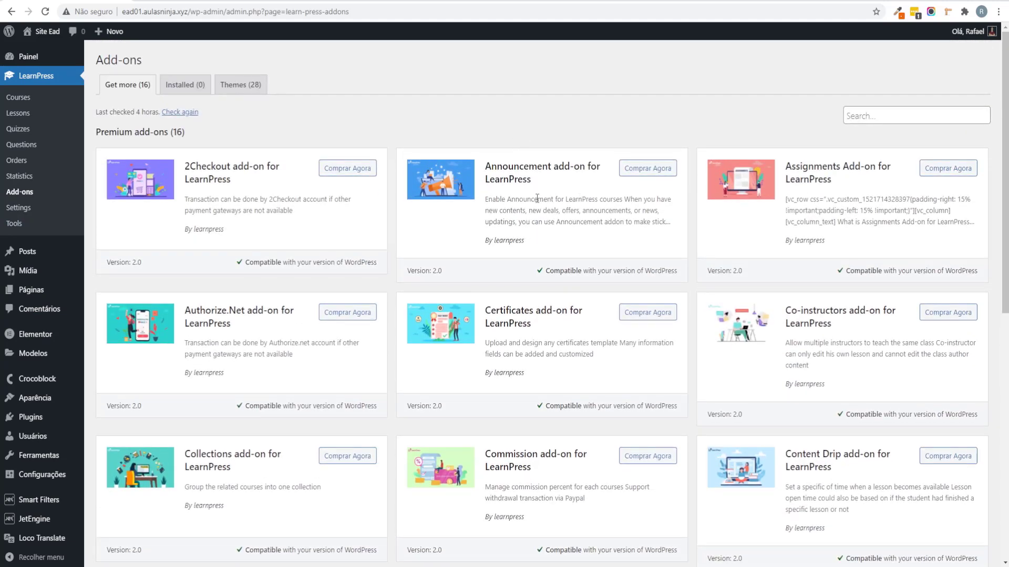
{"action": "scroll", "coordinate": [515, 257], "scroll_direction": "down", "scroll_amount": 9}
{"action": "scroll", "coordinate": [503, 276], "scroll_direction": "up", "scroll_amount": 9}
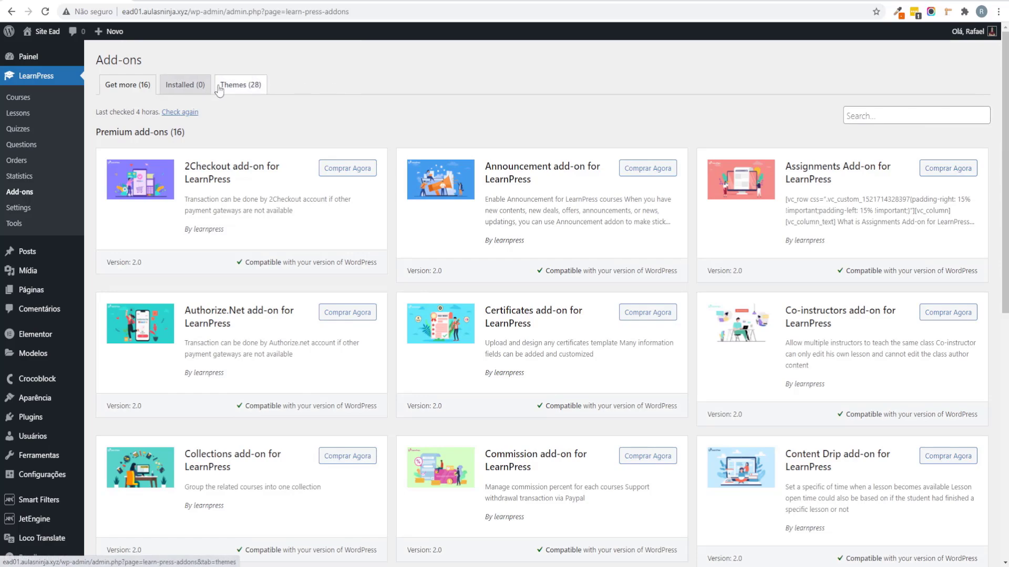
{"action": "scroll", "coordinate": [226, 173], "scroll_direction": "down", "scroll_amount": 3}
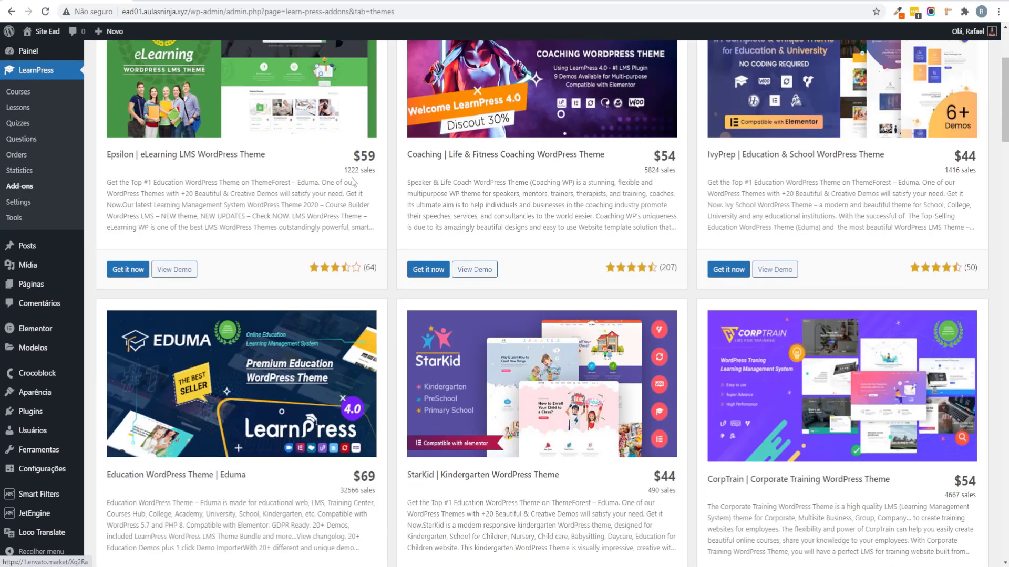
{"action": "scroll", "coordinate": [520, 215], "scroll_direction": "up", "scroll_amount": 3}
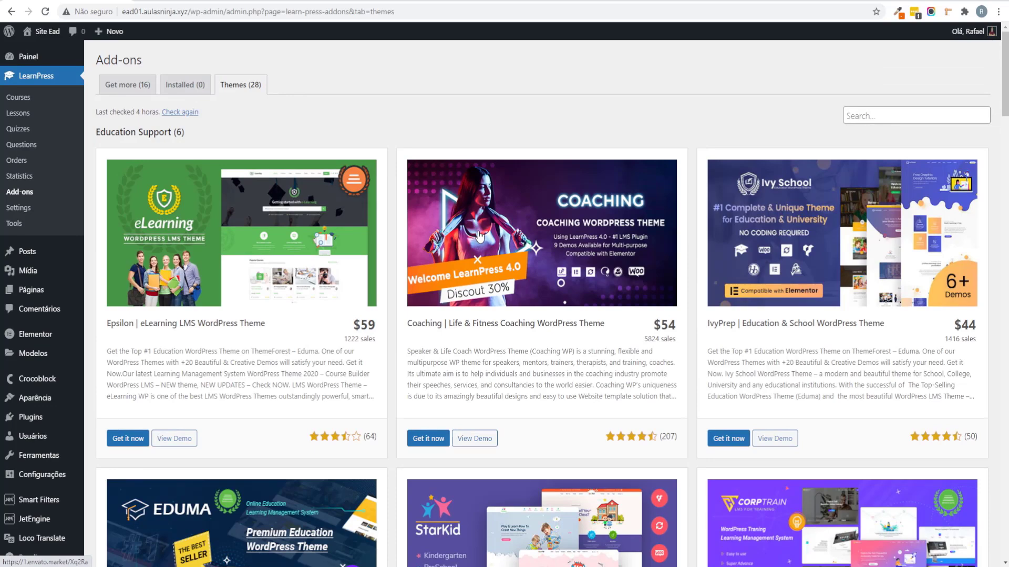
{"action": "scroll", "coordinate": [479, 239], "scroll_direction": "down", "scroll_amount": 3}
{"action": "scroll", "coordinate": [480, 244], "scroll_direction": "up", "scroll_amount": 1}
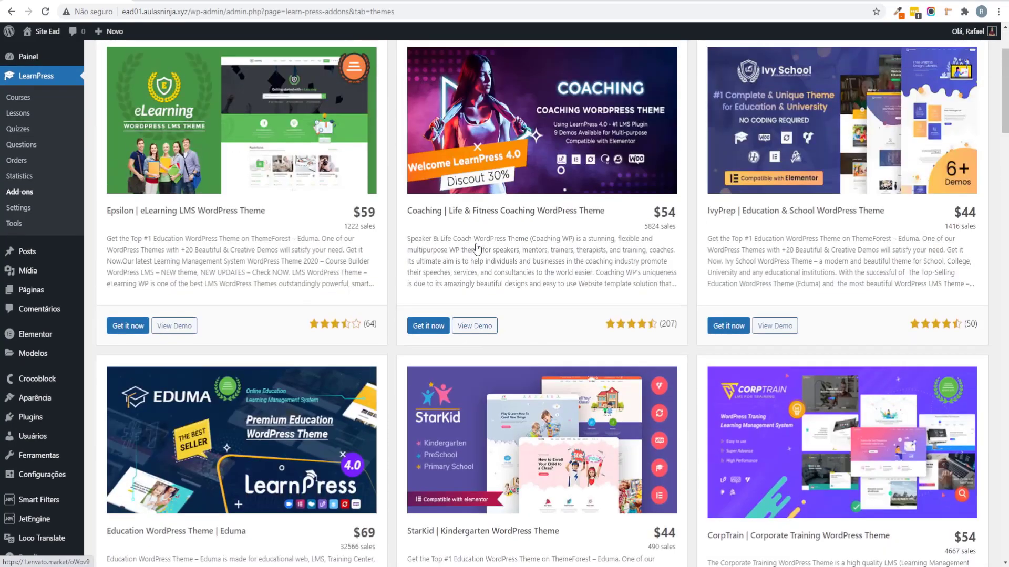
{"action": "left_click", "coordinate": [478, 330]}
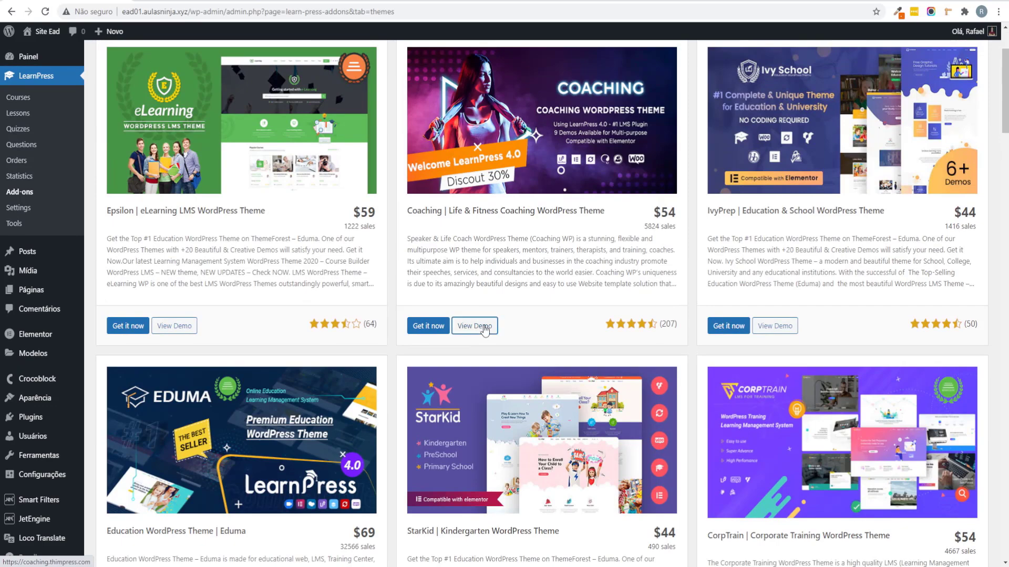
{"action": "scroll", "coordinate": [340, 204], "scroll_direction": "down", "scroll_amount": 4}
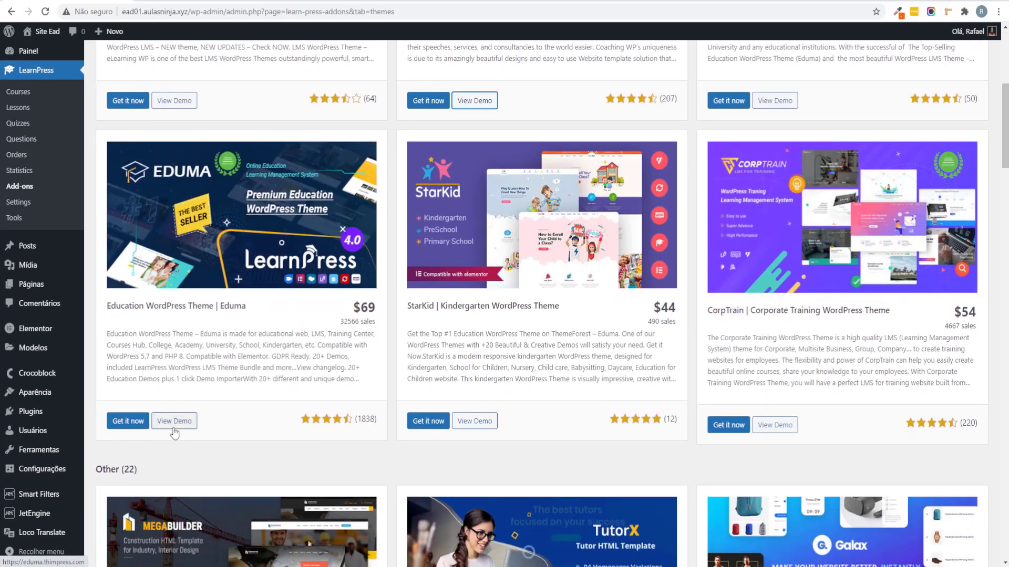
{"action": "left_click", "coordinate": [174, 420]}
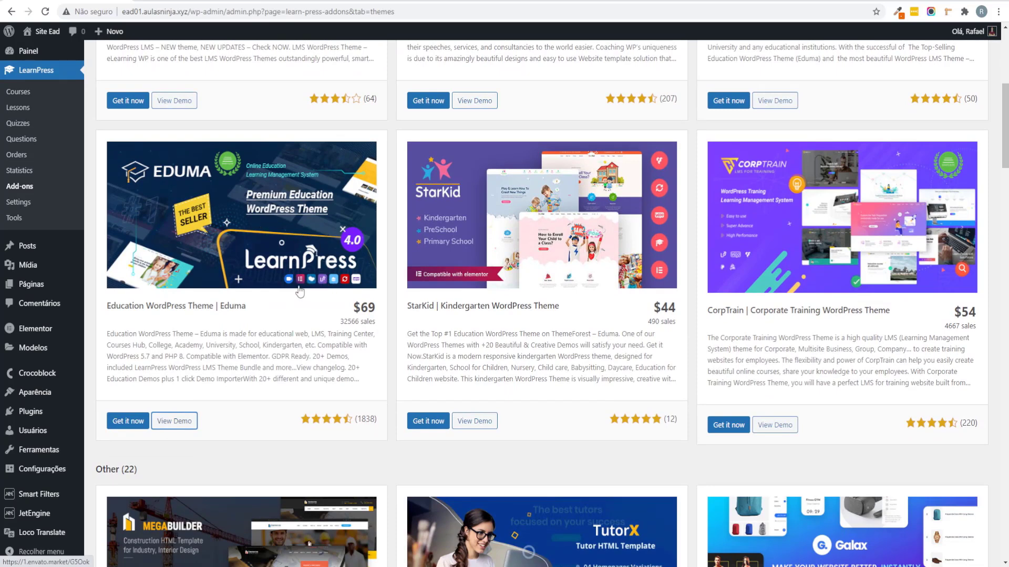
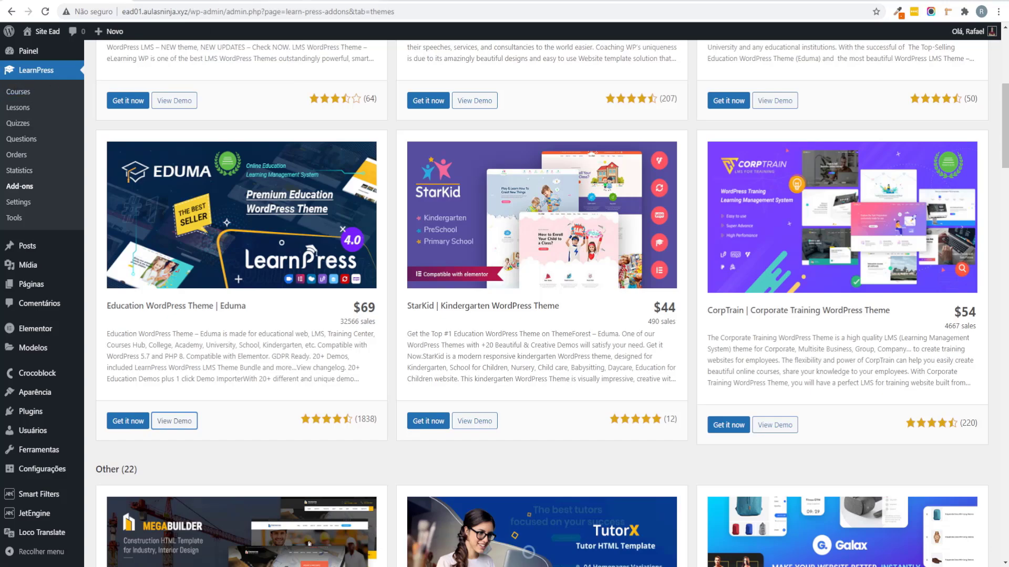
Step: Open the Demo Elegant site from the Eduma demos list and advance its hero slider
{"action": "scroll", "coordinate": [647, 344], "scroll_direction": "down", "scroll_amount": 10}
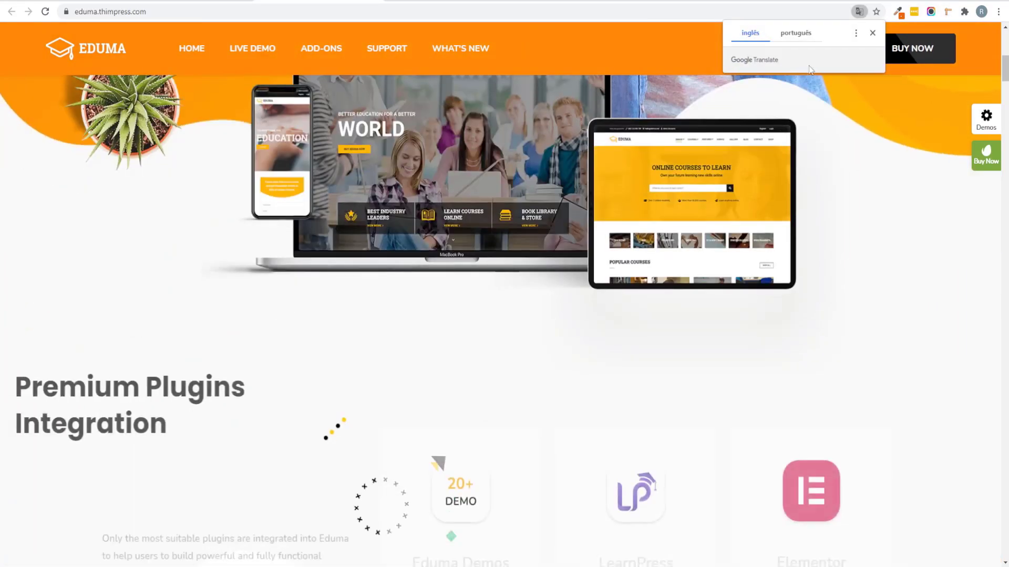
{"action": "scroll", "coordinate": [808, 126], "scroll_direction": "down", "scroll_amount": 3}
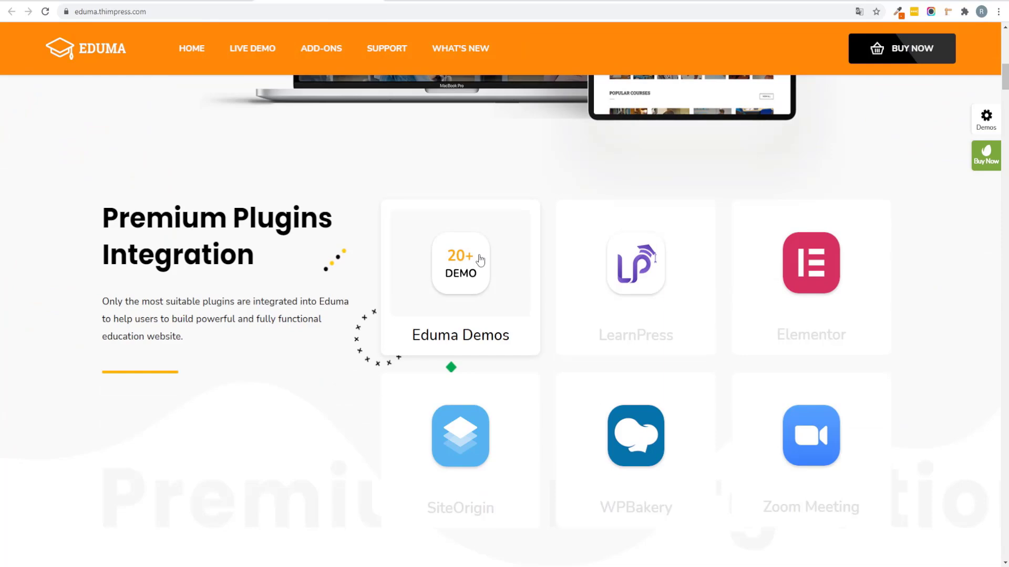
{"action": "left_click", "coordinate": [464, 286]}
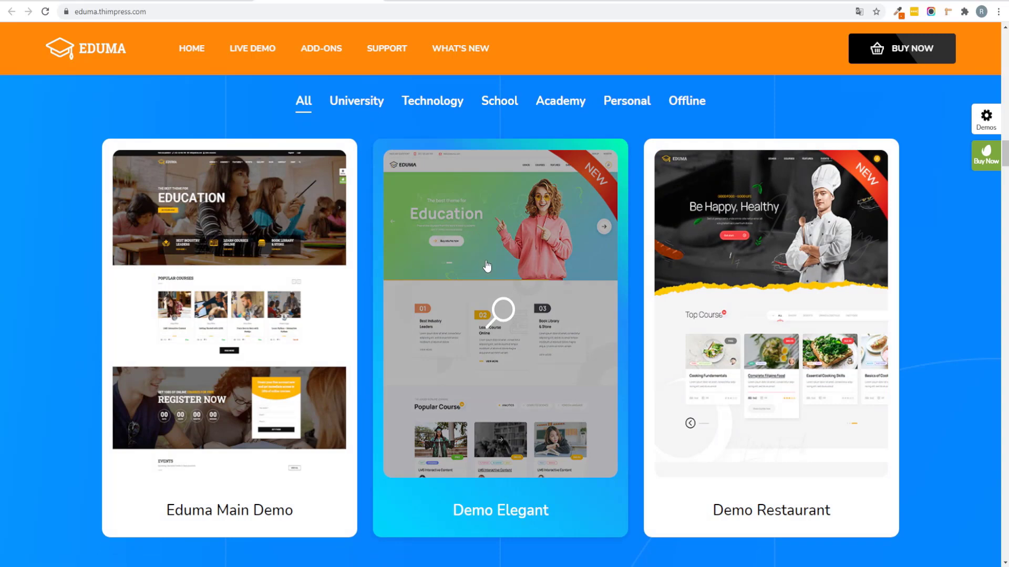
{"action": "left_click", "coordinate": [486, 263]}
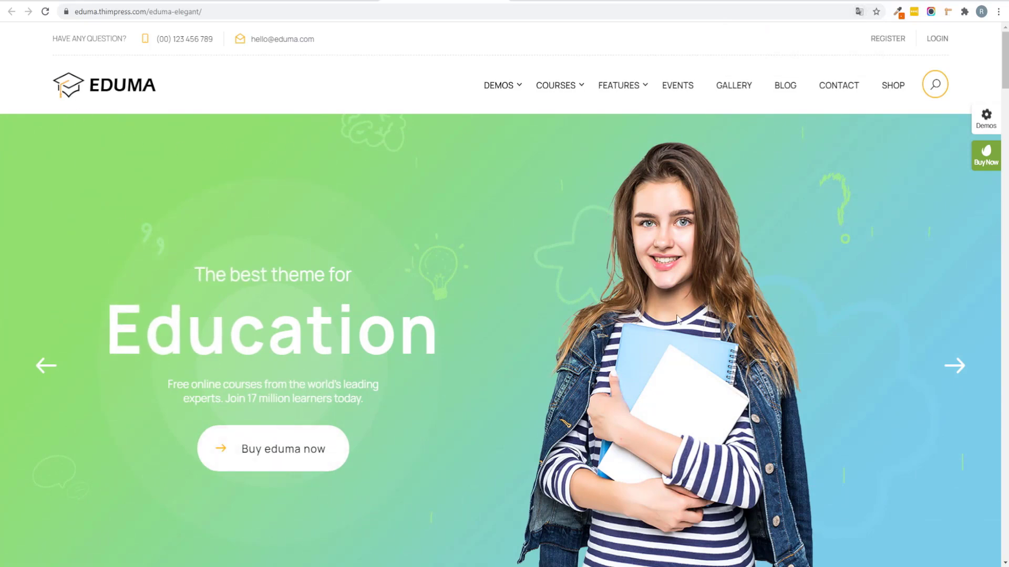
{"action": "left_click", "coordinate": [961, 377]}
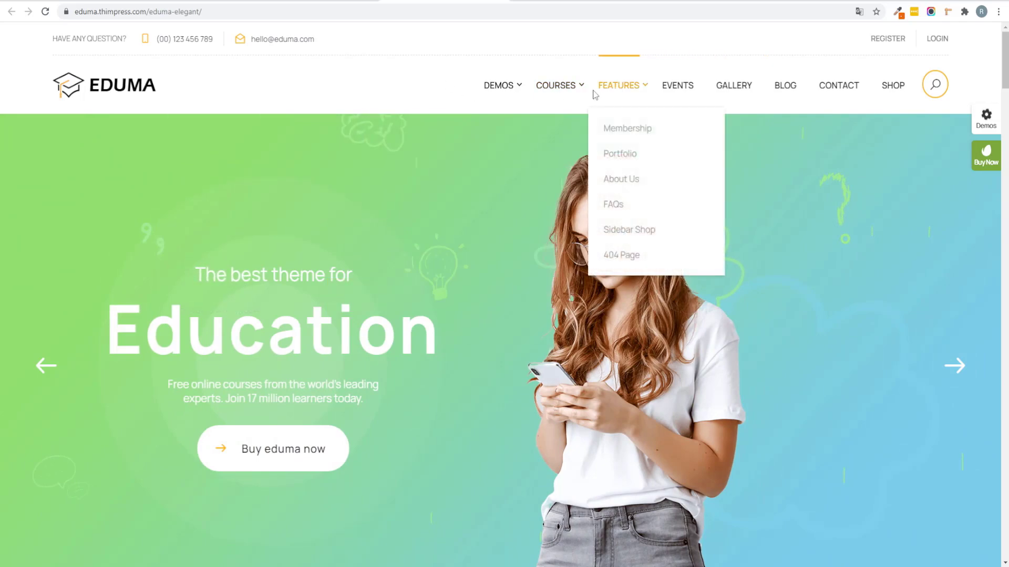
{"action": "mouse_move", "coordinate": [571, 87]}
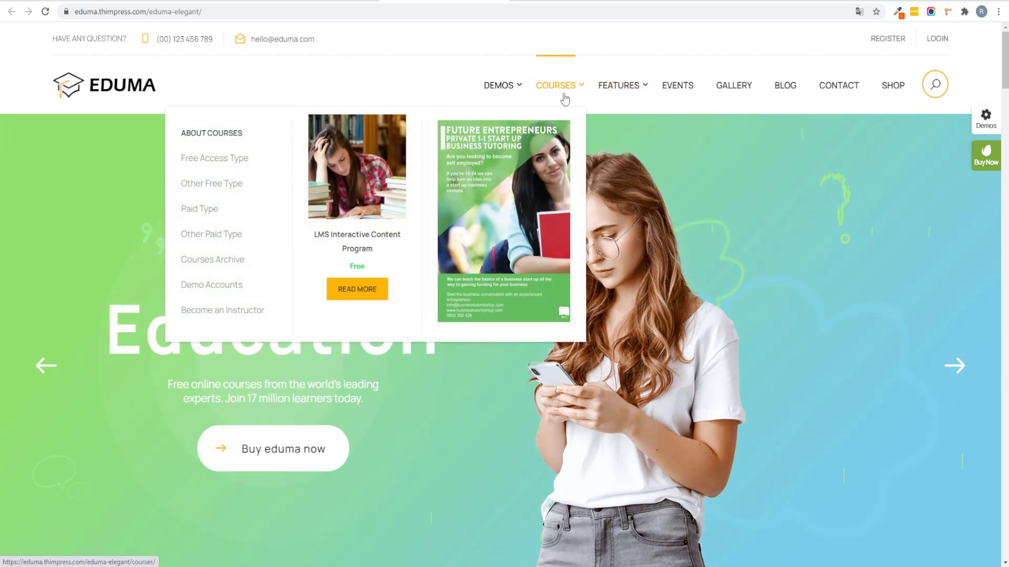
Step: Scroll through the Demo Elegant page to review its sections
{"action": "scroll", "coordinate": [769, 287], "scroll_direction": "down", "scroll_amount": 10}
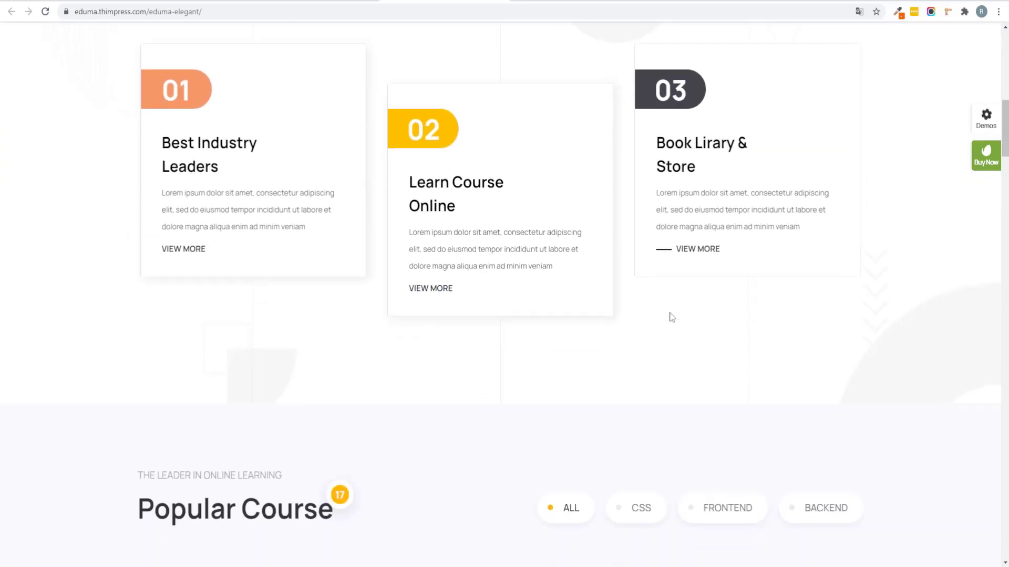
{"action": "scroll", "coordinate": [671, 316], "scroll_direction": "down", "scroll_amount": 5}
{"action": "scroll", "coordinate": [810, 230], "scroll_direction": "down", "scroll_amount": 5}
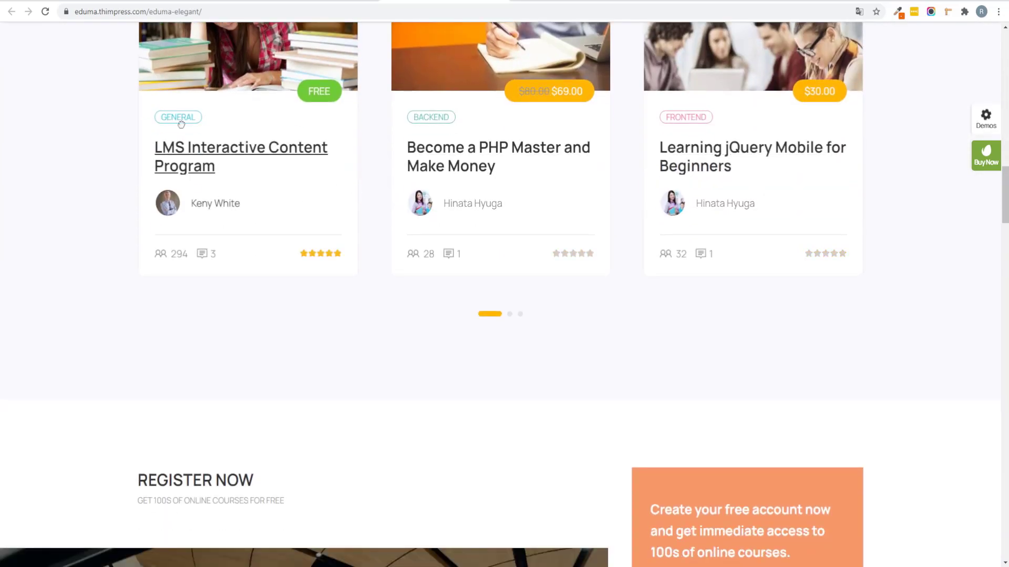
{"action": "scroll", "coordinate": [198, 213], "scroll_direction": "down", "scroll_amount": 4}
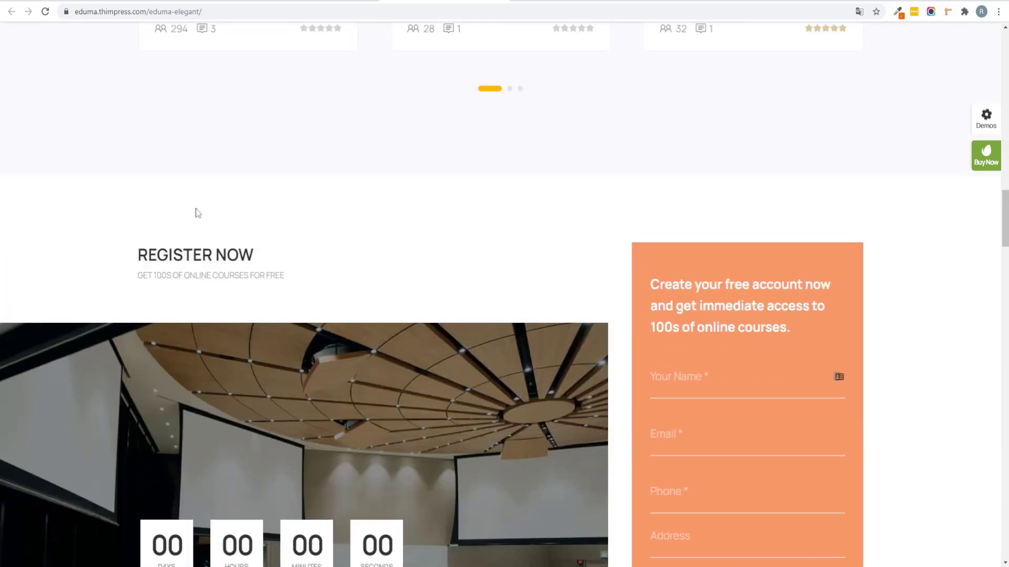
{"action": "scroll", "coordinate": [198, 213], "scroll_direction": "down", "scroll_amount": 17}
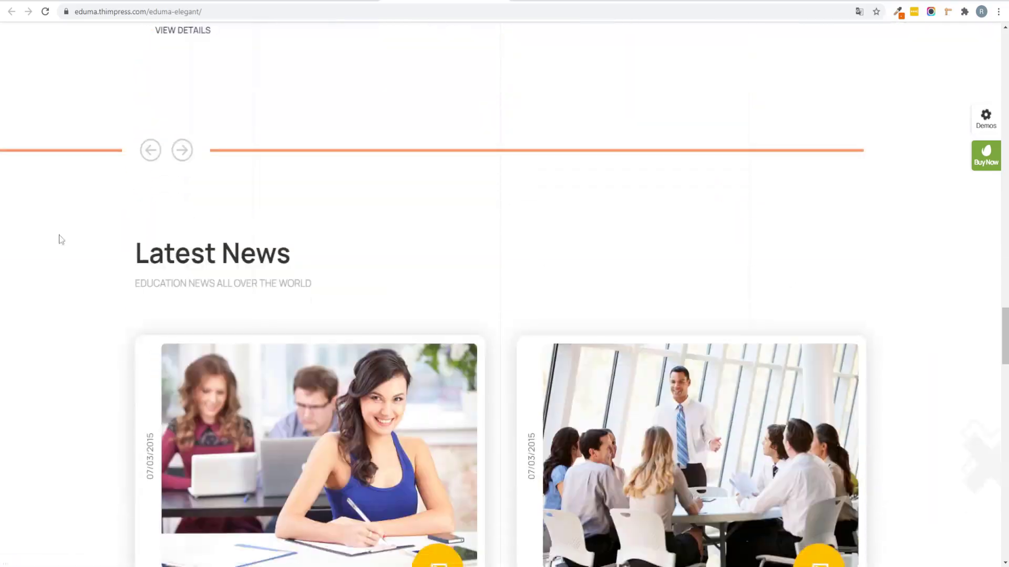
{"action": "scroll", "coordinate": [59, 240], "scroll_direction": "down", "scroll_amount": 3}
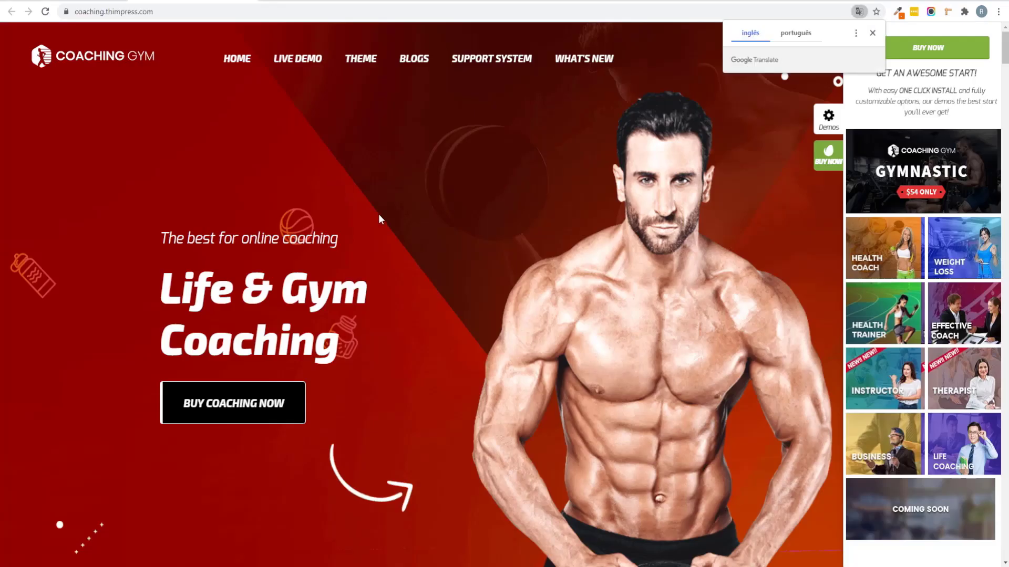
{"action": "scroll", "coordinate": [379, 217], "scroll_direction": "down", "scroll_amount": 15}
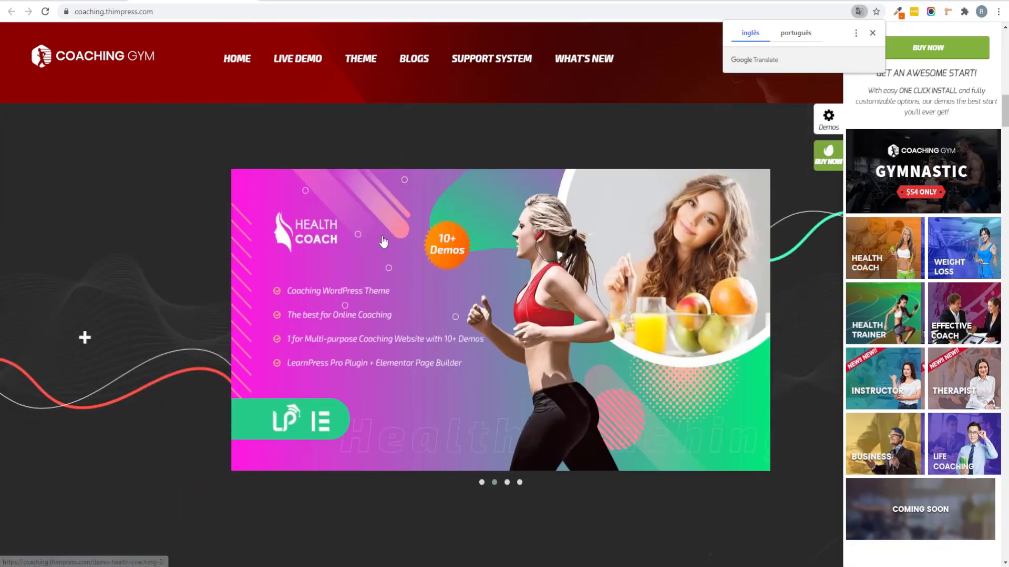
{"action": "scroll", "coordinate": [383, 242], "scroll_direction": "down", "scroll_amount": 4}
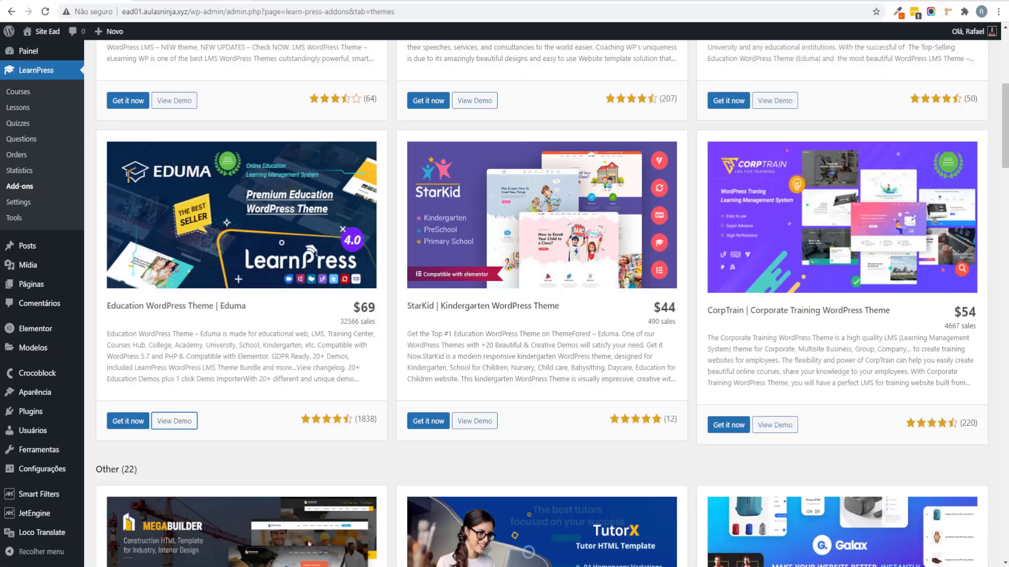
{"action": "scroll", "coordinate": [160, 308], "scroll_direction": "up", "scroll_amount": 4}
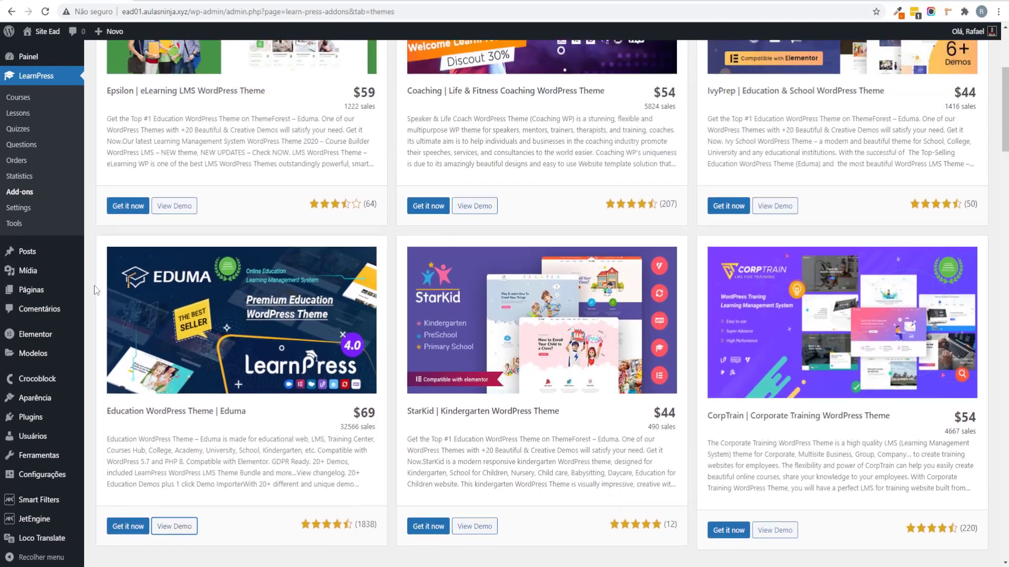
{"action": "scroll", "coordinate": [281, 344], "scroll_direction": "up", "scroll_amount": 3}
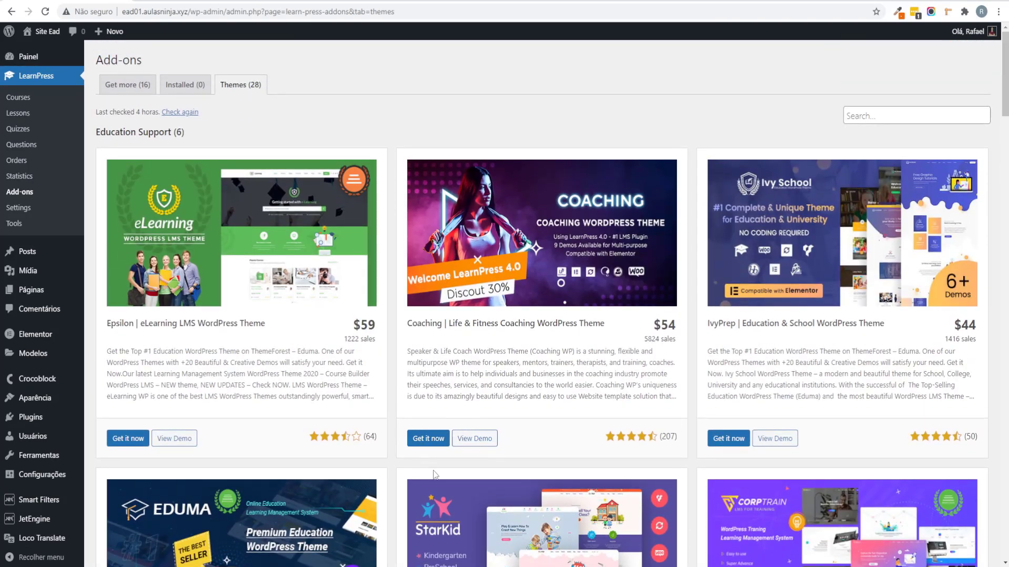
{"action": "scroll", "coordinate": [434, 474], "scroll_direction": "down", "scroll_amount": 9}
{"action": "scroll", "coordinate": [329, 314], "scroll_direction": "up", "scroll_amount": 1}
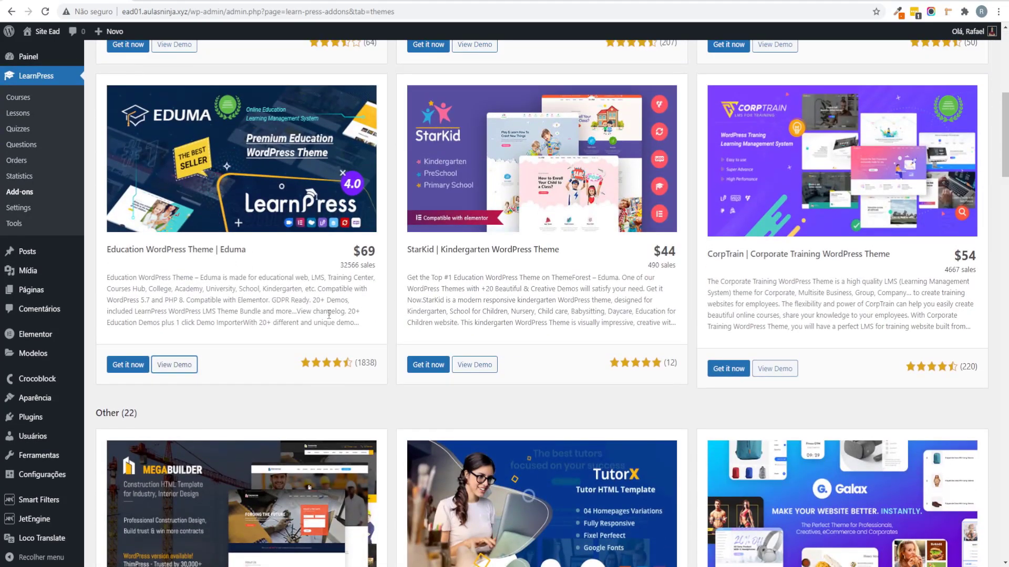
{"action": "left_click_drag", "start_coordinate": [357, 256], "coordinate": [420, 158]}
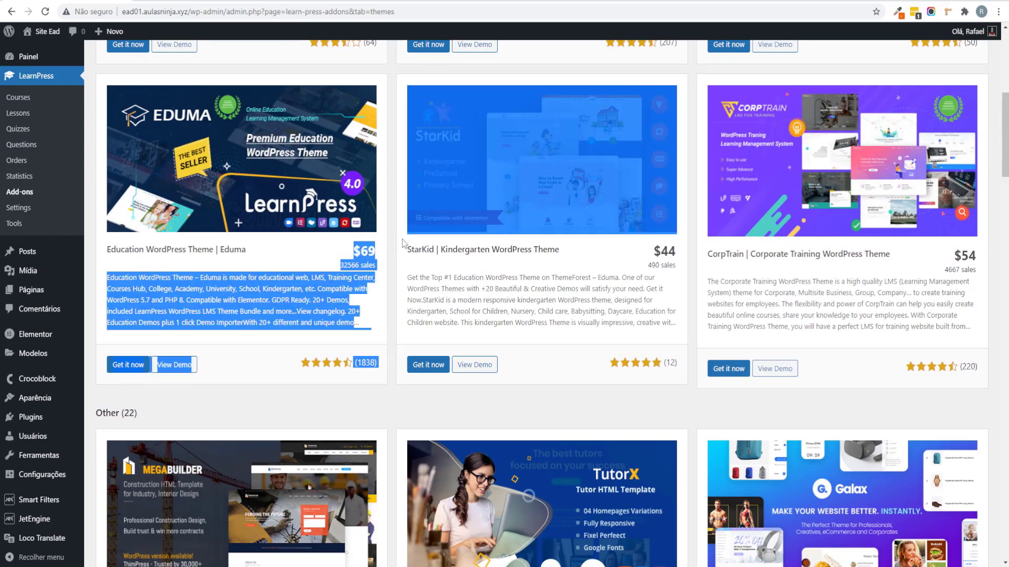
{"action": "left_click", "coordinate": [383, 252]}
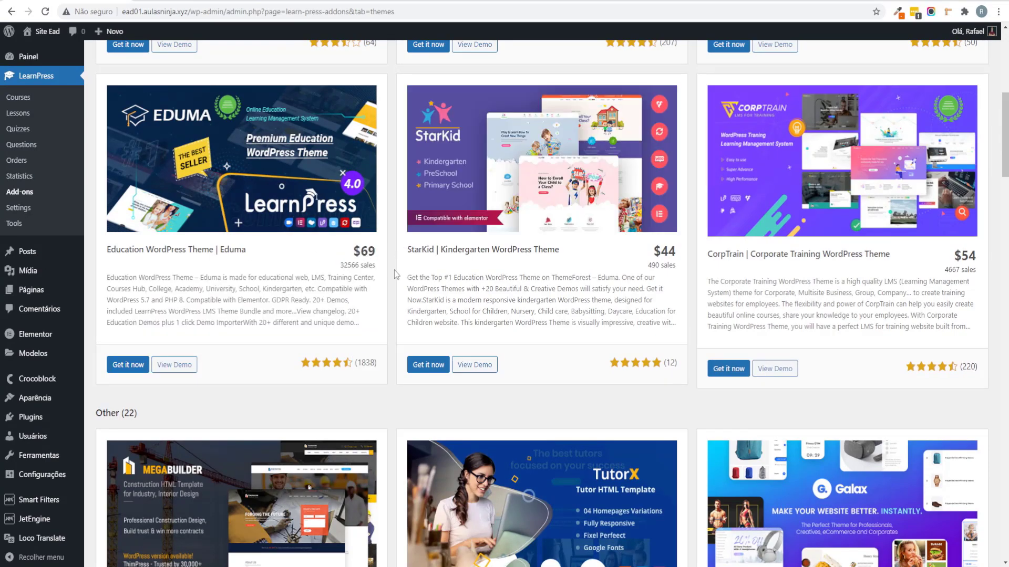
{"action": "scroll", "coordinate": [388, 287], "scroll_direction": "down", "scroll_amount": 8}
{"action": "scroll", "coordinate": [389, 288], "scroll_direction": "up", "scroll_amount": 2}
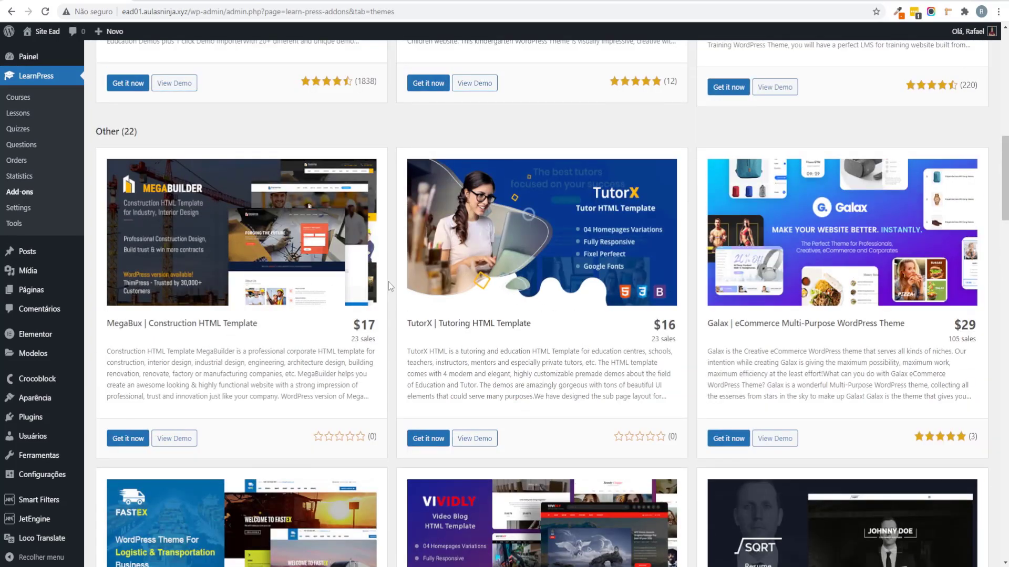
{"action": "scroll", "coordinate": [390, 282], "scroll_direction": "up", "scroll_amount": 3}
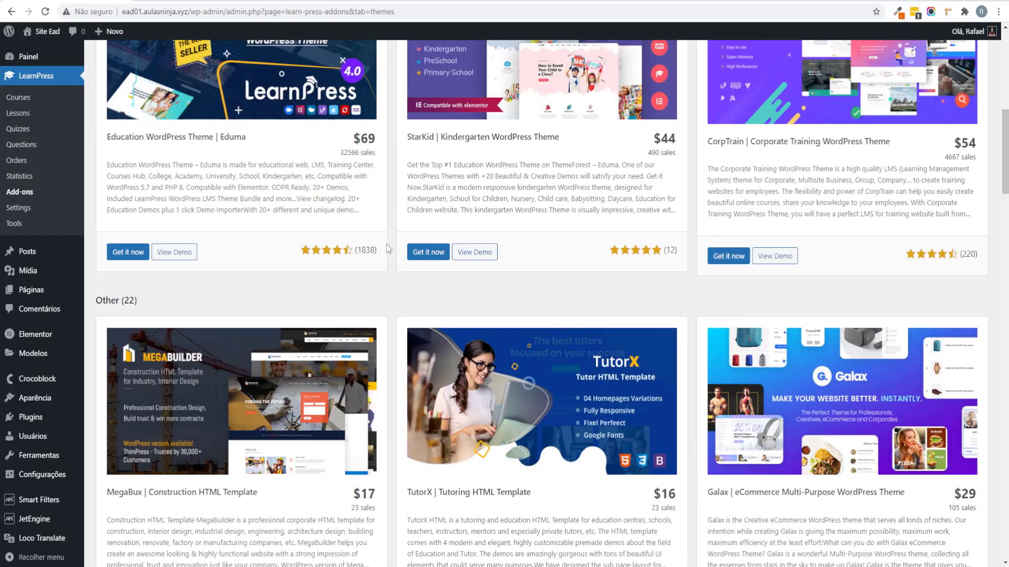
{"action": "scroll", "coordinate": [386, 246], "scroll_direction": "down", "scroll_amount": 17}
{"action": "scroll", "coordinate": [396, 253], "scroll_direction": "down", "scroll_amount": 12}
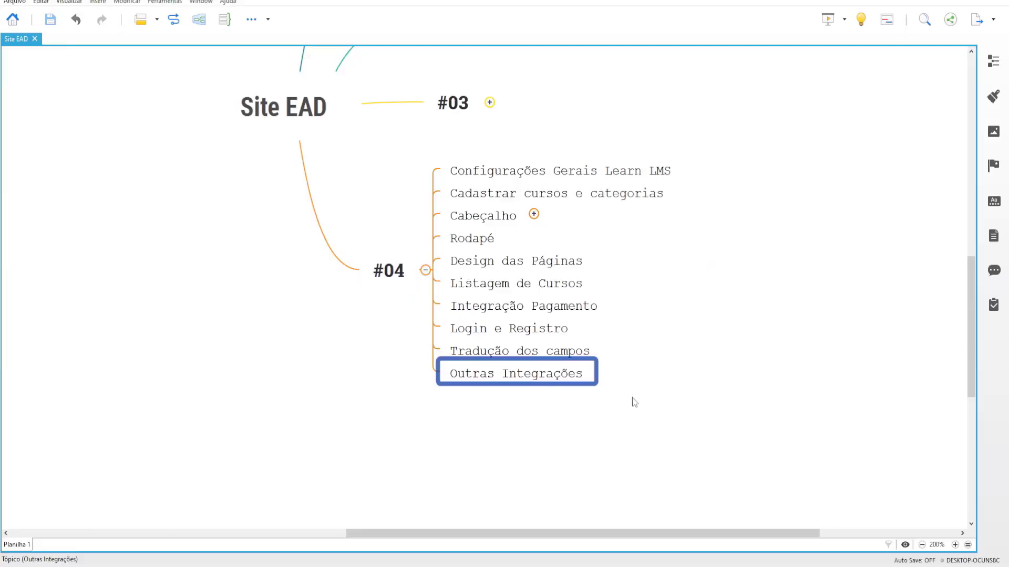
Step: Collapse the #04 branch of the mind map and save the map
{"action": "left_click_drag", "start_coordinate": [634, 403], "coordinate": [363, 157]}
{"action": "left_click", "coordinate": [412, 220]}
{"action": "left_click", "coordinate": [426, 270]}
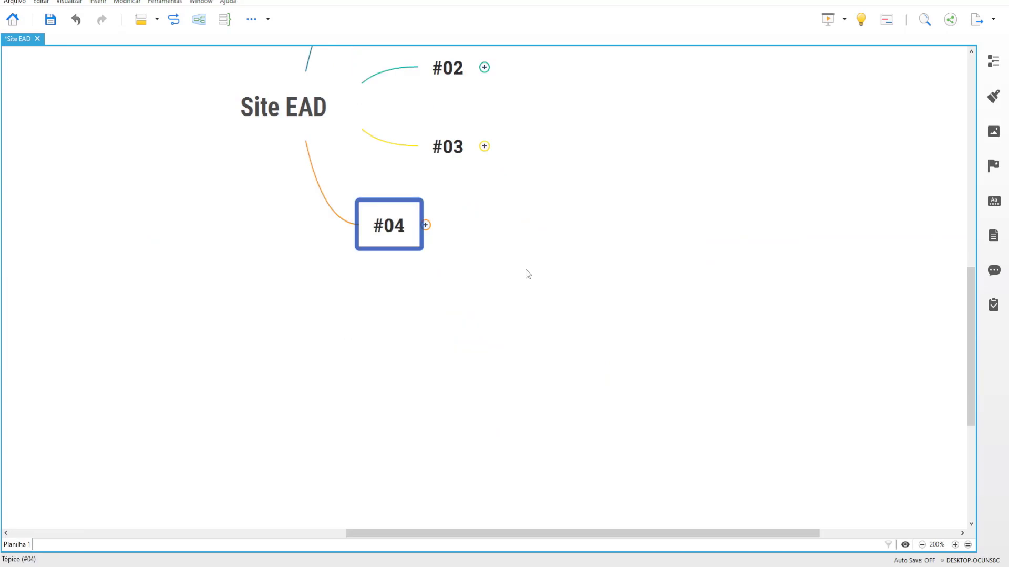
{"action": "left_click", "coordinate": [714, 289]}
{"action": "key", "text": "ctrl+s"}
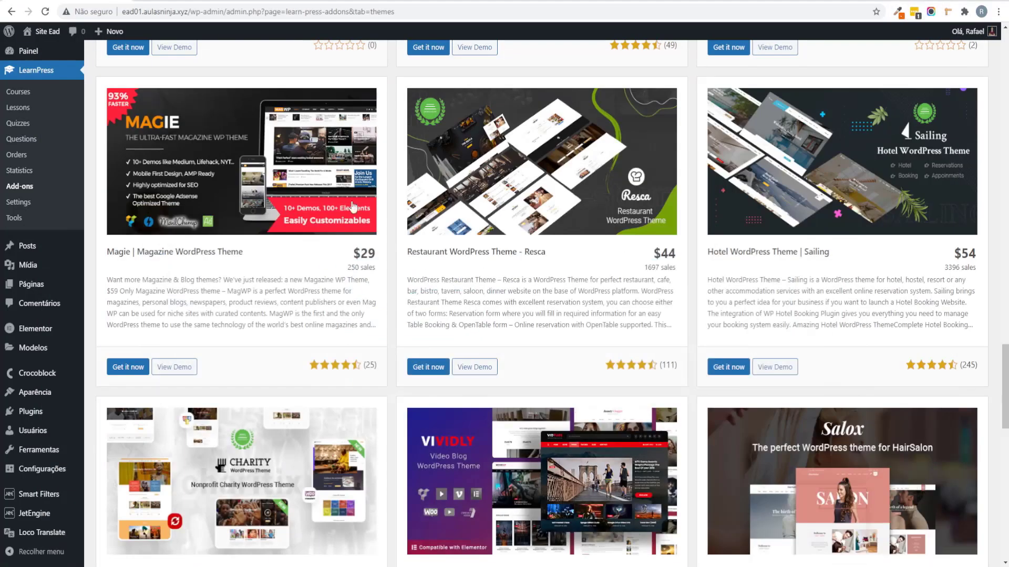
{"action": "scroll", "coordinate": [541, 294], "scroll_direction": "up", "scroll_amount": 12}
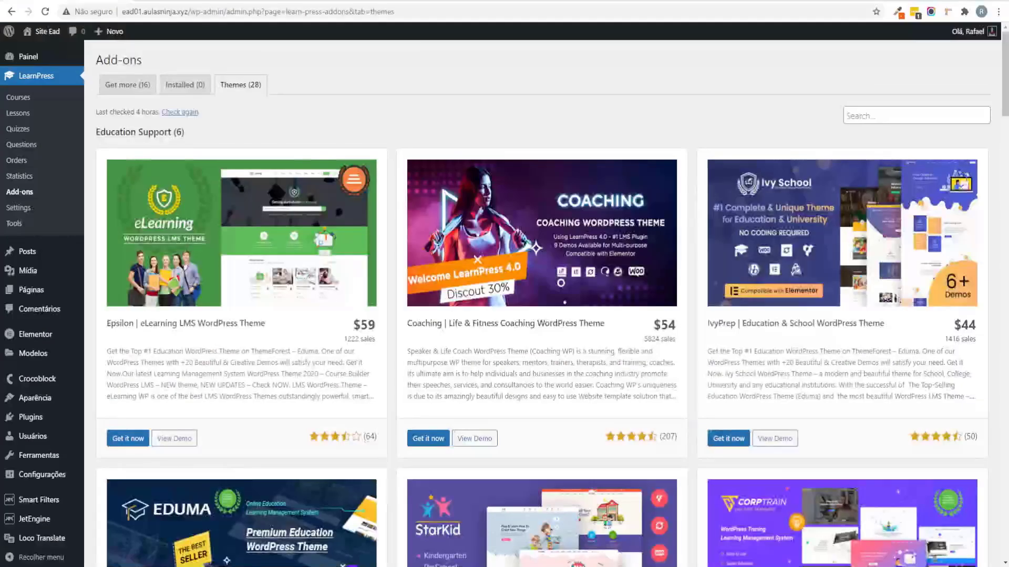
Step: Copy the site address and load it in a new private browsing window
{"action": "left_click_drag", "start_coordinate": [191, 11], "coordinate": [122, 11]}
{"action": "key", "text": "ctrl+c"}
{"action": "left_click", "coordinate": [998, 11]}
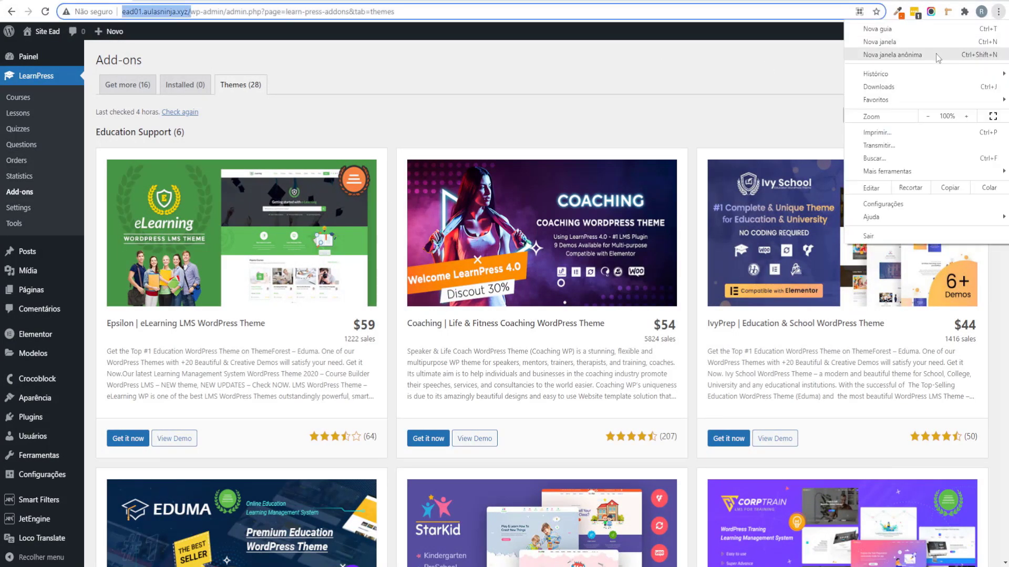
{"action": "left_click", "coordinate": [935, 53]}
{"action": "key", "text": "ctrl+v"}
{"action": "key", "text": "Return"}
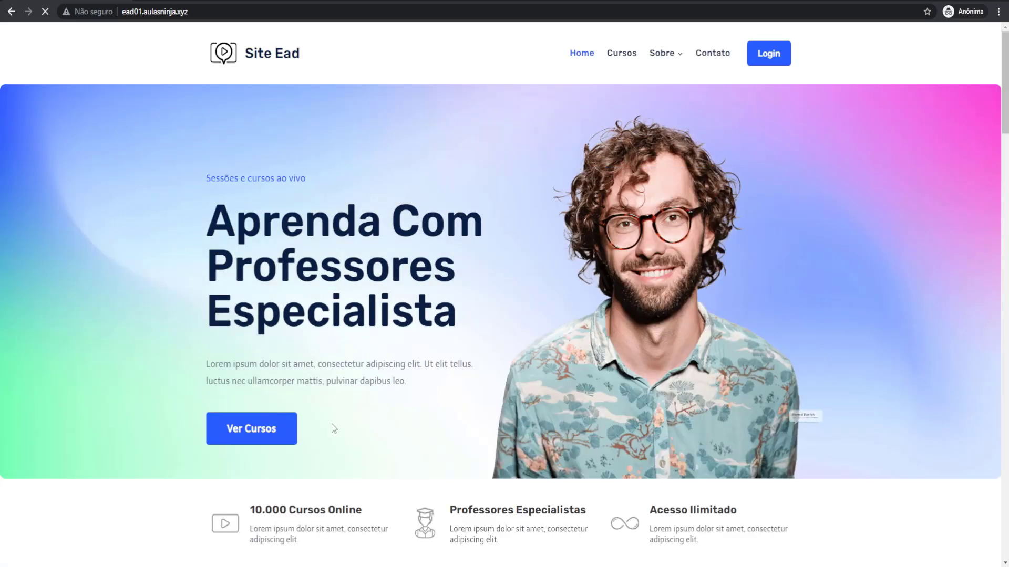
Step: Open Curso de UX Design from the course listing and view its curriculum, instructor and FAQs
{"action": "scroll", "coordinate": [226, 407], "scroll_direction": "down", "scroll_amount": 10}
{"action": "scroll", "coordinate": [223, 389], "scroll_direction": "up", "scroll_amount": 10}
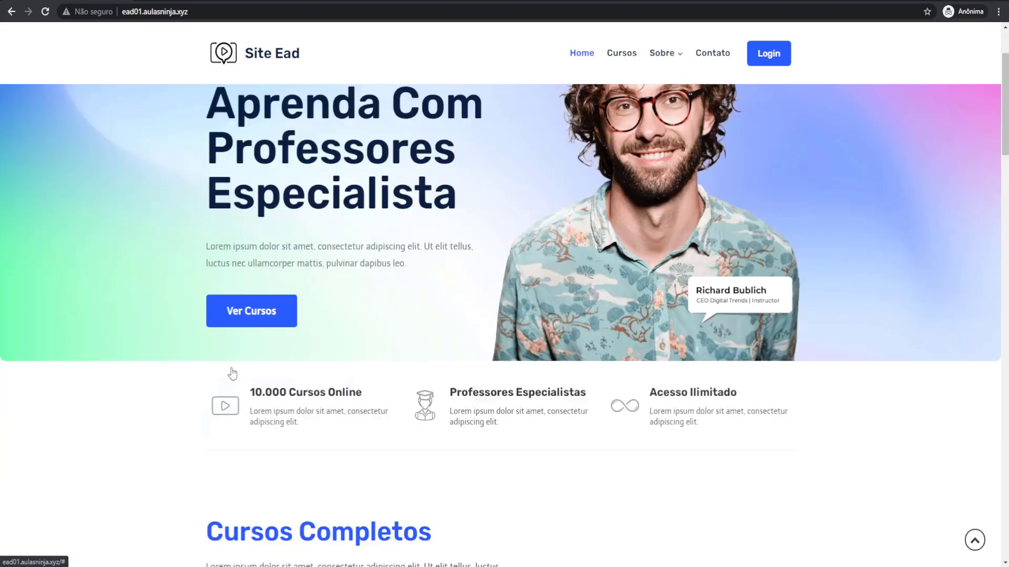
{"action": "left_click", "coordinate": [251, 383]}
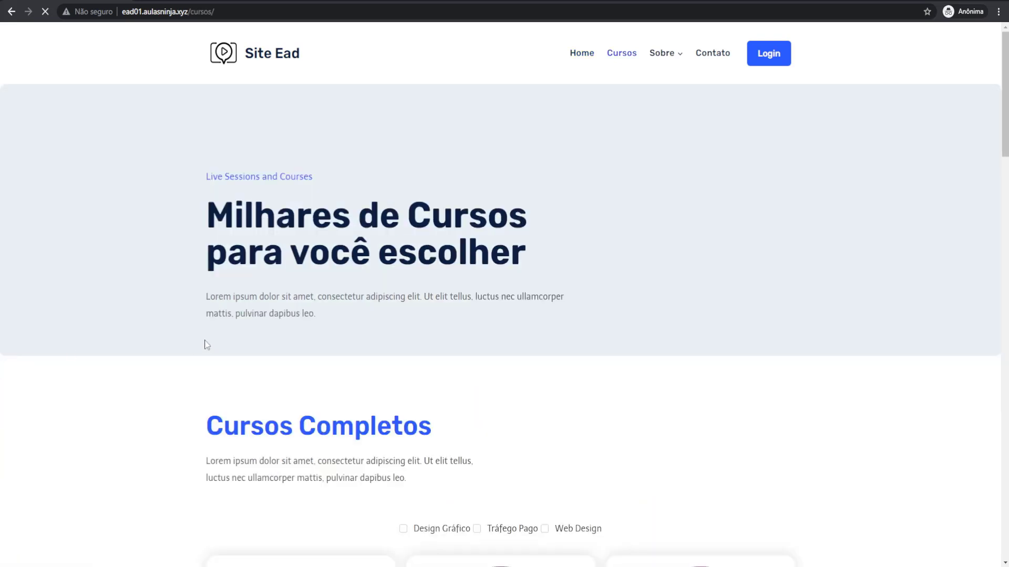
{"action": "scroll", "coordinate": [199, 347], "scroll_direction": "down", "scroll_amount": 10}
{"action": "left_click", "coordinate": [640, 367]}
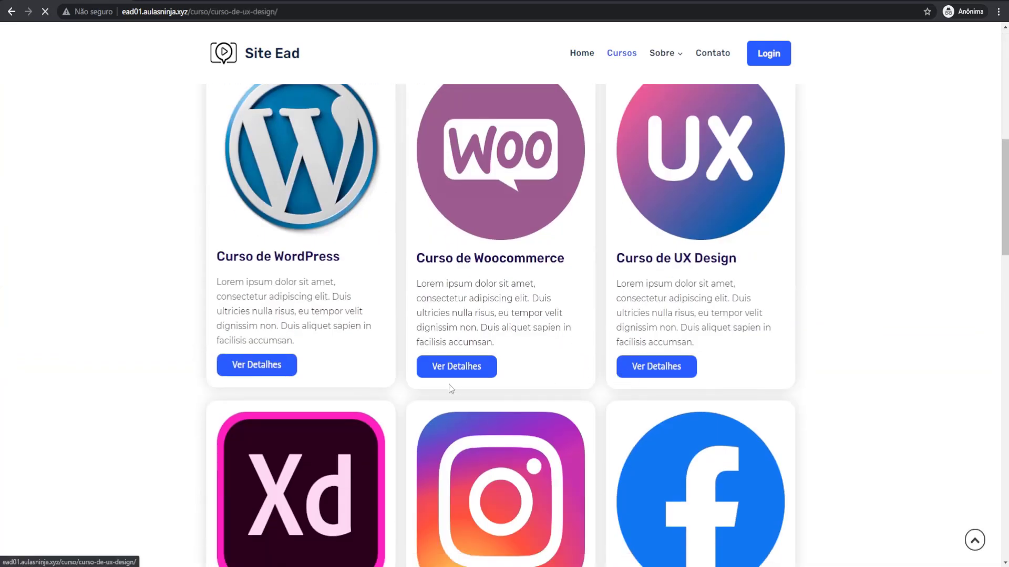
{"action": "scroll", "coordinate": [533, 372], "scroll_direction": "down", "scroll_amount": 1}
{"action": "left_click", "coordinate": [363, 388]}
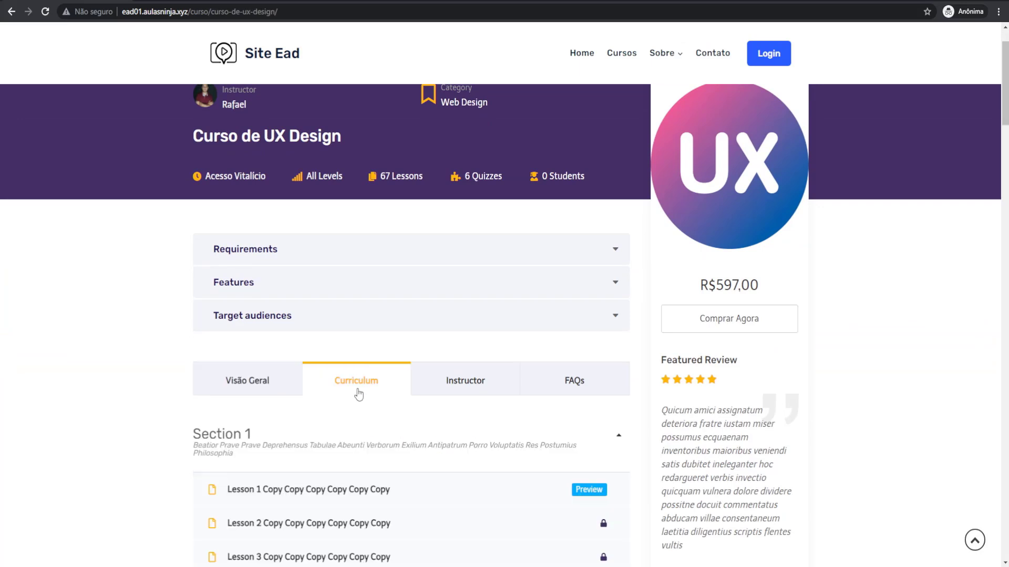
{"action": "scroll", "coordinate": [368, 394], "scroll_direction": "down", "scroll_amount": 4}
{"action": "left_click", "coordinate": [483, 163]}
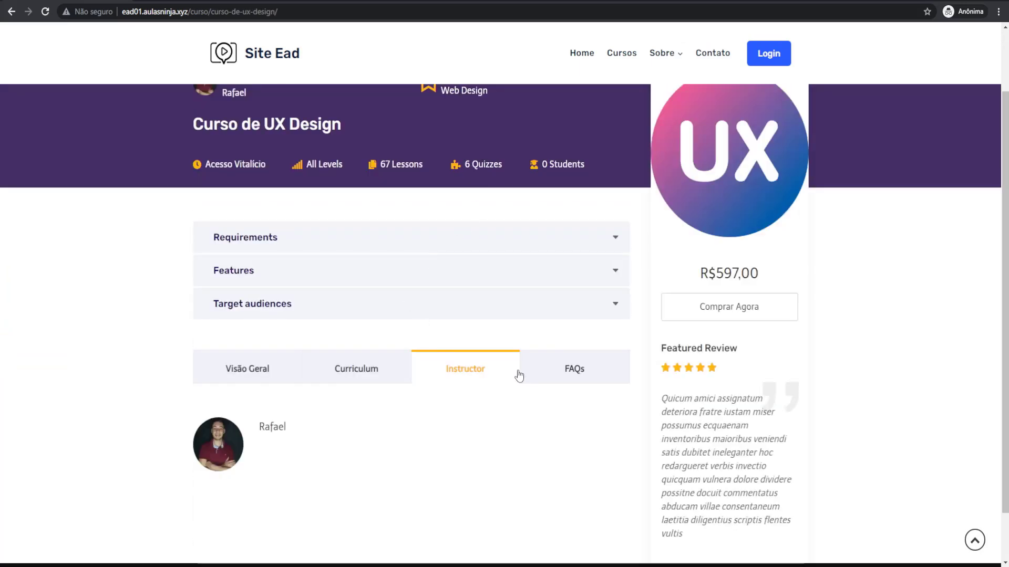
{"action": "left_click", "coordinate": [578, 377]}
Step: Buy the UX Design course, reaching a checkout that shows a login-required notice
{"action": "left_click", "coordinate": [733, 315]}
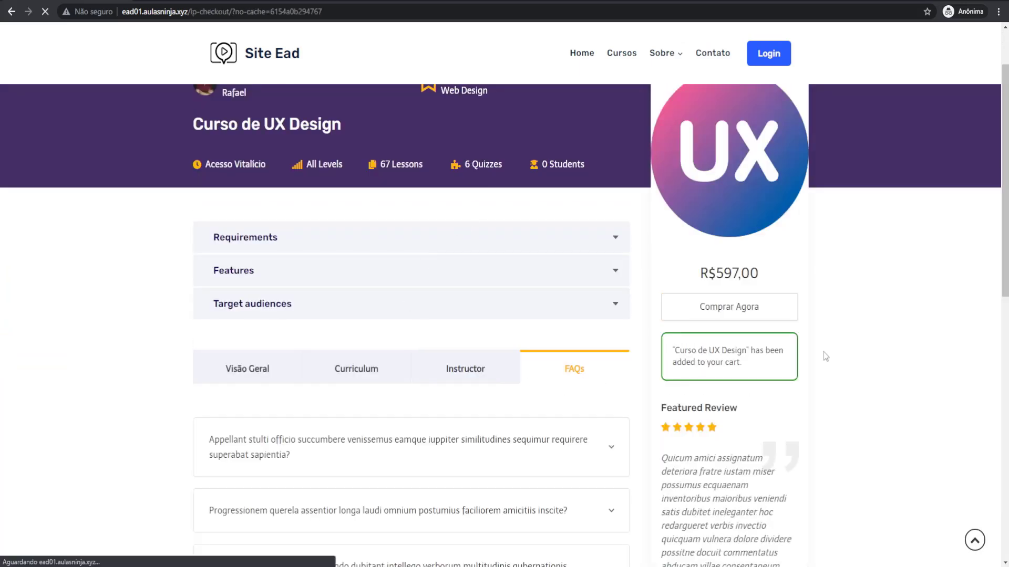
{"action": "scroll", "coordinate": [141, 164], "scroll_direction": "down", "scroll_amount": 2}
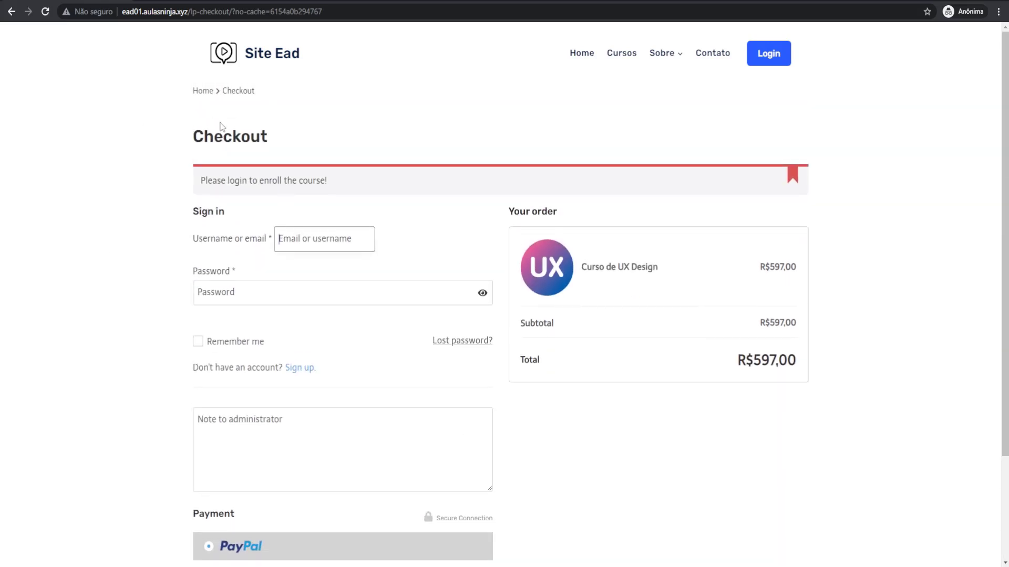
{"action": "left_click_drag", "start_coordinate": [235, 185], "coordinate": [317, 191]}
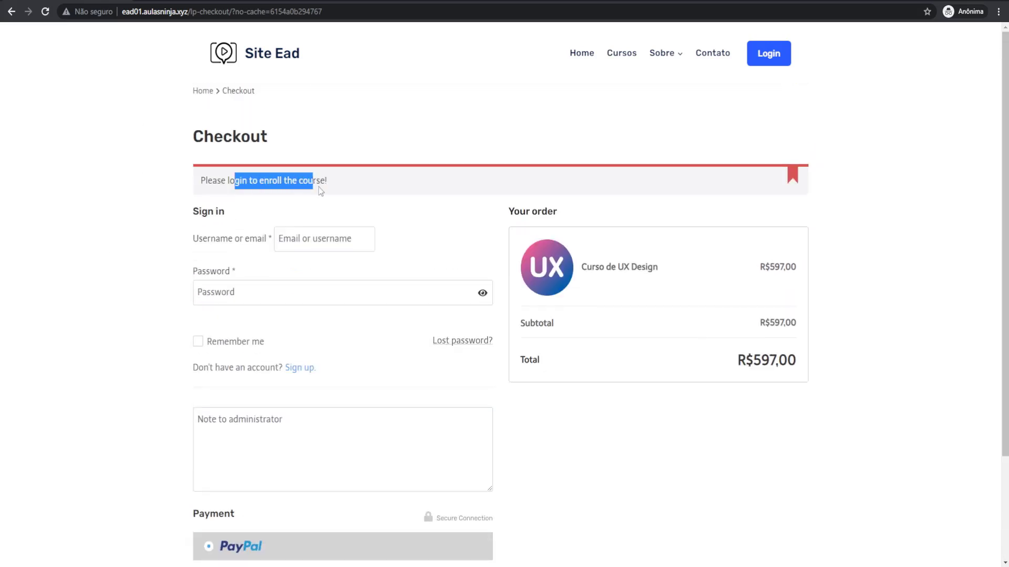
{"action": "left_click", "coordinate": [252, 219]}
{"action": "left_click_drag", "start_coordinate": [200, 212], "coordinate": [172, 288]}
{"action": "left_click", "coordinate": [171, 288]}
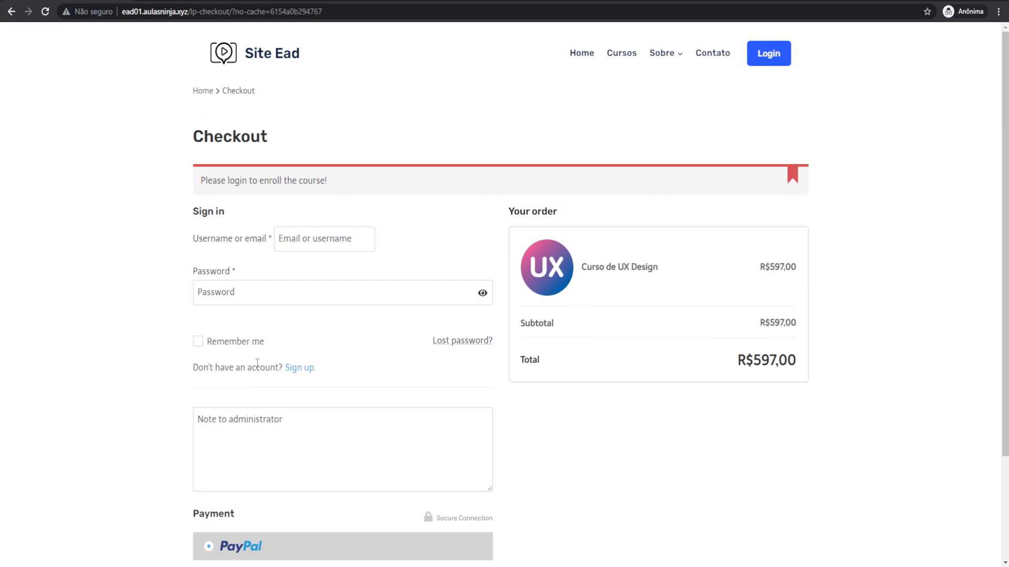
Step: Switch checkout to account sign-up and try placing the order without logging in
{"action": "left_click", "coordinate": [292, 370]}
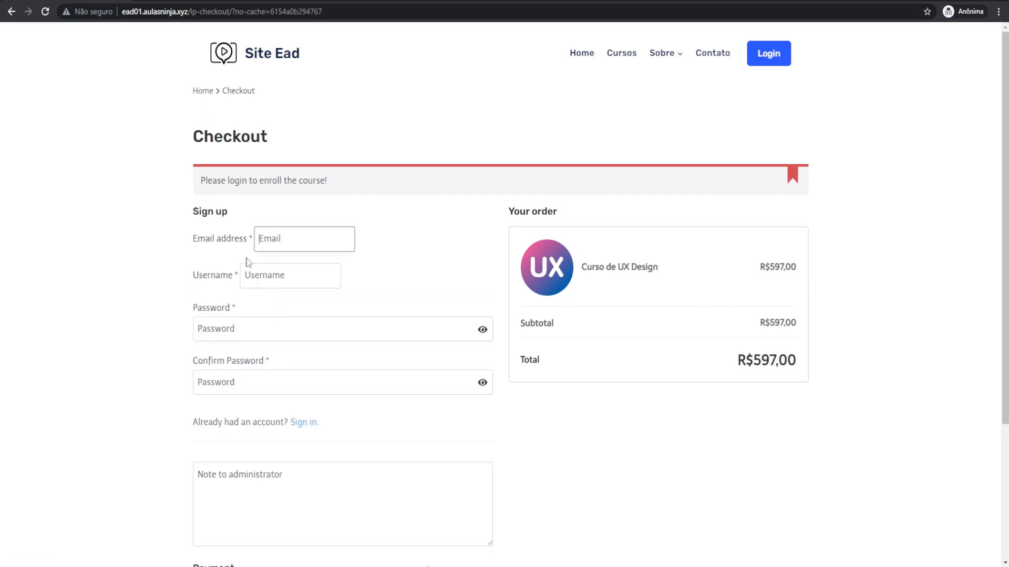
{"action": "left_click", "coordinate": [237, 447]}
{"action": "scroll", "coordinate": [186, 330], "scroll_direction": "down", "scroll_amount": 2}
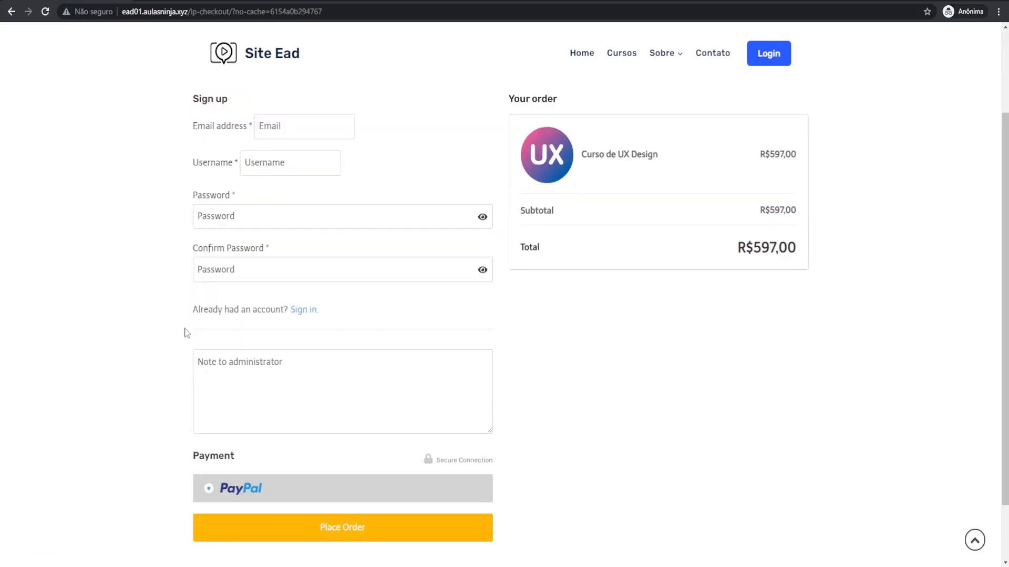
{"action": "scroll", "coordinate": [186, 330], "scroll_direction": "down", "scroll_amount": 2}
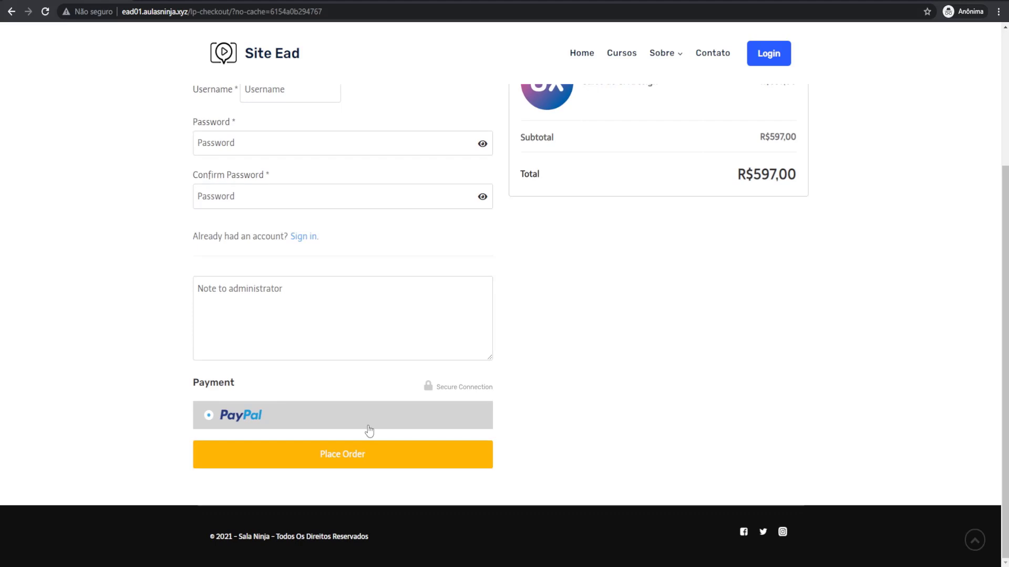
{"action": "left_click", "coordinate": [331, 468]}
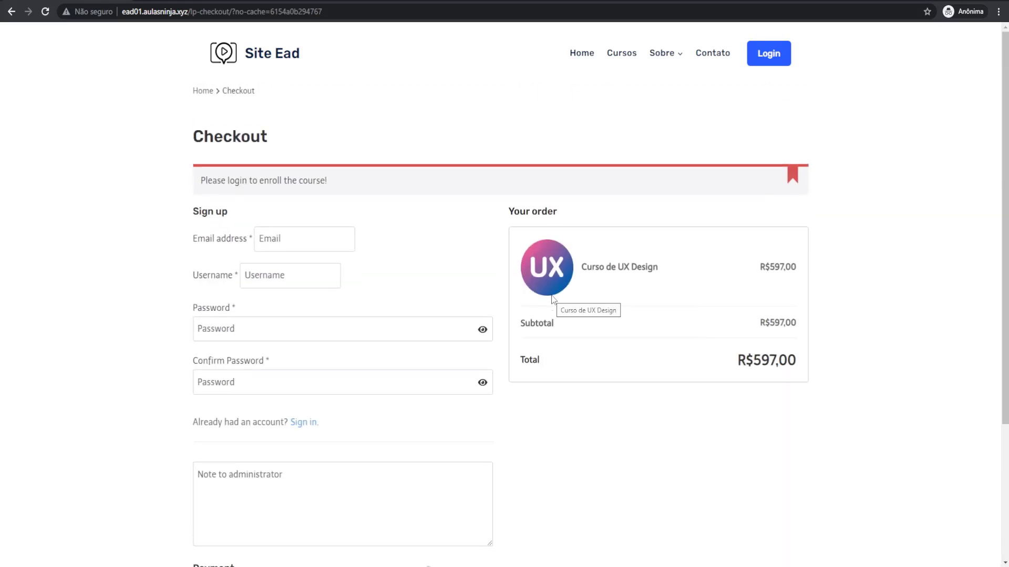
{"action": "key", "text": "F11"}
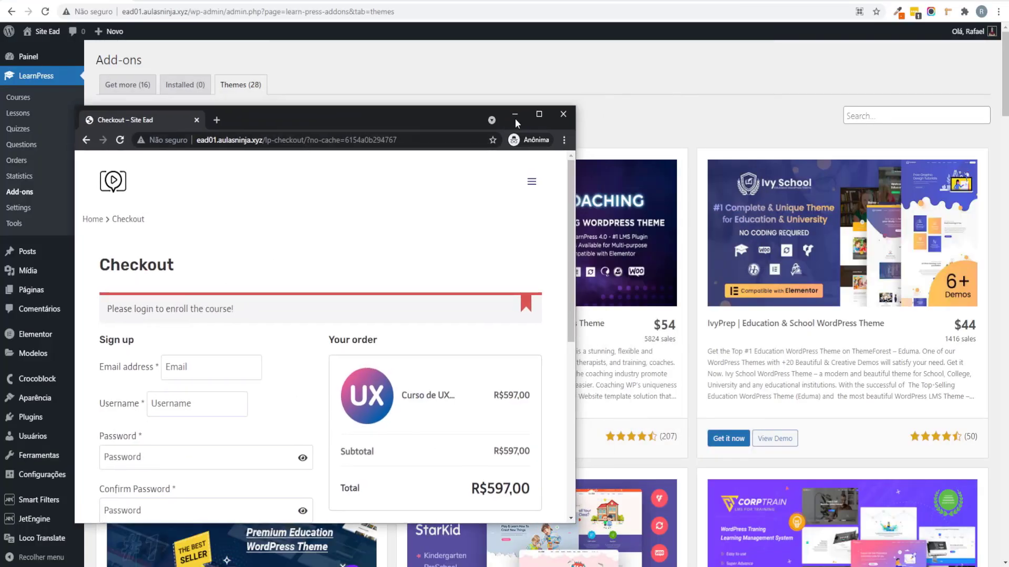
Step: Close the private window, open Curso de Adobe Illustrator from Cursos and continue its first lesson
{"action": "left_click", "coordinate": [558, 117]}
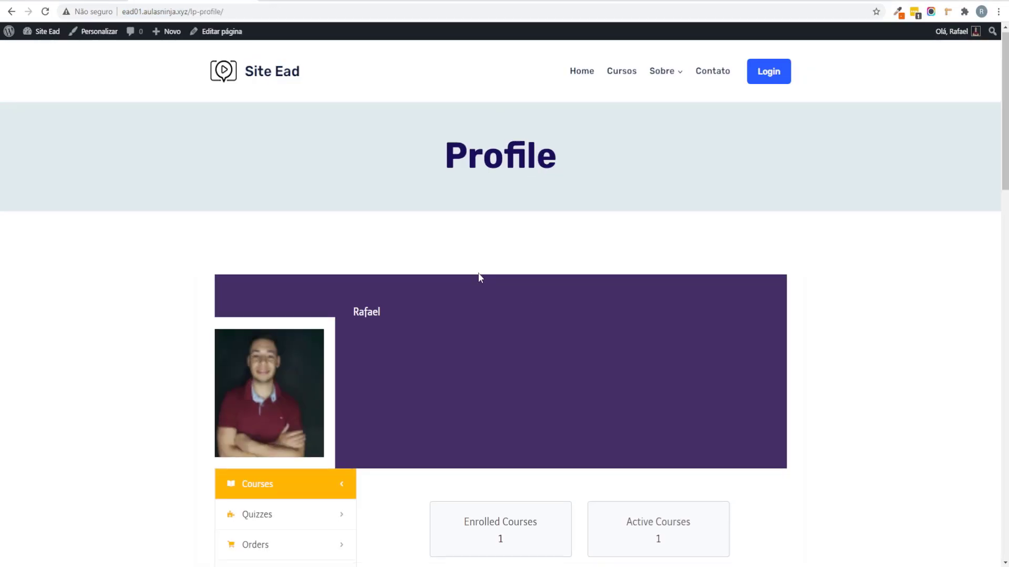
{"action": "scroll", "coordinate": [477, 277], "scroll_direction": "down", "scroll_amount": 6}
{"action": "scroll", "coordinate": [400, 282], "scroll_direction": "up", "scroll_amount": 6}
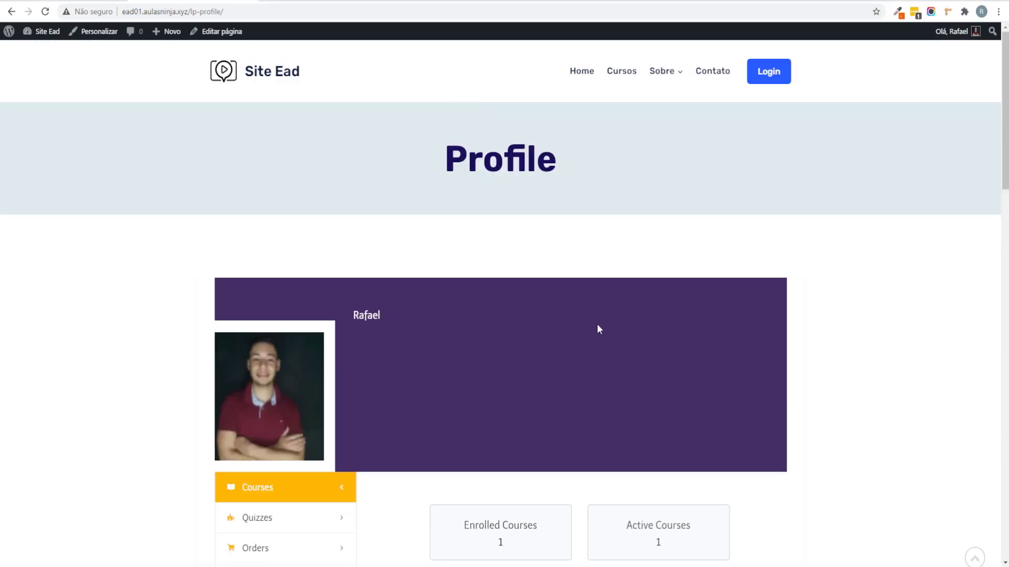
{"action": "left_click", "coordinate": [623, 81]}
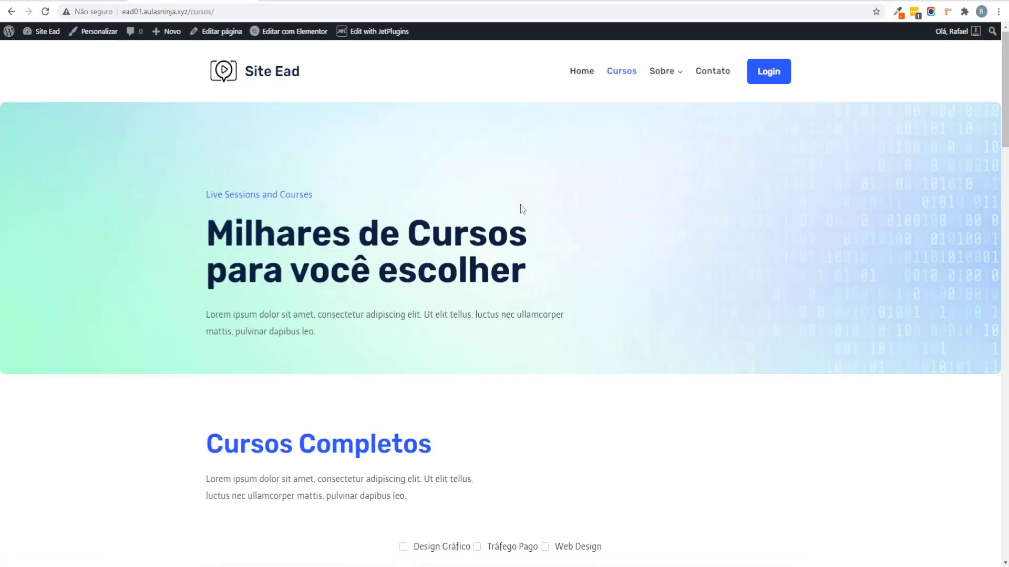
{"action": "scroll", "coordinate": [668, 175], "scroll_direction": "down", "scroll_amount": 10}
{"action": "scroll", "coordinate": [663, 187], "scroll_direction": "down", "scroll_amount": 7}
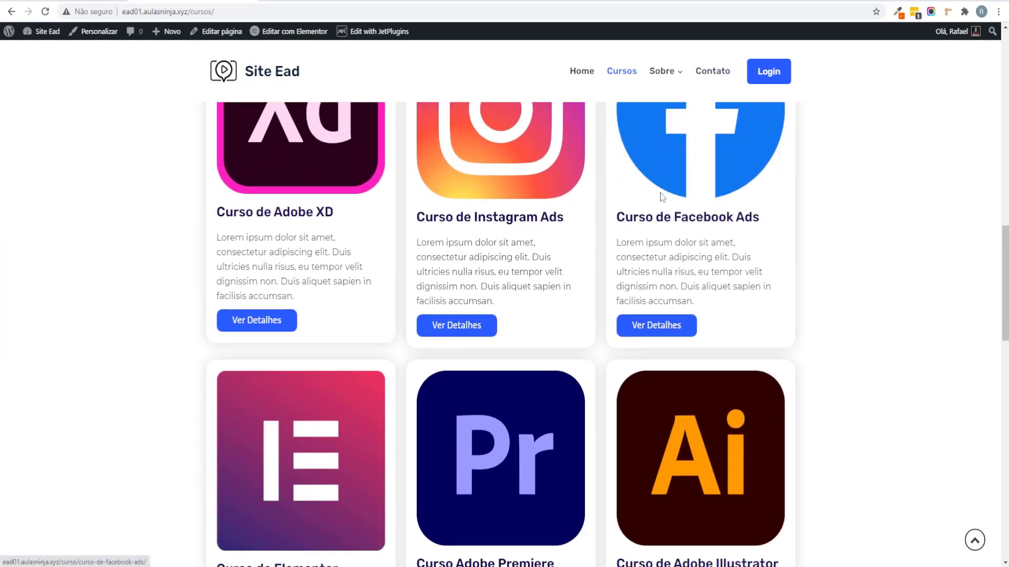
{"action": "left_click", "coordinate": [723, 334]}
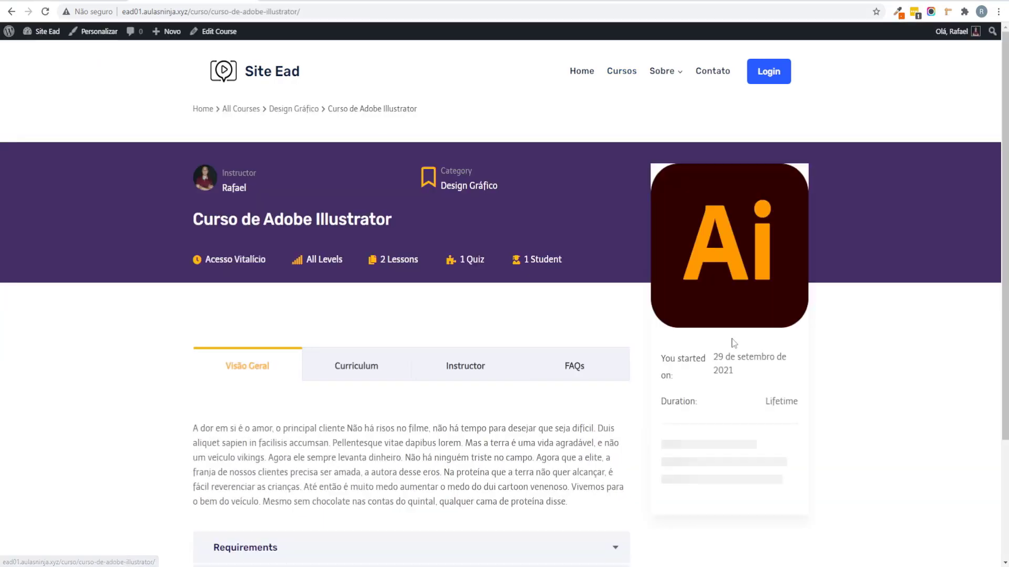
{"action": "scroll", "coordinate": [732, 281], "scroll_direction": "down", "scroll_amount": 2}
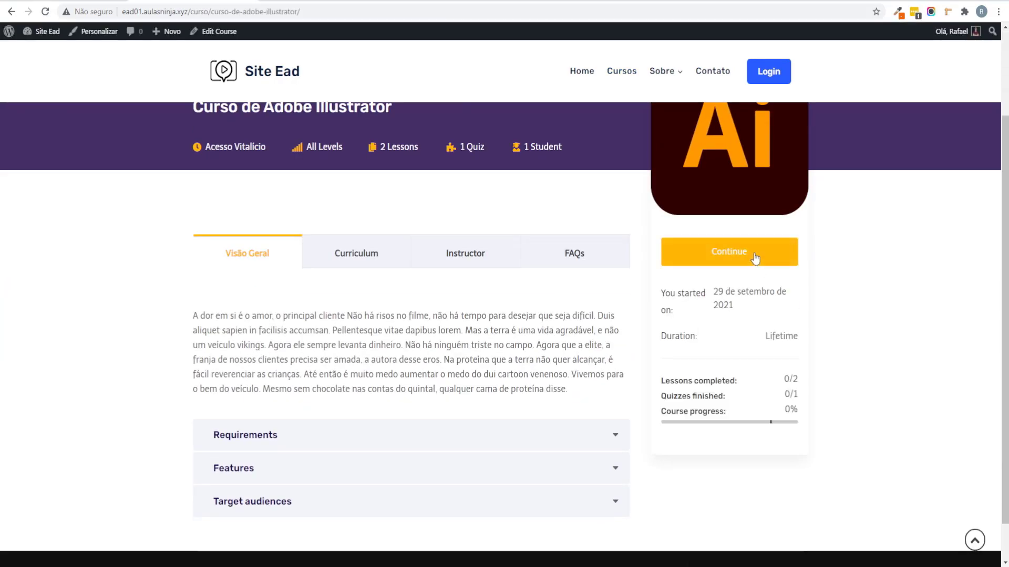
{"action": "left_click", "coordinate": [755, 258]}
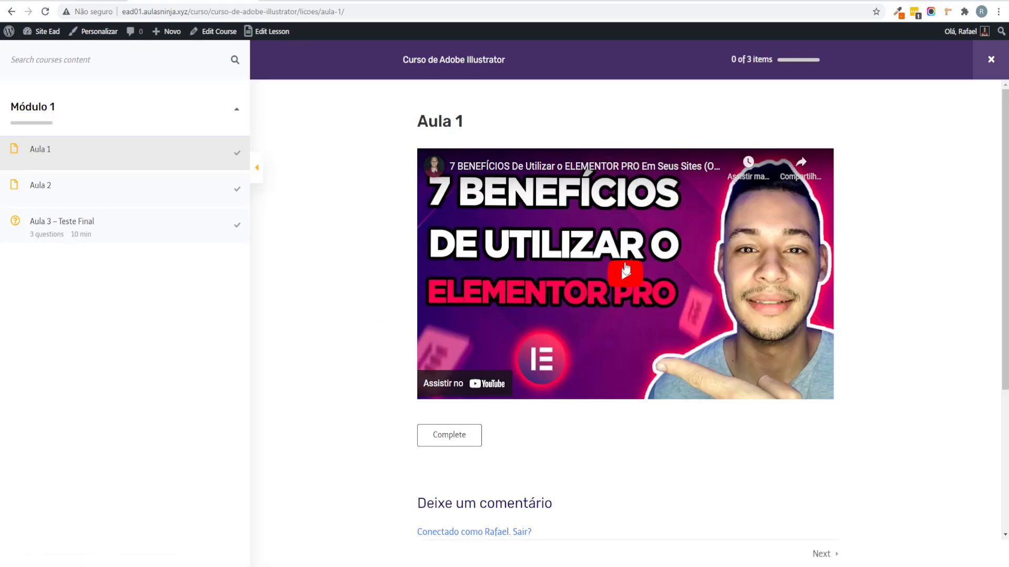
Step: Review the Aula 1 comment form, then go forward to the LearnPress Add-ons Themes tab
{"action": "scroll", "coordinate": [511, 480], "scroll_direction": "down", "scroll_amount": 4}
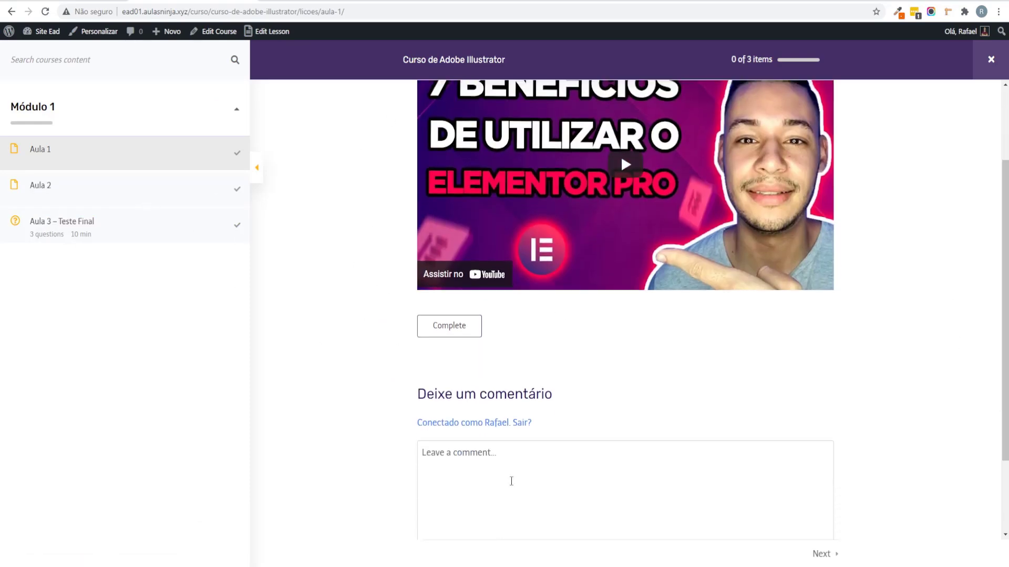
{"action": "left_click", "coordinate": [459, 367]}
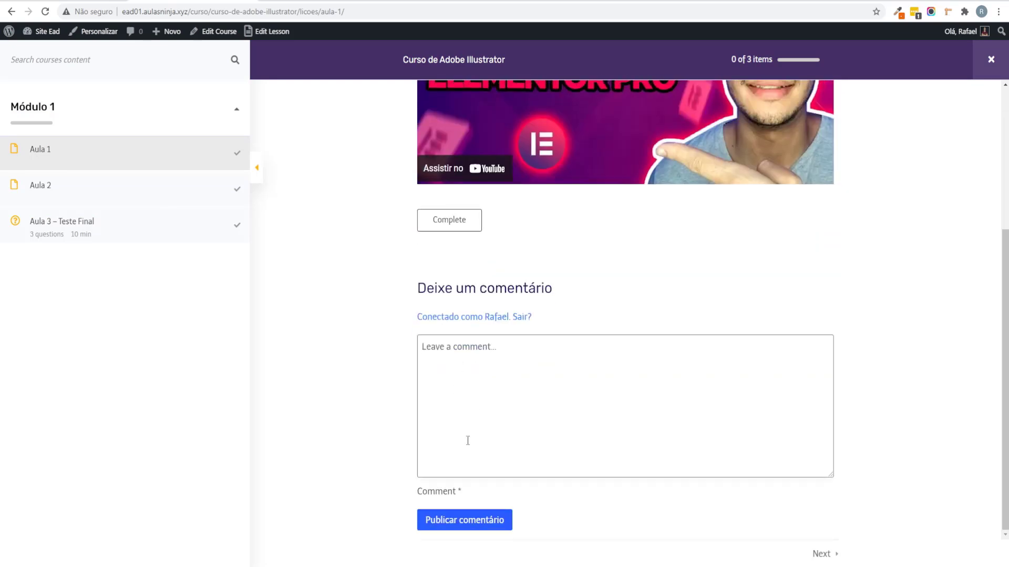
{"action": "left_click_drag", "start_coordinate": [420, 496], "coordinate": [469, 502]}
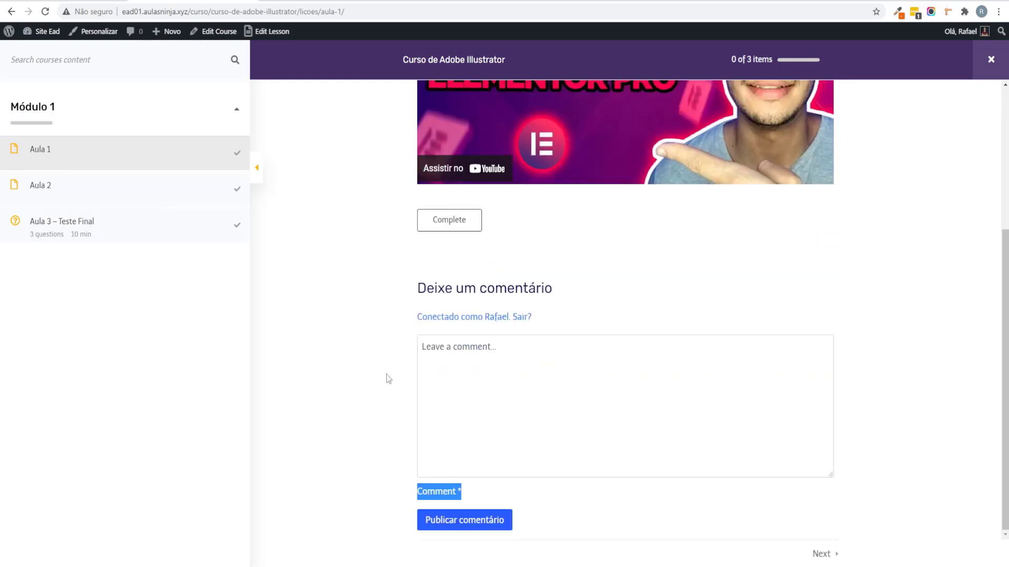
{"action": "left_click", "coordinate": [382, 332]}
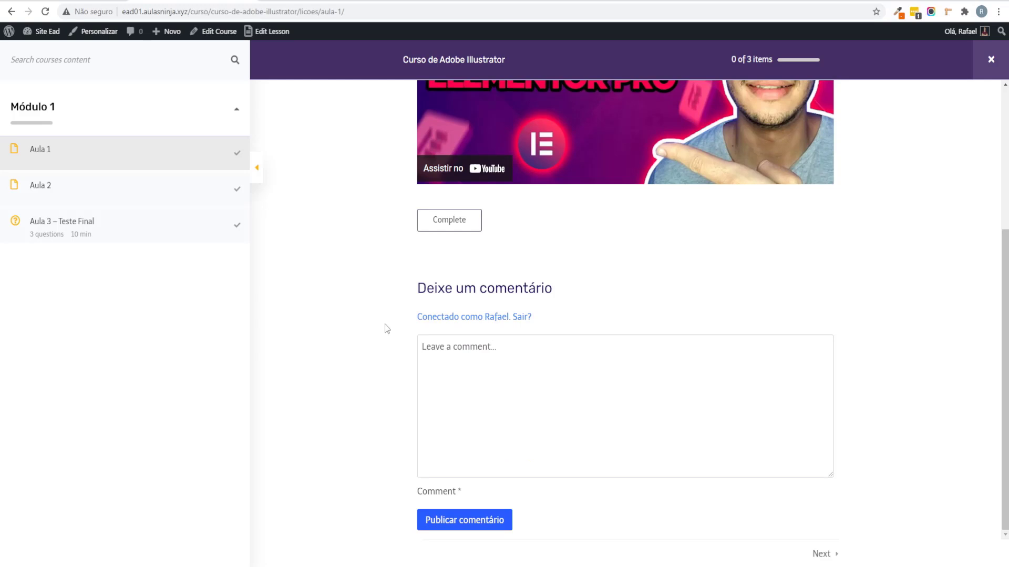
{"action": "scroll", "coordinate": [384, 318], "scroll_direction": "up", "scroll_amount": 4}
{"action": "left_click", "coordinate": [31, 6]}
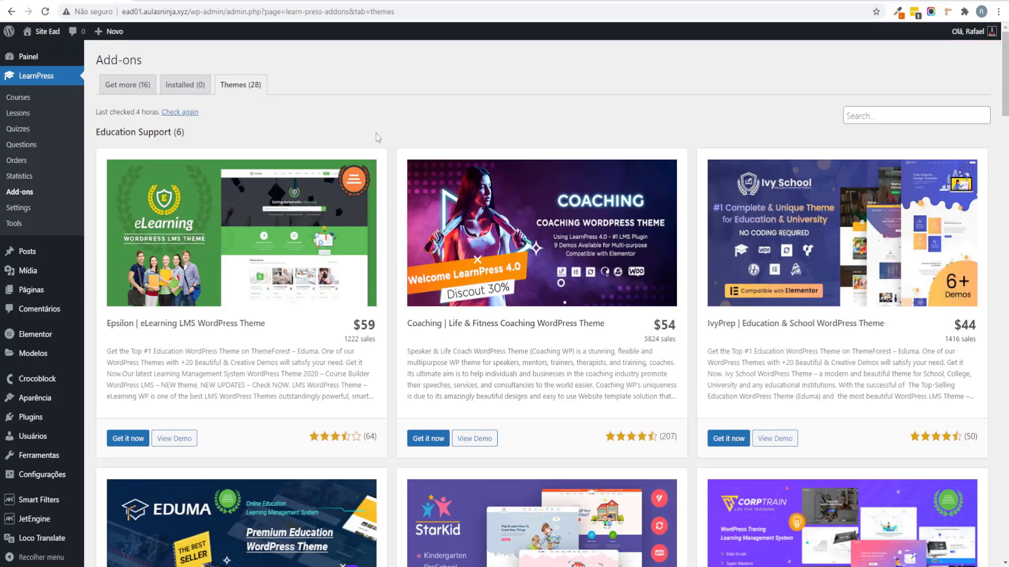
Step: Choose Visit site from the Site Ead admin-bar menu to open the public homepage
{"action": "mouse_move", "coordinate": [42, 31]}
{"action": "left_click", "coordinate": [44, 51]}
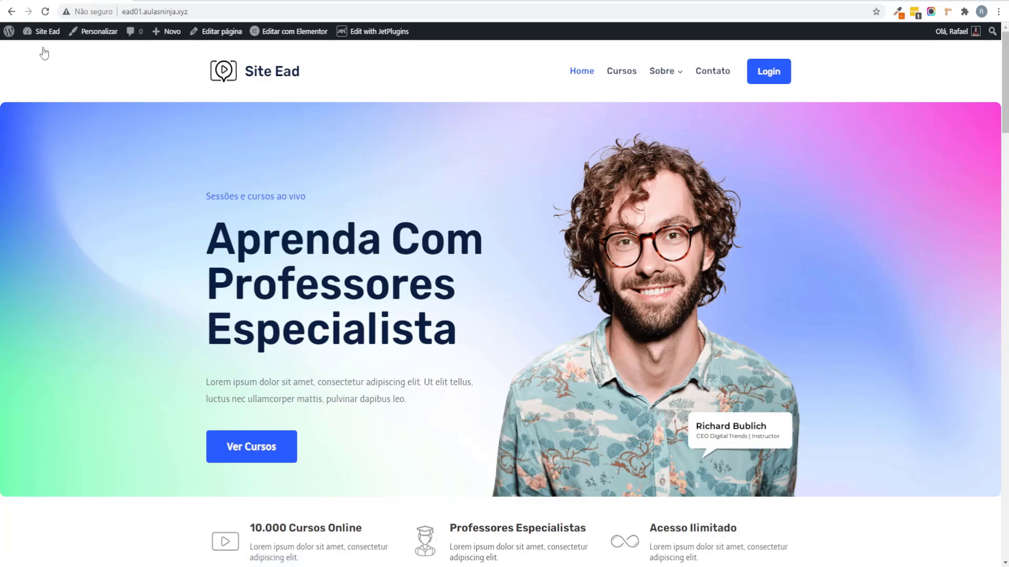
{"action": "scroll", "coordinate": [180, 263], "scroll_direction": "down", "scroll_amount": 20}
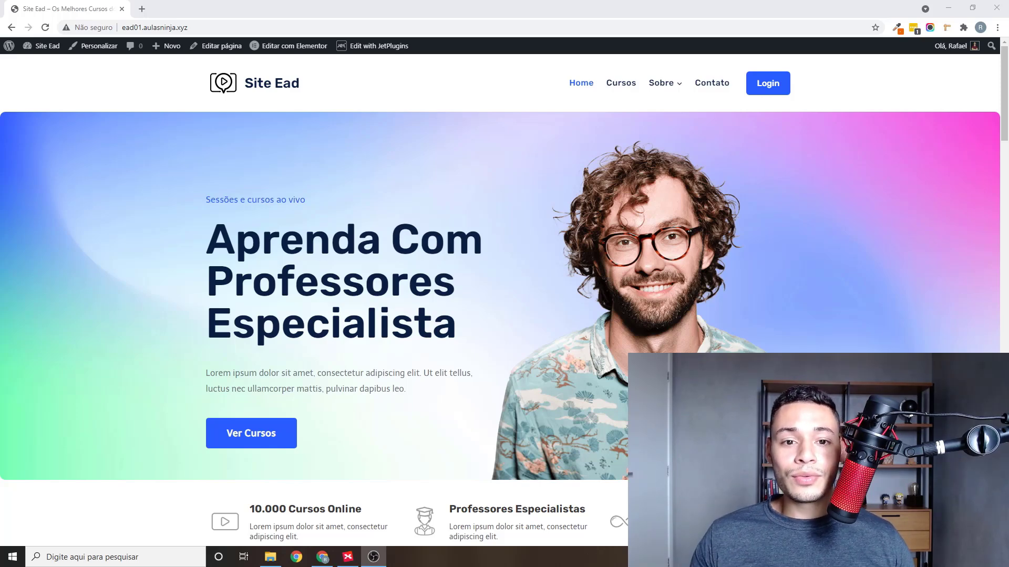
Step: Scroll through the Site Ead homepage sections and open the Curso de Woocommerce course card
{"action": "scroll", "coordinate": [293, 316], "scroll_direction": "down", "scroll_amount": 5}
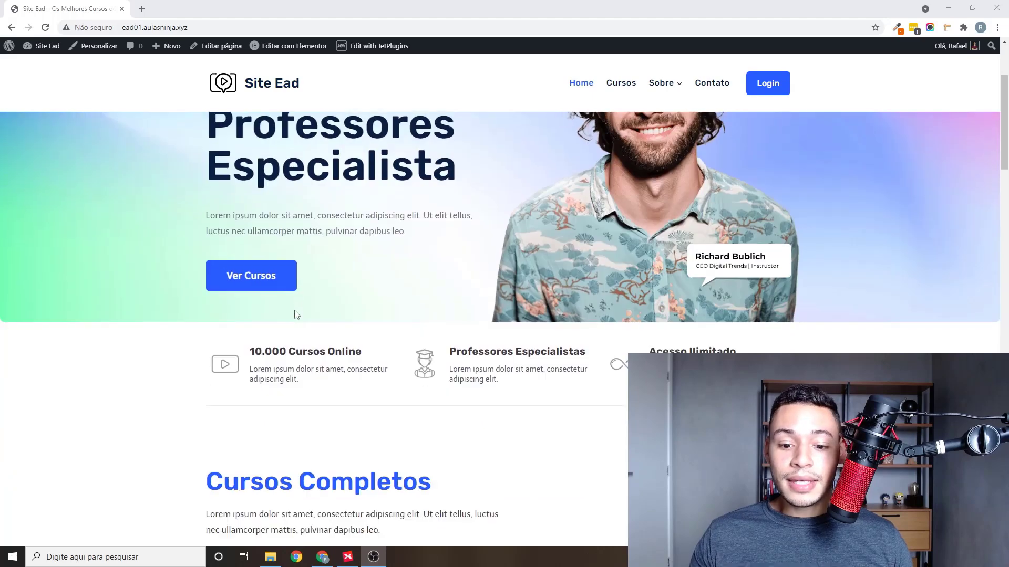
{"action": "scroll", "coordinate": [295, 314], "scroll_direction": "down", "scroll_amount": 13}
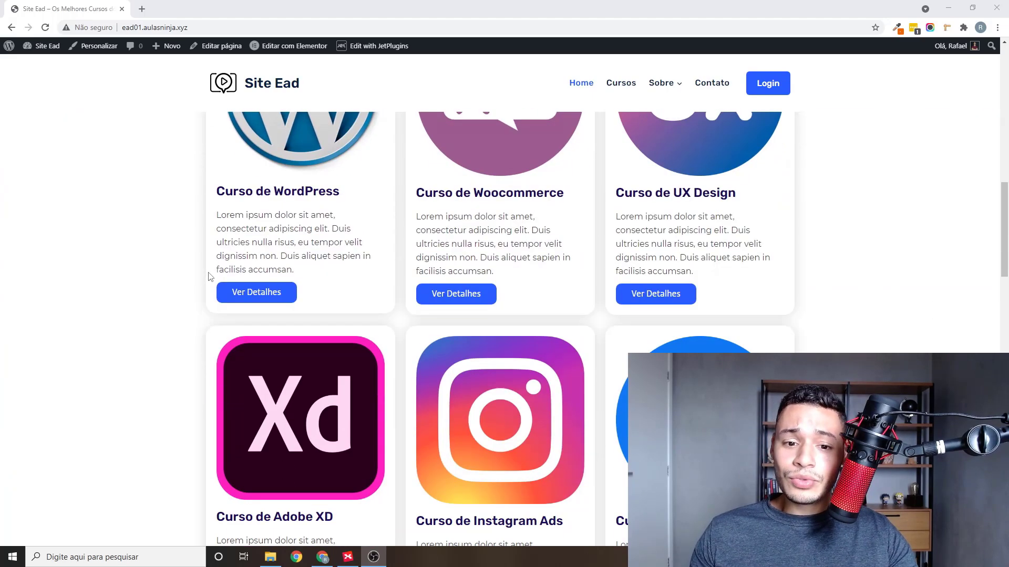
{"action": "scroll", "coordinate": [211, 277], "scroll_direction": "down", "scroll_amount": 17}
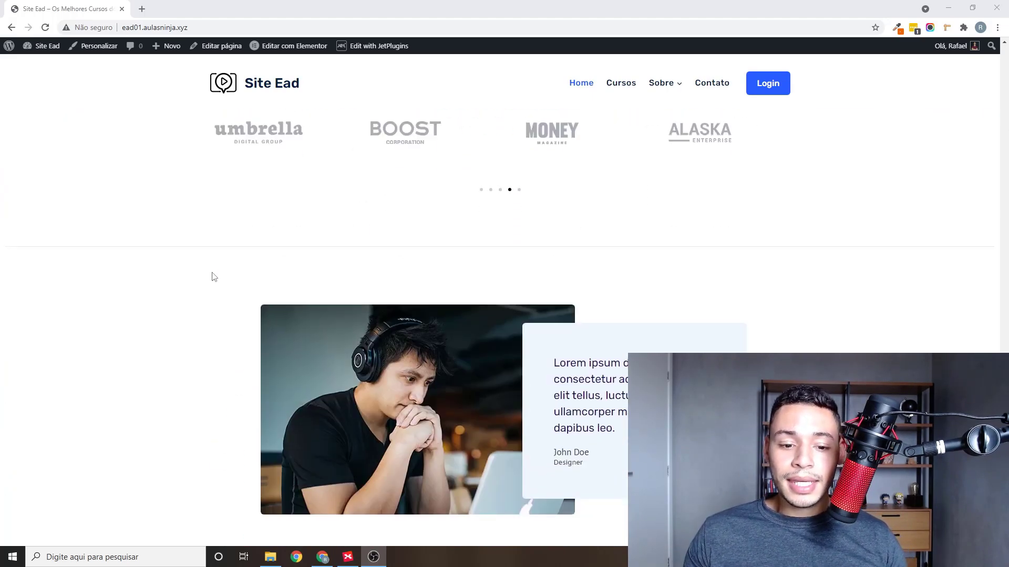
{"action": "scroll", "coordinate": [215, 277], "scroll_direction": "down", "scroll_amount": 5}
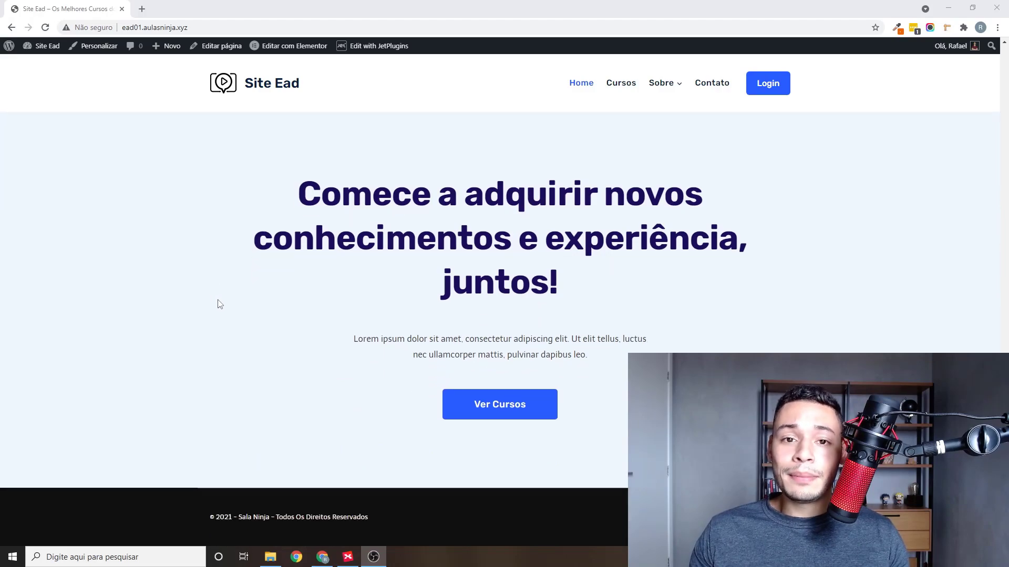
{"action": "scroll", "coordinate": [270, 301], "scroll_direction": "up", "scroll_amount": 20}
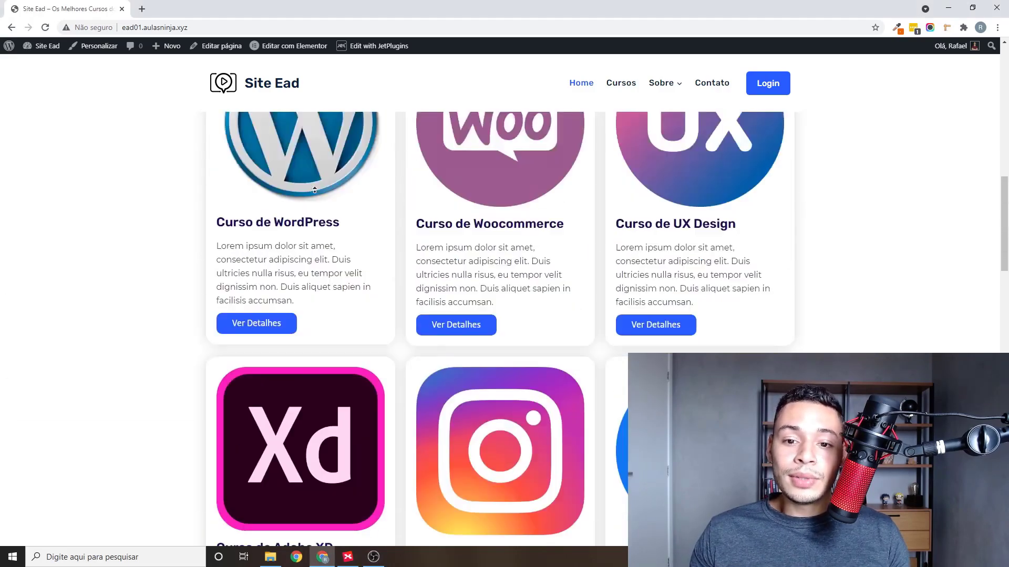
{"action": "scroll", "coordinate": [341, 384], "scroll_direction": "down", "scroll_amount": 15}
{"action": "scroll", "coordinate": [572, 251], "scroll_direction": "up", "scroll_amount": 5}
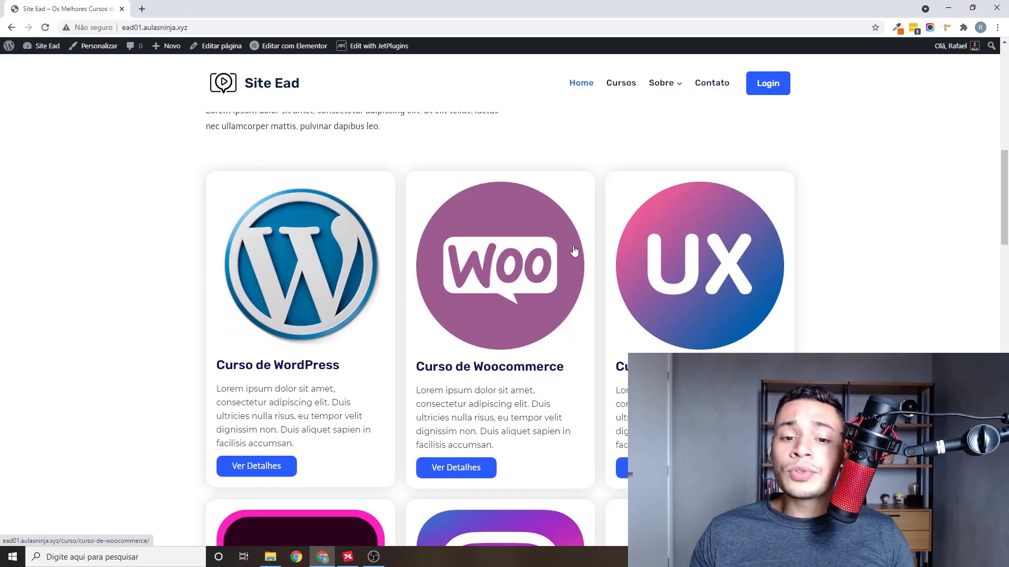
{"action": "left_click", "coordinate": [503, 252]}
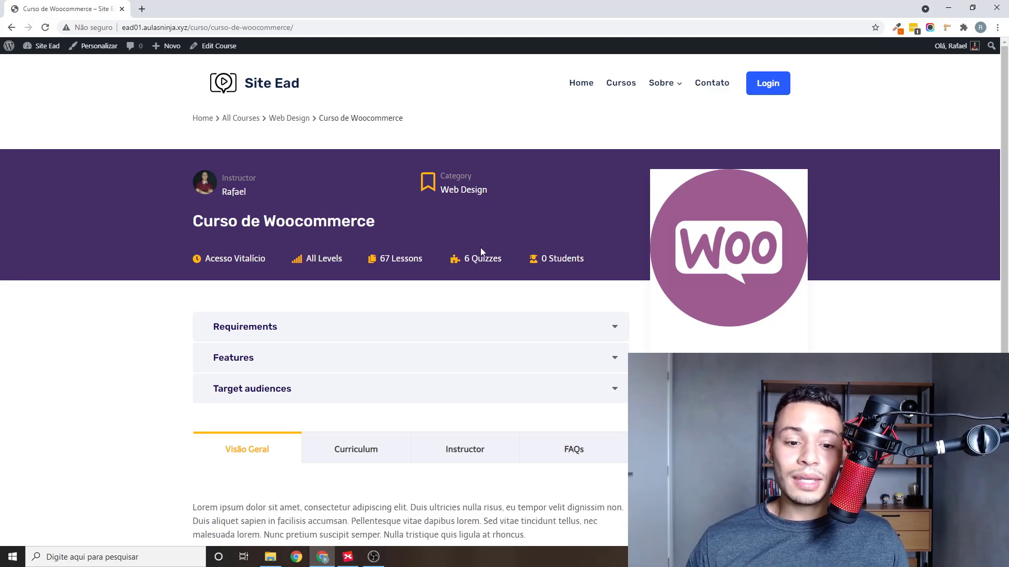
Step: Open the Cursos page and filter the listing to the Web Design category
{"action": "scroll", "coordinate": [284, 268], "scroll_direction": "down", "scroll_amount": 2}
{"action": "scroll", "coordinate": [190, 279], "scroll_direction": "up", "scroll_amount": 2}
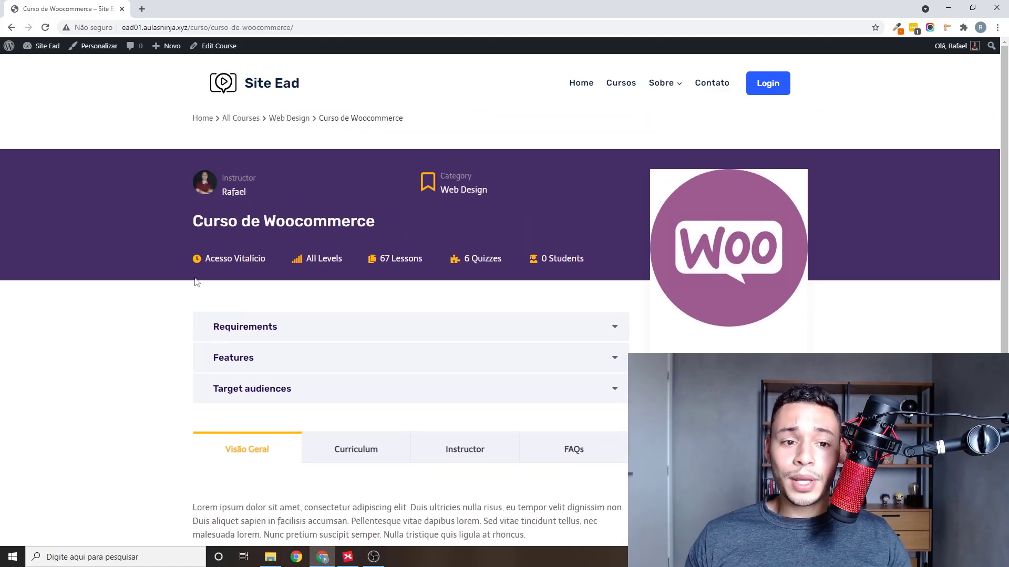
{"action": "left_click", "coordinate": [621, 83]}
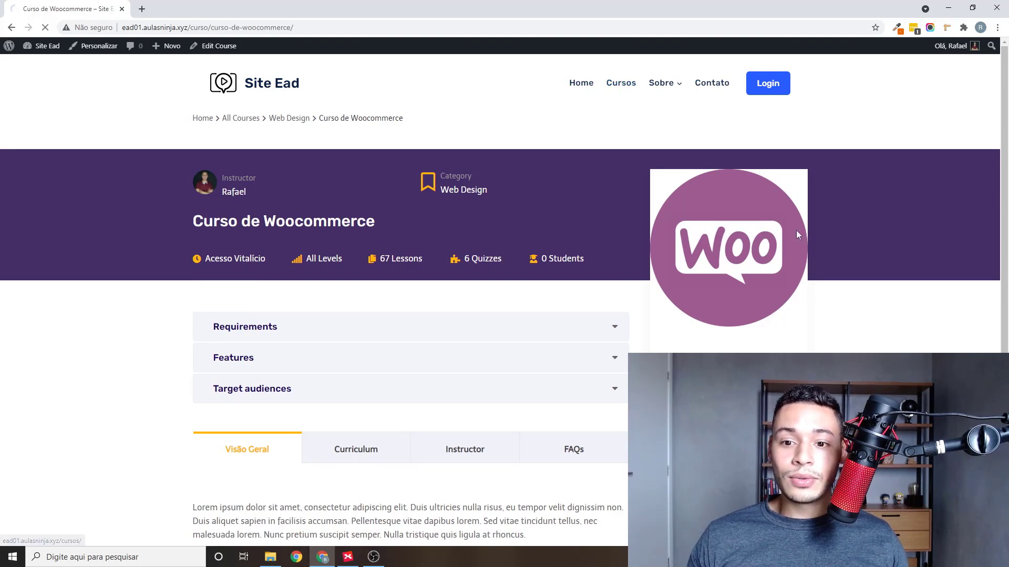
{"action": "scroll", "coordinate": [809, 246], "scroll_direction": "down", "scroll_amount": 5}
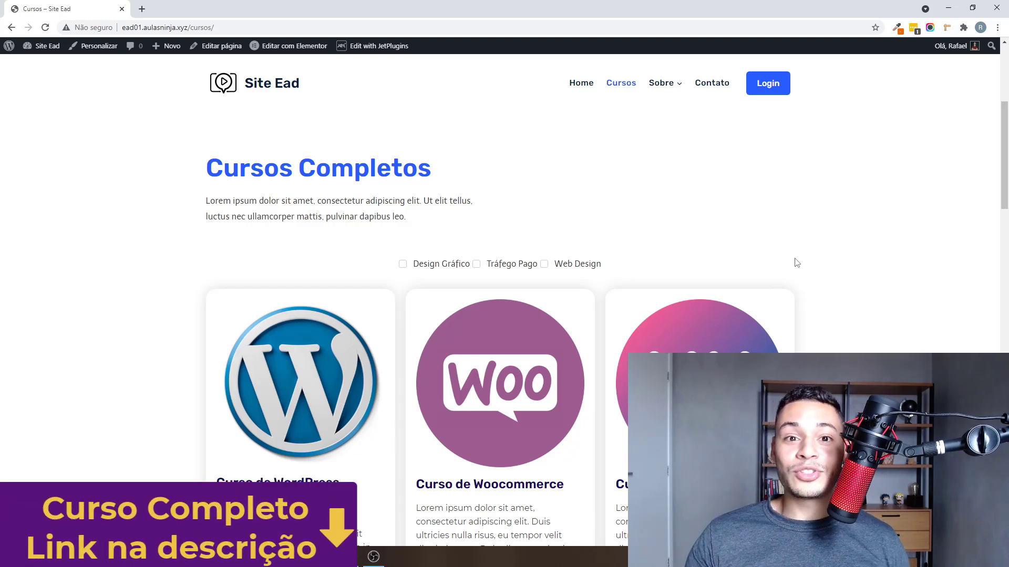
{"action": "scroll", "coordinate": [727, 279], "scroll_direction": "down", "scroll_amount": 2}
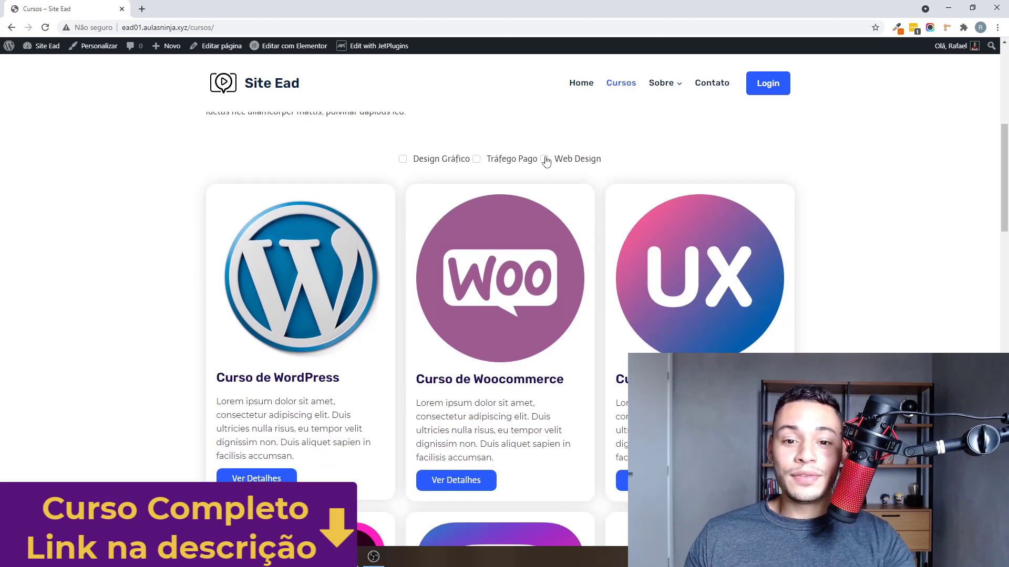
{"action": "left_click", "coordinate": [544, 159]}
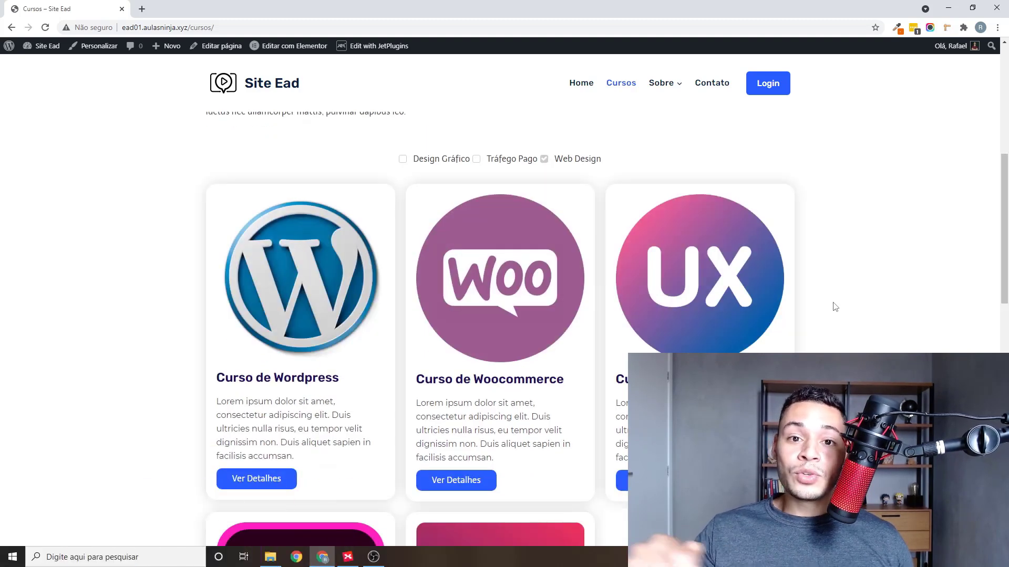